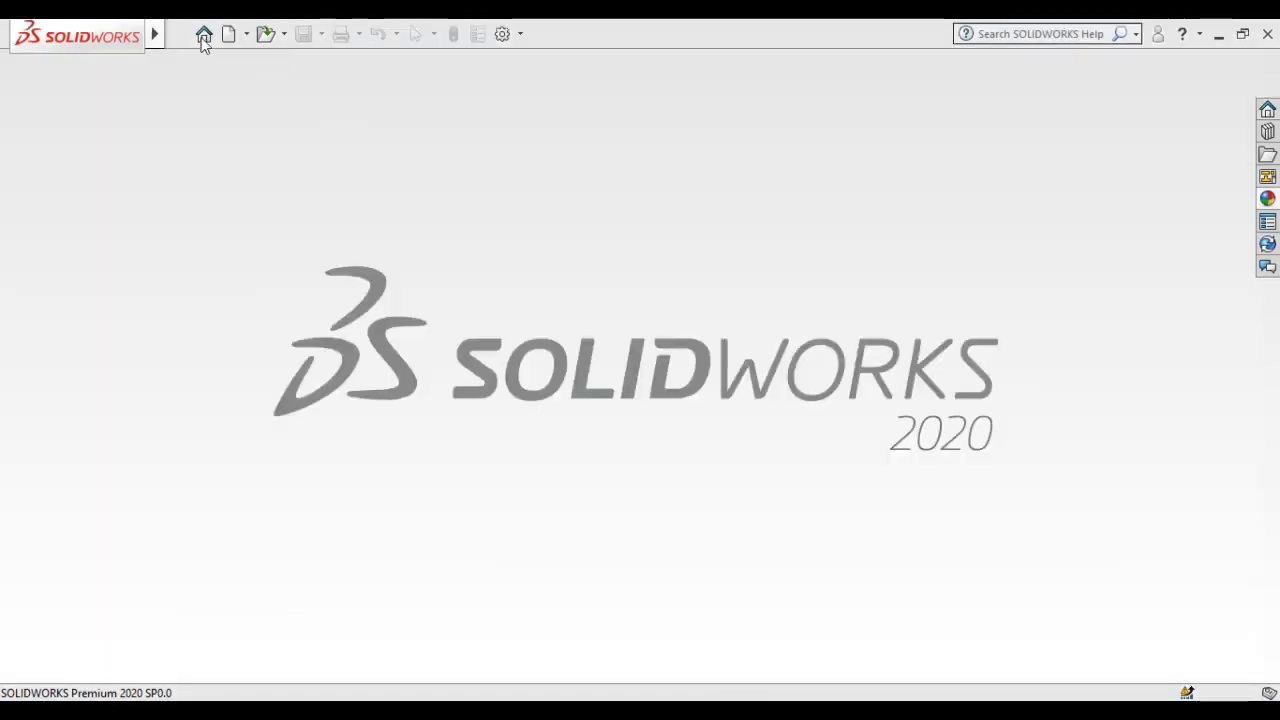
- Create a new part document (Part3) and apply the Plain White scene background
{"action": "left_click", "coordinate": [227, 37]}
{"action": "left_click", "coordinate": [748, 545]}
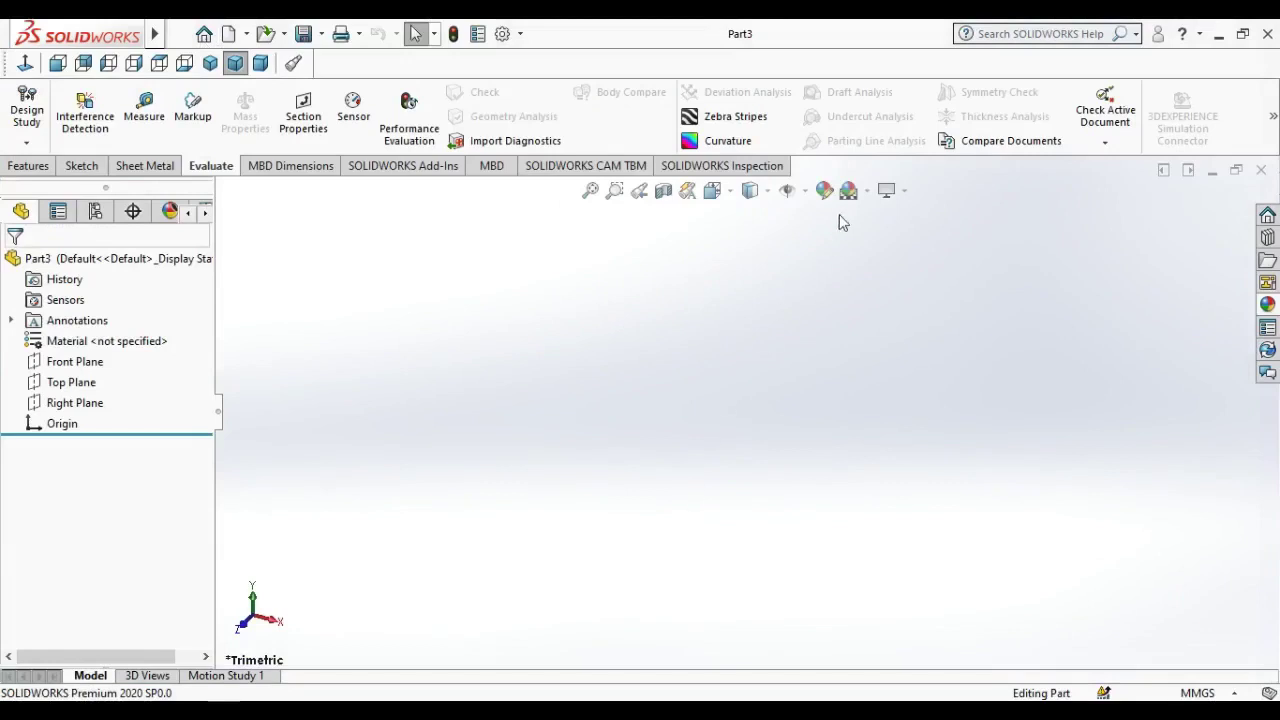
{"action": "left_click", "coordinate": [867, 197]}
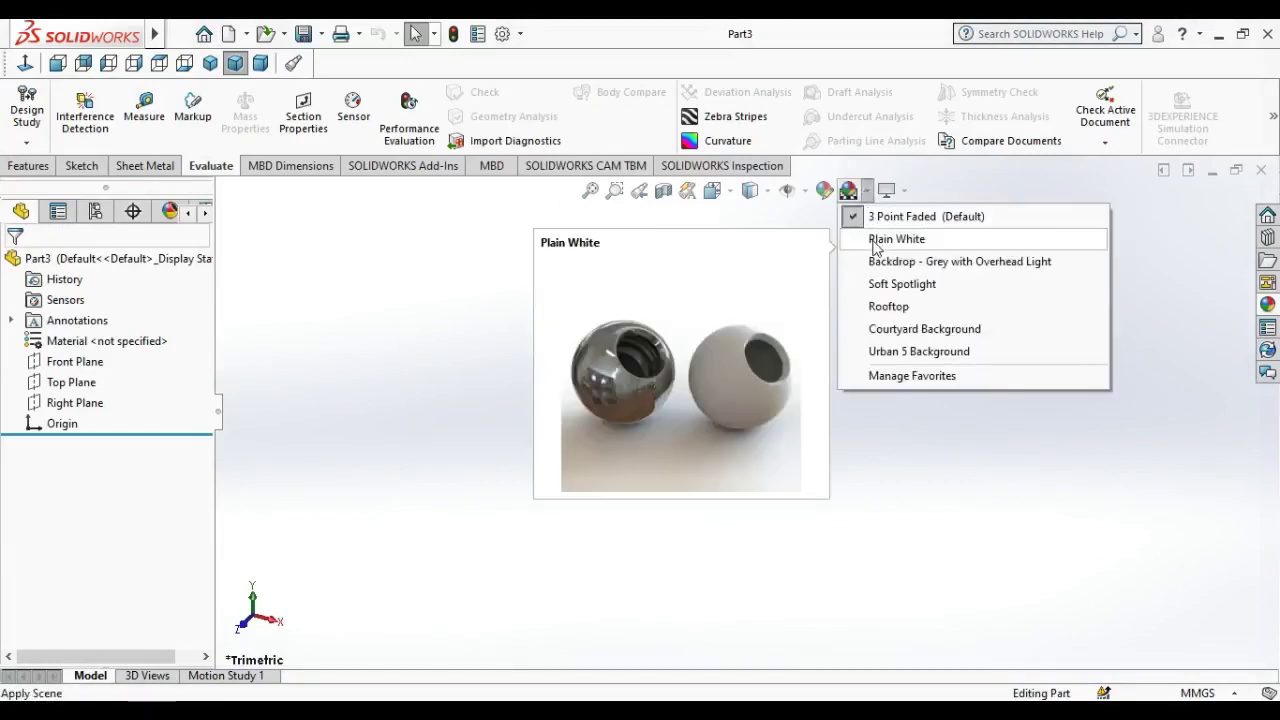
{"action": "left_click", "coordinate": [874, 240]}
{"action": "left_click", "coordinate": [70, 382]}
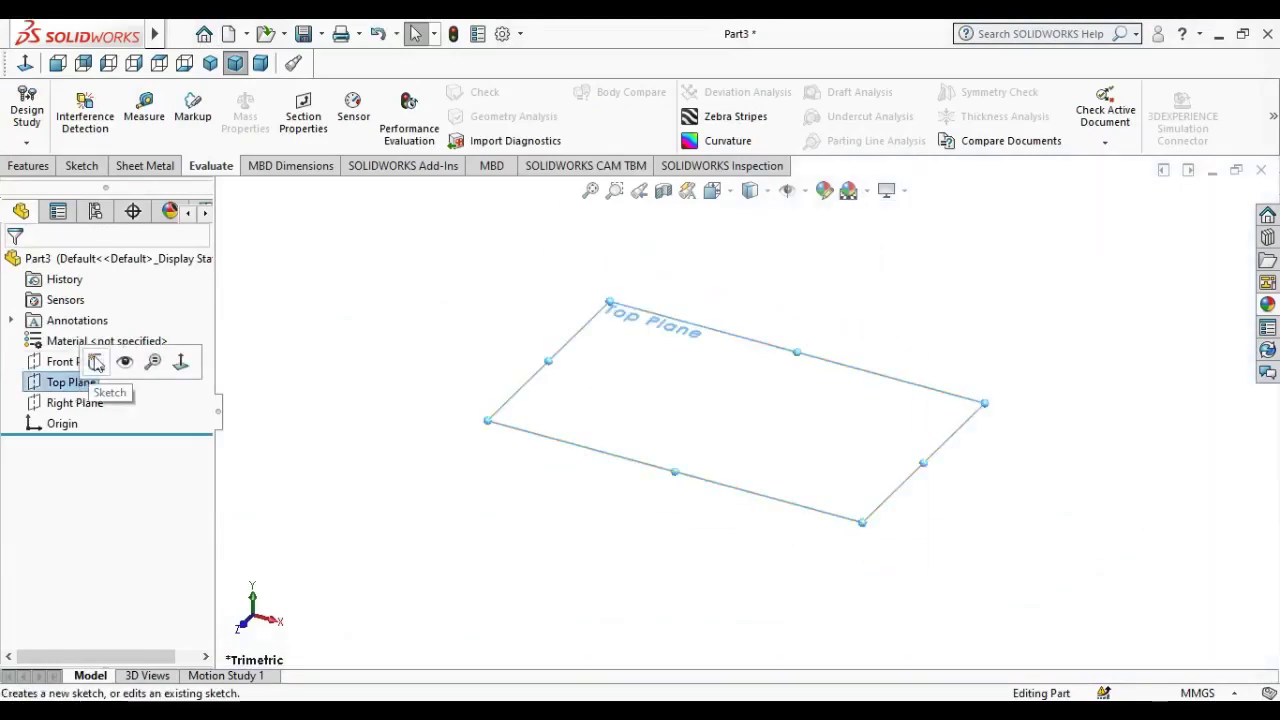
- On the Top Plane, draw a center rectangle starting from the origin
{"action": "left_click", "coordinate": [93, 358]}
{"action": "left_click", "coordinate": [137, 117]}
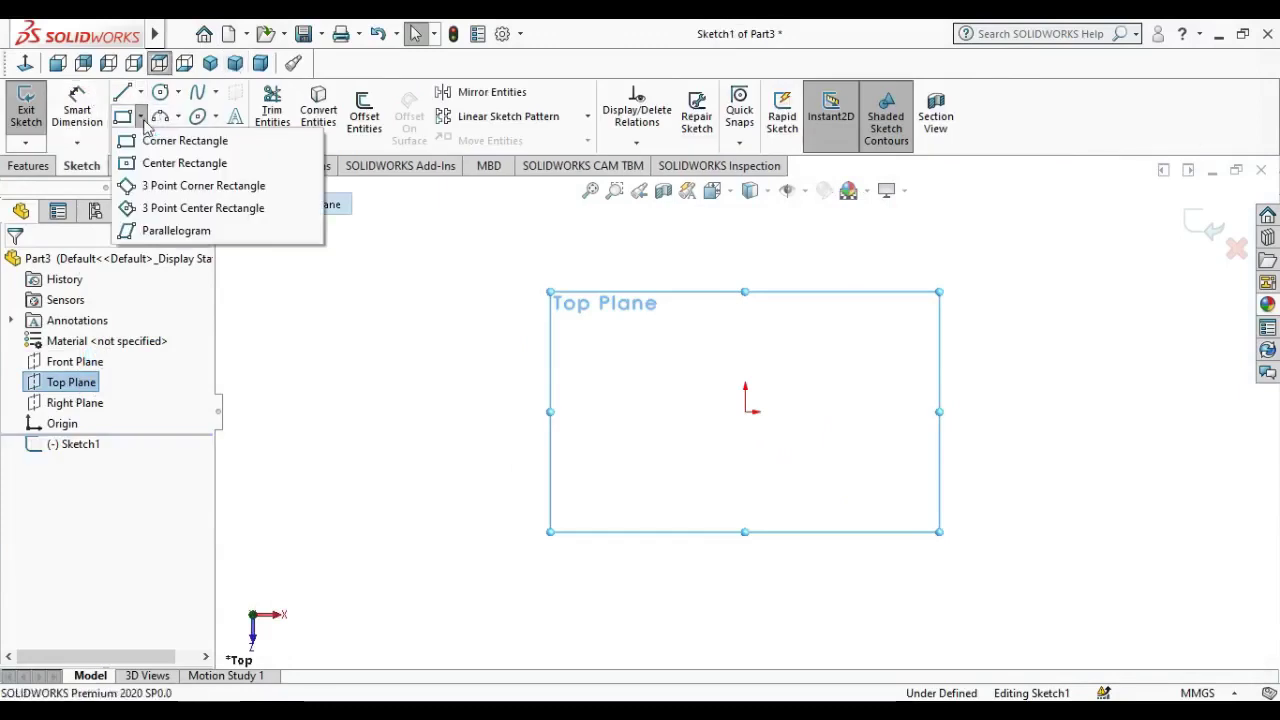
{"action": "left_click", "coordinate": [152, 168]}
{"action": "left_click", "coordinate": [747, 410]}
{"action": "left_click", "coordinate": [1040, 576]}
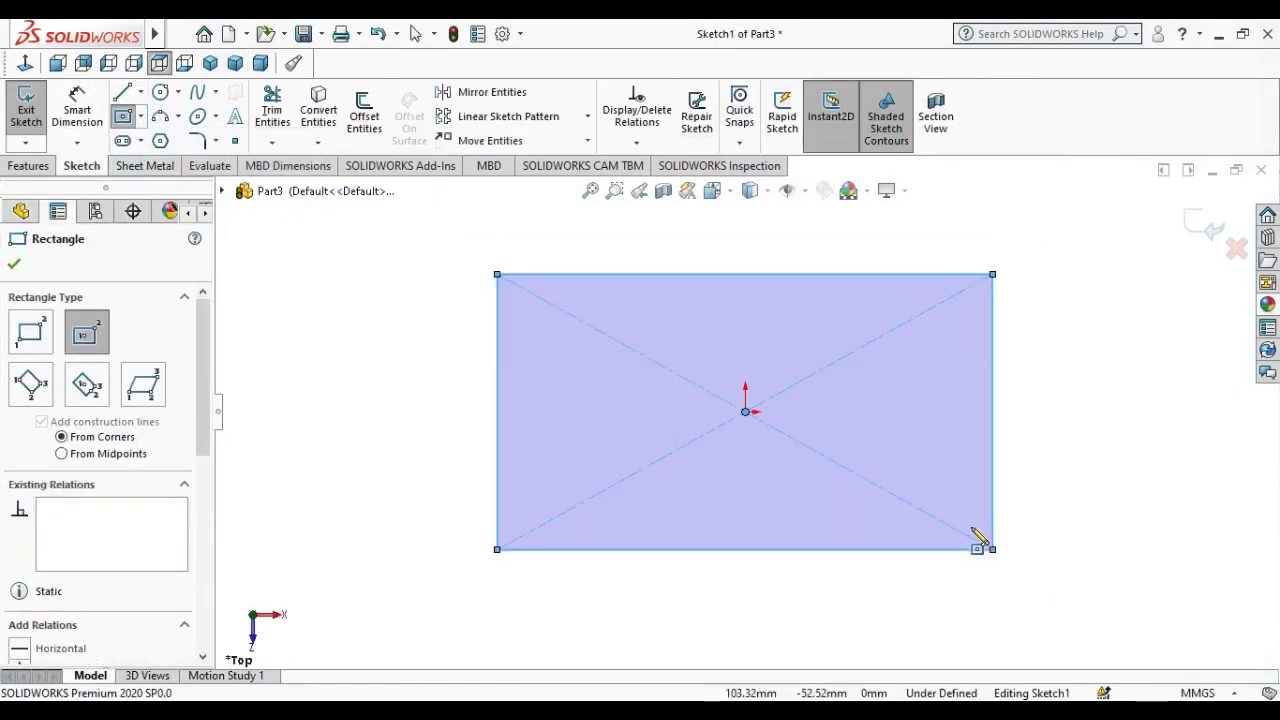
- Dimension the rectangle 152 mm wide and 74 mm tall so it is fully defined
{"action": "left_click", "coordinate": [77, 110]}
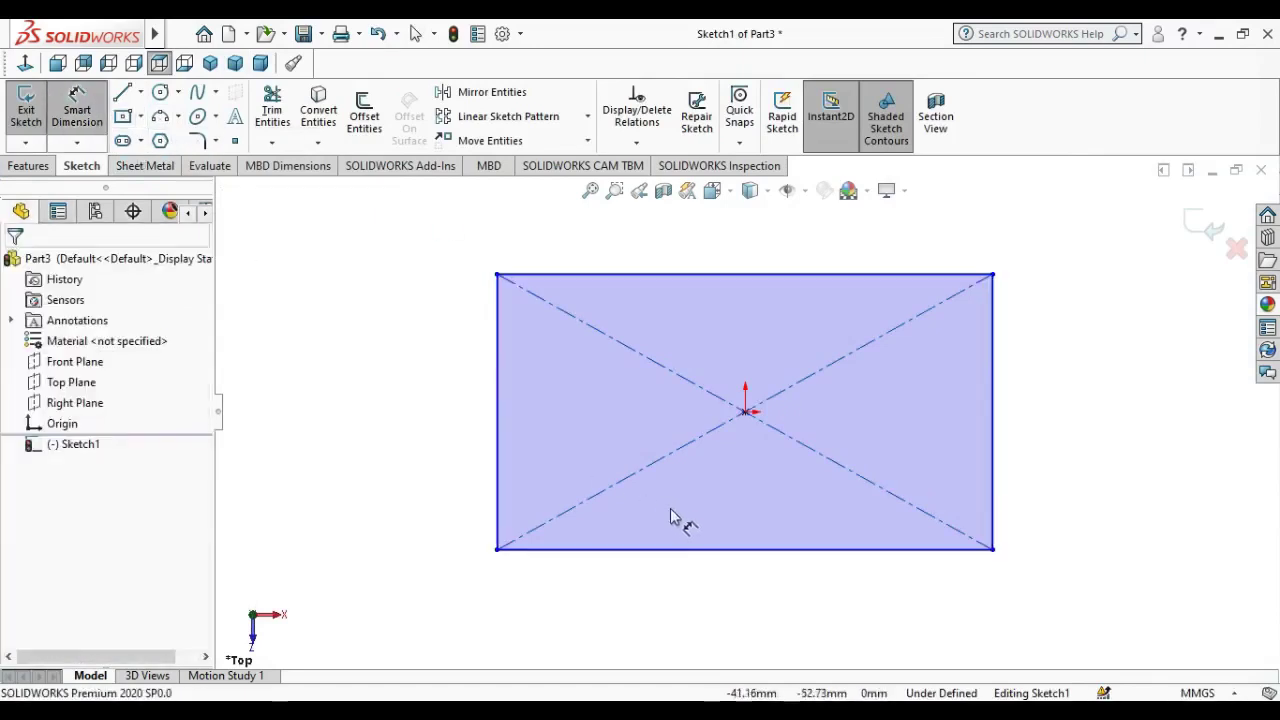
{"action": "left_click", "coordinate": [701, 549]}
{"action": "left_click", "coordinate": [695, 598]}
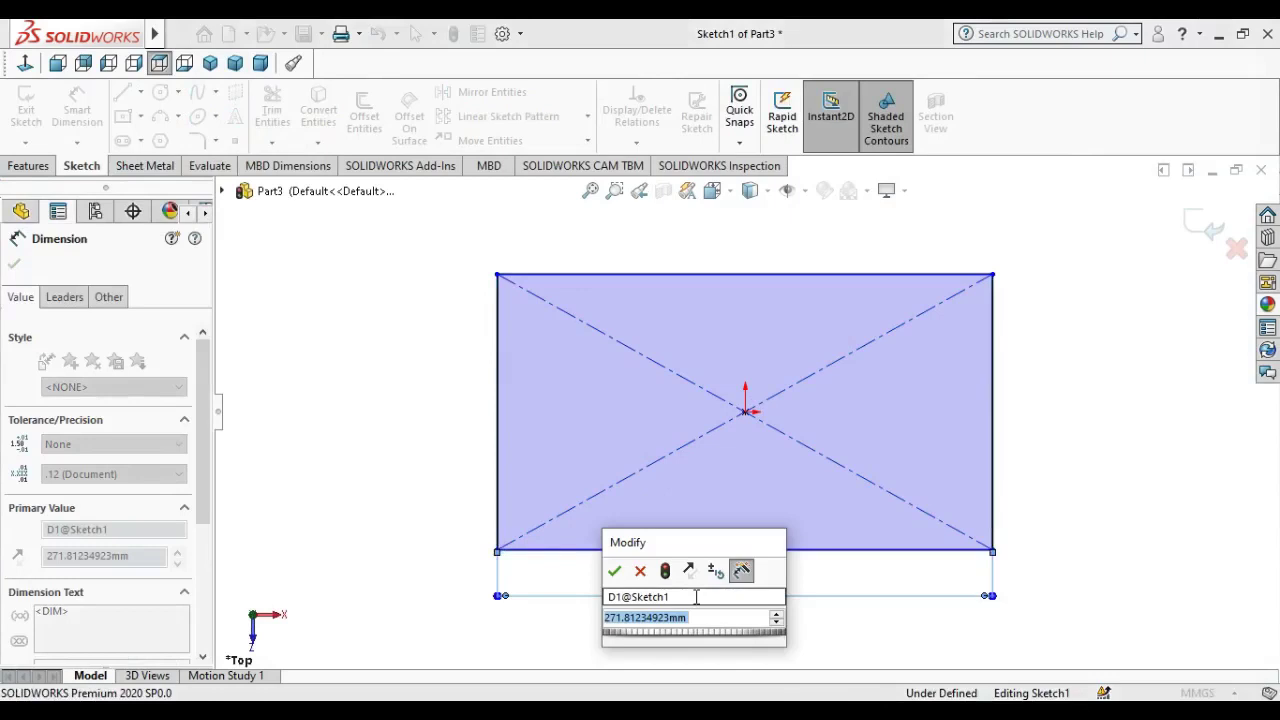
{"action": "type", "text": "152"}
{"action": "key", "text": "Return"}
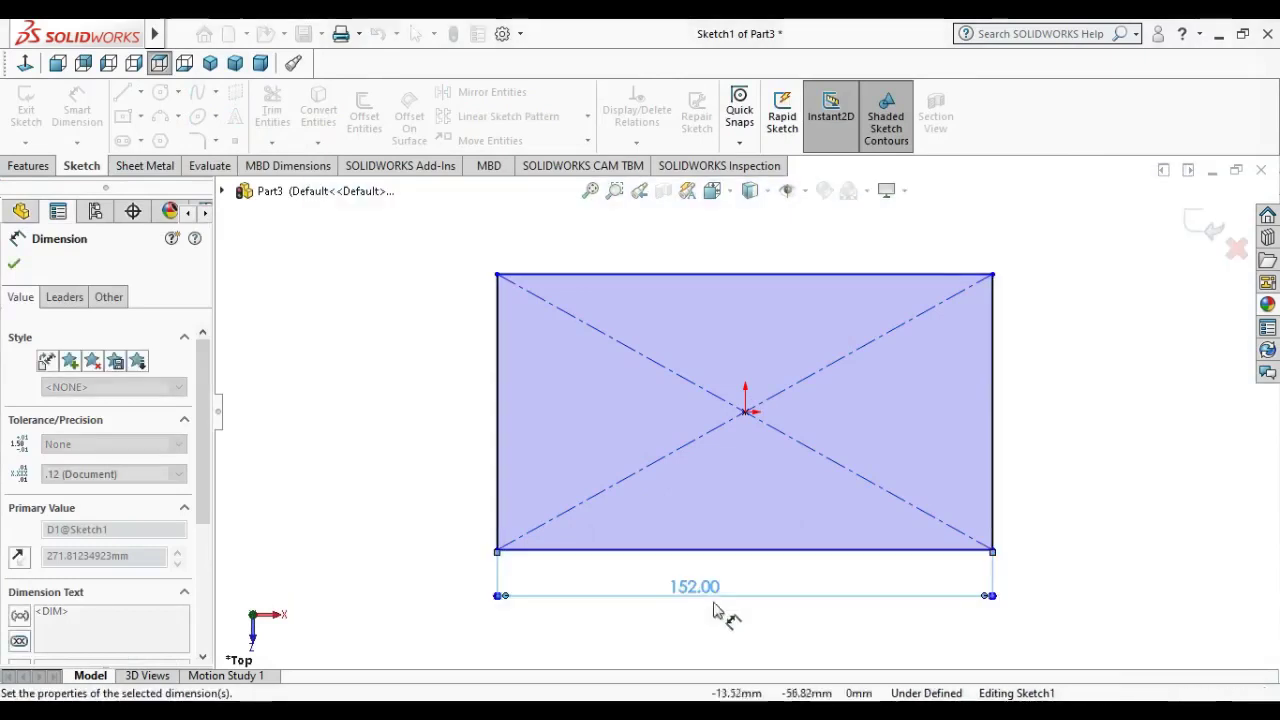
{"action": "left_click", "coordinate": [1066, 566]}
{"action": "left_click", "coordinate": [992, 505]}
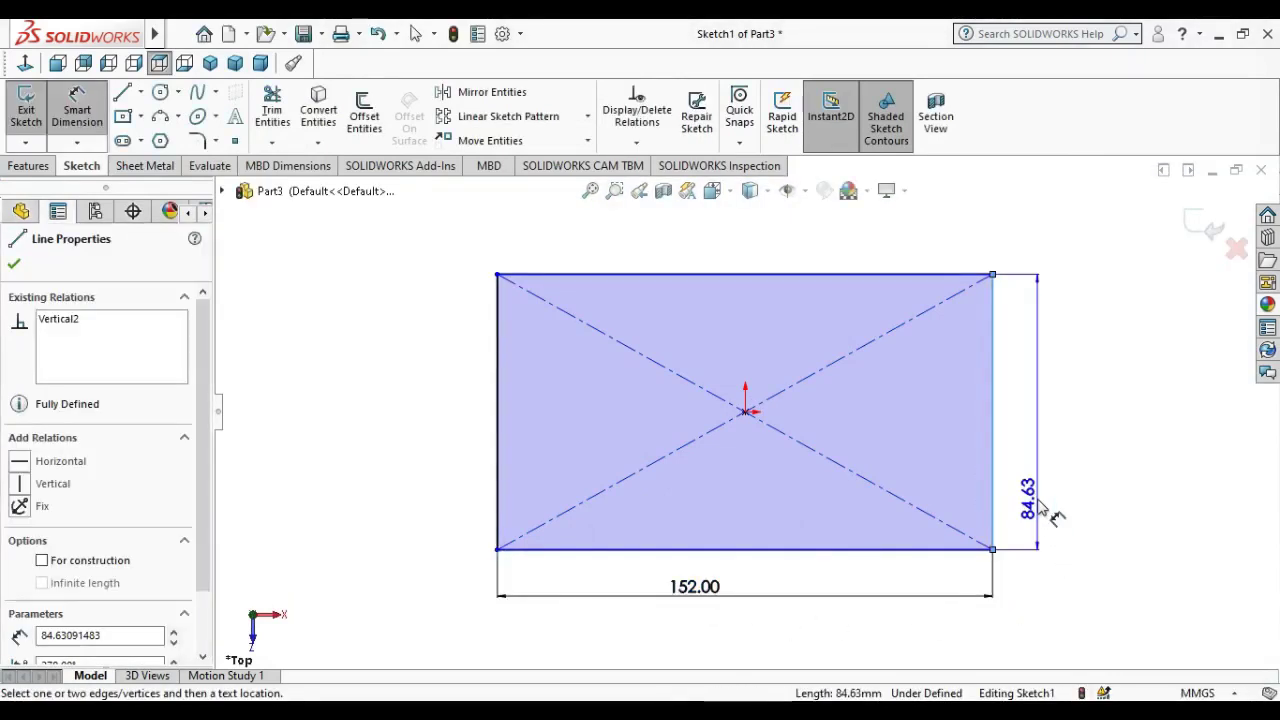
{"action": "left_click", "coordinate": [1040, 510]}
{"action": "type", "text": "1"}
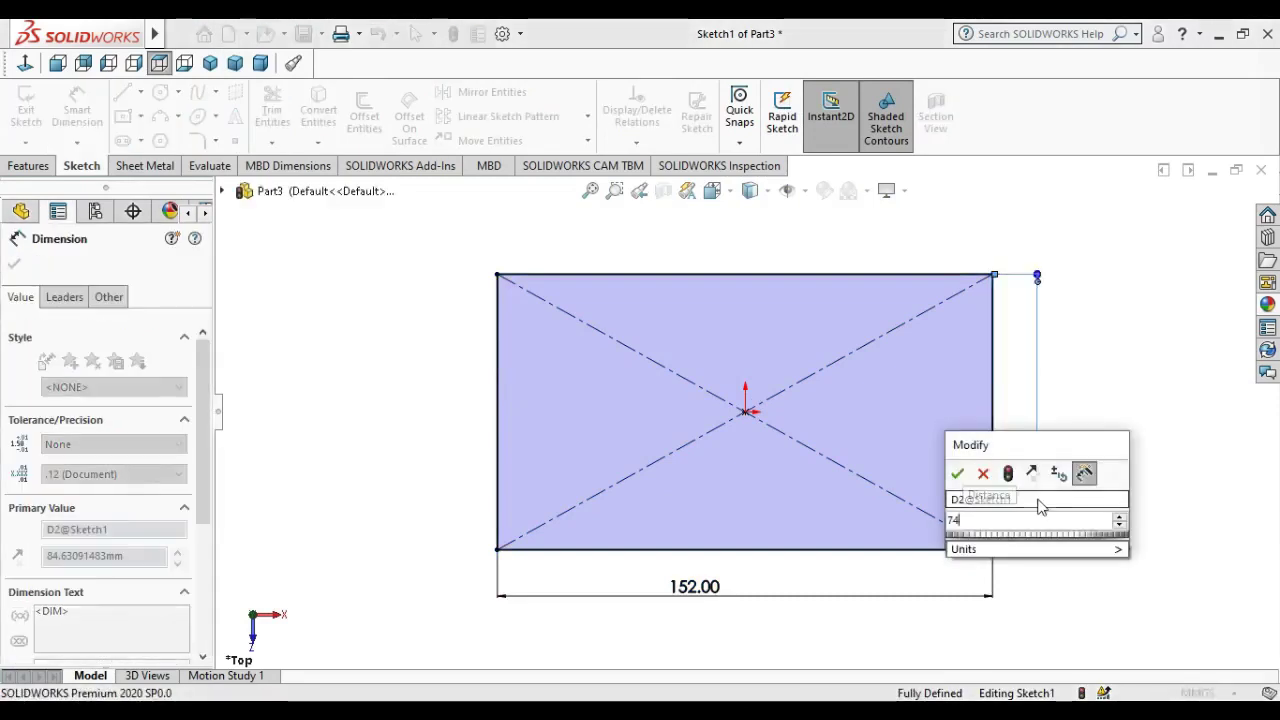
{"action": "key", "text": "Escape"}
{"action": "left_click", "coordinate": [1070, 482]}
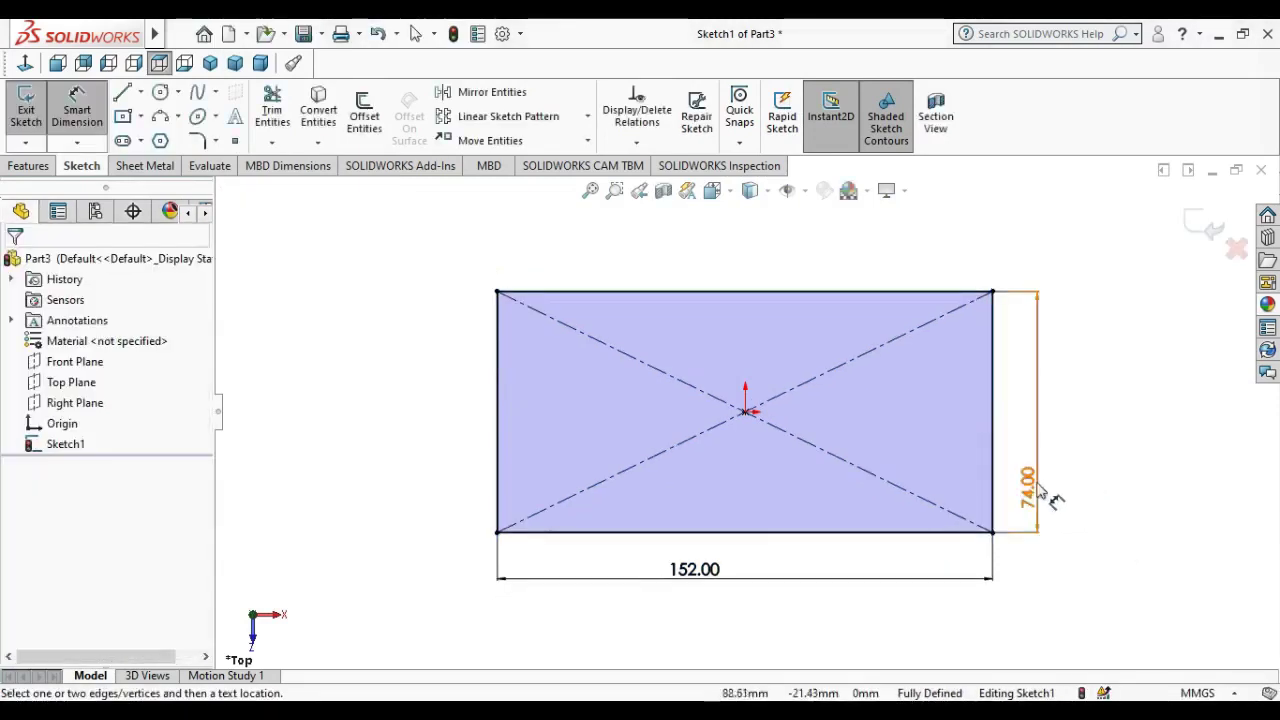
{"action": "left_click", "coordinate": [22, 168]}
{"action": "left_click", "coordinate": [33, 113]}
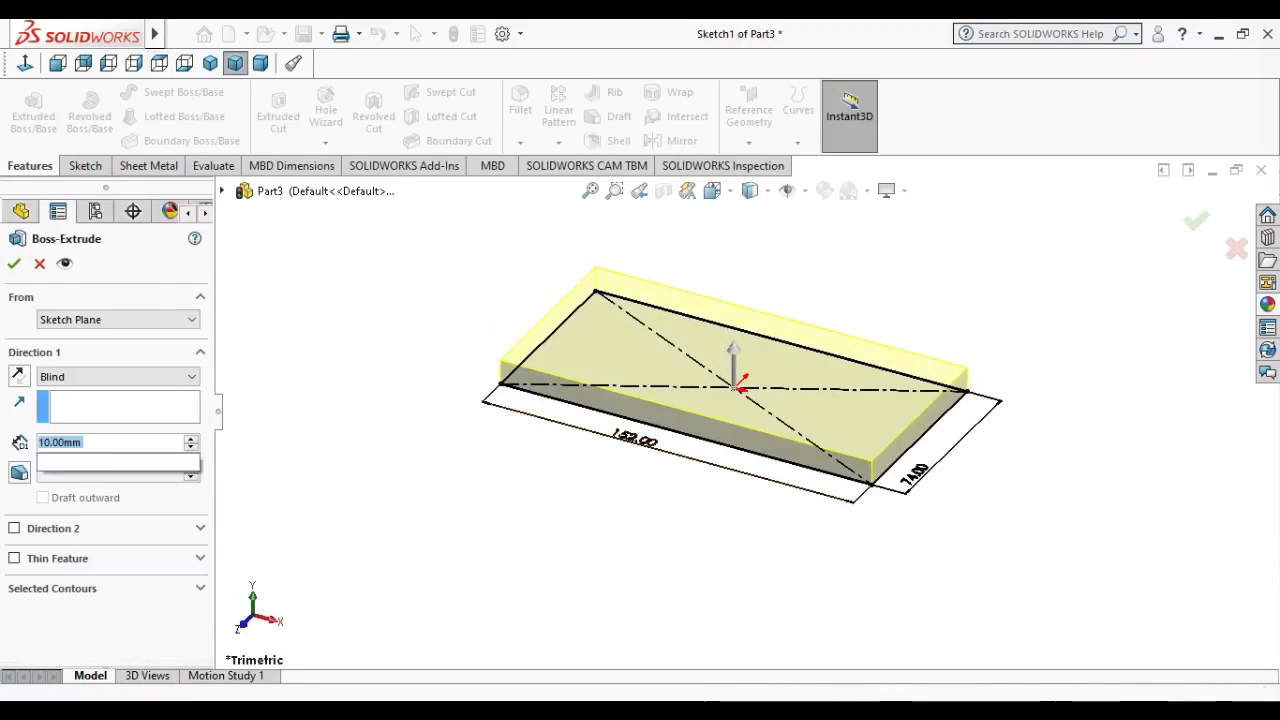
- Extrude the rectangle to a 65 mm Blind depth as Boss-Extrude1, shown in isometric view
{"action": "type", "text": "65"}
{"action": "key", "text": "Return"}
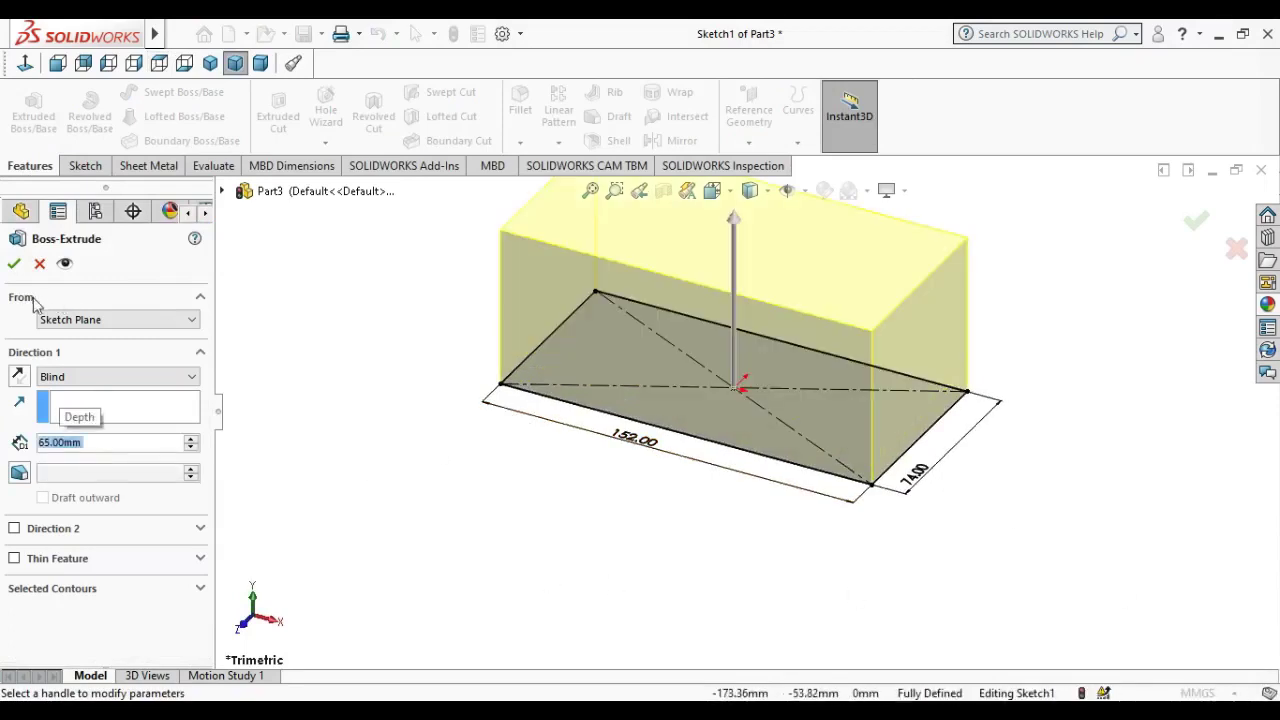
{"action": "left_click", "coordinate": [14, 263]}
{"action": "left_click", "coordinate": [210, 63]}
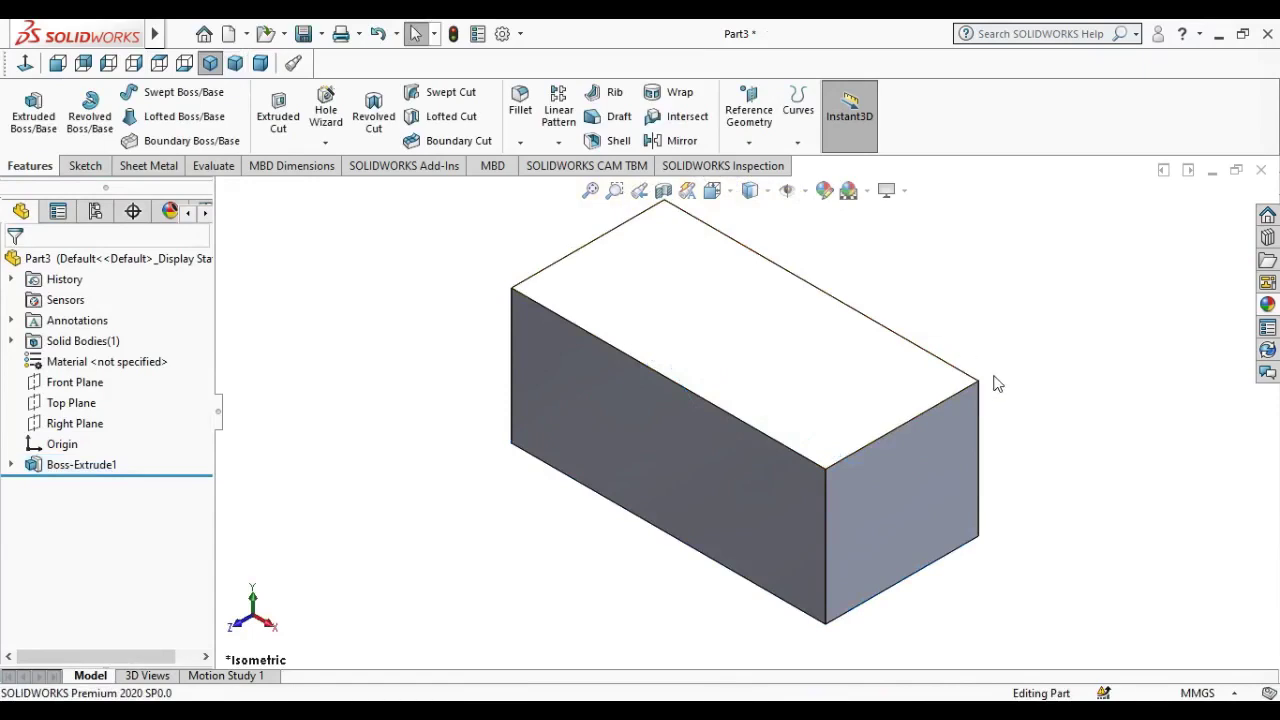
- On the block's front face, draw a corner rectangle hanging from the top edge
{"action": "left_click", "coordinate": [721, 479]}
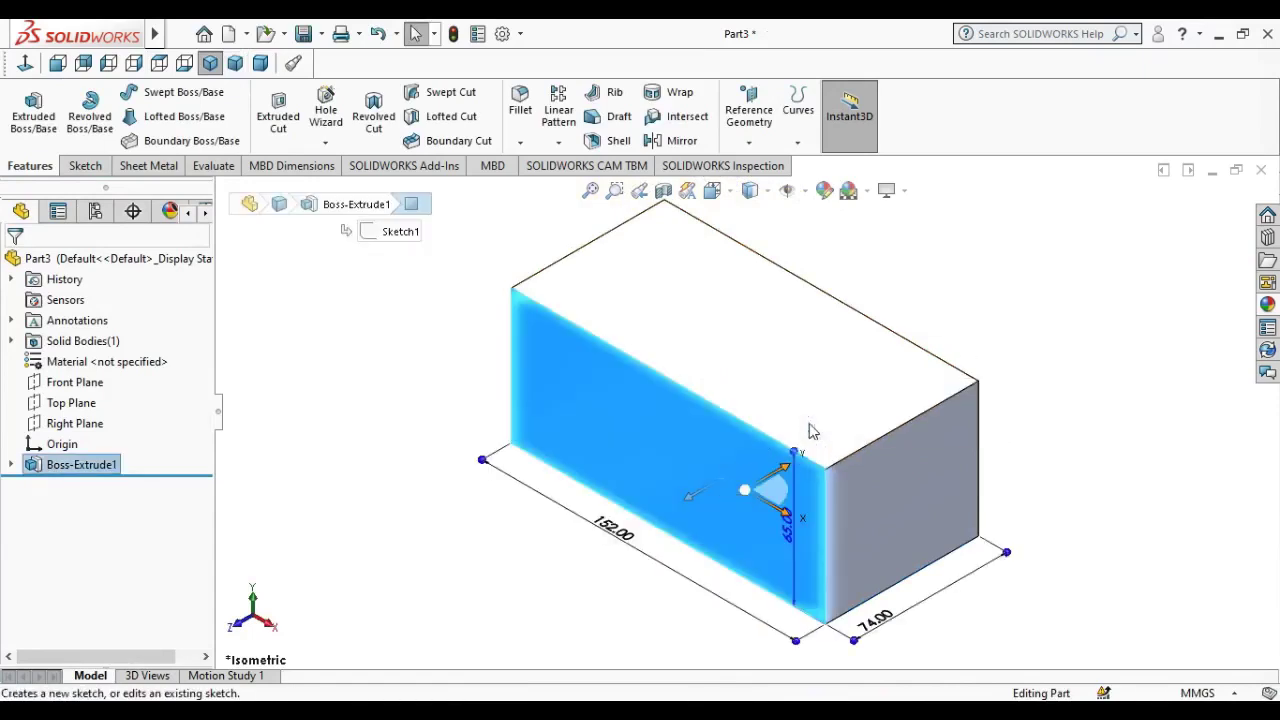
{"action": "left_click", "coordinate": [812, 430]}
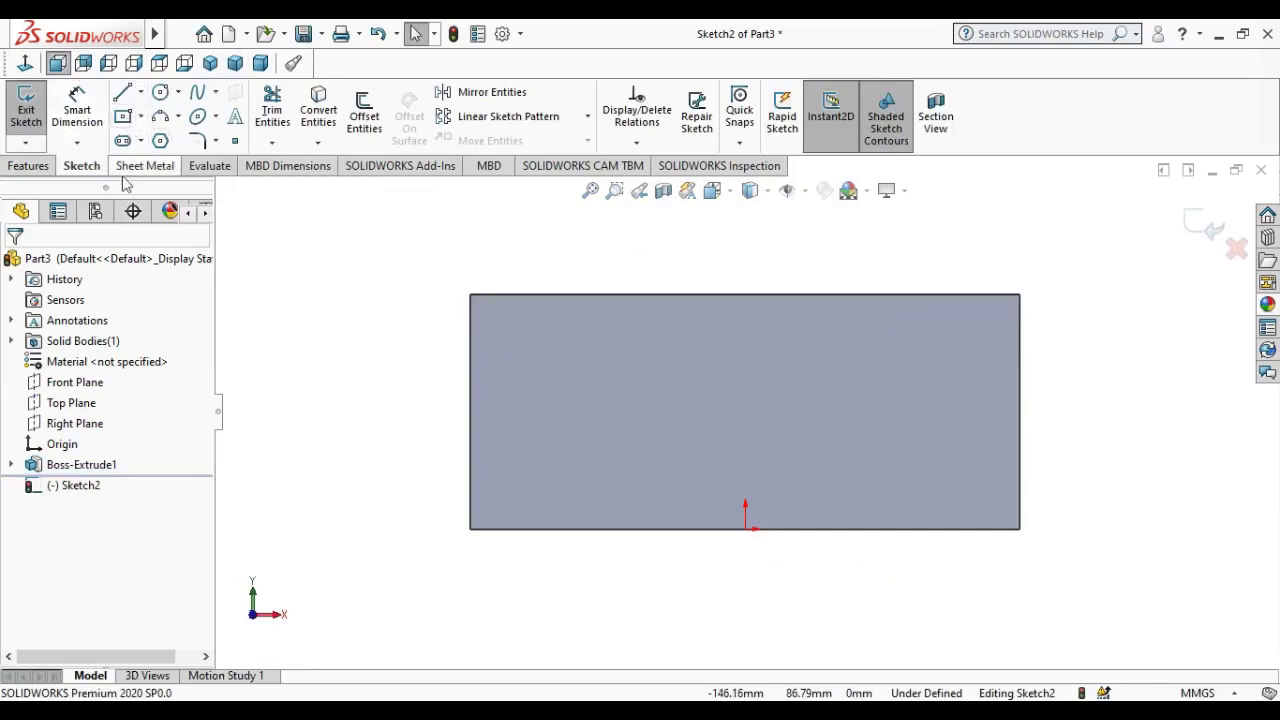
{"action": "left_click", "coordinate": [141, 117]}
{"action": "left_click", "coordinate": [158, 140]}
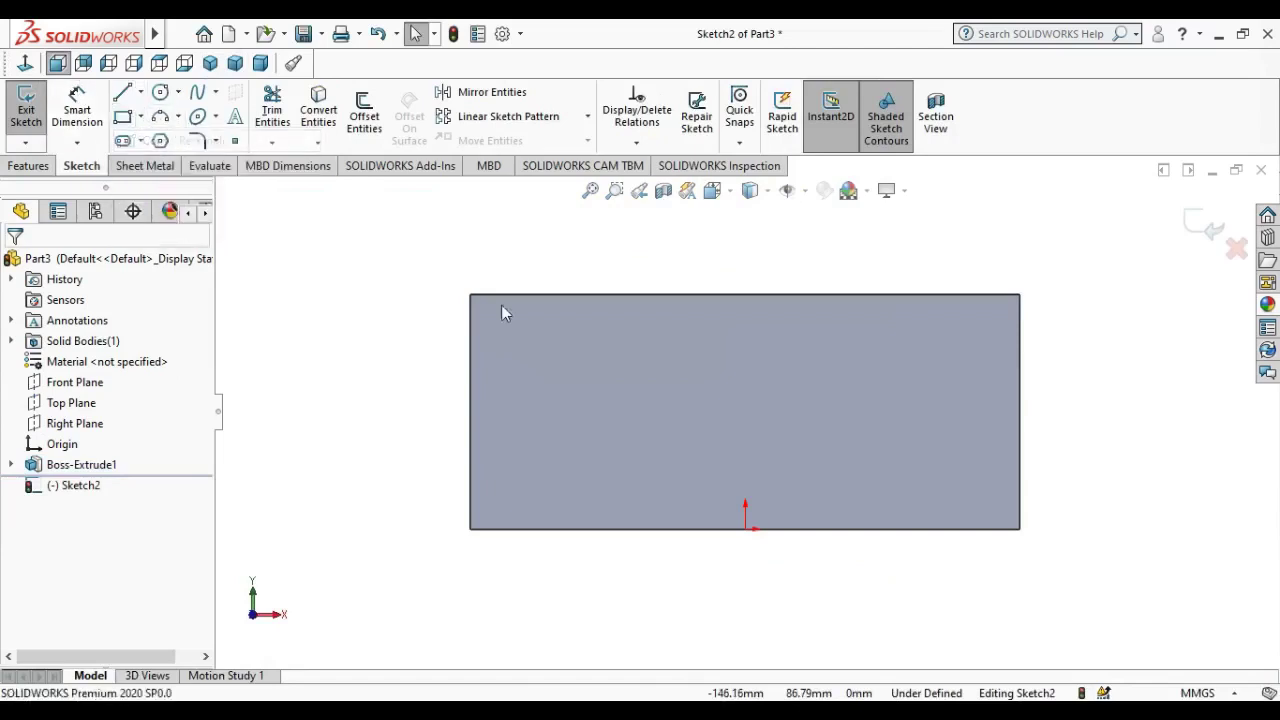
{"action": "left_click", "coordinate": [564, 295]}
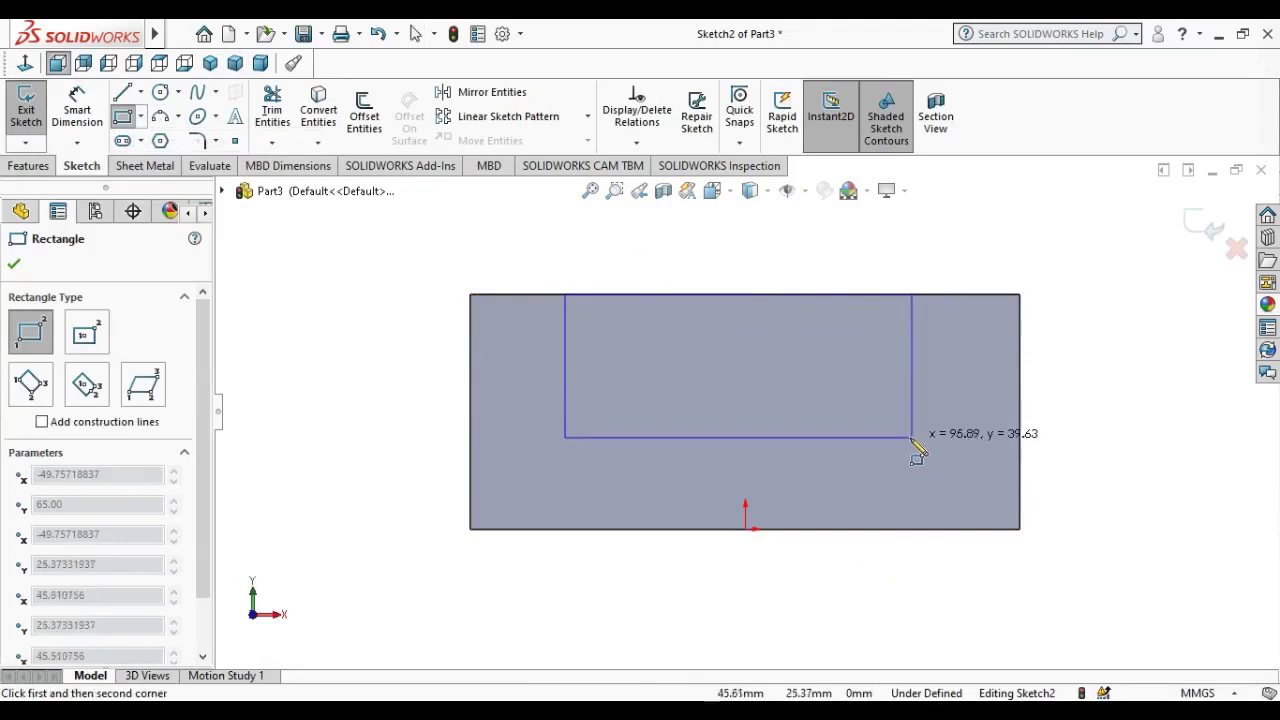
{"action": "left_click", "coordinate": [909, 437]}
{"action": "right_click", "coordinate": [906, 437]}
{"action": "left_click", "coordinate": [930, 437]}
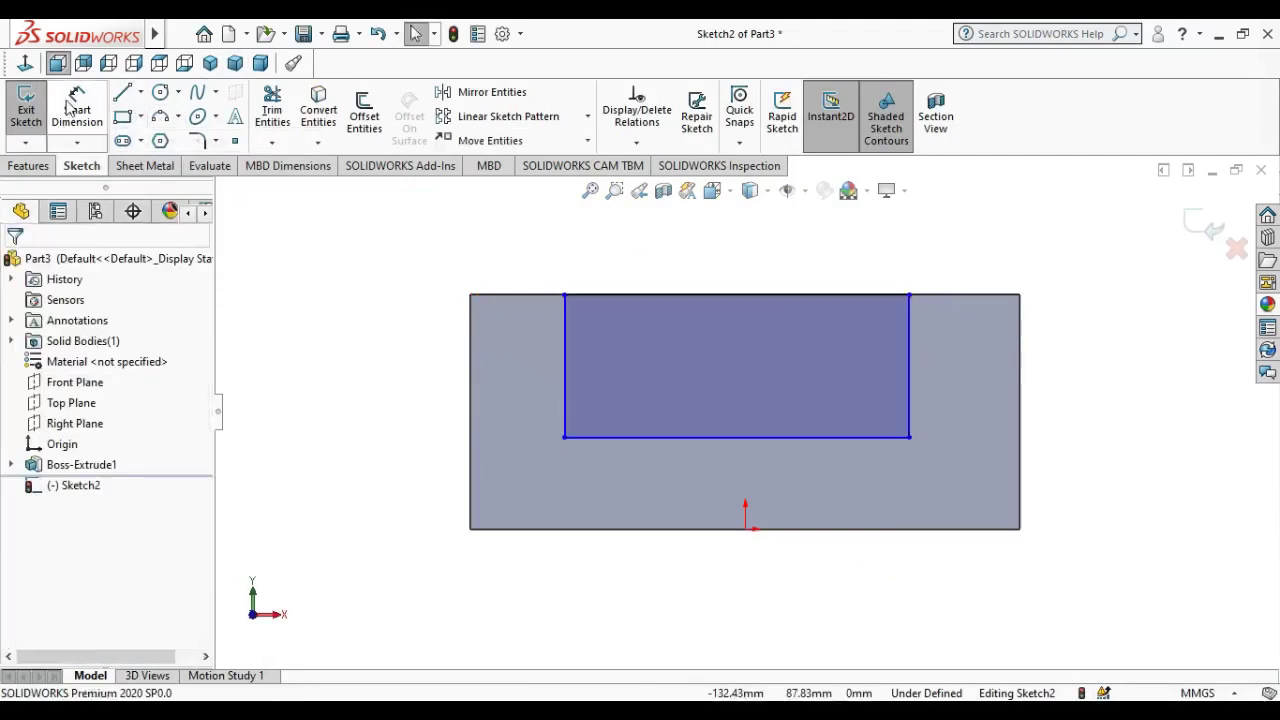
- Dimension the rectangle 30 mm in from the block's left edge
{"action": "left_click", "coordinate": [472, 340]}
{"action": "left_click", "coordinate": [565, 368]}
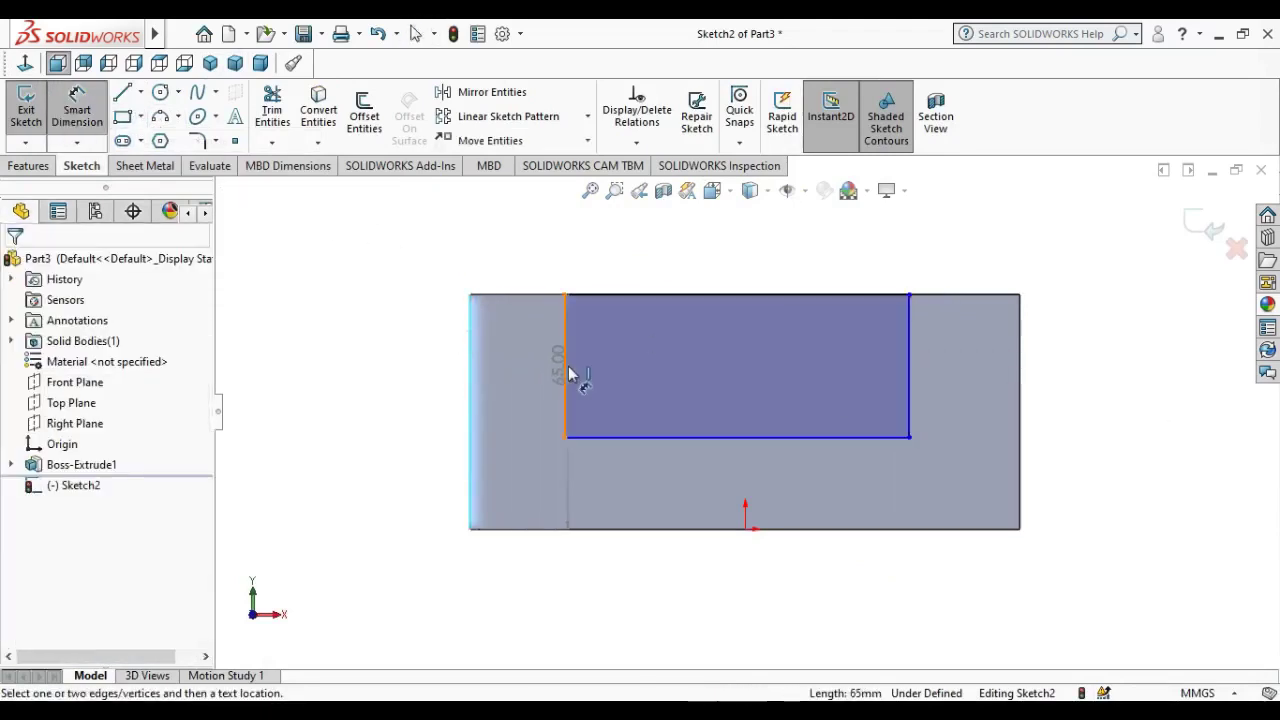
{"action": "left_click", "coordinate": [502, 258]}
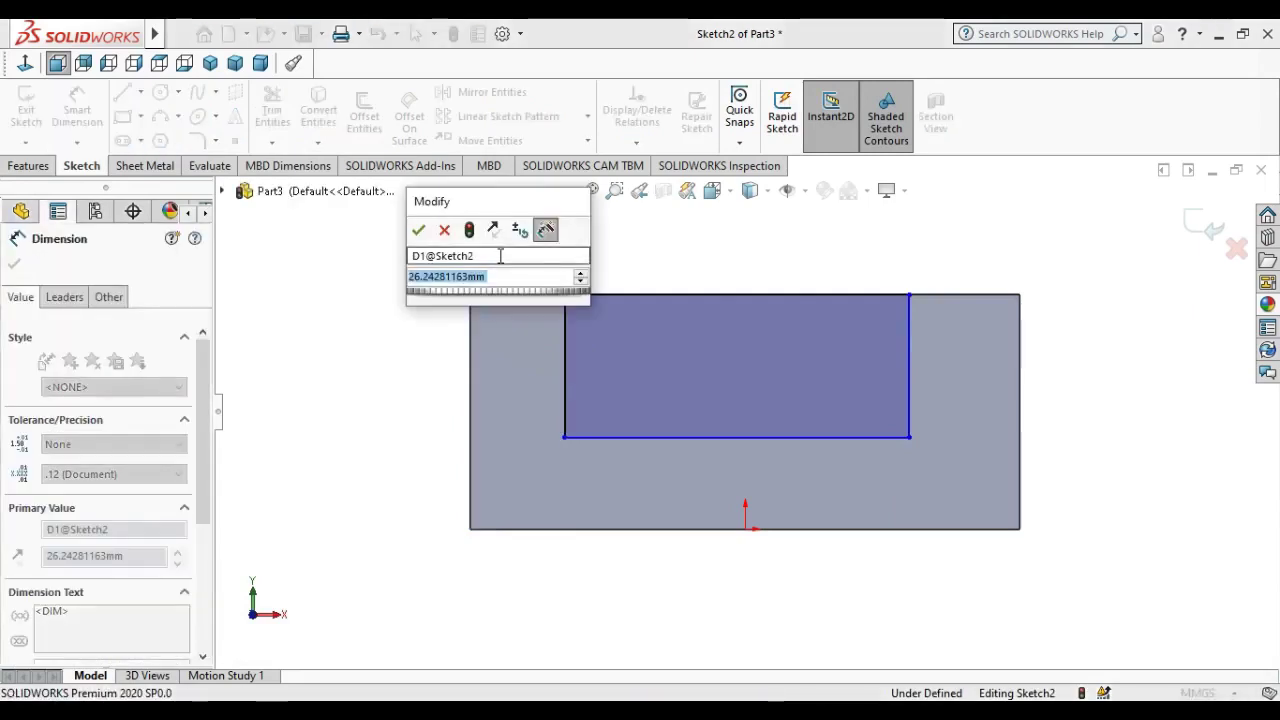
{"action": "type", "text": "30"}
{"action": "key", "text": "Return"}
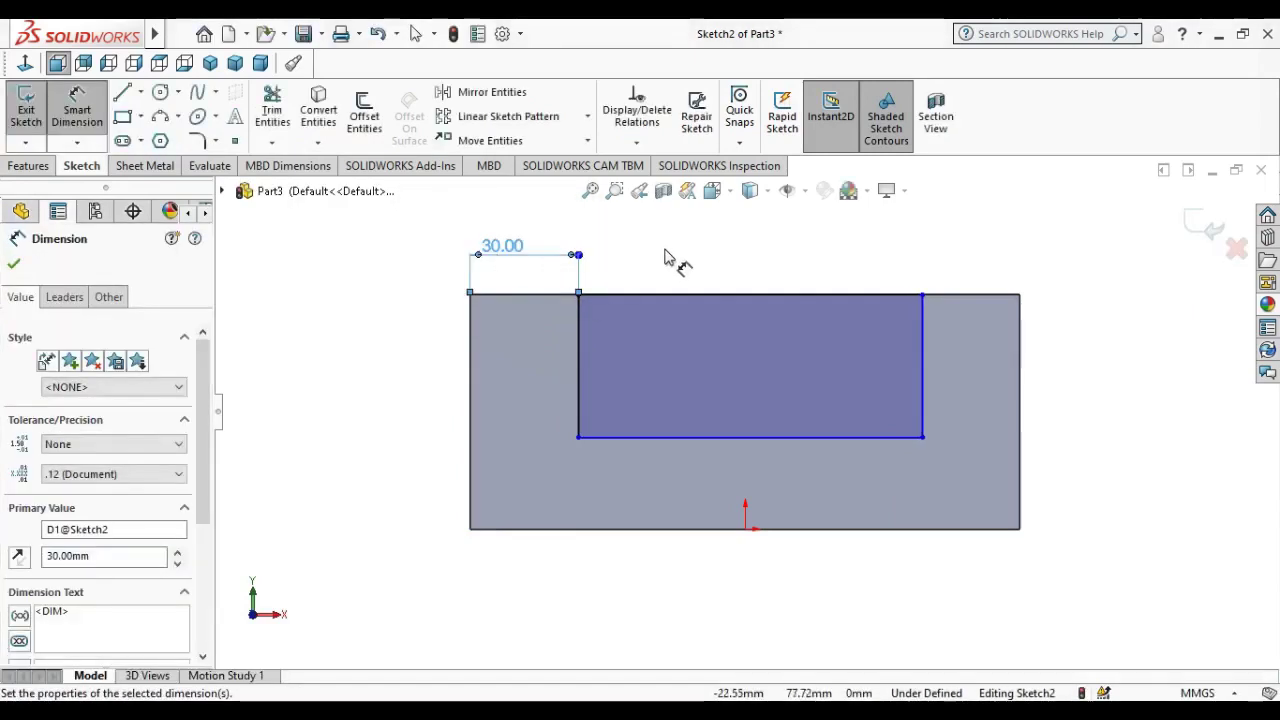
{"action": "left_click", "coordinate": [666, 257]}
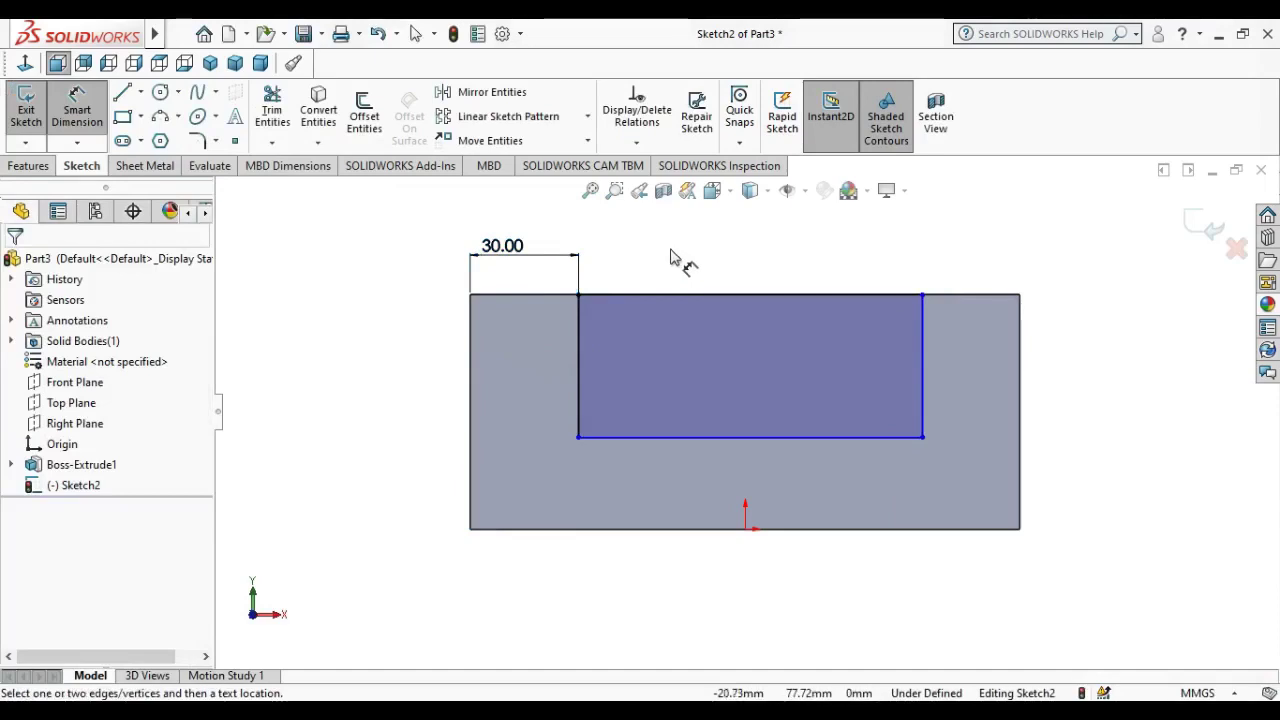
- Set the rectangle's depth to 32.5 mm and its 22 mm gap from the right edge
{"action": "left_click", "coordinate": [922, 400]}
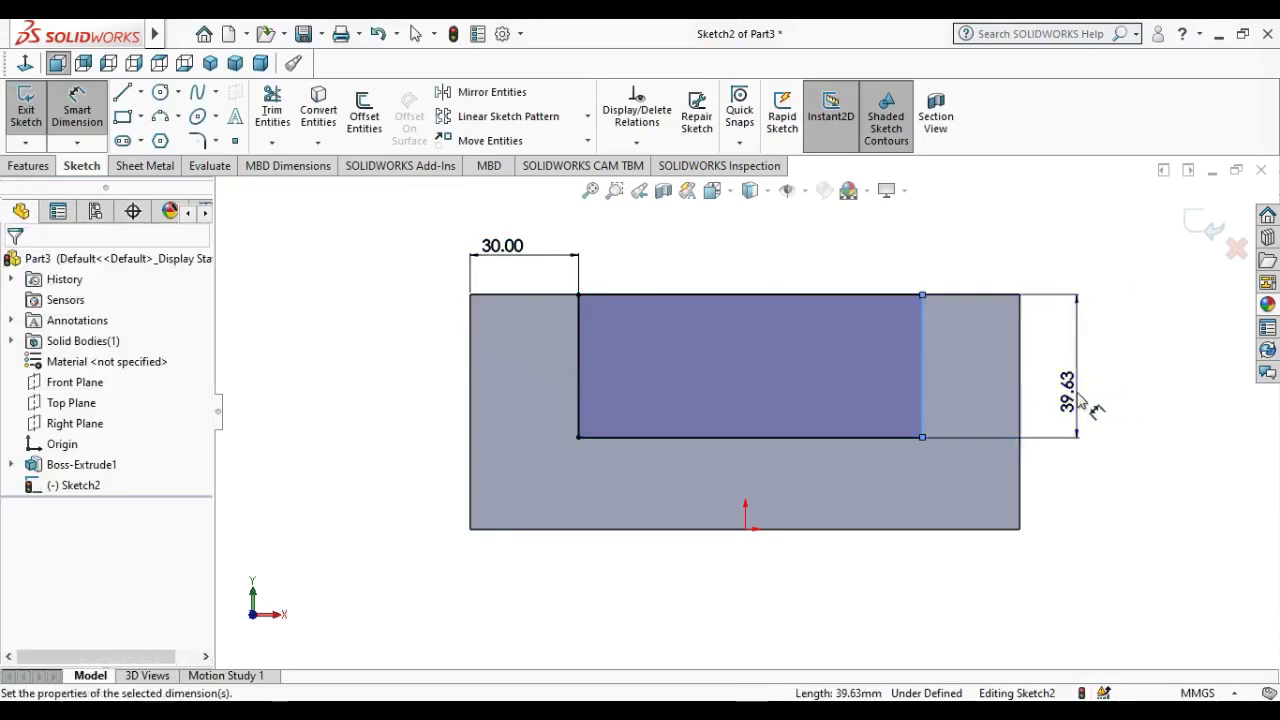
{"action": "left_click", "coordinate": [1078, 399]}
{"action": "type", "text": "32.5"}
{"action": "key", "text": "Return"}
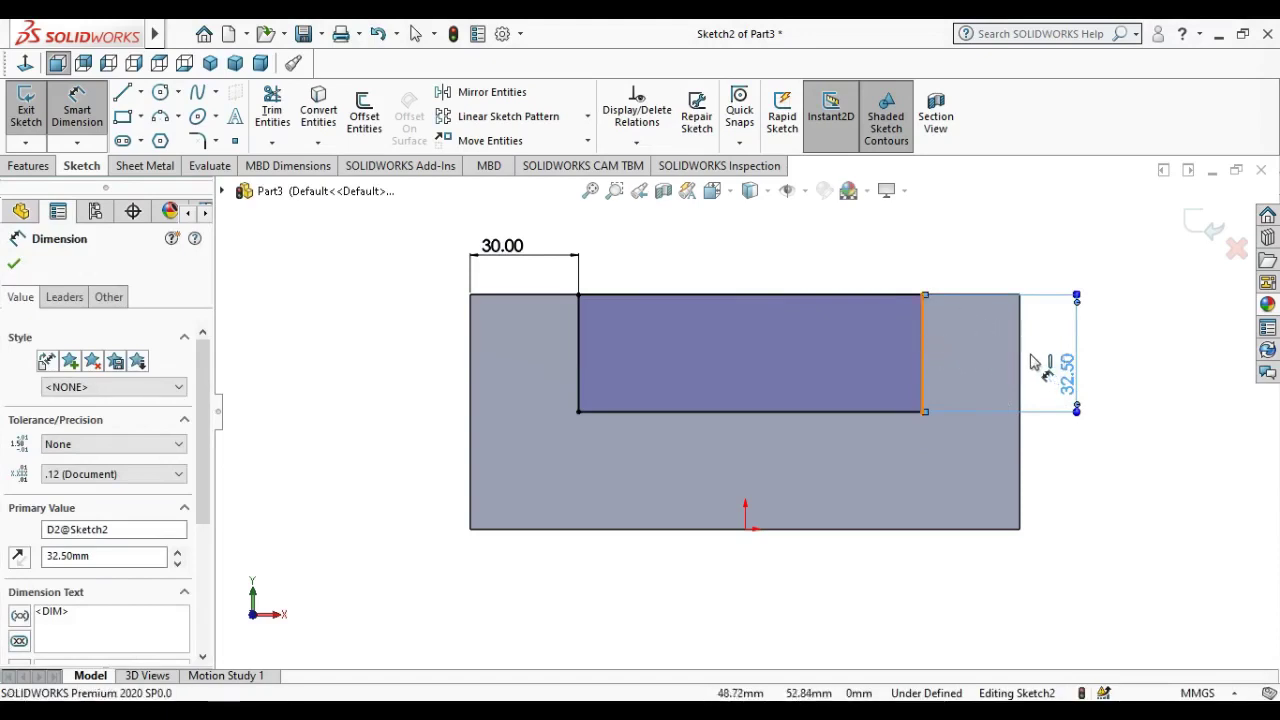
{"action": "left_click", "coordinate": [922, 360]}
{"action": "left_click", "coordinate": [1020, 360]}
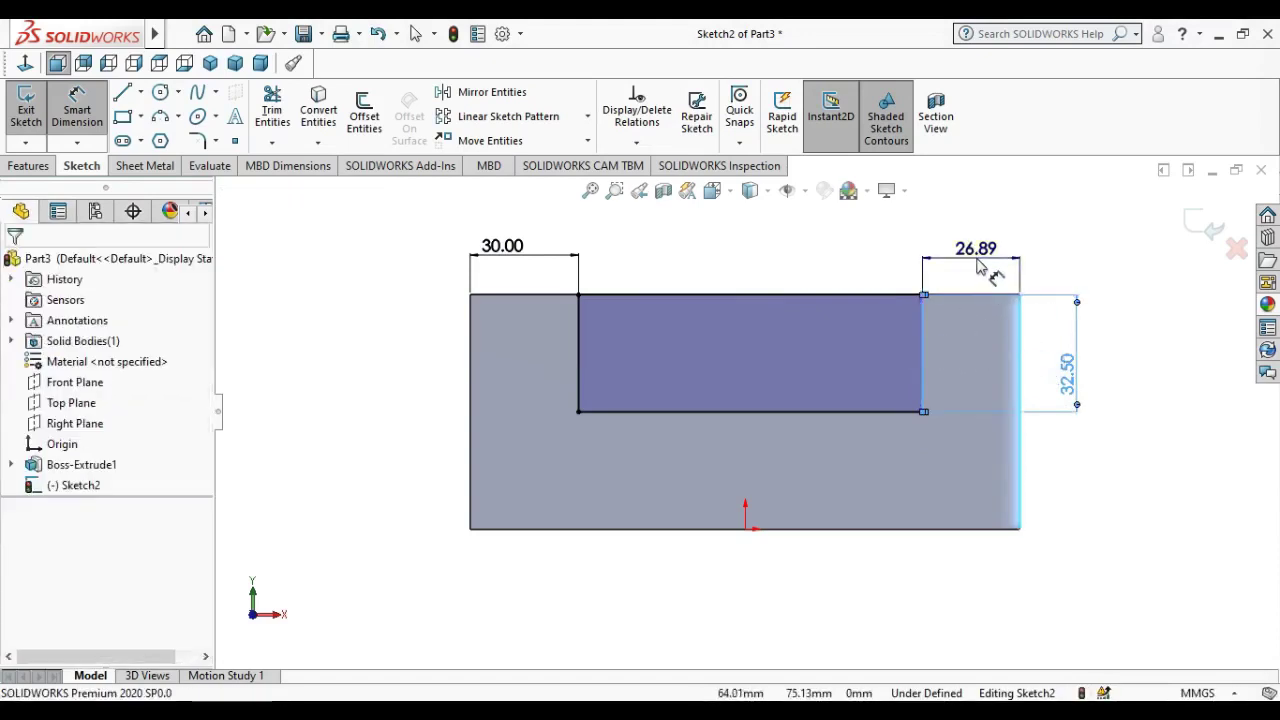
{"action": "left_click", "coordinate": [978, 263]}
{"action": "key", "text": "Return"}
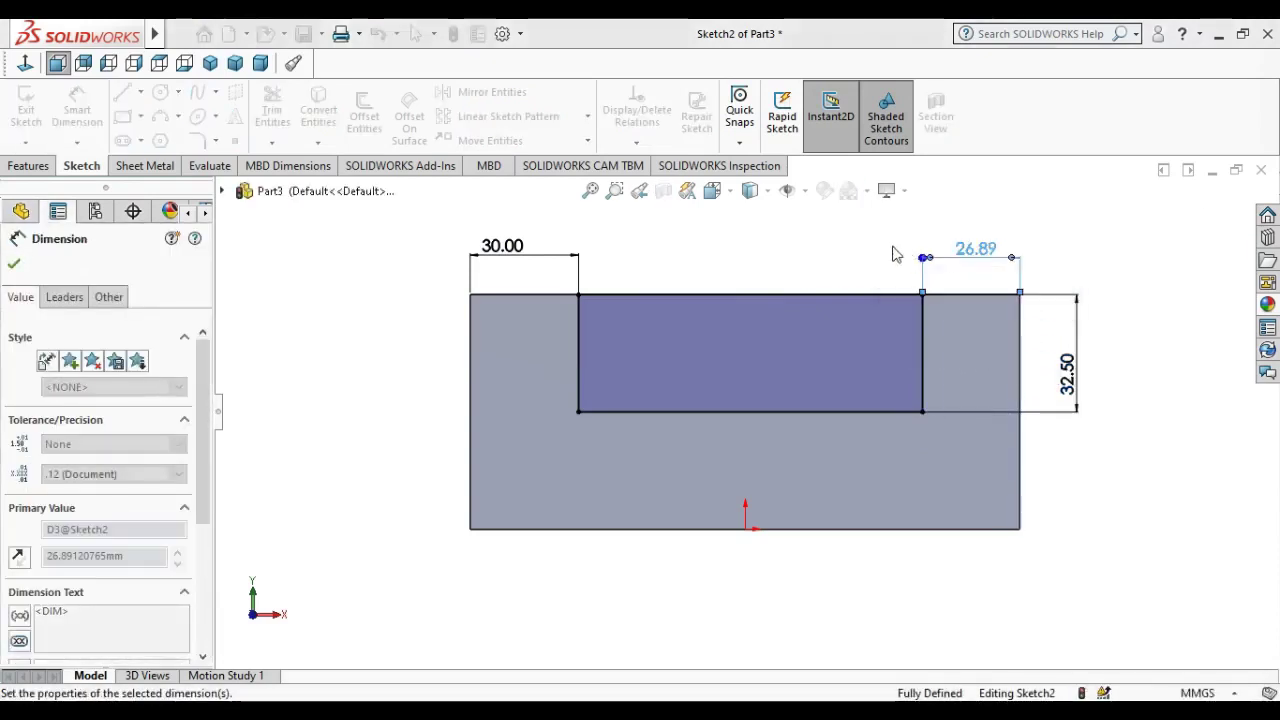
{"action": "left_click", "coordinate": [30, 166]}
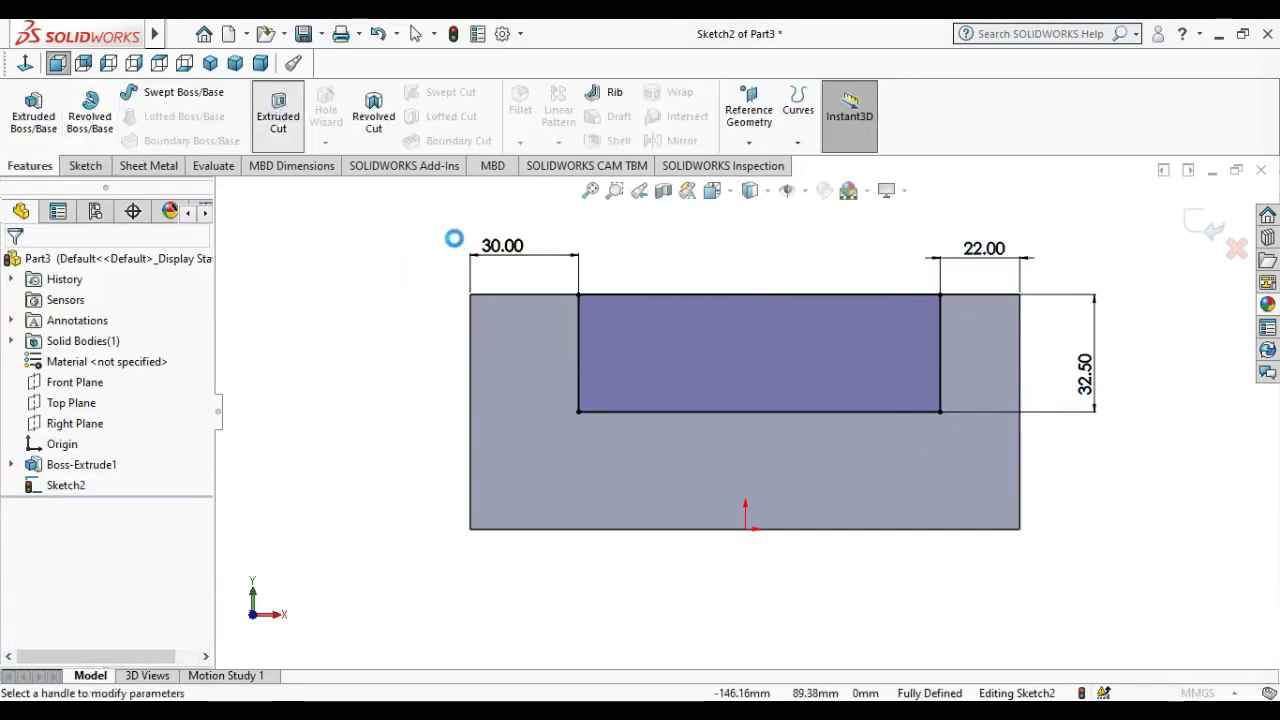
- Cut the rectangle Through All - Both as Cut-Extrude1 and select the block's front face
{"action": "left_click", "coordinate": [110, 376]}
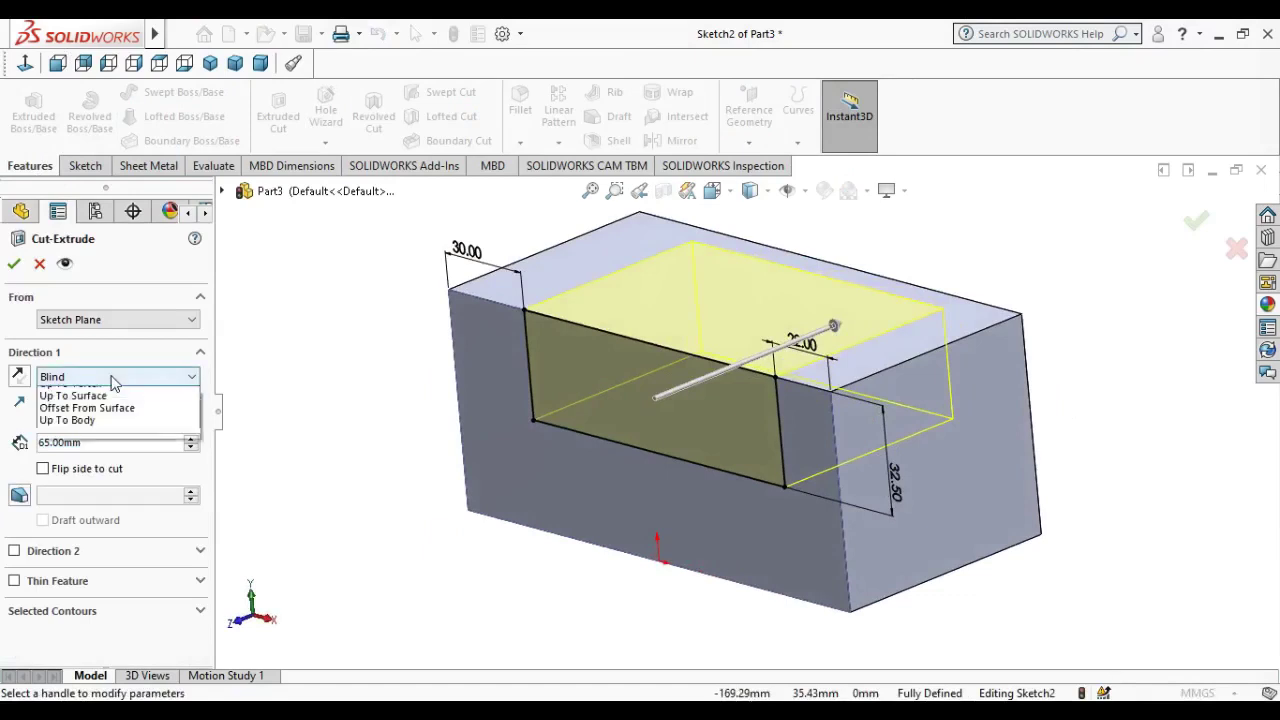
{"action": "left_click", "coordinate": [100, 416]}
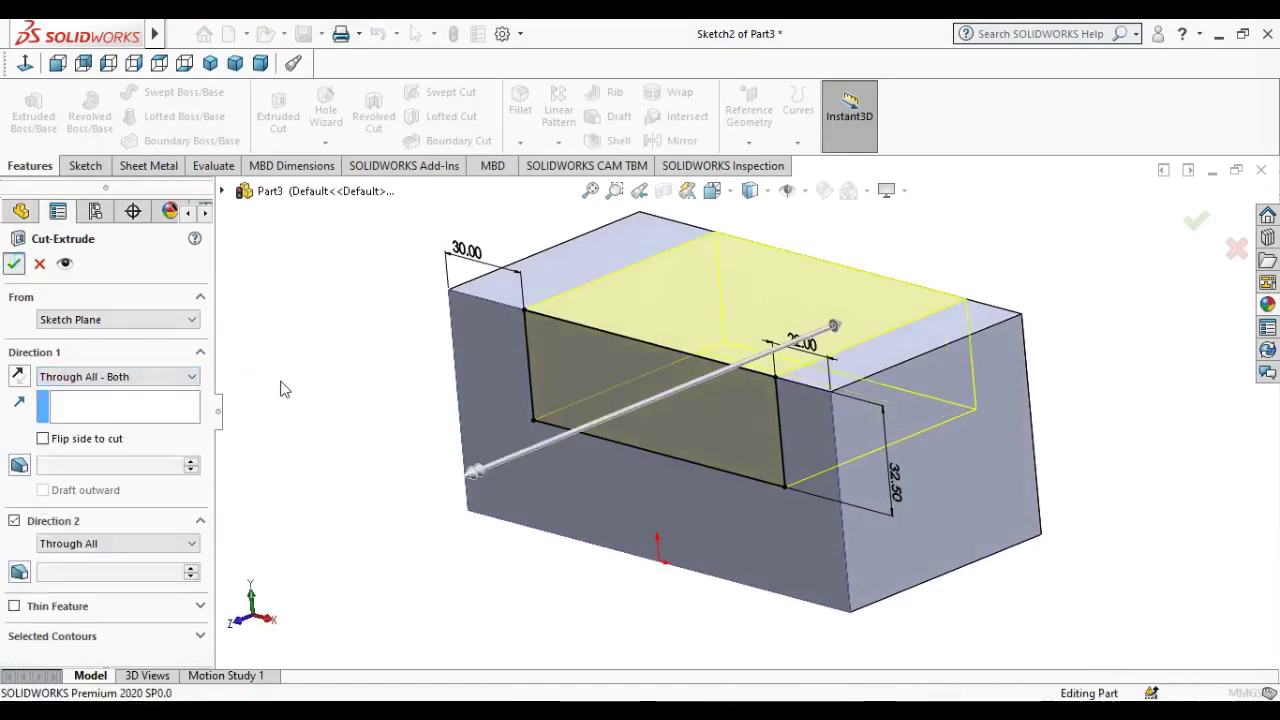
{"action": "key", "text": "Return"}
{"action": "mouse_move", "coordinate": [349, 374]}
{"action": "middle_mouse_down"}
{"action": "mouse_move", "coordinate": [375, 255]}
{"action": "mouse_move", "coordinate": [484, 364]}
{"action": "middle_mouse_up"}
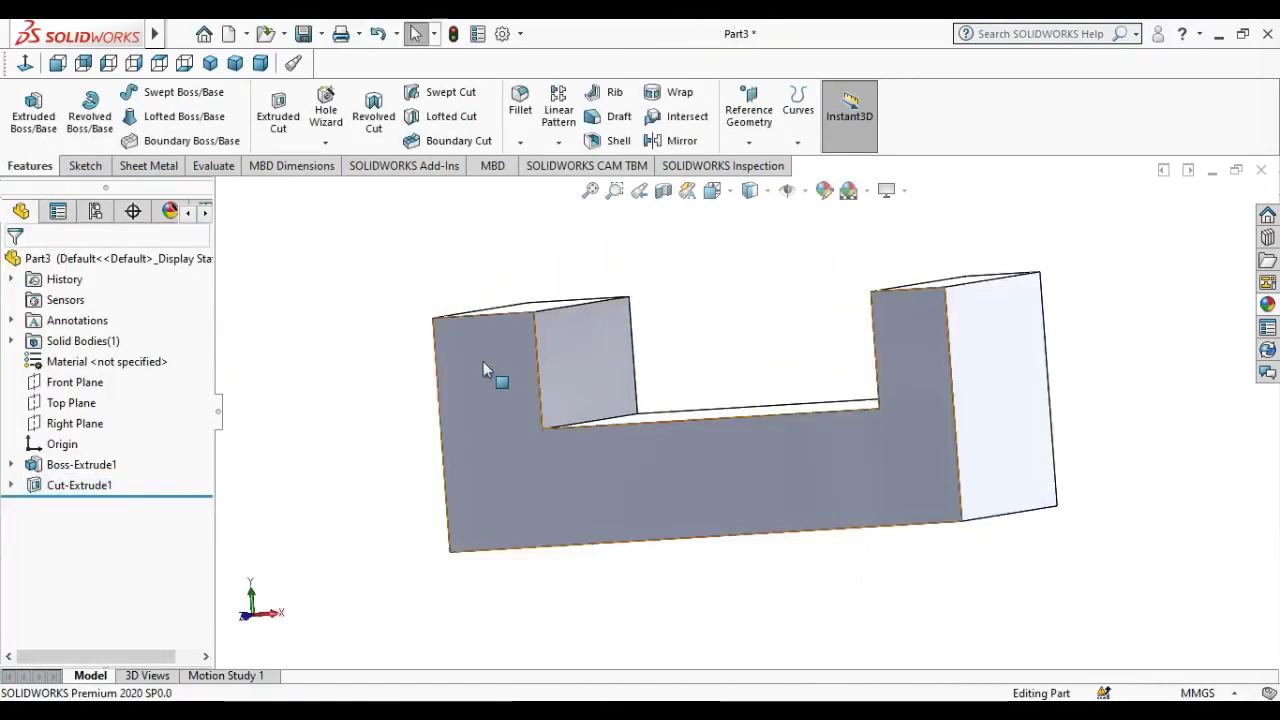
{"action": "left_click", "coordinate": [484, 364]}
- Sketch on the front face, viewed normal, a diagonal line from the left edge to the top edge
{"action": "left_click", "coordinate": [569, 301]}
{"action": "left_click", "coordinate": [397, 292]}
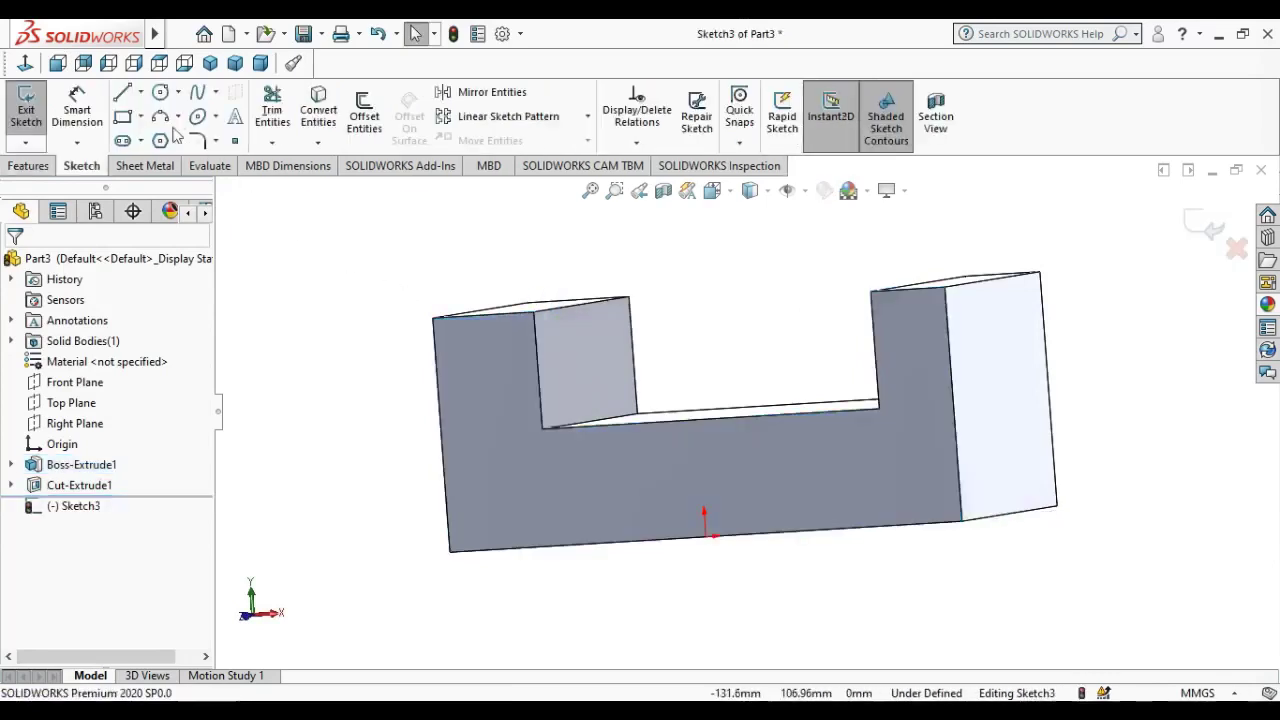
{"action": "left_click", "coordinate": [27, 64]}
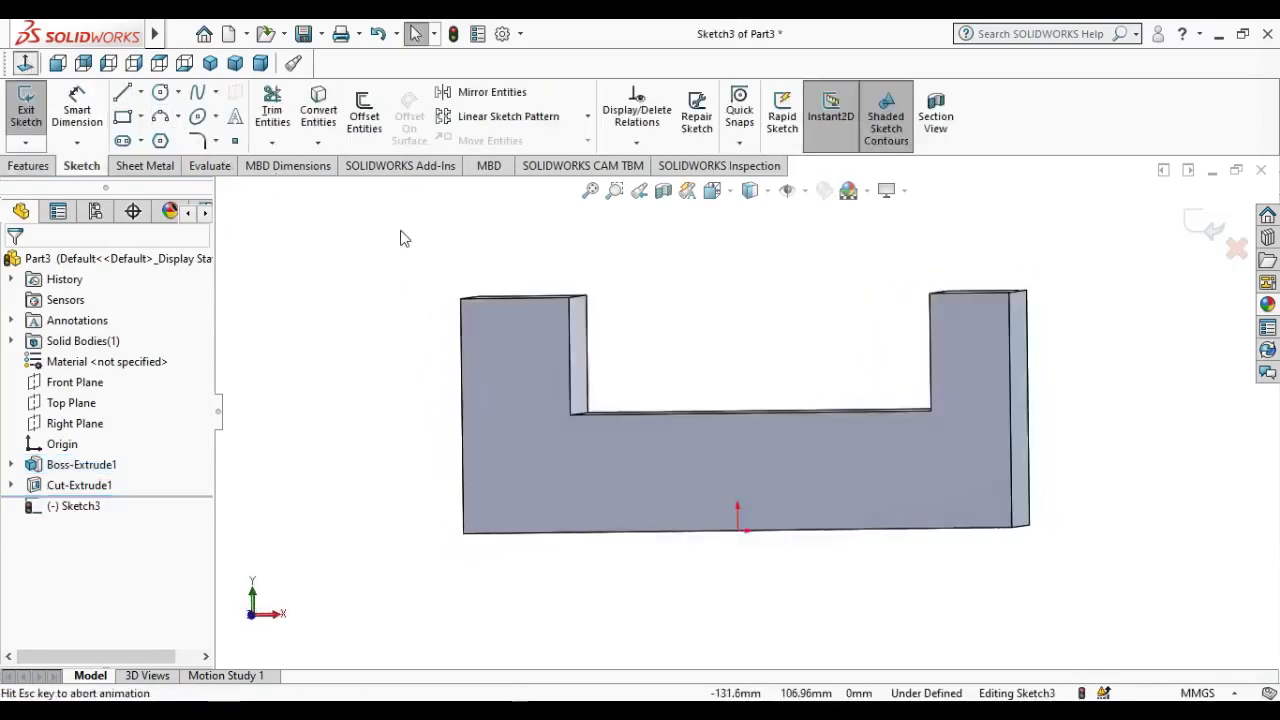
{"action": "left_click", "coordinate": [122, 93]}
{"action": "left_click", "coordinate": [470, 358]}
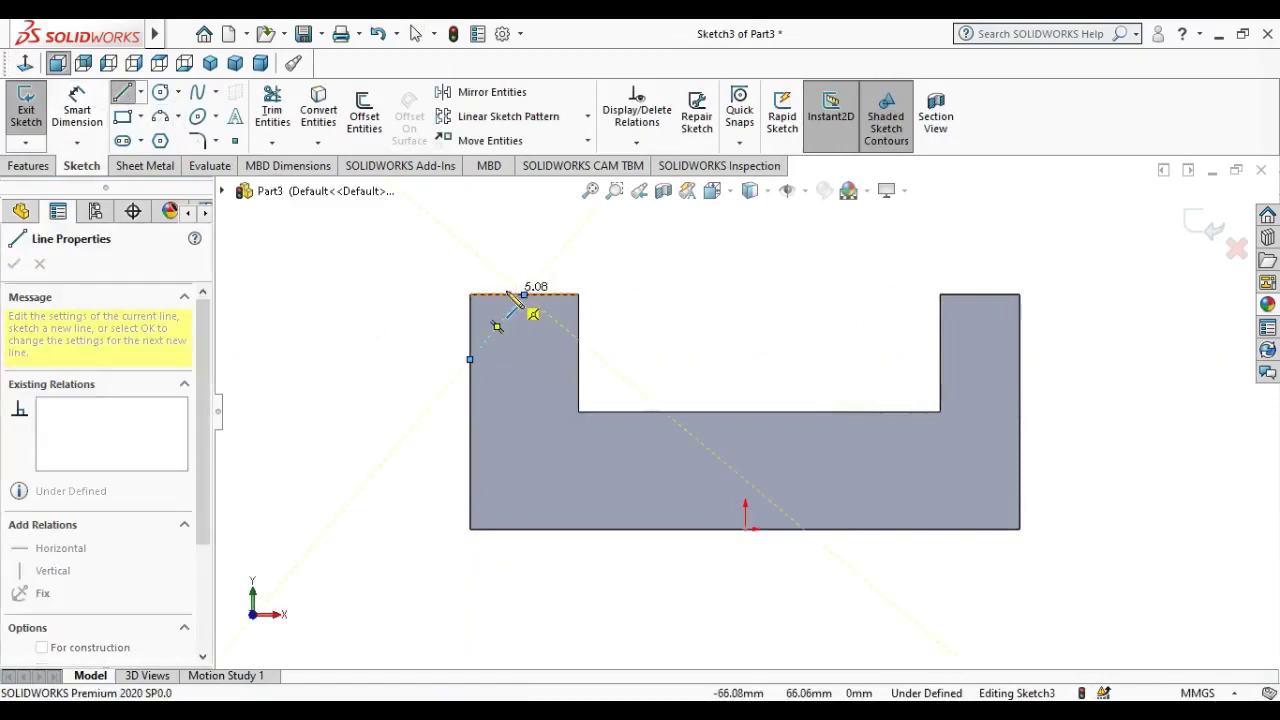
{"action": "left_click", "coordinate": [524, 296]}
{"action": "key", "text": "Escape"}
{"action": "mouse_move", "coordinate": [524, 297]}
{"action": "left_mouse_down"}
{"action": "mouse_move", "coordinate": [570, 307]}
{"action": "mouse_move", "coordinate": [523, 278]}
{"action": "left_mouse_up"}
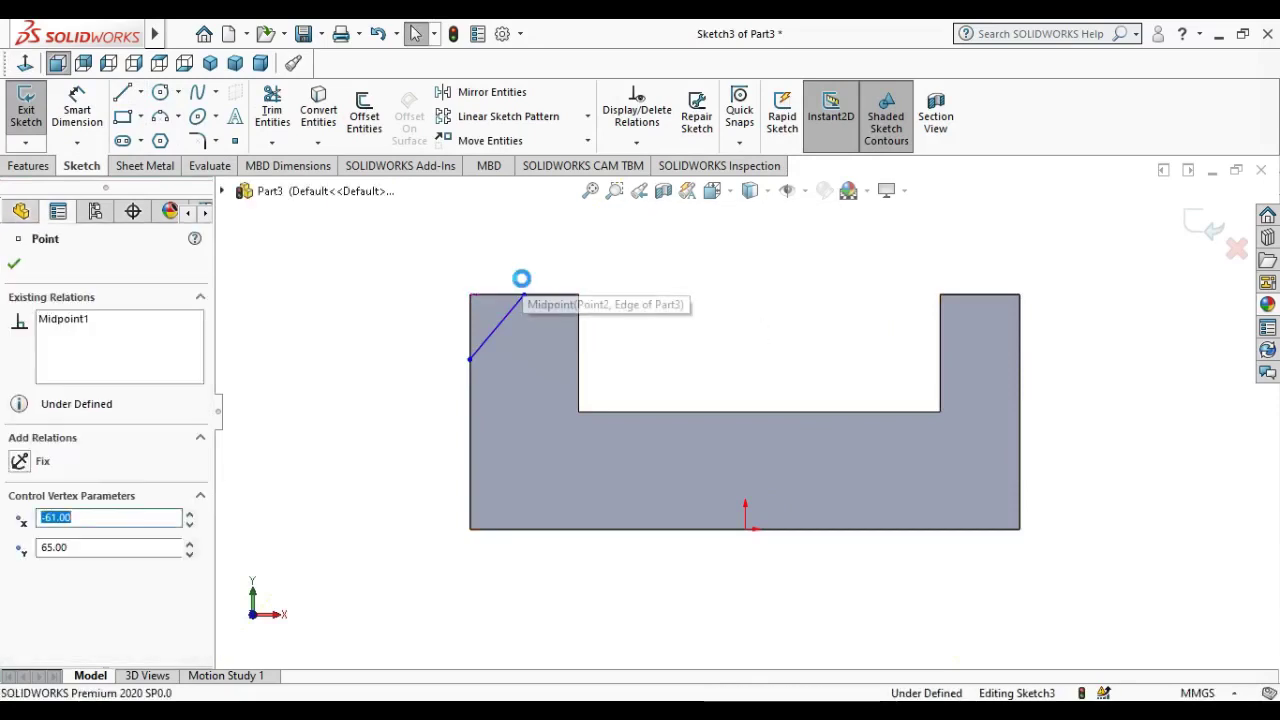
- Dimension the diagonal's ends 20 mm from the left edge and 45 mm above the bottom
{"action": "left_click", "coordinate": [72, 121]}
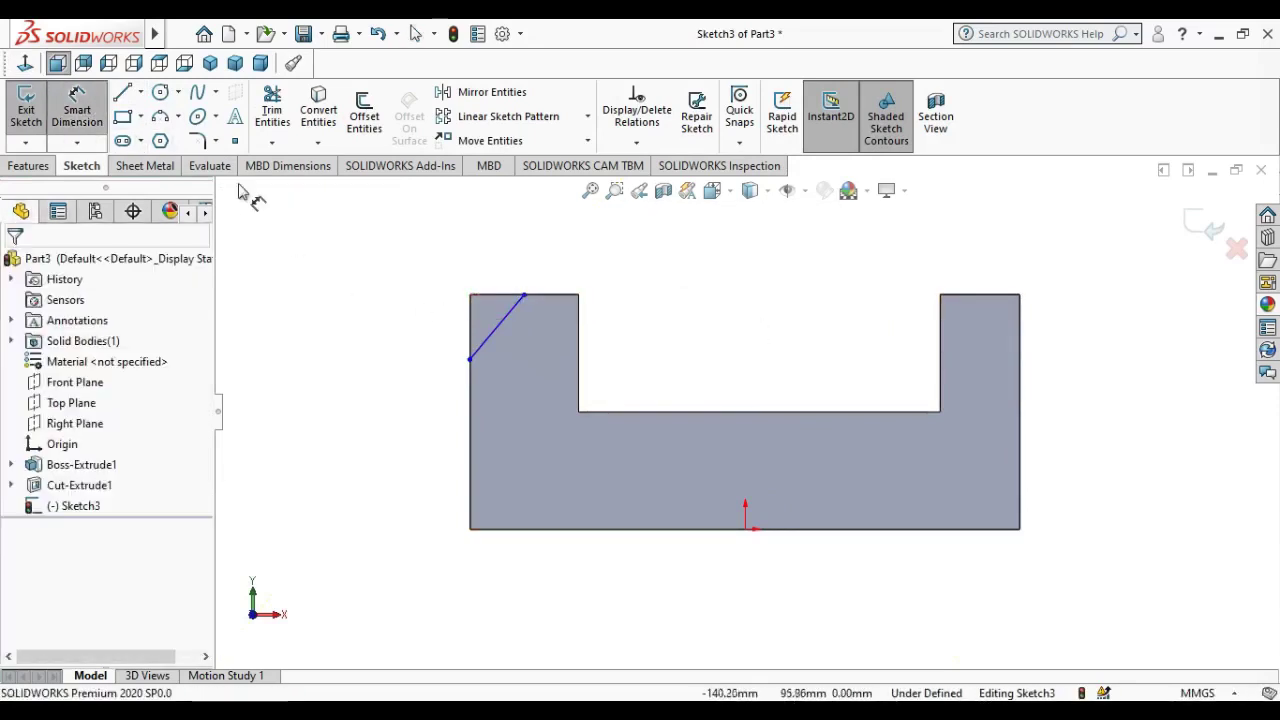
{"action": "left_click", "coordinate": [471, 310]}
{"action": "left_click", "coordinate": [524, 296]}
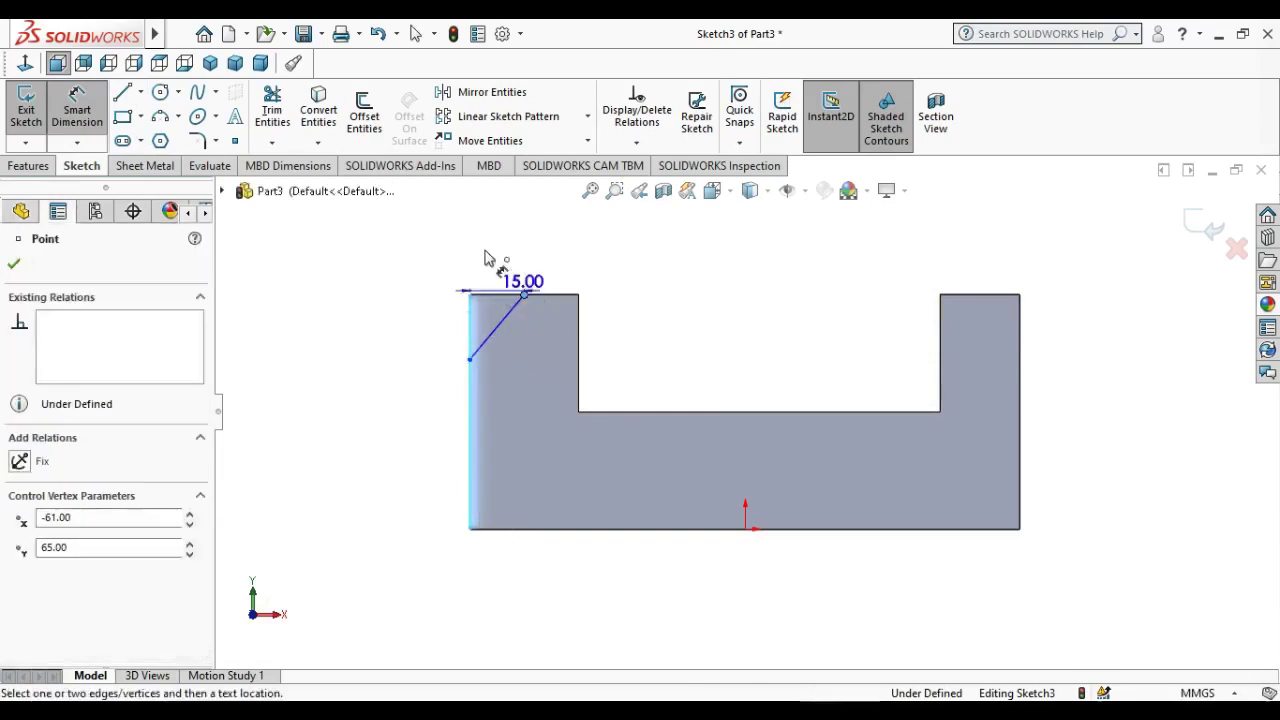
{"action": "left_click", "coordinate": [490, 249]}
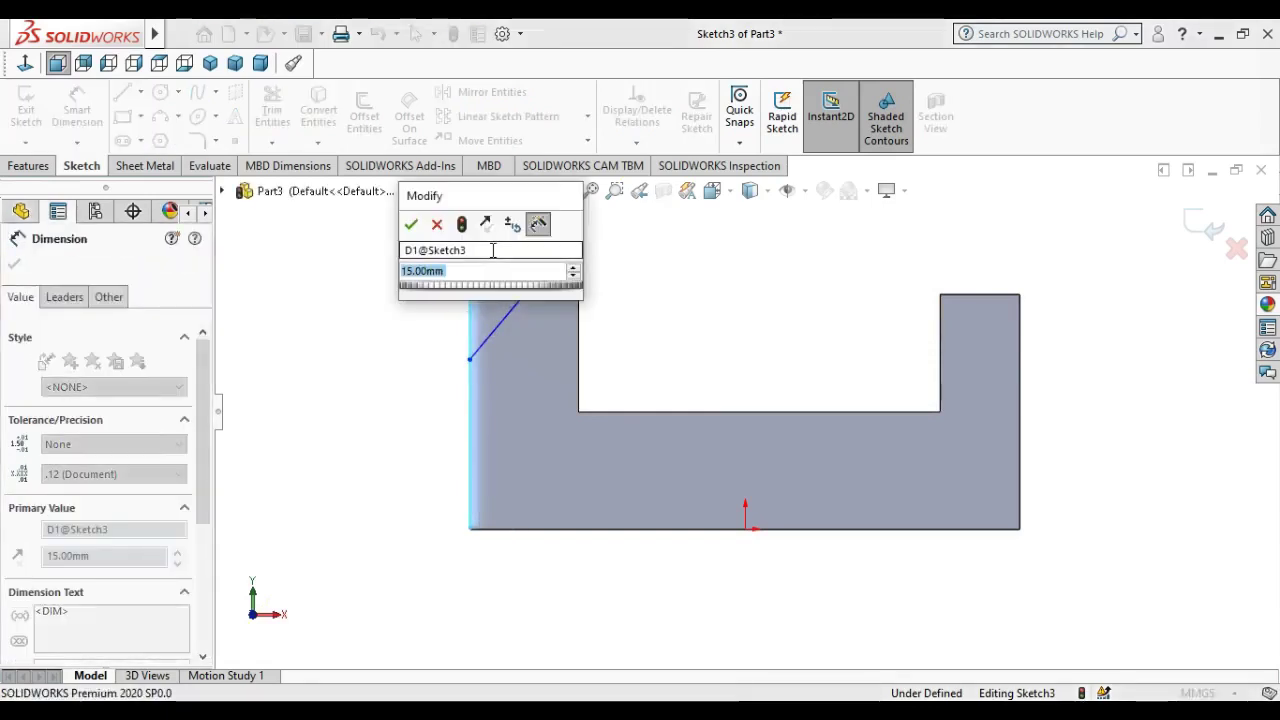
{"action": "type", "text": "20"}
{"action": "key", "text": "Return"}
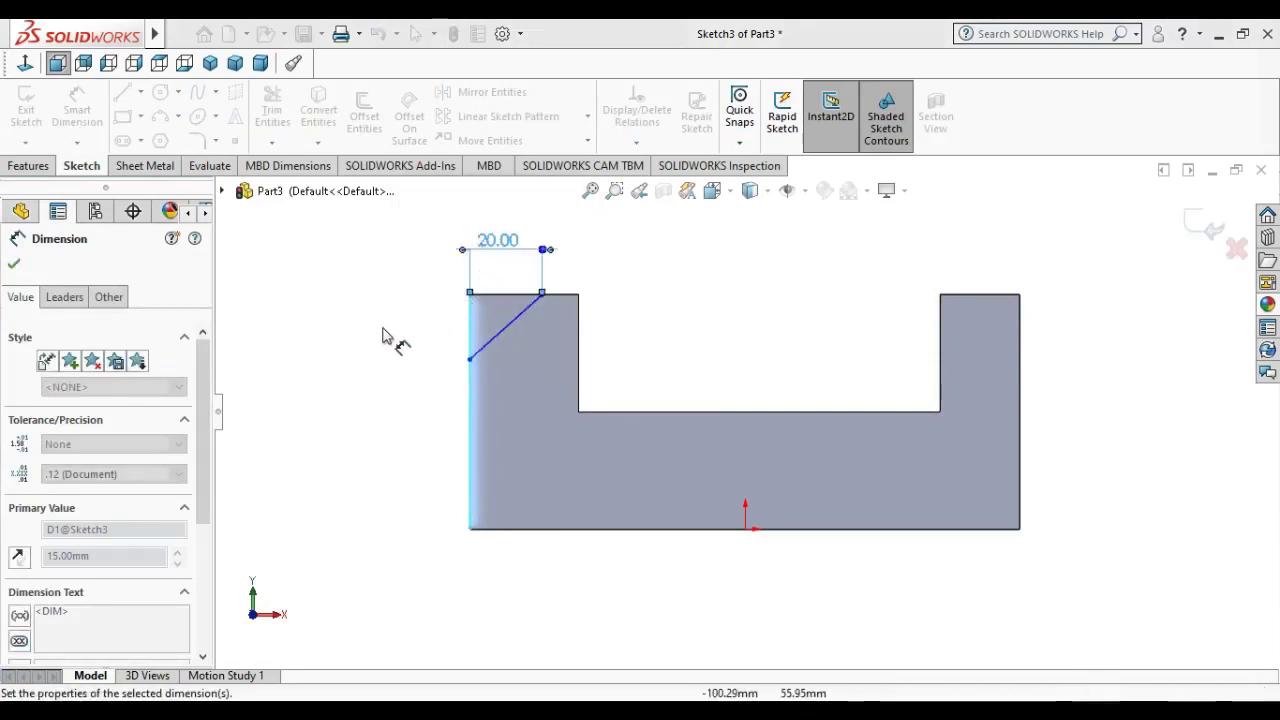
{"action": "left_click", "coordinate": [471, 360]}
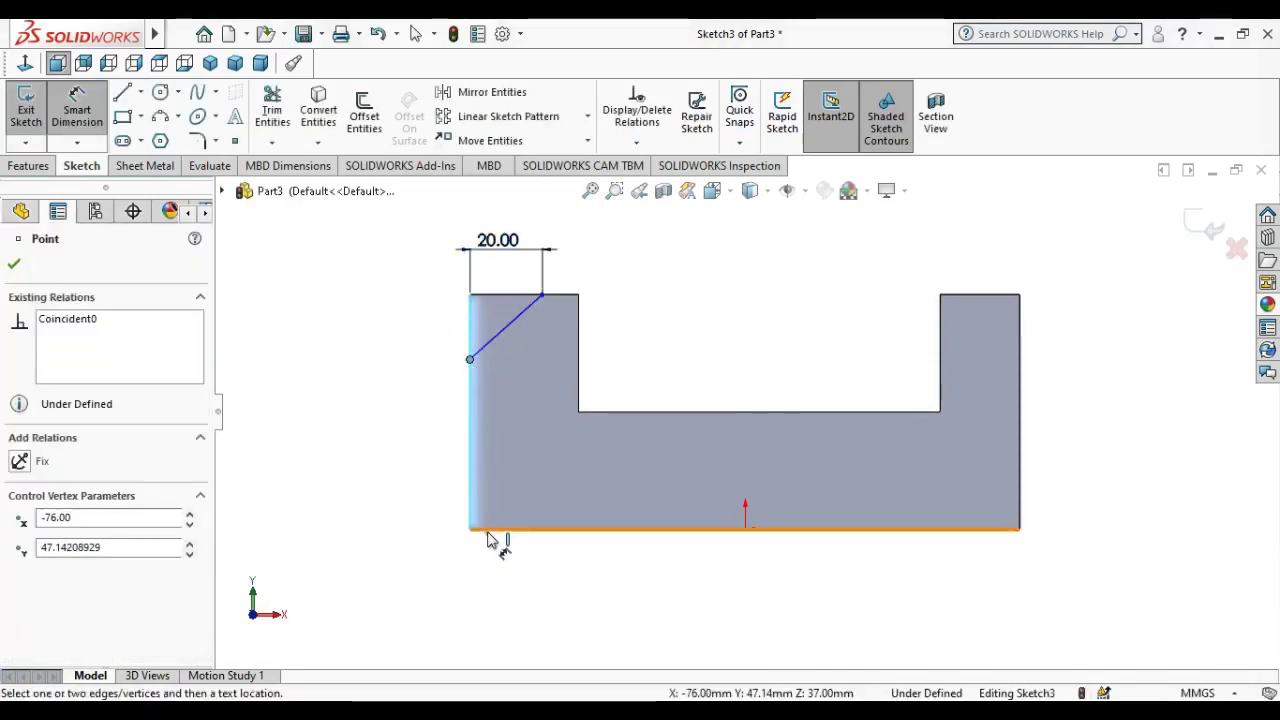
{"action": "left_click", "coordinate": [488, 529]}
{"action": "left_click", "coordinate": [399, 496]}
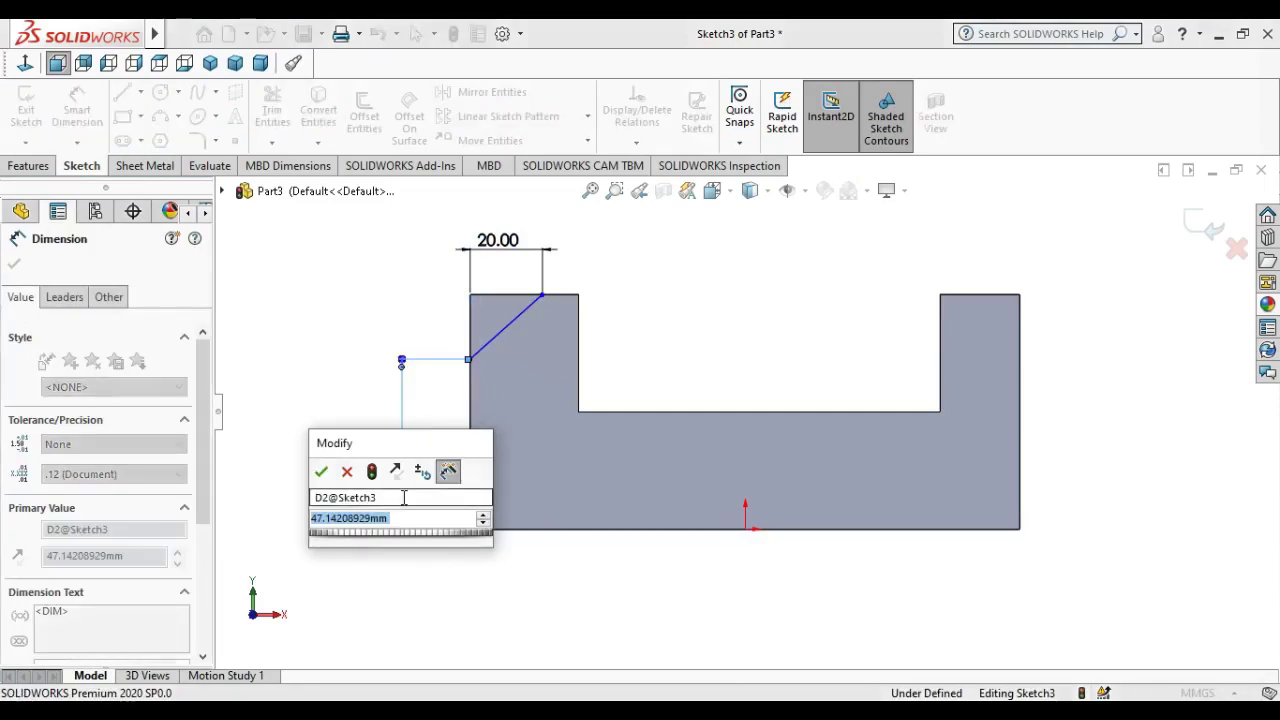
{"action": "type", "text": "45"}
{"action": "key", "text": "Return"}
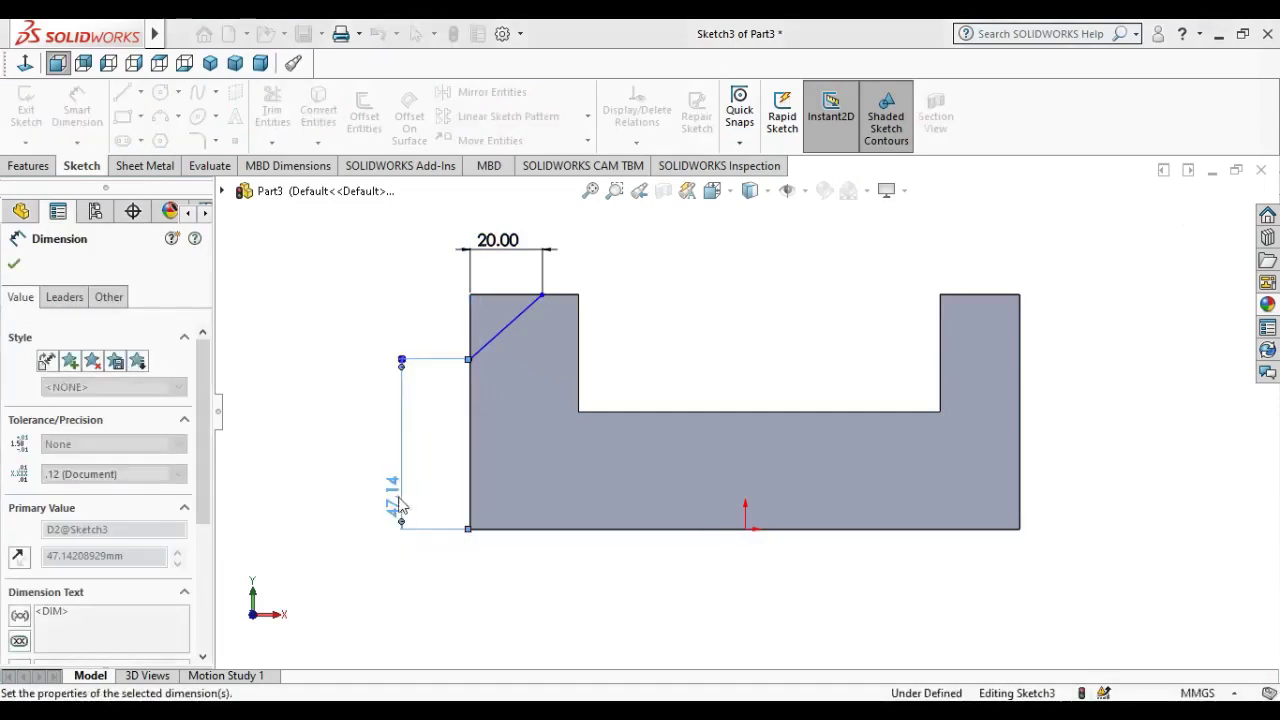
{"action": "key", "text": "Escape"}
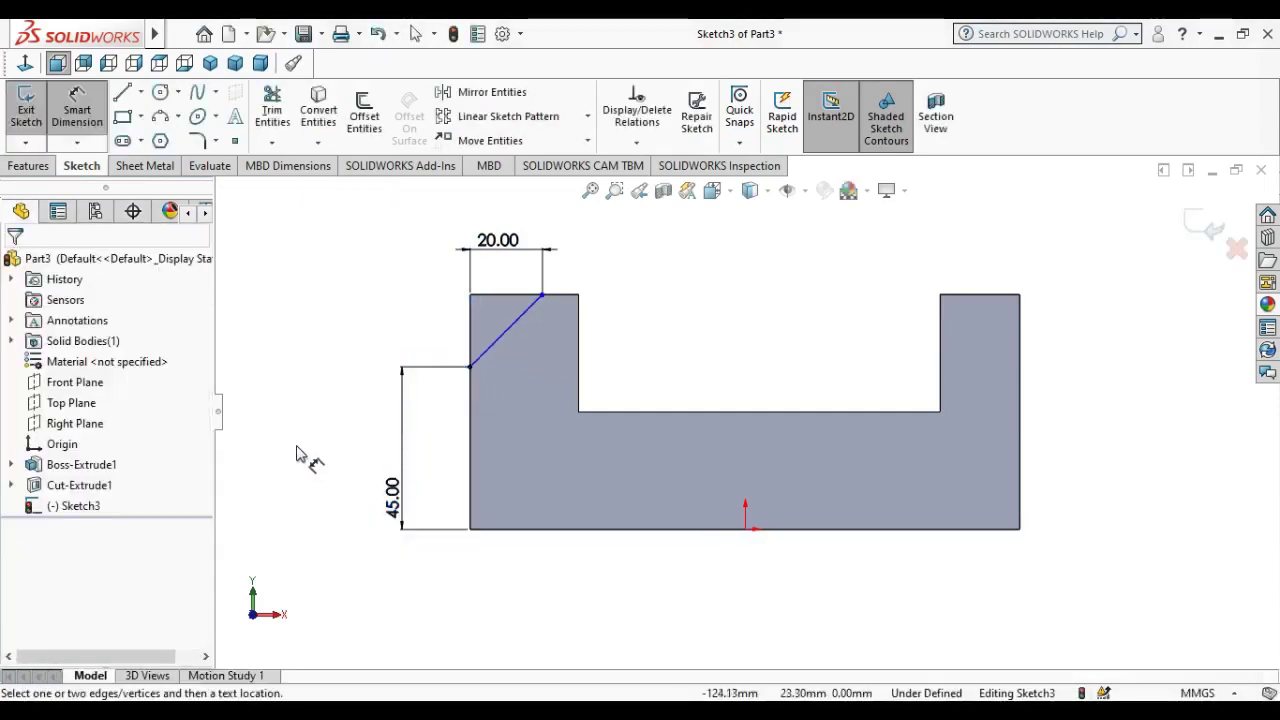
{"action": "key", "text": "Escape"}
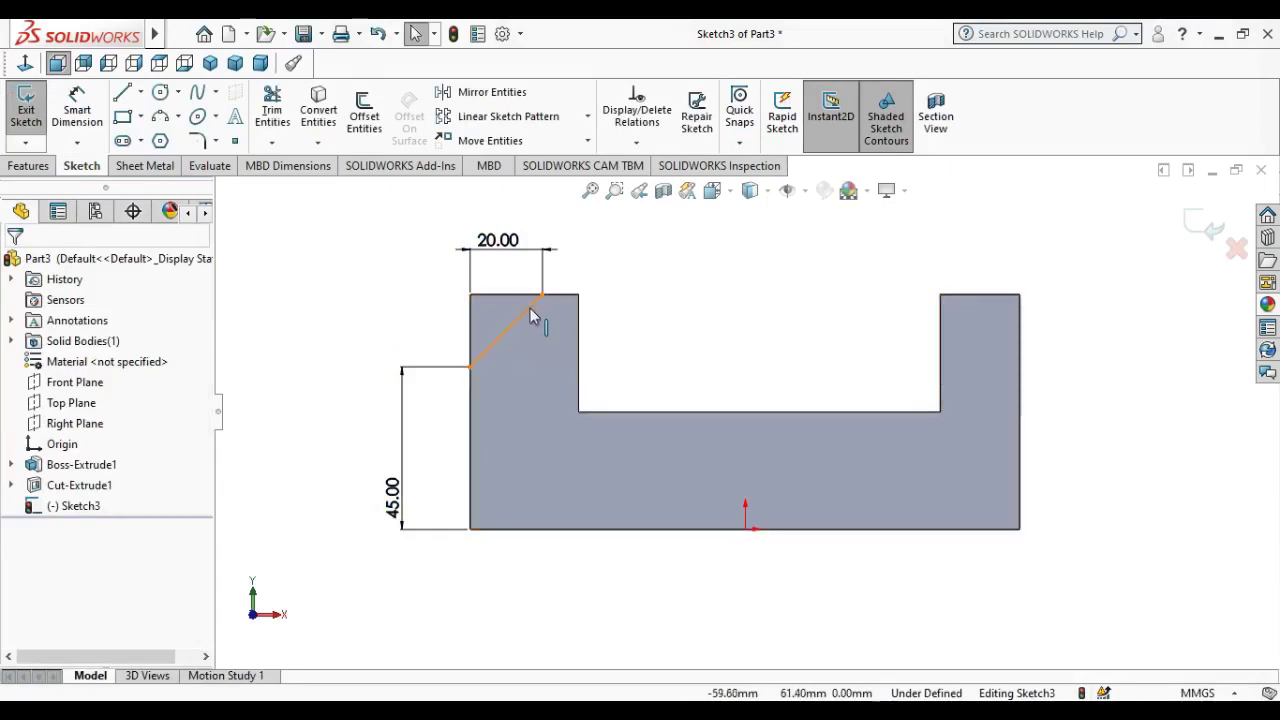
{"action": "left_click", "coordinate": [528, 310]}
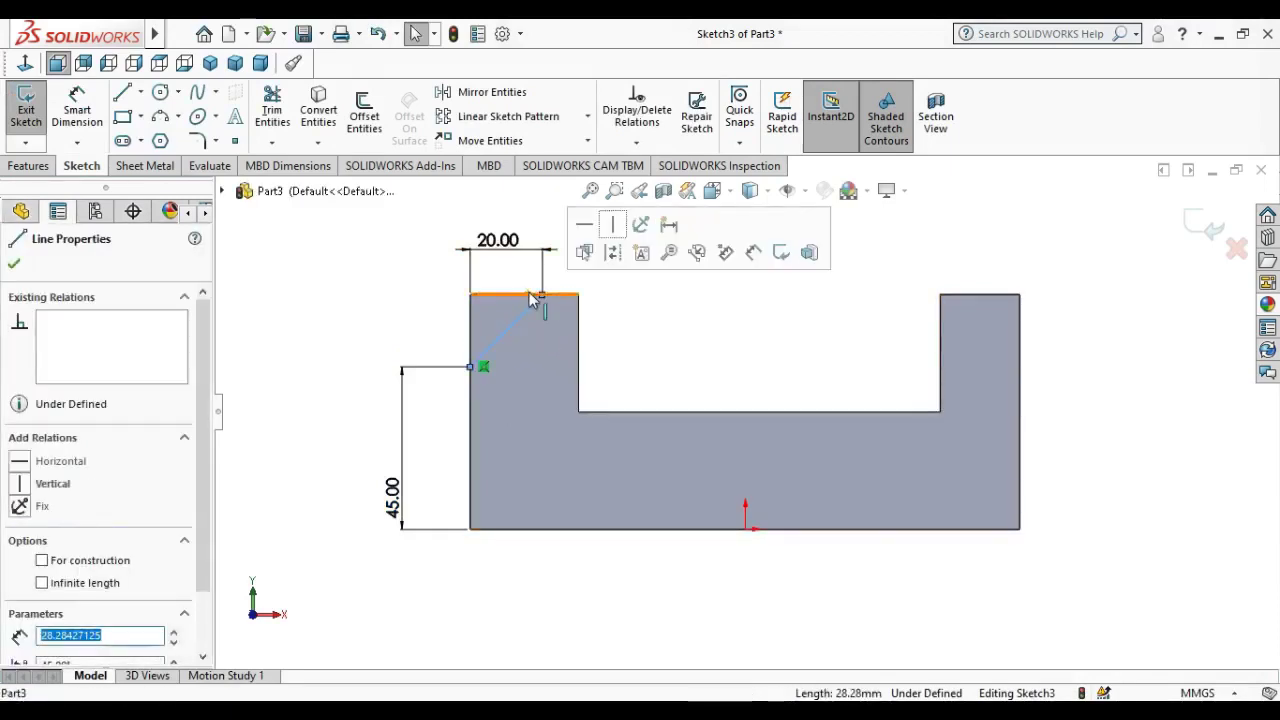
{"action": "left_click", "coordinate": [352, 322]}
- Add a 45° angle dimension between the diagonal and the top edge
{"action": "left_click", "coordinate": [77, 110]}
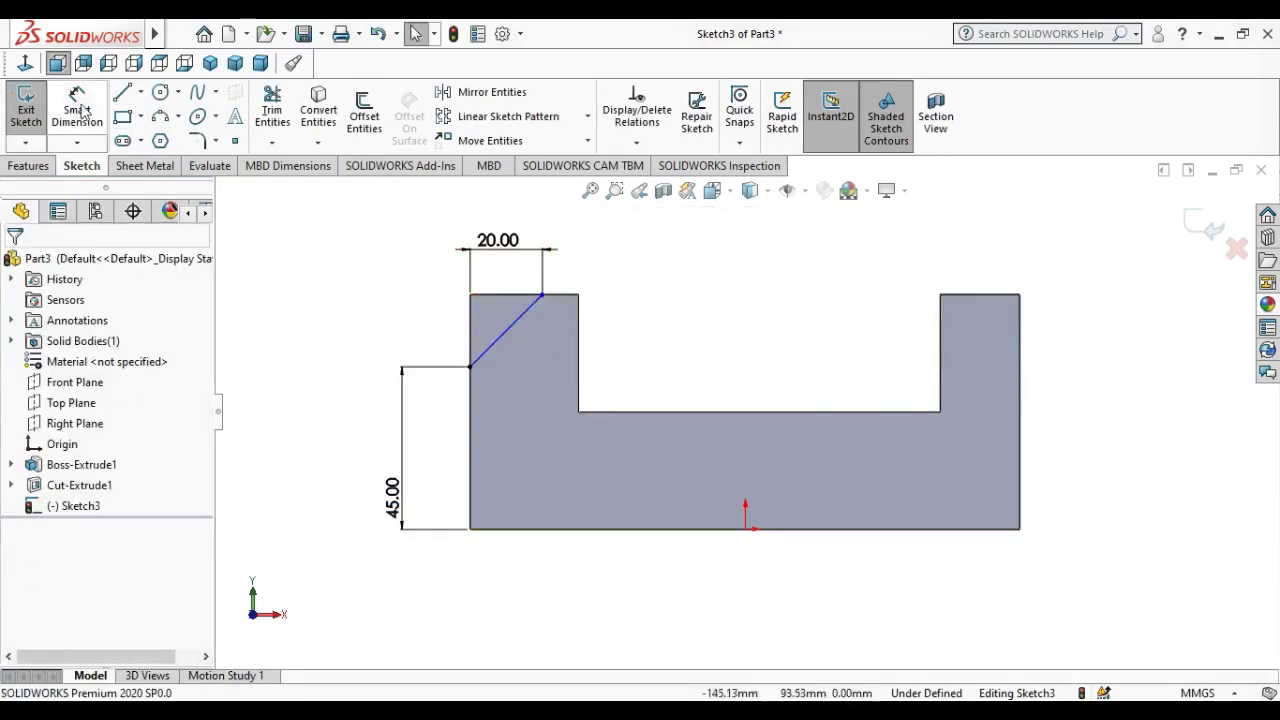
{"action": "left_click", "coordinate": [508, 333]}
{"action": "left_click", "coordinate": [500, 295]}
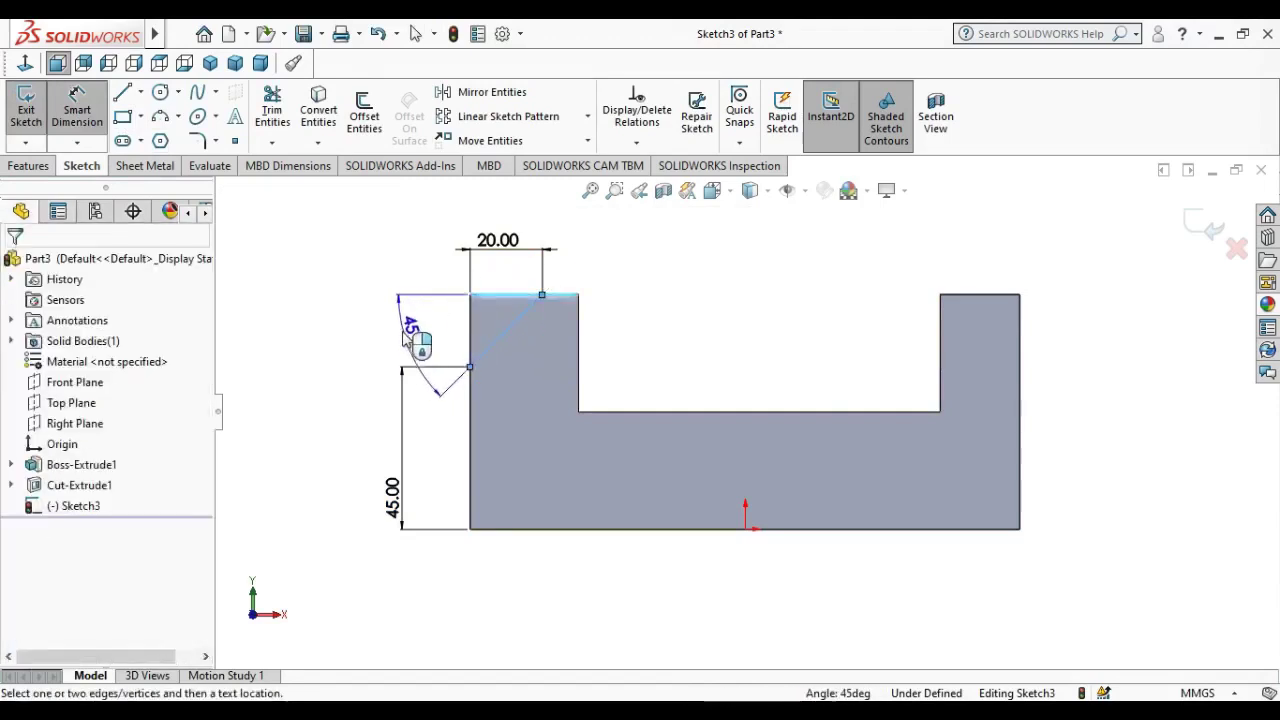
{"action": "left_click", "coordinate": [402, 335]}
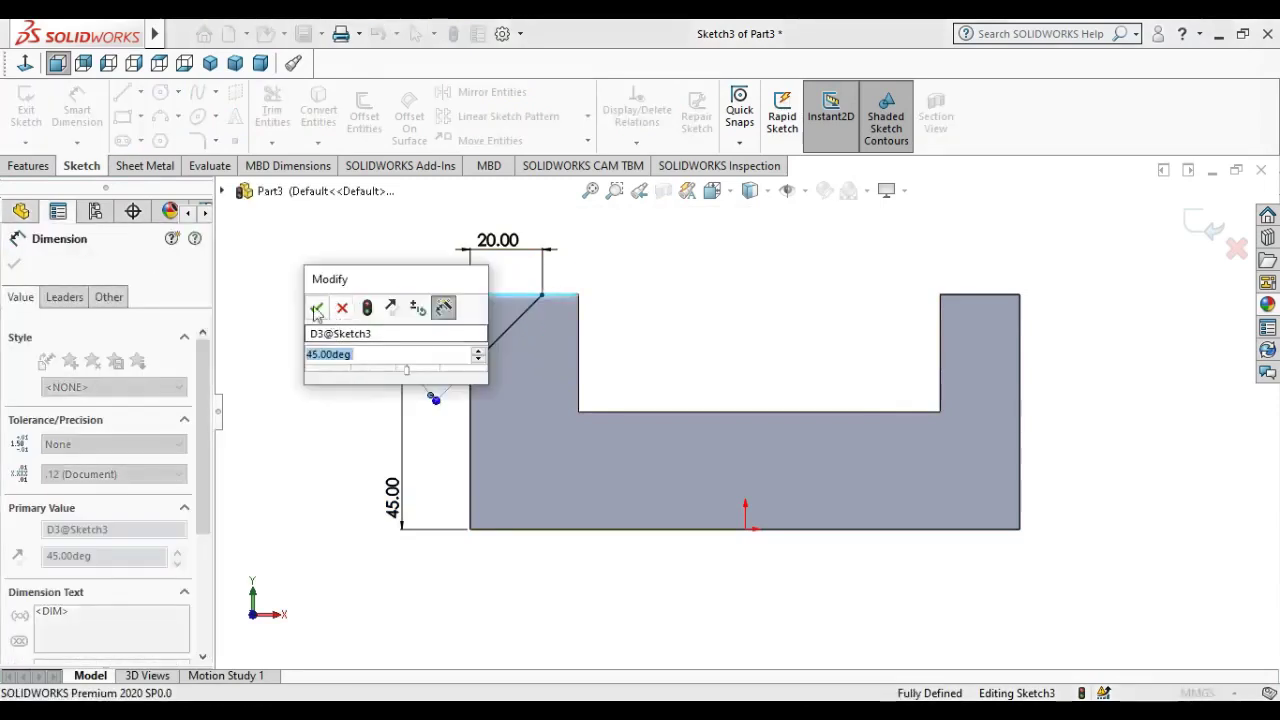
{"action": "left_click", "coordinate": [314, 302]}
{"action": "left_click", "coordinate": [287, 400]}
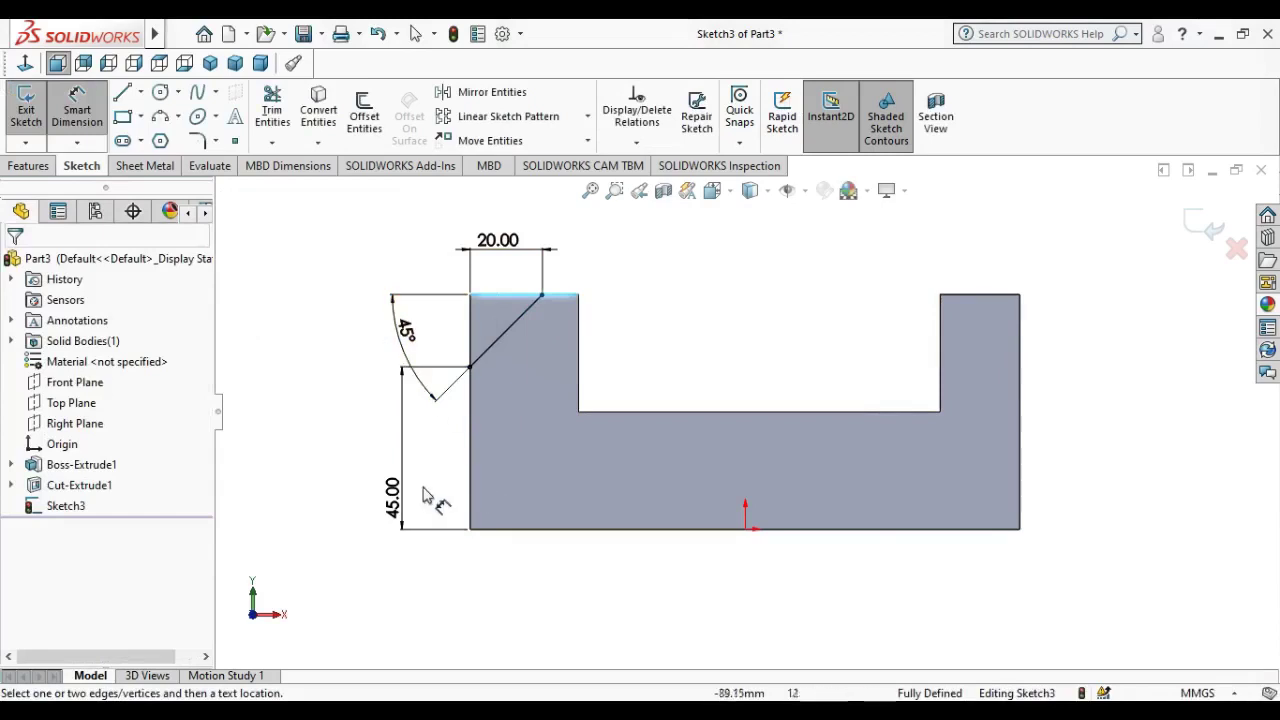
{"action": "left_click", "coordinate": [318, 108]}
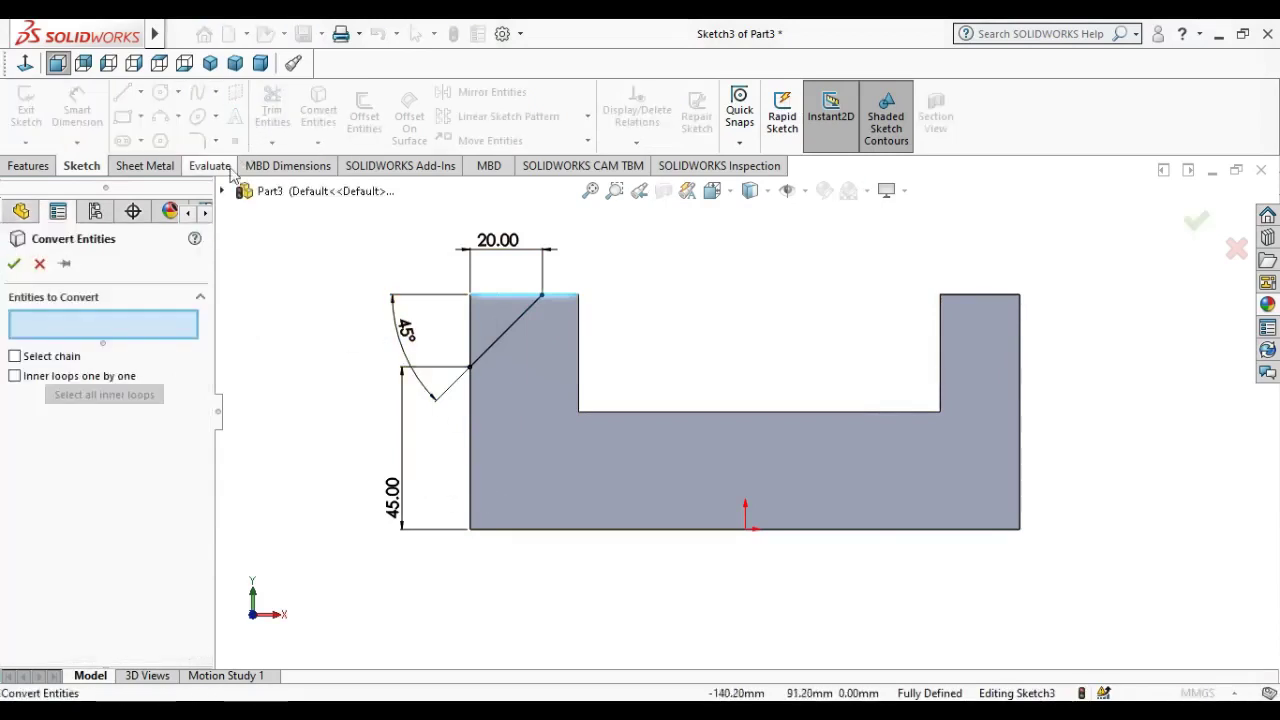
- Convert the block's left and top edges and trim the top edge beyond the diagonal
{"action": "left_click", "coordinate": [468, 445]}
{"action": "left_click", "coordinate": [504, 298]}
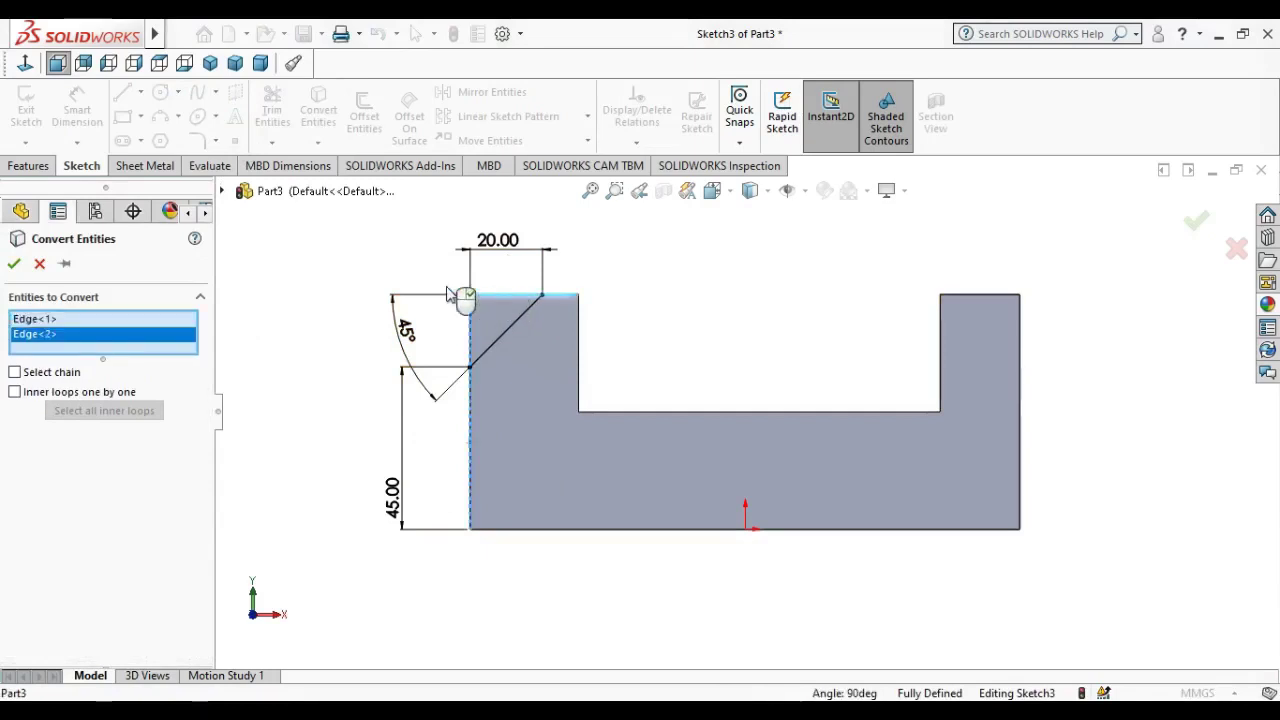
{"action": "left_click", "coordinate": [13, 264]}
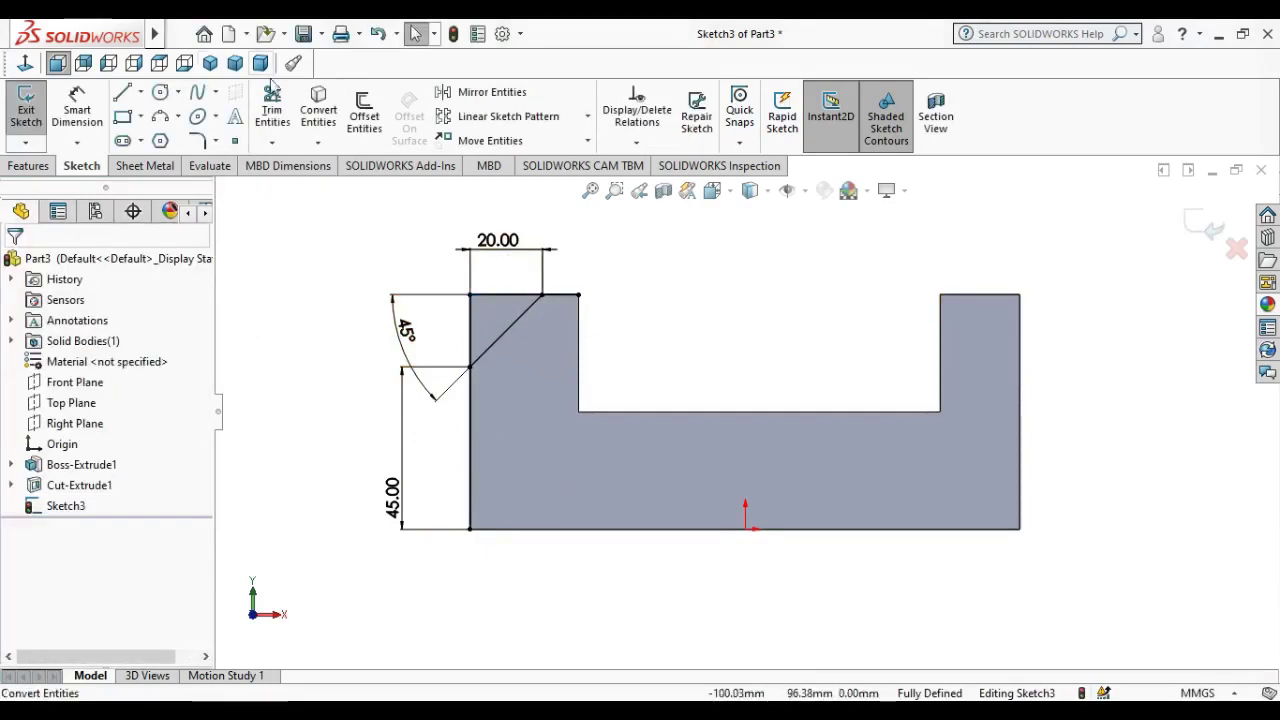
{"action": "left_click", "coordinate": [272, 100]}
{"action": "left_click_drag", "start_coordinate": [558, 340], "coordinate": [536, 445]}
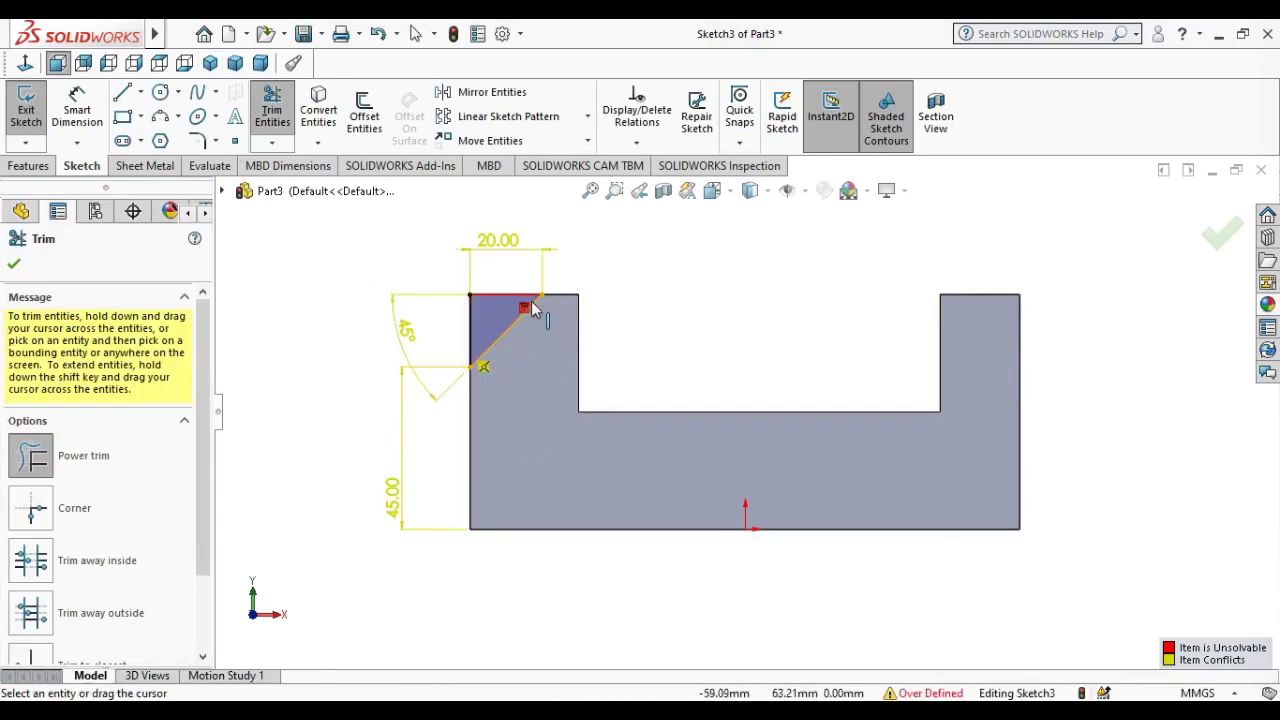
{"action": "key", "text": "Escape"}
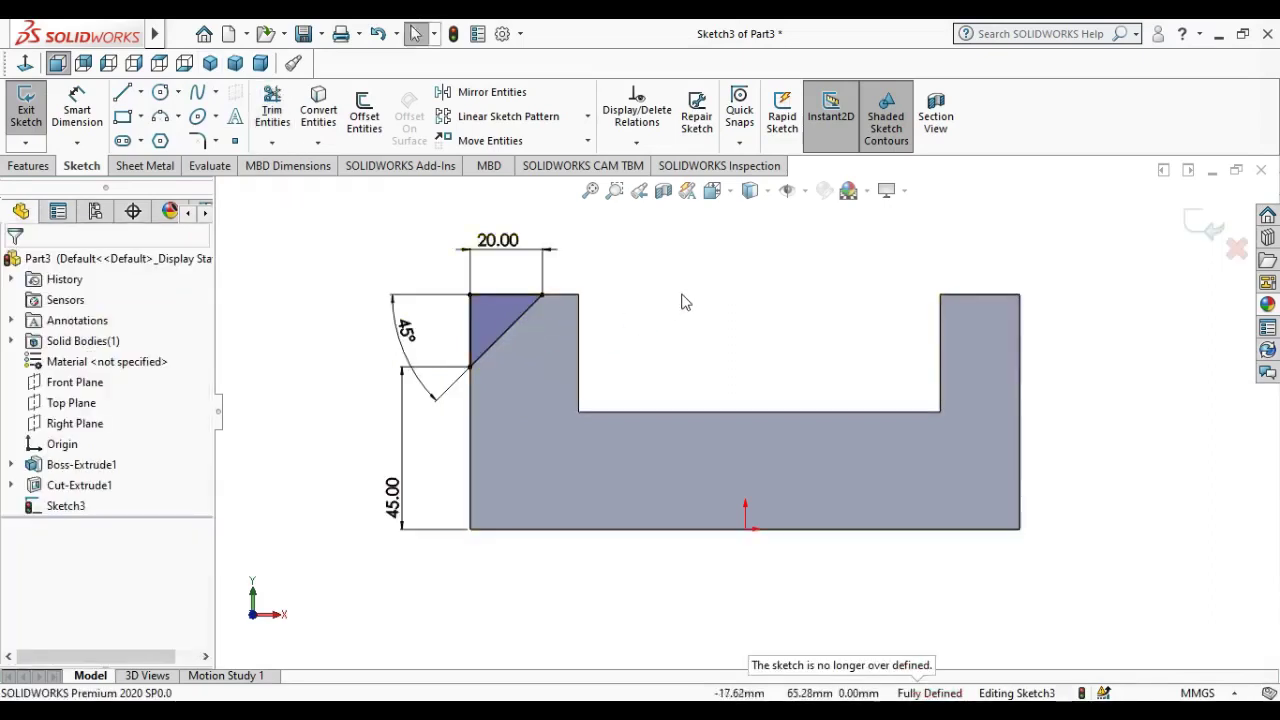
{"action": "middle_click_drag", "start_coordinate": [683, 302], "coordinate": [514, 349]}
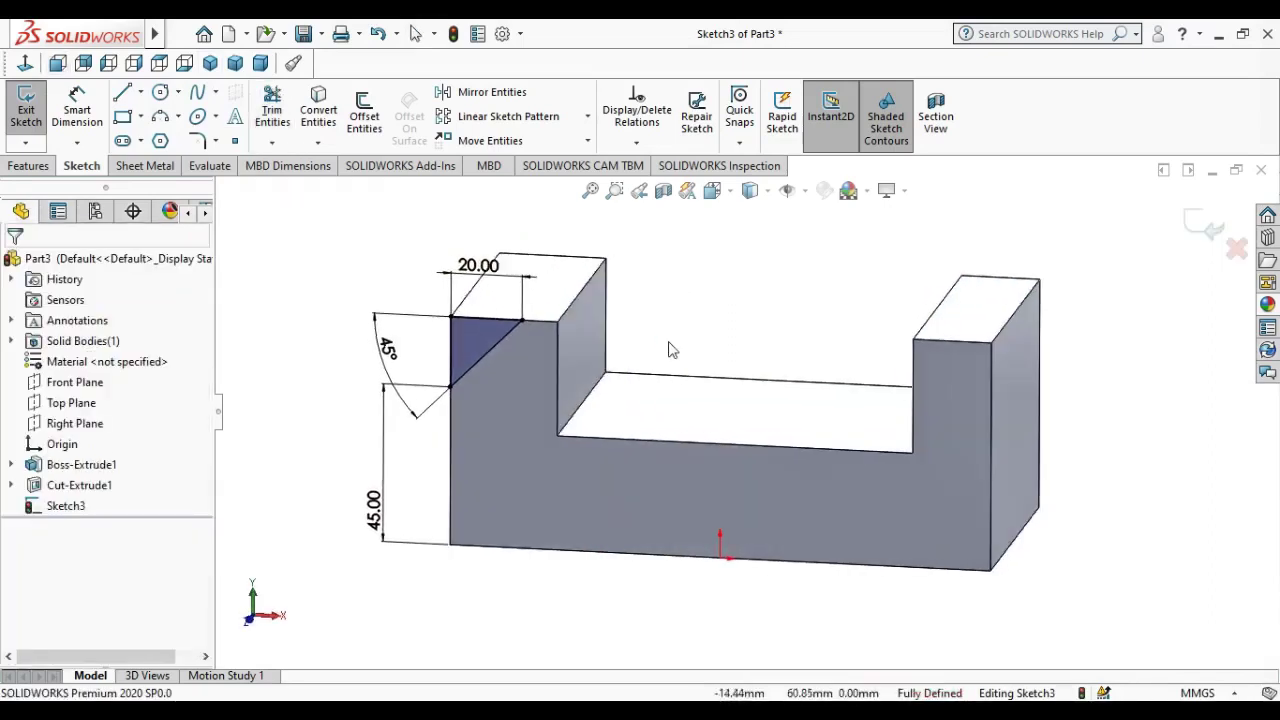
- Cut the corner triangle Through All as Cut-Extrude2, then select the block's end face
{"action": "left_click", "coordinate": [13, 168]}
{"action": "left_click", "coordinate": [279, 120]}
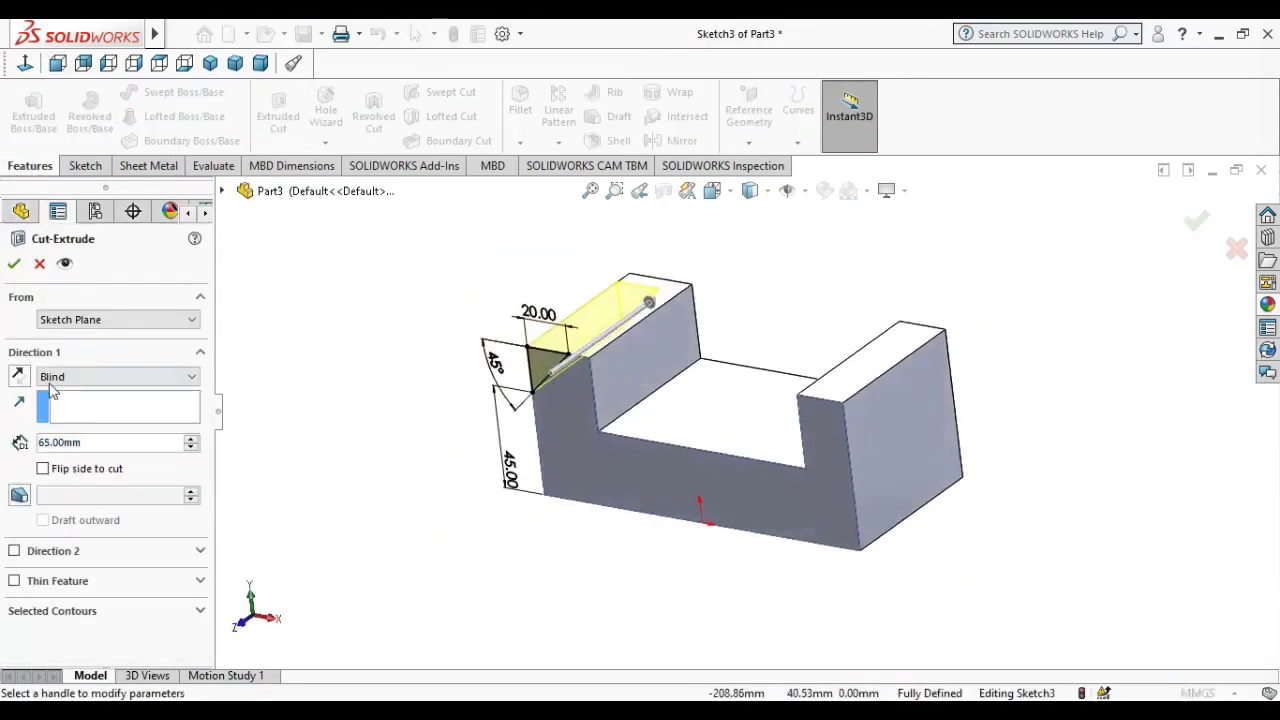
{"action": "left_click", "coordinate": [53, 377]}
{"action": "left_click", "coordinate": [55, 403]}
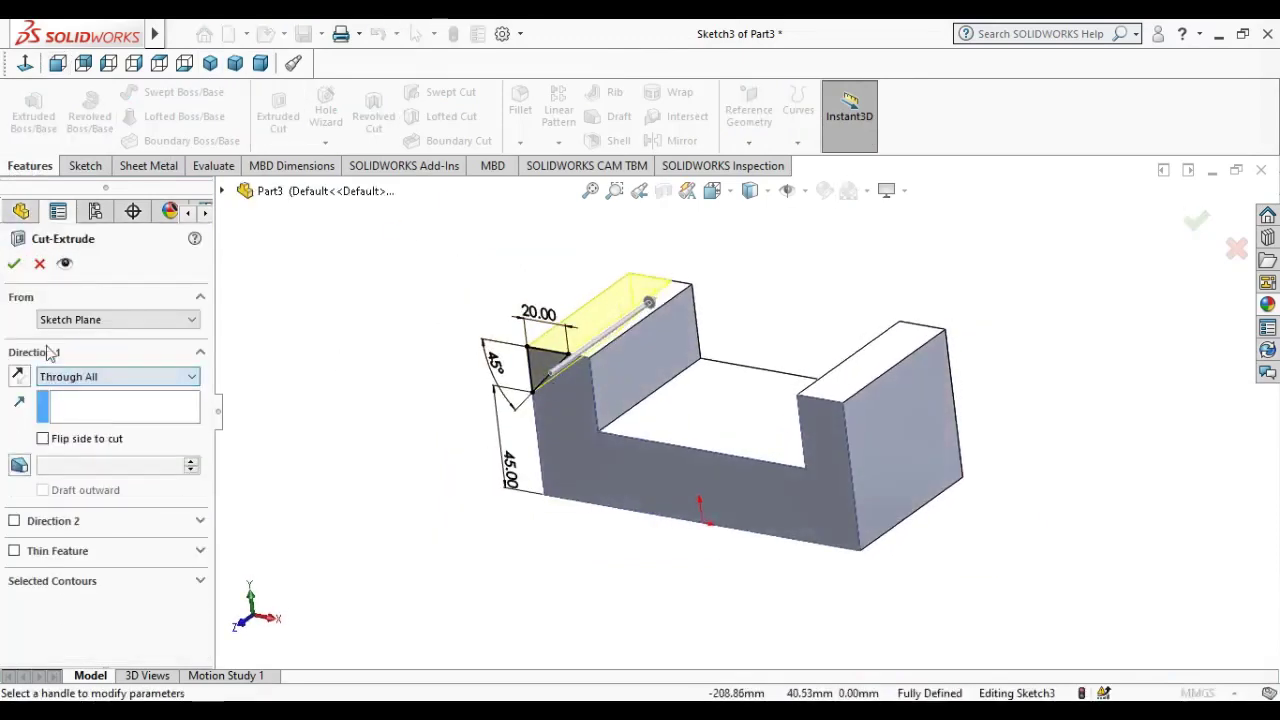
{"action": "left_click", "coordinate": [15, 264]}
{"action": "mouse_move", "coordinate": [443, 469]}
{"action": "middle_mouse_down"}
{"action": "mouse_move", "coordinate": [491, 471]}
{"action": "mouse_move", "coordinate": [443, 471]}
{"action": "mouse_move", "coordinate": [490, 441]}
{"action": "middle_mouse_up"}
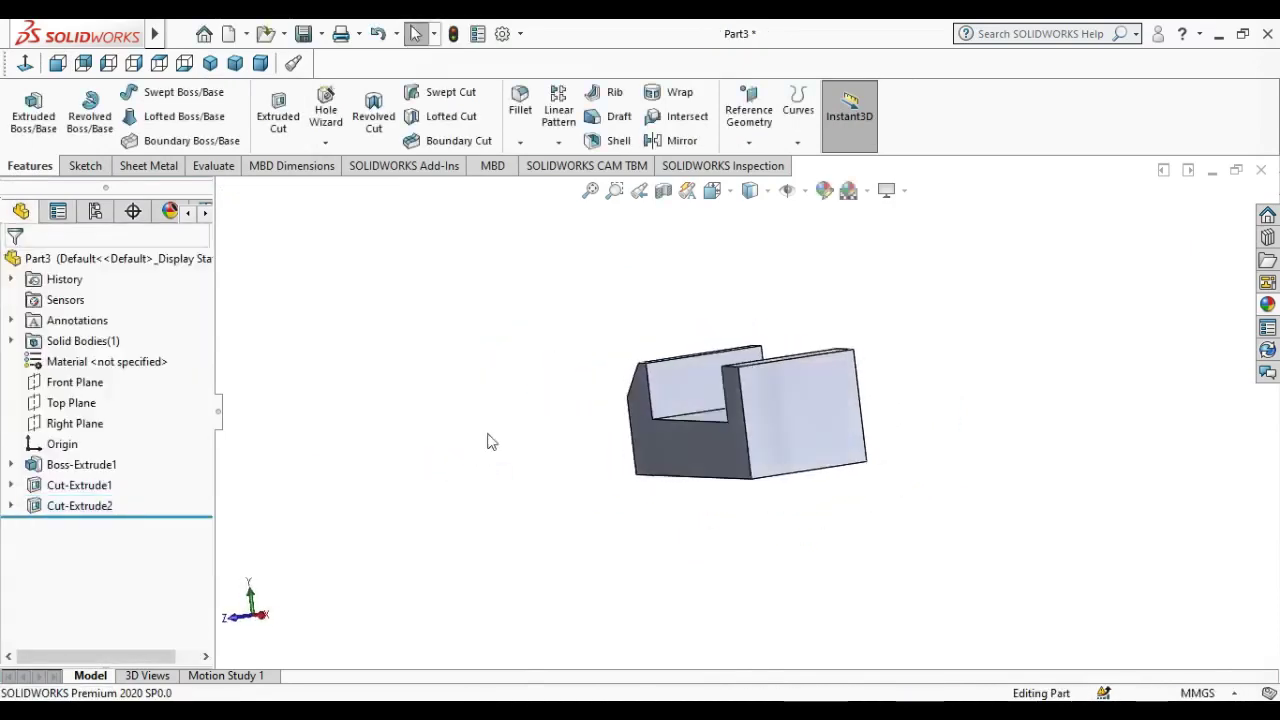
{"action": "left_click", "coordinate": [816, 422]}
- Sketch on the end face, viewed normal, a horizontal line from edge to edge
{"action": "left_click", "coordinate": [895, 362]}
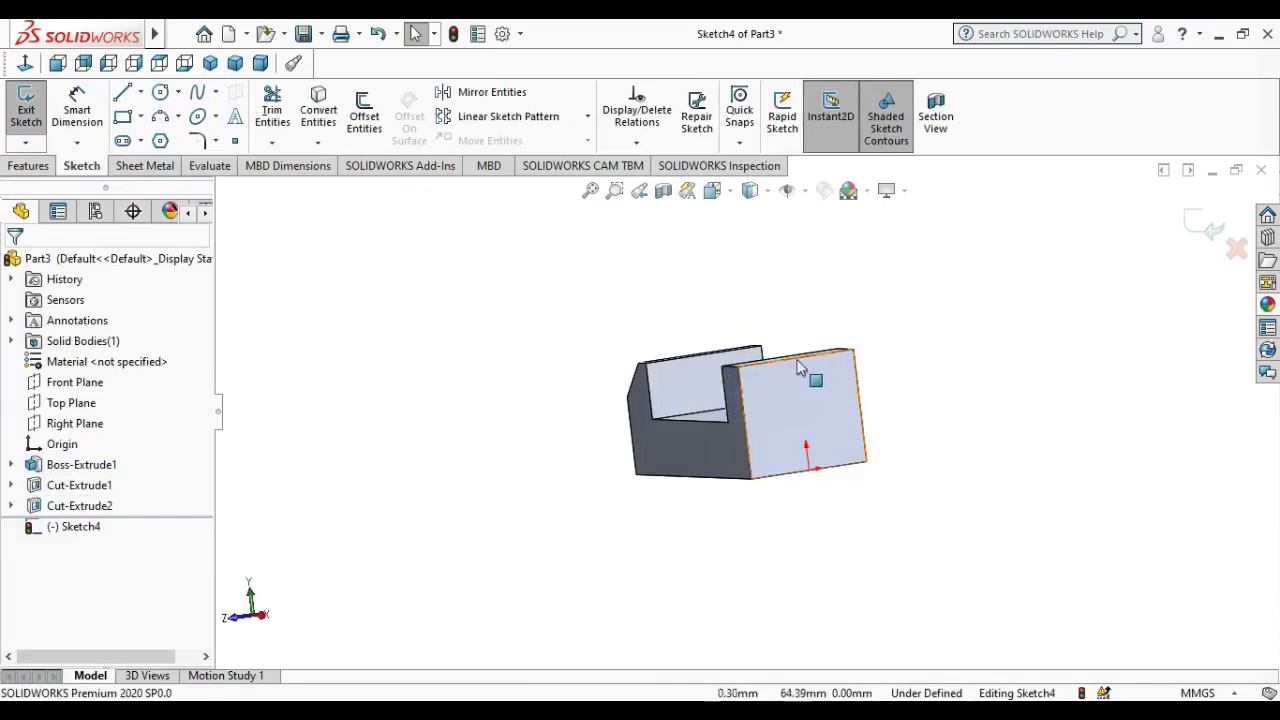
{"action": "left_click", "coordinate": [25, 63]}
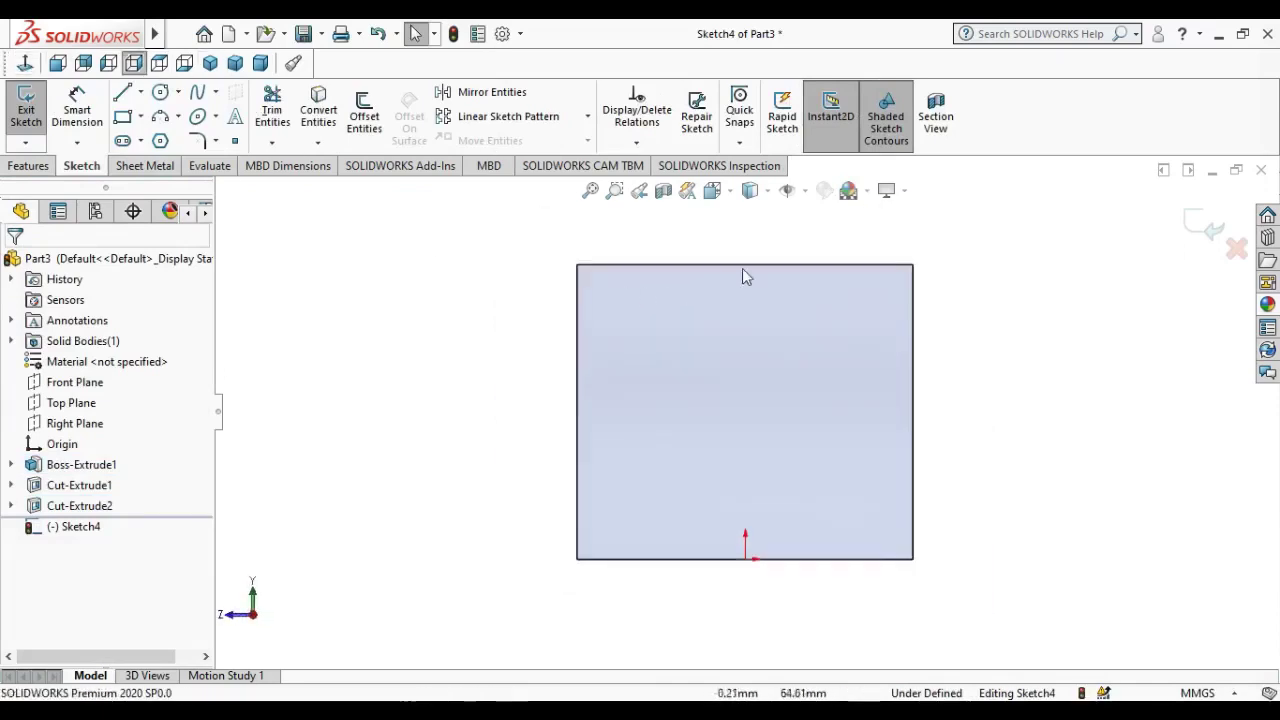
{"action": "left_click", "coordinate": [161, 93]}
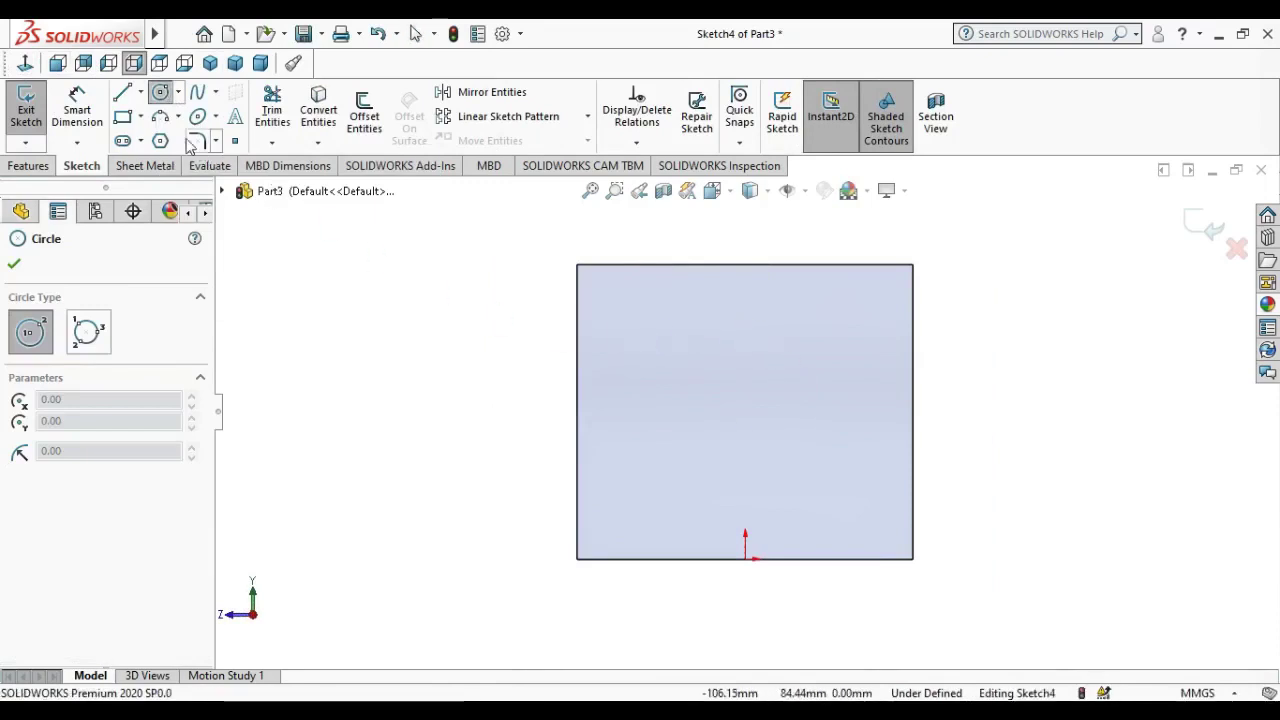
{"action": "left_click", "coordinate": [123, 93]}
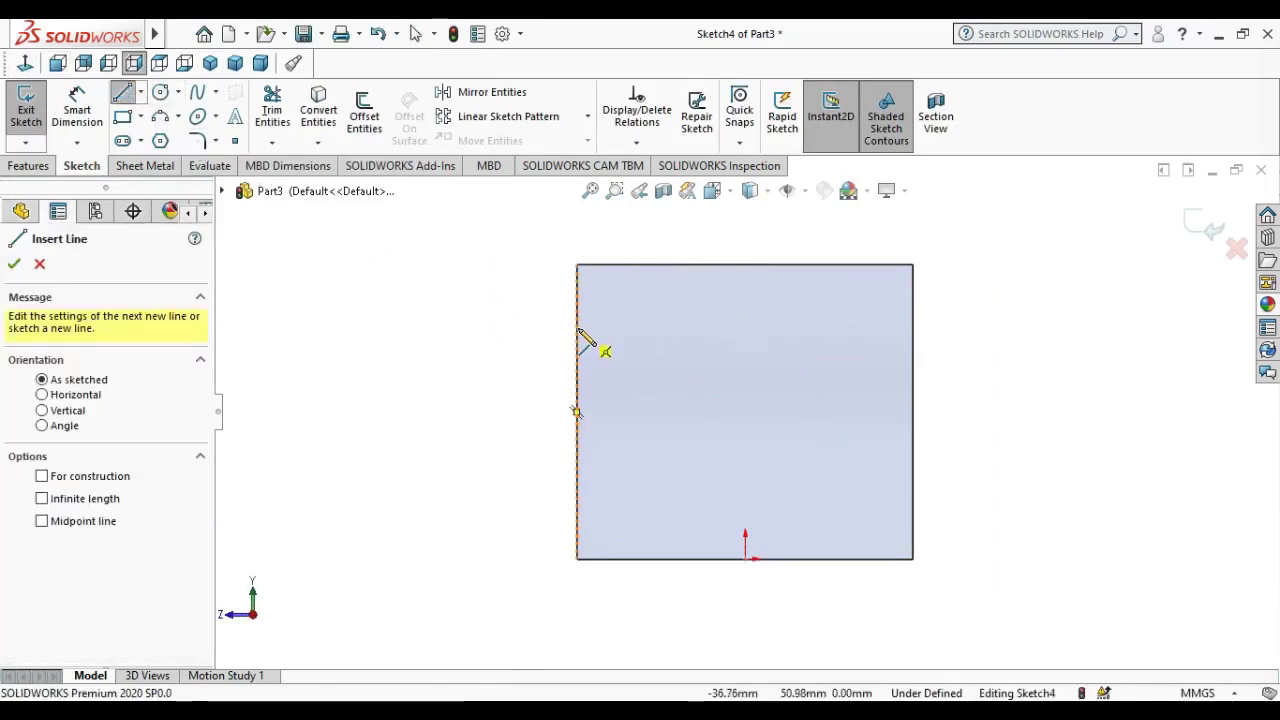
{"action": "left_click", "coordinate": [578, 339]}
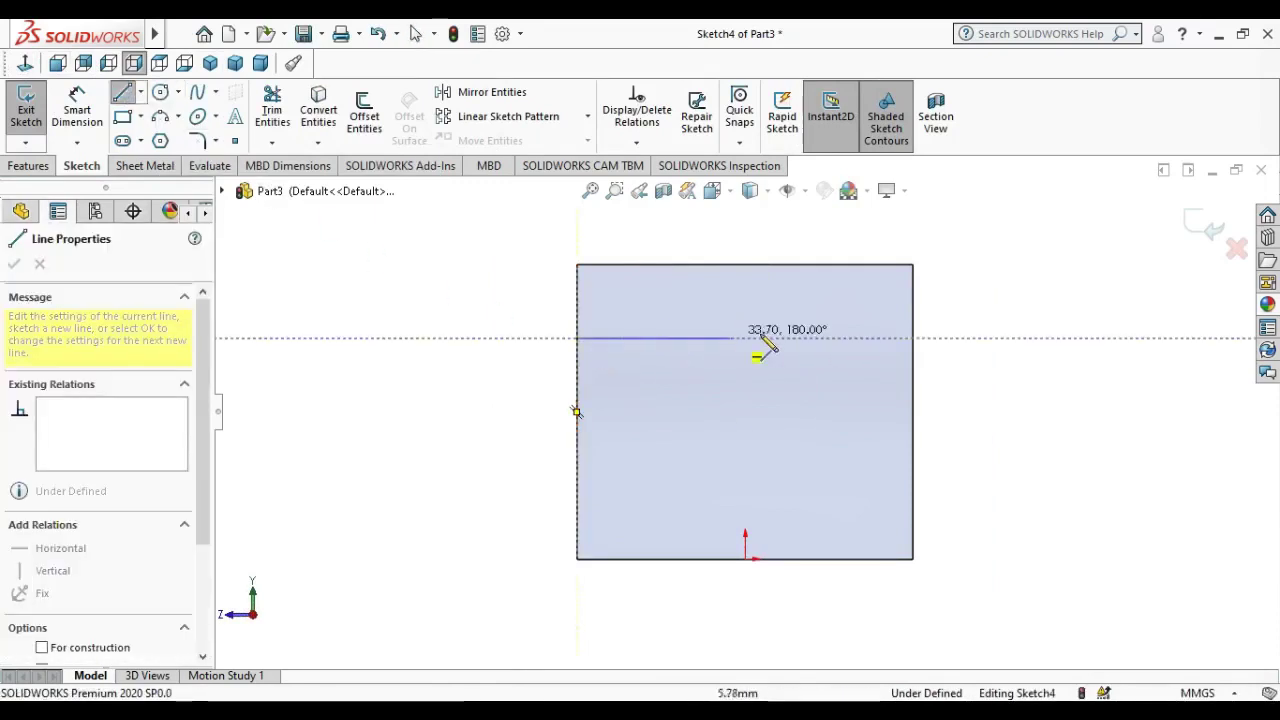
{"action": "left_click", "coordinate": [913, 338]}
{"action": "key", "text": "Escape"}
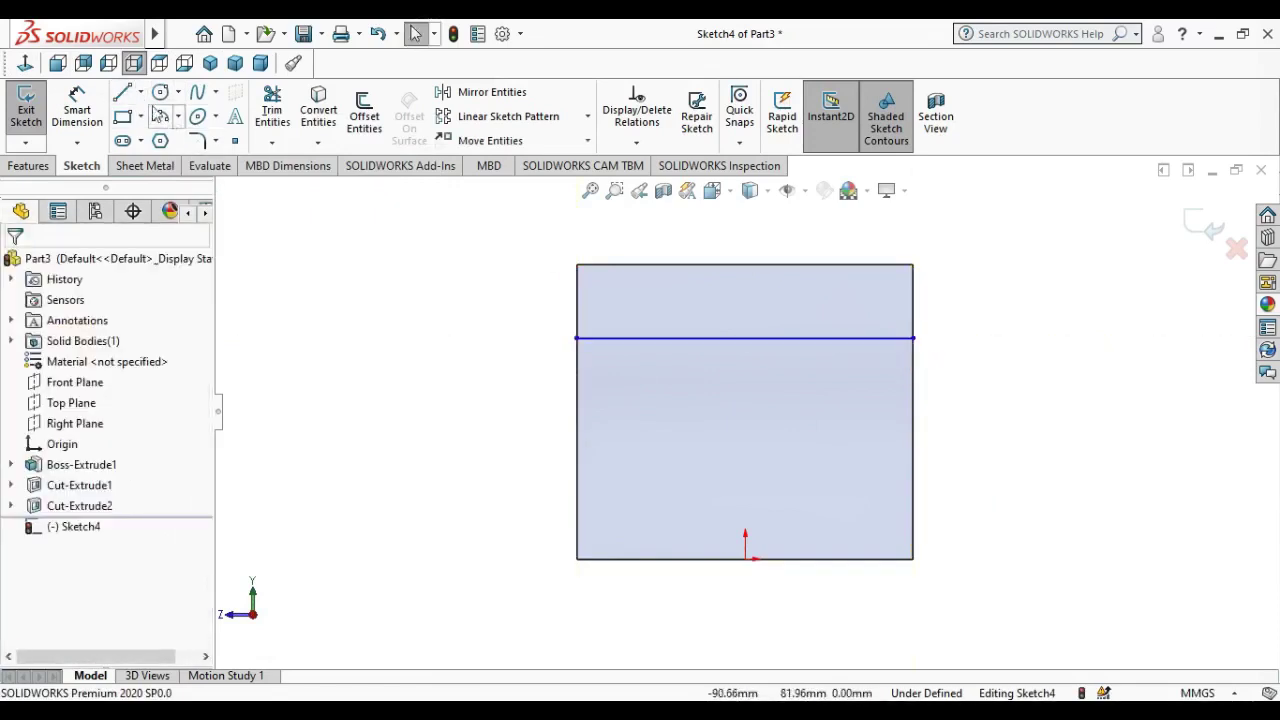
- Draw a circle centred on the horizontal line
{"action": "left_click", "coordinate": [160, 93]}
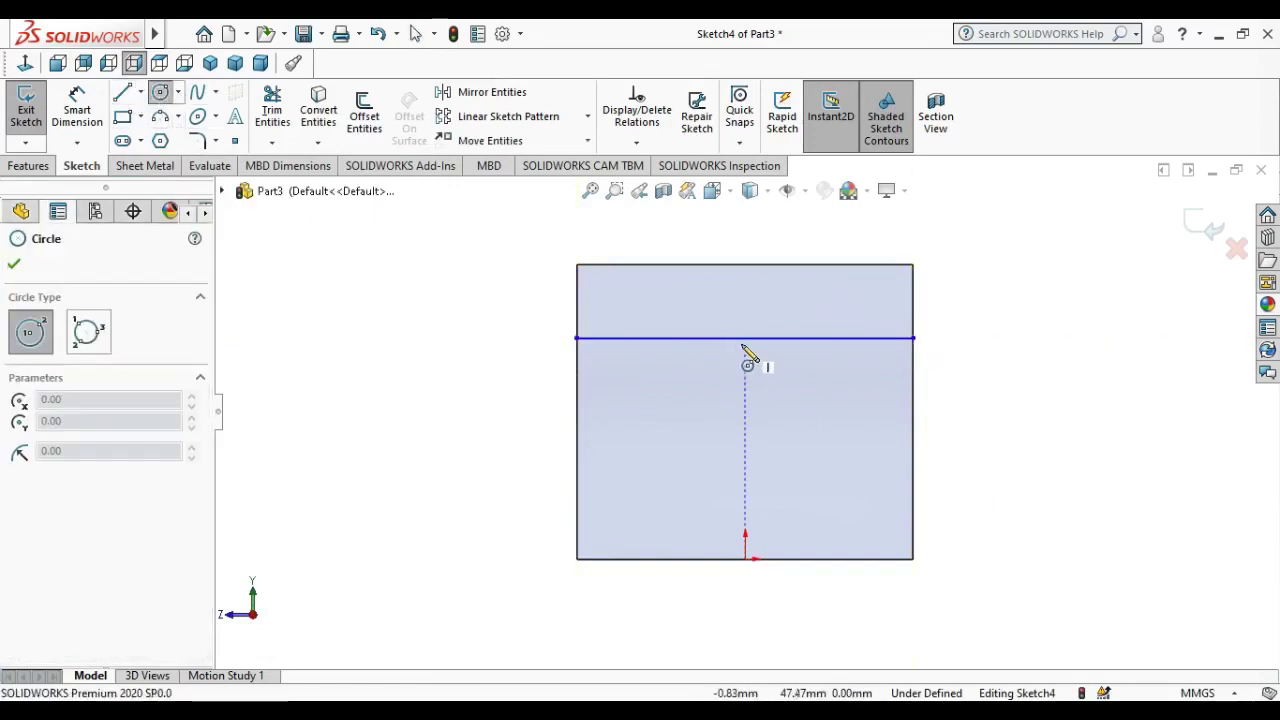
{"action": "left_click", "coordinate": [744, 338]}
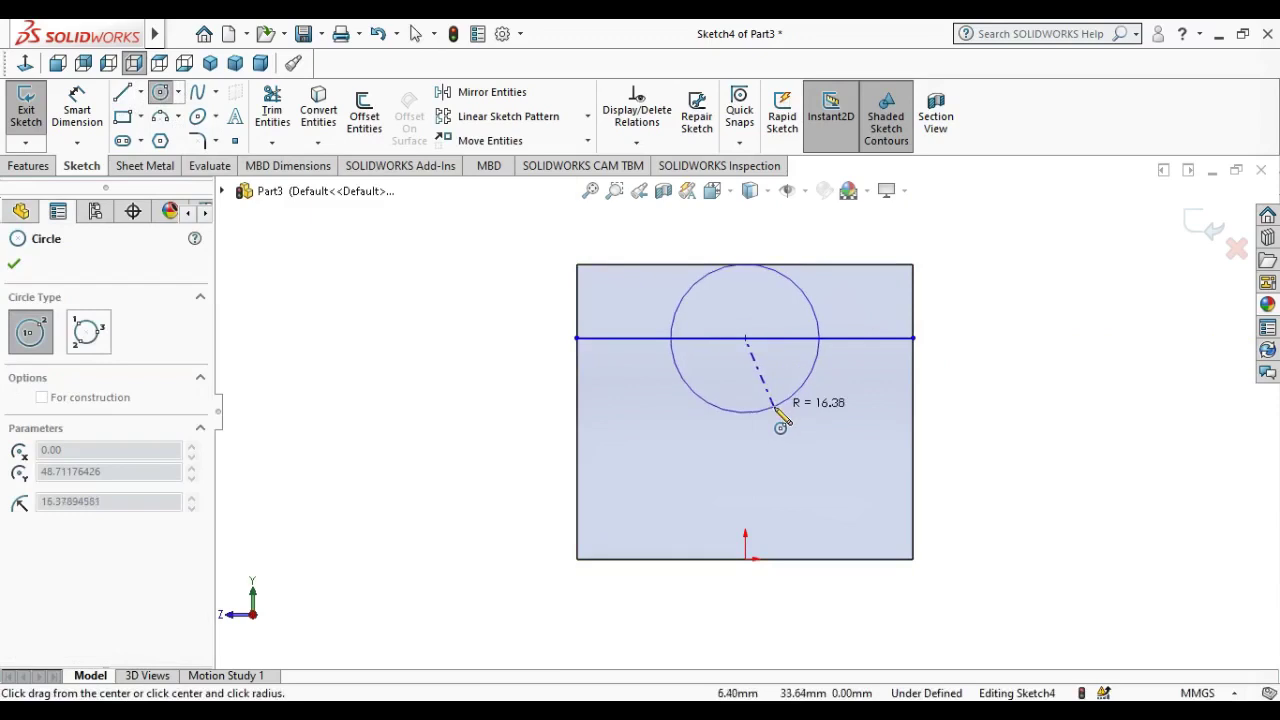
{"action": "left_click", "coordinate": [771, 410]}
{"action": "key", "text": "Escape"}
{"action": "left_click", "coordinate": [77, 110]}
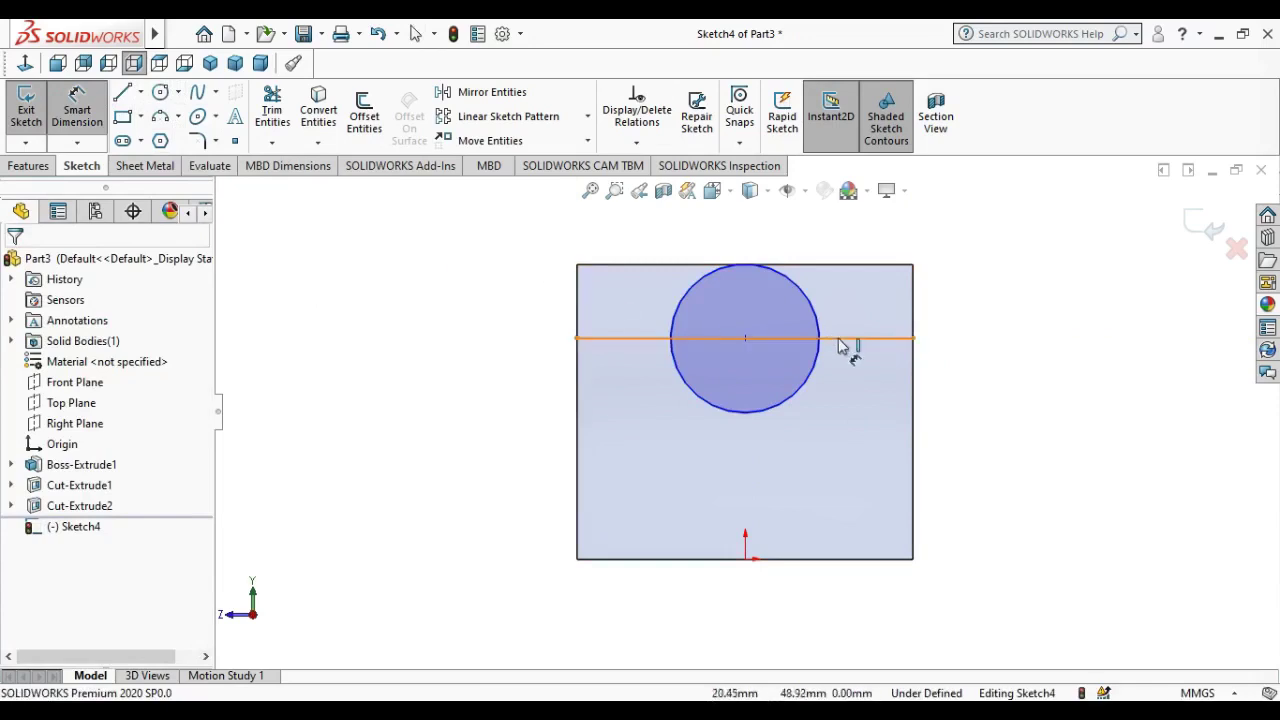
- Place the horizontal line 12.5 mm below the face's top edge
{"action": "left_click", "coordinate": [862, 265]}
{"action": "left_click", "coordinate": [979, 299]}
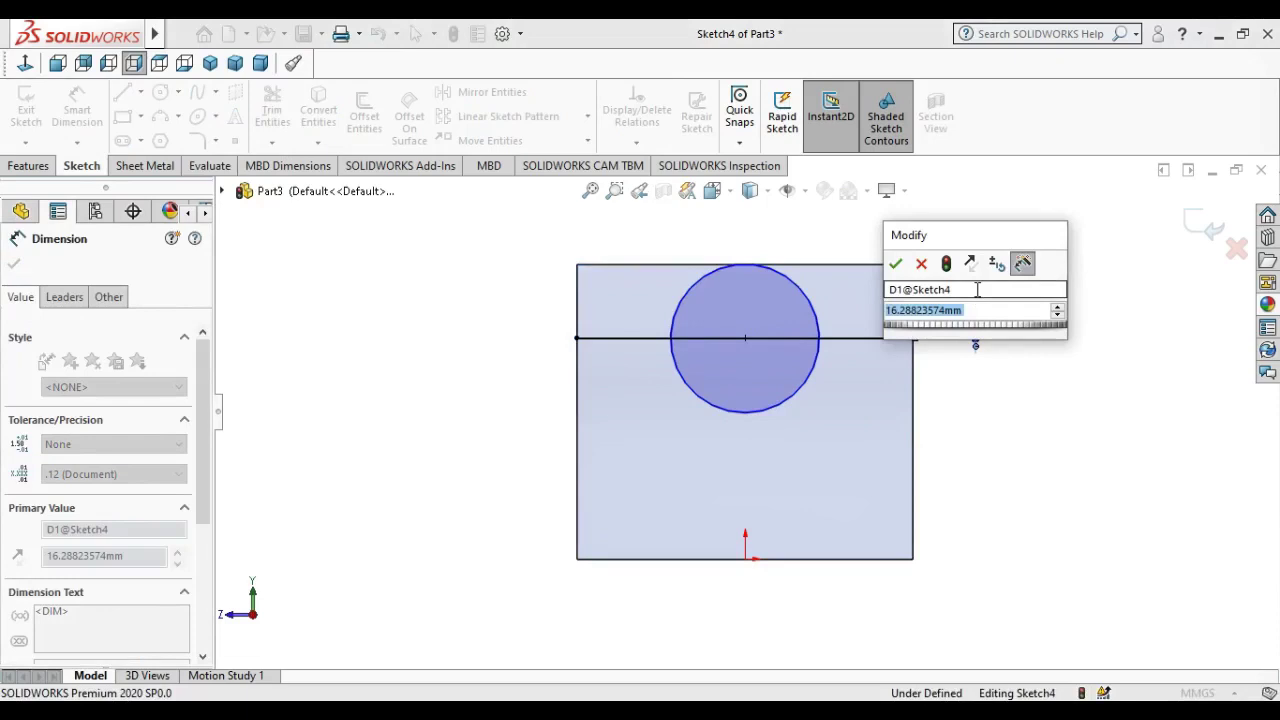
{"action": "type", "text": "12.5"}
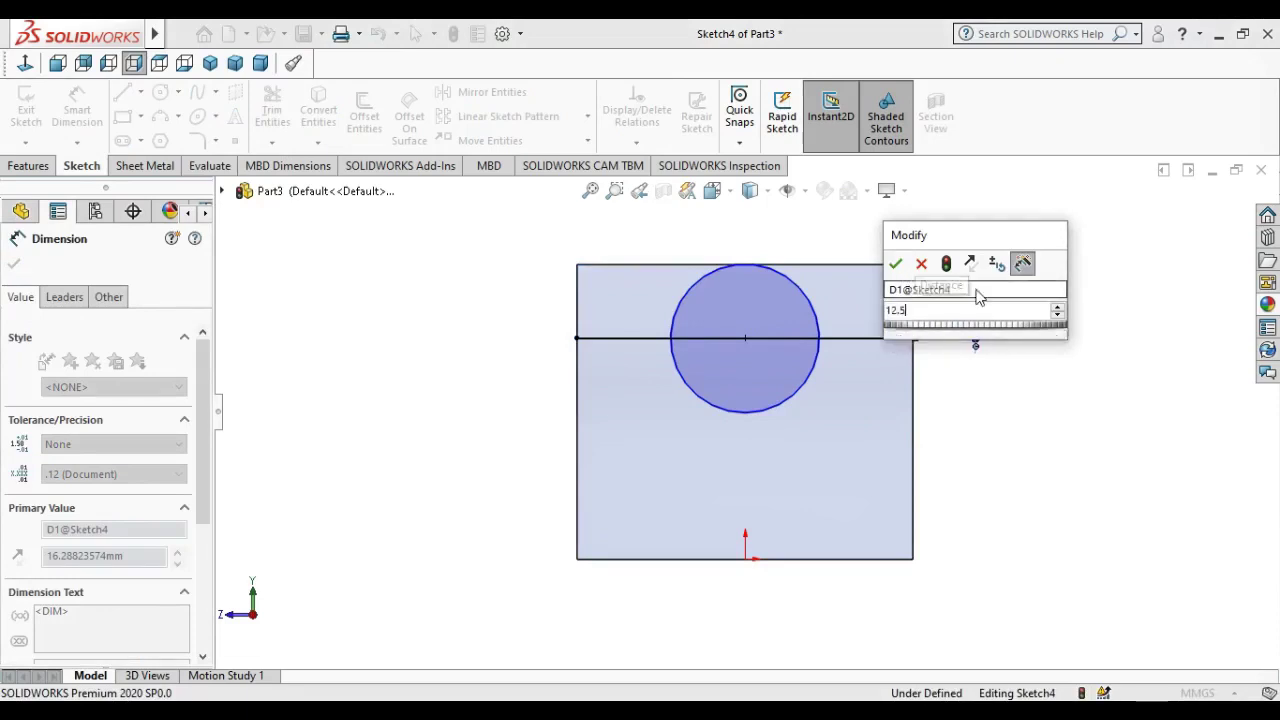
{"action": "key", "text": "Return"}
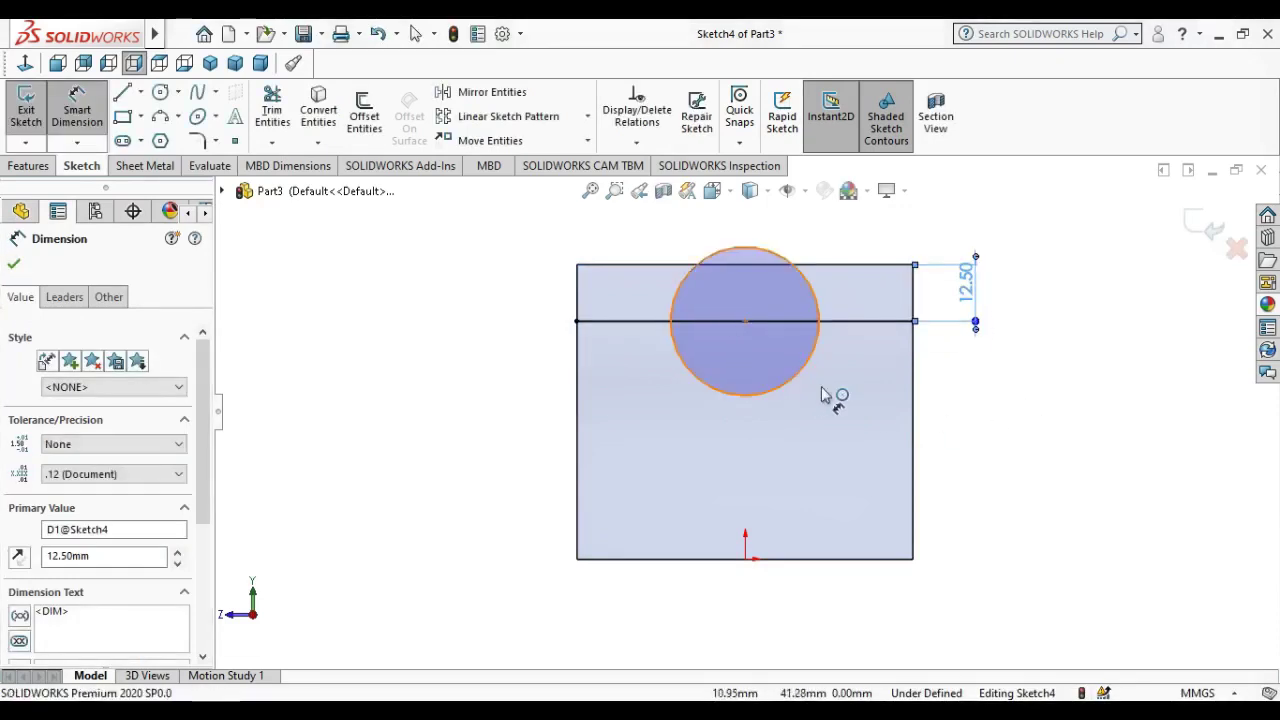
- Give the circle a 25 mm diameter, fully defining Sketch4
{"action": "left_click", "coordinate": [812, 382]}
{"action": "left_click", "coordinate": [975, 445]}
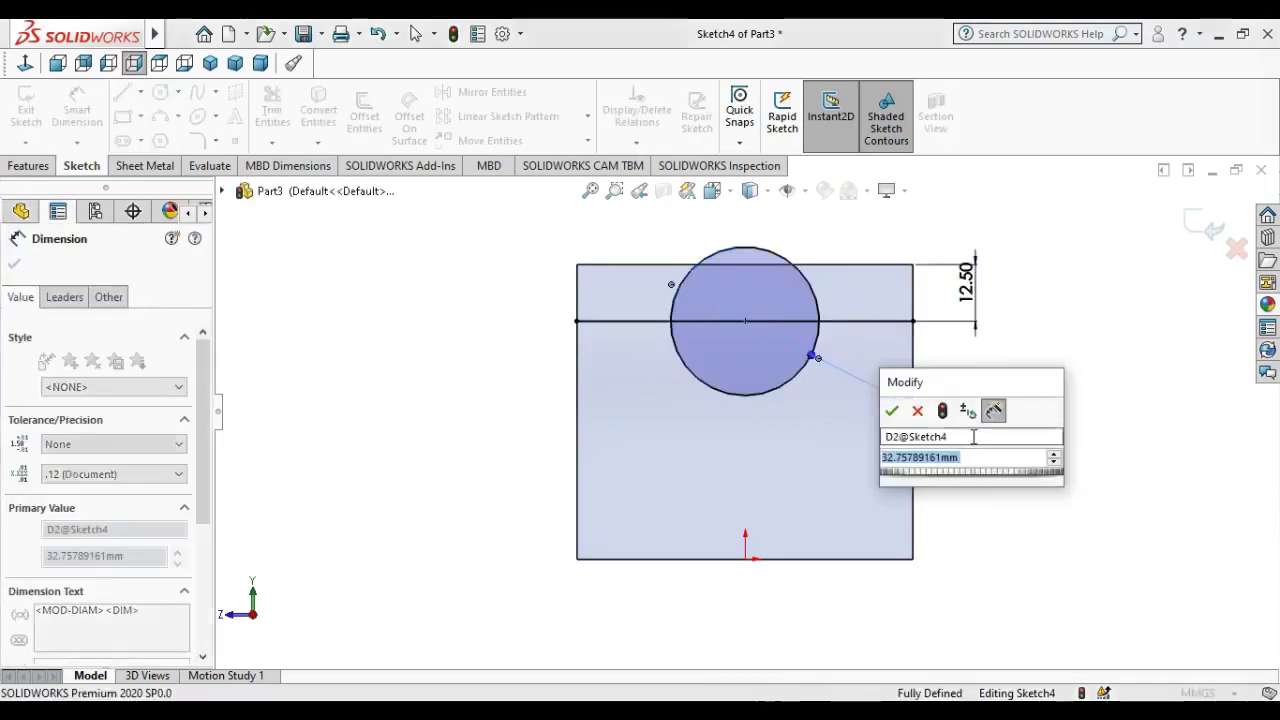
{"action": "type", "text": "25"}
{"action": "key", "text": "Return"}
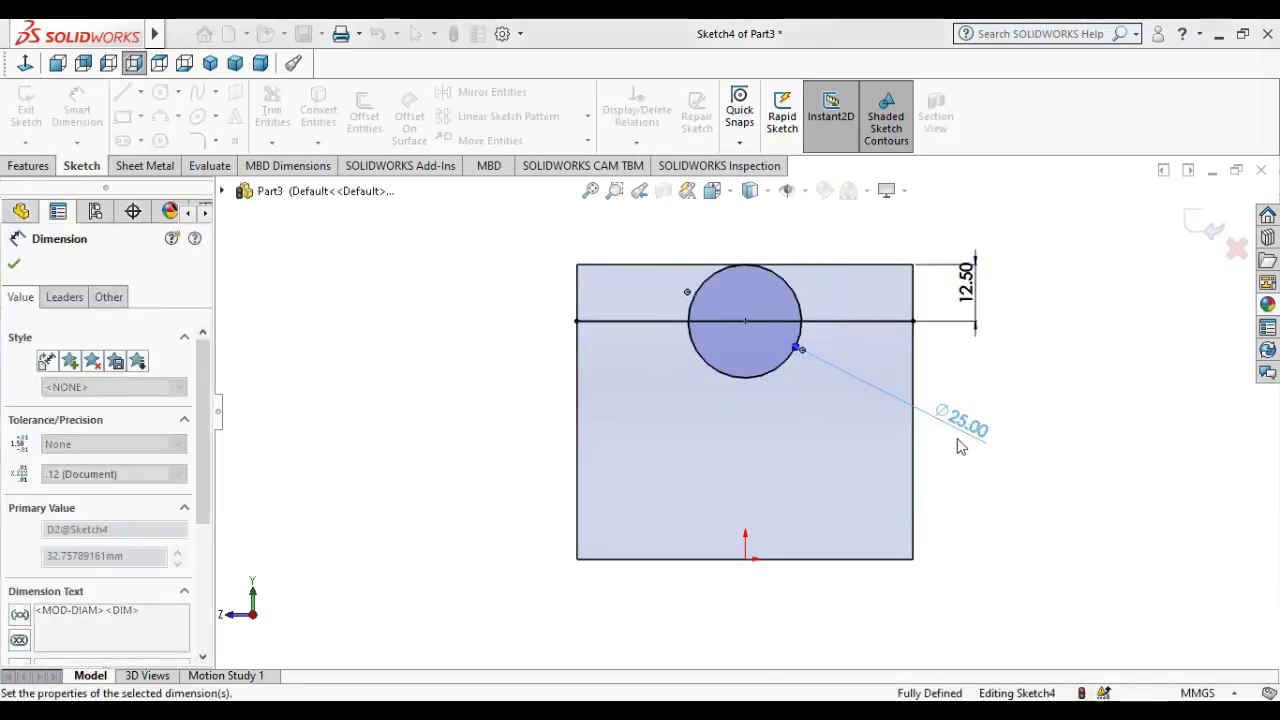
{"action": "left_click", "coordinate": [1124, 420]}
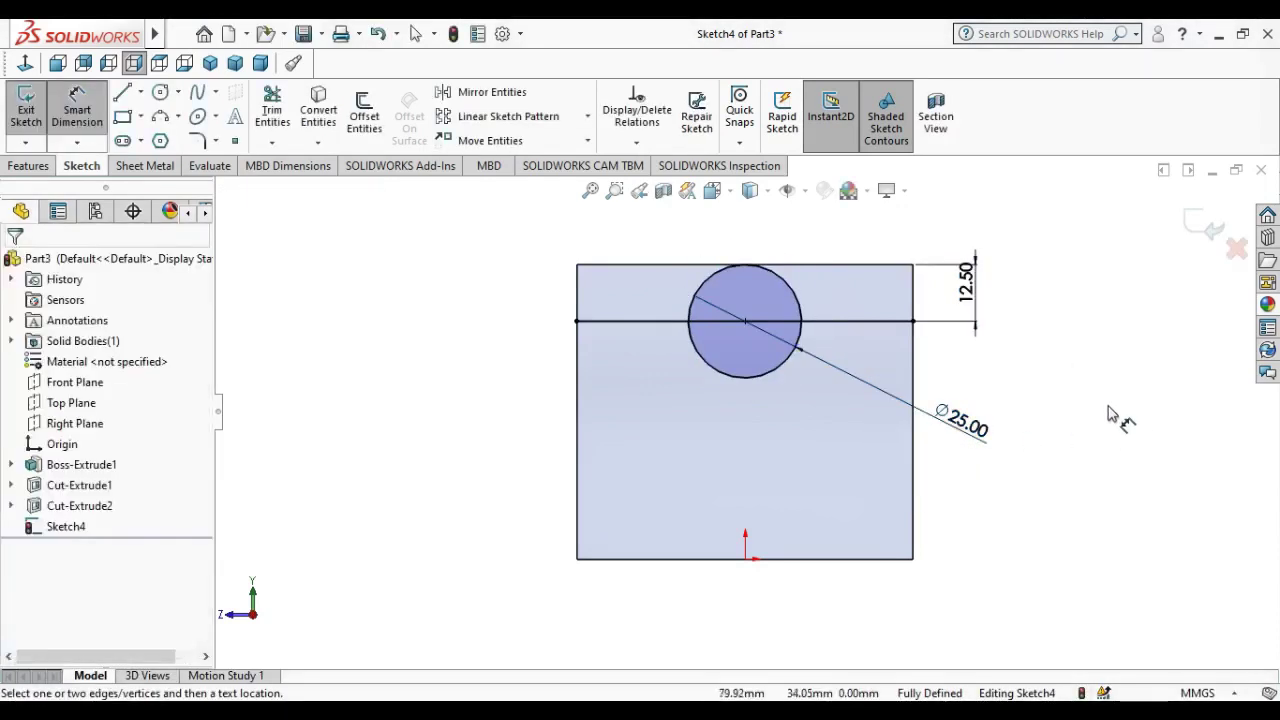
{"action": "key", "text": "Escape"}
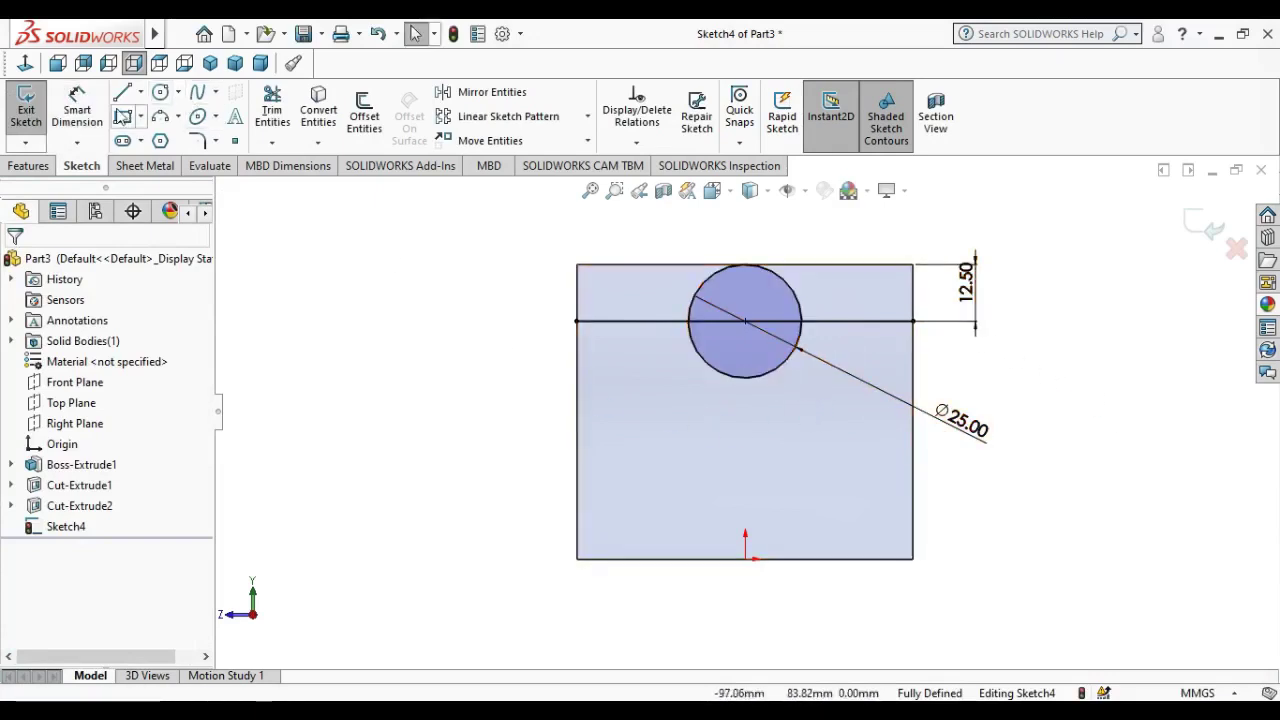
- Trim away the circle's lower half and the inner line, leaving an upper arc
{"action": "left_click", "coordinate": [272, 110]}
{"action": "mouse_move", "coordinate": [718, 414]}
{"action": "left_mouse_down"}
{"action": "mouse_move", "coordinate": [717, 331]}
{"action": "mouse_move", "coordinate": [733, 327]}
{"action": "mouse_move", "coordinate": [448, 290]}
{"action": "left_mouse_up"}
{"action": "key", "text": "Escape"}
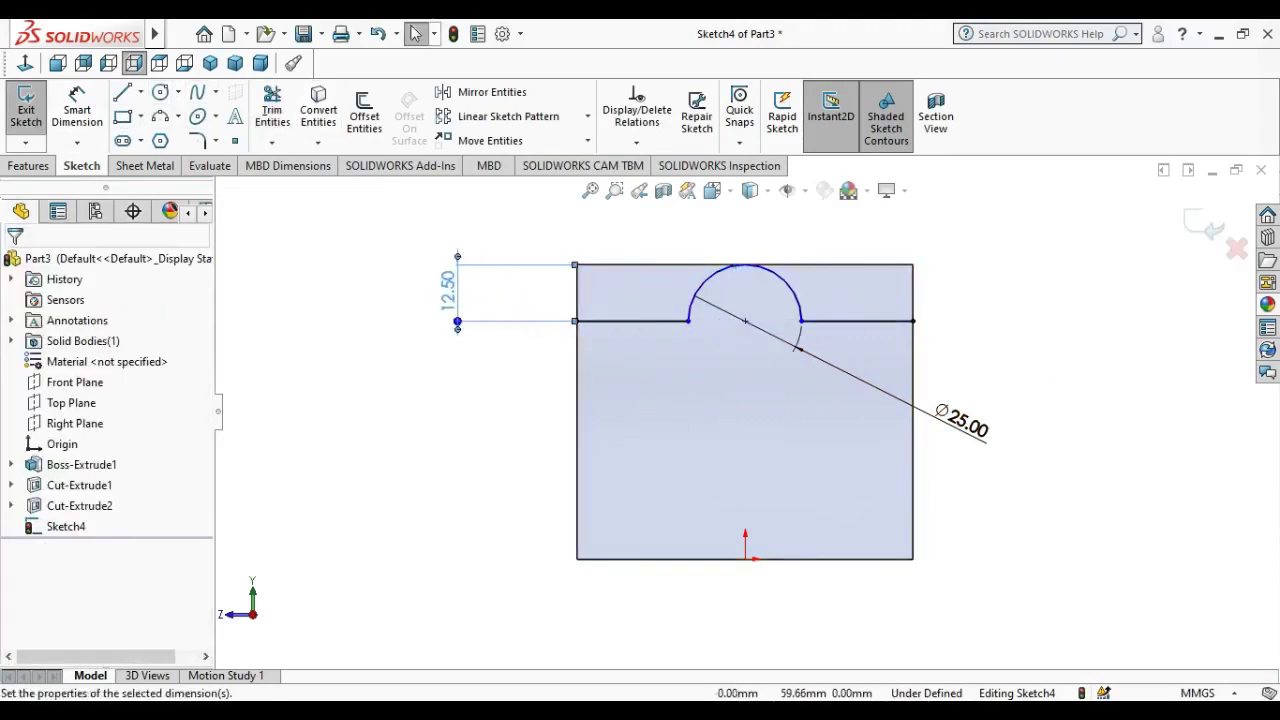
- Dimension the arc centre 12.50 mm from the top edge, dropping the redundant radius dimension
{"action": "left_click", "coordinate": [77, 110]}
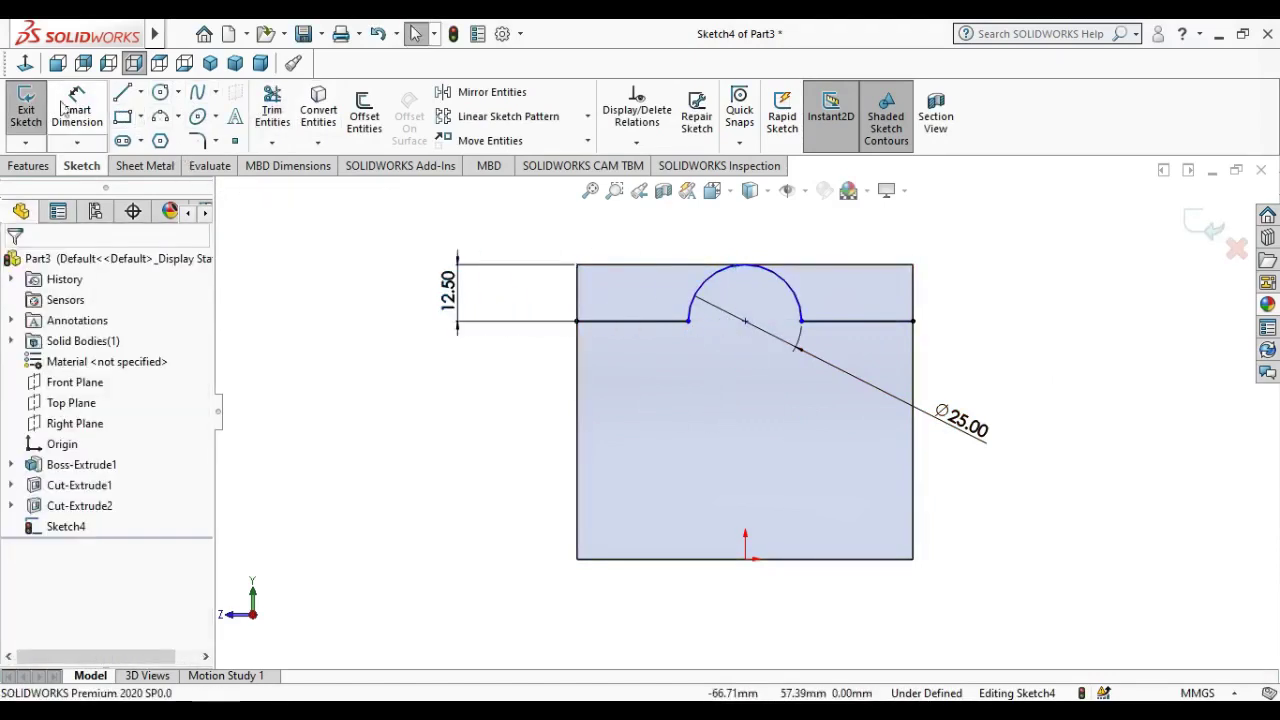
{"action": "left_click", "coordinate": [796, 302]}
{"action": "left_click", "coordinate": [845, 275]}
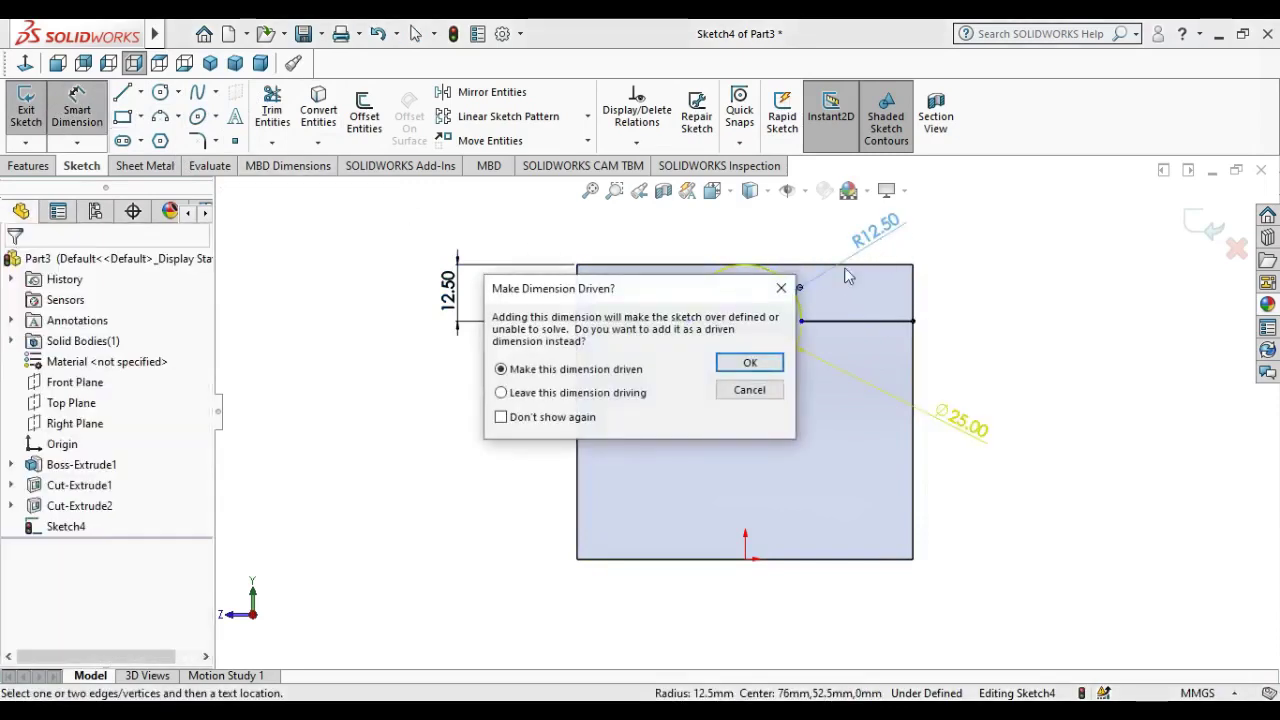
{"action": "left_click", "coordinate": [780, 393]}
{"action": "left_click", "coordinate": [745, 322]}
{"action": "left_click", "coordinate": [820, 265]}
{"action": "left_click", "coordinate": [939, 295]}
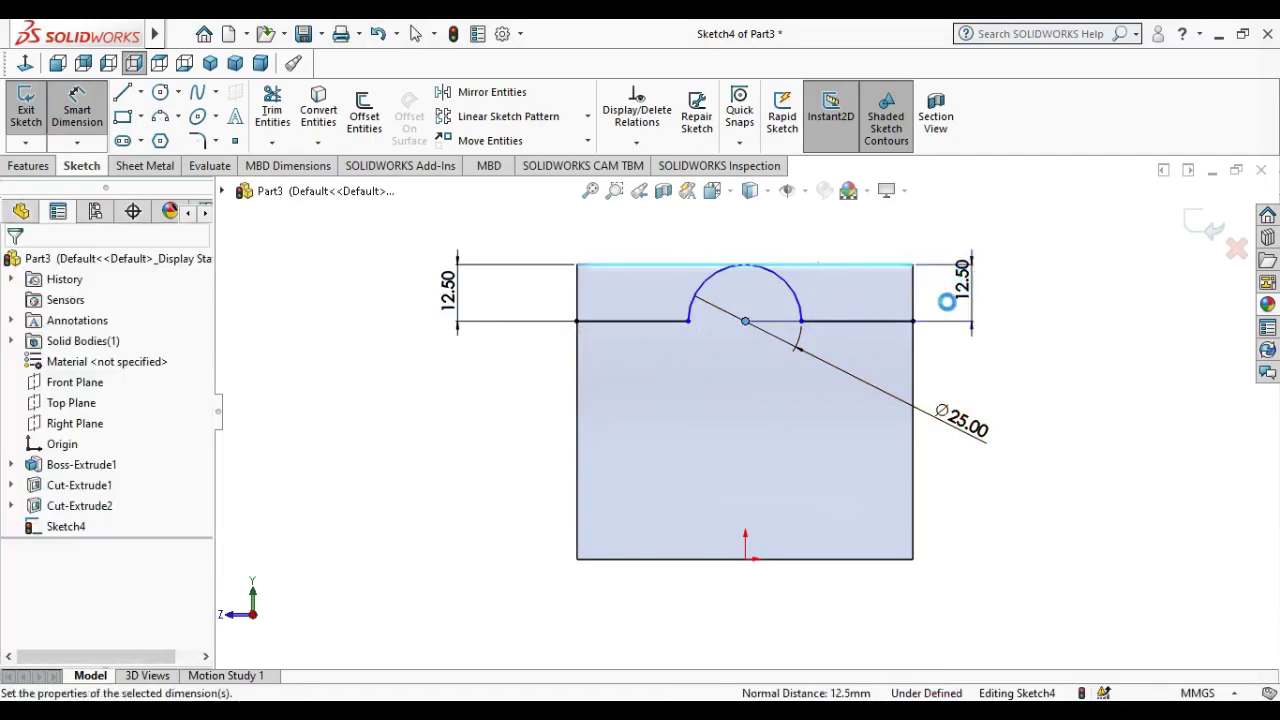
{"action": "left_click", "coordinate": [889, 256]}
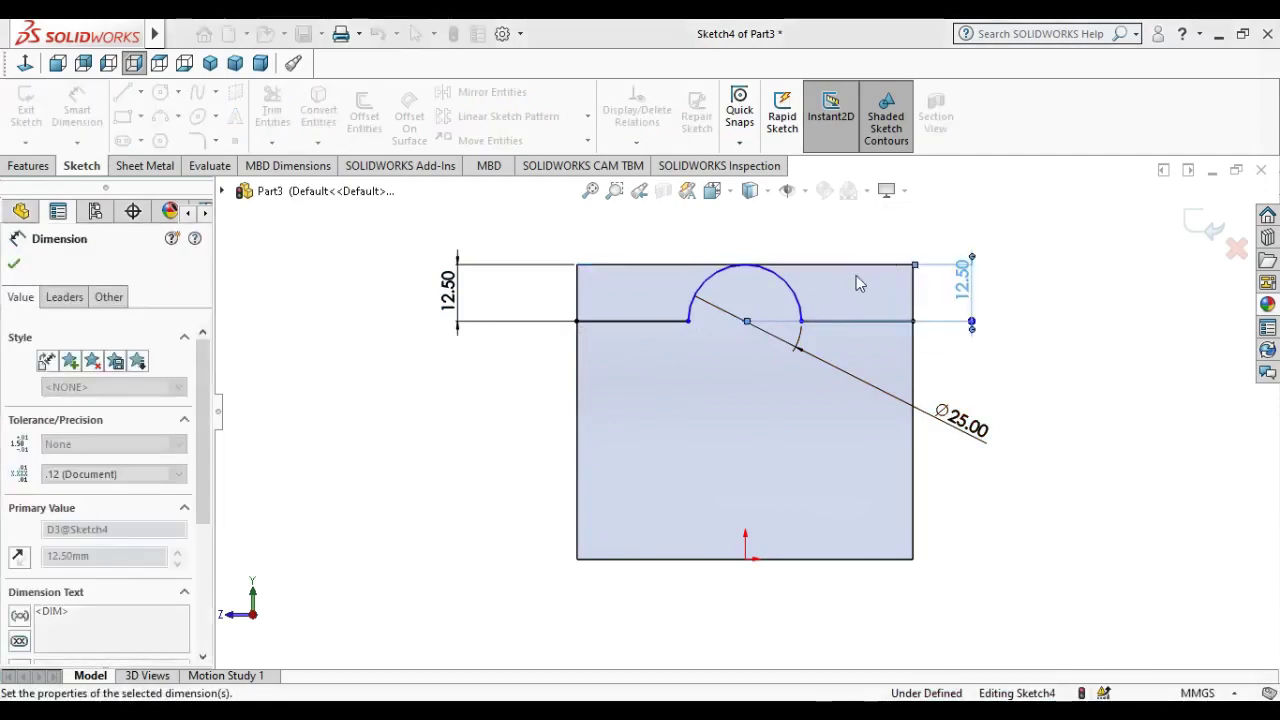
{"action": "left_click", "coordinate": [856, 275]}
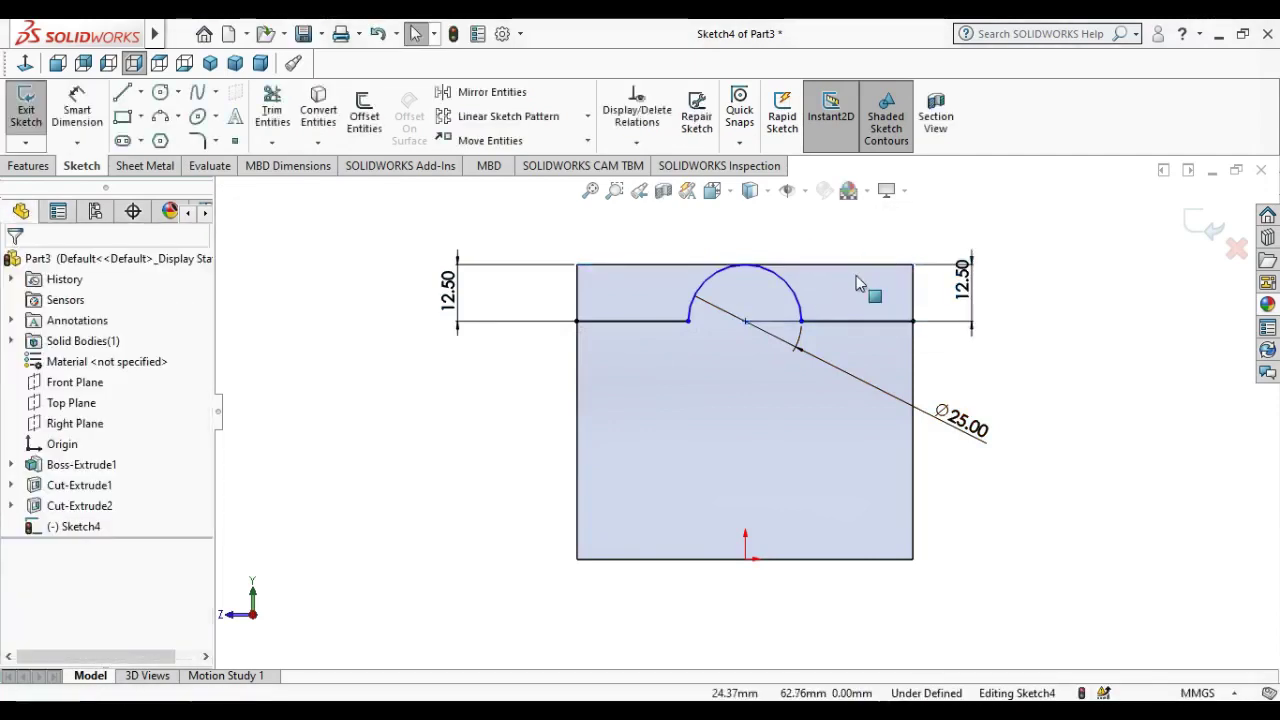
- Add a Vertical relation between the arc centre and the origin
{"action": "left_click", "coordinate": [745, 321]}
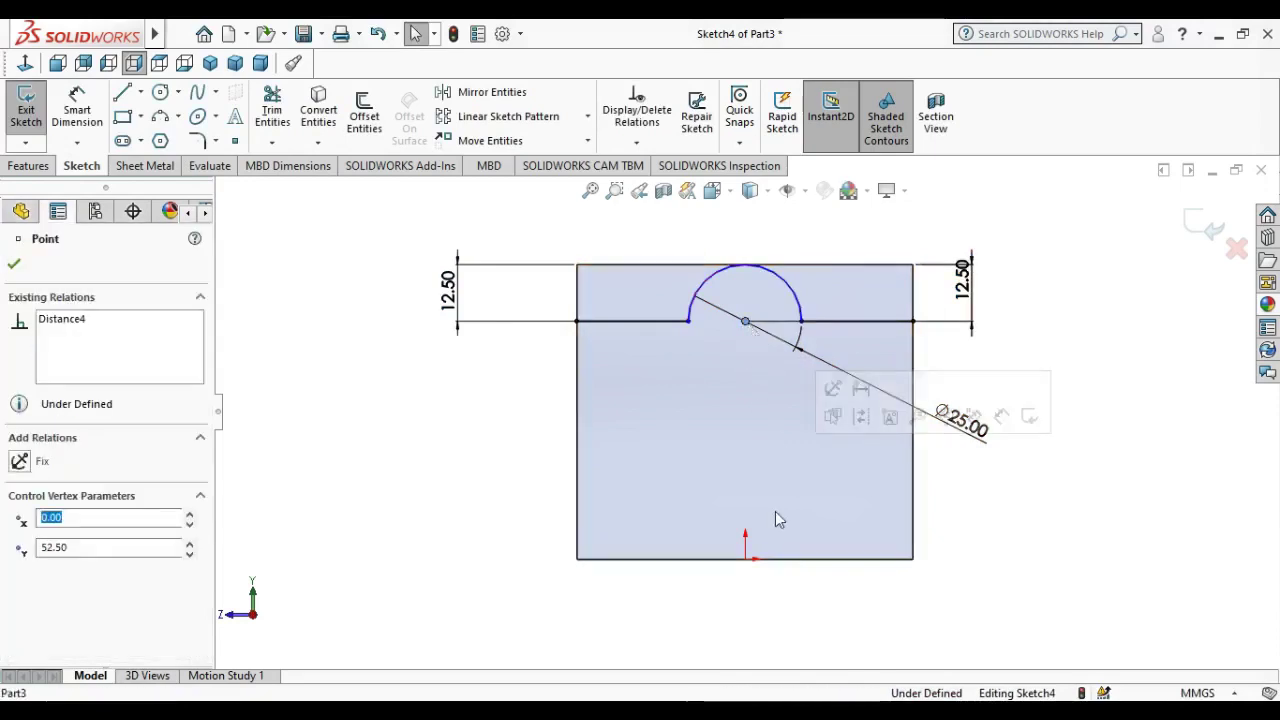
{"action": "left_click", "coordinate": [745, 559], "text": "ctrl"}
{"action": "left_click", "coordinate": [827, 479]}
{"action": "left_click", "coordinate": [1110, 420]}
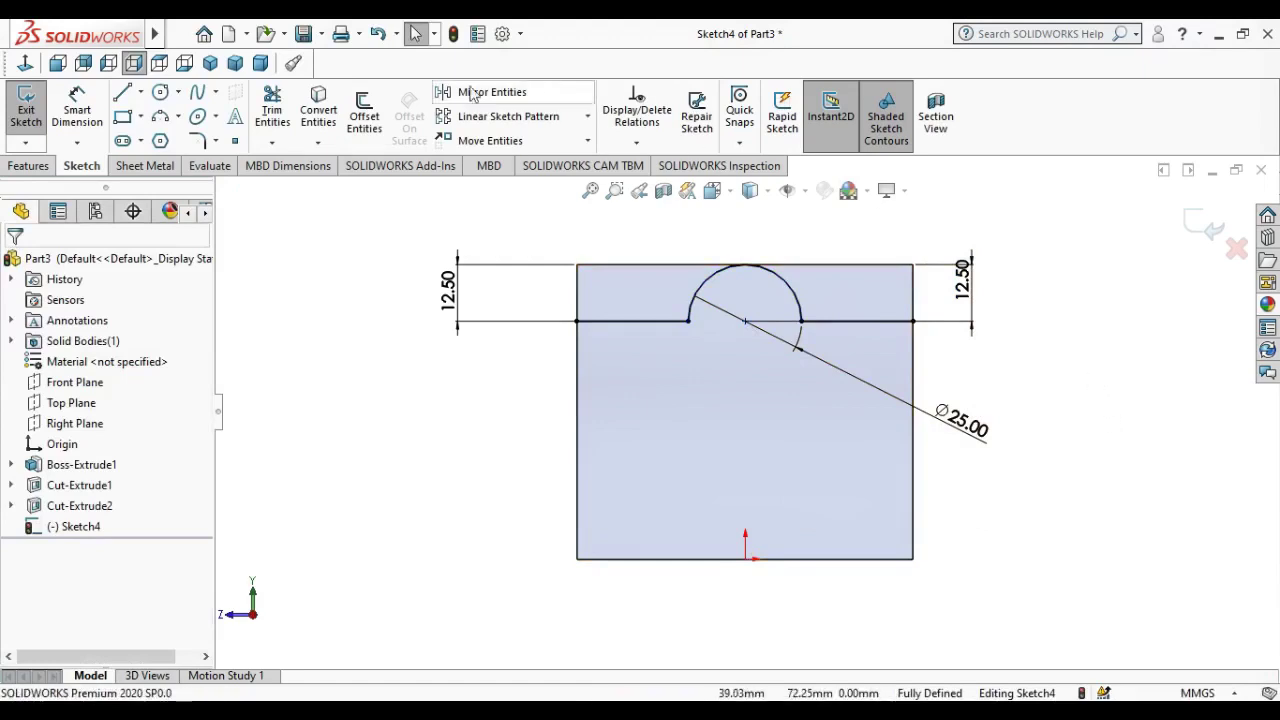
{"action": "key", "text": "z"}
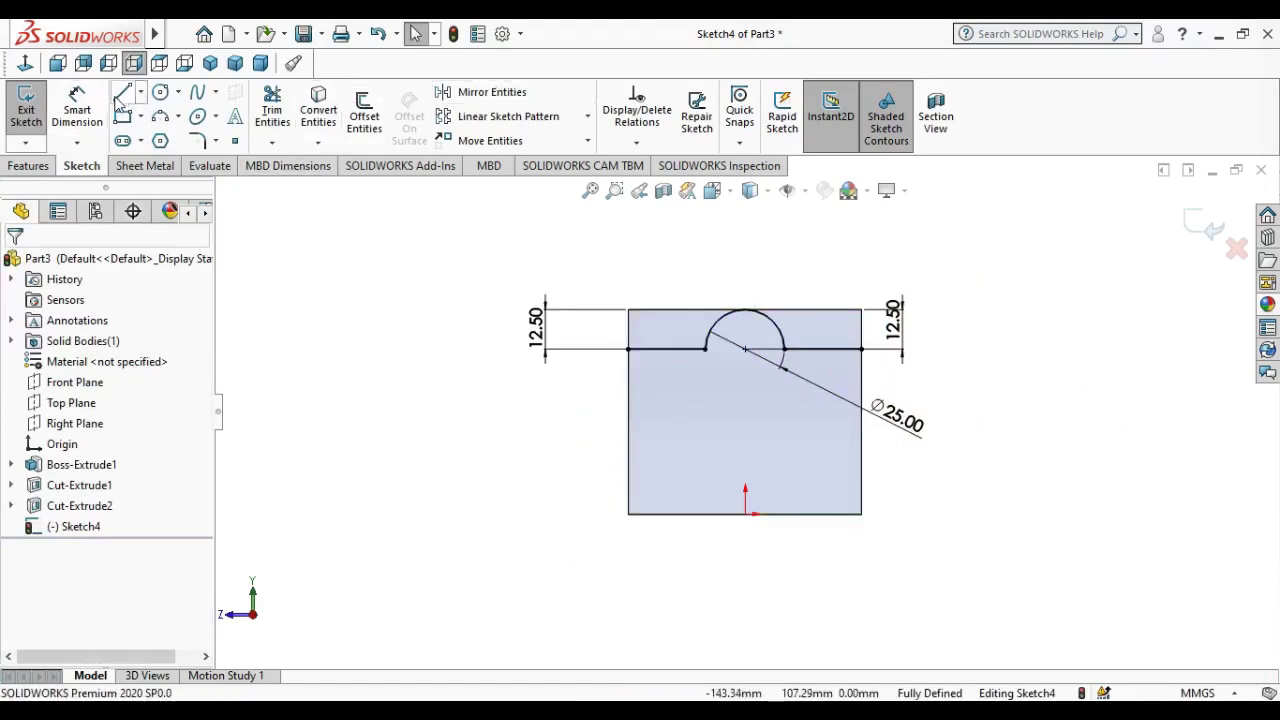
- Draw three lines closing a region above the block around the semicircle
{"action": "left_click", "coordinate": [628, 348]}
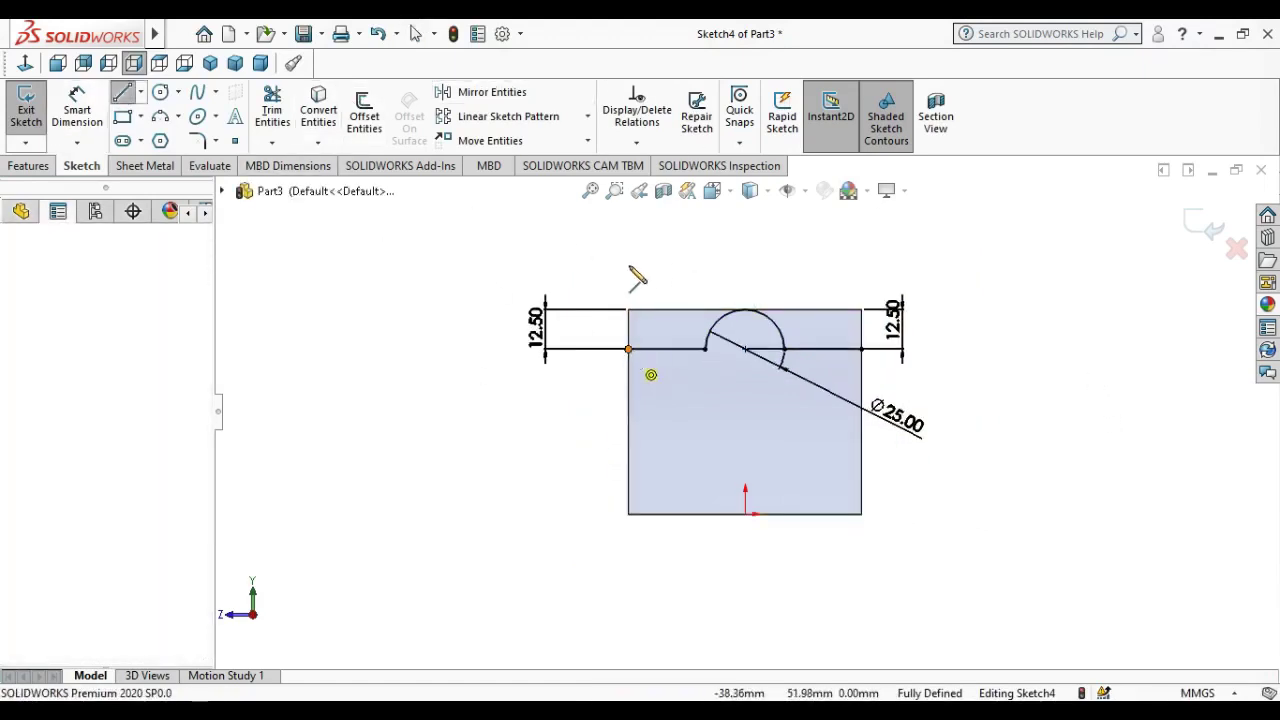
{"action": "left_click", "coordinate": [628, 260]}
{"action": "left_click", "coordinate": [848, 260]}
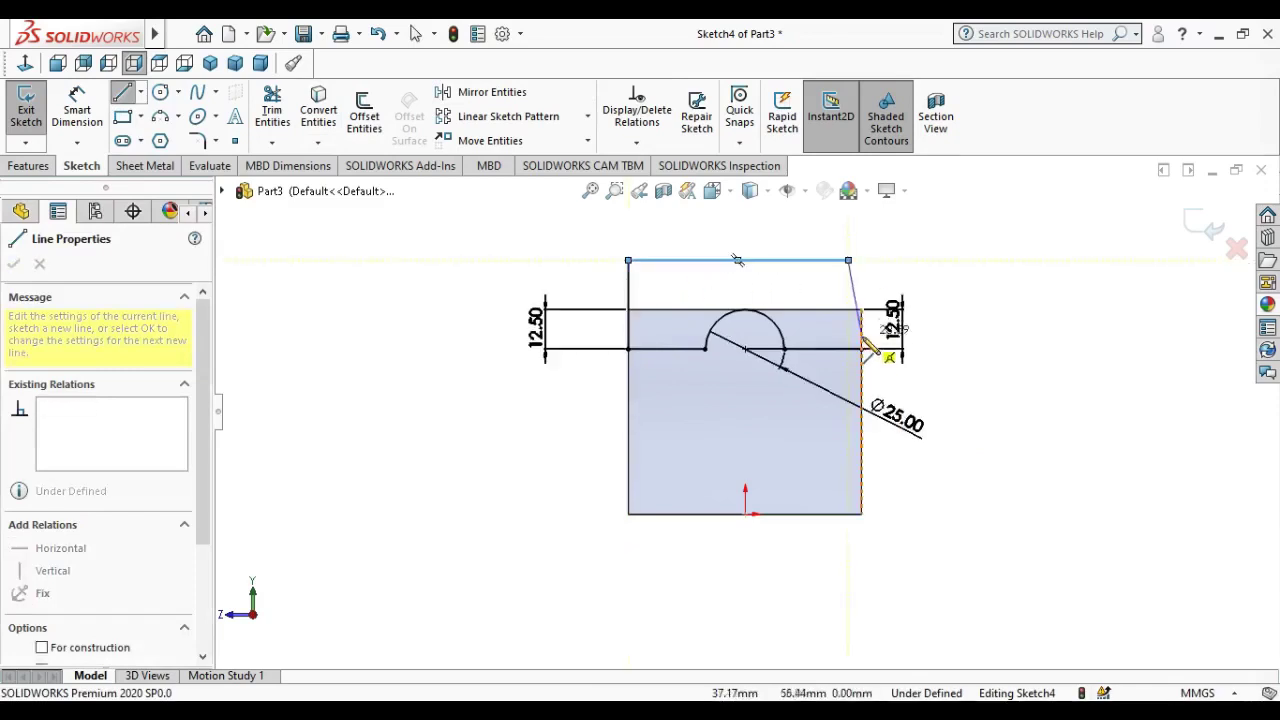
{"action": "left_click", "coordinate": [862, 349]}
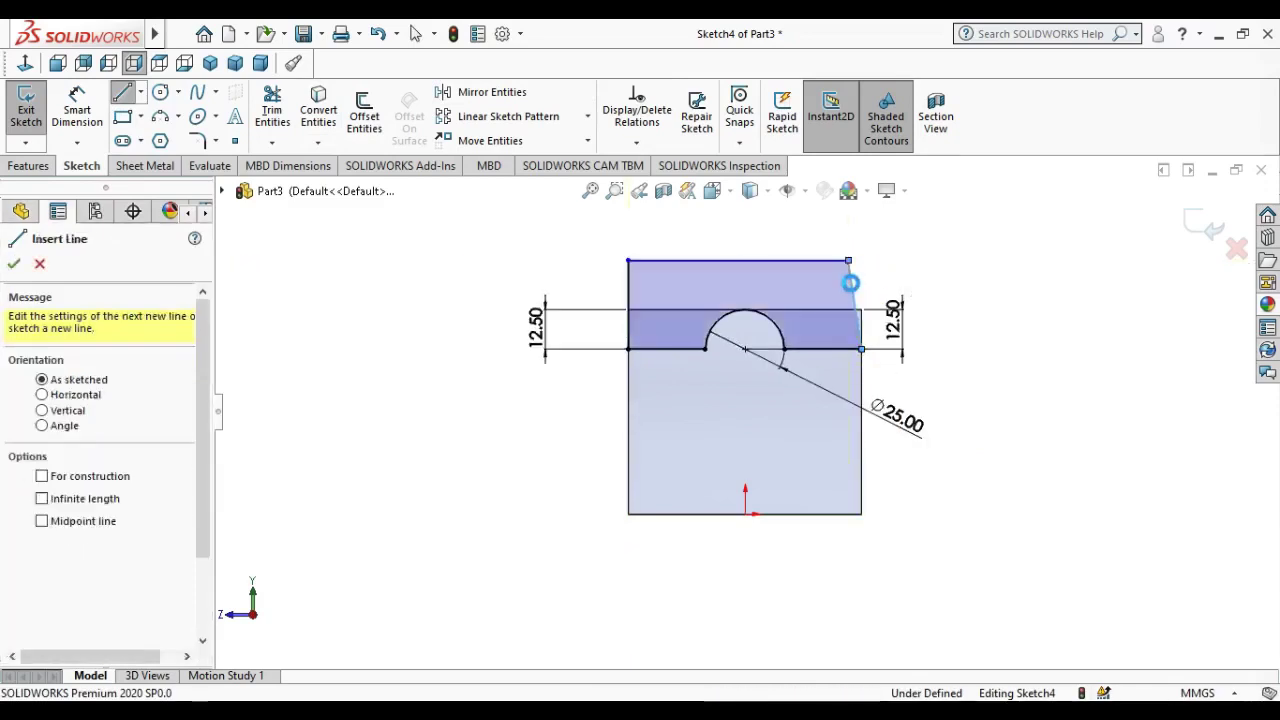
{"action": "key", "text": "Escape"}
- Make the slanted right-hand line vertical, then orbit to a 3-D view
{"action": "left_click", "coordinate": [853, 290]}
{"action": "left_click", "coordinate": [936, 204]}
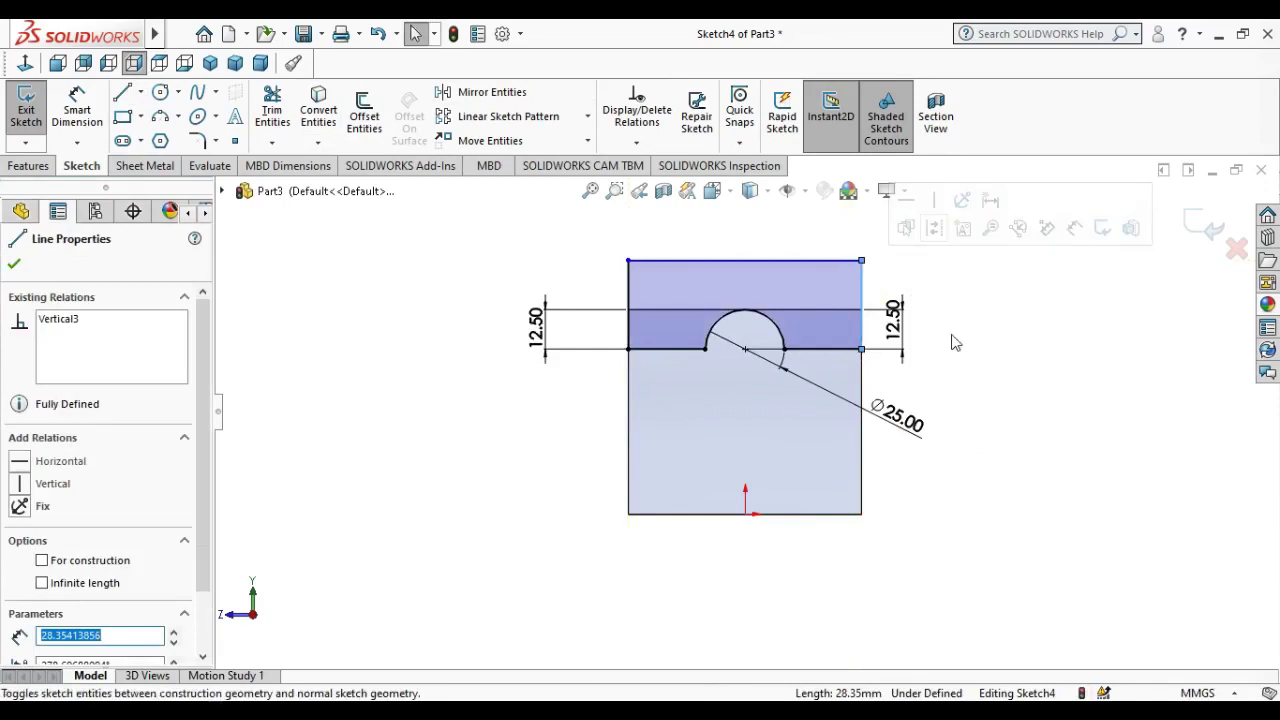
{"action": "left_click", "coordinate": [955, 341]}
{"action": "middle_click_drag", "start_coordinate": [955, 341], "coordinate": [897, 418]}
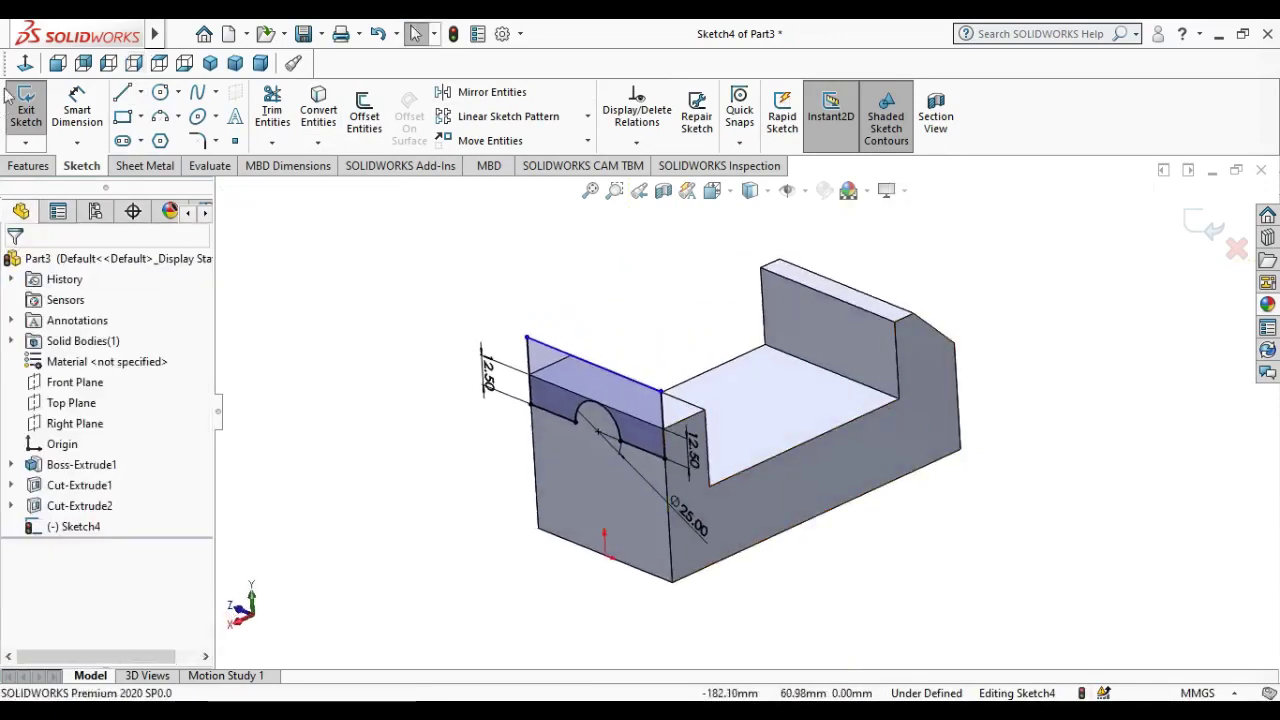
- Extrude-cut the sketched band with end condition Up To Next, leaving the half-round ridge
{"action": "left_click", "coordinate": [27, 167]}
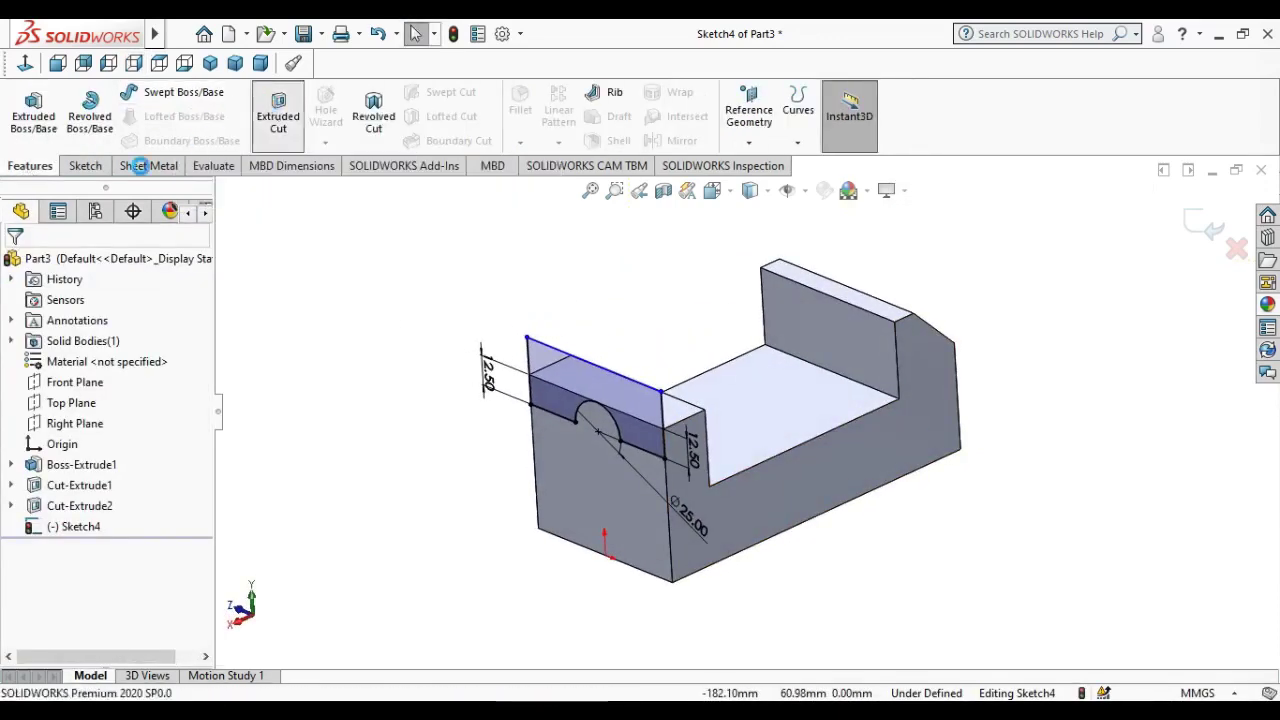
{"action": "left_click", "coordinate": [115, 376]}
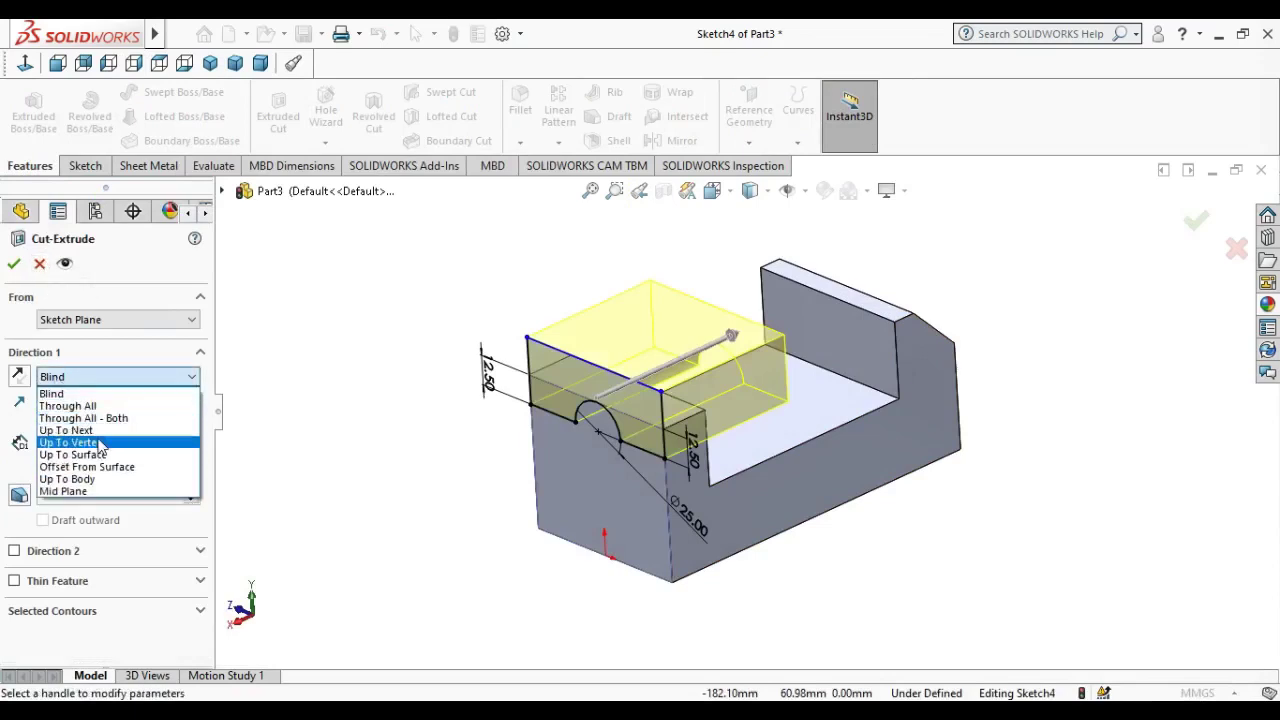
{"action": "left_click", "coordinate": [90, 430]}
{"action": "key", "text": "Return"}
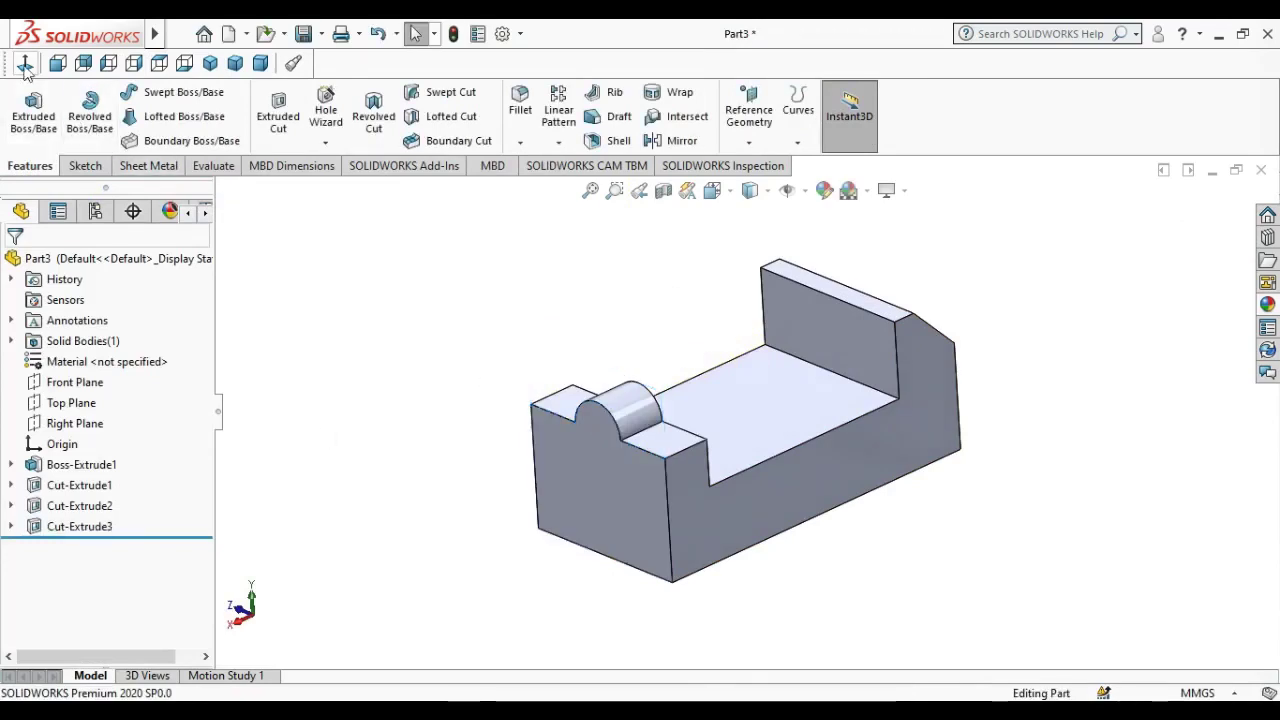
{"action": "left_click", "coordinate": [83, 63]}
{"action": "mouse_move", "coordinate": [365, 413]}
{"action": "middle_mouse_down"}
{"action": "mouse_move", "coordinate": [394, 397]}
{"action": "mouse_move", "coordinate": [423, 446]}
{"action": "mouse_move", "coordinate": [440, 403]}
{"action": "mouse_move", "coordinate": [450, 410]}
{"action": "middle_mouse_up"}
- Fillet two edges around the ridge with a 6 mm radius
{"action": "left_click", "coordinate": [647, 460]}
{"action": "left_click", "coordinate": [437, 410]}
{"action": "middle_click_drag", "start_coordinate": [260, 243], "coordinate": [263, 320]}
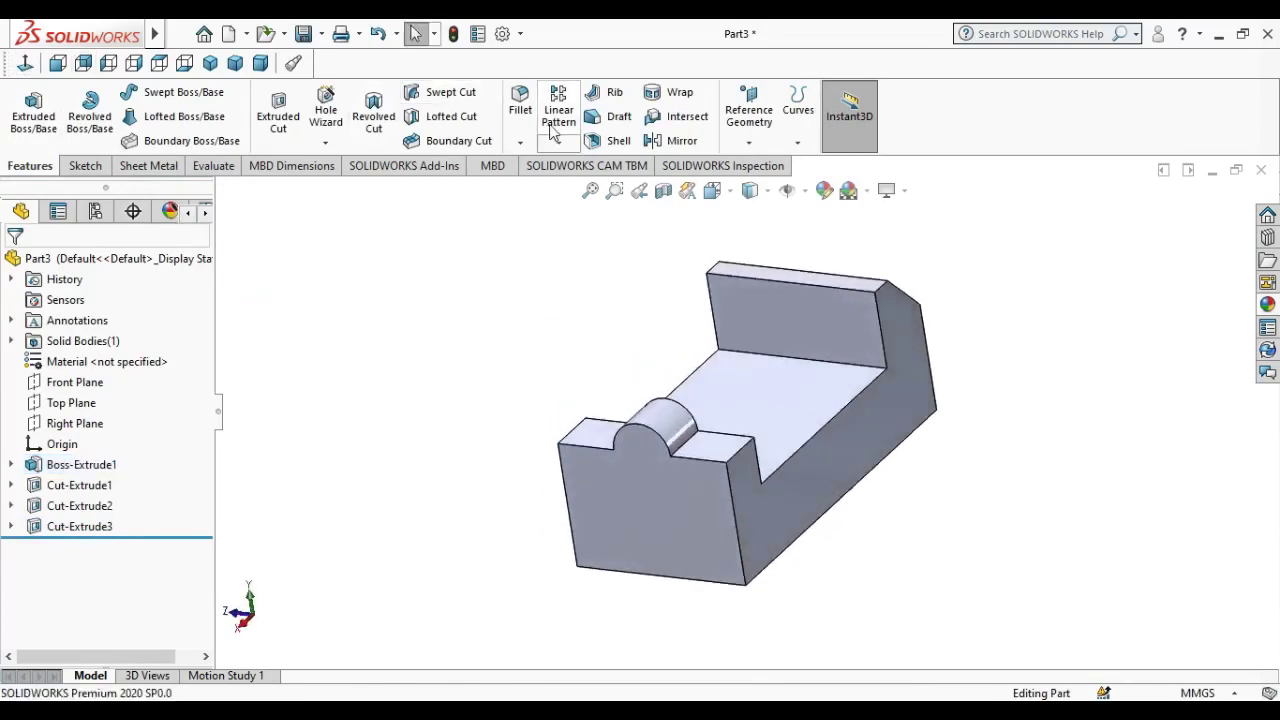
{"action": "key", "text": "f"}
{"action": "left_click", "coordinate": [739, 451]}
{"action": "left_click", "coordinate": [572, 432]}
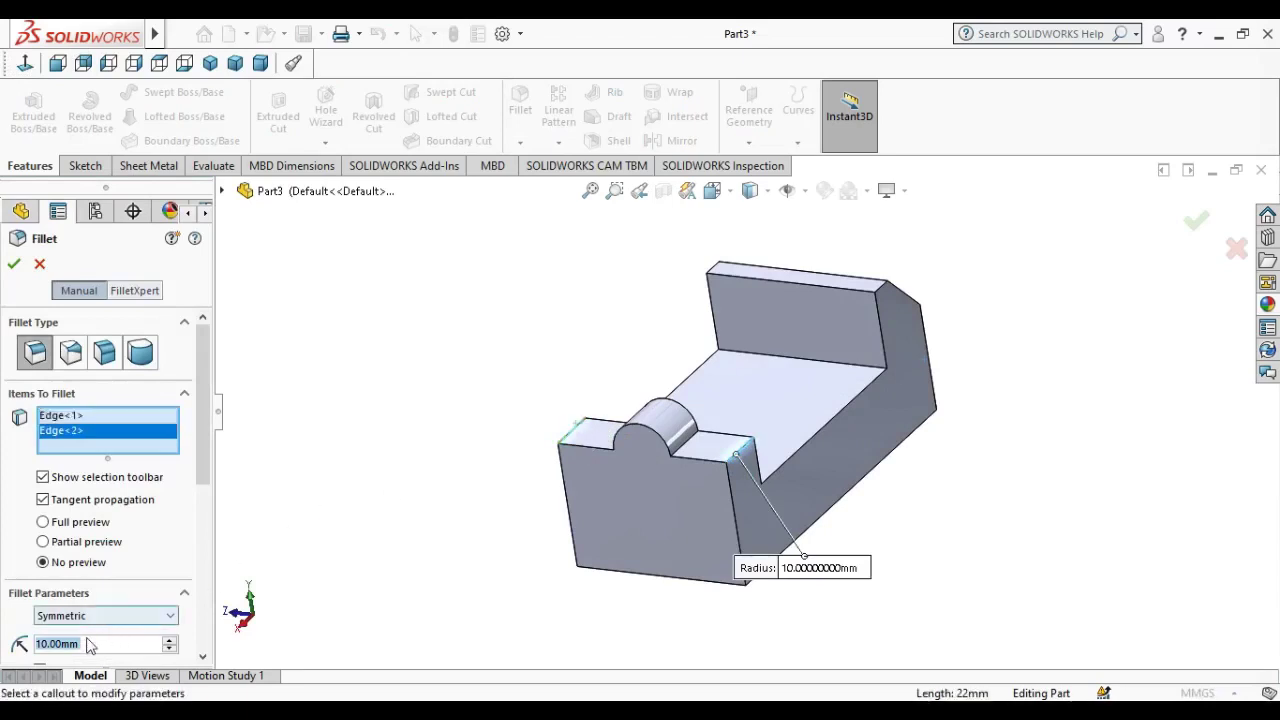
{"action": "type", "text": "6"}
{"action": "key", "text": "Return"}
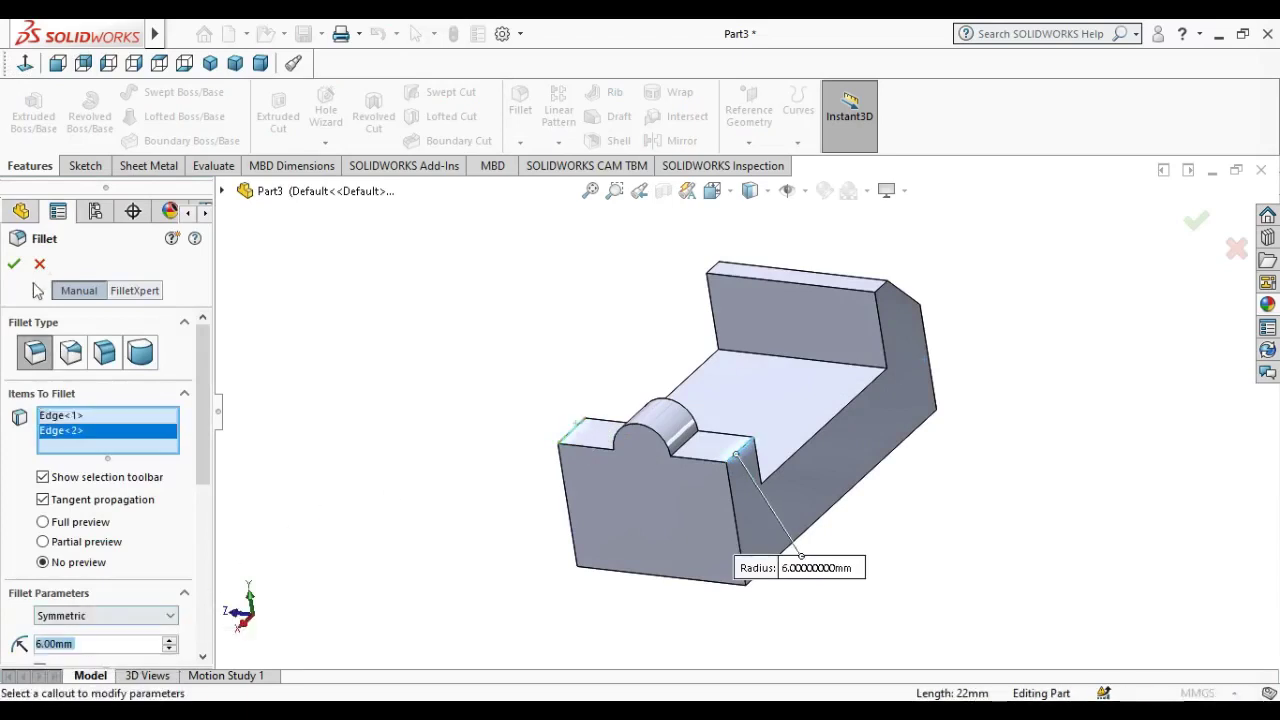
{"action": "left_click", "coordinate": [14, 263]}
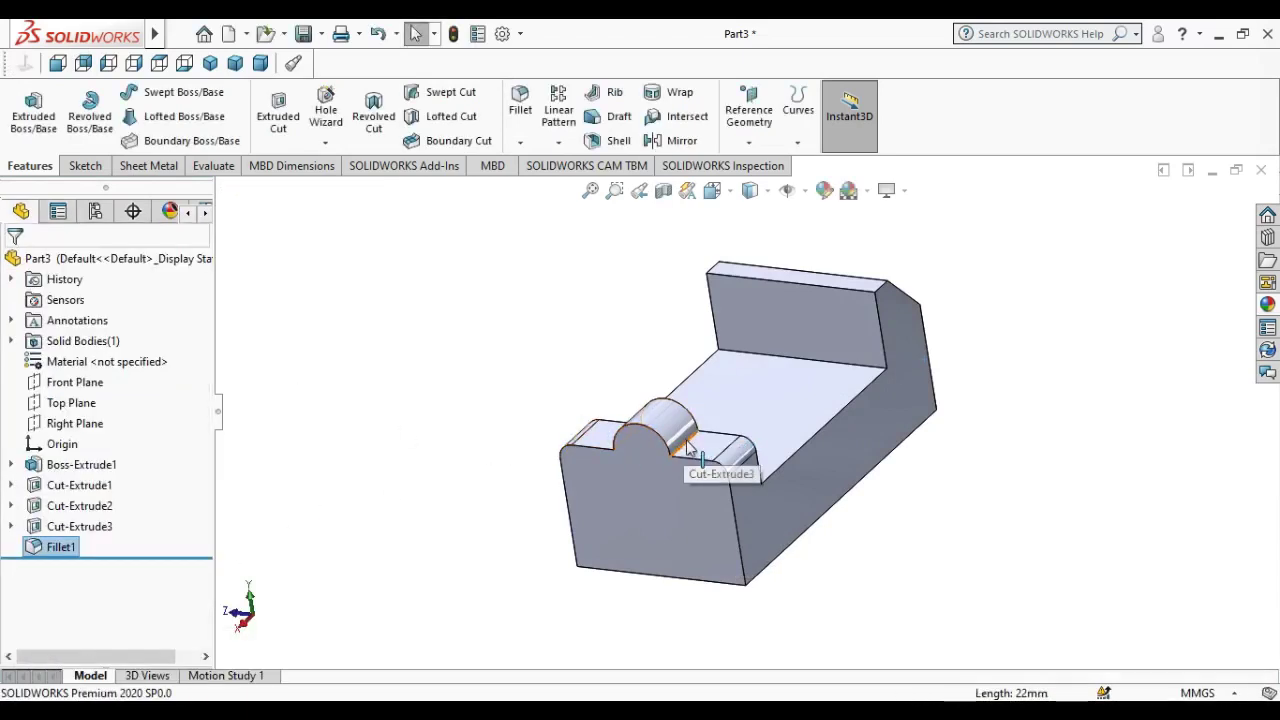
- Add a 4 mm fillet on the edge beside the ridge
{"action": "middle_click_drag", "start_coordinate": [549, 443], "coordinate": [848, 500]}
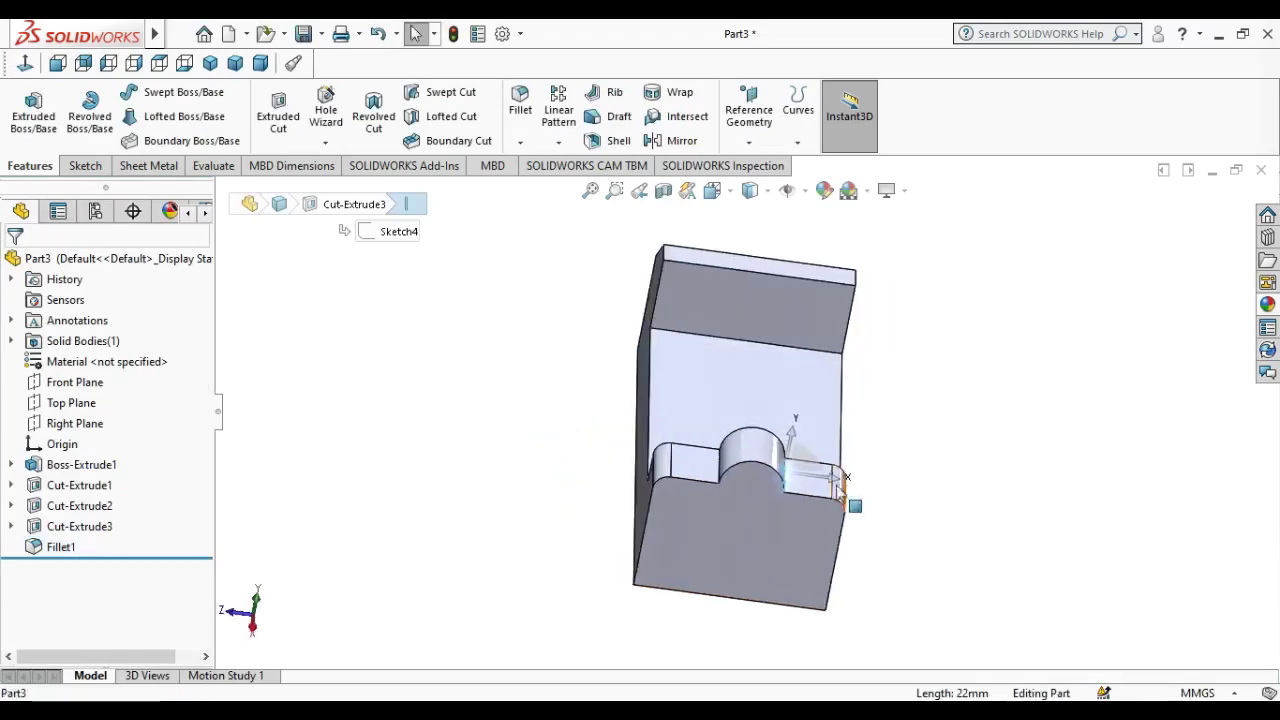
{"action": "left_click", "coordinate": [735, 477]}
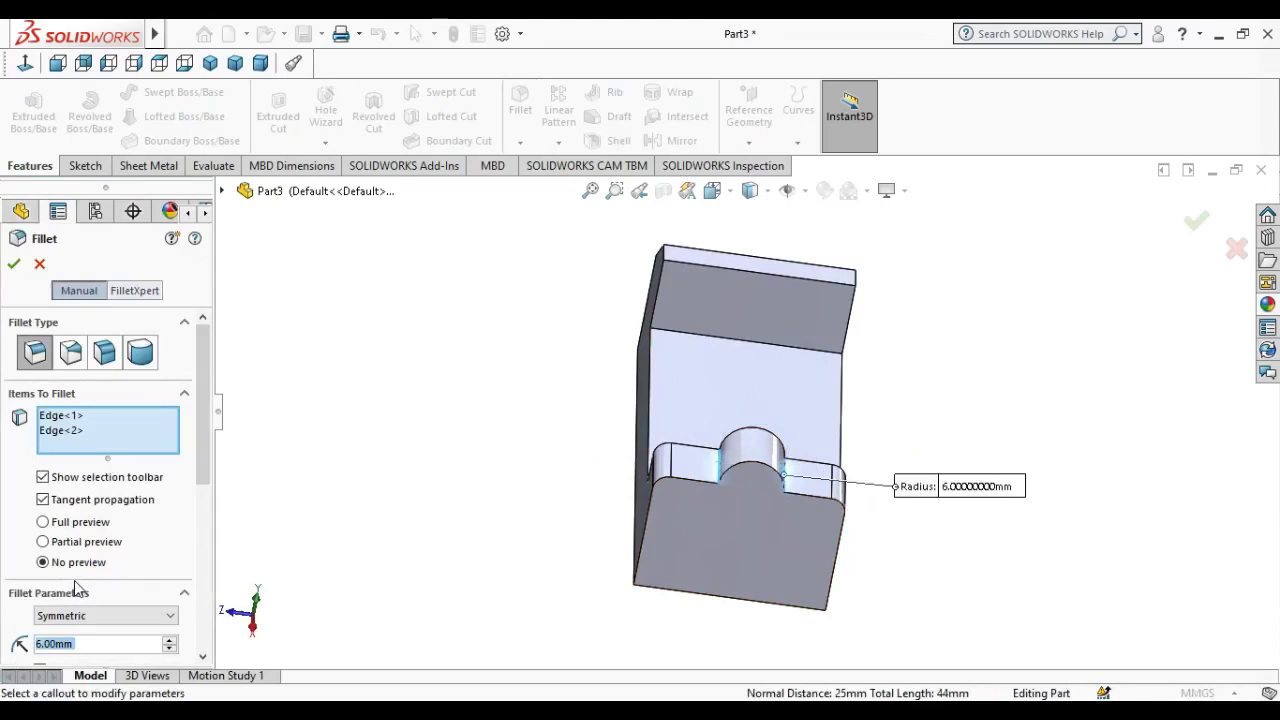
{"action": "type", "text": "4"}
{"action": "key", "text": "Return"}
{"action": "left_click", "coordinate": [13, 264]}
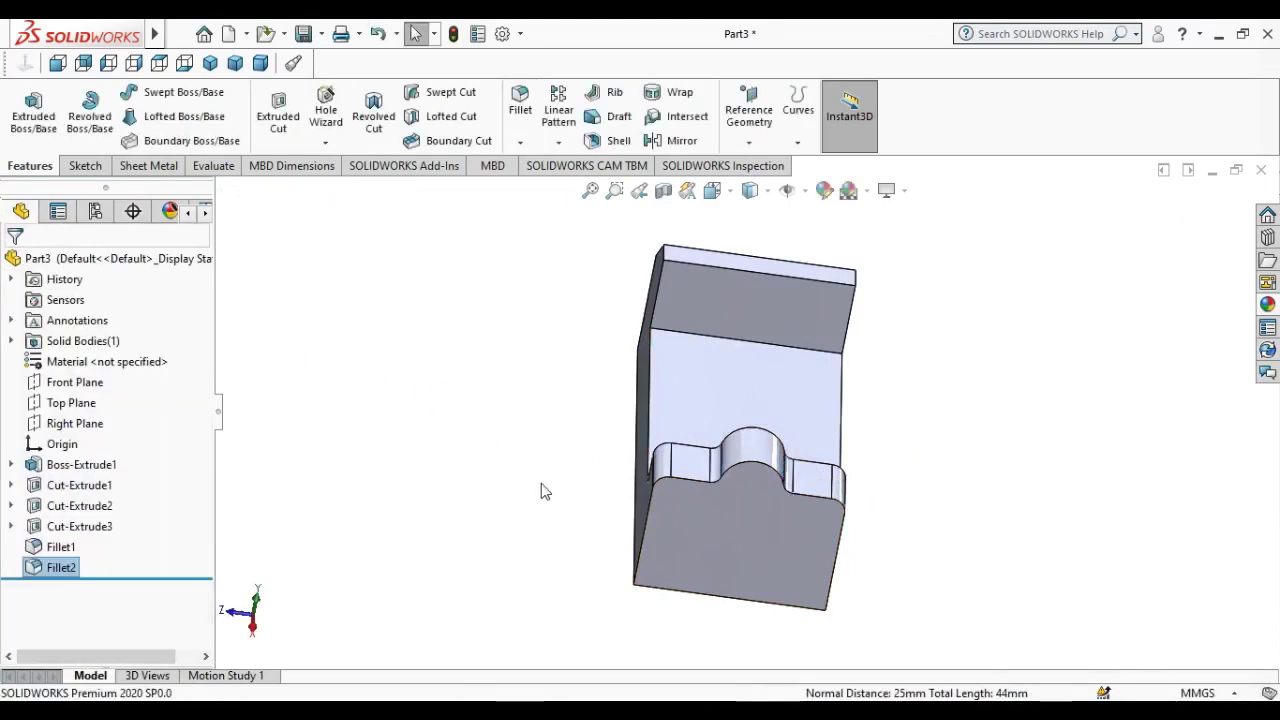
{"action": "mouse_move", "coordinate": [530, 483]}
{"action": "middle_mouse_down"}
{"action": "mouse_move", "coordinate": [394, 397]}
{"action": "mouse_move", "coordinate": [423, 431]}
{"action": "mouse_move", "coordinate": [620, 493]}
{"action": "middle_mouse_up"}
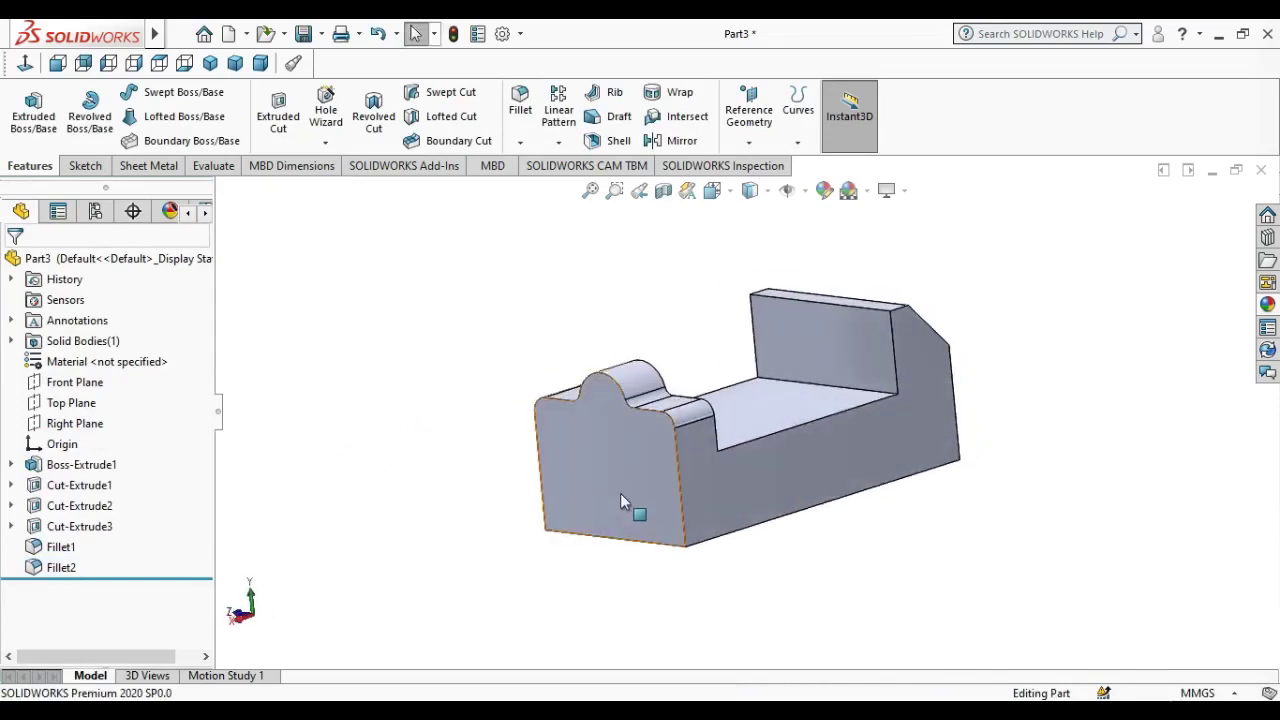
{"action": "left_click", "coordinate": [621, 492]}
{"action": "left_click", "coordinate": [428, 448]}
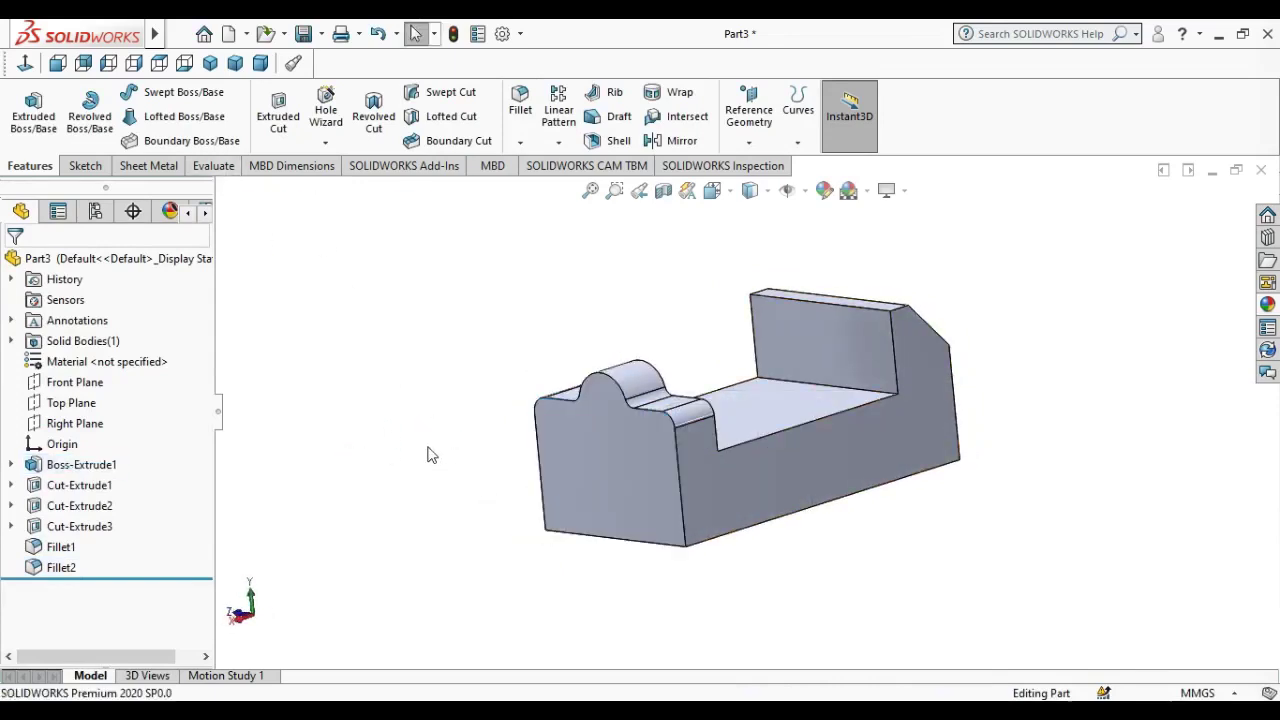
- Start a new sketch on the block's front face, viewed normal to it
{"action": "right_click", "coordinate": [558, 462]}
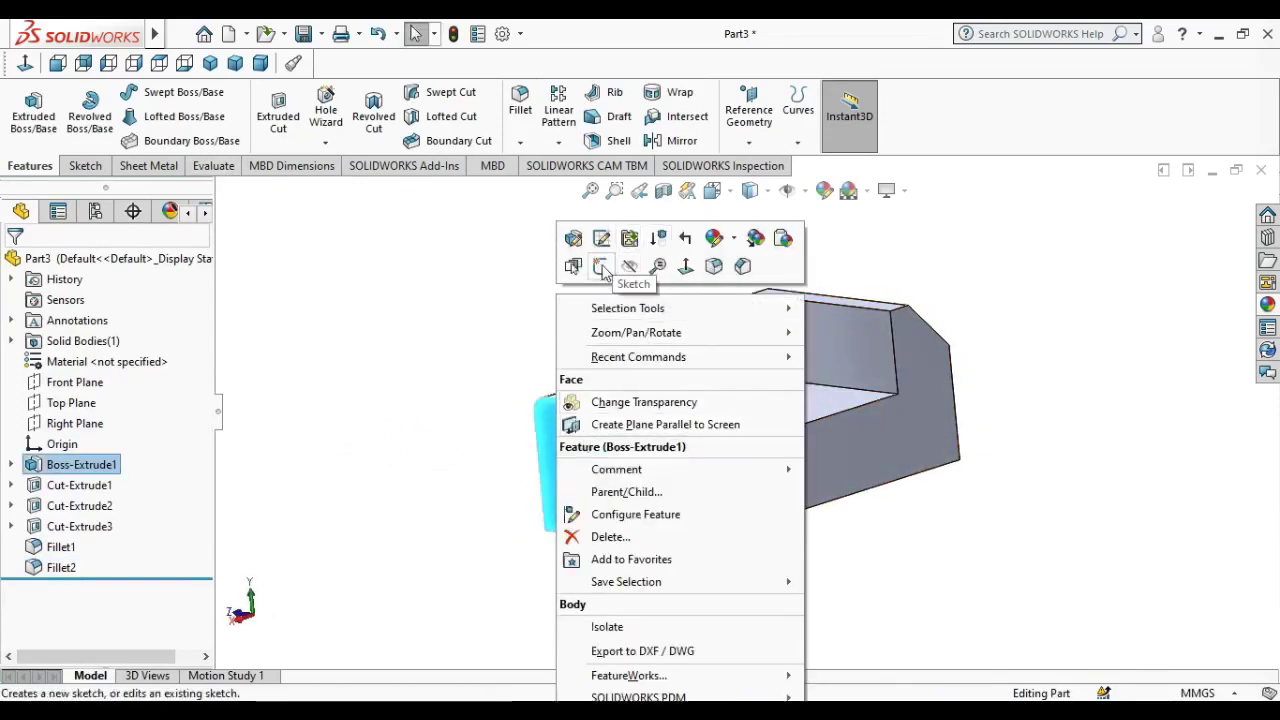
{"action": "left_click", "coordinate": [624, 262]}
{"action": "left_click", "coordinate": [27, 63]}
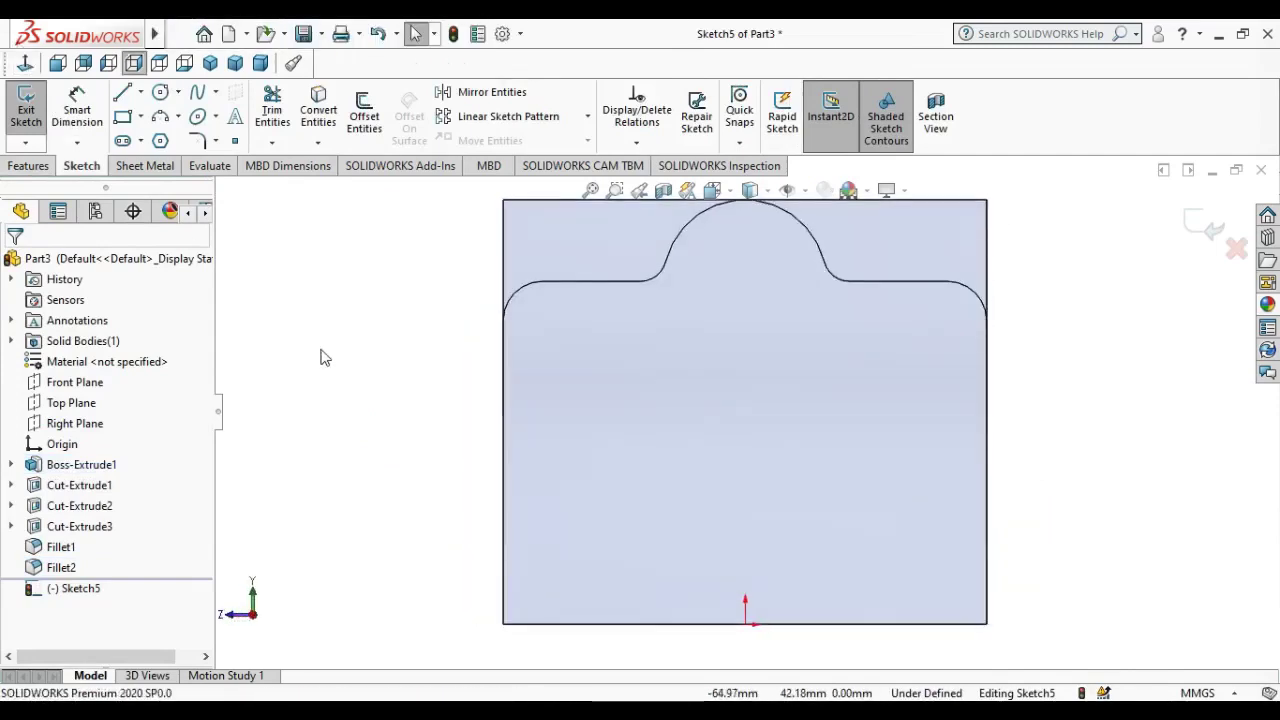
- Draw the stepped slot outline with lines rising from the bottom edge and back down
{"action": "left_click", "coordinate": [122, 92]}
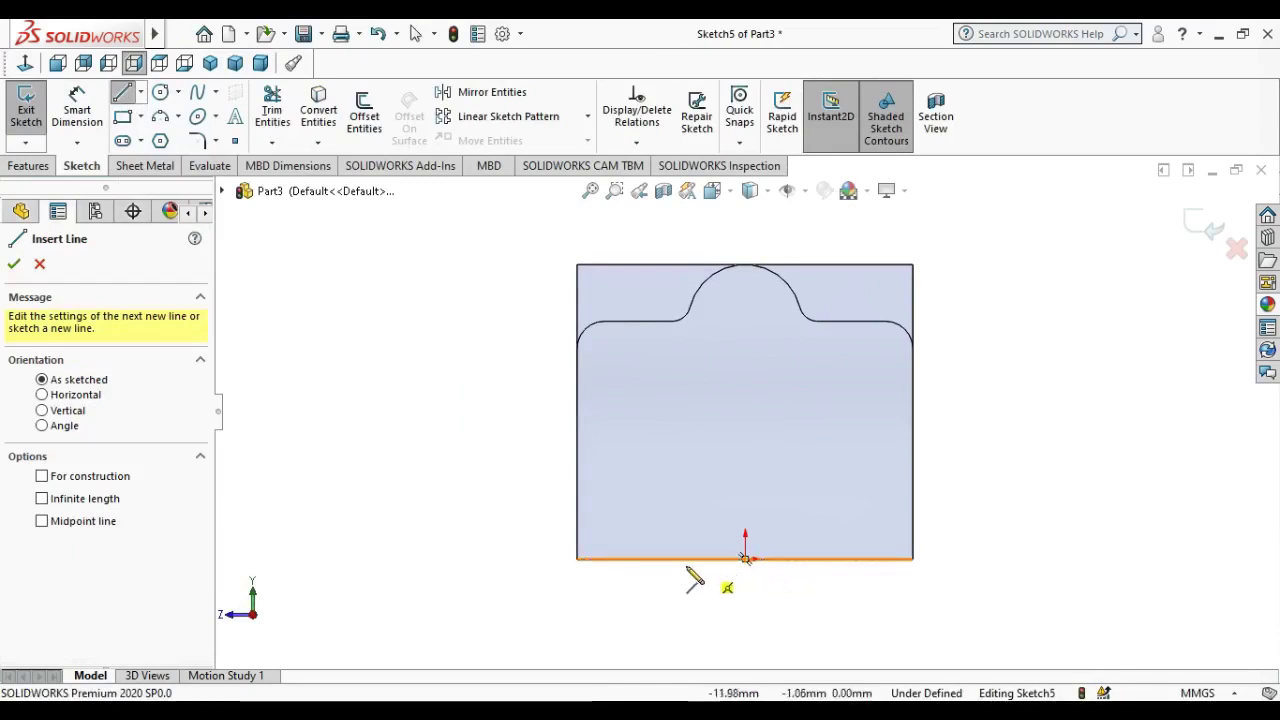
{"action": "left_click", "coordinate": [806, 558]}
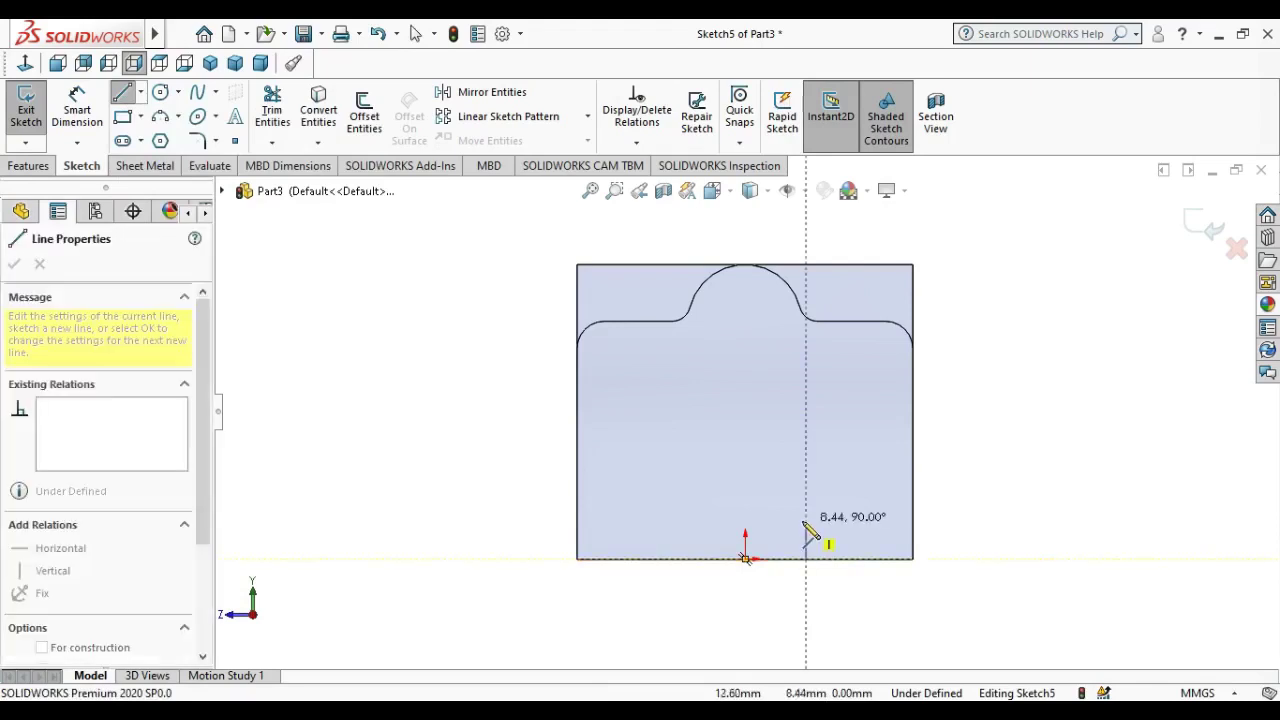
{"action": "left_click", "coordinate": [806, 521]}
{"action": "left_click", "coordinate": [780, 521]}
{"action": "left_click", "coordinate": [780, 407]}
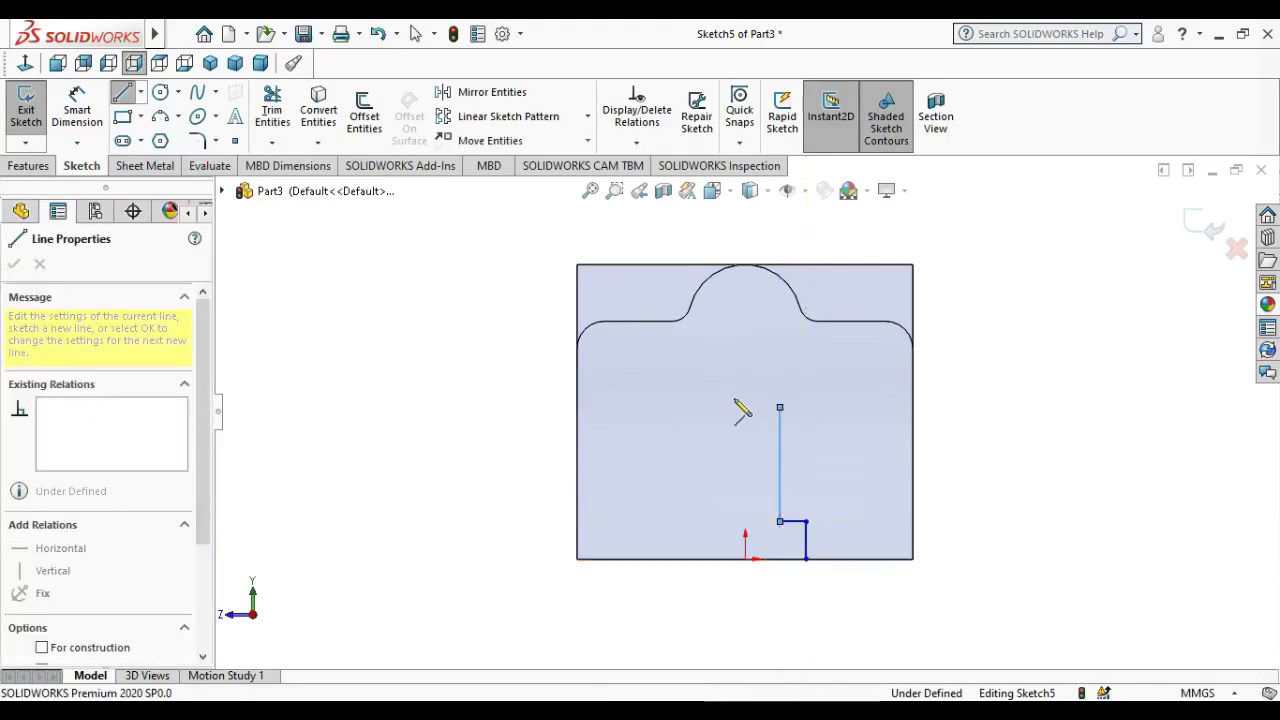
{"action": "left_click", "coordinate": [705, 407]}
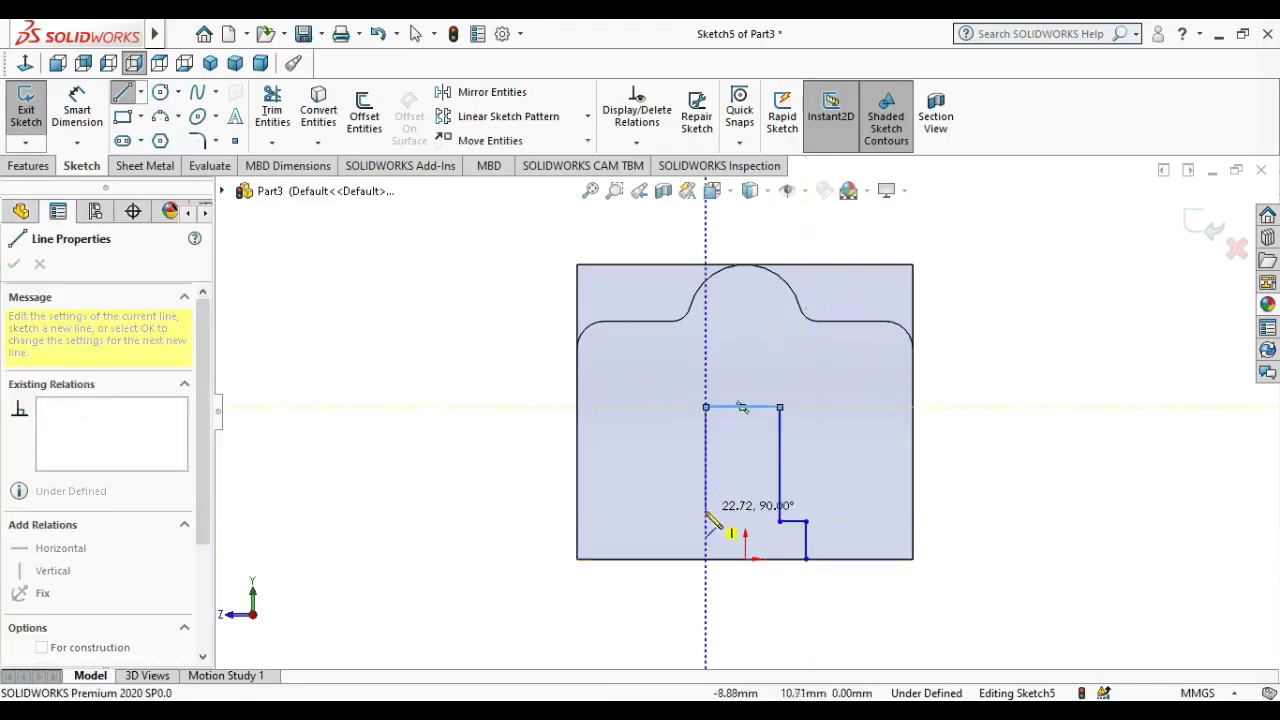
{"action": "left_click", "coordinate": [705, 521]}
{"action": "left_click", "coordinate": [650, 521]}
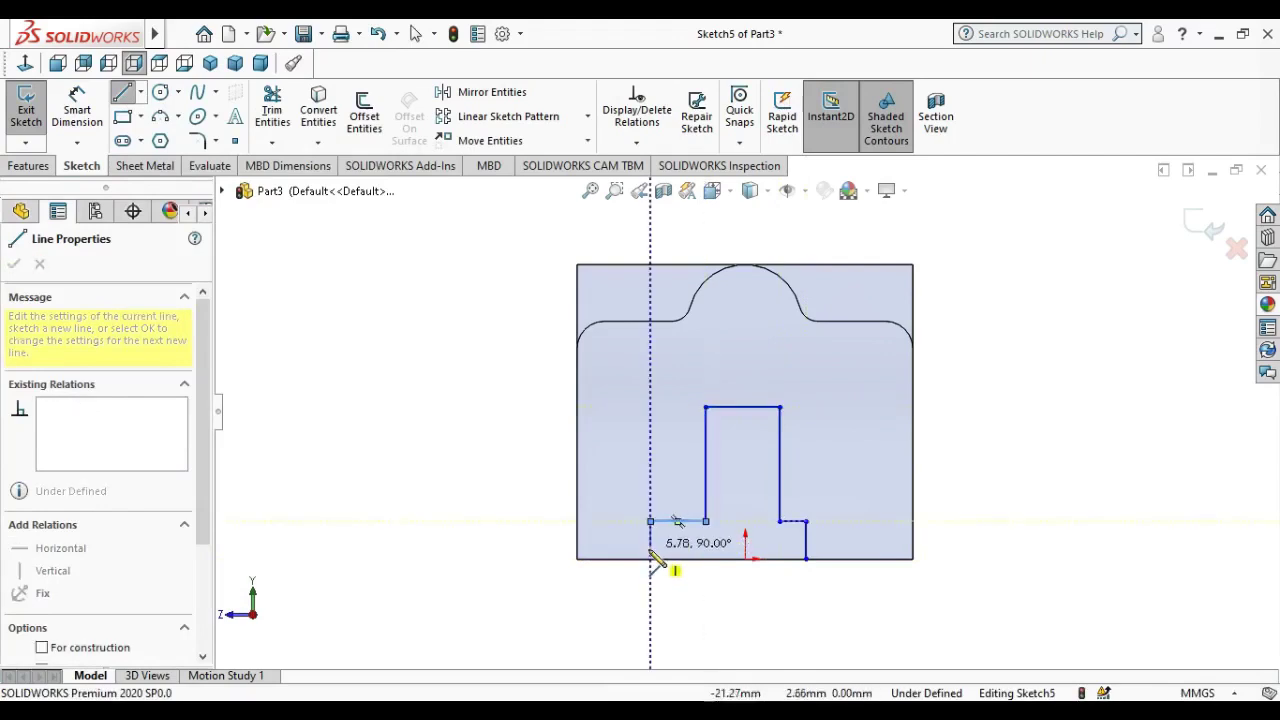
{"action": "left_click", "coordinate": [650, 559]}
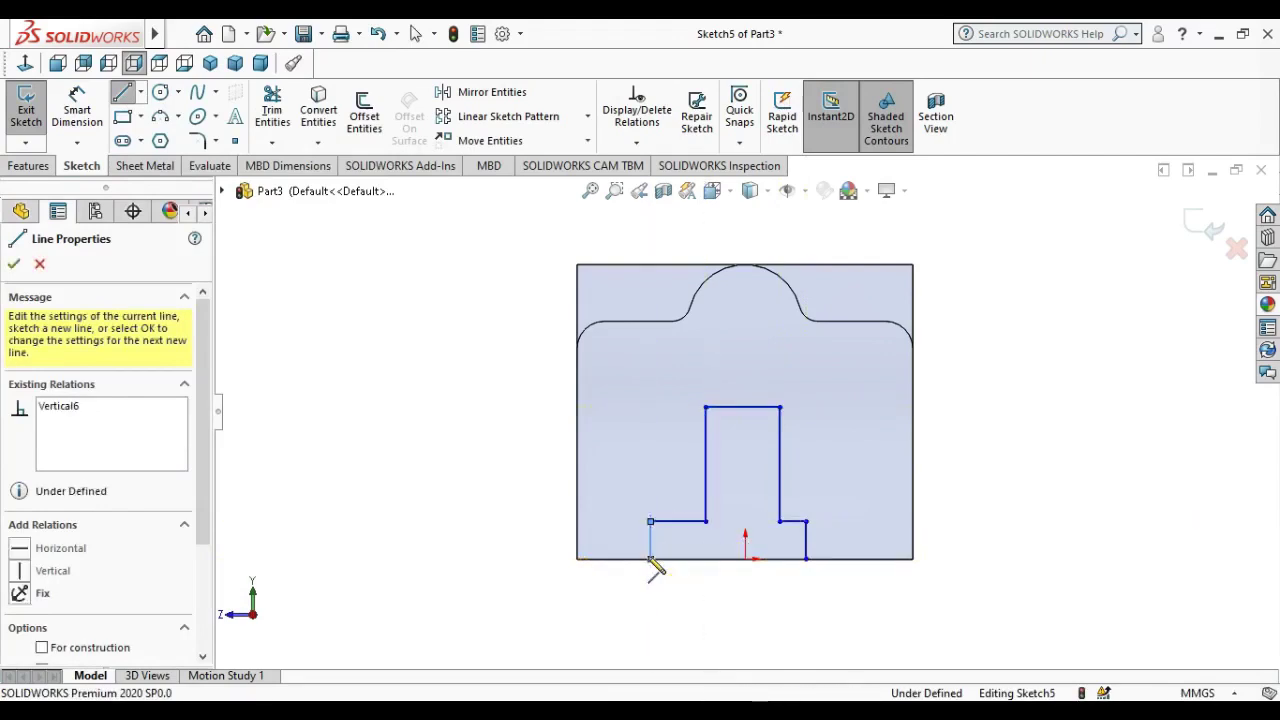
{"action": "key", "text": "Escape"}
{"action": "left_click", "coordinate": [77, 108]}
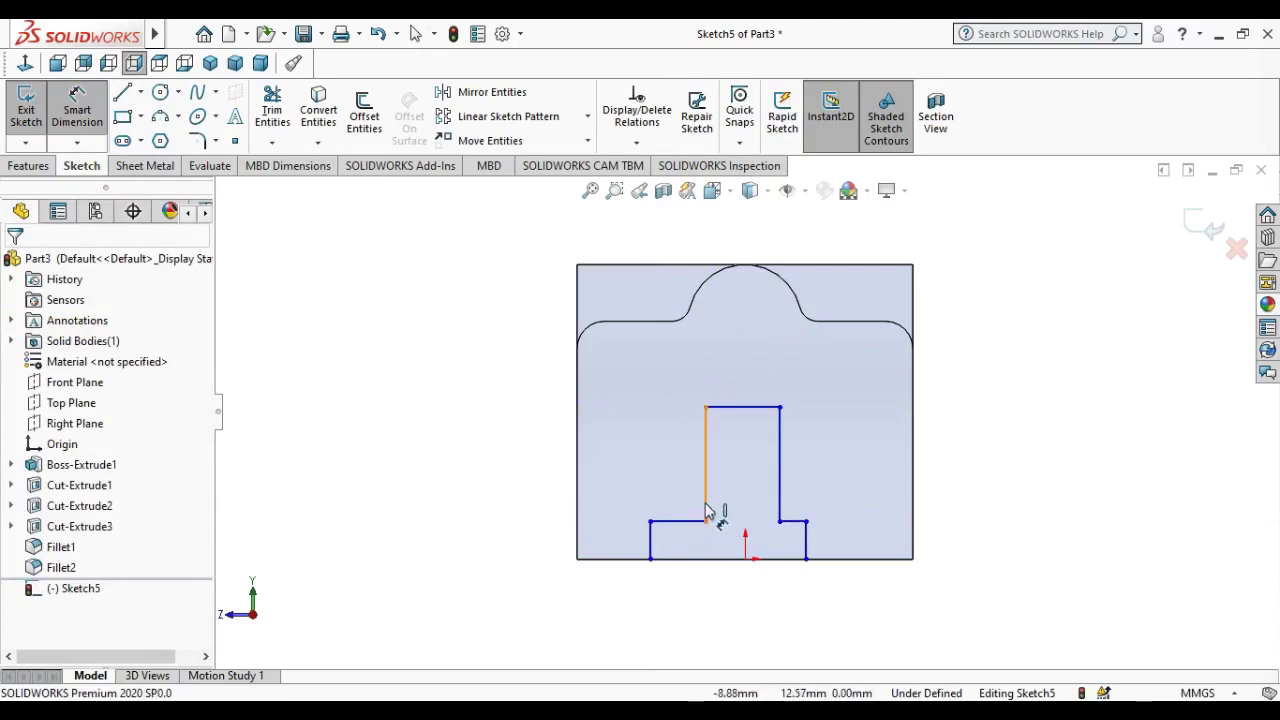
- Dimension the slot width between its two vertical lines at 25 mm
{"action": "left_click", "coordinate": [782, 510]}
{"action": "left_click", "coordinate": [705, 480]}
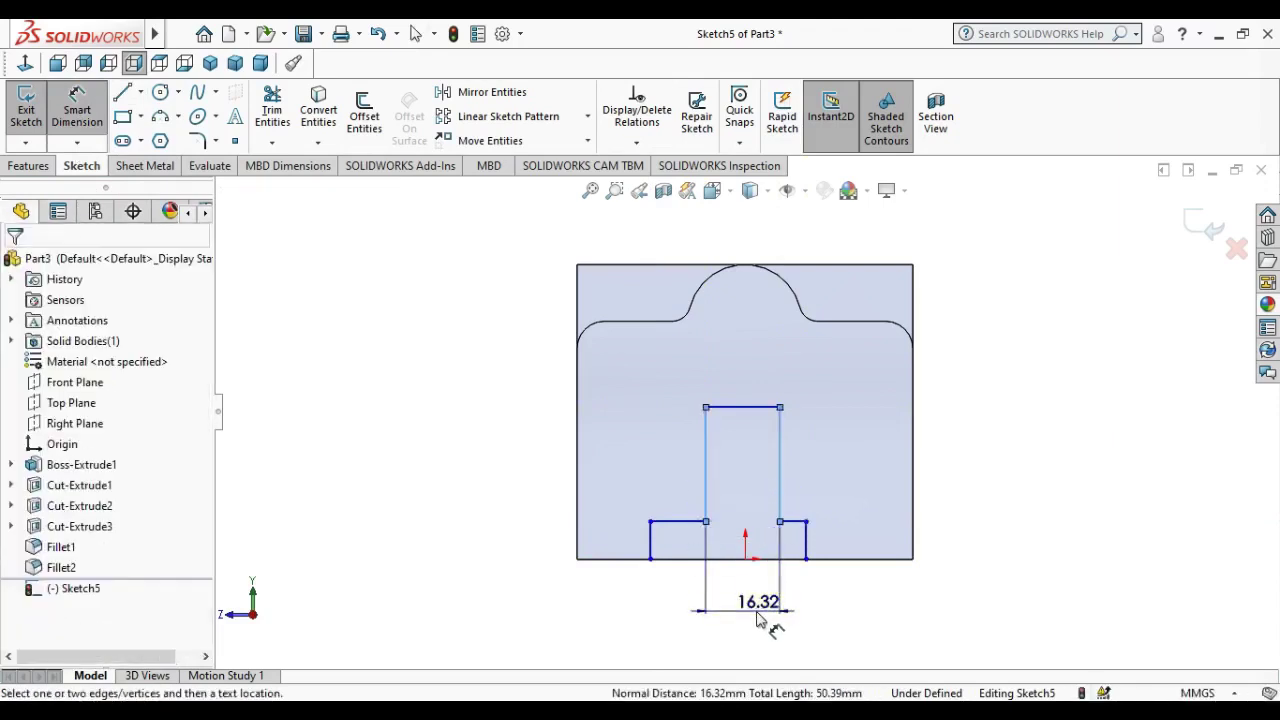
{"action": "left_click", "coordinate": [757, 620]}
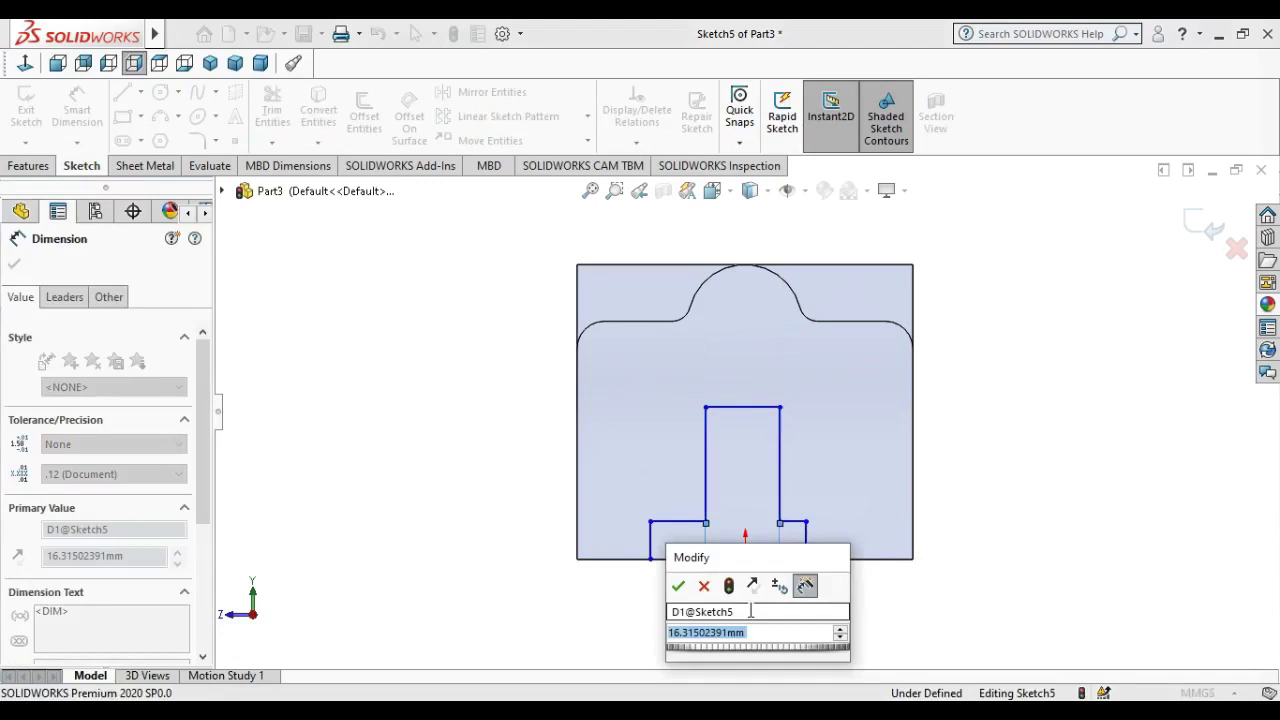
{"action": "type", "text": "25"}
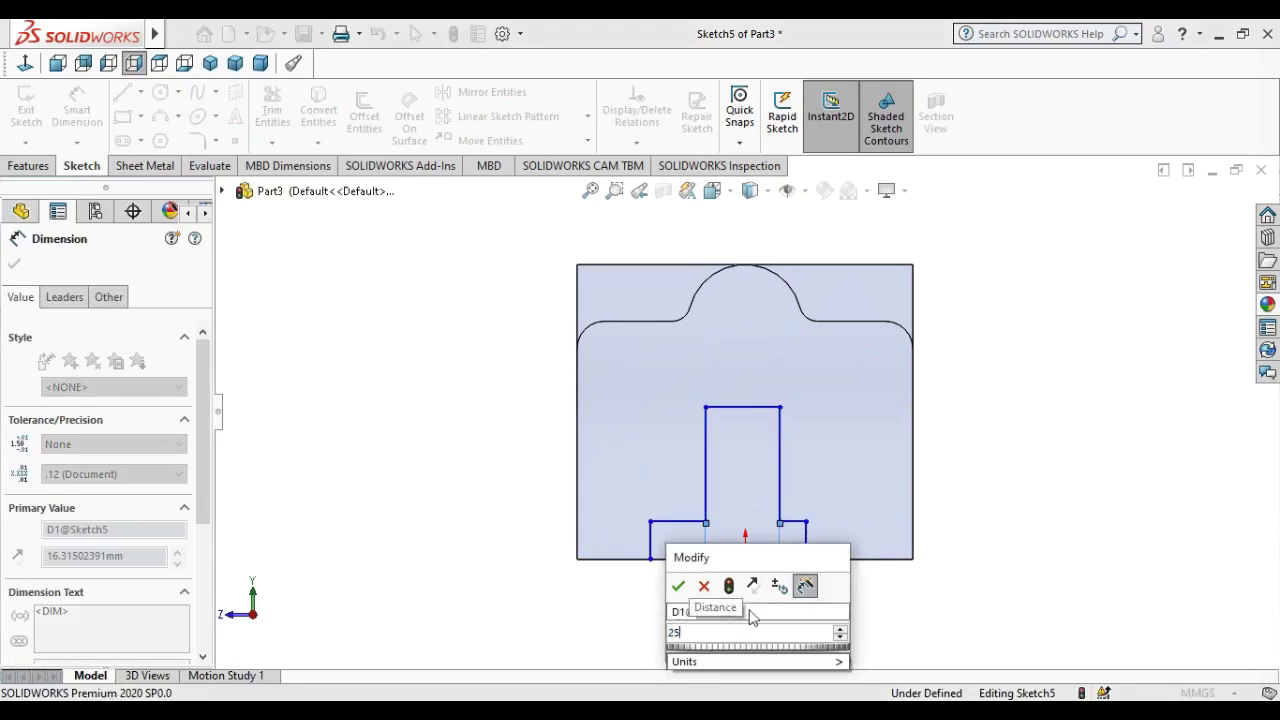
{"action": "left_click", "coordinate": [676, 586]}
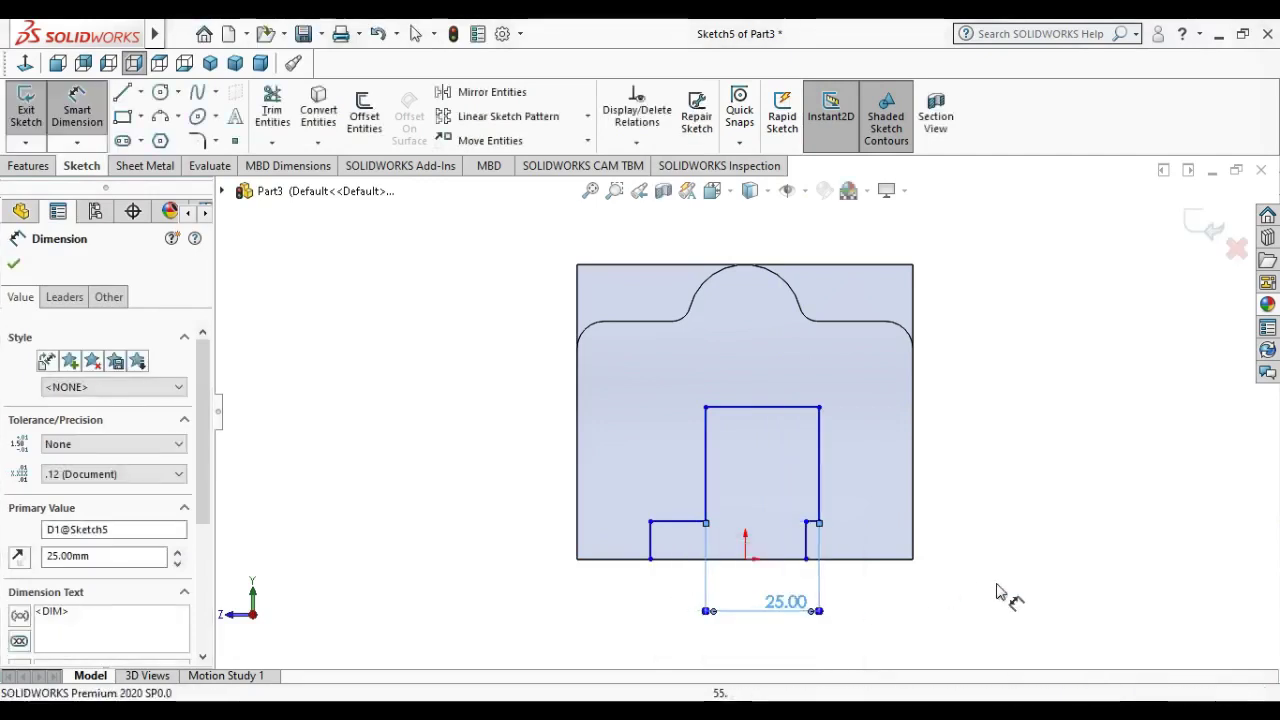
{"action": "left_click", "coordinate": [952, 604]}
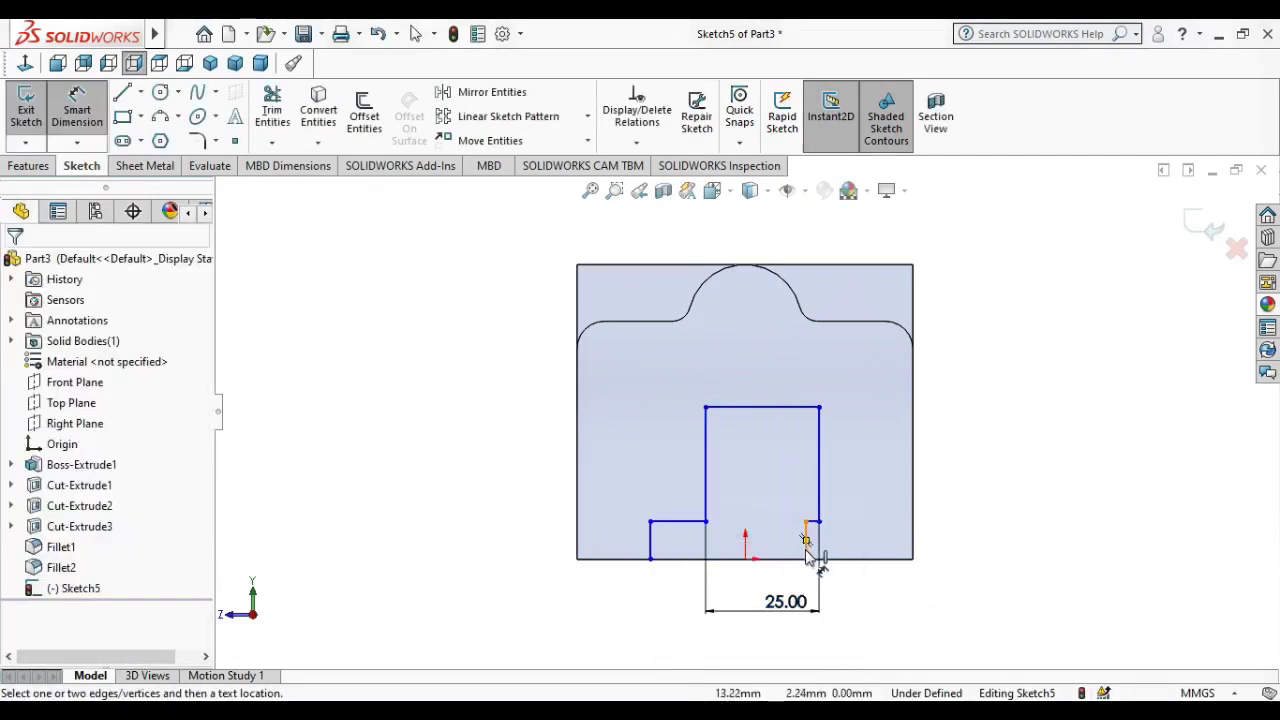
- Dimension the slot's left edge 12.5 mm from the origin
{"action": "left_click", "coordinate": [807, 522]}
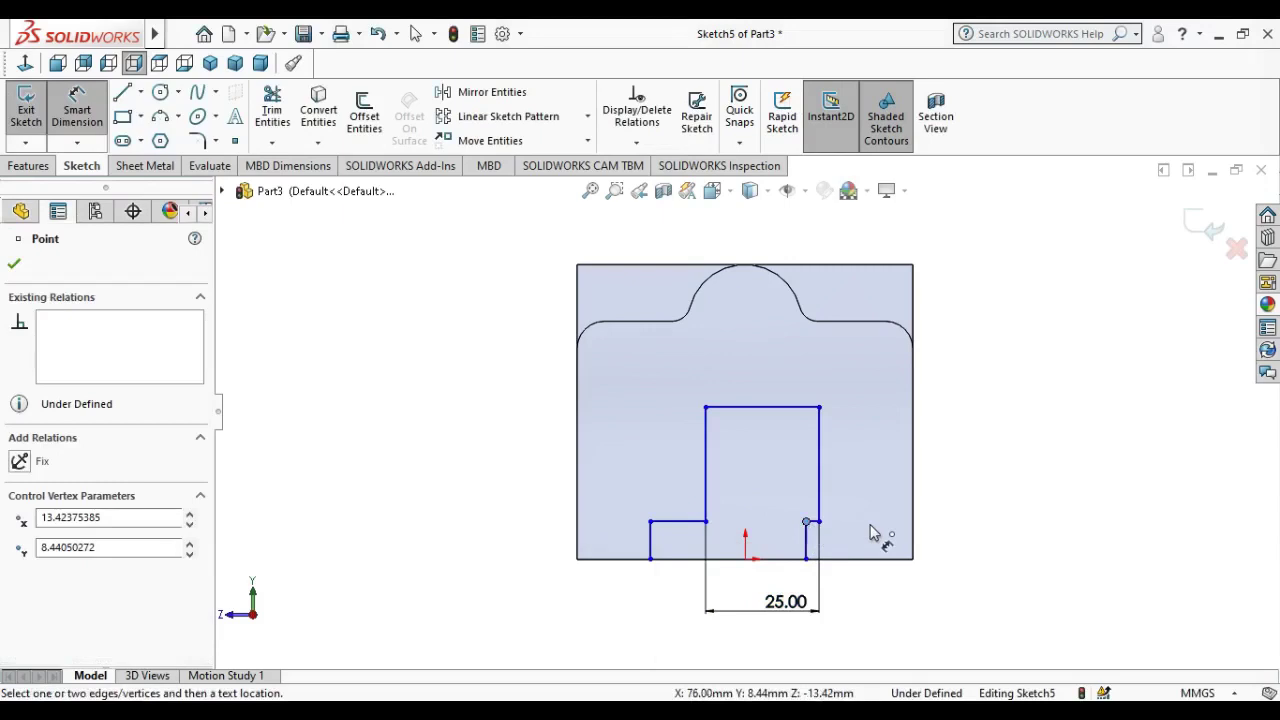
{"action": "left_click", "coordinate": [746, 559]}
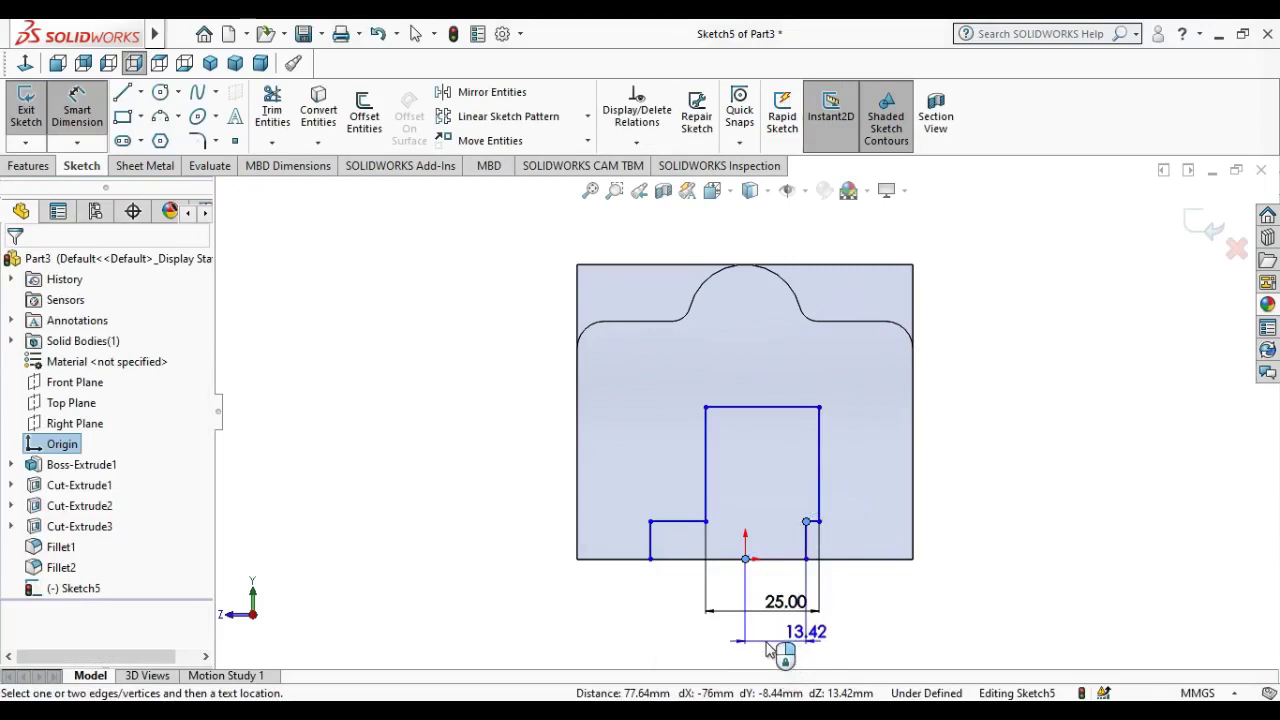
{"action": "key", "text": "Escape"}
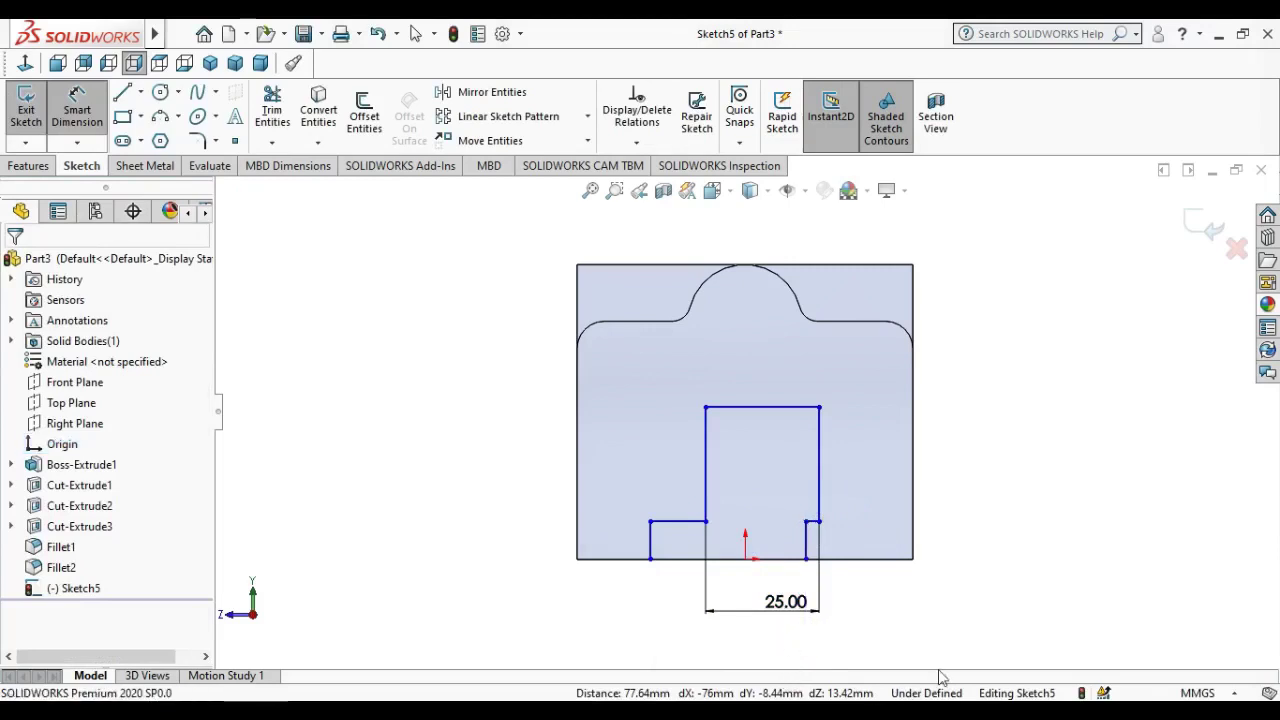
{"action": "left_click", "coordinate": [746, 560]}
{"action": "left_click", "coordinate": [706, 510]}
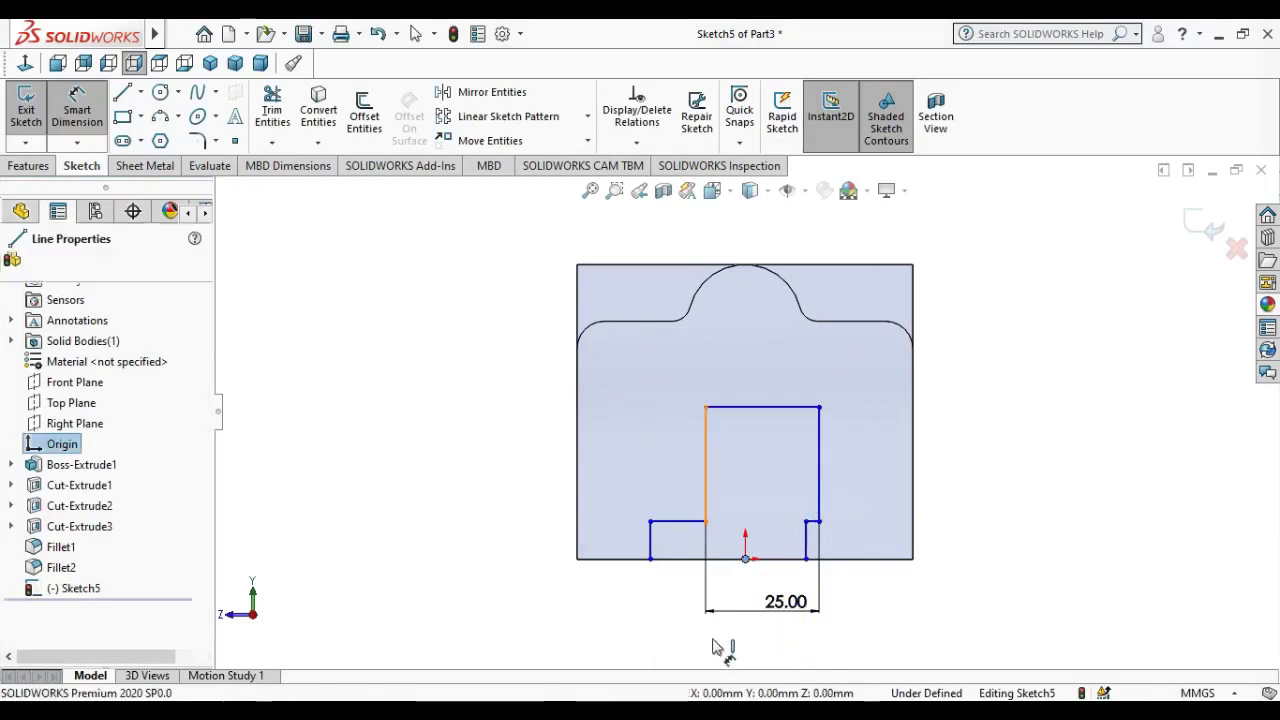
{"action": "left_click", "coordinate": [717, 632]}
{"action": "type", "text": "12.5"}
{"action": "key", "text": "Return"}
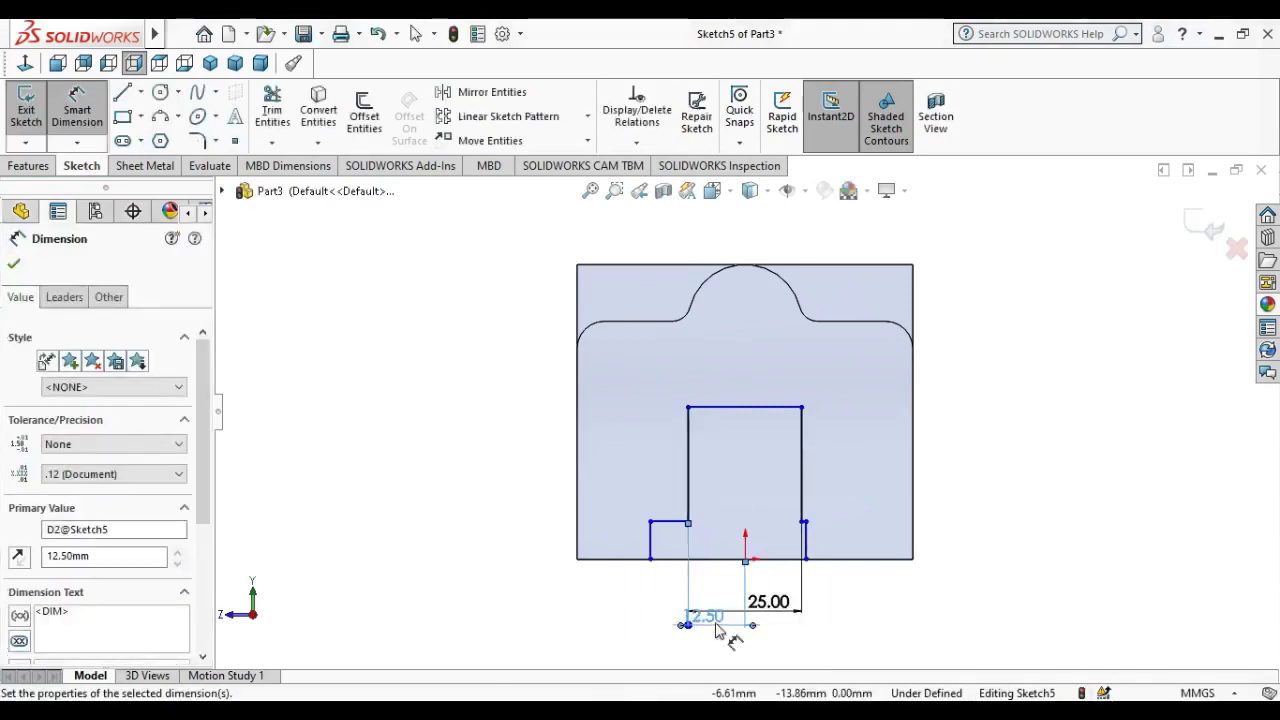
{"action": "key", "text": "Escape"}
- Drag the right step's corner outward to widen the small step
{"action": "left_click", "coordinate": [858, 524]}
{"action": "left_click", "coordinate": [858, 558]}
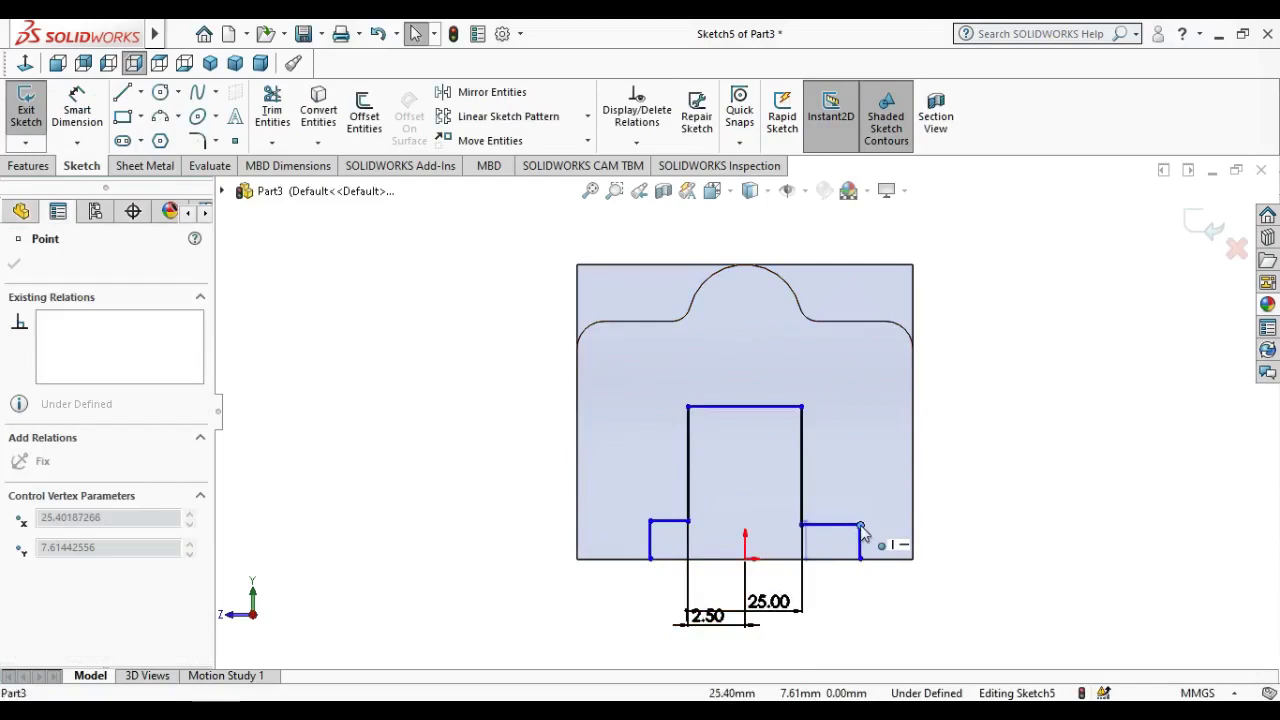
{"action": "key", "text": "d"}
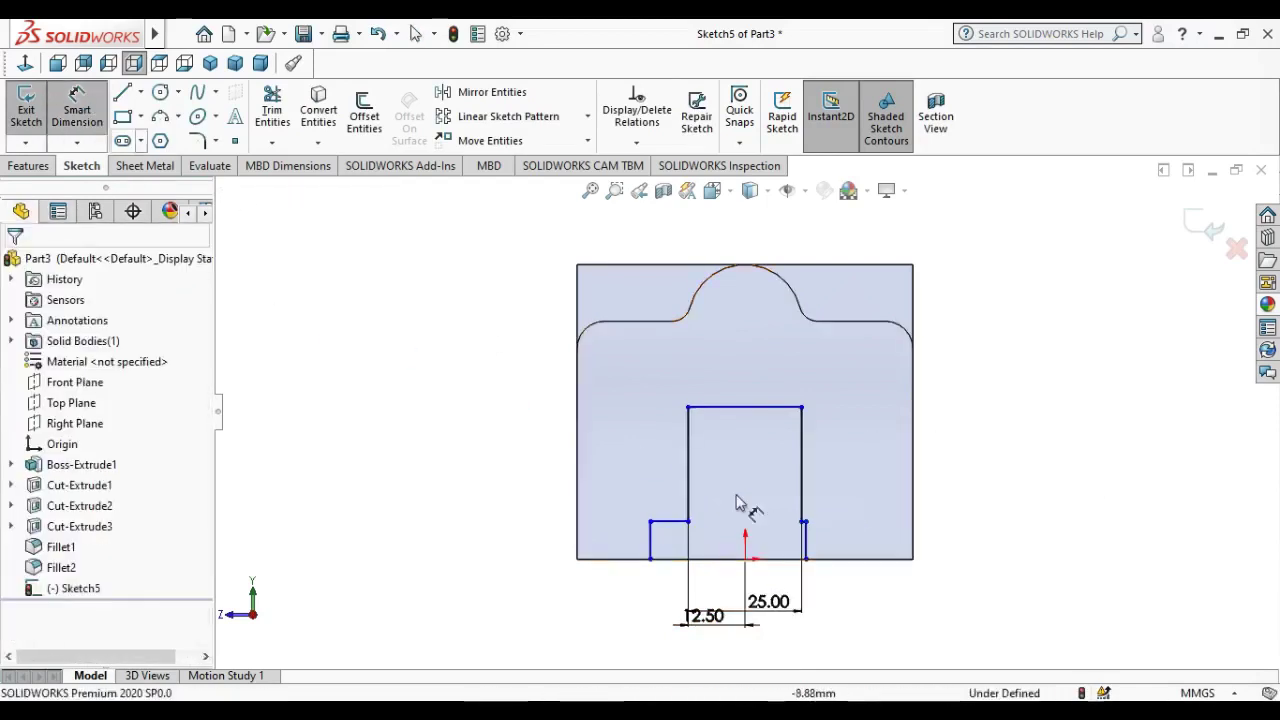
{"action": "left_click", "coordinate": [806, 521]}
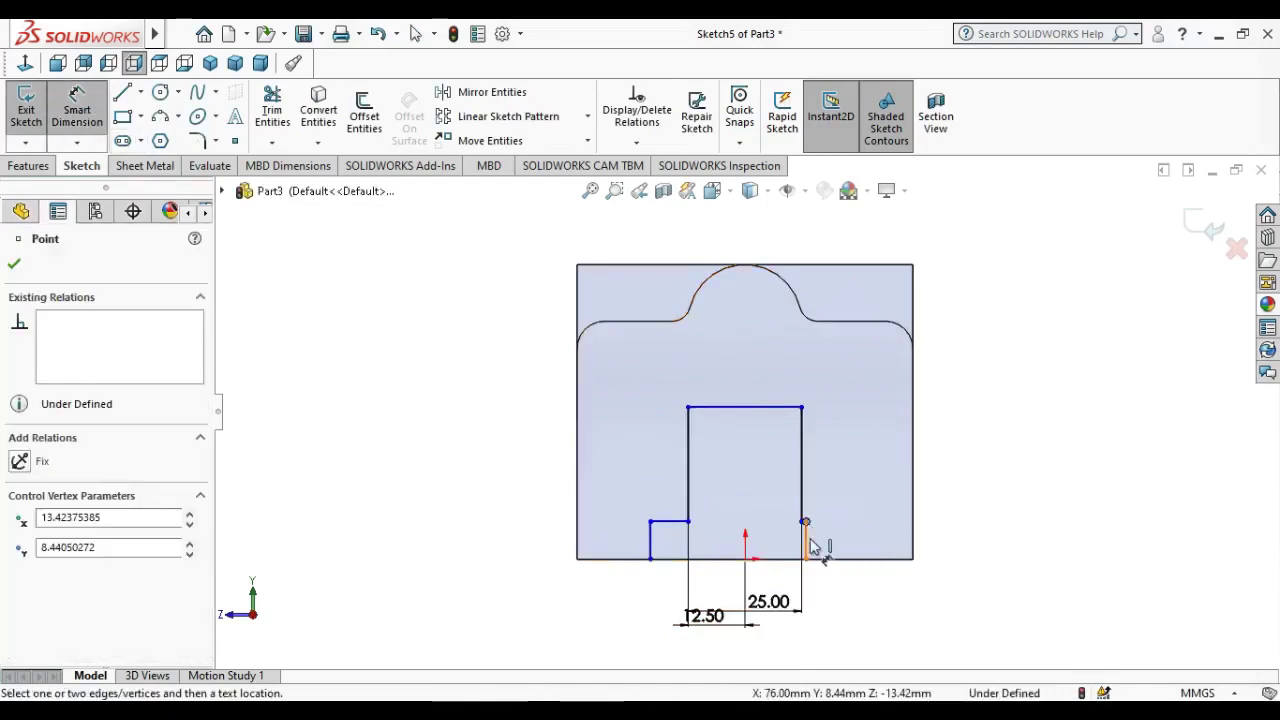
{"action": "key", "text": "Escape"}
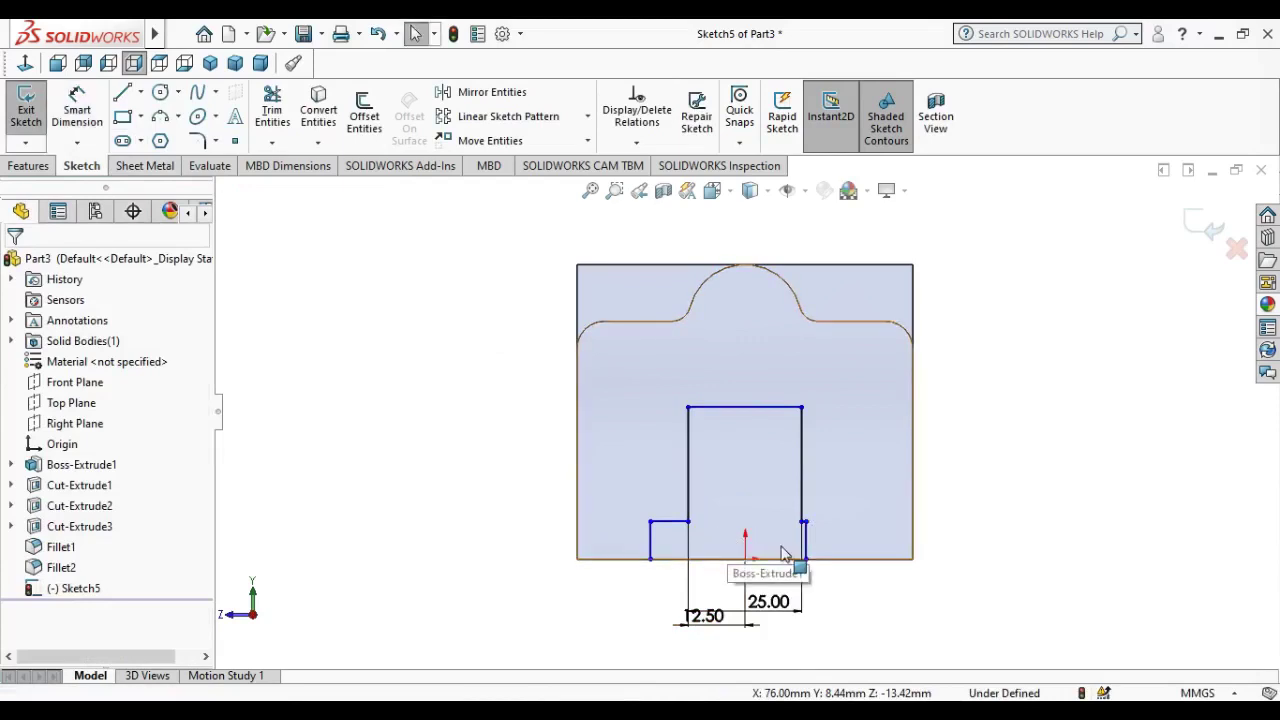
{"action": "left_click_drag", "start_coordinate": [806, 521], "coordinate": [848, 527]}
{"action": "left_click", "coordinate": [838, 577]}
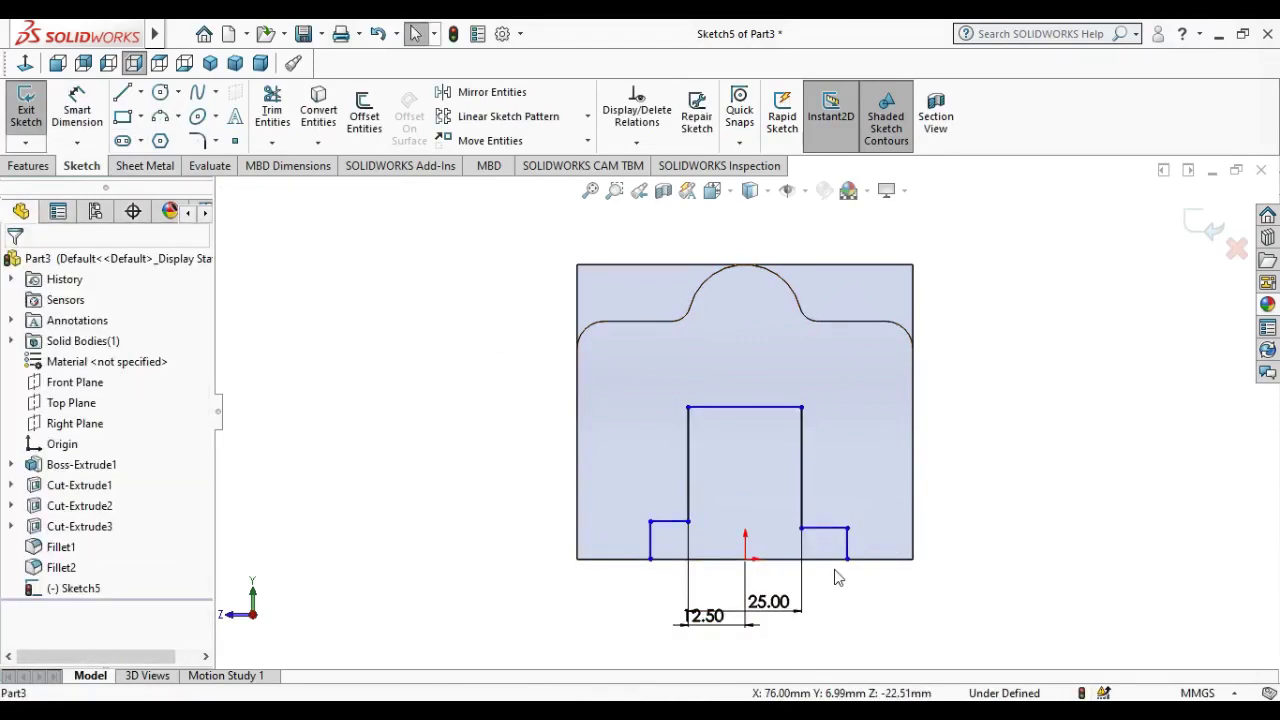
{"action": "left_click", "coordinate": [830, 562]}
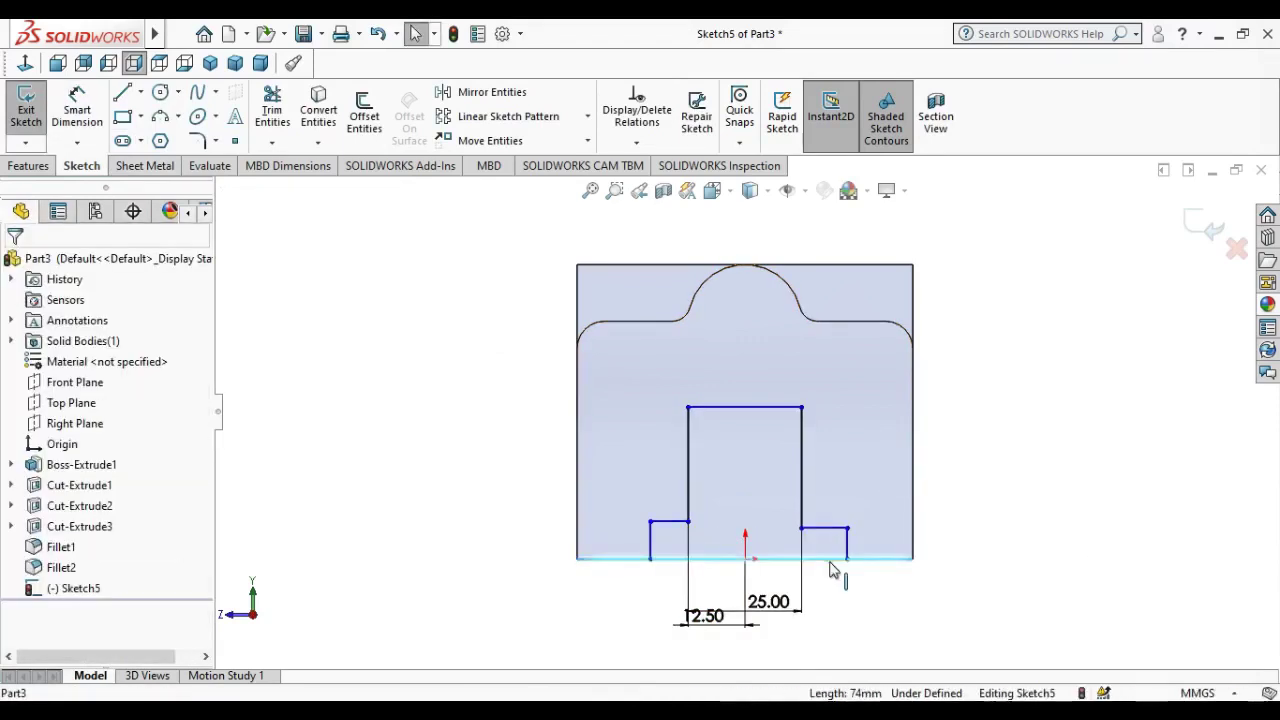
- Attempt trimming the right step's short line, then exit without changes
{"action": "left_click", "coordinate": [276, 110]}
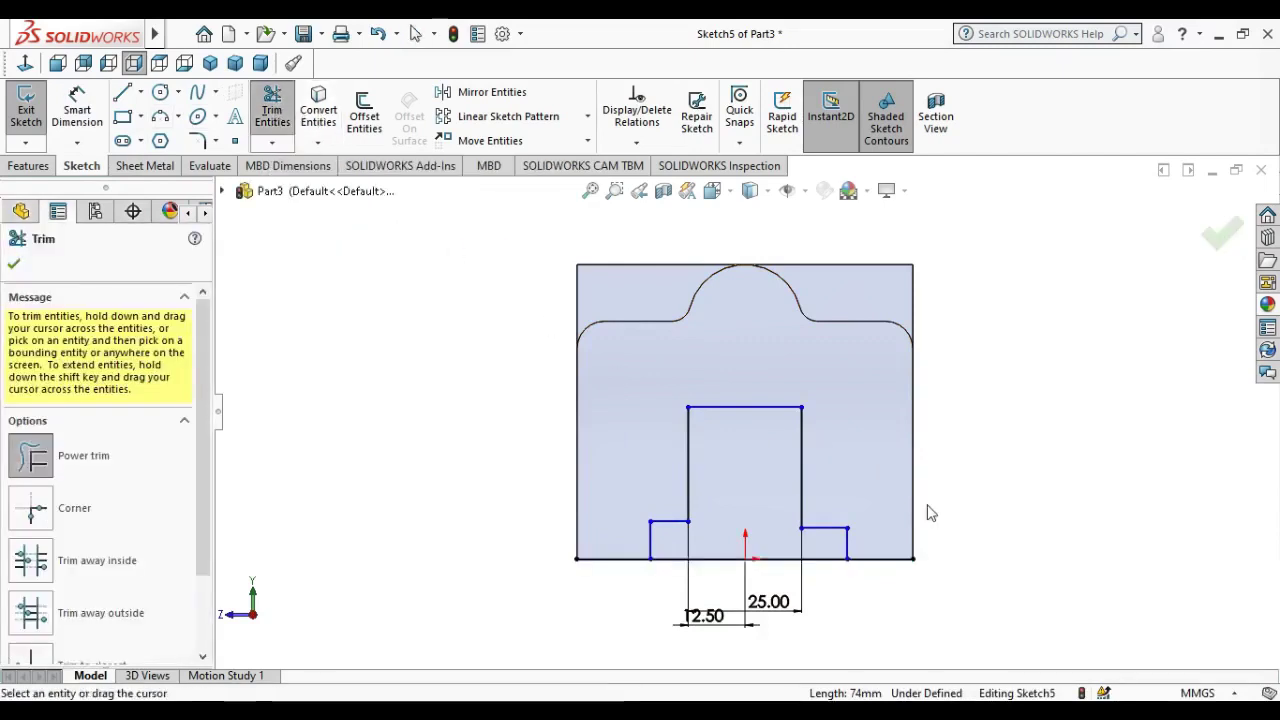
{"action": "key", "text": "Escape"}
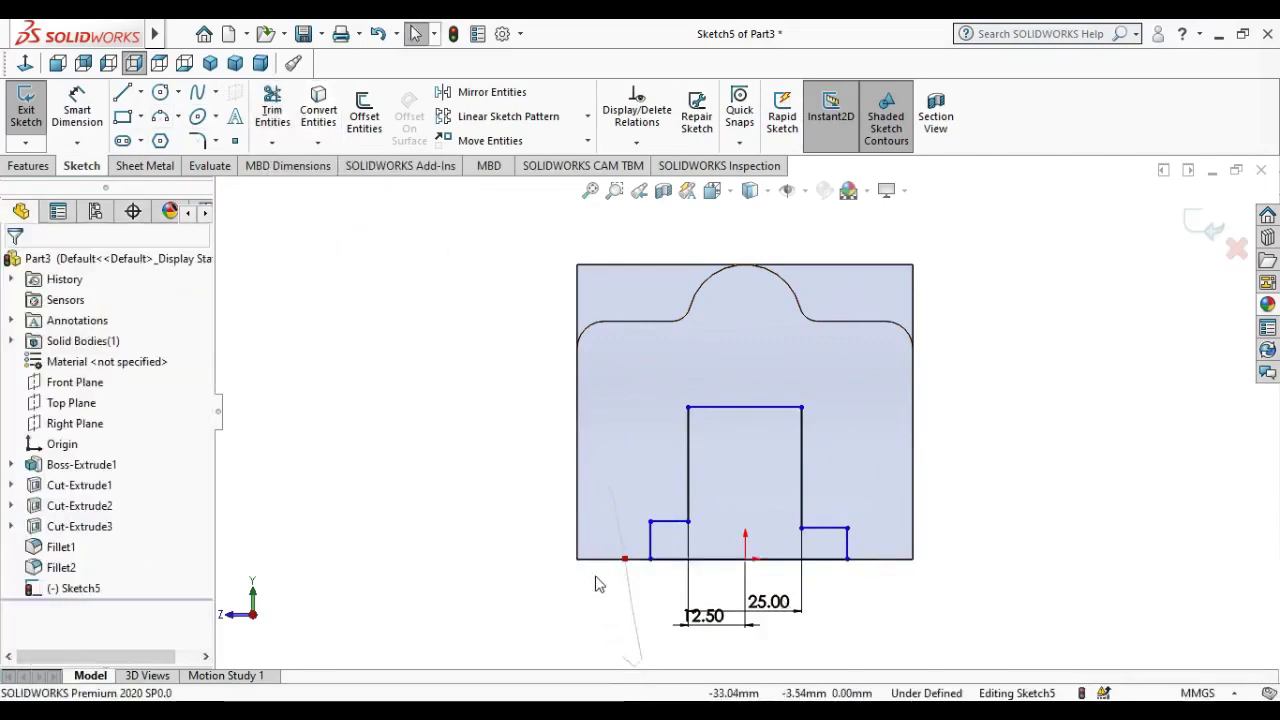
{"action": "left_click", "coordinate": [285, 98]}
{"action": "left_click", "coordinate": [825, 530]}
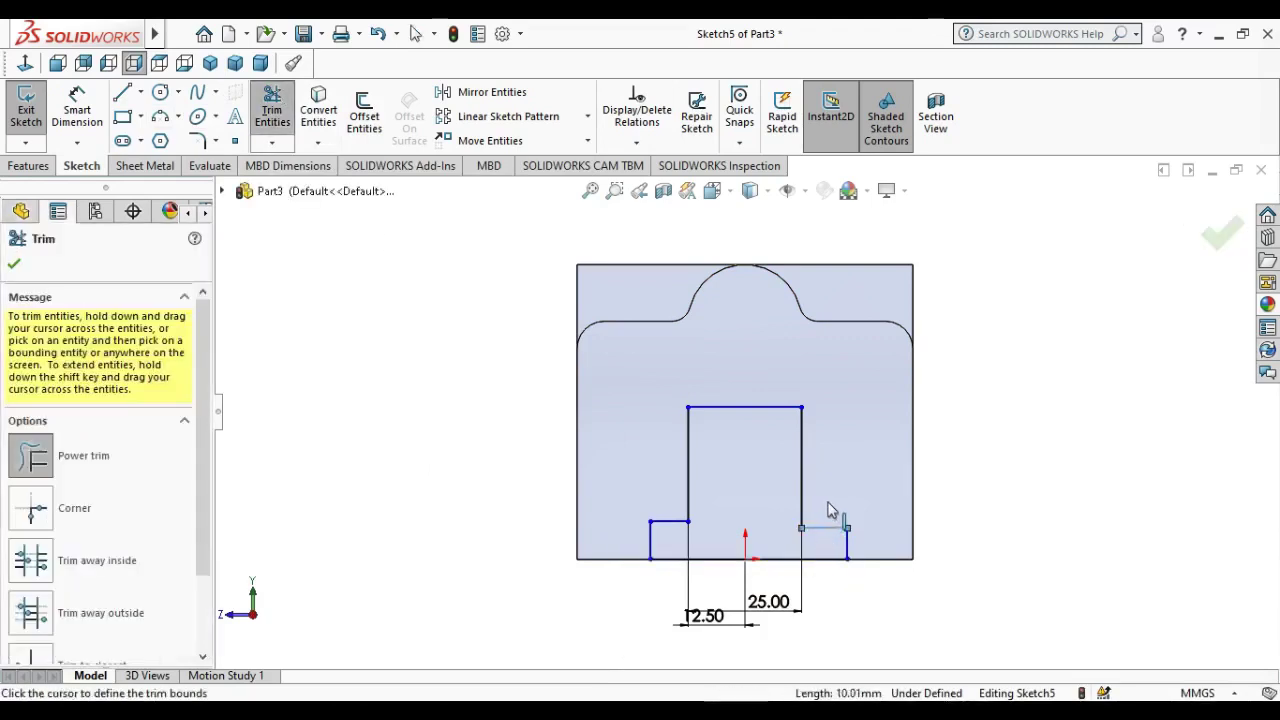
{"action": "key", "text": "Escape"}
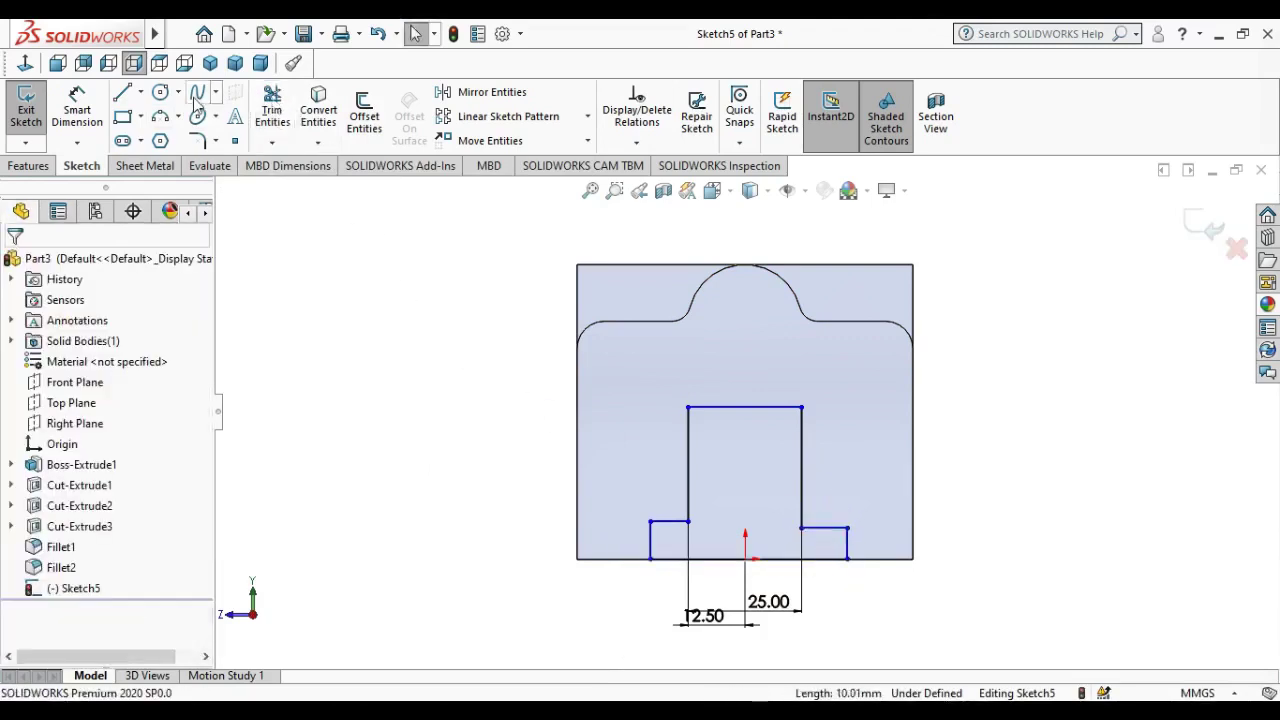
- Dimension the right step 5.00 mm wide and set its height
{"action": "left_click", "coordinate": [77, 108]}
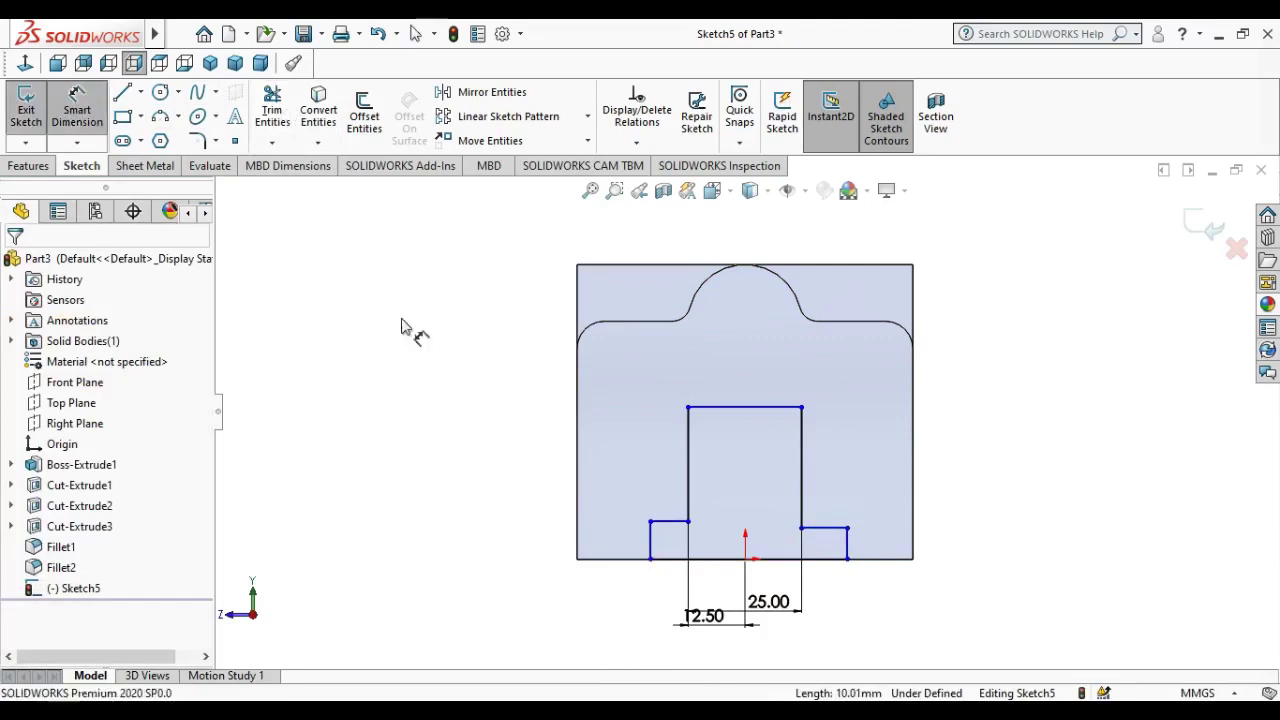
{"action": "left_click", "coordinate": [843, 497]}
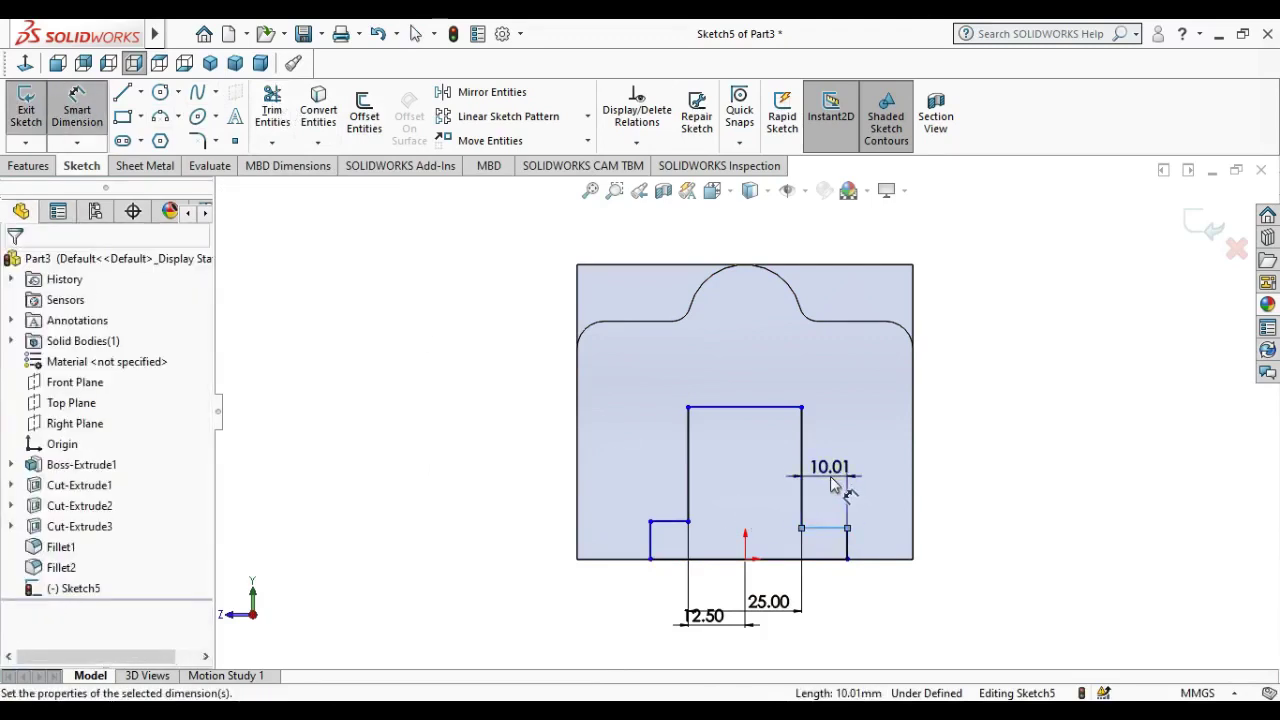
{"action": "left_click", "coordinate": [830, 484]}
{"action": "type", "text": "5"}
{"action": "key", "text": "Return"}
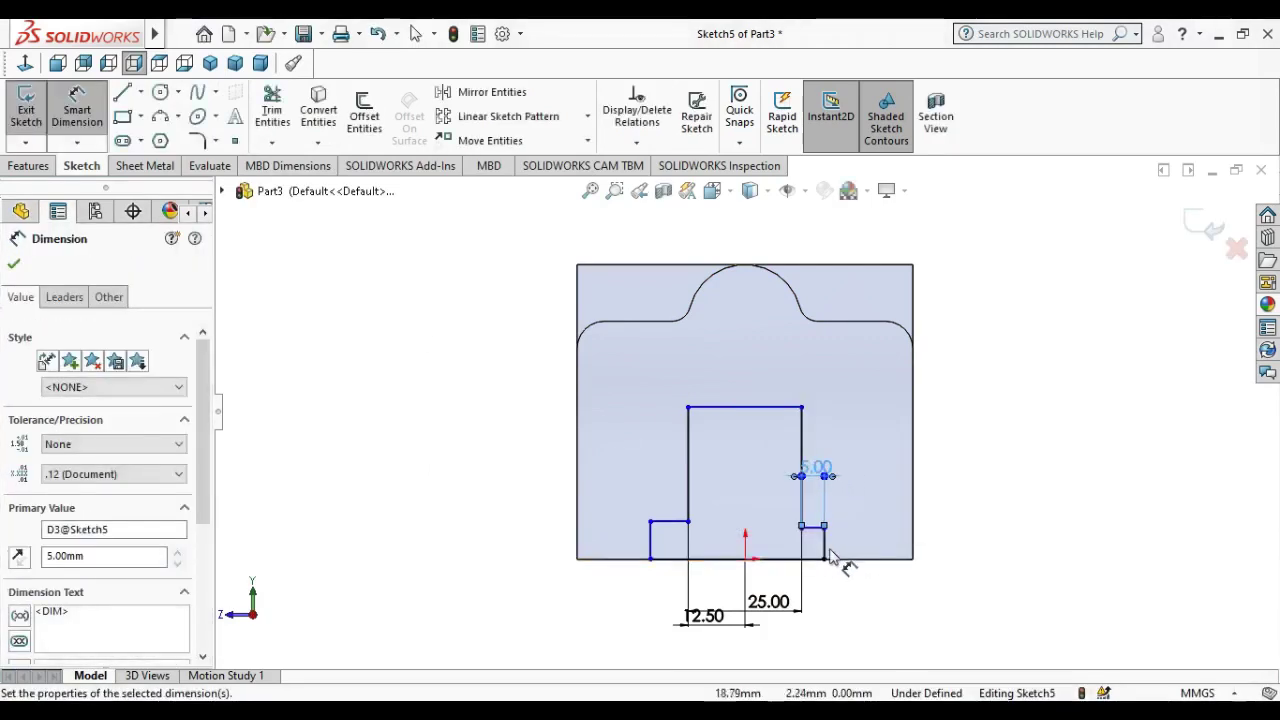
{"action": "left_click", "coordinate": [826, 548]}
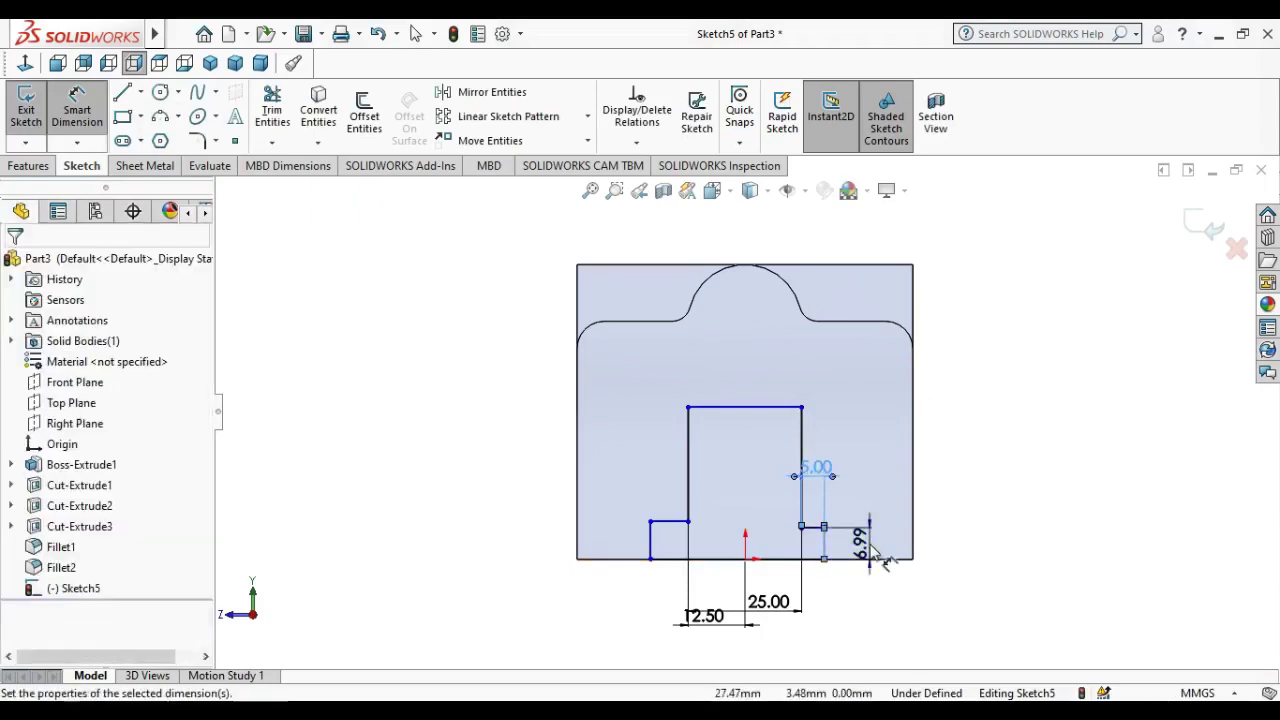
{"action": "left_click", "coordinate": [873, 550]}
{"action": "key", "text": "Return"}
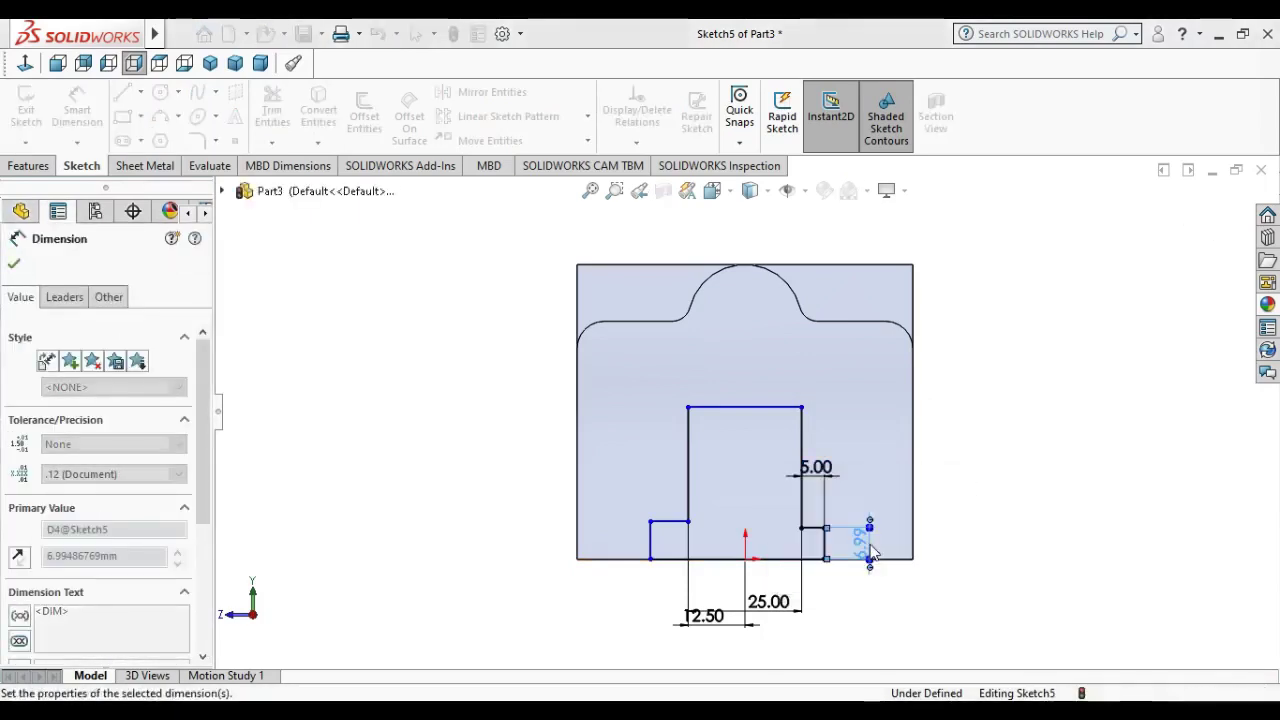
{"action": "key", "text": "Escape"}
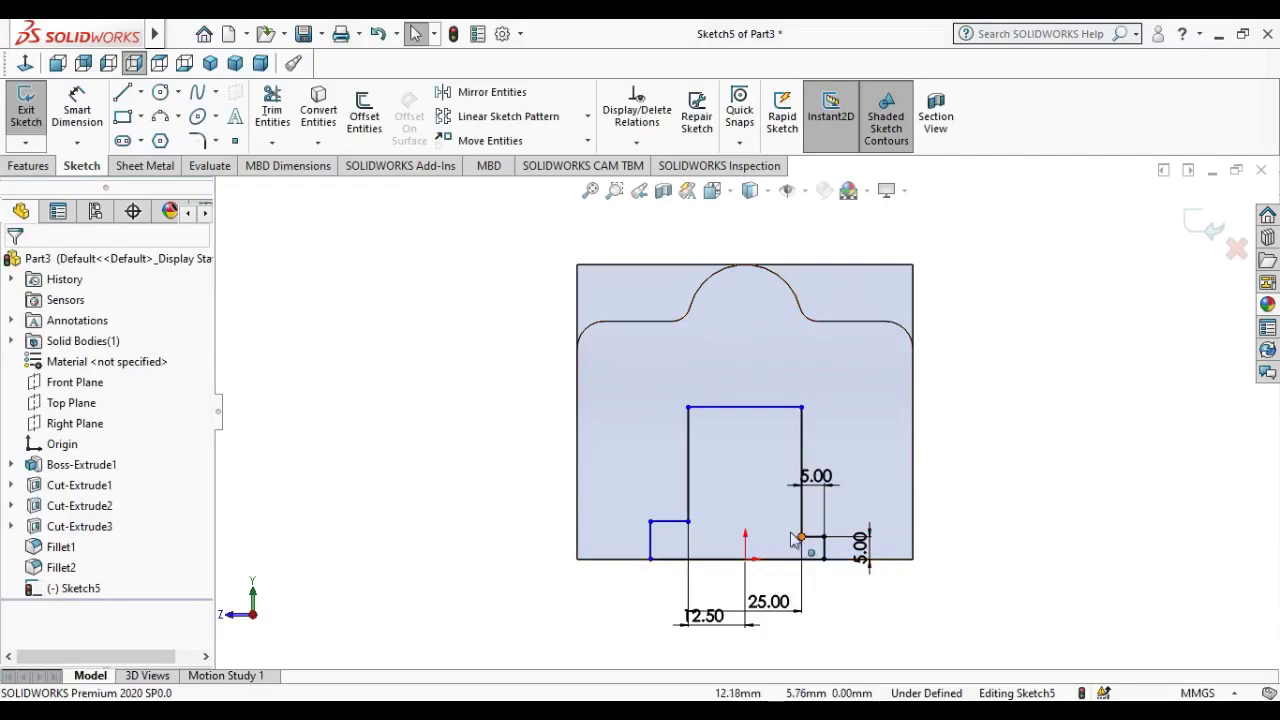
- Make the two step corners horizontal and the two step lines equal length
{"action": "left_click", "coordinate": [800, 537]}
{"action": "left_click", "coordinate": [688, 521], "text": "ctrl"}
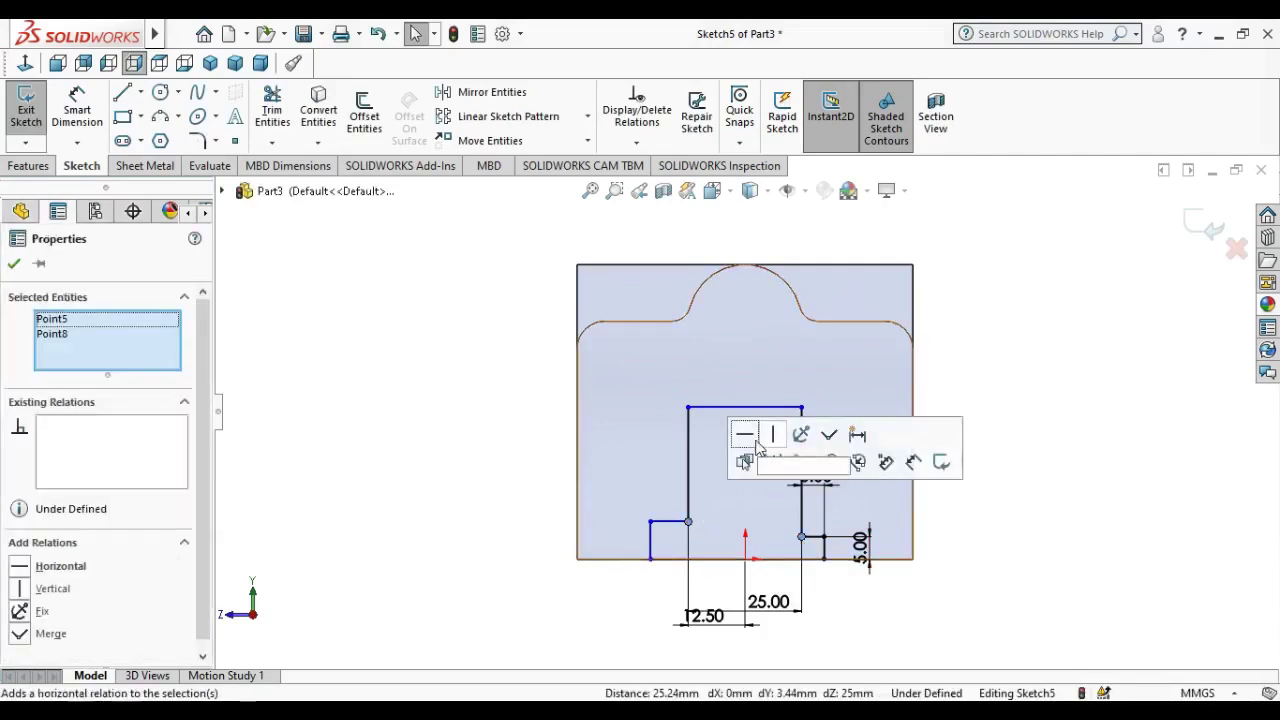
{"action": "left_click", "coordinate": [756, 444]}
{"action": "key", "text": "Escape"}
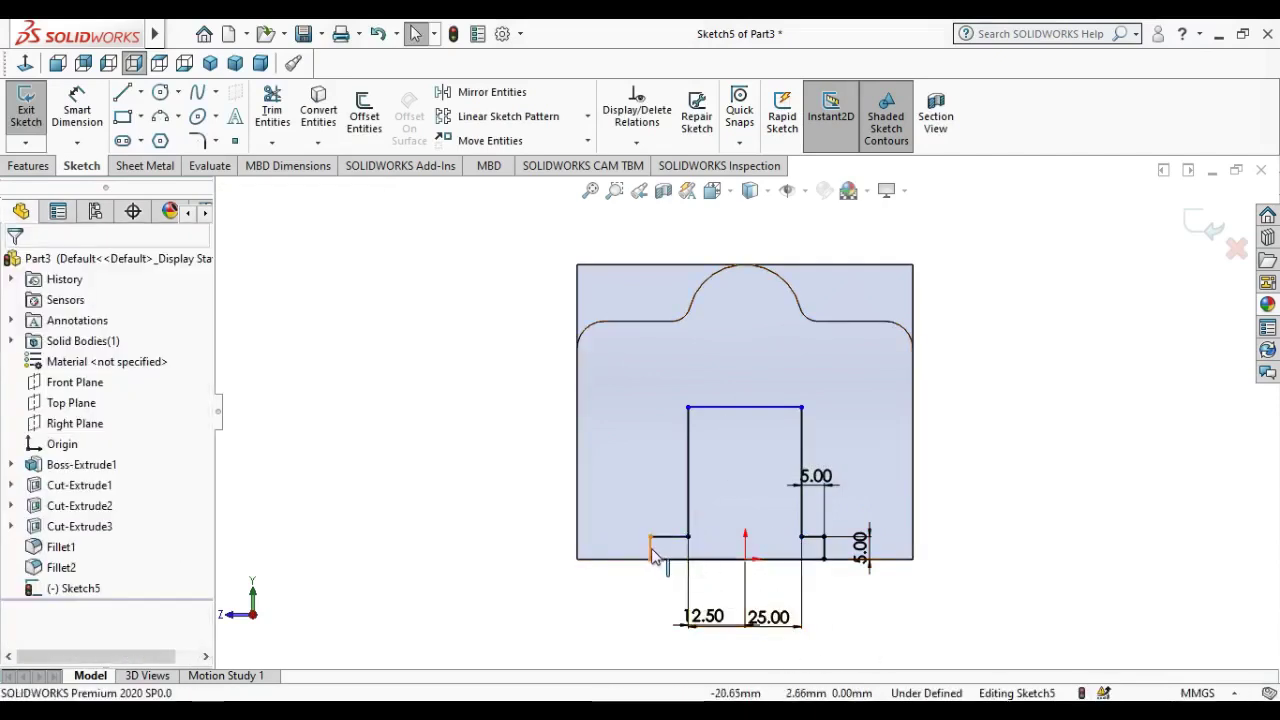
{"action": "left_click", "coordinate": [651, 550]}
{"action": "left_click", "coordinate": [825, 550], "text": "ctrl"}
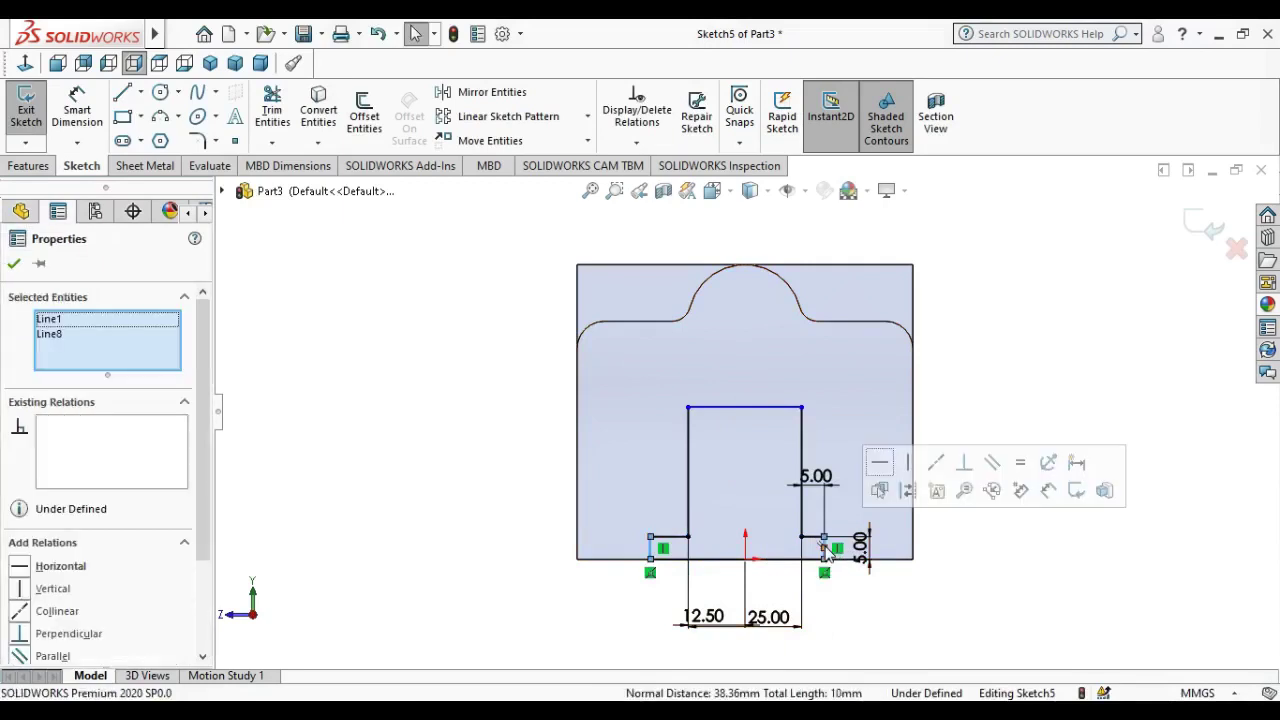
{"action": "left_click", "coordinate": [1020, 462]}
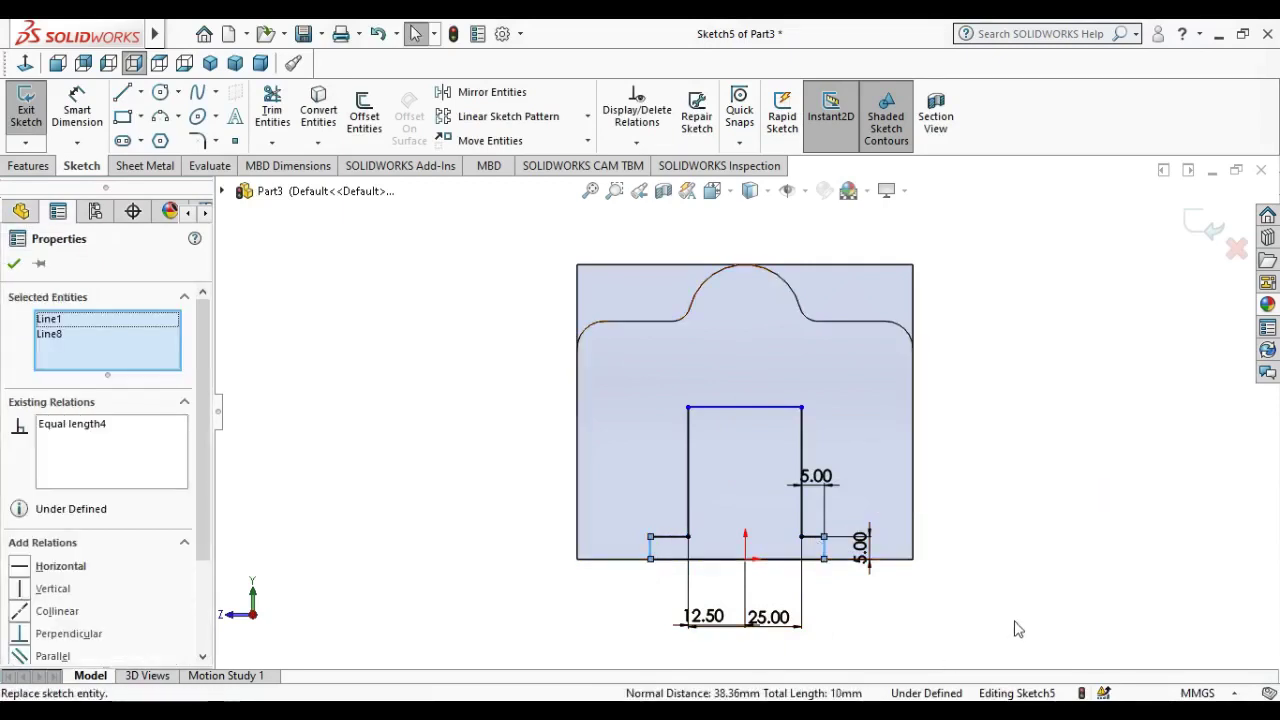
{"action": "key", "text": "Escape"}
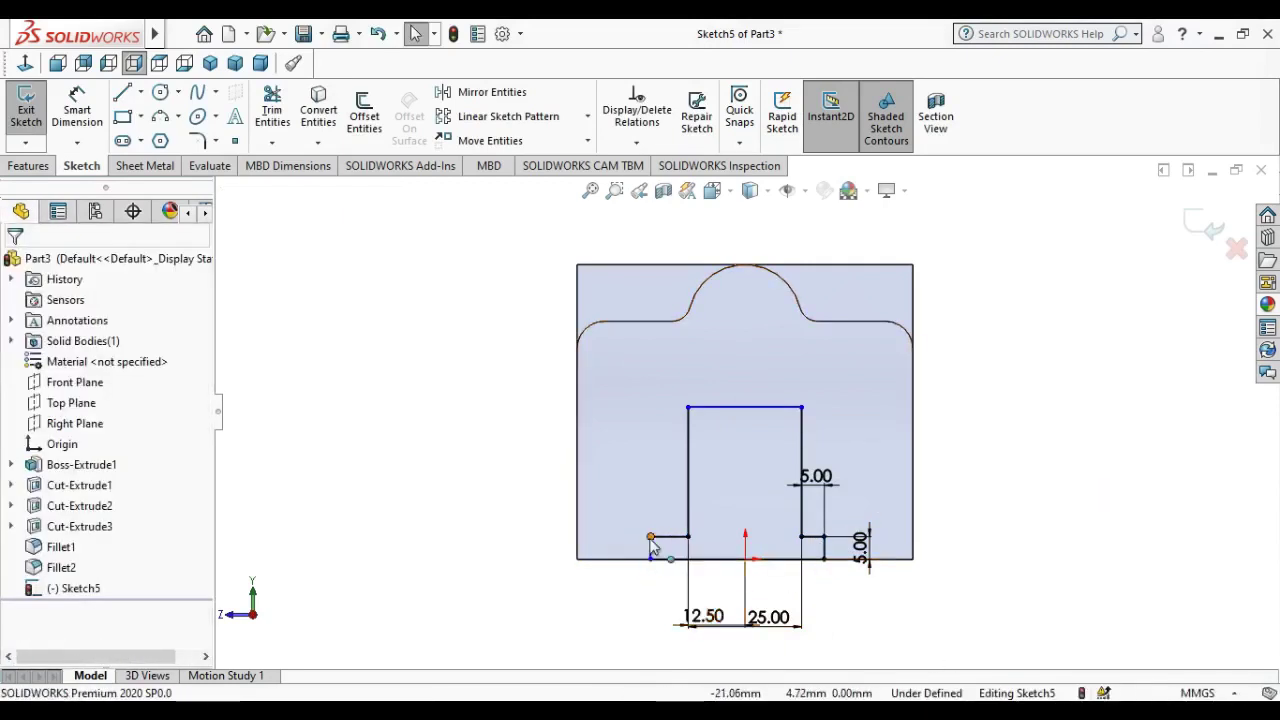
- Dimension the left step width and set the slot height to 30 mm
{"action": "left_click", "coordinate": [77, 110]}
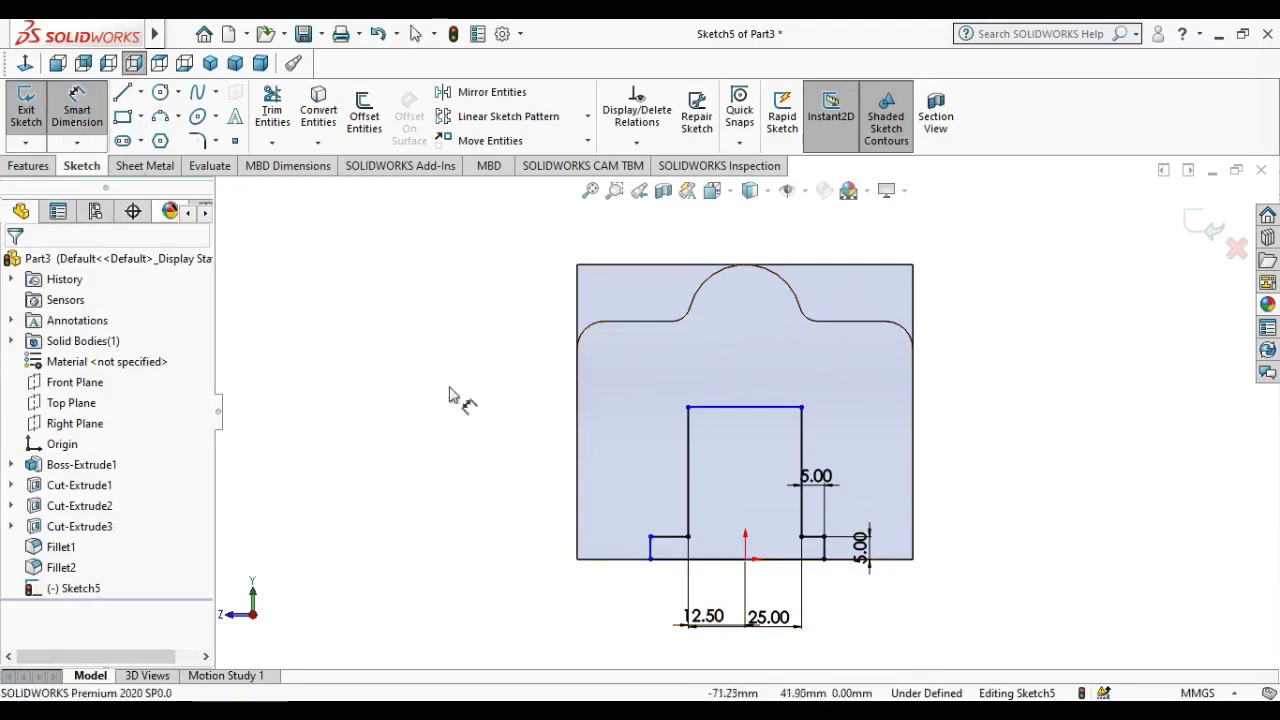
{"action": "left_click", "coordinate": [662, 517]}
{"action": "left_click", "coordinate": [668, 512]}
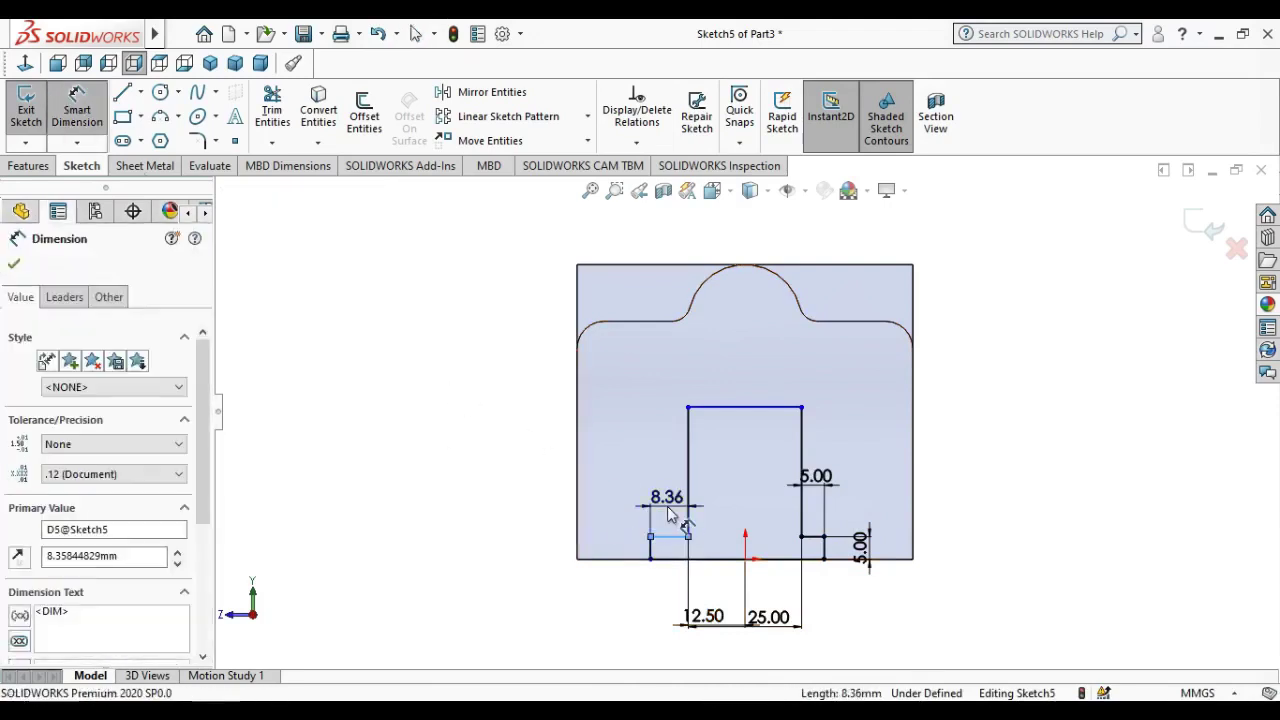
{"action": "key", "text": "Escape"}
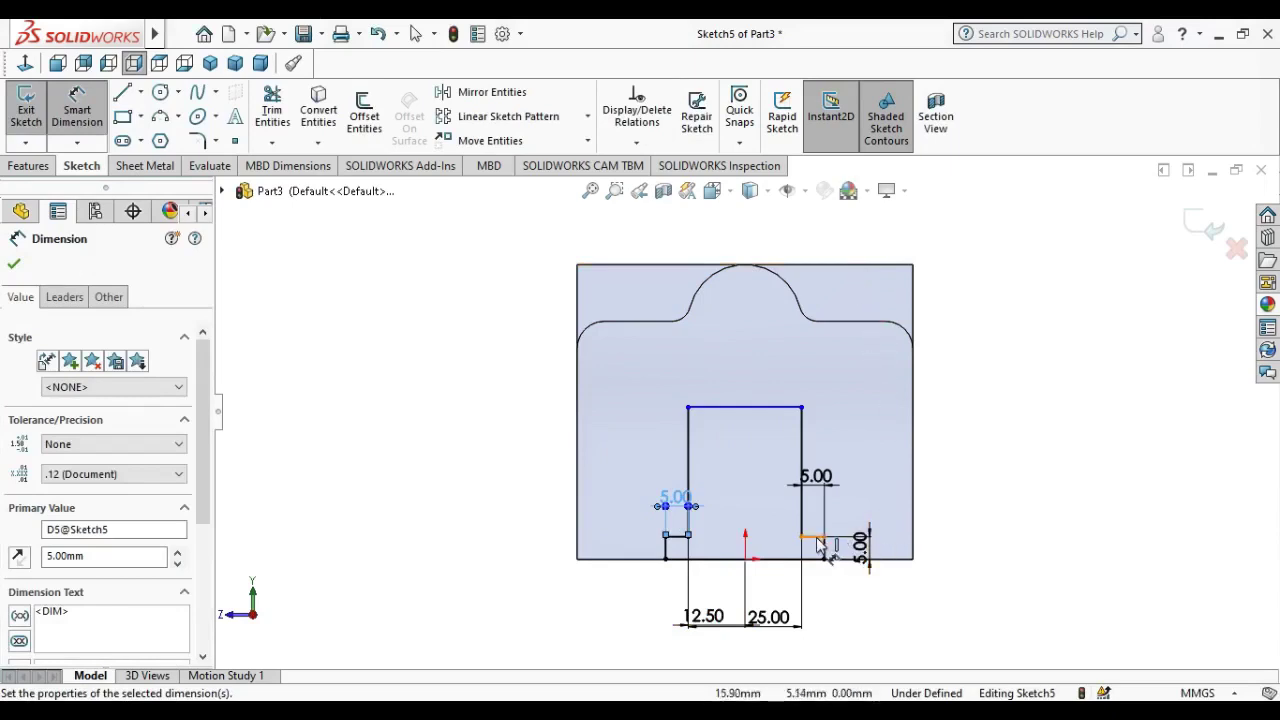
{"action": "left_click", "coordinate": [785, 407]}
{"action": "left_click", "coordinate": [968, 432]}
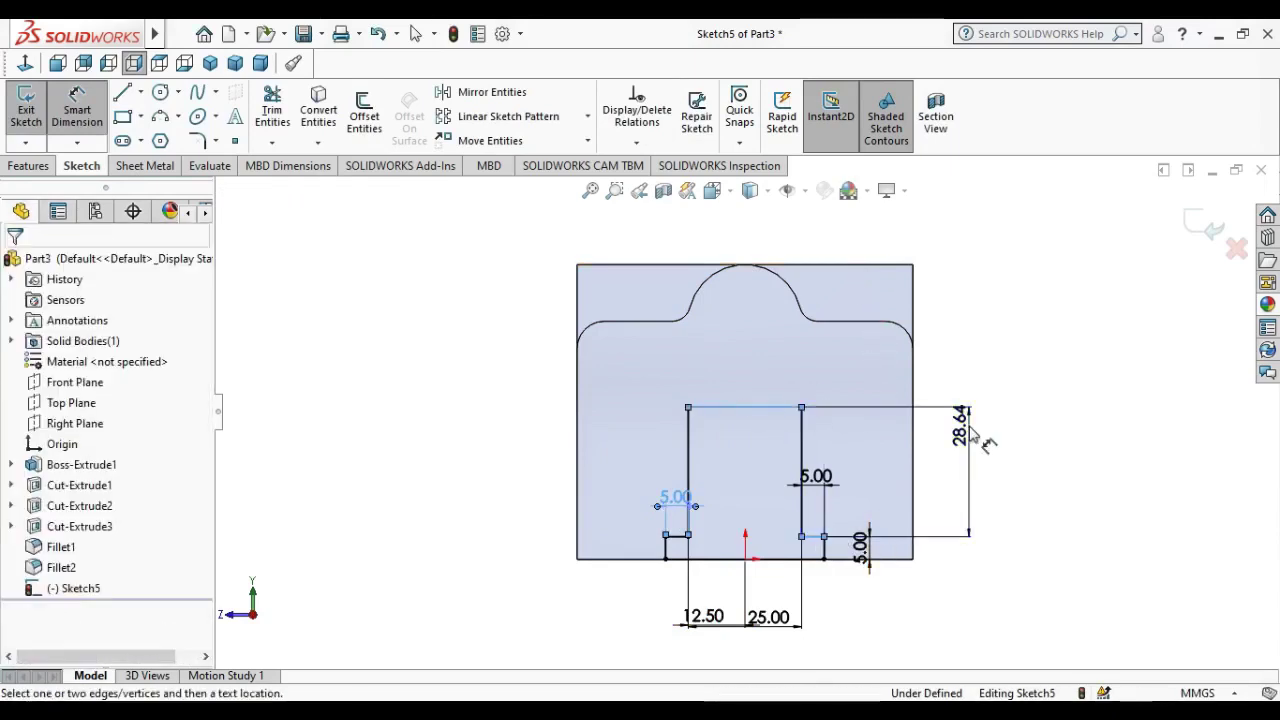
{"action": "type", "text": "30"}
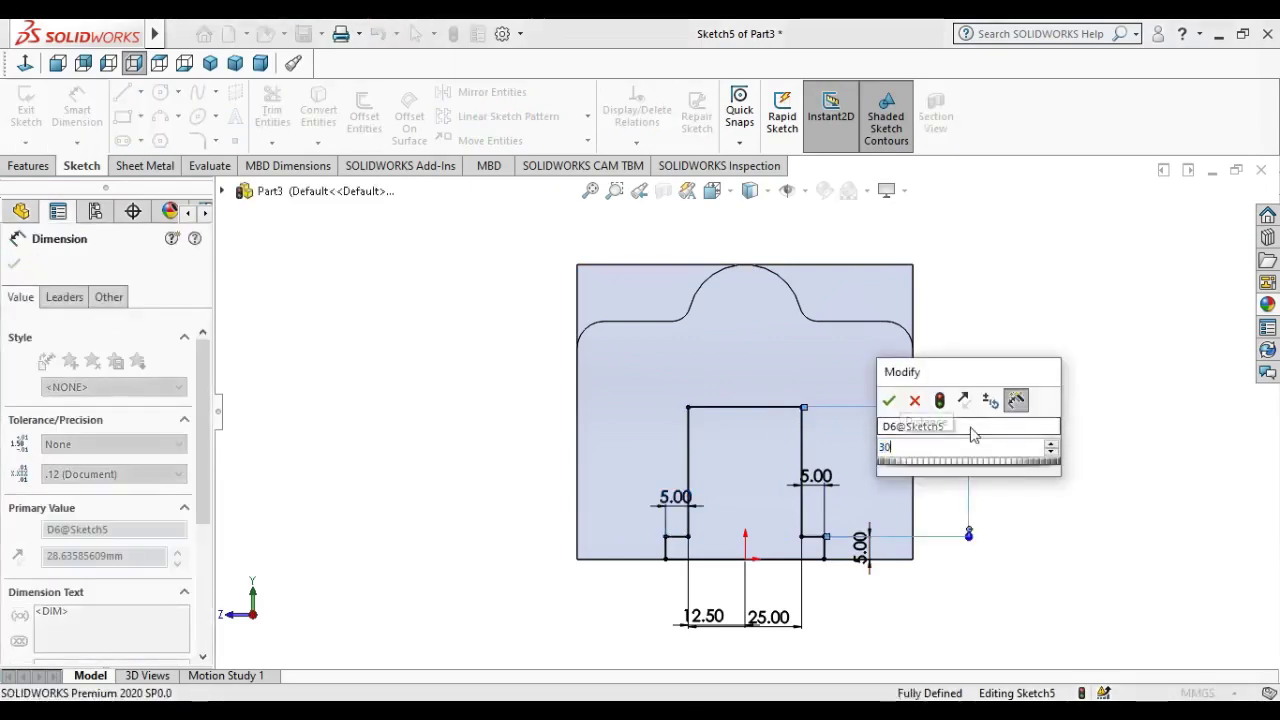
{"action": "key", "text": "Return"}
{"action": "left_click", "coordinate": [1110, 490]}
{"action": "middle_click_drag", "start_coordinate": [1110, 490], "coordinate": [986, 563]}
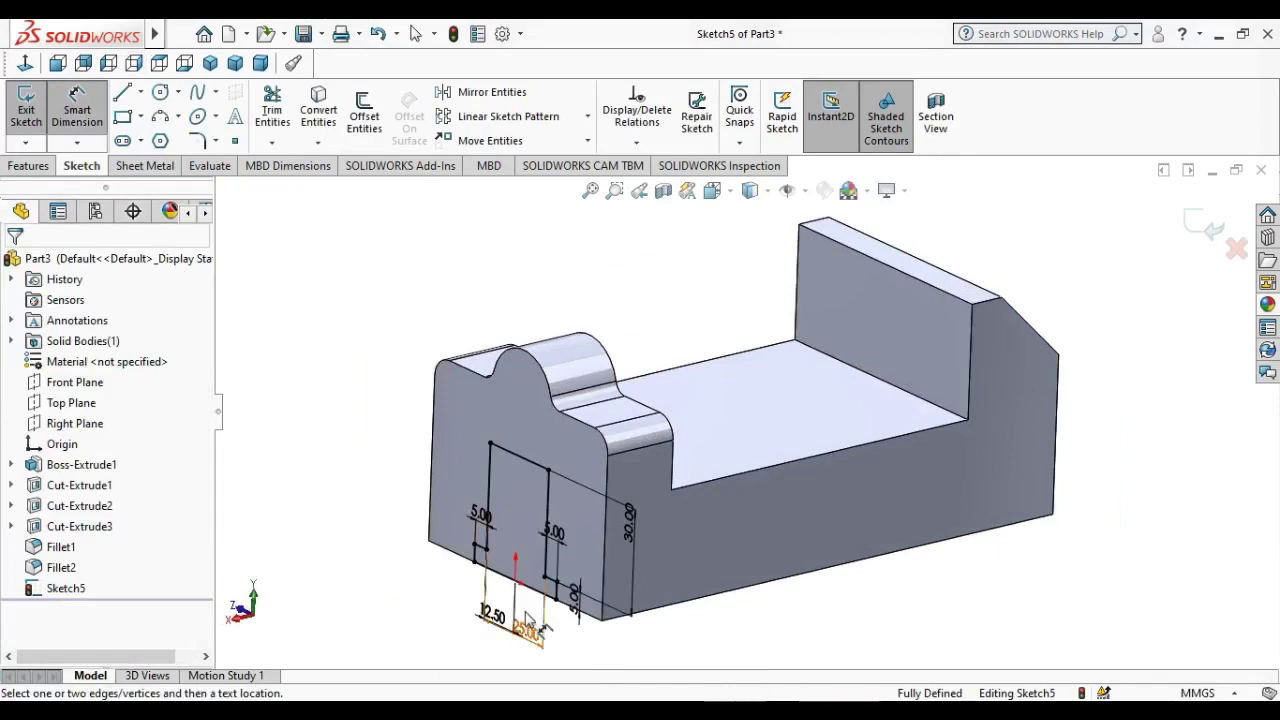
- Extrude-cut the slot profile Up To Surface, ending at the back wall's inner face
{"action": "left_click", "coordinate": [522, 584]}
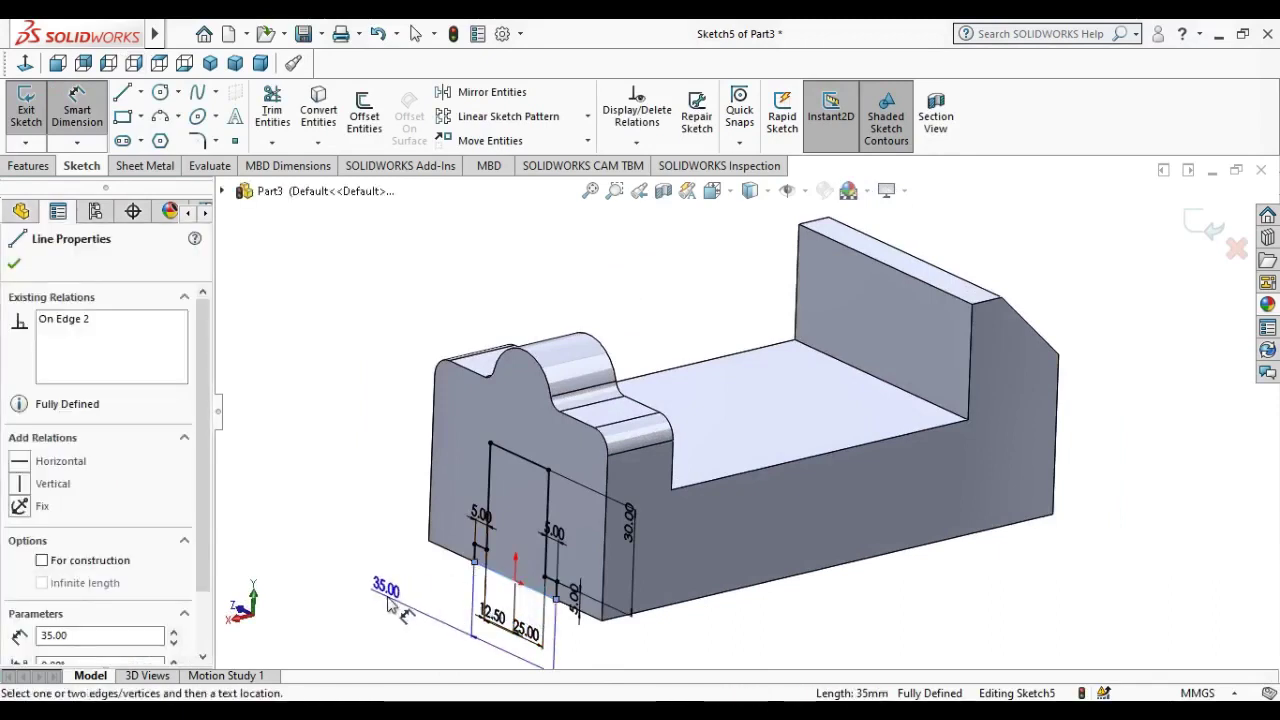
{"action": "key", "text": "Escape"}
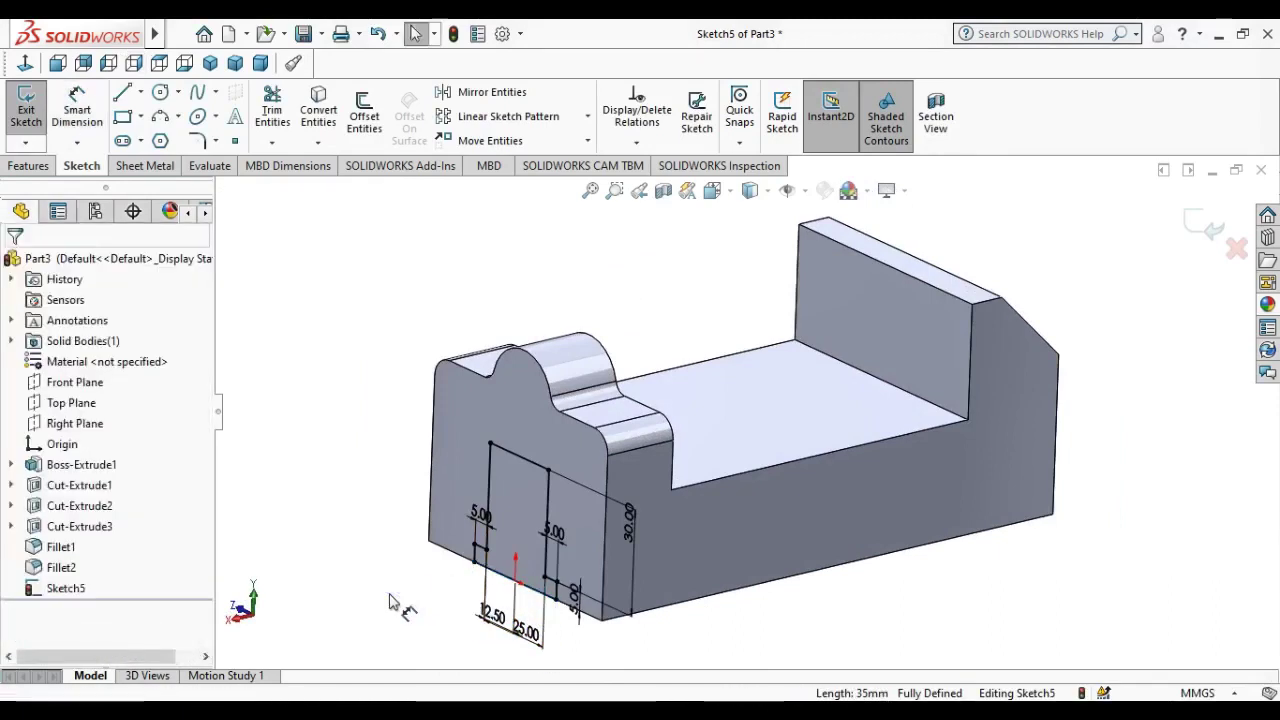
{"action": "left_click", "coordinate": [29, 166]}
{"action": "left_click", "coordinate": [279, 118]}
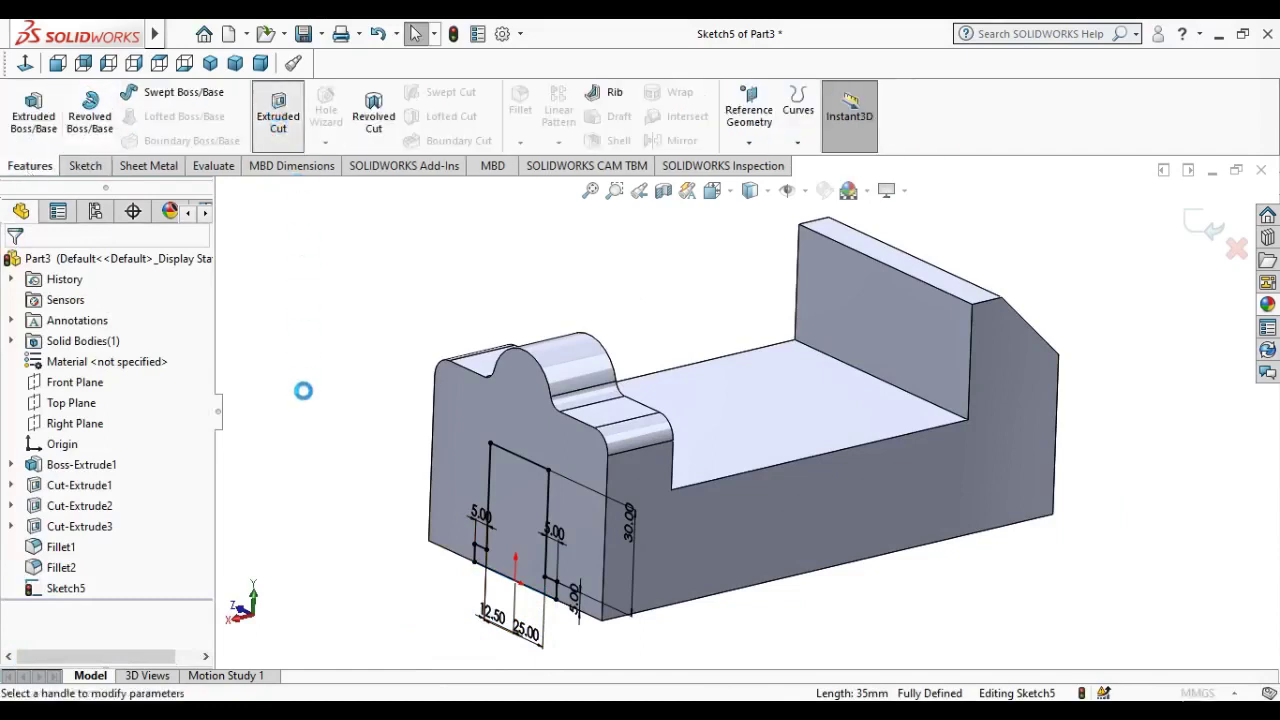
{"action": "left_click", "coordinate": [94, 377]}
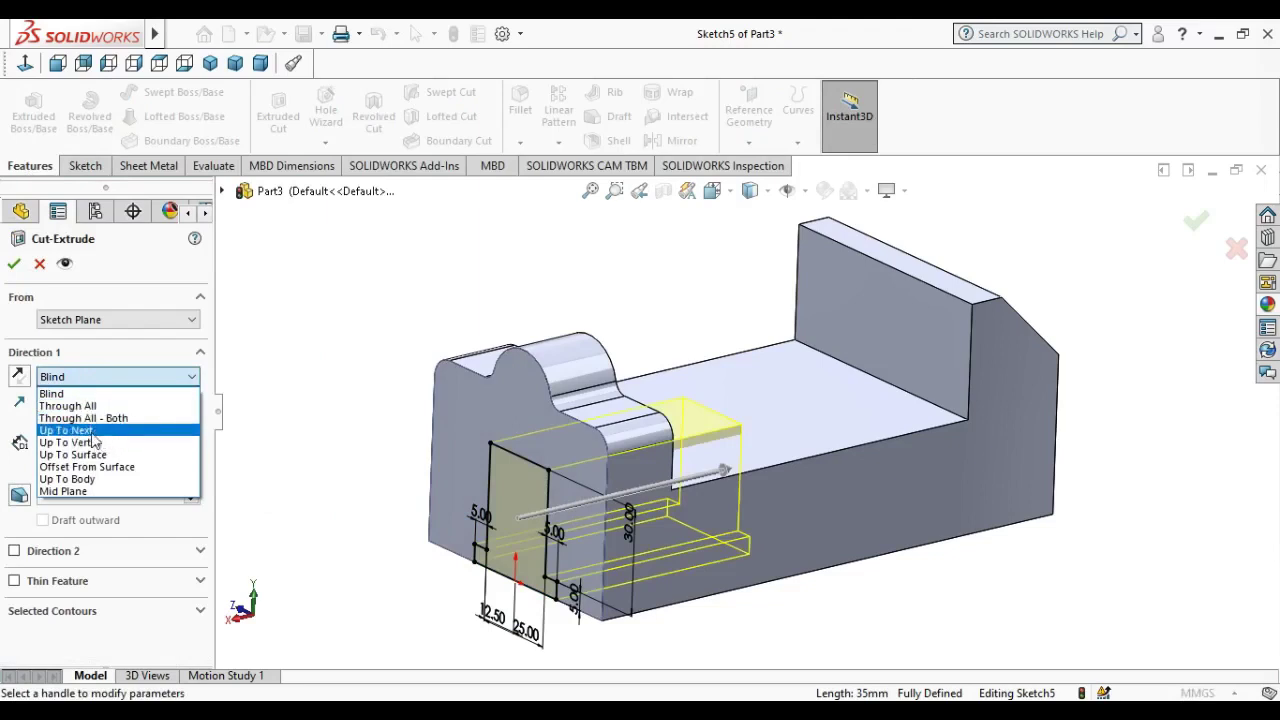
{"action": "left_click", "coordinate": [101, 430]}
{"action": "left_click", "coordinate": [91, 378]}
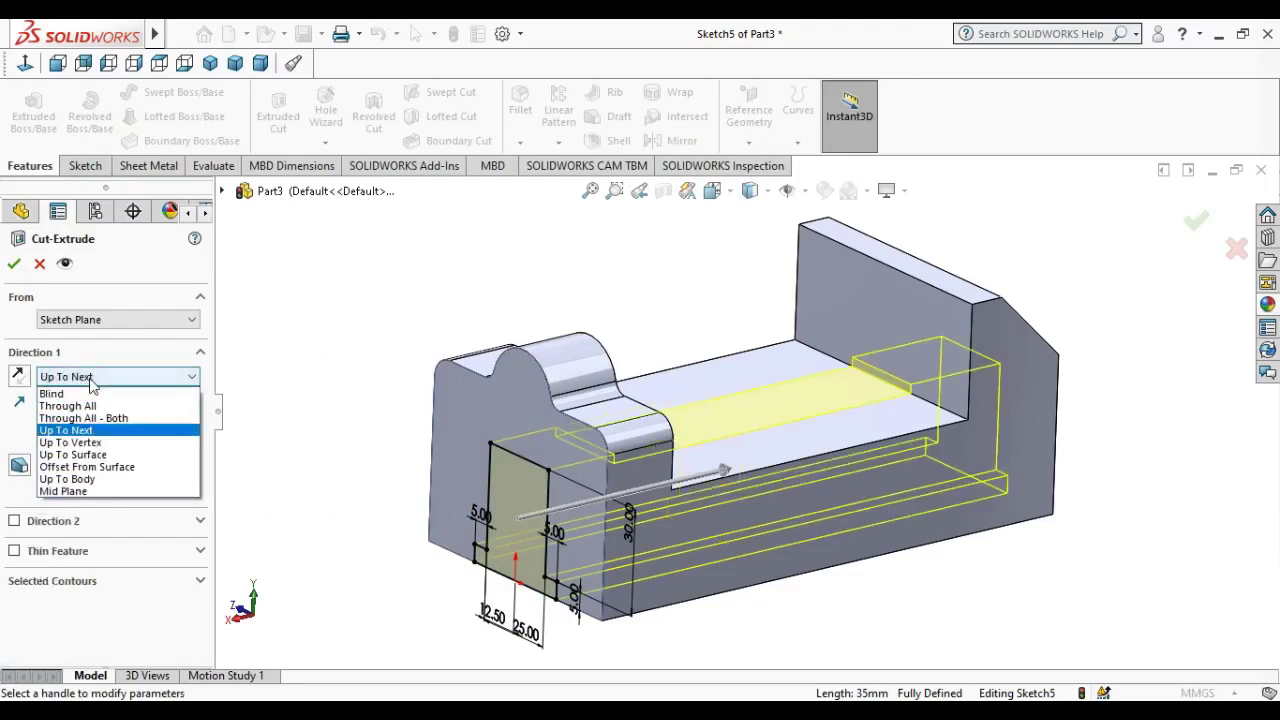
{"action": "left_click", "coordinate": [88, 454]}
{"action": "left_click", "coordinate": [866, 350]}
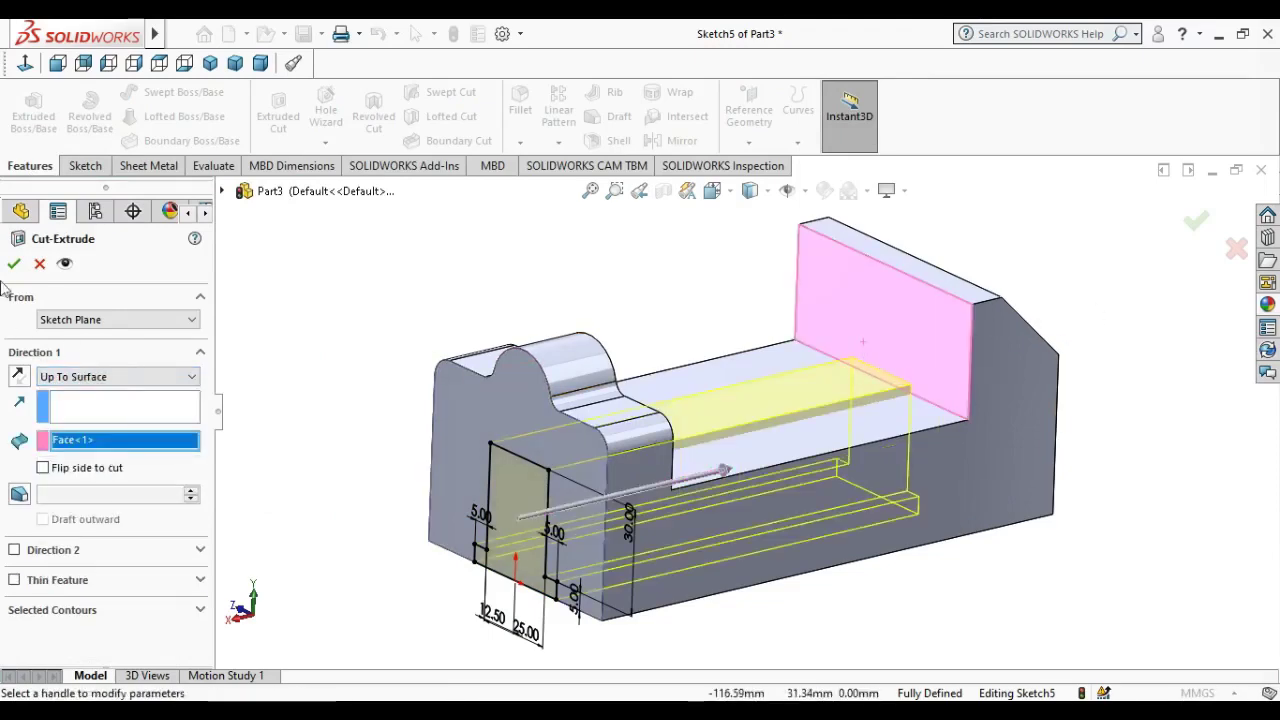
{"action": "key", "text": "Return"}
{"action": "mouse_move", "coordinate": [515, 575]}
{"action": "middle_mouse_down"}
{"action": "mouse_move", "coordinate": [541, 320]}
{"action": "mouse_move", "coordinate": [600, 390]}
{"action": "mouse_move", "coordinate": [571, 374]}
{"action": "mouse_move", "coordinate": [450, 533]}
{"action": "mouse_move", "coordinate": [466, 541]}
{"action": "middle_mouse_up"}
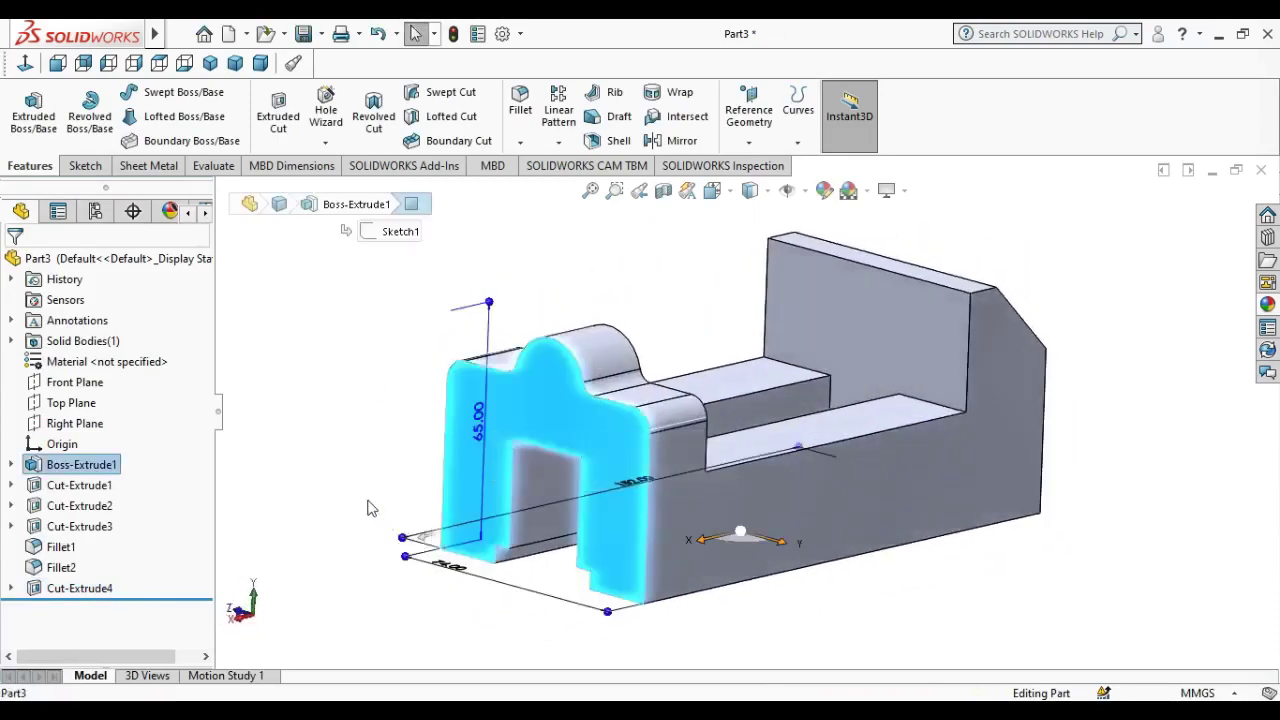
- Start a new sketch on the arched end face, viewed normal to it
{"action": "left_click", "coordinate": [895, 340]}
{"action": "left_click", "coordinate": [985, 283]}
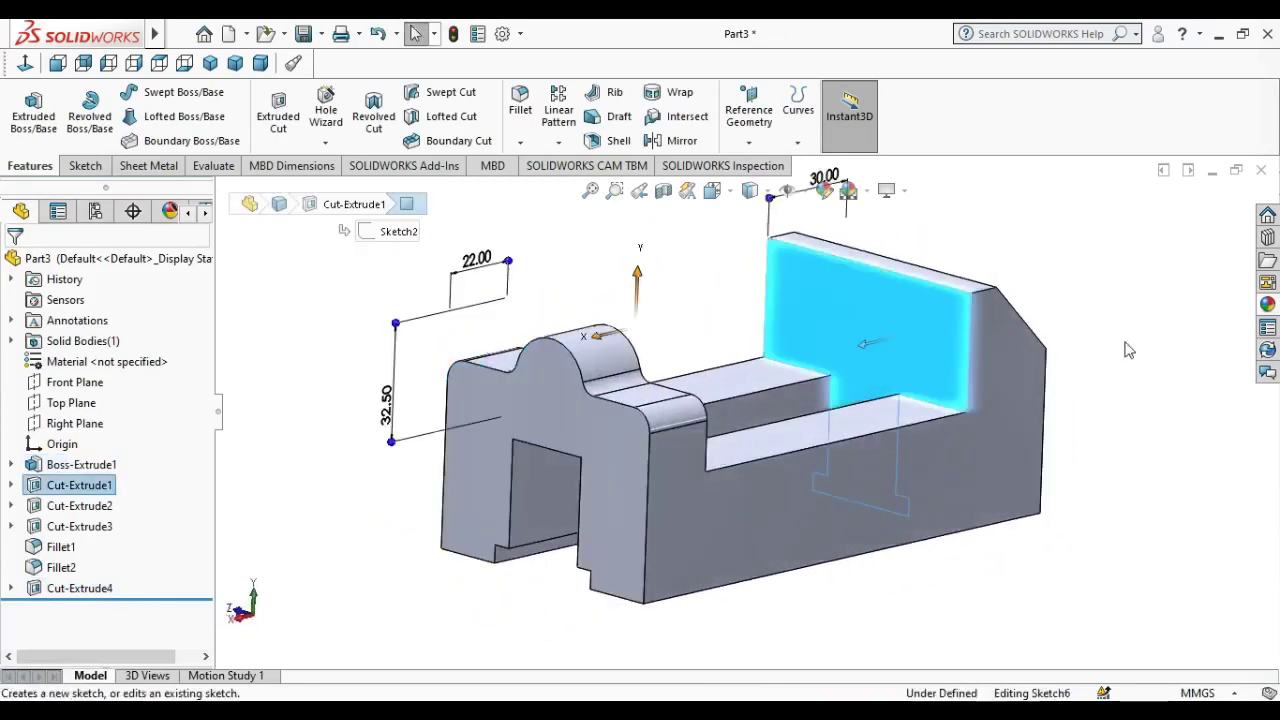
{"action": "left_click", "coordinate": [26, 64]}
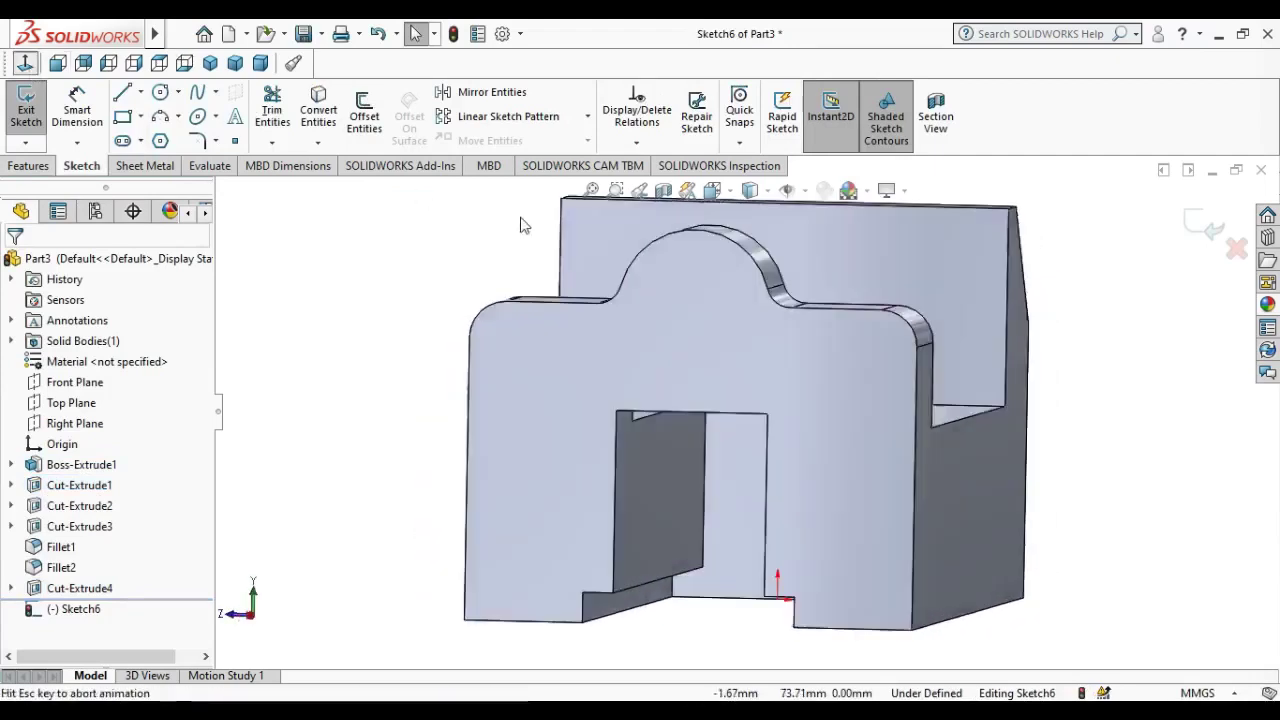
- Draw two circles near the face's upper right and upper left corners
{"action": "left_click", "coordinate": [160, 93]}
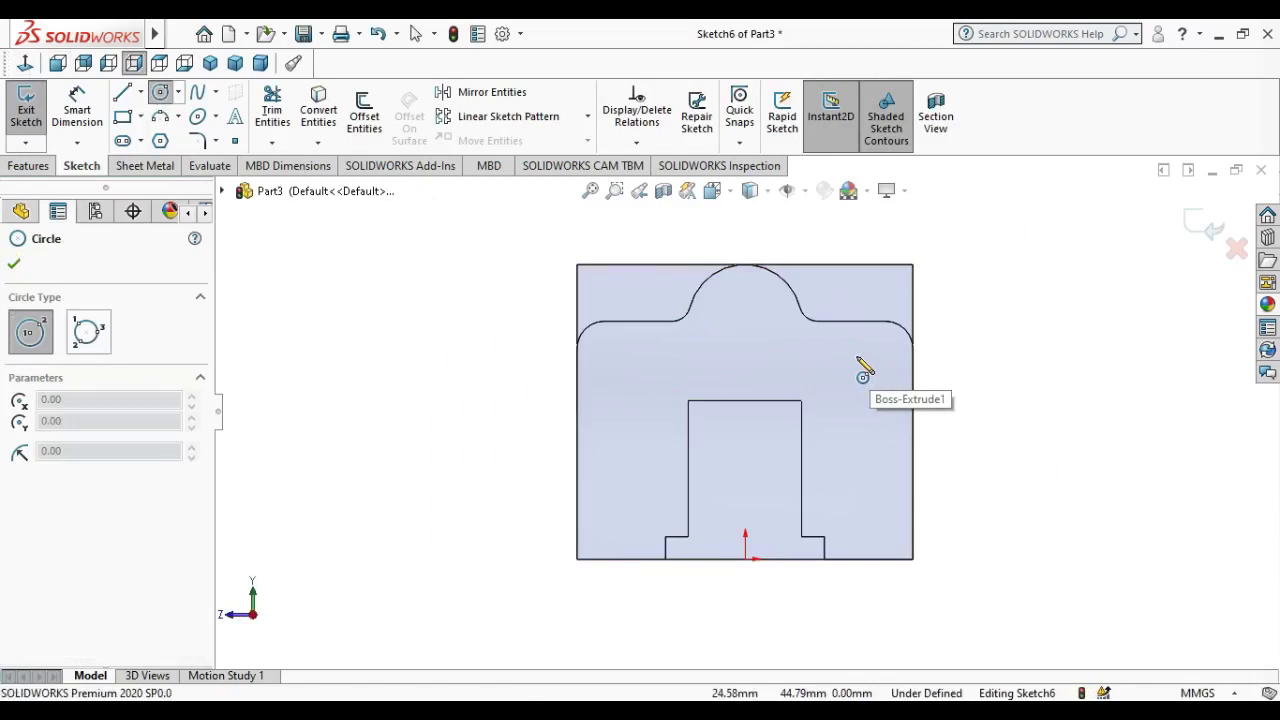
{"action": "left_click", "coordinate": [857, 356]}
{"action": "left_click", "coordinate": [877, 376]}
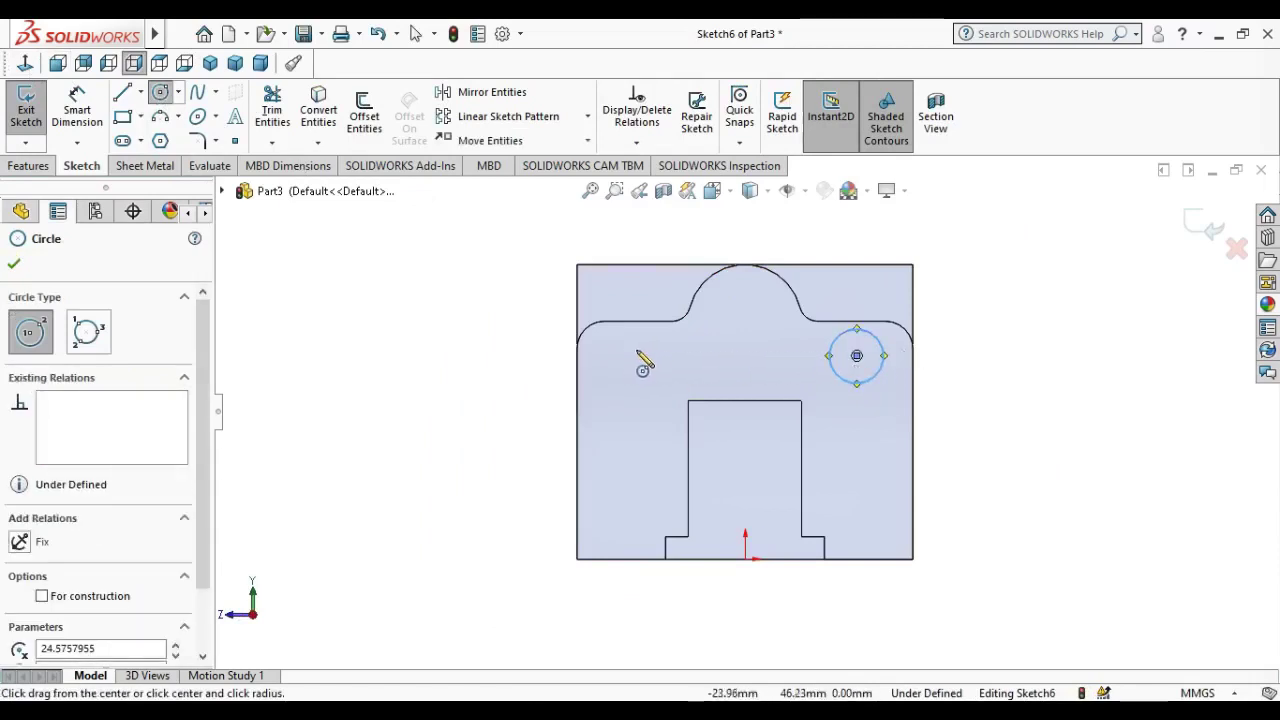
{"action": "left_click", "coordinate": [633, 356]}
{"action": "left_click", "coordinate": [650, 398]}
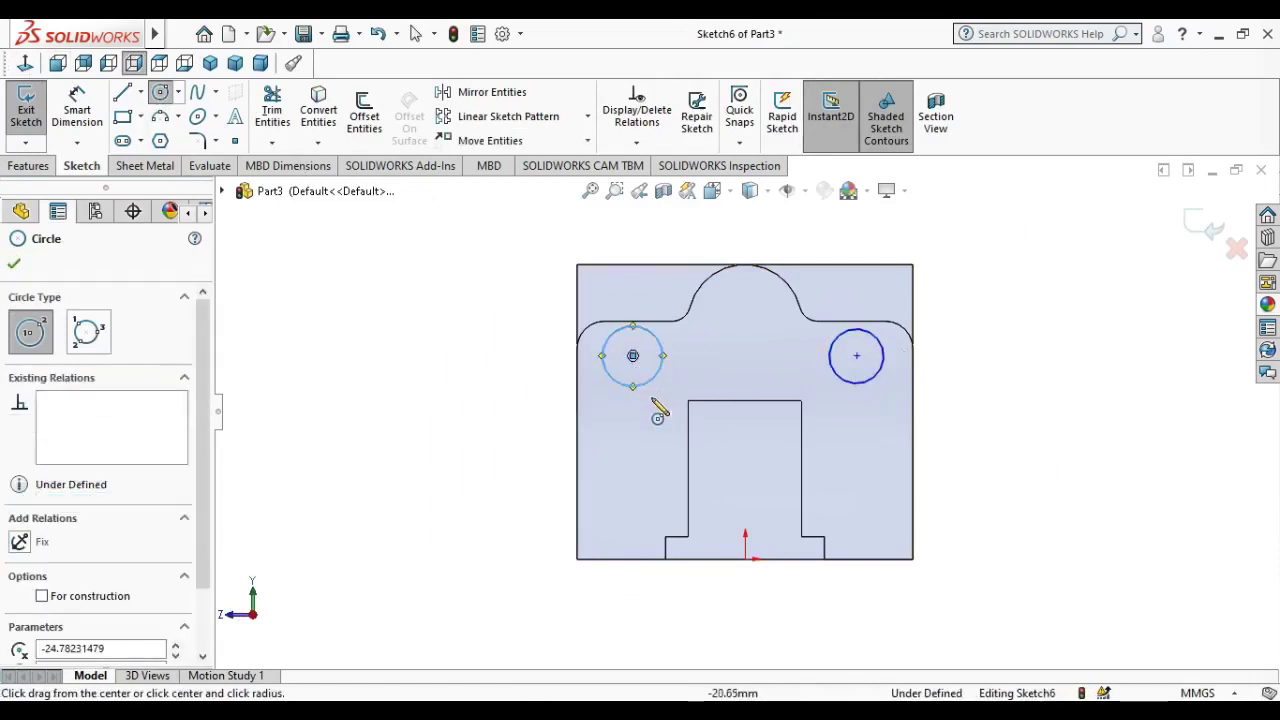
{"action": "key", "text": "Escape"}
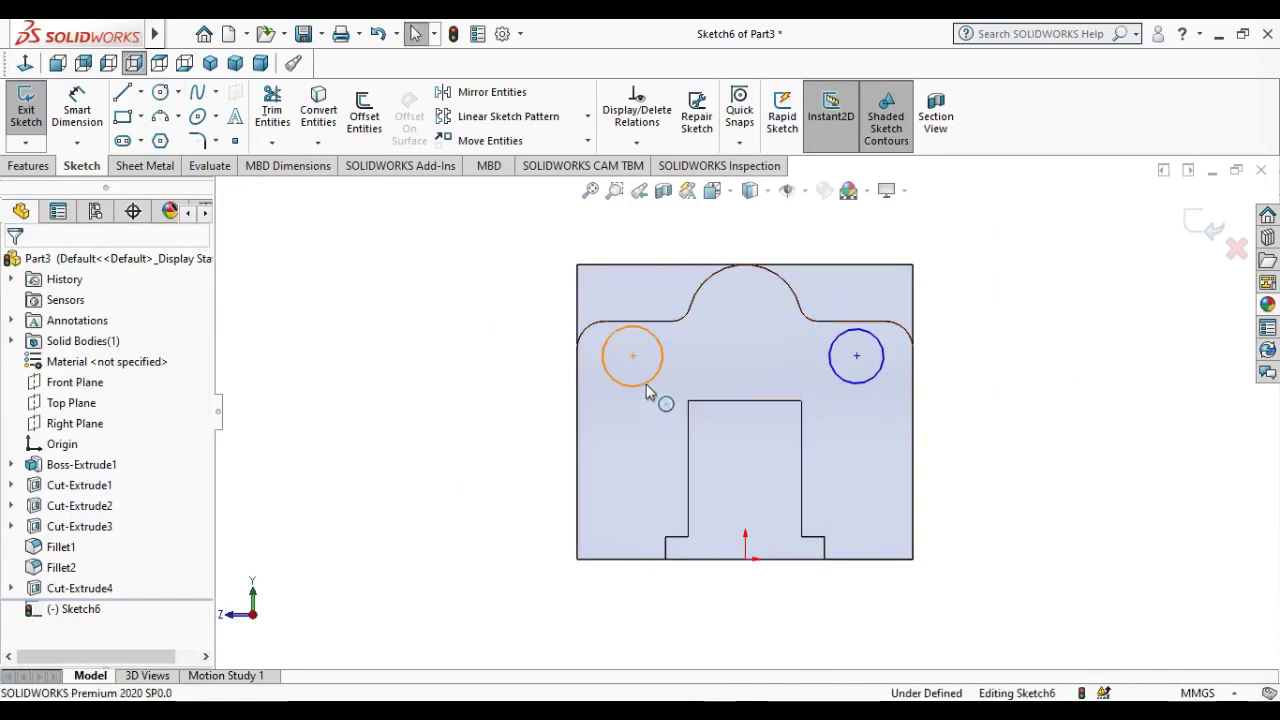
- Apply an Equal relation to the two side-hole circles
{"action": "left_click", "coordinate": [655, 386]}
{"action": "left_click", "coordinate": [863, 385], "text": "ctrl"}
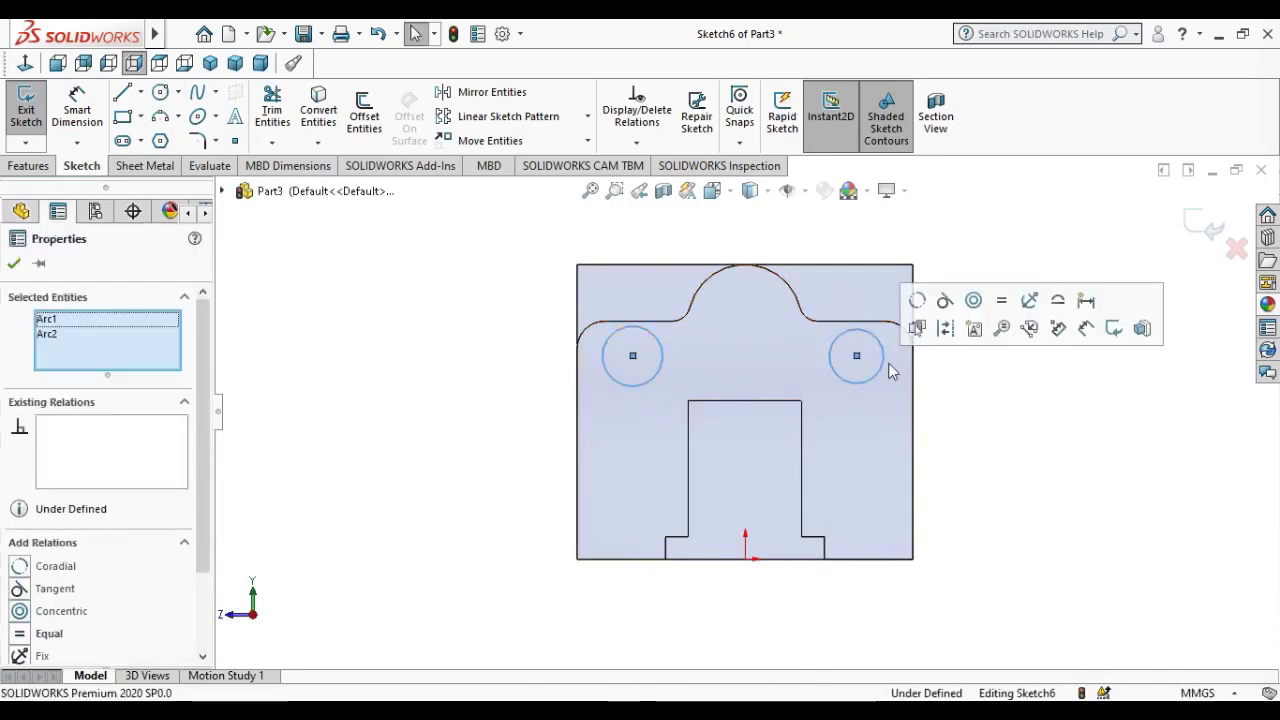
{"action": "left_click", "coordinate": [1001, 300]}
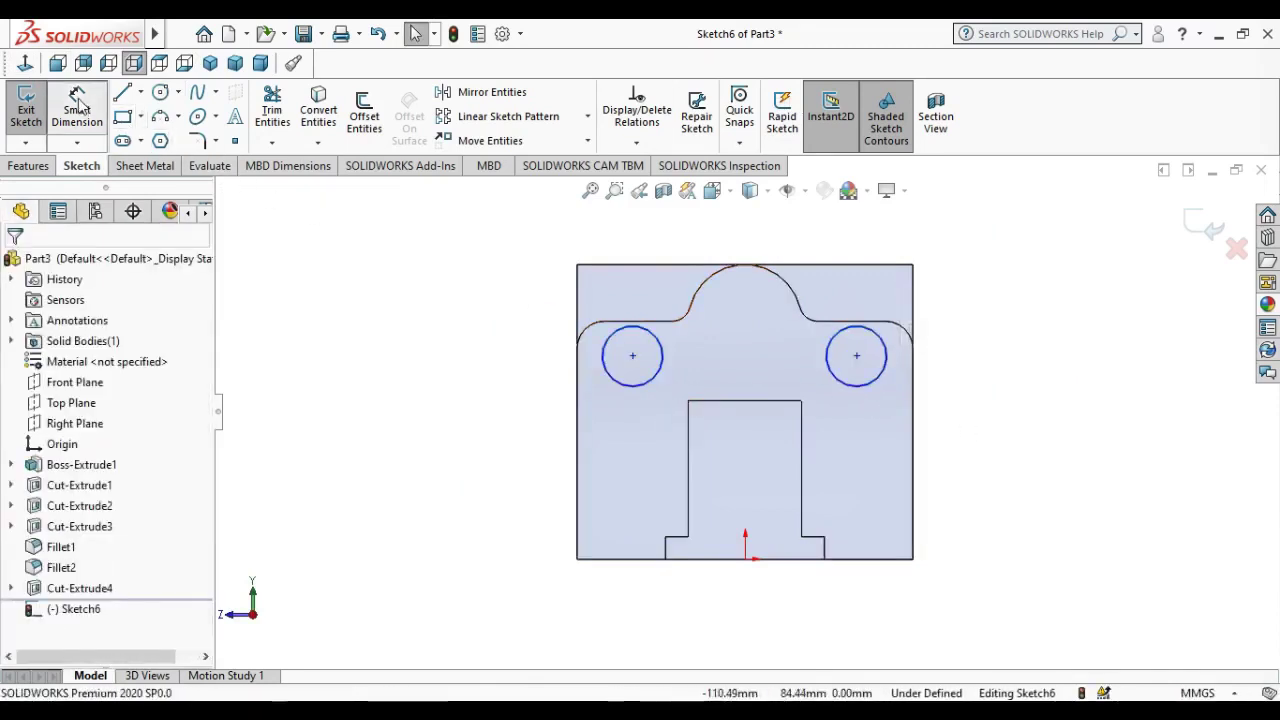
- Dimension the circle centres 60 mm apart and the right centre 7 mm from the right edge
{"action": "left_click", "coordinate": [633, 357]}
{"action": "left_click", "coordinate": [856, 356]}
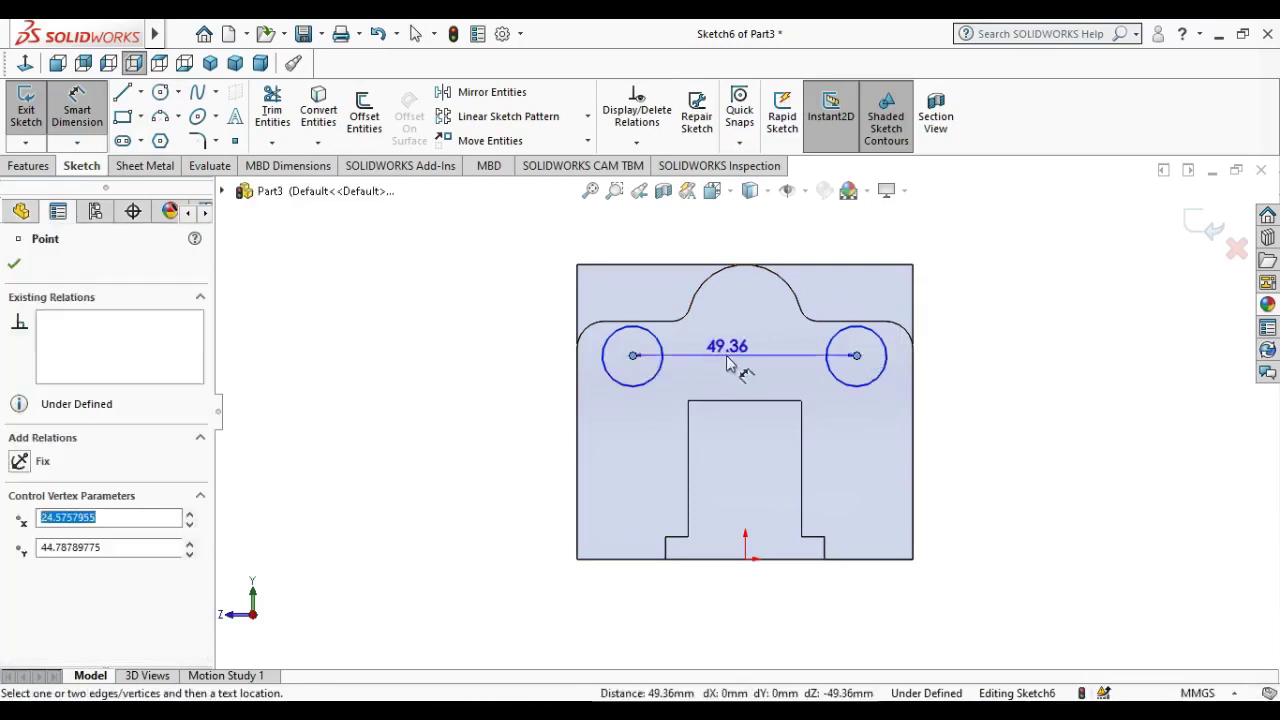
{"action": "left_click", "coordinate": [727, 380]}
{"action": "type", "text": "60"}
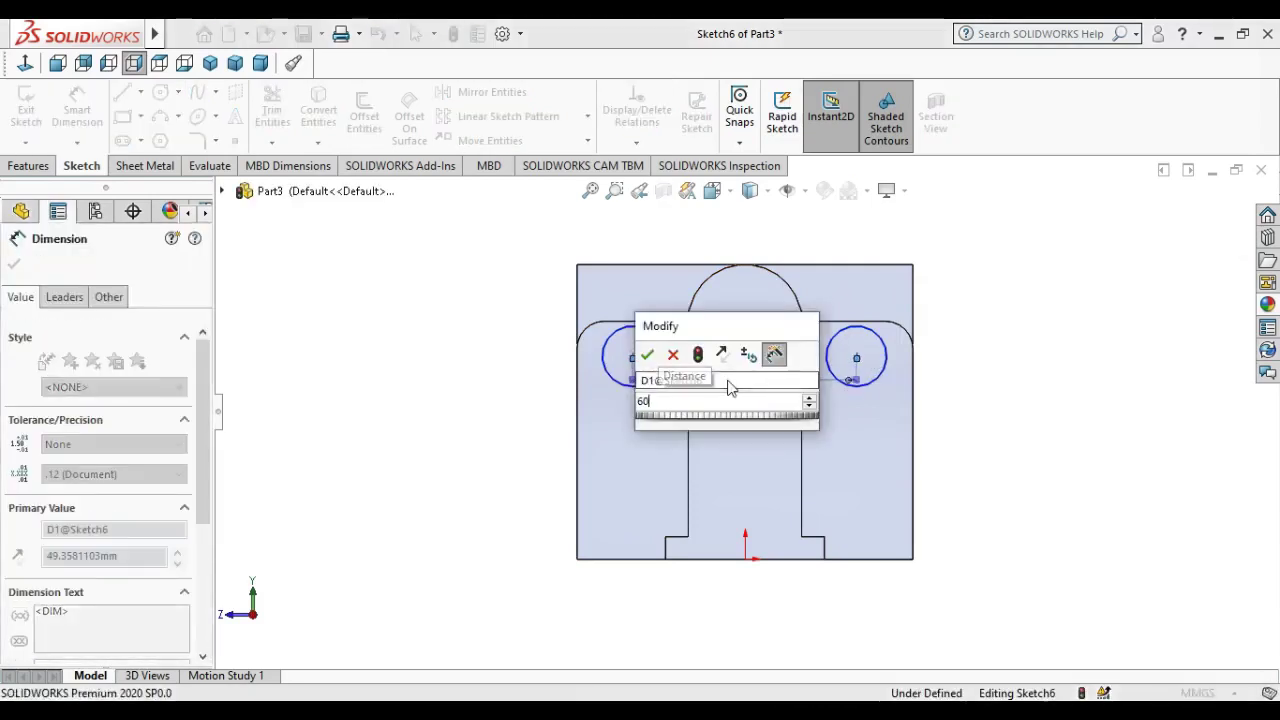
{"action": "key", "text": "Return"}
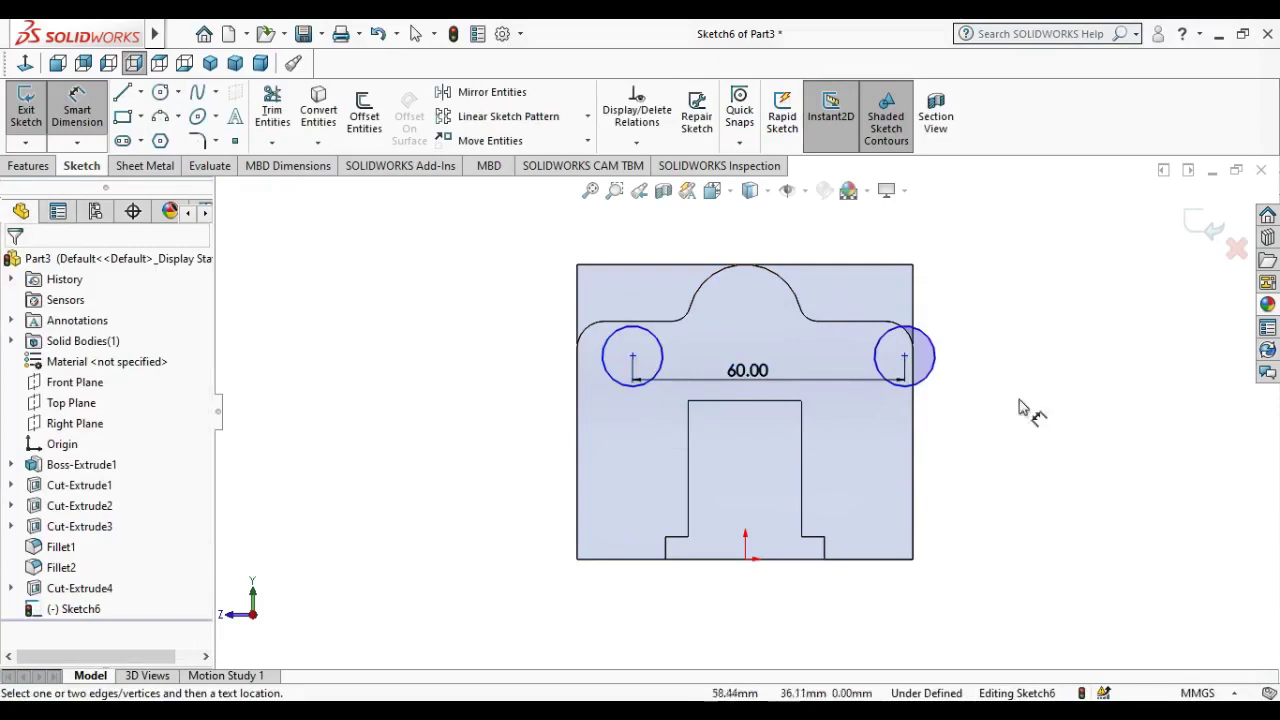
{"action": "left_click", "coordinate": [904, 357]}
{"action": "left_click", "coordinate": [953, 457]}
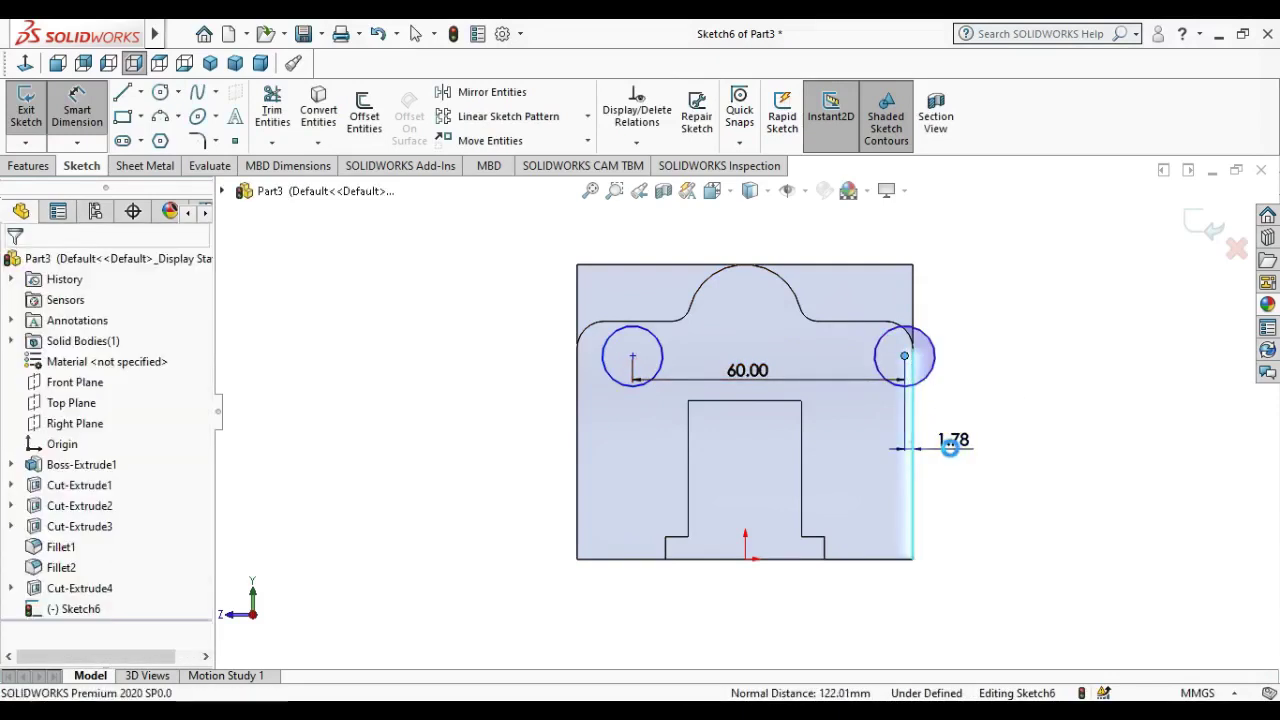
{"action": "type", "text": "7"}
{"action": "key", "text": "Return"}
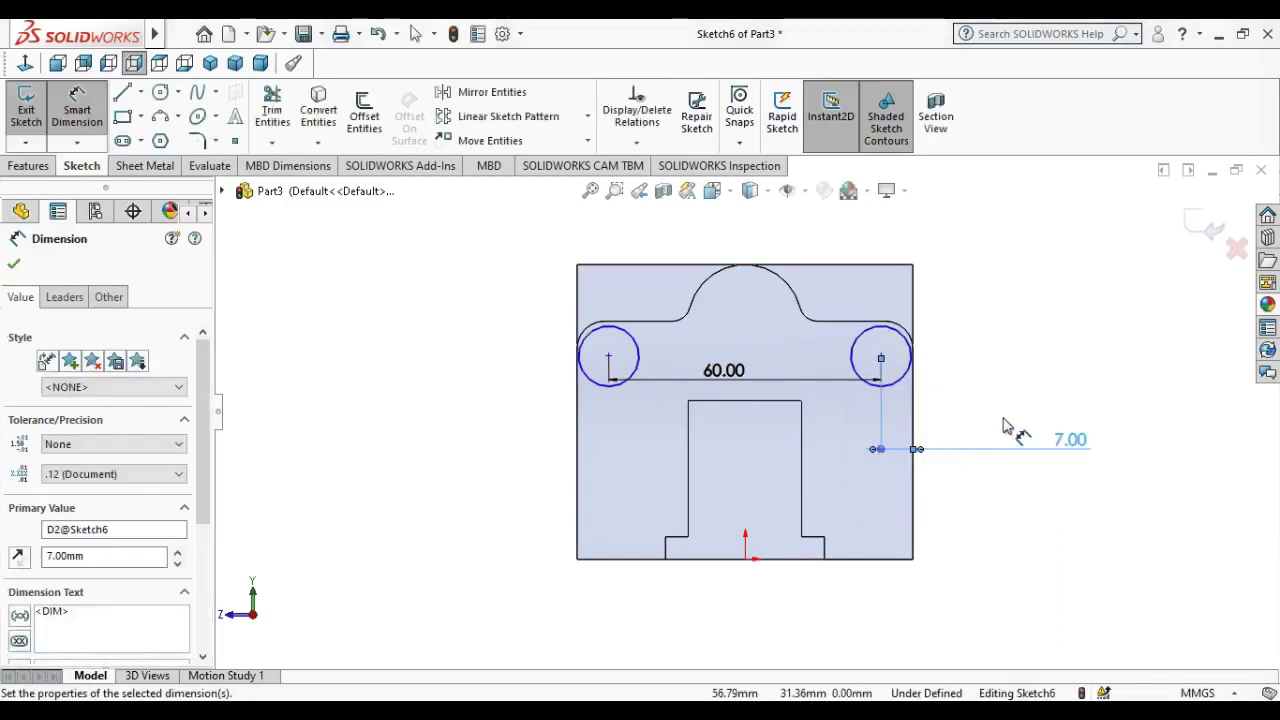
- Dimension the right circle centre 18 mm below the top edge and its diameter 3.5 mm
{"action": "left_click", "coordinate": [888, 268]}
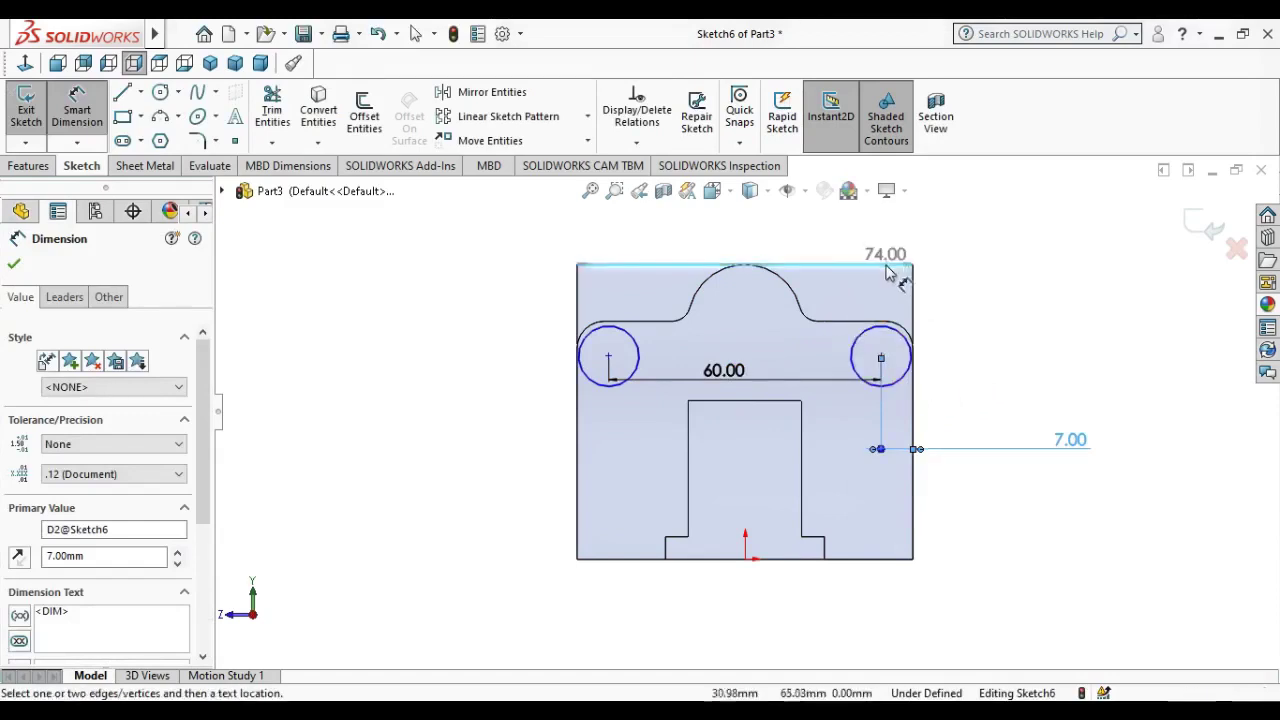
{"action": "left_click", "coordinate": [881, 357]}
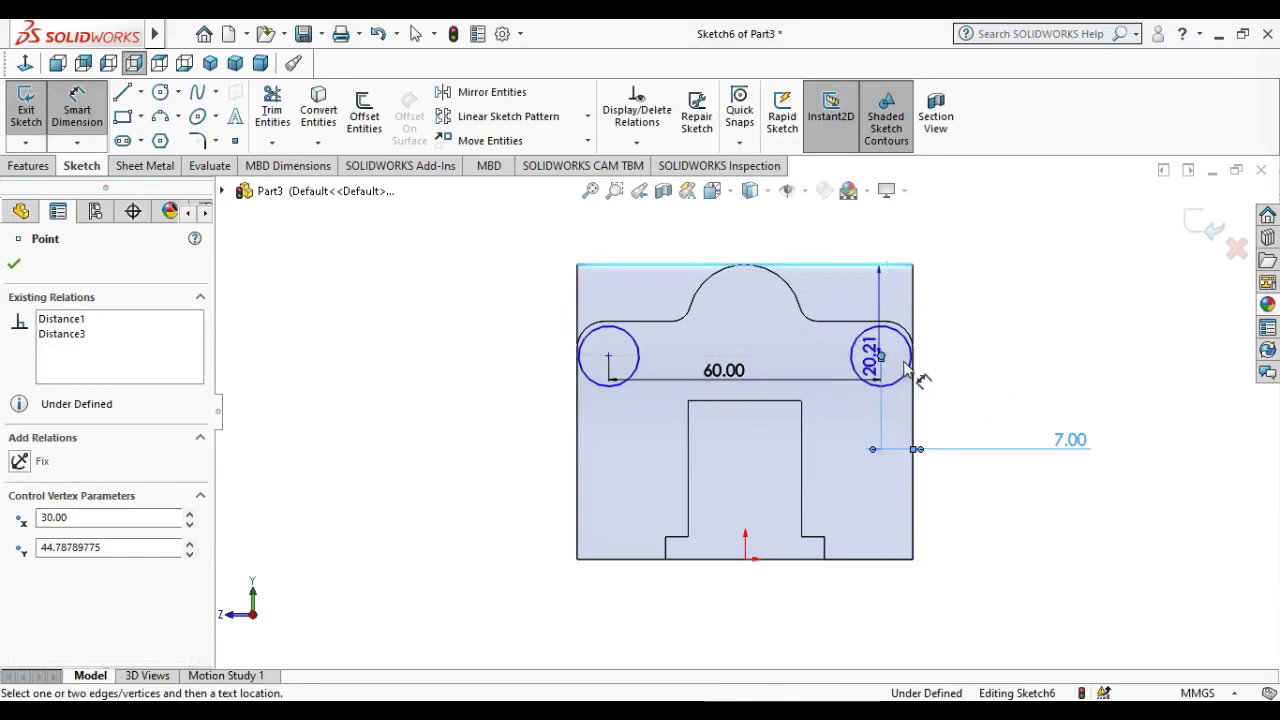
{"action": "left_click", "coordinate": [958, 365]}
{"action": "type", "text": "18"}
{"action": "key", "text": "Return"}
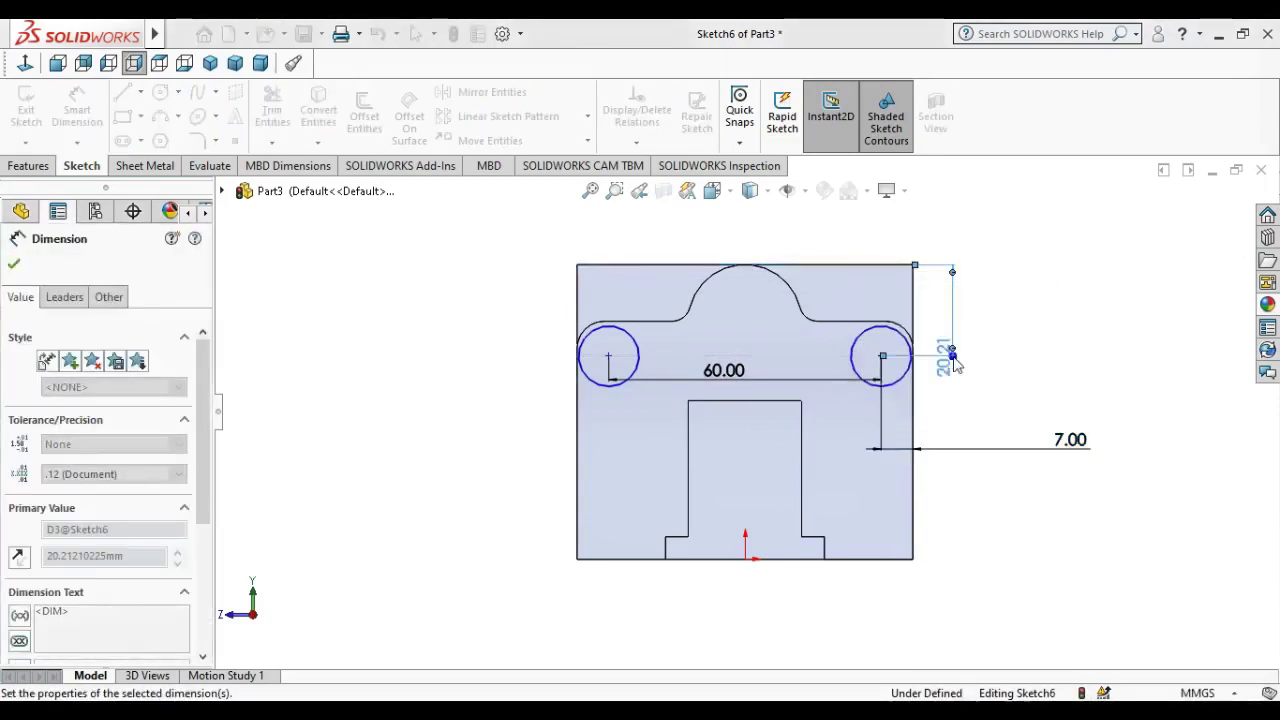
{"action": "left_click", "coordinate": [893, 372]}
{"action": "left_click", "coordinate": [981, 406]}
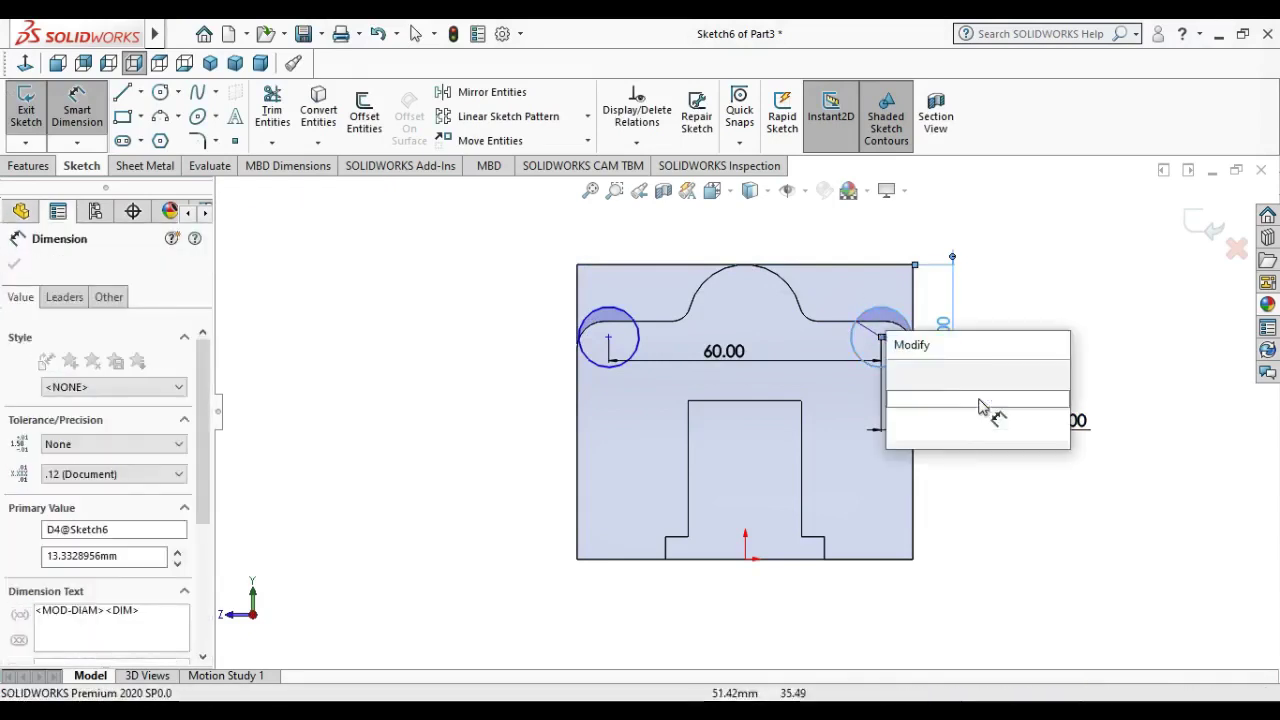
{"action": "type", "text": "3.5"}
{"action": "key", "text": "Return"}
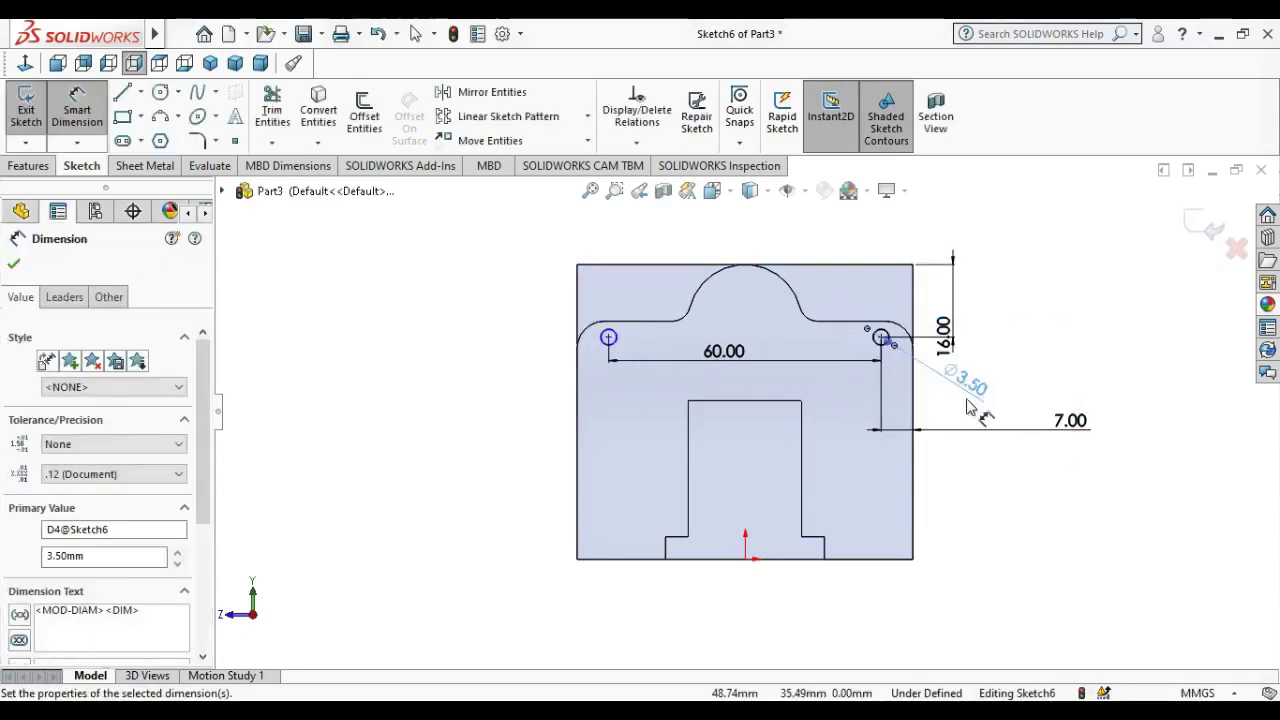
{"action": "key", "text": "Escape"}
- Add a Horizontal relation between the two hole centre points to fully define Sketch6
{"action": "left_click", "coordinate": [880, 337]}
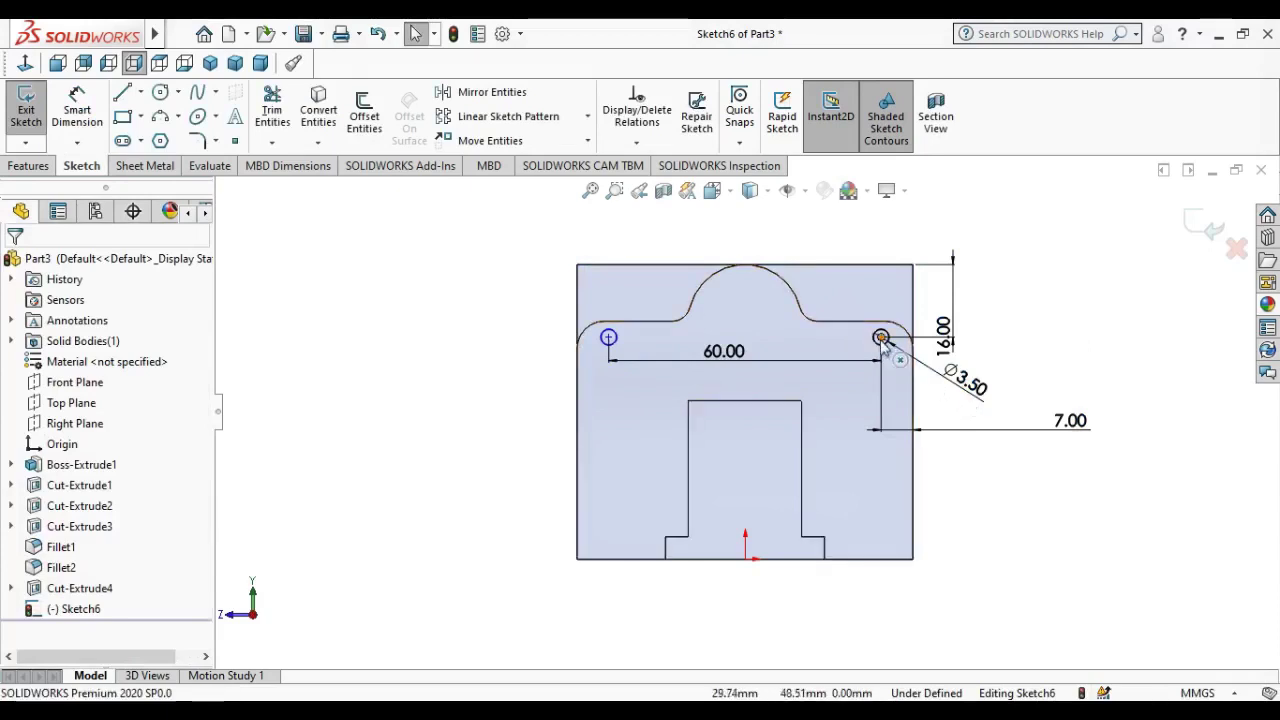
{"action": "left_click", "coordinate": [609, 338]}
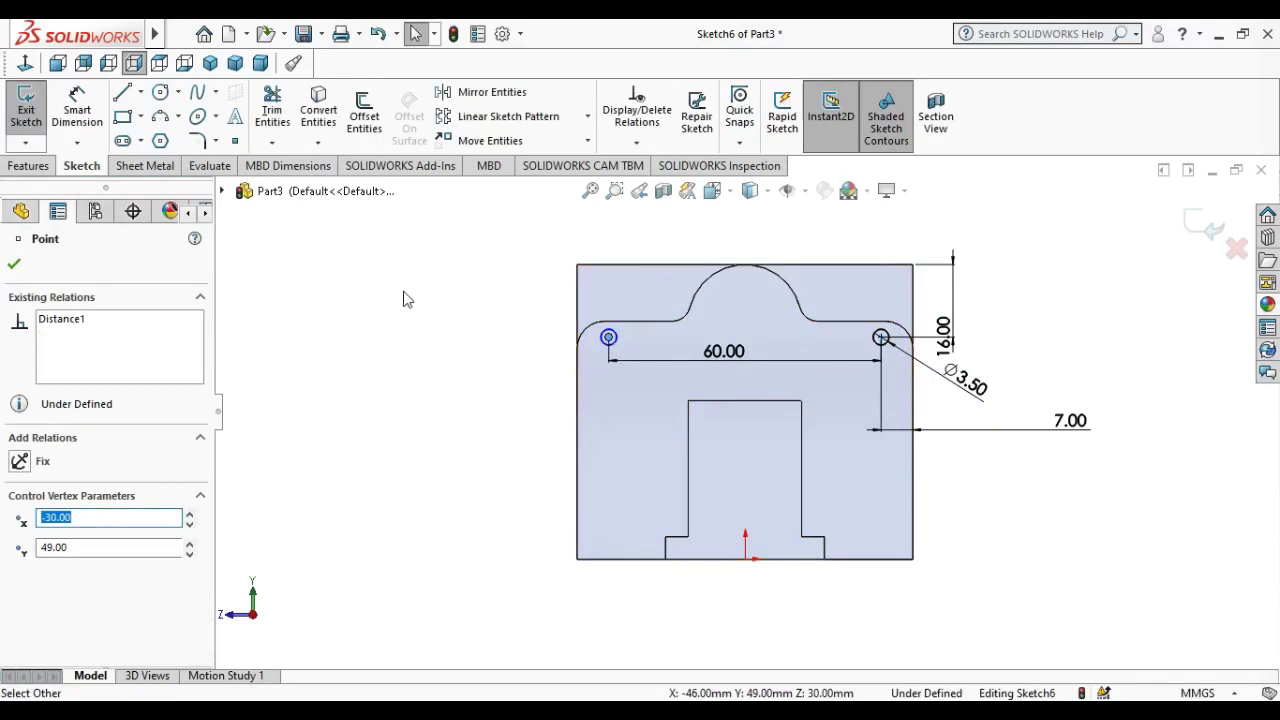
{"action": "key", "text": "Escape"}
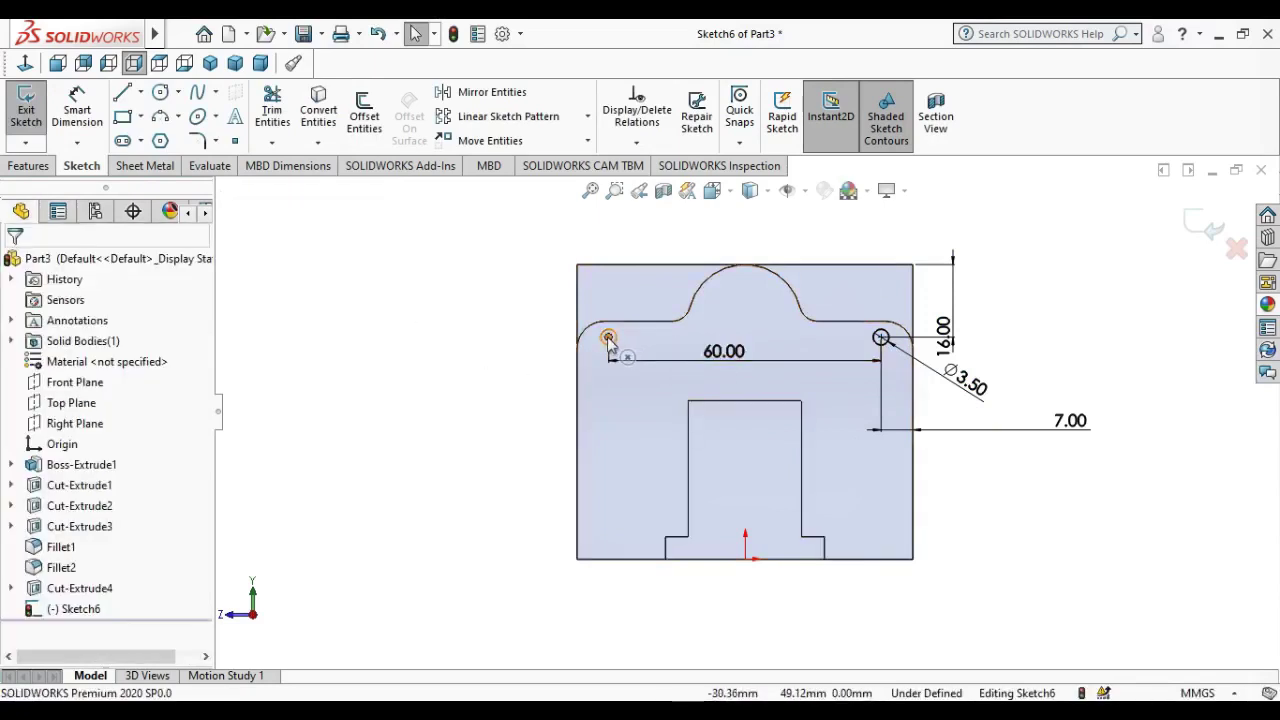
{"action": "left_click", "coordinate": [609, 338]}
{"action": "left_click", "coordinate": [880, 337], "text": "ctrl"}
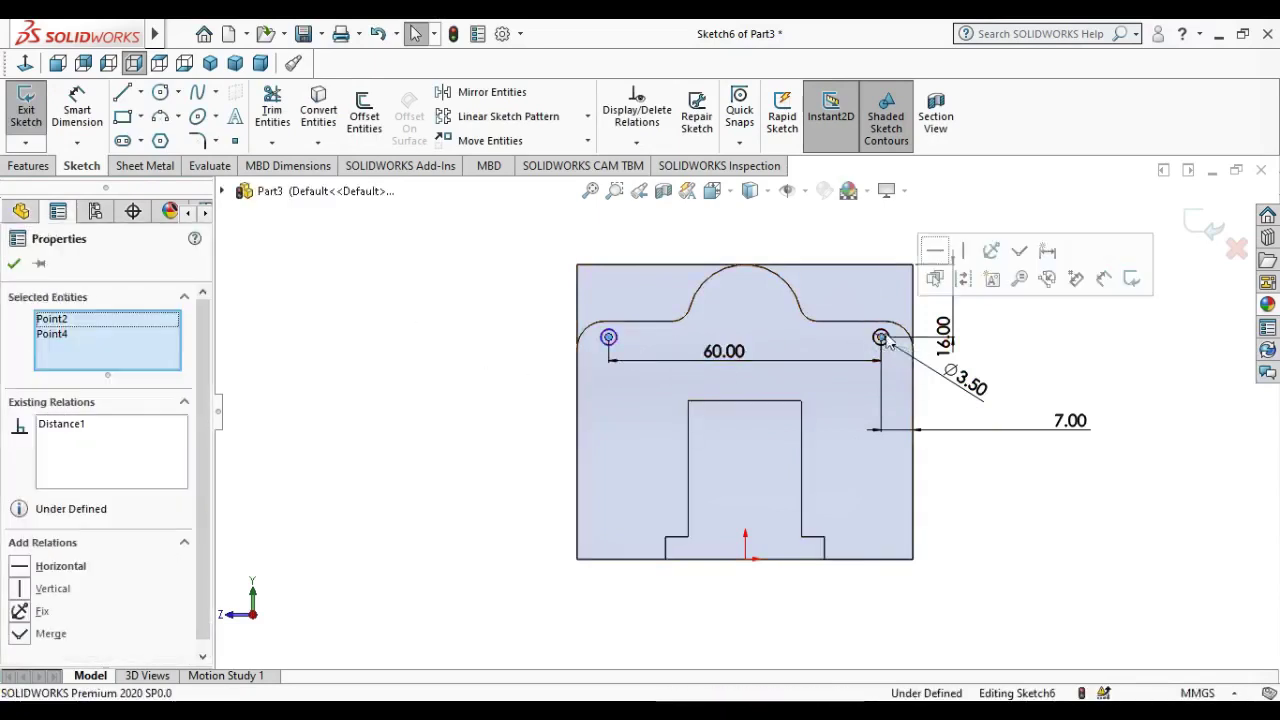
{"action": "left_click", "coordinate": [948, 256]}
{"action": "left_click", "coordinate": [1106, 354]}
{"action": "mouse_move", "coordinate": [1123, 349]}
{"action": "middle_mouse_down"}
{"action": "mouse_move", "coordinate": [1030, 390]}
{"action": "mouse_move", "coordinate": [1047, 418]}
{"action": "middle_mouse_up"}
- Cut the two Ø3.50 side holes with a 15 mm Blind Extruded Cut
{"action": "left_click", "coordinate": [50, 166]}
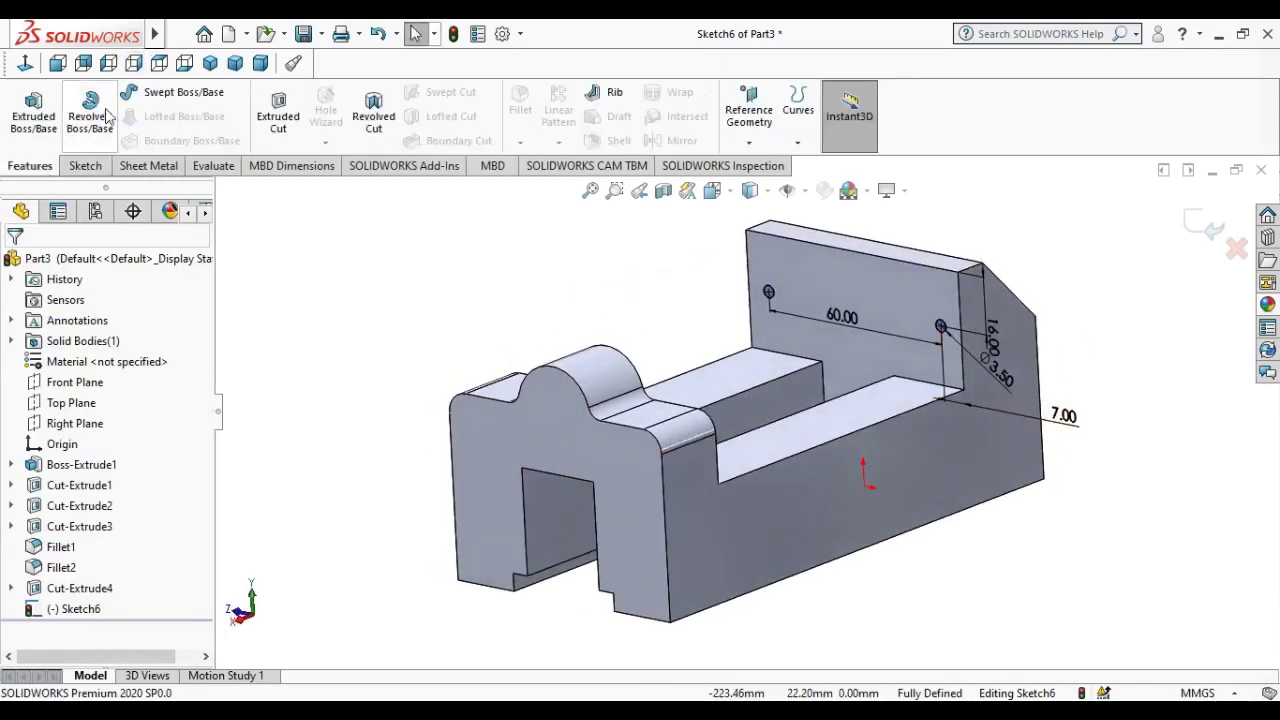
{"action": "left_click", "coordinate": [272, 113]}
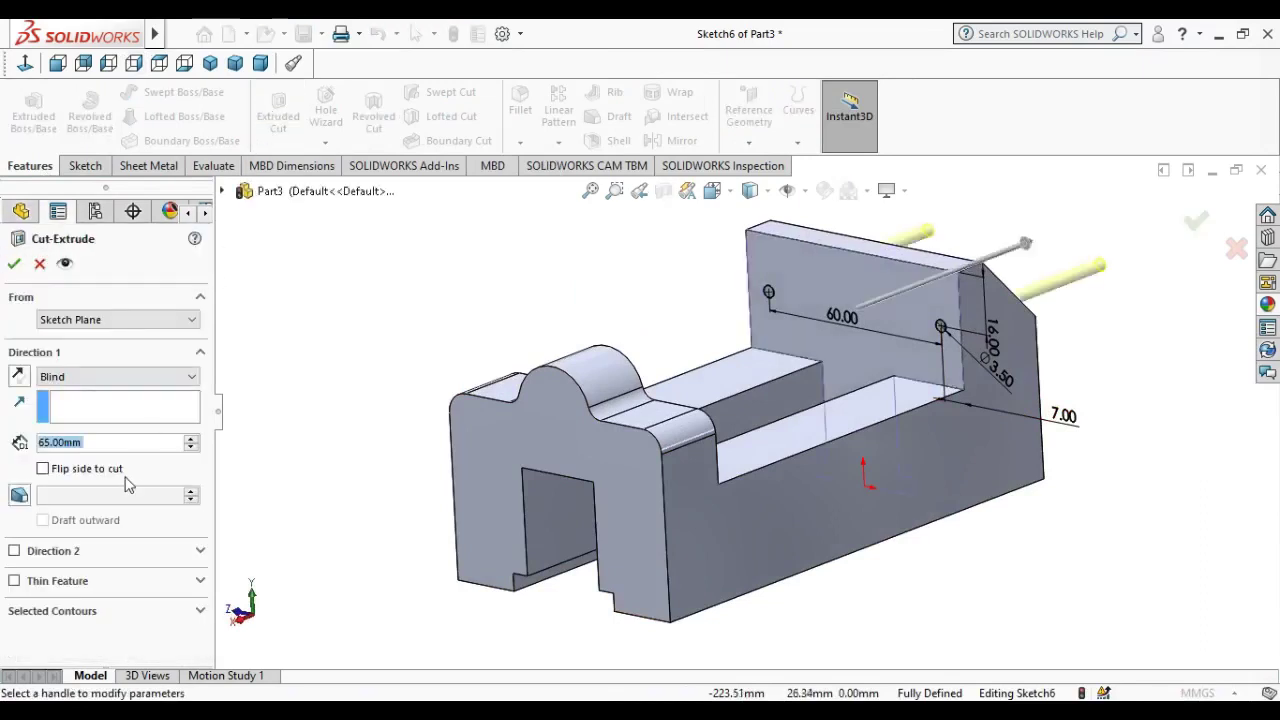
{"action": "type", "text": "1"}
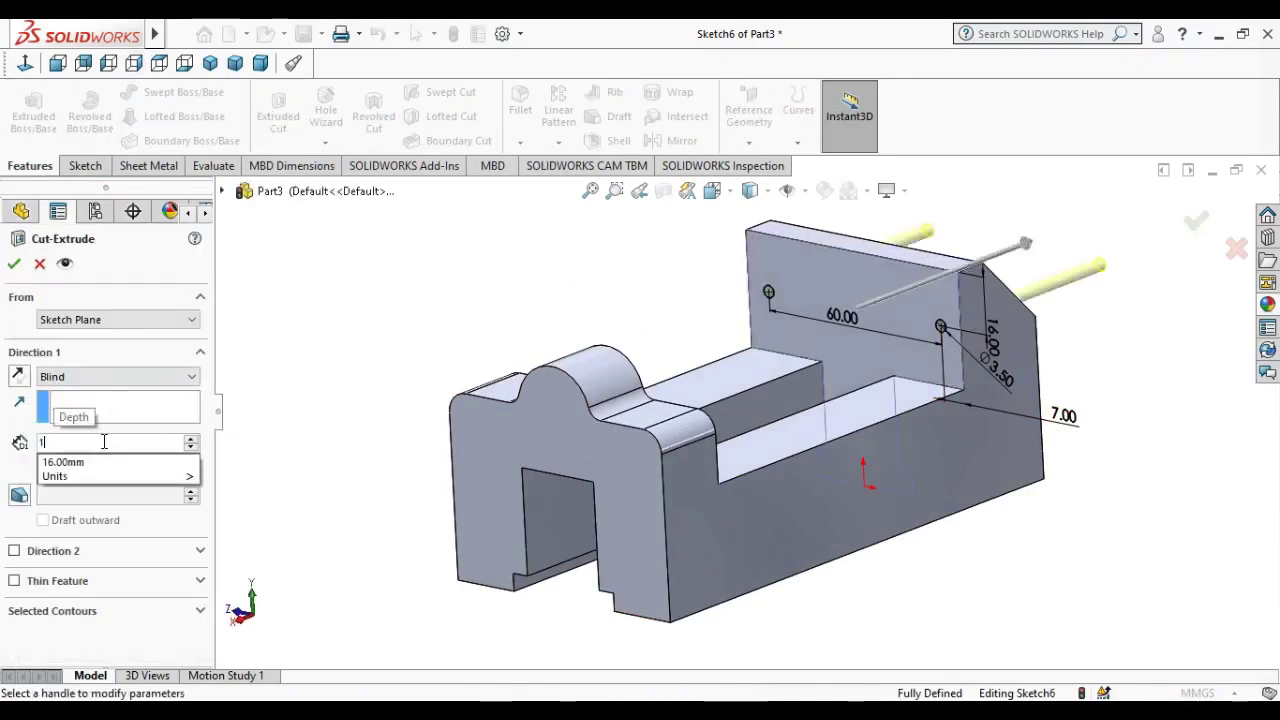
{"action": "type", "text": "5"}
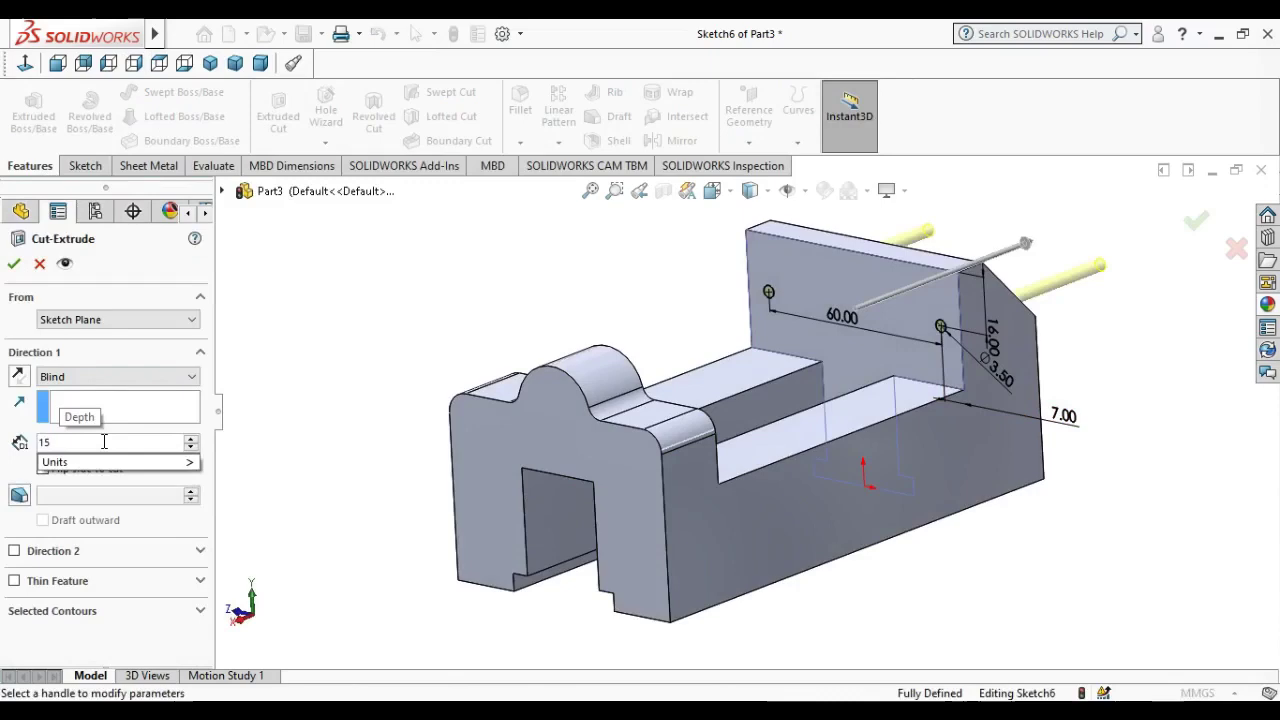
{"action": "key", "text": "Return"}
{"action": "mouse_move", "coordinate": [540, 450]}
{"action": "middle_mouse_down"}
{"action": "mouse_move", "coordinate": [604, 453]}
{"action": "mouse_move", "coordinate": [123, 258]}
{"action": "middle_mouse_up"}
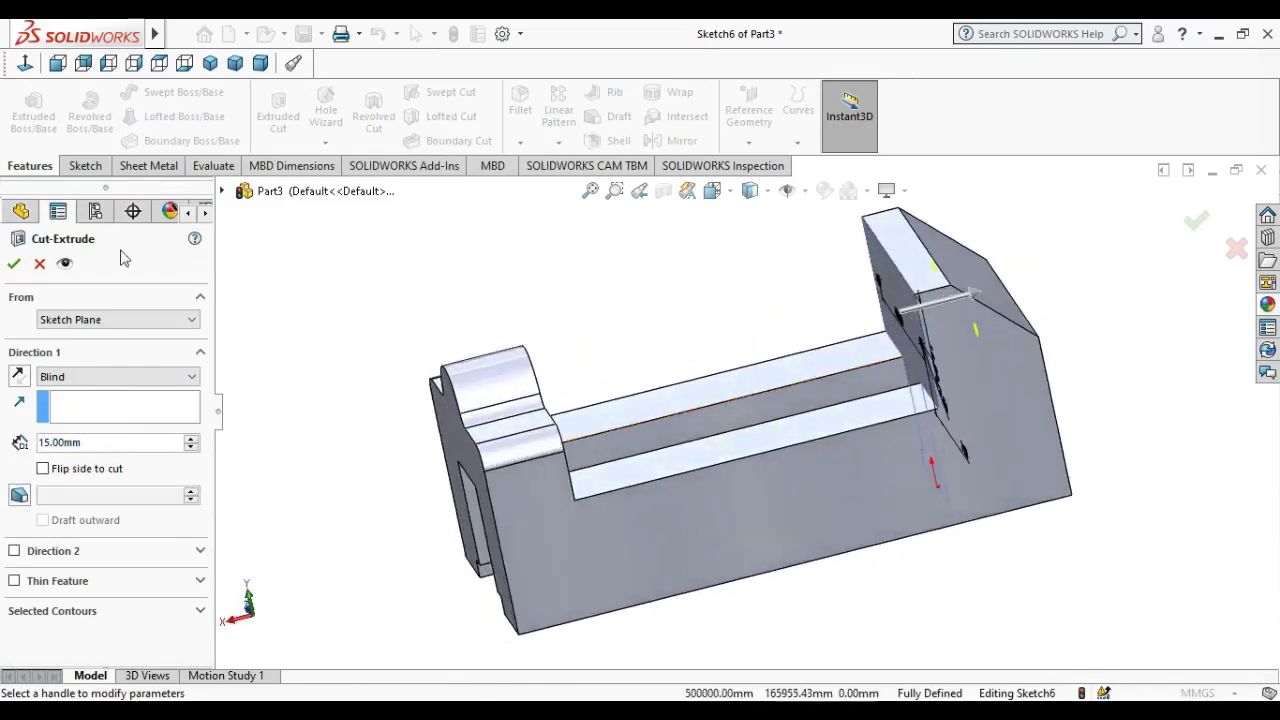
{"action": "left_click", "coordinate": [15, 265]}
{"action": "mouse_move", "coordinate": [352, 465]}
{"action": "middle_mouse_down"}
{"action": "mouse_move", "coordinate": [701, 423]}
{"action": "mouse_move", "coordinate": [443, 514]}
{"action": "middle_mouse_up"}
{"action": "left_click", "coordinate": [671, 398]}
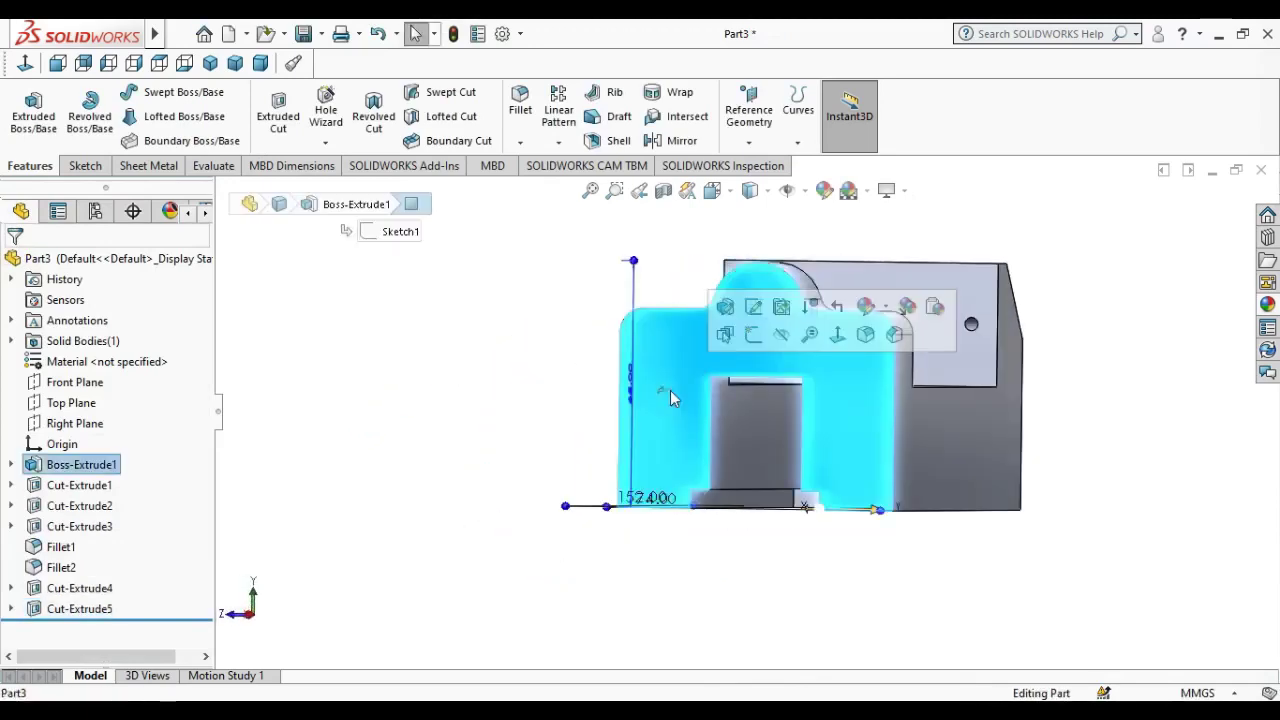
- Sketch a circle inside the top arc of the front face, viewed face-on
{"action": "left_click", "coordinate": [760, 336]}
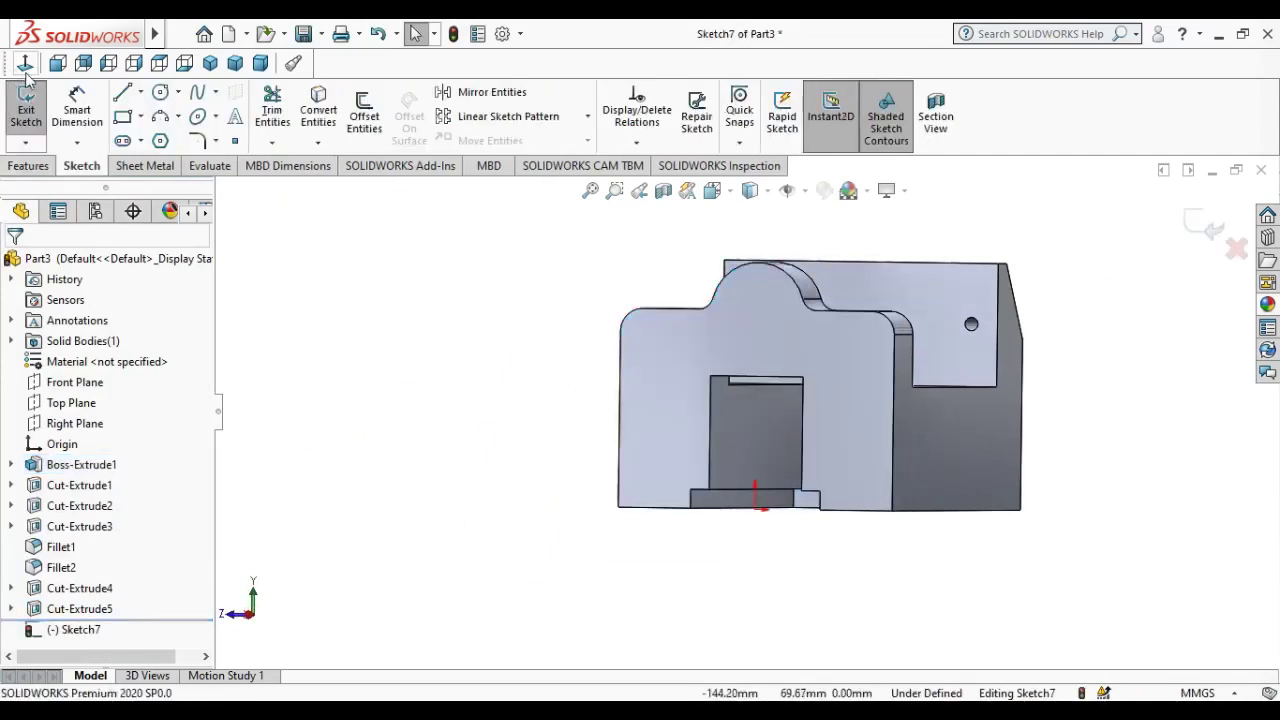
{"action": "left_click", "coordinate": [26, 66]}
{"action": "left_click", "coordinate": [160, 91]}
{"action": "left_click", "coordinate": [746, 284]}
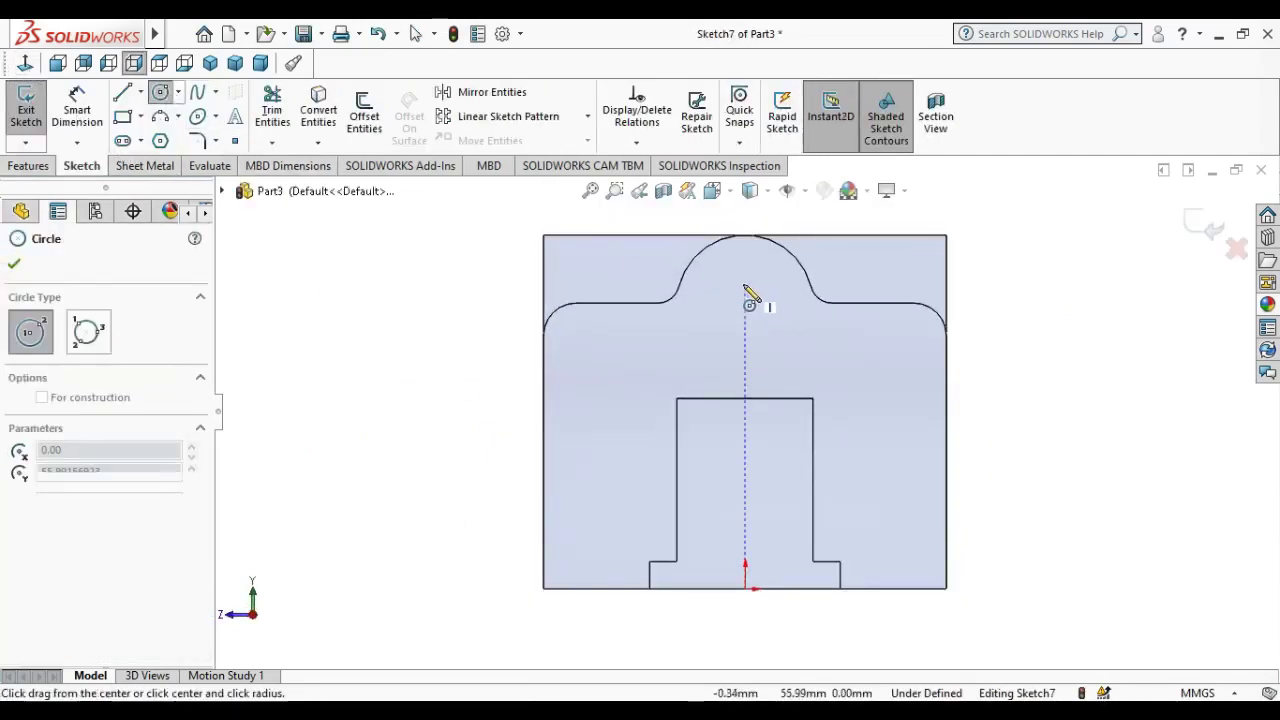
{"action": "left_click", "coordinate": [776, 314]}
{"action": "key", "text": "Escape"}
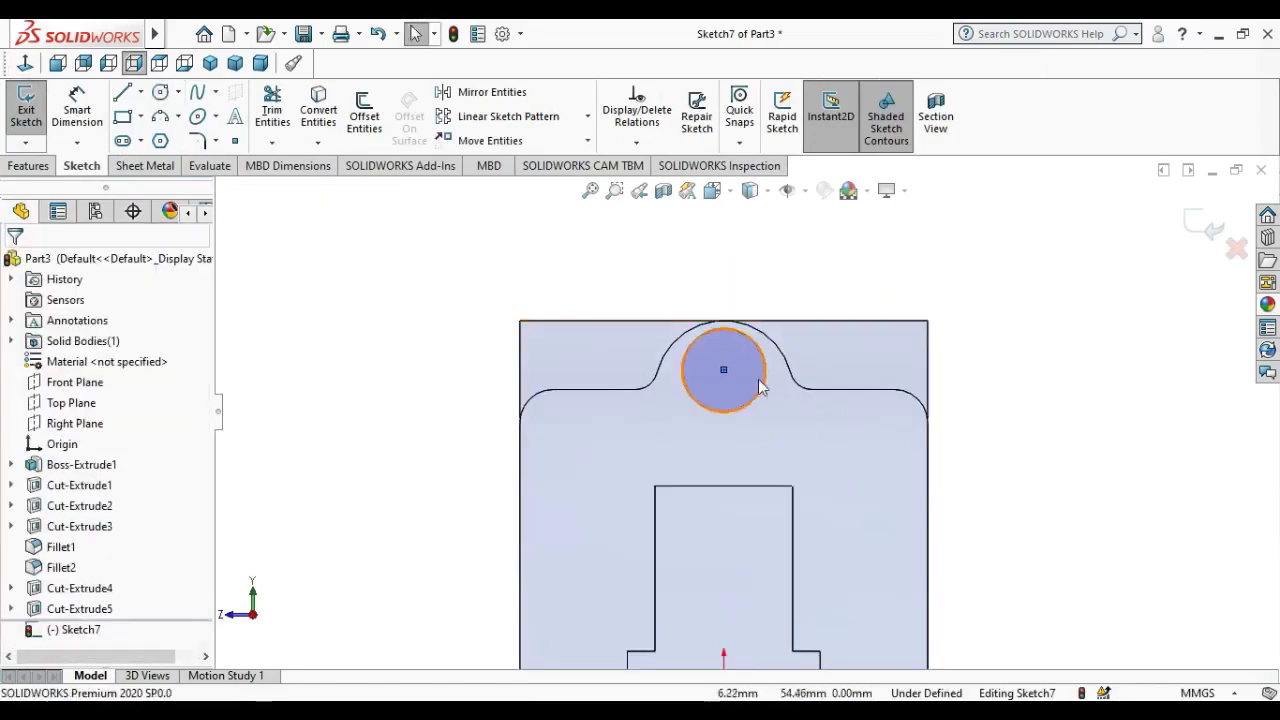
- Align the circle centre vertically with the sketch origin
{"action": "left_click", "coordinate": [724, 370]}
{"action": "scroll", "coordinate": [740, 580], "scroll_direction": "up", "scroll_amount": 1}
{"action": "scroll", "coordinate": [727, 627], "scroll_direction": "up", "scroll_amount": 1}
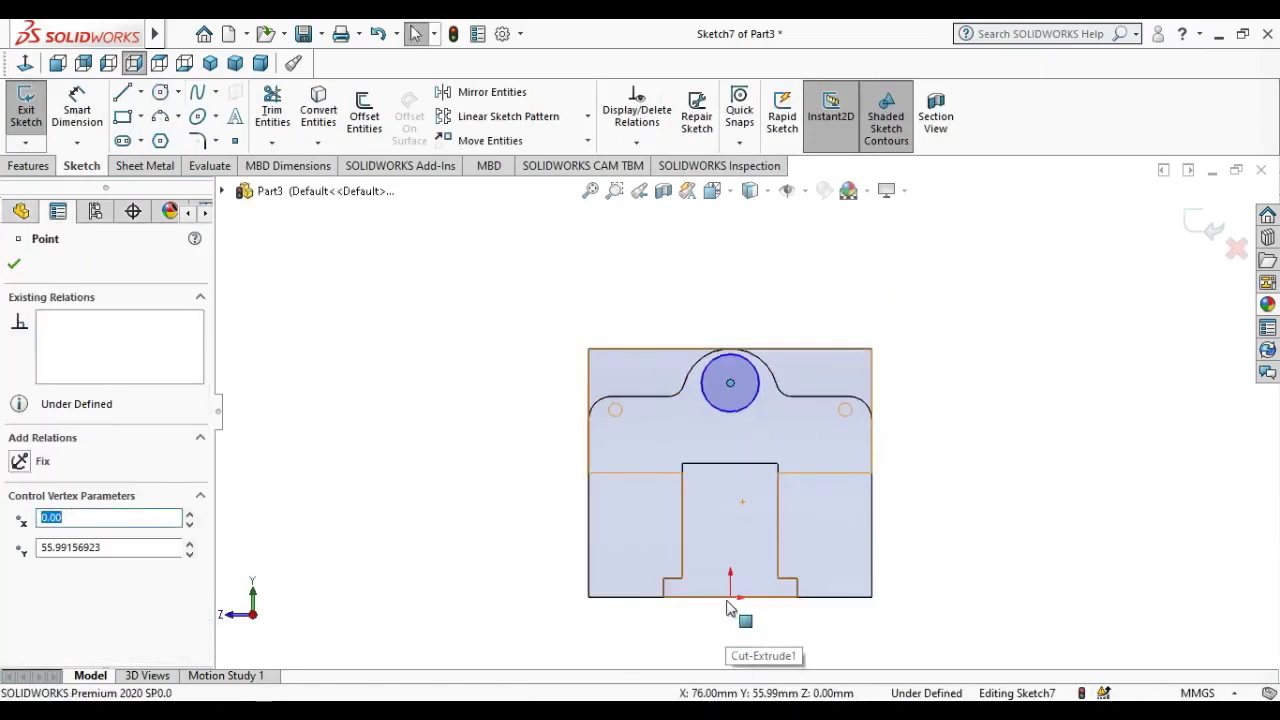
{"action": "left_click", "coordinate": [732, 598]}
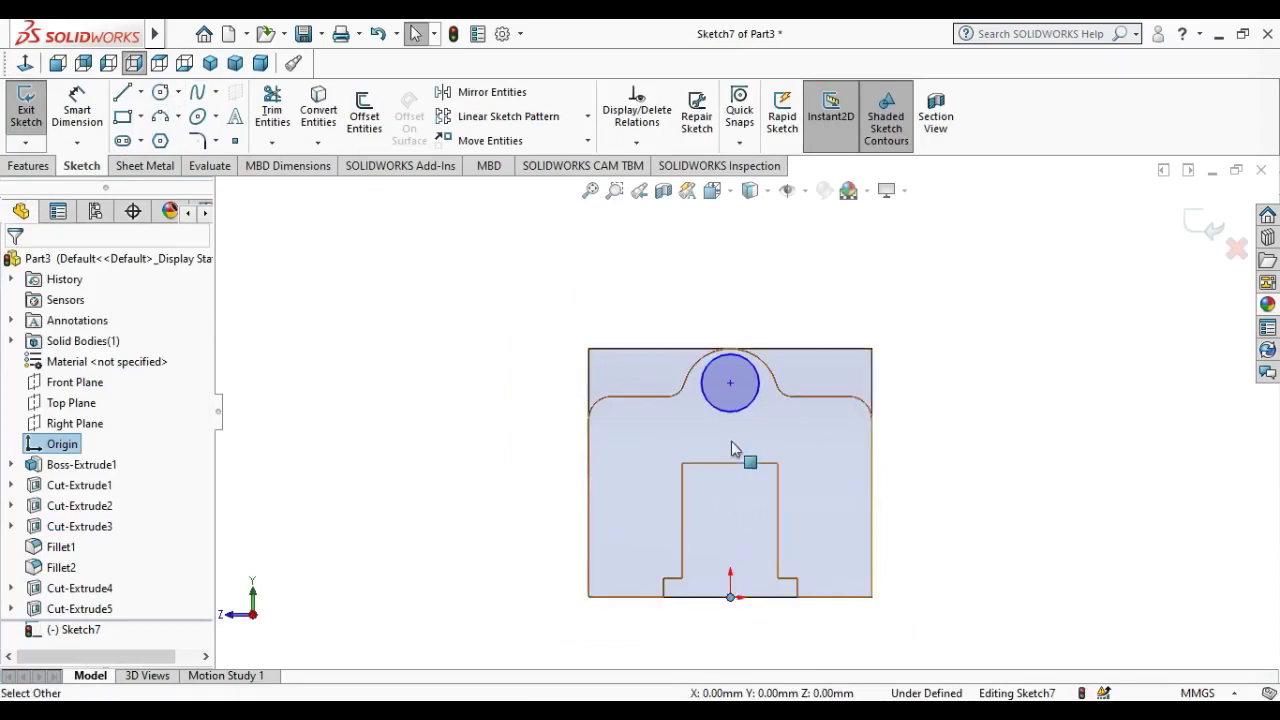
{"action": "left_click", "coordinate": [730, 385], "text": "ctrl"}
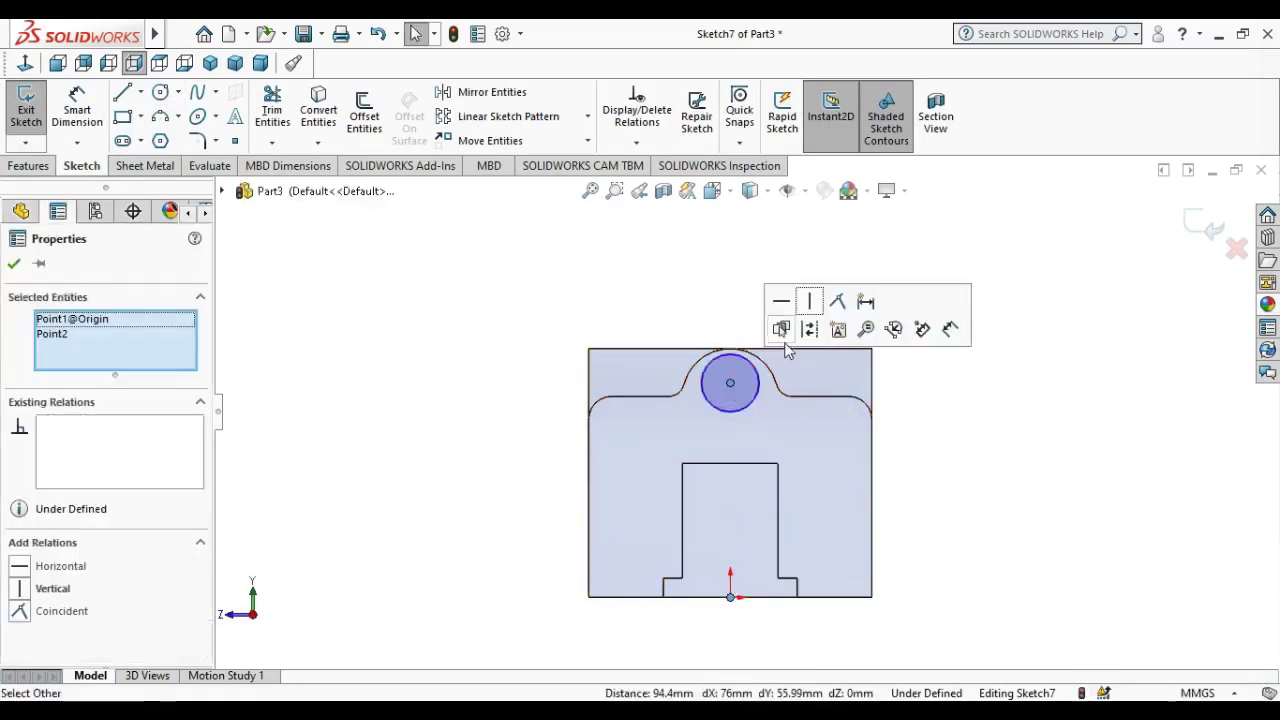
{"action": "left_click", "coordinate": [811, 300]}
{"action": "left_click", "coordinate": [1036, 470]}
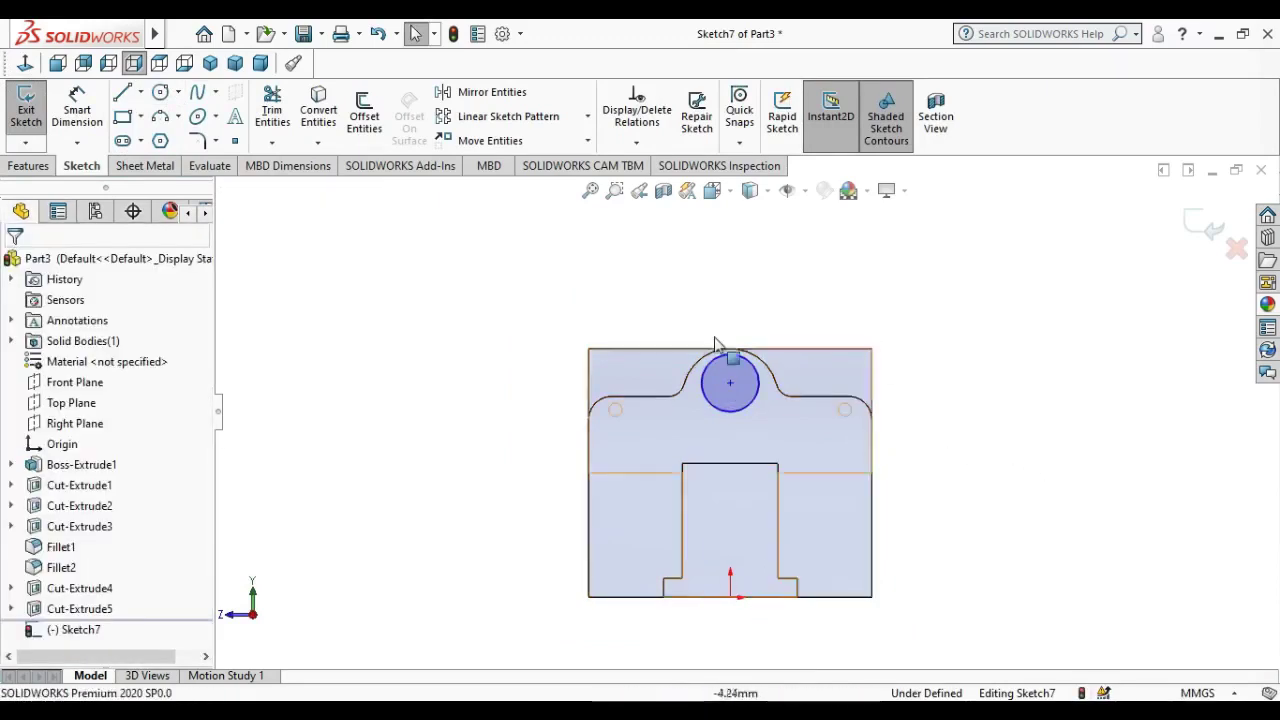
- Dimension the circle to Ø15 and its centre 12.5 mm below the top edge
{"action": "left_click", "coordinate": [77, 105]}
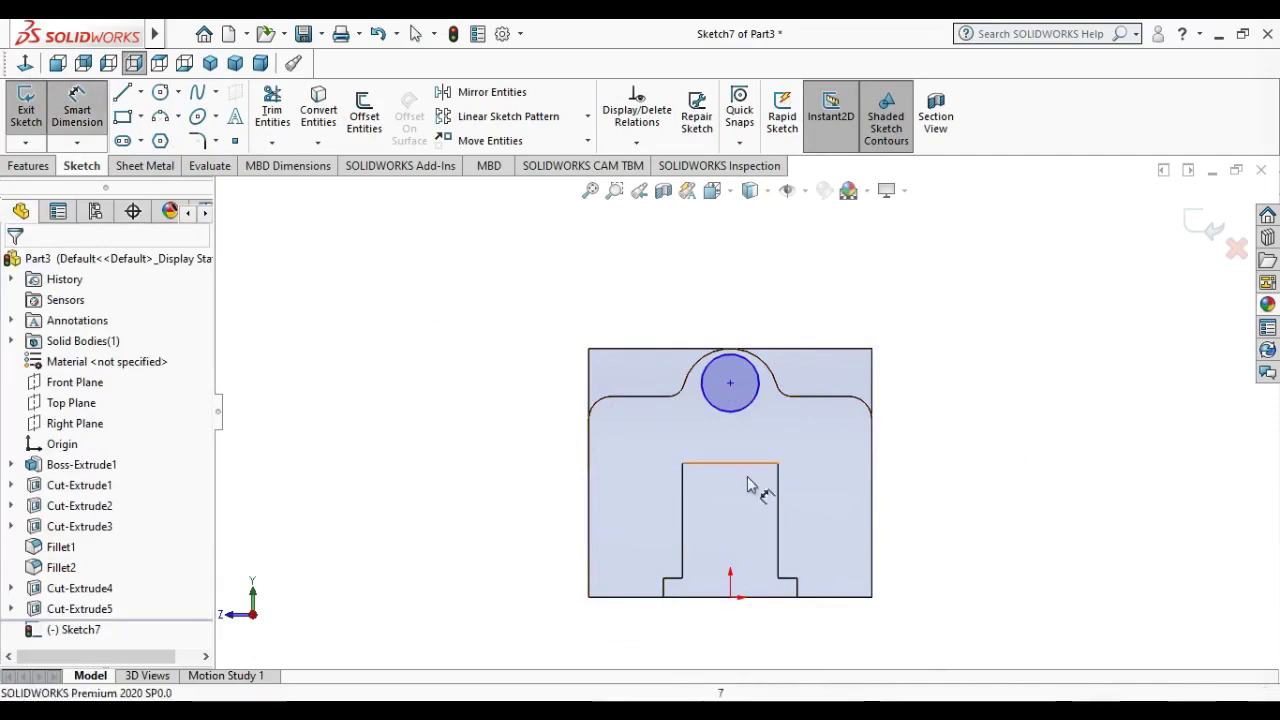
{"action": "left_click", "coordinate": [745, 418]}
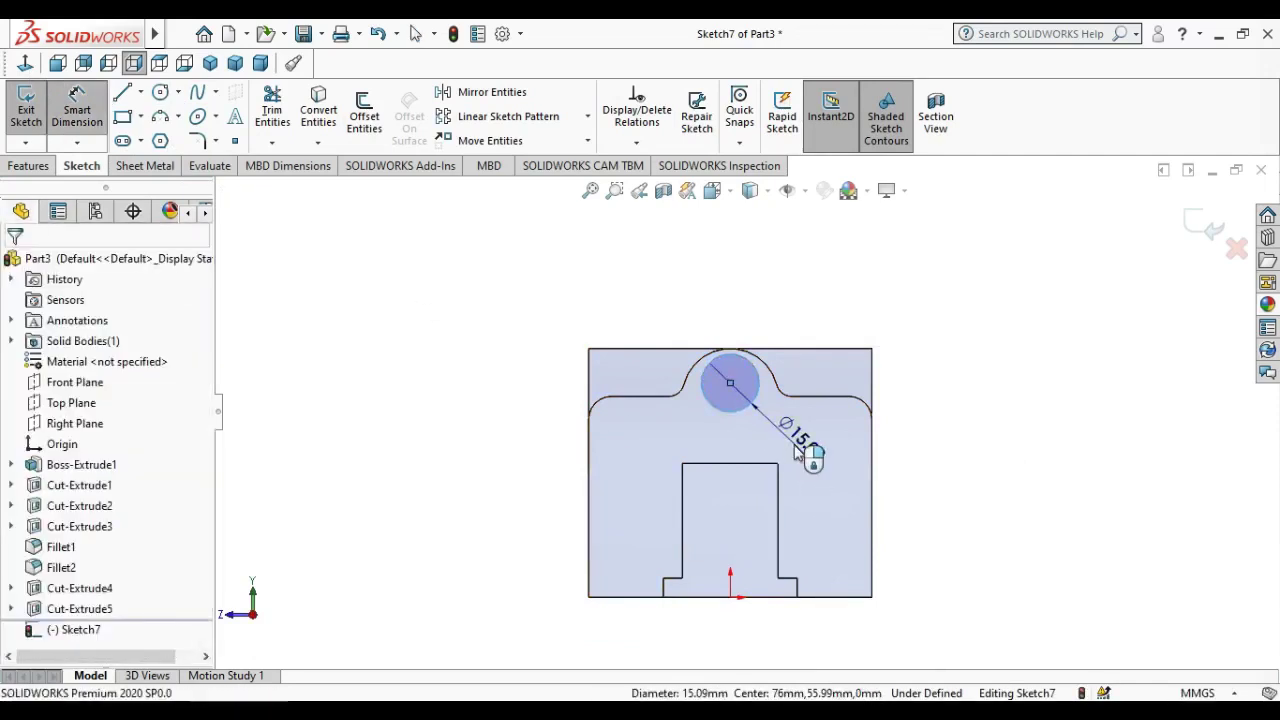
{"action": "left_click", "coordinate": [795, 446]}
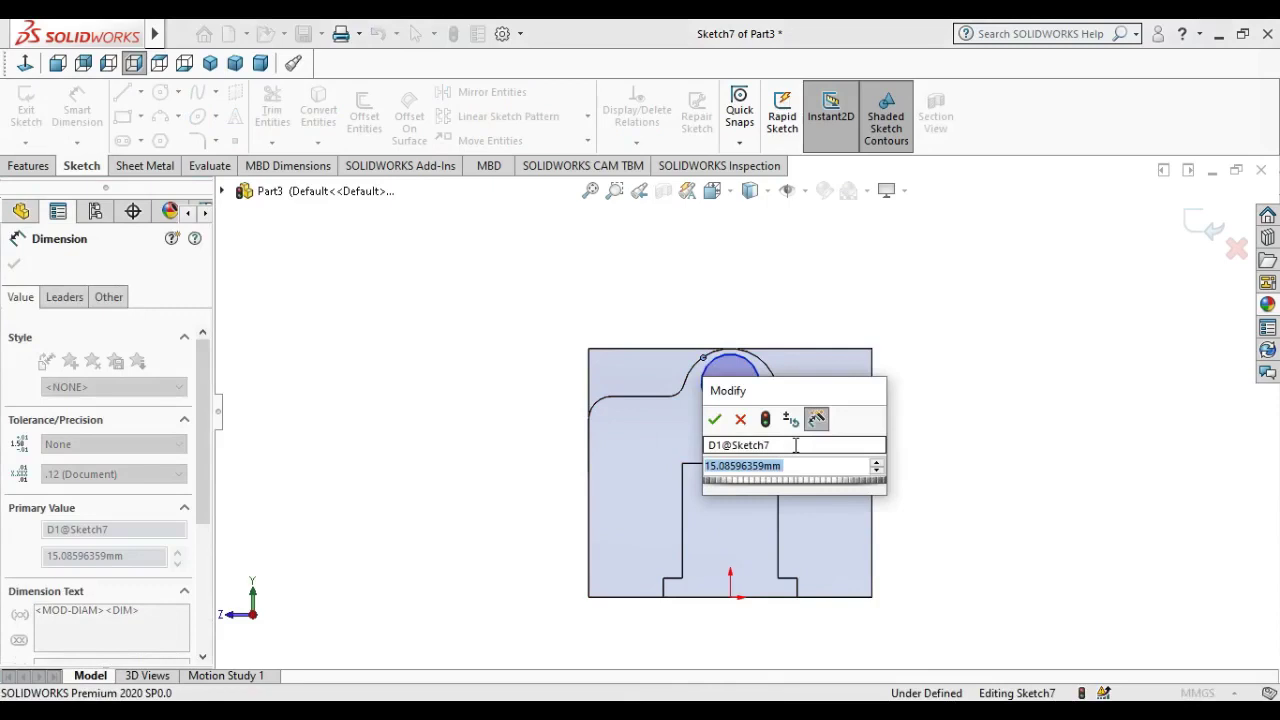
{"action": "type", "text": "15"}
{"action": "key", "text": "Return"}
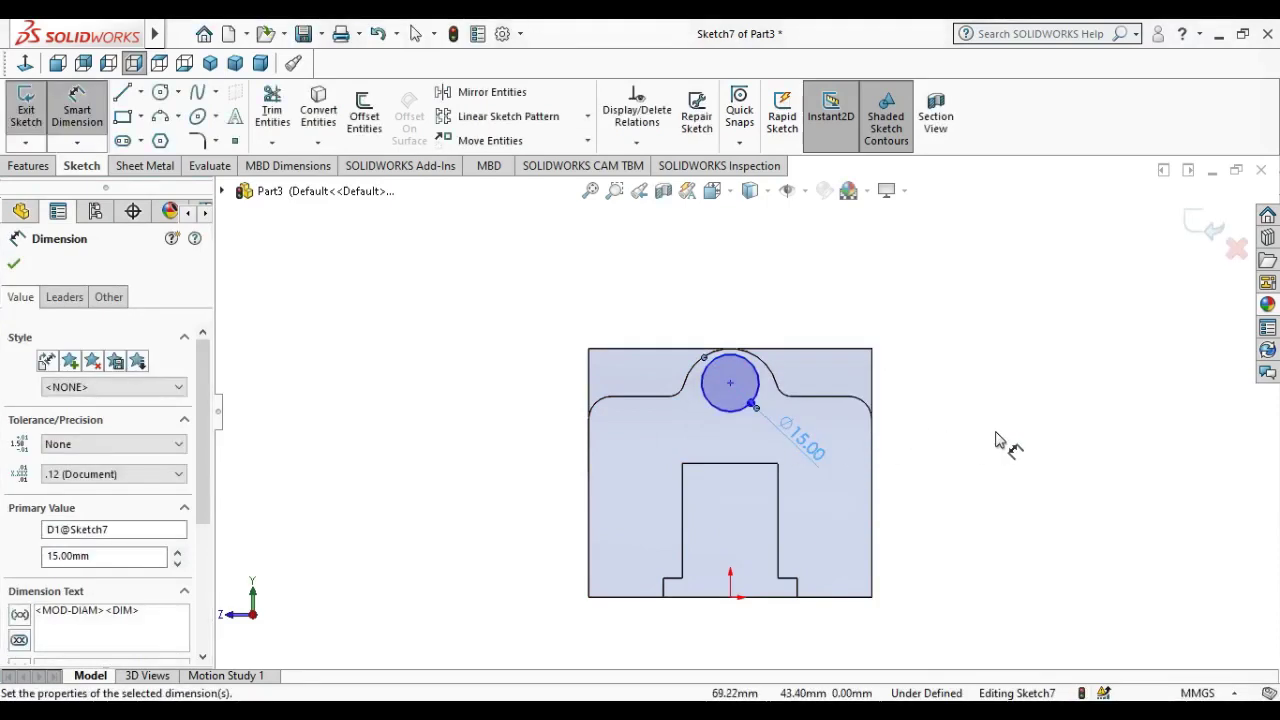
{"action": "key", "text": "Escape"}
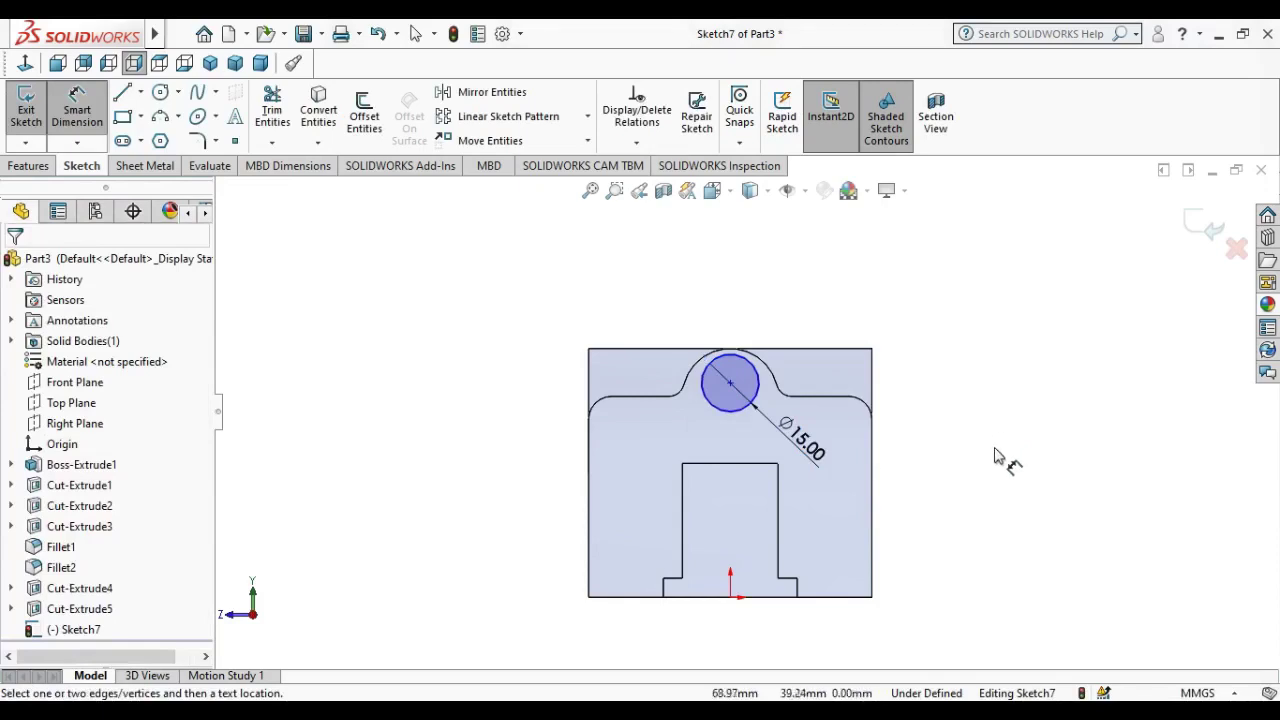
{"action": "left_click", "coordinate": [797, 350]}
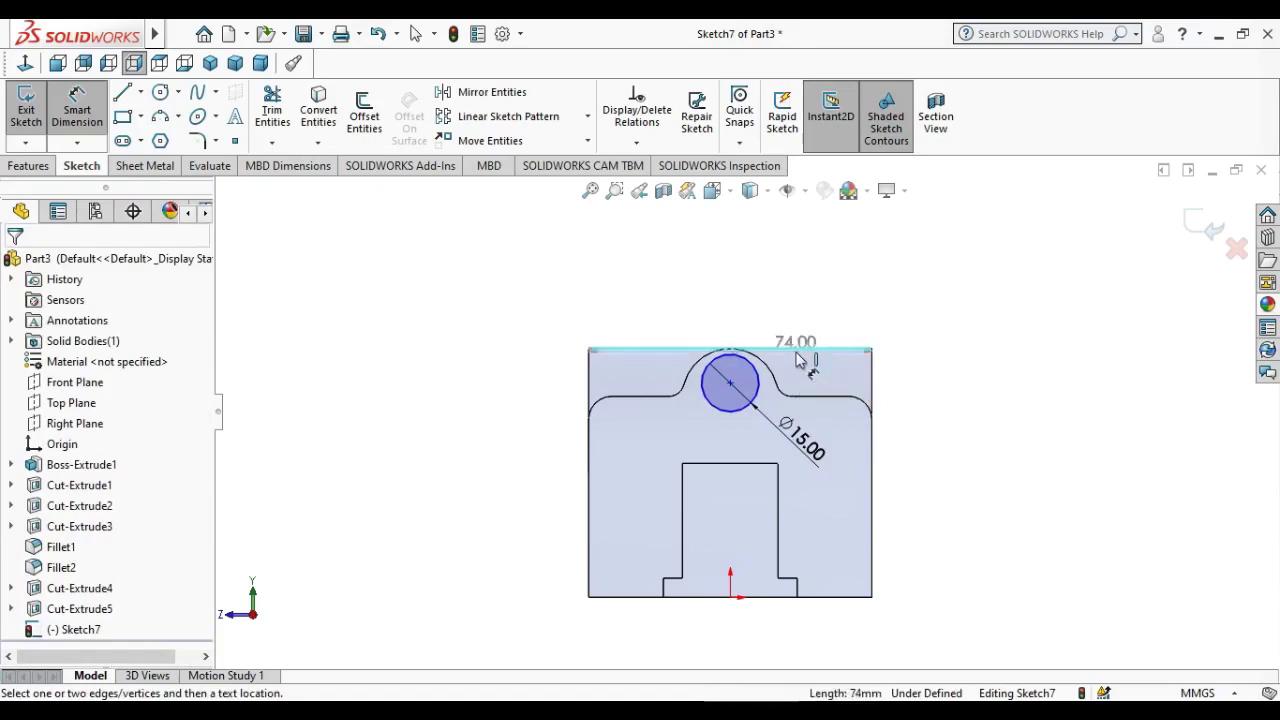
{"action": "left_click", "coordinate": [731, 383]}
{"action": "left_click", "coordinate": [935, 405]}
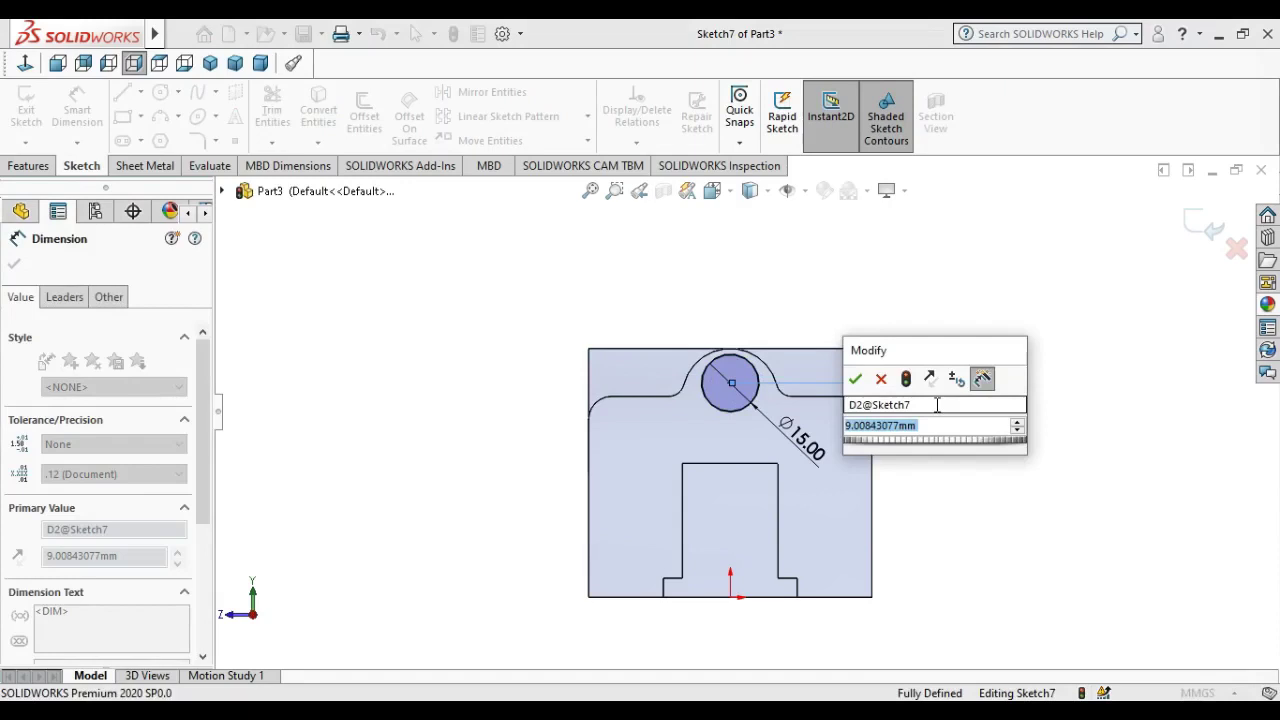
{"action": "type", "text": "9.0"}
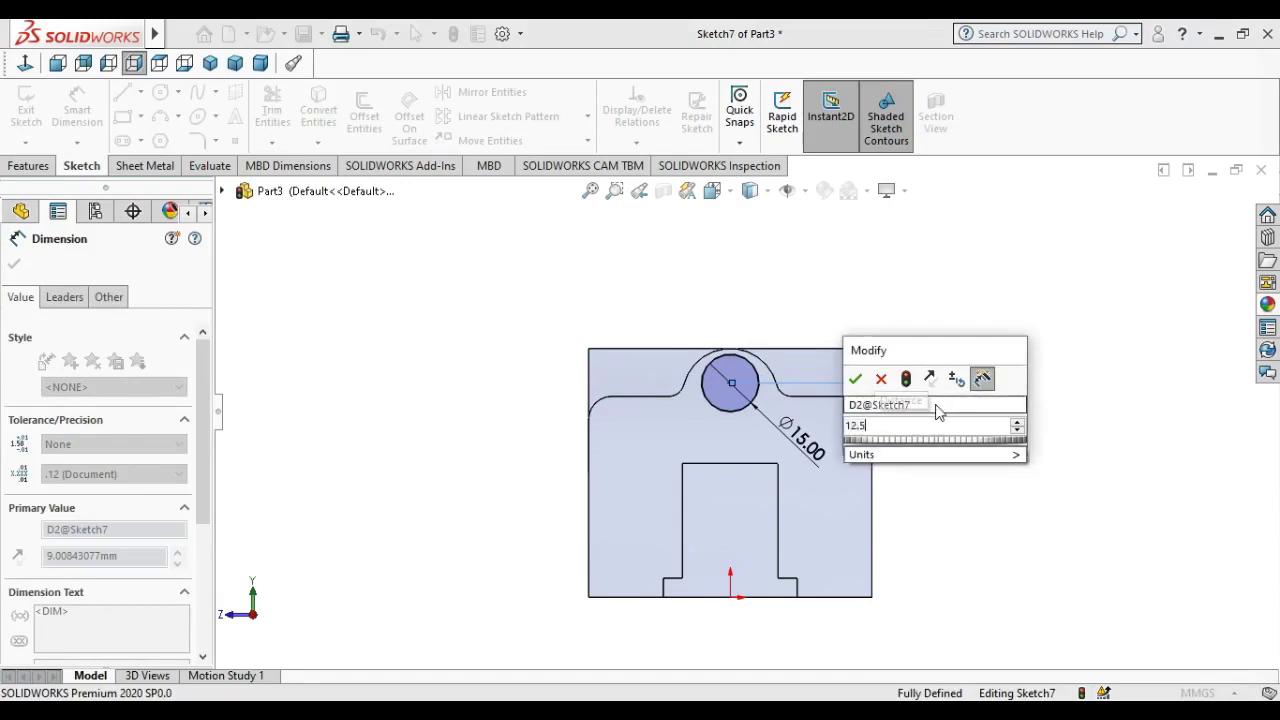
{"action": "type", "text": "1"}
{"action": "key", "text": "Return"}
{"action": "left_click", "coordinate": [938, 412]}
- Cut the Ø15 circle into the boss with an Up To Next Extruded Cut
{"action": "middle_click_drag", "start_coordinate": [1014, 466], "coordinate": [940, 530]}
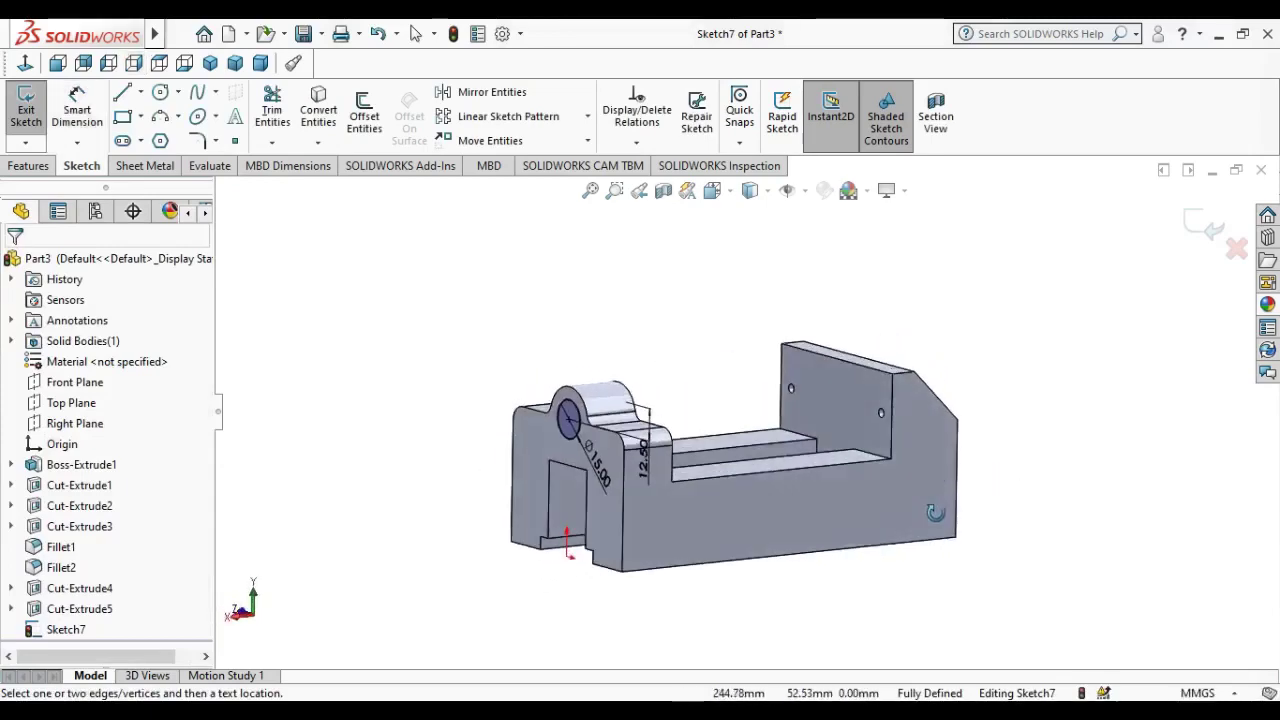
{"action": "scroll", "coordinate": [940, 530], "scroll_direction": "up", "scroll_amount": 1}
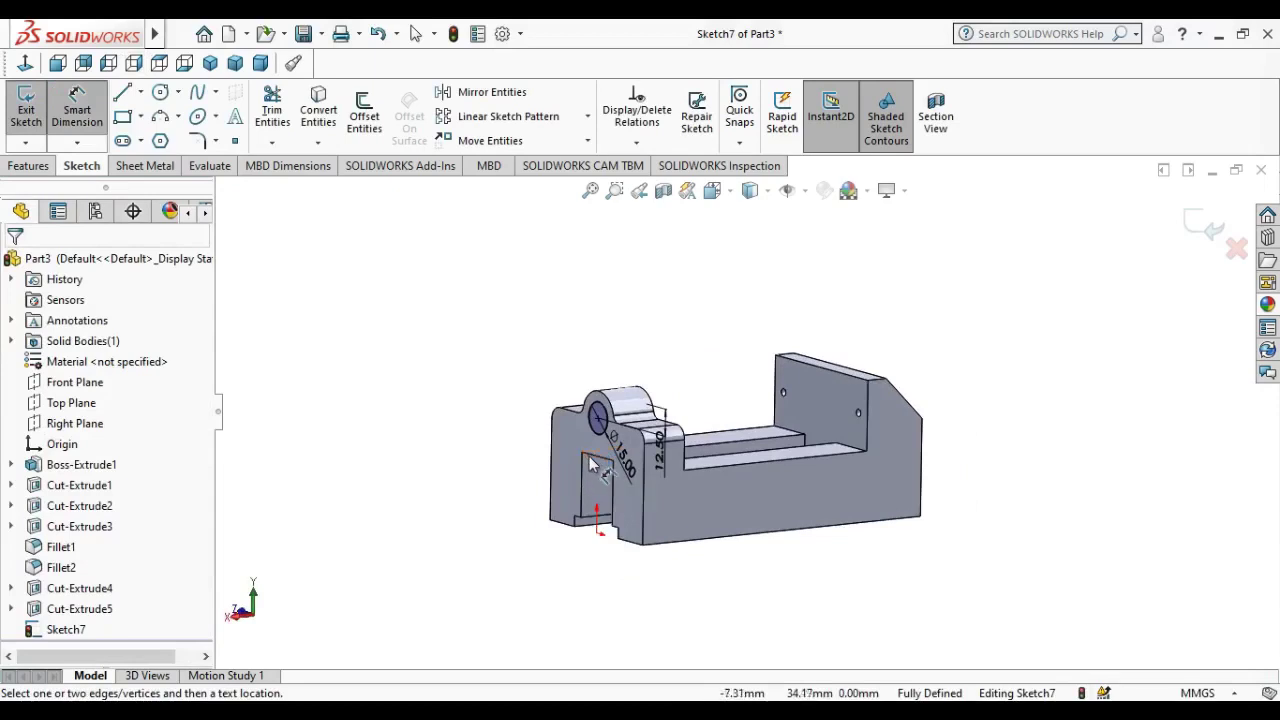
{"action": "middle_click_drag", "start_coordinate": [588, 478], "coordinate": [477, 497]}
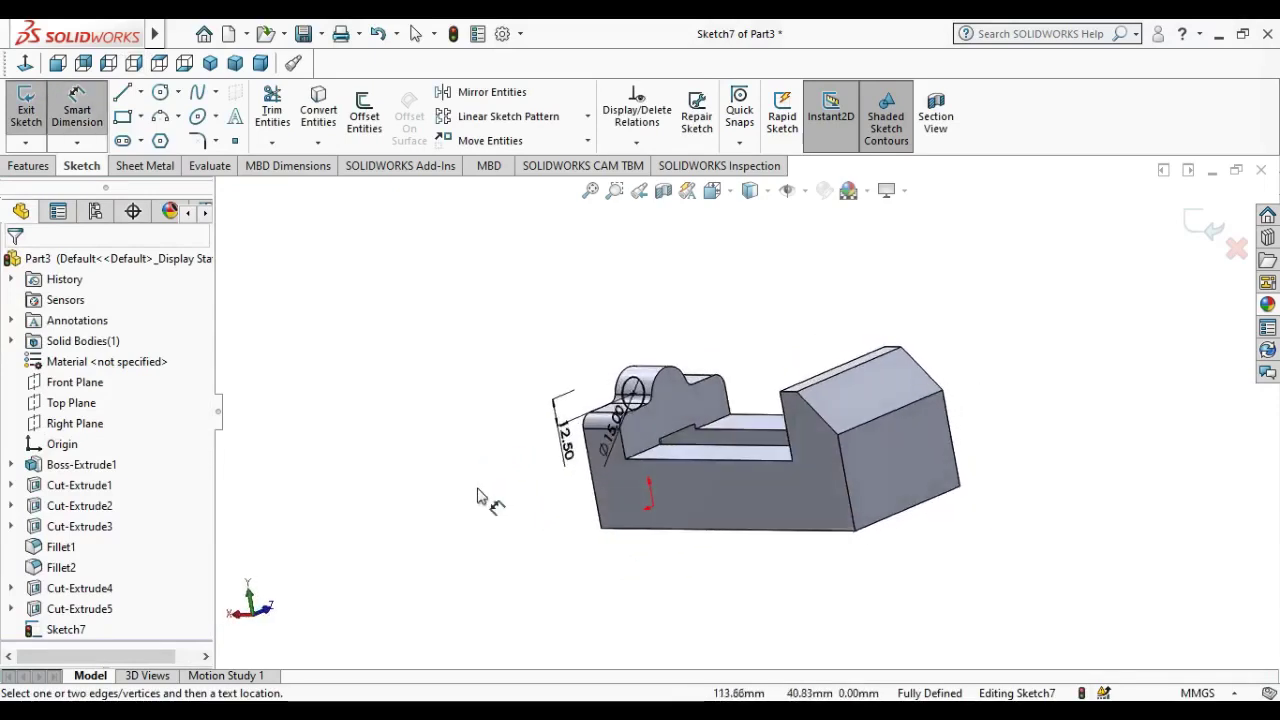
{"action": "scroll", "coordinate": [706, 440], "scroll_direction": "up", "scroll_amount": 2}
{"action": "middle_click_drag", "start_coordinate": [706, 440], "coordinate": [730, 485]}
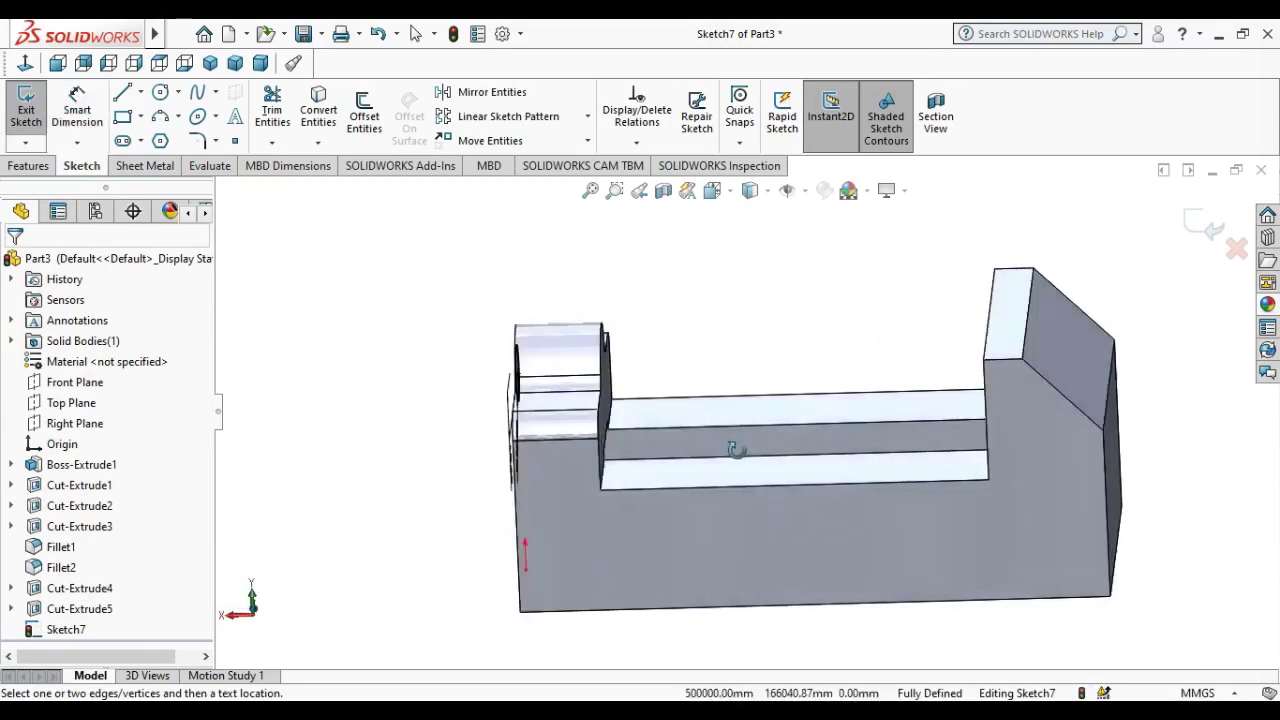
{"action": "left_click", "coordinate": [22, 166]}
{"action": "left_click", "coordinate": [278, 115]}
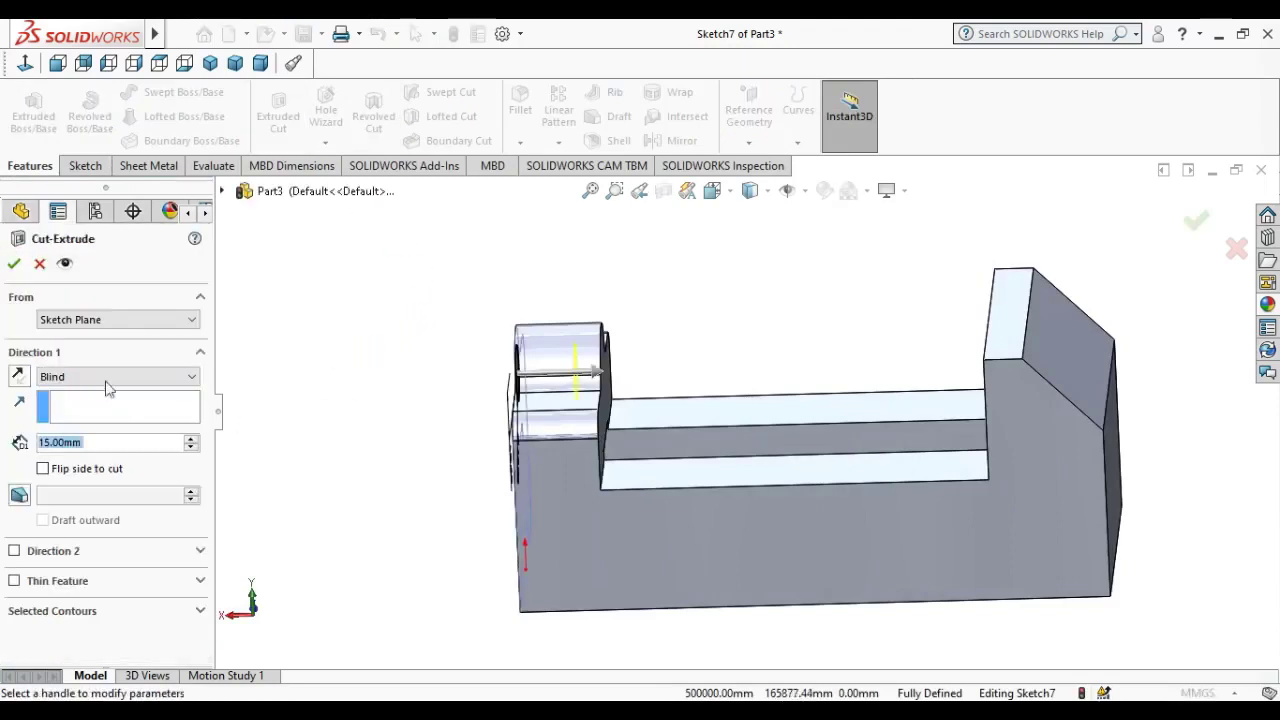
{"action": "left_click", "coordinate": [108, 377]}
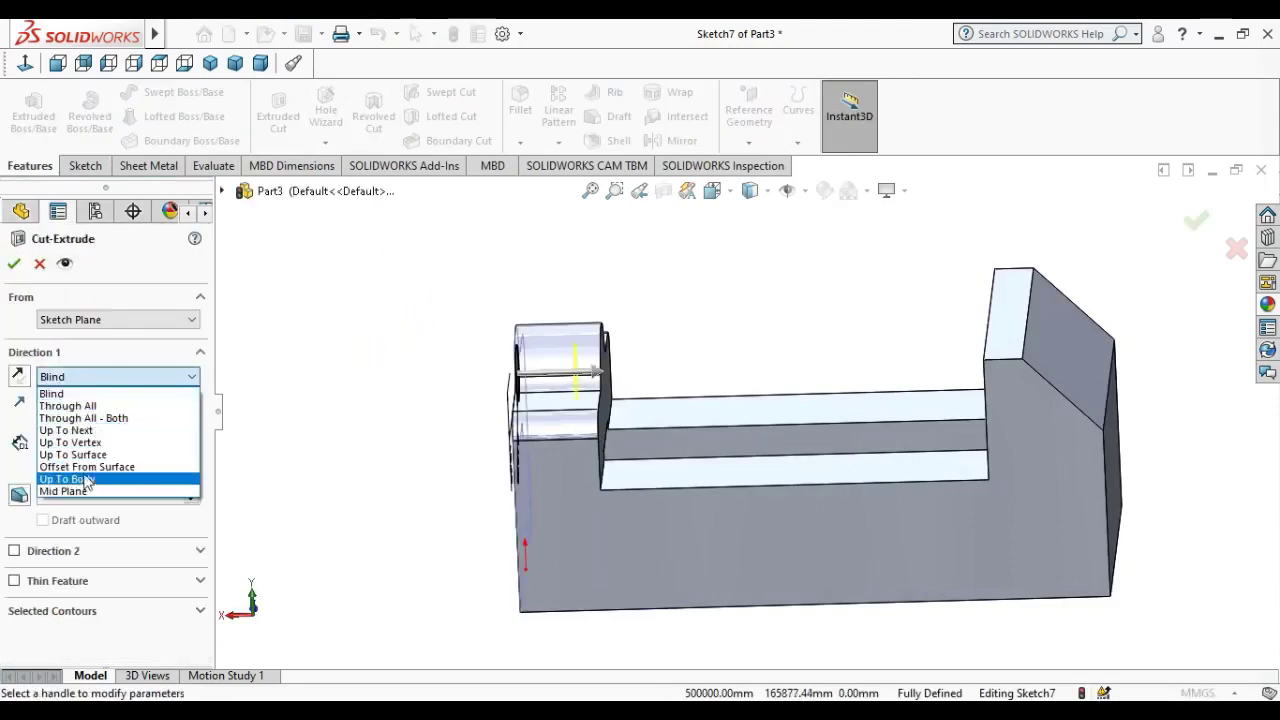
{"action": "left_click", "coordinate": [66, 430]}
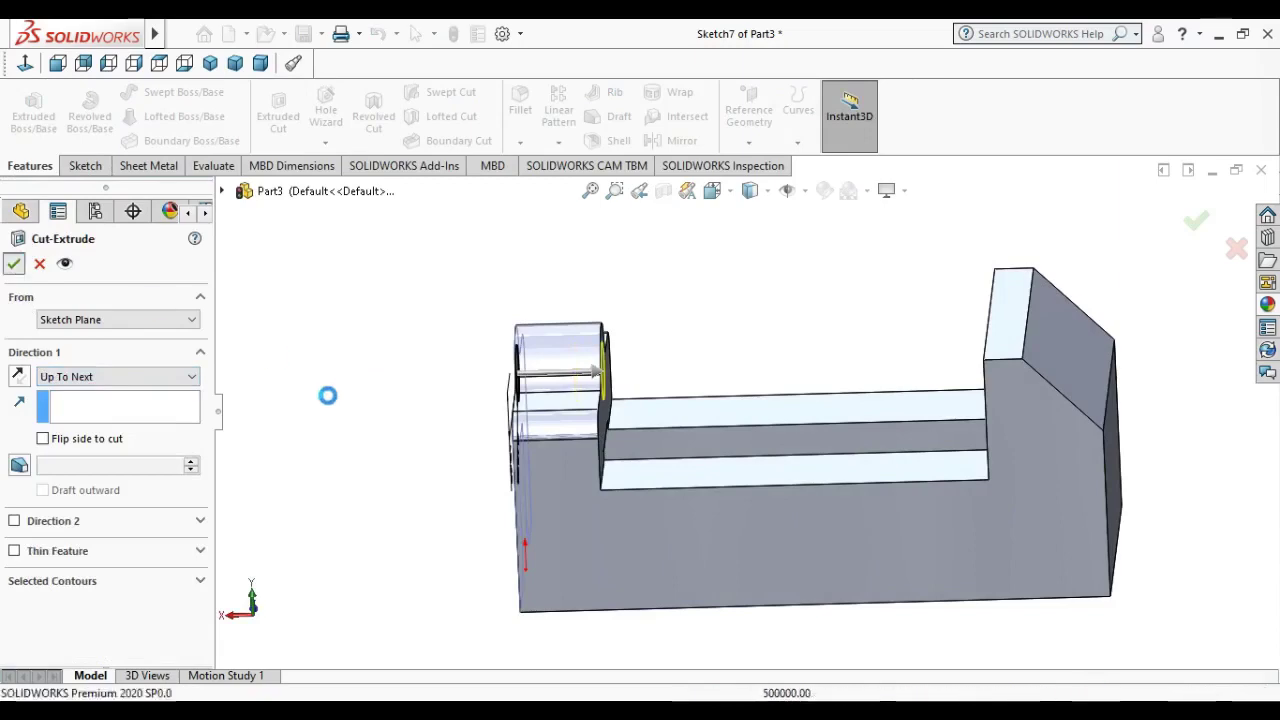
{"action": "key", "text": "Return"}
- Orbit and zoom the part to inspect the new bore
{"action": "mouse_move", "coordinate": [369, 401]}
{"action": "middle_mouse_down"}
{"action": "mouse_move", "coordinate": [486, 343]}
{"action": "mouse_move", "coordinate": [529, 366]}
{"action": "mouse_move", "coordinate": [608, 455]}
{"action": "mouse_move", "coordinate": [660, 450]}
{"action": "middle_mouse_up"}
{"action": "scroll", "coordinate": [608, 455], "scroll_direction": "up", "scroll_amount": 3}
{"action": "scroll", "coordinate": [687, 487], "scroll_direction": "down", "scroll_amount": 3}
{"action": "scroll", "coordinate": [687, 487], "scroll_direction": "down", "scroll_amount": 2}
{"action": "mouse_move", "coordinate": [823, 537]}
{"action": "middle_mouse_down"}
{"action": "mouse_move", "coordinate": [700, 500]}
{"action": "mouse_move", "coordinate": [503, 570]}
{"action": "mouse_move", "coordinate": [660, 605]}
{"action": "middle_mouse_up"}
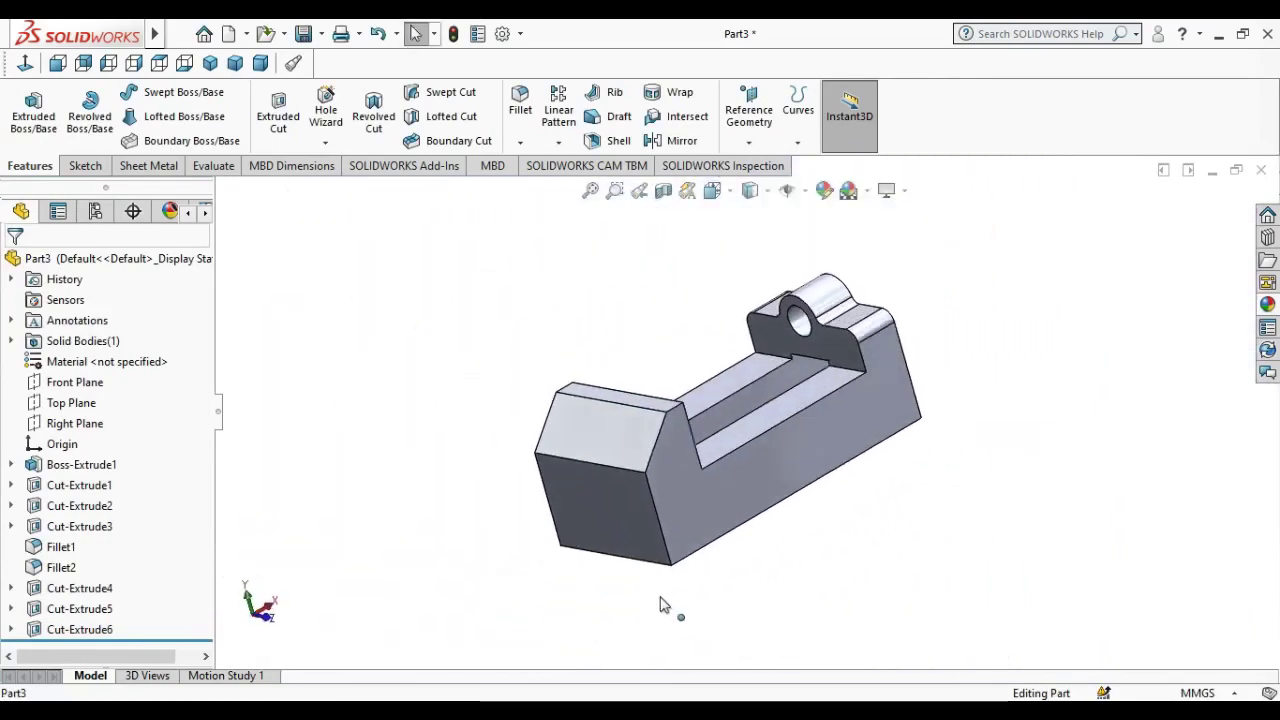
- Set the normal-to view of the boss end as the standard Front view, then return to Isometric
{"action": "left_click", "coordinate": [210, 63]}
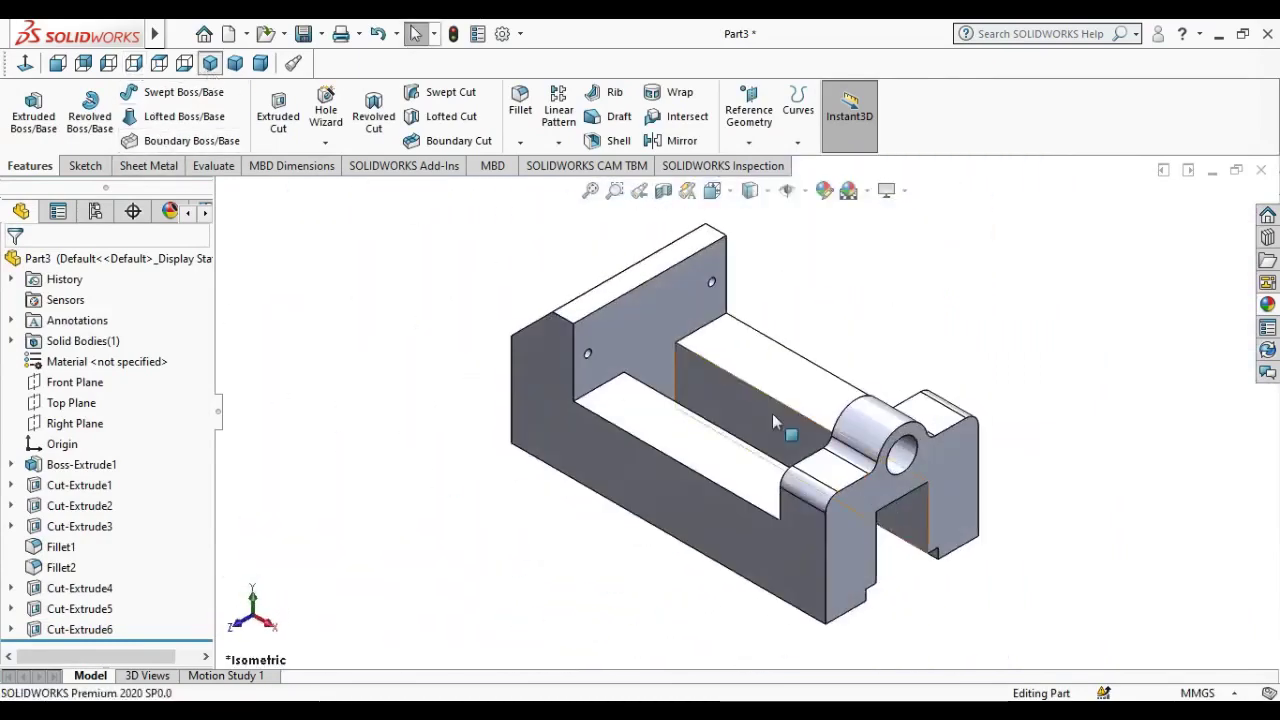
{"action": "key", "text": "ctrl+8"}
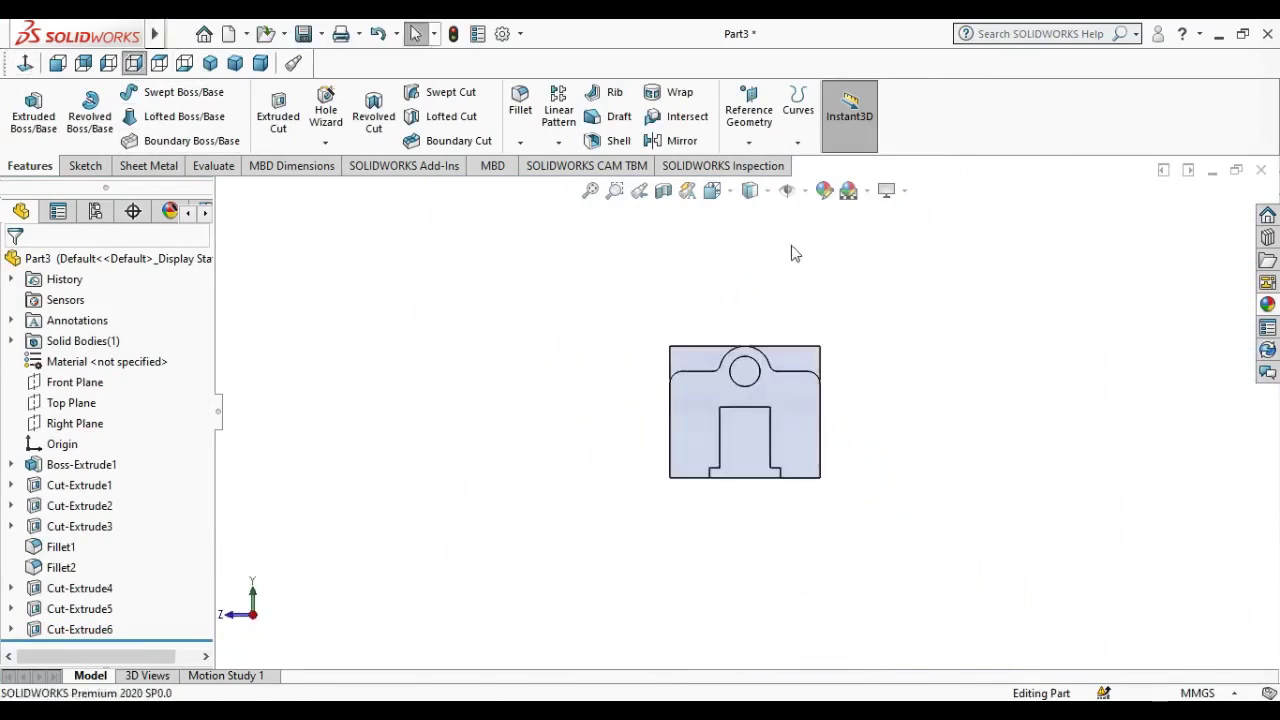
{"action": "left_click", "coordinate": [712, 190]}
{"action": "left_click", "coordinate": [830, 218]}
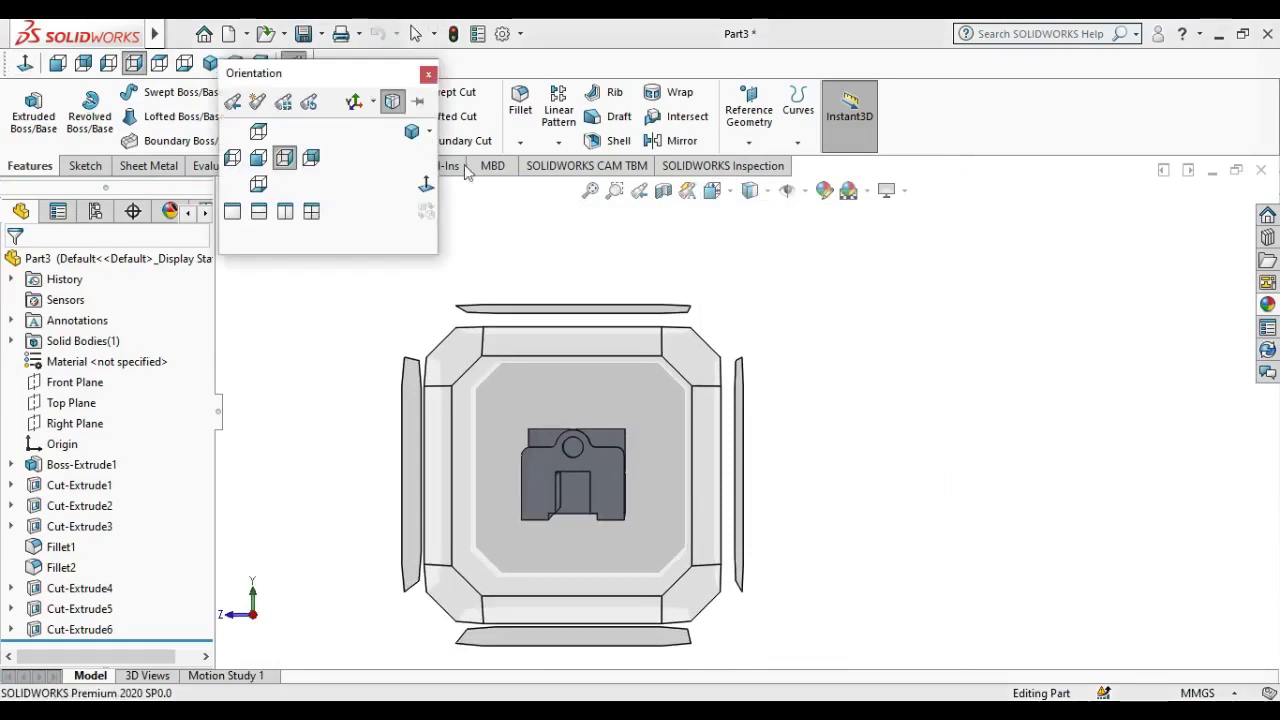
{"action": "left_click", "coordinate": [257, 101]}
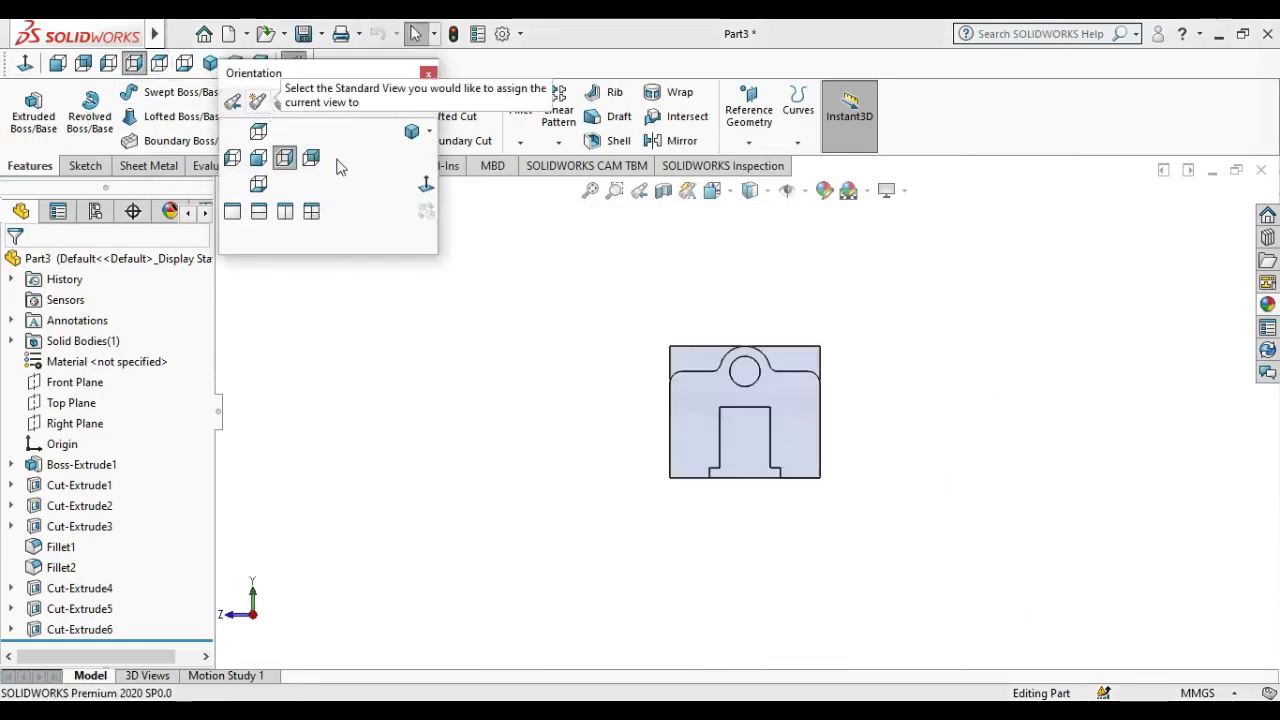
{"action": "left_click", "coordinate": [258, 157]}
{"action": "left_click", "coordinate": [686, 386]}
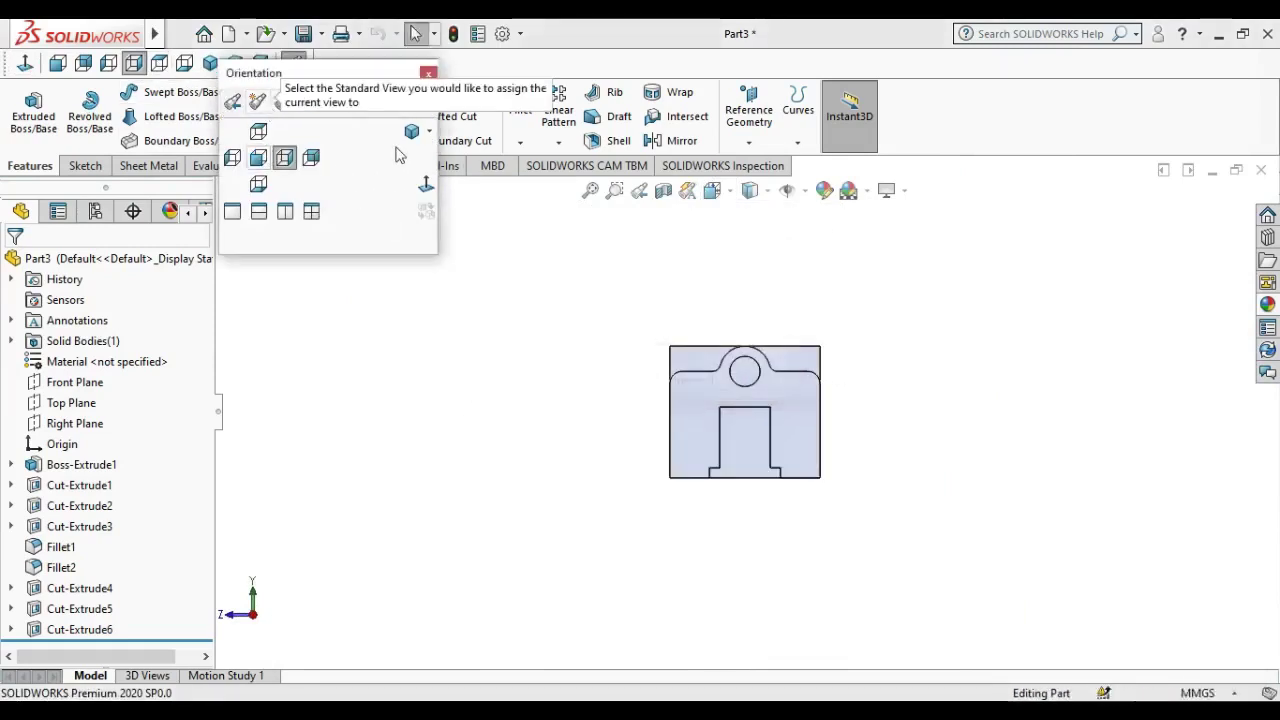
{"action": "left_click", "coordinate": [428, 76]}
{"action": "left_click", "coordinate": [211, 63]}
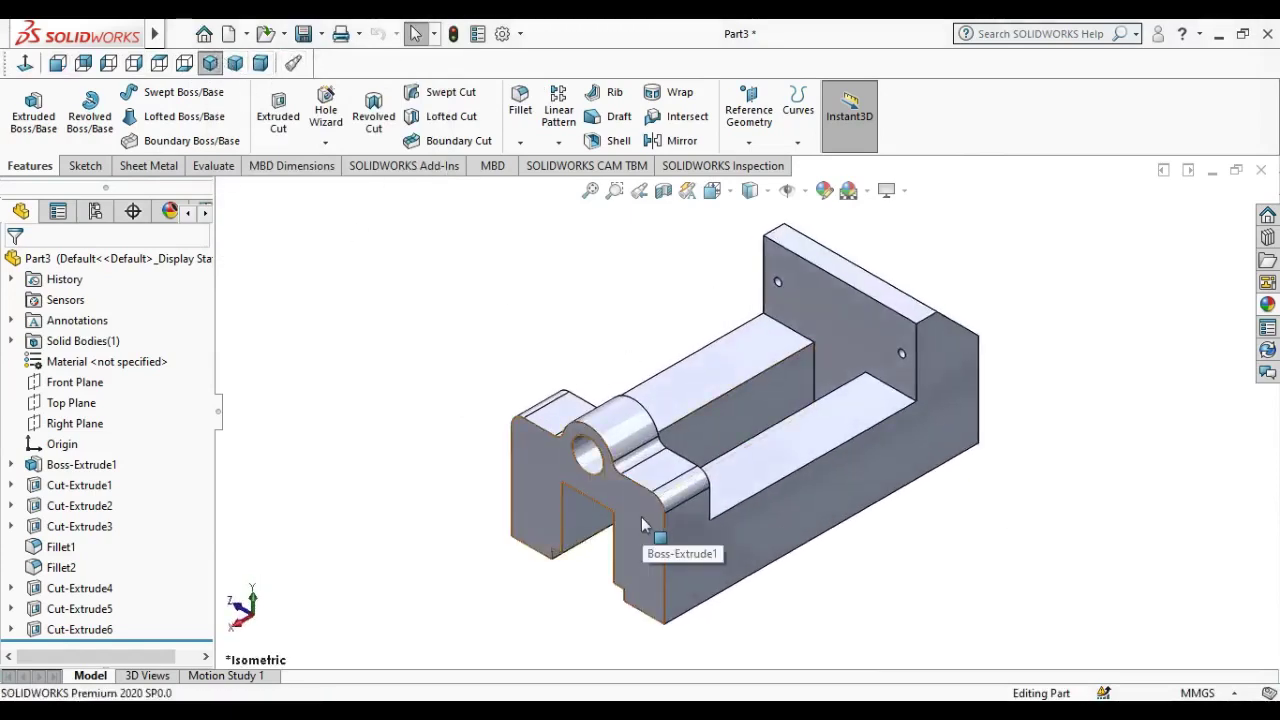
- Sketch a 15 mm circle on the boss end face from the hole edge
{"action": "left_click", "coordinate": [652, 478]}
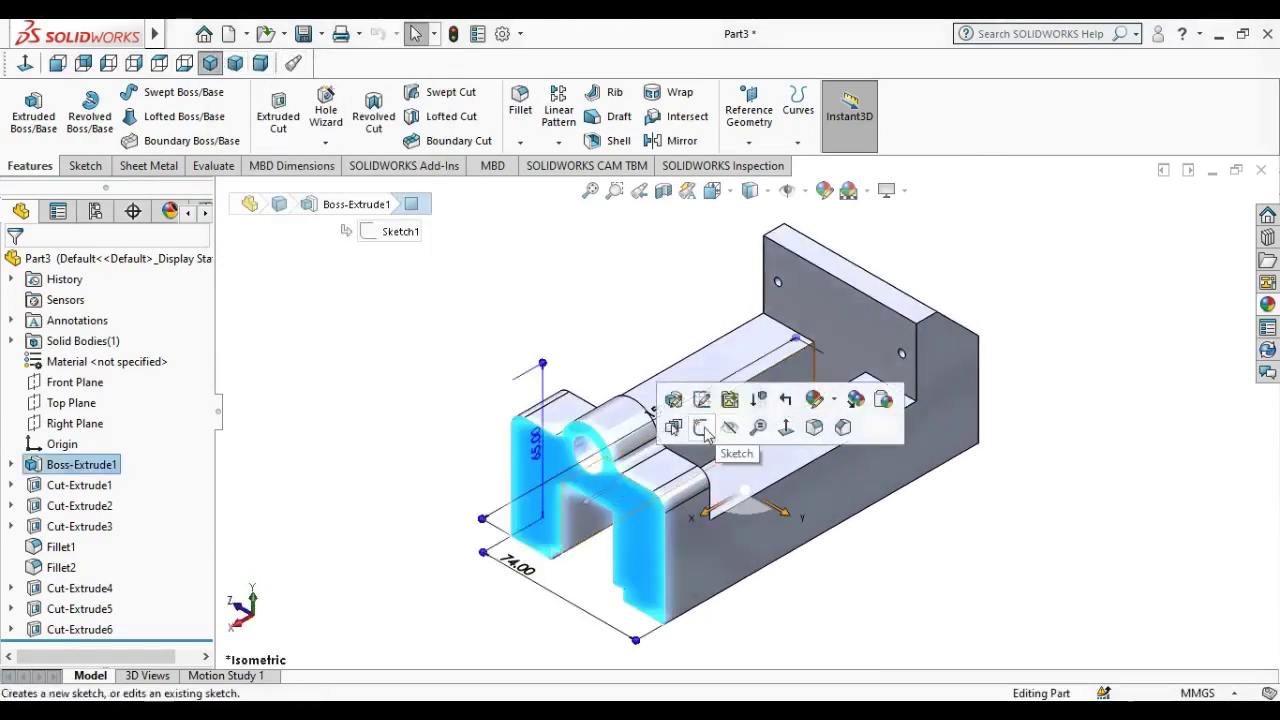
{"action": "left_click", "coordinate": [701, 427]}
{"action": "left_click", "coordinate": [57, 63]}
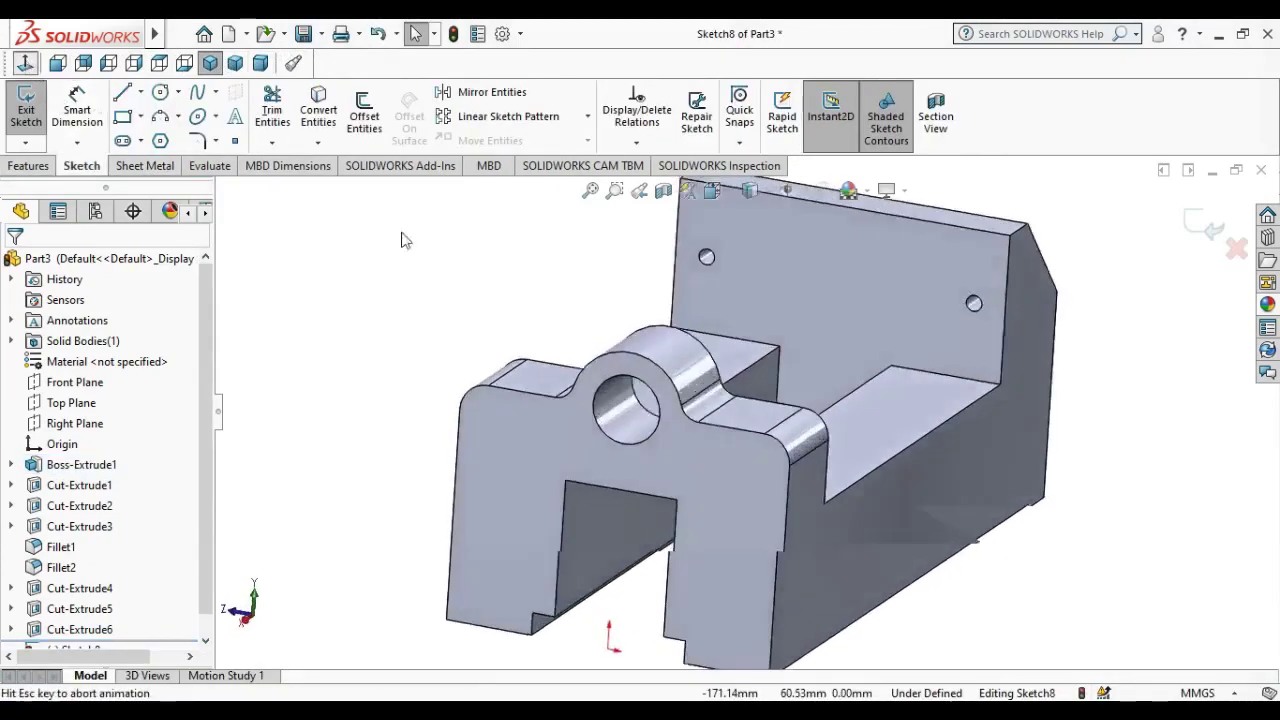
{"action": "left_click", "coordinate": [797, 285]}
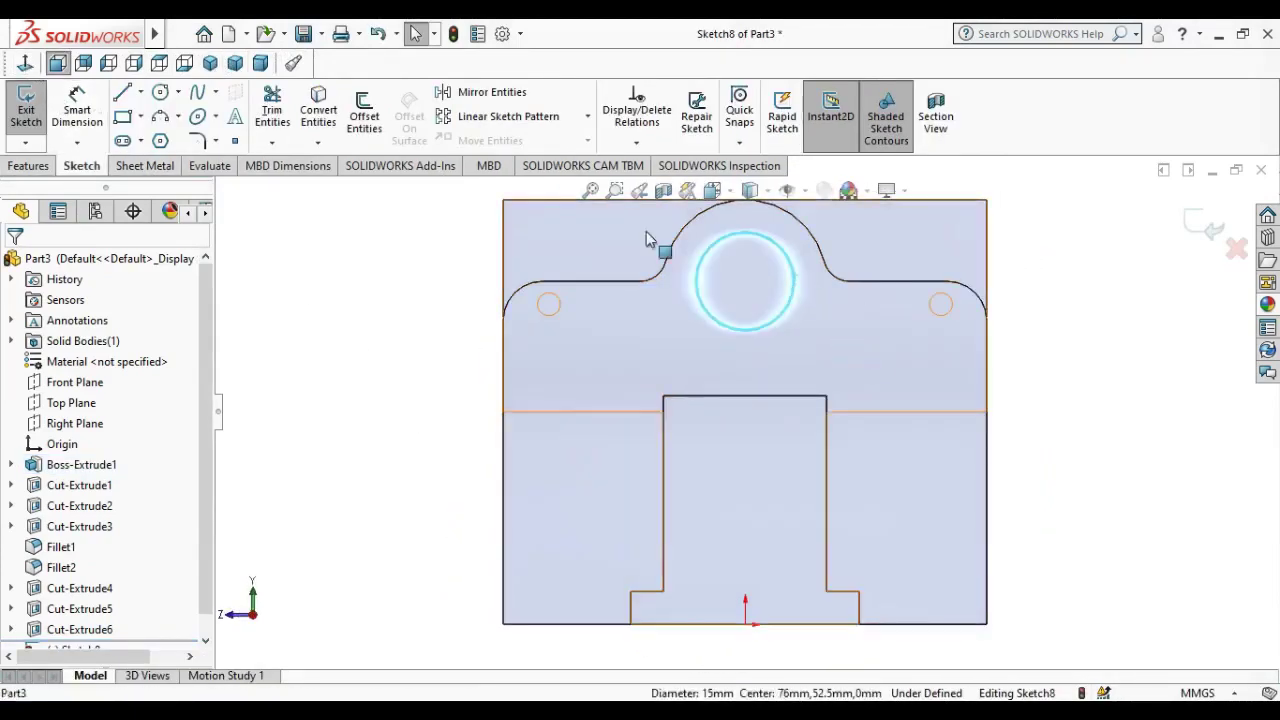
{"action": "key", "text": "f"}
{"action": "middle_click_drag", "start_coordinate": [535, 350], "coordinate": [423, 437]}
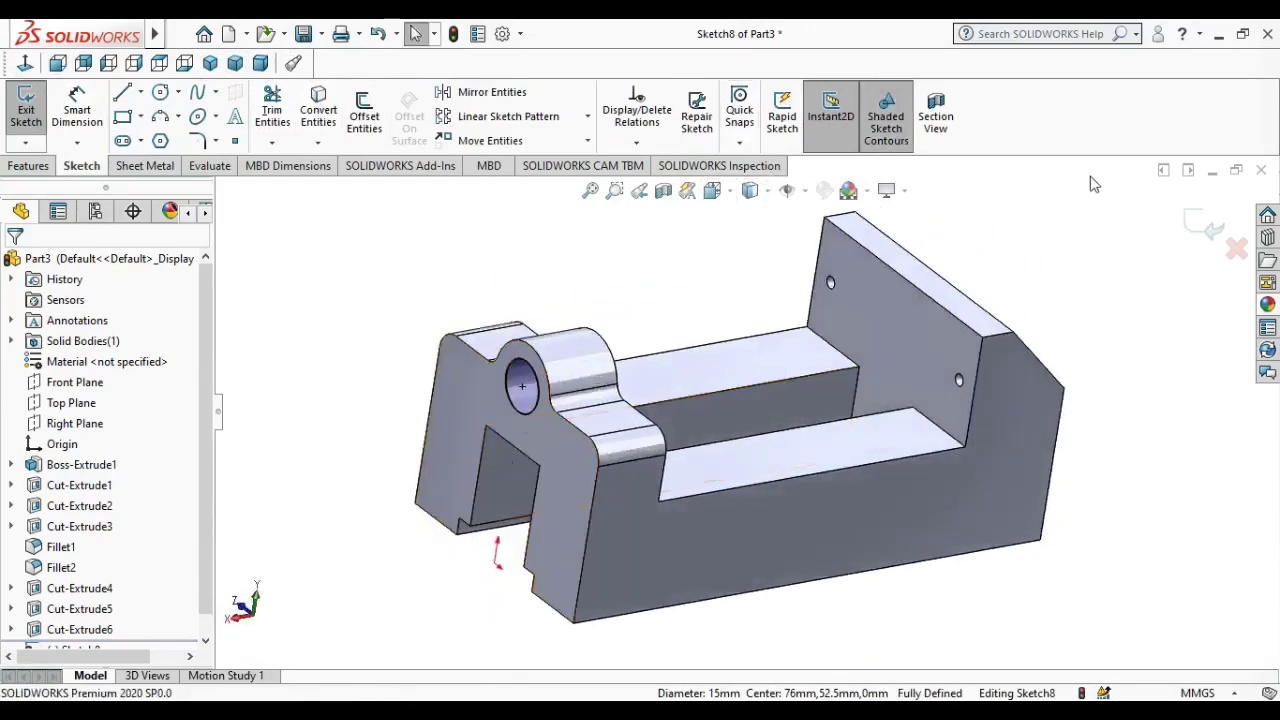
{"action": "left_click", "coordinate": [1208, 226]}
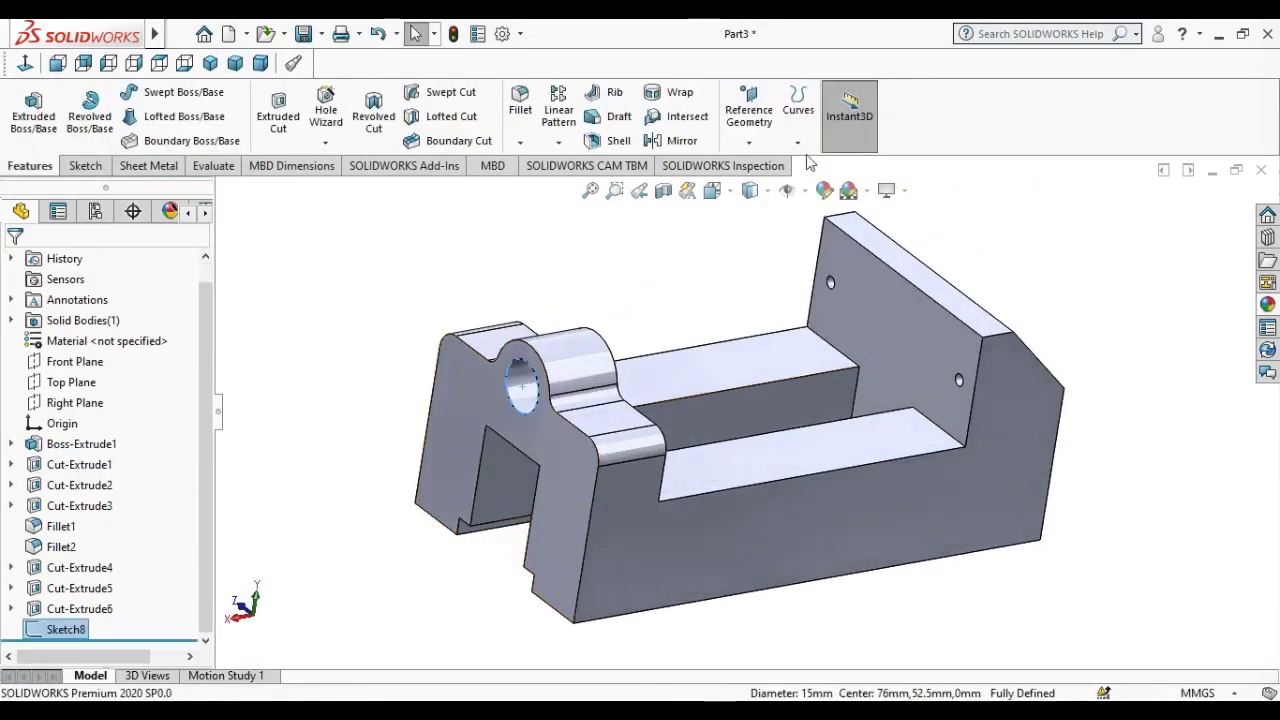
- Create a helix with 1.5 mm pitch and 22 revolutions from the circle
{"action": "left_click", "coordinate": [797, 145]}
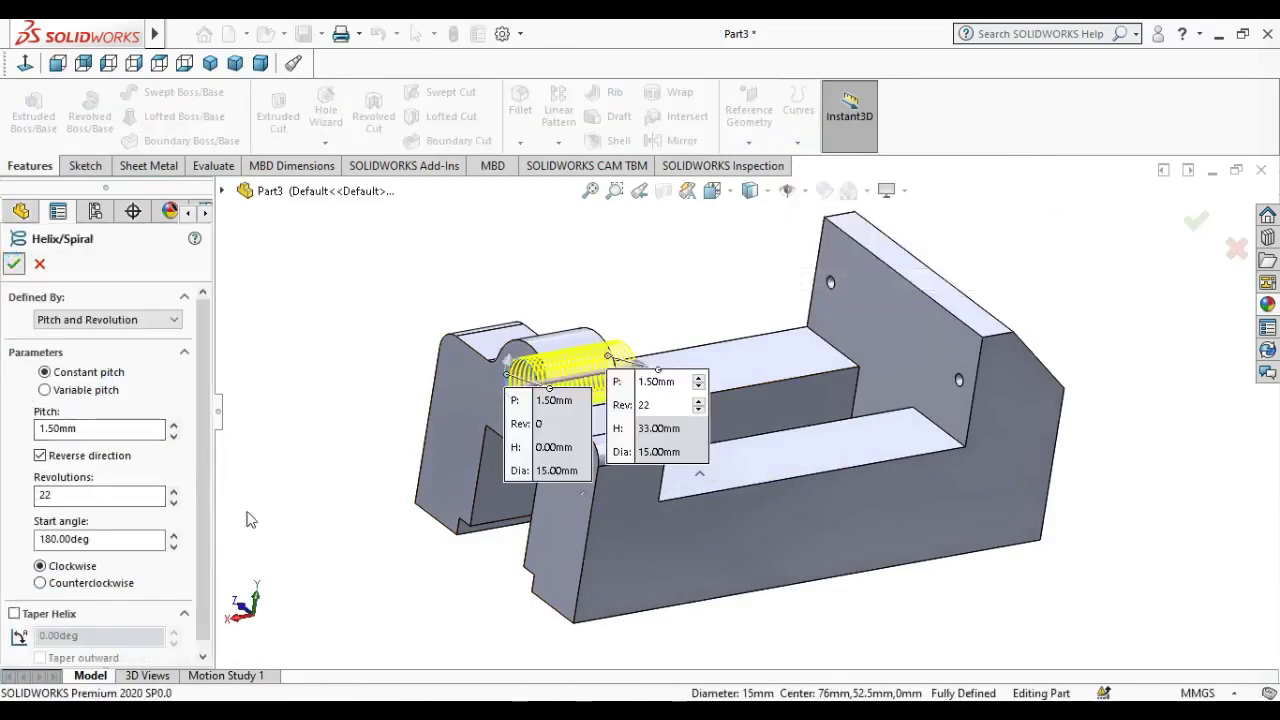
{"action": "left_click", "coordinate": [15, 264]}
{"action": "mouse_move", "coordinate": [677, 394]}
{"action": "middle_mouse_down"}
{"action": "mouse_move", "coordinate": [654, 374]}
{"action": "mouse_move", "coordinate": [557, 400]}
{"action": "mouse_move", "coordinate": [609, 398]}
{"action": "middle_mouse_up"}
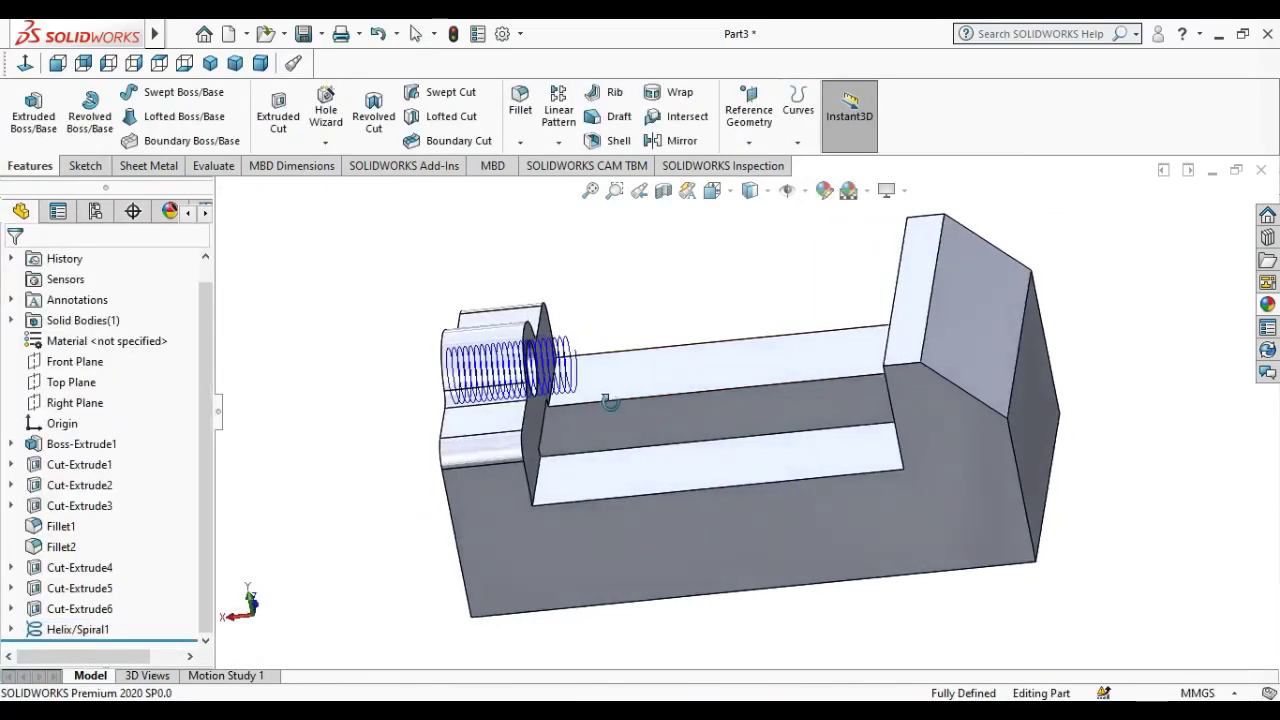
- Add Plane1 perpendicular to the helix at its end point
{"action": "left_click", "coordinate": [748, 103]}
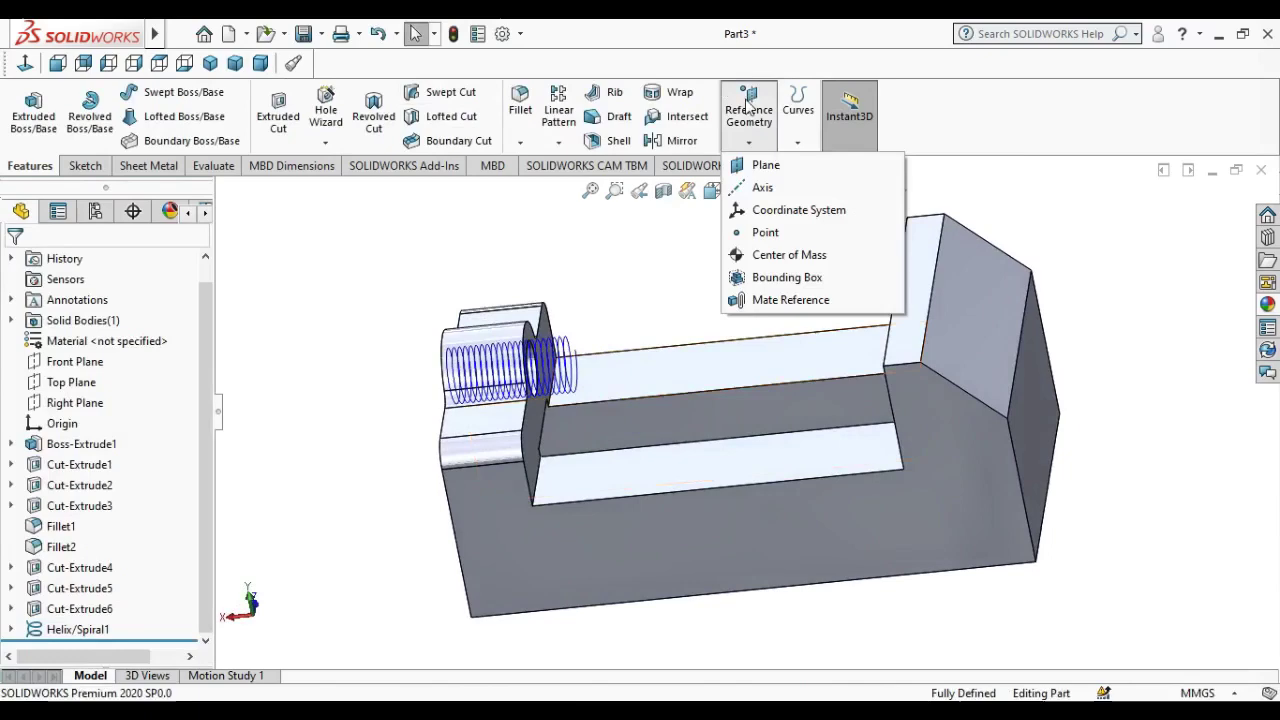
{"action": "left_click", "coordinate": [764, 165]}
{"action": "left_click", "coordinate": [580, 372]}
{"action": "scroll", "coordinate": [580, 372], "scroll_direction": "down", "scroll_amount": 3}
{"action": "scroll", "coordinate": [609, 363], "scroll_direction": "down", "scroll_amount": 3}
{"action": "left_click", "coordinate": [643, 356]}
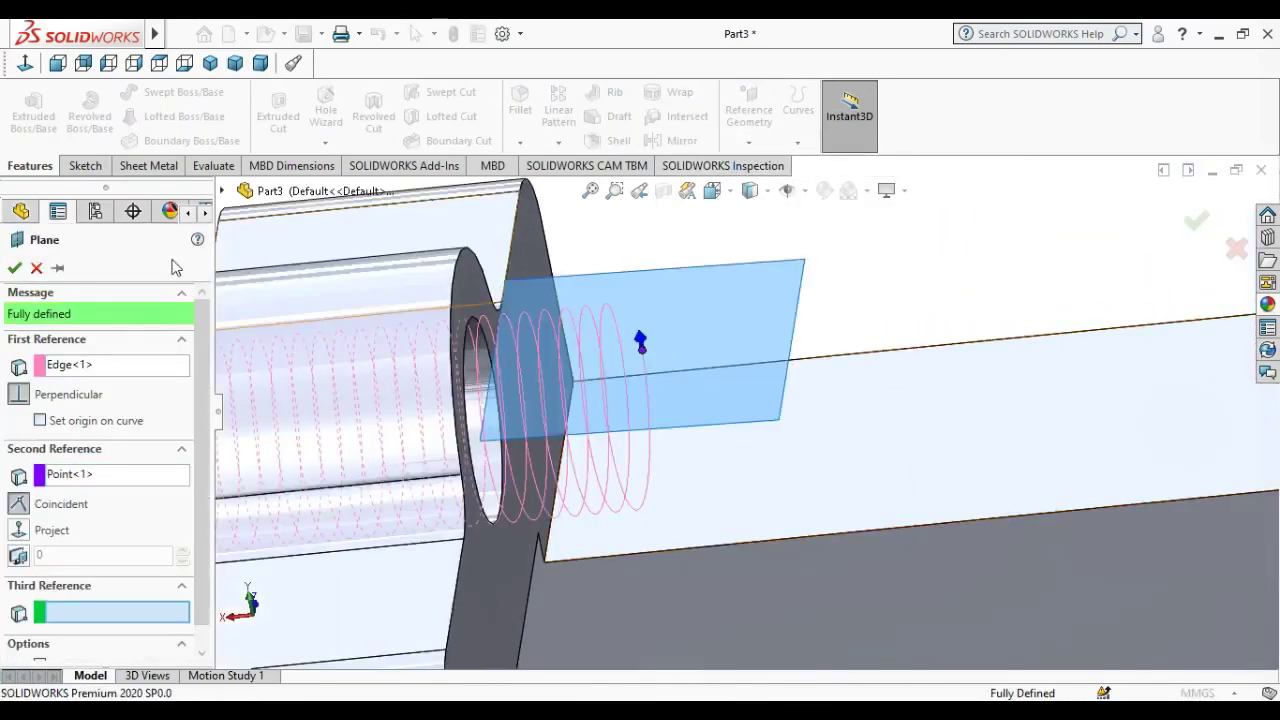
{"action": "left_click", "coordinate": [15, 268]}
{"action": "scroll", "coordinate": [714, 363], "scroll_direction": "up", "scroll_amount": 5}
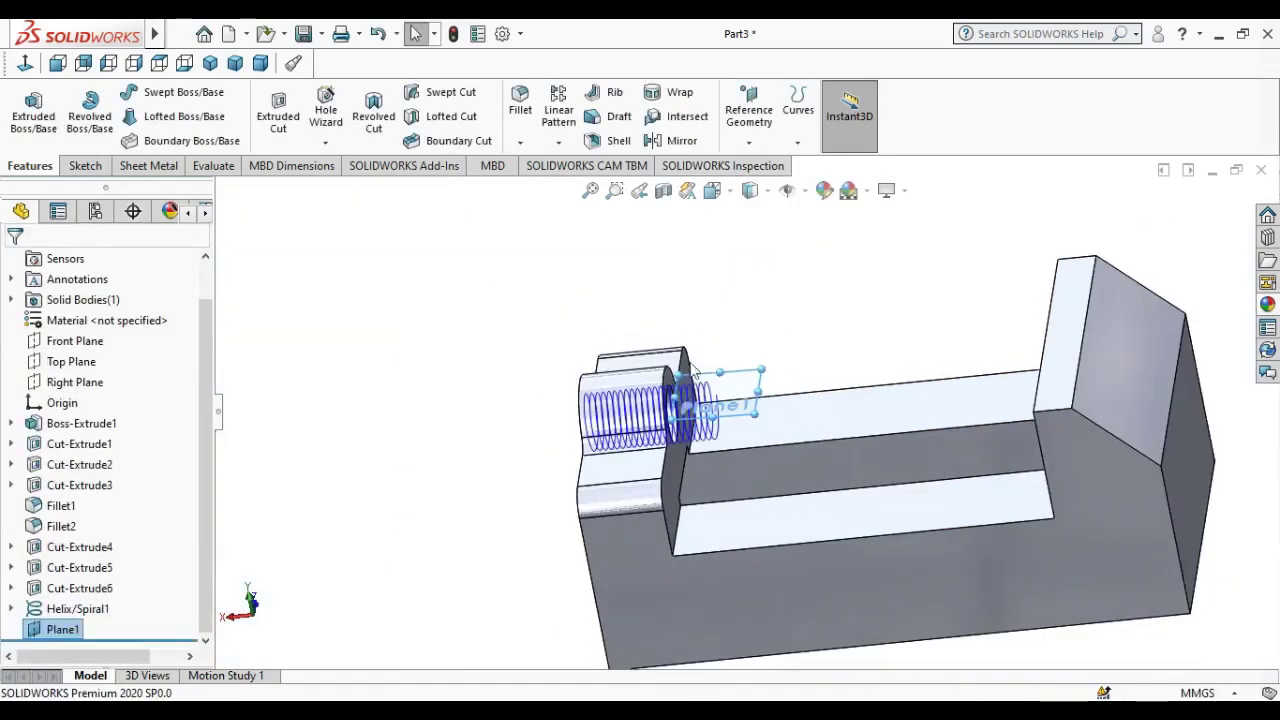
- Start a new sketch on Plane1, viewed face-on
{"action": "left_click", "coordinate": [318, 287]}
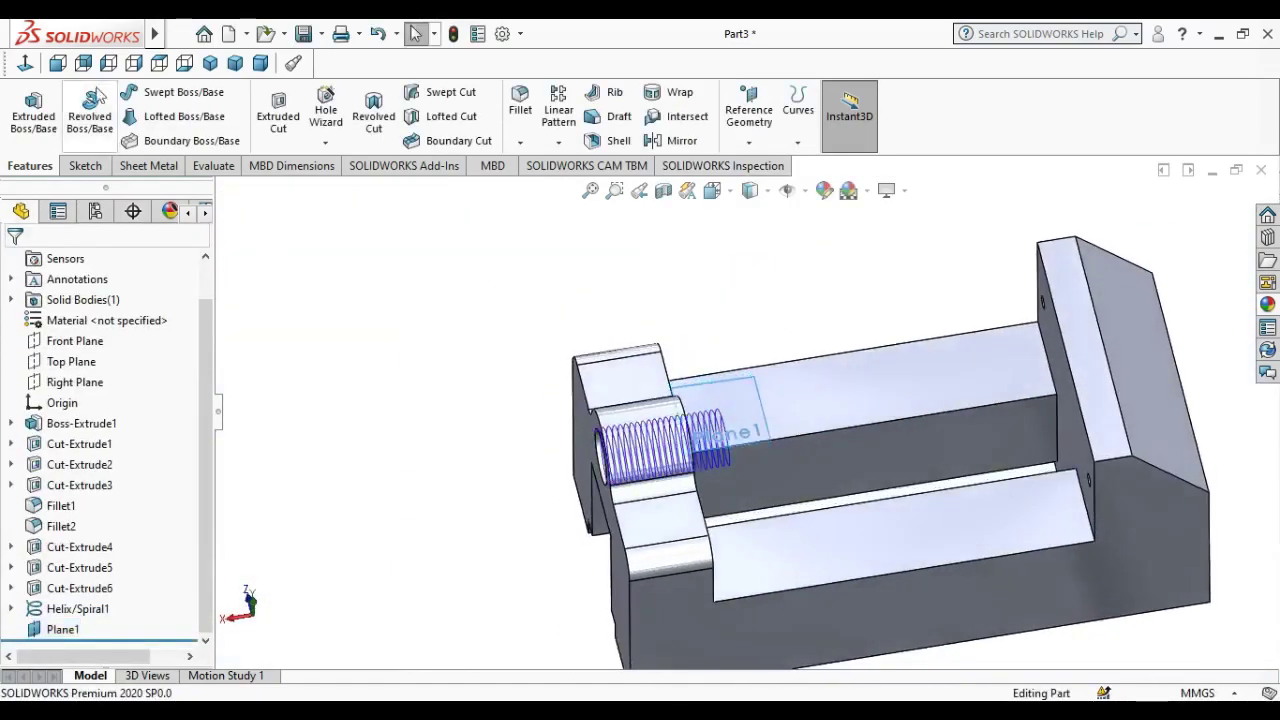
{"action": "left_click", "coordinate": [25, 66]}
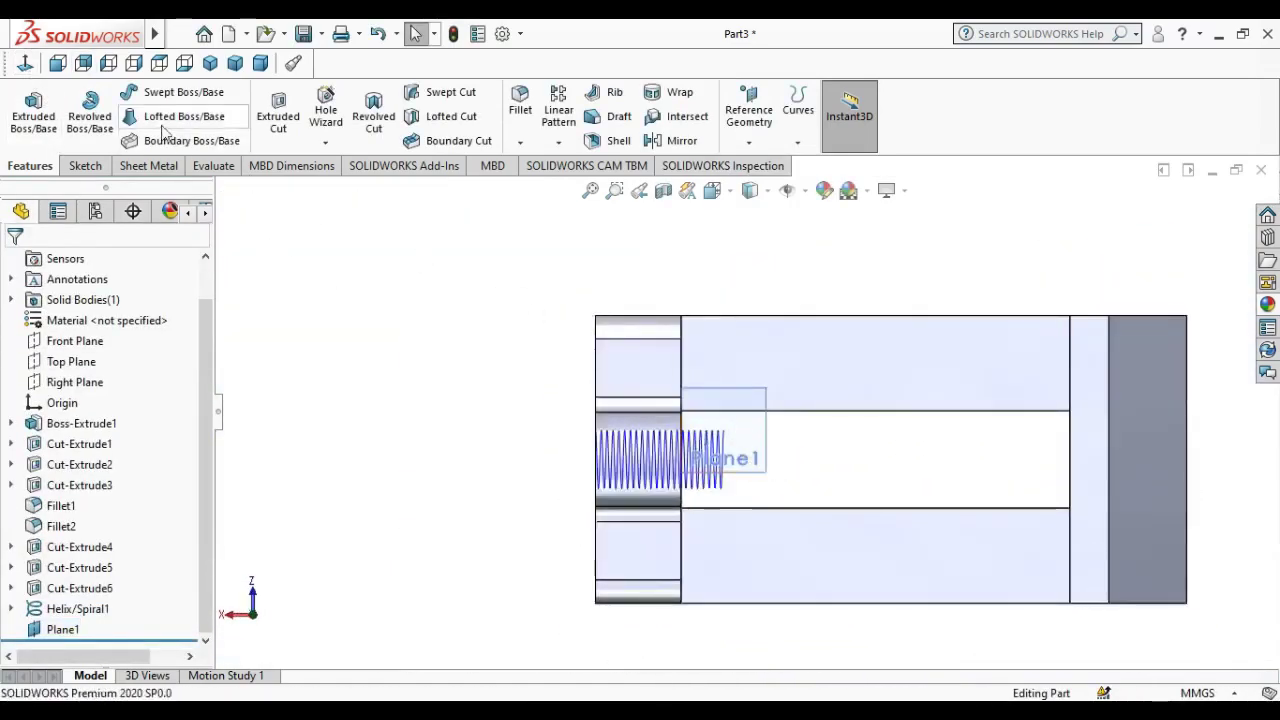
{"action": "left_click", "coordinate": [85, 166]}
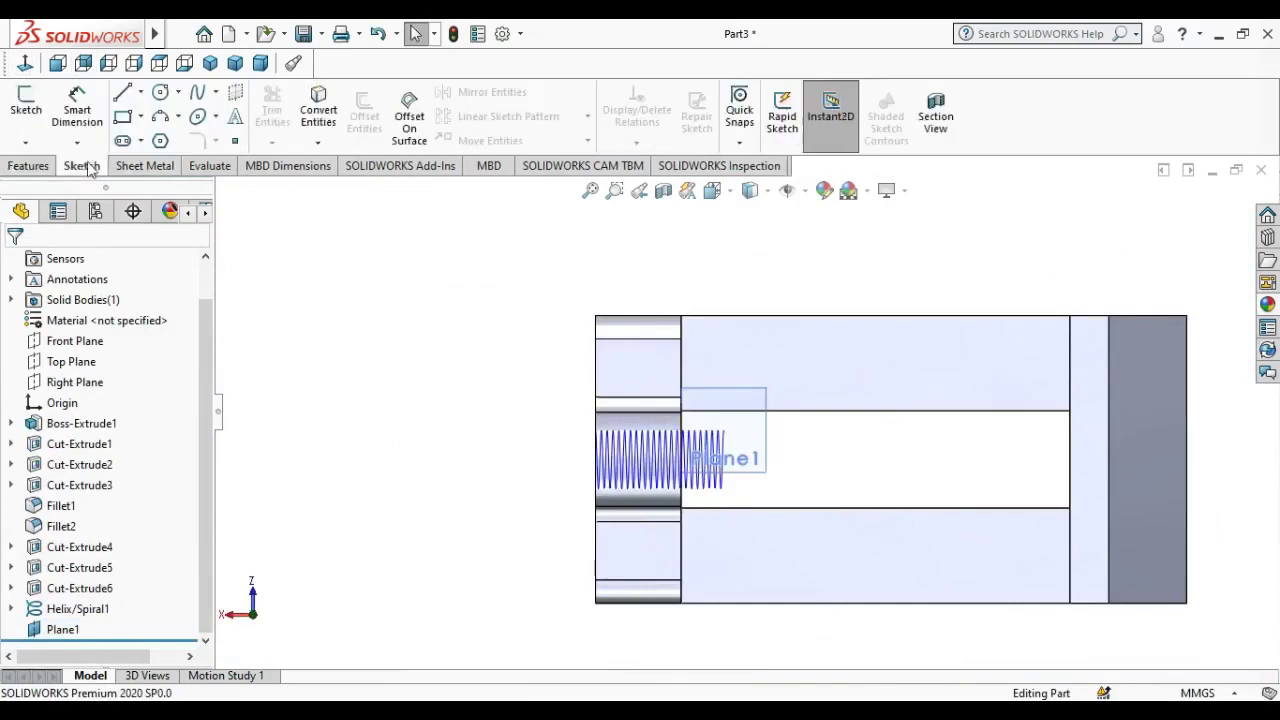
{"action": "left_click", "coordinate": [173, 113]}
{"action": "scroll", "coordinate": [757, 471], "scroll_direction": "down", "scroll_amount": 3}
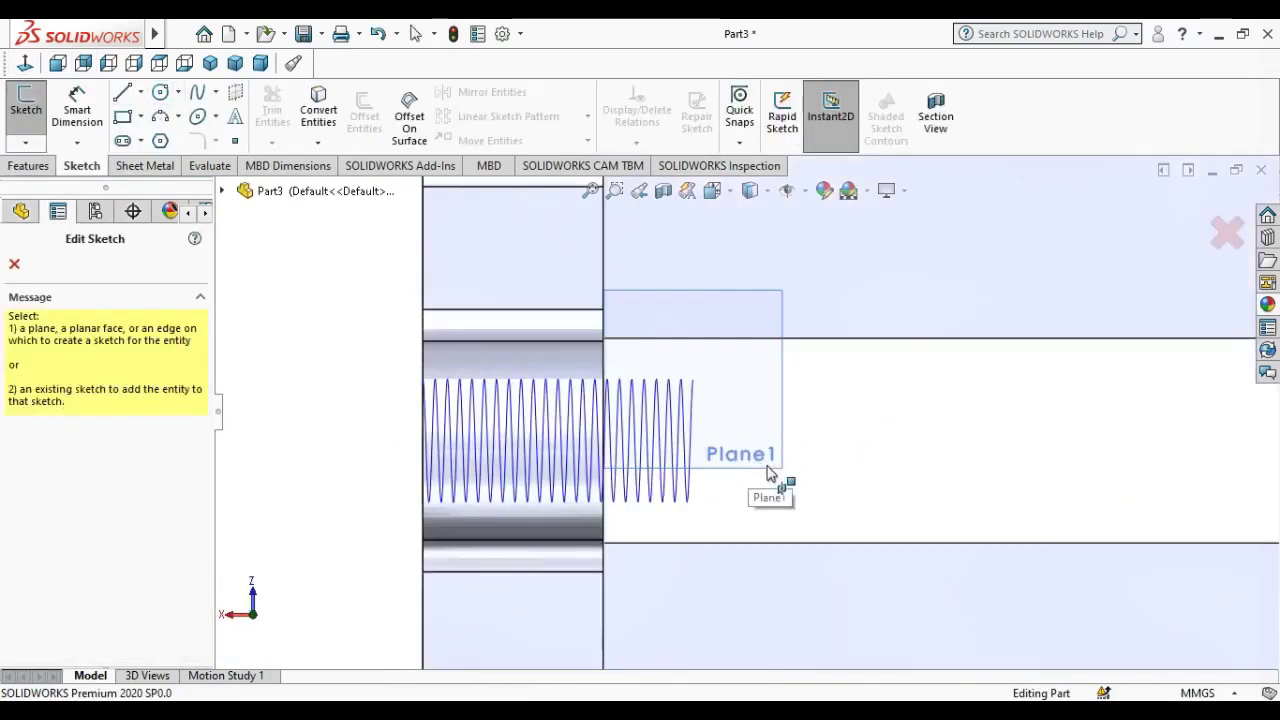
{"action": "left_click", "coordinate": [770, 478]}
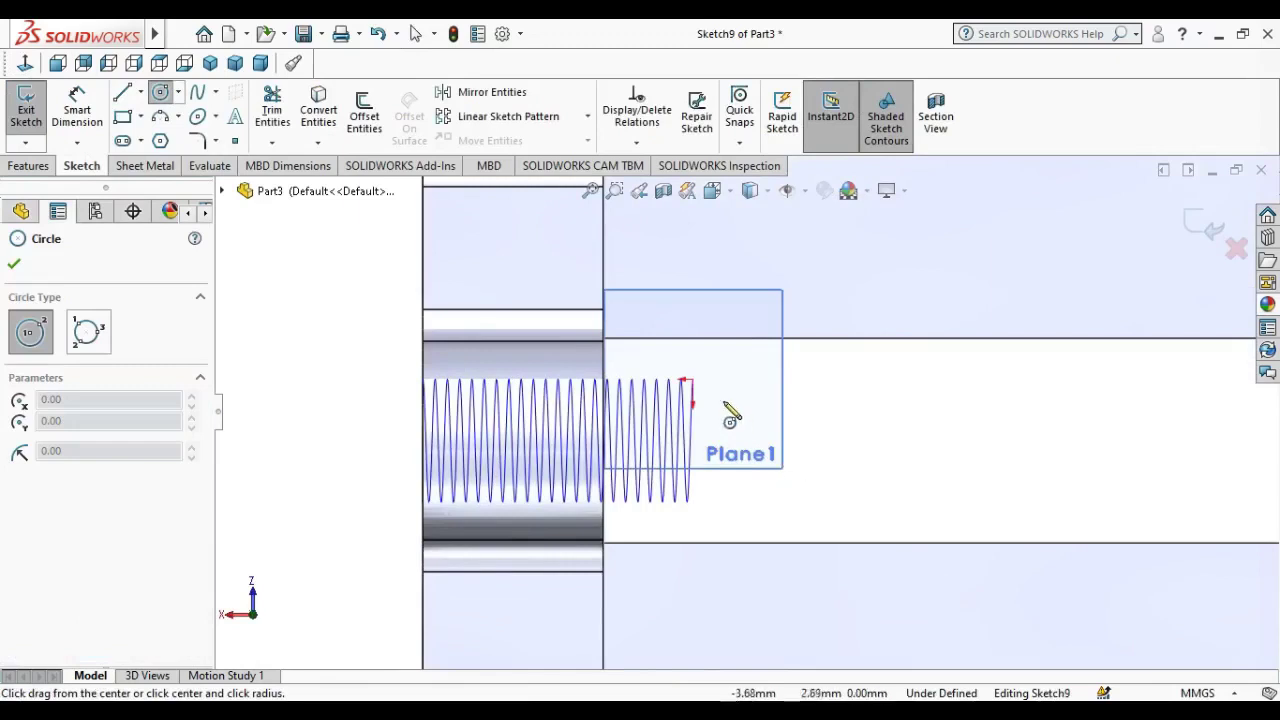
{"action": "scroll", "coordinate": [703, 392], "scroll_direction": "up", "scroll_amount": 3}
{"action": "scroll", "coordinate": [710, 410], "scroll_direction": "up", "scroll_amount": 3}
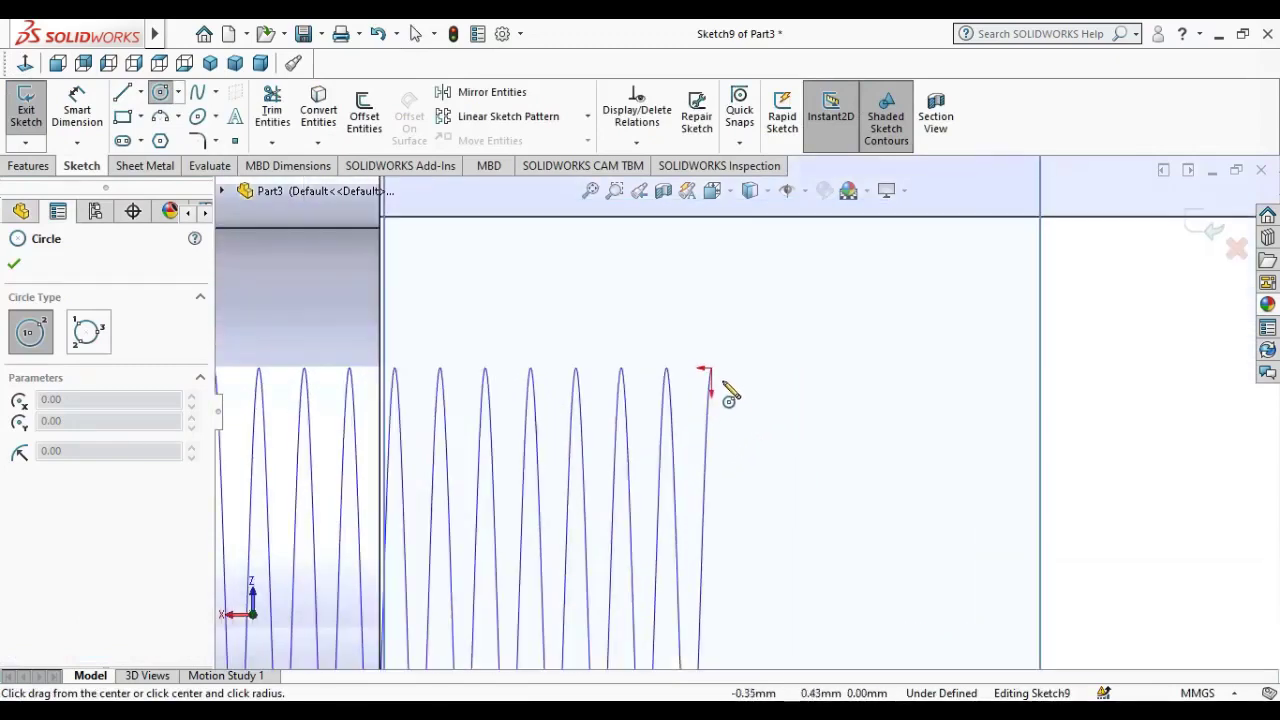
- Draw a small circle at the helix end and pierce its centre to the helix
{"action": "left_click", "coordinate": [706, 369]}
{"action": "left_click", "coordinate": [767, 430]}
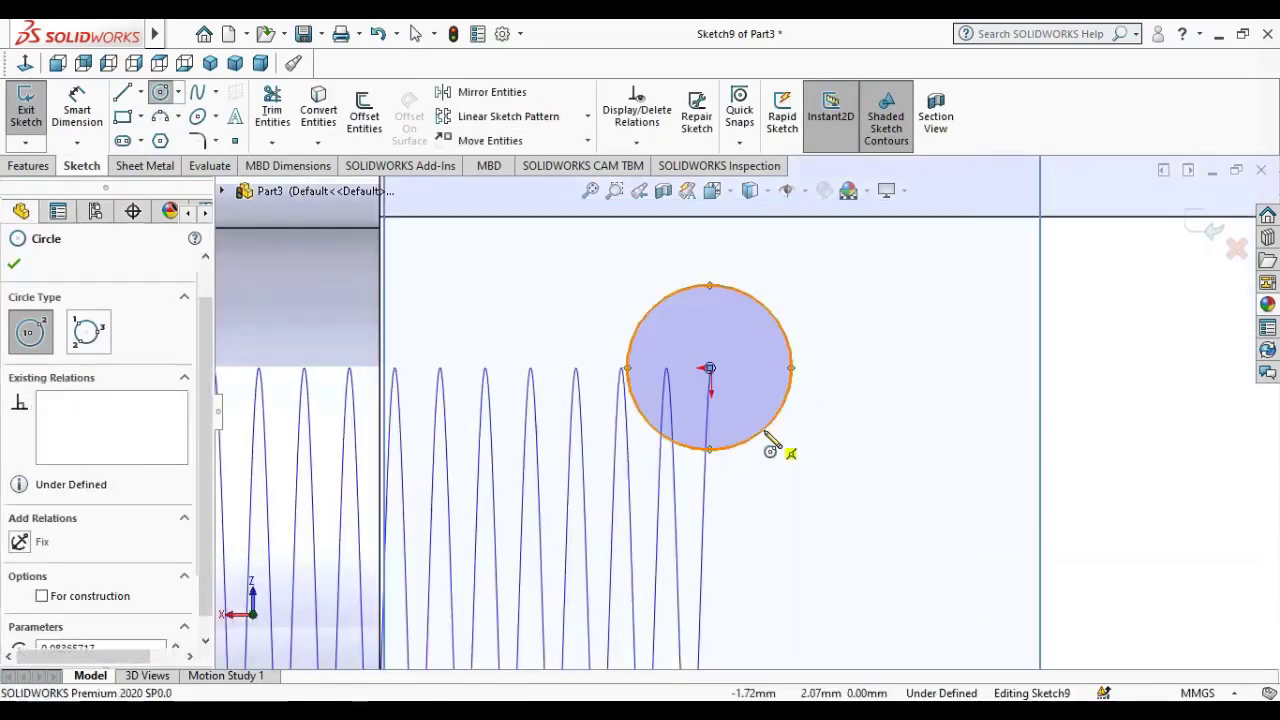
{"action": "key", "text": "Escape"}
{"action": "left_click", "coordinate": [705, 482]}
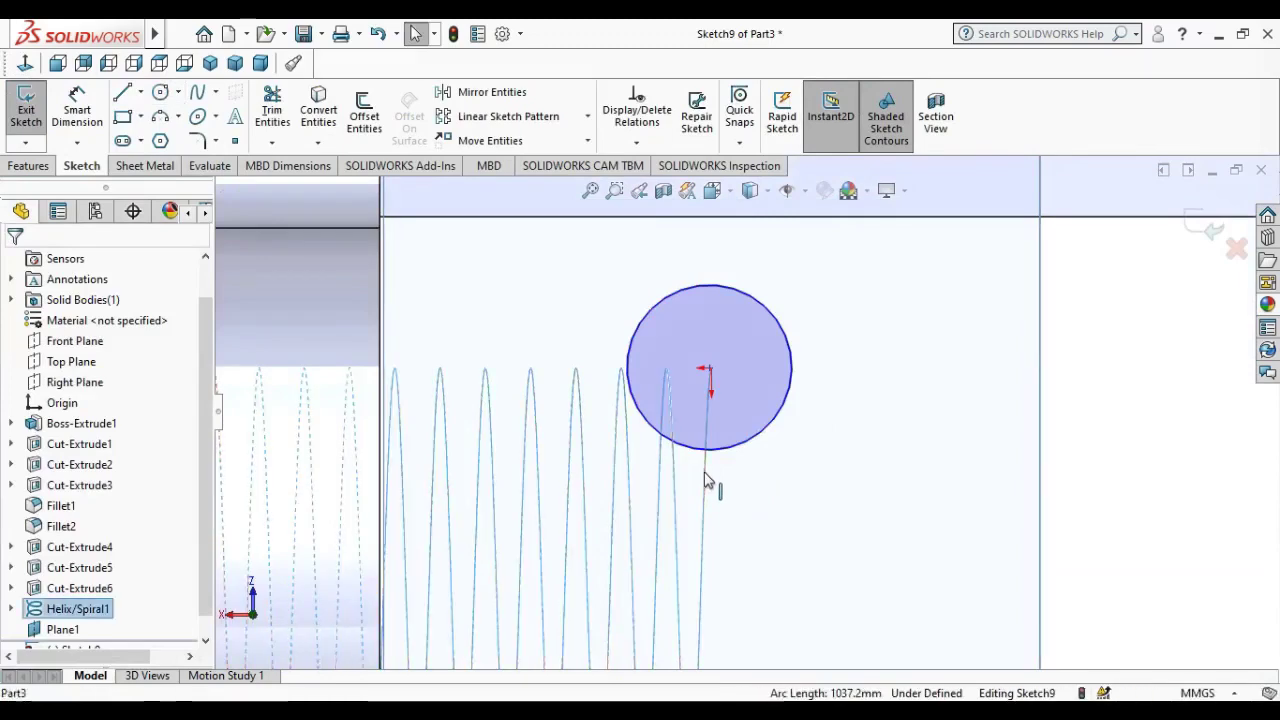
{"action": "left_click", "coordinate": [712, 368], "text": "ctrl"}
{"action": "left_click", "coordinate": [767, 285]}
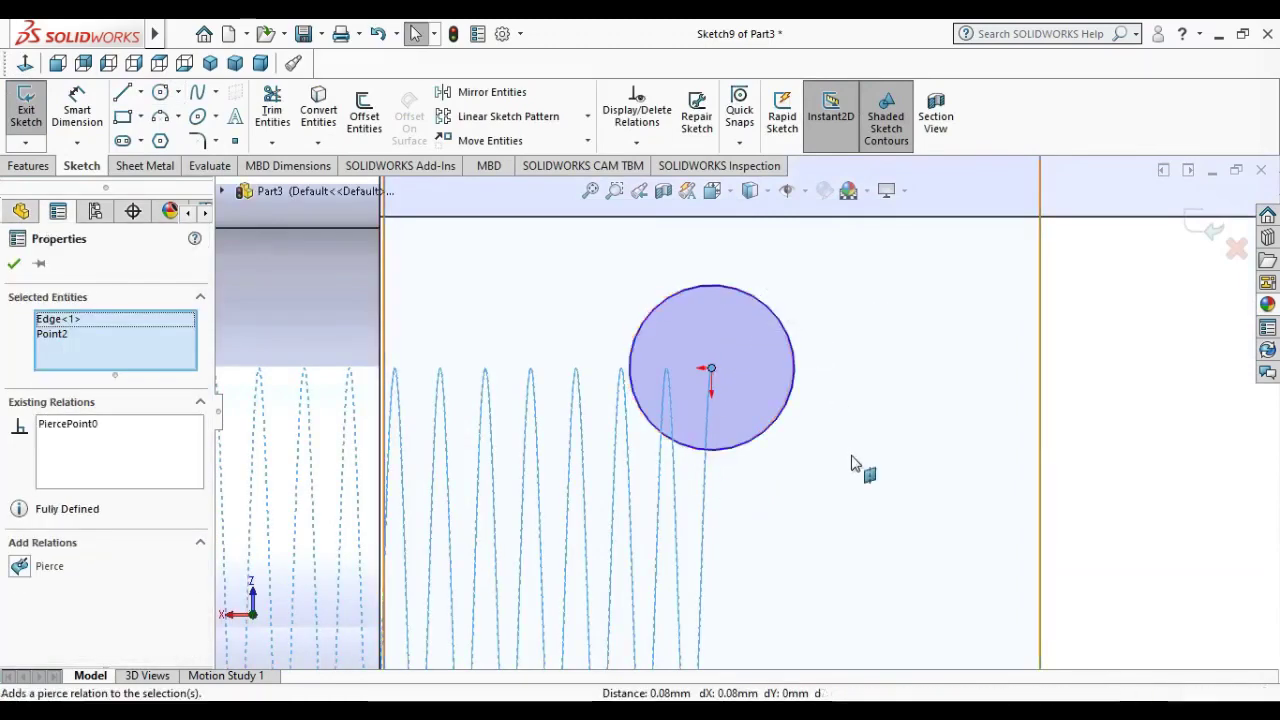
{"action": "left_click", "coordinate": [860, 466]}
- Dimension the thread profile circle to a 1 mm diameter
{"action": "right_click_drag", "start_coordinate": [851, 514], "coordinate": [808, 403]}
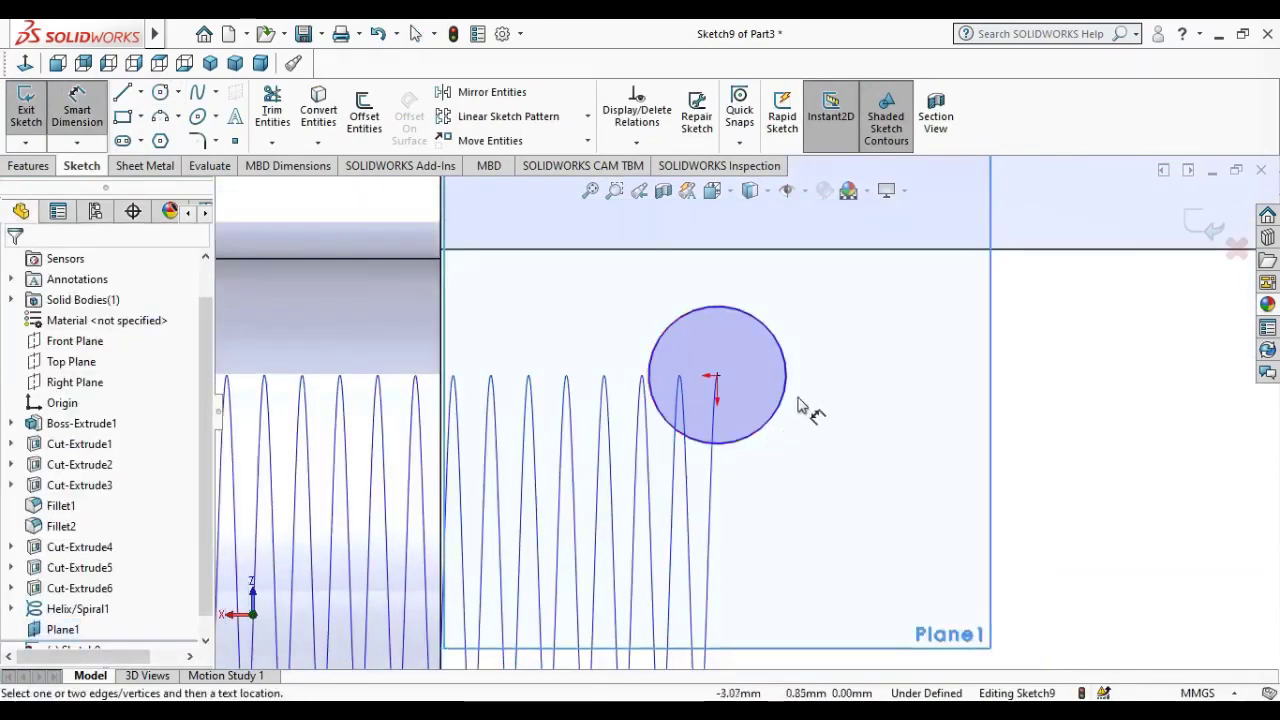
{"action": "left_click", "coordinate": [787, 403]}
{"action": "left_click", "coordinate": [829, 459]}
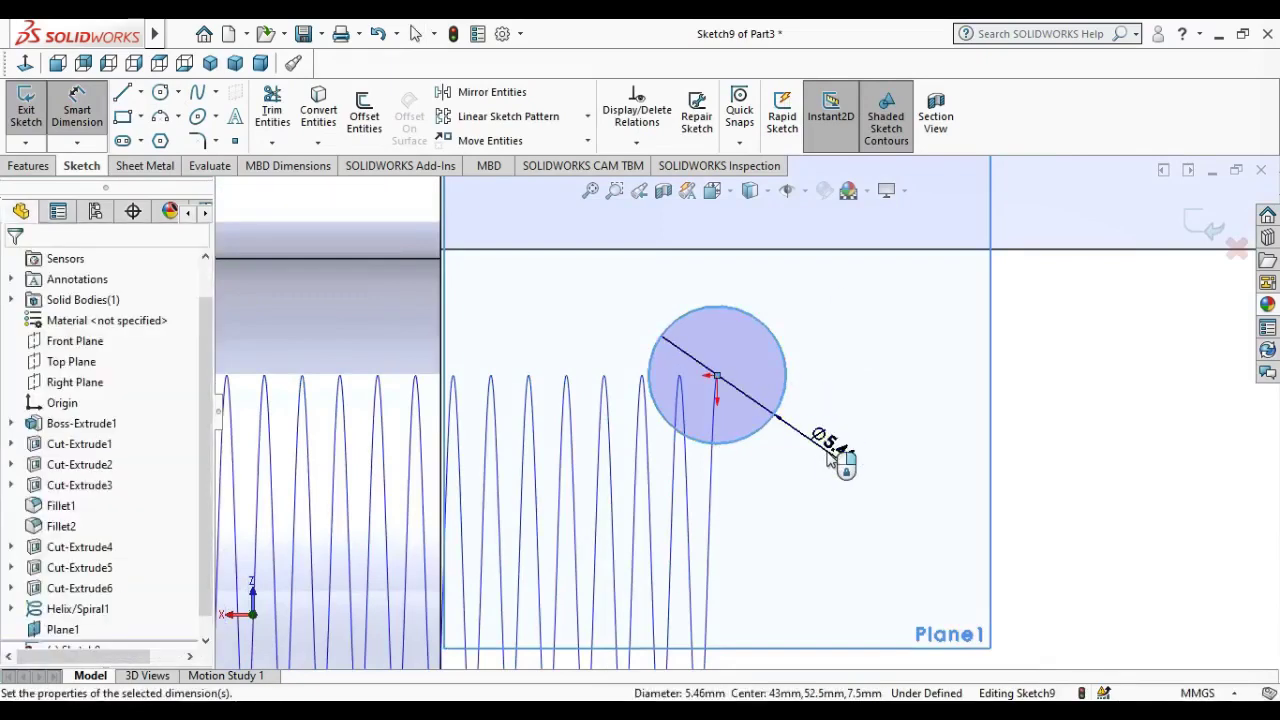
{"action": "type", "text": "1"}
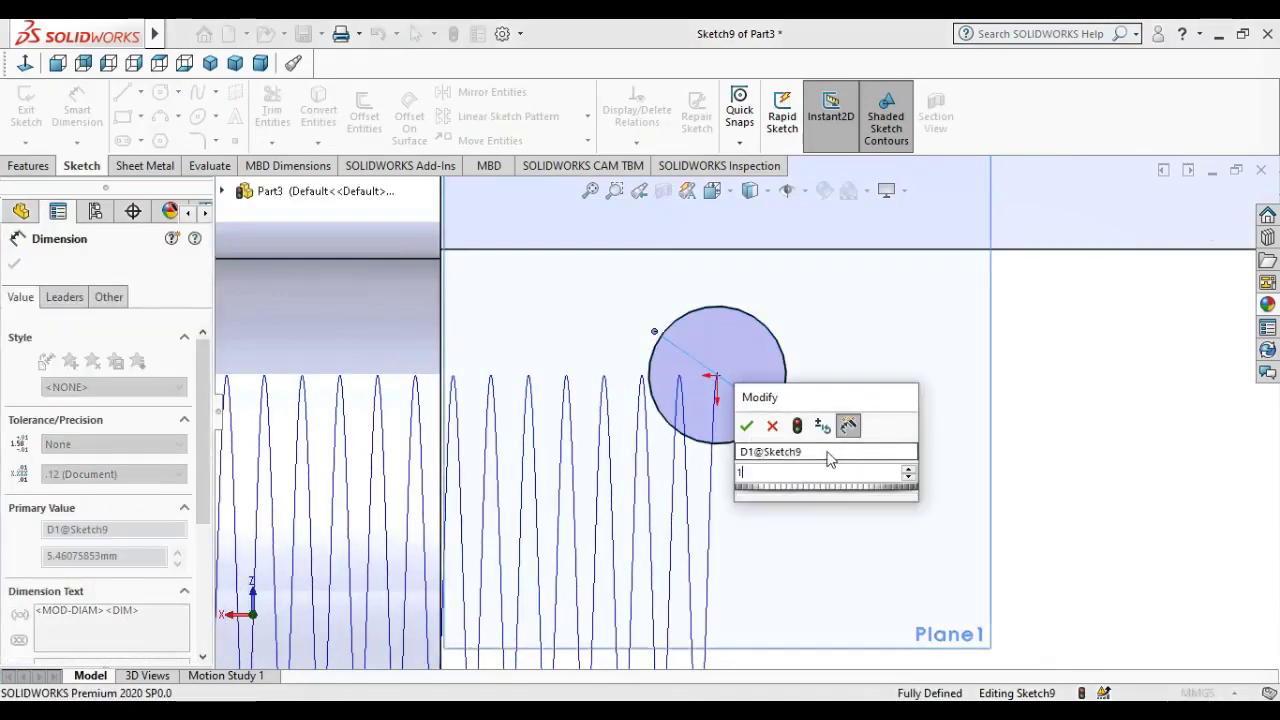
{"action": "key", "text": "Return"}
{"action": "scroll", "coordinate": [822, 460], "scroll_direction": "up", "scroll_amount": 2}
{"action": "scroll", "coordinate": [813, 484], "scroll_direction": "up", "scroll_amount": 2}
{"action": "scroll", "coordinate": [813, 484], "scroll_direction": "up", "scroll_amount": 2}
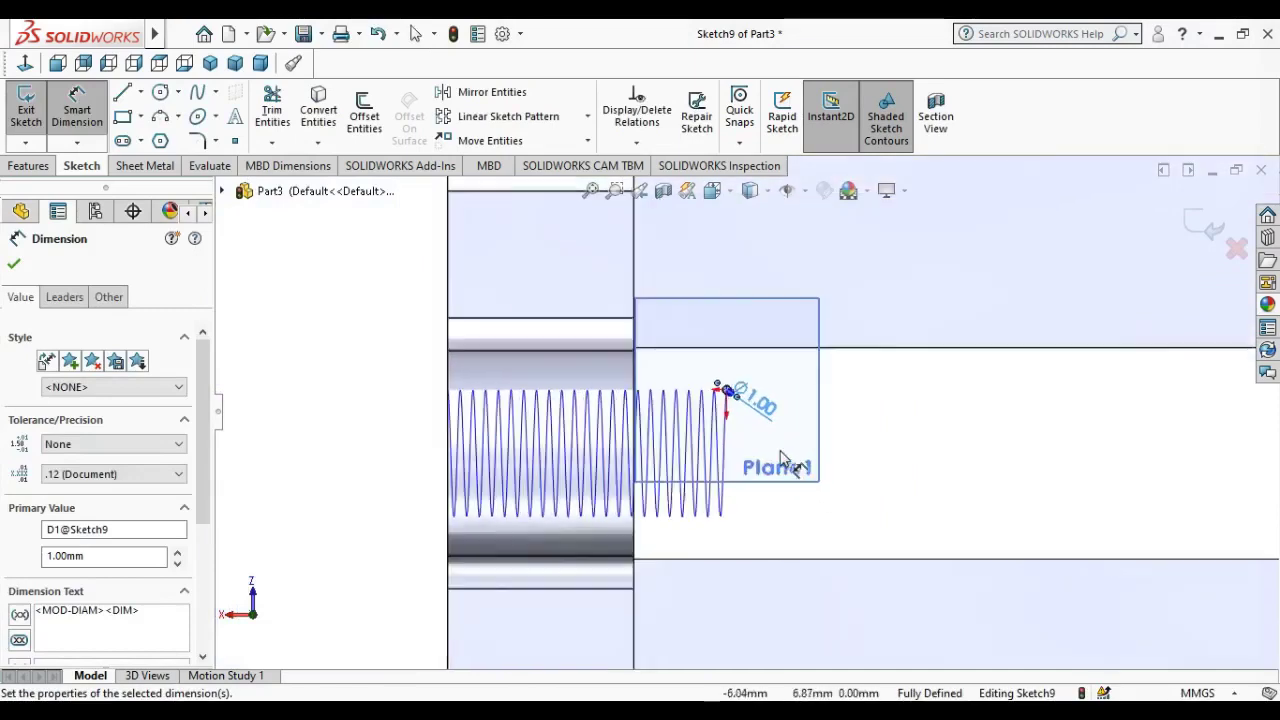
{"action": "scroll", "coordinate": [760, 455], "scroll_direction": "down", "scroll_amount": 3}
{"action": "scroll", "coordinate": [758, 435], "scroll_direction": "down", "scroll_amount": 3}
{"action": "scroll", "coordinate": [765, 450], "scroll_direction": "up", "scroll_amount": 3}
{"action": "scroll", "coordinate": [770, 470], "scroll_direction": "up", "scroll_amount": 3}
{"action": "middle_click_drag", "start_coordinate": [729, 500], "coordinate": [714, 371]}
{"action": "left_click", "coordinate": [24, 66]}
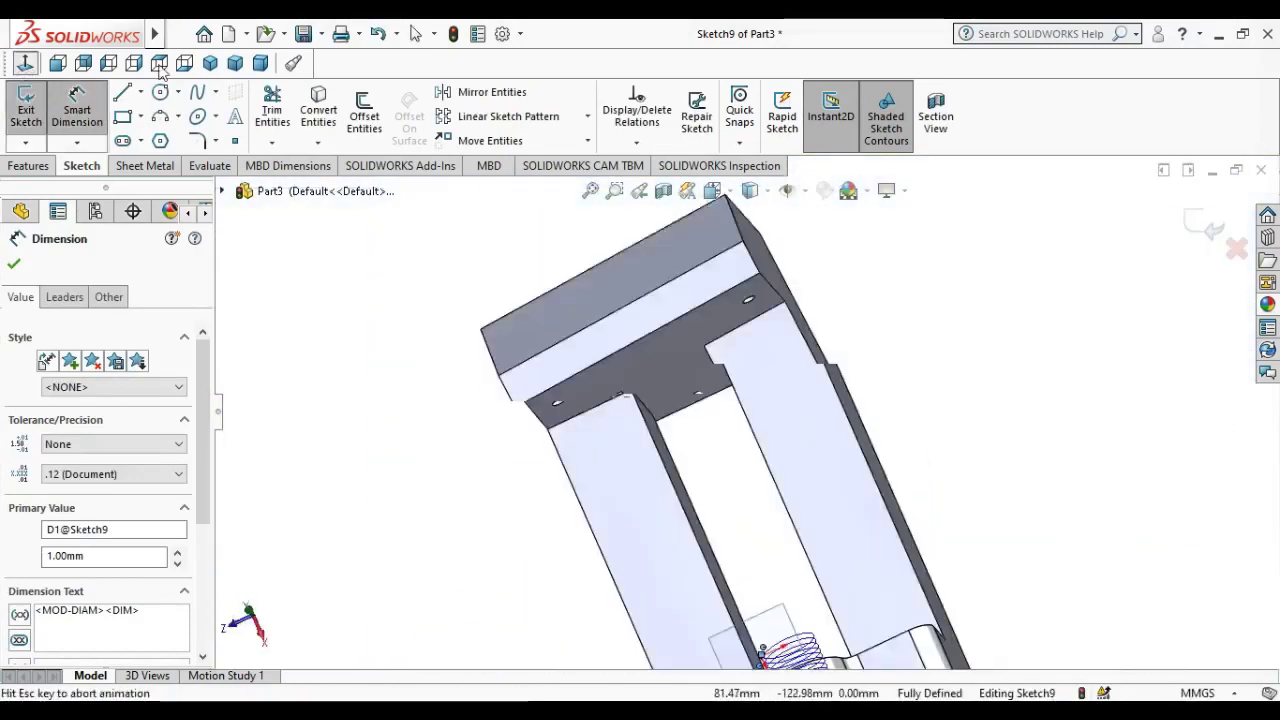
- Switch to the isometric view, then back out of an accidentally started Swept Boss
{"action": "left_click", "coordinate": [211, 64]}
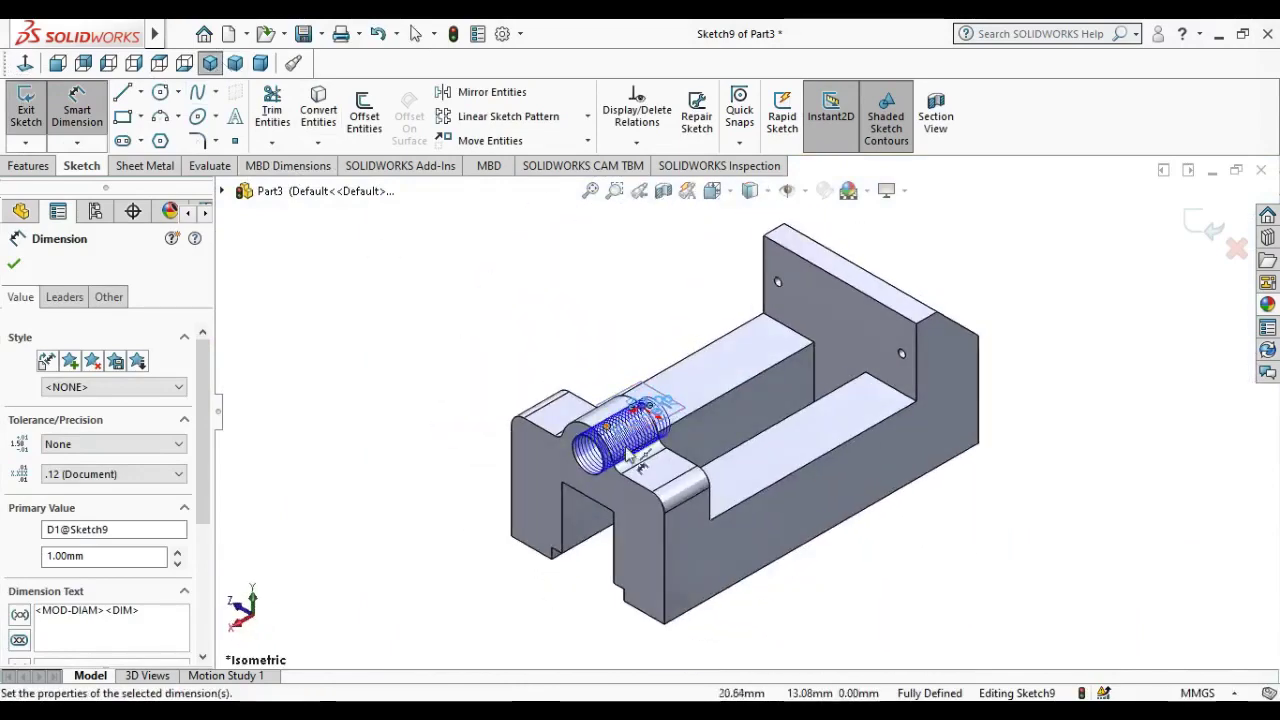
{"action": "left_click", "coordinate": [43, 170]}
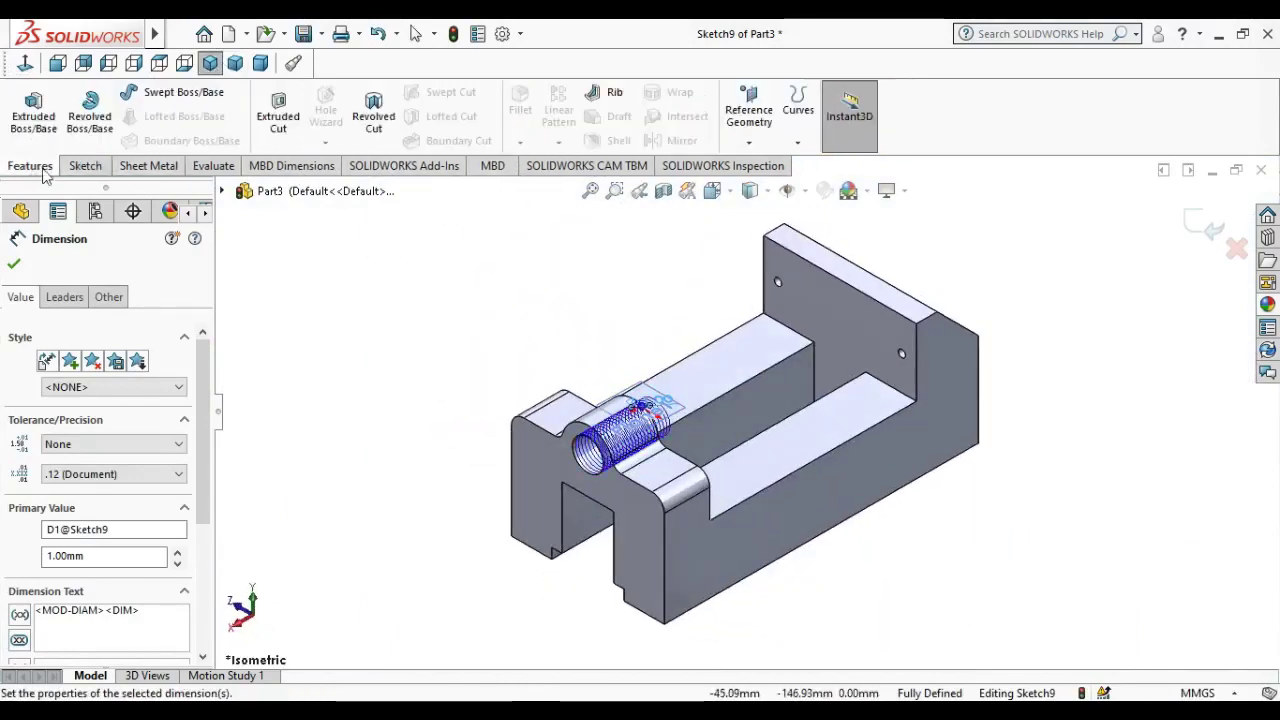
{"action": "left_click", "coordinate": [194, 100]}
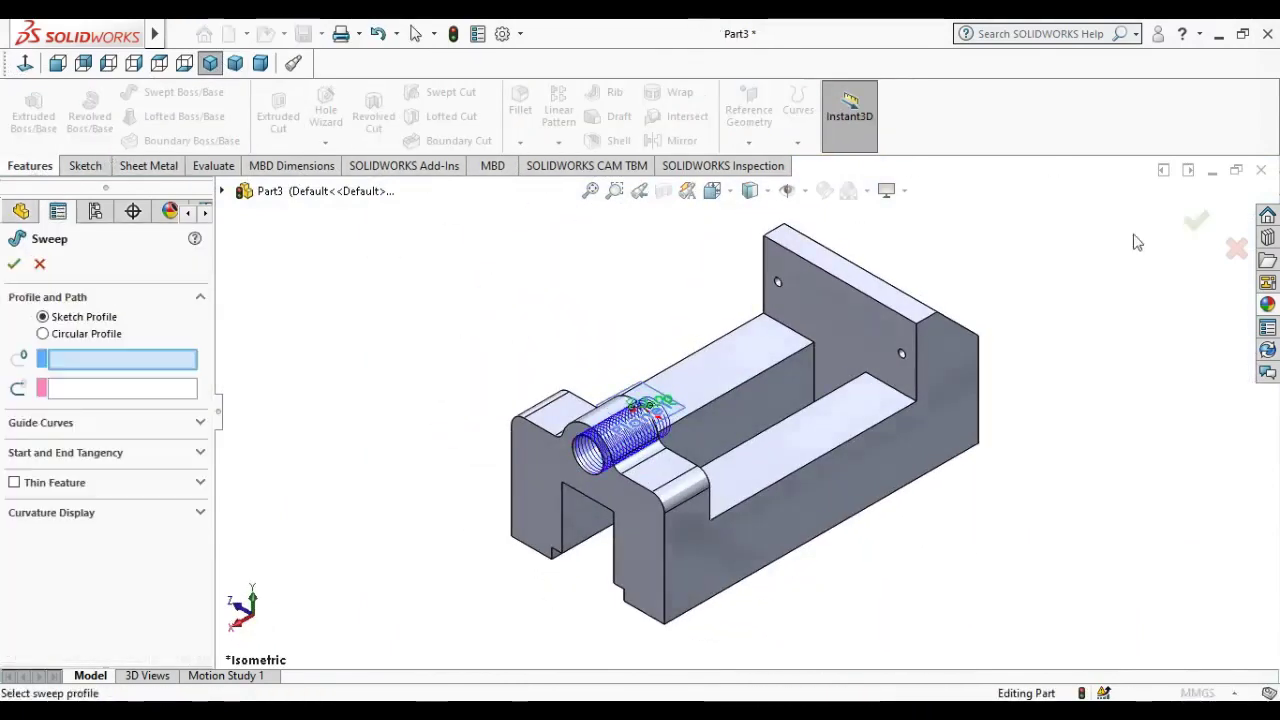
{"action": "left_click", "coordinate": [40, 264]}
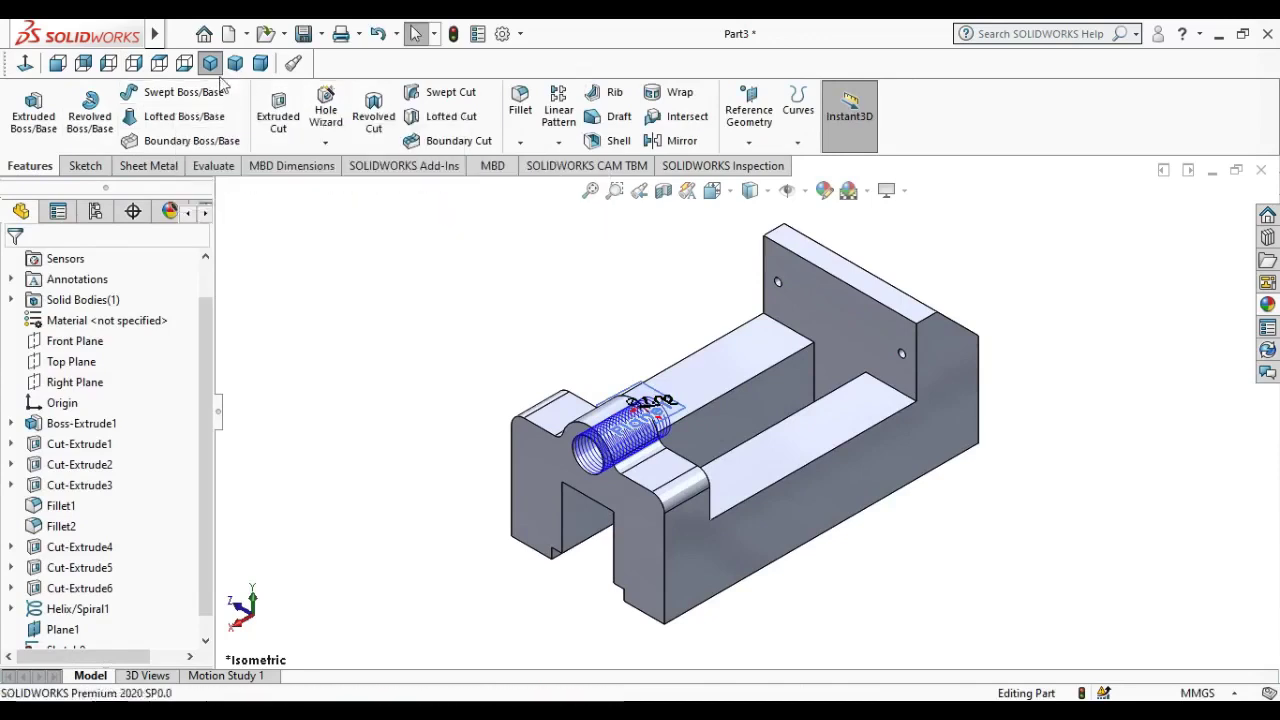
- Set up a Swept Cut with Sketch9 as the profile and Helix/Spiral1 as the path
{"action": "left_click", "coordinate": [450, 93]}
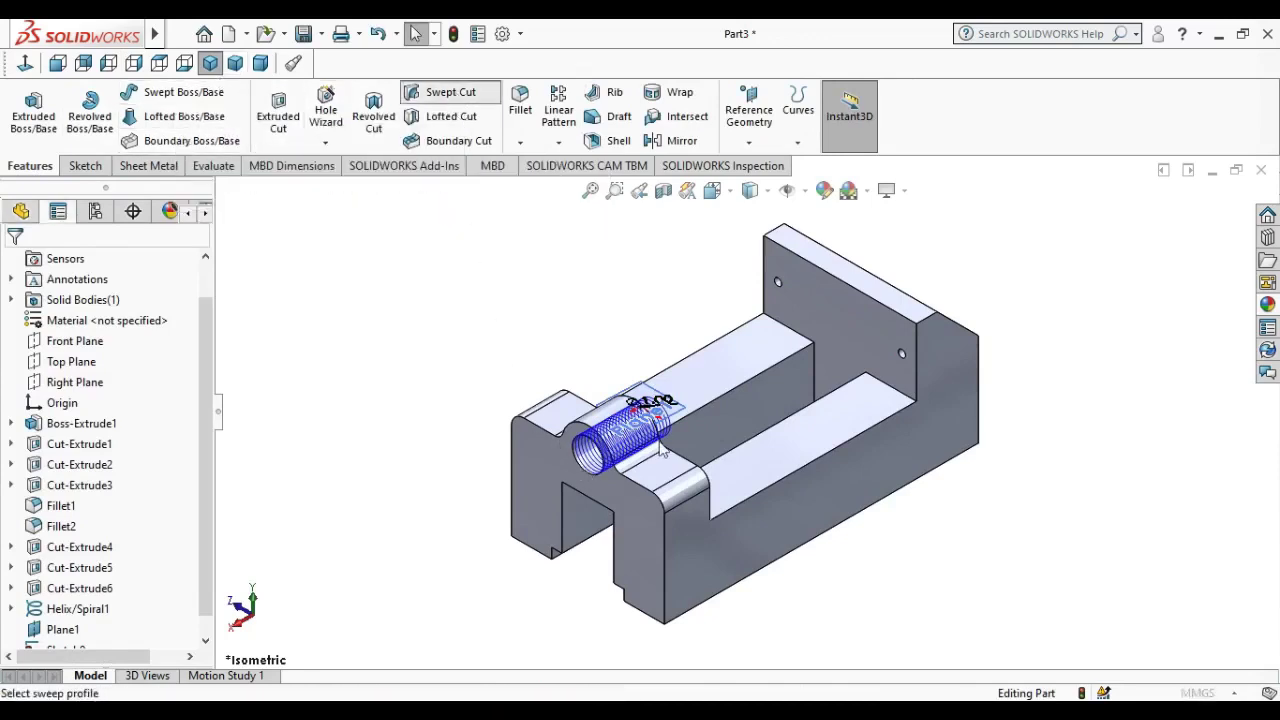
{"action": "scroll", "coordinate": [640, 455], "scroll_direction": "down", "scroll_amount": 1}
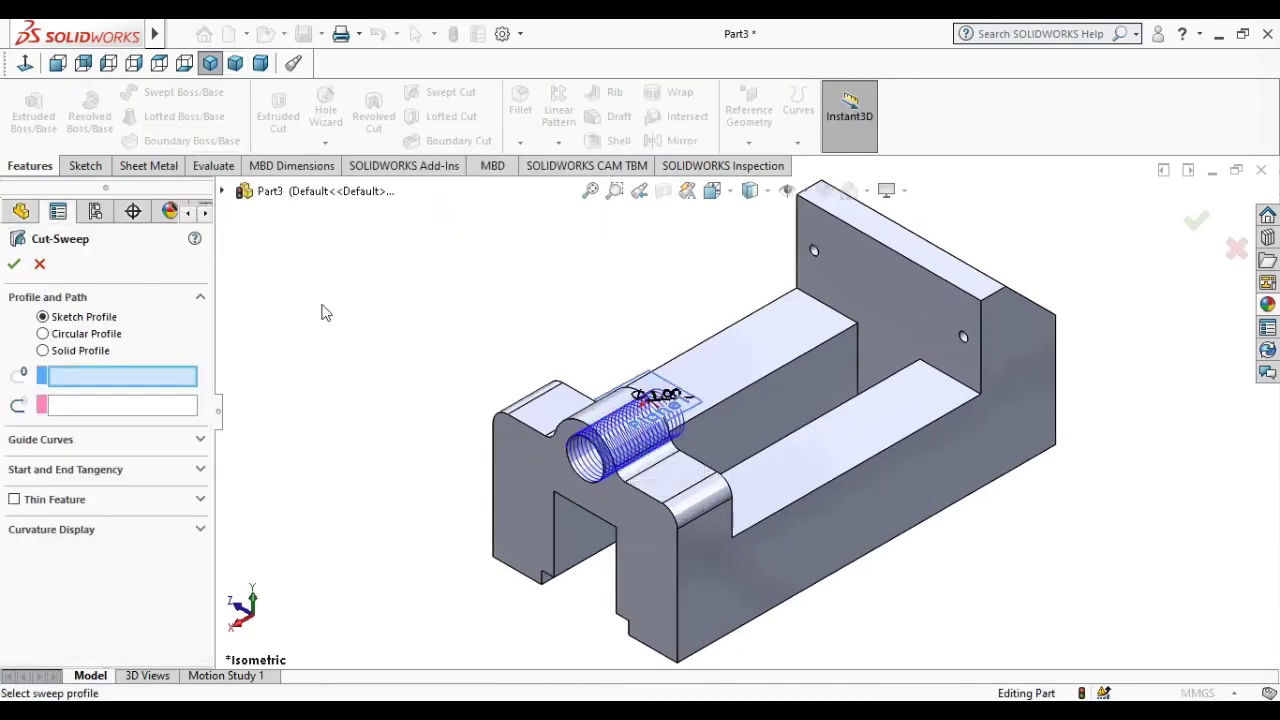
{"action": "left_click", "coordinate": [224, 191]}
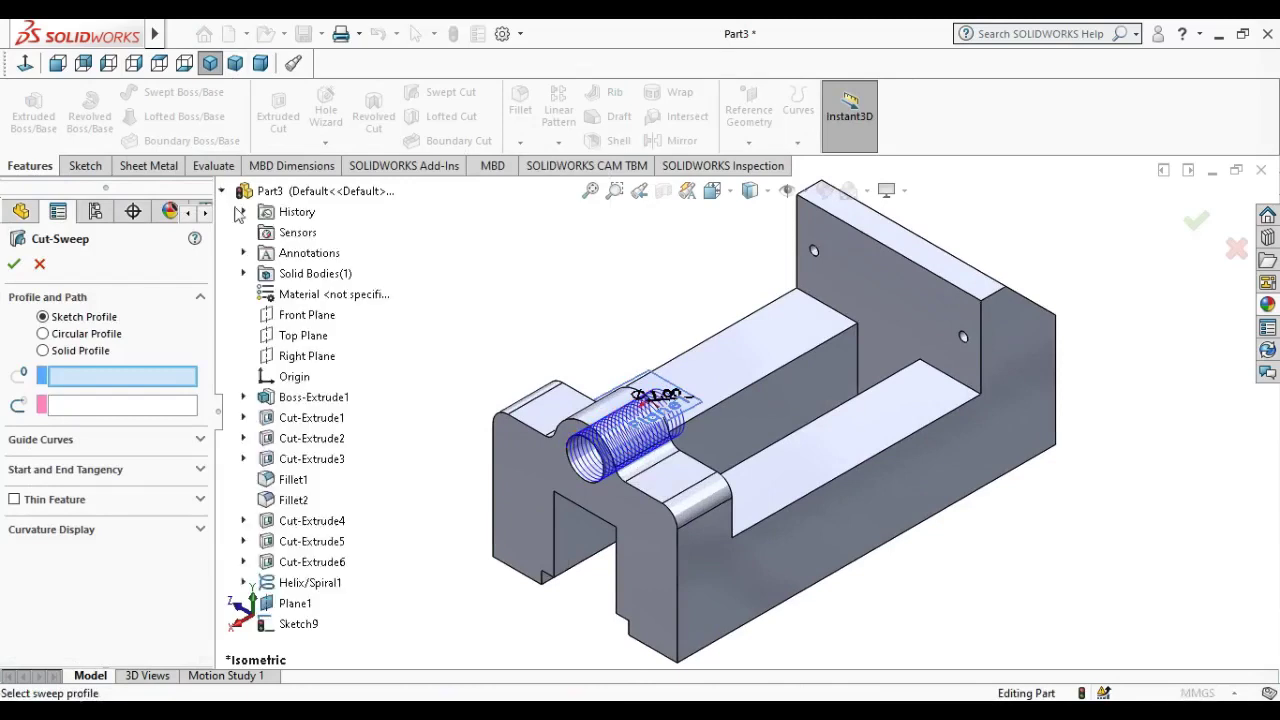
{"action": "left_click", "coordinate": [298, 621]}
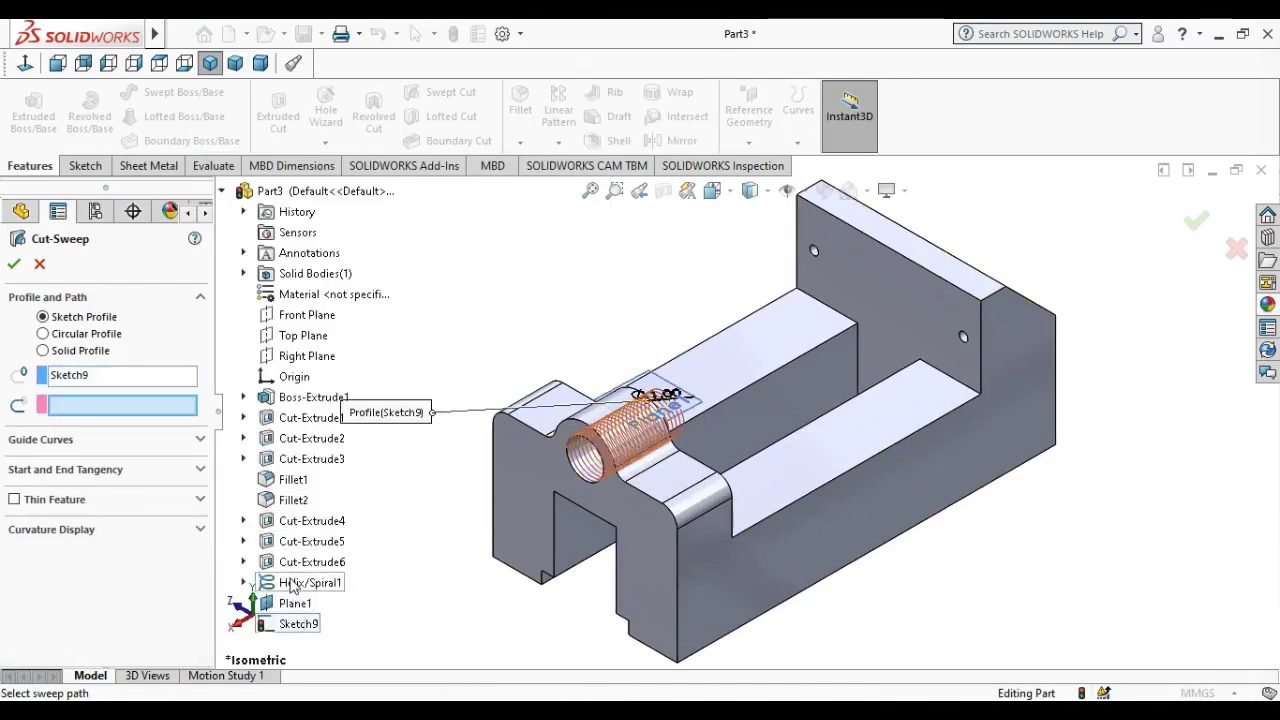
{"action": "left_click", "coordinate": [303, 580]}
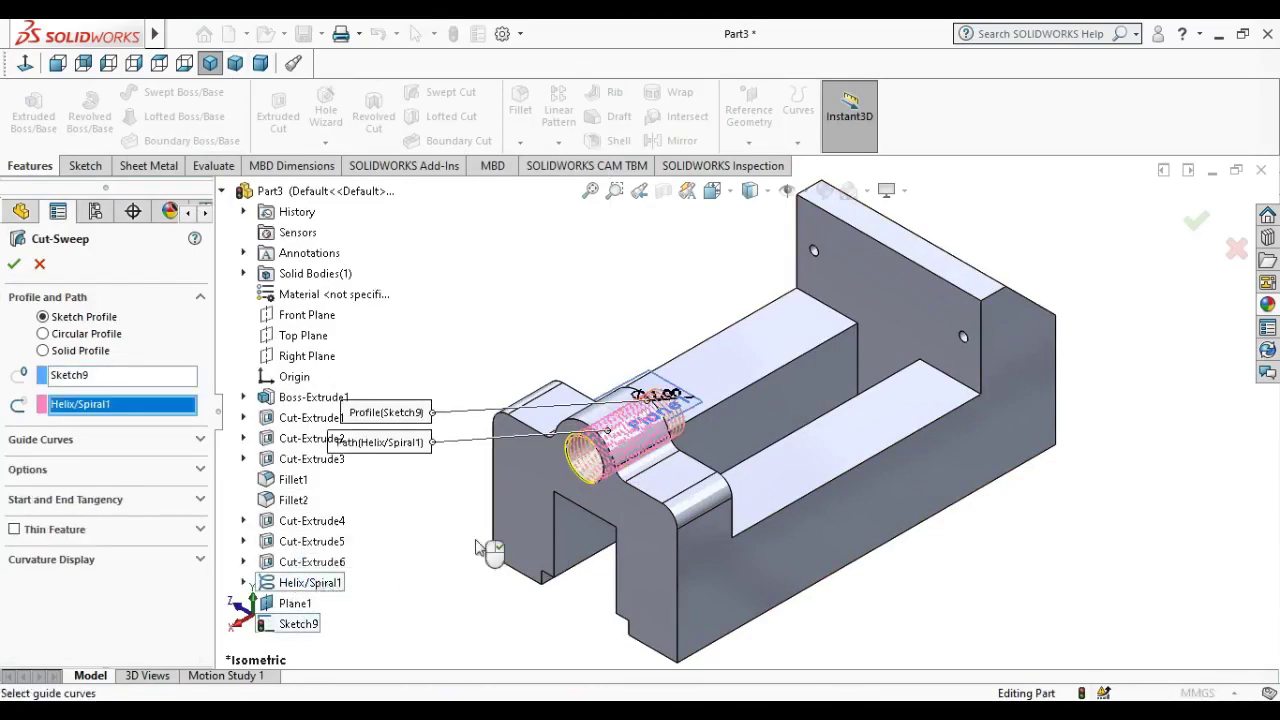
{"action": "scroll", "coordinate": [580, 460], "scroll_direction": "down", "scroll_amount": 1}
{"action": "scroll", "coordinate": [580, 460], "scroll_direction": "down", "scroll_amount": 1}
{"action": "scroll", "coordinate": [580, 460], "scroll_direction": "down", "scroll_amount": 1}
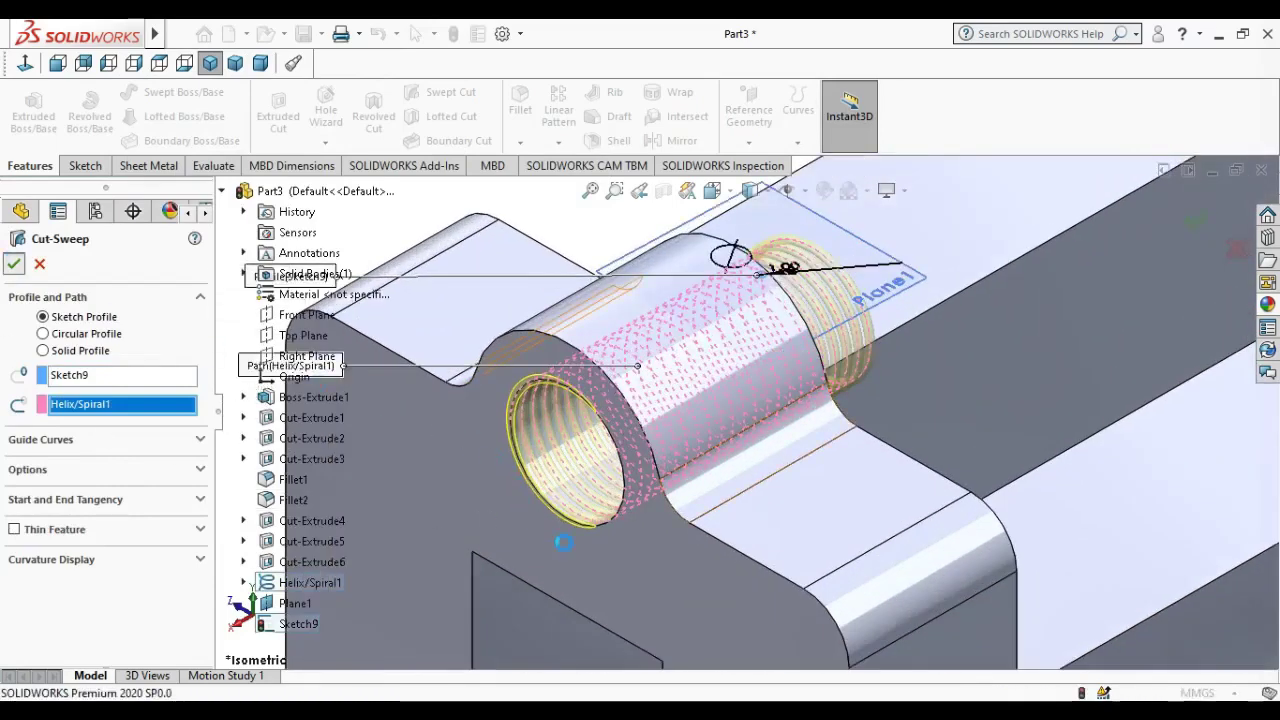
{"action": "scroll", "coordinate": [602, 520], "scroll_direction": "down", "scroll_amount": 2}
{"action": "scroll", "coordinate": [599, 500], "scroll_direction": "up", "scroll_amount": 2}
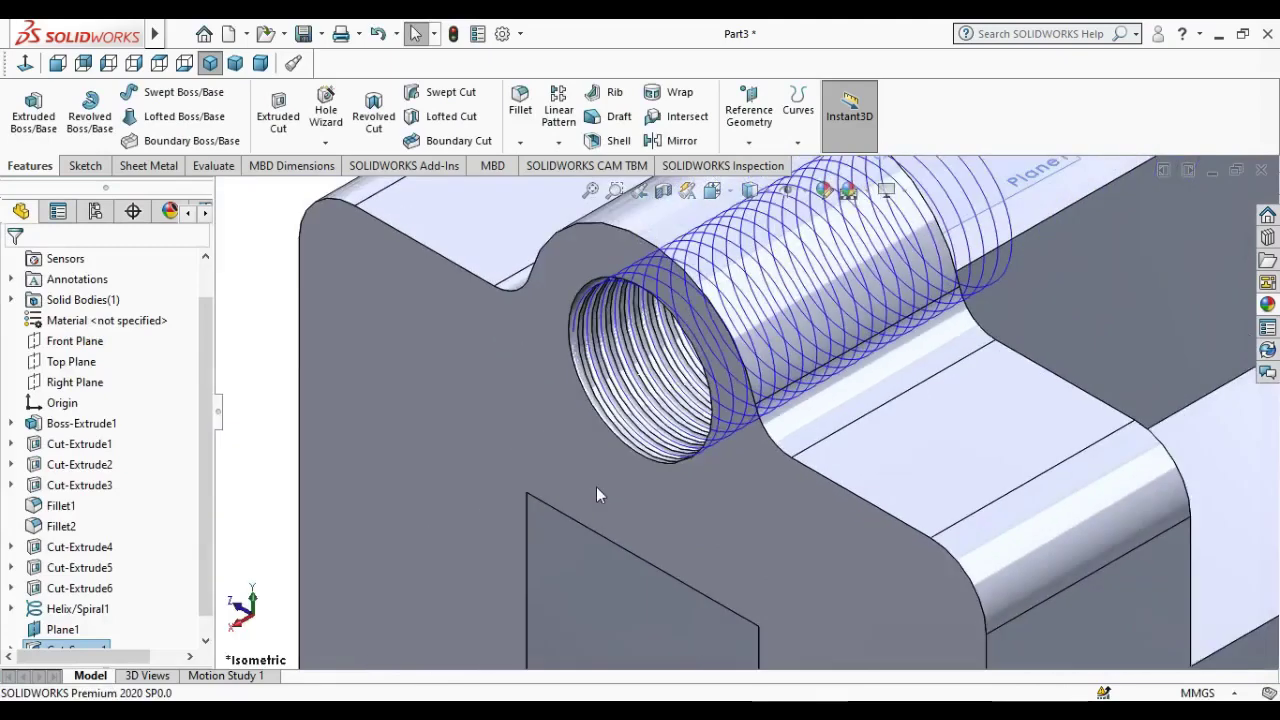
- Hide Helix/Spiral1 and Plane1 from the graphics area
{"action": "scroll", "coordinate": [596, 486], "scroll_direction": "up", "scroll_amount": 1}
{"action": "right_click", "coordinate": [866, 258]}
{"action": "left_click", "coordinate": [922, 245]}
{"action": "right_click", "coordinate": [913, 278]}
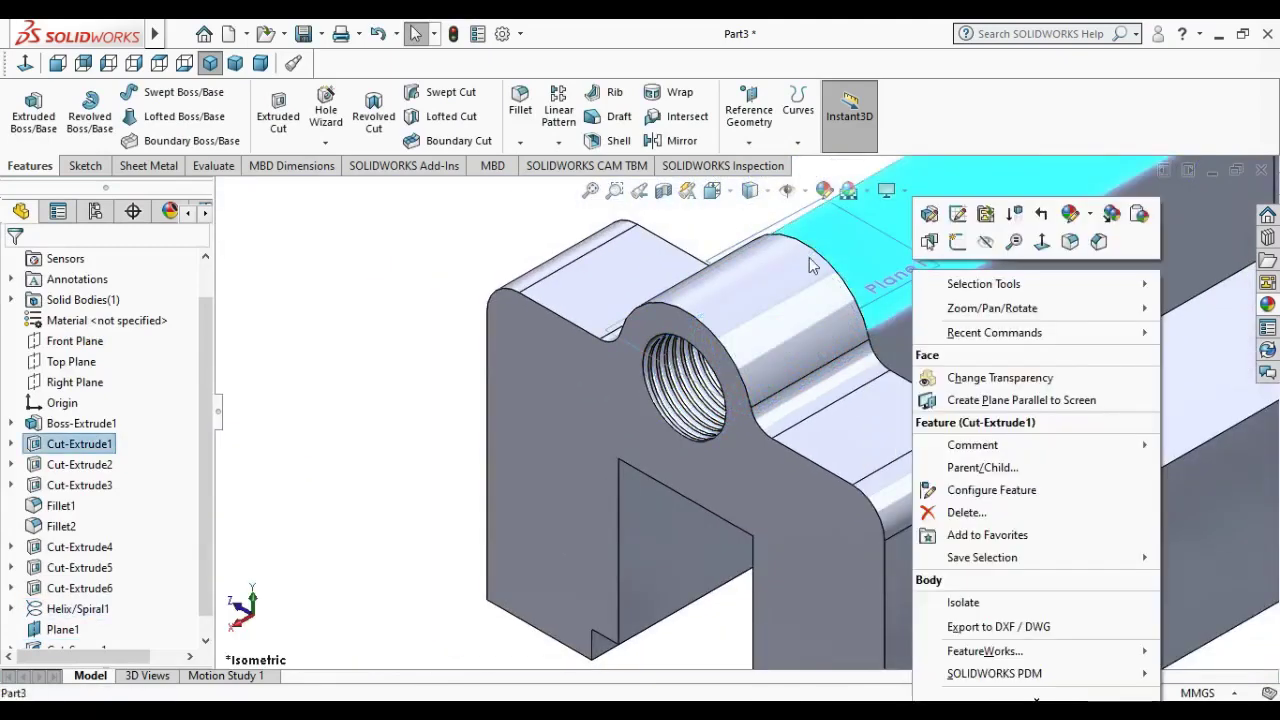
{"action": "scroll", "coordinate": [812, 265], "scroll_direction": "up", "scroll_amount": 1}
{"action": "right_click", "coordinate": [775, 302]}
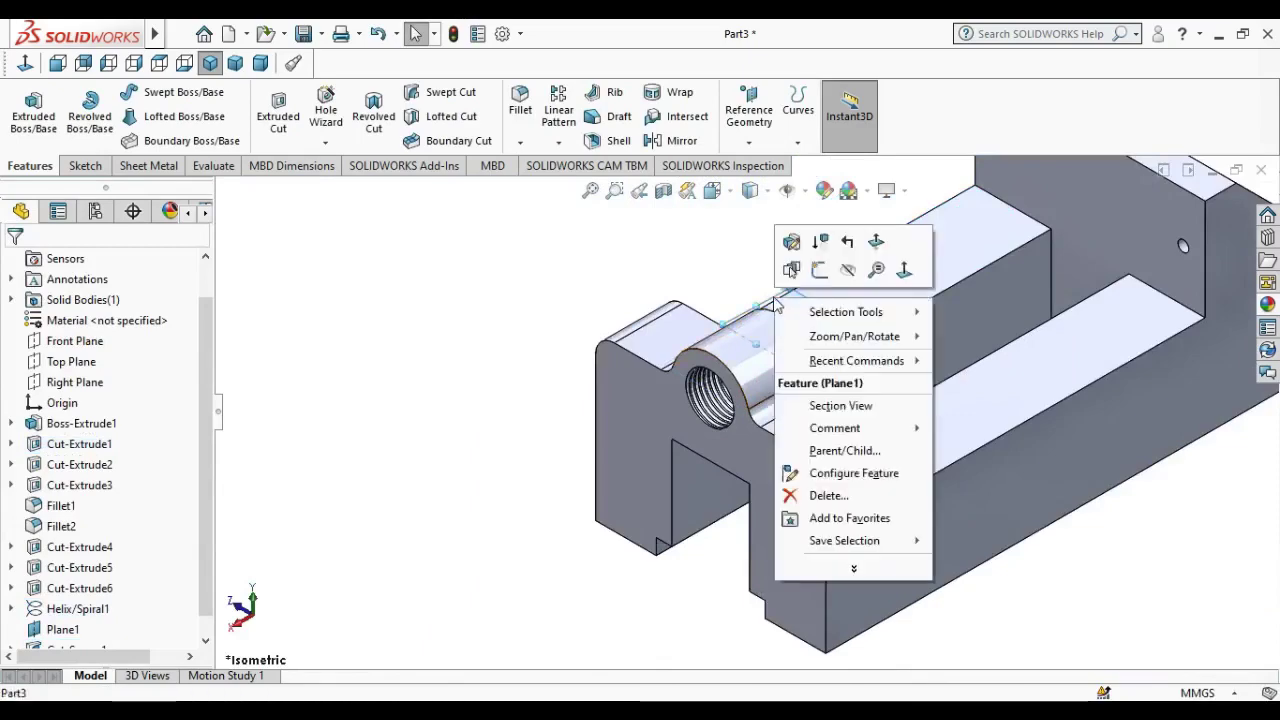
{"action": "left_click", "coordinate": [848, 269]}
- Orbit the threaded block to check it, then return to the isometric view
{"action": "scroll", "coordinate": [852, 300], "scroll_direction": "up", "scroll_amount": 1}
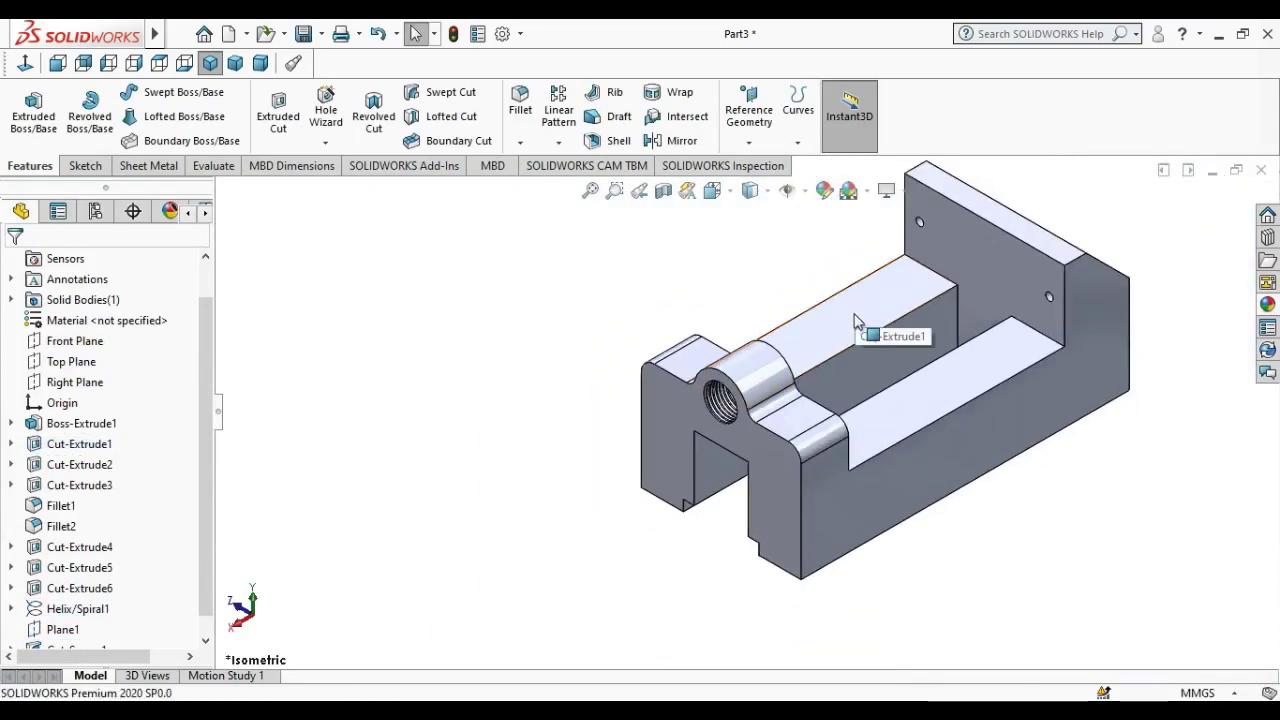
{"action": "scroll", "coordinate": [855, 322], "scroll_direction": "down", "scroll_amount": 1}
{"action": "scroll", "coordinate": [951, 380], "scroll_direction": "up", "scroll_amount": 1}
{"action": "mouse_move", "coordinate": [957, 423]}
{"action": "middle_mouse_down"}
{"action": "mouse_move", "coordinate": [838, 463]}
{"action": "mouse_move", "coordinate": [1057, 420]}
{"action": "middle_mouse_up"}
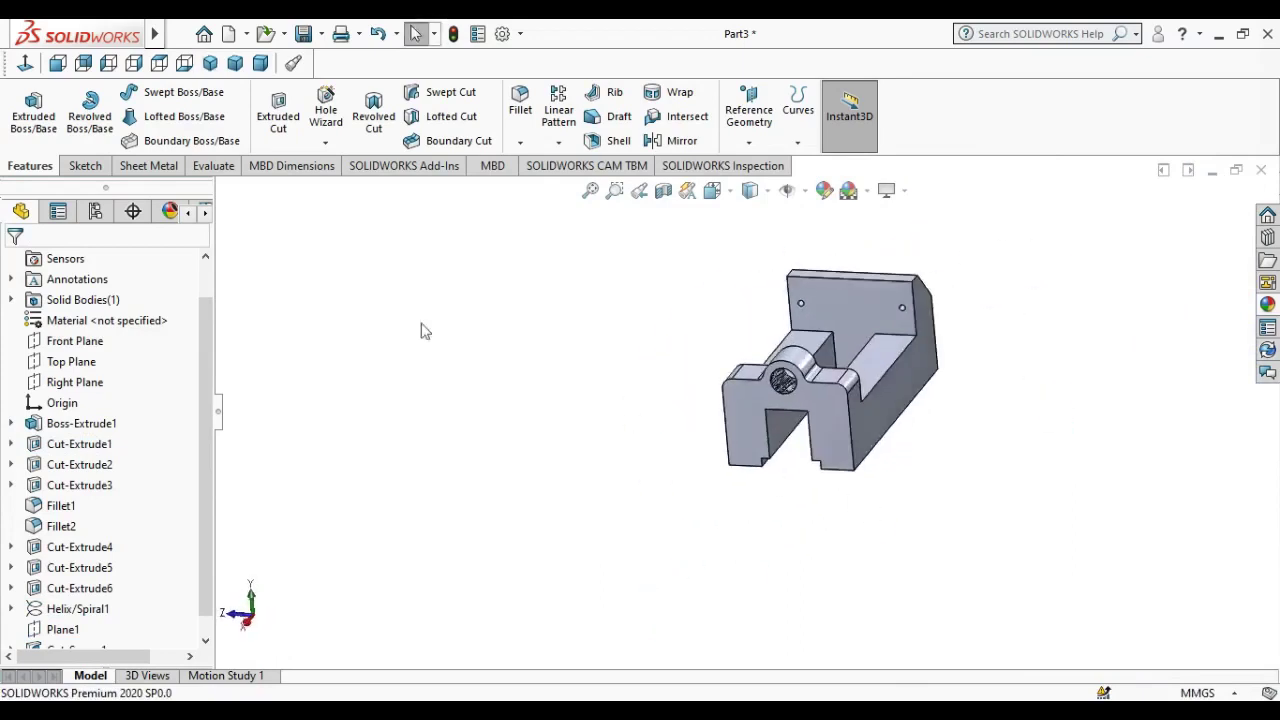
{"action": "left_click", "coordinate": [210, 63]}
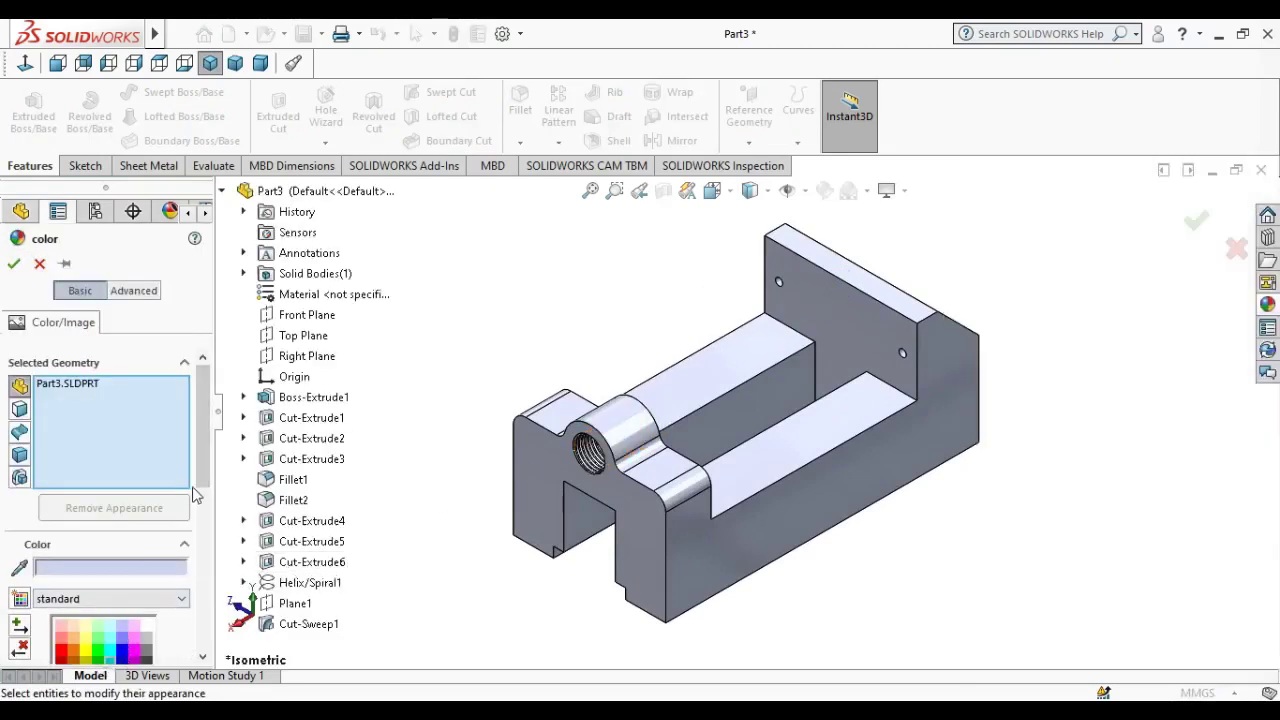
- Apply the teal swatch to the whole part, inspect it, and return to isometric view
{"action": "scroll", "coordinate": [100, 540], "scroll_direction": "down", "scroll_amount": 2}
{"action": "left_click", "coordinate": [107, 562]}
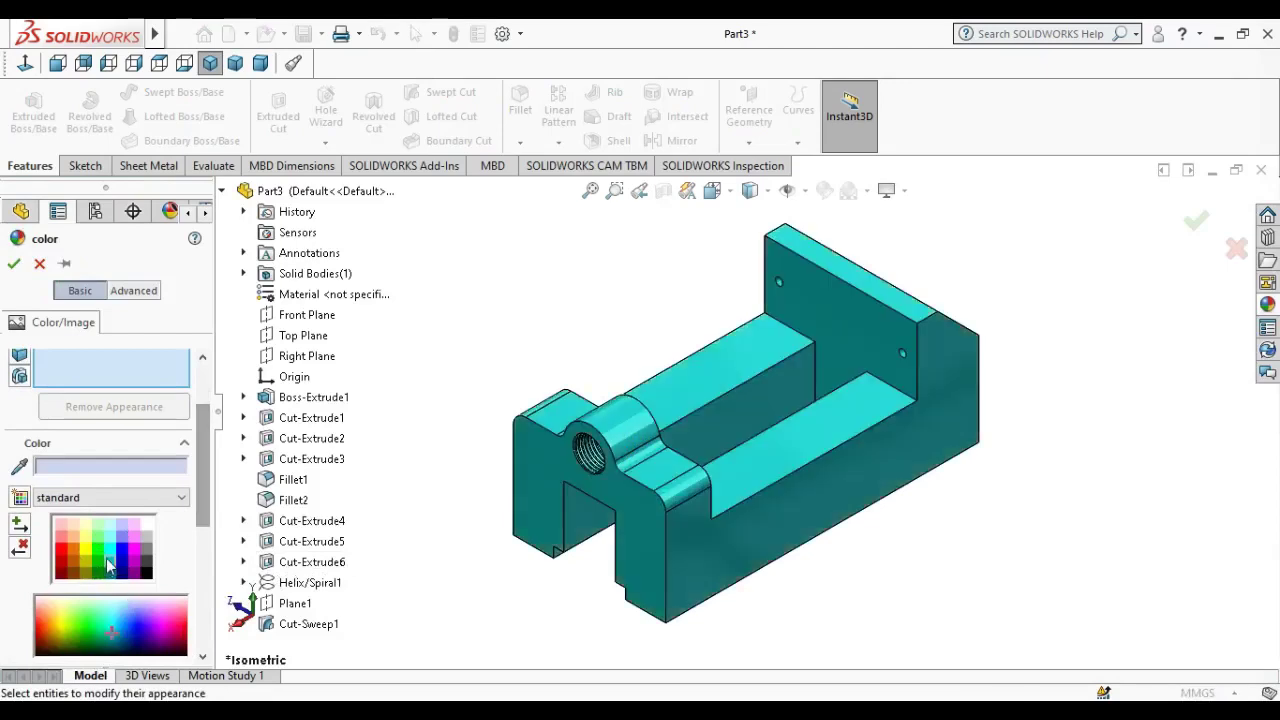
{"action": "left_click", "coordinate": [14, 264]}
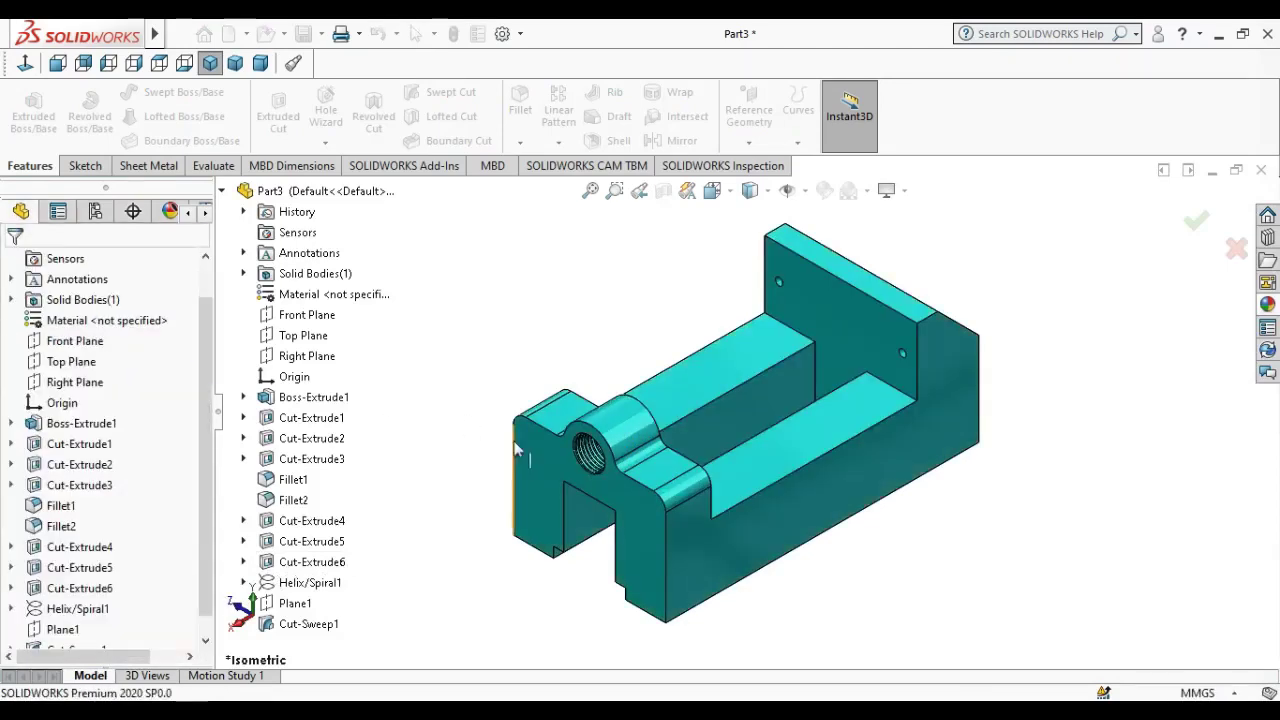
{"action": "mouse_move", "coordinate": [434, 554]}
{"action": "middle_mouse_down"}
{"action": "mouse_move", "coordinate": [435, 486]}
{"action": "mouse_move", "coordinate": [903, 444]}
{"action": "mouse_move", "coordinate": [712, 541]}
{"action": "mouse_move", "coordinate": [655, 602]}
{"action": "middle_mouse_up"}
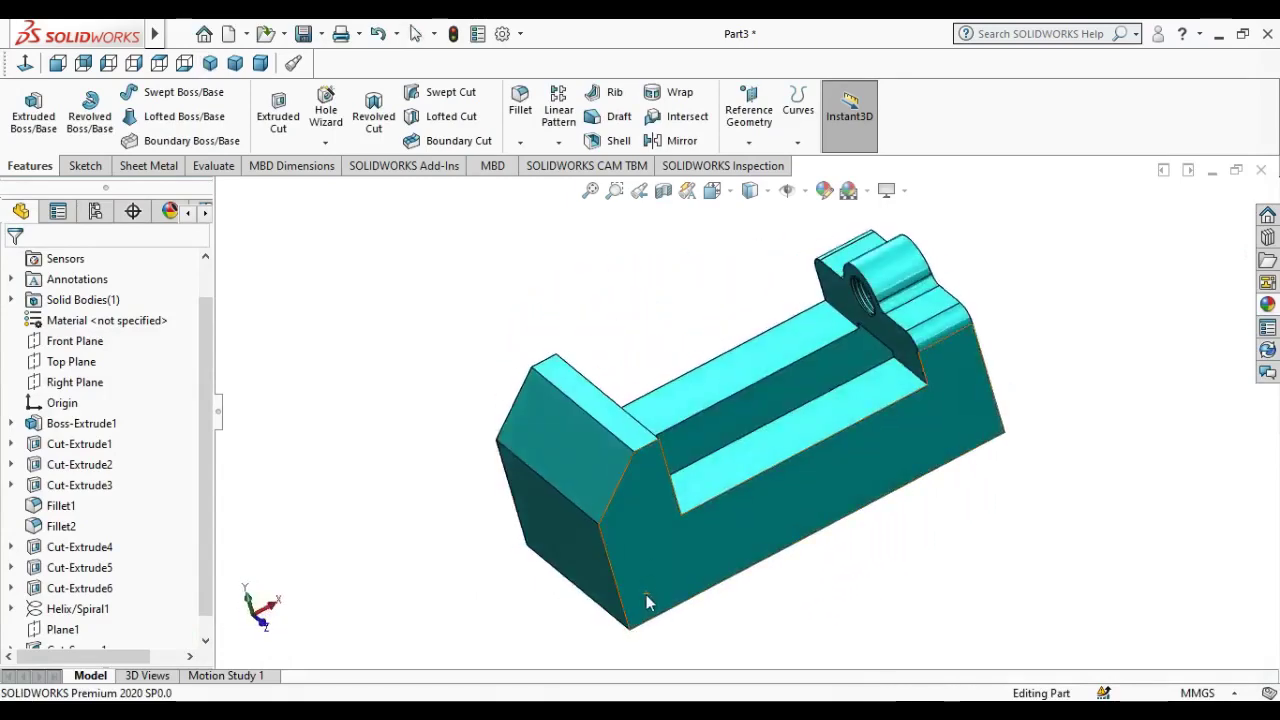
{"action": "left_click", "coordinate": [210, 63]}
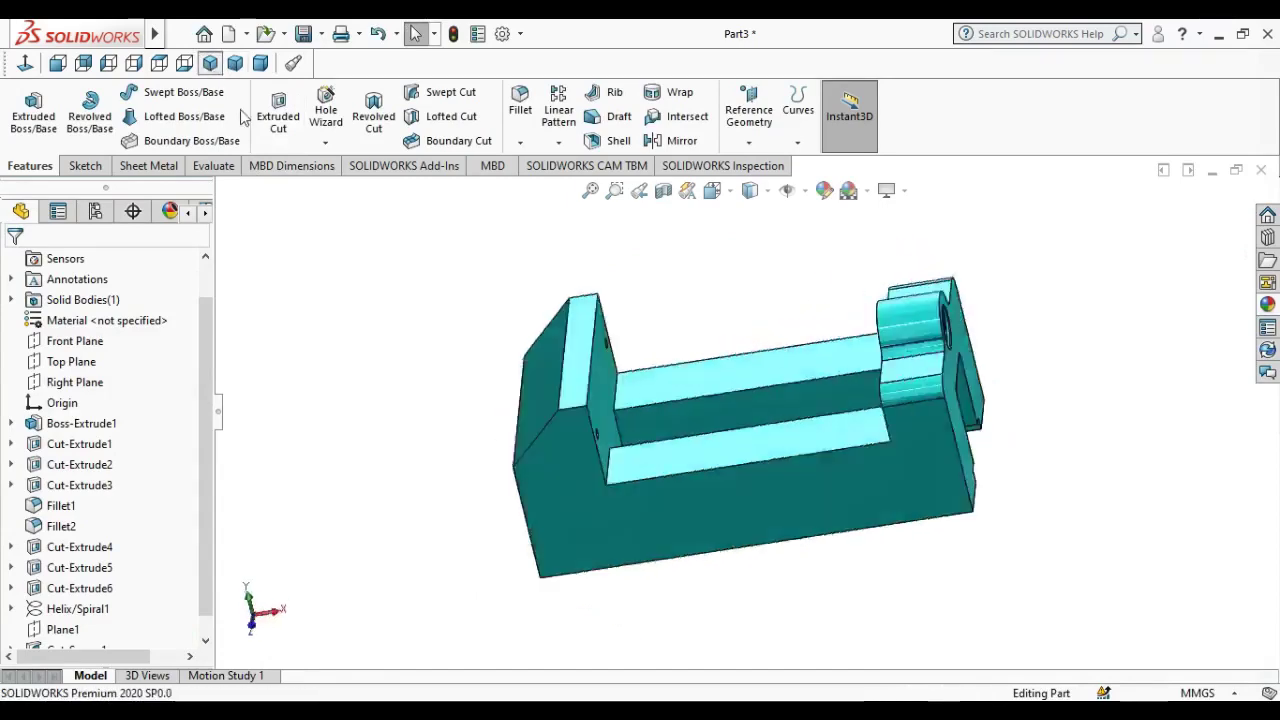
- In Save As, create and open a Desktop folder named Bench Vice, then select the file name
{"action": "left_click", "coordinate": [304, 38]}
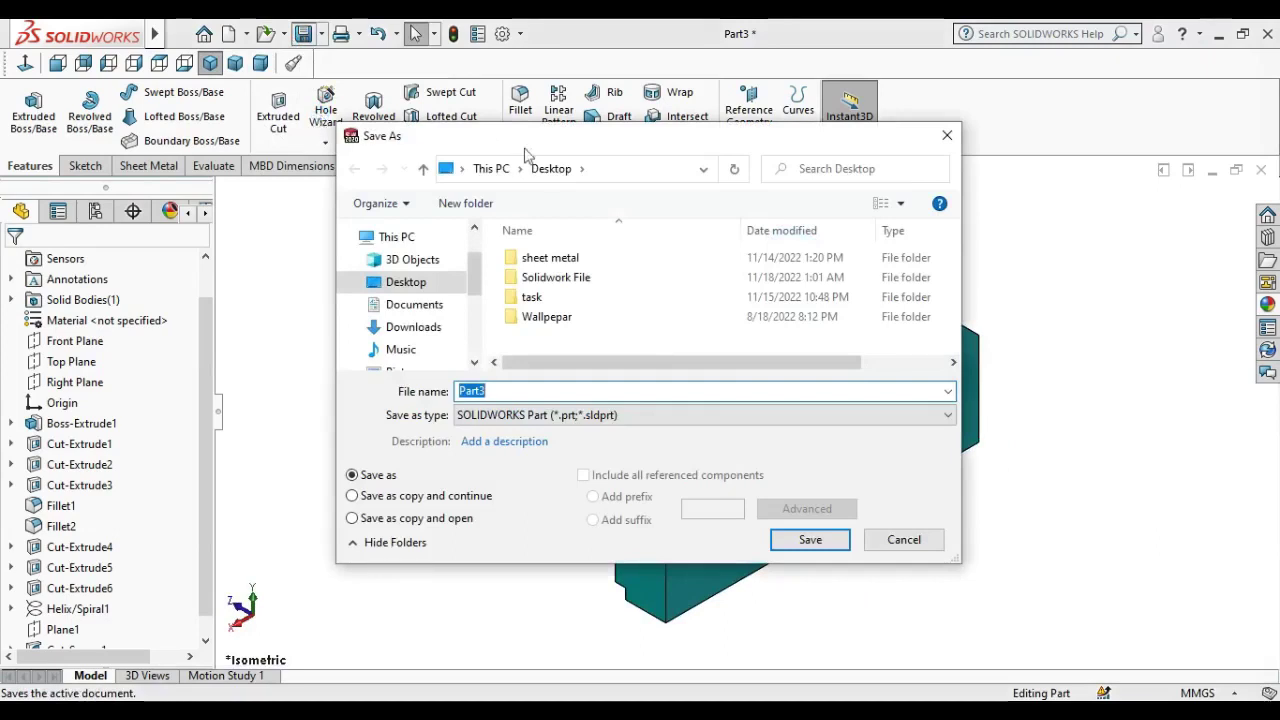
{"action": "left_click", "coordinate": [465, 203]}
{"action": "type", "text": "Bench Vice"}
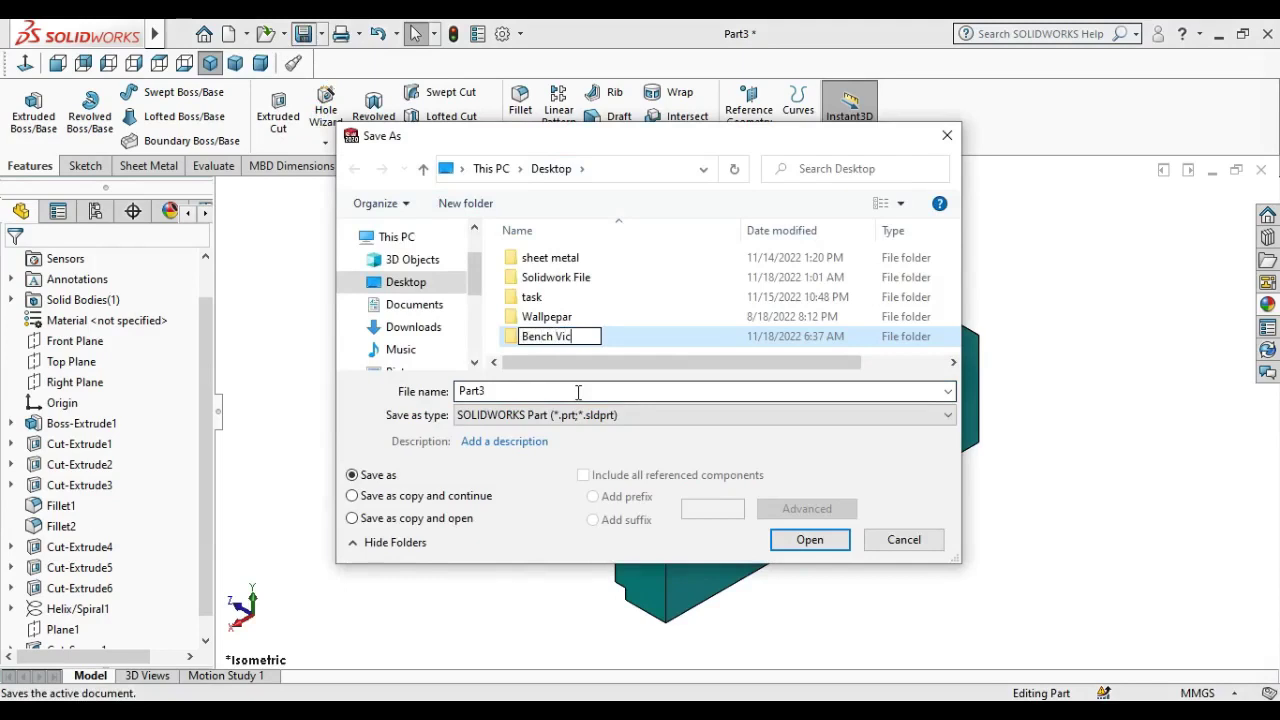
{"action": "double_click", "coordinate": [657, 341]}
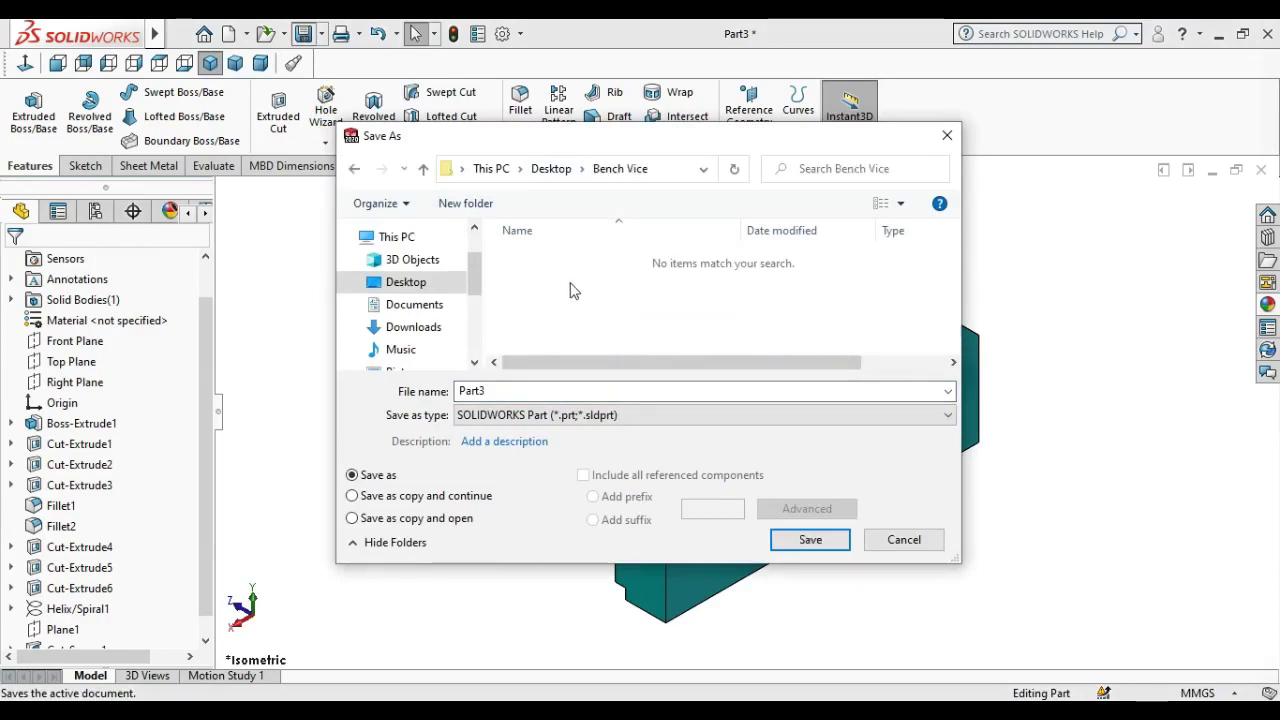
{"action": "double_click", "coordinate": [544, 391]}
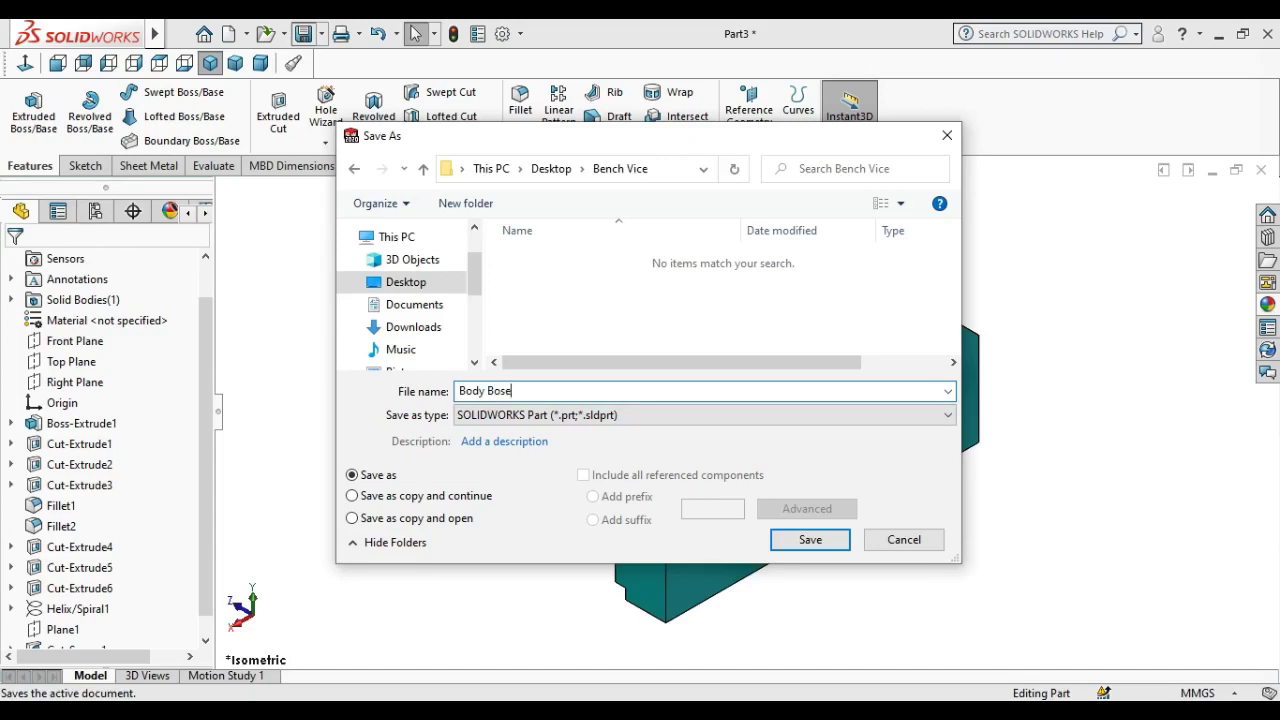
- Prefix the file name with '1. ' and save the part as '1. Body Bose'
{"action": "left_click", "coordinate": [461, 391]}
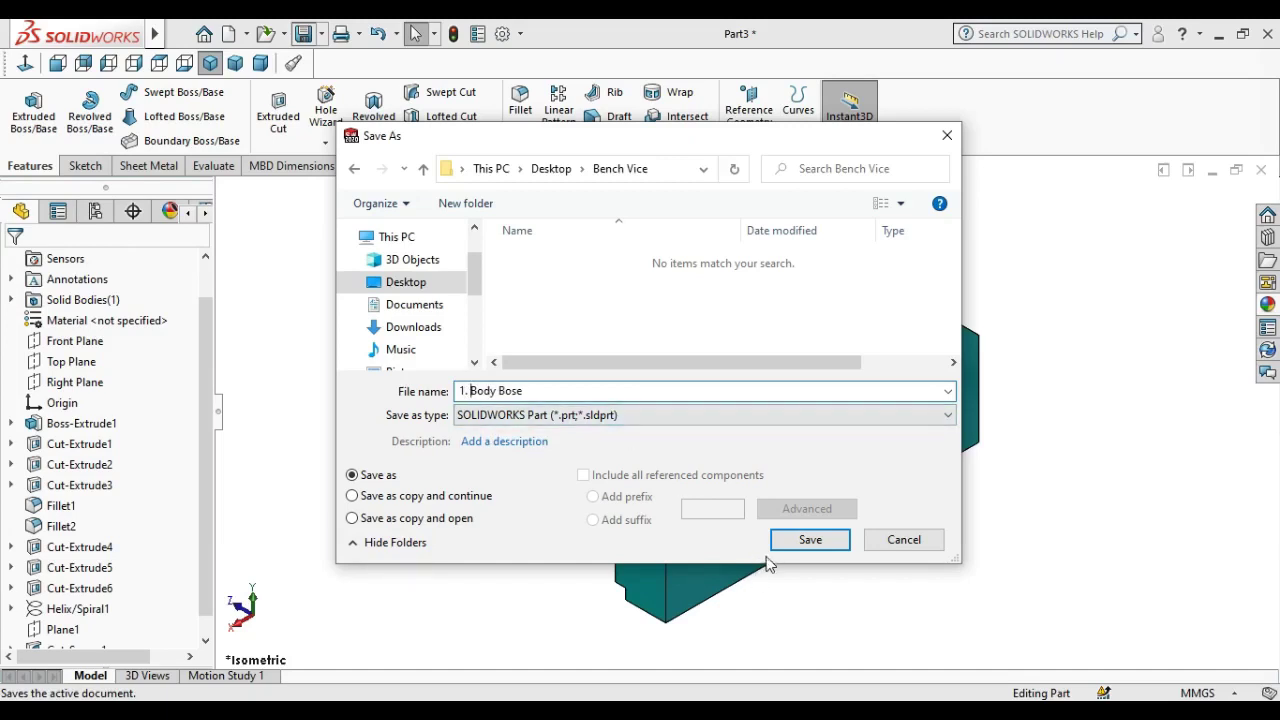
{"action": "left_click", "coordinate": [809, 541]}
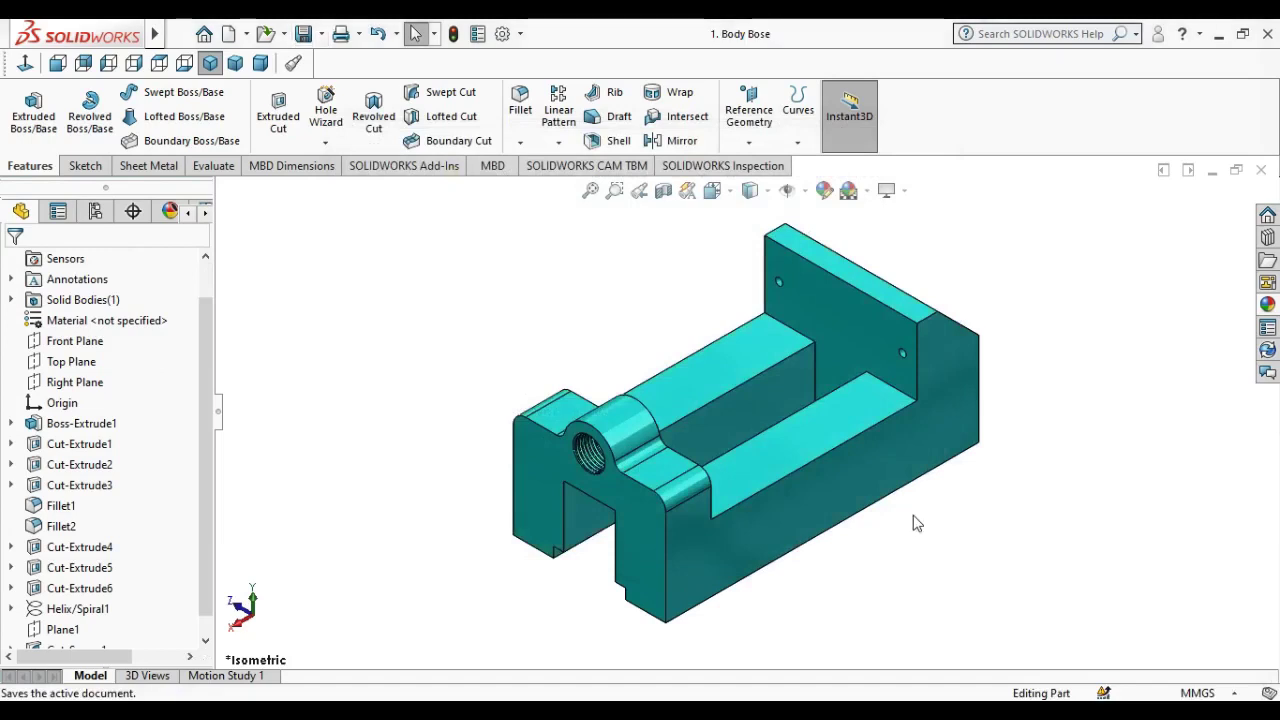
- Zoom in and out on the finished vice body to review it
{"action": "scroll", "coordinate": [993, 509], "scroll_direction": "up", "scroll_amount": 2}
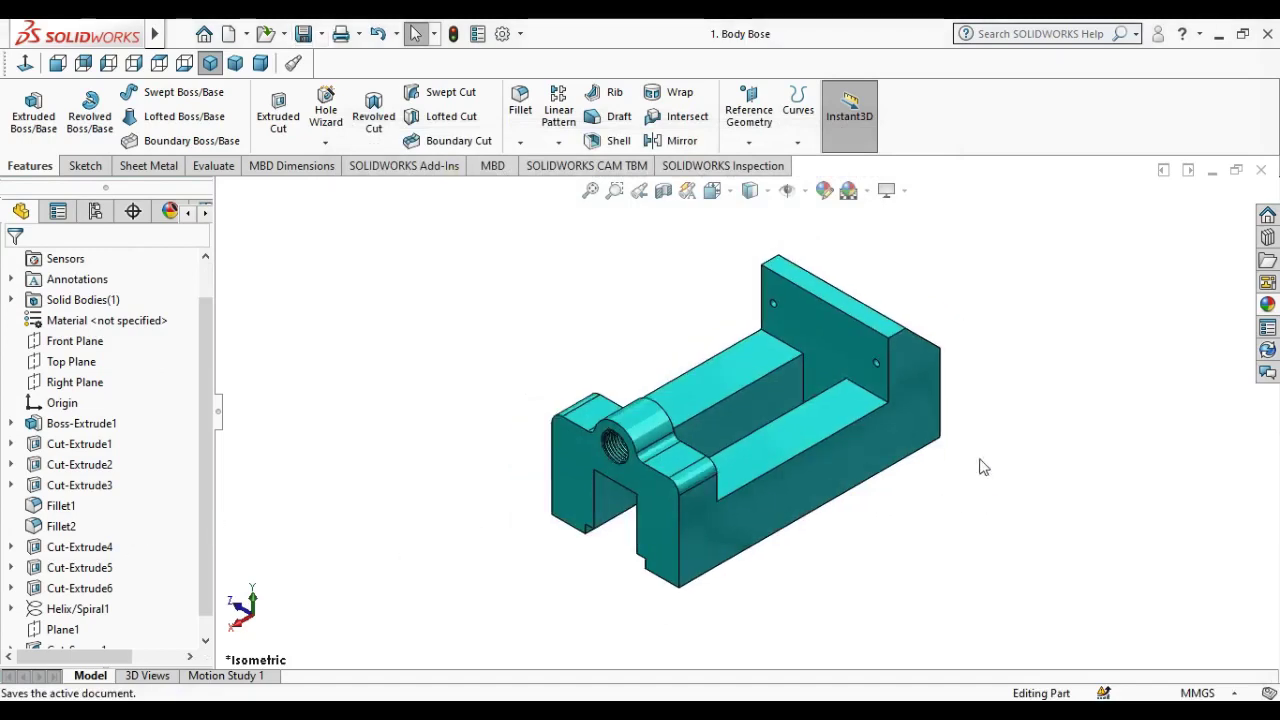
{"action": "scroll", "coordinate": [960, 388], "scroll_direction": "down", "scroll_amount": 1}
{"action": "scroll", "coordinate": [948, 362], "scroll_direction": "up", "scroll_amount": 1}
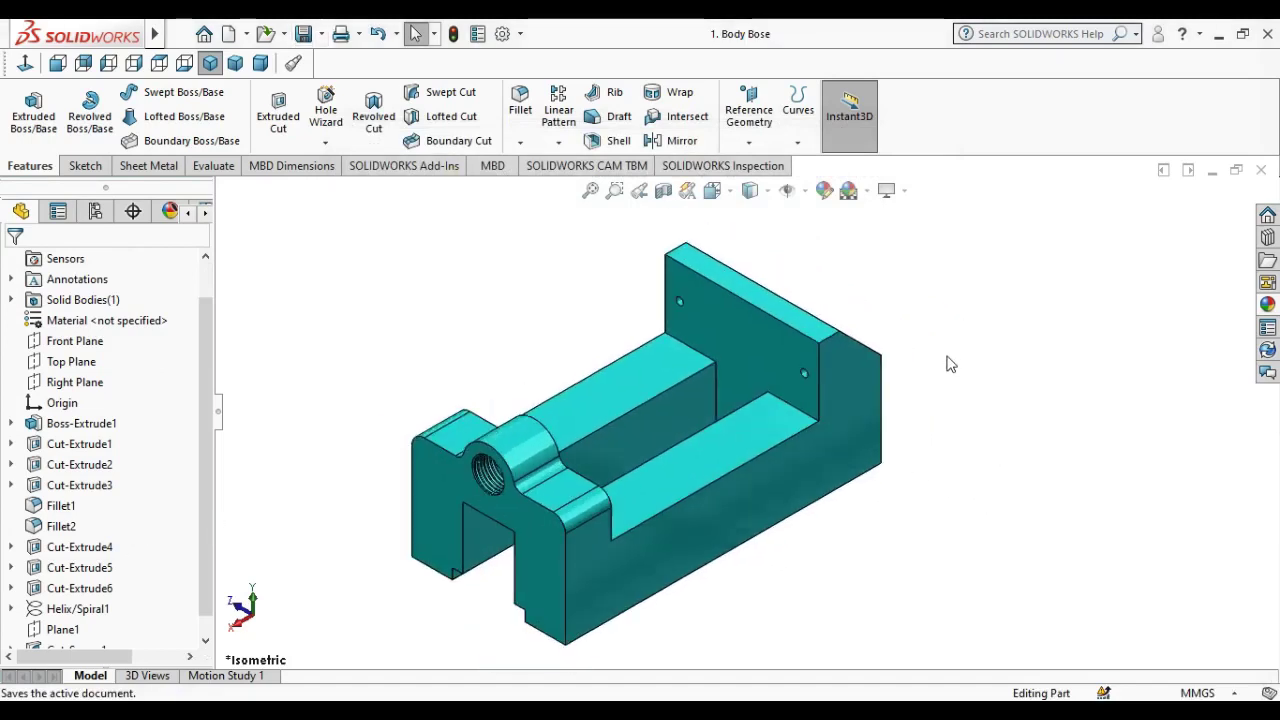
{"action": "scroll", "coordinate": [960, 418], "scroll_direction": "down", "scroll_amount": 2}
{"action": "scroll", "coordinate": [925, 500], "scroll_direction": "up", "scroll_amount": 2}
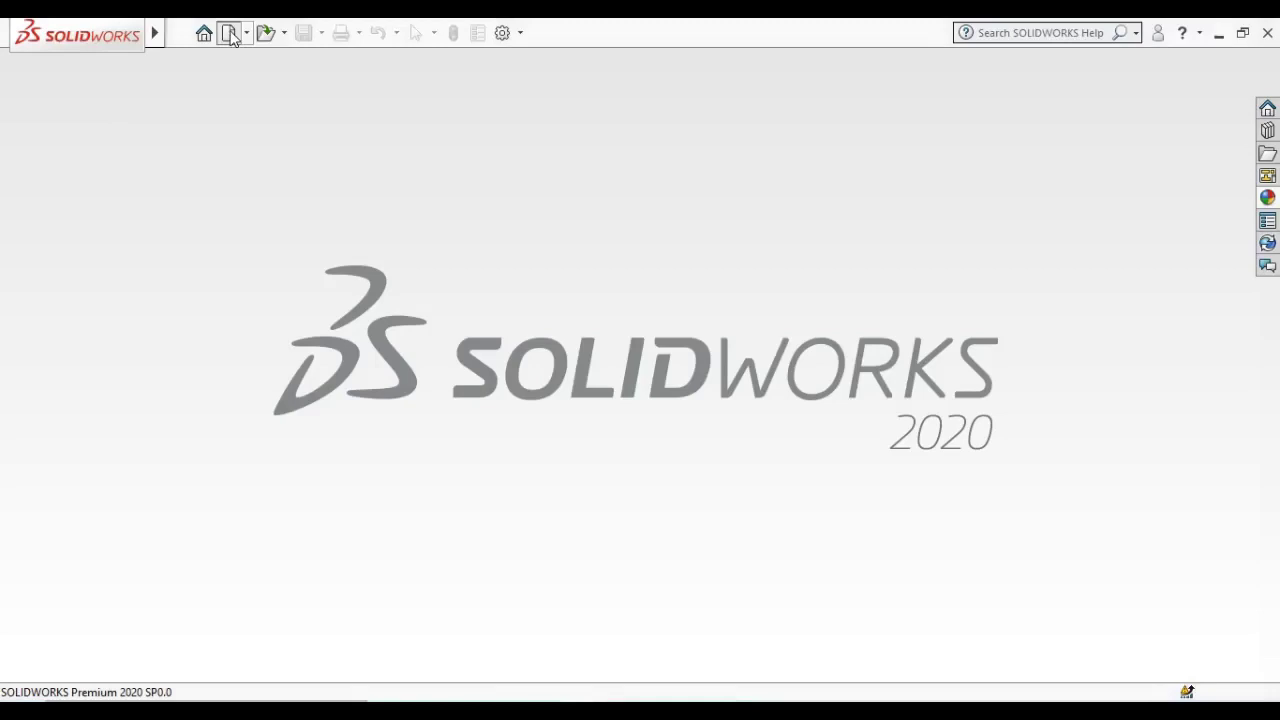
- Create a new part, apply the Plain White scene, and select the Front Plane
{"action": "left_click", "coordinate": [229, 33]}
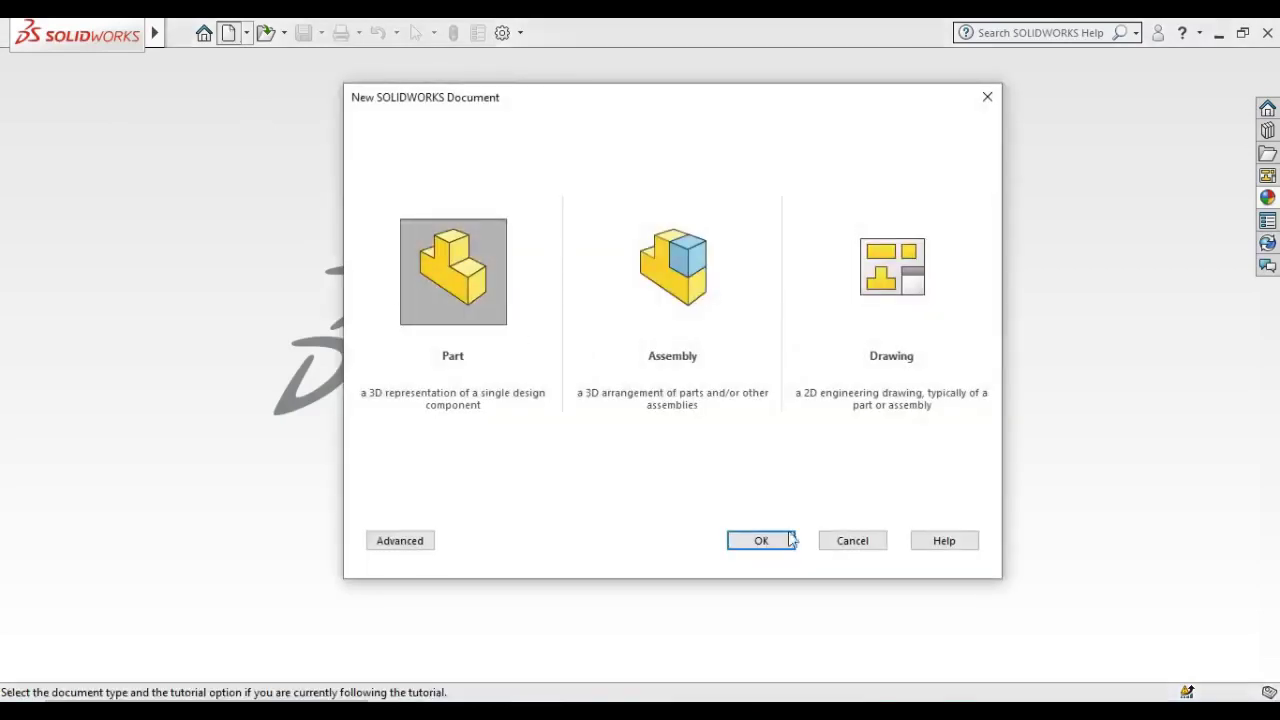
{"action": "left_click", "coordinate": [763, 542]}
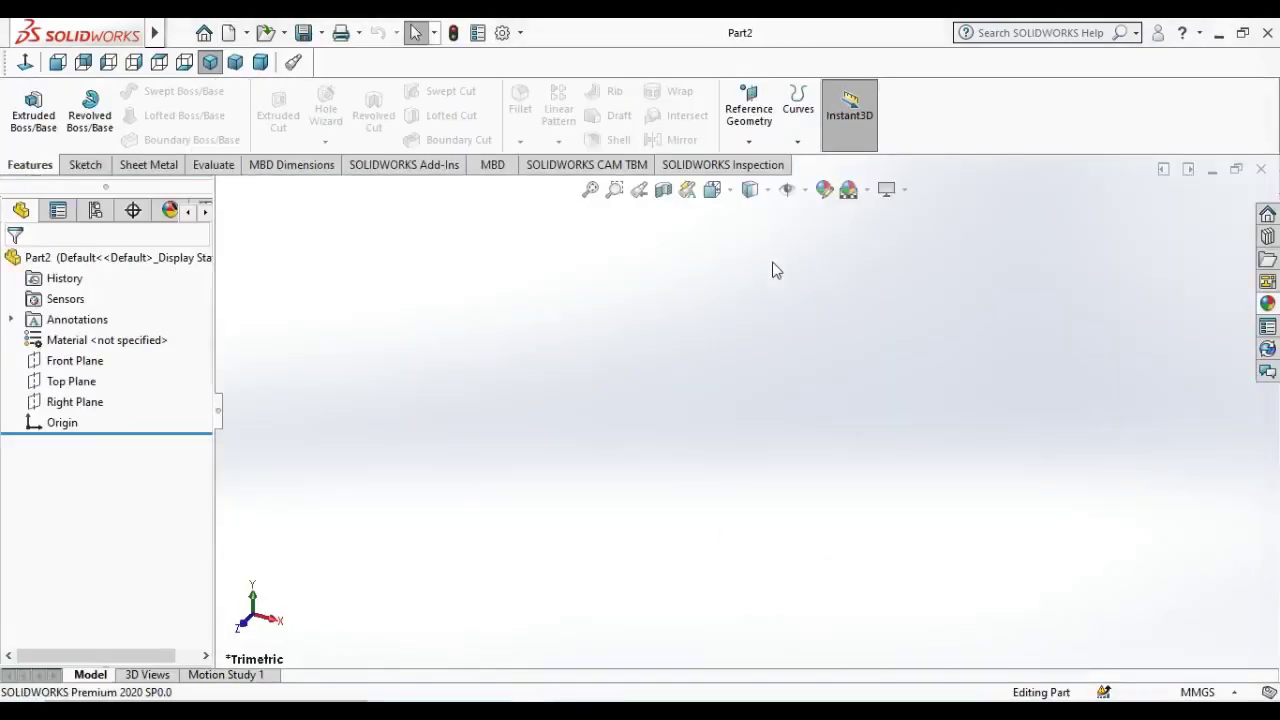
{"action": "left_click", "coordinate": [866, 189]}
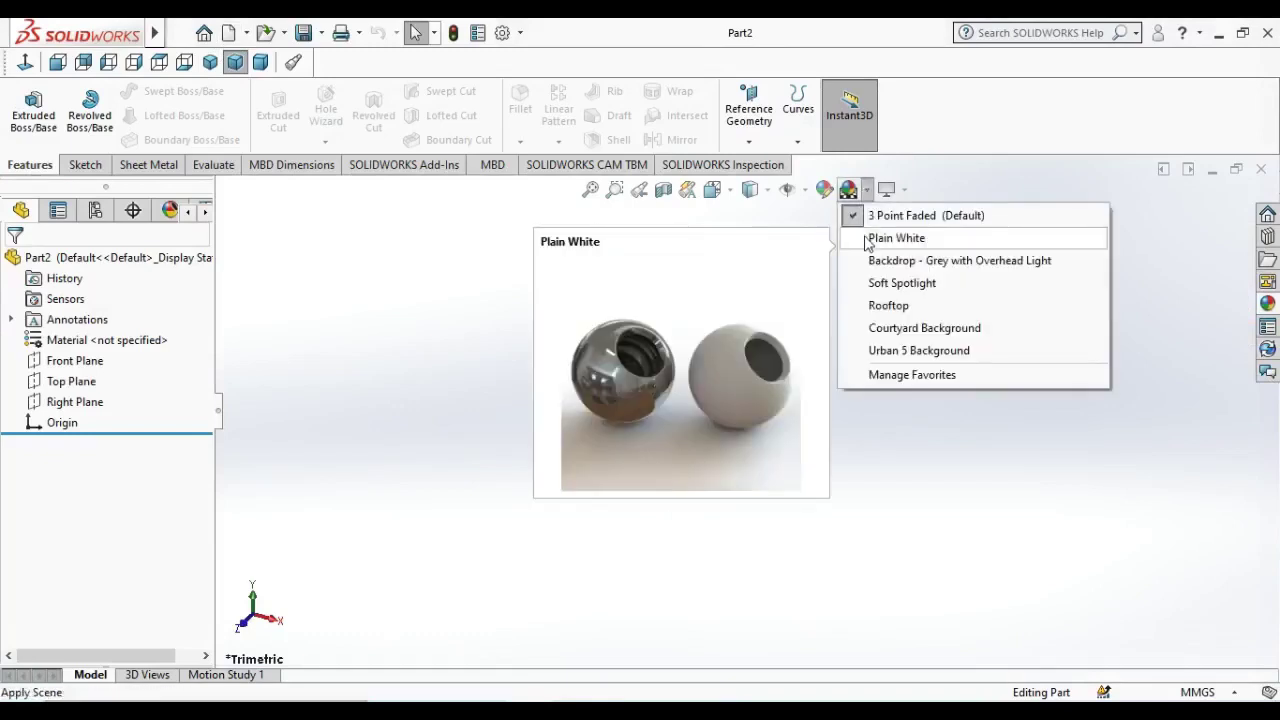
{"action": "left_click", "coordinate": [866, 240]}
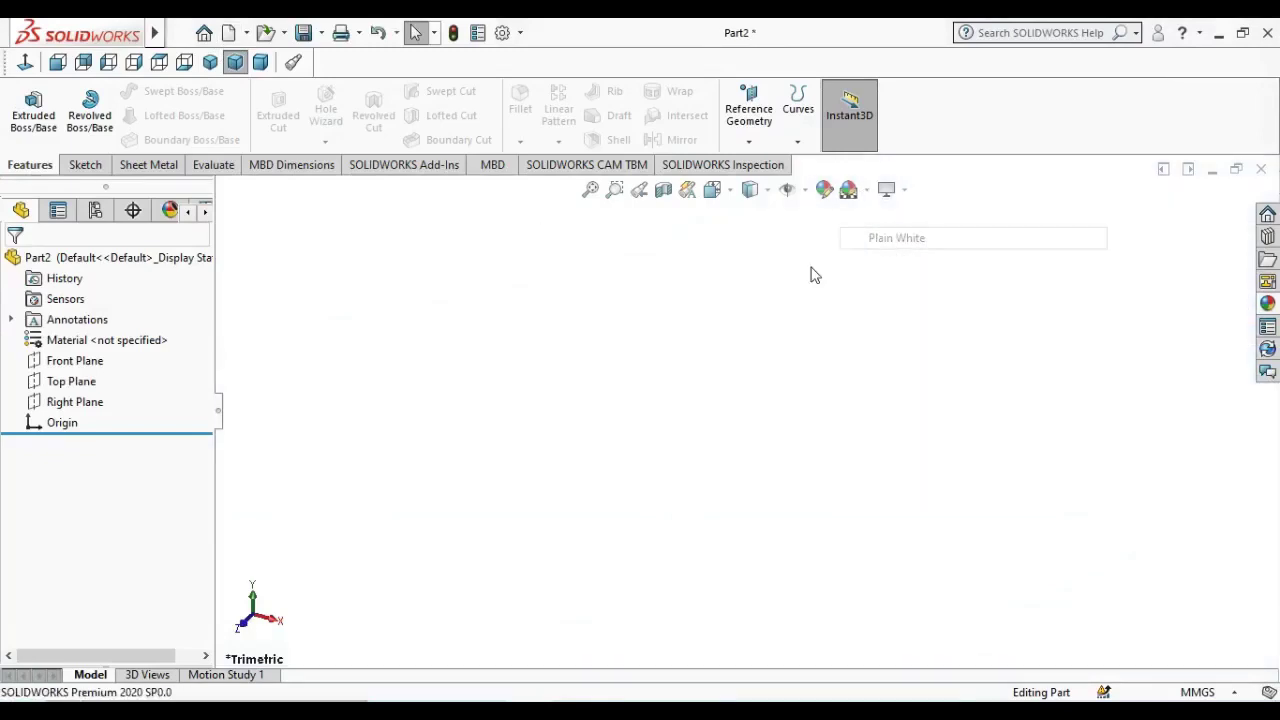
{"action": "left_click", "coordinate": [58, 365]}
- Start a sketch on the Front Plane and draw the stepped right-hand base lines of the T
{"action": "left_click", "coordinate": [80, 325]}
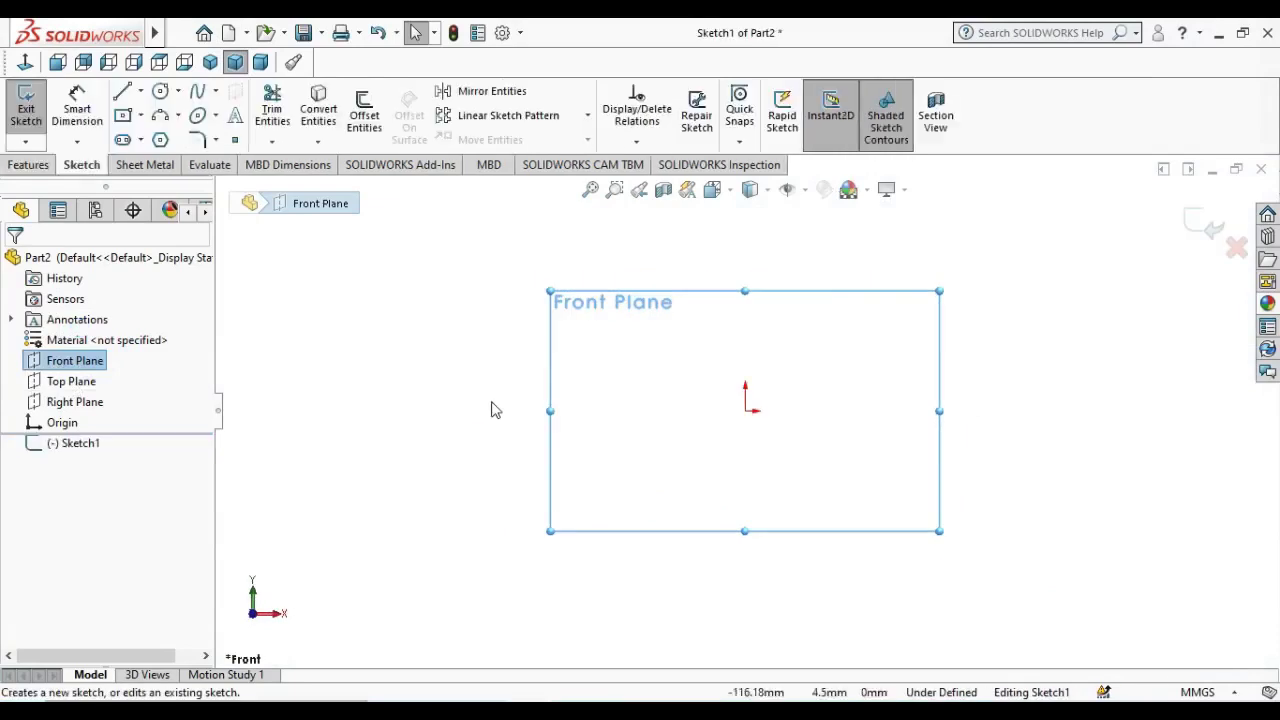
{"action": "left_click", "coordinate": [830, 417]}
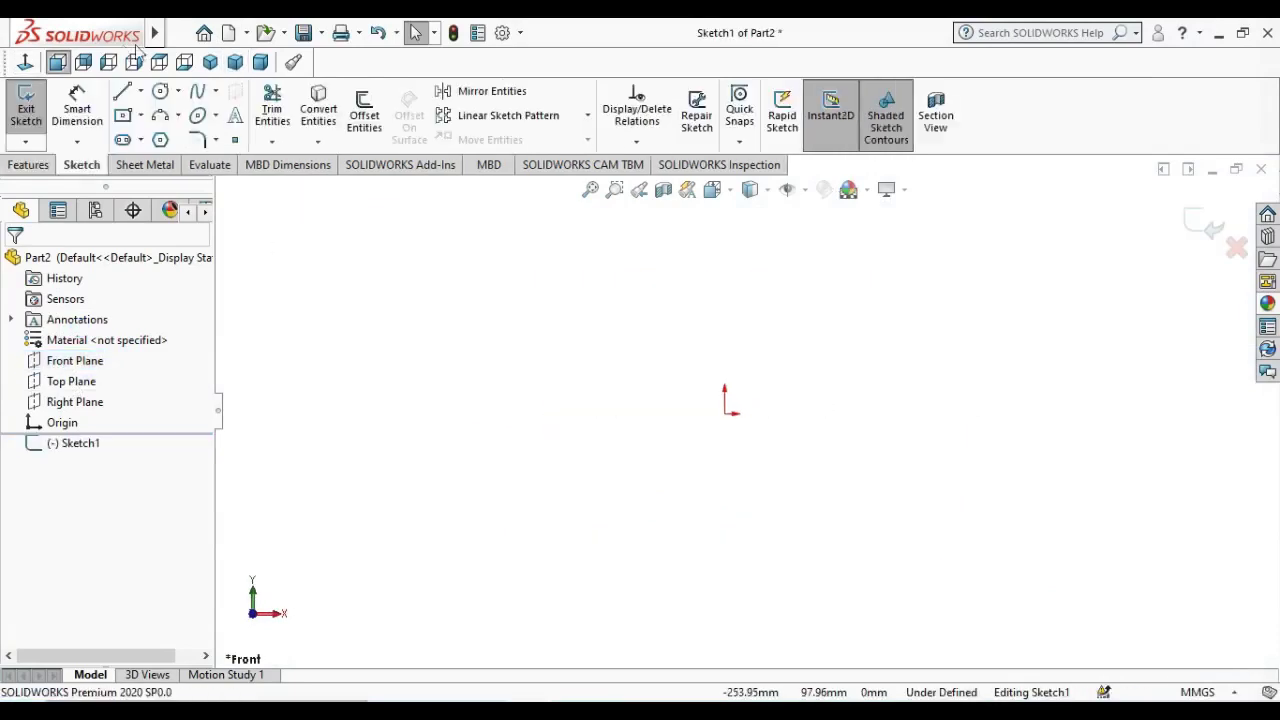
{"action": "key", "text": "l"}
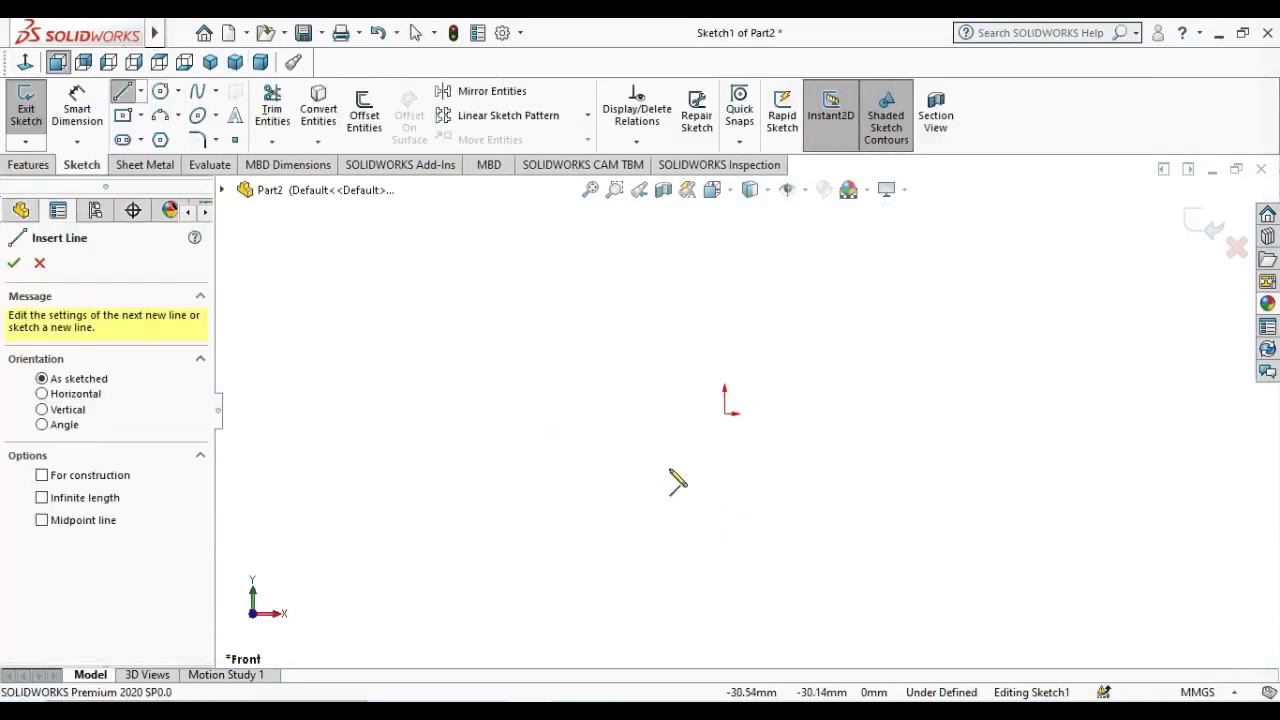
{"action": "left_click", "coordinate": [649, 468]}
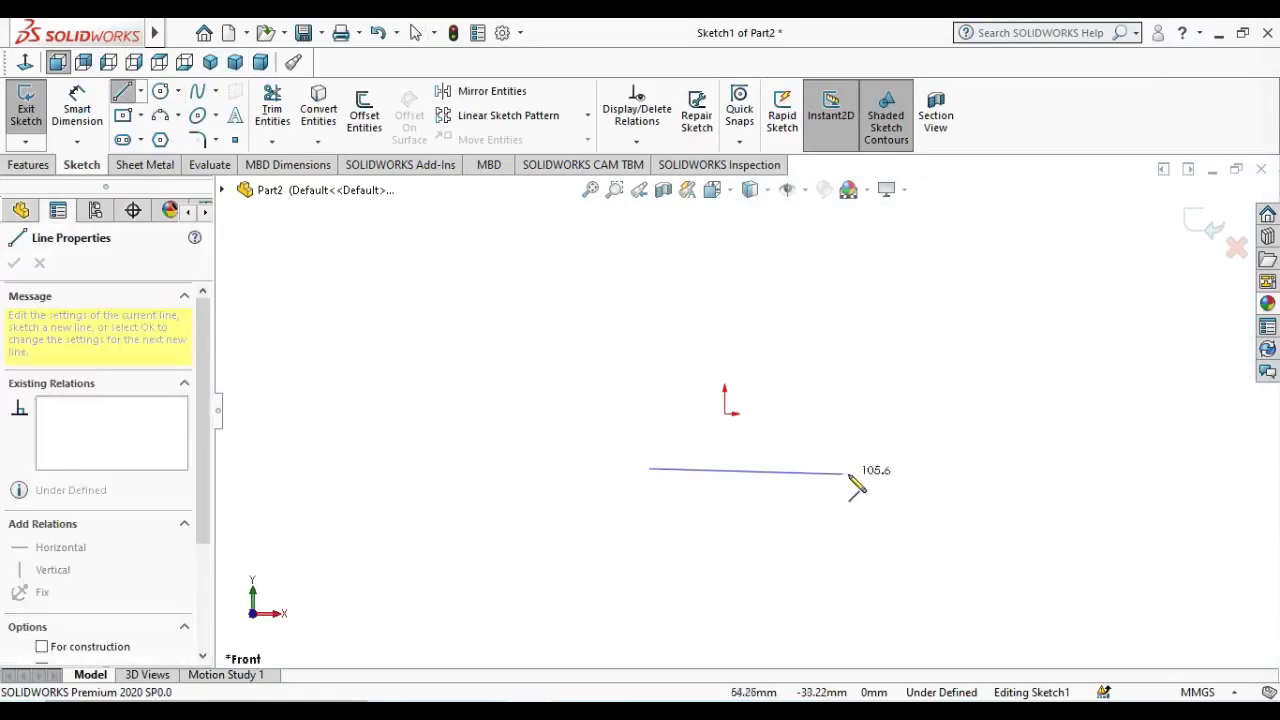
{"action": "left_click", "coordinate": [882, 468]}
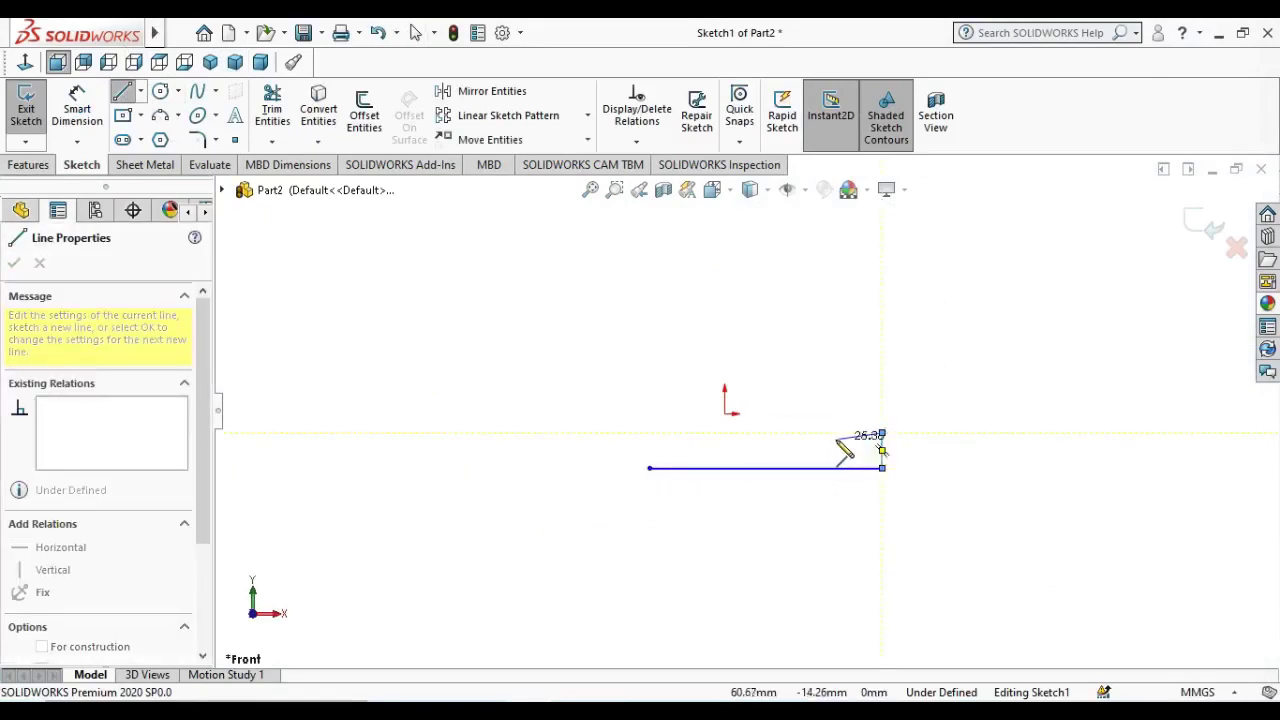
{"action": "left_click", "coordinate": [836, 432]}
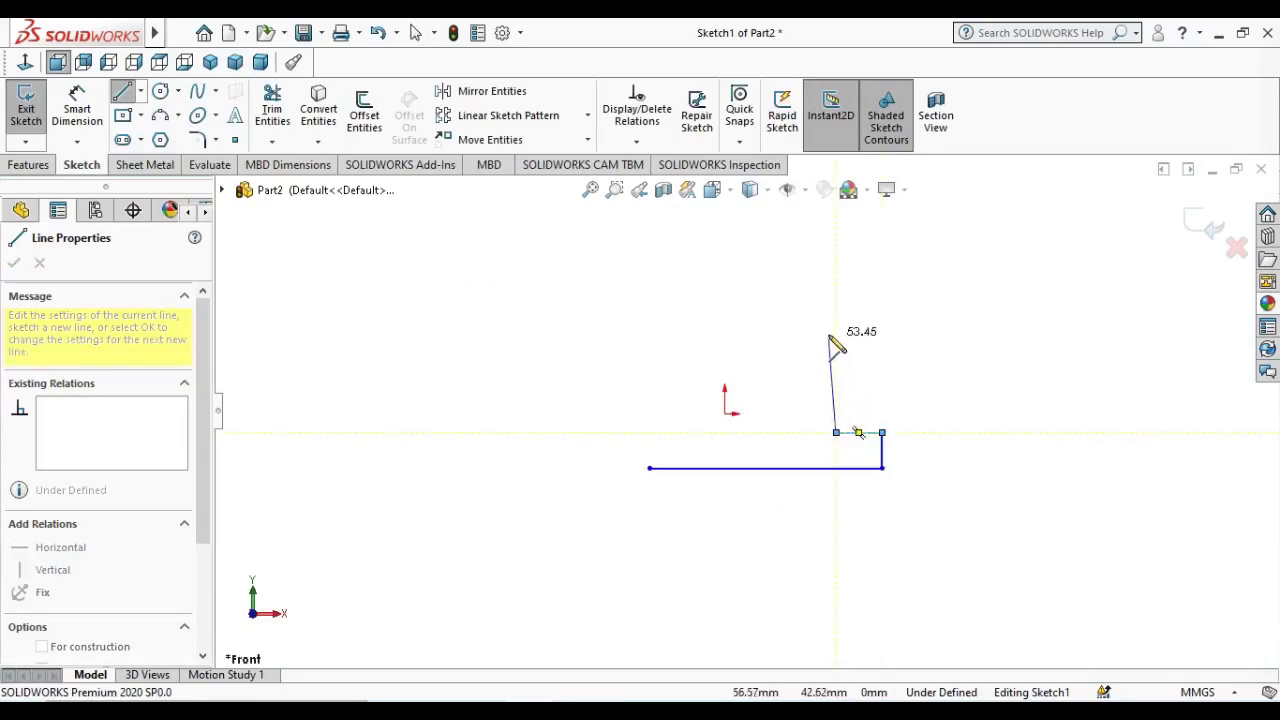
{"action": "left_click", "coordinate": [836, 324]}
{"action": "left_click", "coordinate": [951, 324]}
{"action": "key", "text": "z"}
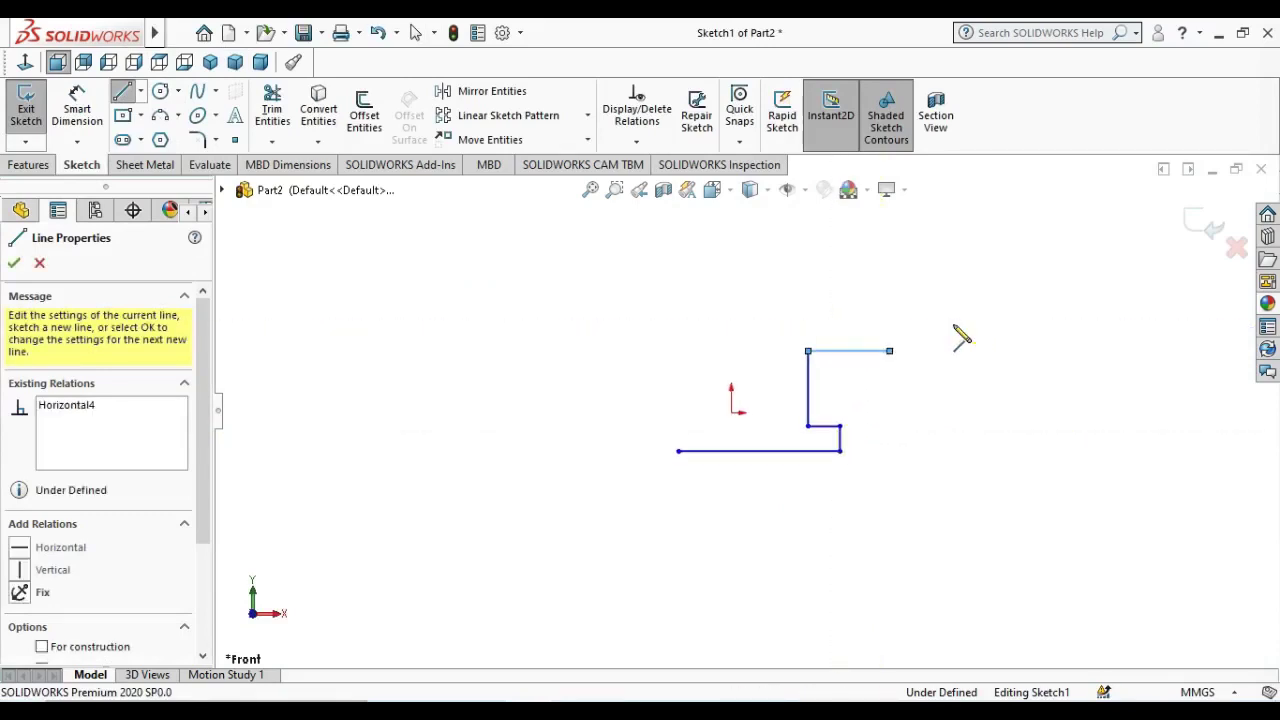
- Draw the right edge, long top edge, left side and left foot of the T outline
{"action": "left_click", "coordinate": [889, 283]}
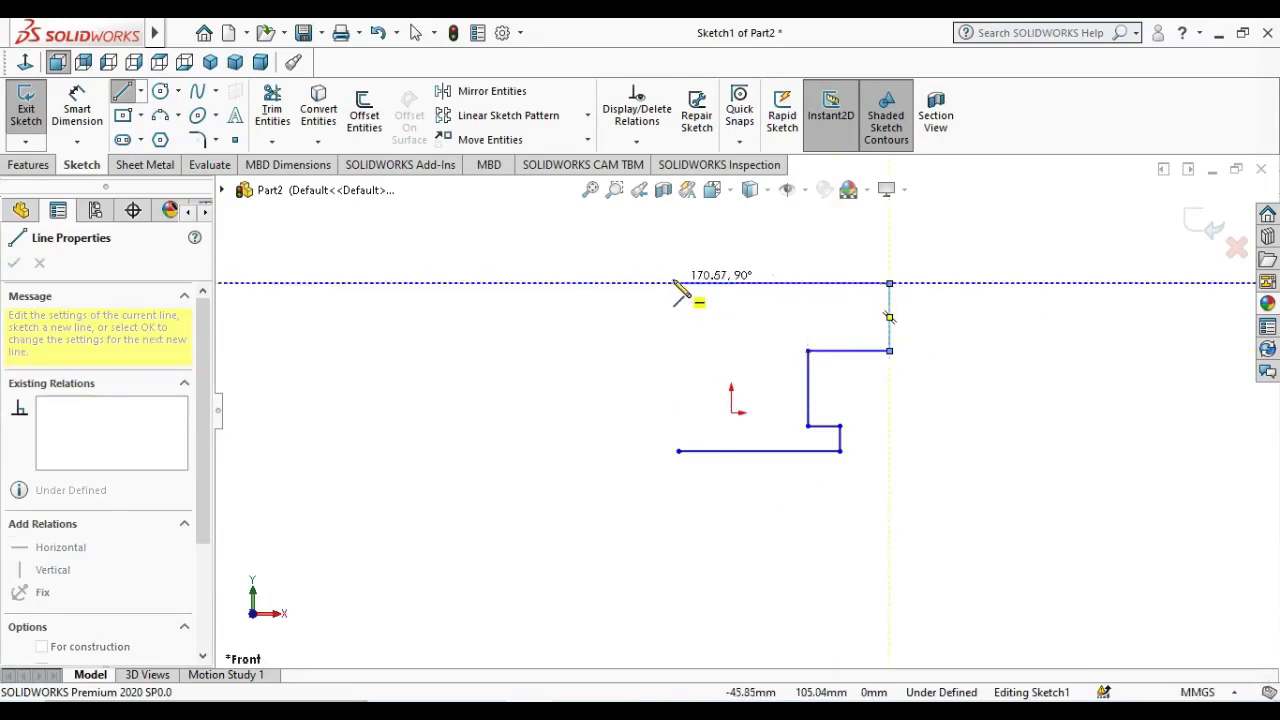
{"action": "left_click", "coordinate": [622, 283]}
{"action": "left_click", "coordinate": [622, 350]}
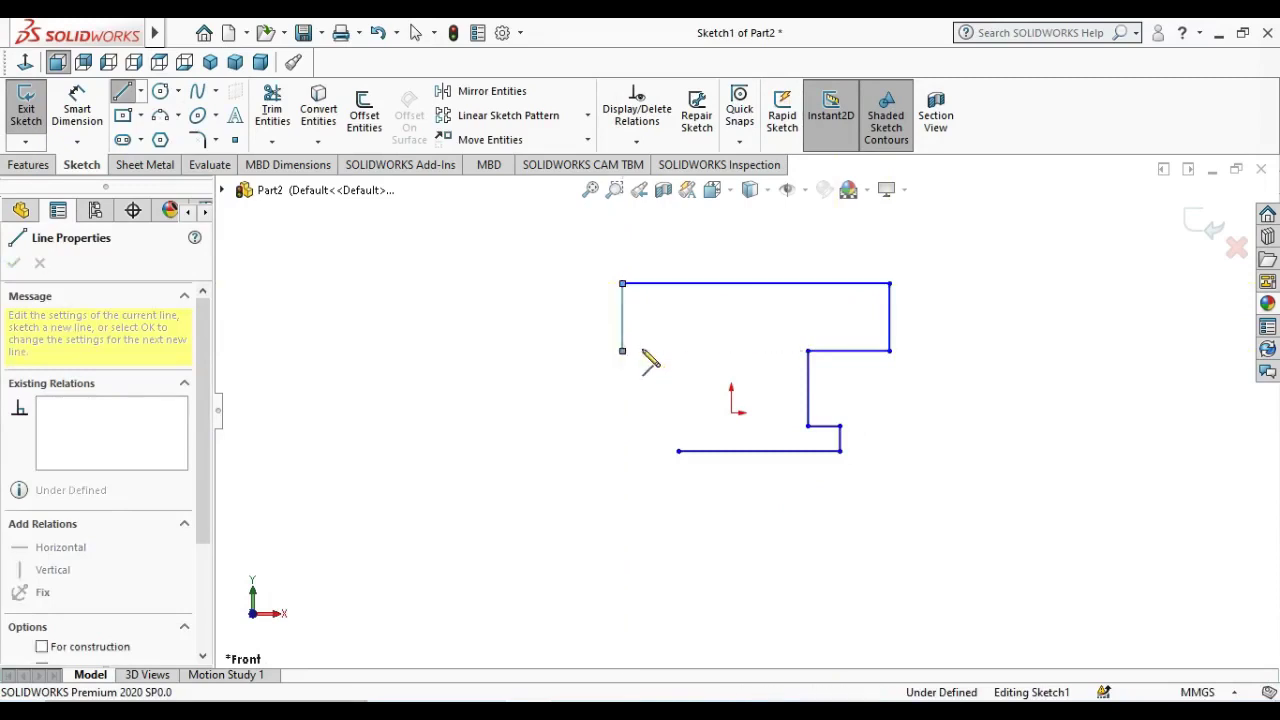
{"action": "left_click", "coordinate": [678, 352]}
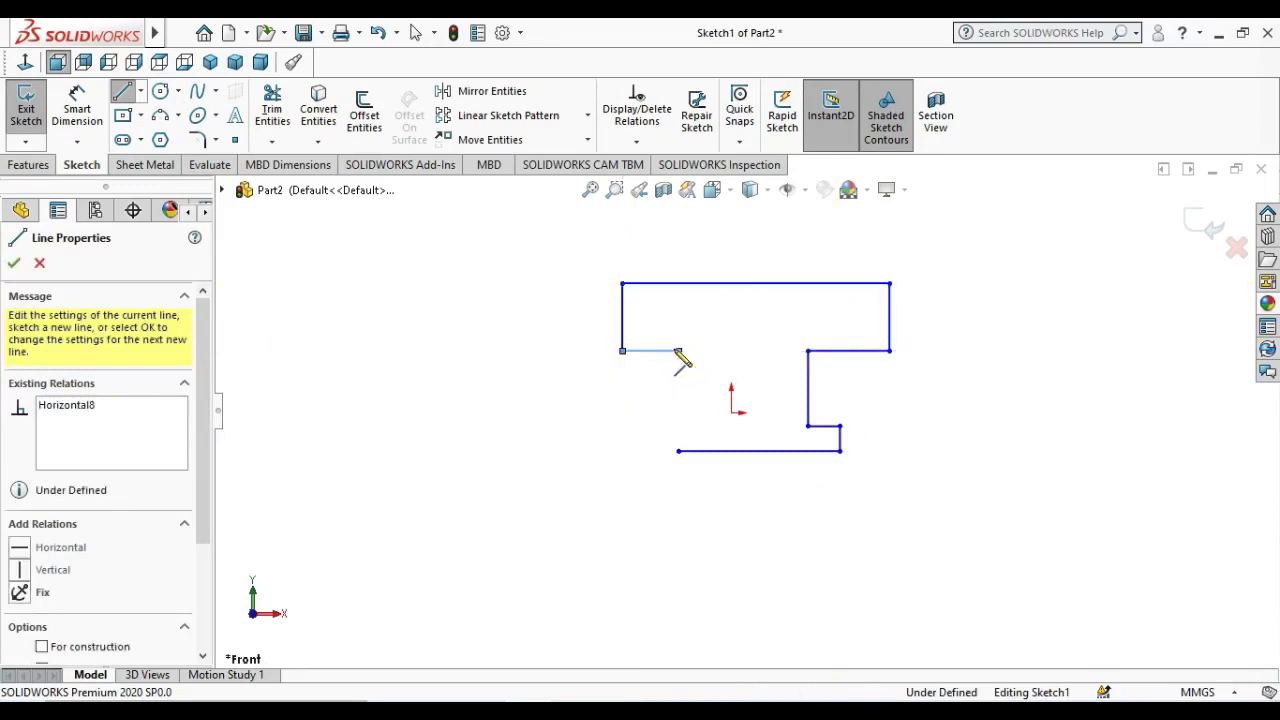
{"action": "left_click", "coordinate": [678, 425]}
{"action": "left_click", "coordinate": [641, 425]}
{"action": "left_click", "coordinate": [641, 450]}
{"action": "key", "text": "Escape"}
- Drag the loose bottom-left corner to close the T profile and fit it in view
{"action": "left_click_drag", "start_coordinate": [678, 452], "coordinate": [659, 451]}
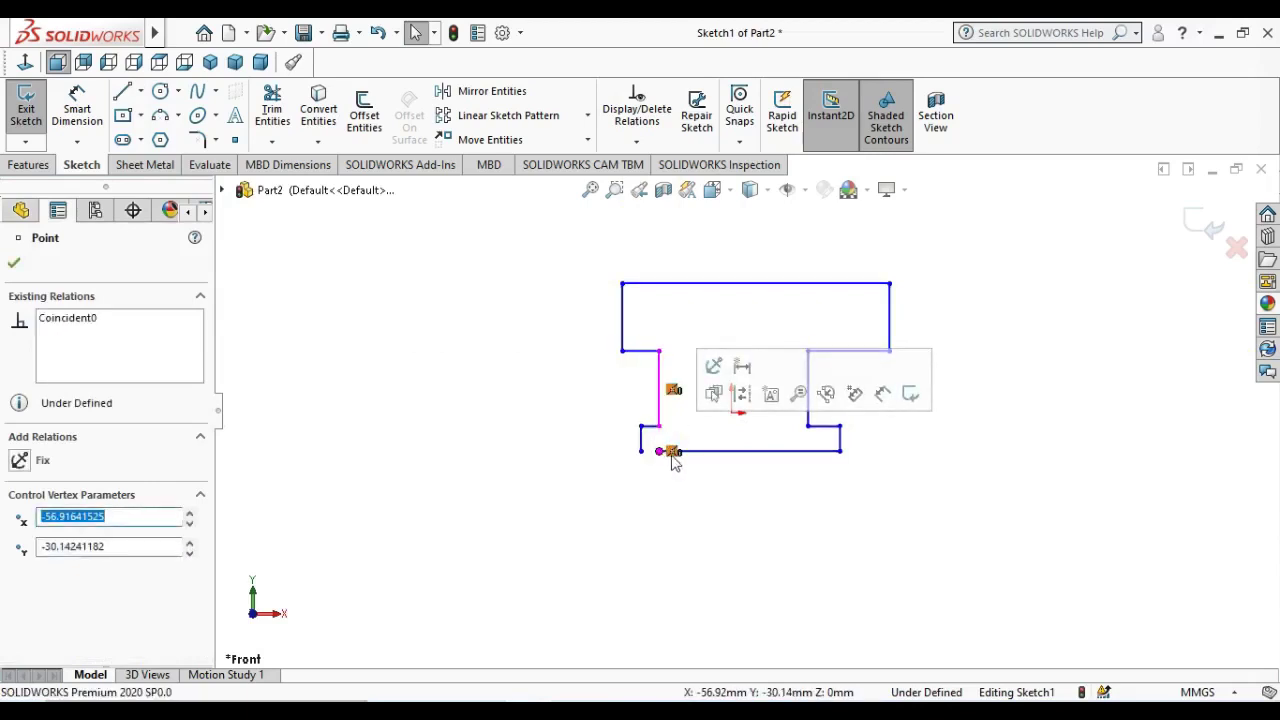
{"action": "left_click", "coordinate": [648, 461]}
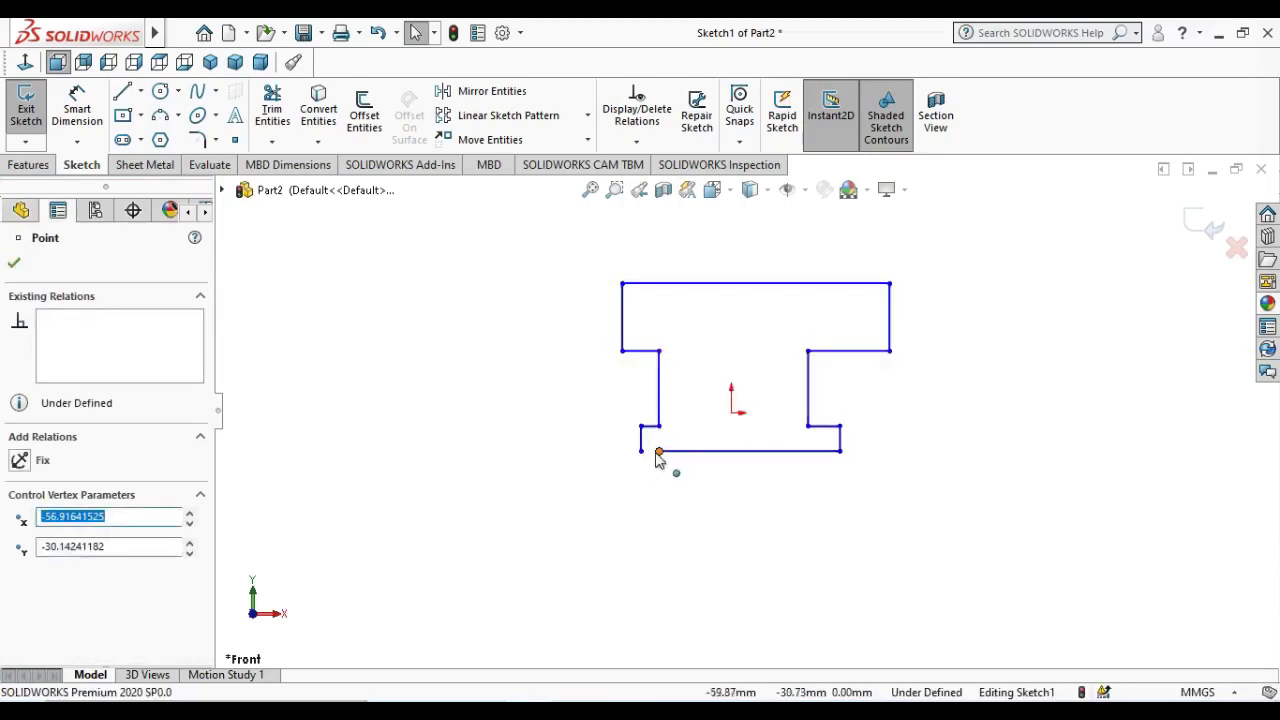
{"action": "left_click_drag", "start_coordinate": [659, 456], "coordinate": [640, 451]}
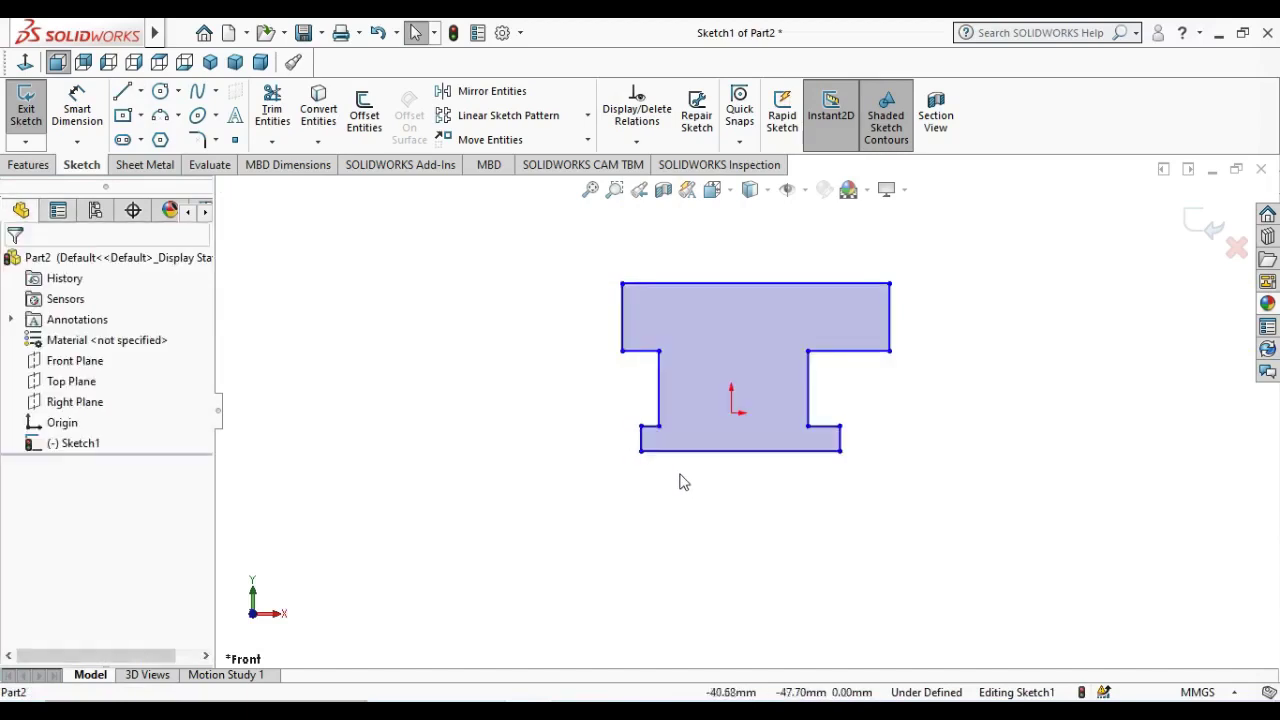
{"action": "key", "text": "f"}
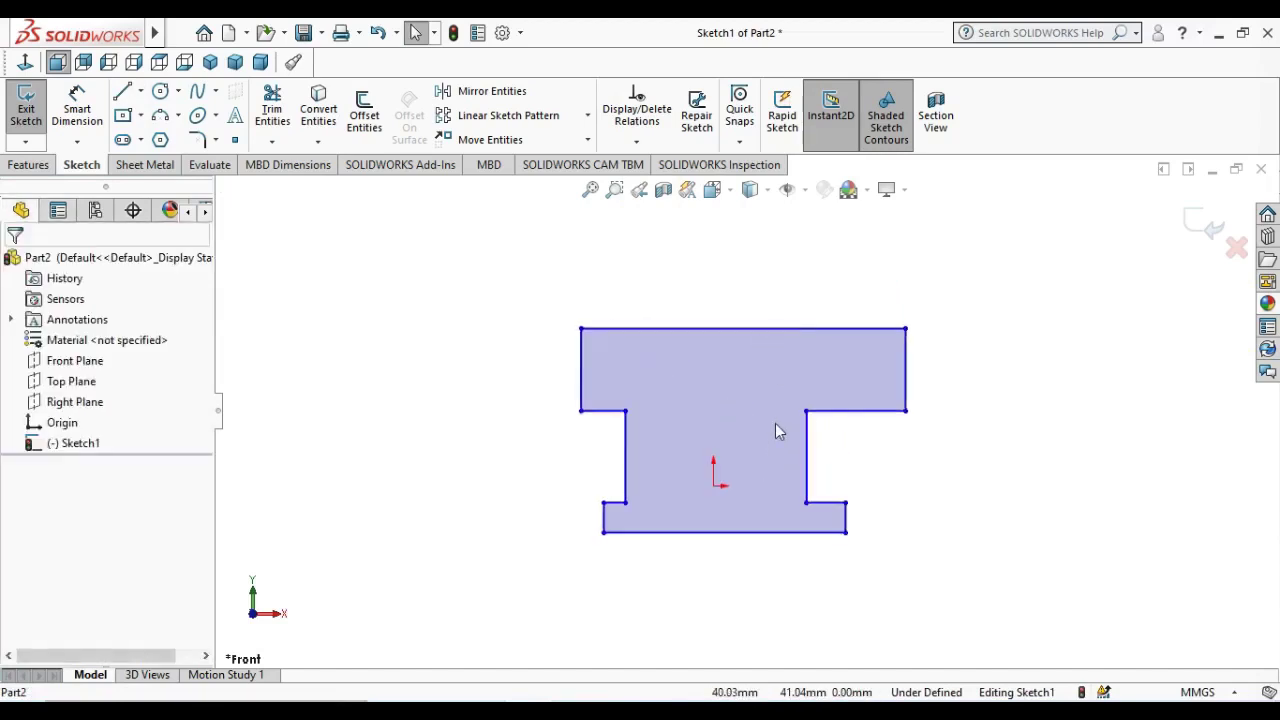
{"action": "scroll", "coordinate": [772, 458], "scroll_direction": "down", "scroll_amount": 1}
{"action": "left_click", "coordinate": [140, 91]}
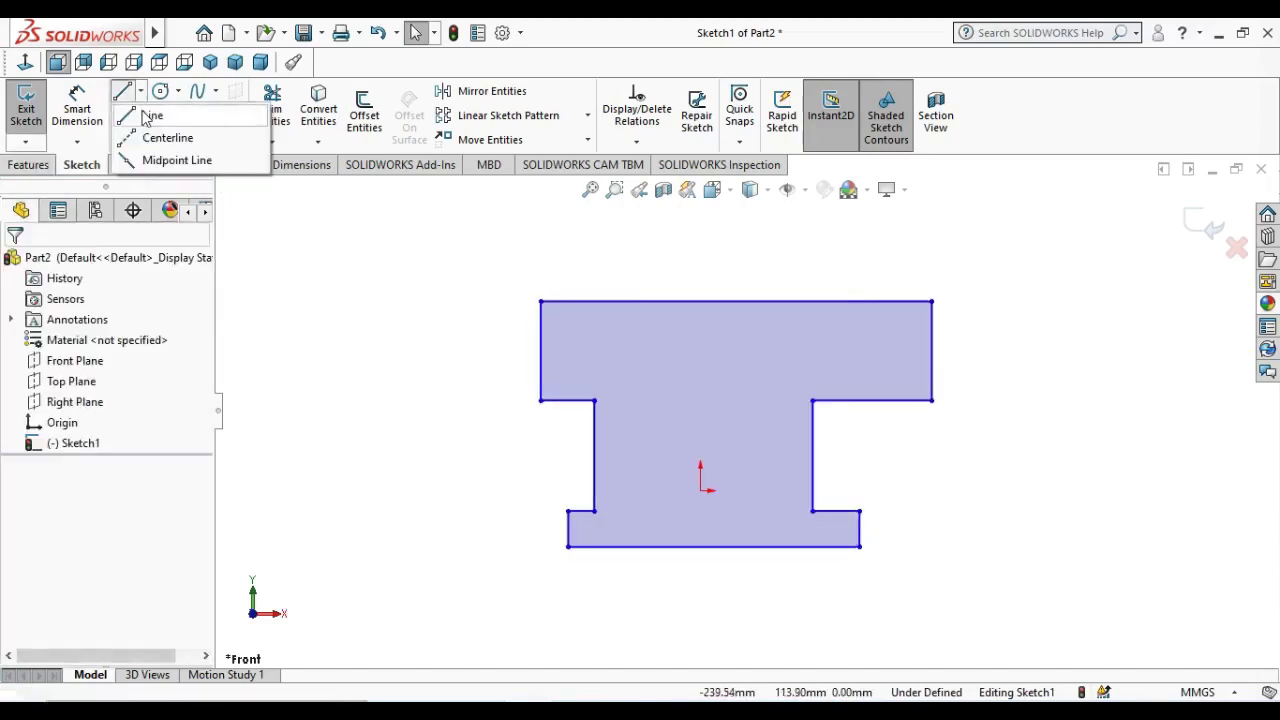
- Draw a vertical centreline from the origin up to the top edge
{"action": "left_click", "coordinate": [160, 134]}
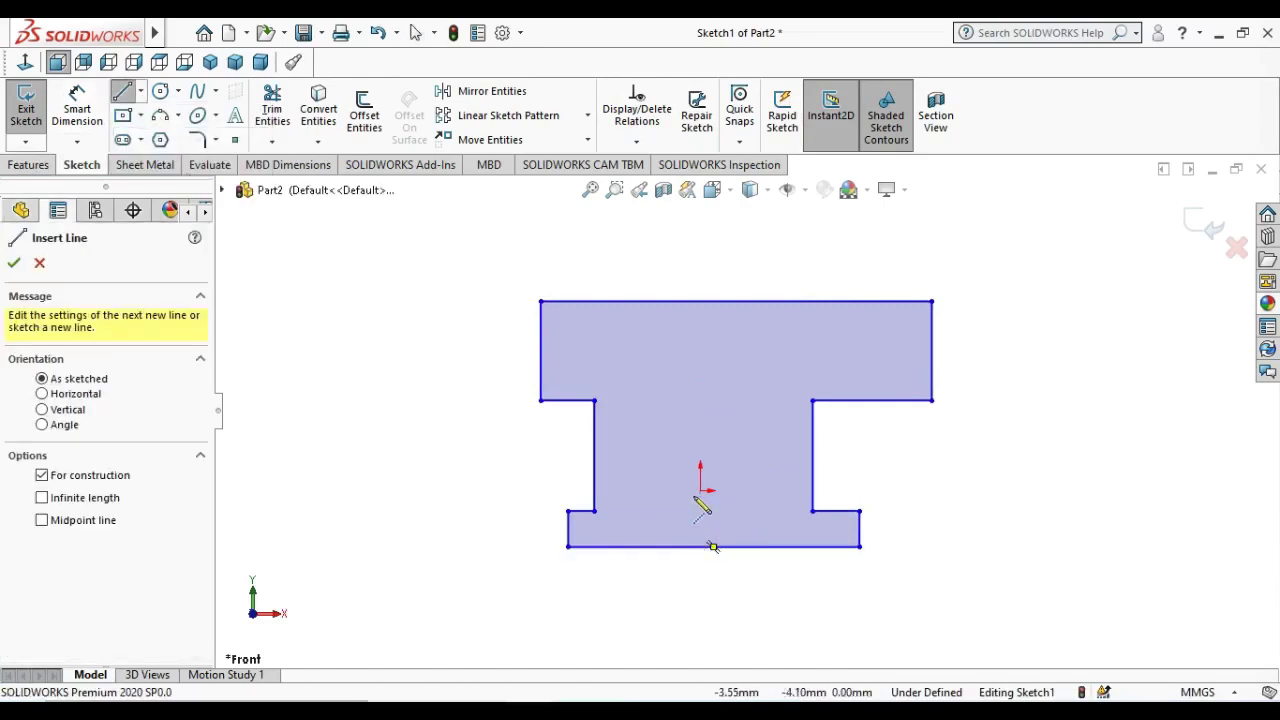
{"action": "left_click", "coordinate": [713, 546]}
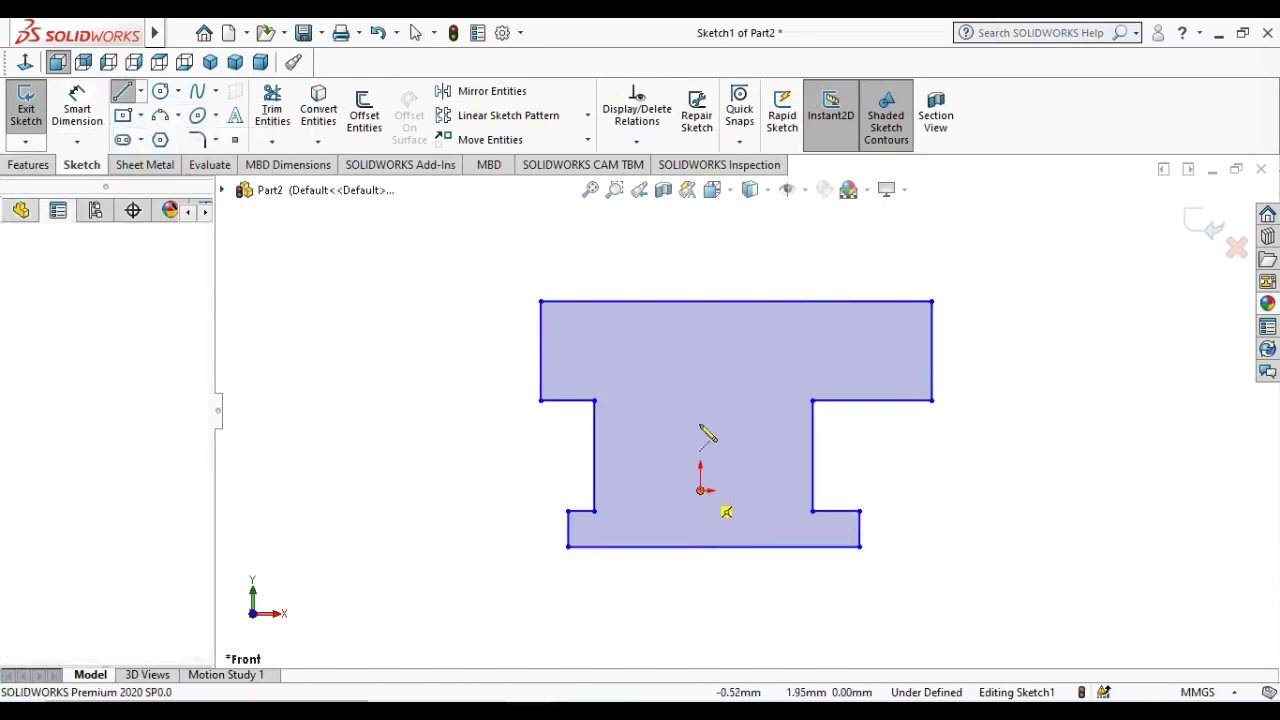
{"action": "double_click", "coordinate": [735, 301]}
{"action": "key", "text": "Escape"}
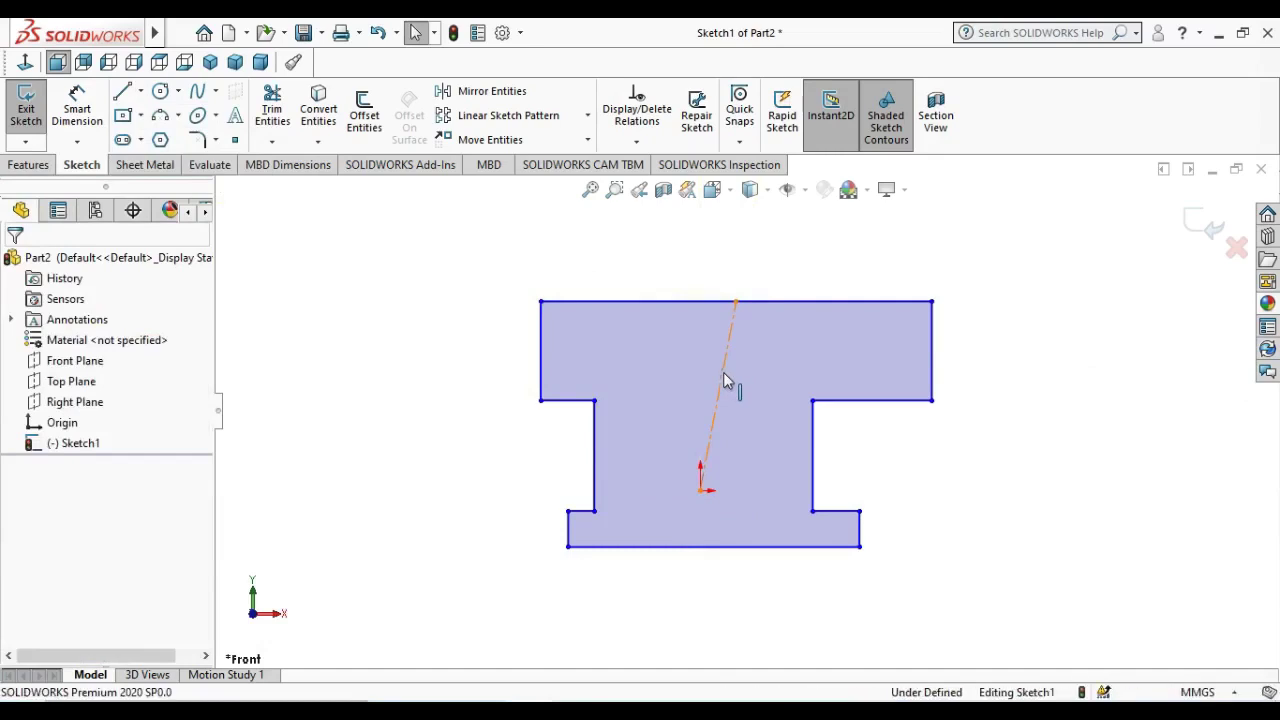
{"action": "left_click", "coordinate": [722, 384]}
{"action": "left_click", "coordinate": [811, 289]}
{"action": "left_click", "coordinate": [663, 254]}
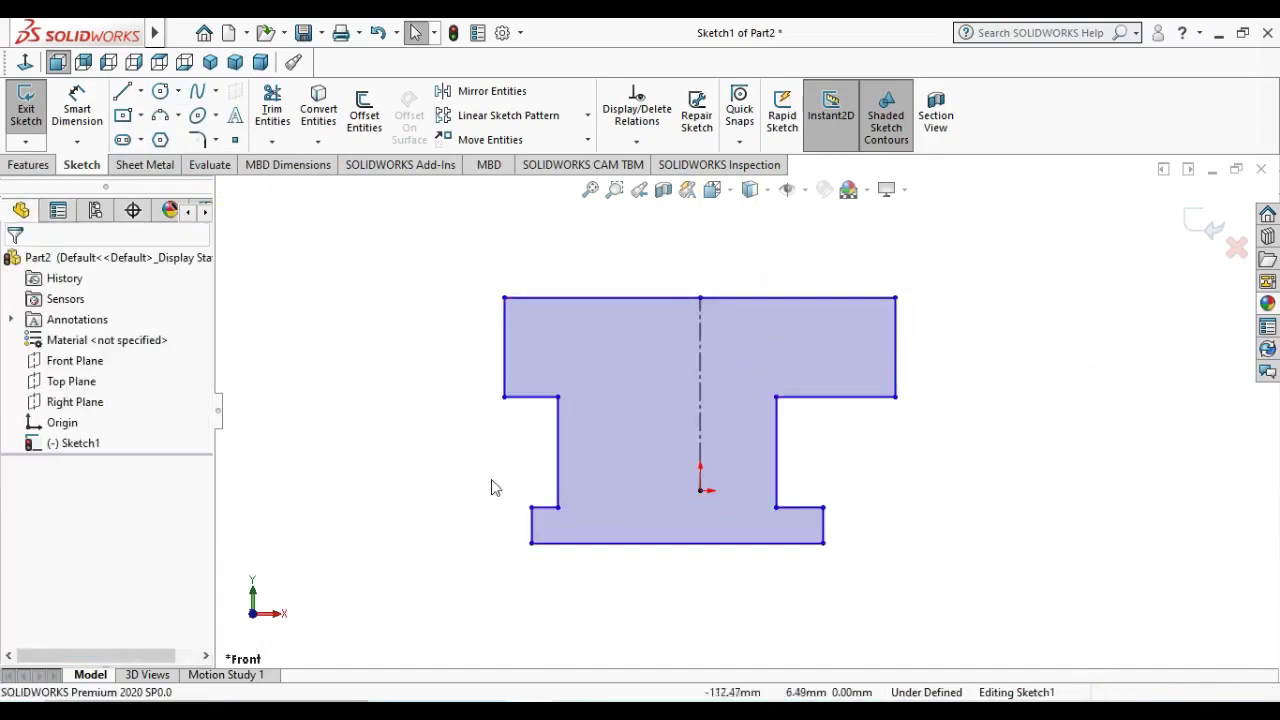
- Dimension the bottom edge to a 35 mm base width
{"action": "left_click", "coordinate": [86, 122]}
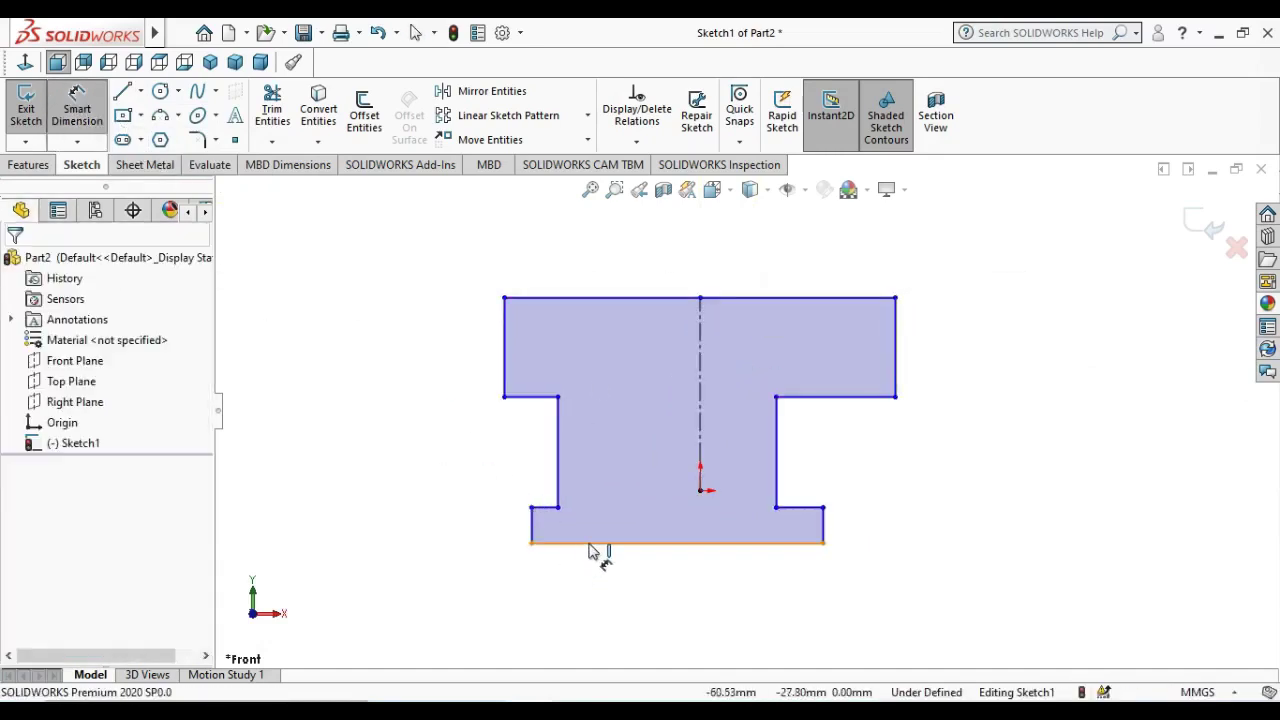
{"action": "left_click", "coordinate": [630, 543]}
{"action": "left_click", "coordinate": [640, 586]}
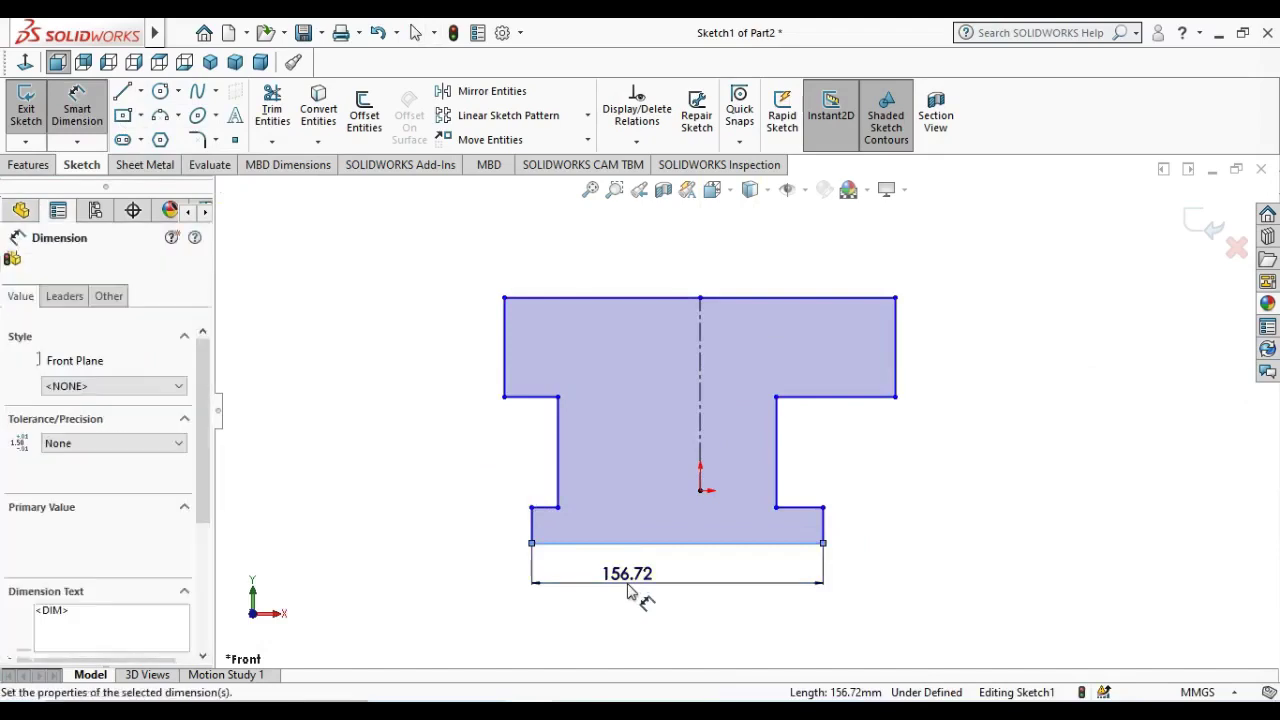
{"action": "type", "text": "35"}
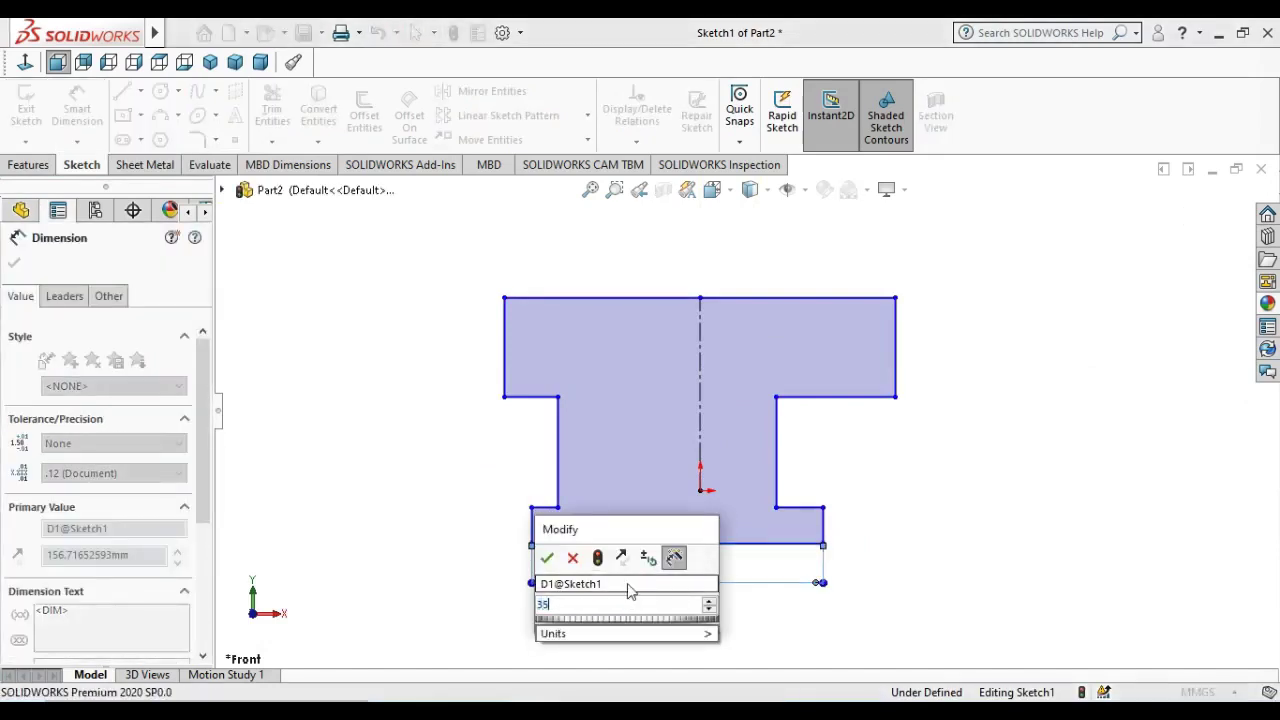
{"action": "key", "text": "Return"}
{"action": "key", "text": "Escape"}
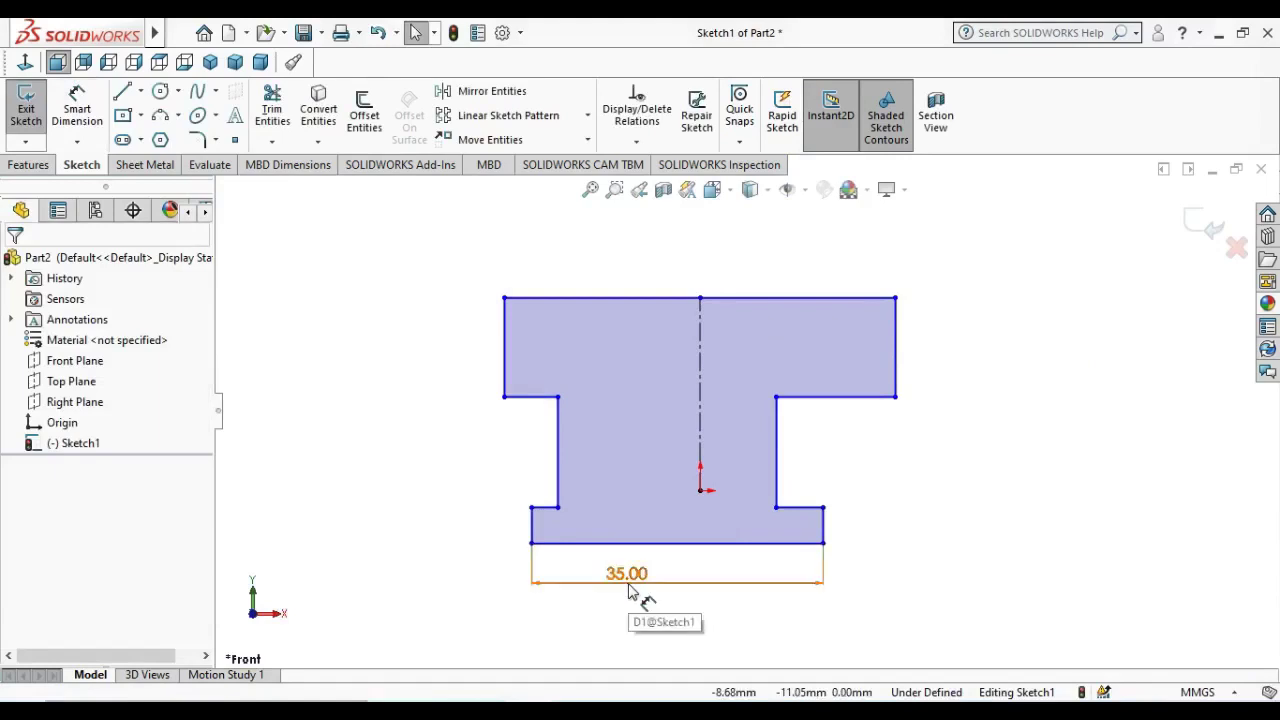
- Add a midpoint relation centring the bottom edge on the origin
{"action": "left_click", "coordinate": [142, 91]}
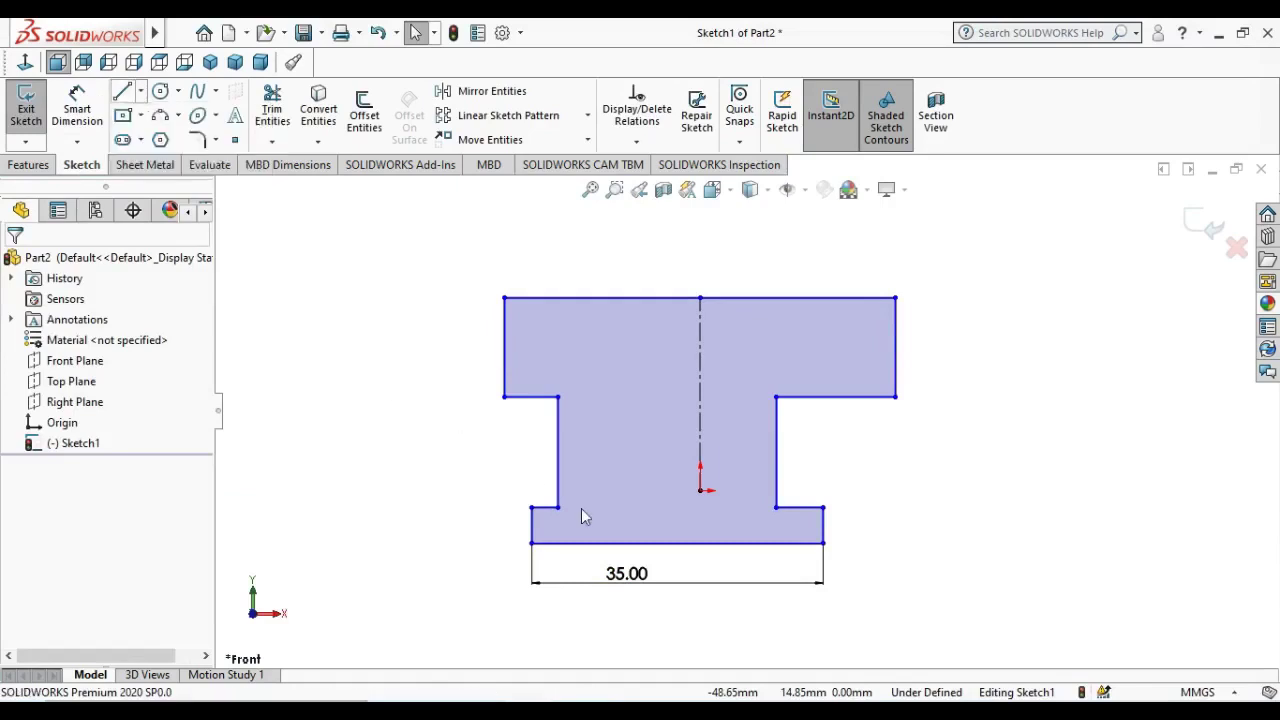
{"action": "left_click", "coordinate": [681, 510]}
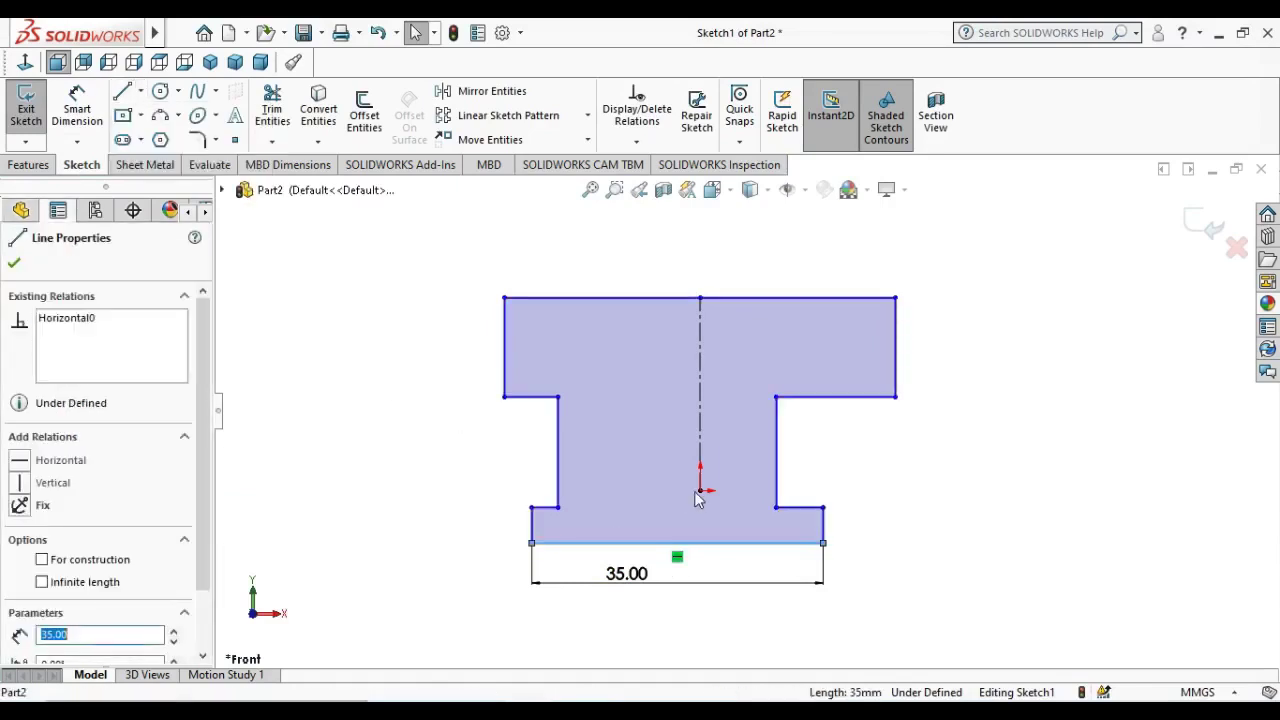
{"action": "left_click", "coordinate": [701, 490], "text": "ctrl"}
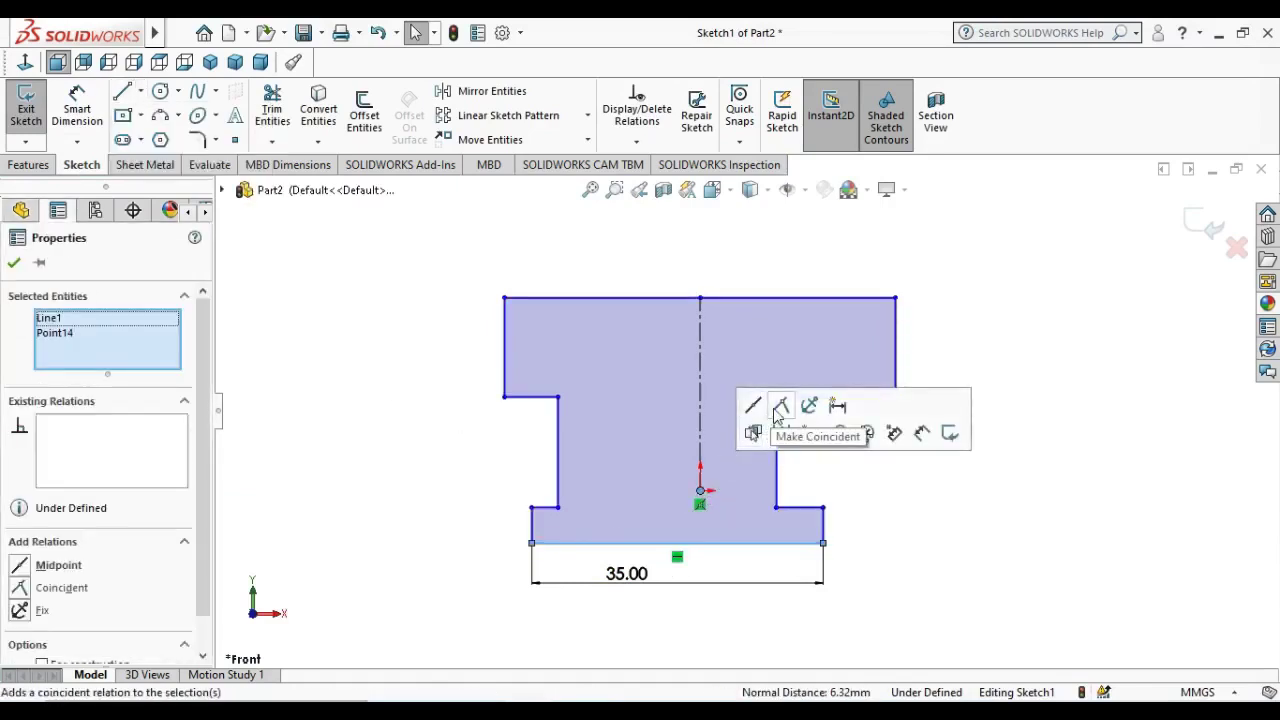
{"action": "left_click", "coordinate": [781, 406]}
{"action": "left_click", "coordinate": [880, 505]}
{"action": "scroll", "coordinate": [734, 438], "scroll_direction": "up", "scroll_amount": 3}
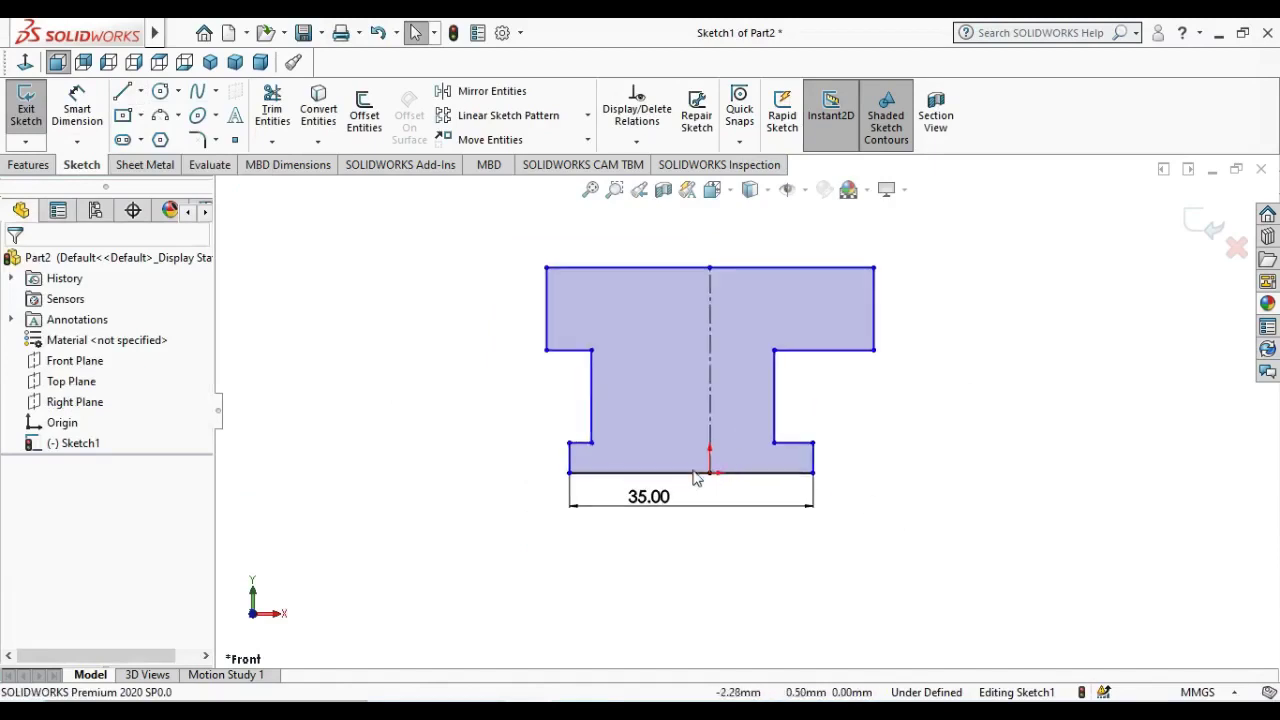
- Dimension the bottom-left corner 17.50 mm from the centreline
{"action": "left_click", "coordinate": [77, 108]}
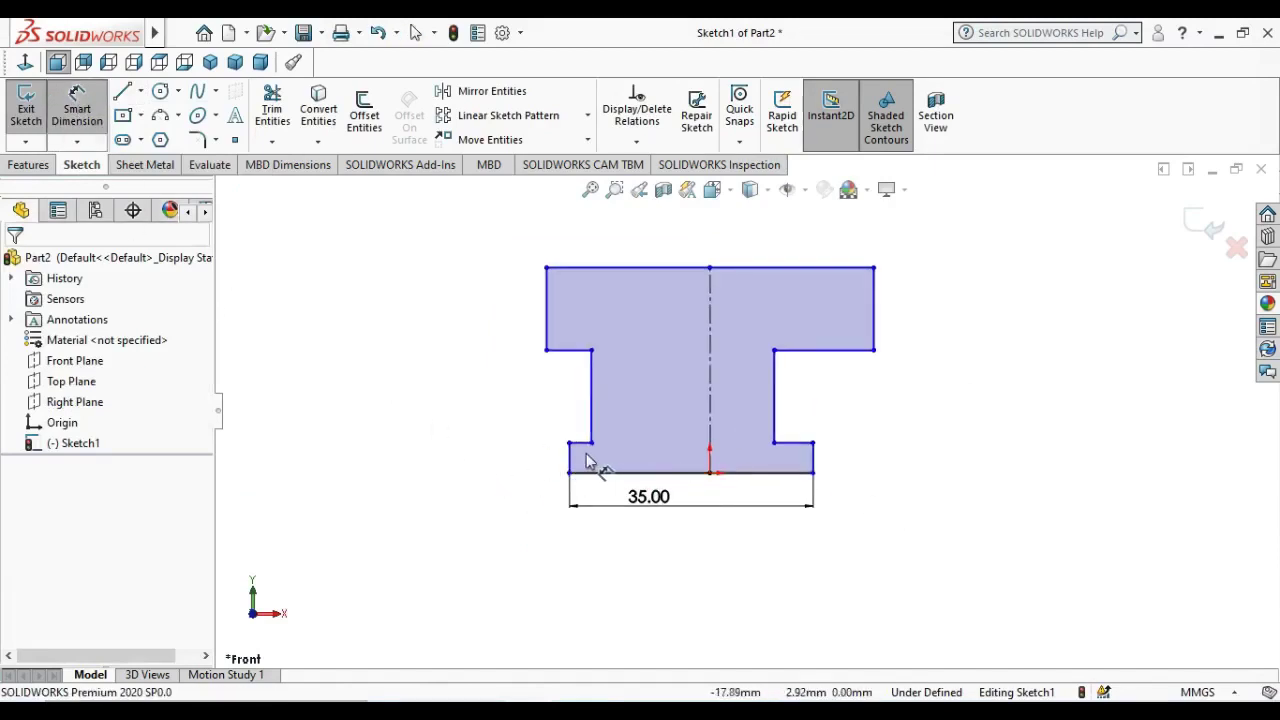
{"action": "left_click", "coordinate": [711, 457]}
{"action": "left_click", "coordinate": [569, 472]}
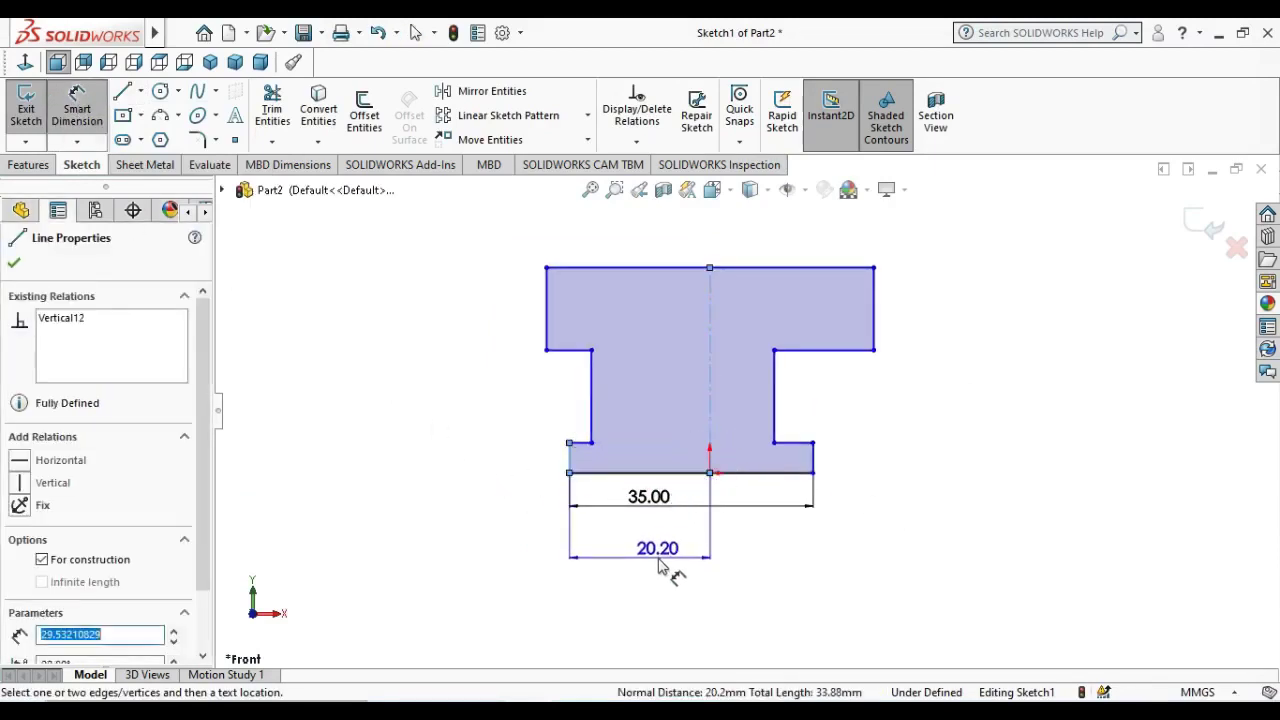
{"action": "left_click", "coordinate": [664, 563]}
{"action": "type", "text": "15"}
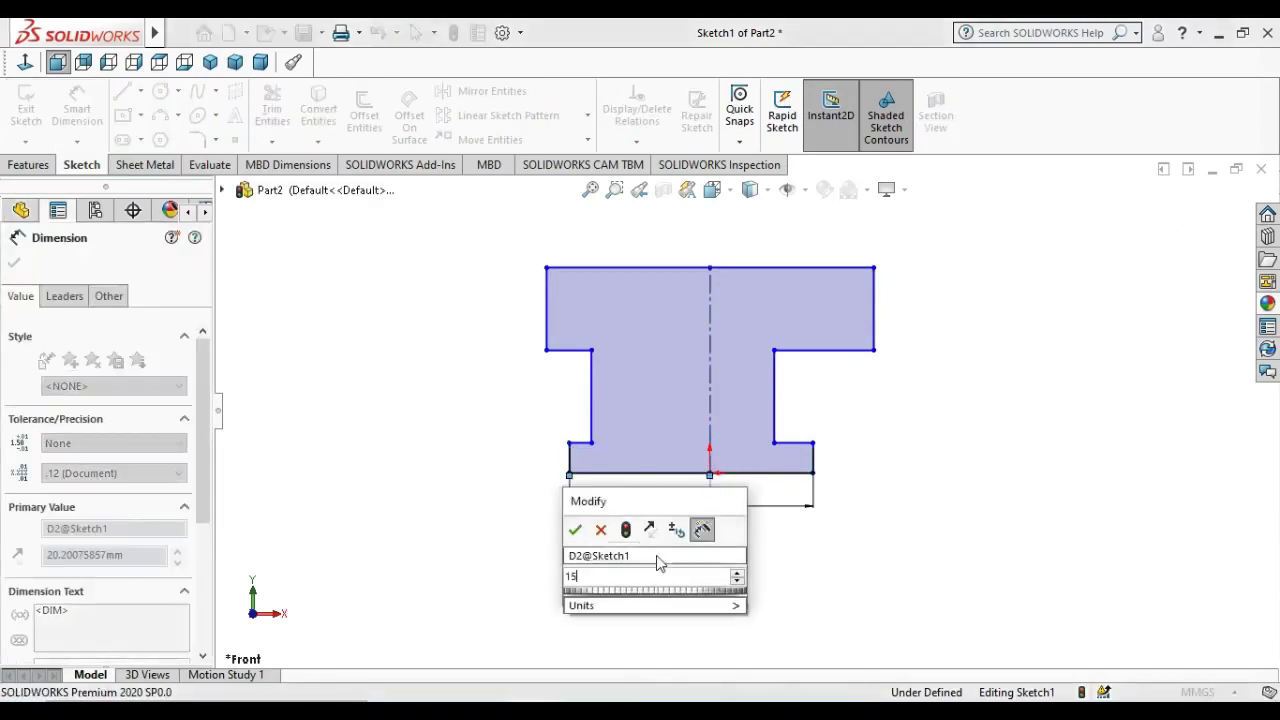
{"action": "key", "text": "BackSpace"}
{"action": "key", "text": "BackSpace"}
{"action": "type", "text": "20.2"}
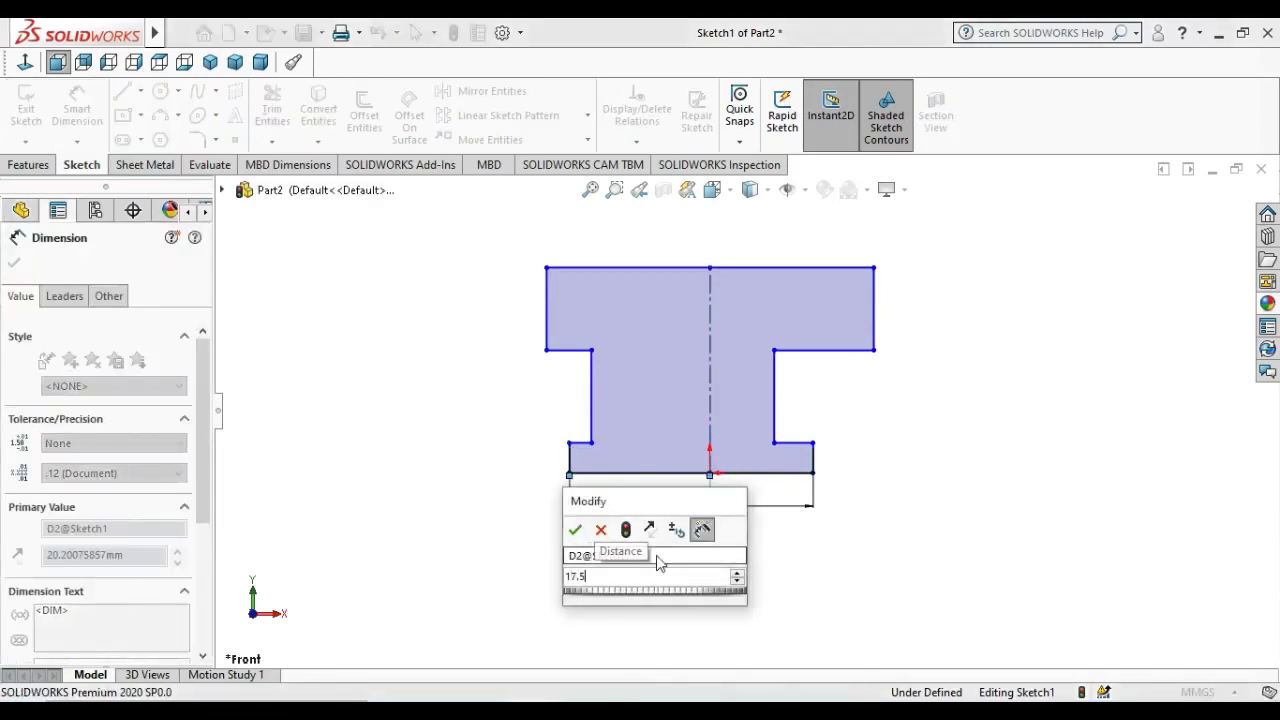
{"action": "key", "text": "Return"}
{"action": "key", "text": "Escape"}
{"action": "scroll", "coordinate": [830, 440], "scroll_direction": "down", "scroll_amount": 2}
{"action": "scroll", "coordinate": [874, 459], "scroll_direction": "up", "scroll_amount": 1}
{"action": "scroll", "coordinate": [825, 440], "scroll_direction": "down", "scroll_amount": 1}
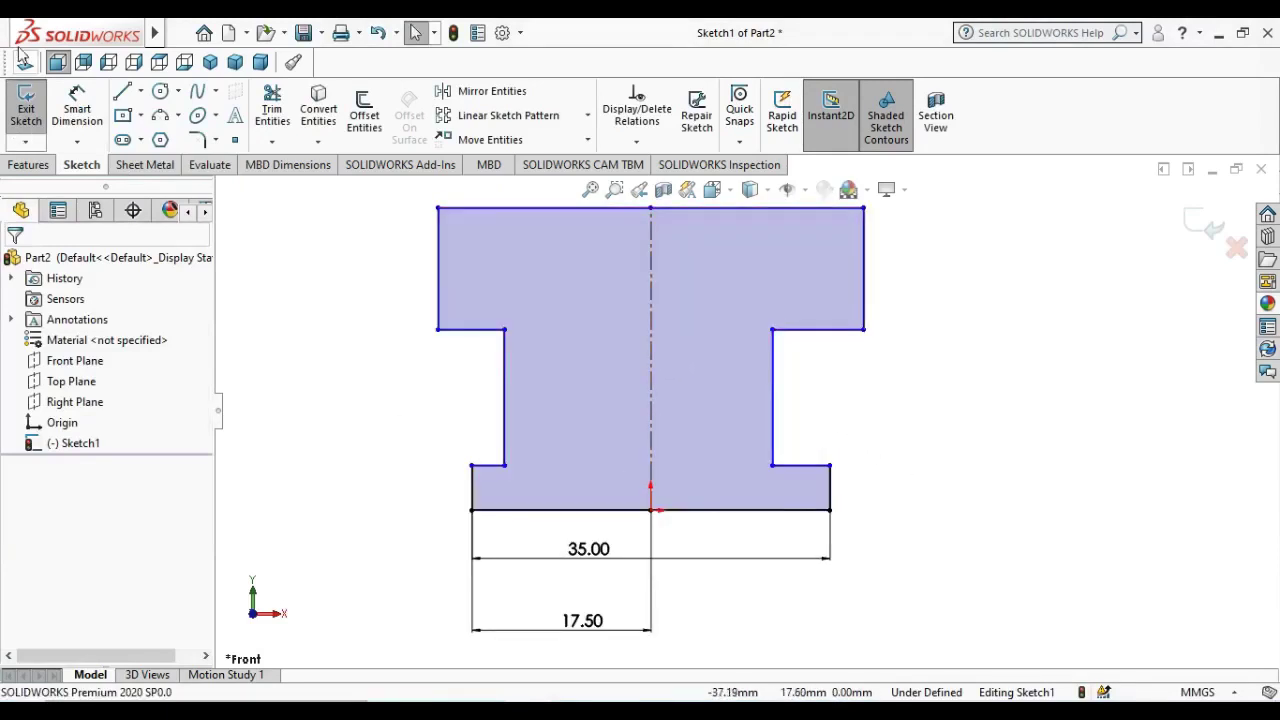
- Dimension the bottom-right step to 5 mm width and 5 mm height
{"action": "left_click", "coordinate": [77, 103]}
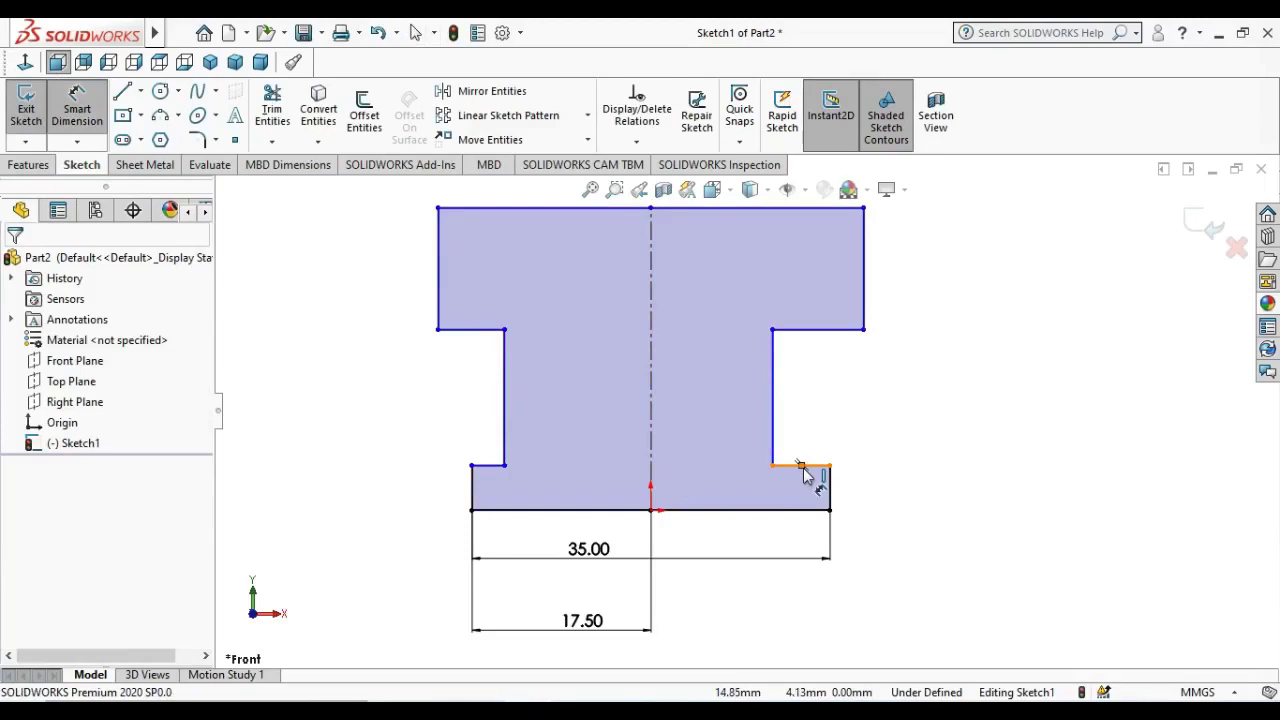
{"action": "left_click", "coordinate": [805, 475]}
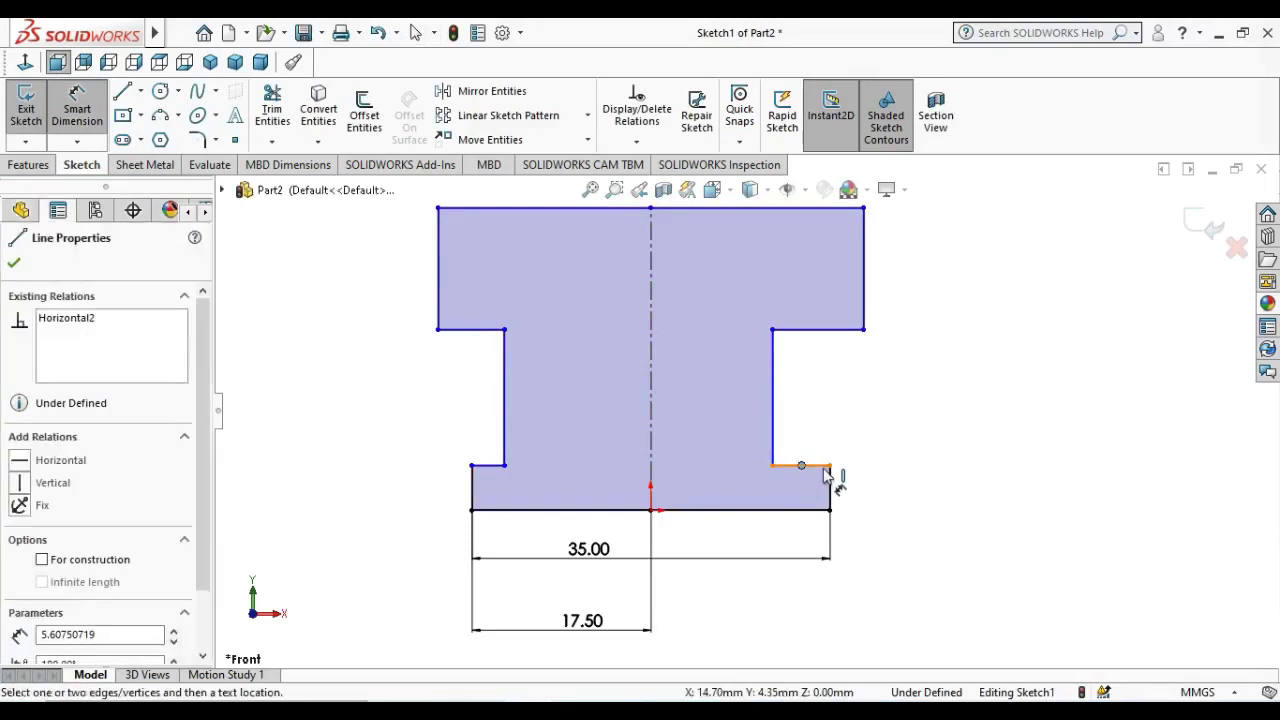
{"action": "left_click", "coordinate": [815, 451]}
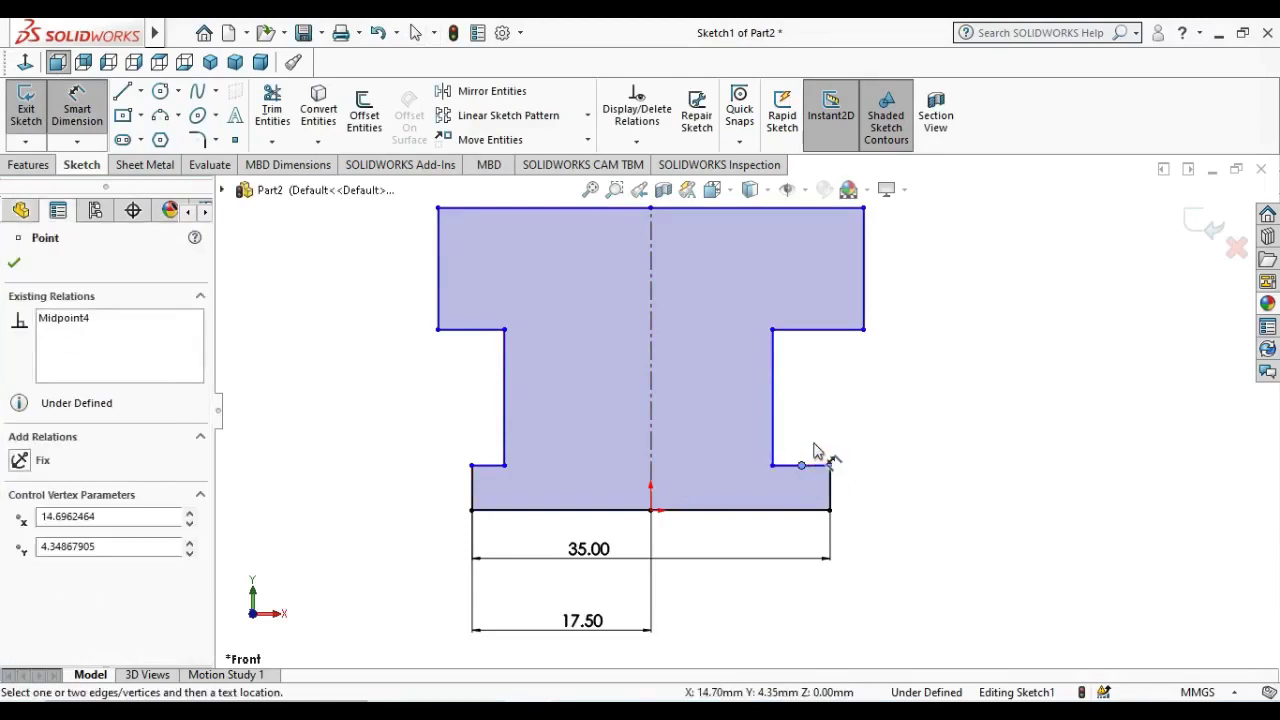
{"action": "left_click", "coordinate": [829, 468]}
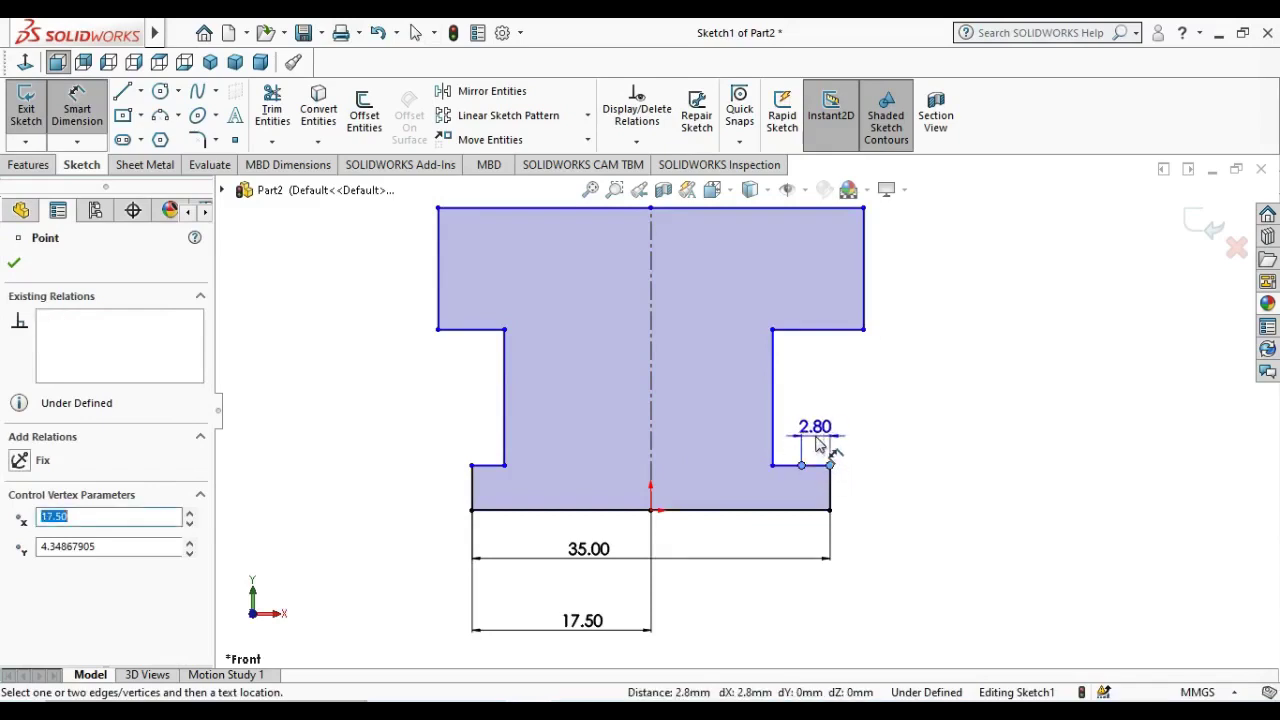
{"action": "key", "text": "Escape"}
{"action": "left_click", "coordinate": [810, 464]}
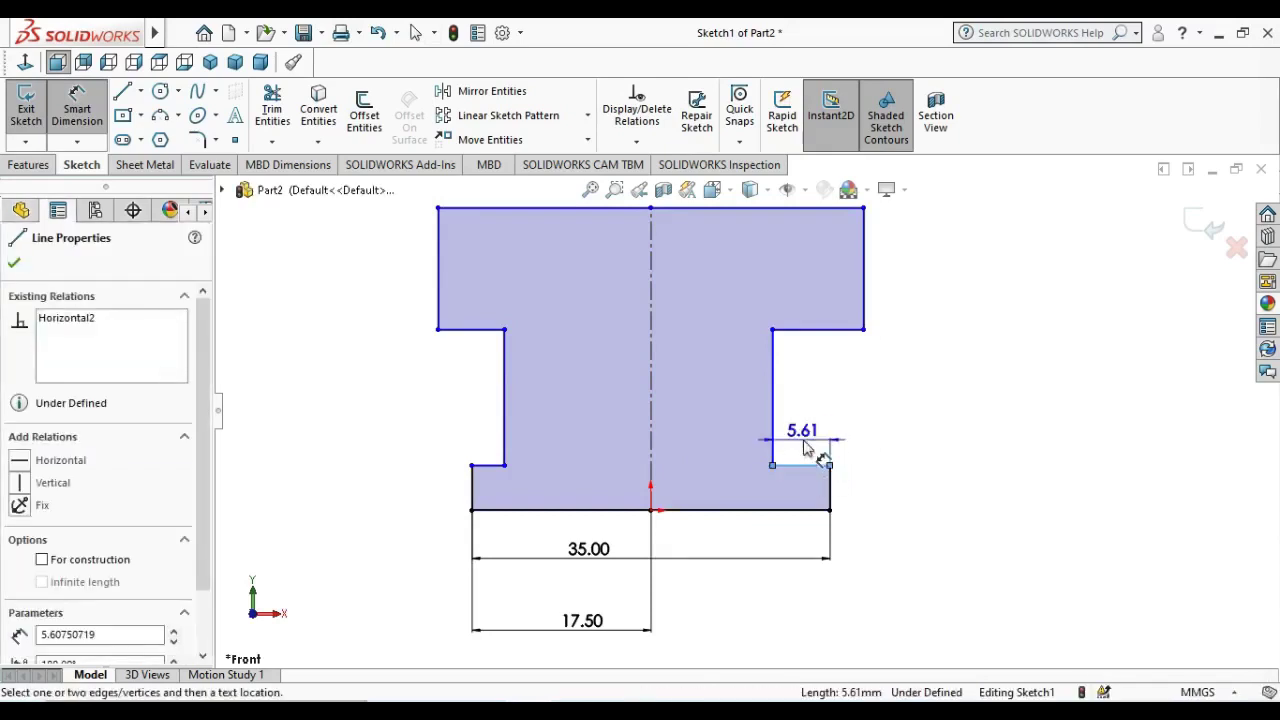
{"action": "left_click", "coordinate": [808, 440]}
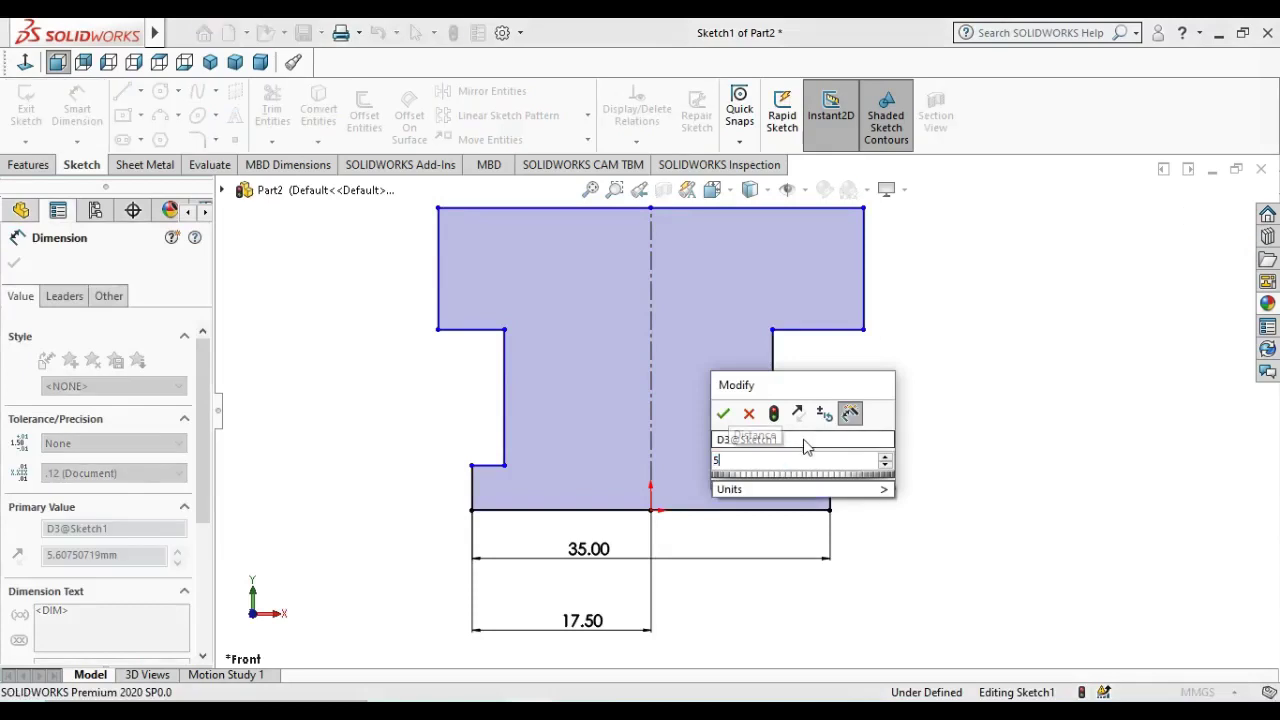
{"action": "type", "text": "5"}
{"action": "key", "text": "Return"}
{"action": "left_click", "coordinate": [831, 492]}
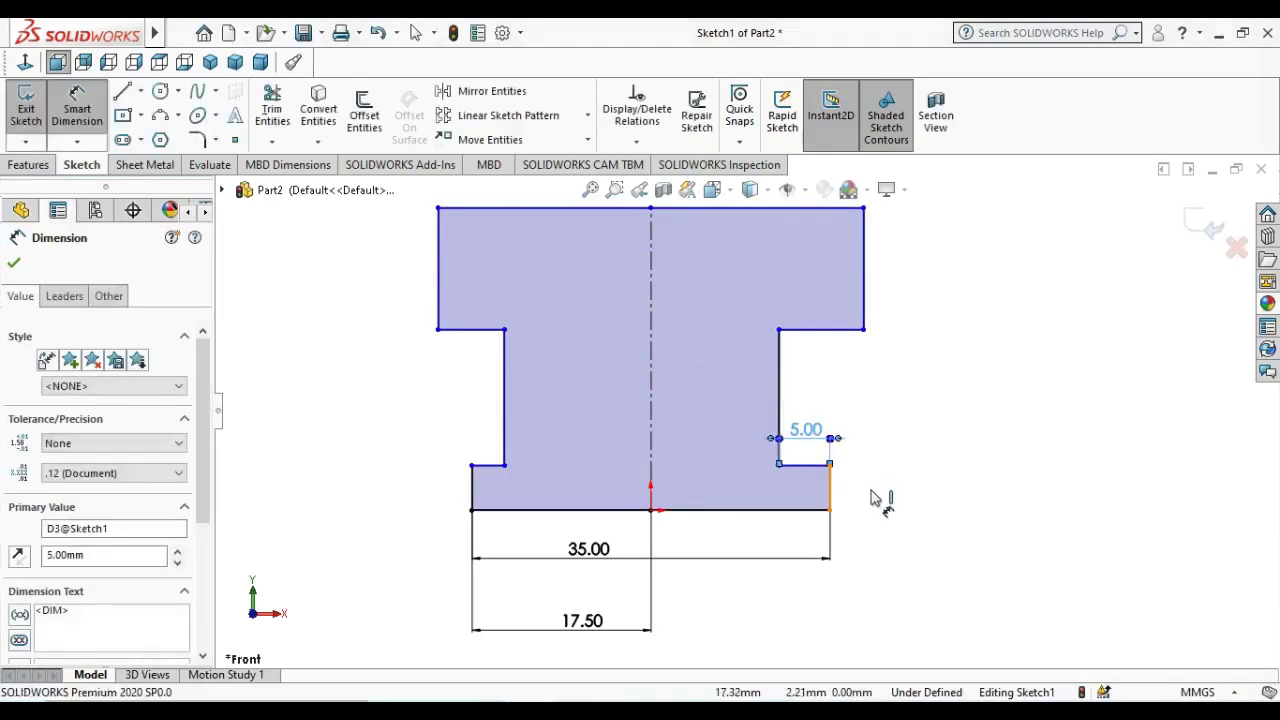
{"action": "left_click", "coordinate": [878, 505]}
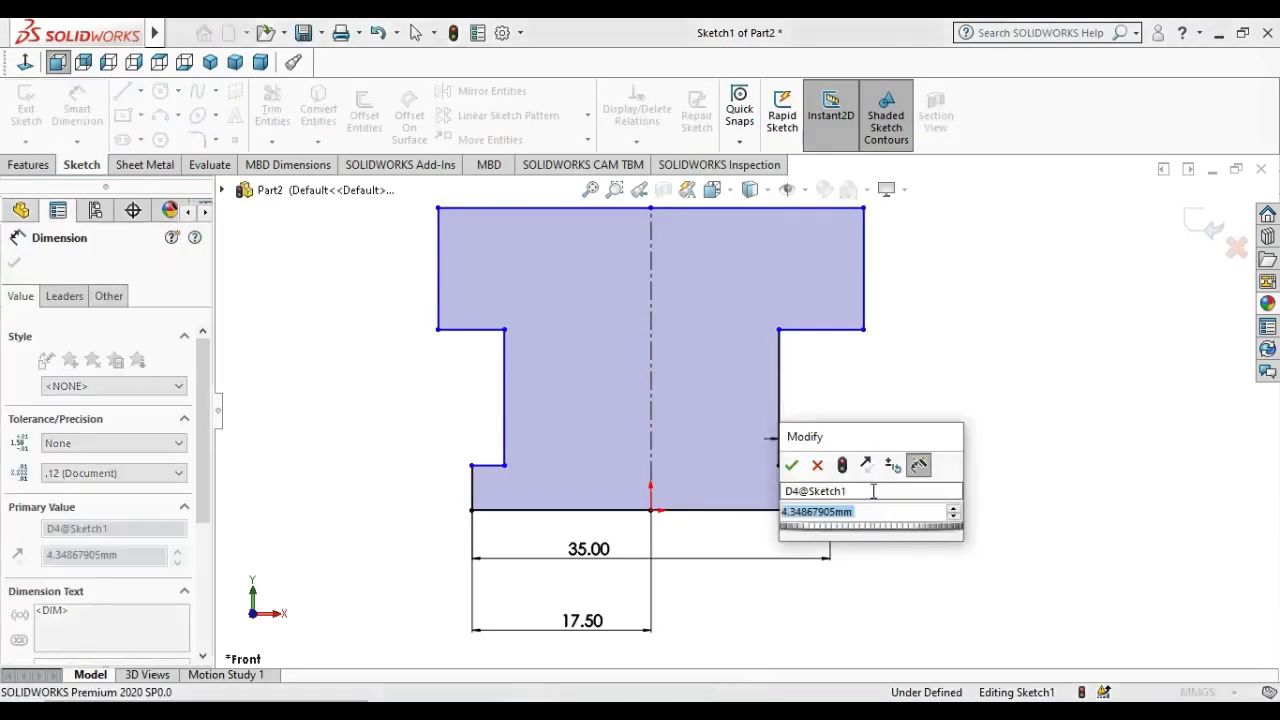
{"action": "type", "text": "5"}
{"action": "key", "text": "Return"}
{"action": "key", "text": "Escape"}
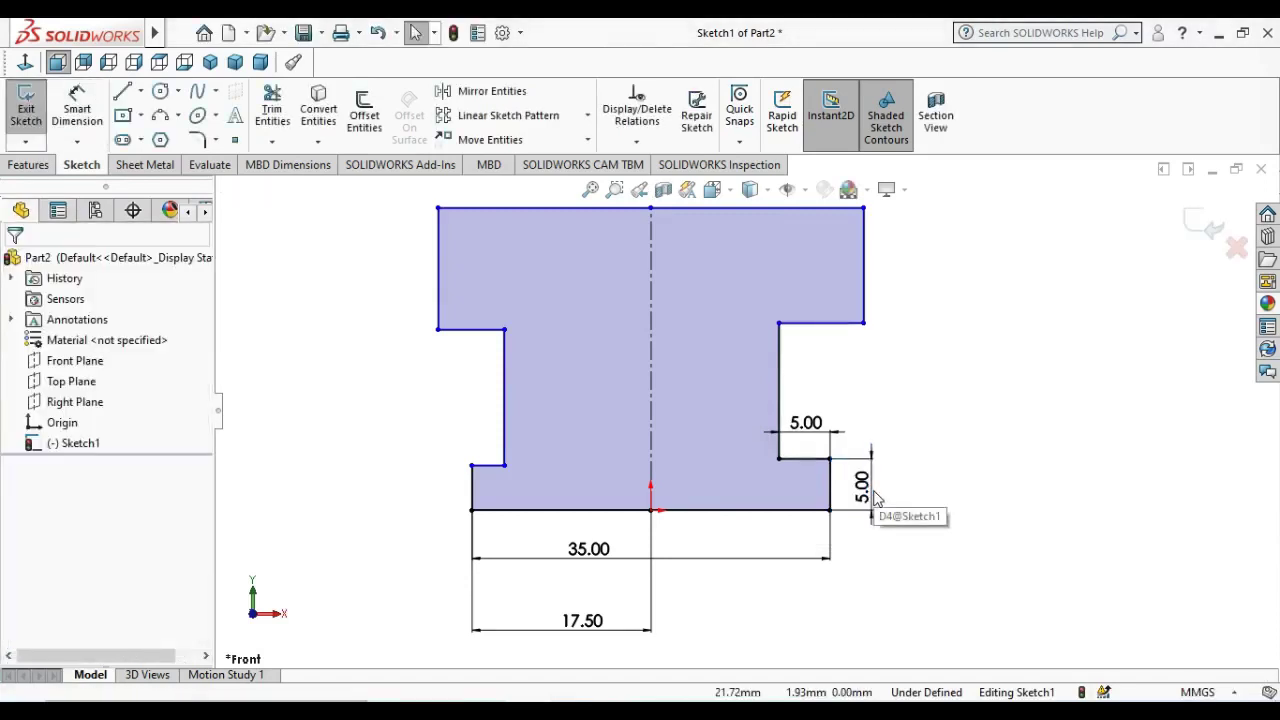
- Dimension the height from the bottom edge to the right shoulder as 32.50 mm
{"action": "left_click", "coordinate": [78, 110]}
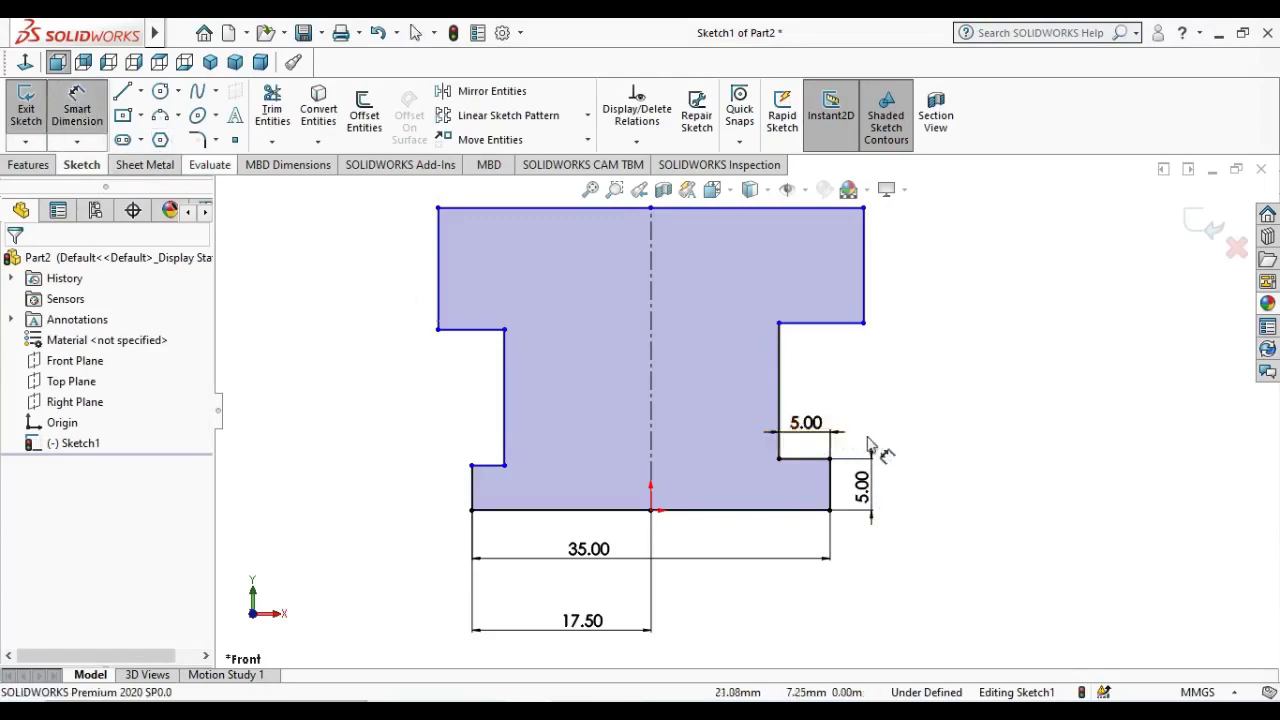
{"action": "left_click", "coordinate": [809, 511]}
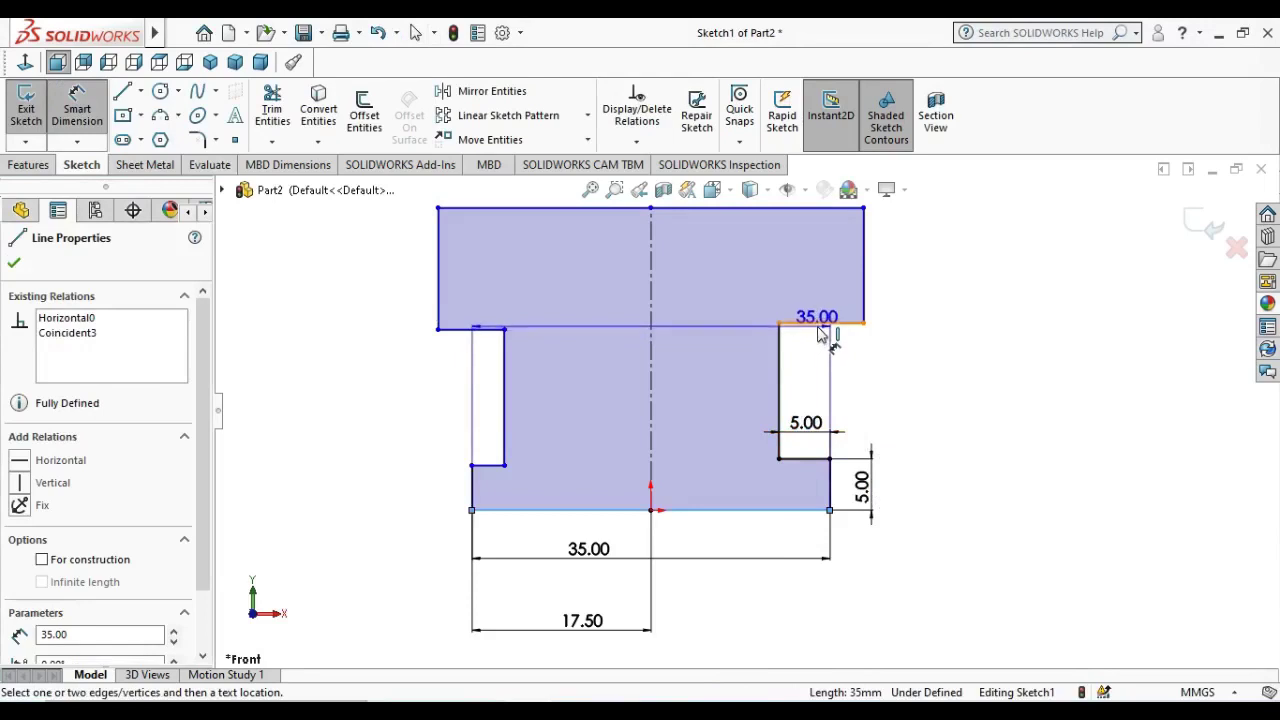
{"action": "left_click", "coordinate": [818, 324]}
{"action": "left_click", "coordinate": [998, 415]}
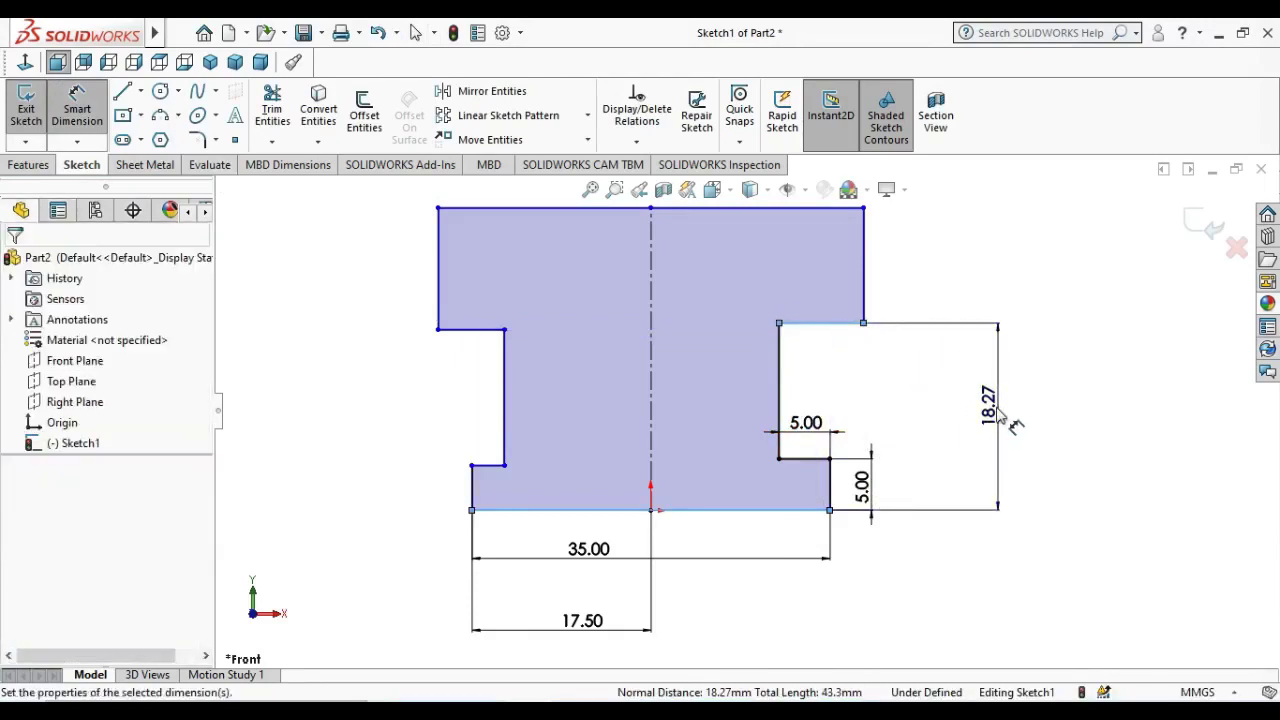
{"action": "type", "text": "32.5"}
{"action": "key", "text": "Return"}
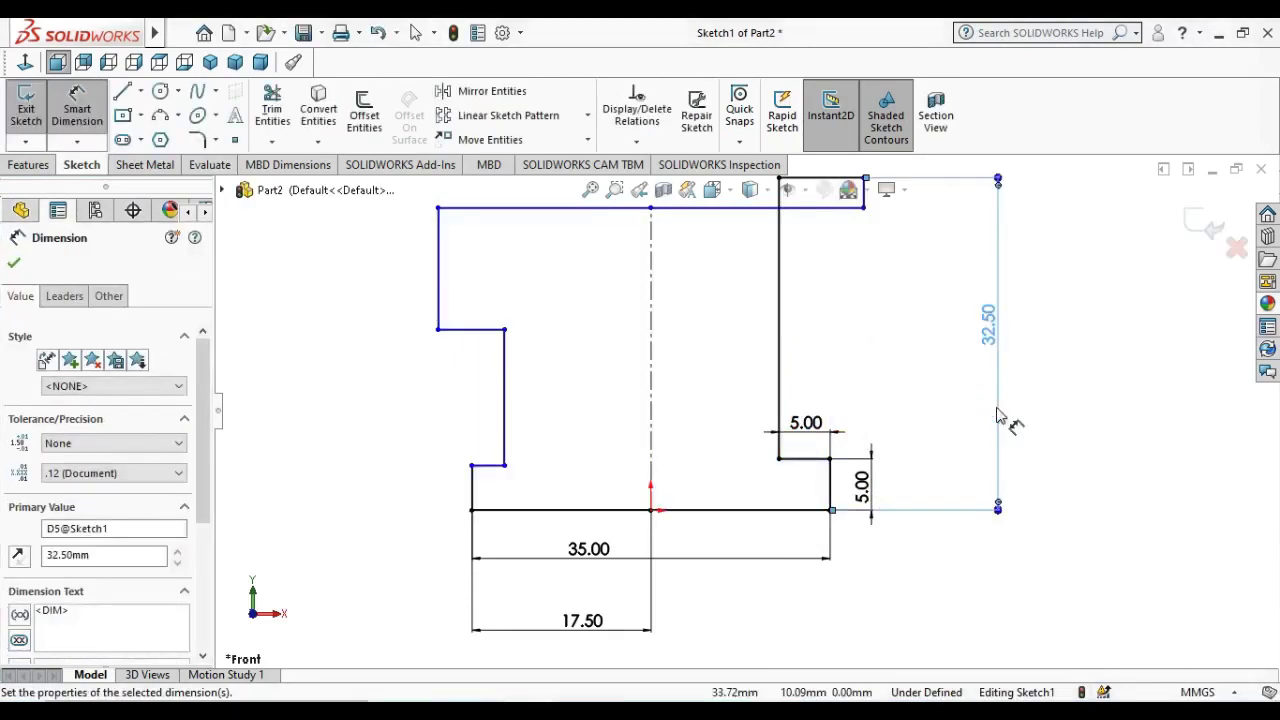
{"action": "scroll", "coordinate": [749, 322], "scroll_direction": "up", "scroll_amount": 2}
{"action": "scroll", "coordinate": [749, 322], "scroll_direction": "down", "scroll_amount": 4}
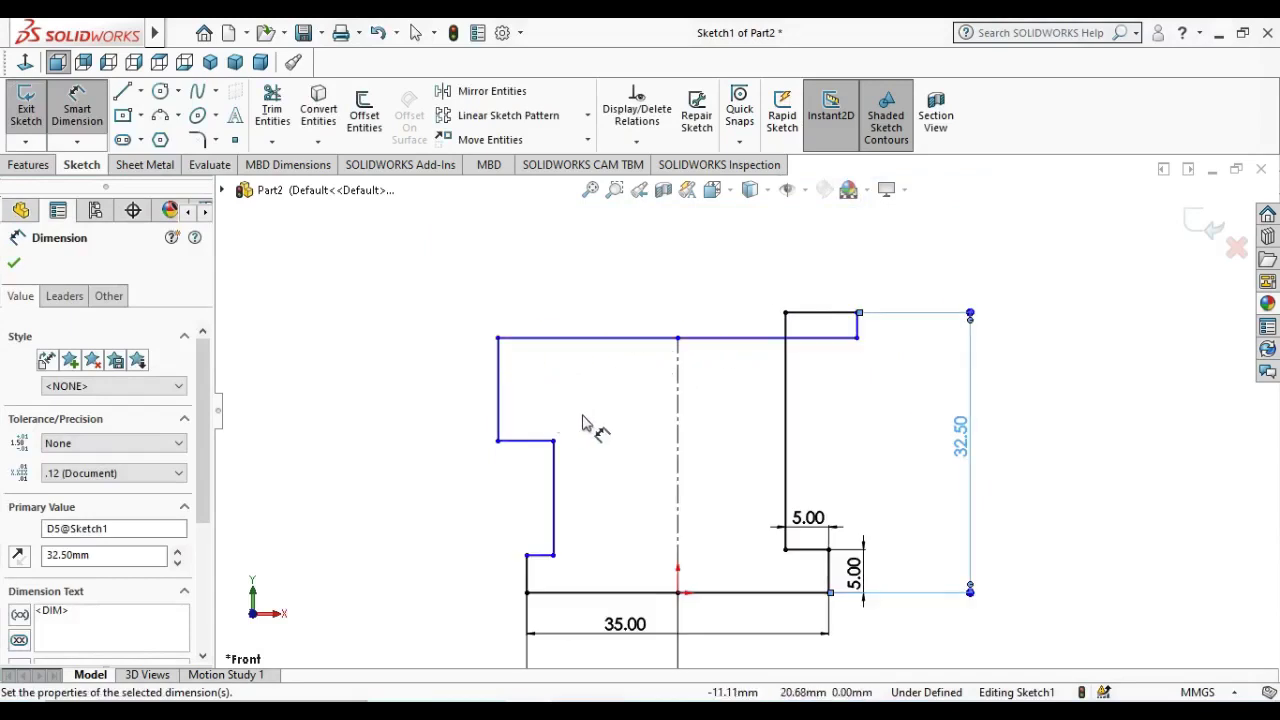
- Raise the top-left endpoint to close the profile
{"action": "key", "text": "Escape"}
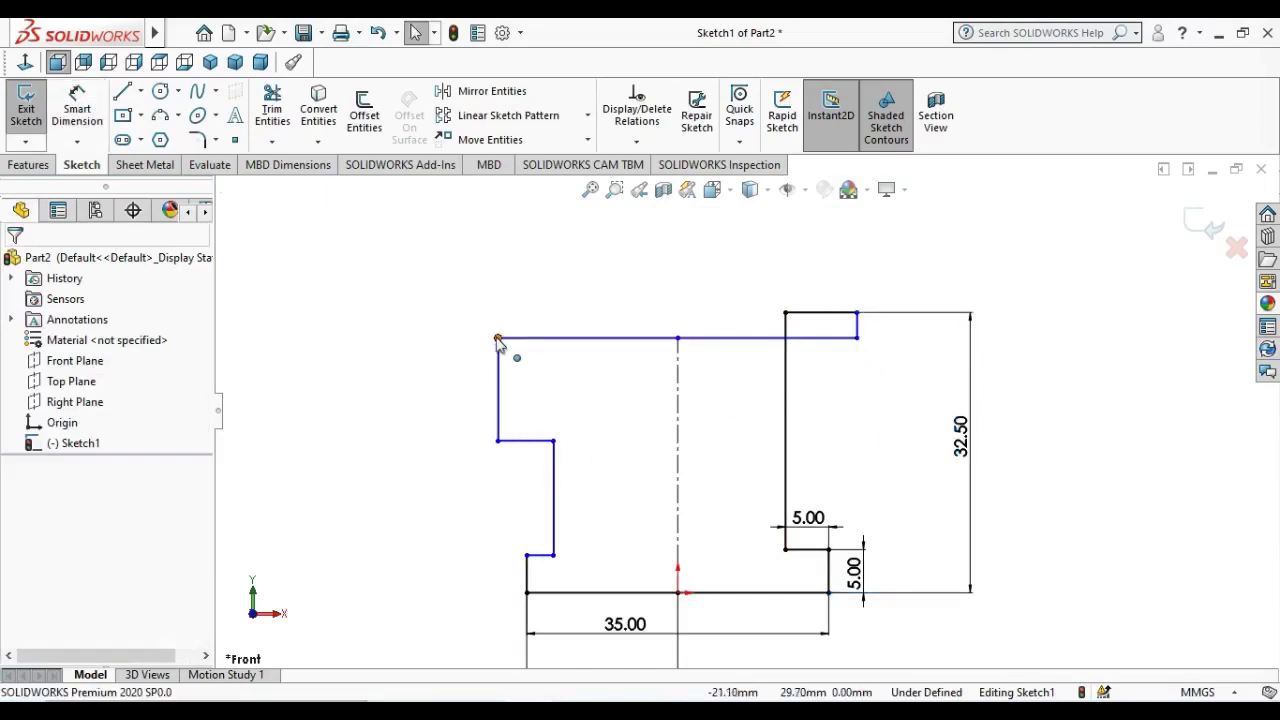
{"action": "left_click_drag", "start_coordinate": [497, 338], "coordinate": [493, 230]}
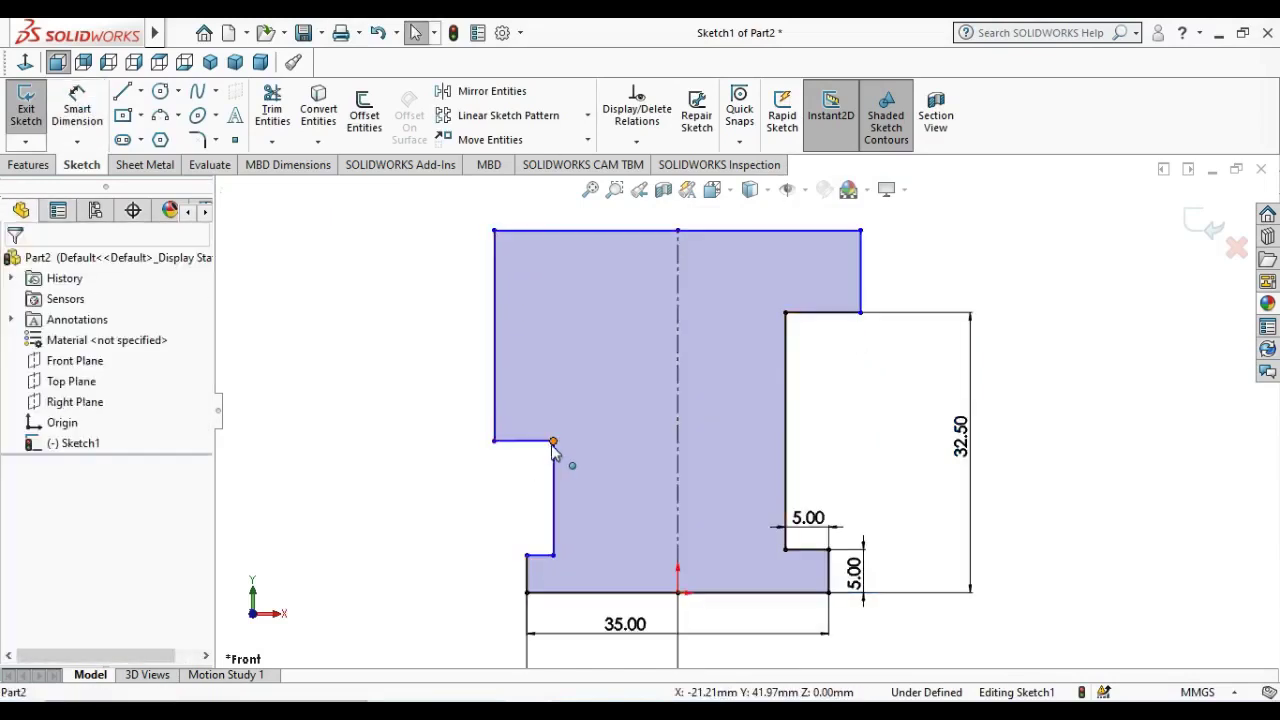
{"action": "left_click", "coordinate": [785, 314]}
{"action": "key", "text": "ctrl+a"}
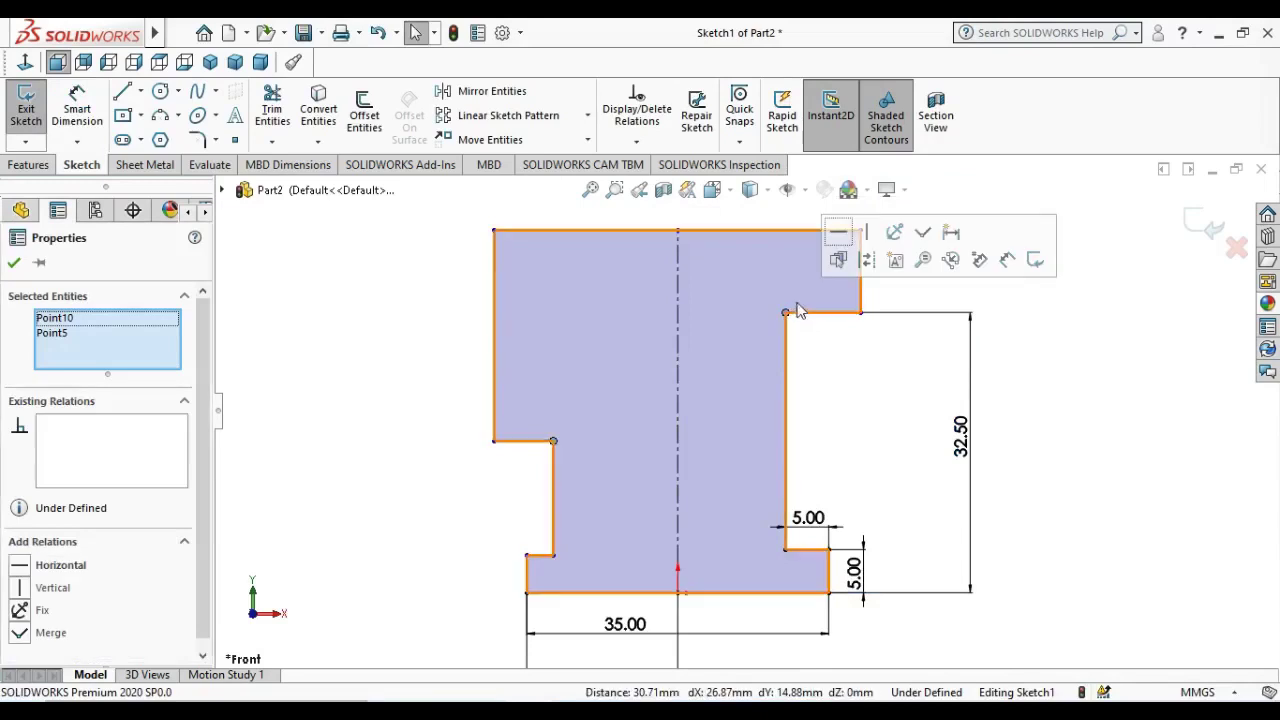
{"action": "key", "text": "Escape"}
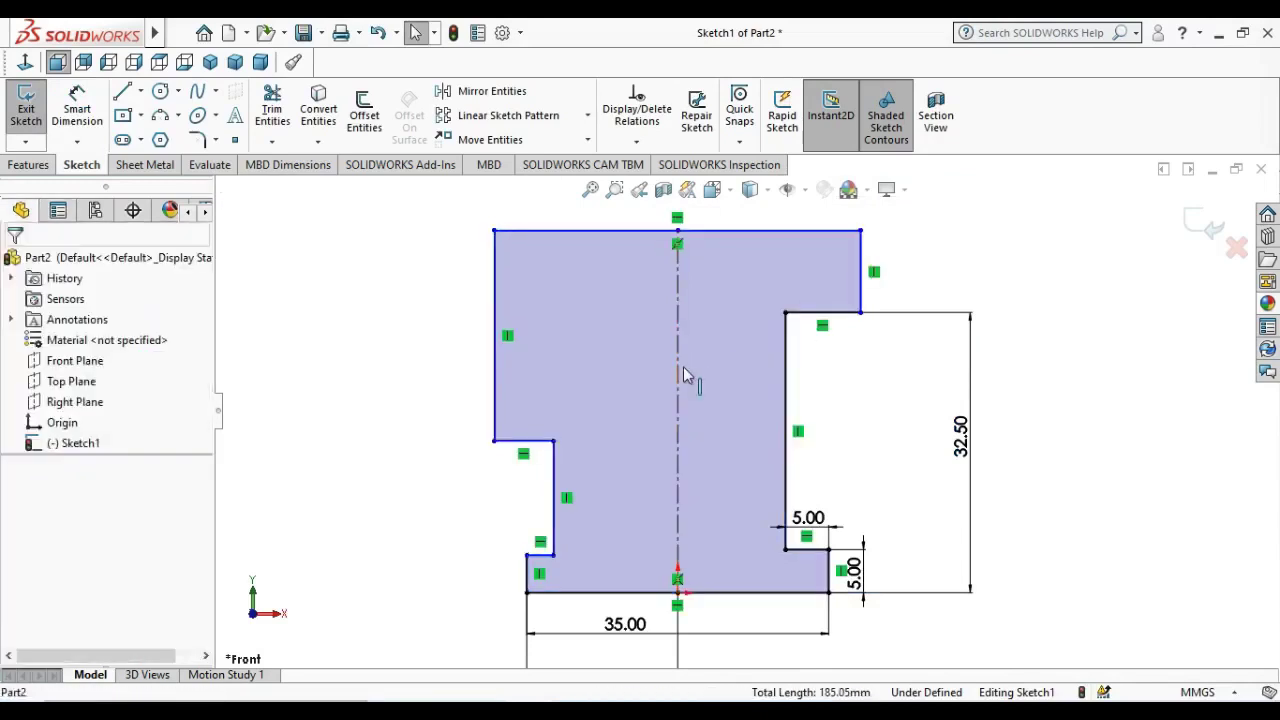
- Make the left and right shoulder corners horizontal with each other
{"action": "left_click", "coordinate": [785, 313]}
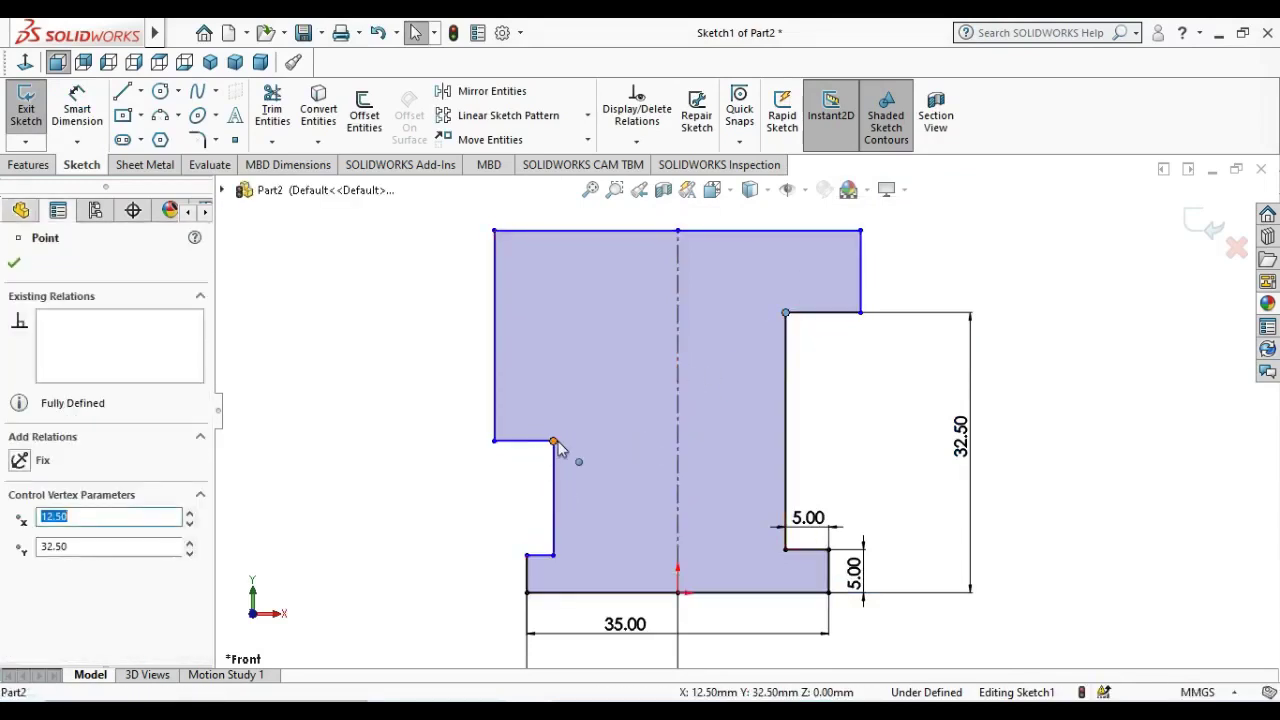
{"action": "left_click", "coordinate": [553, 441], "text": "ctrl"}
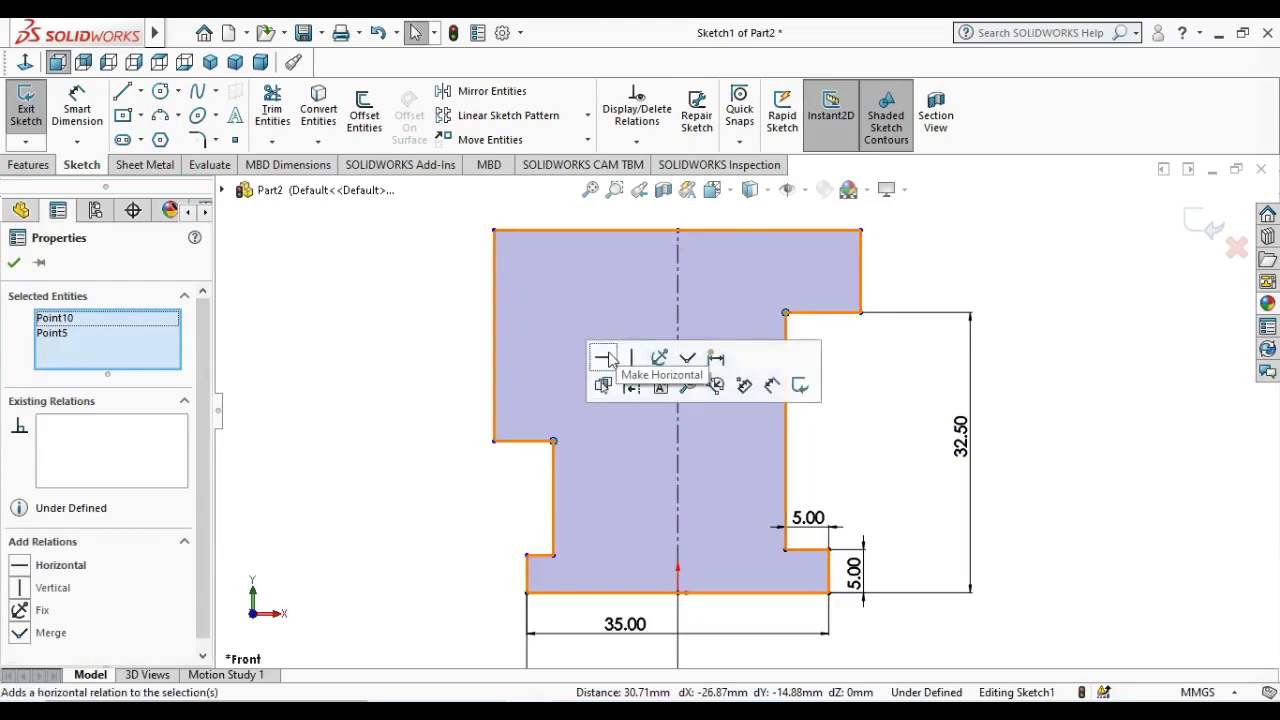
{"action": "left_click", "coordinate": [603, 357]}
{"action": "scroll", "coordinate": [600, 340], "scroll_direction": "up", "scroll_amount": 5}
{"action": "scroll", "coordinate": [670, 293], "scroll_direction": "down", "scroll_amount": 2}
{"action": "left_click", "coordinate": [555, 337]}
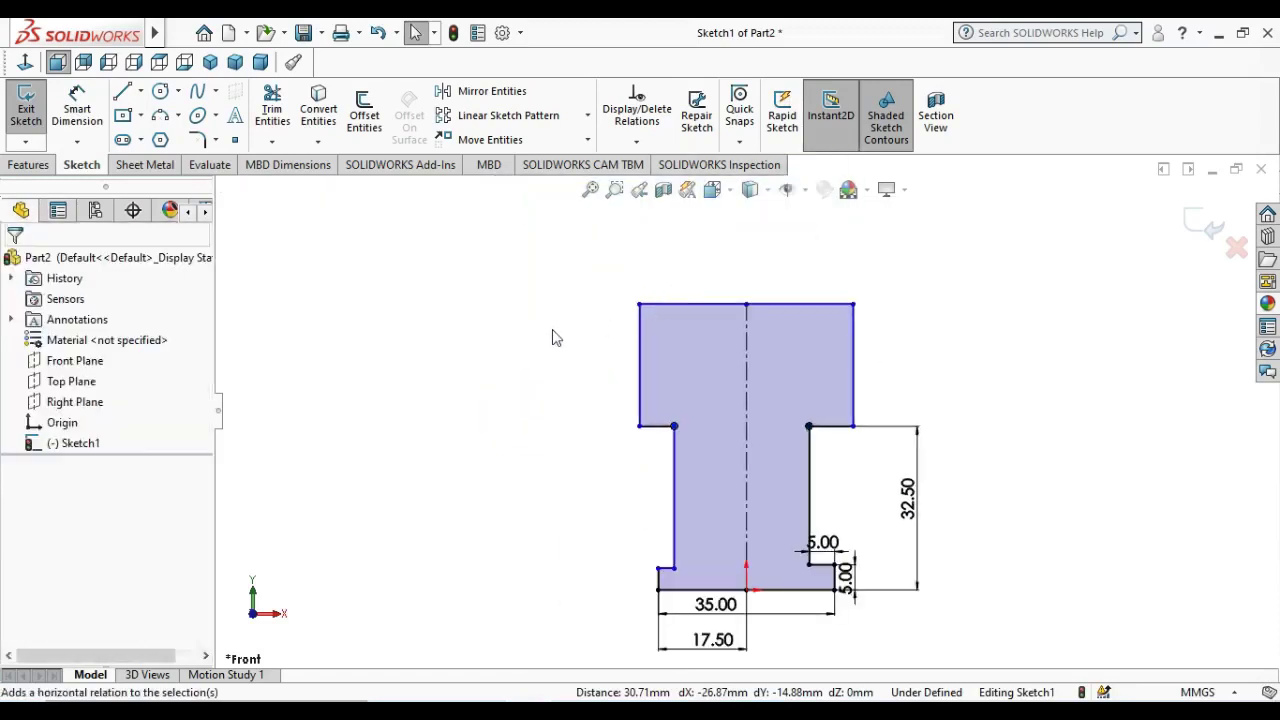
{"action": "left_click", "coordinate": [77, 110]}
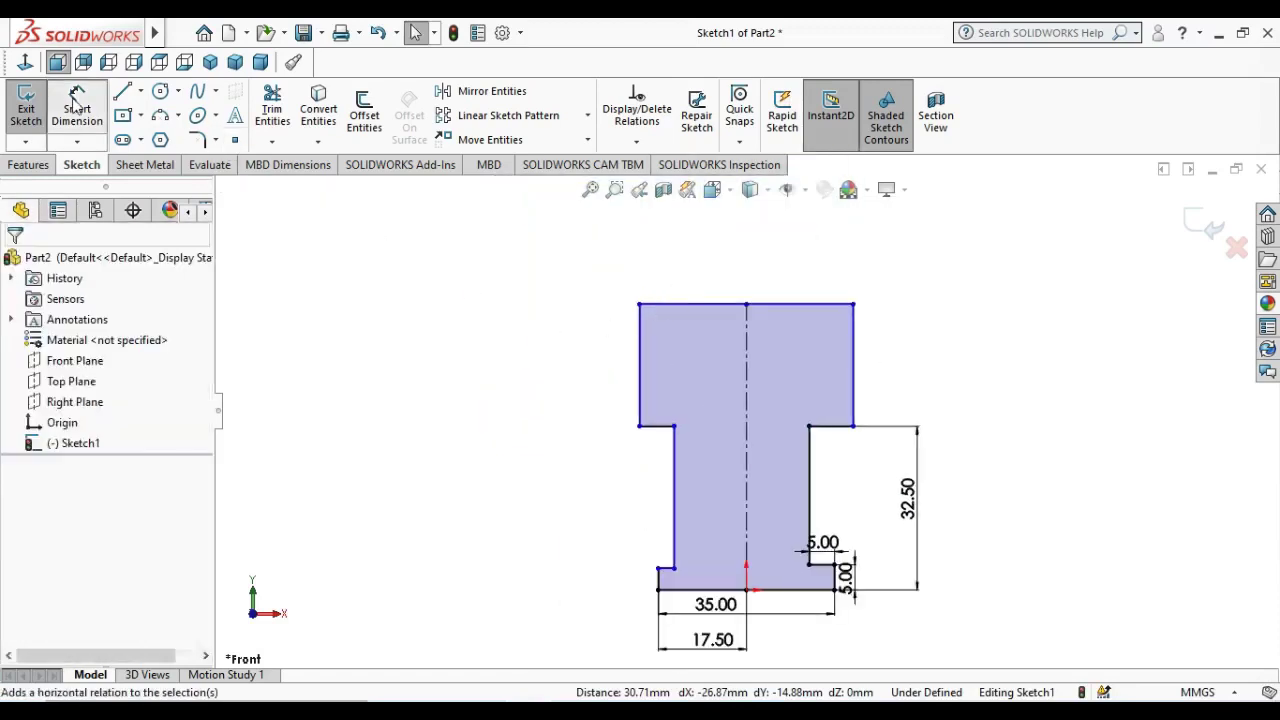
- Dimension the top edge to a 74 mm width
{"action": "left_click", "coordinate": [720, 303]}
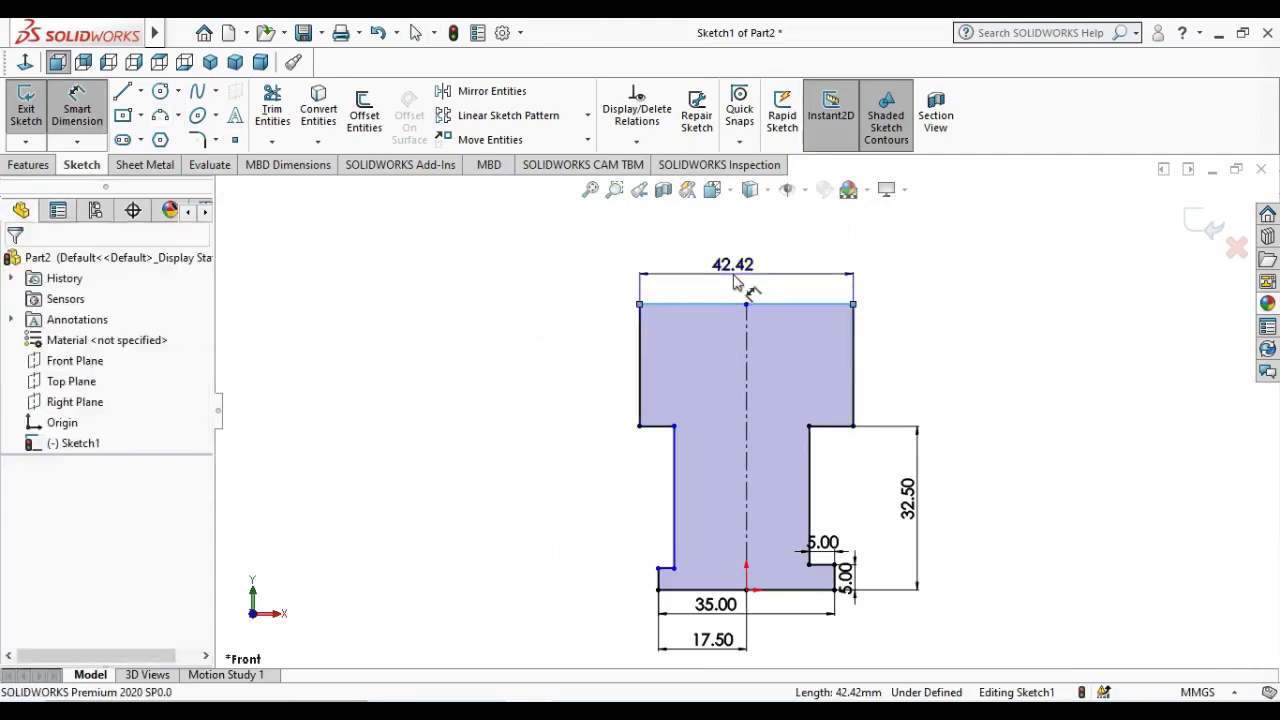
{"action": "left_click", "coordinate": [733, 282]}
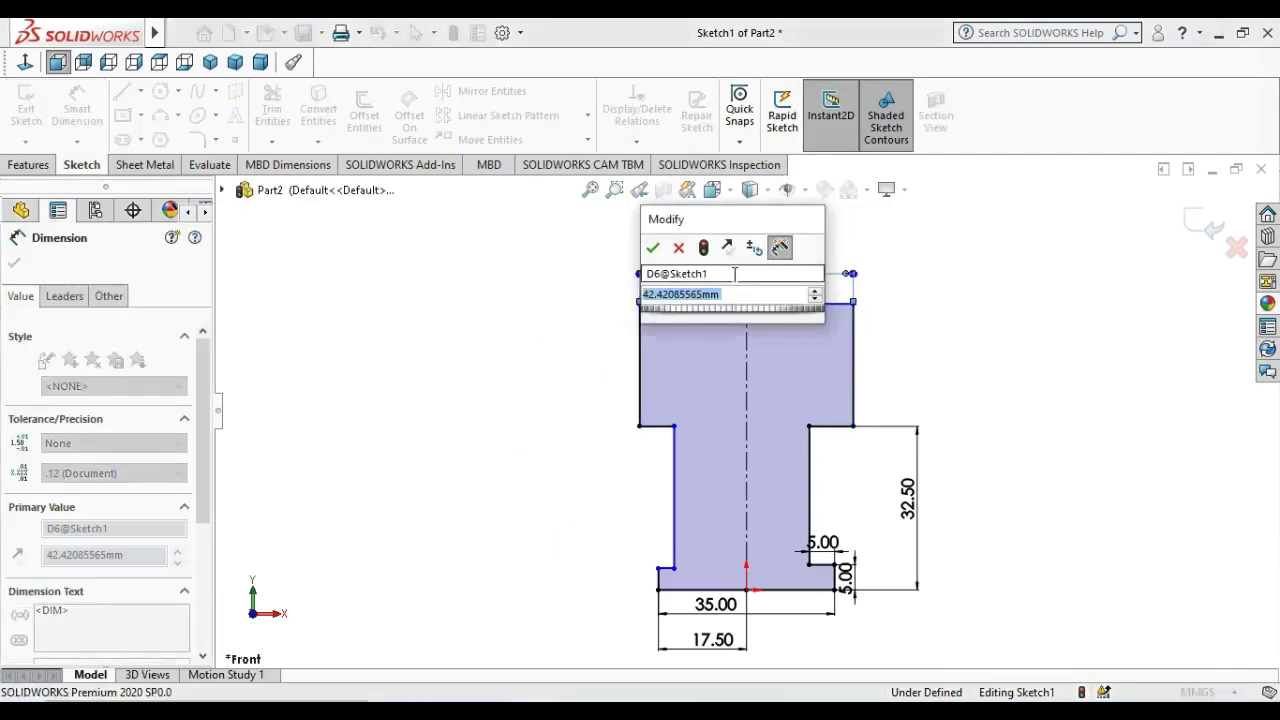
{"action": "type", "text": "74"}
{"action": "key", "text": "Return"}
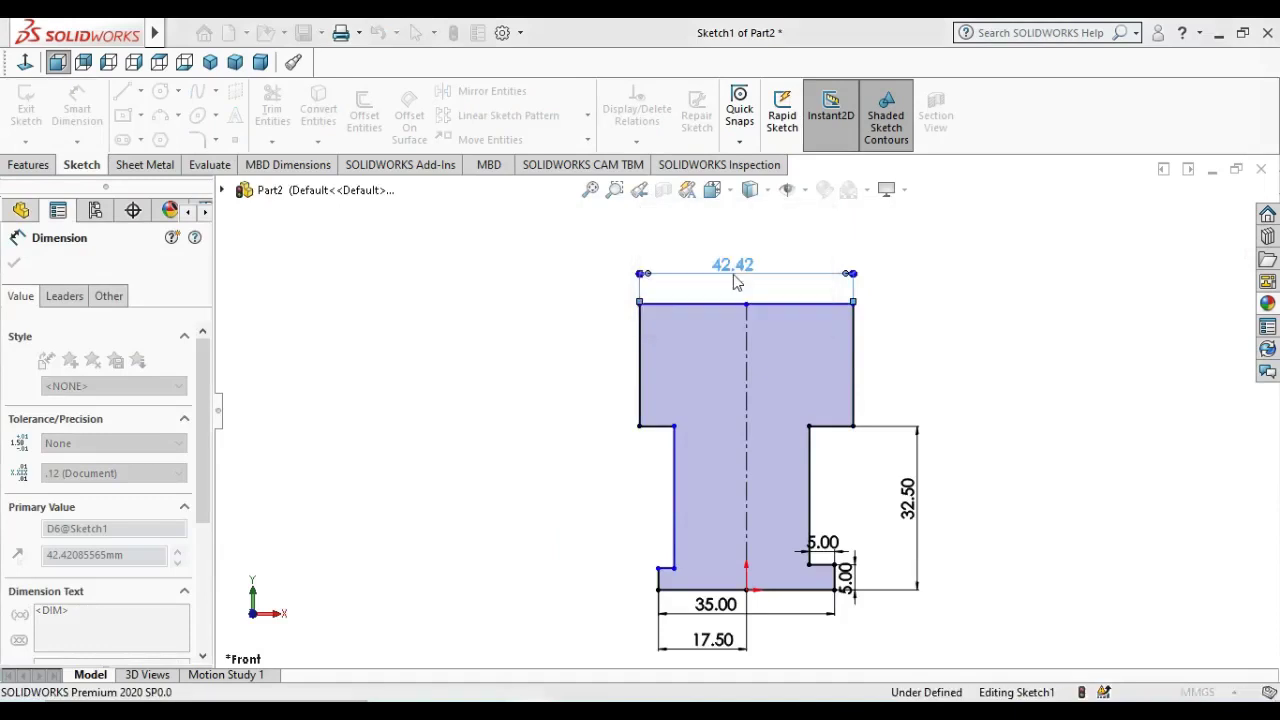
{"action": "key", "text": "Escape"}
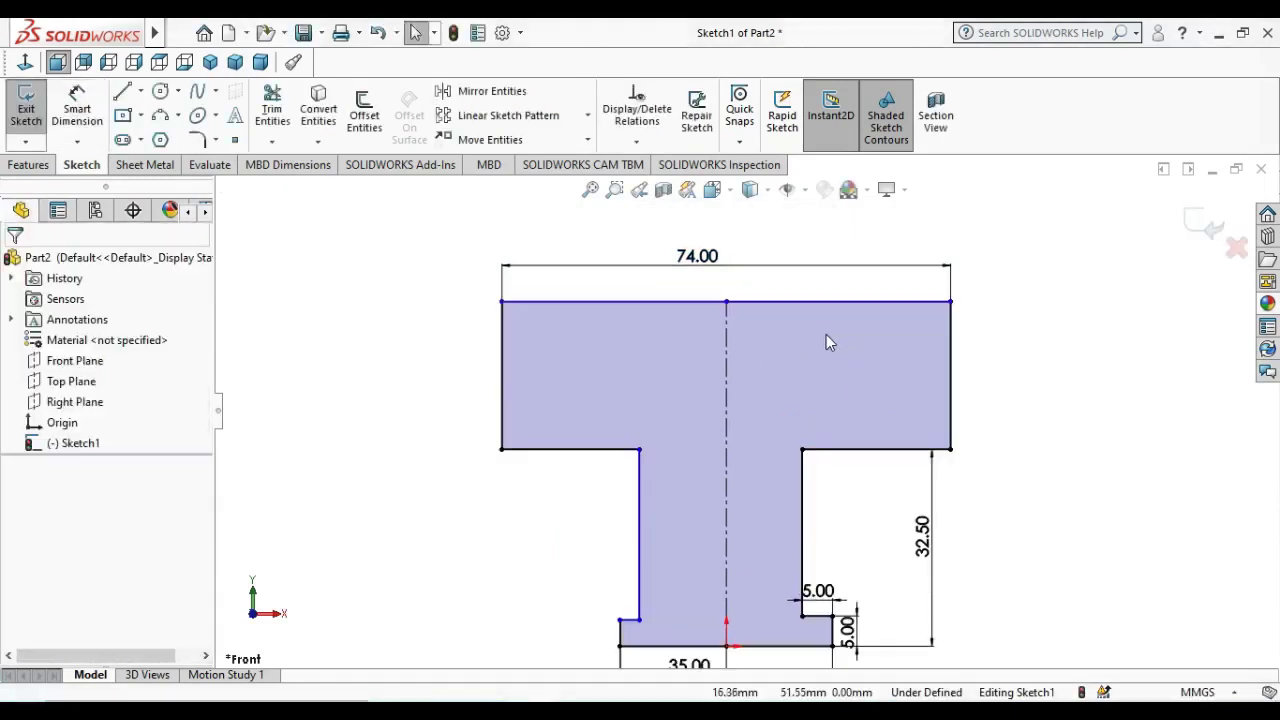
{"action": "key", "text": "ctrl+Left"}
{"action": "key", "text": "ctrl+Down"}
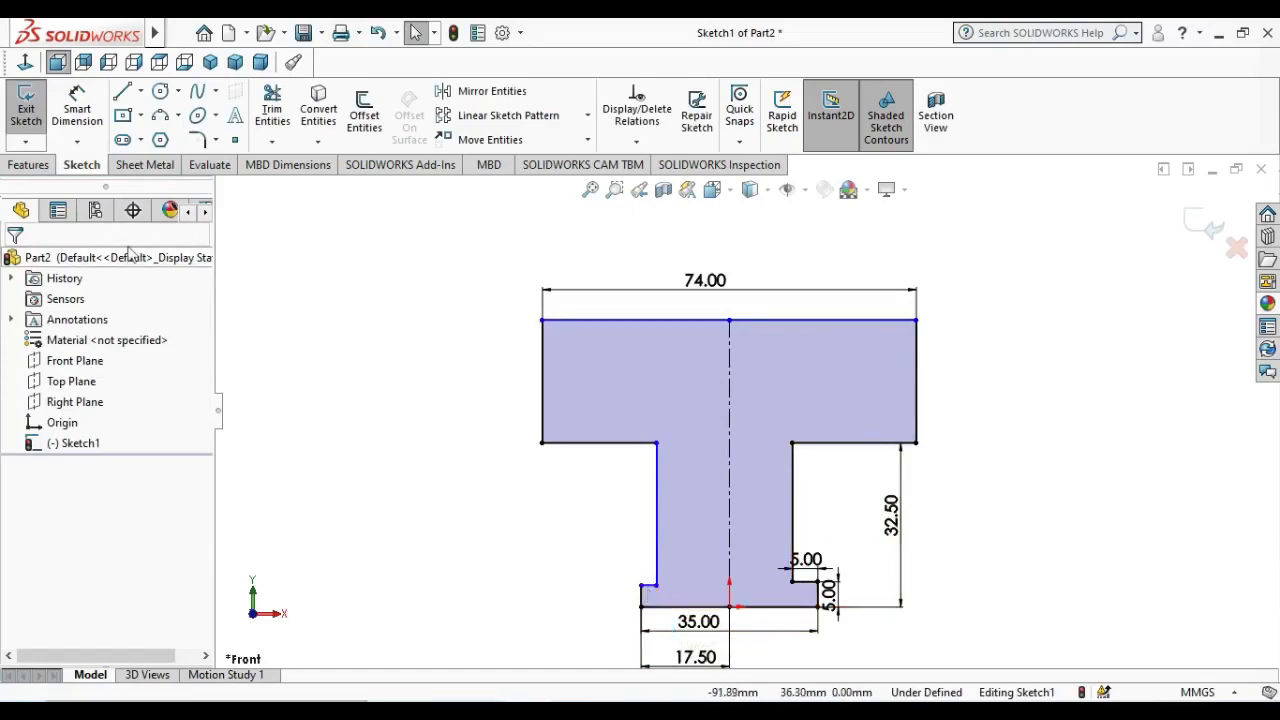
- Dimension the bottom-left foot width to 5 mm
{"action": "left_click", "coordinate": [82, 106]}
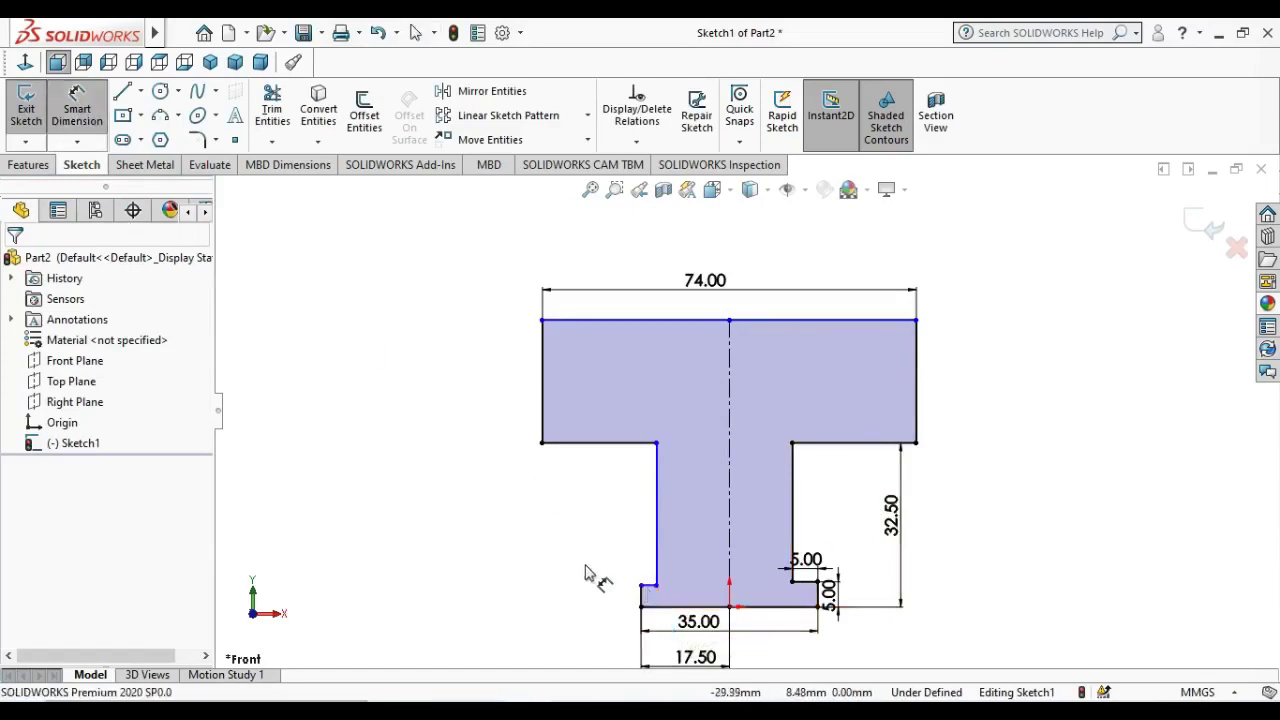
{"action": "left_click", "coordinate": [650, 588]}
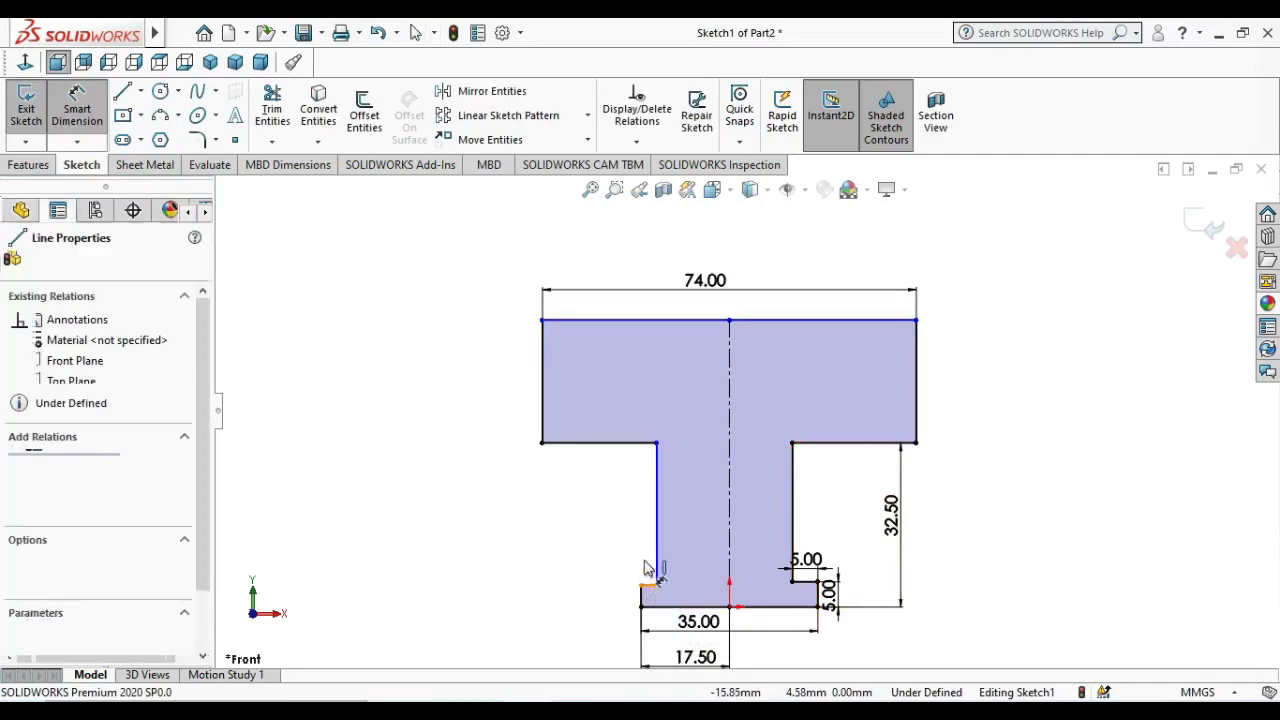
{"action": "left_click", "coordinate": [645, 566]}
{"action": "type", "text": "5"}
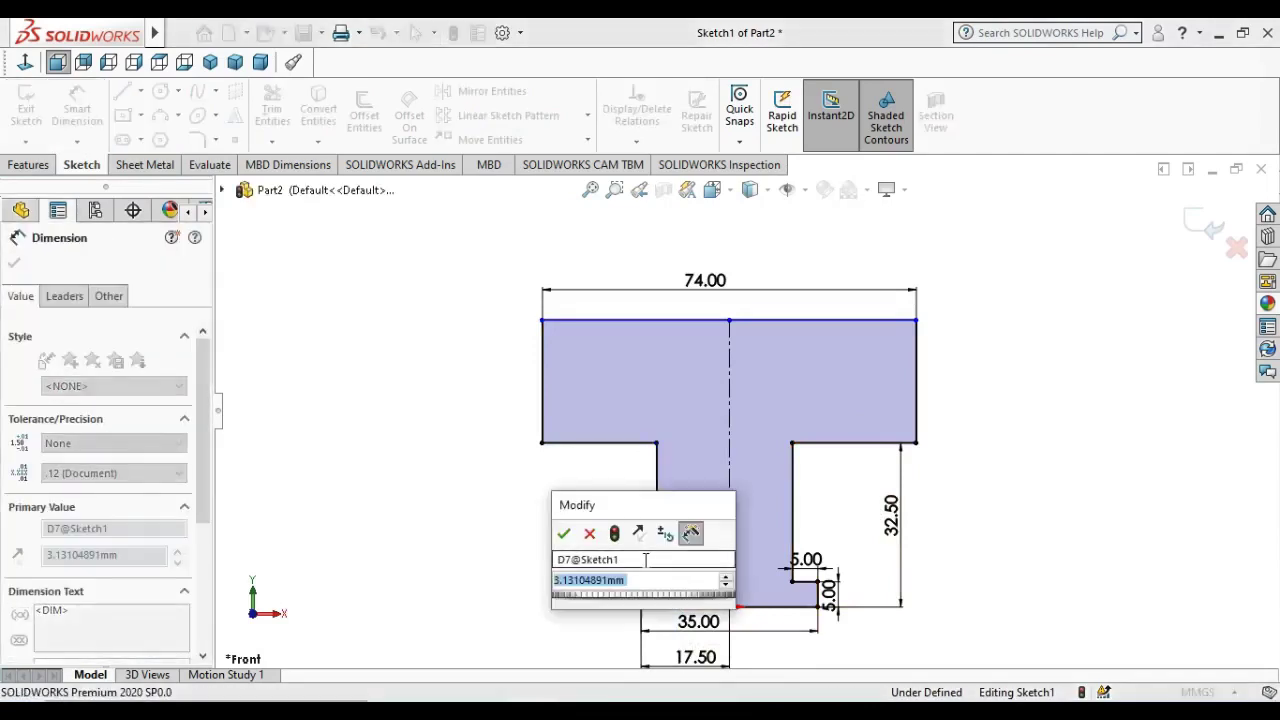
{"action": "key", "text": "Return"}
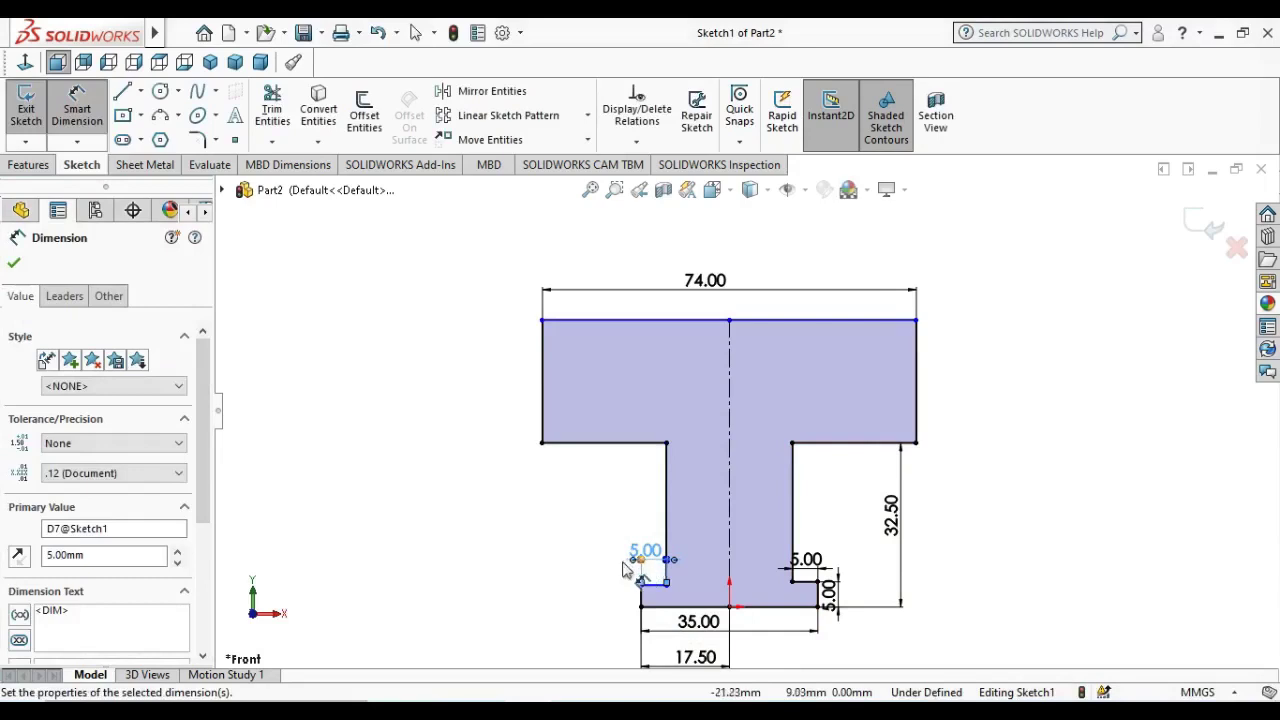
{"action": "key", "text": "Escape"}
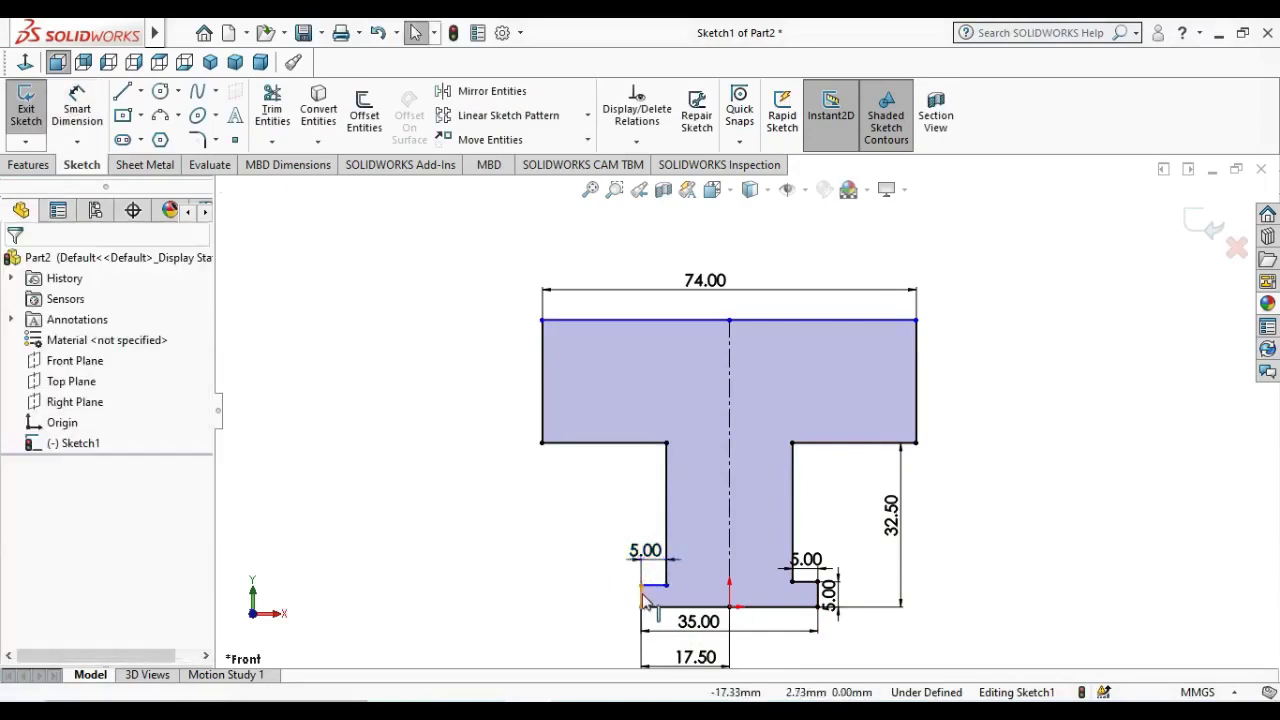
- Fix the short left vertical edge and dimension the foot height to 5 mm
{"action": "left_click", "coordinate": [641, 596]}
{"action": "left_click", "coordinate": [20, 503]}
{"action": "left_click", "coordinate": [23, 259]}
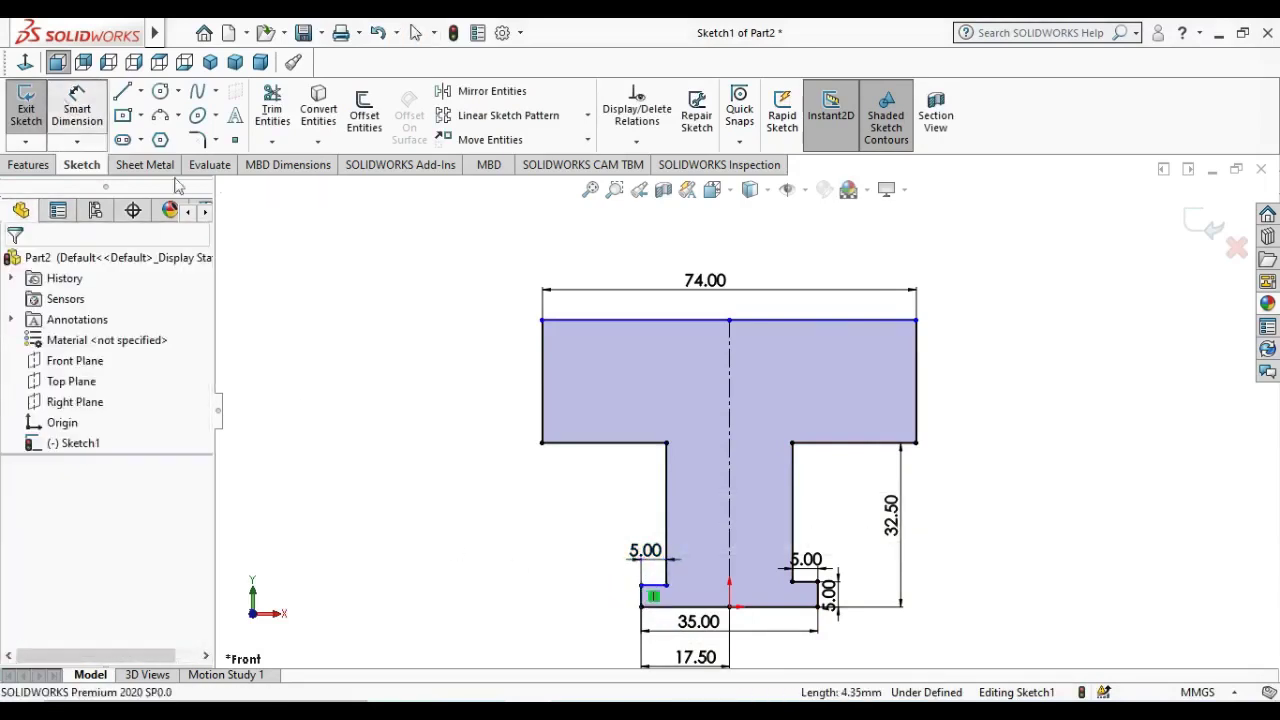
{"action": "left_click", "coordinate": [641, 598]}
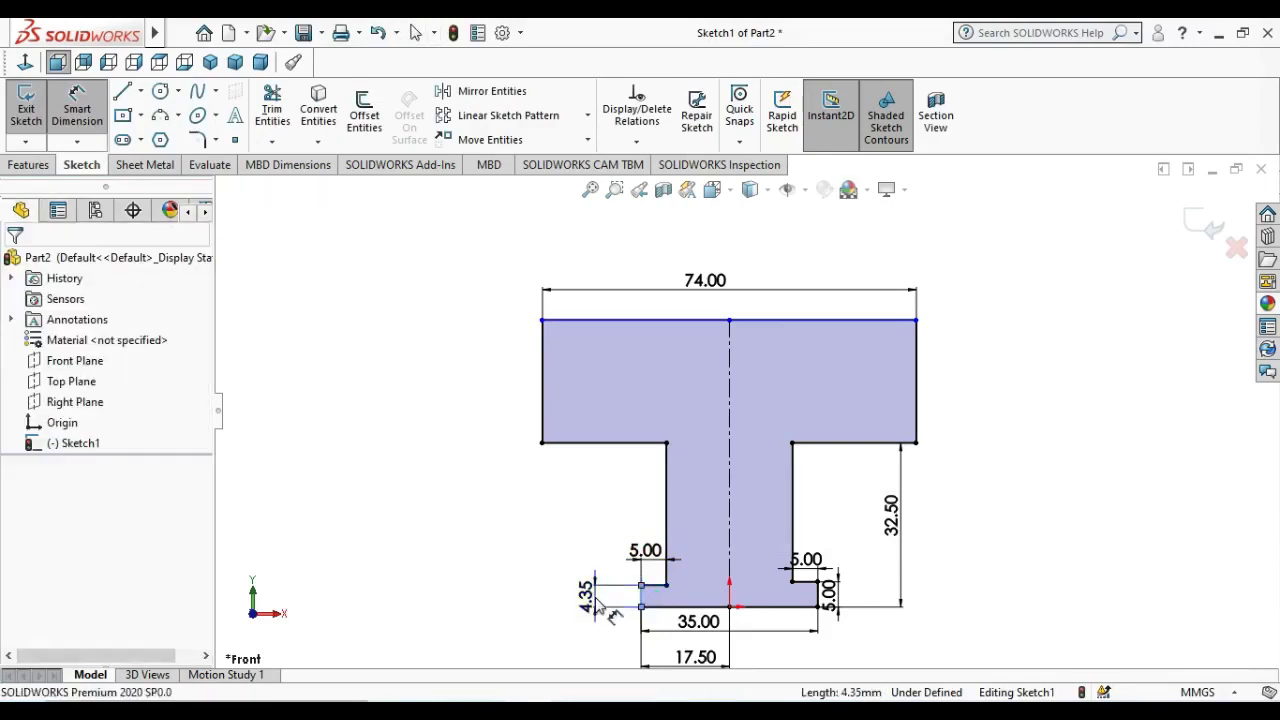
{"action": "left_click", "coordinate": [598, 606]}
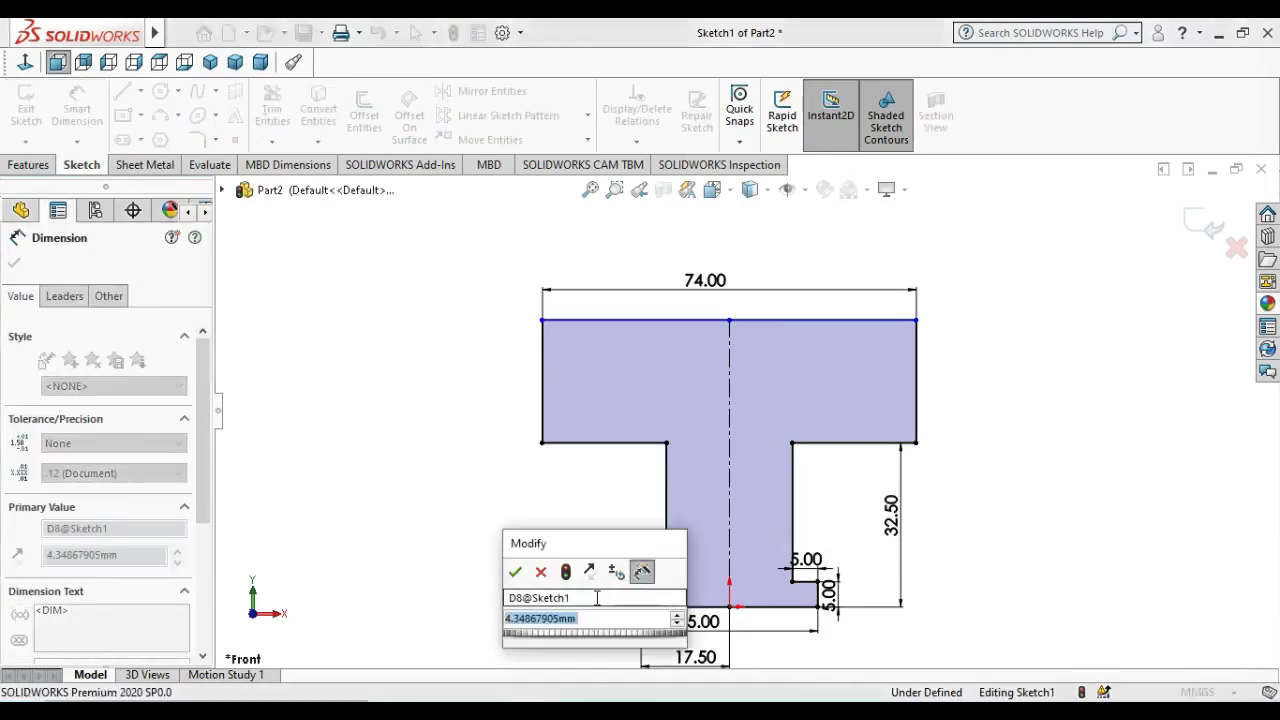
{"action": "type", "text": "5"}
{"action": "key", "text": "Return"}
{"action": "key", "text": "Escape"}
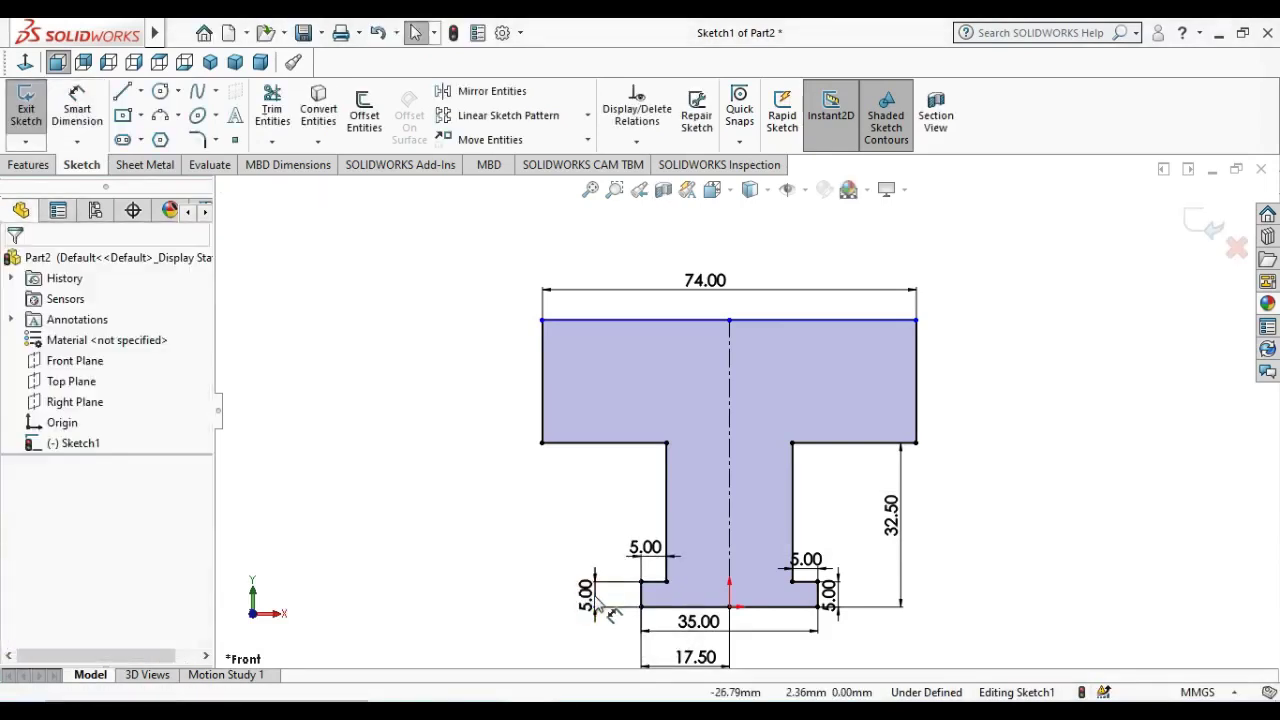
- Dimension the right flange height to 23.5 mm, fully defining the sketch
{"action": "left_click", "coordinate": [82, 107]}
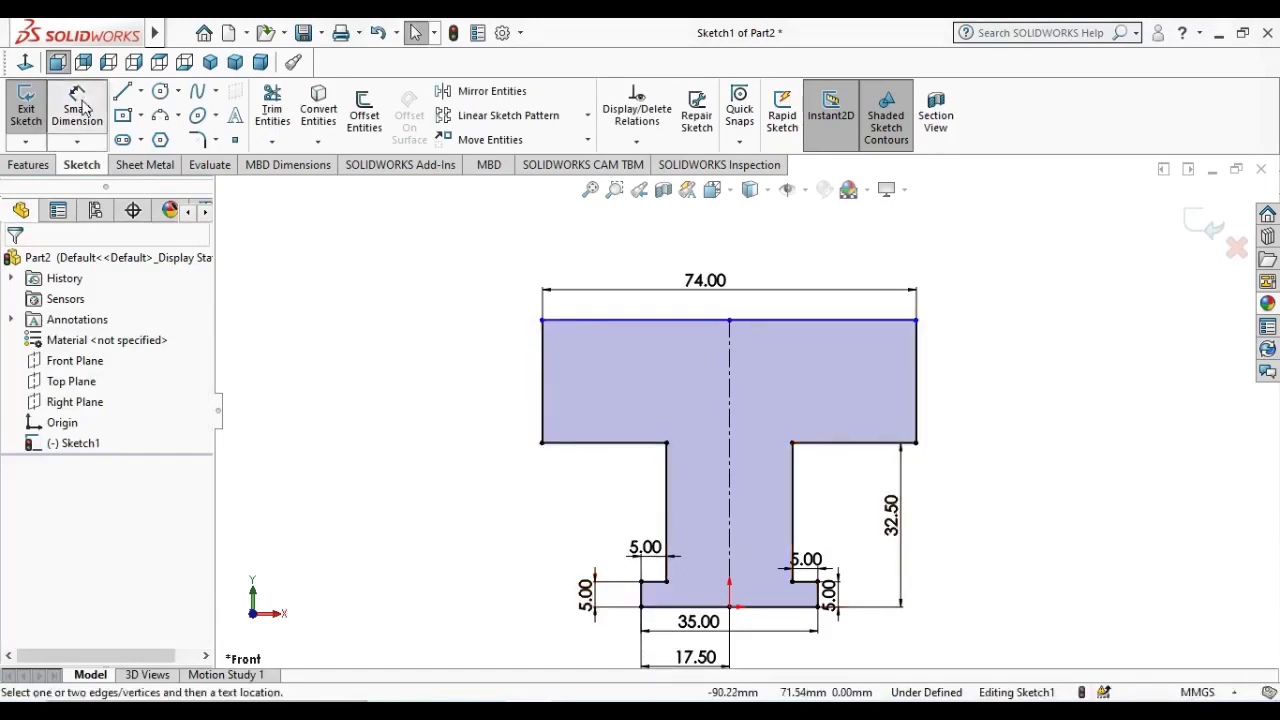
{"action": "left_click", "coordinate": [850, 443]}
{"action": "left_click", "coordinate": [875, 321]}
{"action": "left_click", "coordinate": [968, 377]}
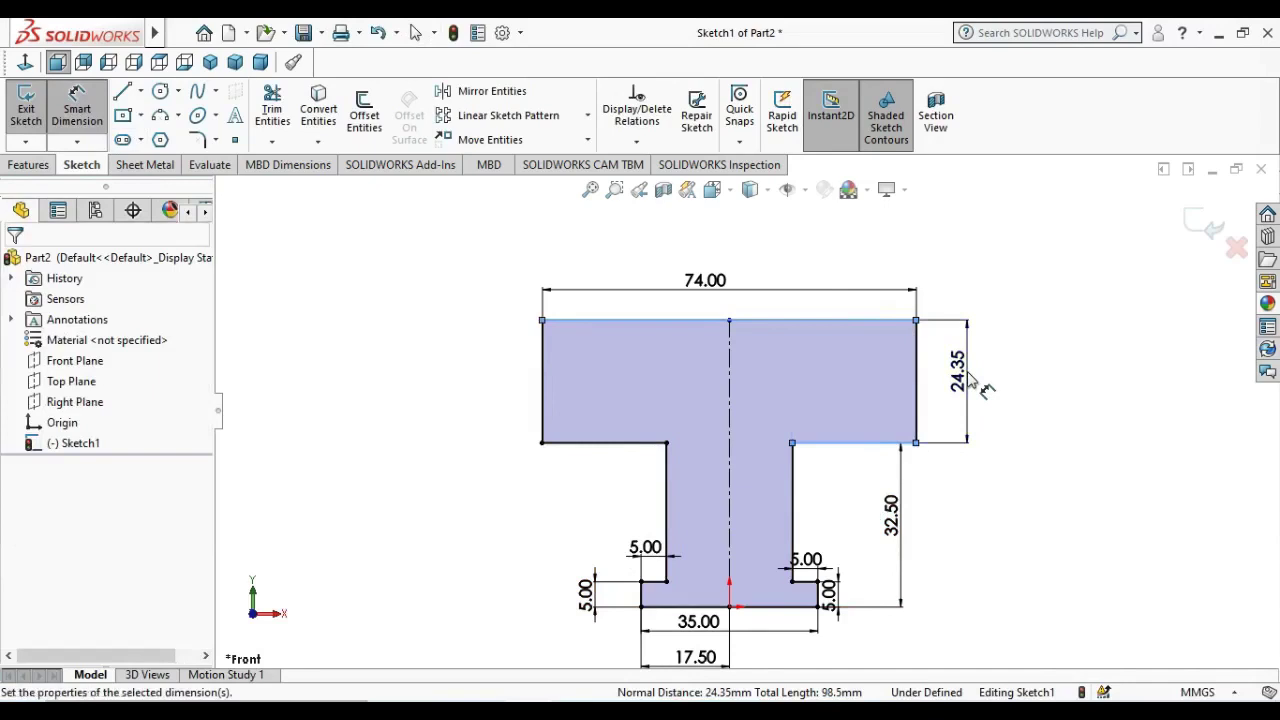
{"action": "type", "text": "23.5"}
{"action": "left_click", "coordinate": [966, 371]}
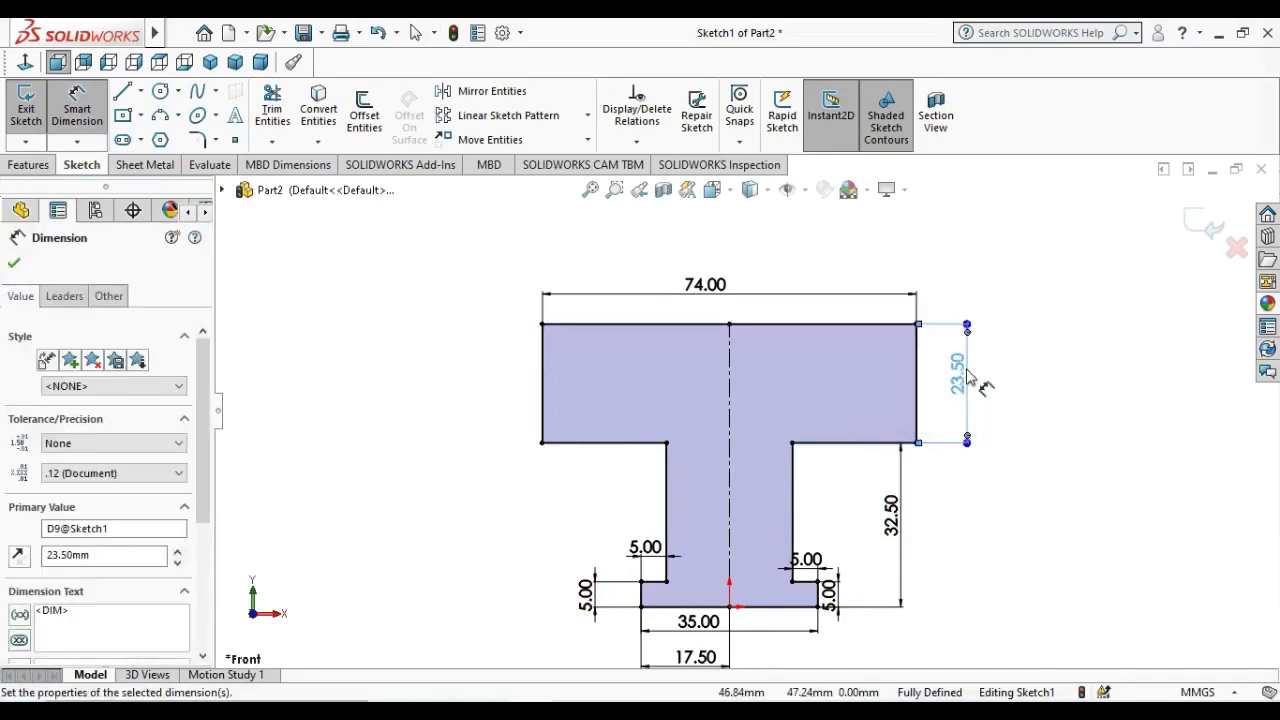
{"action": "key", "text": "Escape"}
{"action": "left_click", "coordinate": [680, 296]}
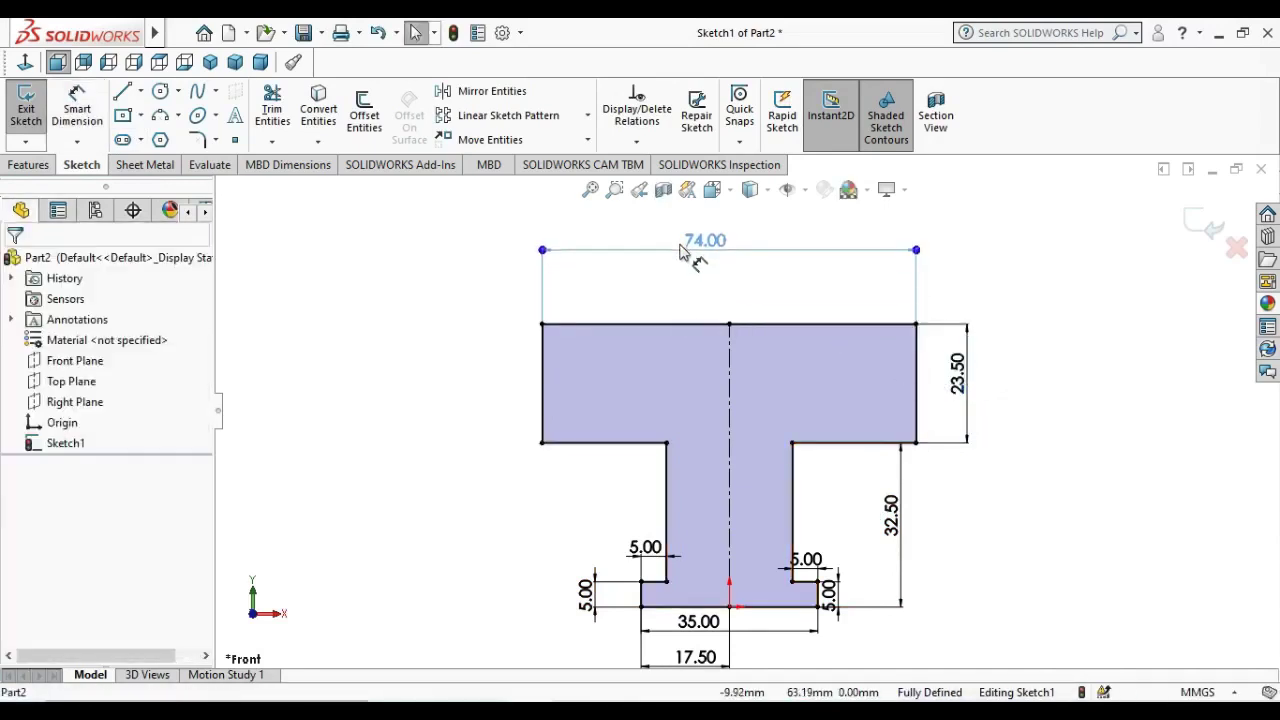
{"action": "key", "text": "z"}
{"action": "scroll", "coordinate": [755, 302], "scroll_direction": "down", "scroll_amount": 2}
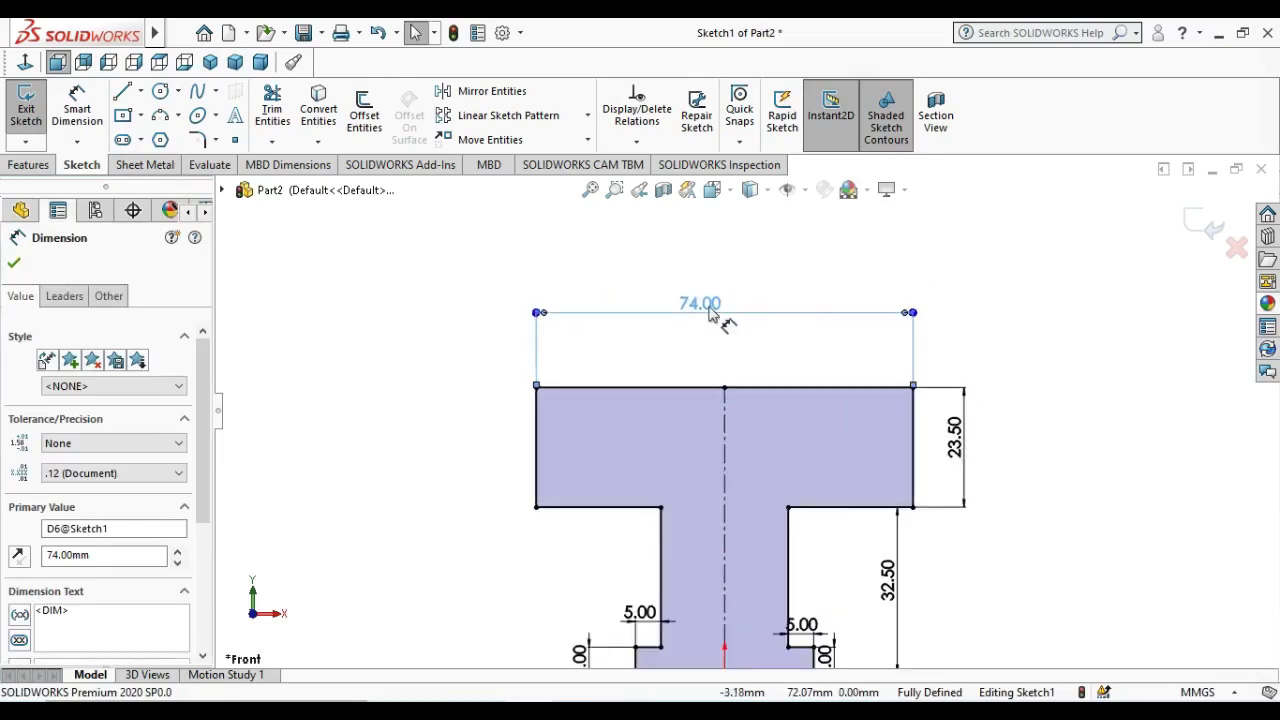
{"action": "scroll", "coordinate": [770, 385], "scroll_direction": "up", "scroll_amount": 2}
{"action": "key", "text": "Escape"}
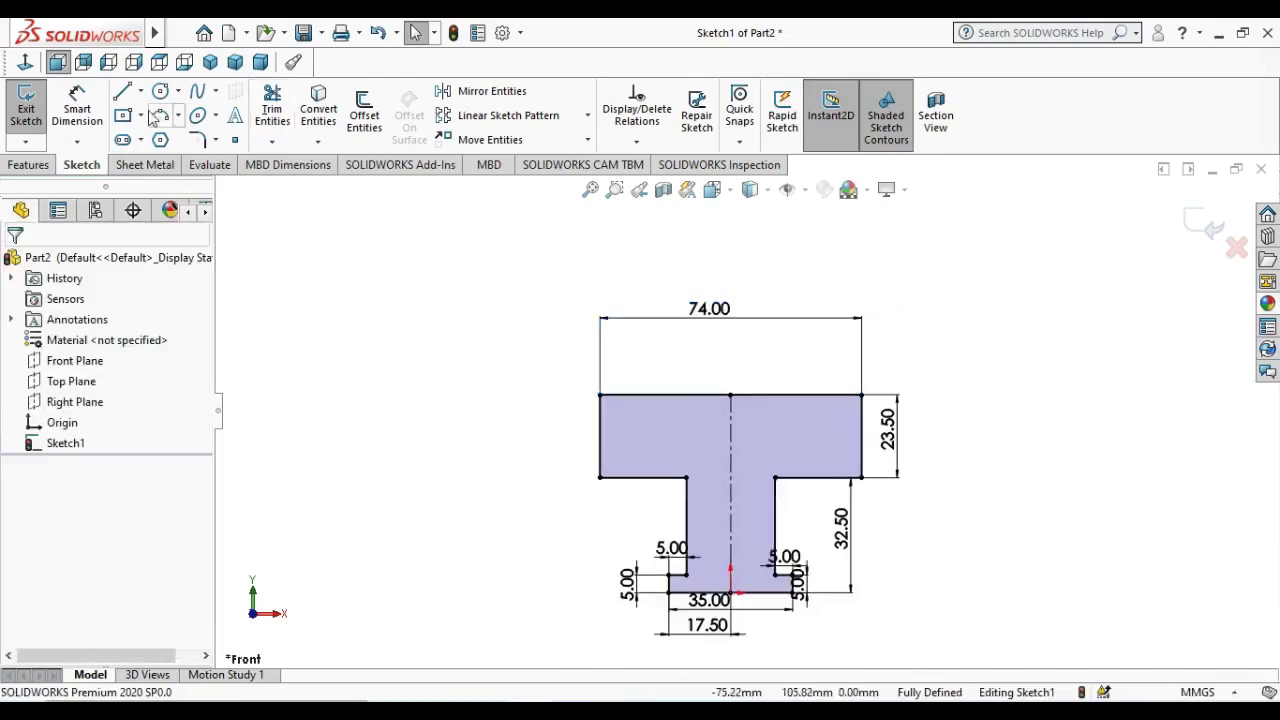
{"action": "left_click", "coordinate": [162, 93]}
- Draw two concentric circles centred on the flange midline at the T's top edge
{"action": "left_click", "coordinate": [730, 395]}
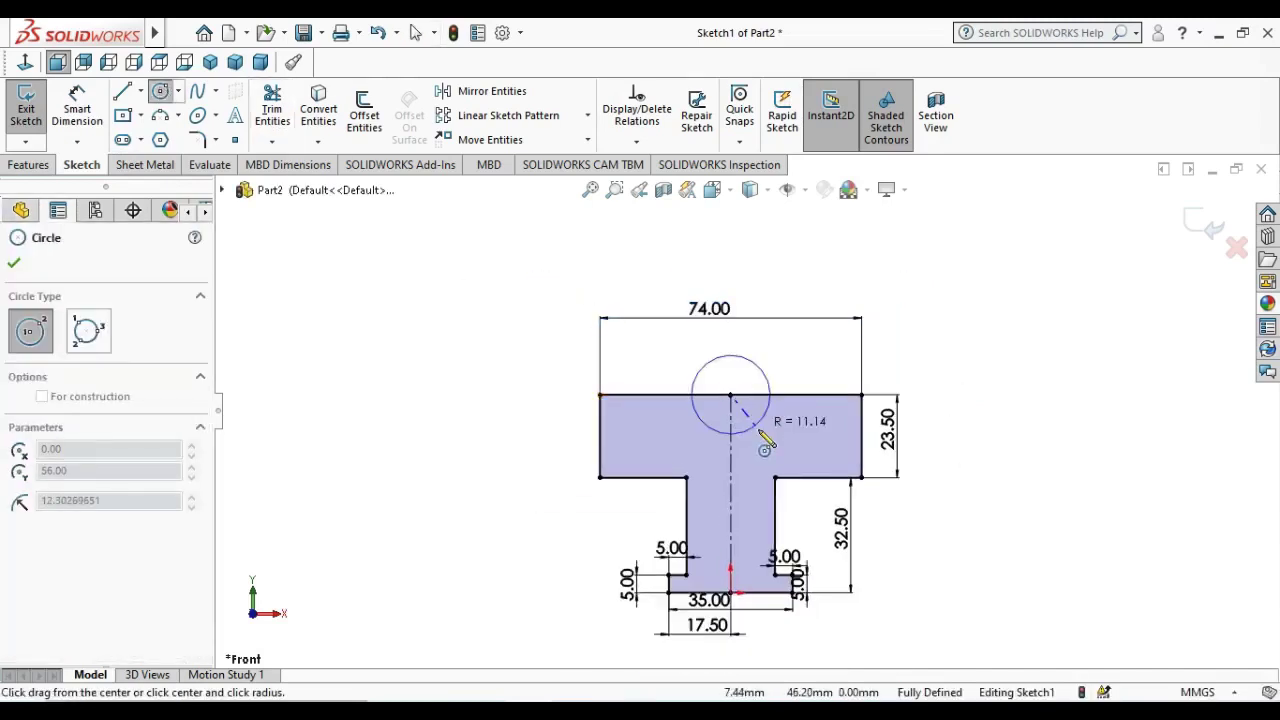
{"action": "left_click", "coordinate": [770, 462]}
{"action": "left_click", "coordinate": [730, 395]}
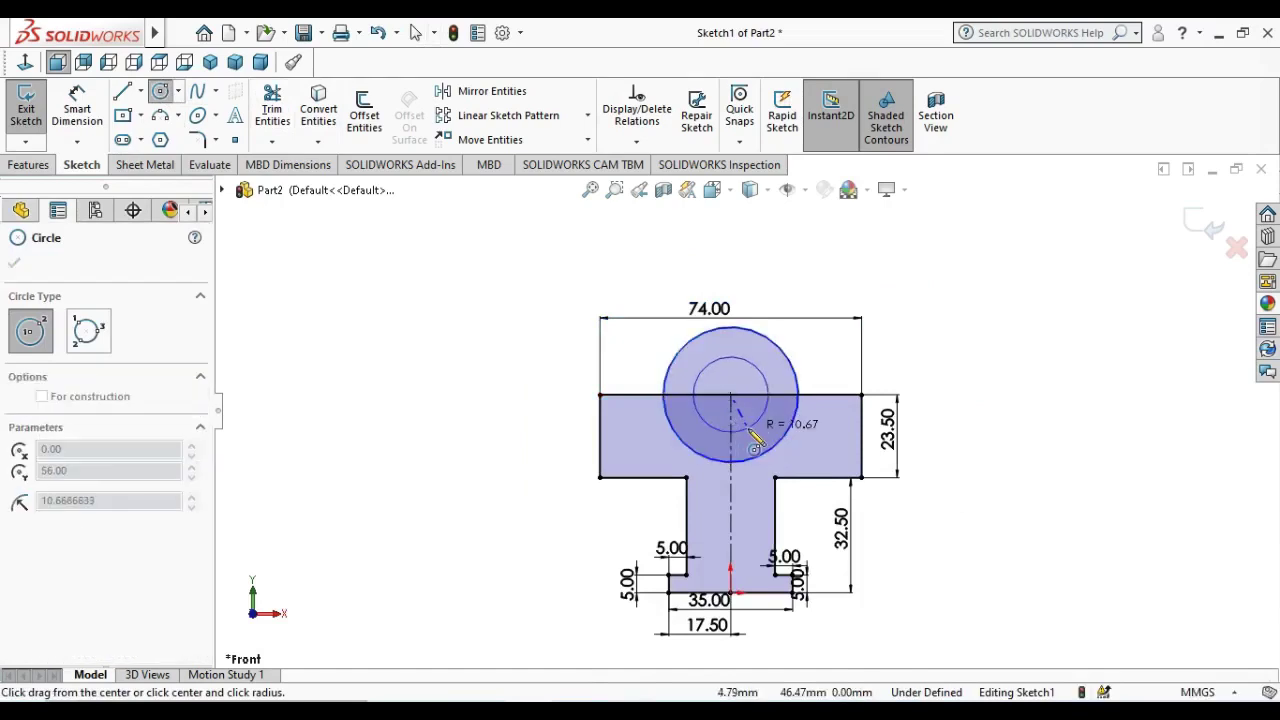
{"action": "left_click", "coordinate": [752, 426]}
{"action": "key", "text": "Escape"}
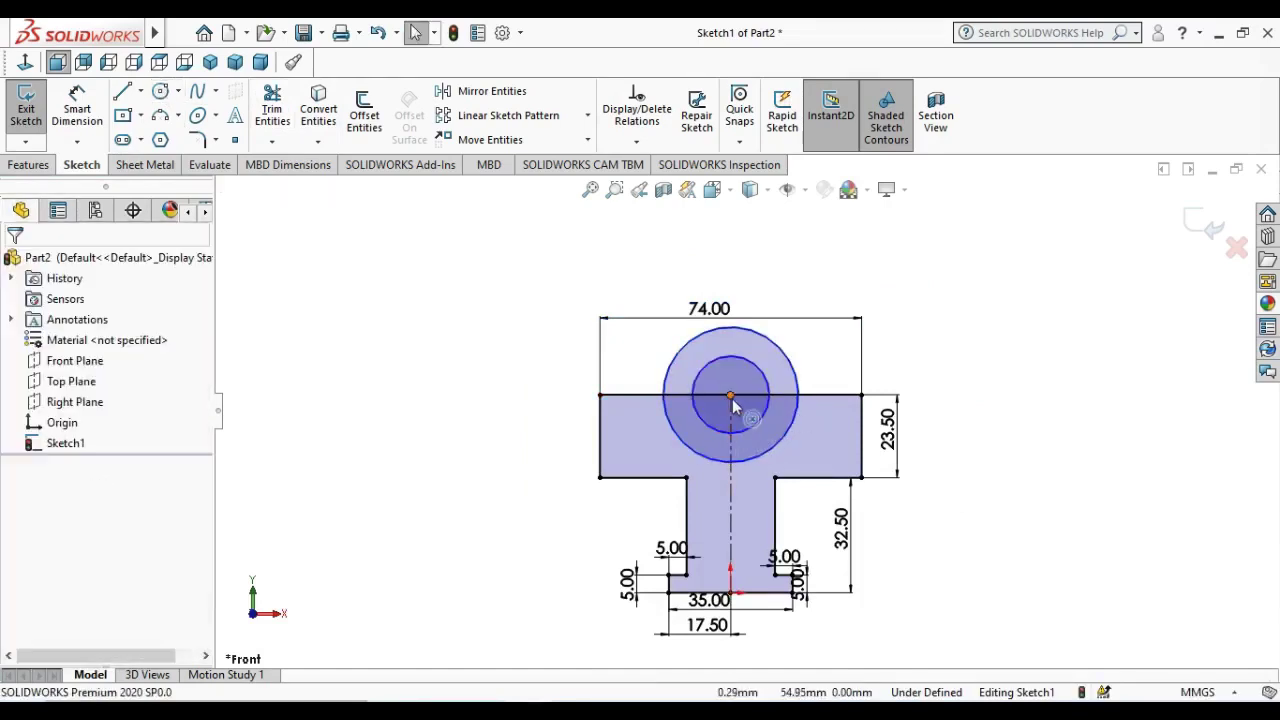
{"action": "left_click", "coordinate": [730, 397]}
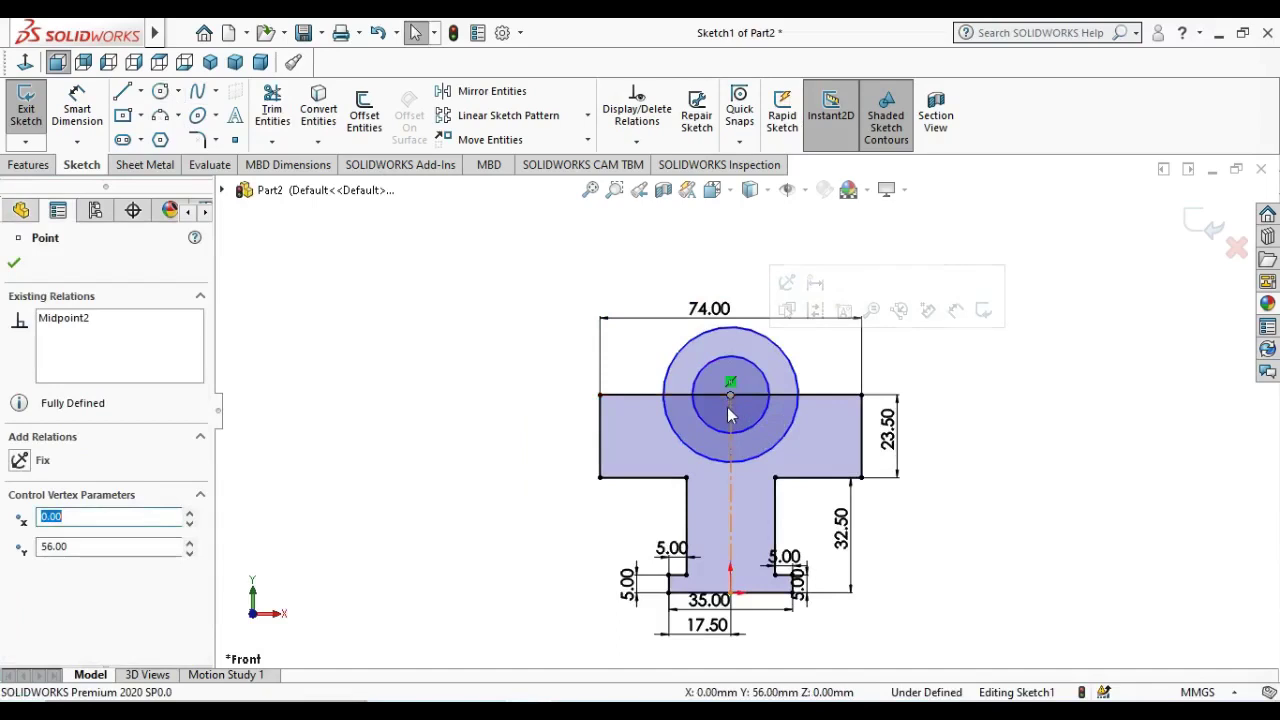
- Dimension the circles to Ø15 and Ø25 mm, fully defining Sketch1
{"action": "left_click", "coordinate": [77, 100]}
{"action": "left_click", "coordinate": [782, 437]}
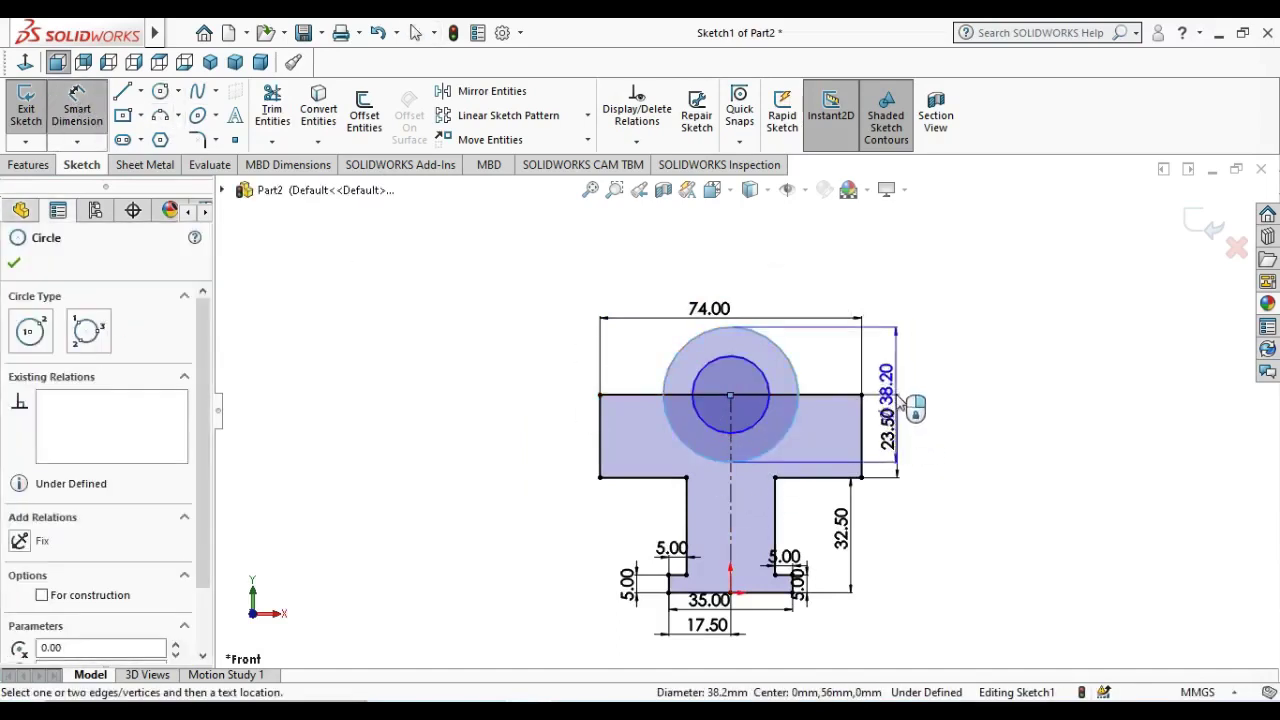
{"action": "left_click", "coordinate": [826, 302]}
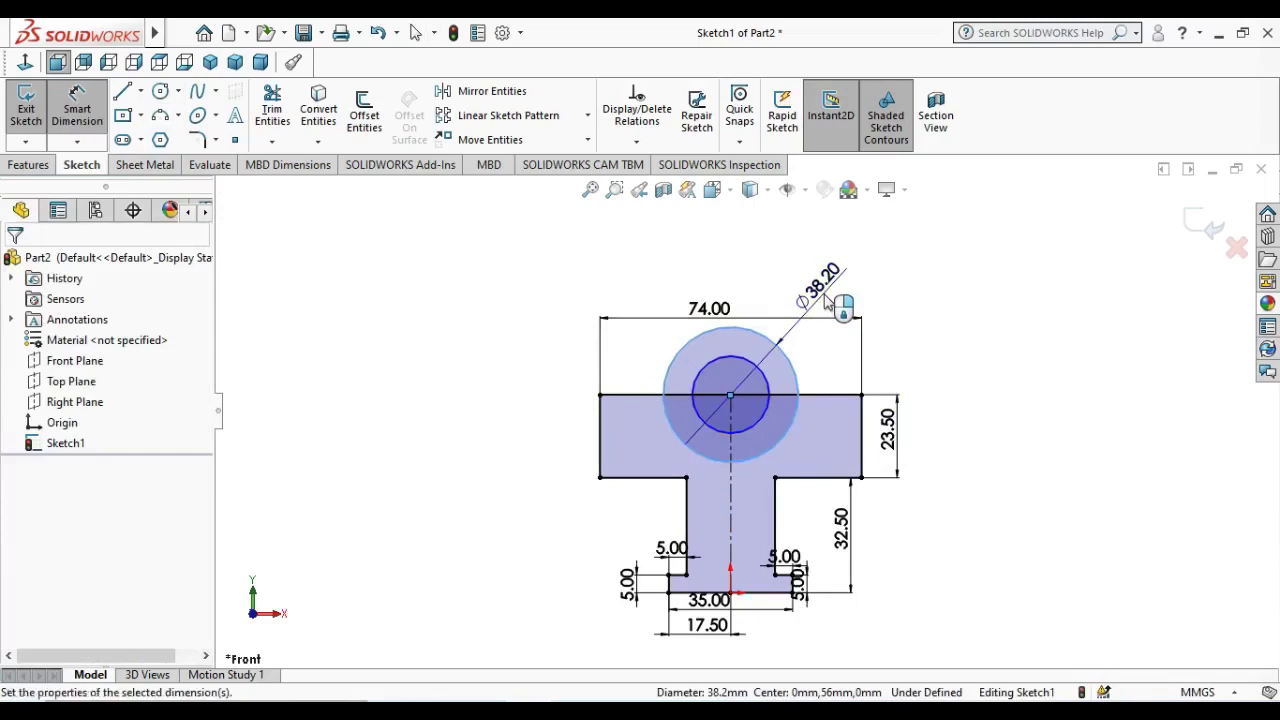
{"action": "type", "text": "15"}
{"action": "key", "text": "Return"}
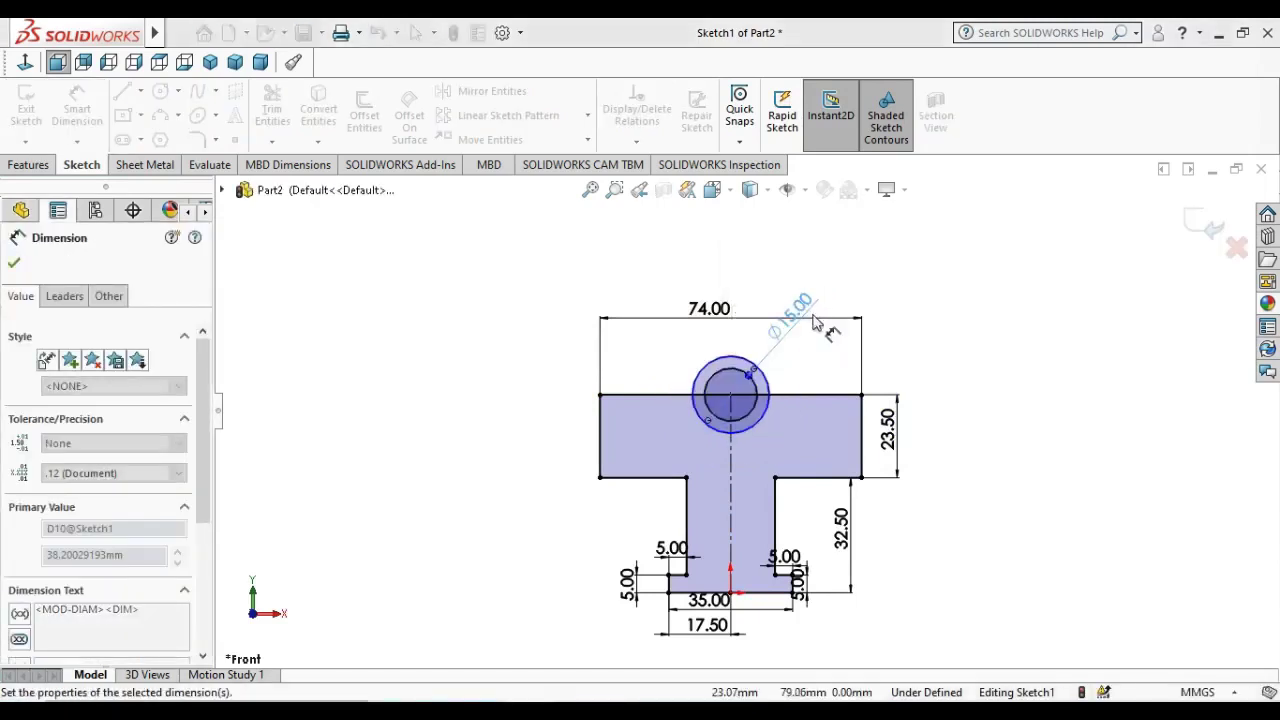
{"action": "left_click", "coordinate": [769, 396]}
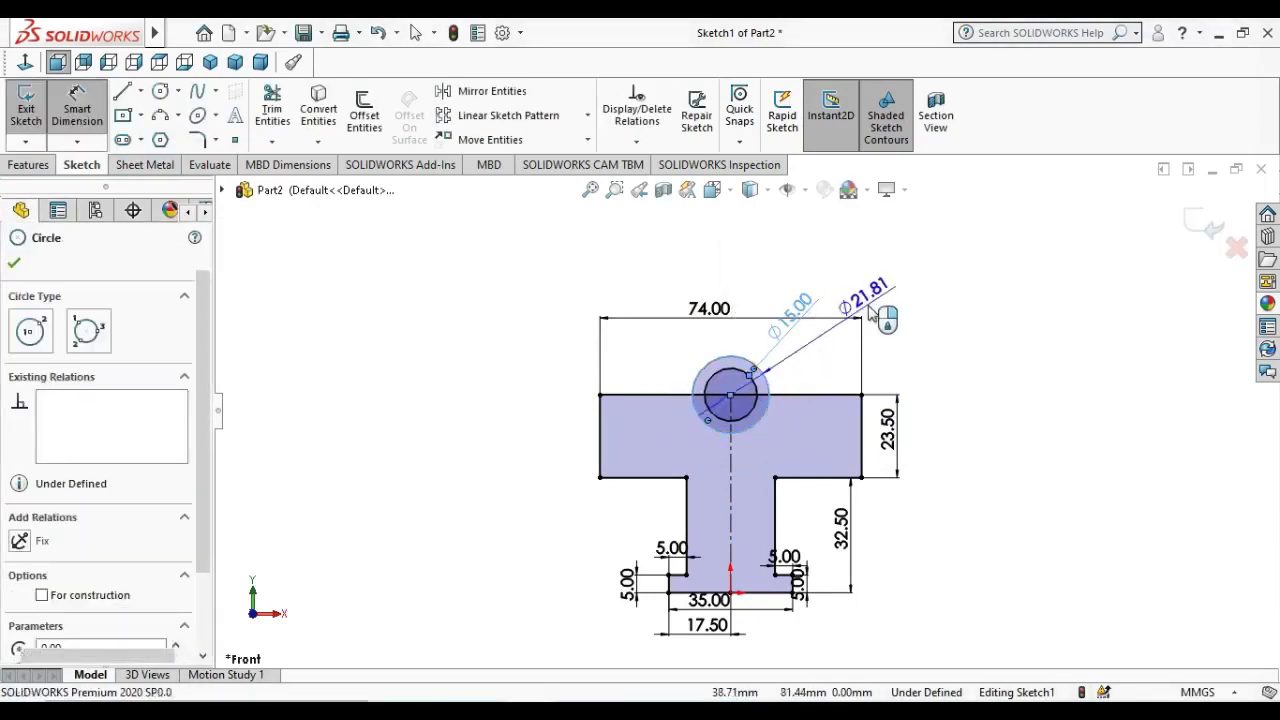
{"action": "left_click", "coordinate": [869, 313]}
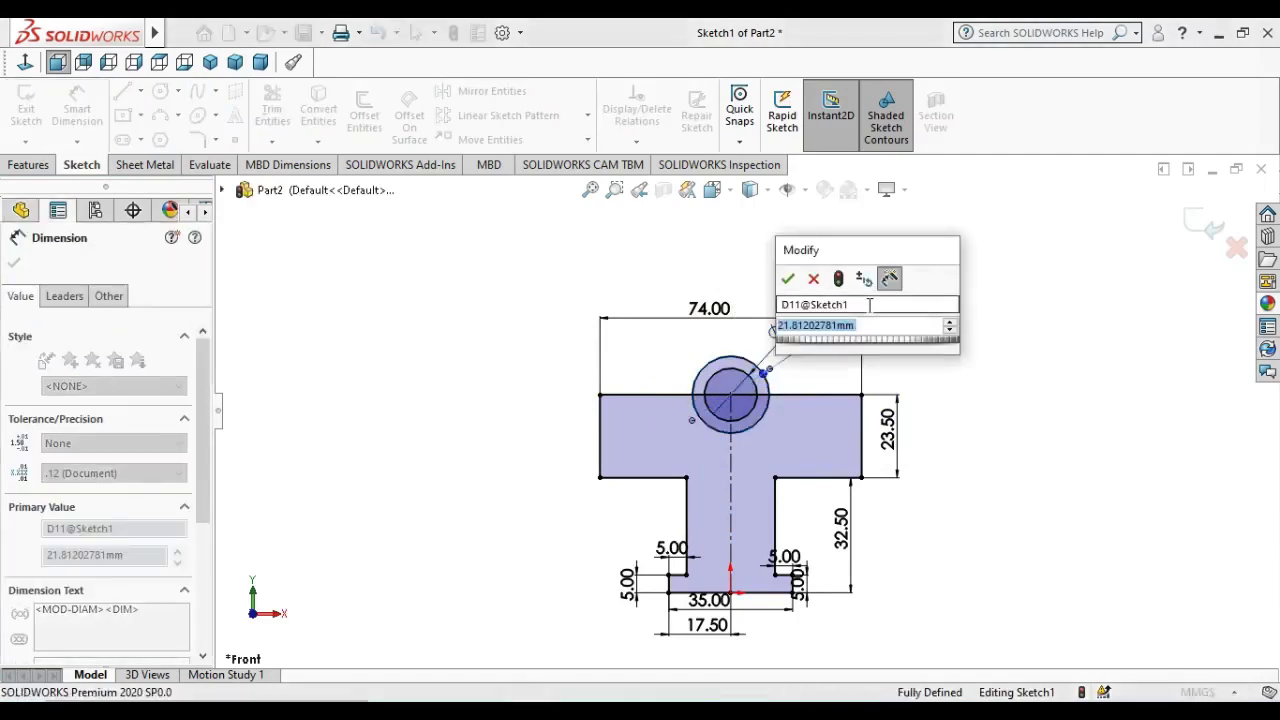
{"action": "type", "text": "25"}
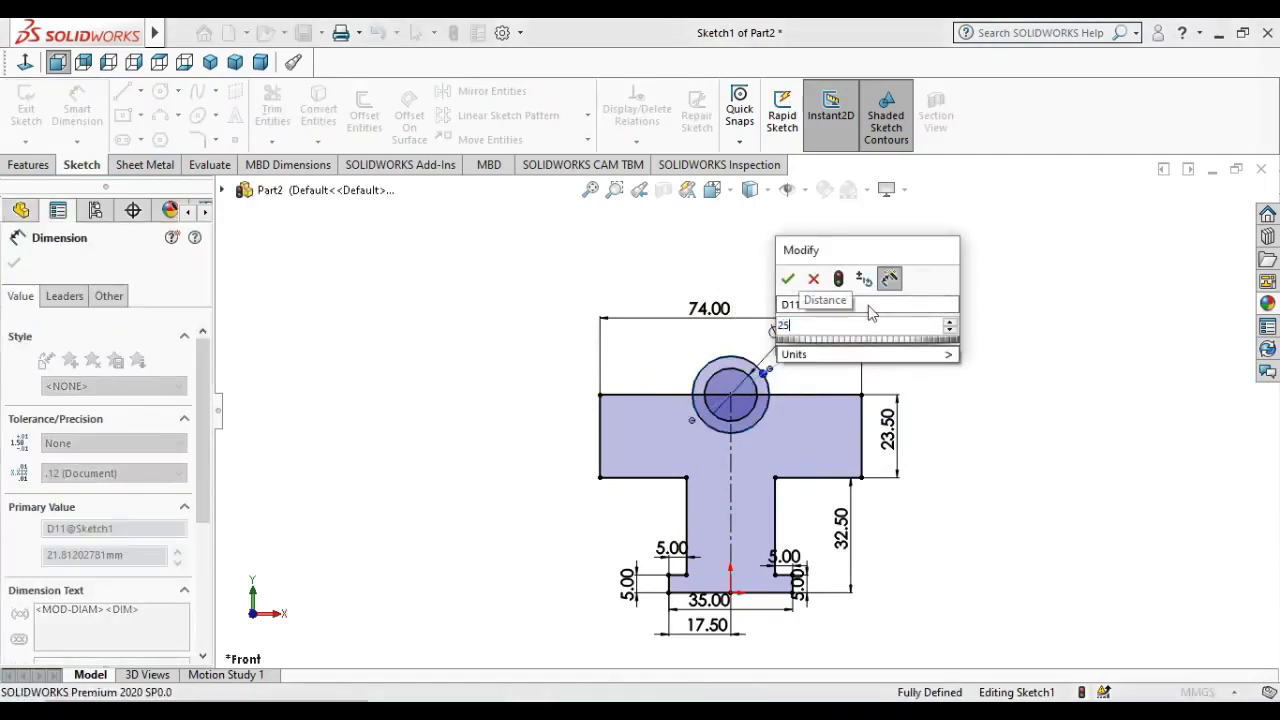
{"action": "key", "text": "Return"}
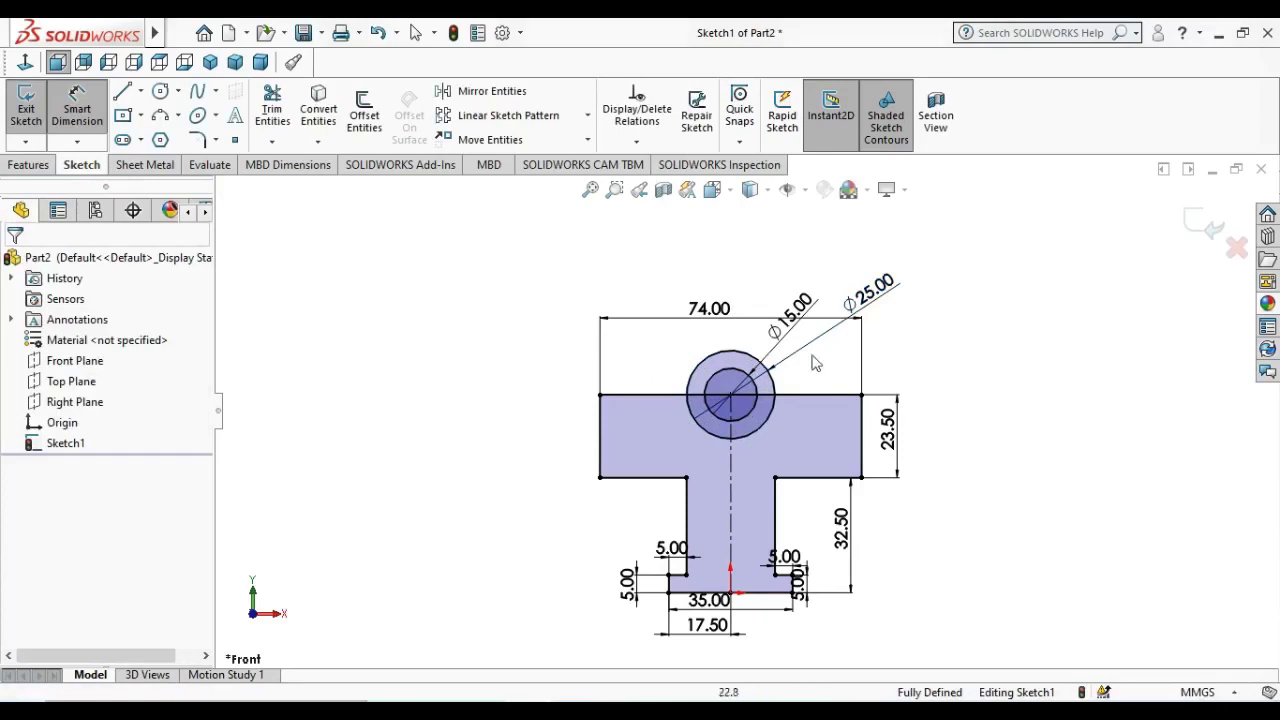
{"action": "key", "text": "Escape"}
- Trim away the circle portions inside the plate, leaving the upper arcs
{"action": "left_click", "coordinate": [272, 108]}
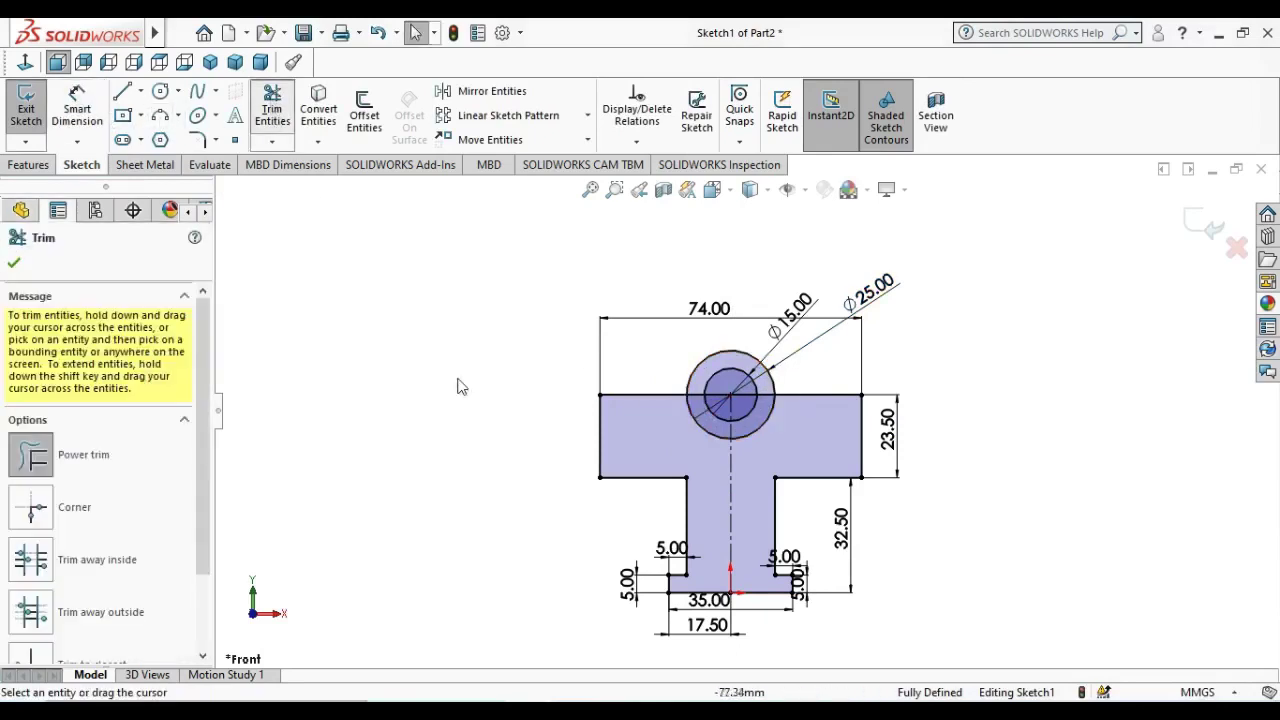
{"action": "left_click_drag", "start_coordinate": [680, 442], "coordinate": [715, 420]}
{"action": "key", "text": "Escape"}
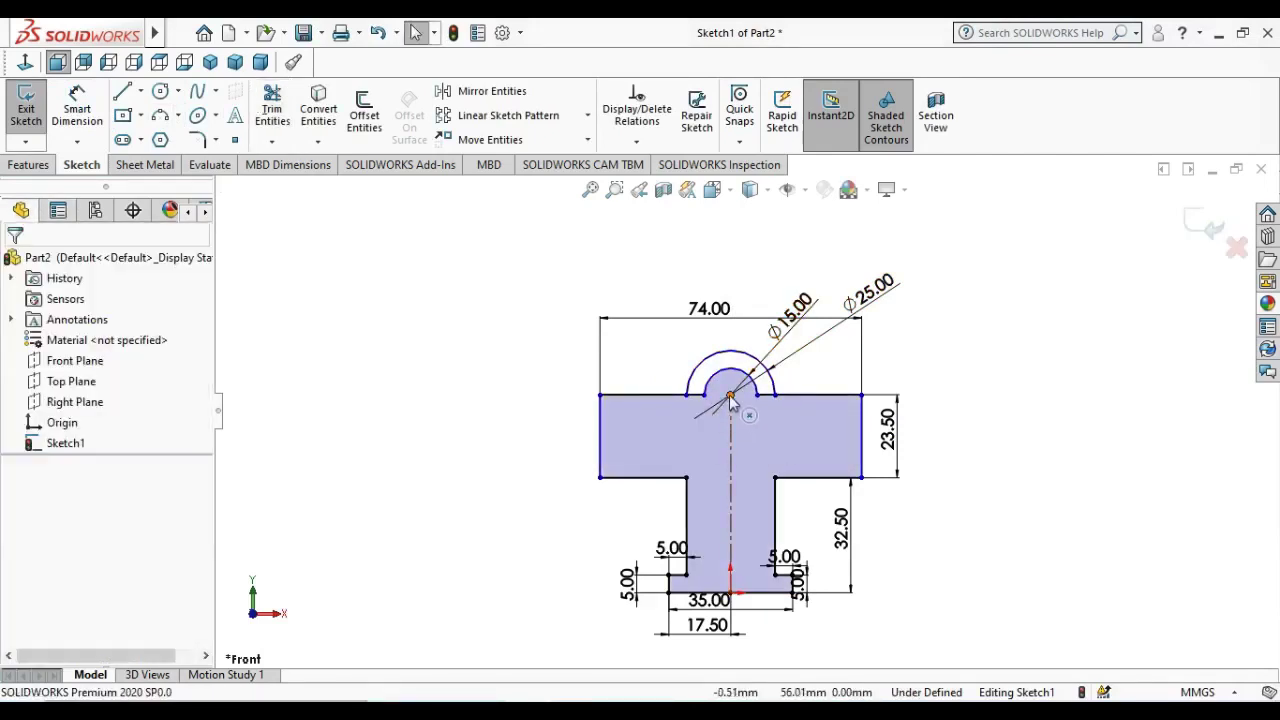
- Add a Horizontal relation between the arc centre and the arc endpoint
{"action": "left_click", "coordinate": [731, 397]}
{"action": "left_click", "coordinate": [757, 397], "text": "ctrl"}
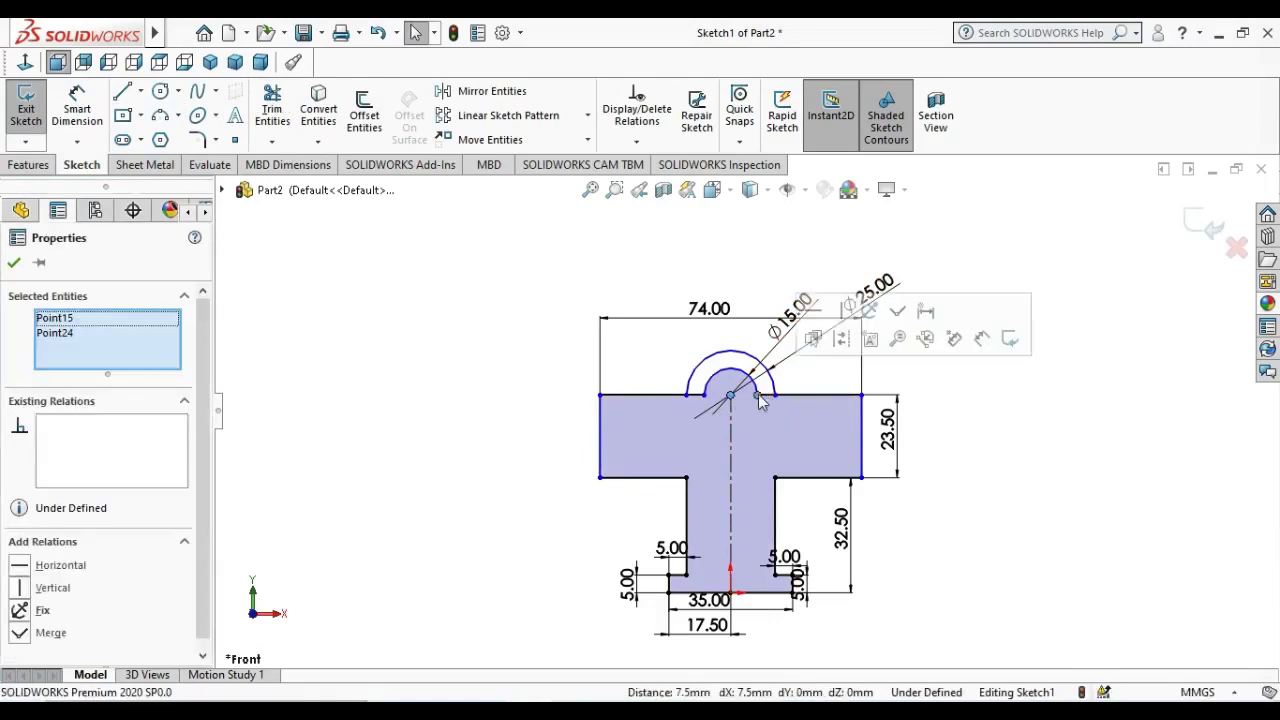
{"action": "left_click", "coordinate": [814, 334]}
{"action": "left_click", "coordinate": [961, 471]}
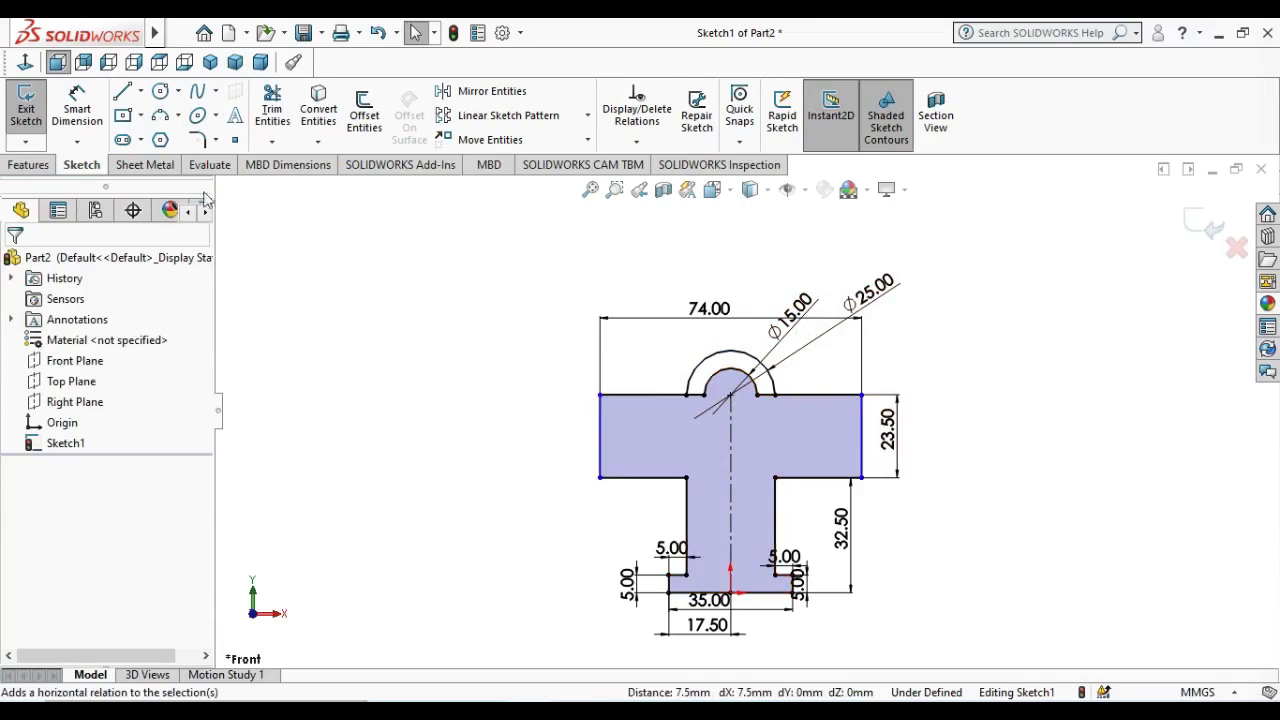
{"action": "left_click", "coordinate": [79, 110]}
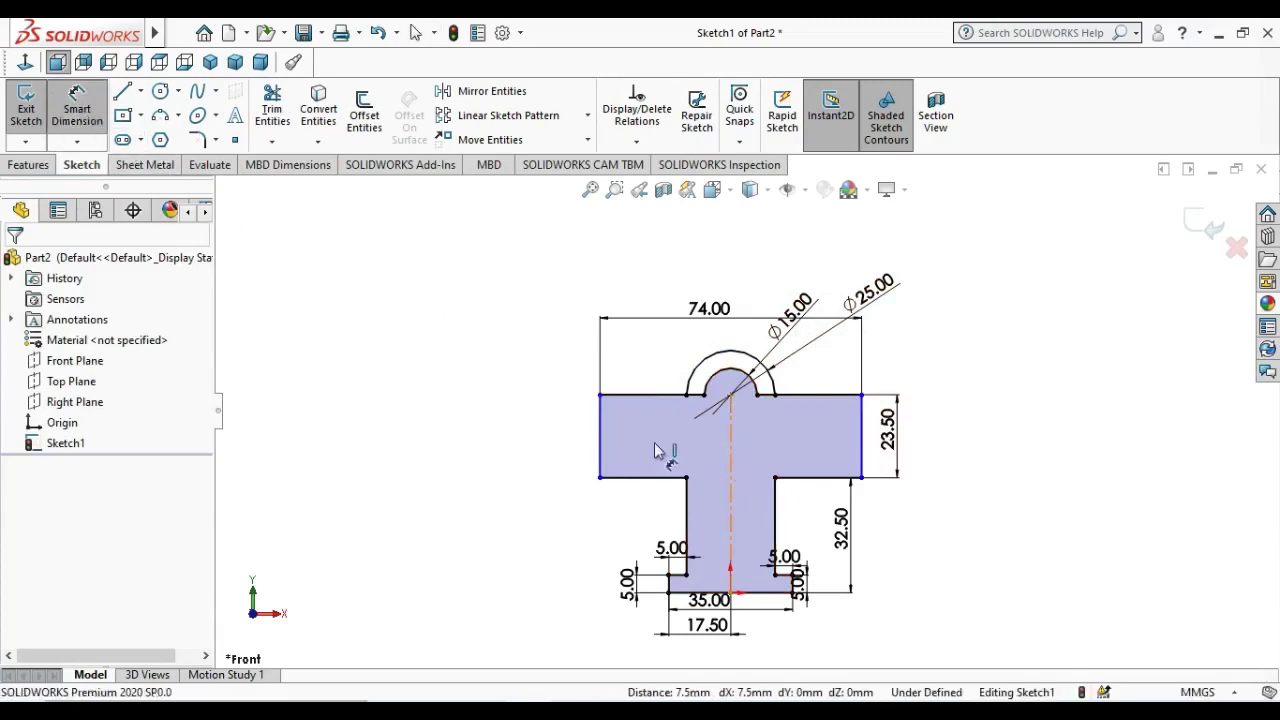
- Dimension the vertical centreline 37.00 mm from the plate's left edge
{"action": "left_click", "coordinate": [730, 455]}
{"action": "left_click", "coordinate": [600, 436]}
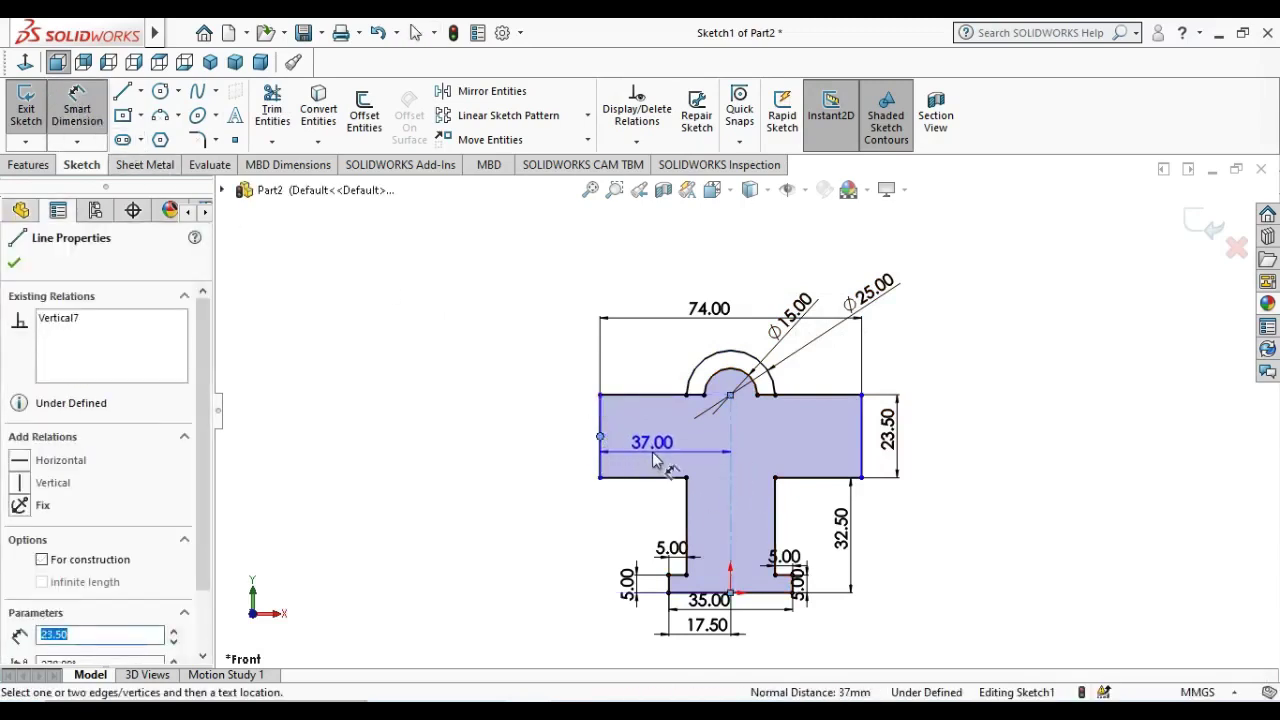
{"action": "left_click", "coordinate": [652, 455]}
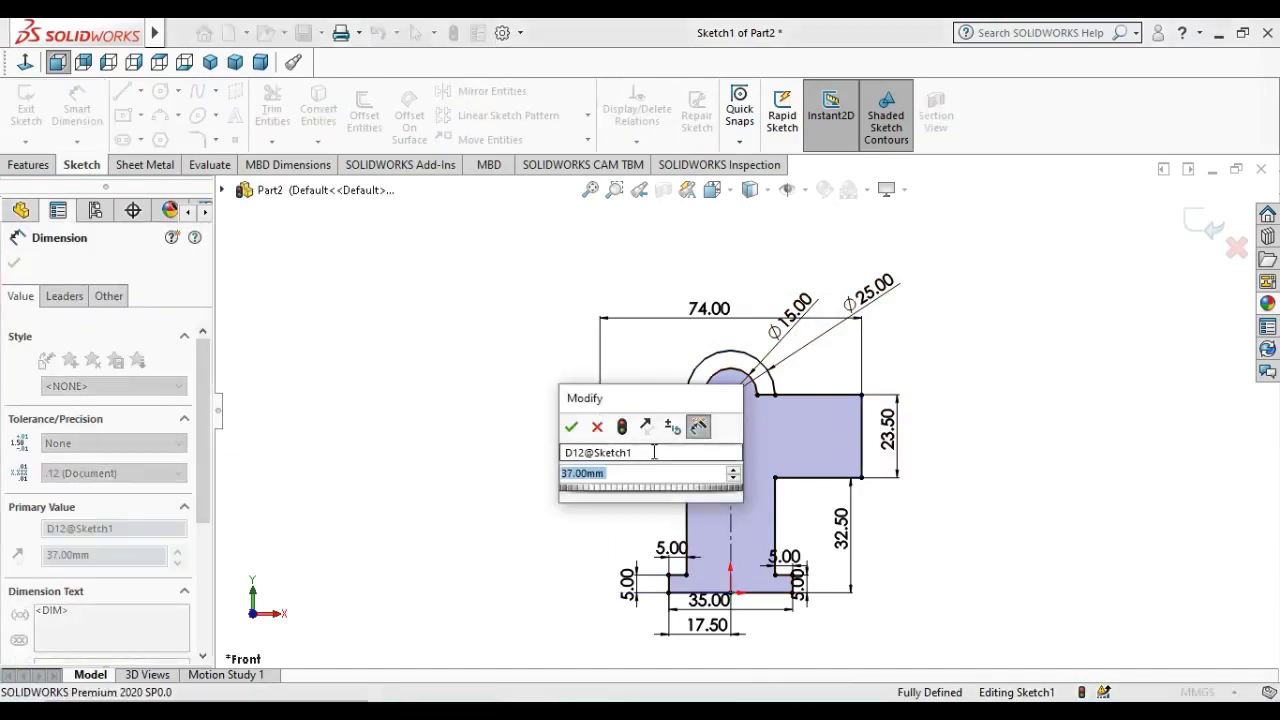
{"action": "type", "text": "18"}
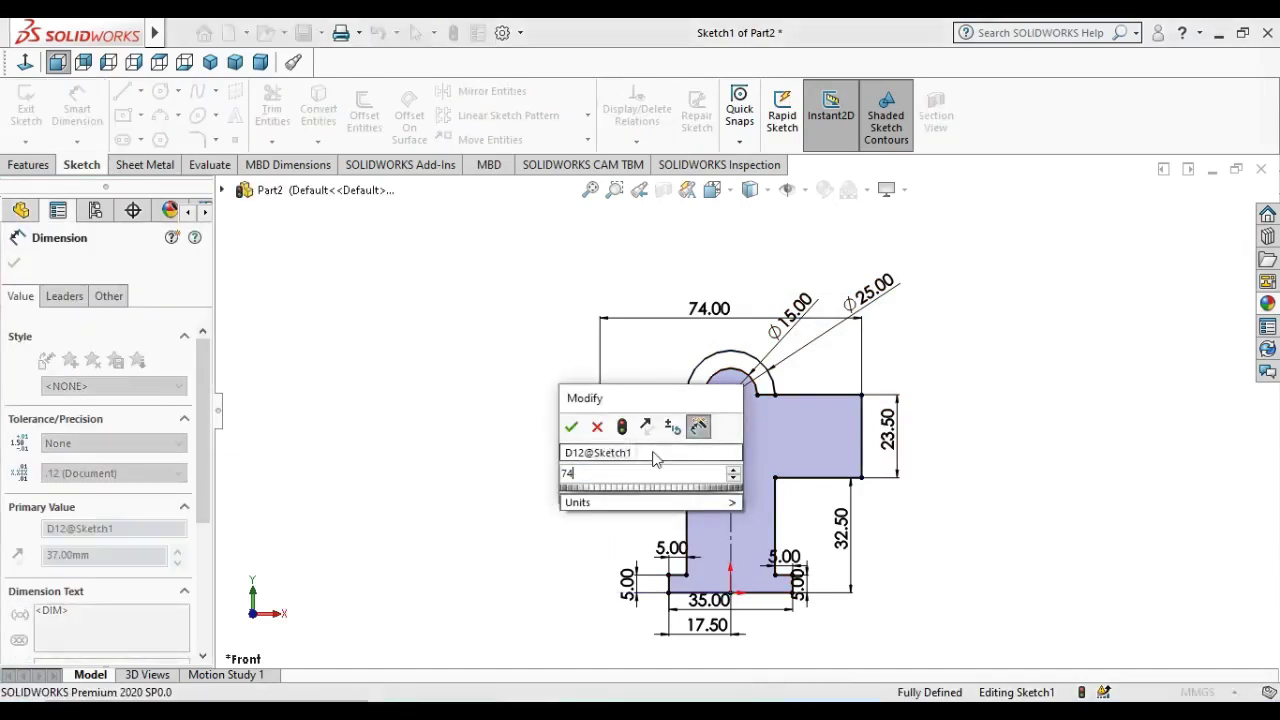
{"action": "type", "text": ".5"}
{"action": "key", "text": "Return"}
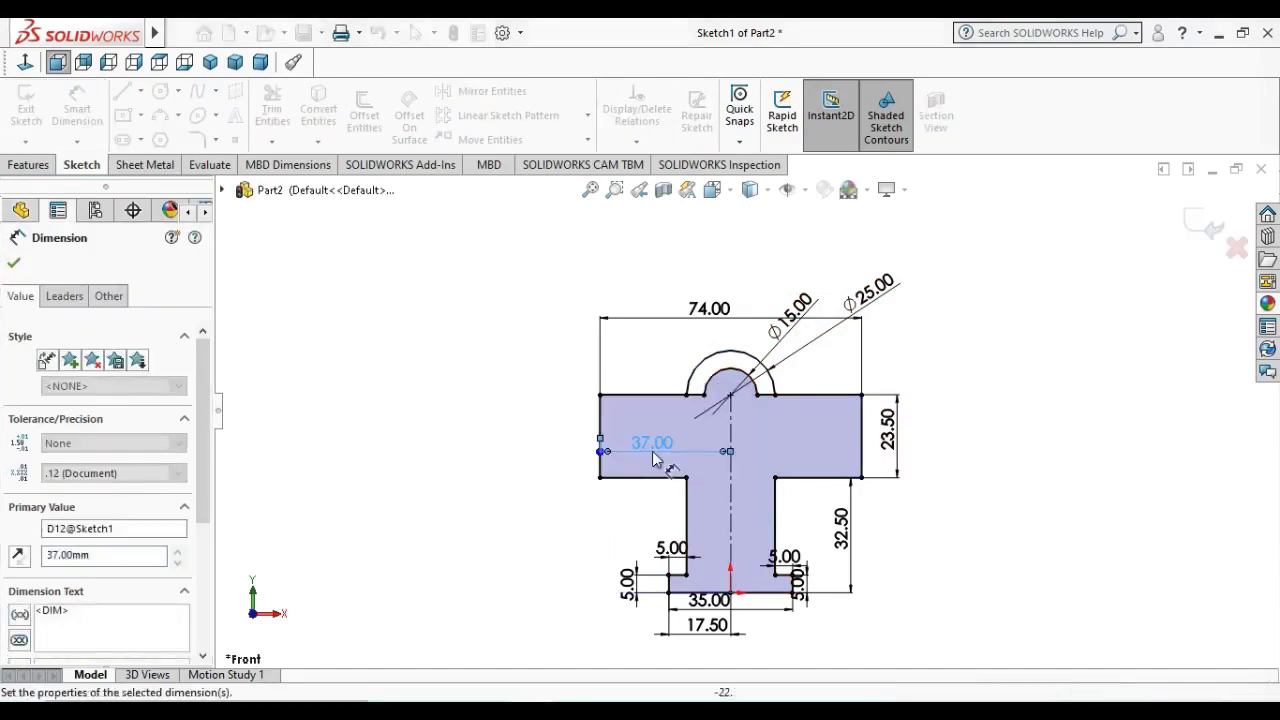
{"action": "key", "text": "Escape"}
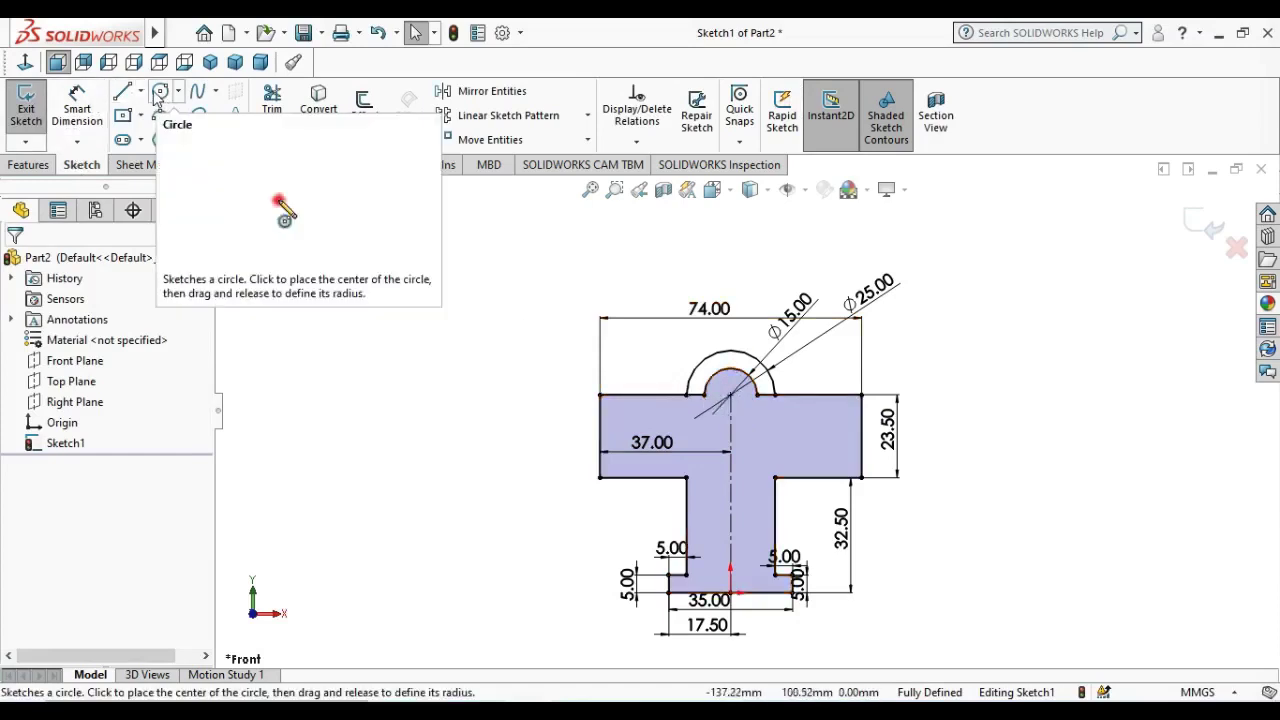
- Draw a 7.5 mm radius circle at the arc centre and trim the extra segment
{"action": "left_click", "coordinate": [157, 95]}
{"action": "left_click", "coordinate": [731, 392]}
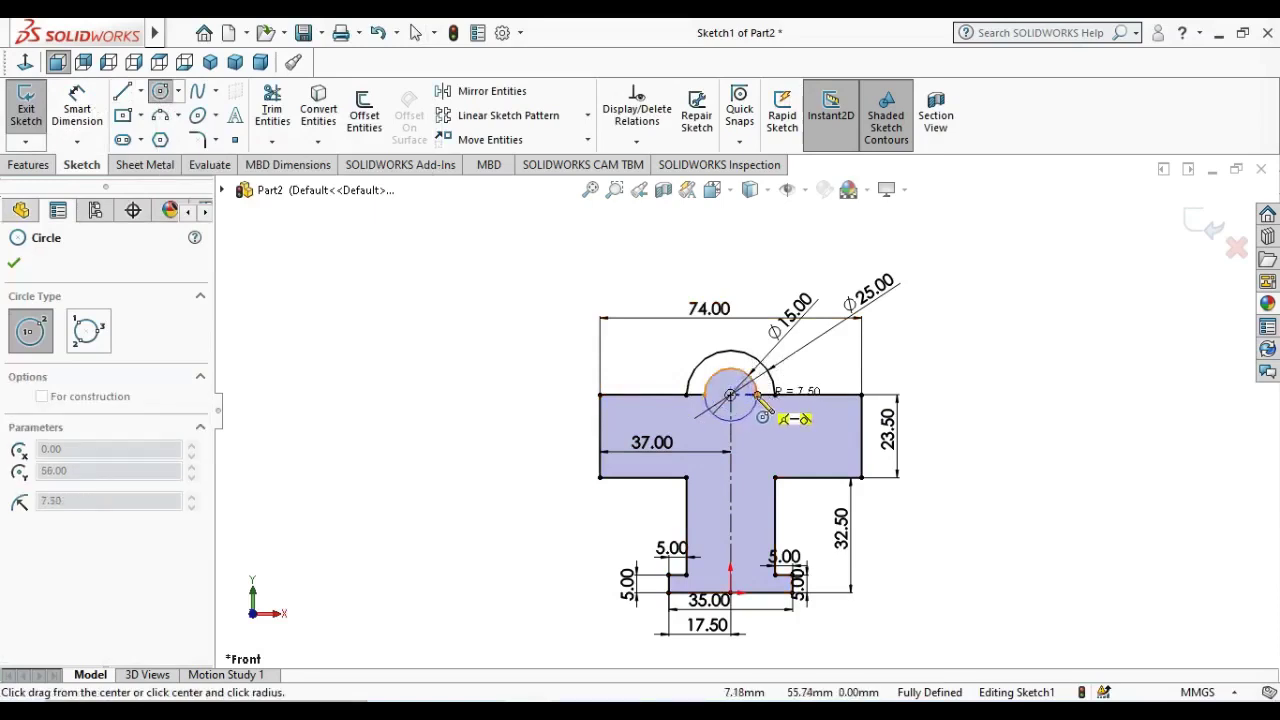
{"action": "left_click", "coordinate": [760, 405]}
{"action": "key", "text": "Escape"}
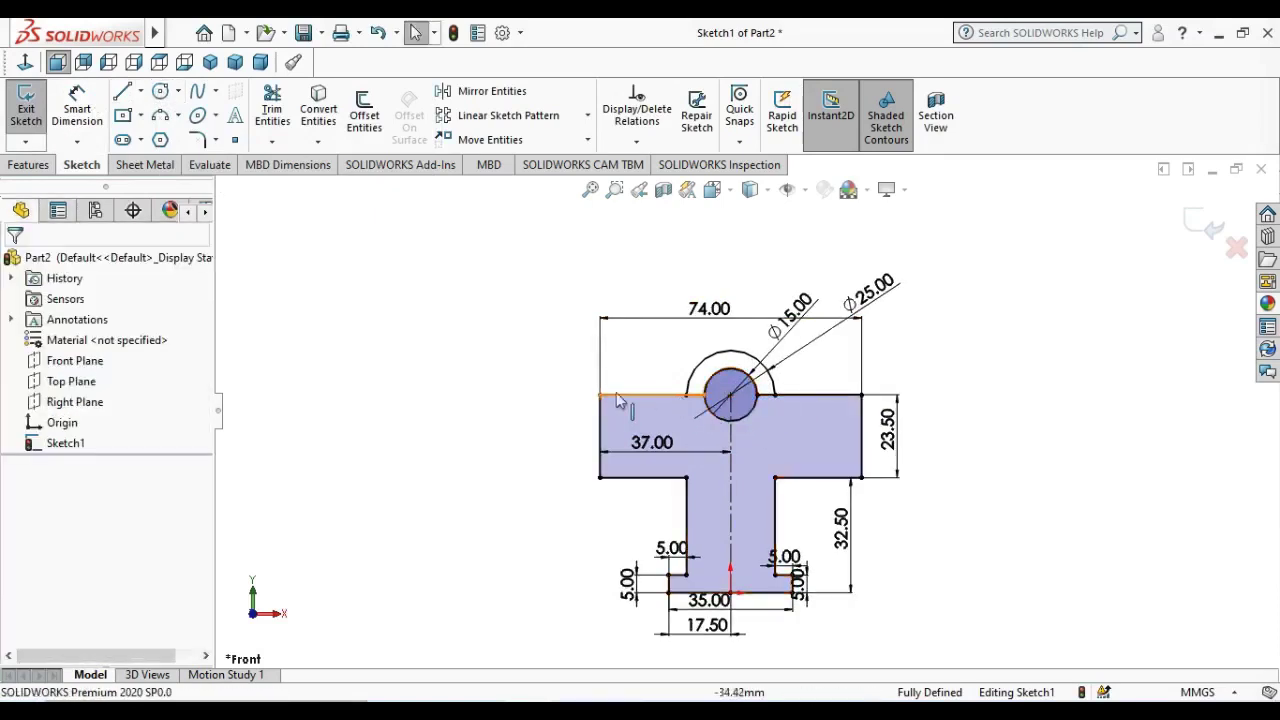
{"action": "left_click", "coordinate": [275, 108]}
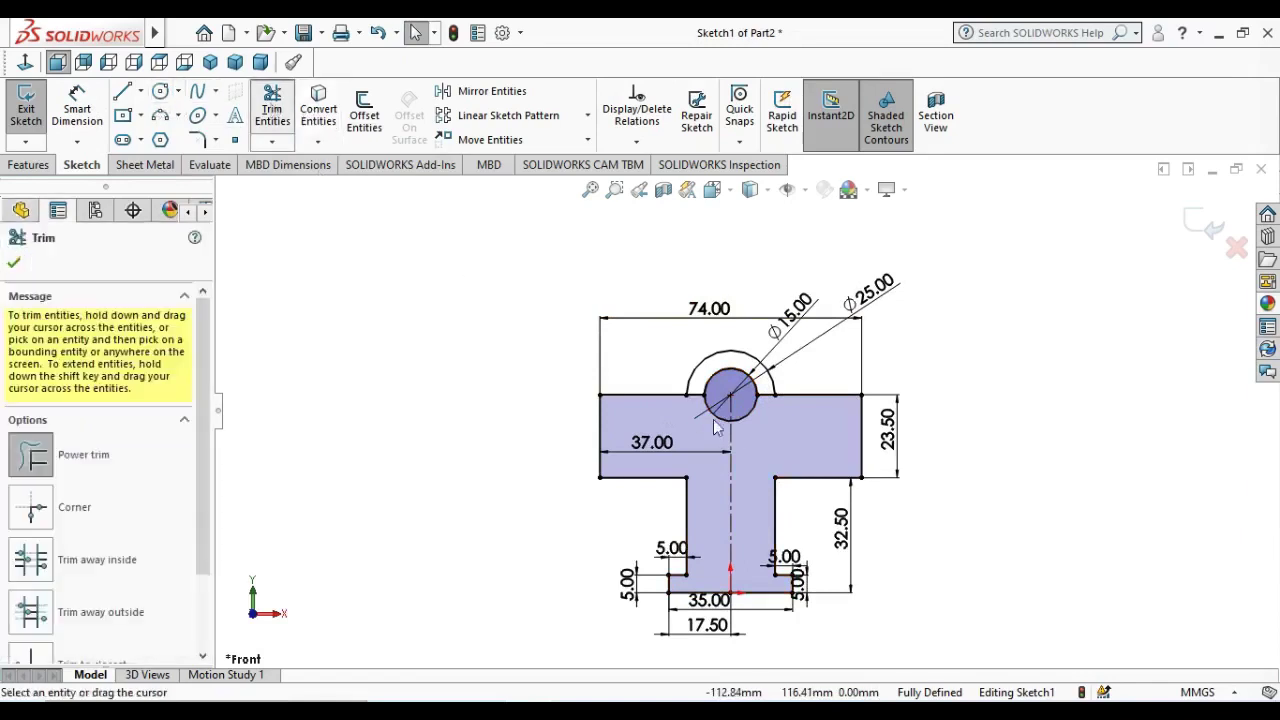
{"action": "left_click_drag", "start_coordinate": [705, 402], "coordinate": [755, 440]}
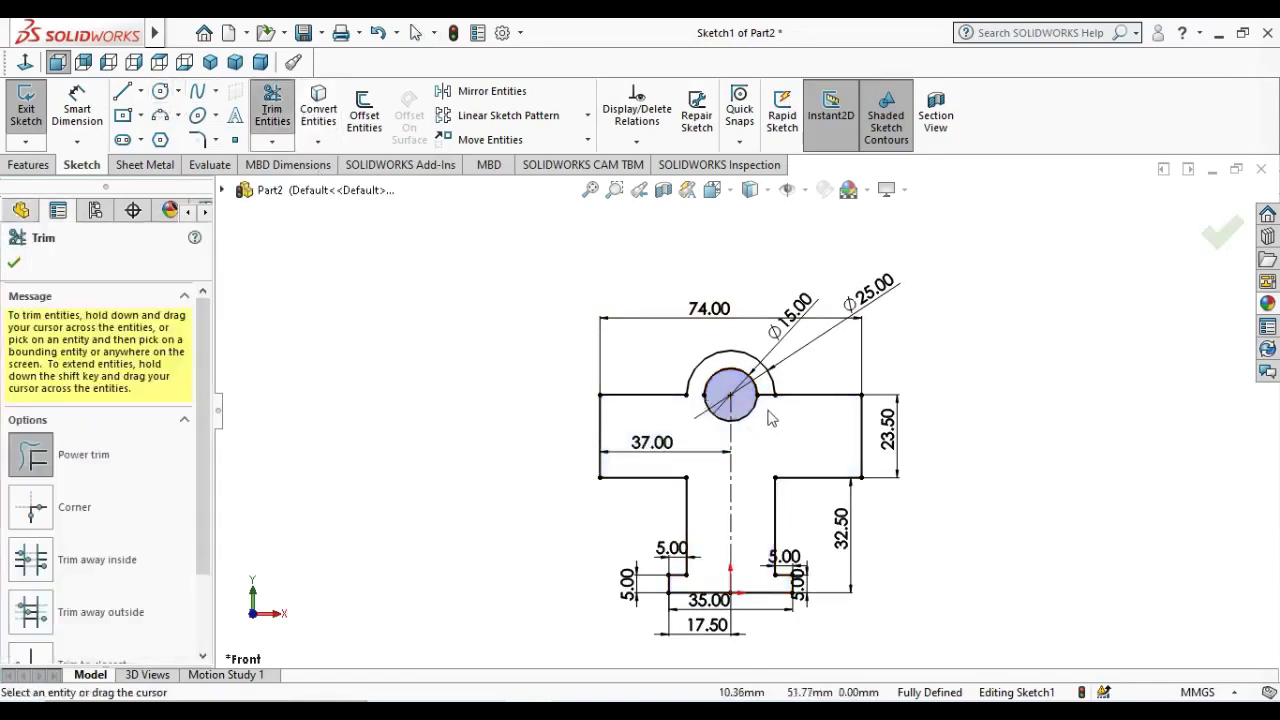
{"action": "key", "text": "Escape"}
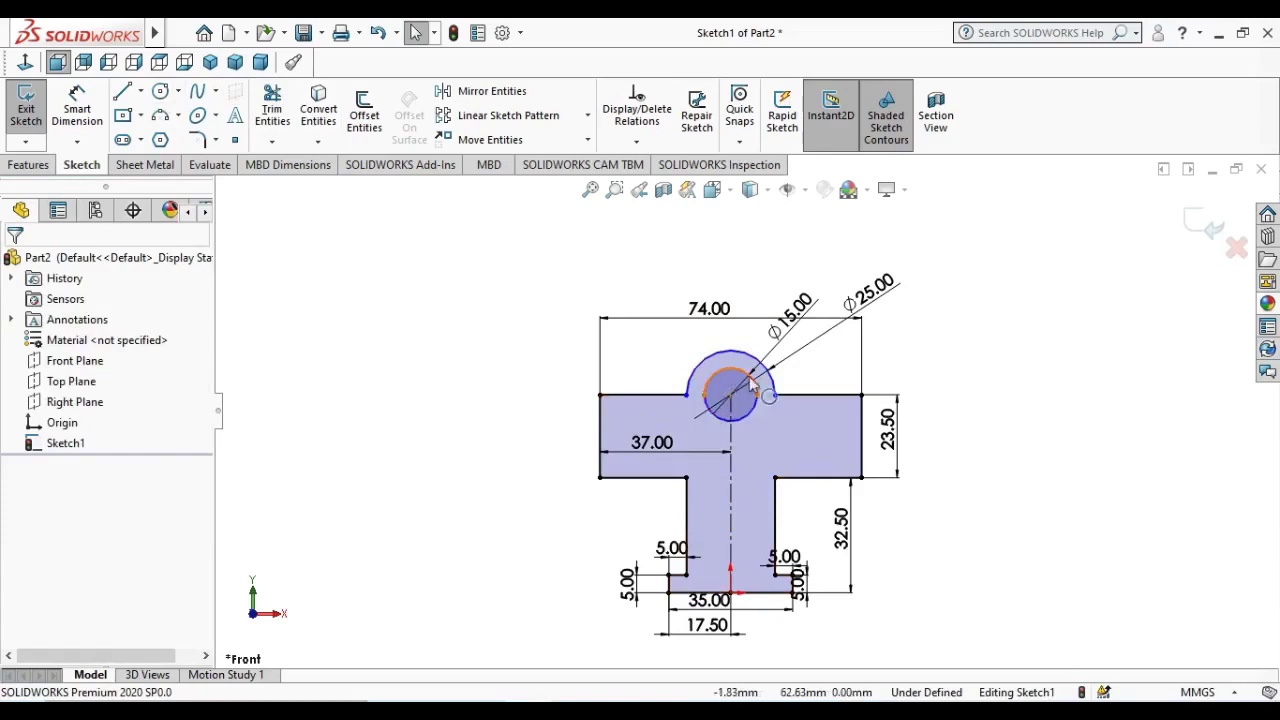
- Align the circle's centre and the arc endpoint horizontally, fully defining Sketch1
{"action": "left_click", "coordinate": [752, 384]}
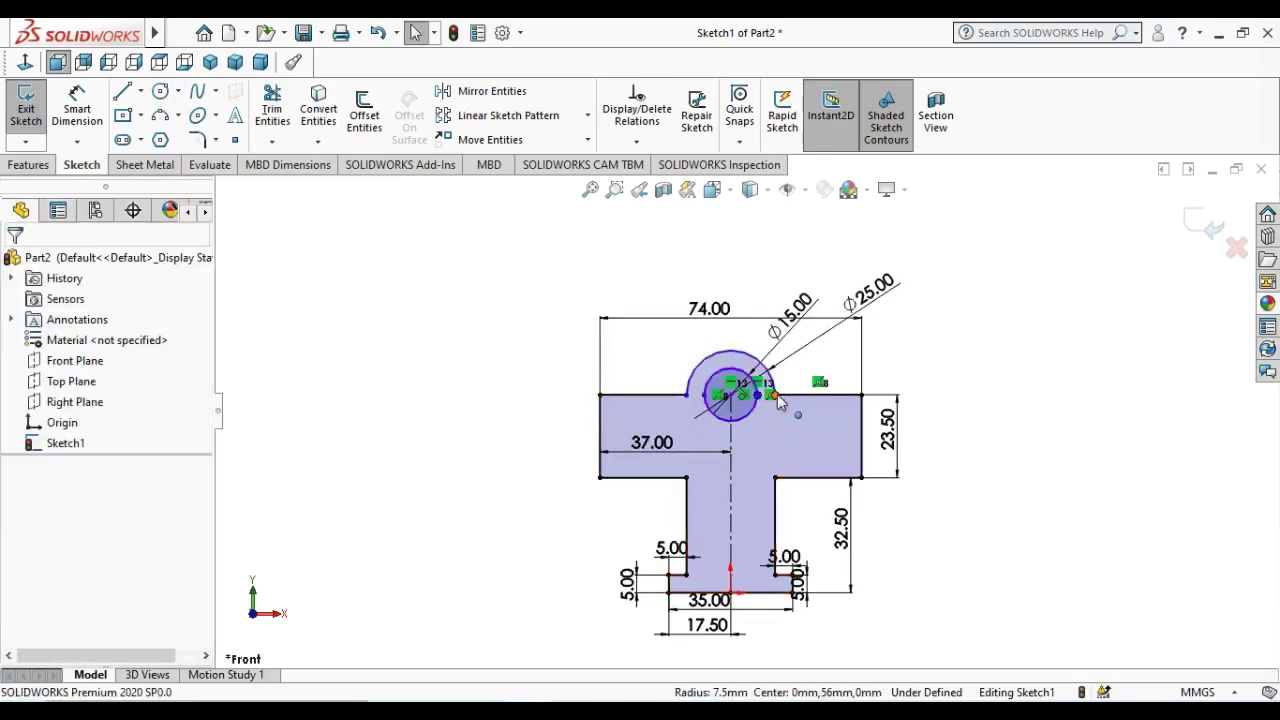
{"action": "left_click", "coordinate": [774, 396]}
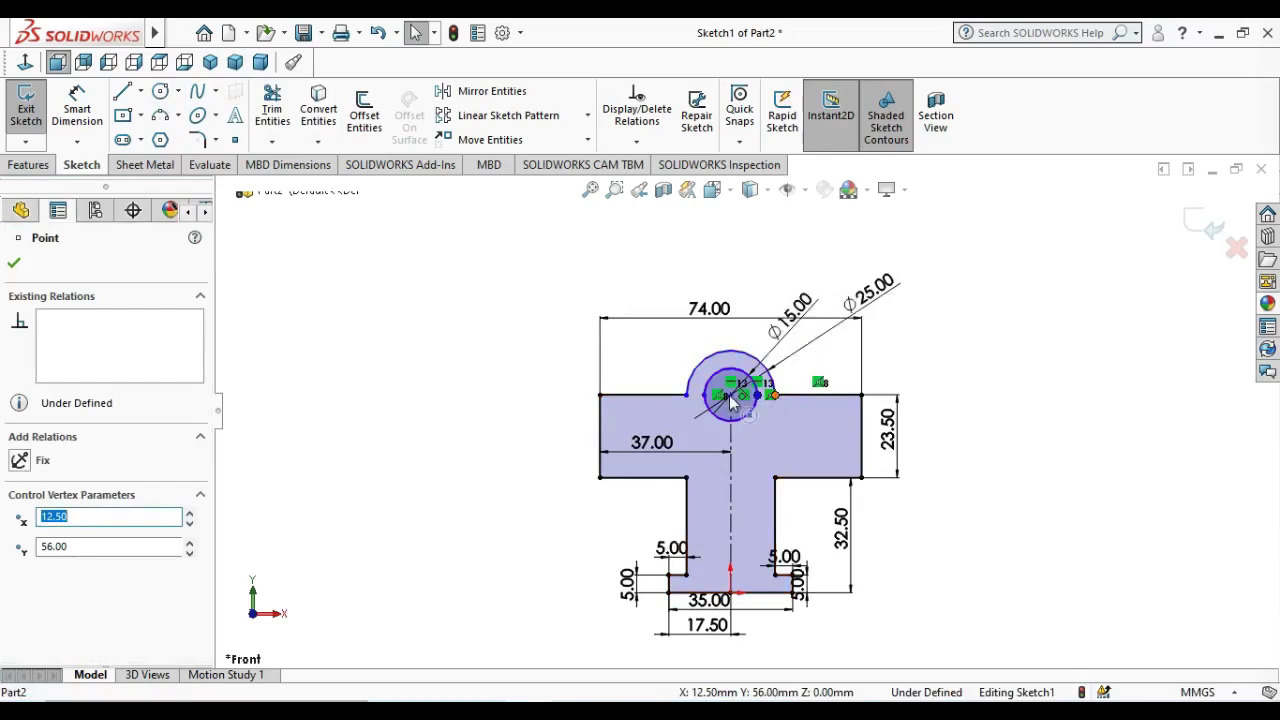
{"action": "key", "text": "Escape"}
{"action": "left_click", "coordinate": [731, 397]}
{"action": "left_click", "coordinate": [776, 394], "text": "ctrl"}
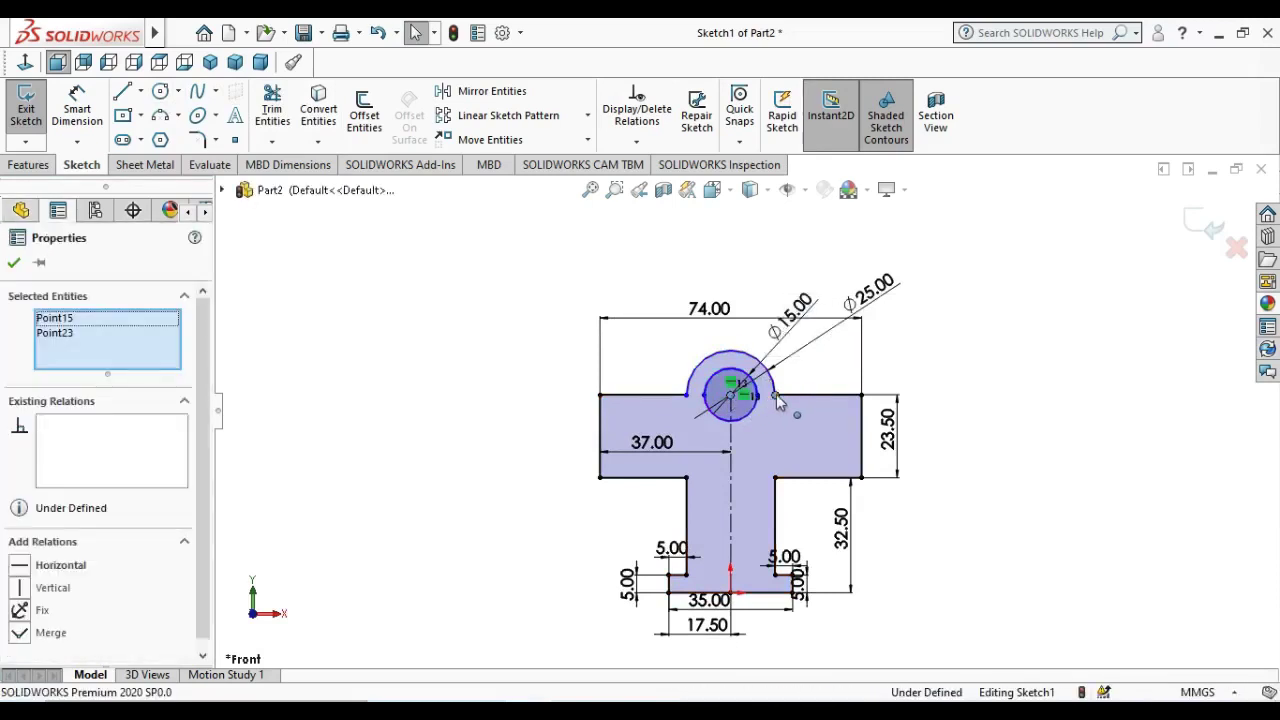
{"action": "left_click", "coordinate": [848, 338]}
{"action": "left_click", "coordinate": [985, 408]}
{"action": "middle_click_drag", "start_coordinate": [970, 410], "coordinate": [955, 468]}
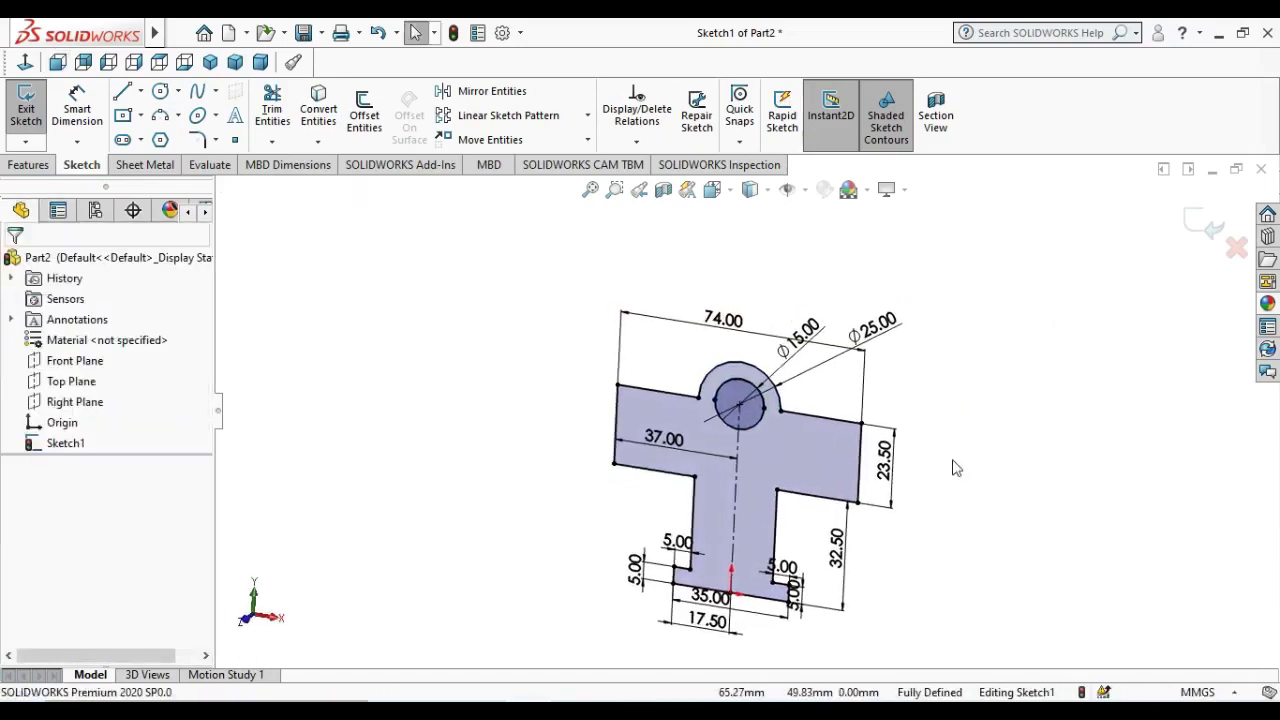
- Extrude the T profile 25 mm blind in the reversed direction as Boss-Extrude1
{"action": "left_click", "coordinate": [33, 164]}
{"action": "left_click", "coordinate": [35, 118]}
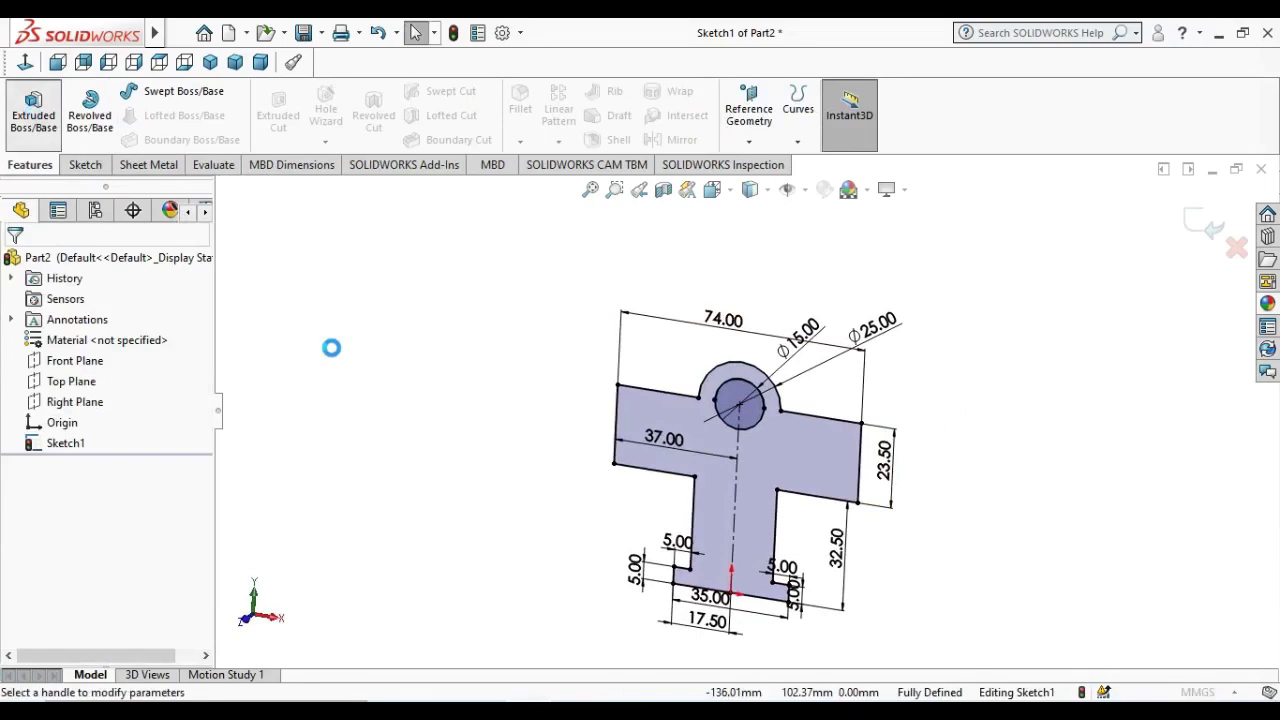
{"action": "left_click", "coordinate": [650, 413]}
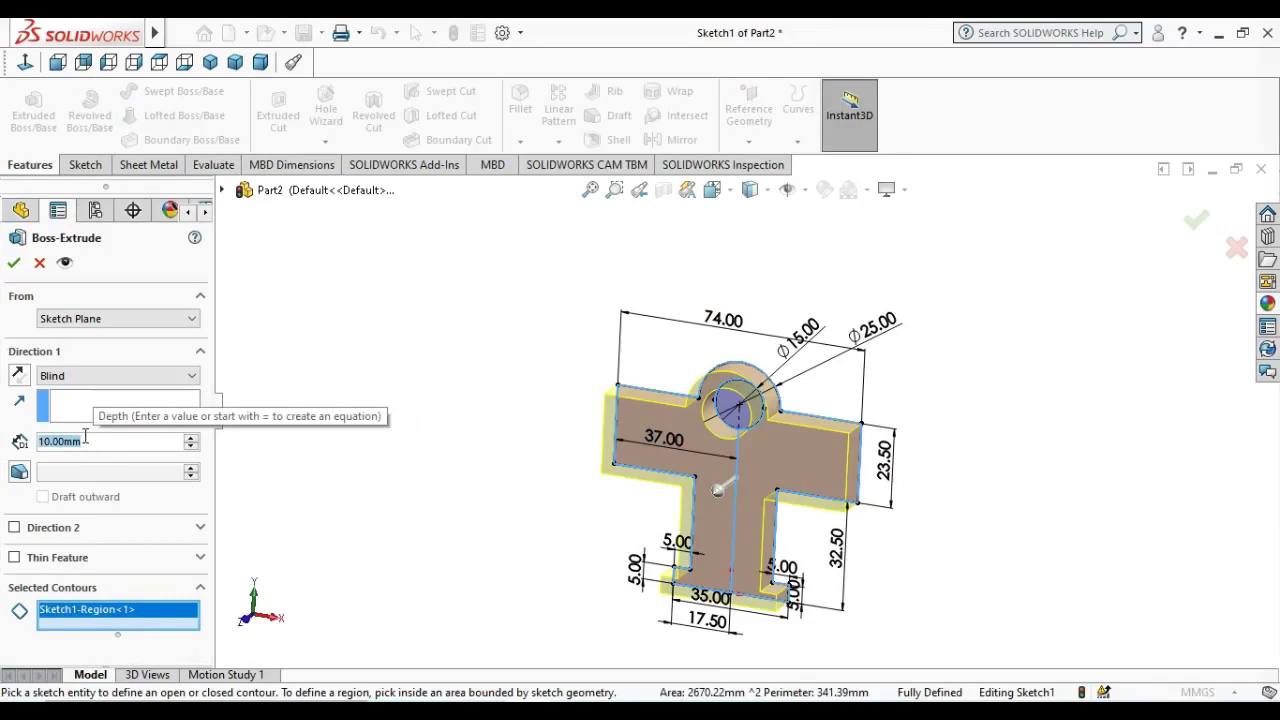
{"action": "type", "text": "25"}
{"action": "key", "text": "Return"}
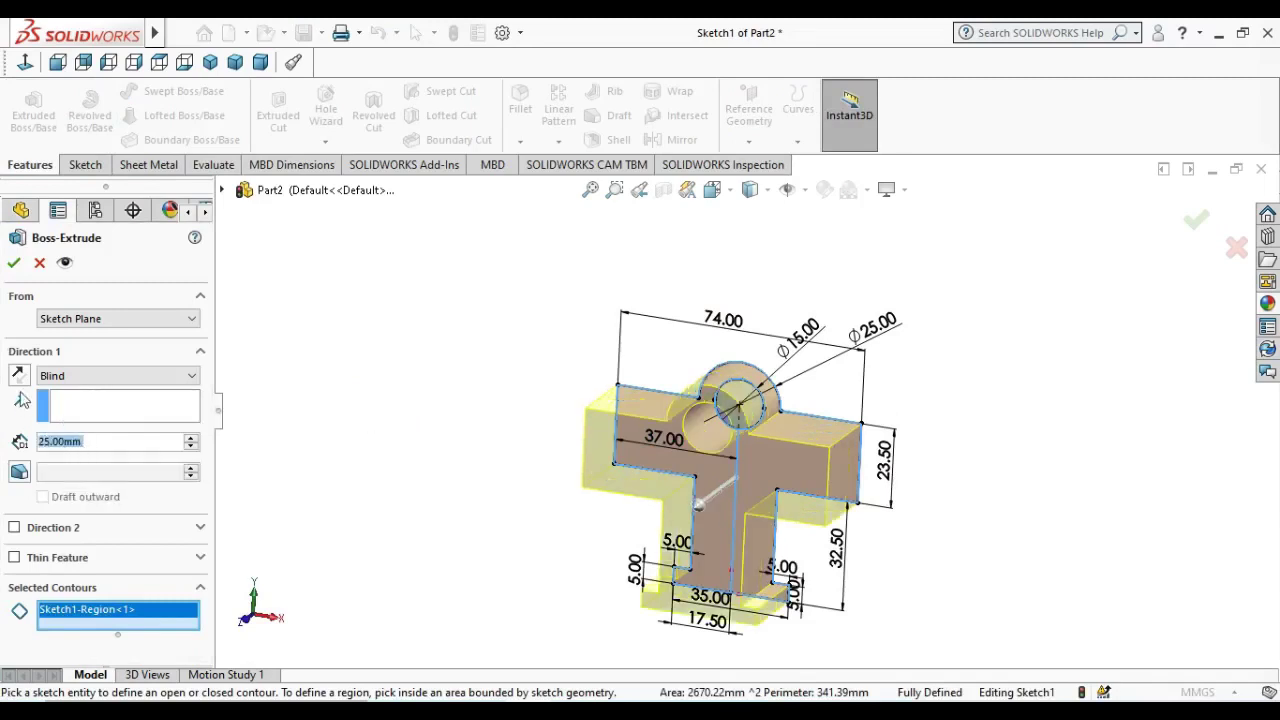
{"action": "left_click", "coordinate": [19, 377]}
{"action": "left_click", "coordinate": [13, 262]}
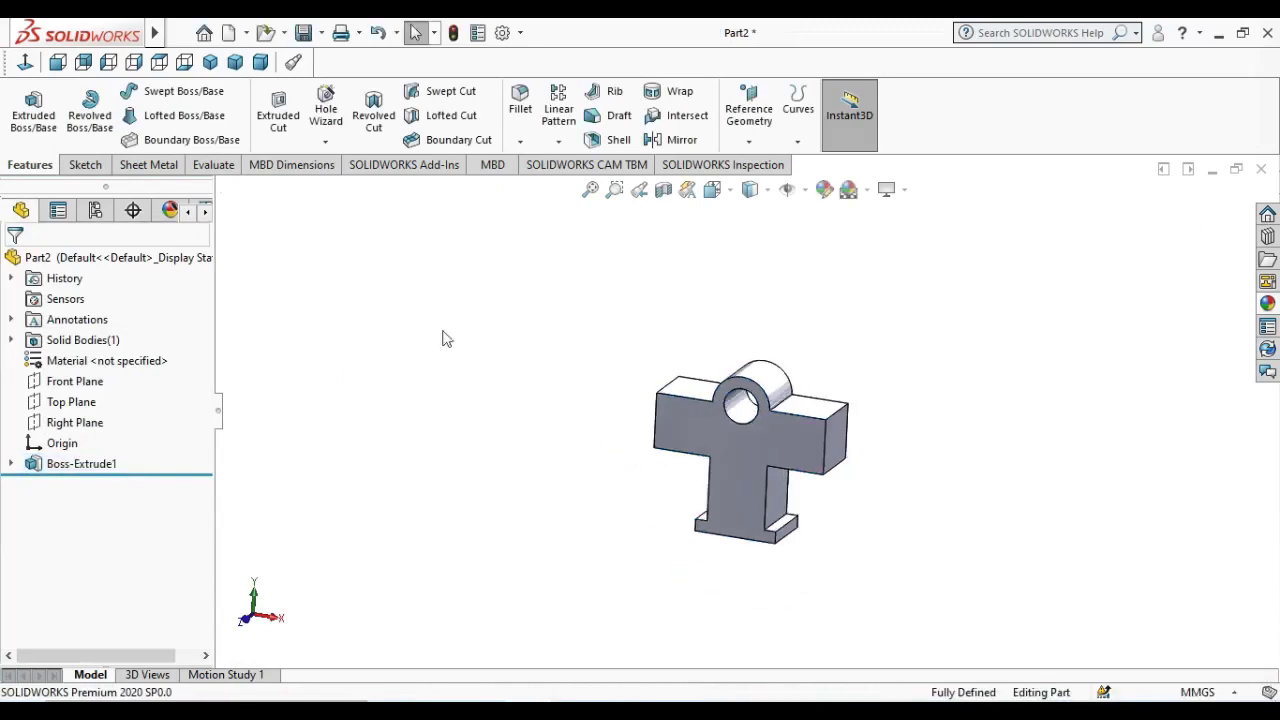
- Fillet the two top outer edges of the side arms at 6 mm
{"action": "left_click", "coordinate": [210, 62]}
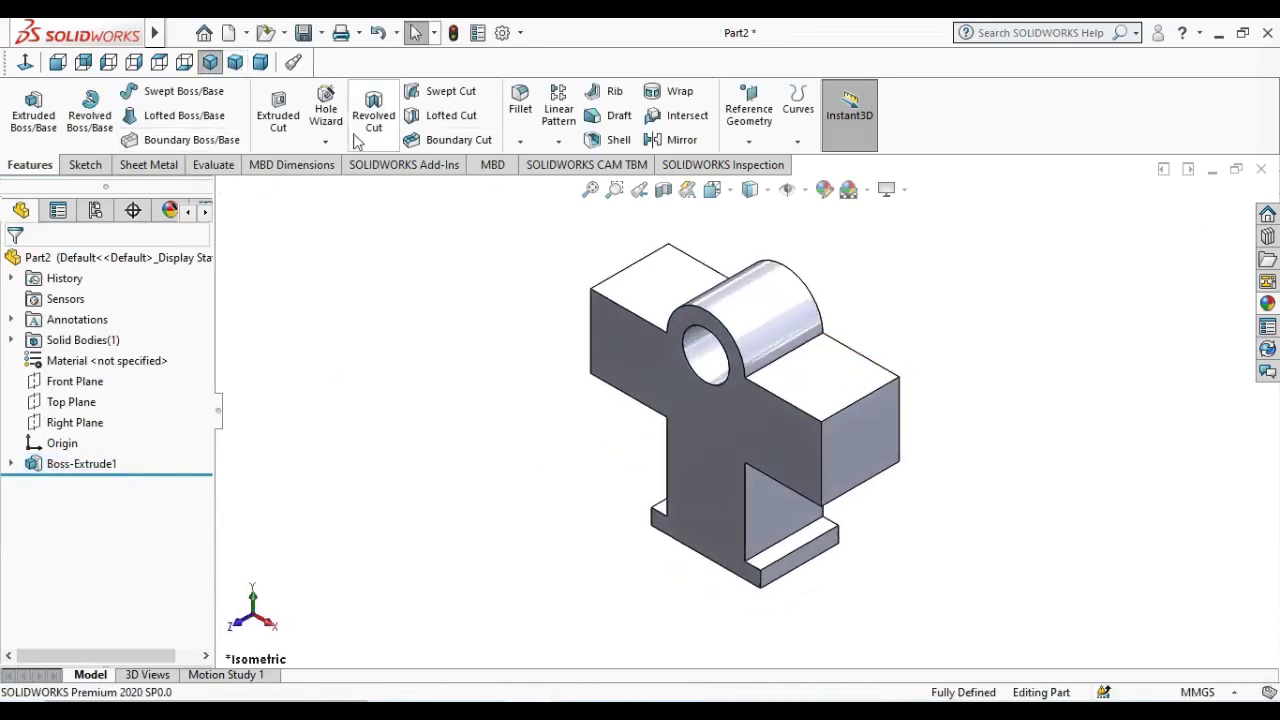
{"action": "left_click", "coordinate": [846, 405]}
{"action": "left_click", "coordinate": [630, 265]}
{"action": "scroll", "coordinate": [207, 491], "scroll_direction": "down", "scroll_amount": 3}
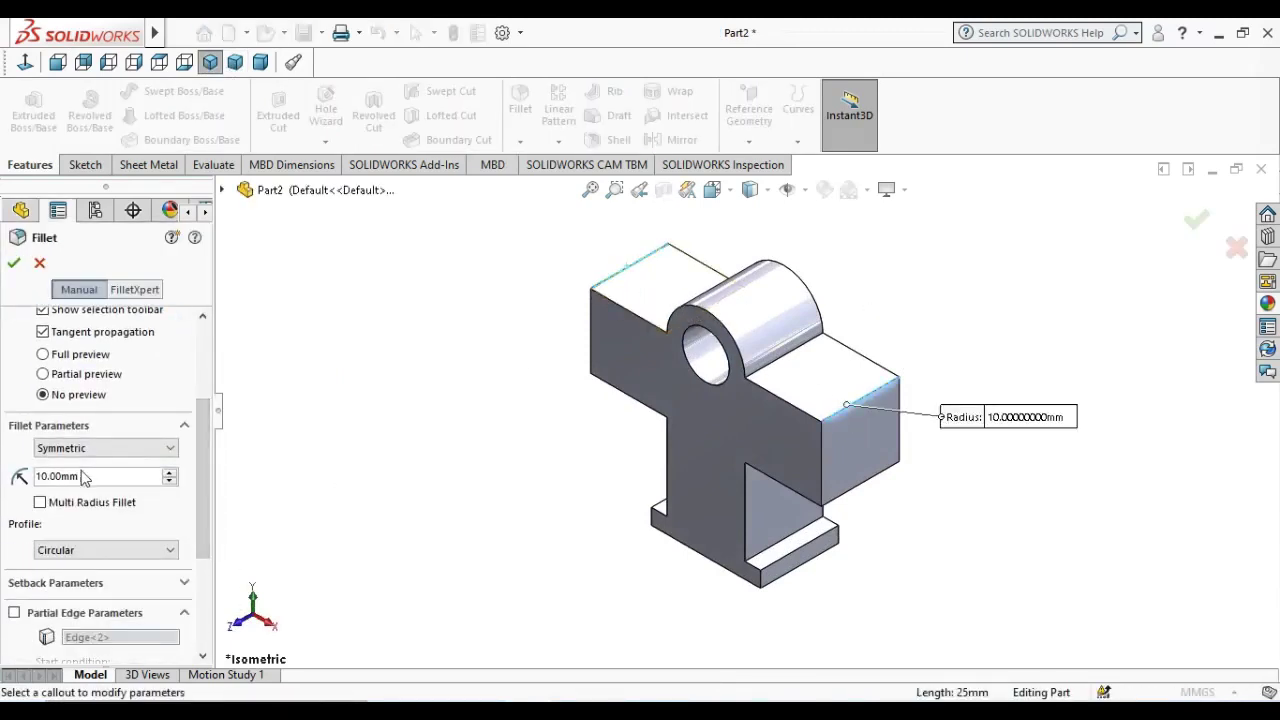
{"action": "type", "text": "6"}
{"action": "key", "text": "Return"}
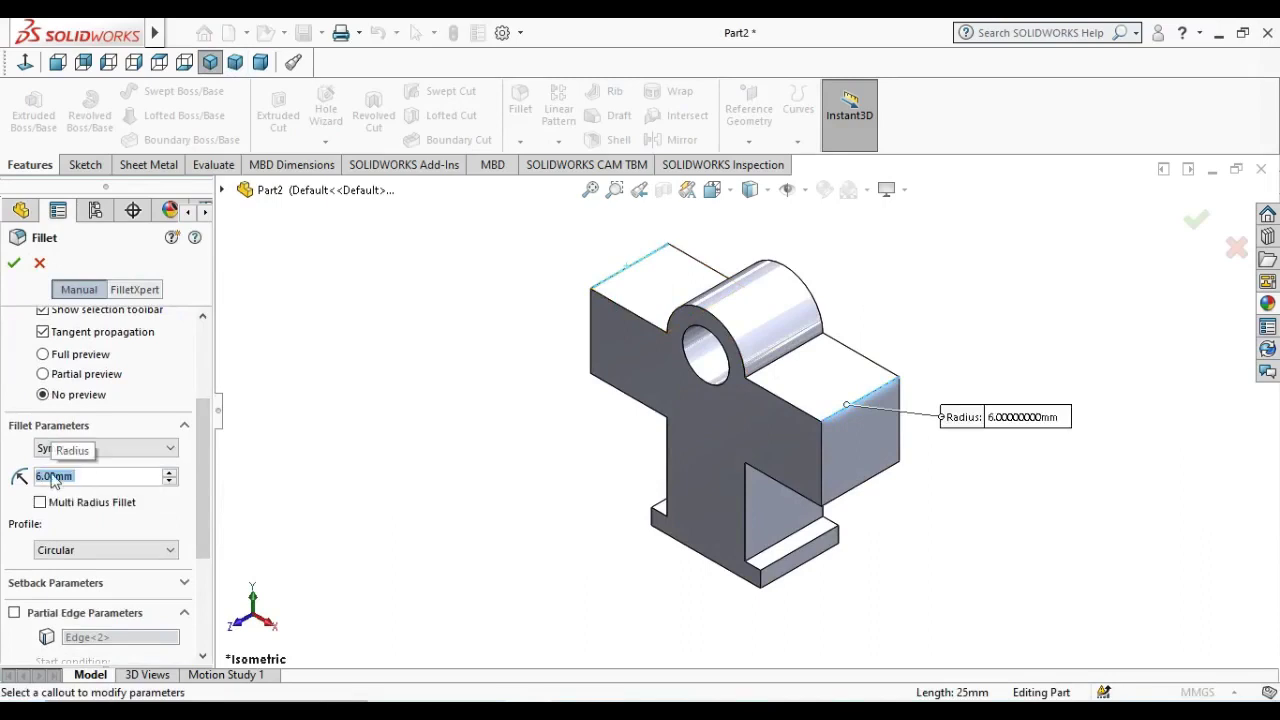
{"action": "left_click", "coordinate": [14, 263]}
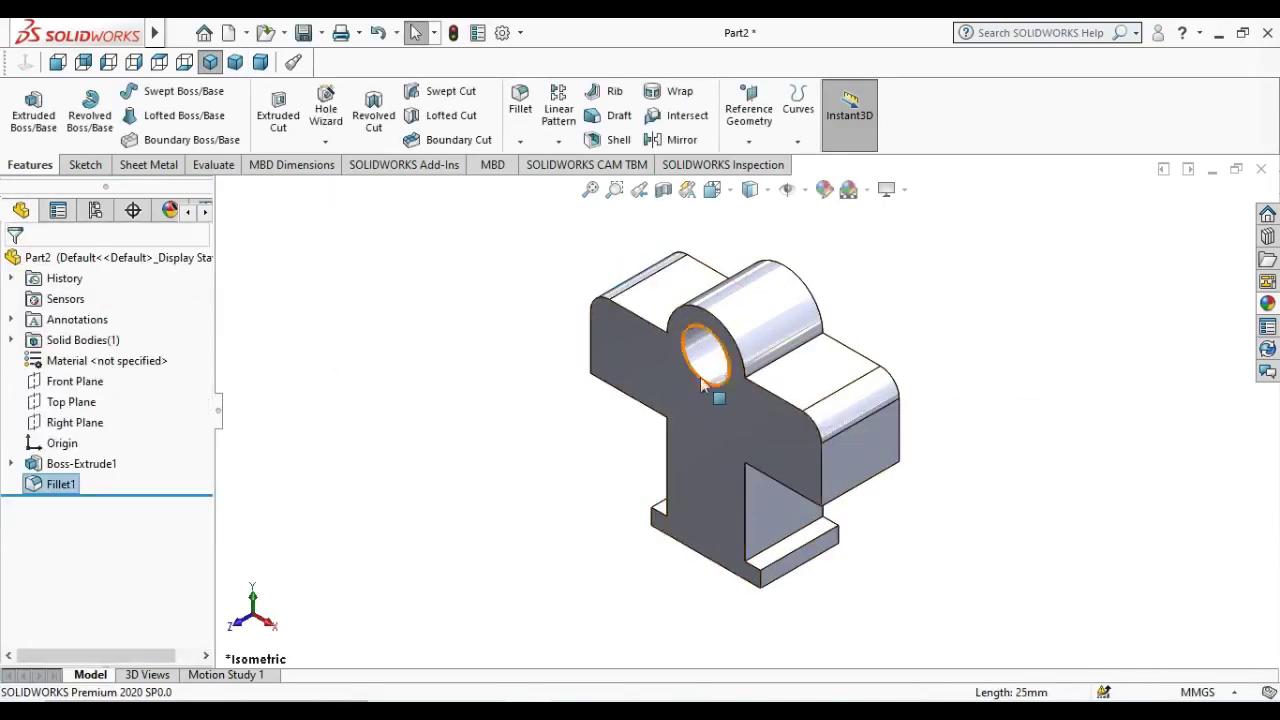
- Fillet the two boss-to-arm junction edges at 4 mm
{"action": "left_click", "coordinate": [773, 370]}
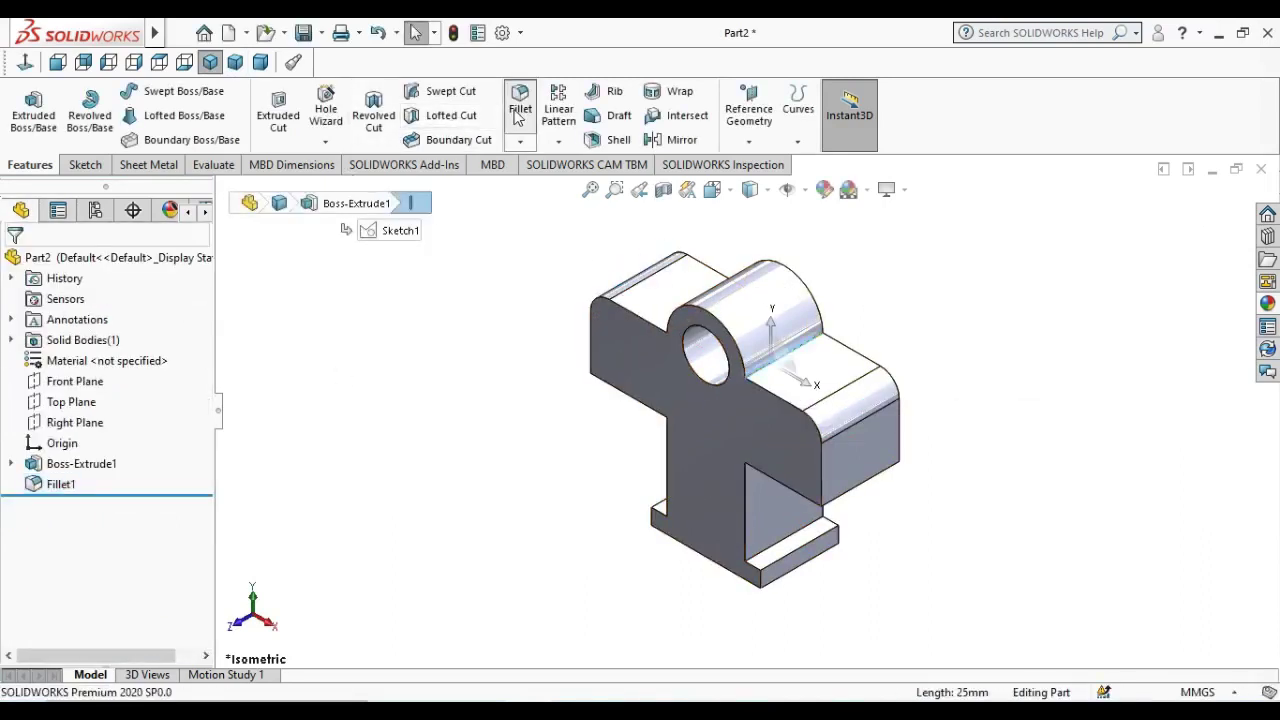
{"action": "key", "text": "Return"}
{"action": "mouse_move", "coordinate": [518, 366]}
{"action": "middle_mouse_down"}
{"action": "mouse_move", "coordinate": [523, 346]}
{"action": "mouse_move", "coordinate": [568, 425]}
{"action": "middle_mouse_up"}
{"action": "left_click", "coordinate": [733, 350]}
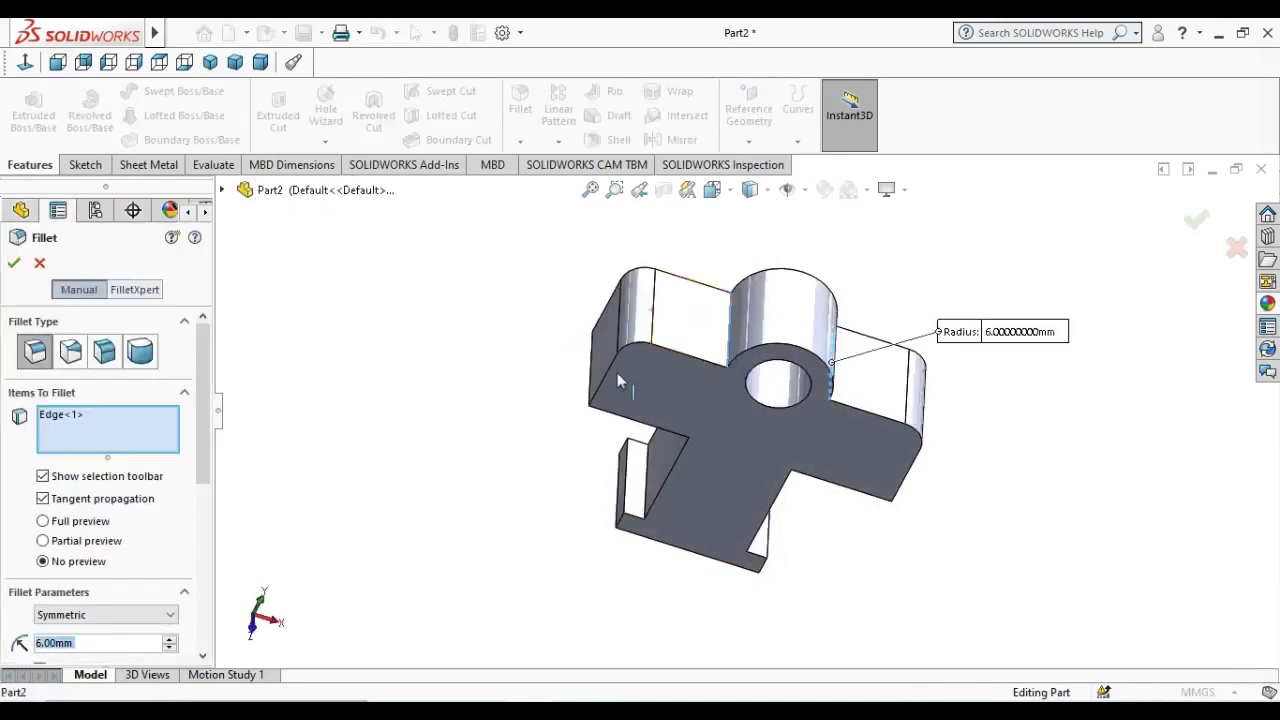
{"action": "scroll", "coordinate": [135, 640], "scroll_direction": "down", "scroll_amount": 2}
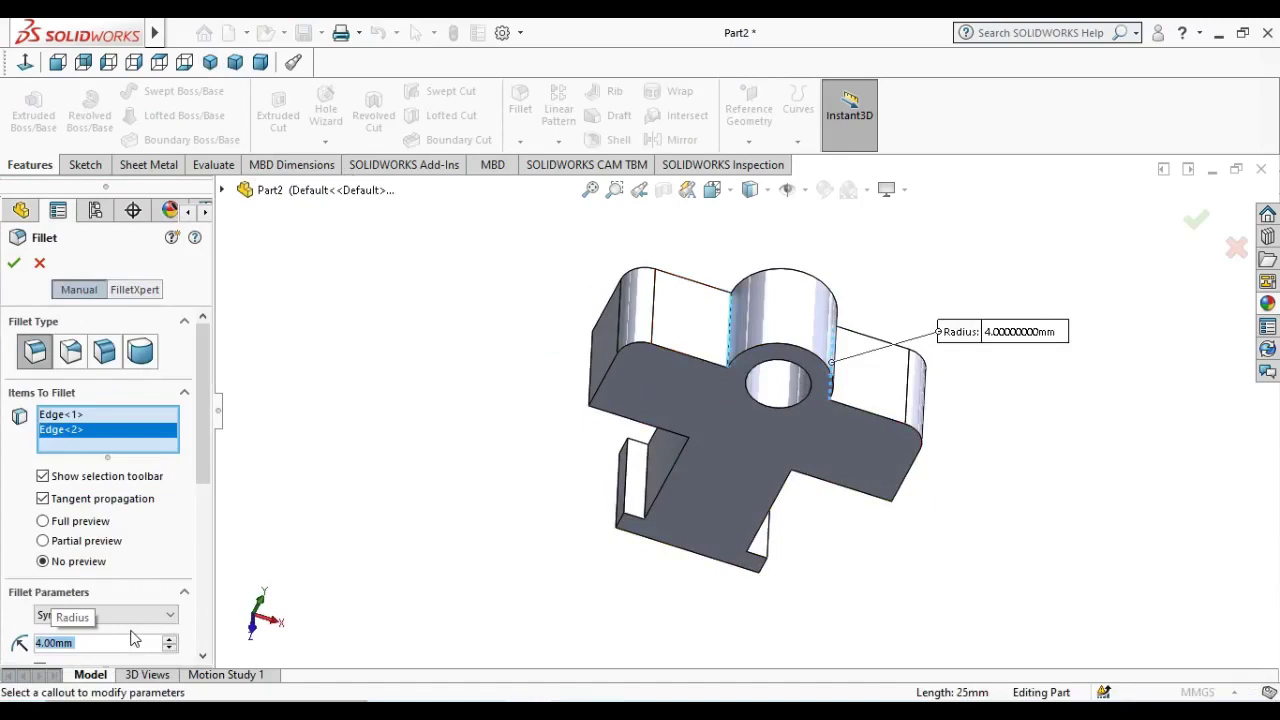
{"action": "left_click", "coordinate": [17, 262]}
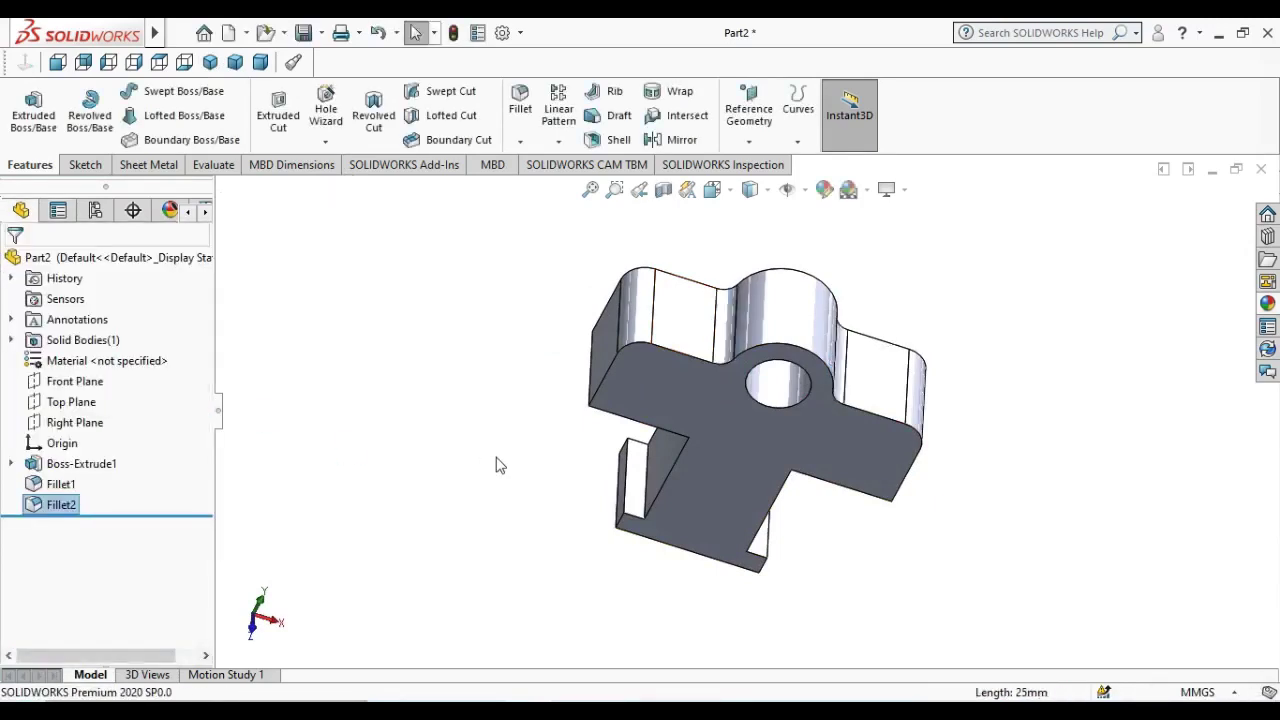
{"action": "mouse_move", "coordinate": [563, 491]}
{"action": "middle_mouse_down"}
{"action": "mouse_move", "coordinate": [433, 384]}
{"action": "mouse_move", "coordinate": [486, 414]}
{"action": "middle_mouse_up"}
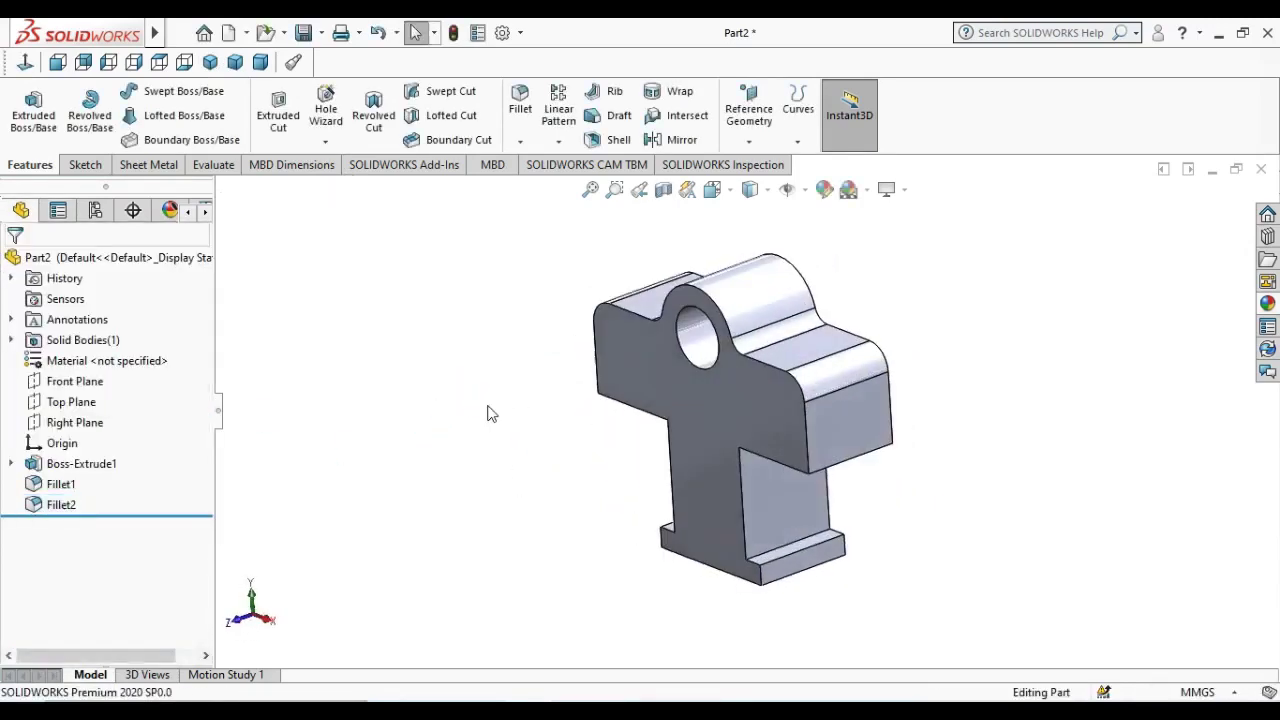
- Start a sketch on the front face and draw a circle in each side arm
{"action": "left_click", "coordinate": [698, 391]}
{"action": "left_click", "coordinate": [790, 326]}
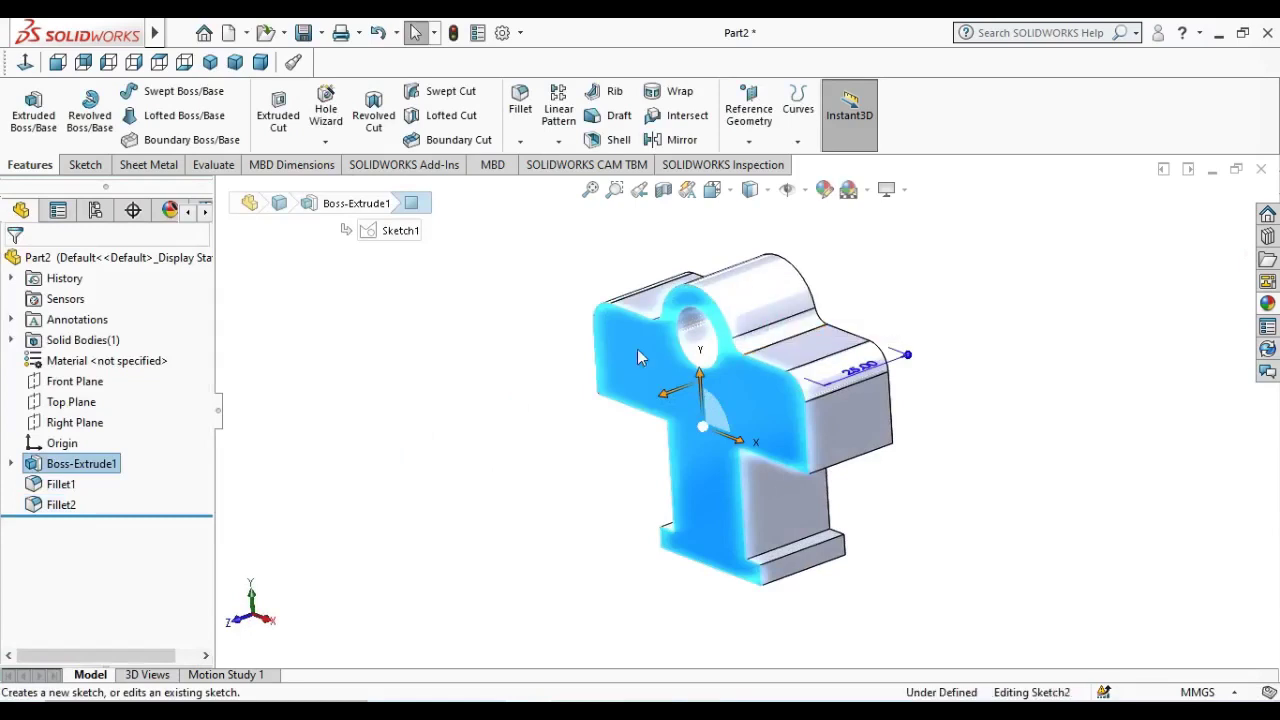
{"action": "left_click", "coordinate": [25, 62]}
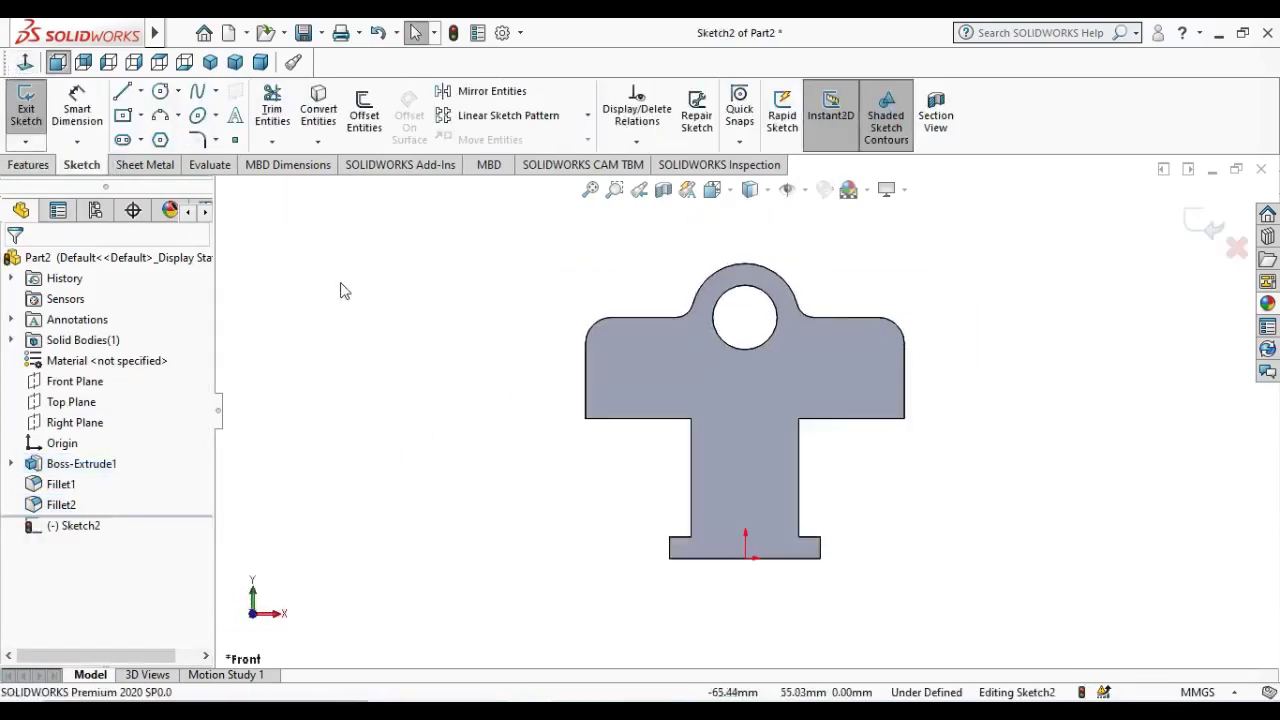
{"action": "left_click", "coordinate": [160, 92]}
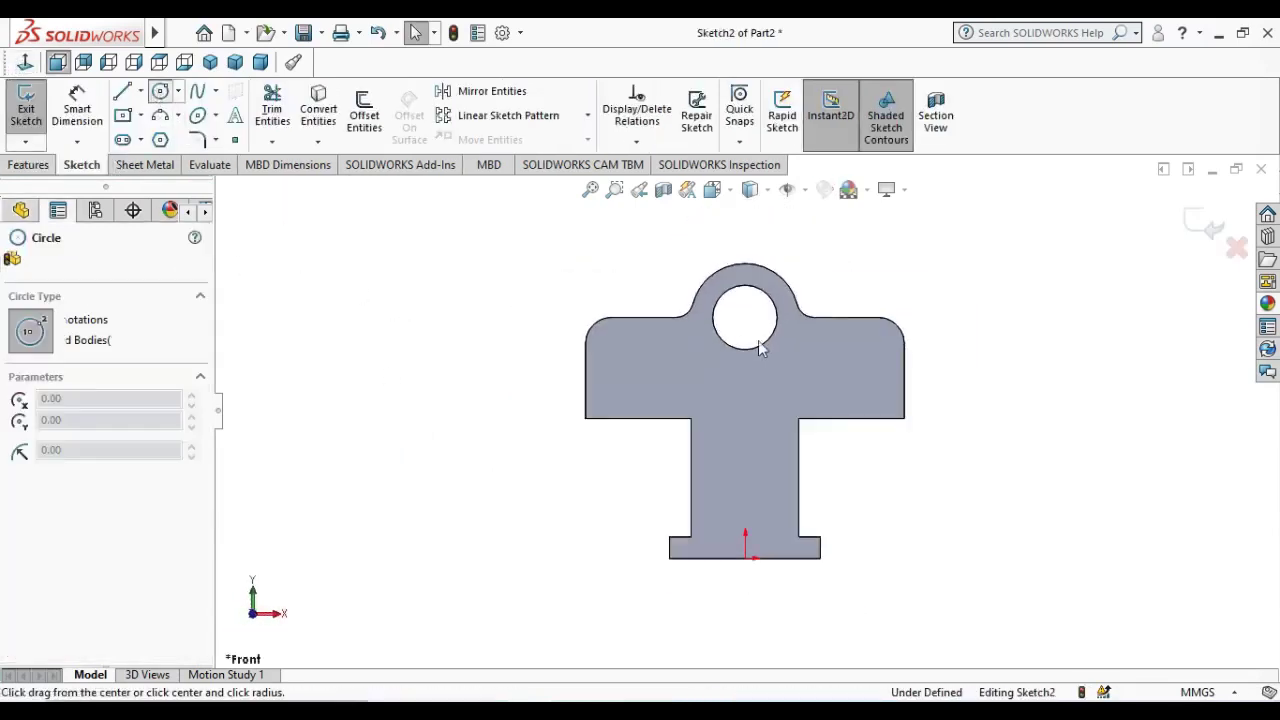
{"action": "left_click", "coordinate": [861, 360]}
{"action": "left_click", "coordinate": [879, 382]}
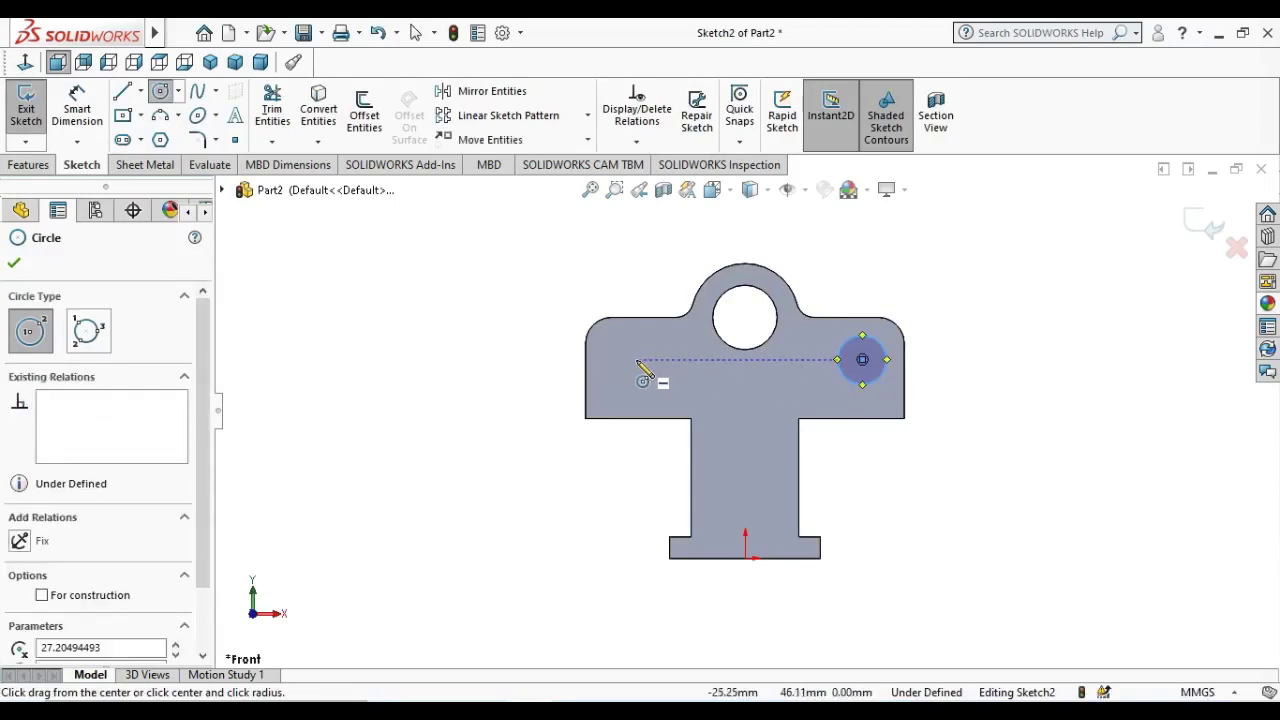
{"action": "left_click", "coordinate": [635, 360]}
{"action": "left_click", "coordinate": [652, 379]}
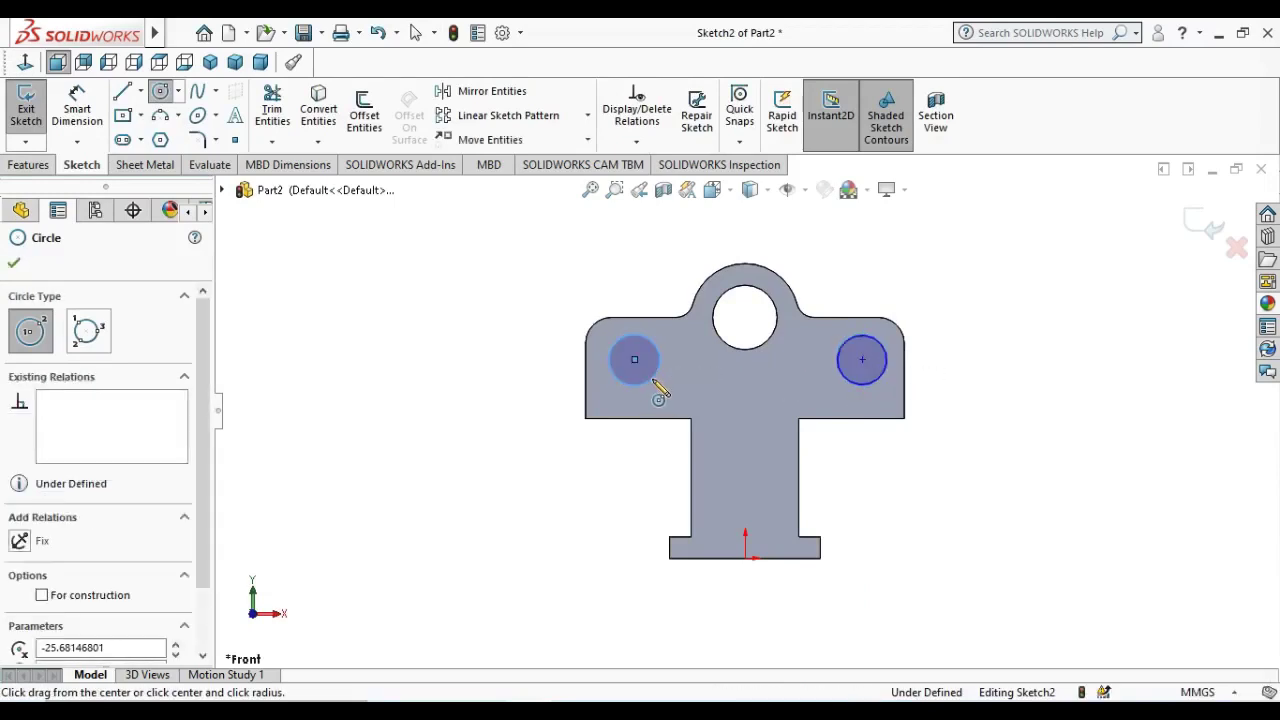
{"action": "key", "text": "Escape"}
- Make the two circle centres level with a Horizontal relation, then begin dimensioning their spacing
{"action": "left_click", "coordinate": [634, 360]}
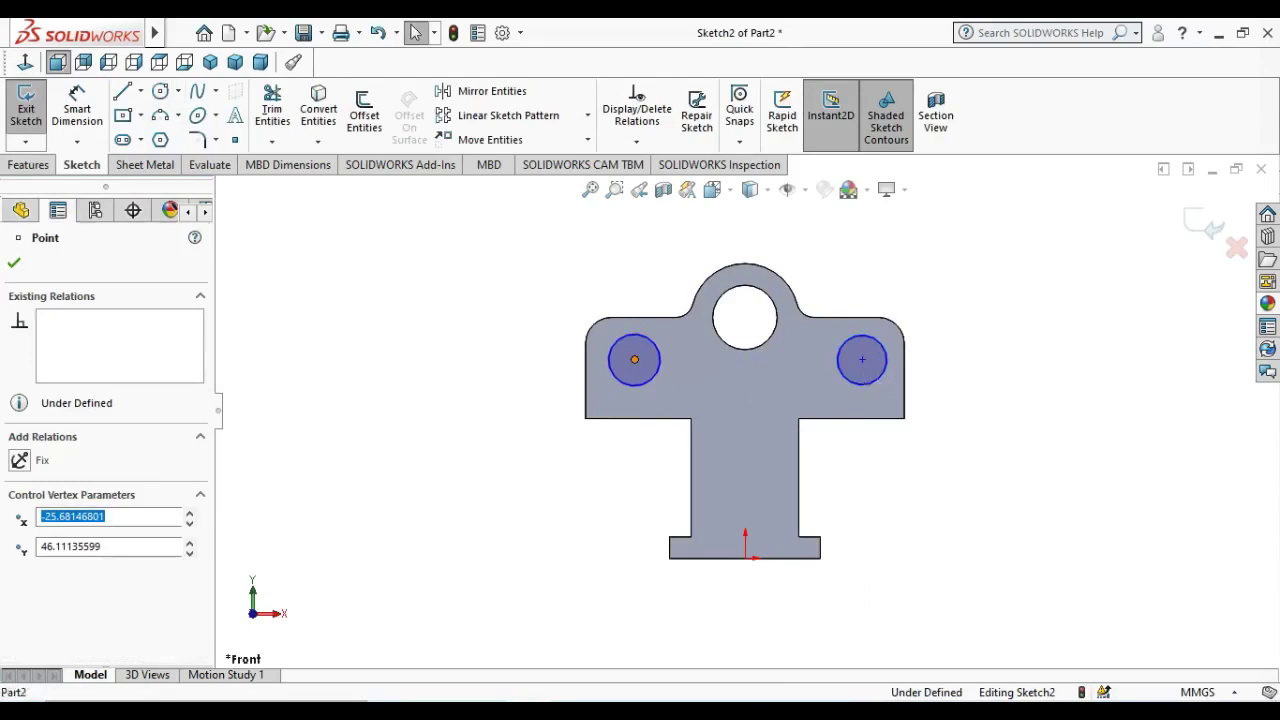
{"action": "left_click", "coordinate": [862, 360]}
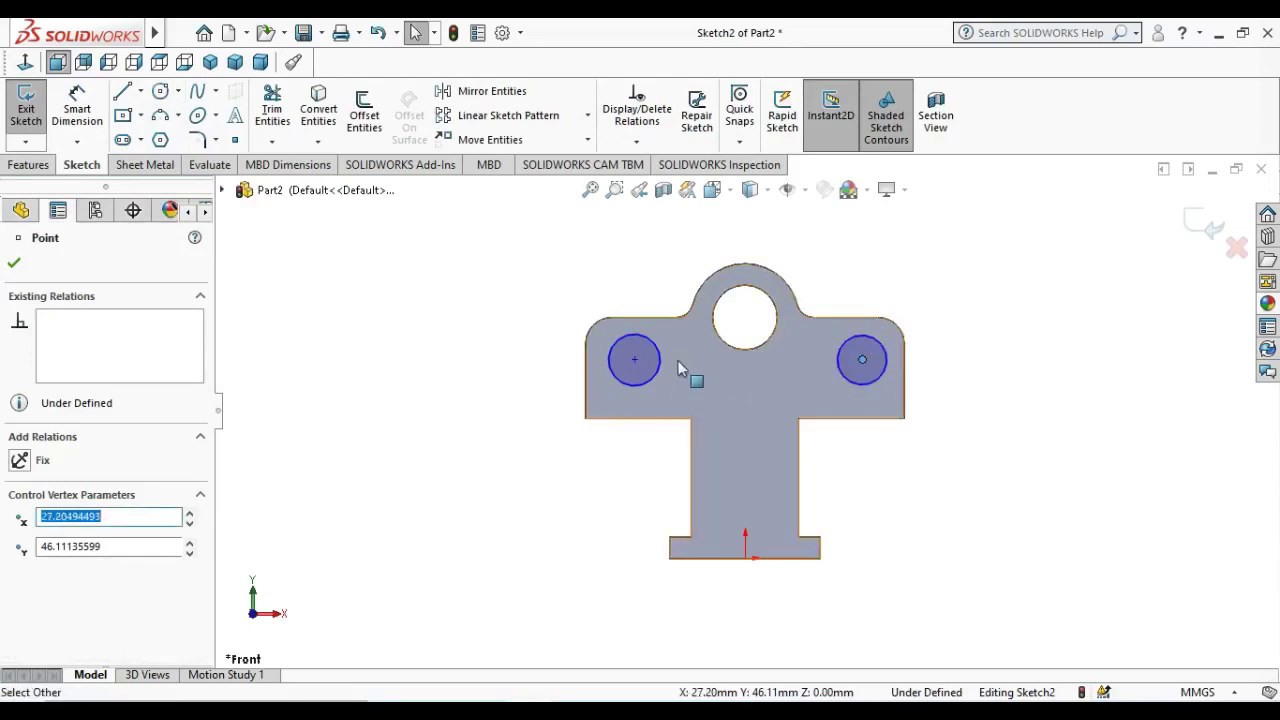
{"action": "left_click", "coordinate": [634, 360], "text": "ctrl"}
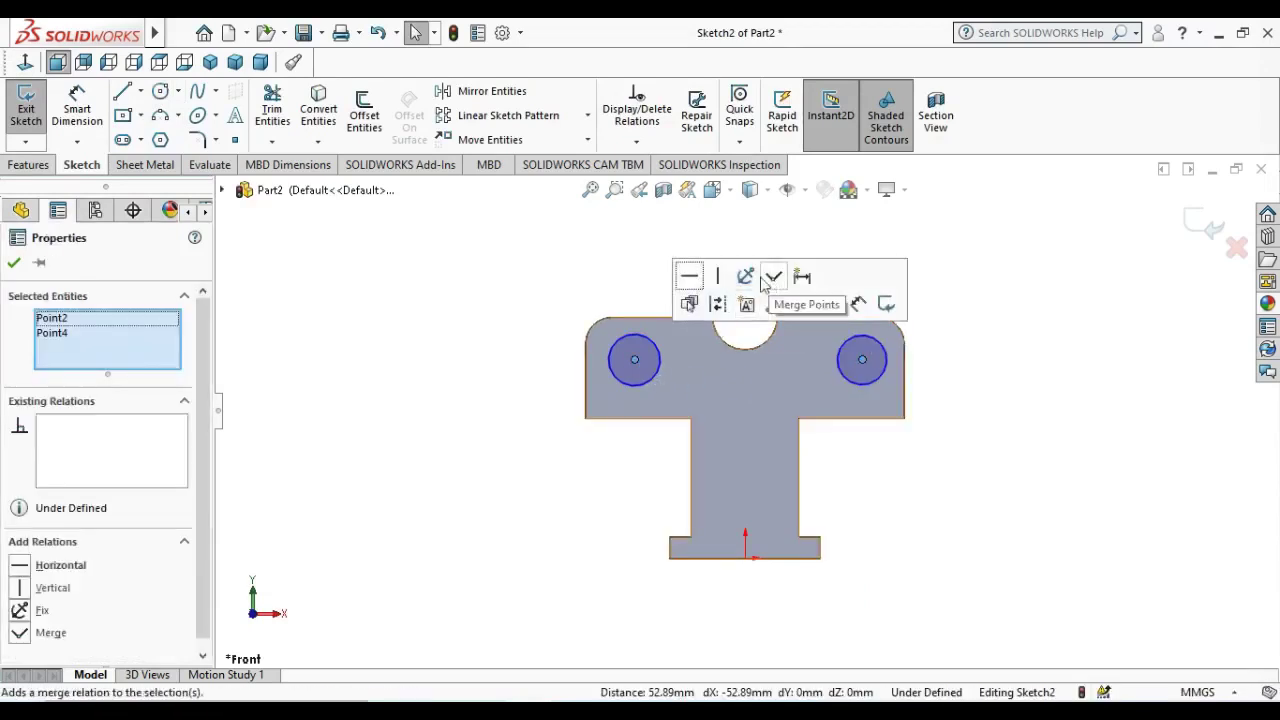
{"action": "left_click", "coordinate": [689, 289]}
{"action": "left_click", "coordinate": [987, 464]}
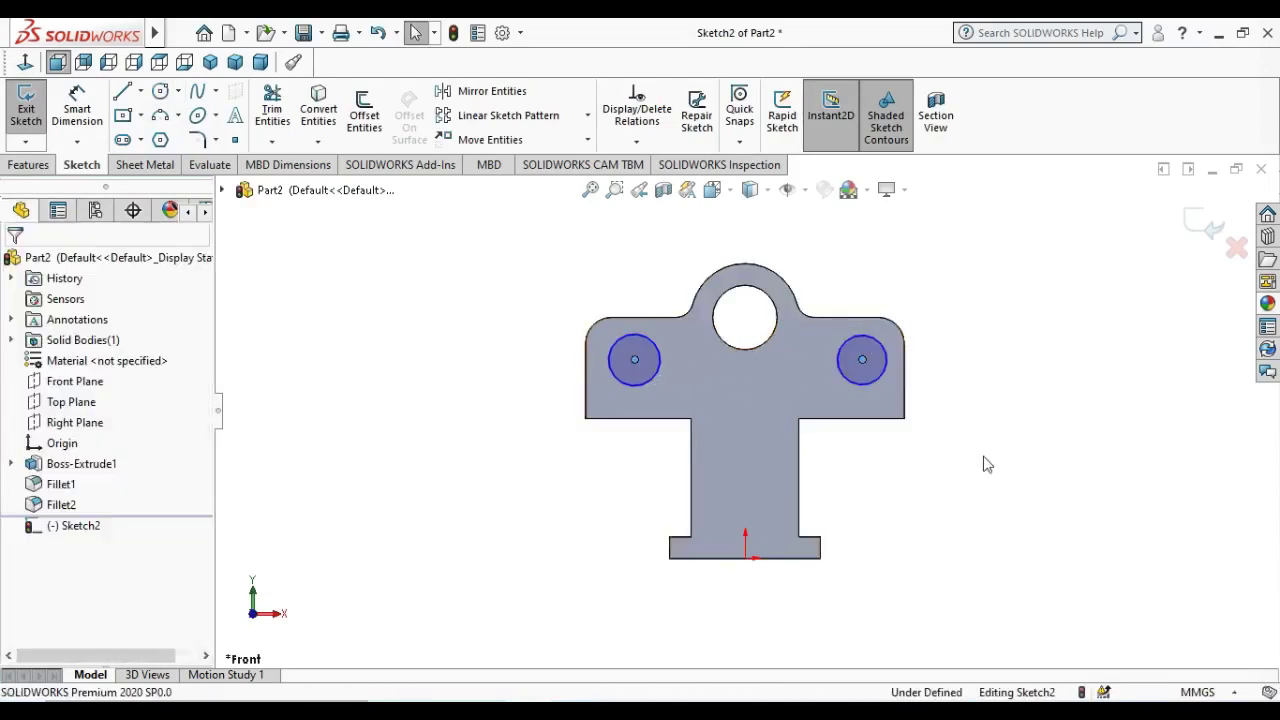
{"action": "left_click", "coordinate": [634, 360]}
{"action": "left_click", "coordinate": [862, 360], "text": "ctrl"}
{"action": "key", "text": "Escape"}
{"action": "left_click", "coordinate": [77, 110]}
{"action": "left_click", "coordinate": [634, 360]}
- Set the hole centres 60 mm apart and 3.5 mm below the arm's top edge
{"action": "left_click", "coordinate": [862, 360]}
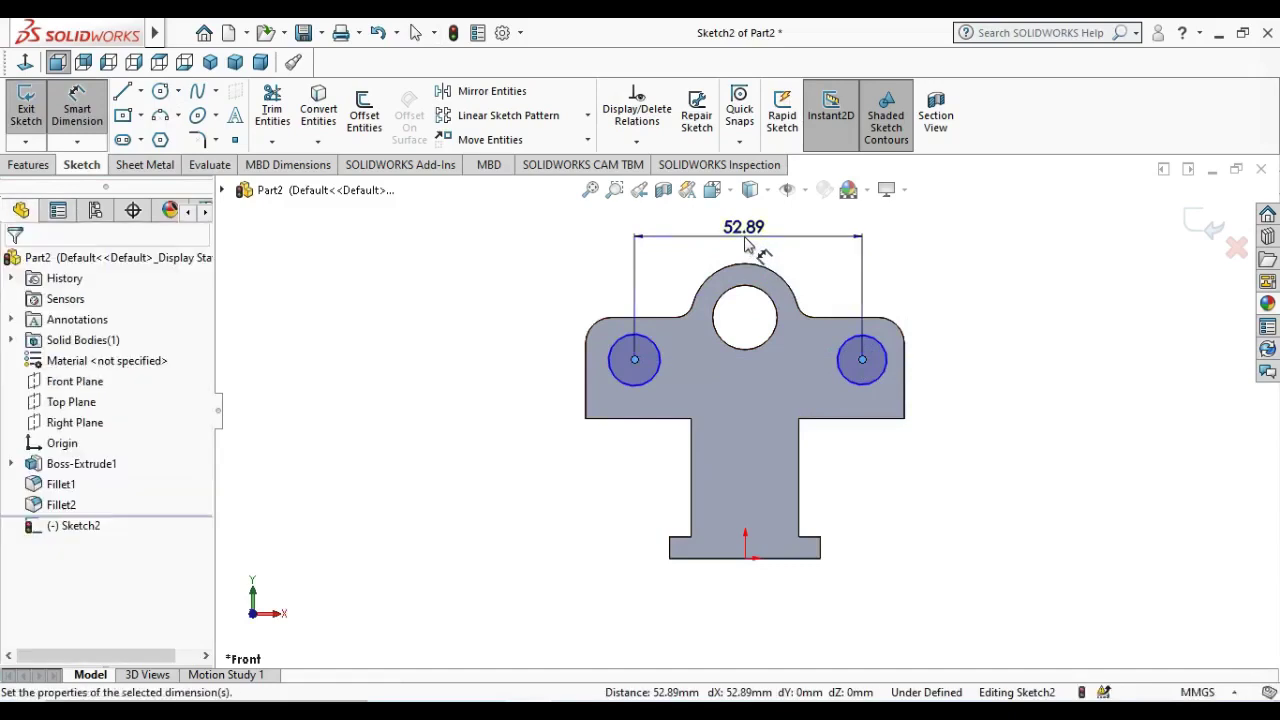
{"action": "left_click", "coordinate": [745, 245]}
{"action": "type", "text": "60"}
{"action": "key", "text": "Return"}
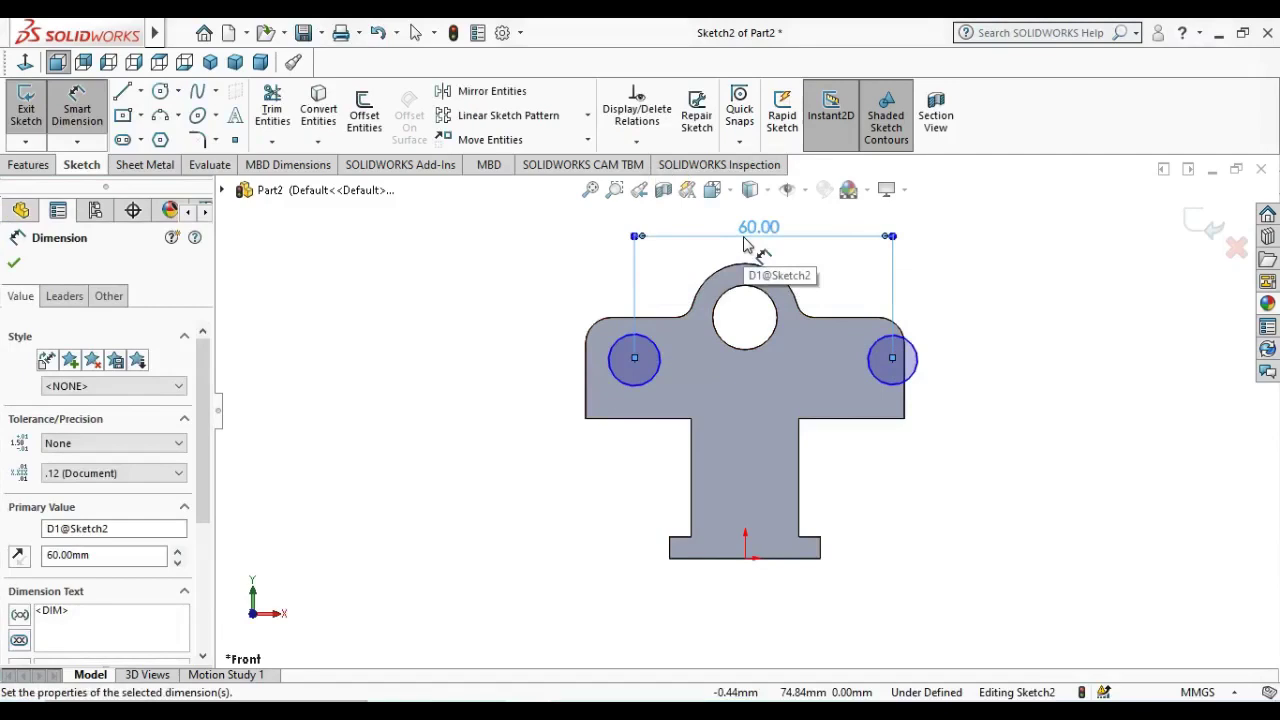
{"action": "left_click", "coordinate": [870, 319]}
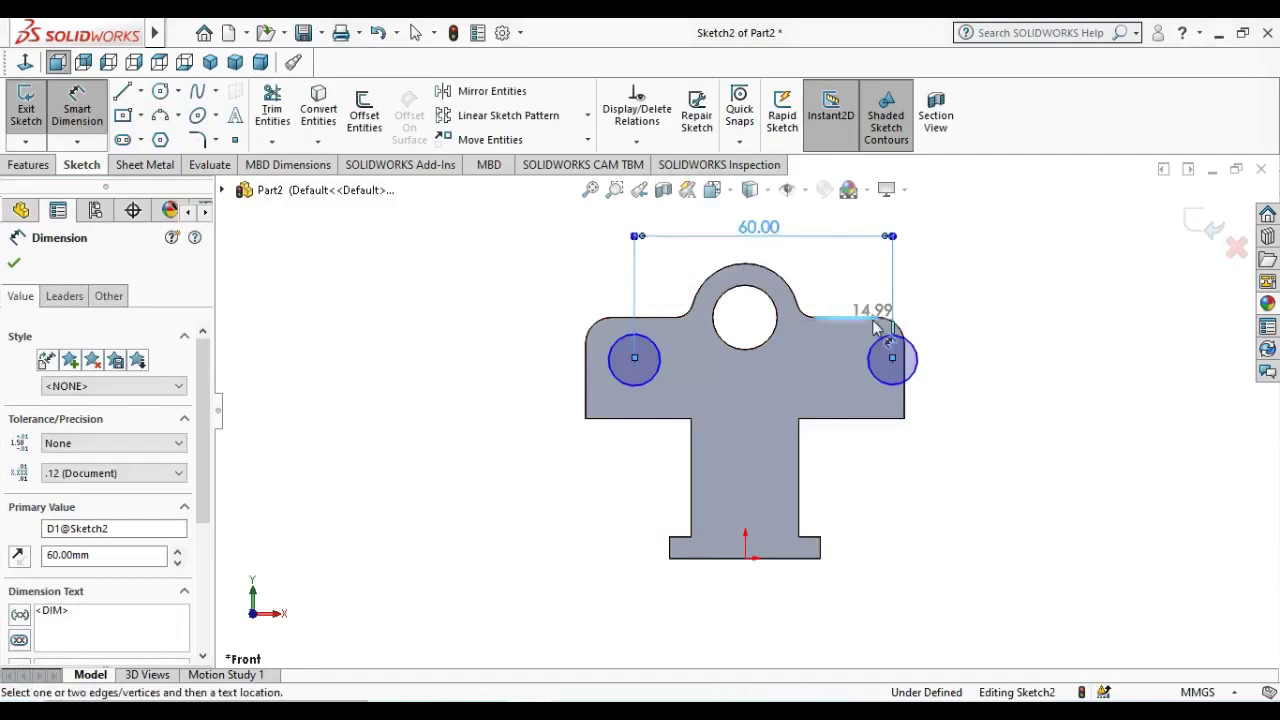
{"action": "left_click", "coordinate": [893, 360]}
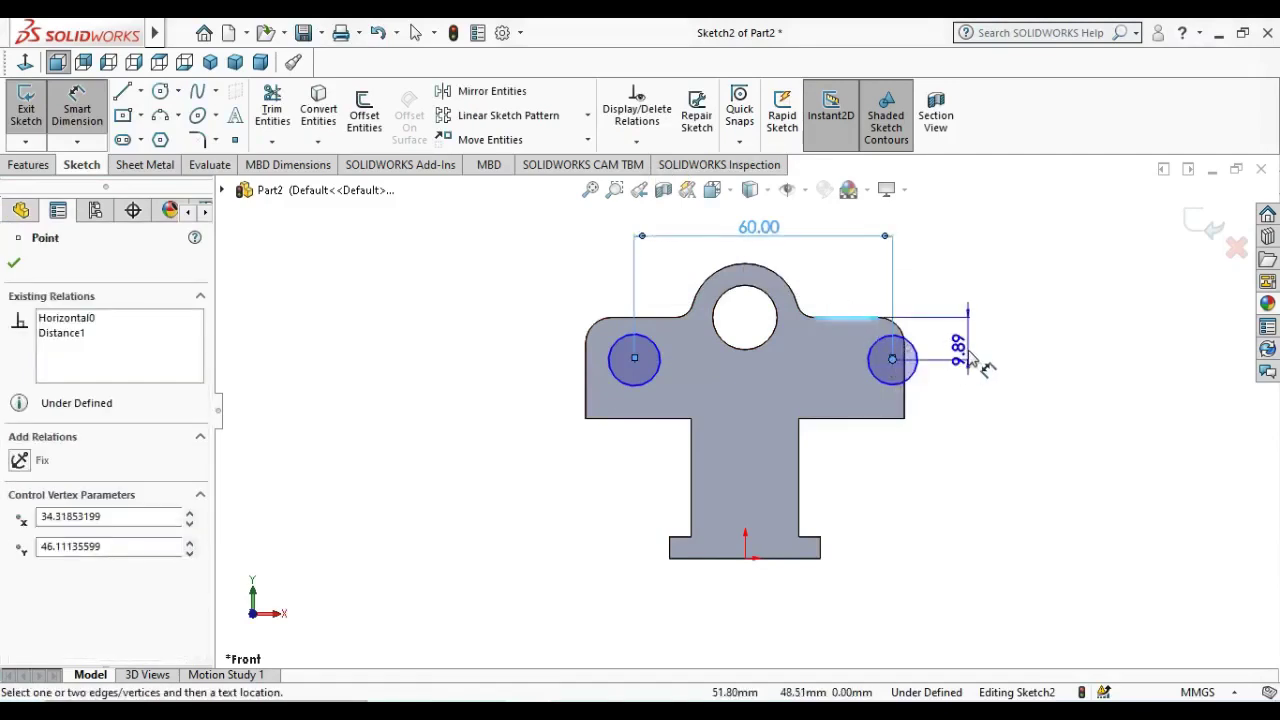
{"action": "left_click", "coordinate": [970, 360]}
{"action": "type", "text": "3.5"}
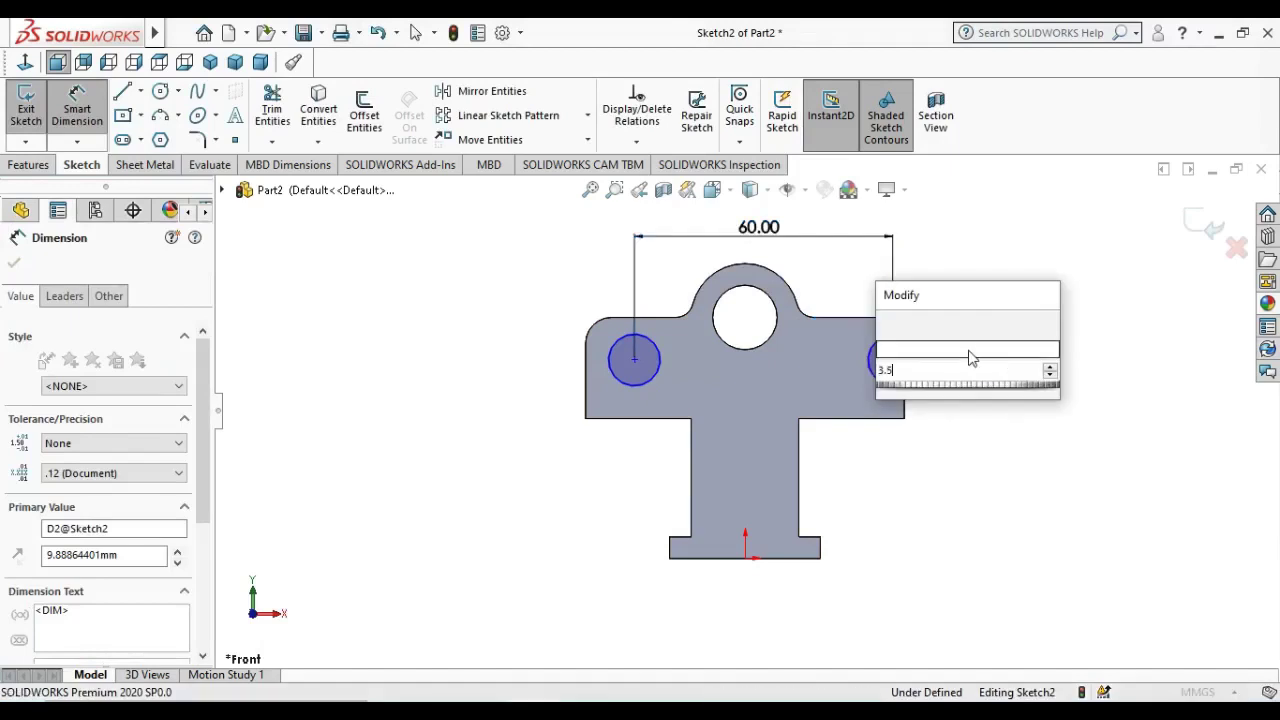
{"action": "key", "text": "Return"}
- Give the right hole a Ø3.5 diameter and make both holes equal
{"action": "left_click", "coordinate": [914, 350]}
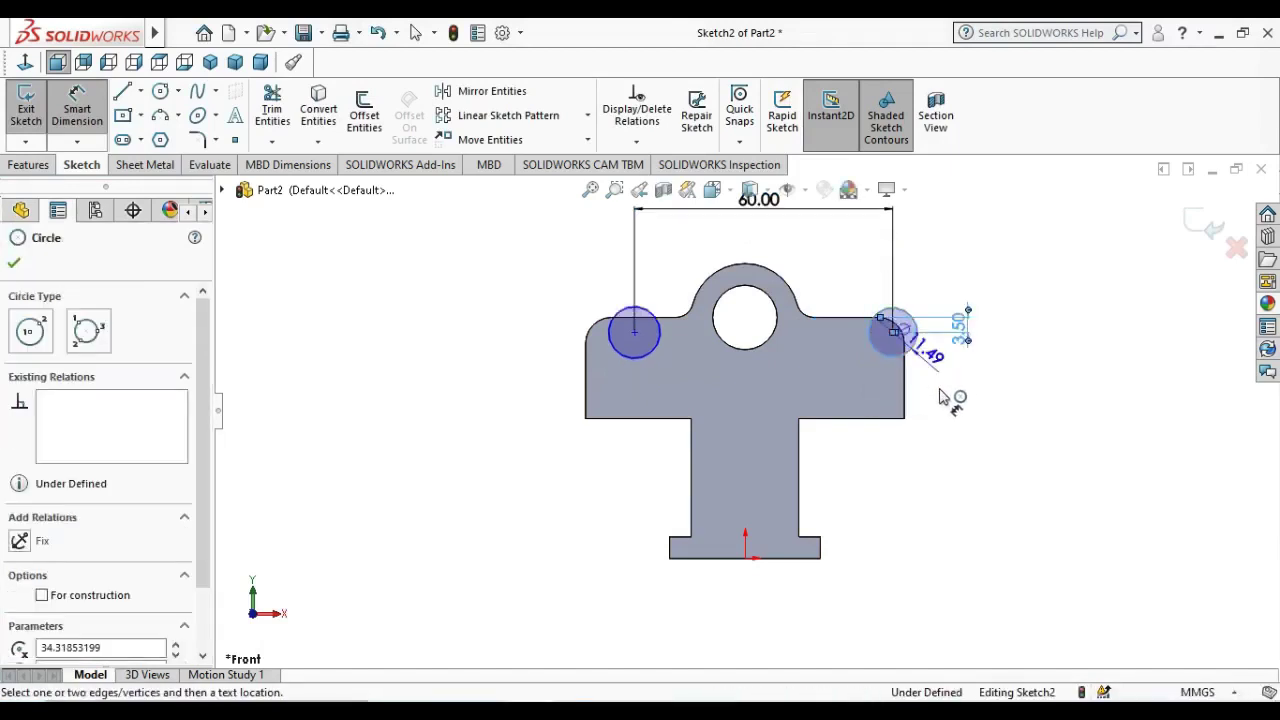
{"action": "left_click", "coordinate": [947, 400]}
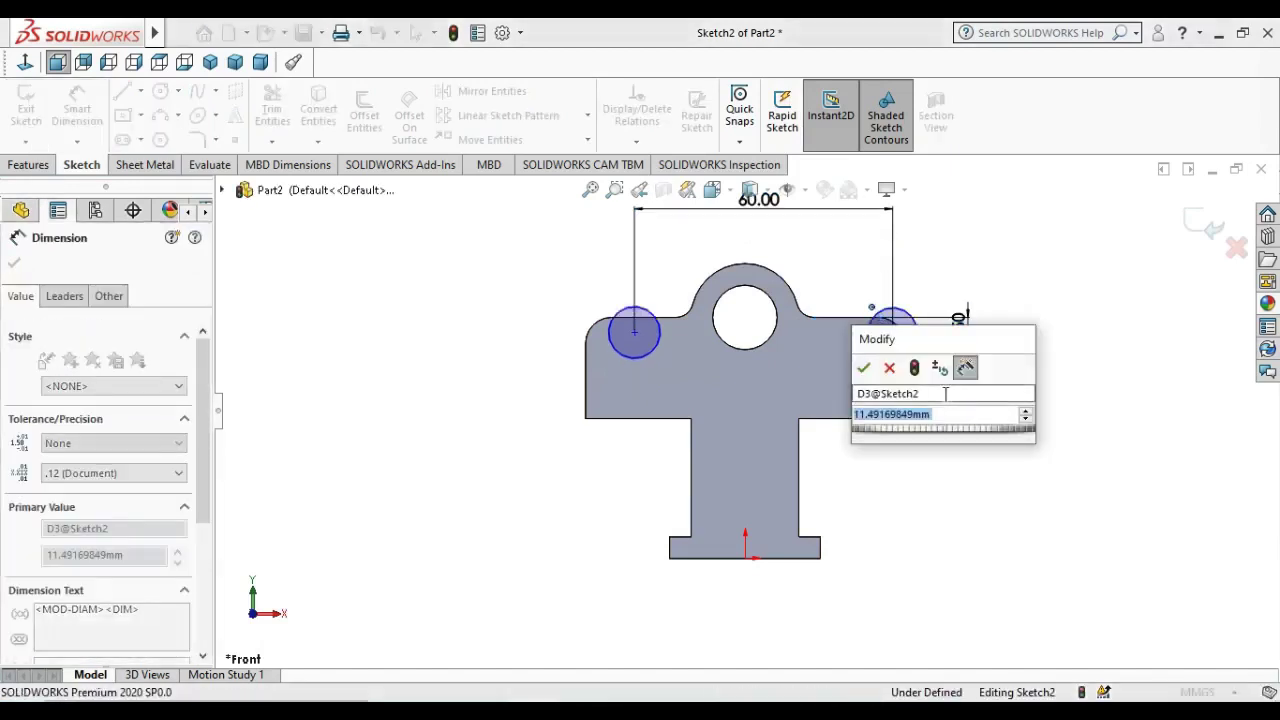
{"action": "type", "text": "3.5"}
{"action": "key", "text": "Return"}
{"action": "key", "text": "Escape"}
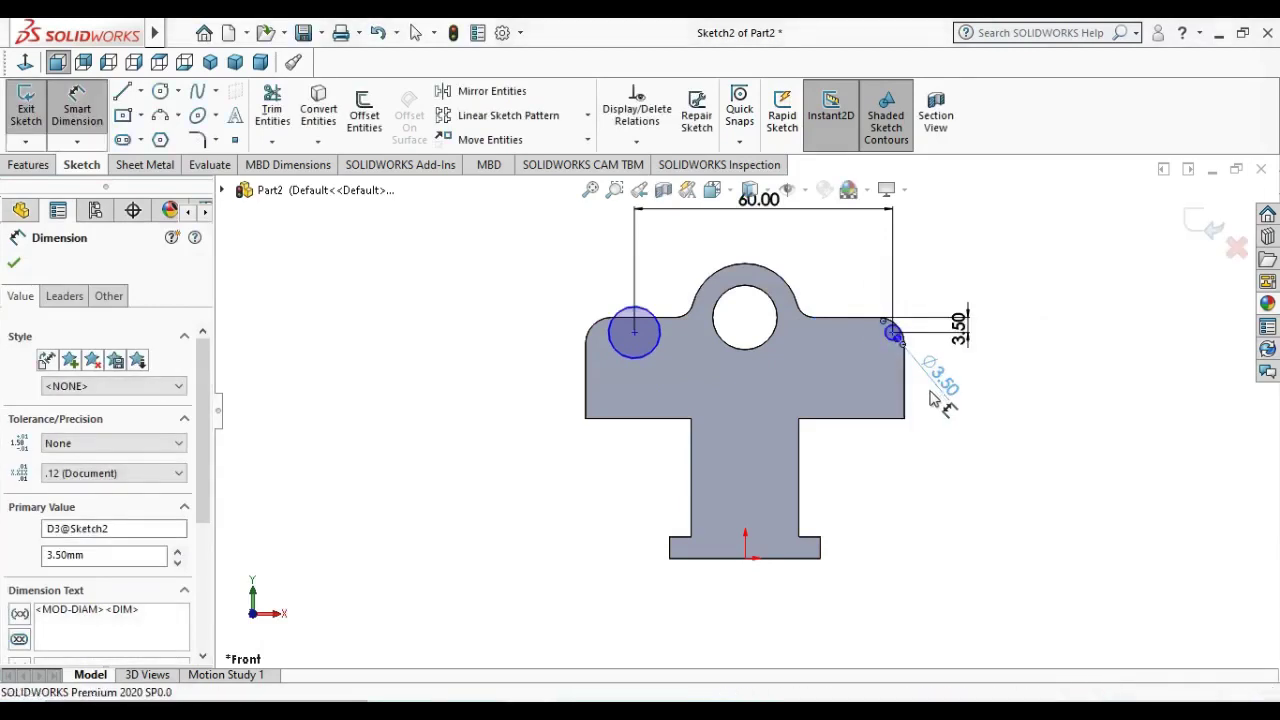
{"action": "left_click", "coordinate": [855, 340]}
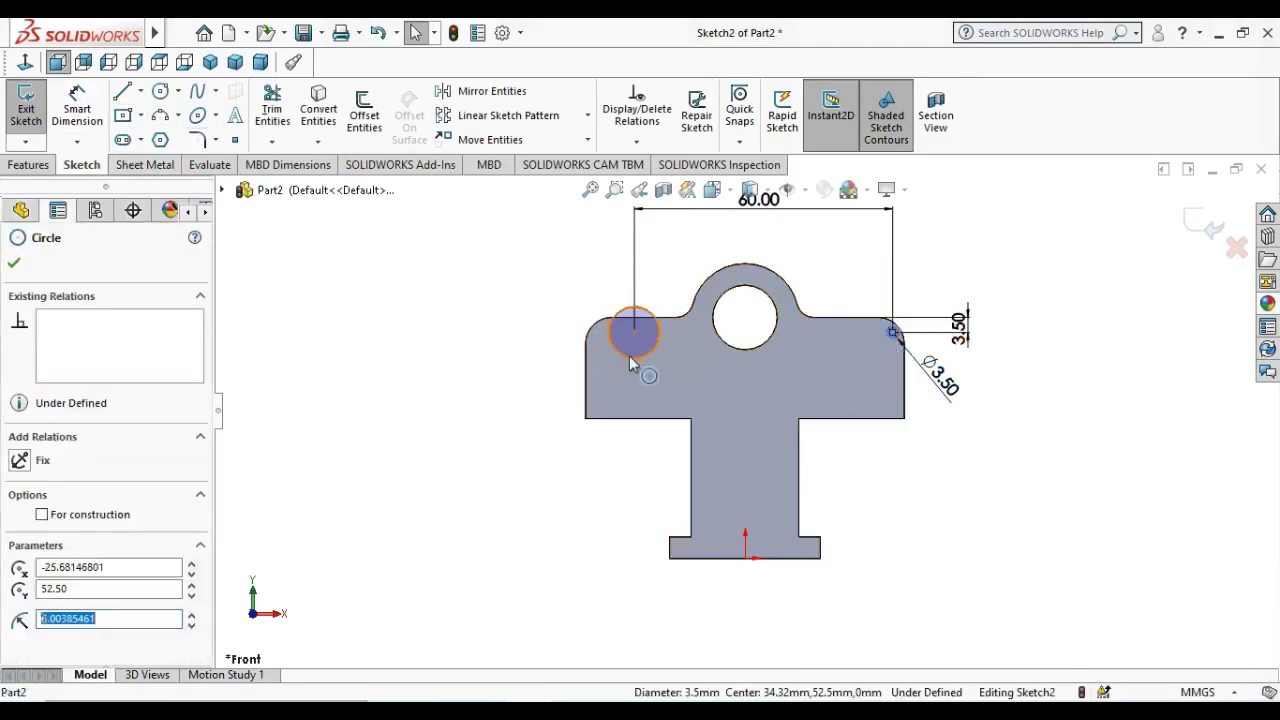
{"action": "left_click", "coordinate": [629, 355], "text": "ctrl"}
{"action": "left_click", "coordinate": [766, 268]}
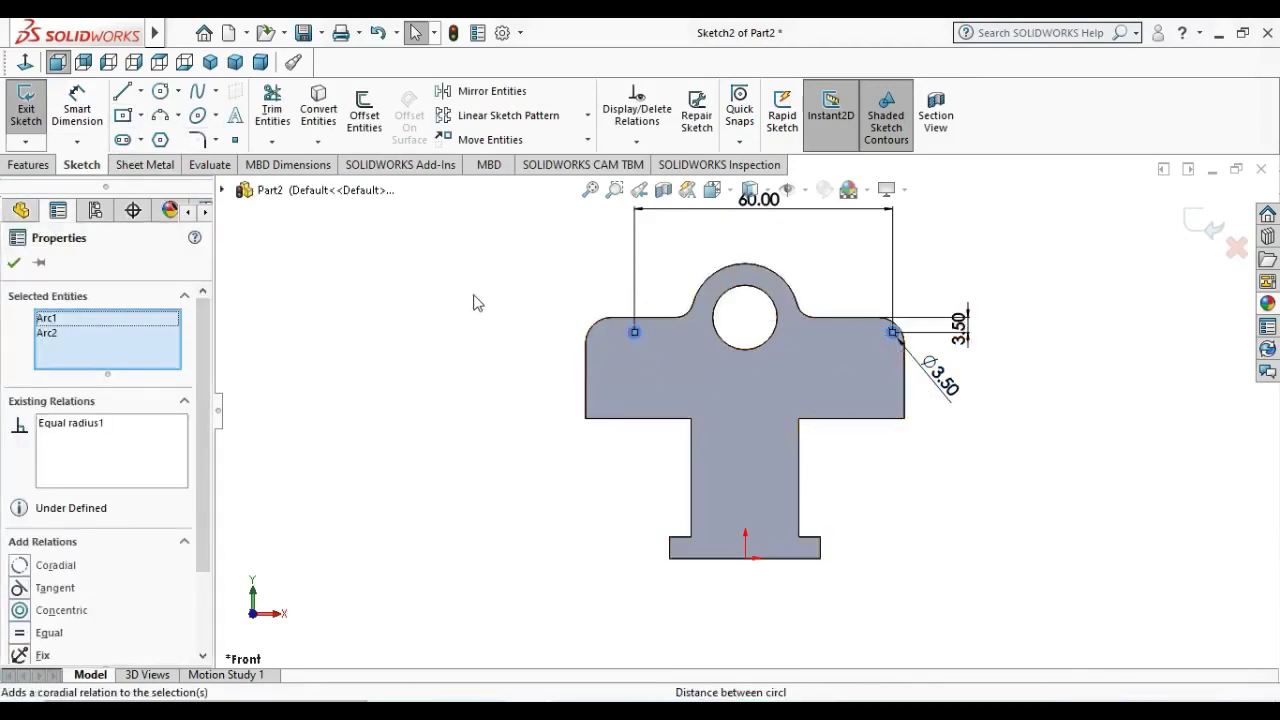
{"action": "left_click", "coordinate": [476, 303]}
- Dimension the left hole centre 30 mm from the origin, fully defining Sketch2
{"action": "left_click", "coordinate": [94, 109]}
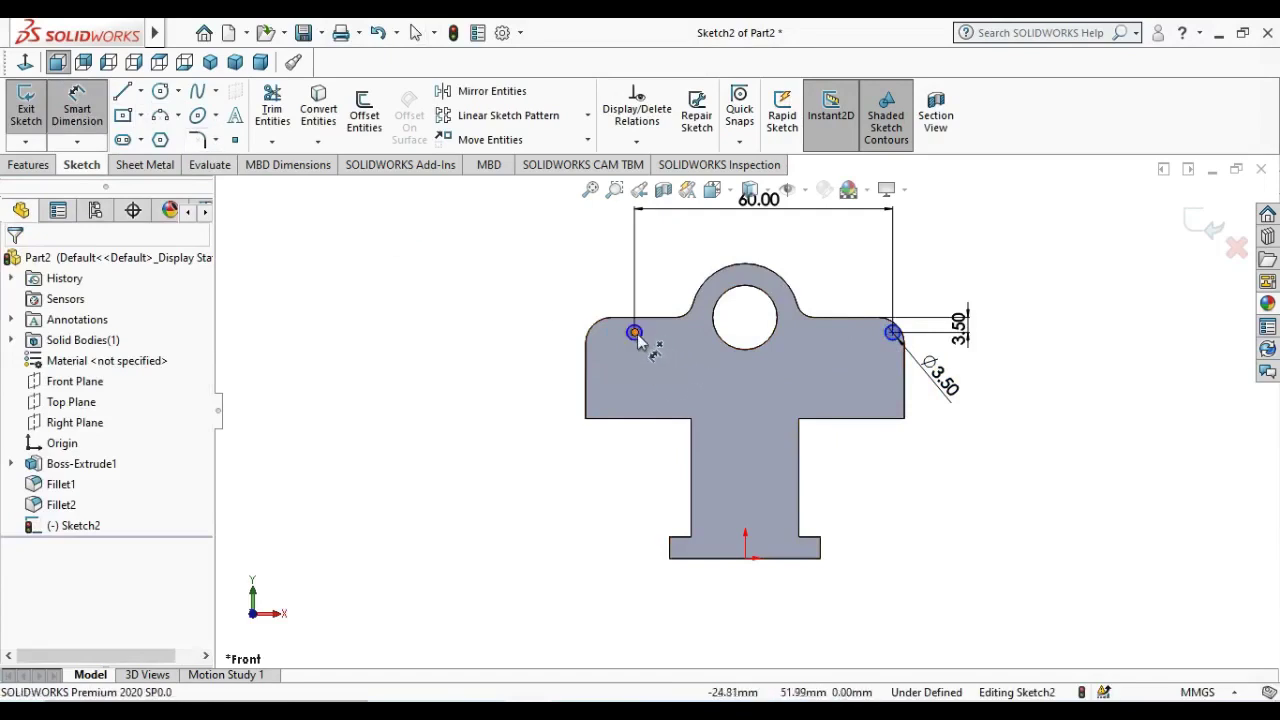
{"action": "left_click", "coordinate": [634, 333]}
{"action": "left_click", "coordinate": [745, 558]}
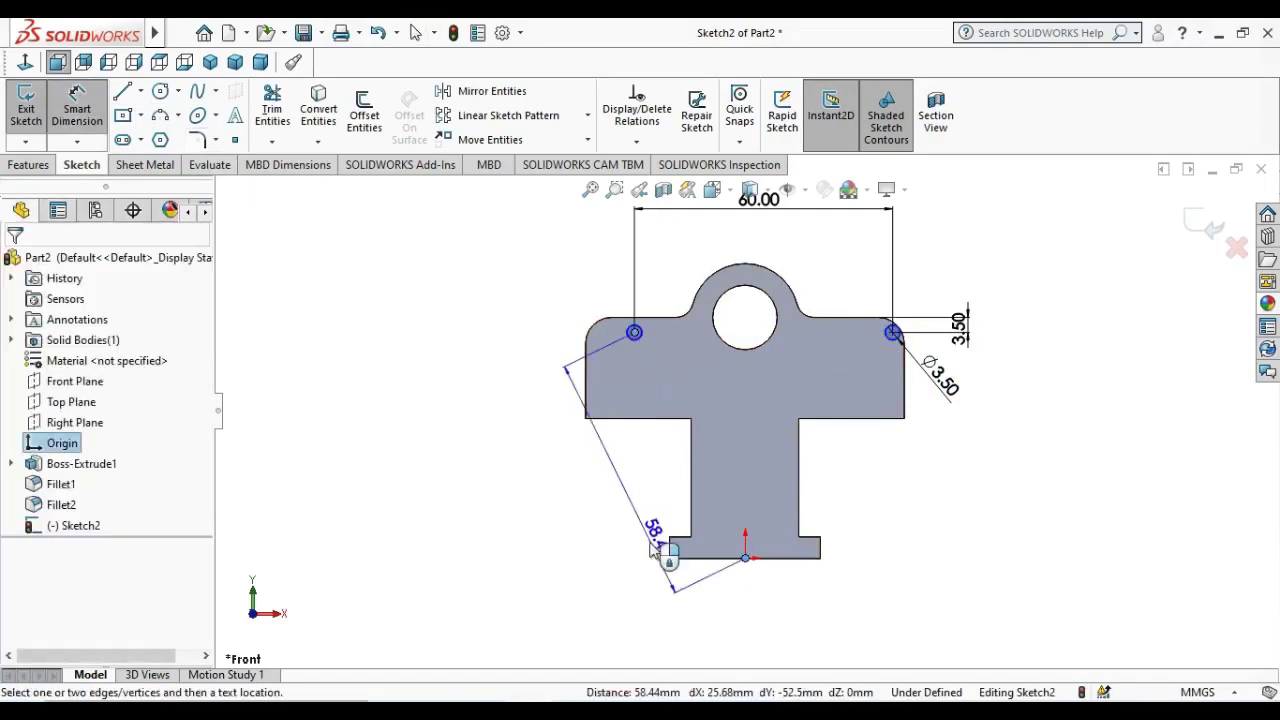
{"action": "left_click", "coordinate": [698, 620]}
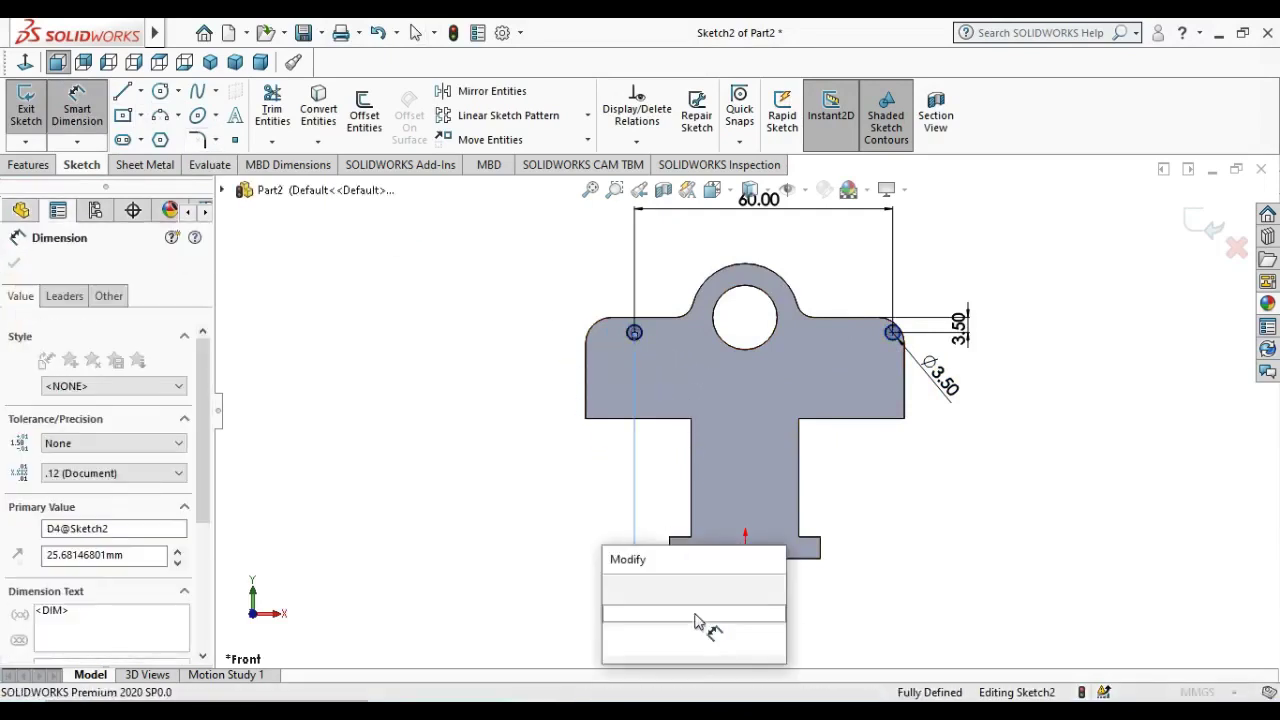
{"action": "type", "text": "3"}
{"action": "key", "text": "Return"}
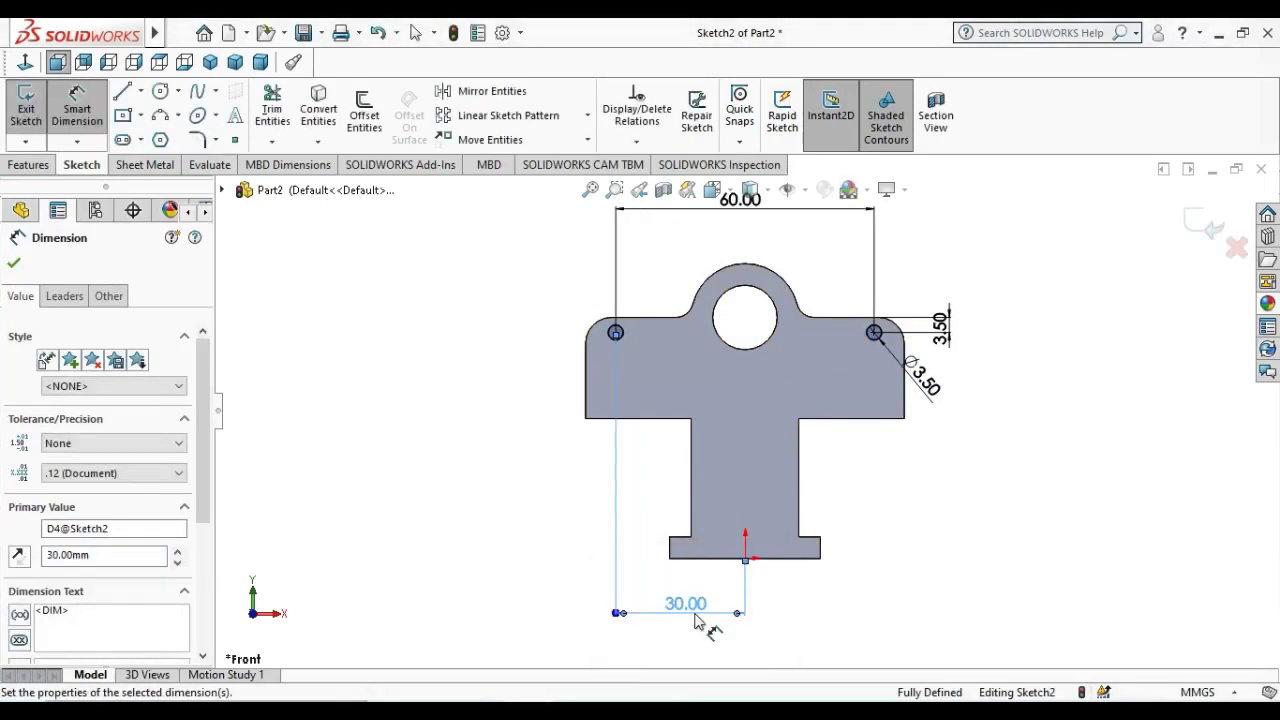
{"action": "left_click", "coordinate": [13, 263]}
{"action": "left_click", "coordinate": [28, 164]}
{"action": "key", "text": "ctrl+7"}
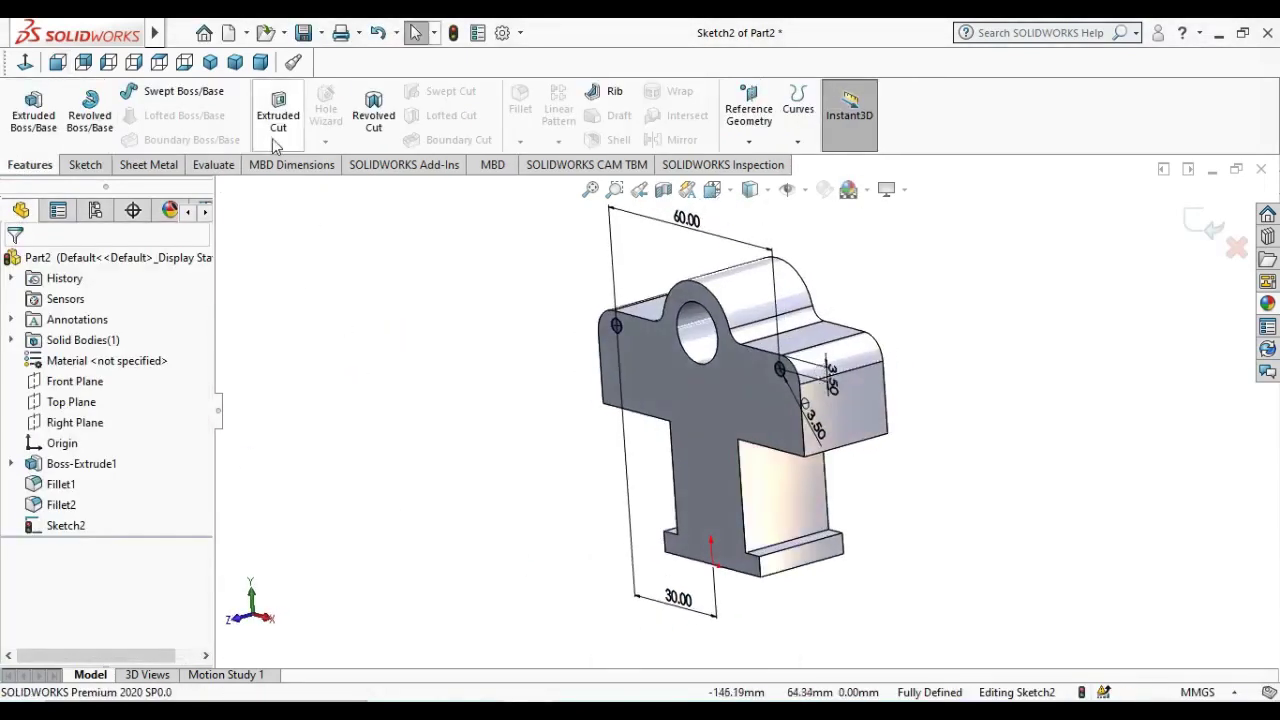
- Cut the two Ø3.50 holes Through All in both directions as Cut-Extrude1
{"action": "left_click", "coordinate": [278, 142]}
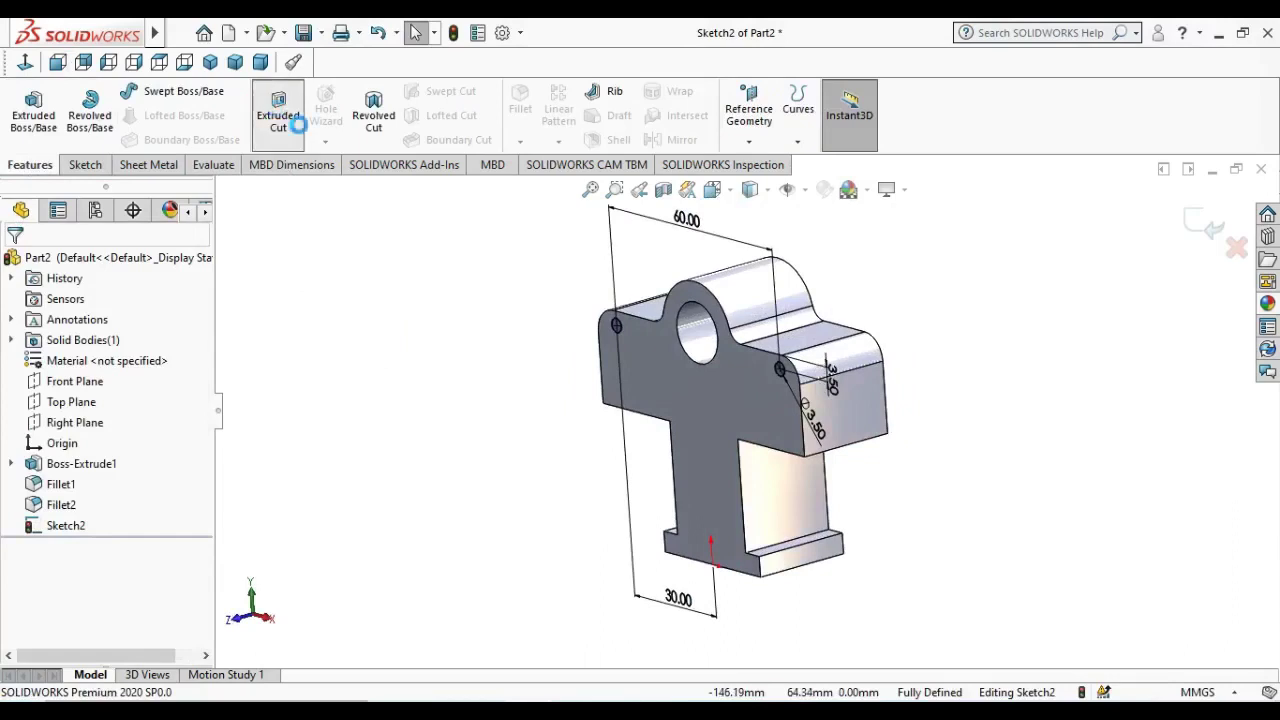
{"action": "left_click", "coordinate": [210, 62]}
{"action": "left_click", "coordinate": [132, 376]}
{"action": "left_click", "coordinate": [105, 420]}
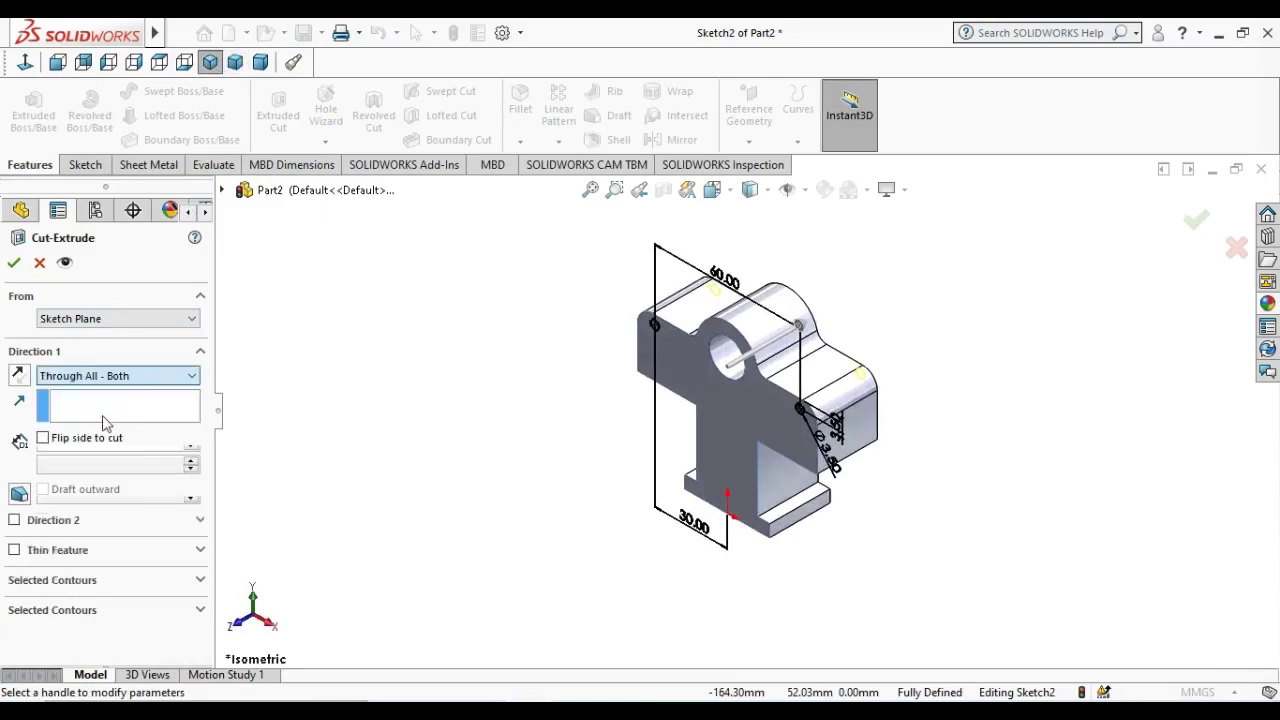
{"action": "key", "text": "Return"}
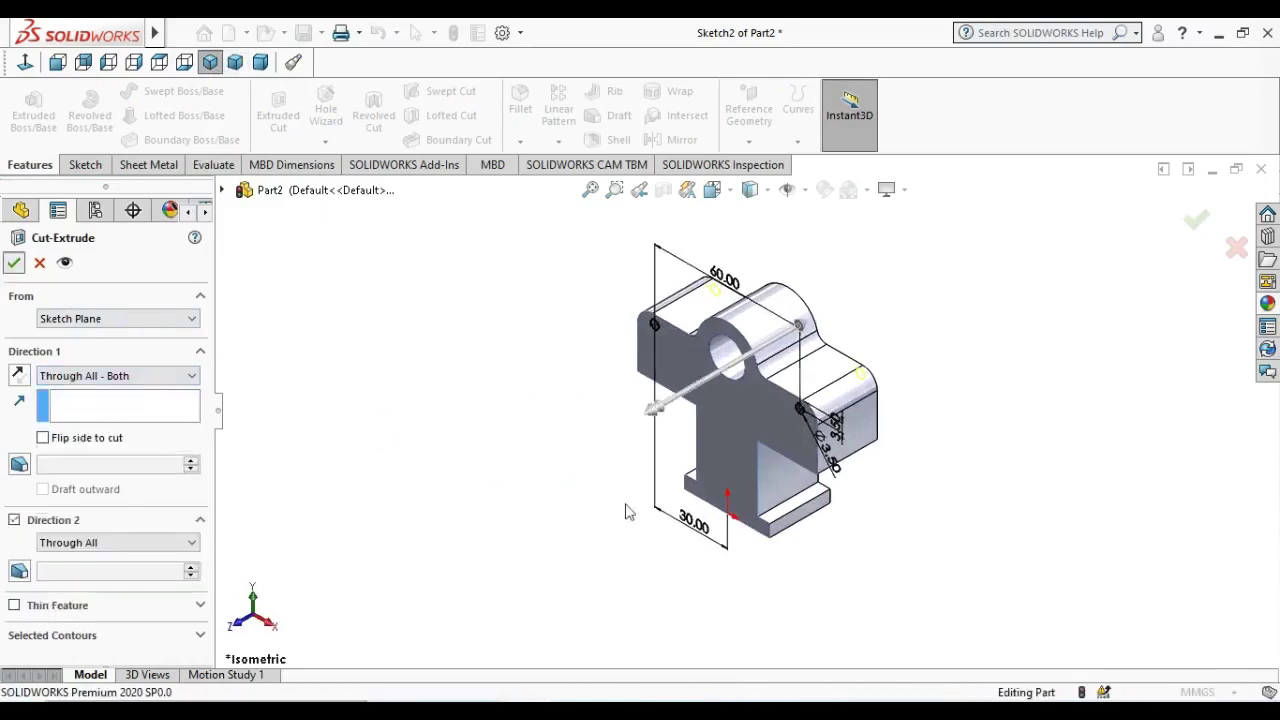
{"action": "middle_click_drag", "start_coordinate": [950, 404], "coordinate": [800, 549]}
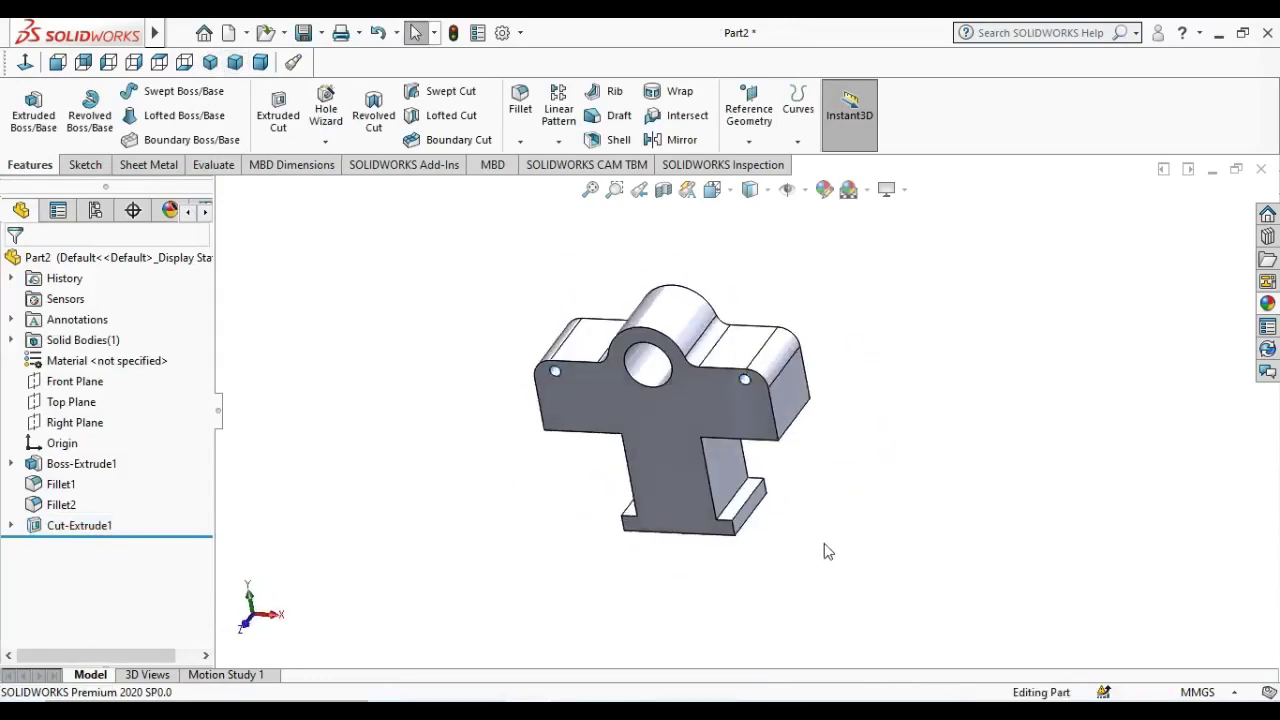
{"action": "middle_click_drag", "start_coordinate": [843, 533], "coordinate": [1182, 327]}
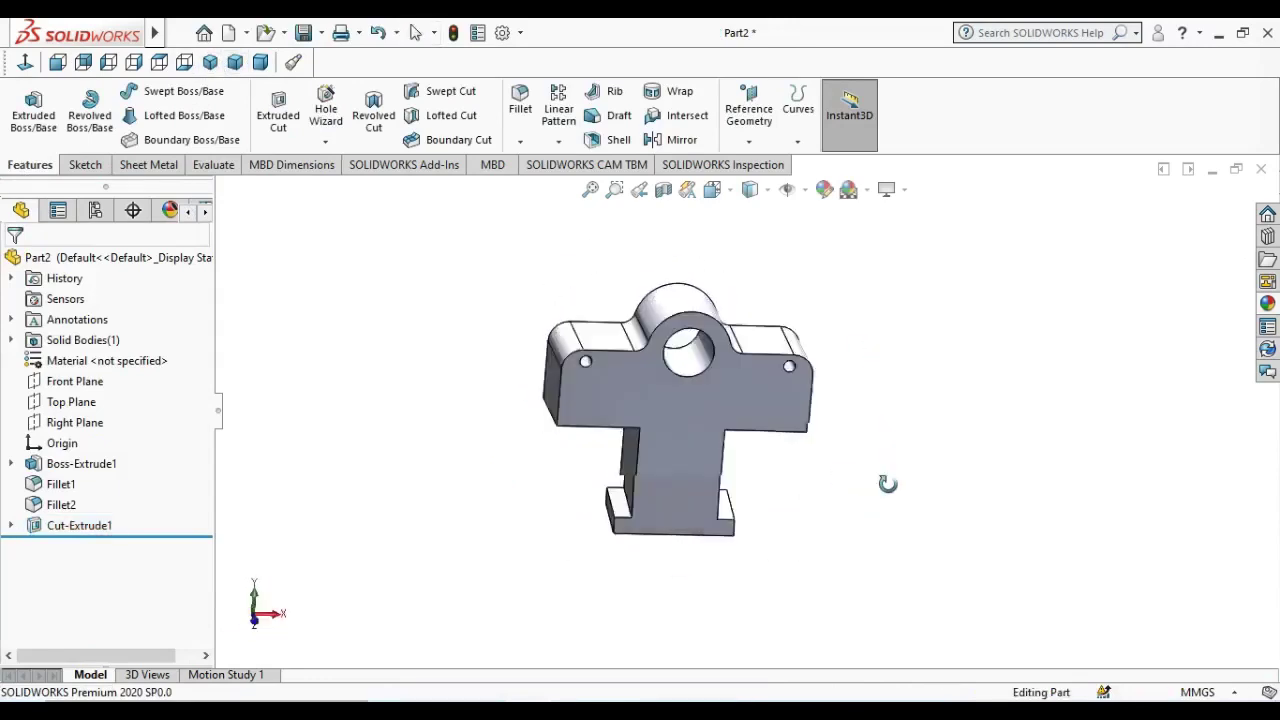
- Apply the polished steel appearance to the whole slider part
{"action": "left_click", "coordinate": [211, 64]}
{"action": "left_click", "coordinate": [1273, 301]}
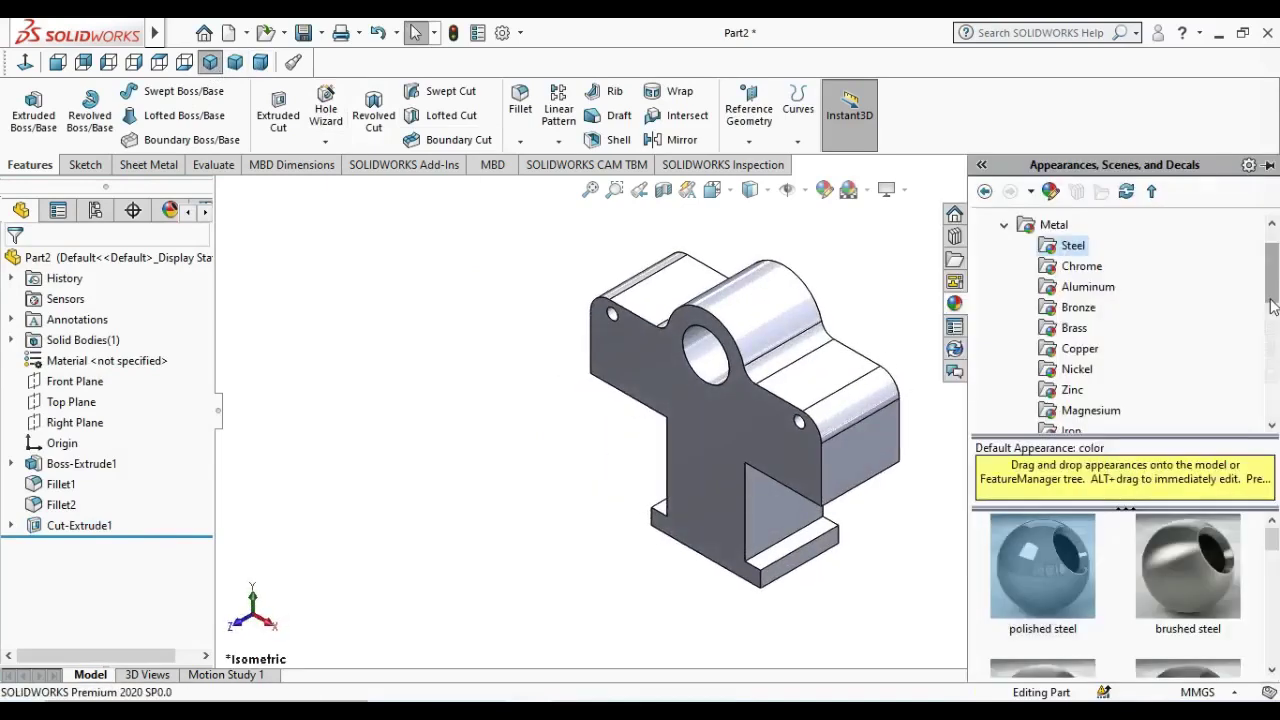
{"action": "left_click_drag", "start_coordinate": [1050, 571], "coordinate": [822, 378]}
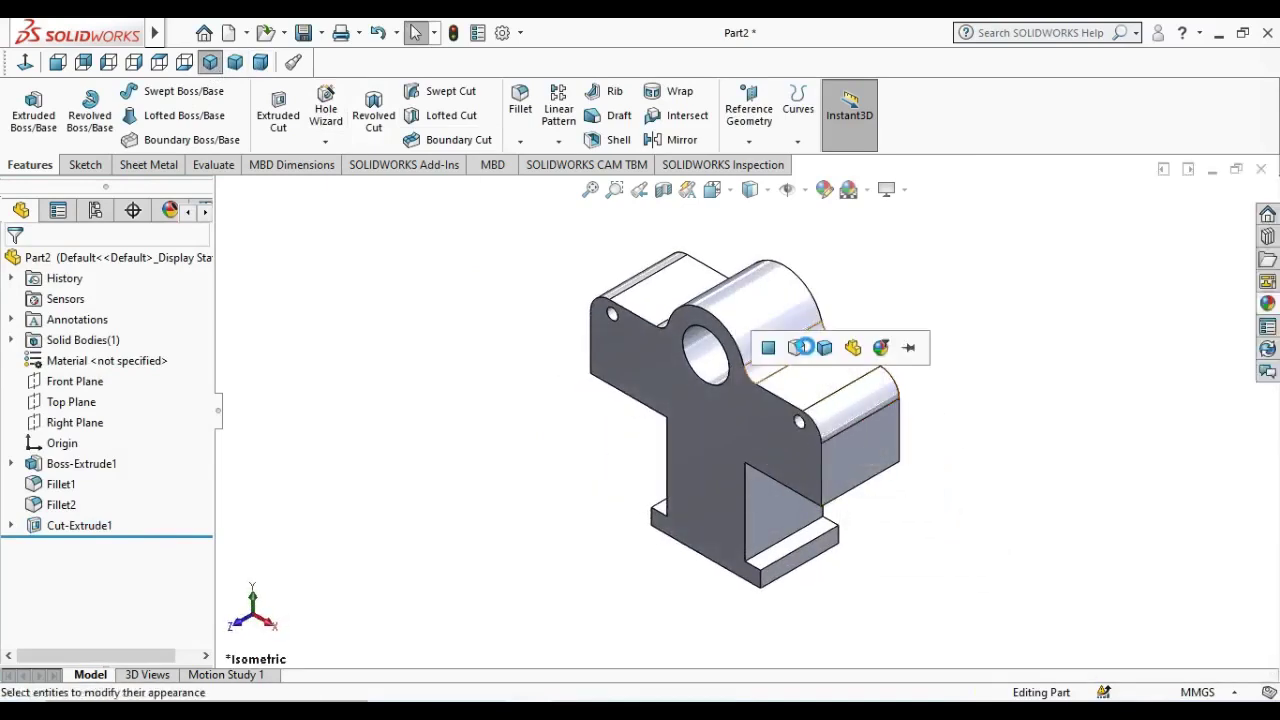
{"action": "left_click", "coordinate": [819, 350]}
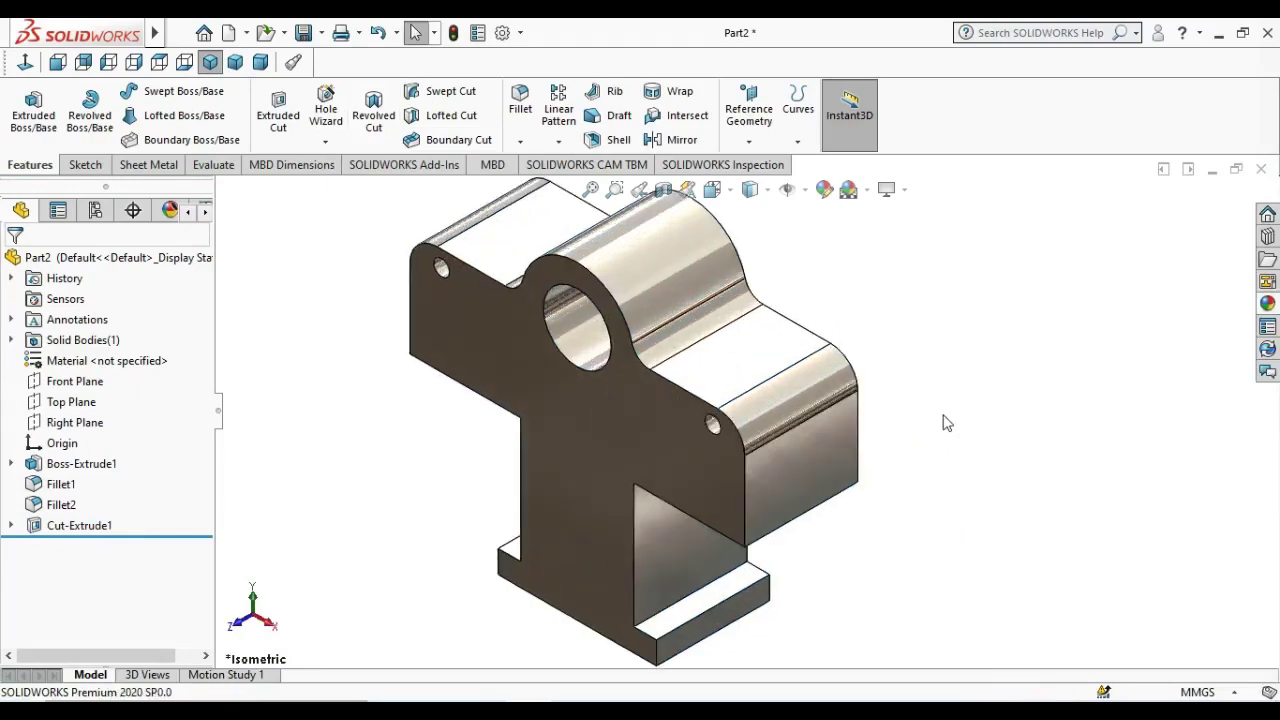
{"action": "mouse_move", "coordinate": [761, 354]}
{"action": "middle_mouse_down"}
{"action": "mouse_move", "coordinate": [904, 180]}
{"action": "mouse_move", "coordinate": [885, 521]}
{"action": "mouse_move", "coordinate": [970, 540]}
{"action": "middle_mouse_up"}
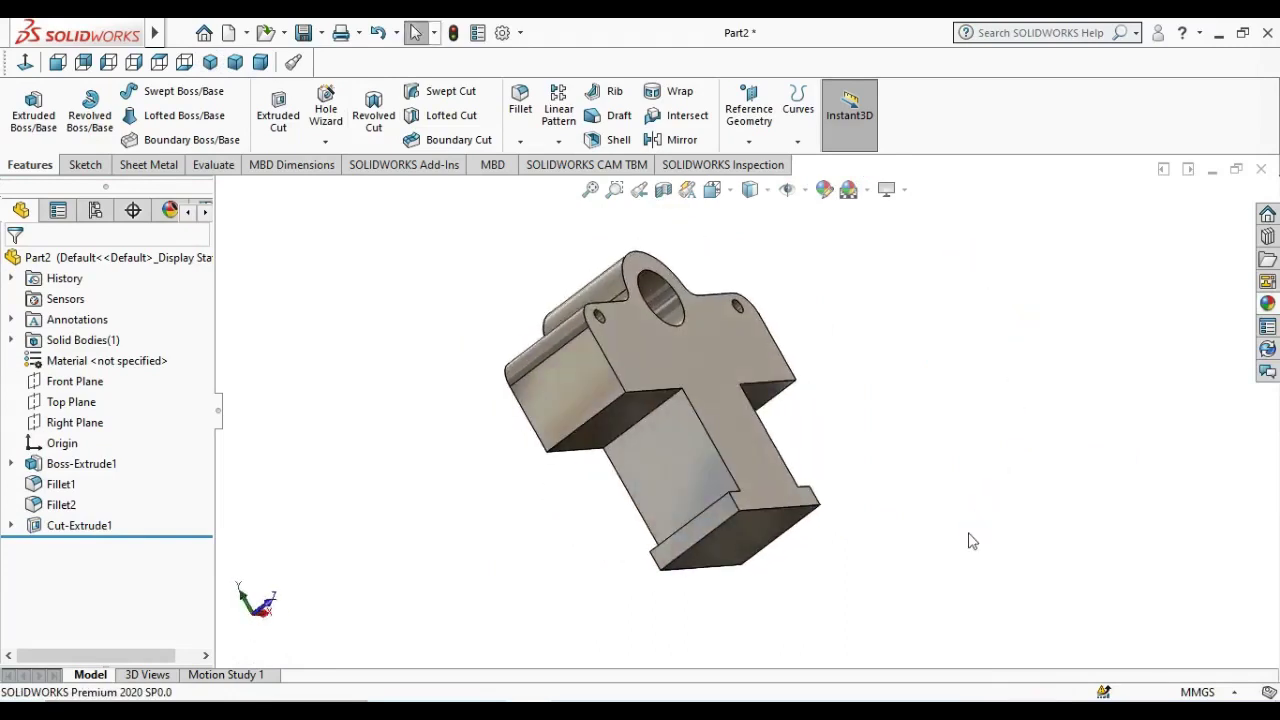
- Return to isometric view and save the slider as '2. Slider' in the Bench Vice folder
{"action": "key", "text": "ctrl+7"}
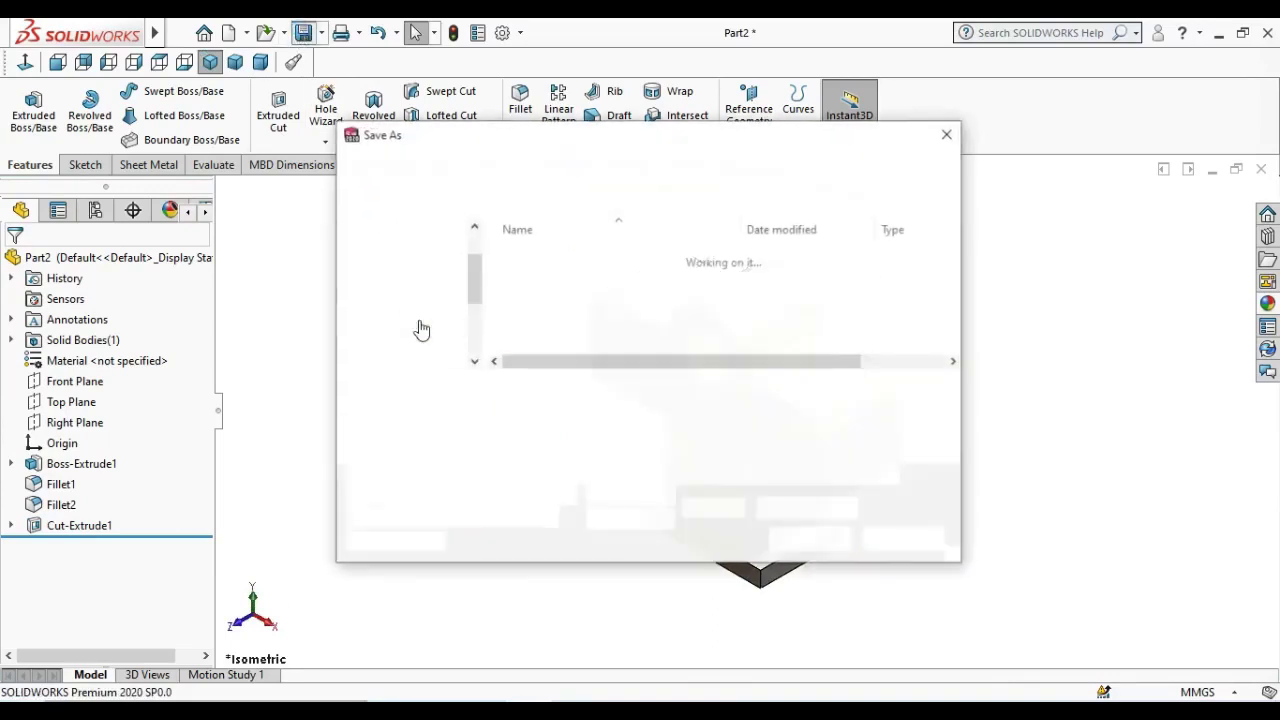
{"action": "double_click", "coordinate": [559, 261]}
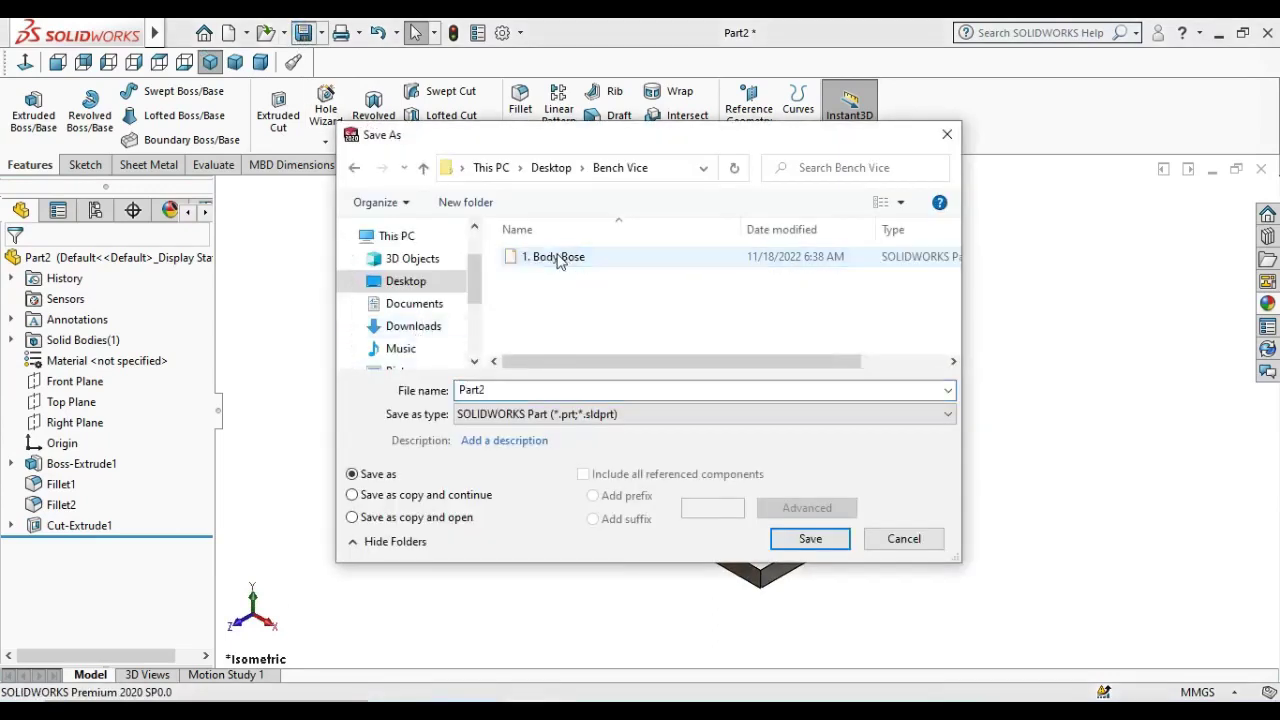
{"action": "double_click", "coordinate": [509, 390]}
{"action": "type", "text": "2. Slider"}
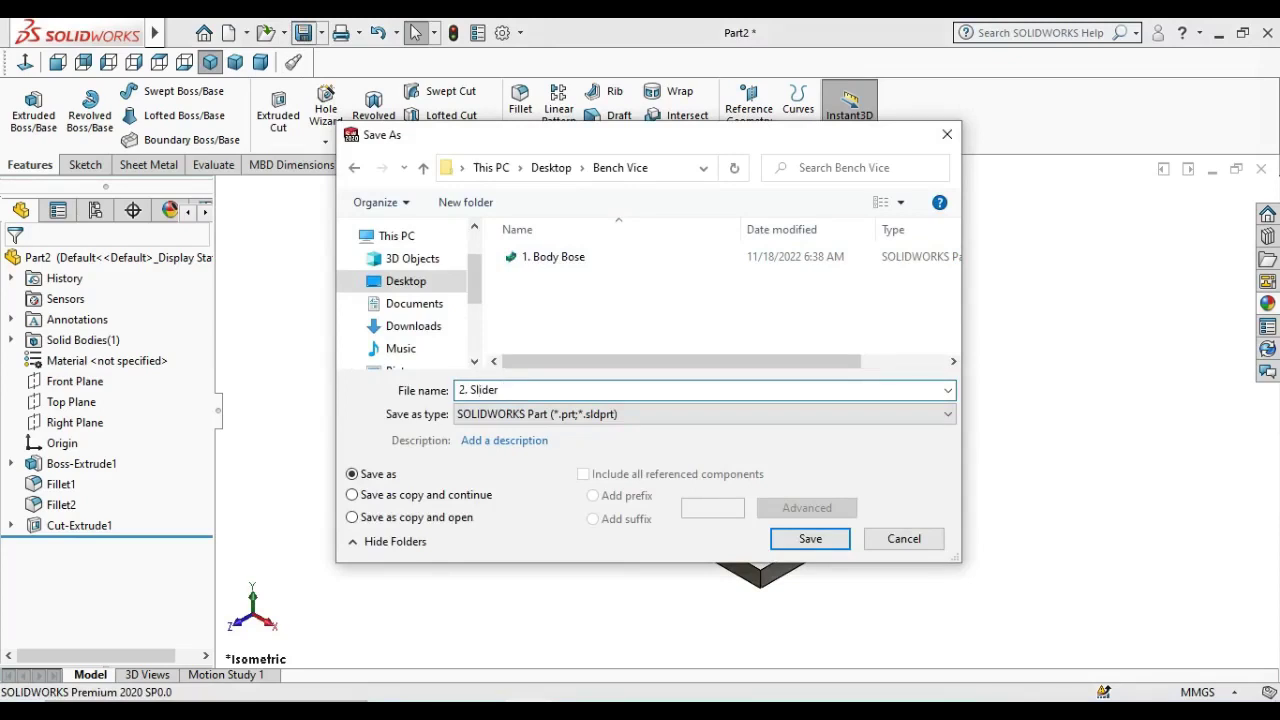
{"action": "key", "text": "Return"}
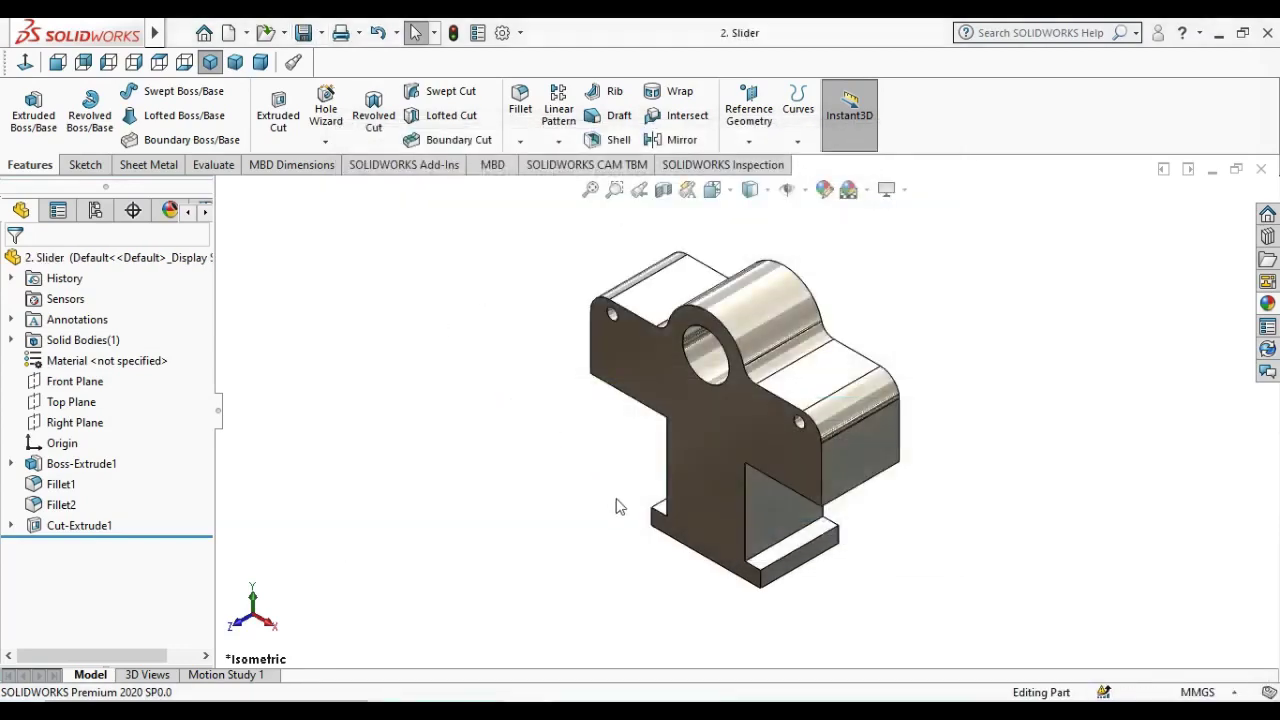
{"action": "mouse_move", "coordinate": [598, 478]}
{"action": "middle_mouse_down"}
{"action": "mouse_move", "coordinate": [844, 308]}
{"action": "mouse_move", "coordinate": [760, 470]}
{"action": "mouse_move", "coordinate": [654, 551]}
{"action": "mouse_move", "coordinate": [829, 471]}
{"action": "mouse_move", "coordinate": [856, 550]}
{"action": "mouse_move", "coordinate": [728, 537]}
{"action": "mouse_move", "coordinate": [700, 590]}
{"action": "mouse_move", "coordinate": [776, 540]}
{"action": "middle_mouse_up"}
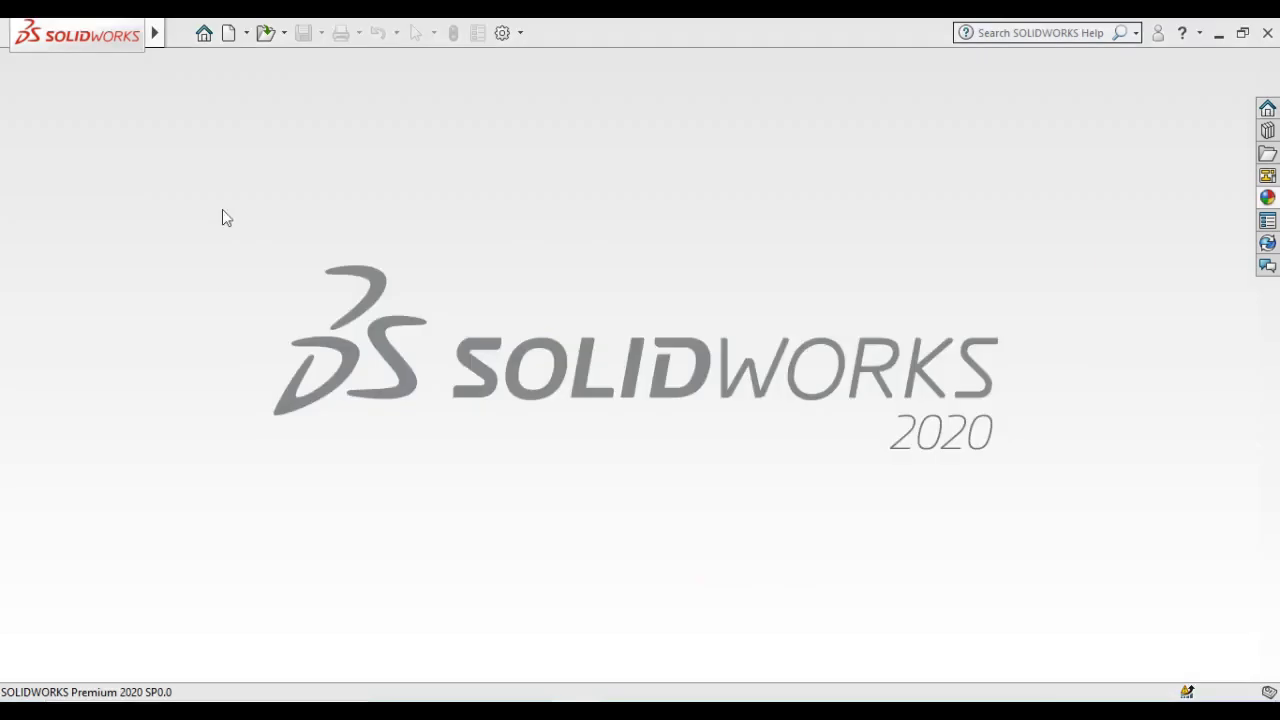
- Create a new Part document for the side plate
{"action": "left_click", "coordinate": [227, 33]}
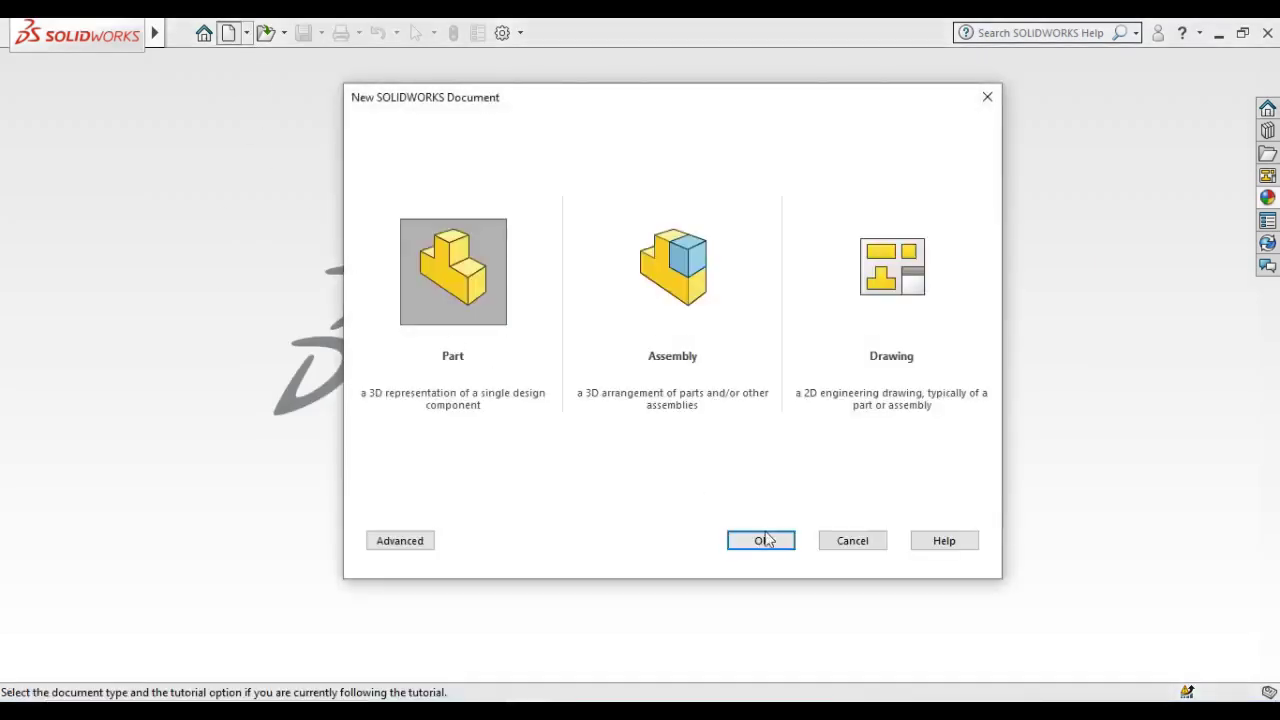
{"action": "left_click", "coordinate": [764, 540]}
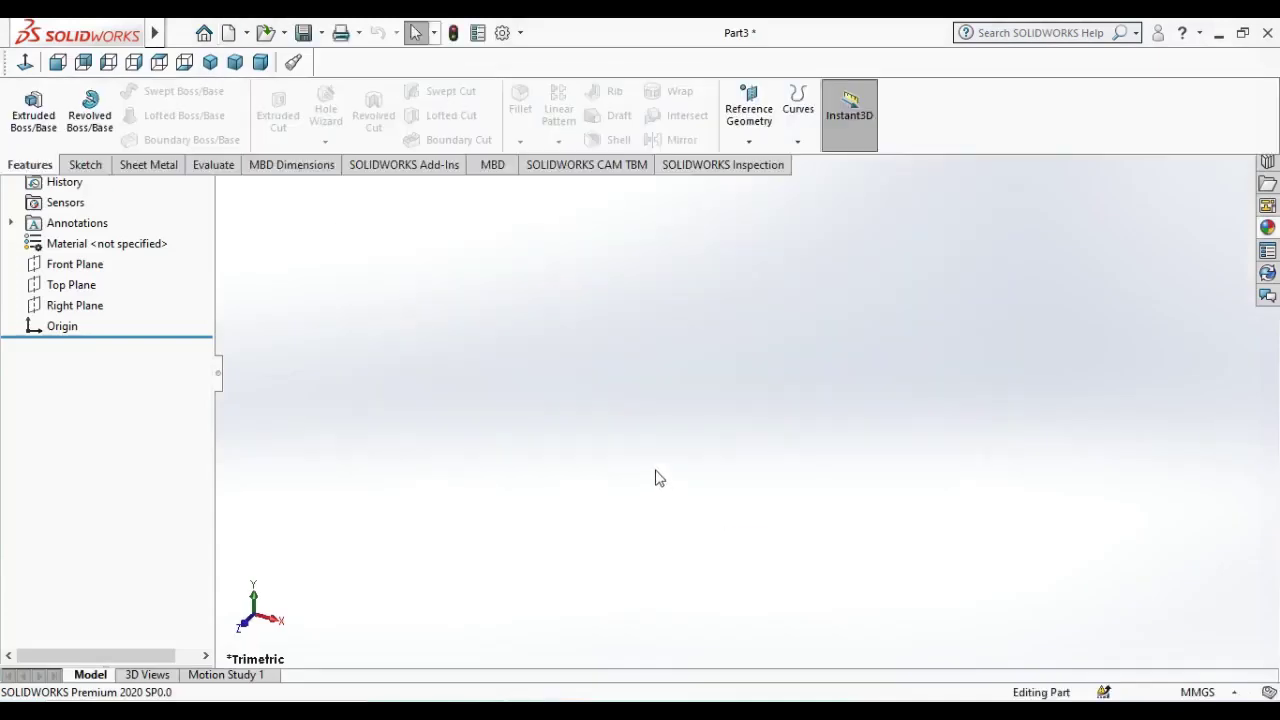
- Set a plain white background and sketch a centre rectangle at the origin on the Front Plane
{"action": "left_click", "coordinate": [867, 190]}
{"action": "left_click", "coordinate": [878, 235]}
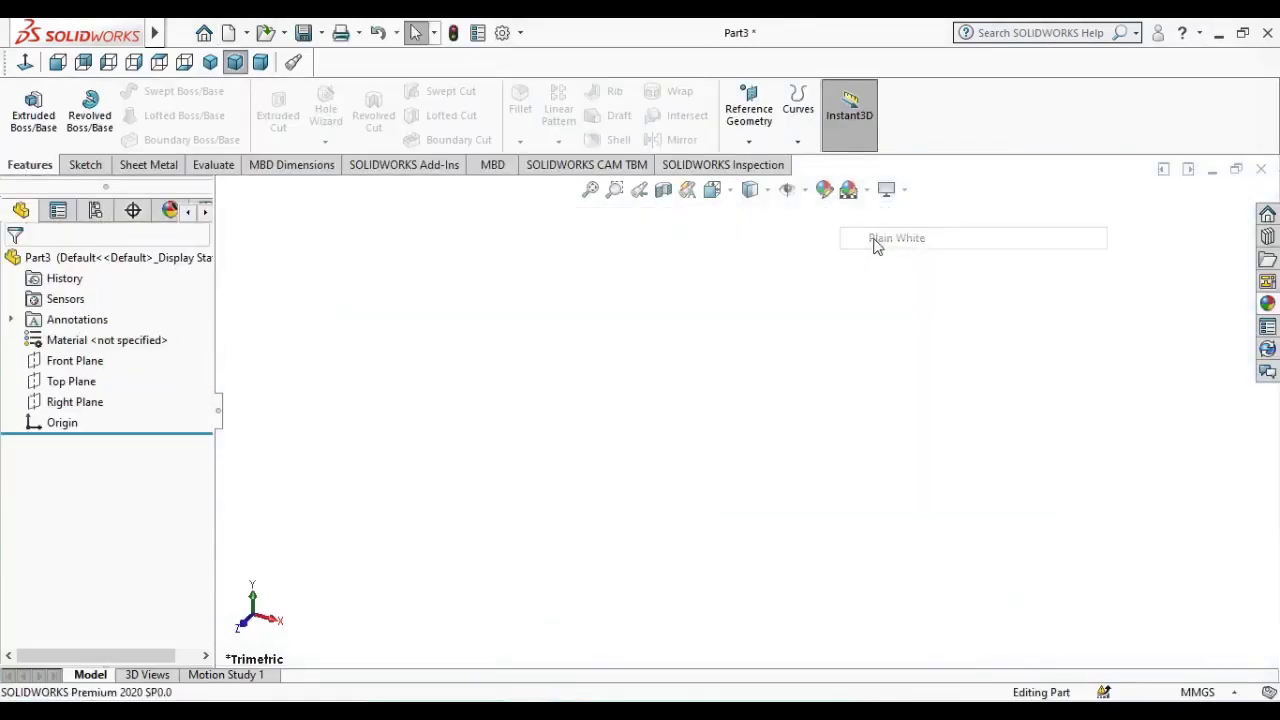
{"action": "left_click", "coordinate": [72, 366]}
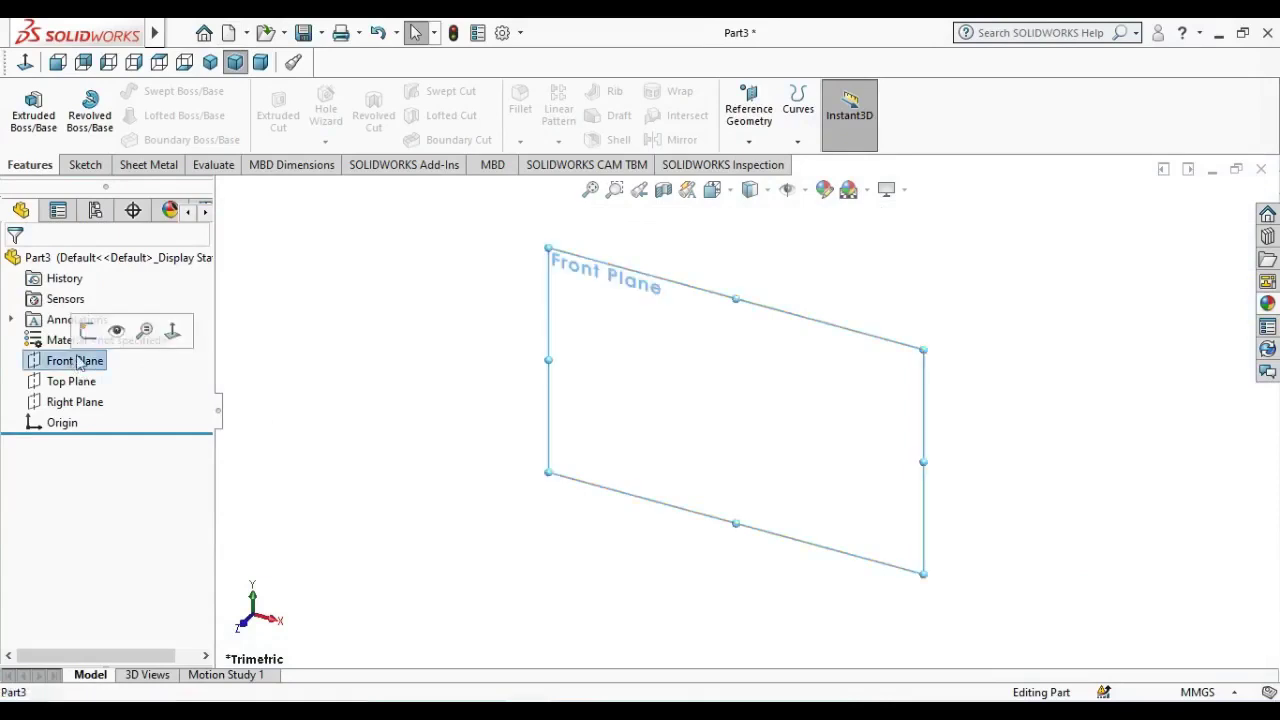
{"action": "left_click", "coordinate": [88, 338]}
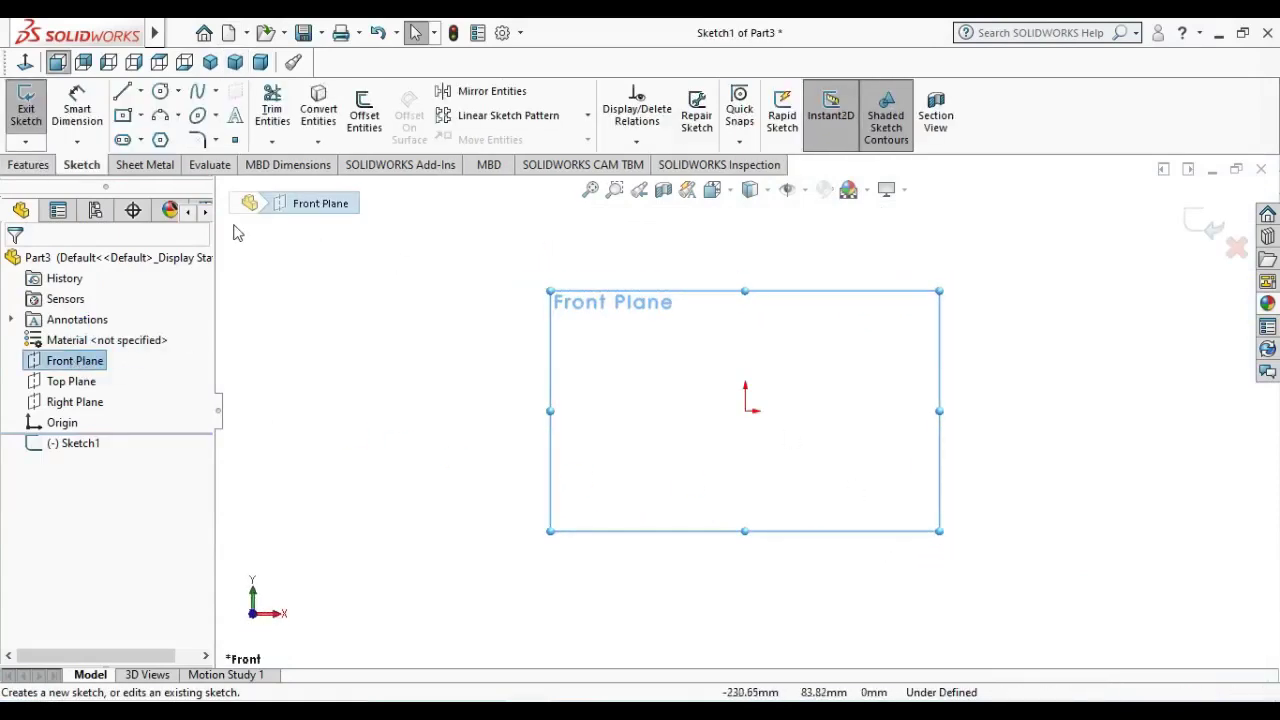
{"action": "left_click", "coordinate": [123, 117]}
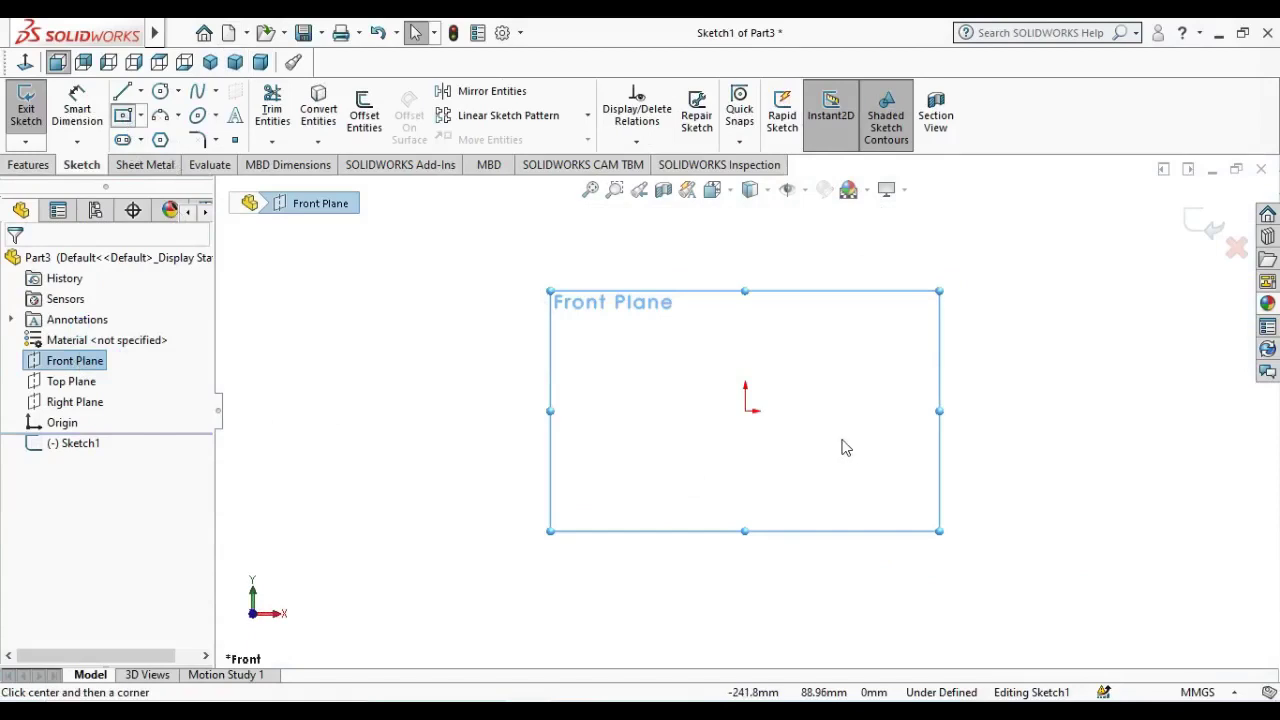
{"action": "left_click", "coordinate": [745, 410]}
{"action": "left_click", "coordinate": [976, 537]}
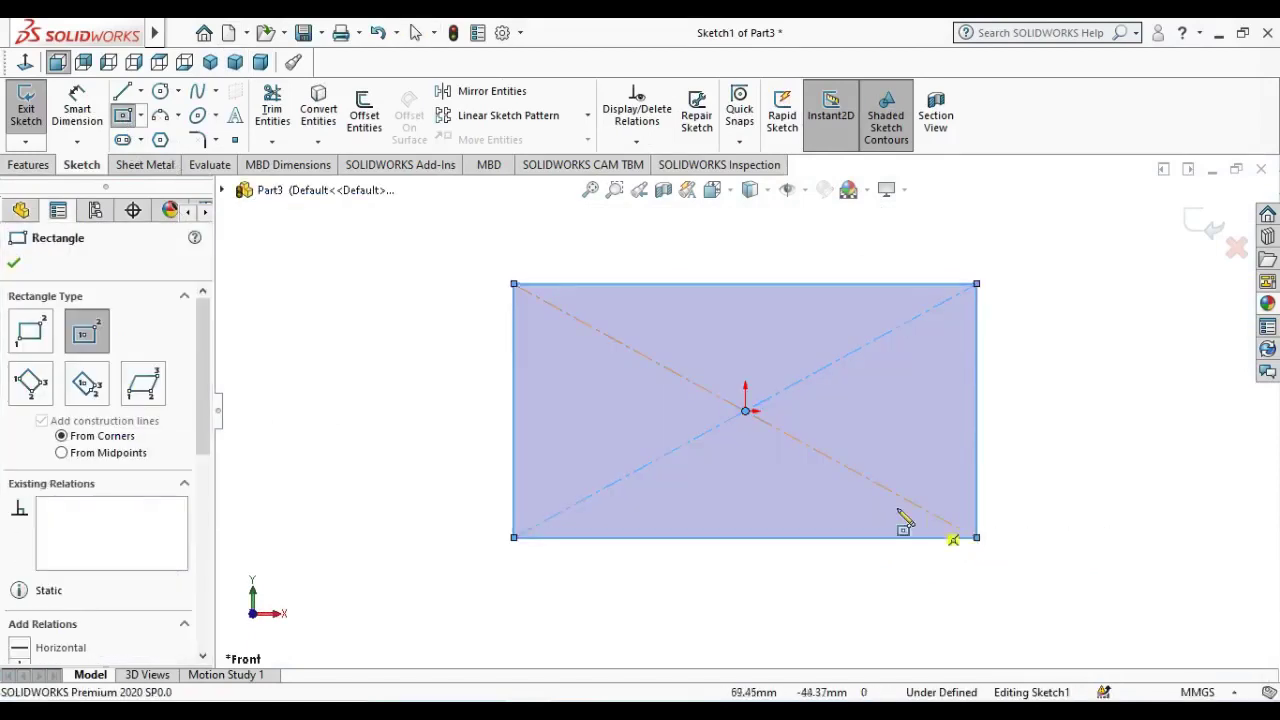
- Dimension the rectangle 32.5 mm tall and 74 mm wide
{"action": "left_click", "coordinate": [79, 104]}
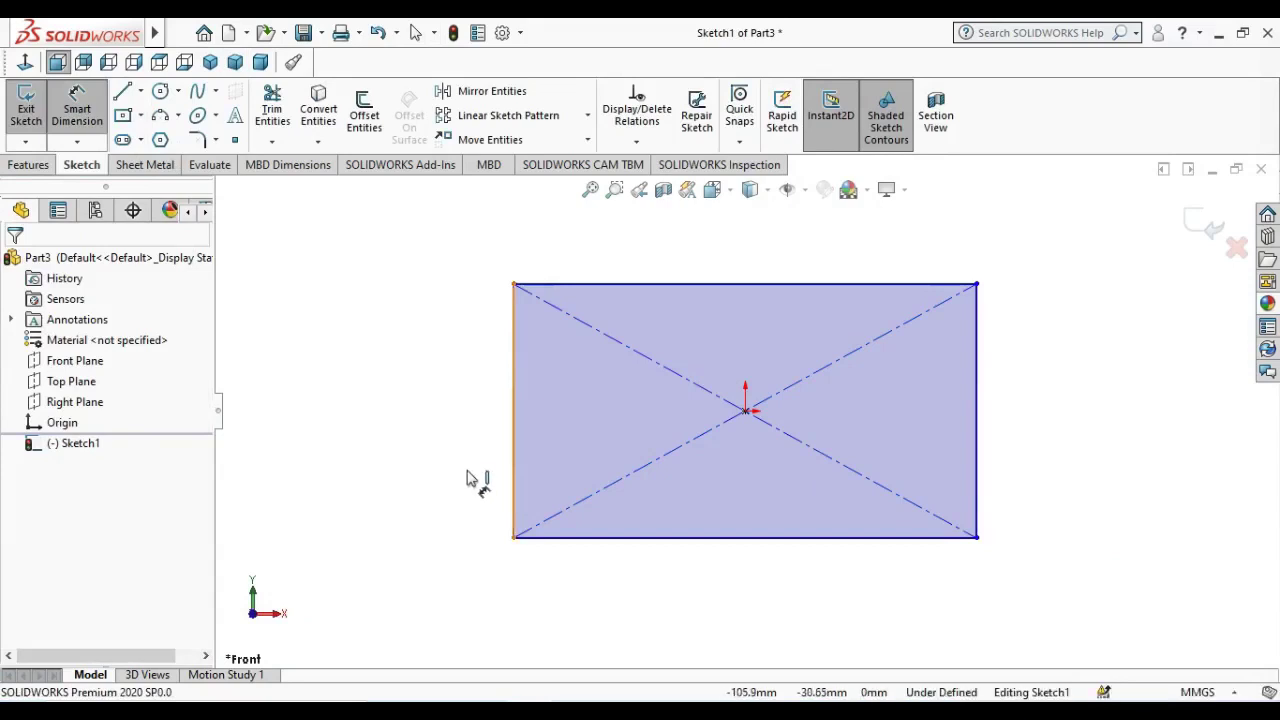
{"action": "left_click", "coordinate": [471, 478]}
{"action": "left_click", "coordinate": [458, 470]}
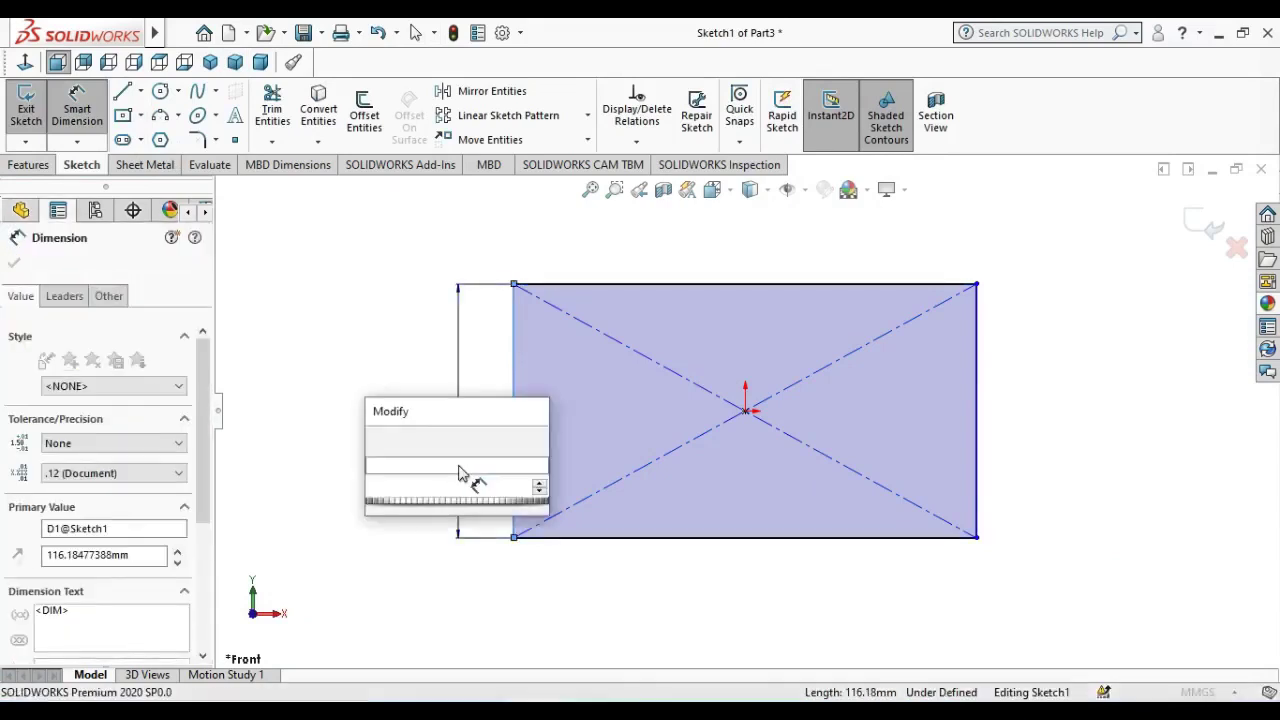
{"action": "type", "text": "32.5"}
{"action": "key", "text": "Return"}
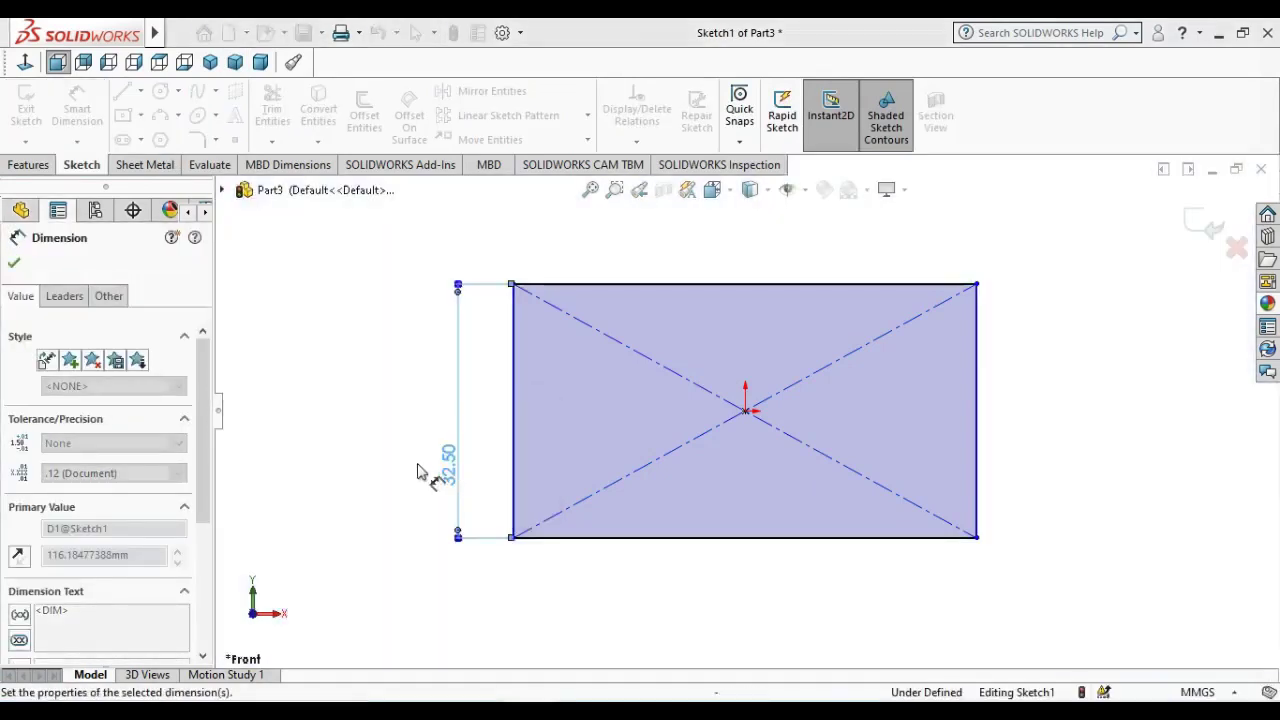
{"action": "left_click", "coordinate": [602, 540]}
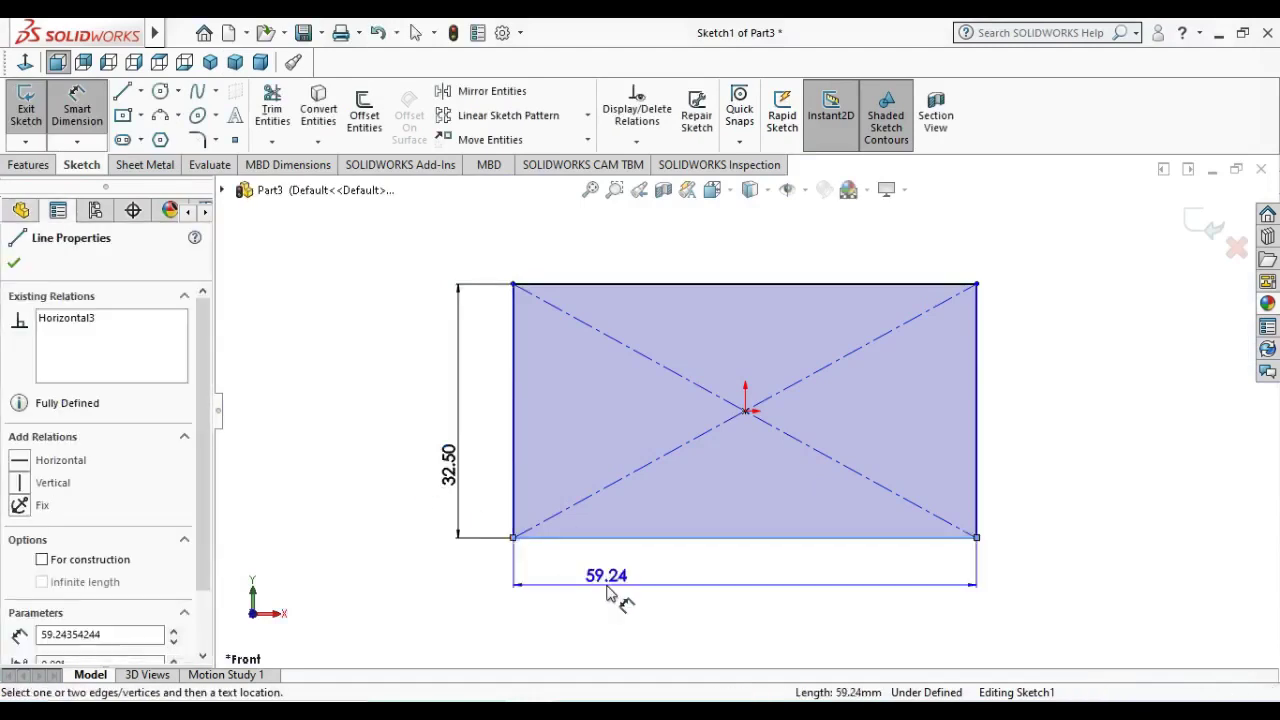
{"action": "left_click", "coordinate": [607, 592]}
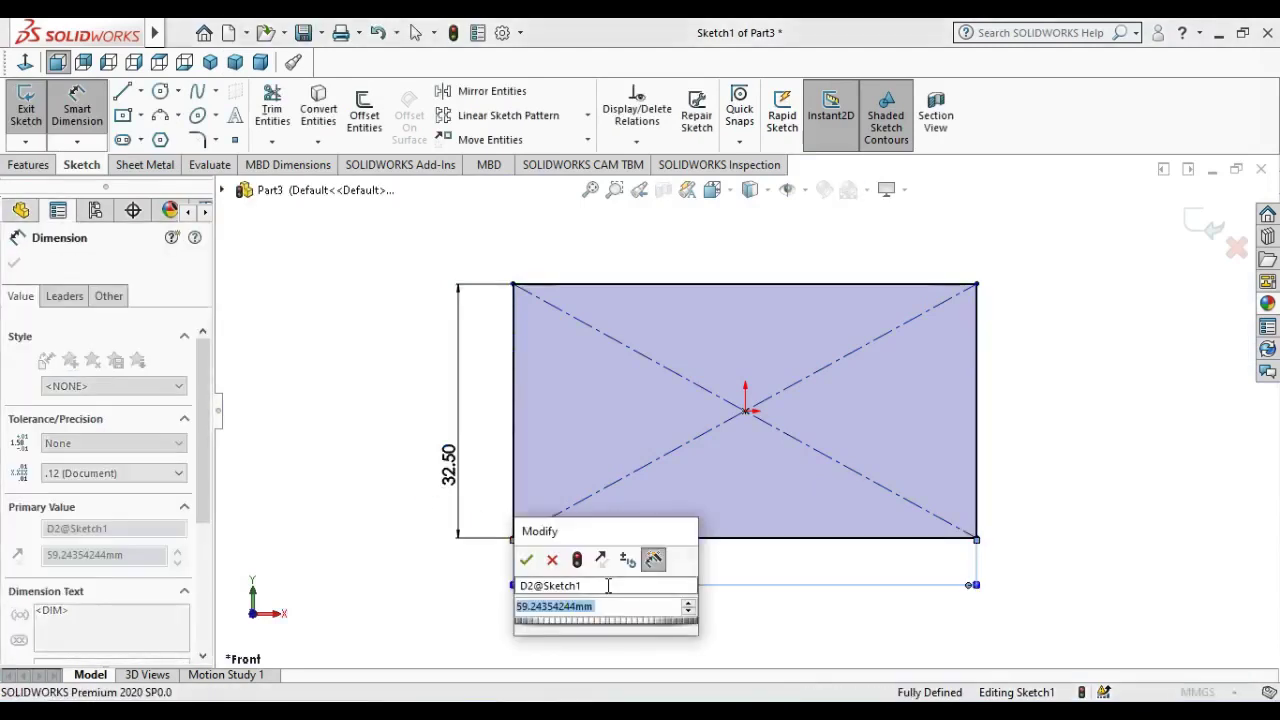
{"action": "type", "text": "74"}
{"action": "key", "text": "Return"}
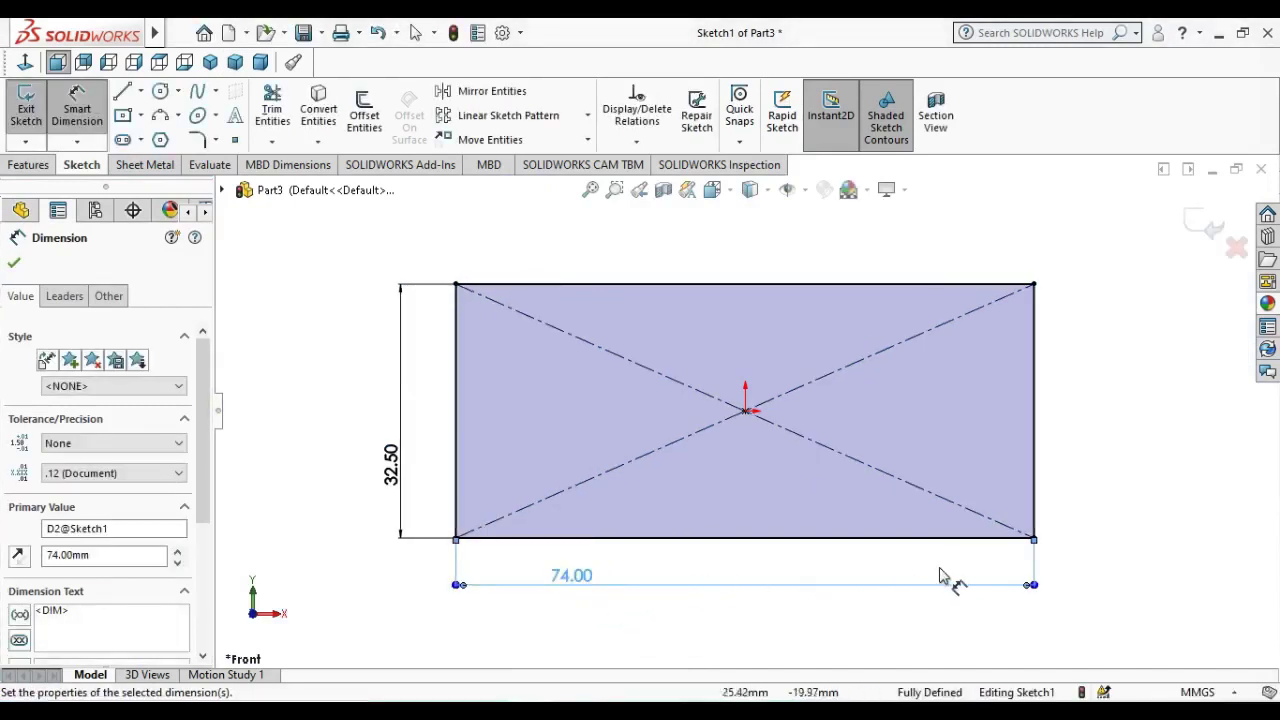
{"action": "left_click", "coordinate": [1062, 543]}
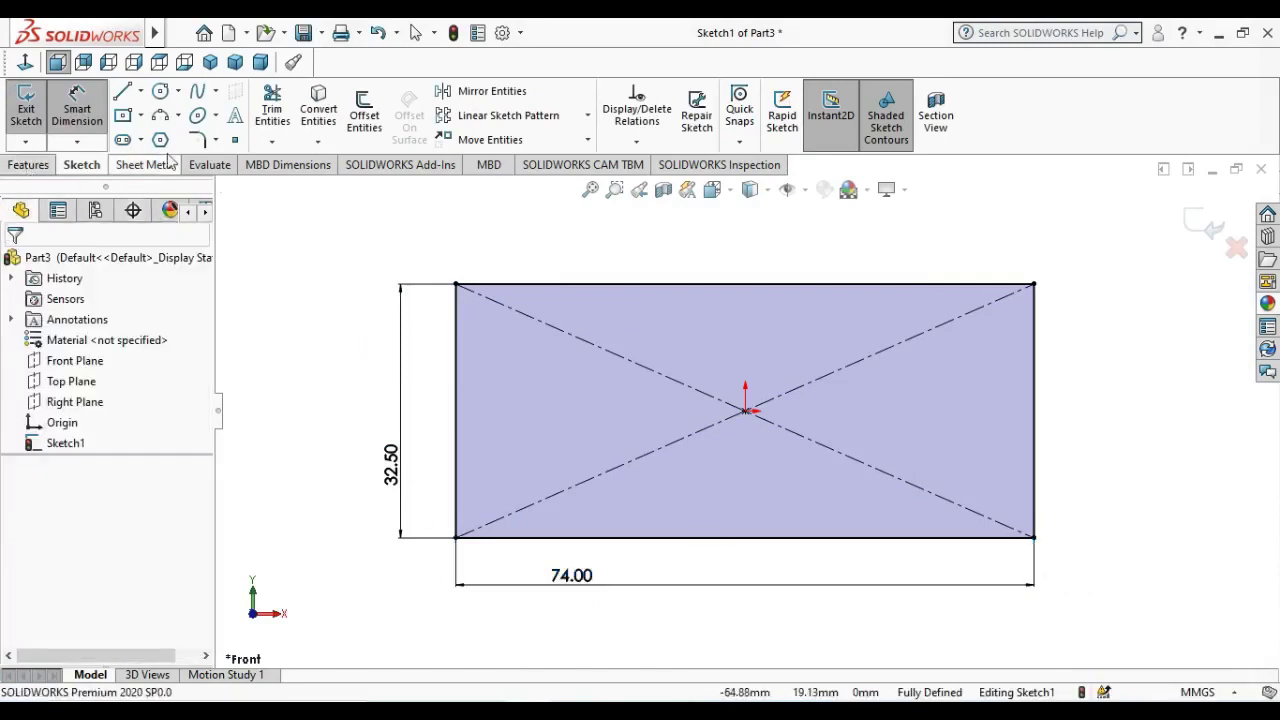
{"action": "left_click", "coordinate": [161, 92]}
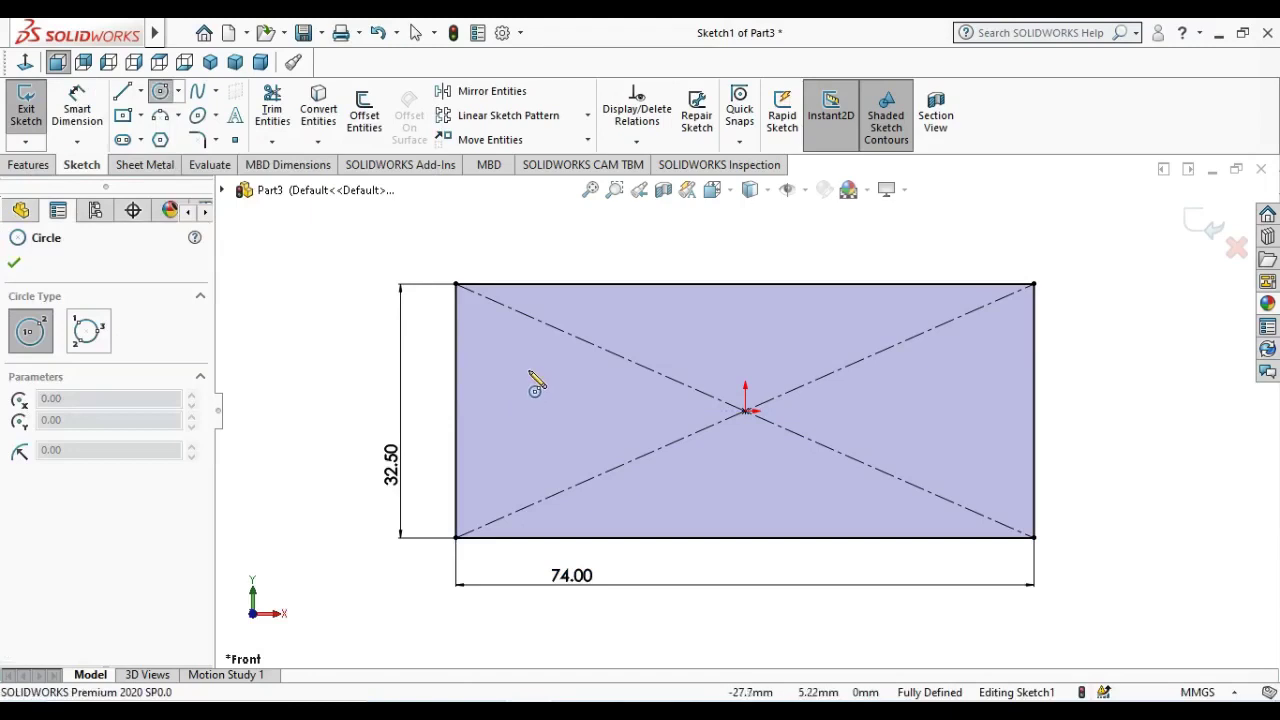
- Draw a left and a right circle inside the rectangle
{"action": "left_click", "coordinate": [528, 370]}
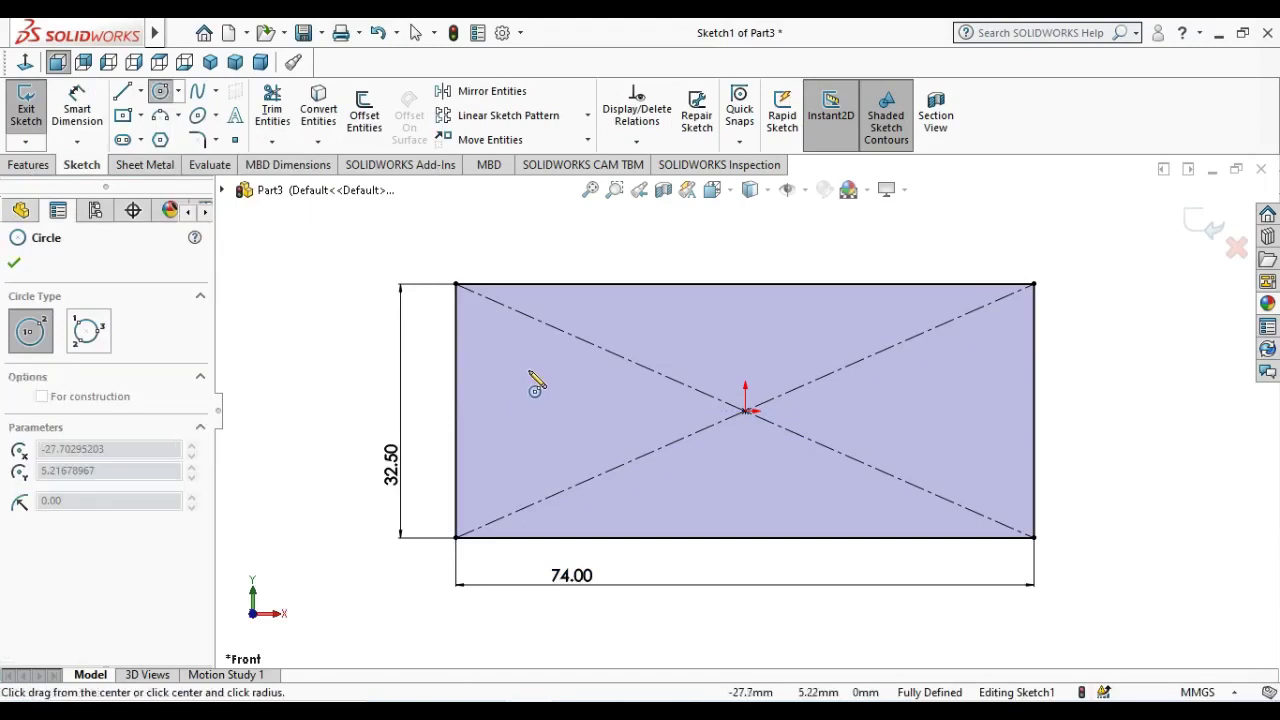
{"action": "left_click", "coordinate": [546, 389]}
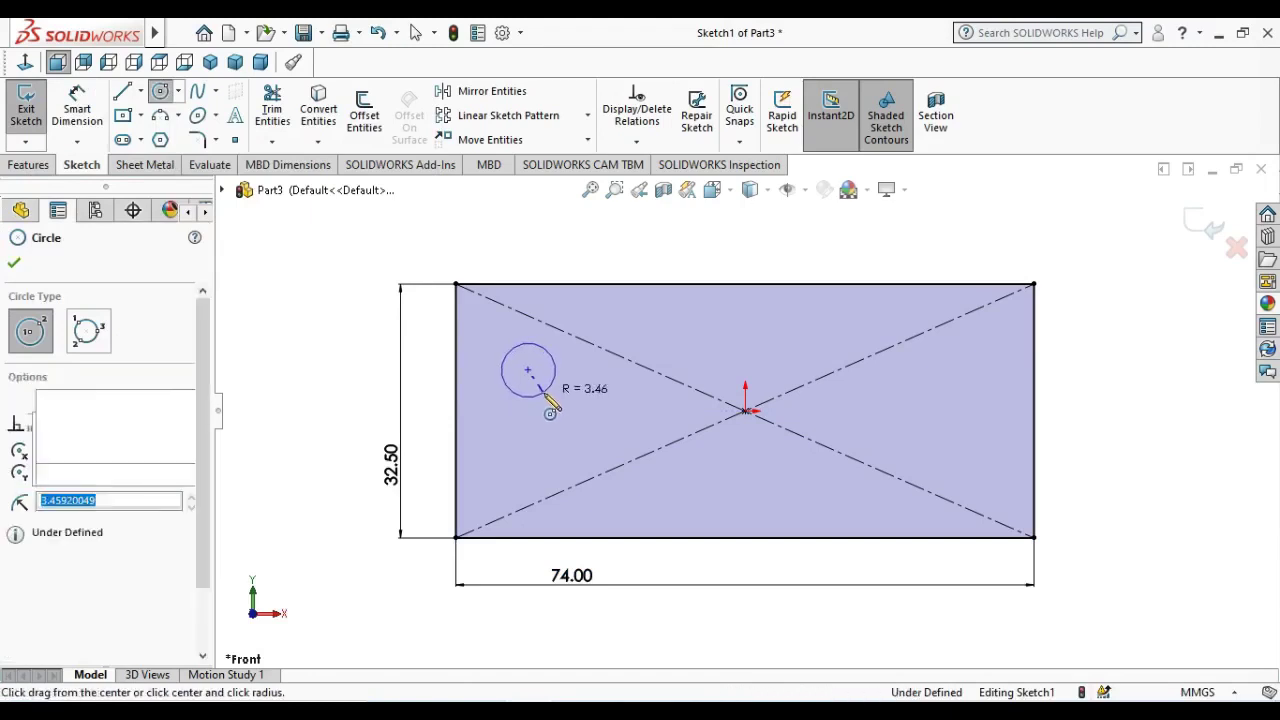
{"action": "left_click", "coordinate": [945, 370]}
{"action": "left_click", "coordinate": [964, 402]}
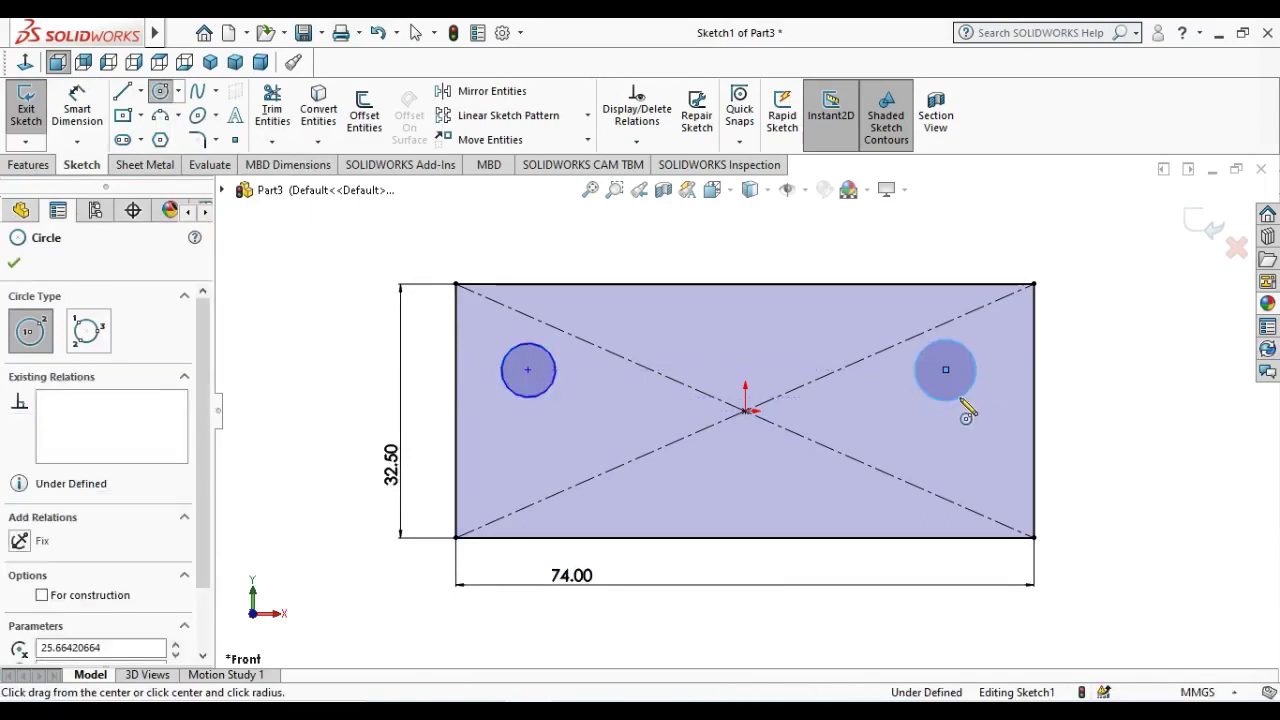
{"action": "key", "text": "Escape"}
- Dimension the right circle 16 mm below the top edge and the centres 60 mm apart
{"action": "left_click", "coordinate": [77, 105]}
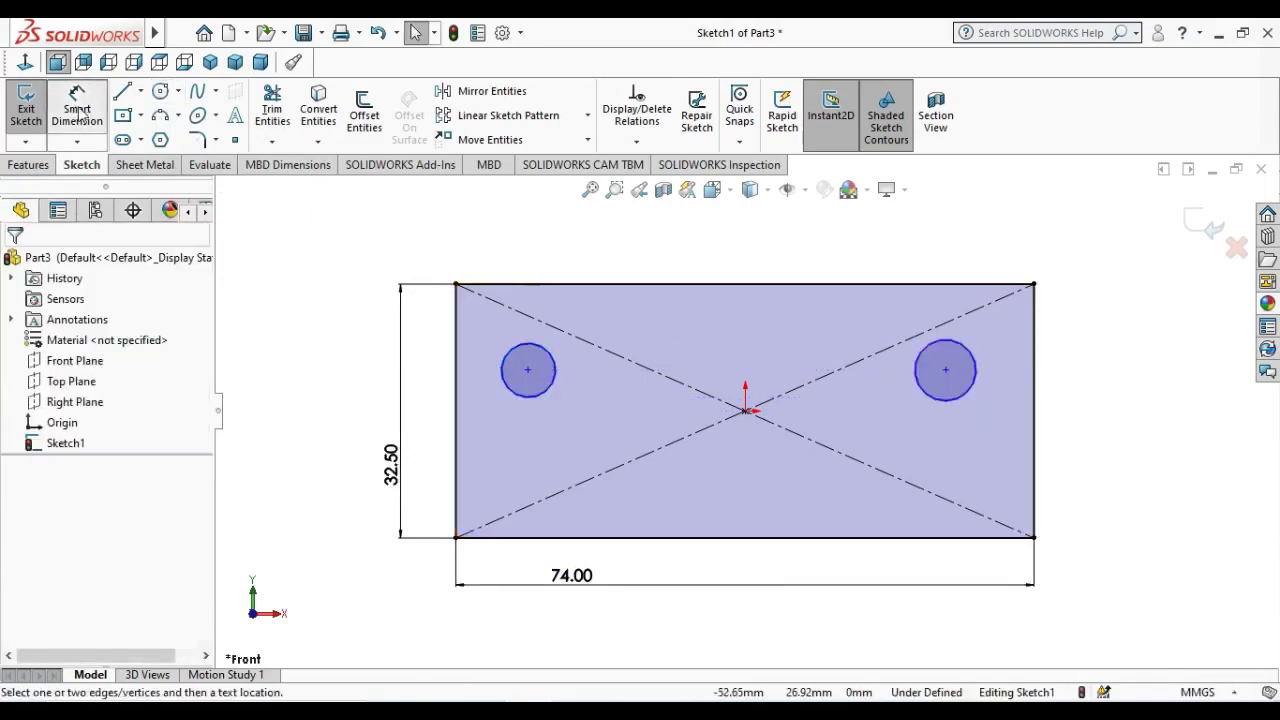
{"action": "left_click", "coordinate": [930, 287]}
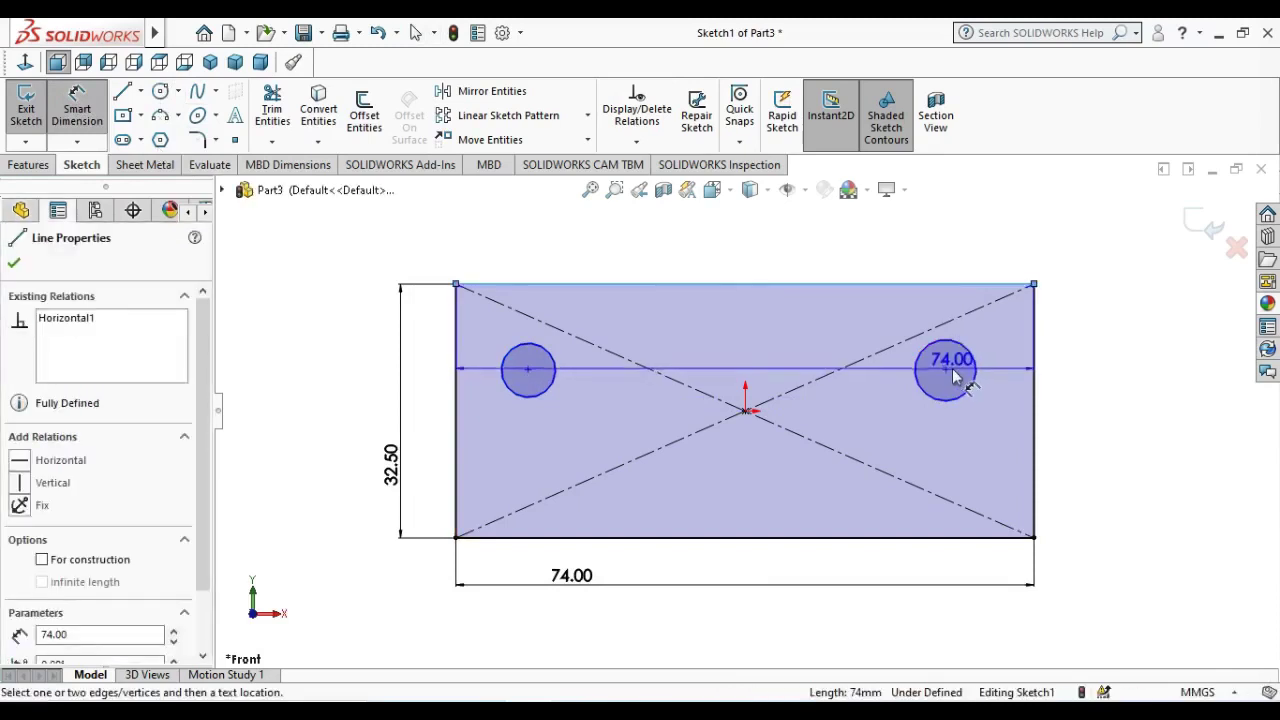
{"action": "left_click", "coordinate": [945, 370]}
{"action": "left_click", "coordinate": [1087, 345]}
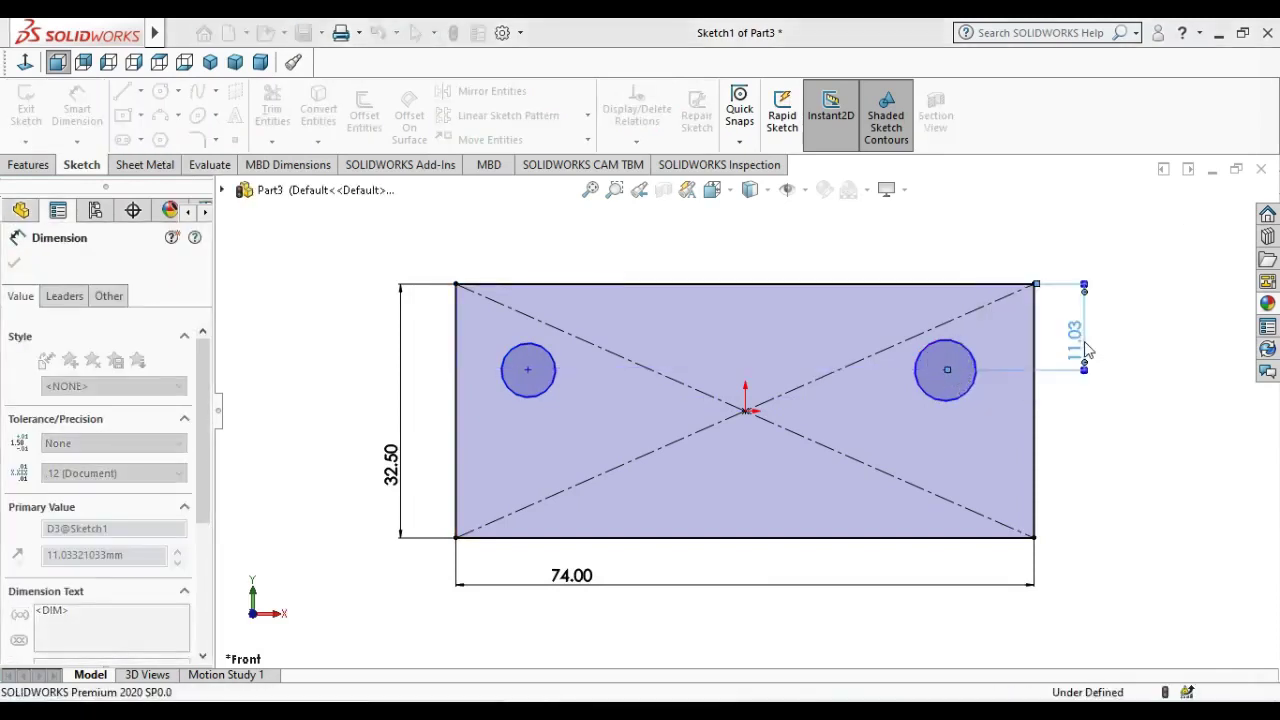
{"action": "type", "text": "16"}
{"action": "key", "text": "Return"}
{"action": "key", "text": "Escape"}
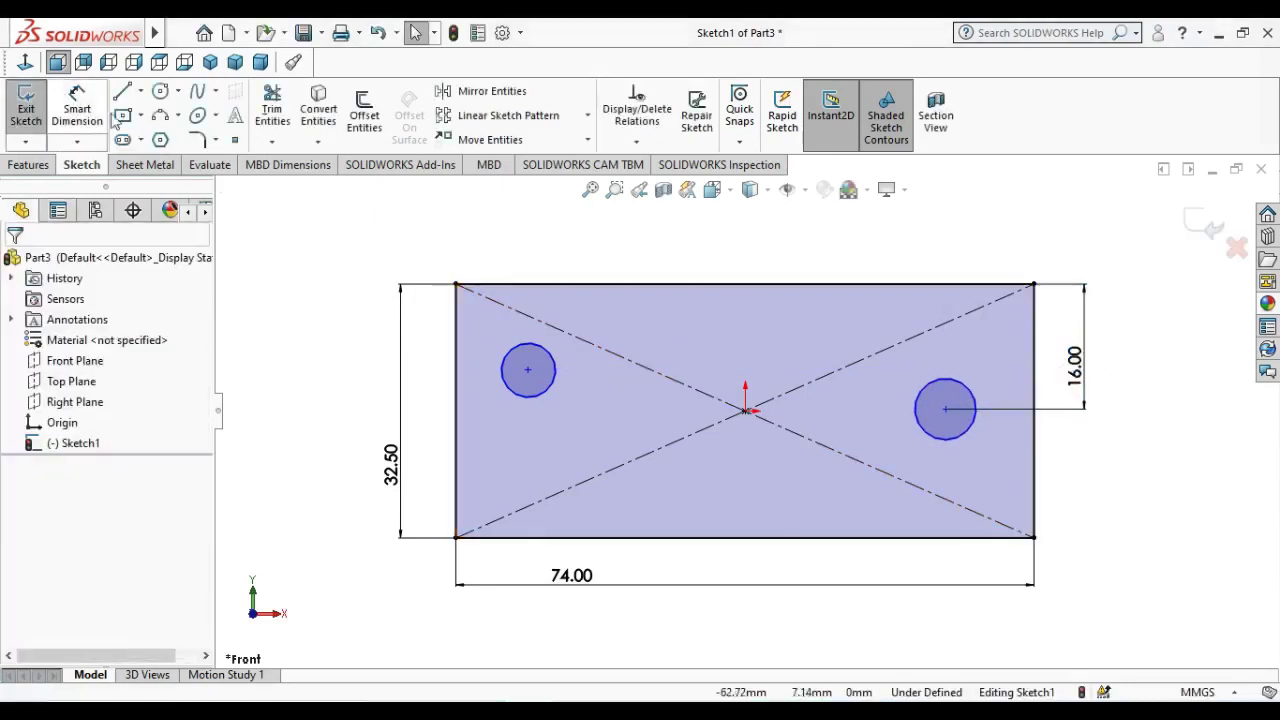
{"action": "left_click", "coordinate": [77, 110]}
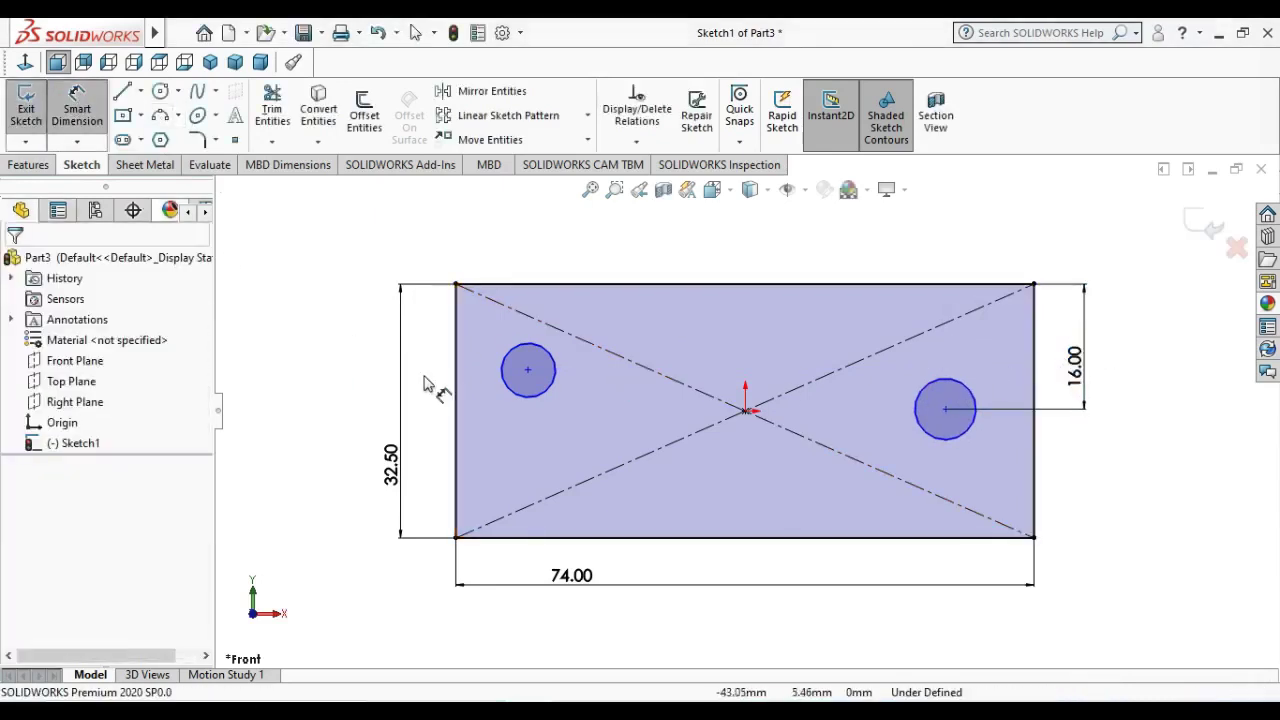
{"action": "left_click", "coordinate": [528, 371]}
{"action": "left_click", "coordinate": [945, 408]}
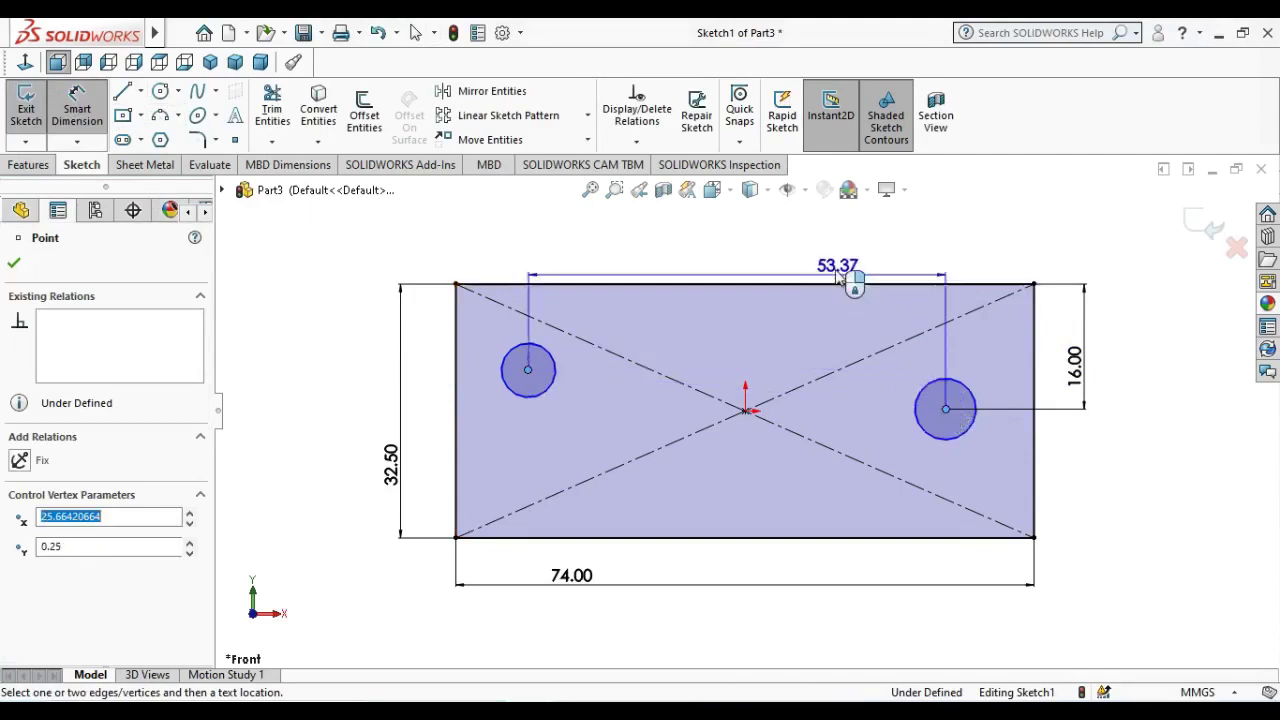
{"action": "left_click", "coordinate": [824, 266]}
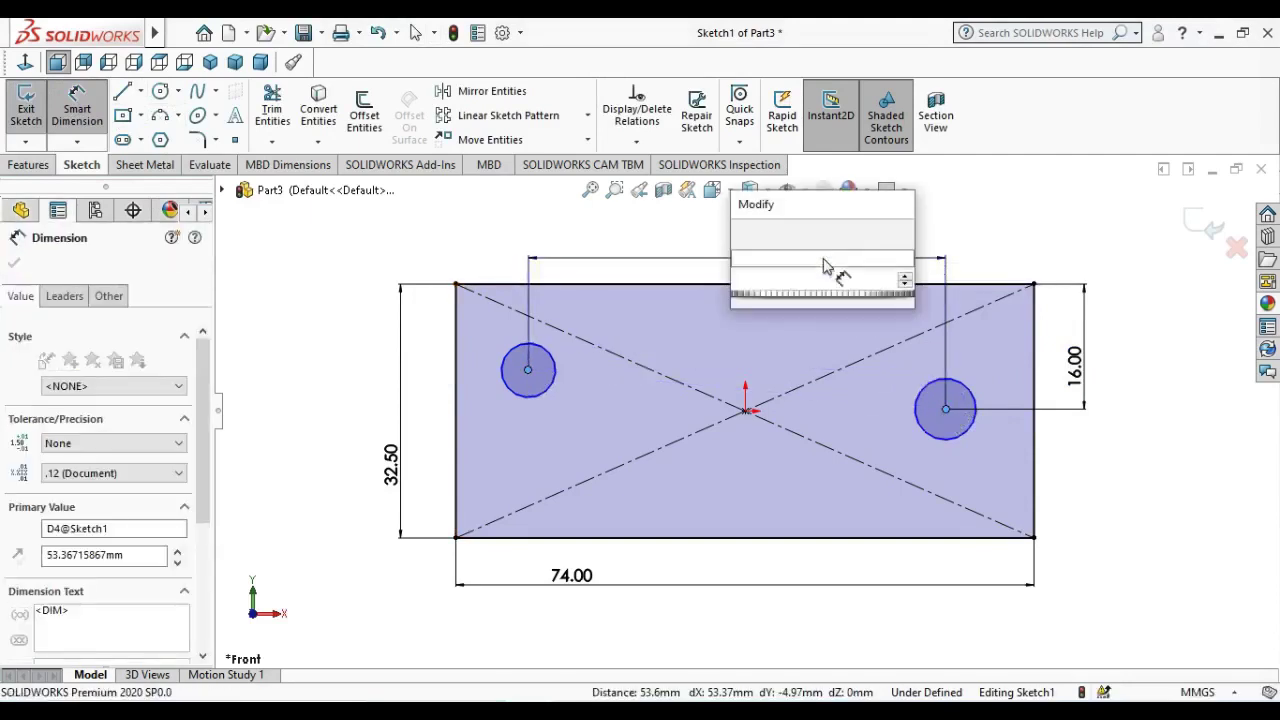
{"action": "type", "text": "60"}
{"action": "key", "text": "Return"}
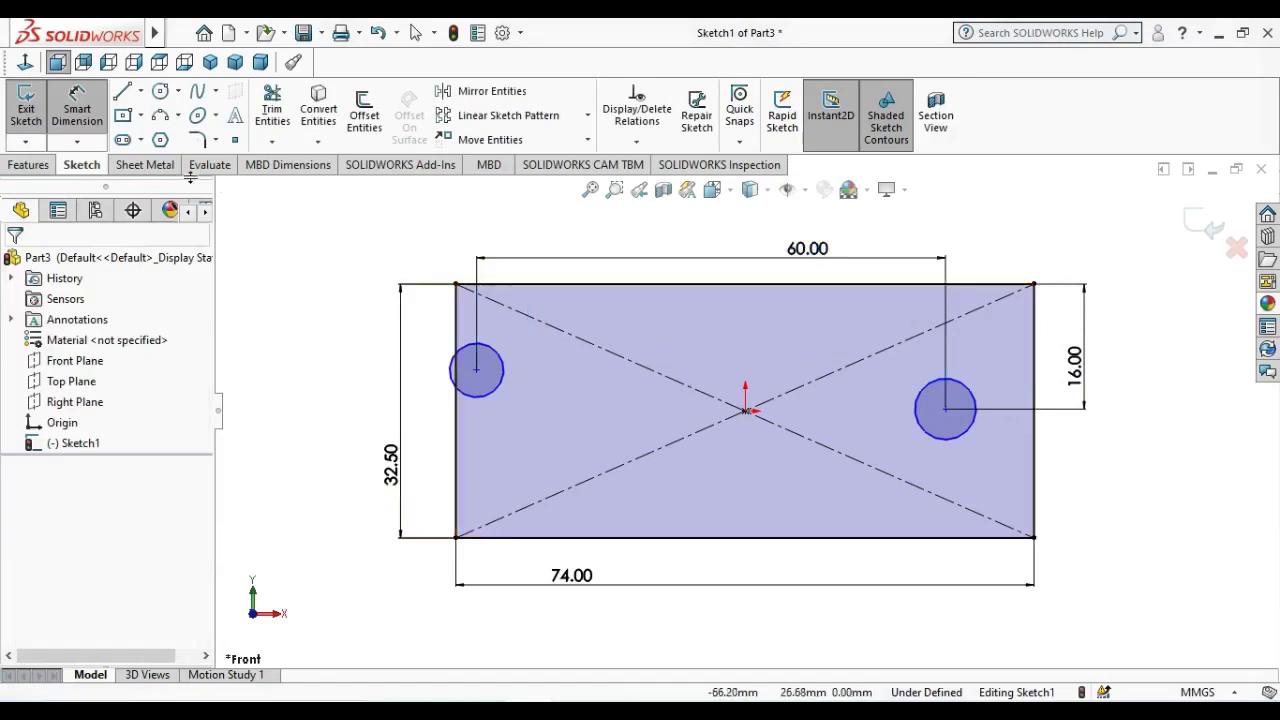
- Dimension the left circle 30 mm from the origin and stack the 30.00 and 74.00 dimensions below
{"action": "left_click", "coordinate": [476, 371]}
{"action": "left_click", "coordinate": [745, 411]}
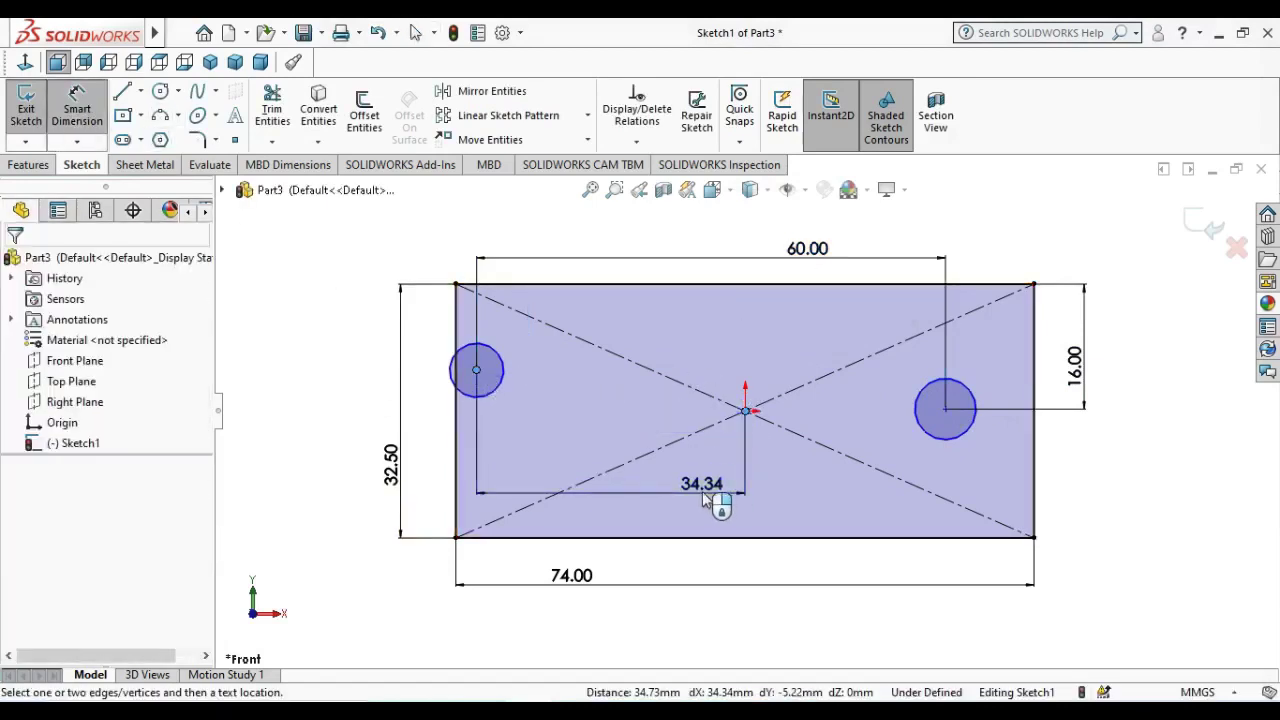
{"action": "left_click", "coordinate": [705, 500]}
{"action": "type", "text": "30"}
{"action": "key", "text": "Return"}
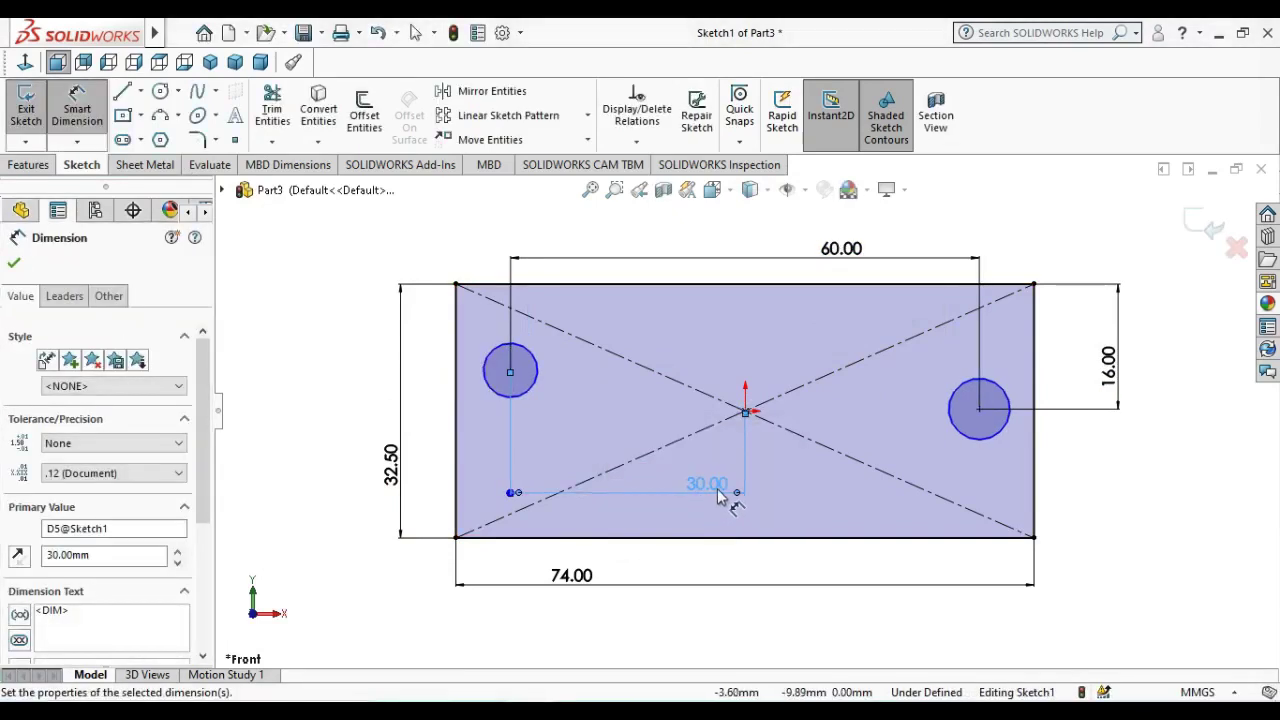
{"action": "left_click_drag", "start_coordinate": [720, 497], "coordinate": [711, 645]}
{"action": "left_click", "coordinate": [648, 598]}
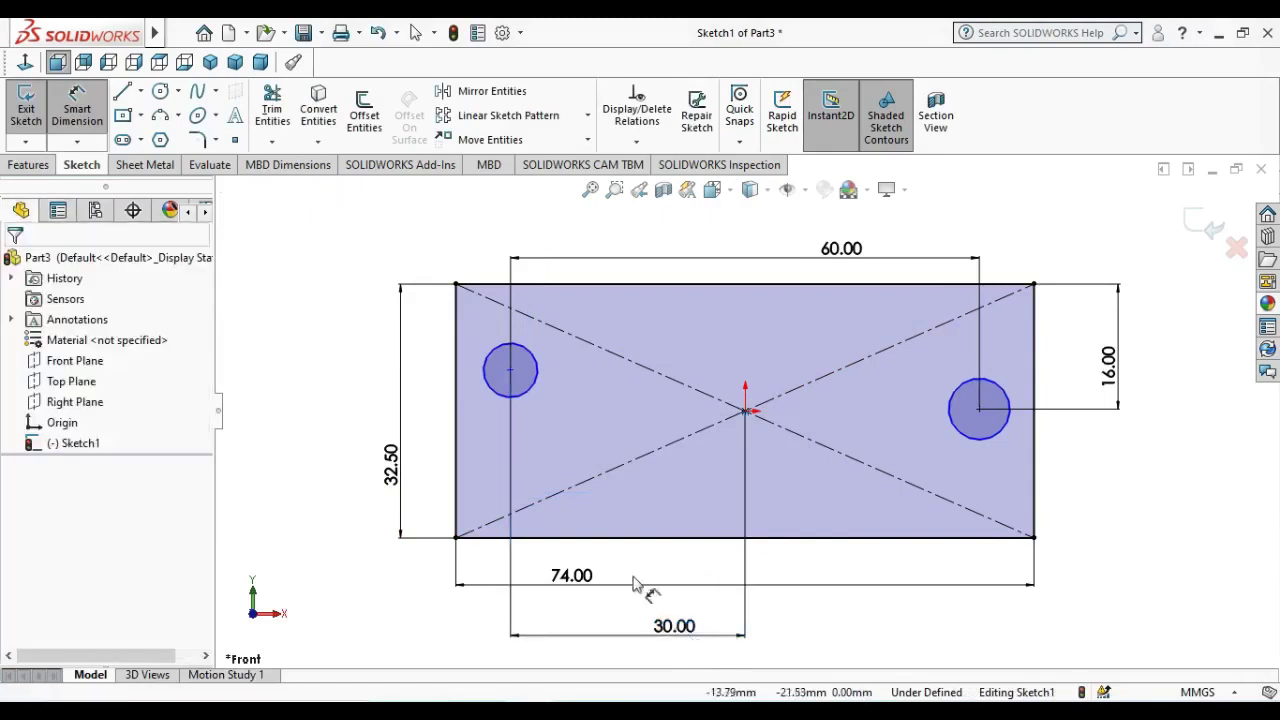
{"action": "left_click_drag", "start_coordinate": [629, 585], "coordinate": [620, 670]}
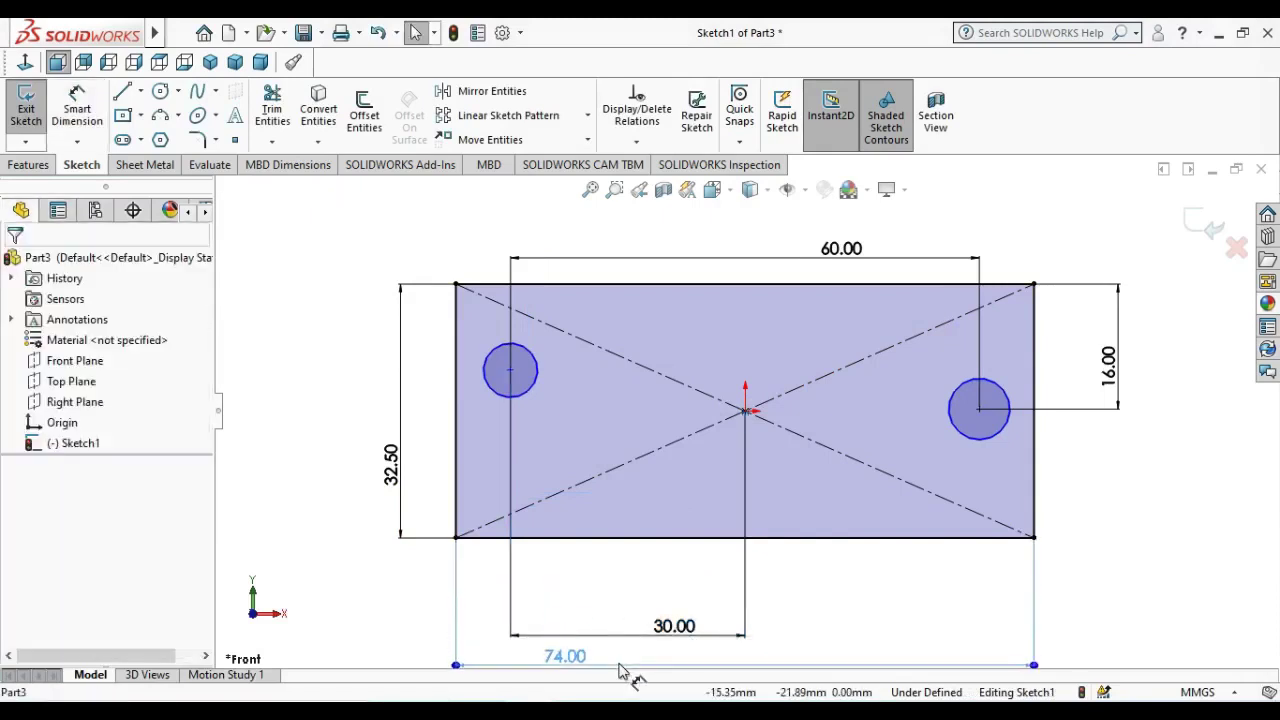
{"action": "key", "text": "f"}
{"action": "left_click", "coordinate": [702, 469]}
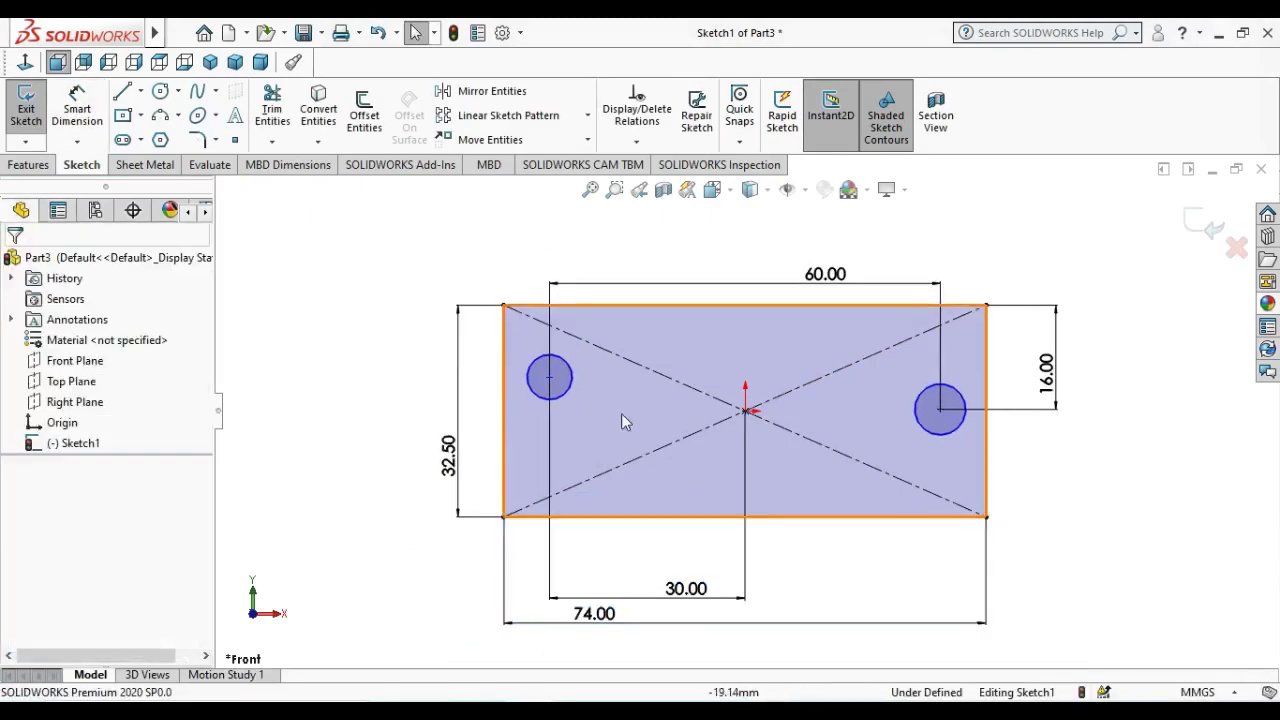
{"action": "left_click", "coordinate": [549, 378]}
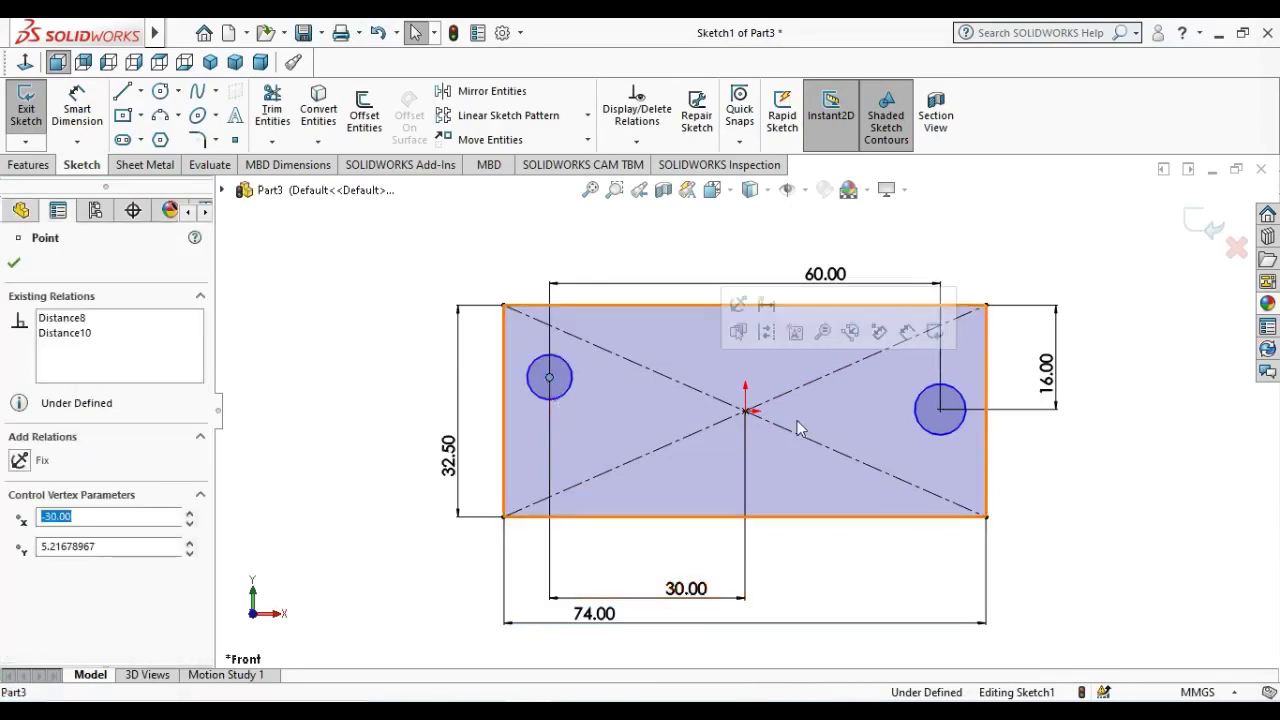
- Make the two circle centres horizontal and the two circles equal in size
{"action": "left_click", "coordinate": [940, 410]}
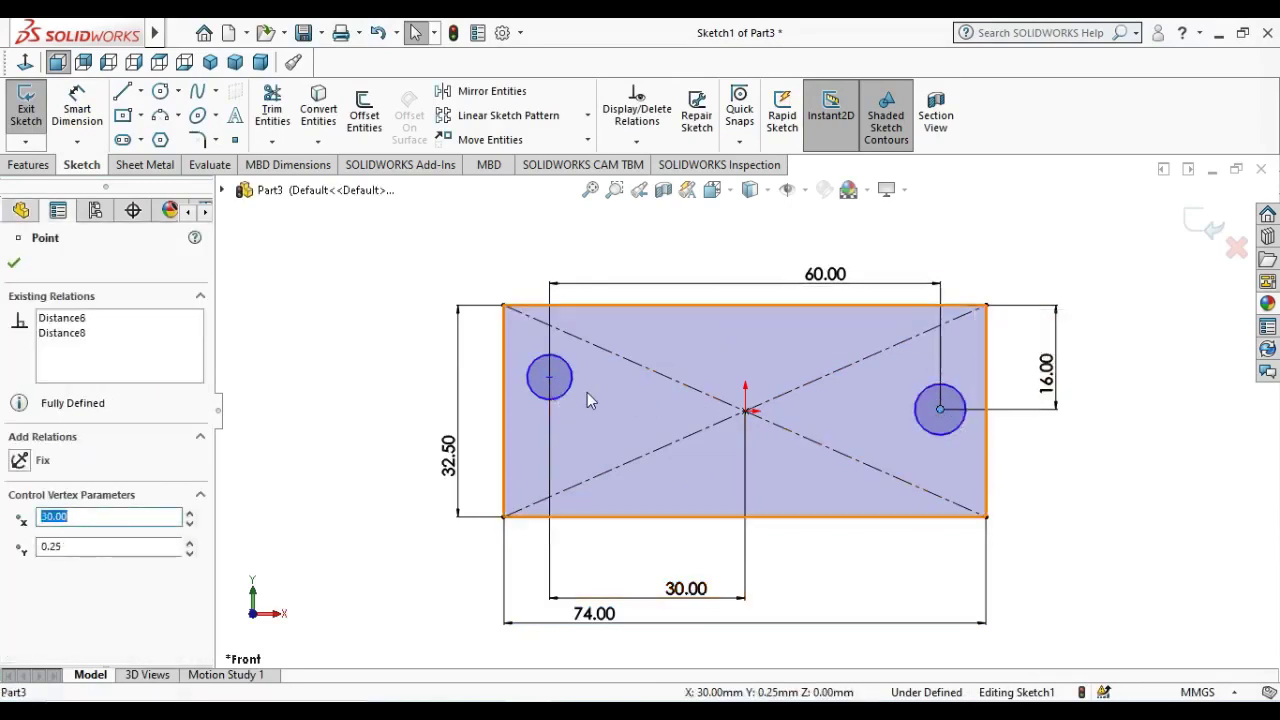
{"action": "left_click", "coordinate": [549, 380], "text": "ctrl"}
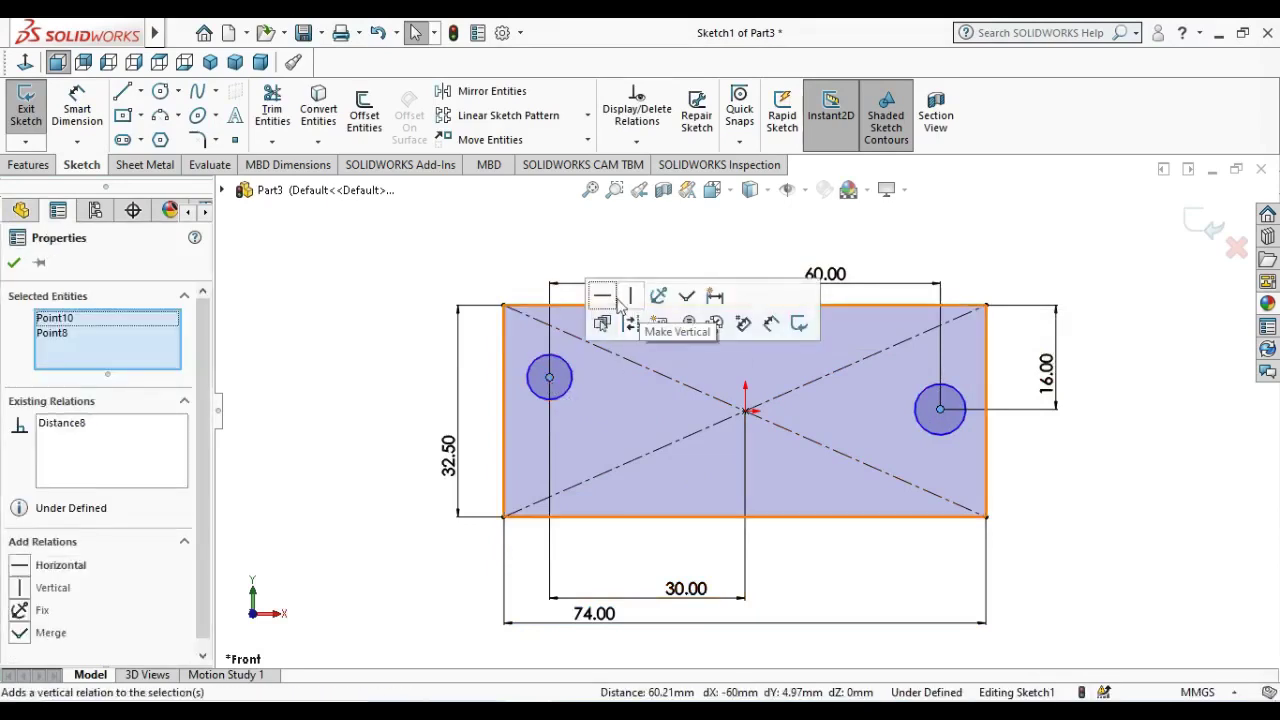
{"action": "left_click", "coordinate": [602, 295]}
{"action": "left_click", "coordinate": [495, 272]}
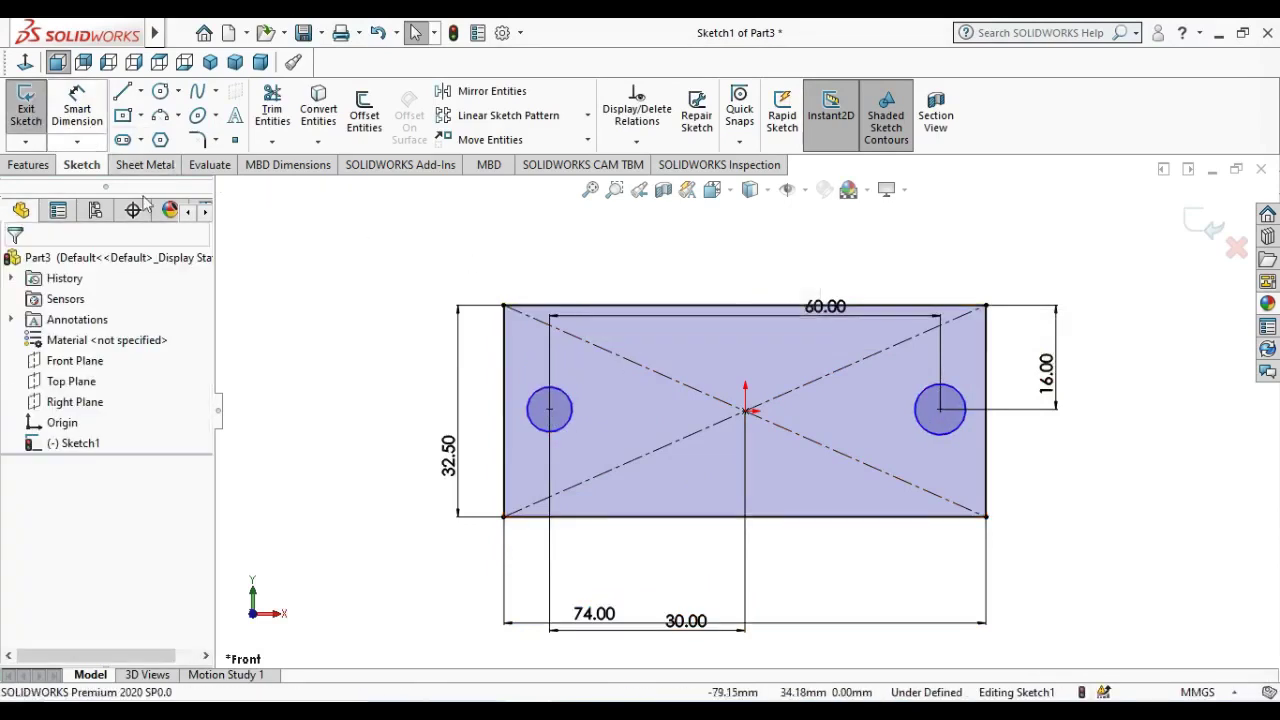
{"action": "left_click", "coordinate": [920, 430], "text": "ctrl"}
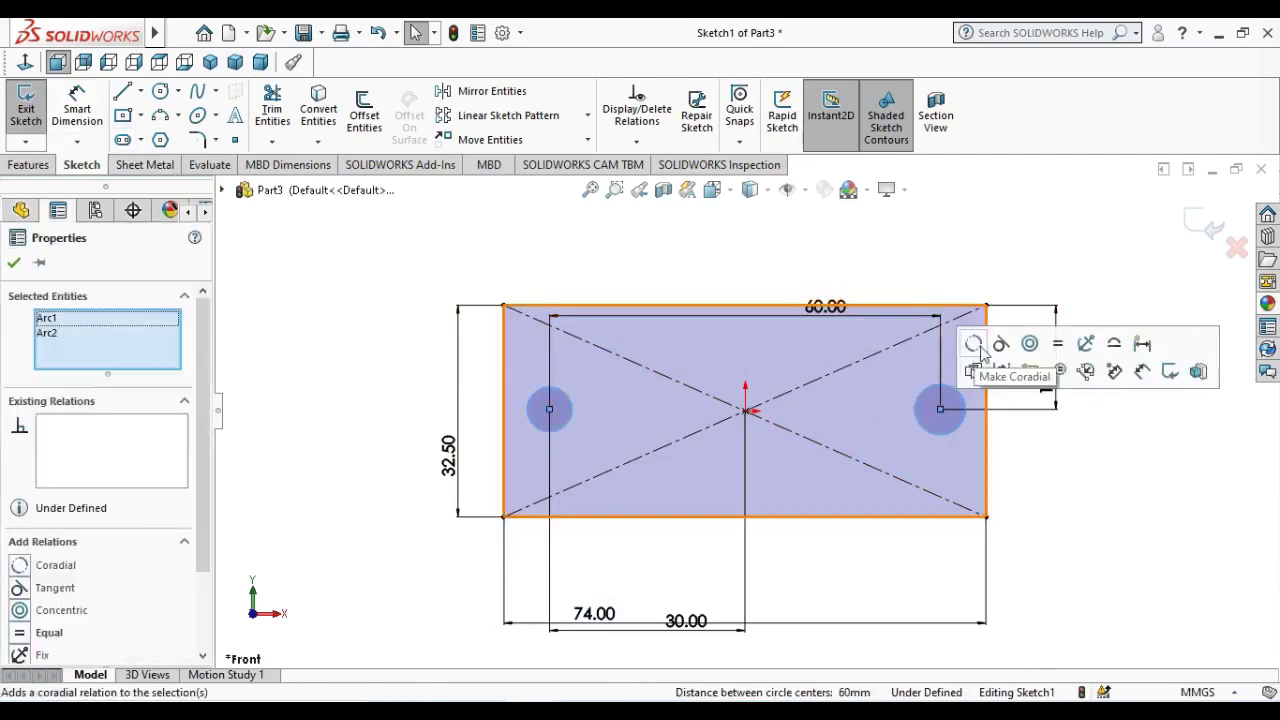
{"action": "left_click", "coordinate": [1057, 345]}
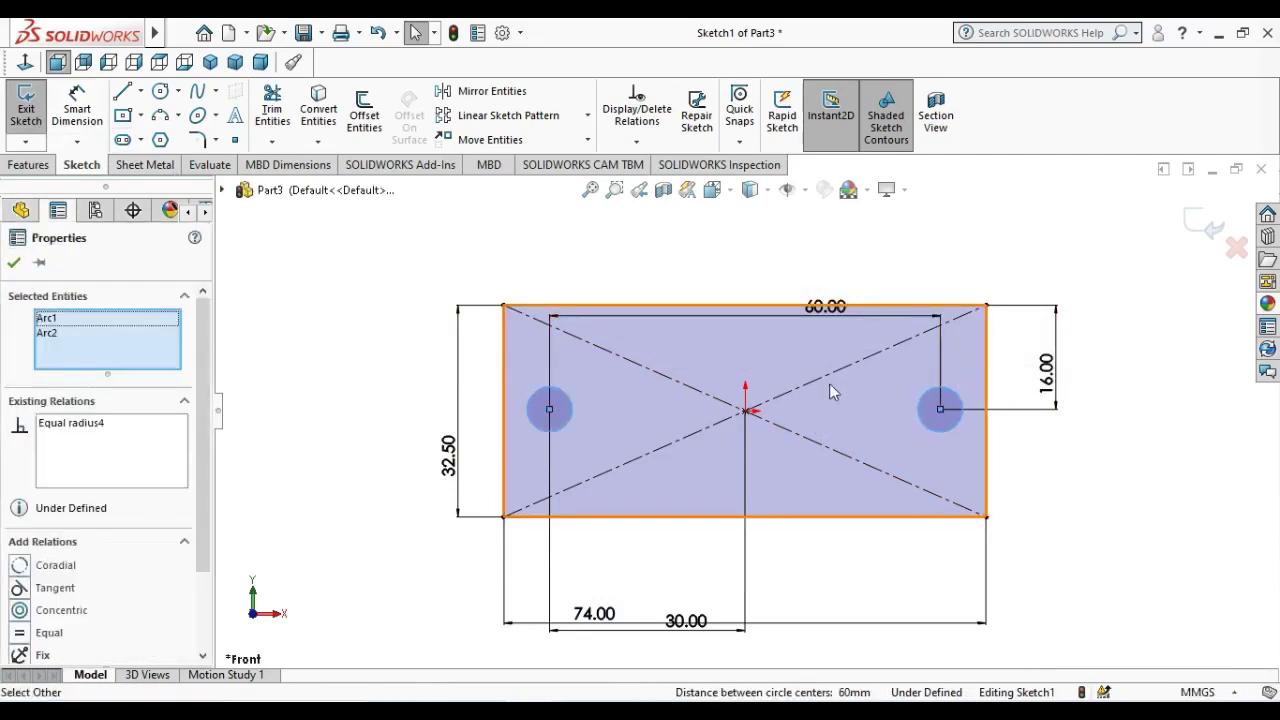
{"action": "left_click", "coordinate": [447, 418]}
- Give the left hole a 3.5 mm diameter and move the 60.00 dimension above the plate
{"action": "left_click", "coordinate": [77, 108]}
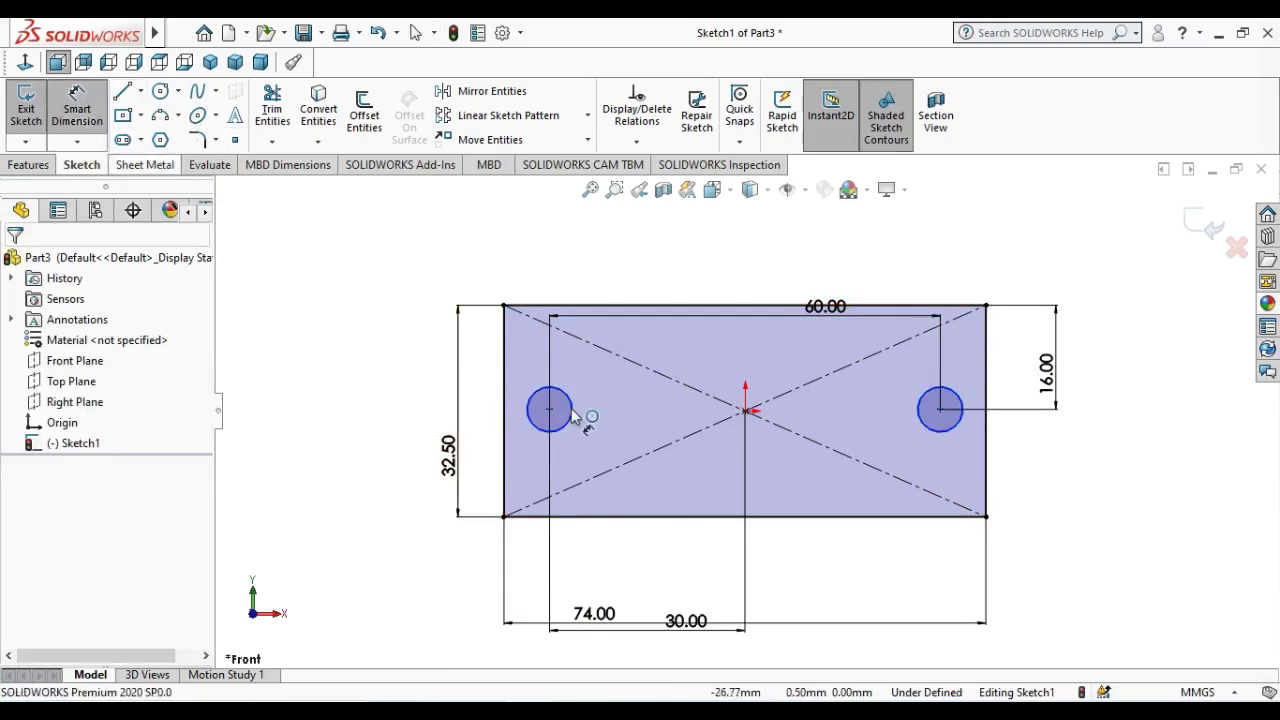
{"action": "left_click", "coordinate": [574, 412]}
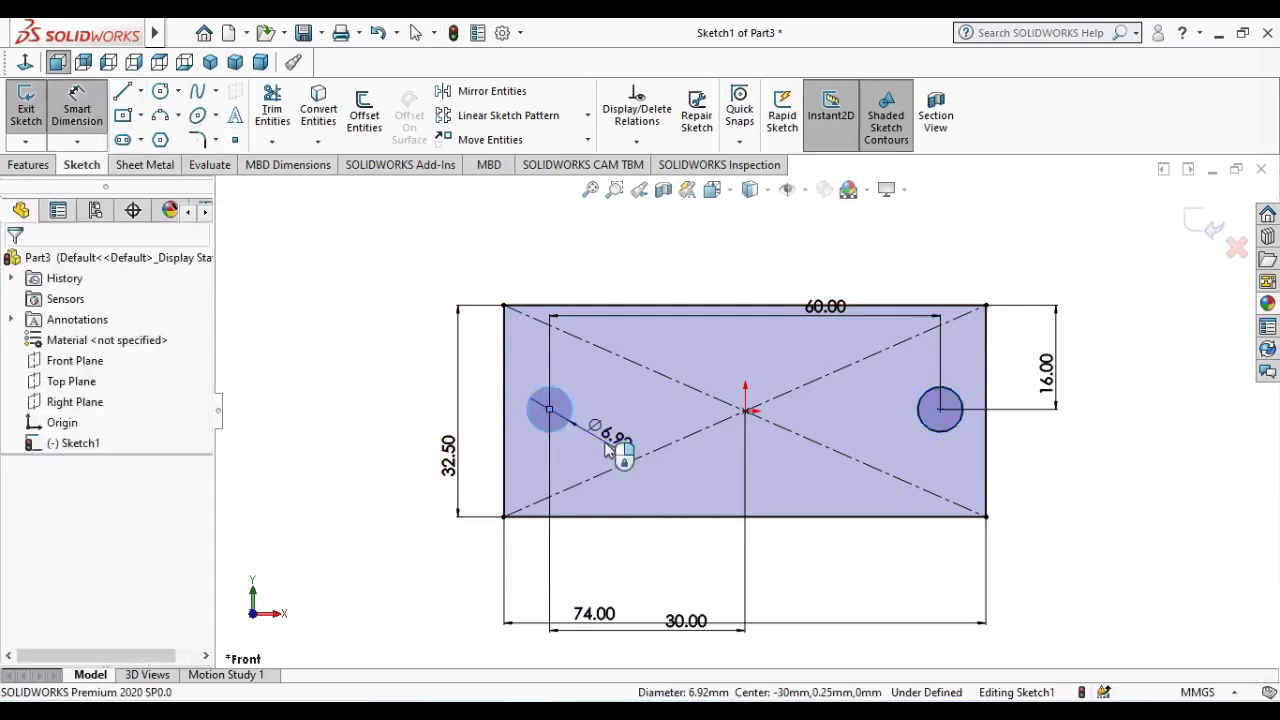
{"action": "left_click", "coordinate": [607, 440]}
{"action": "type", "text": "3.5"}
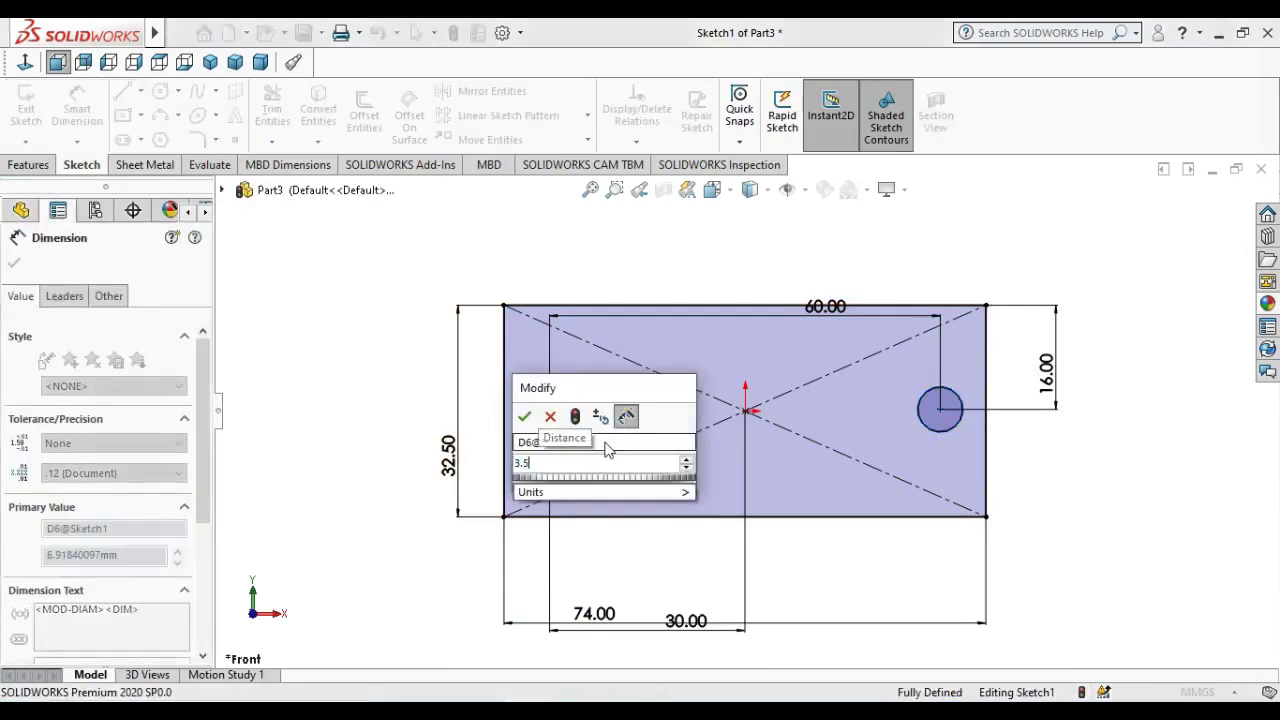
{"action": "key", "text": "Return"}
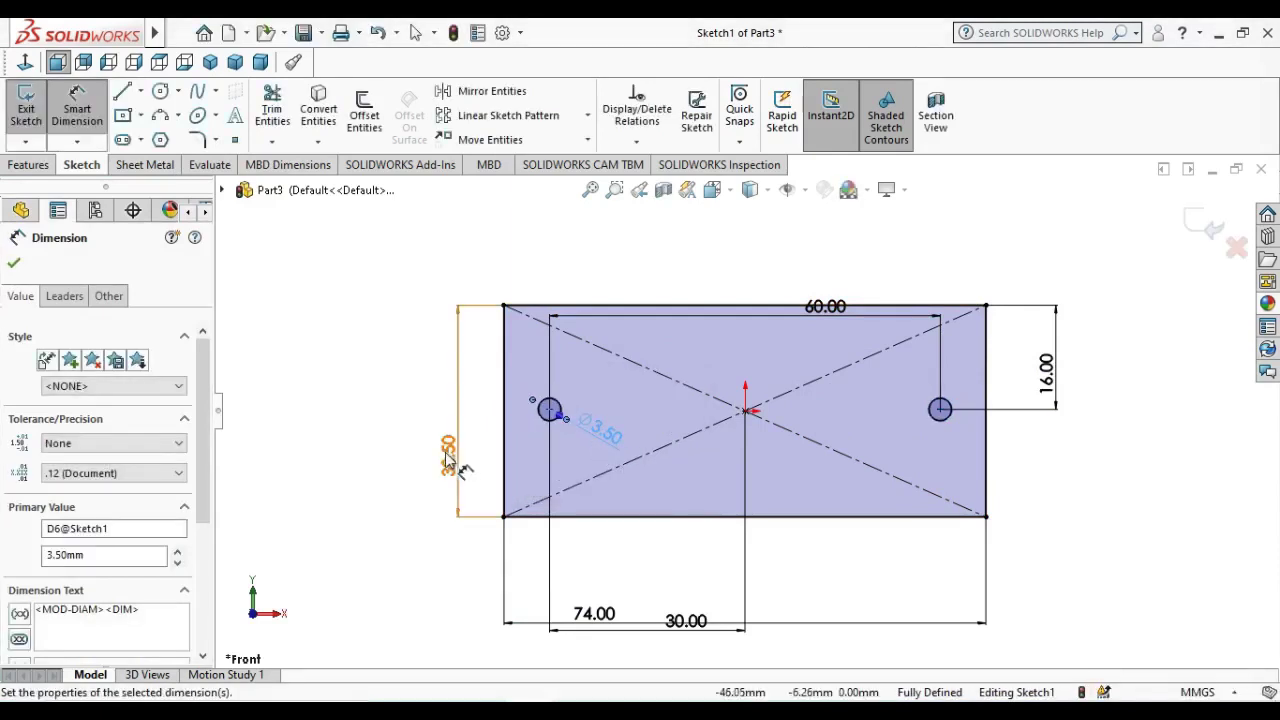
{"action": "left_click_drag", "start_coordinate": [835, 310], "coordinate": [815, 258]}
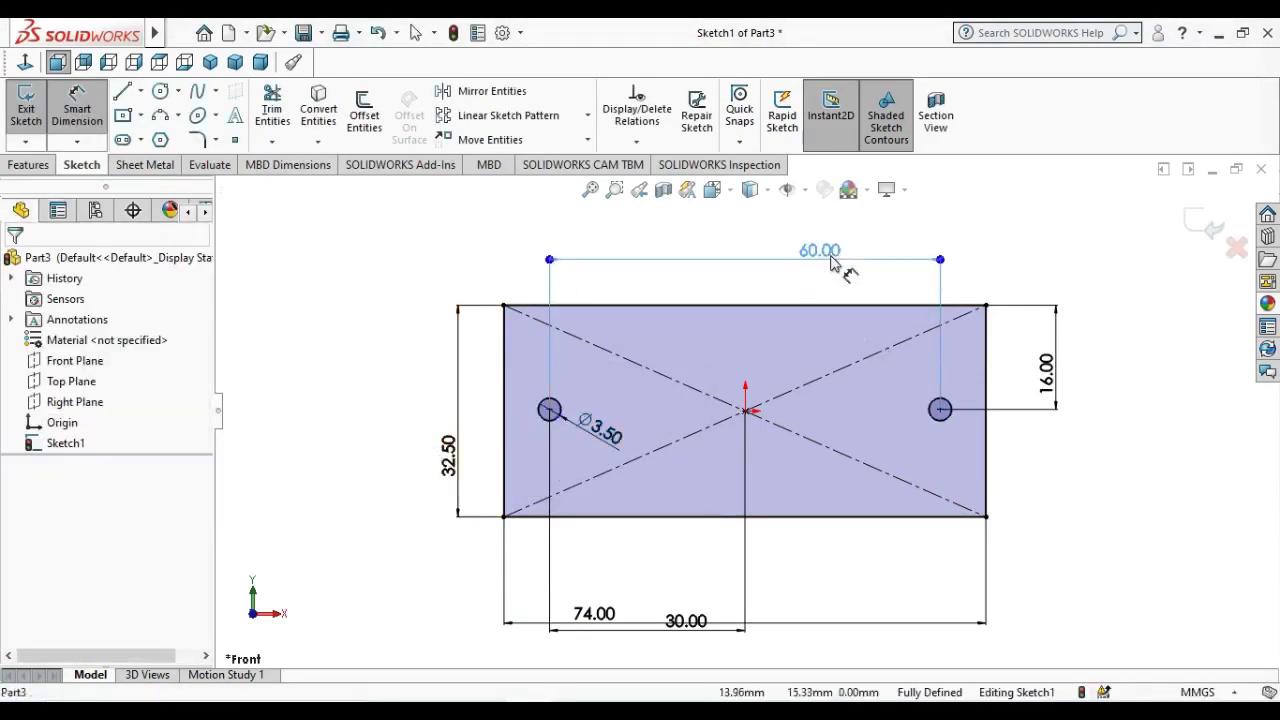
{"action": "left_click", "coordinate": [458, 293]}
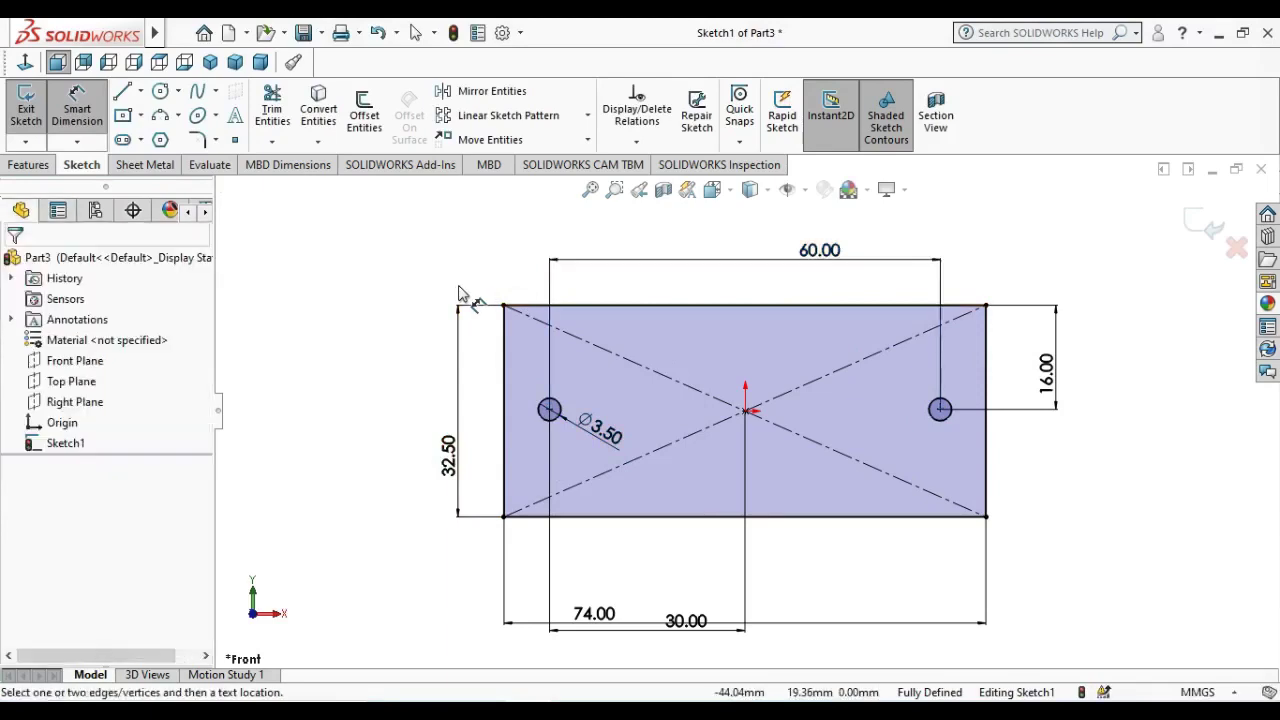
{"action": "left_click", "coordinate": [29, 167]}
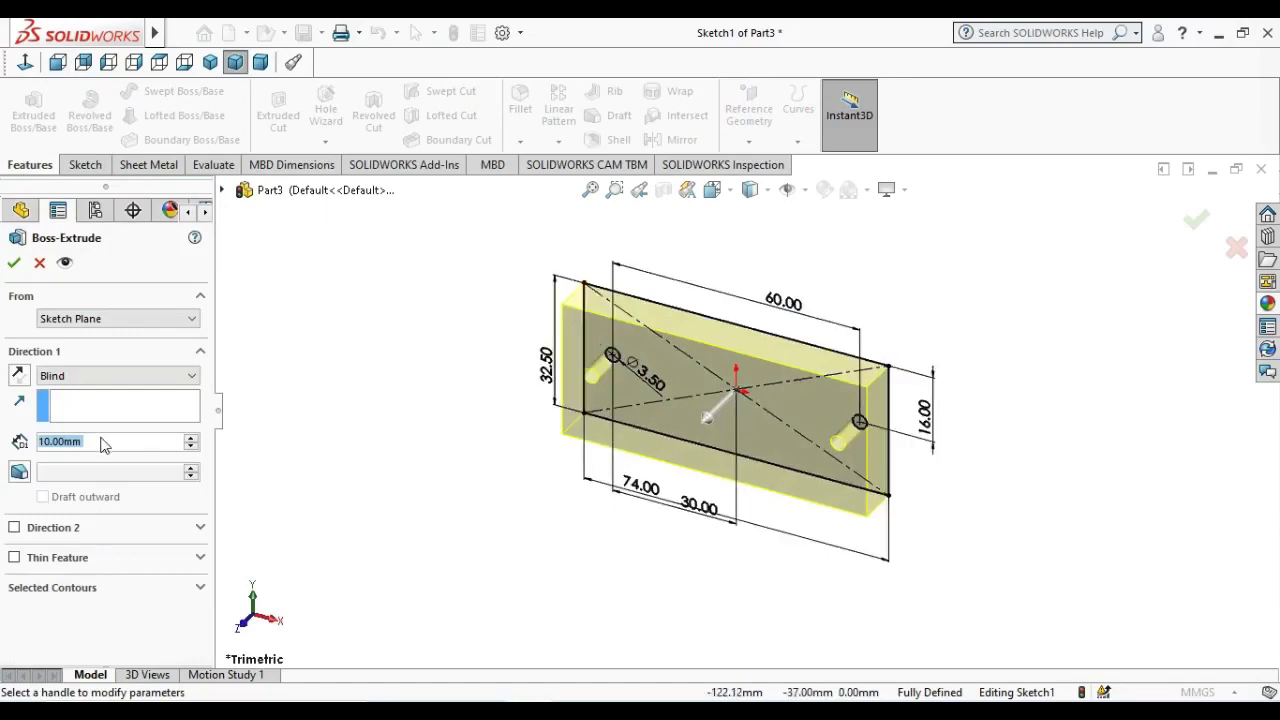
- Extrude the sketch 5 mm in the reversed direction to form the plate
{"action": "type", "text": "5"}
{"action": "key", "text": "Return"}
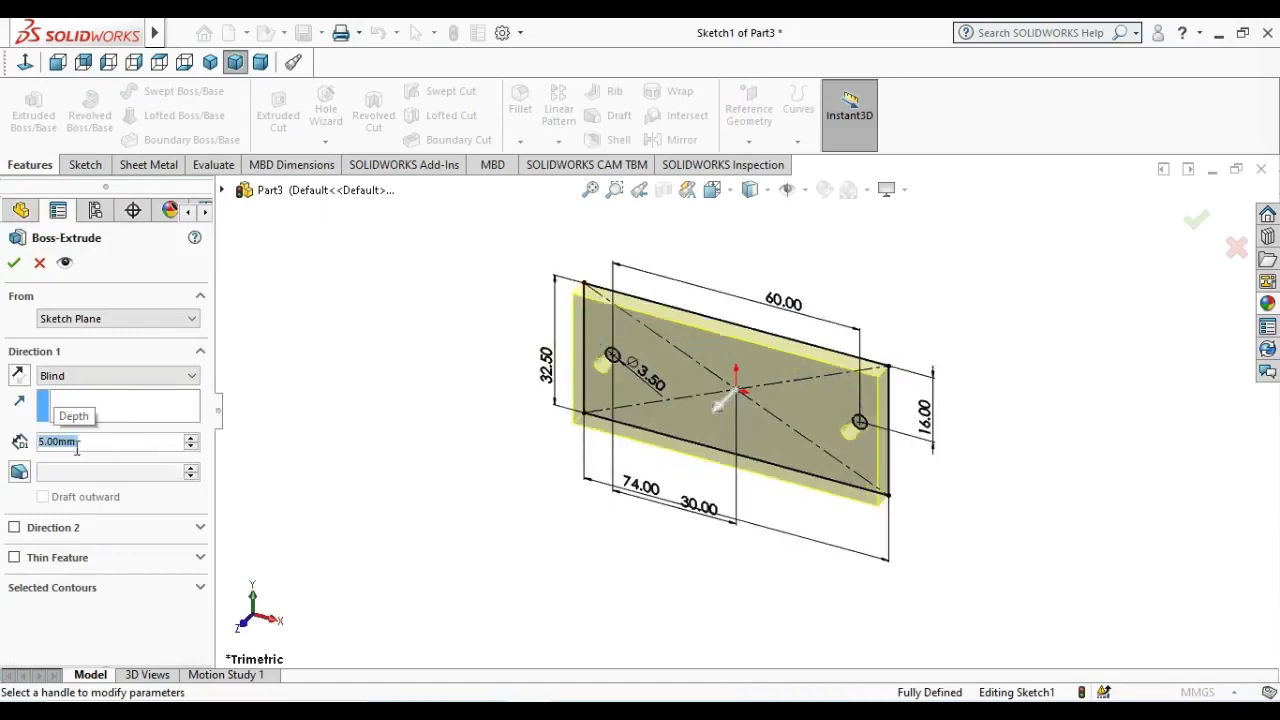
{"action": "left_click", "coordinate": [19, 375]}
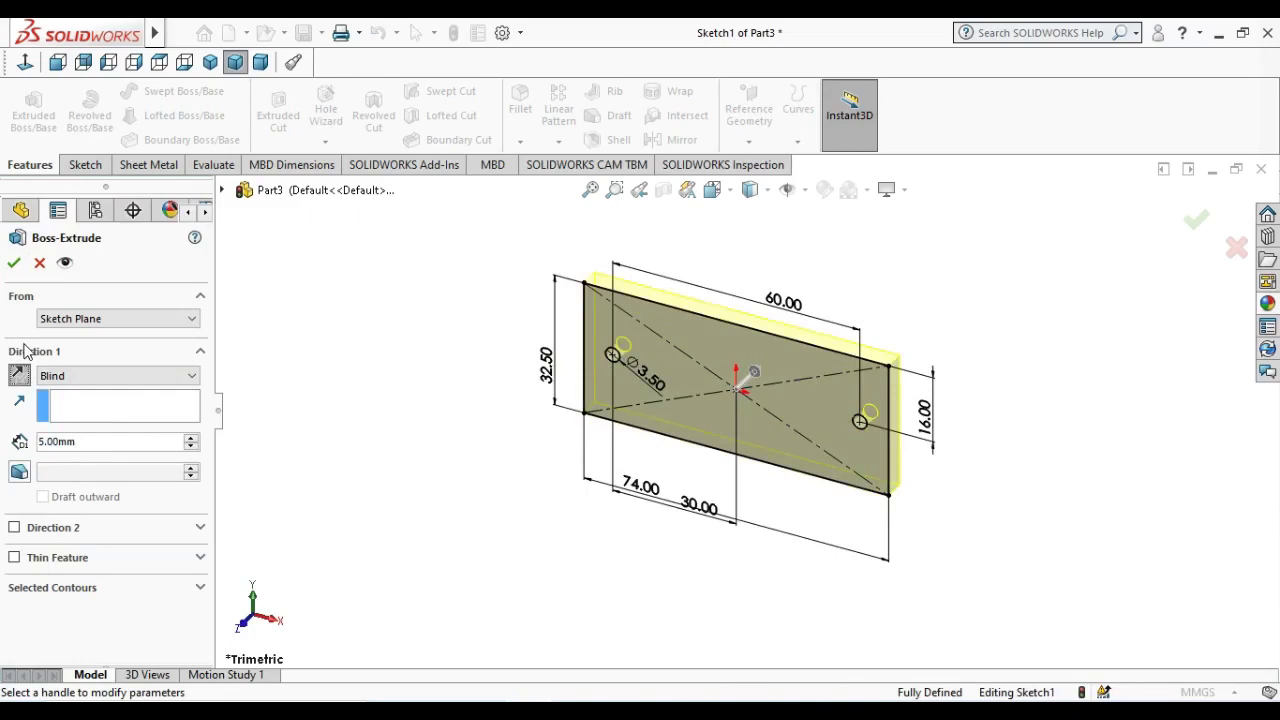
{"action": "left_click", "coordinate": [14, 264]}
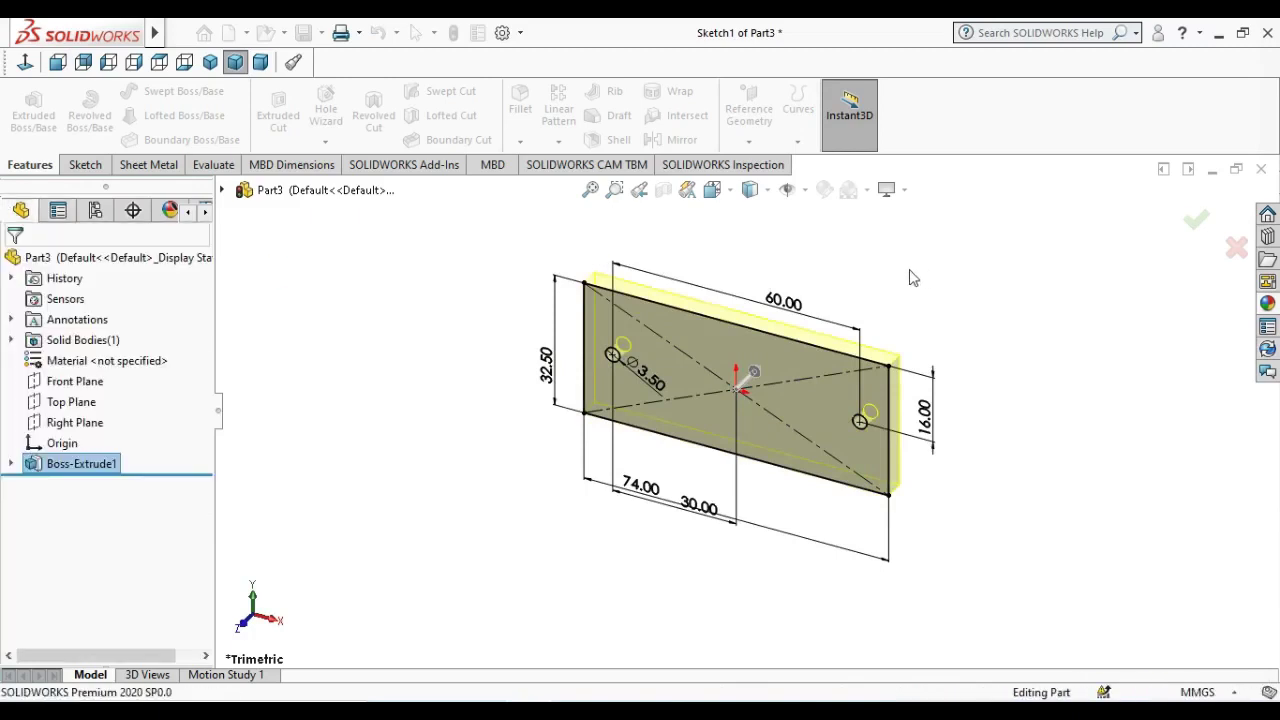
{"action": "scroll", "coordinate": [900, 318], "scroll_direction": "down", "scroll_amount": 2}
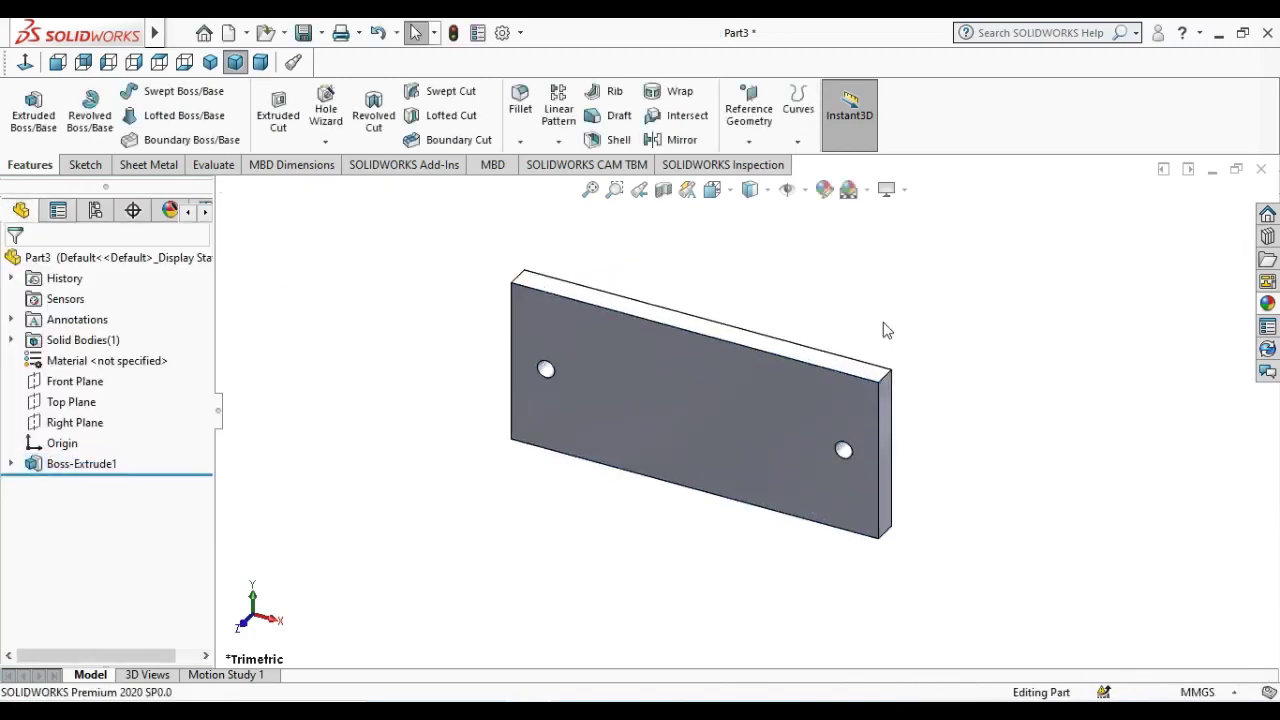
{"action": "scroll", "coordinate": [884, 330], "scroll_direction": "up", "scroll_amount": 2}
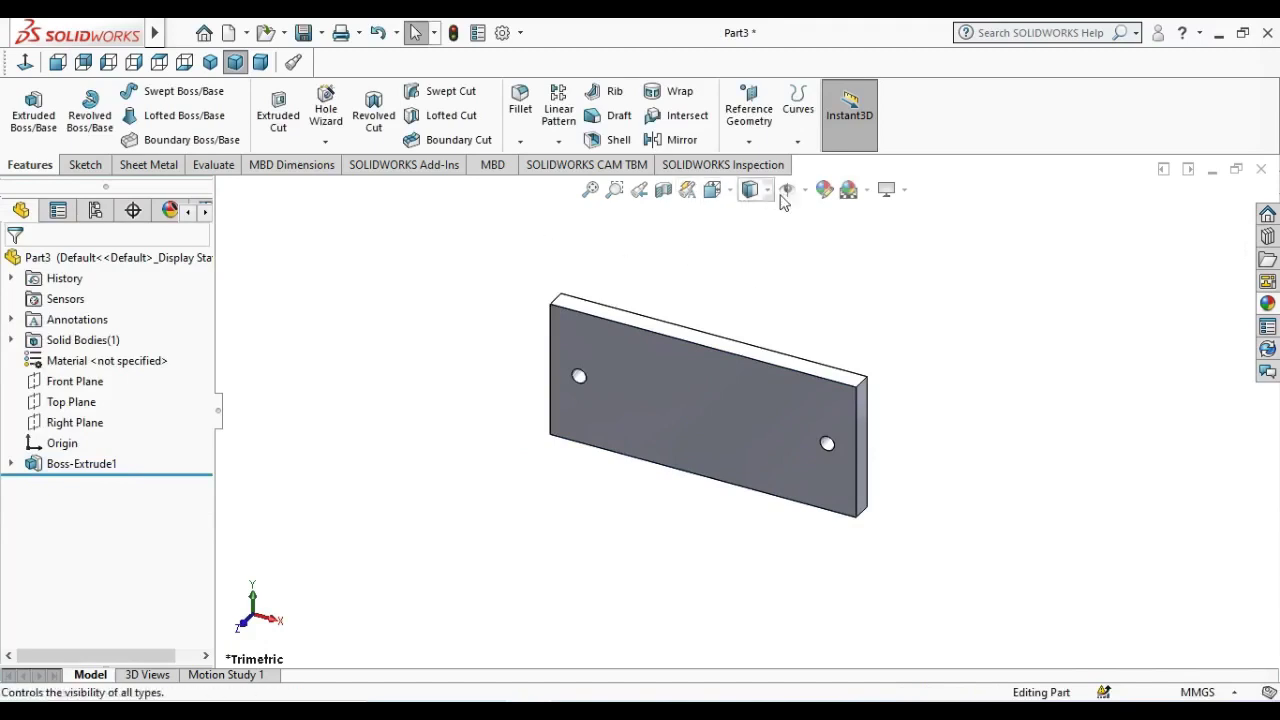
{"action": "left_click", "coordinate": [824, 190]}
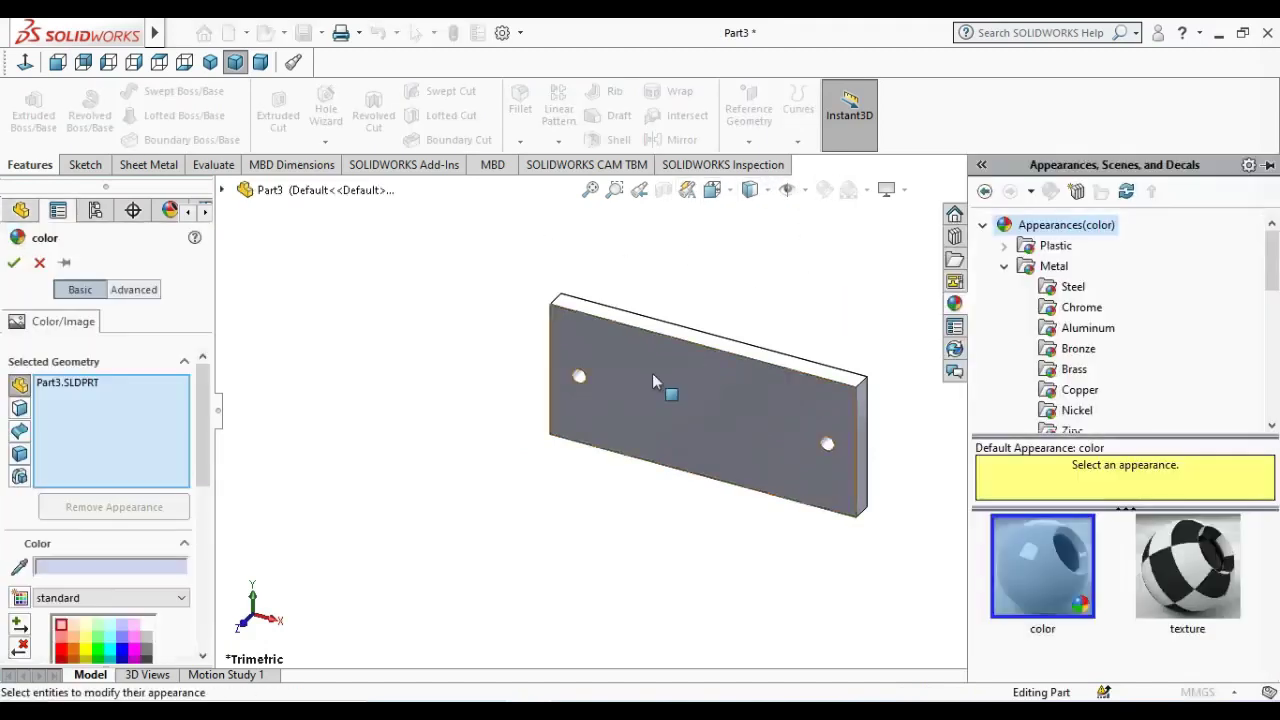
- Apply the yellow colour swatch to the plate, then view it from the front
{"action": "left_click", "coordinate": [85, 648]}
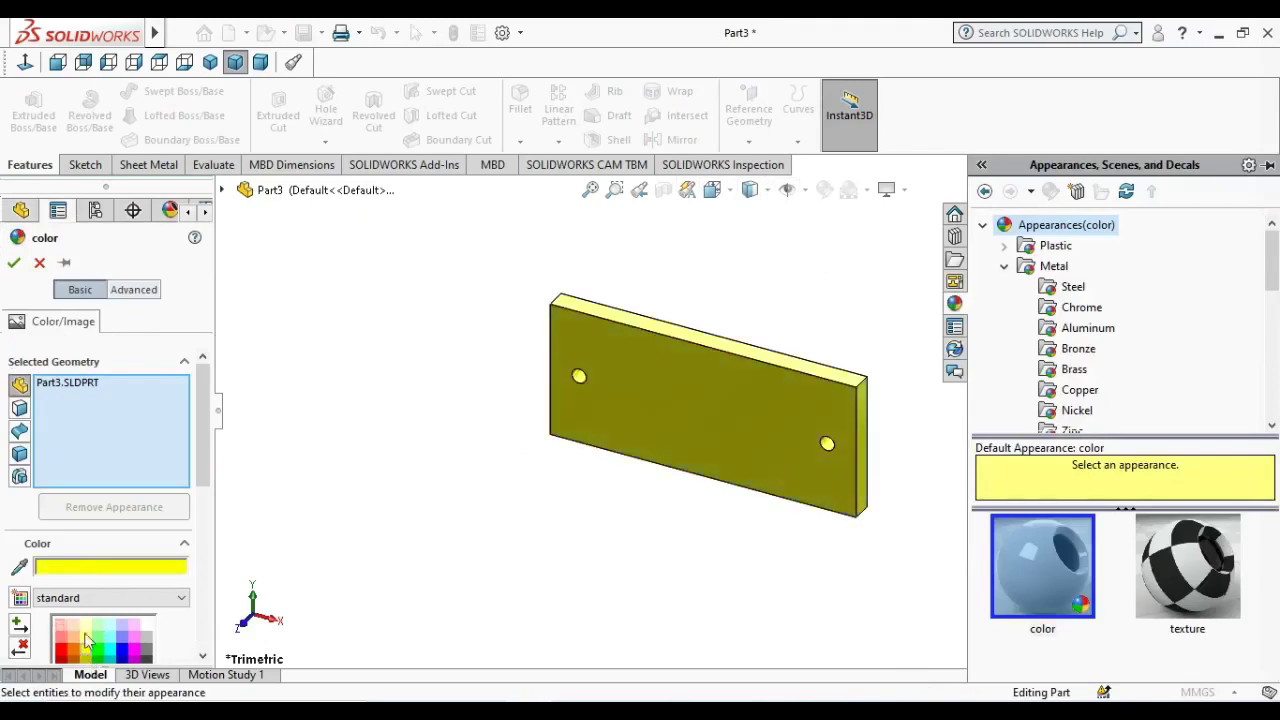
{"action": "scroll", "coordinate": [150, 450], "scroll_direction": "down", "scroll_amount": 2}
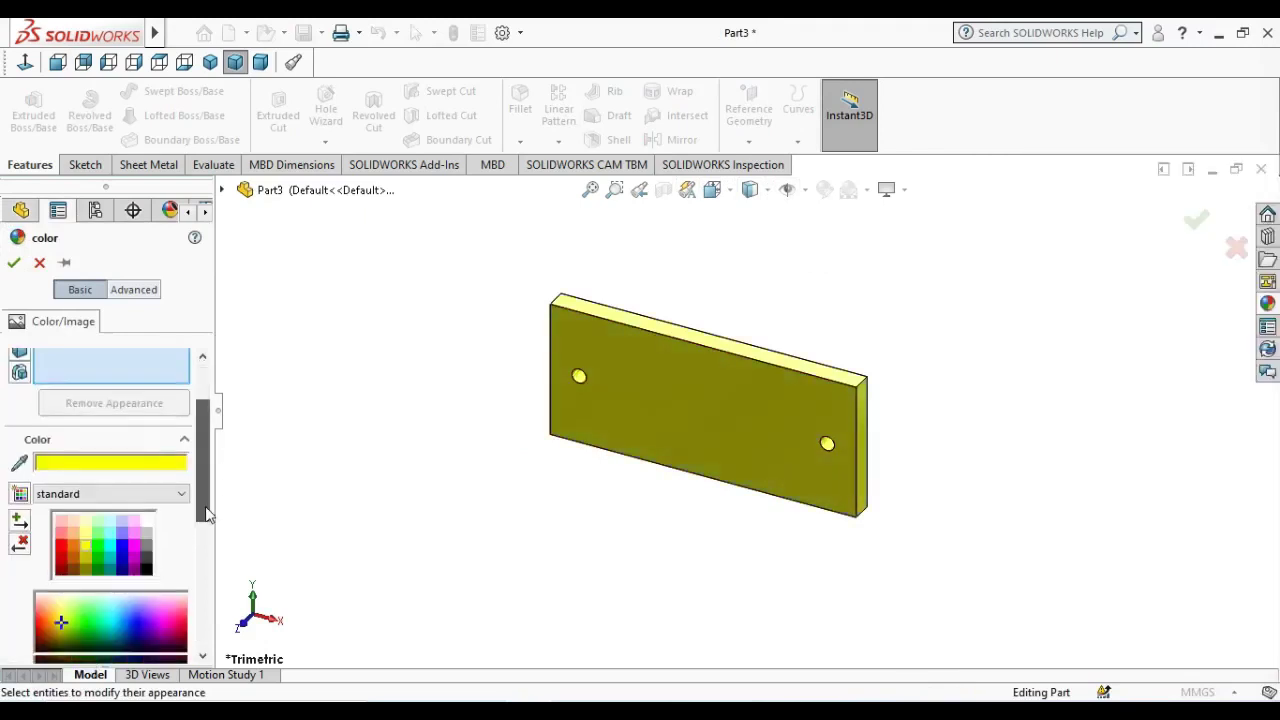
{"action": "left_click", "coordinate": [13, 263]}
{"action": "mouse_move", "coordinate": [620, 568]}
{"action": "middle_mouse_down"}
{"action": "mouse_move", "coordinate": [958, 276]}
{"action": "mouse_move", "coordinate": [1010, 432]}
{"action": "middle_mouse_up"}
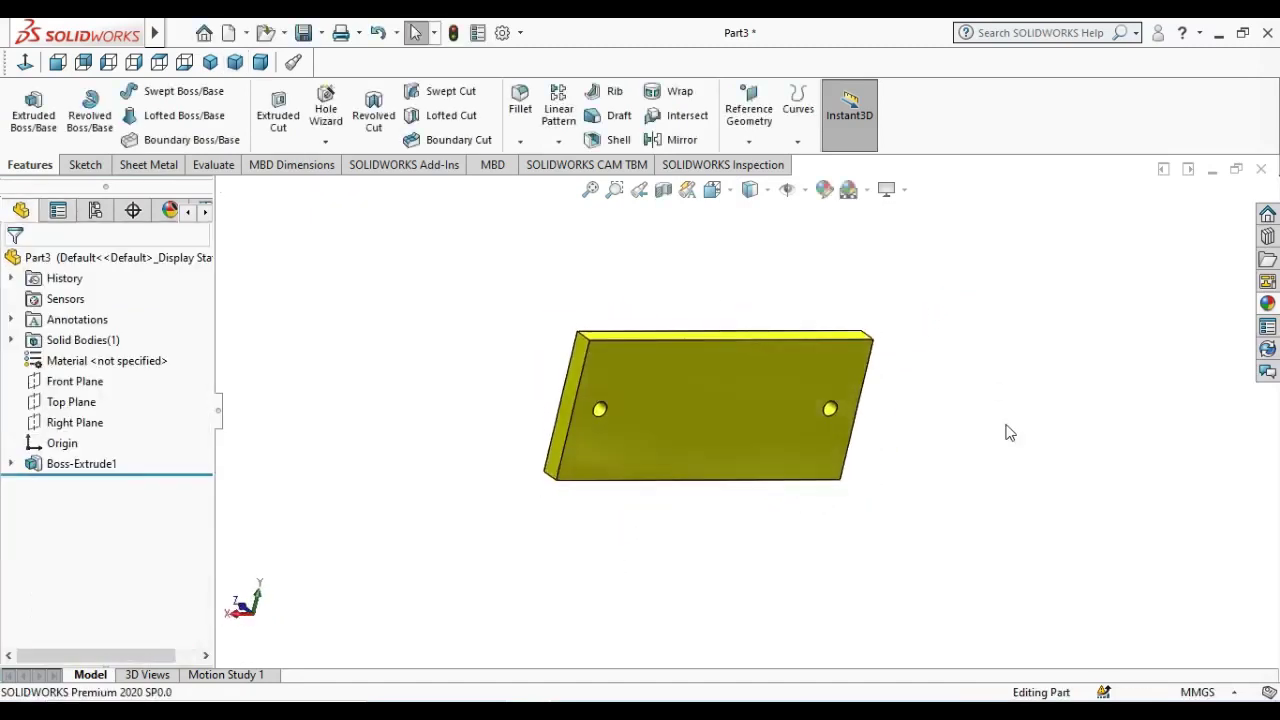
{"action": "key", "text": "ctrl+1"}
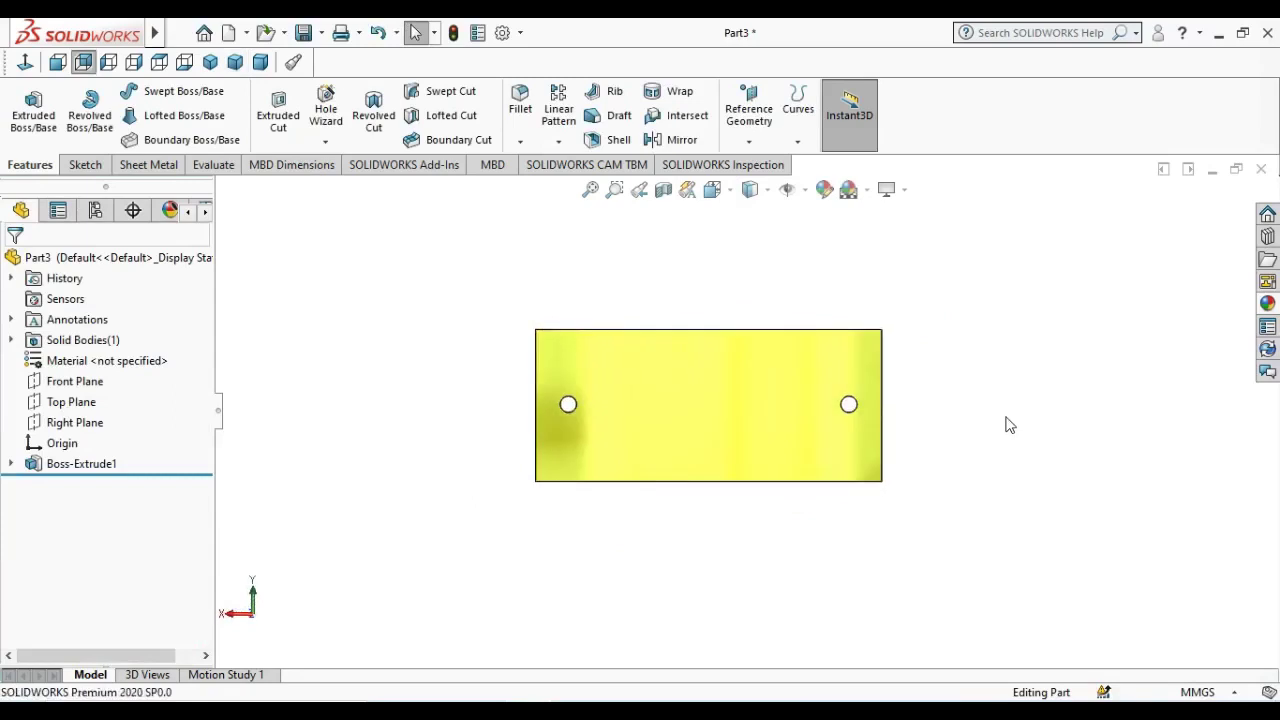
- Show the side plate in the isometric view
{"action": "left_click", "coordinate": [210, 62]}
{"action": "scroll", "coordinate": [928, 310], "scroll_direction": "up", "scroll_amount": 3}
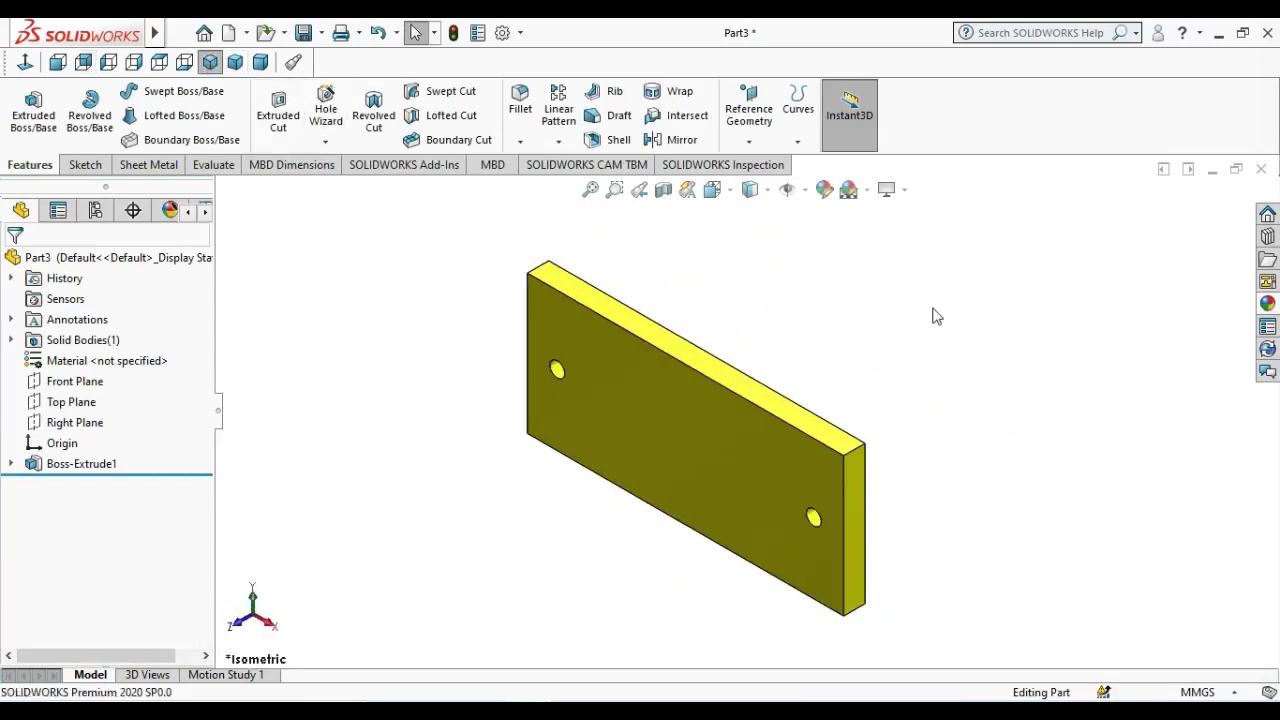
{"action": "scroll", "coordinate": [940, 510], "scroll_direction": "down", "scroll_amount": 2}
{"action": "type", "text": "3. Side Plates"}
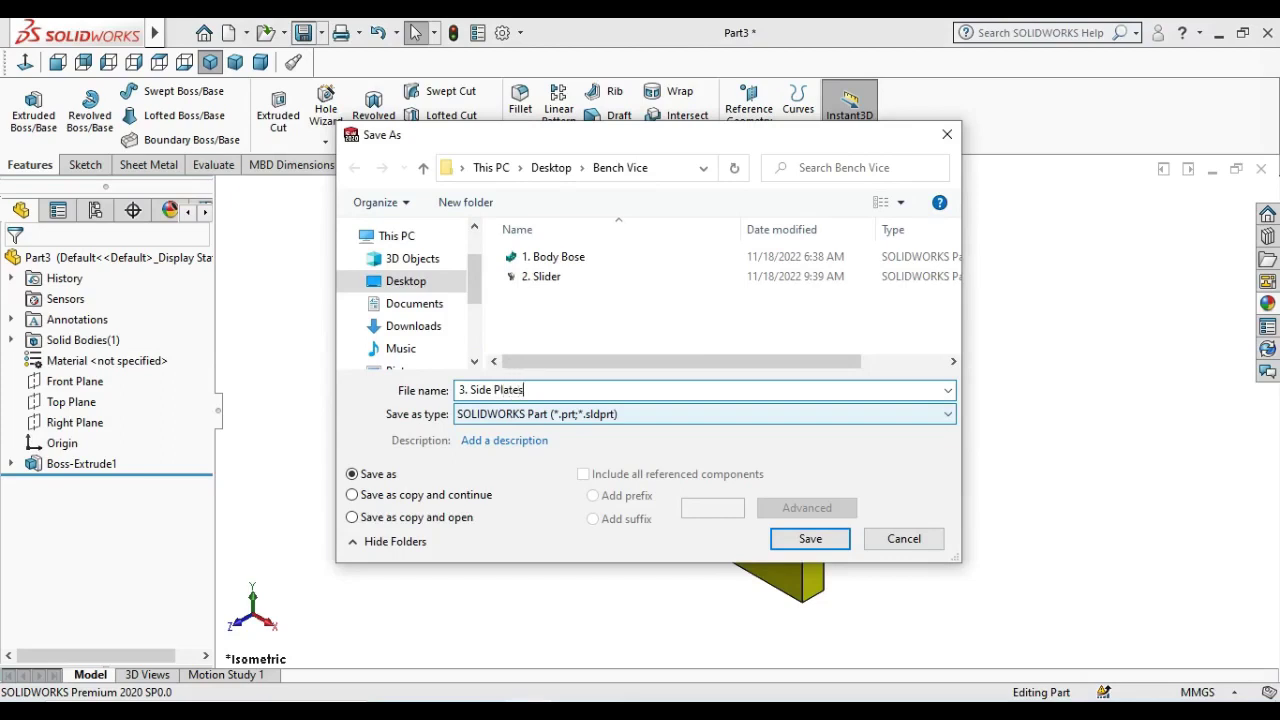
- Confirm saving the plate as '3. Side Plates' in the Bench Vice folder
{"action": "key", "text": "Return"}
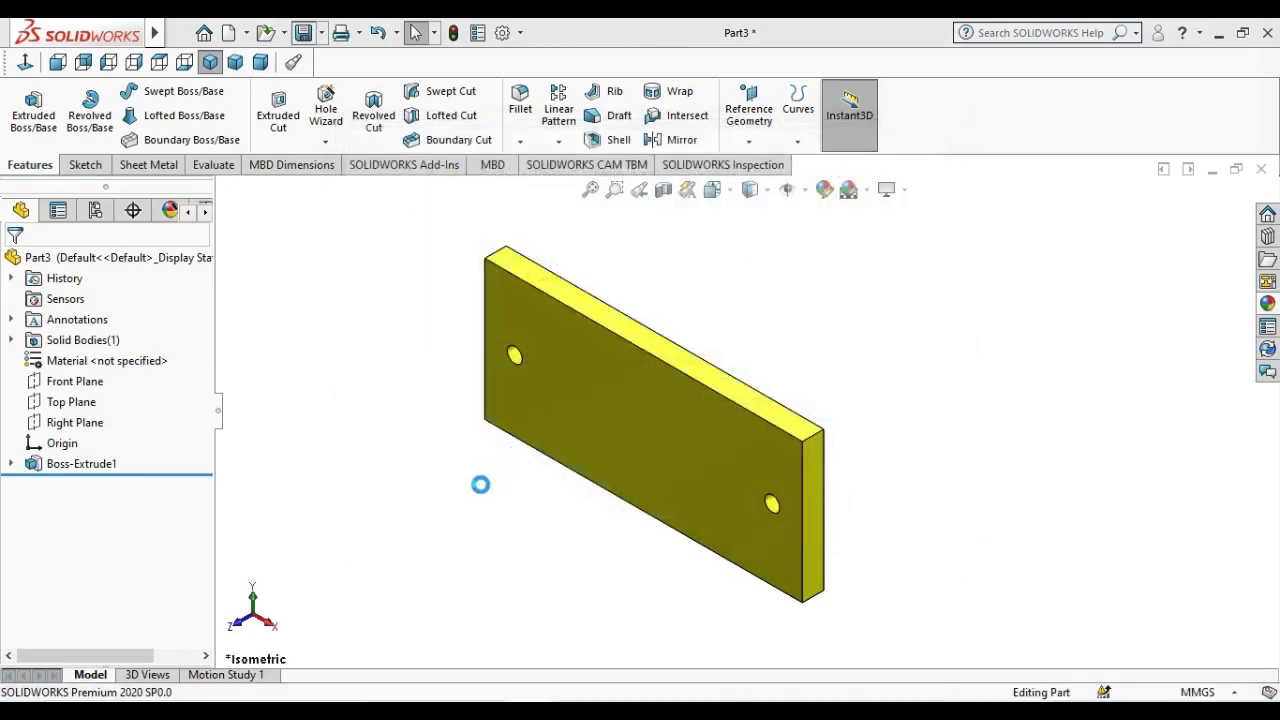
{"action": "mouse_move", "coordinate": [646, 526]}
{"action": "middle_mouse_down"}
{"action": "mouse_move", "coordinate": [791, 311]}
{"action": "mouse_move", "coordinate": [917, 277]}
{"action": "mouse_move", "coordinate": [980, 286]}
{"action": "mouse_move", "coordinate": [1057, 323]}
{"action": "mouse_move", "coordinate": [948, 341]}
{"action": "mouse_move", "coordinate": [908, 491]}
{"action": "mouse_move", "coordinate": [703, 612]}
{"action": "middle_mouse_up"}
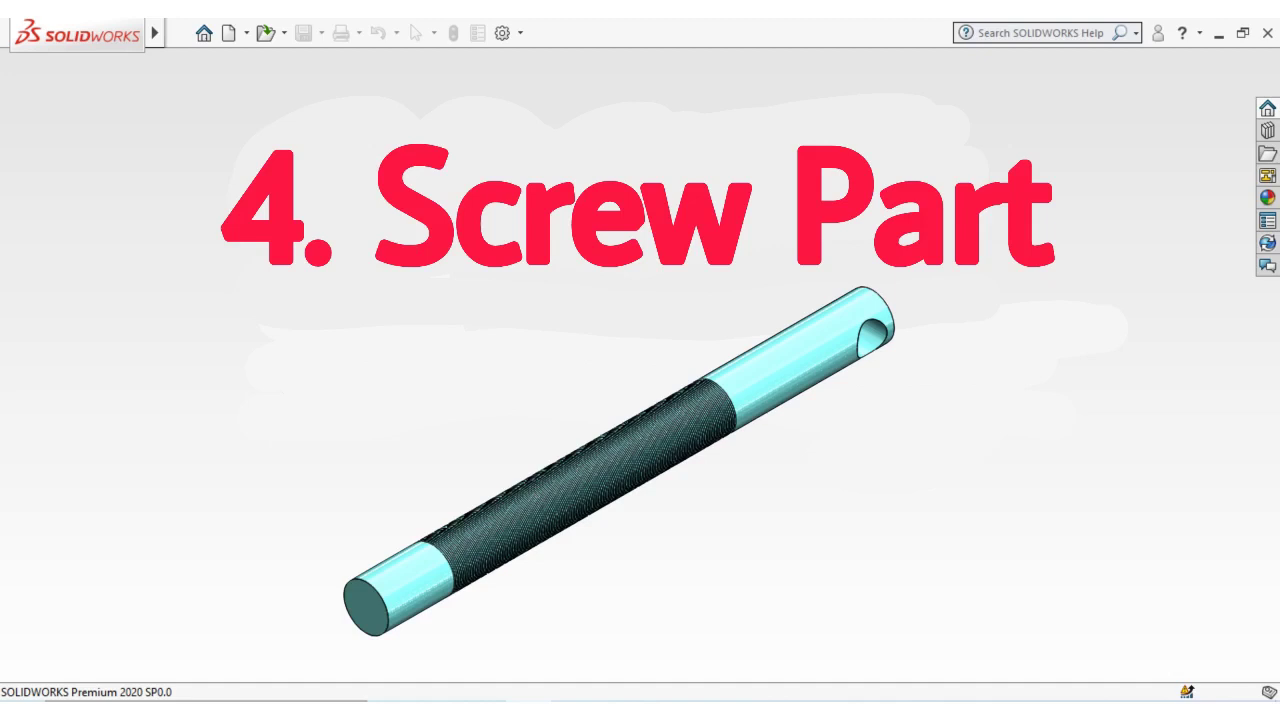
- Create a new Part document for the screw
{"action": "left_click", "coordinate": [229, 36]}
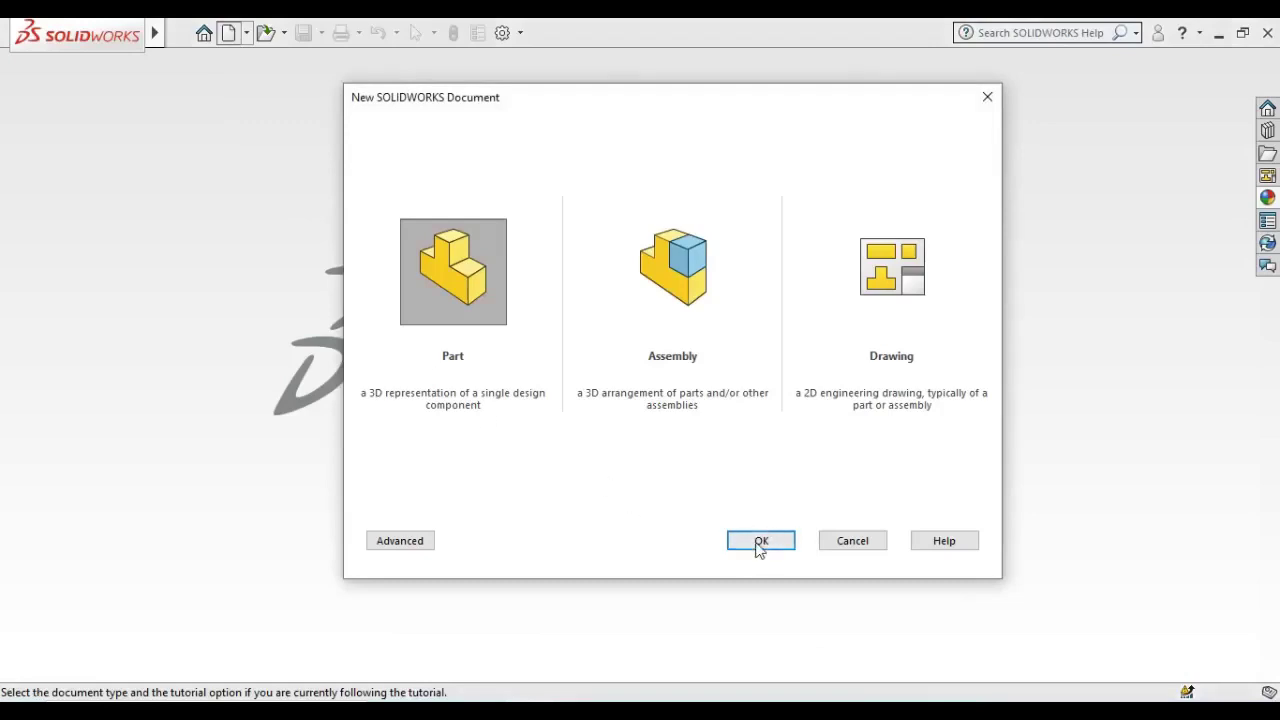
{"action": "left_click", "coordinate": [760, 541]}
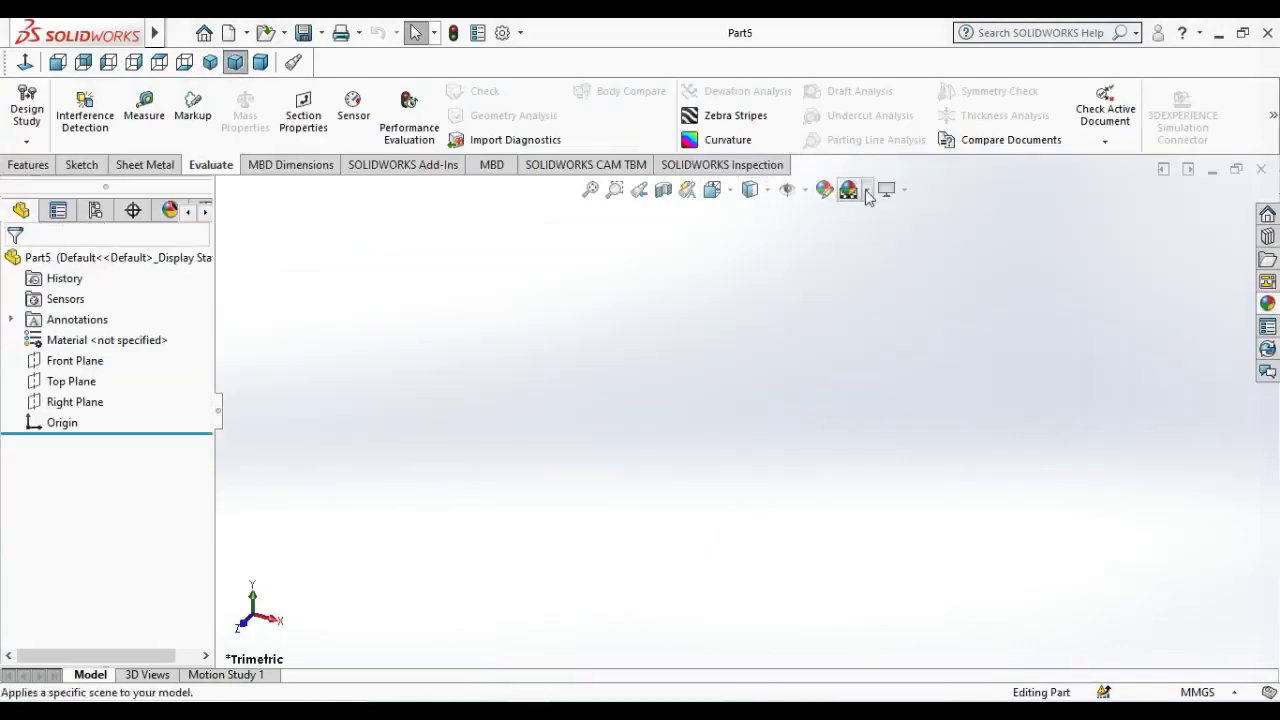
- Give the viewport a plain white background and sketch a circle centred on the origin on the Front Plane
{"action": "left_click", "coordinate": [866, 189]}
{"action": "left_click", "coordinate": [889, 234]}
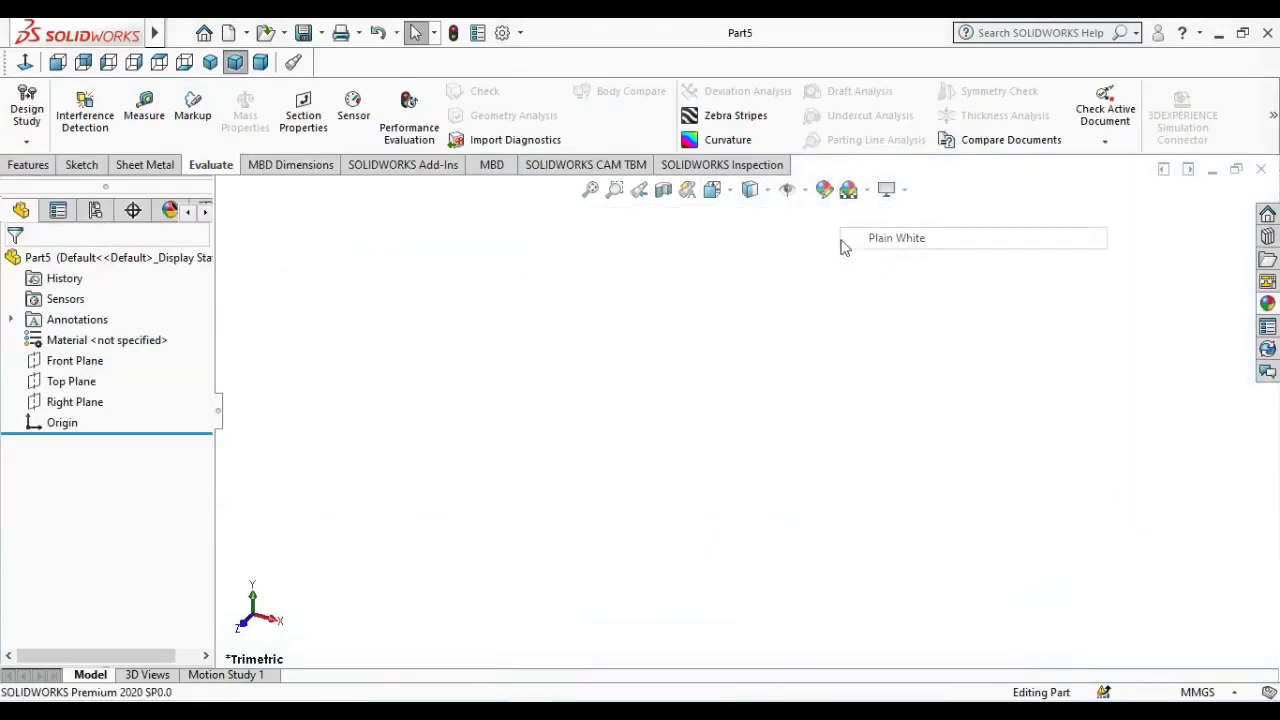
{"action": "left_click", "coordinate": [75, 360]}
{"action": "left_click", "coordinate": [100, 338]}
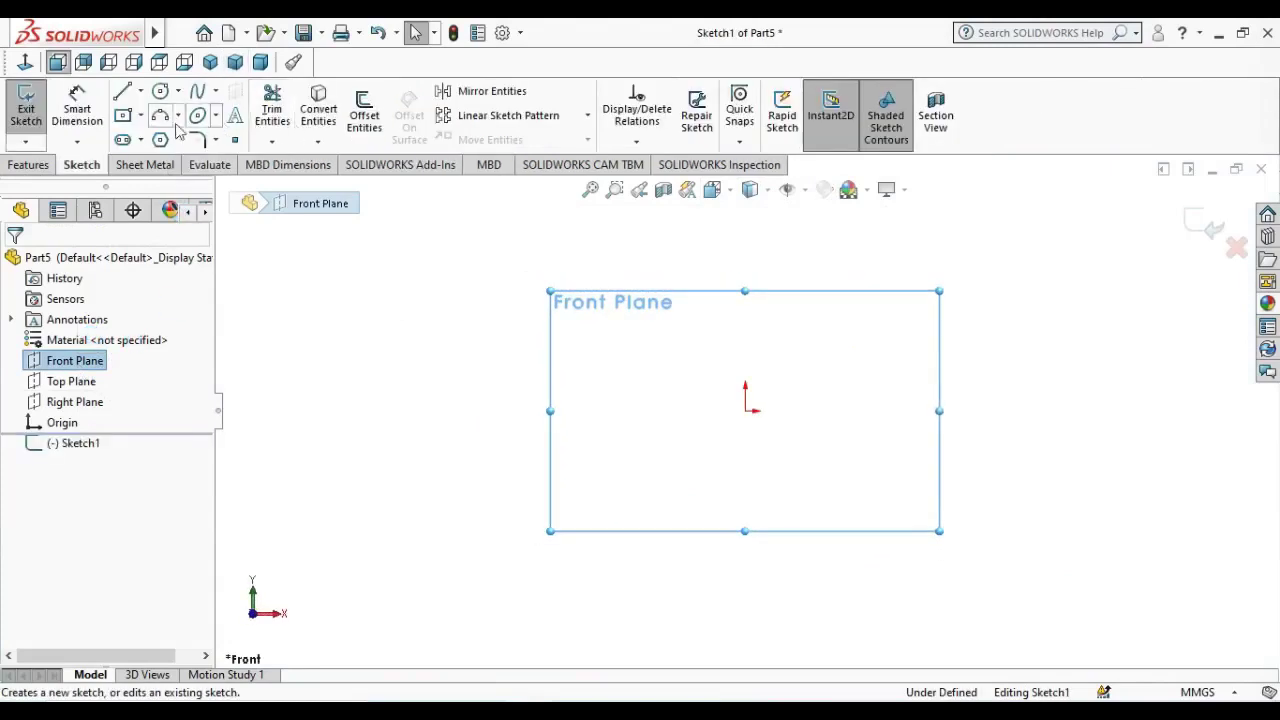
{"action": "left_click", "coordinate": [160, 90]}
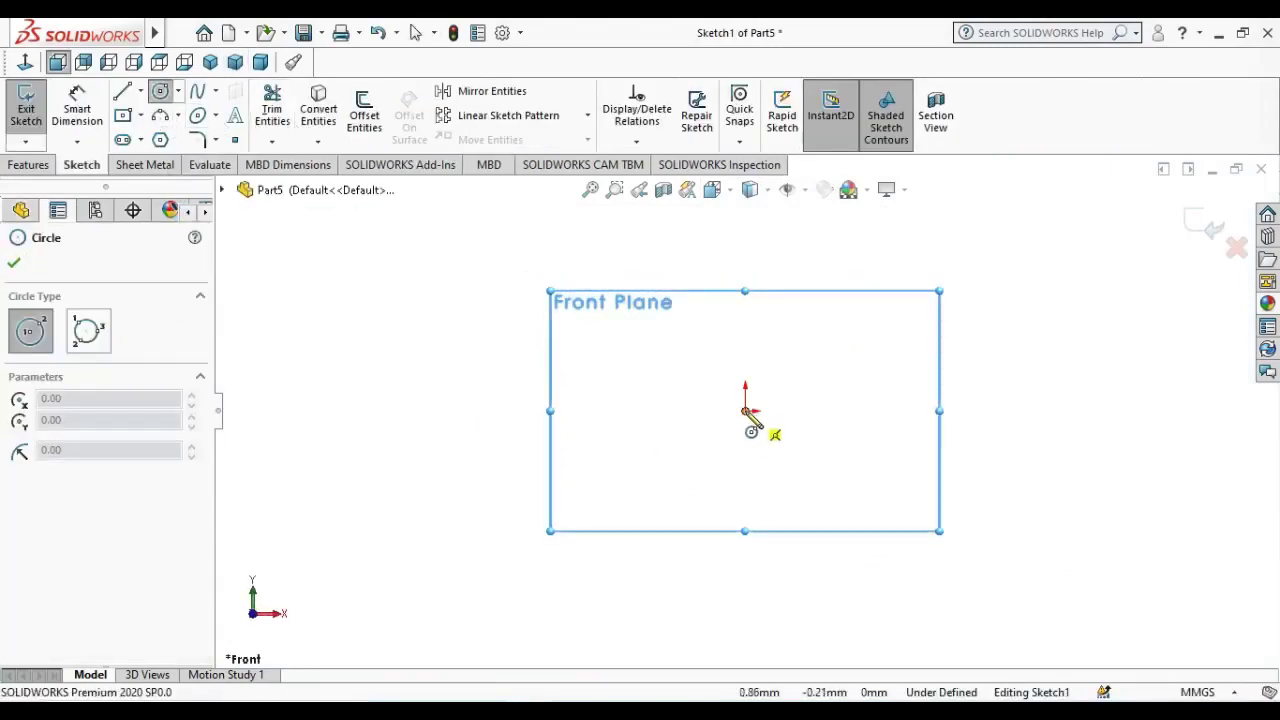
{"action": "left_click", "coordinate": [745, 410]}
{"action": "left_click", "coordinate": [790, 472]}
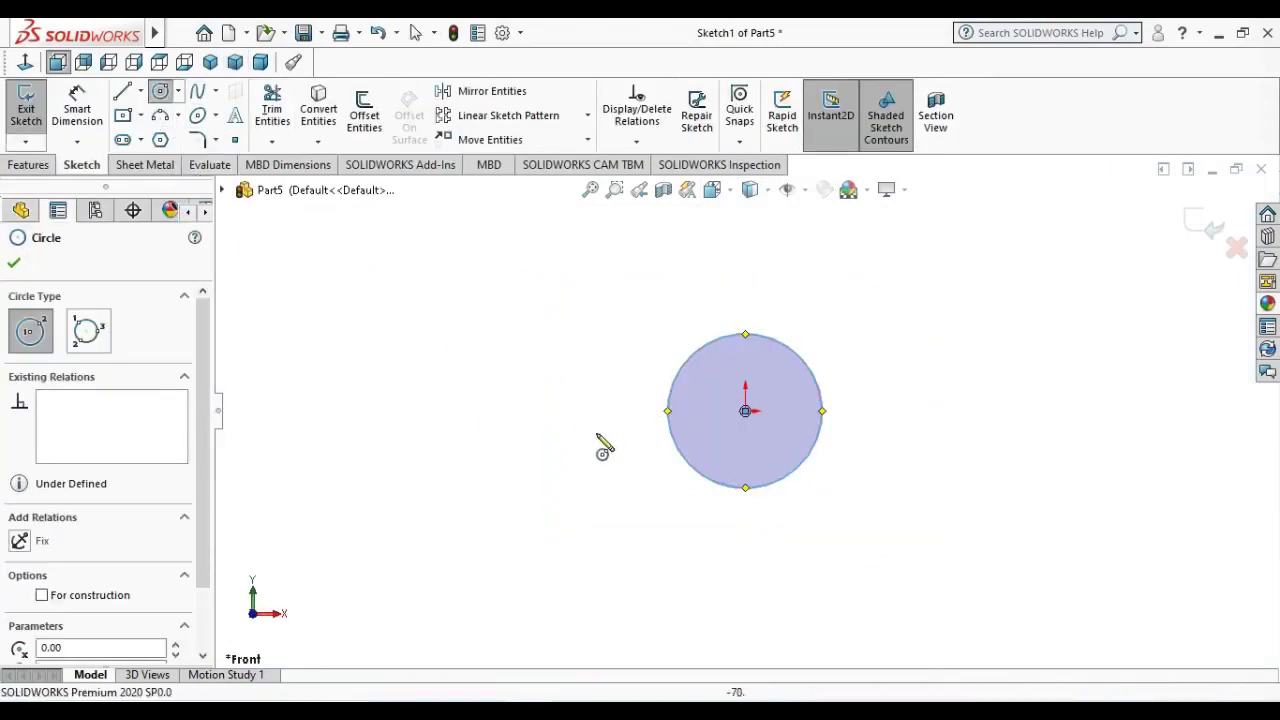
- Dimension the circle to a 15 mm diameter and start an Extruded Boss/Base from the sketch
{"action": "right_click_drag", "start_coordinate": [608, 437], "coordinate": [594, 363]}
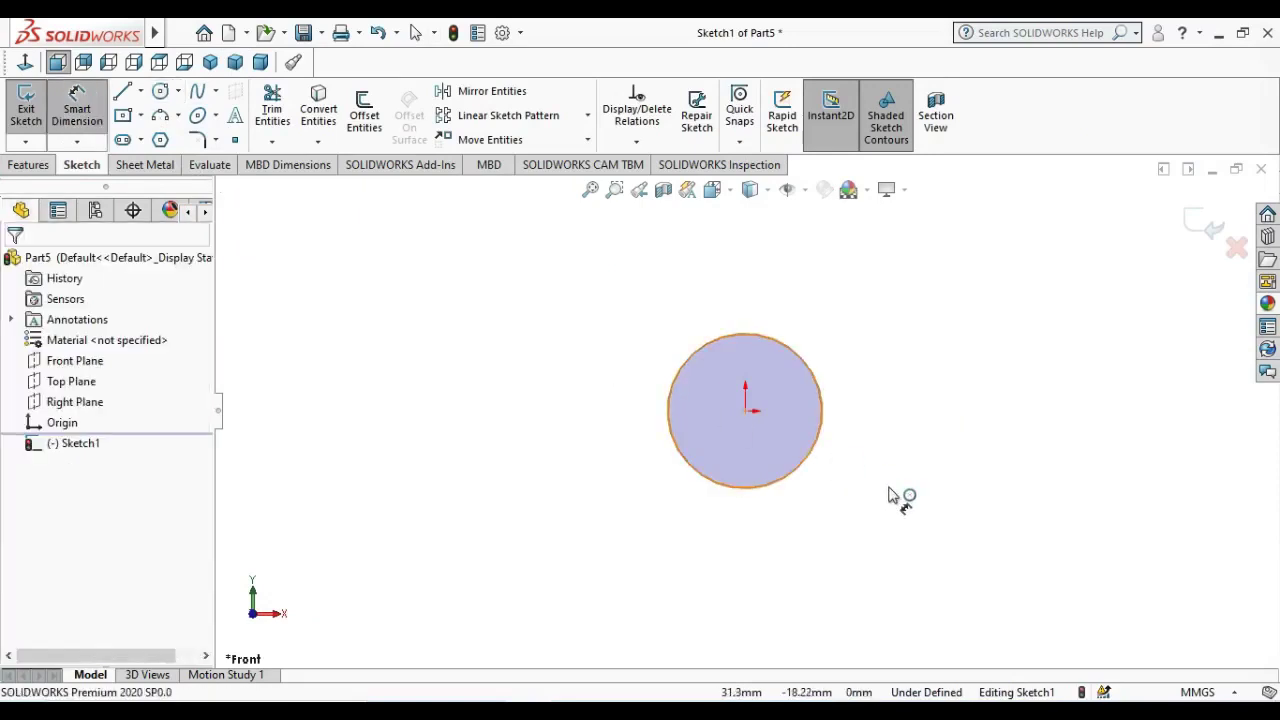
{"action": "left_click", "coordinate": [816, 455]}
{"action": "left_click", "coordinate": [912, 505]}
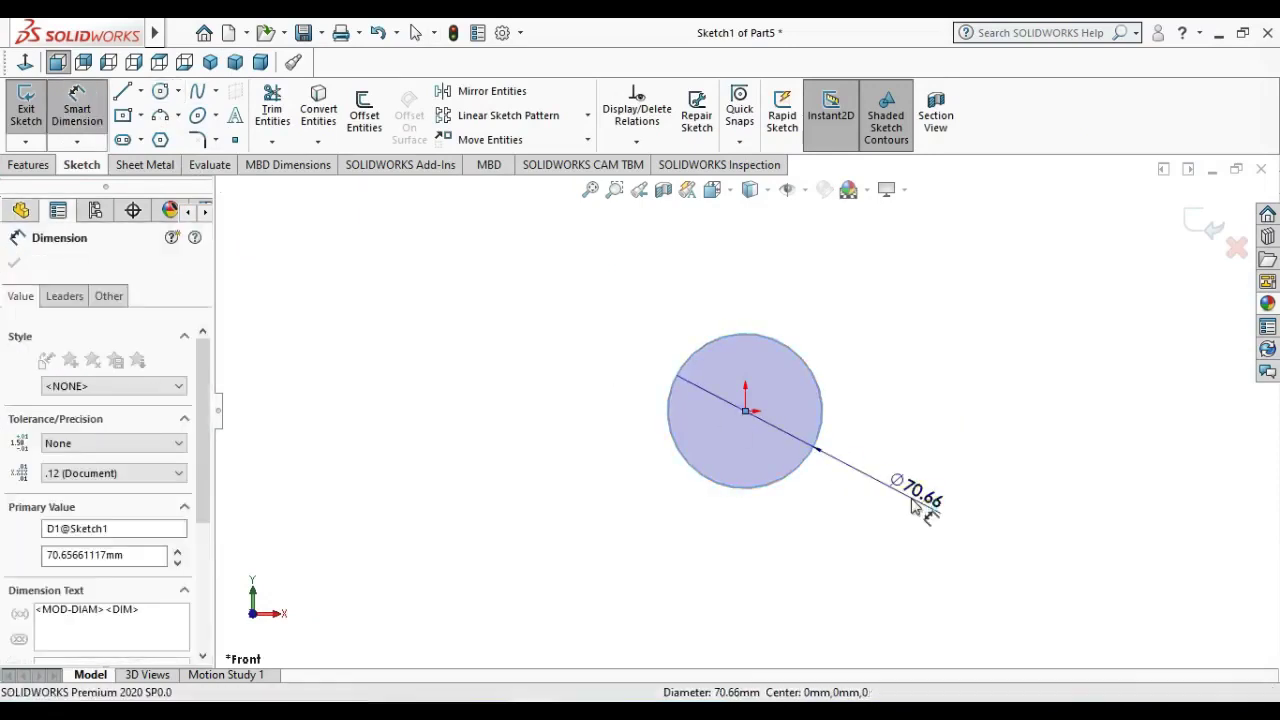
{"action": "type", "text": "15"}
{"action": "key", "text": "Return"}
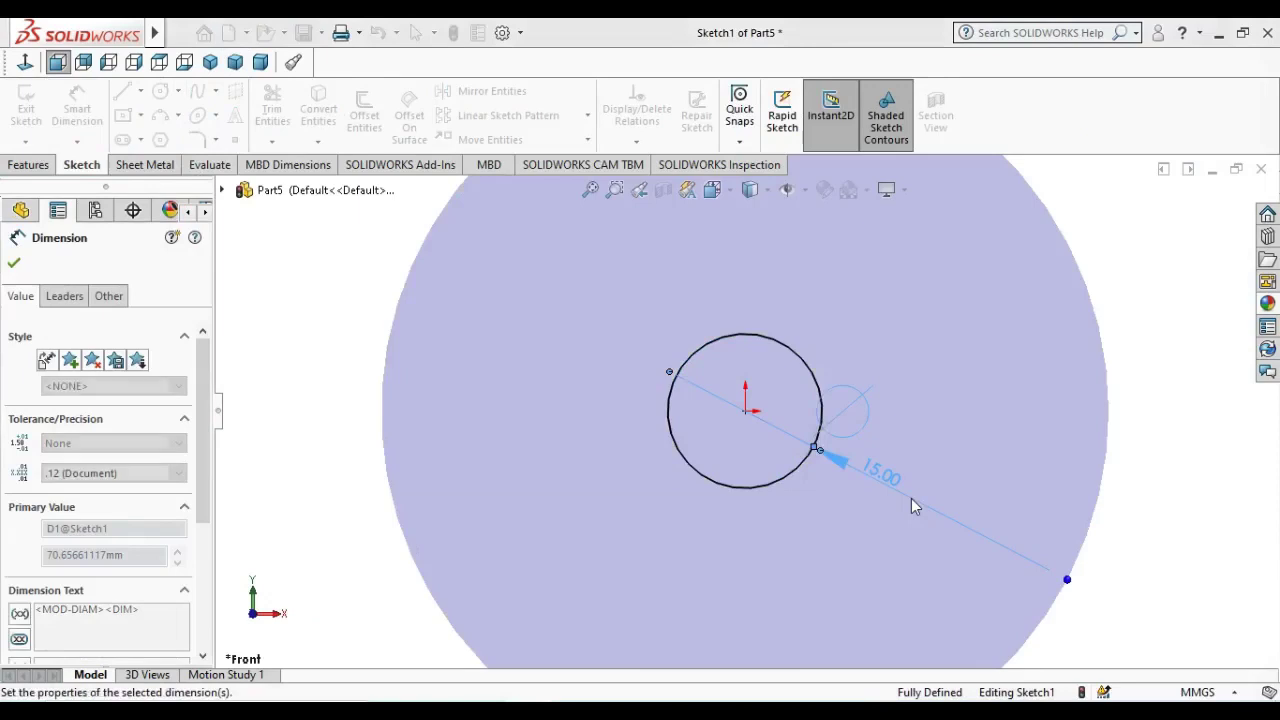
{"action": "left_click", "coordinate": [900, 578]}
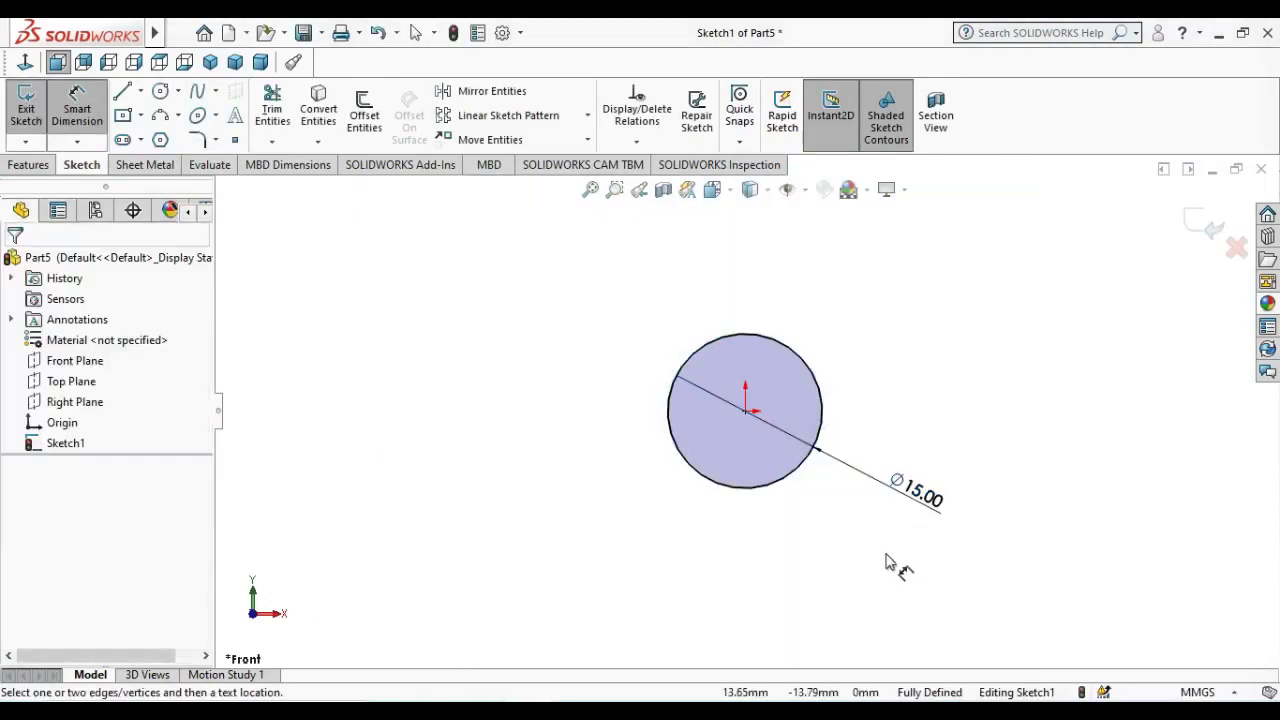
{"action": "scroll", "coordinate": [885, 563], "scroll_direction": "up", "scroll_amount": 3}
{"action": "scroll", "coordinate": [875, 437], "scroll_direction": "down", "scroll_amount": 2}
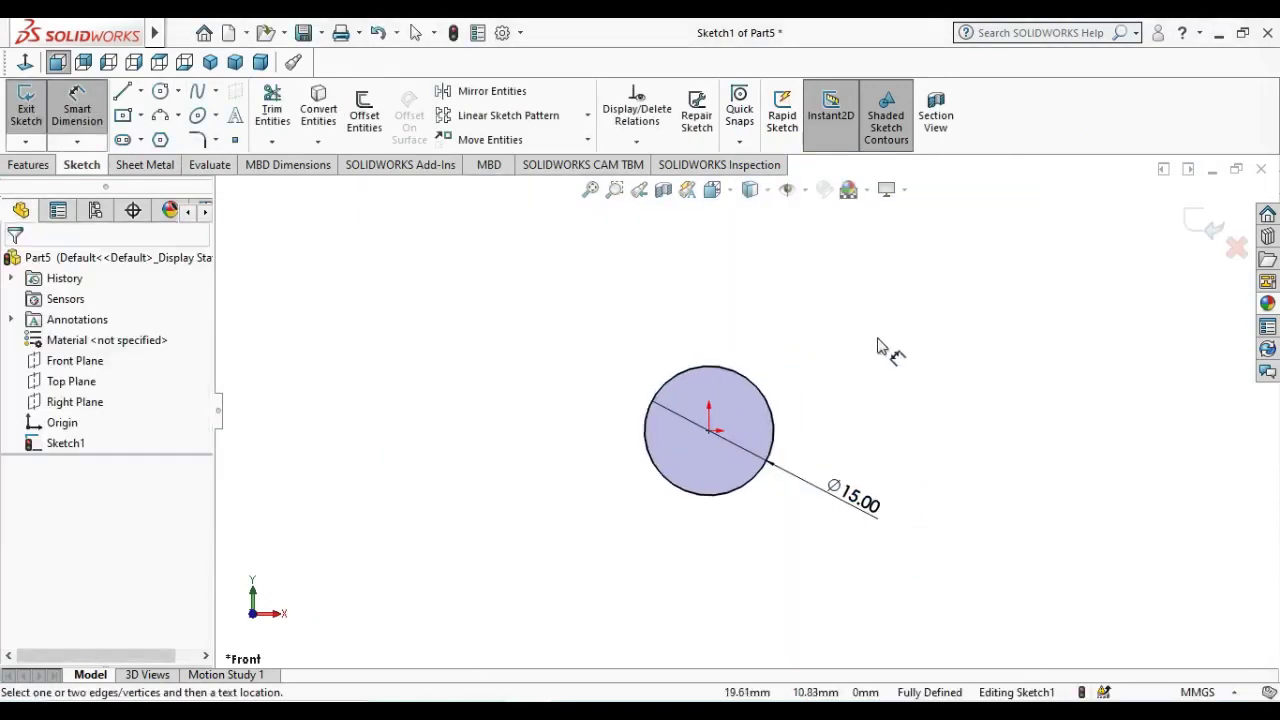
{"action": "left_click", "coordinate": [28, 167]}
{"action": "left_click", "coordinate": [33, 113]}
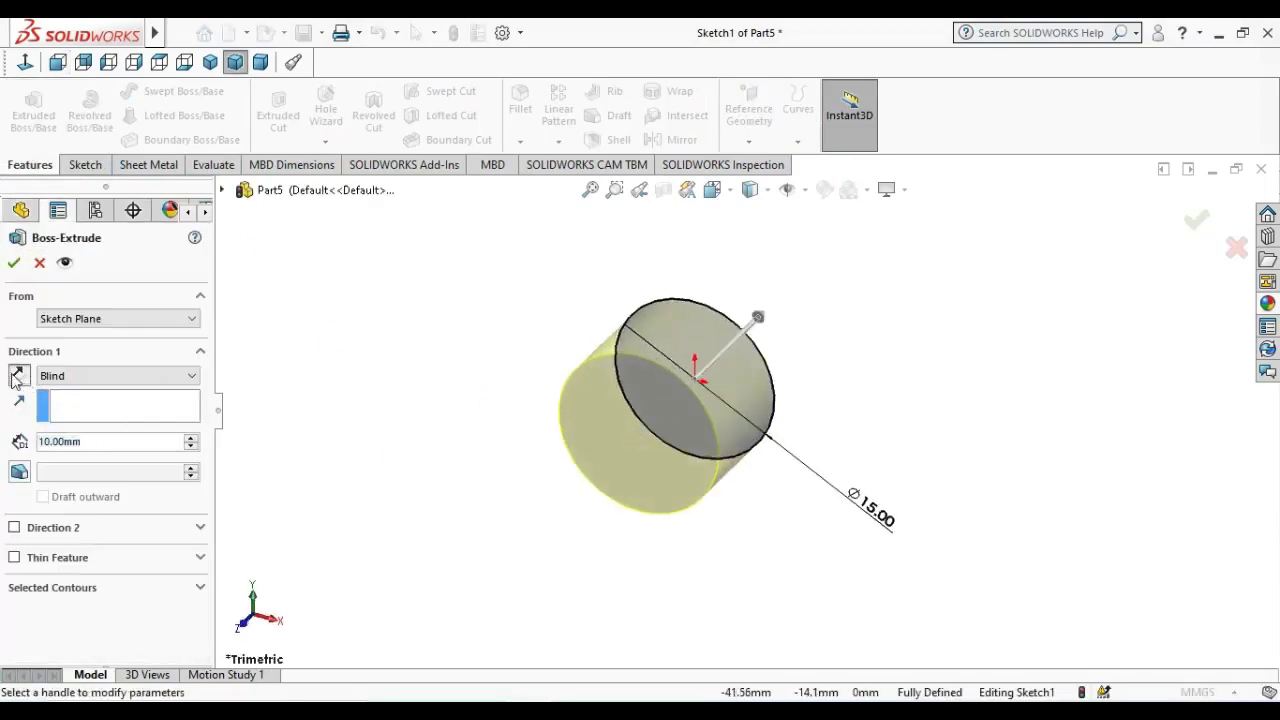
- Extrude the Ø15 circle 170 mm in the reversed direction and show the rod in isometric view
{"action": "left_click", "coordinate": [17, 376]}
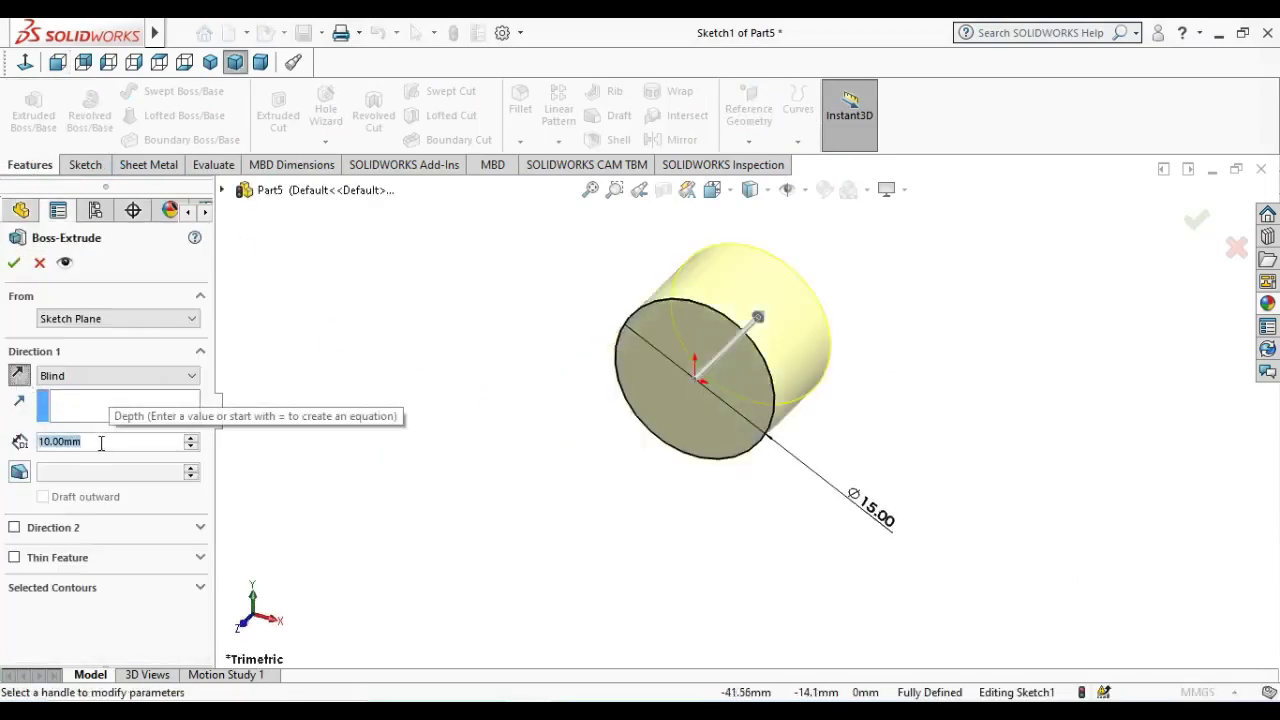
{"action": "type", "text": "170"}
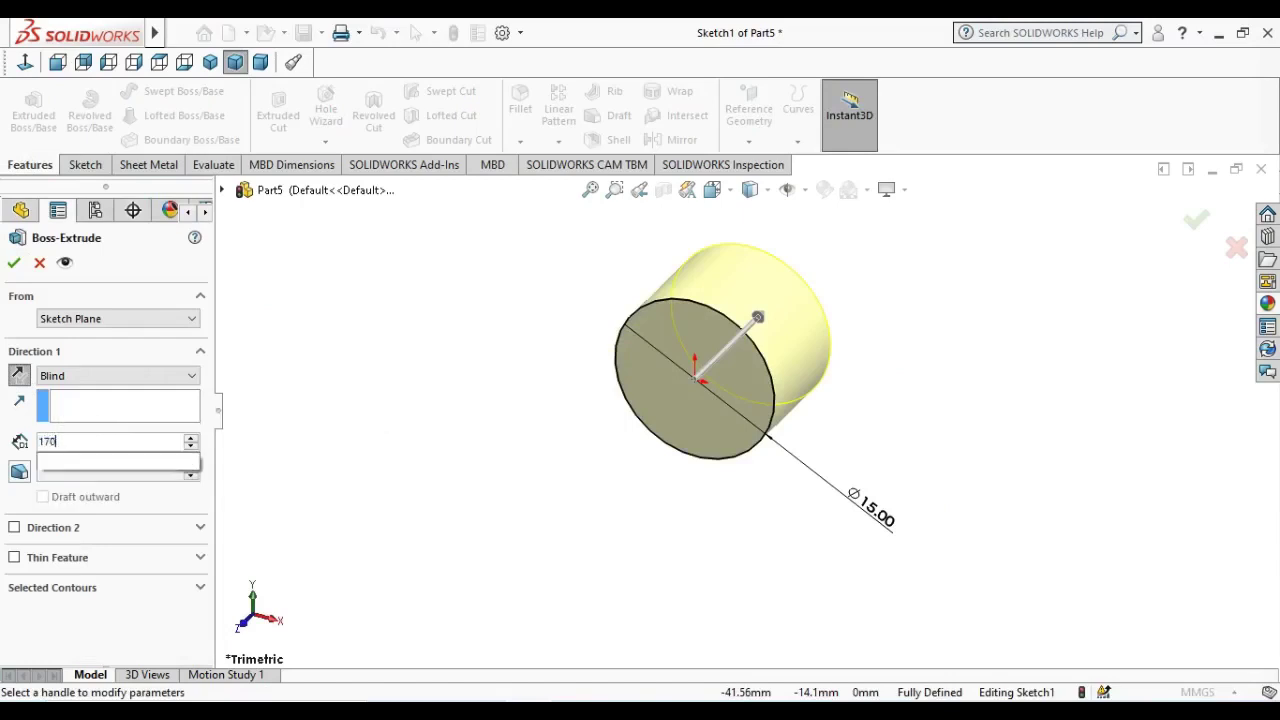
{"action": "type", "text": "0"}
{"action": "key", "text": "BackSpace"}
{"action": "key", "text": "Return"}
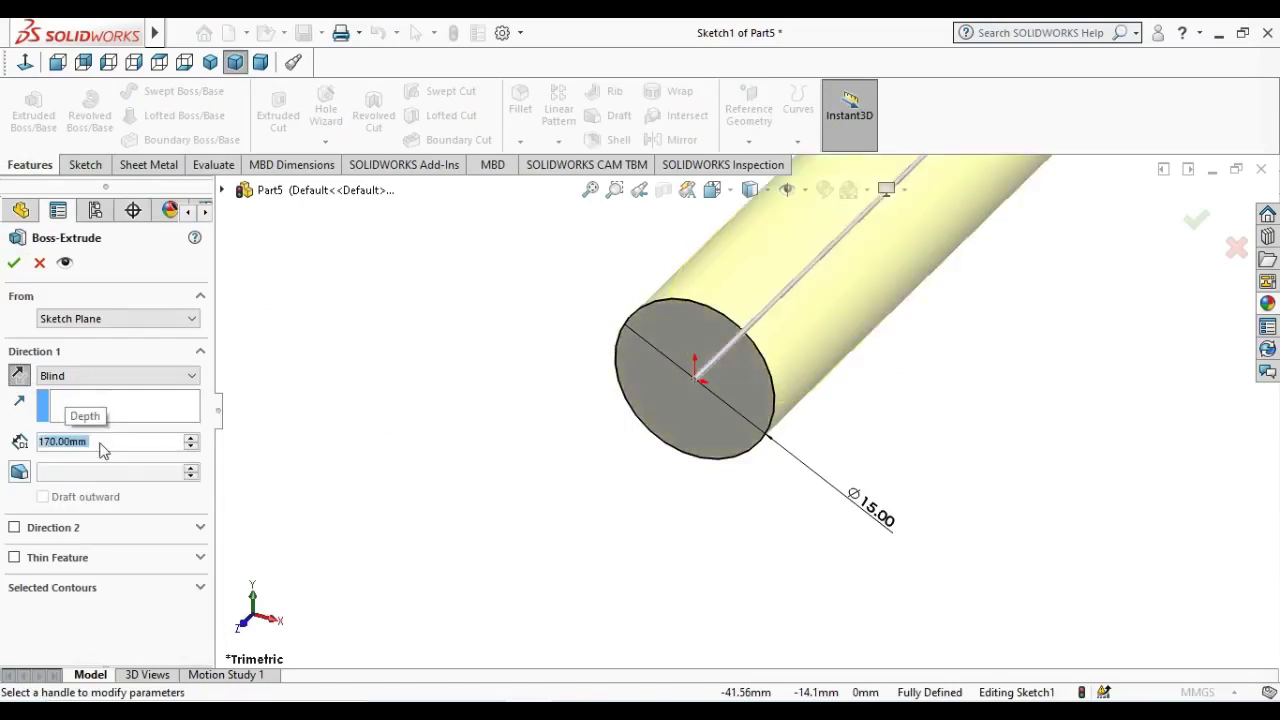
{"action": "left_click", "coordinate": [14, 263]}
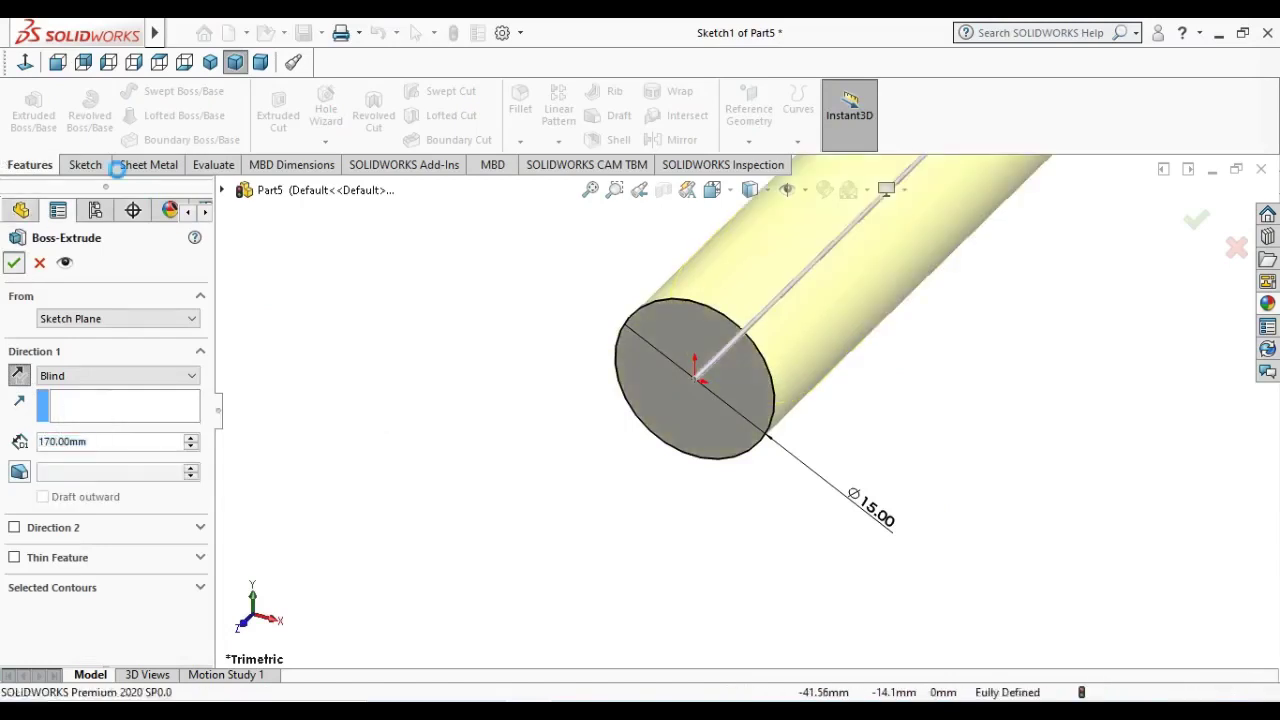
{"action": "left_click", "coordinate": [210, 63]}
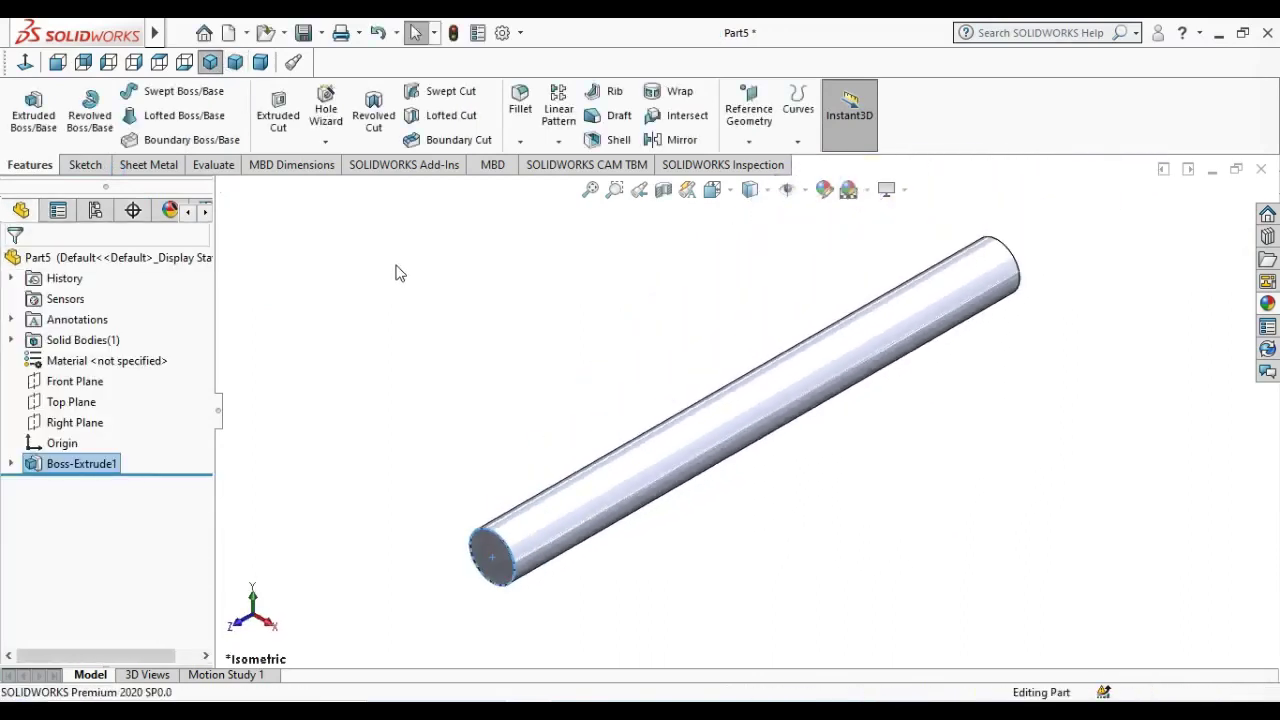
- Create Plane1 offset 22 mm into the rod from its end face using Flip offset
{"action": "left_click", "coordinate": [748, 141]}
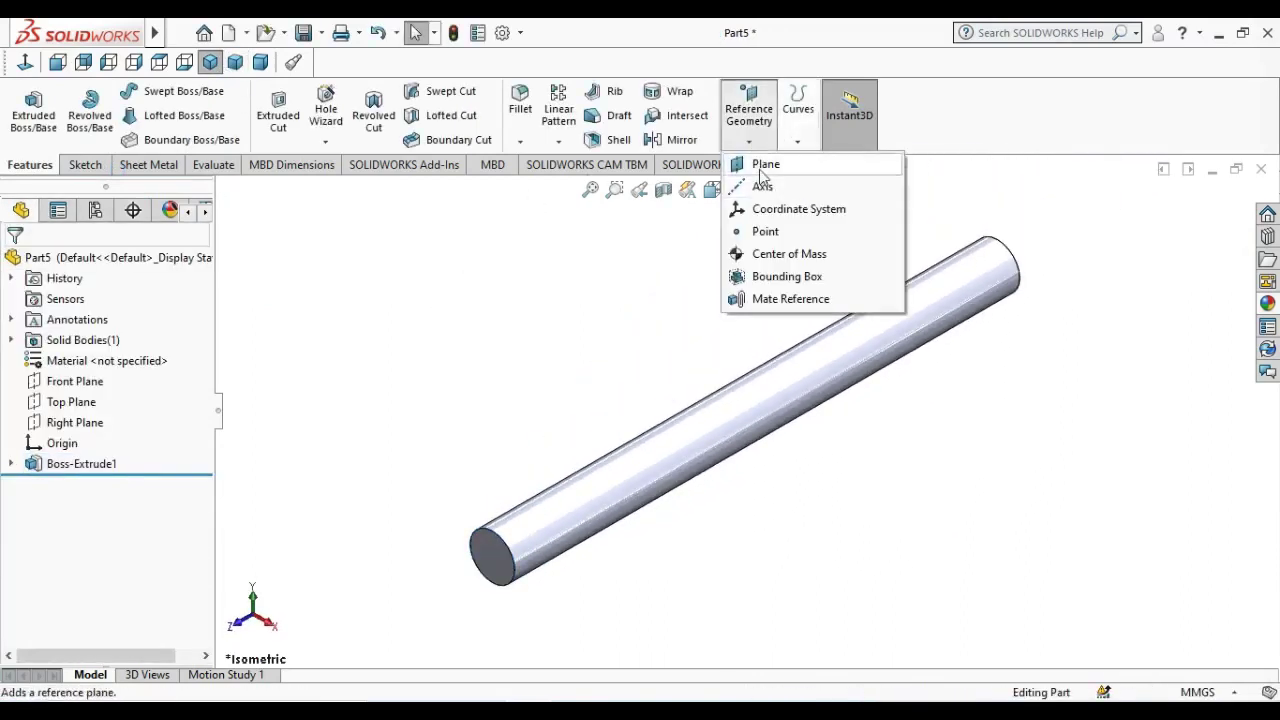
{"action": "left_click", "coordinate": [766, 166]}
{"action": "left_click", "coordinate": [485, 566]}
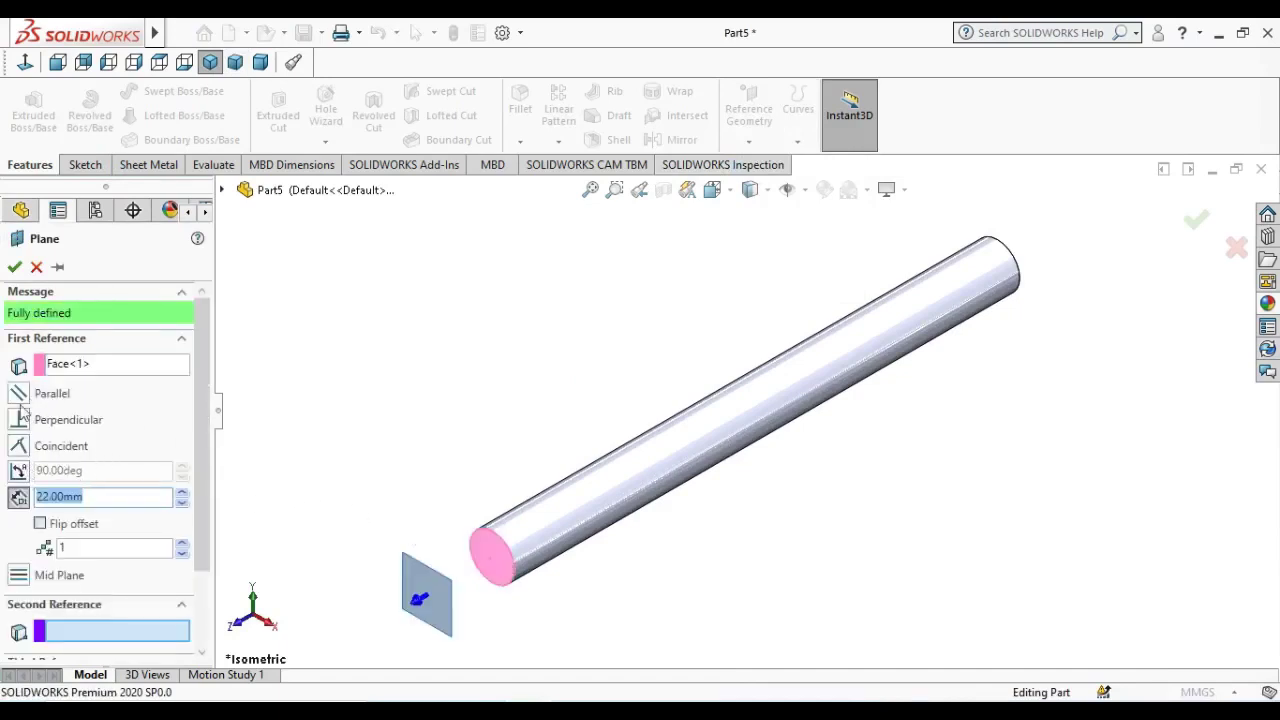
{"action": "left_click", "coordinate": [40, 523]}
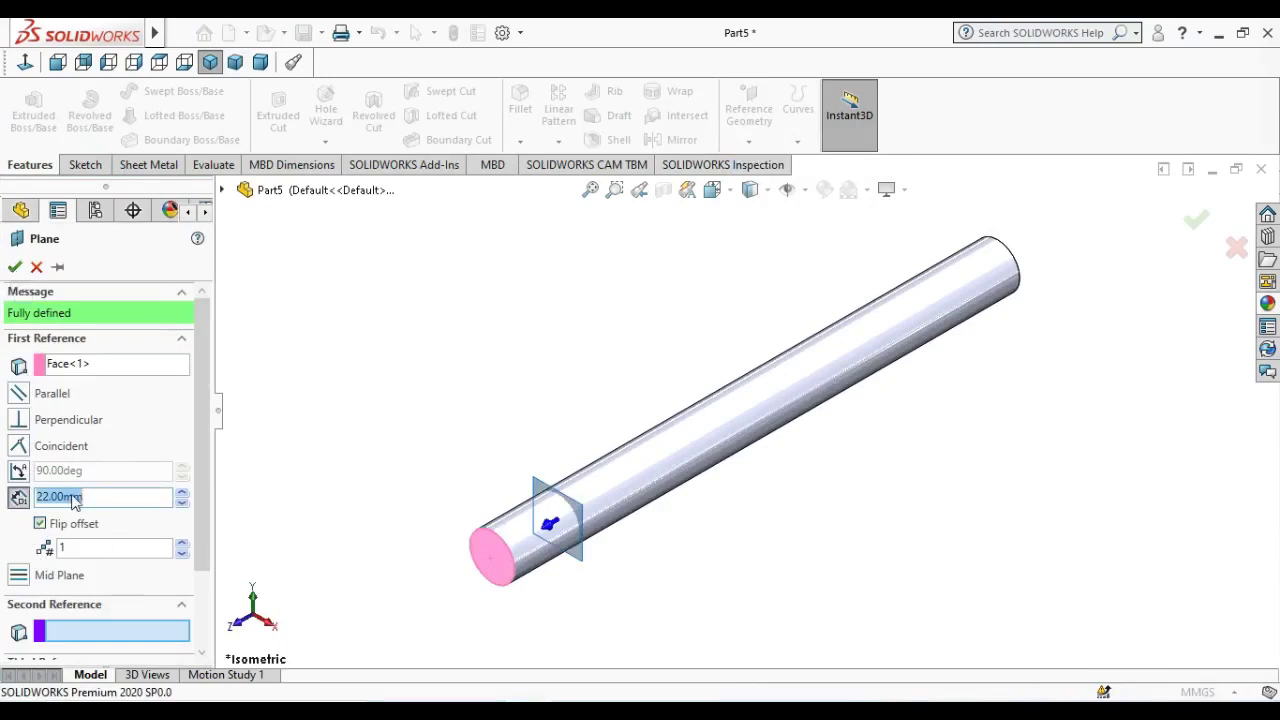
{"action": "left_click", "coordinate": [15, 267]}
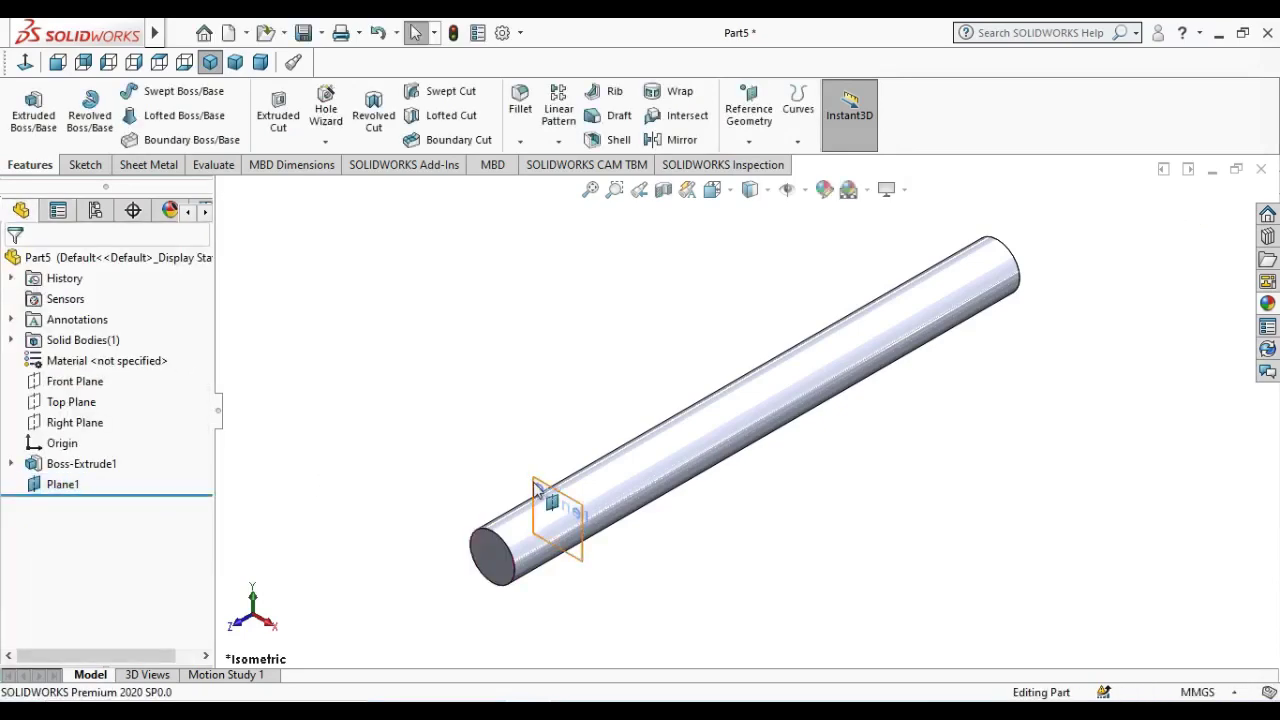
{"action": "right_click", "coordinate": [536, 488]}
- Sketch on Plane1 and convert the rod's end-face edge into a circle for Sketch2
{"action": "left_click", "coordinate": [581, 426]}
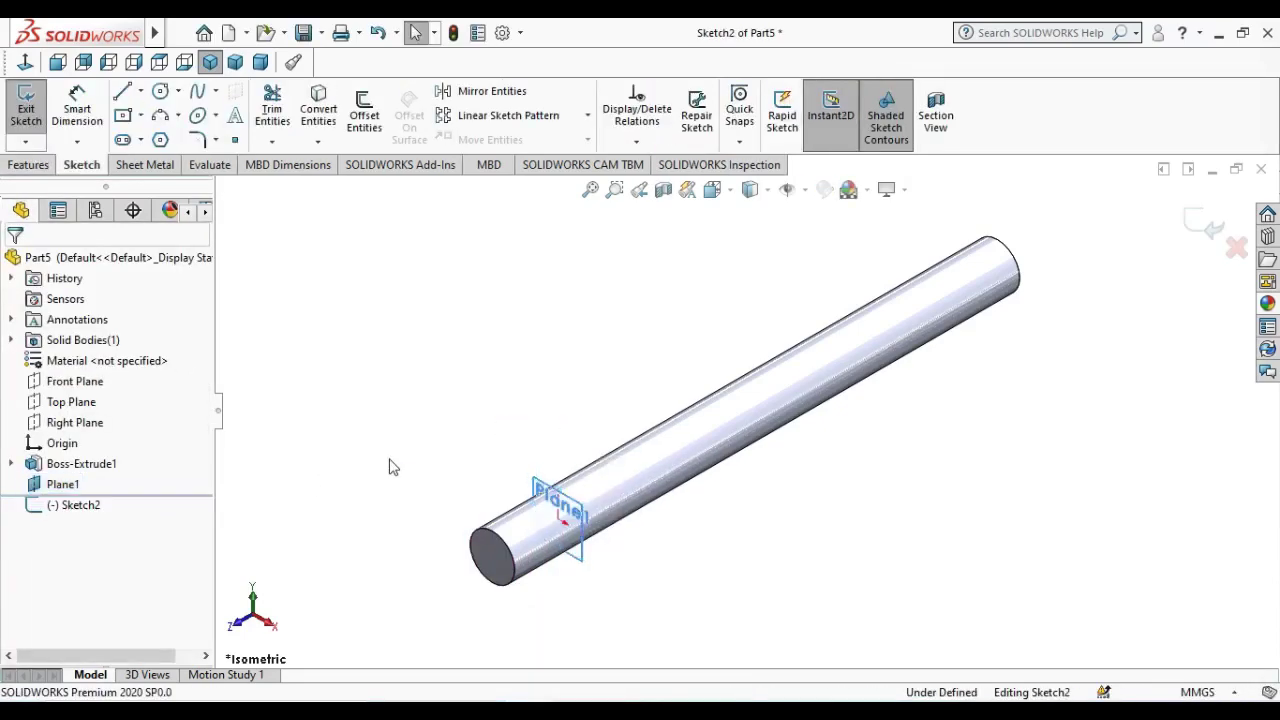
{"action": "left_click", "coordinate": [495, 555]}
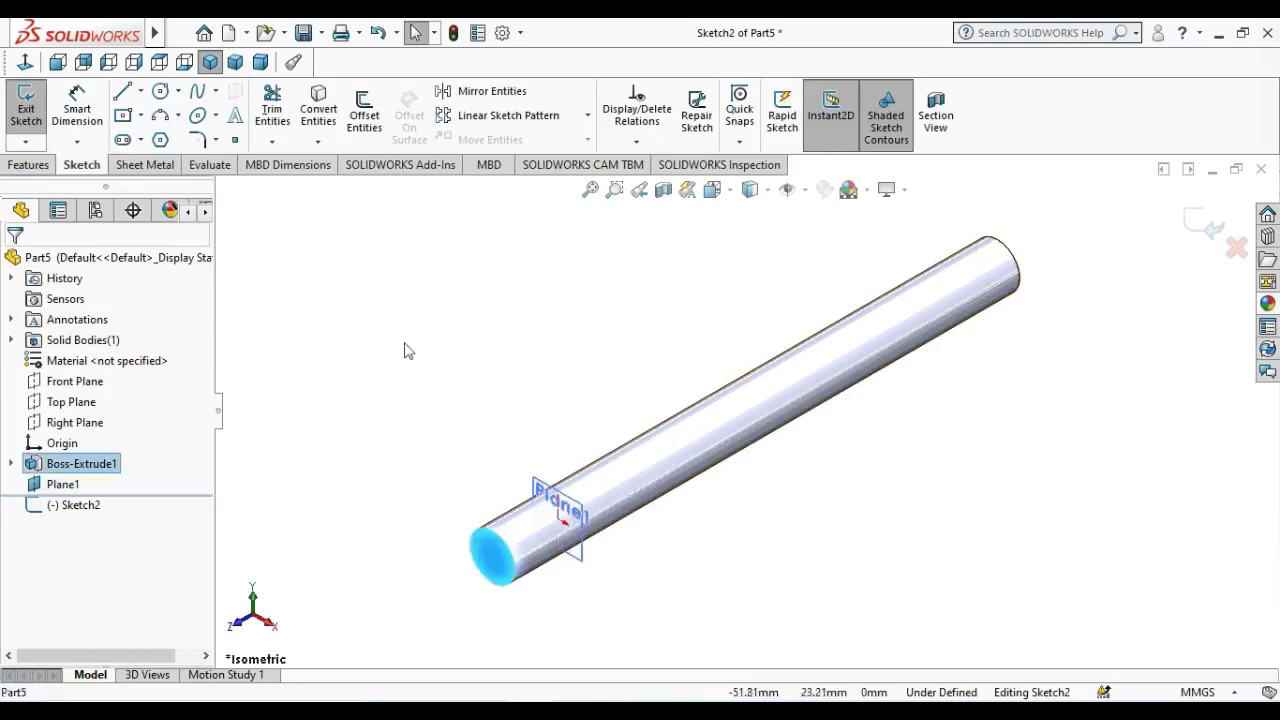
{"action": "left_click", "coordinate": [326, 110]}
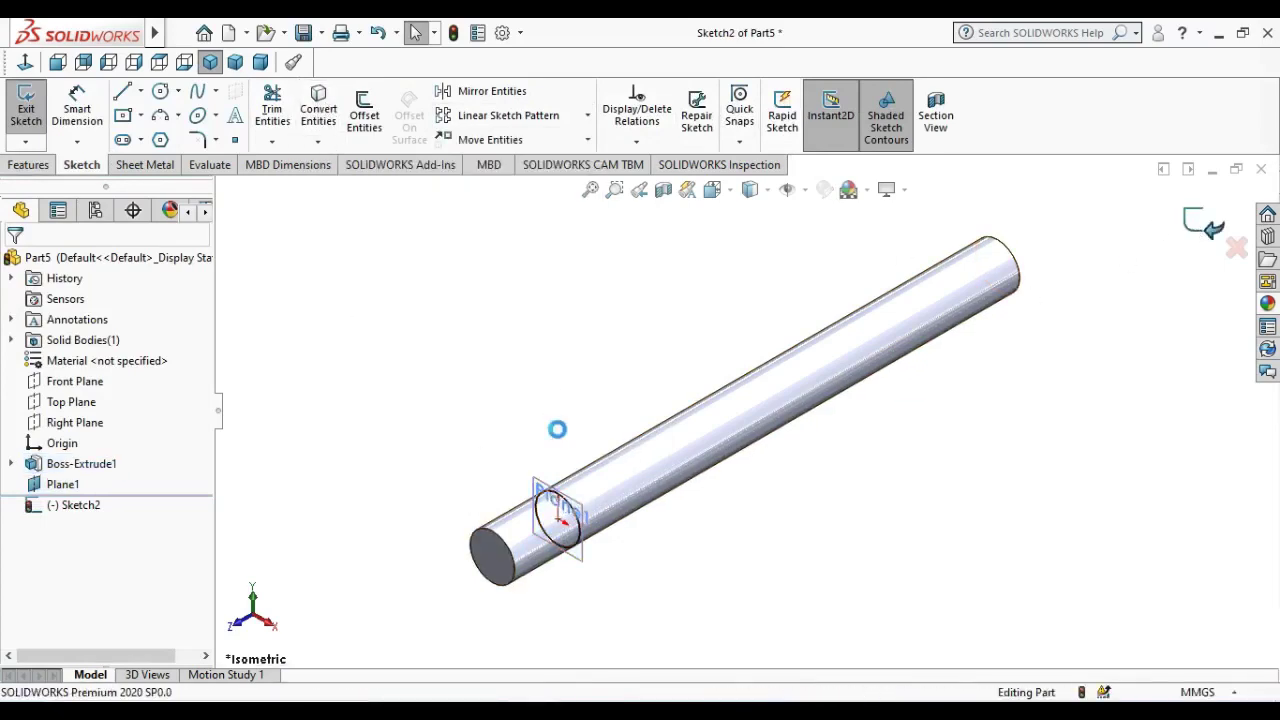
{"action": "key", "text": "ctrl+b"}
- Discard the extra empty Sketch3 on Plane1 and hide Sketch2
{"action": "right_click", "coordinate": [548, 500]}
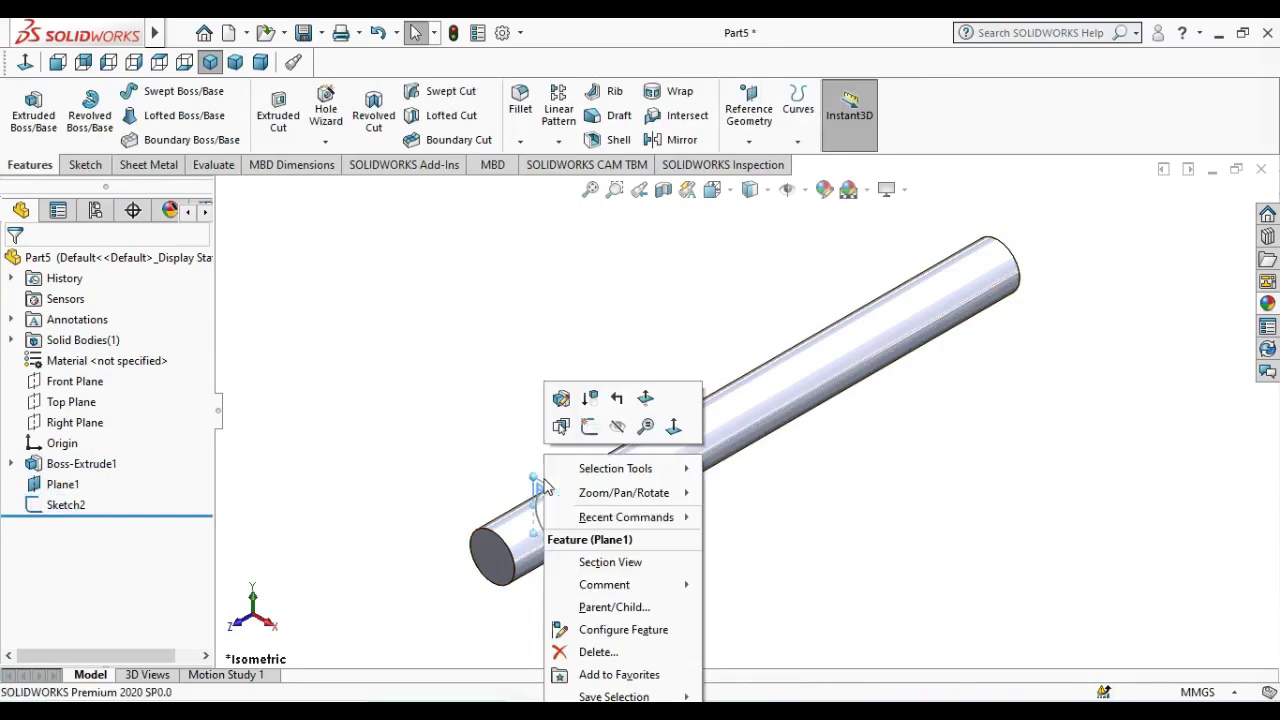
{"action": "left_click", "coordinate": [599, 421]}
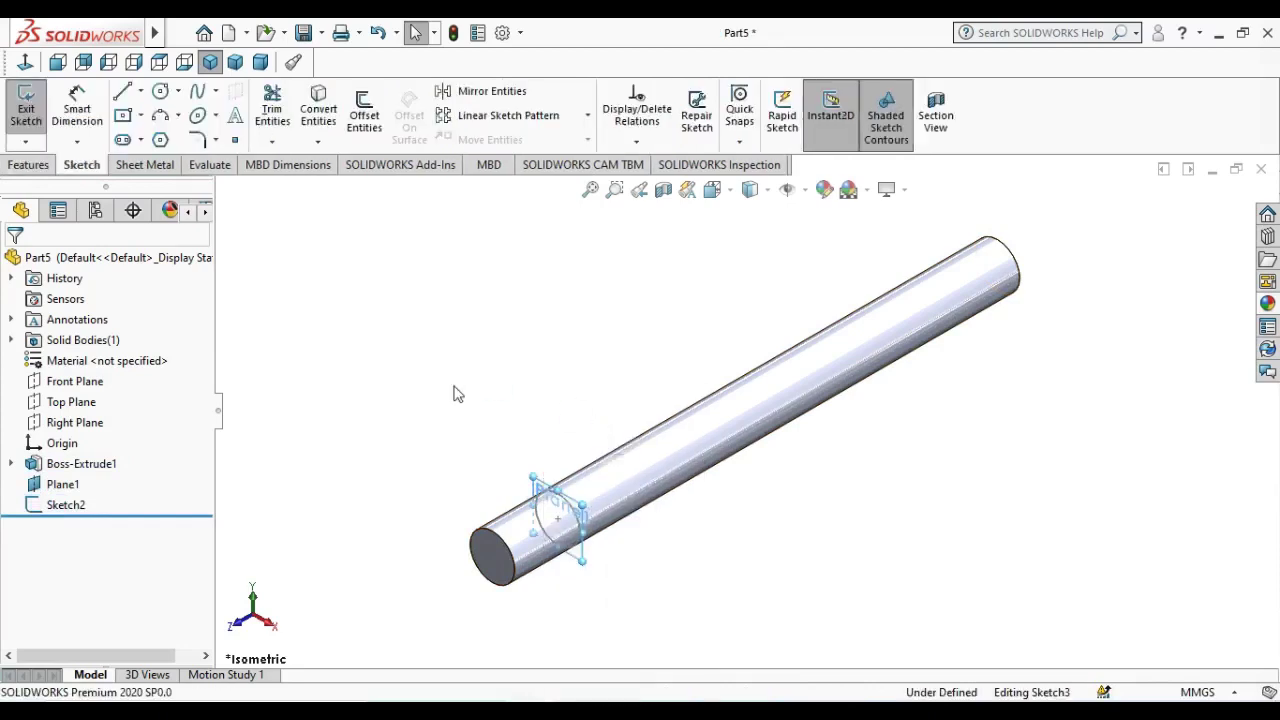
{"action": "right_click", "coordinate": [548, 490]}
{"action": "left_click", "coordinate": [586, 451]}
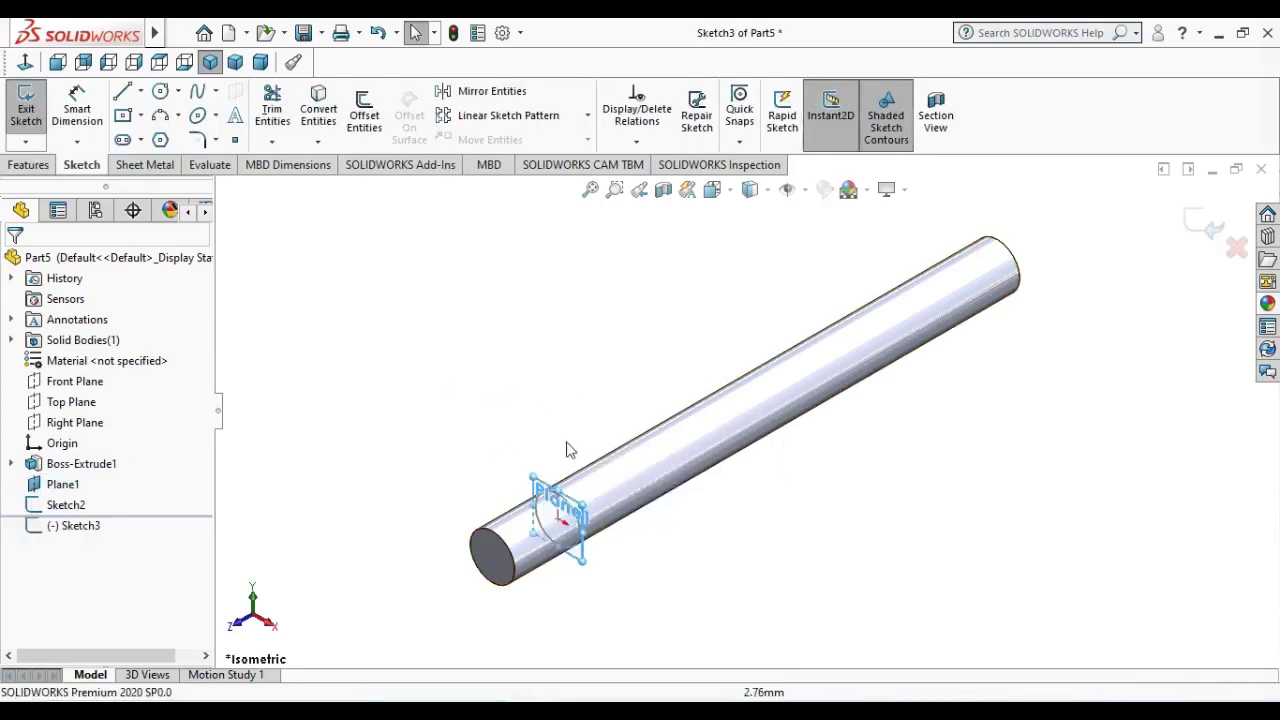
{"action": "left_click", "coordinate": [1207, 222]}
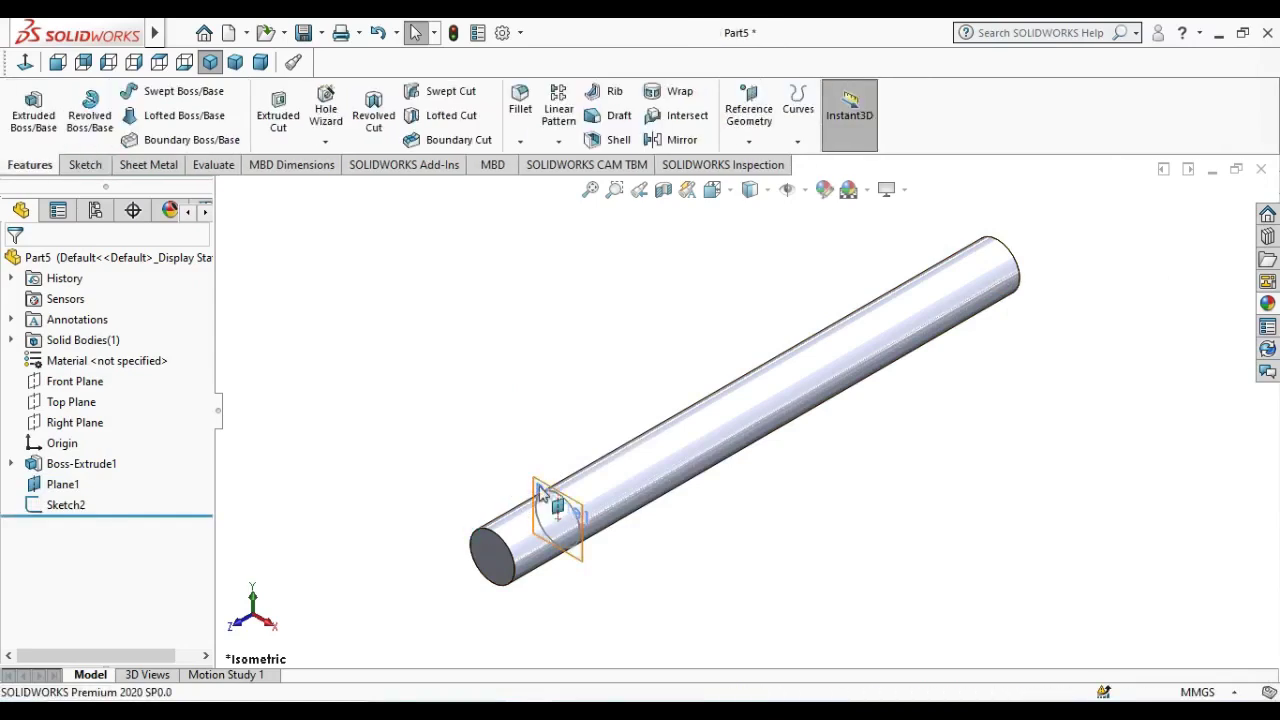
{"action": "right_click", "coordinate": [540, 487]}
{"action": "left_click", "coordinate": [609, 424]}
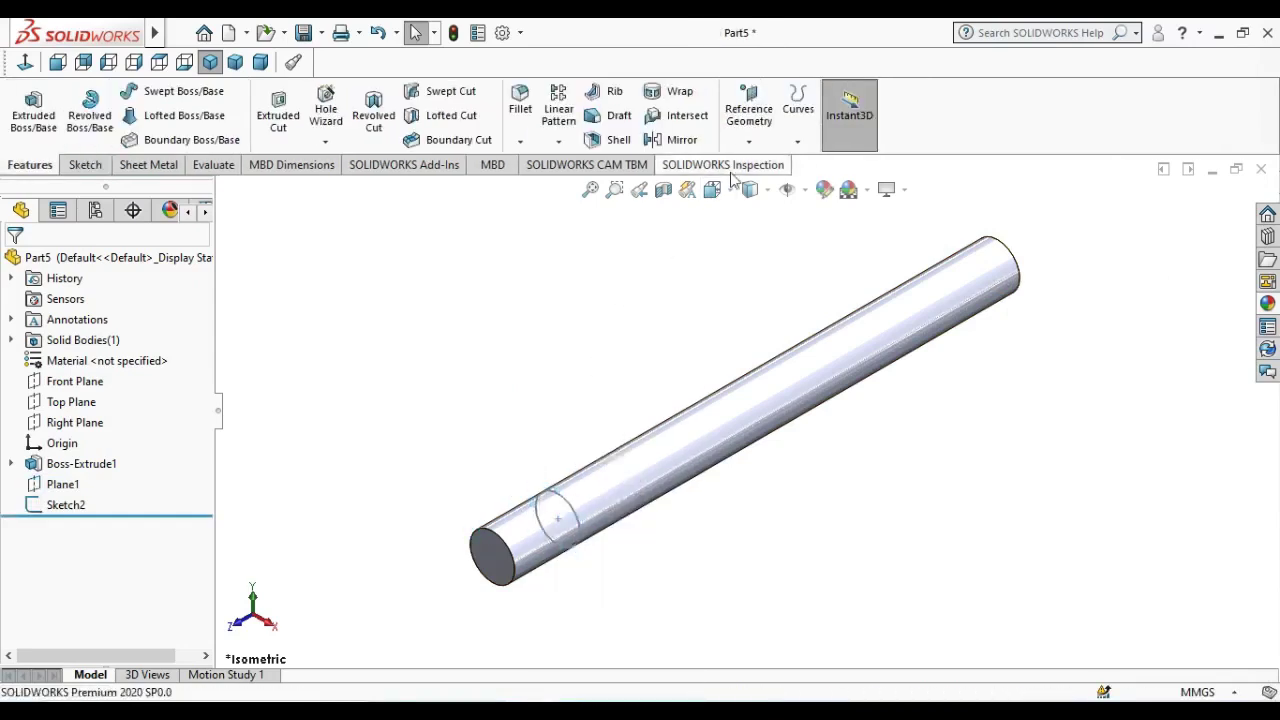
{"action": "left_click", "coordinate": [749, 141]}
- Start a helix on the Sketch2 circle with 1 mm pitch, selecting the revolutions count for editing
{"action": "left_click", "coordinate": [797, 141]}
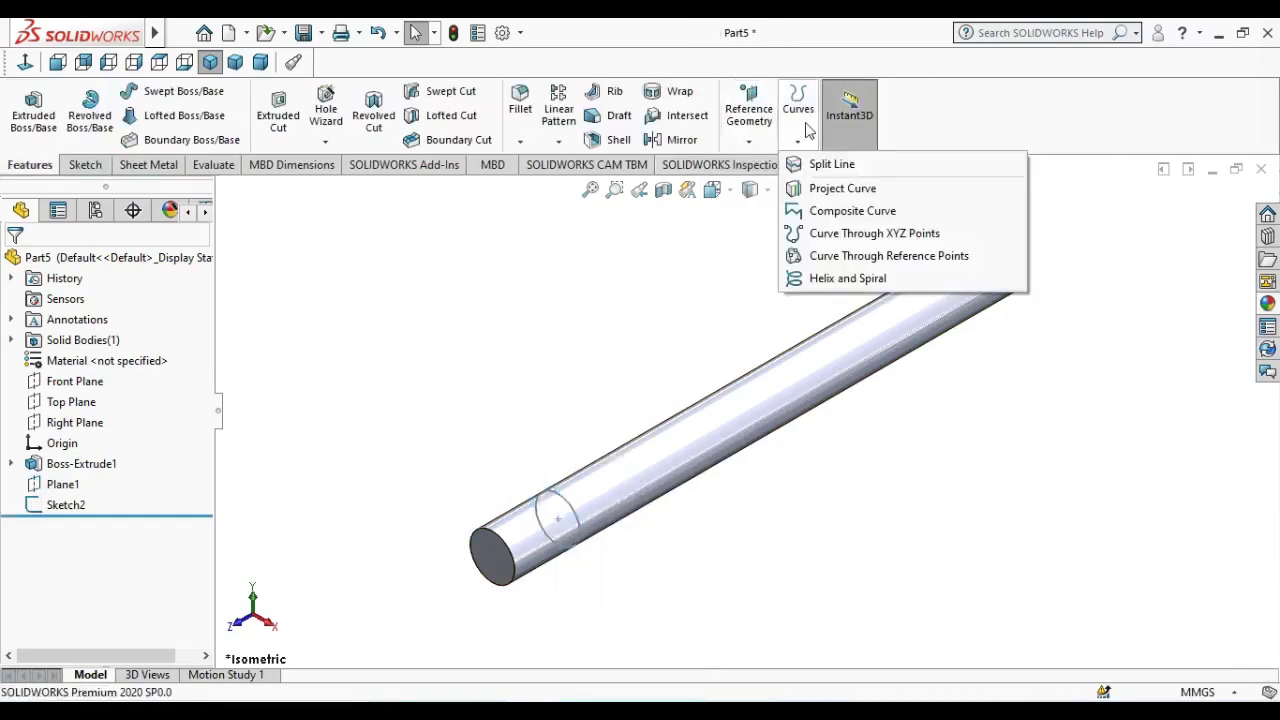
{"action": "left_click", "coordinate": [847, 278]}
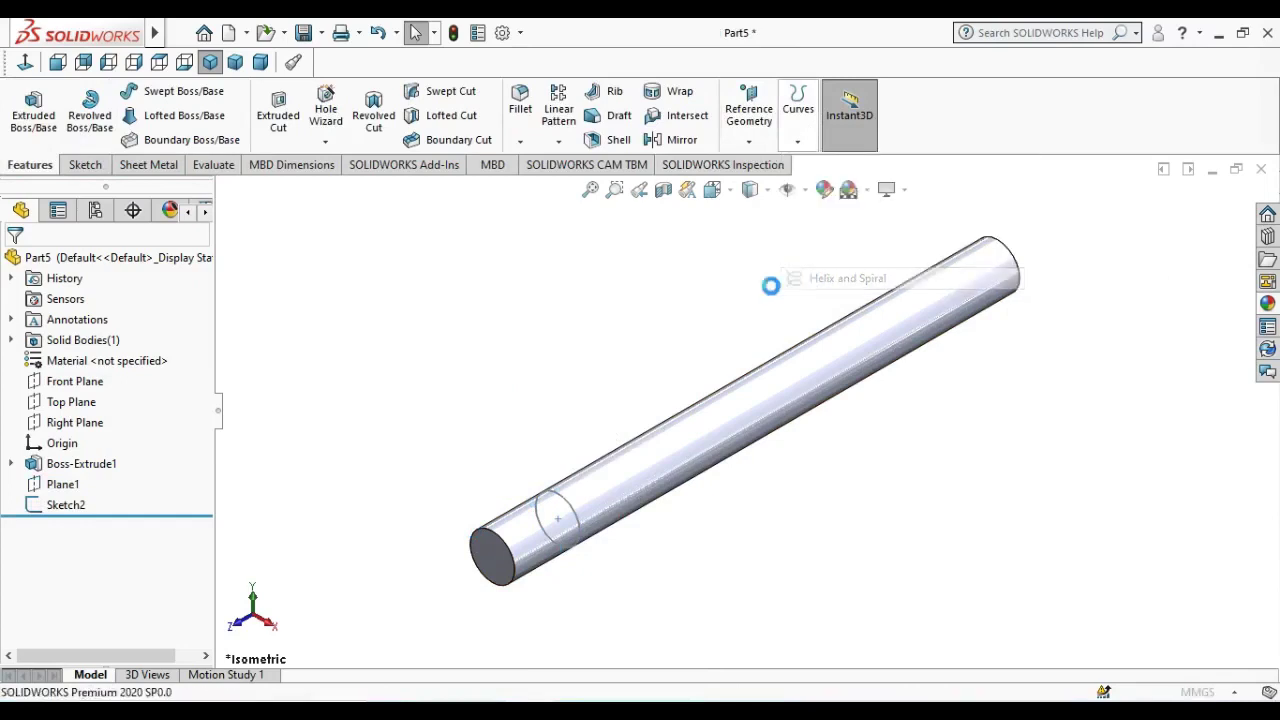
{"action": "left_click", "coordinate": [563, 507]}
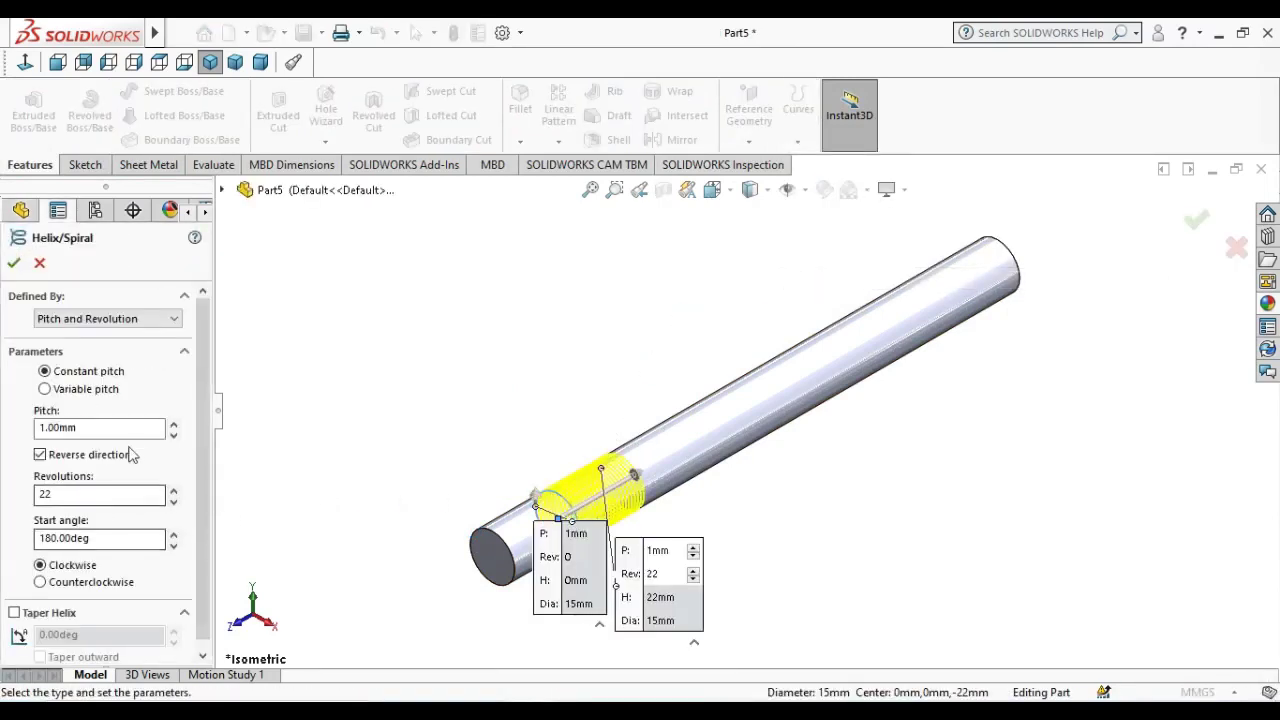
{"action": "left_click", "coordinate": [145, 430]}
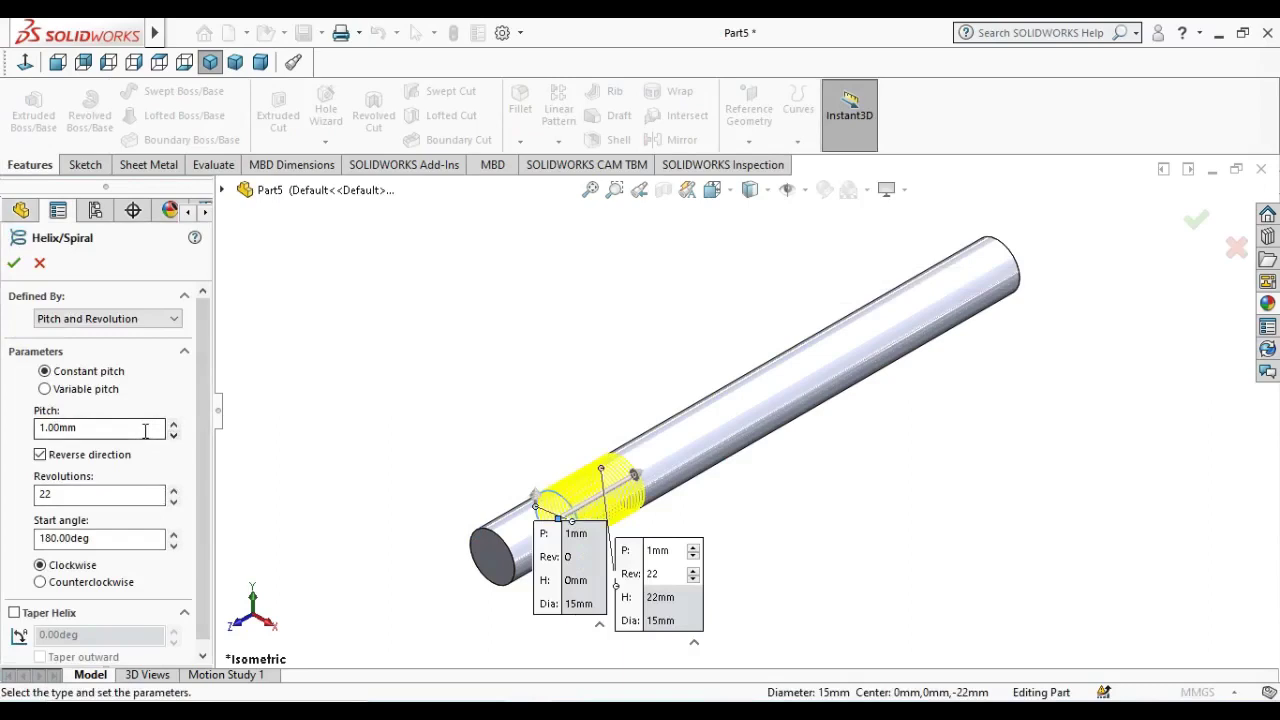
{"action": "double_click", "coordinate": [132, 494]}
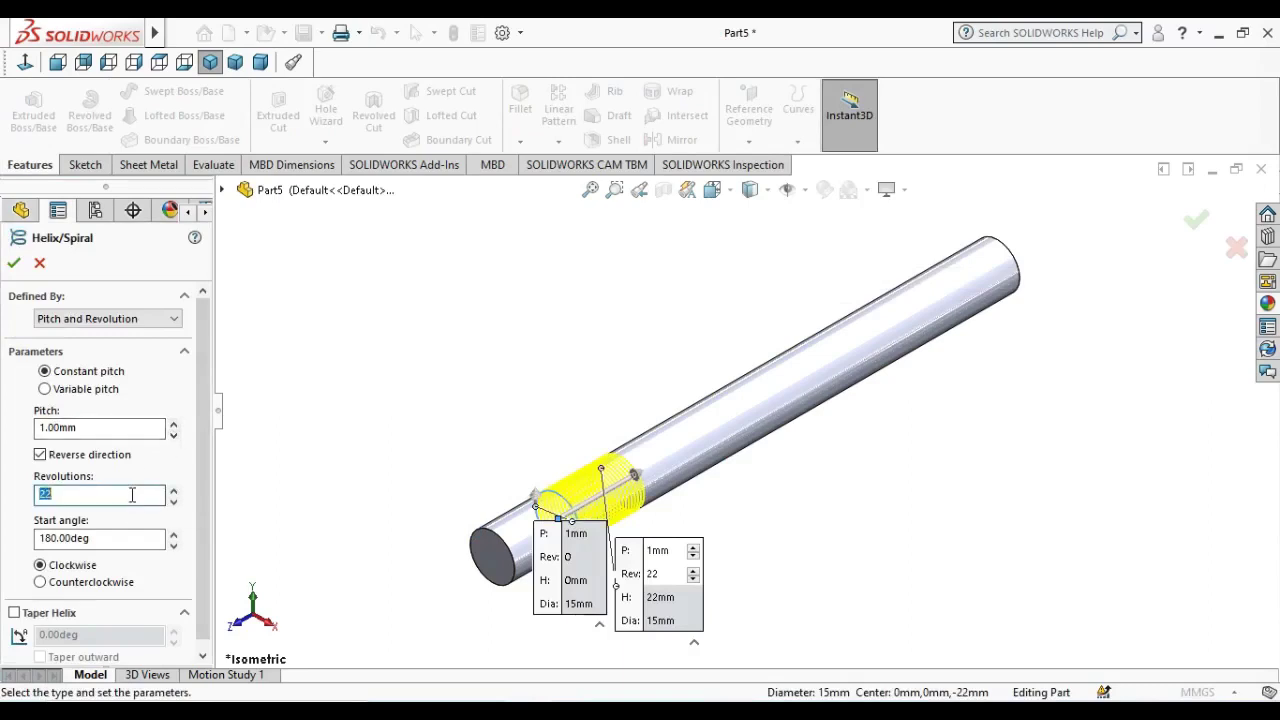
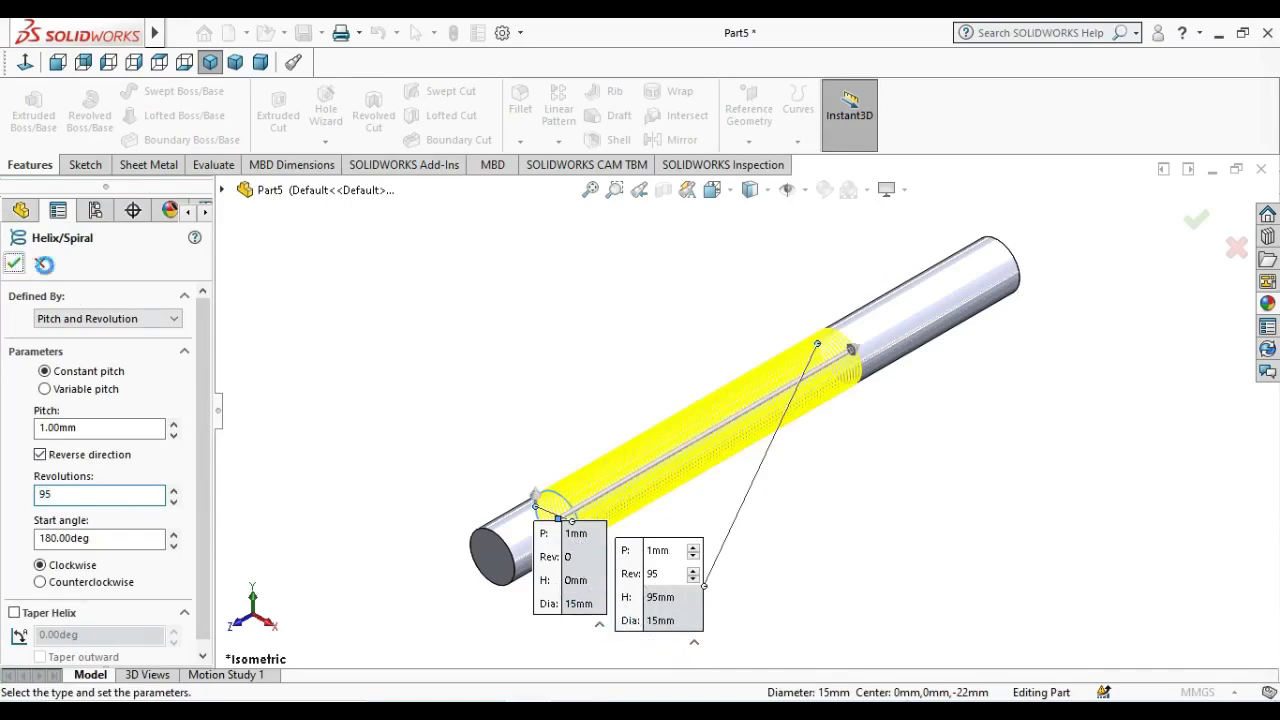
- Finish the 95-revolution helix, add Plane2 perpendicular to it at its start, and sketch on Plane2
{"action": "key", "text": "Return"}
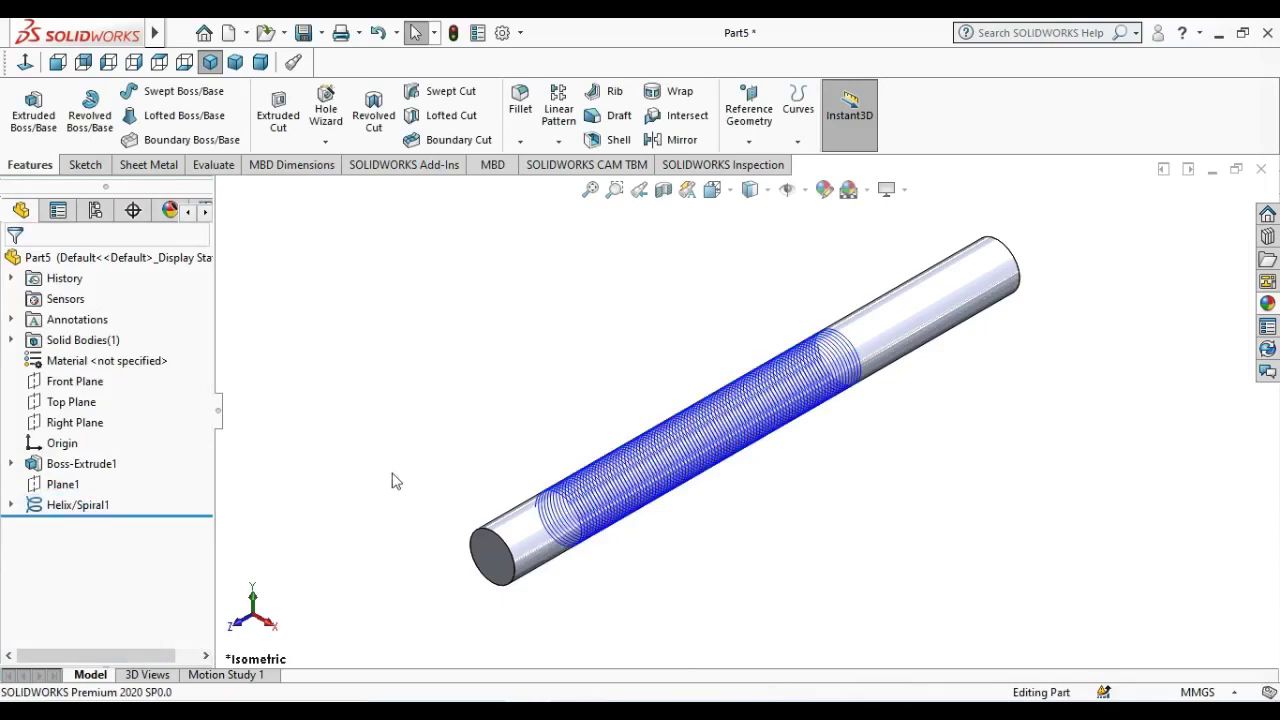
{"action": "left_click", "coordinate": [748, 141]}
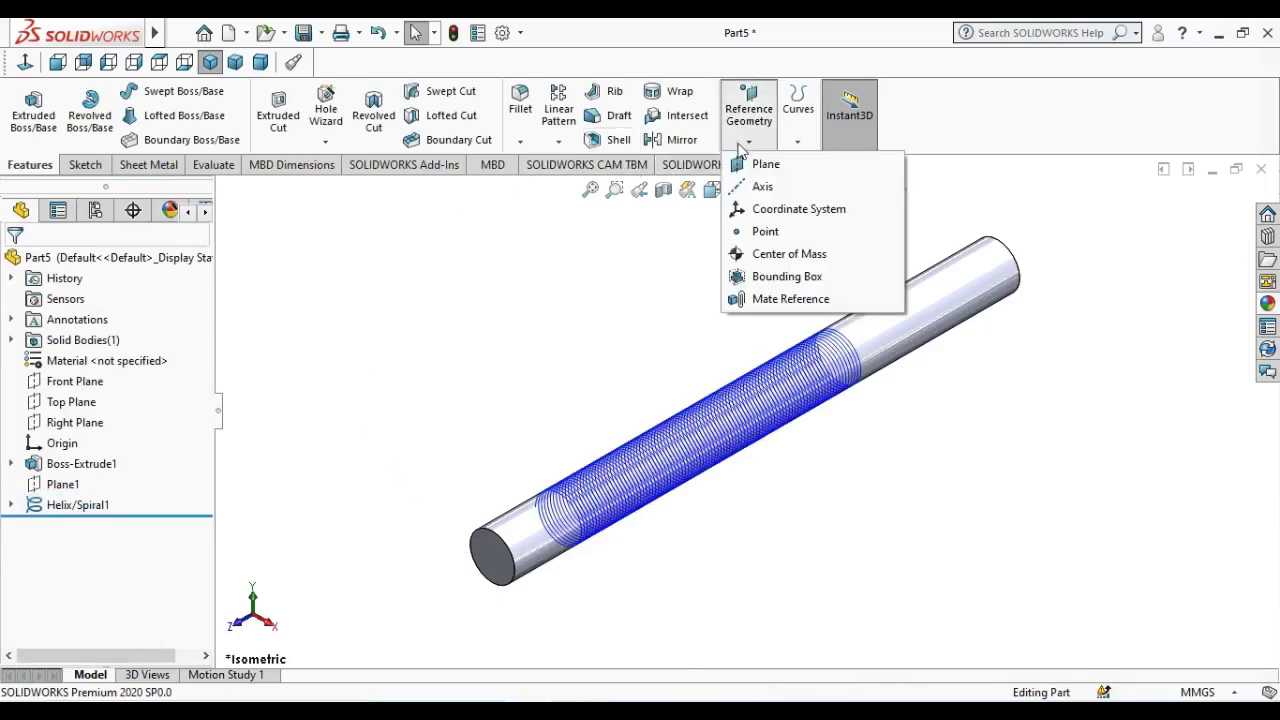
{"action": "left_click", "coordinate": [752, 168]}
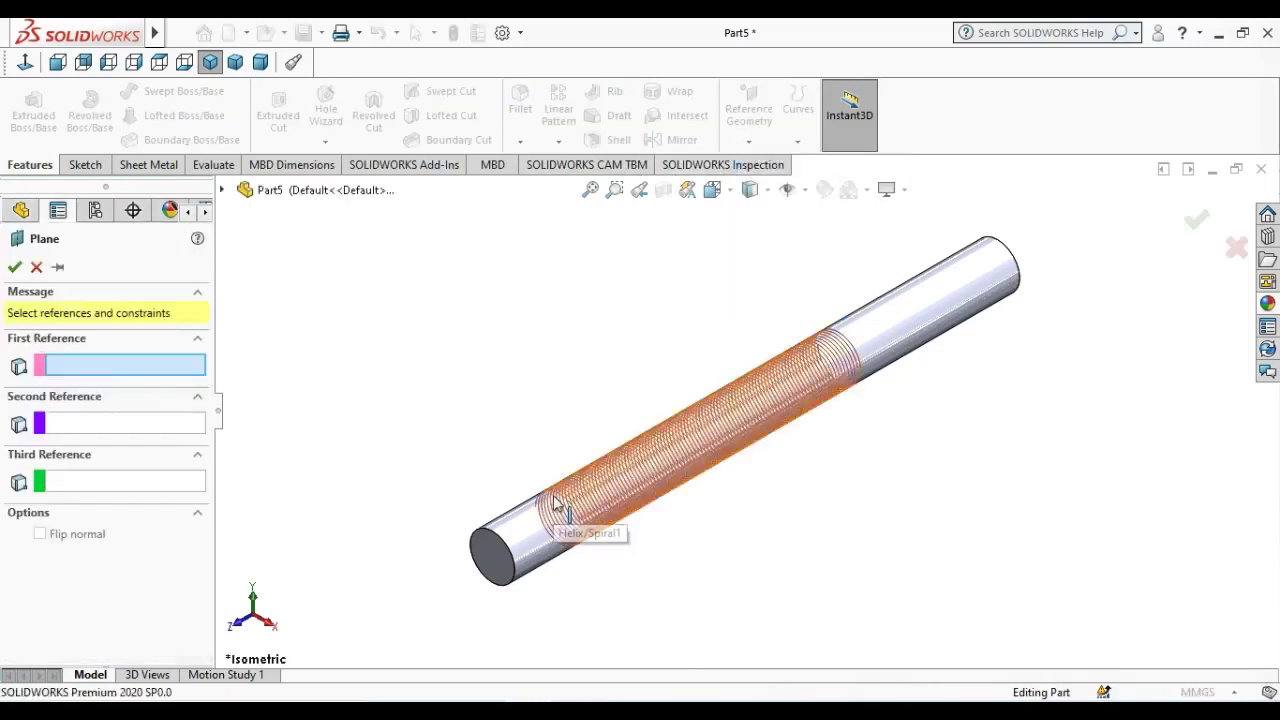
{"action": "left_click", "coordinate": [535, 516]}
{"action": "left_click", "coordinate": [537, 518]}
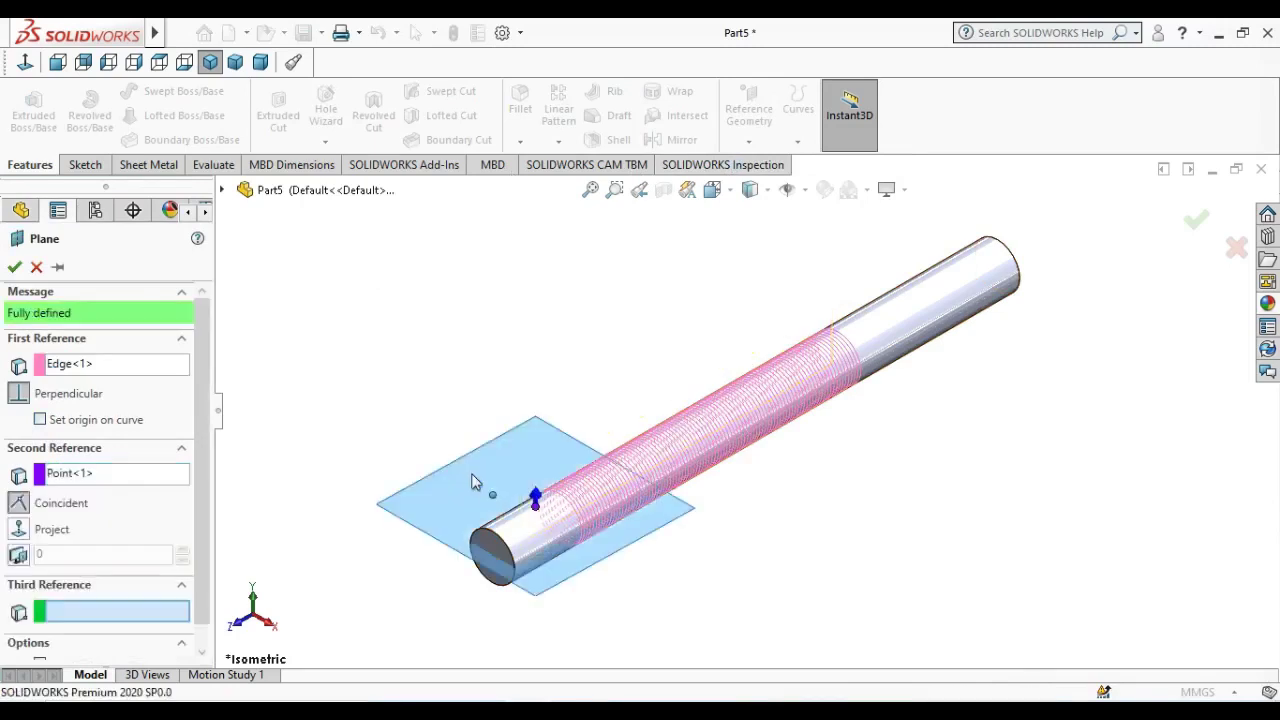
{"action": "left_click", "coordinate": [14, 268]}
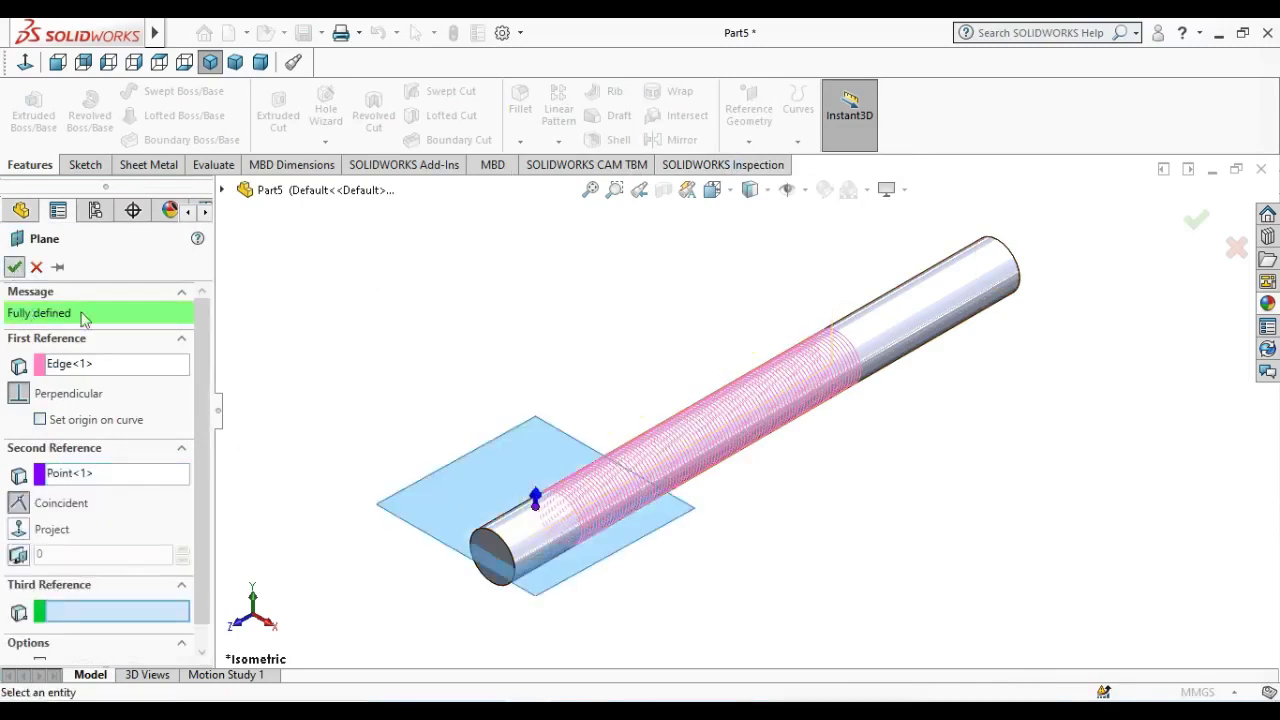
{"action": "right_click", "coordinate": [444, 470]}
{"action": "left_click", "coordinate": [485, 428]}
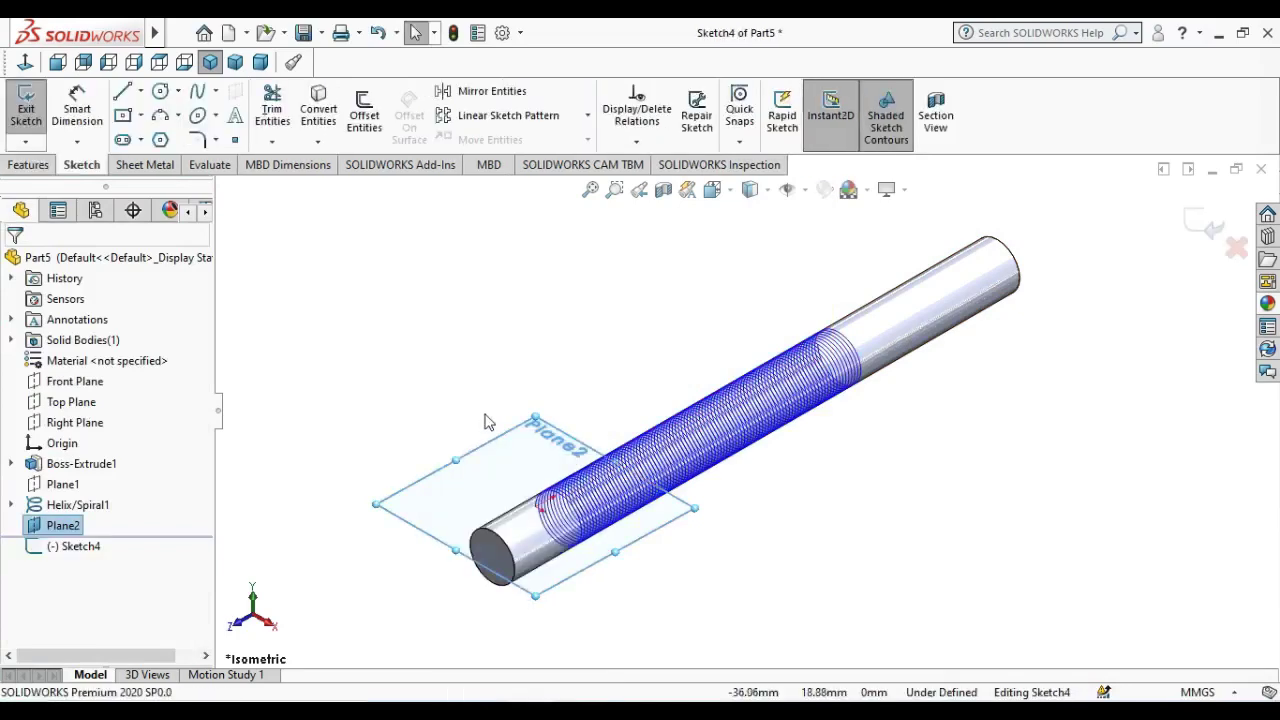
- View Plane2 normal-to and draw a circle beside the shaft
{"action": "left_click", "coordinate": [25, 62]}
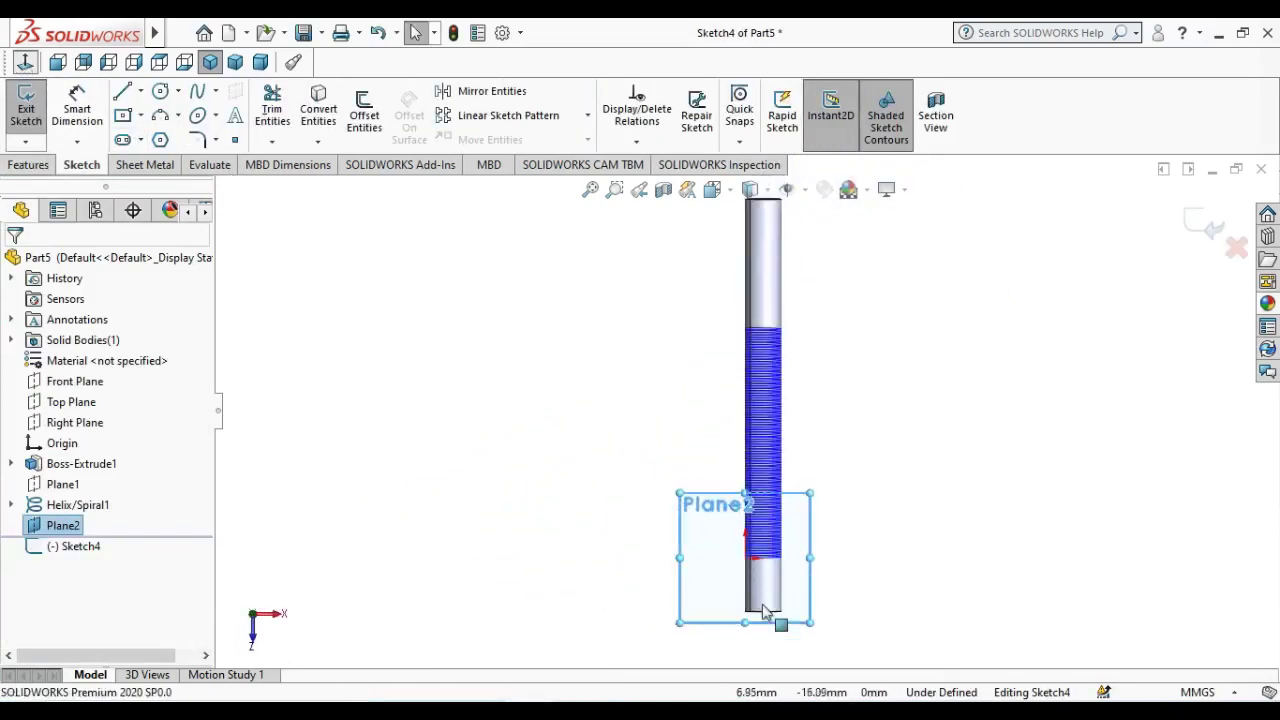
{"action": "left_click", "coordinate": [160, 91]}
{"action": "left_click_drag", "start_coordinate": [715, 551], "coordinate": [728, 603]}
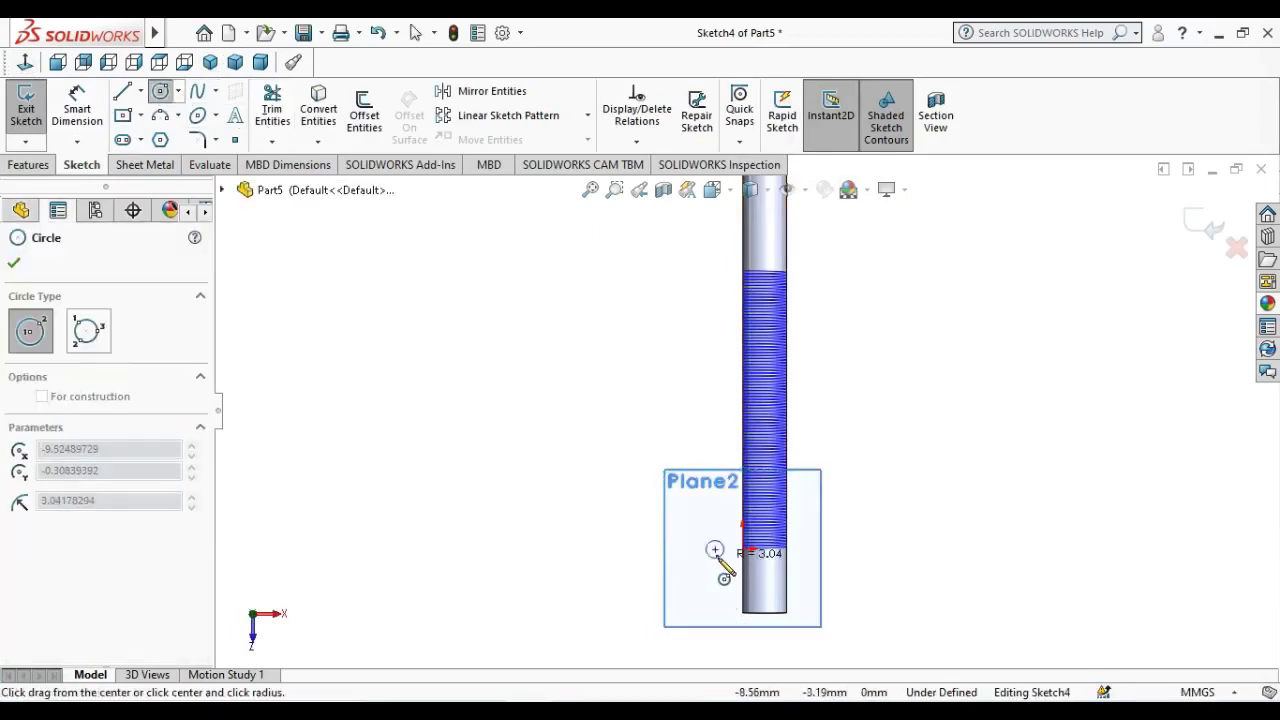
{"action": "left_click", "coordinate": [728, 603]}
{"action": "key", "text": "Escape"}
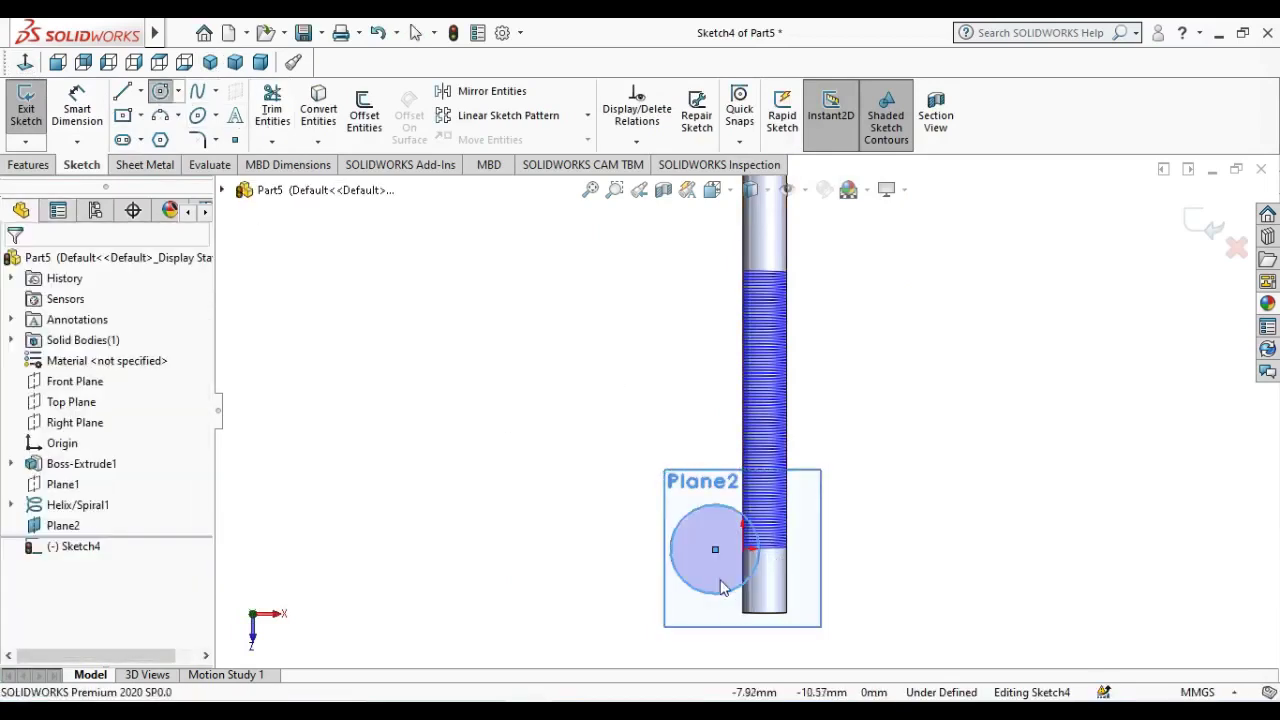
{"action": "left_click", "coordinate": [748, 553]}
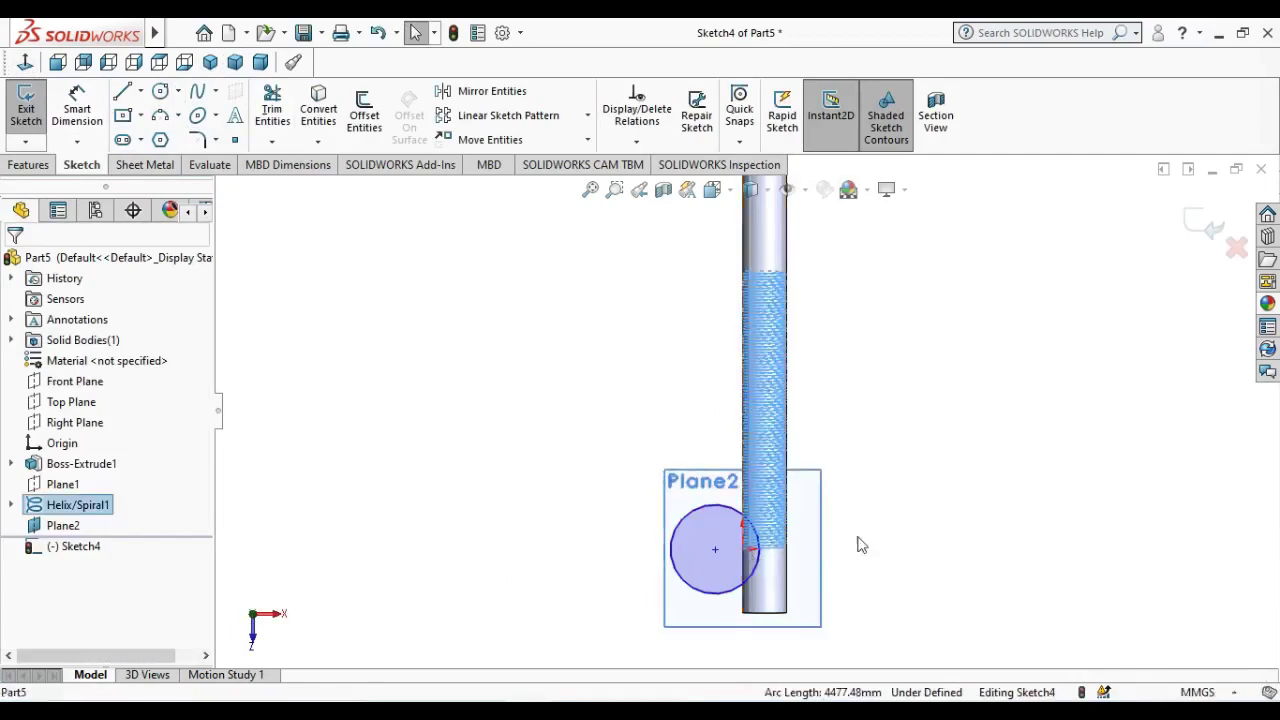
{"action": "left_click", "coordinate": [871, 531]}
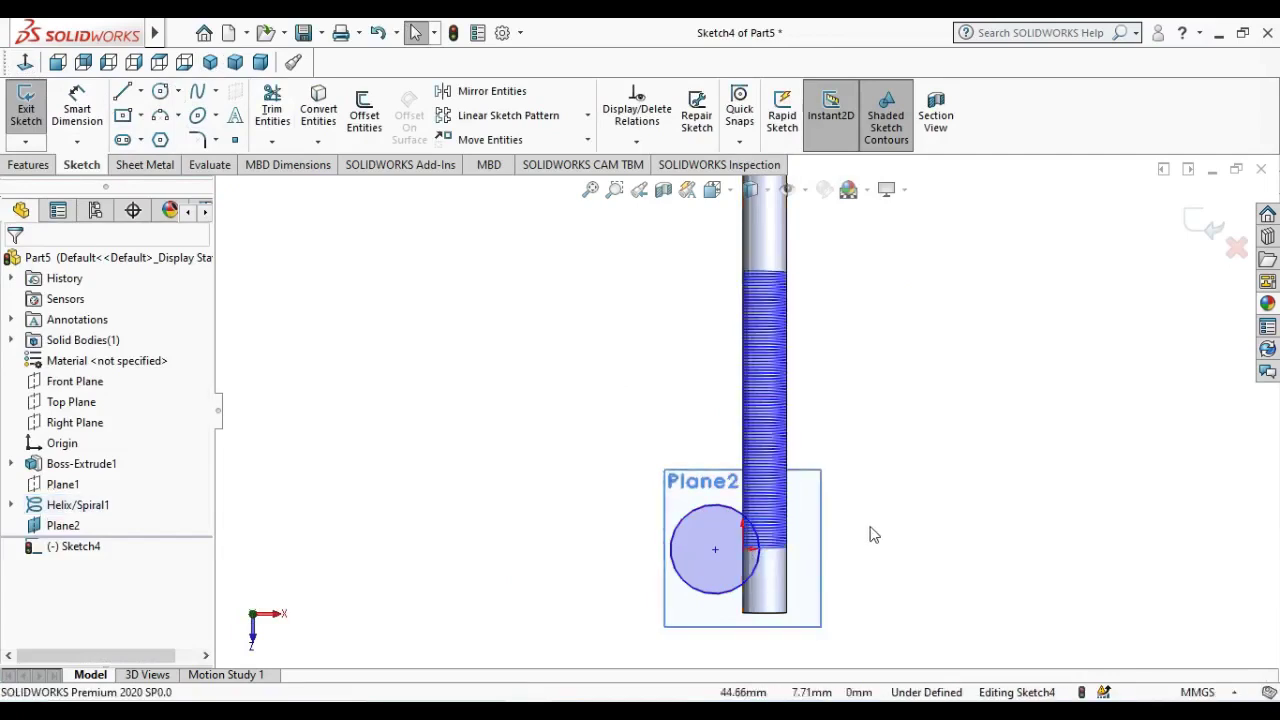
- Select the circle's centre point and the point where the circle meets the helix edge
{"action": "left_click", "coordinate": [714, 550]}
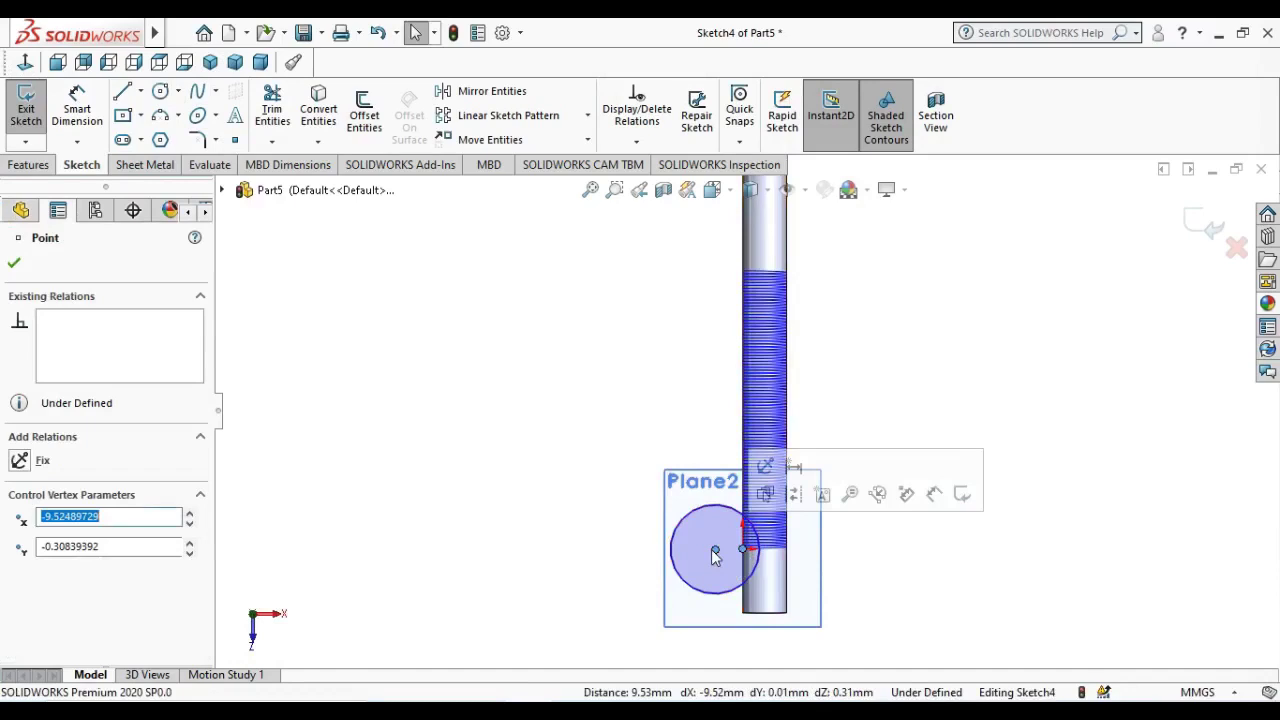
{"action": "left_click", "coordinate": [577, 523]}
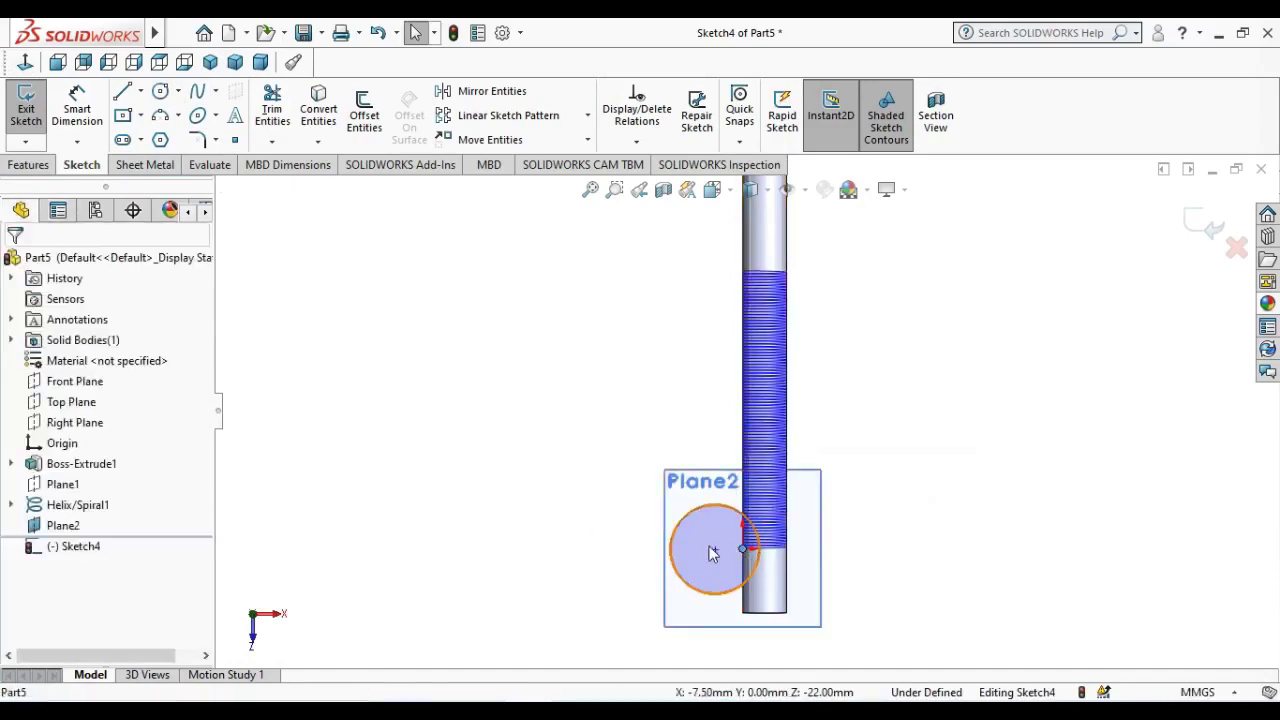
{"action": "left_click", "coordinate": [742, 550]}
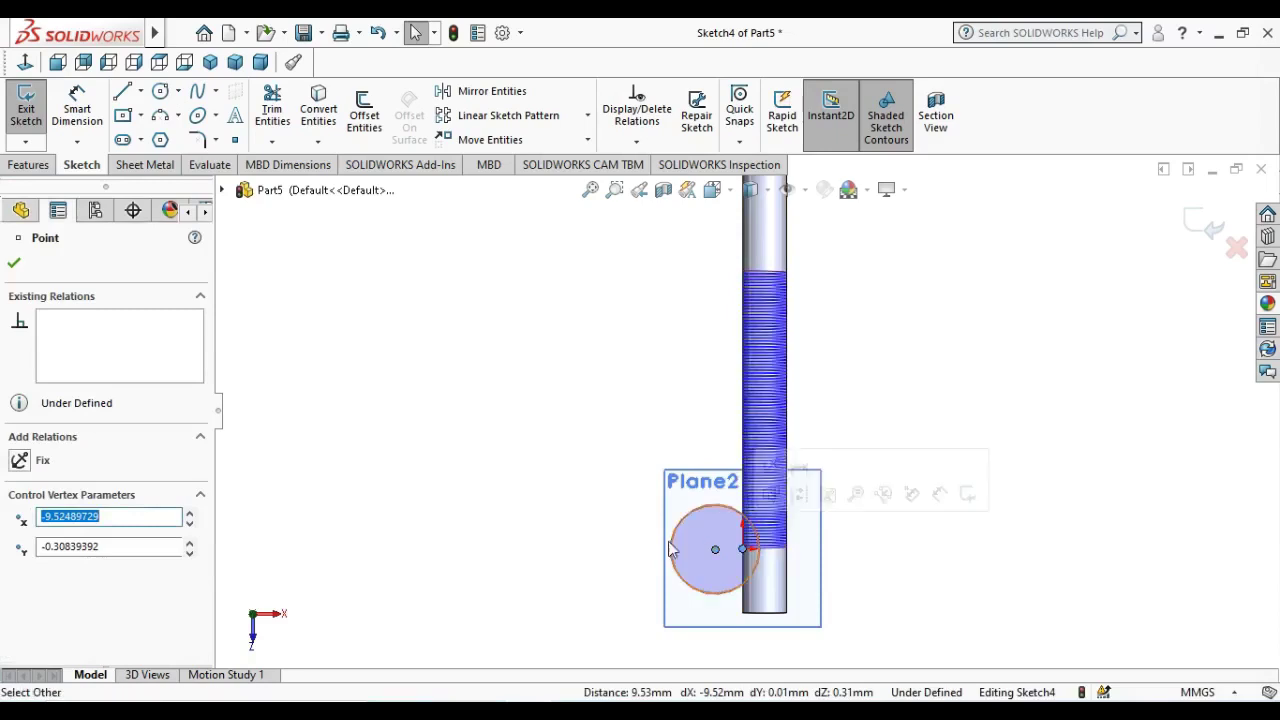
{"action": "left_click", "coordinate": [563, 563]}
{"action": "scroll", "coordinate": [800, 575], "scroll_direction": "down", "scroll_amount": 4}
{"action": "scroll", "coordinate": [698, 520], "scroll_direction": "down", "scroll_amount": 3}
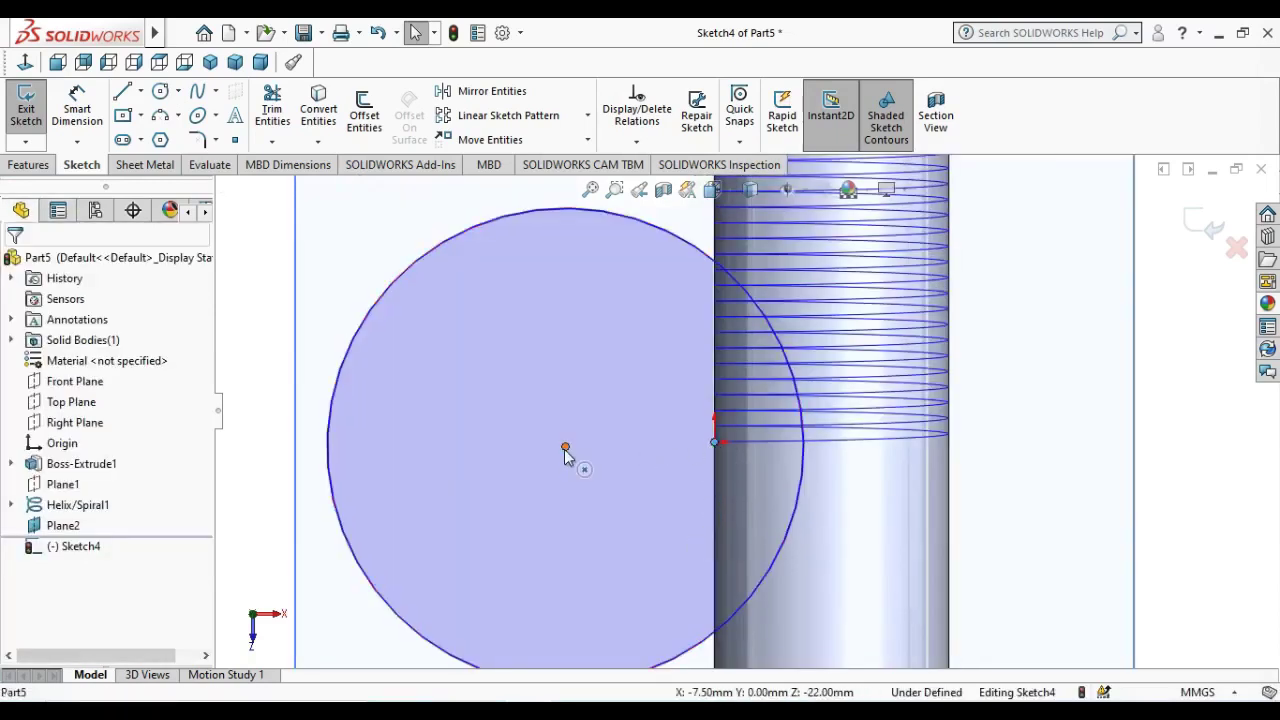
{"action": "left_click", "coordinate": [565, 449]}
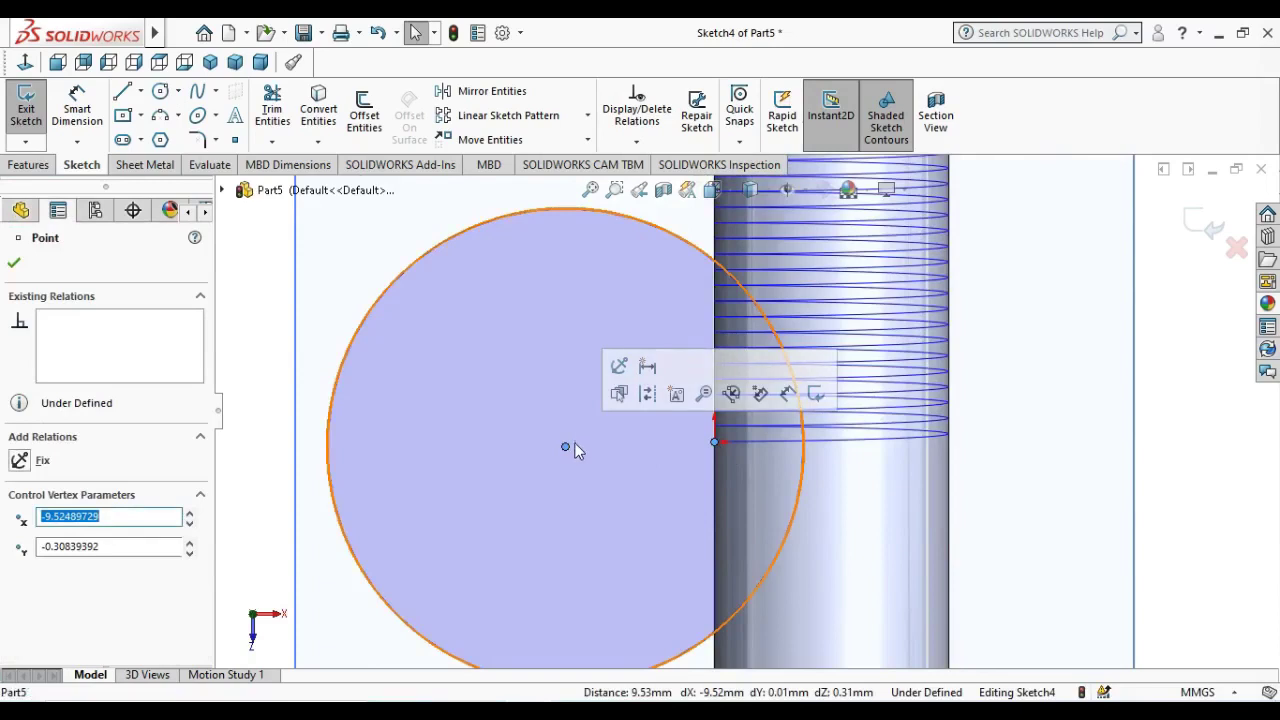
{"action": "key", "text": "Escape"}
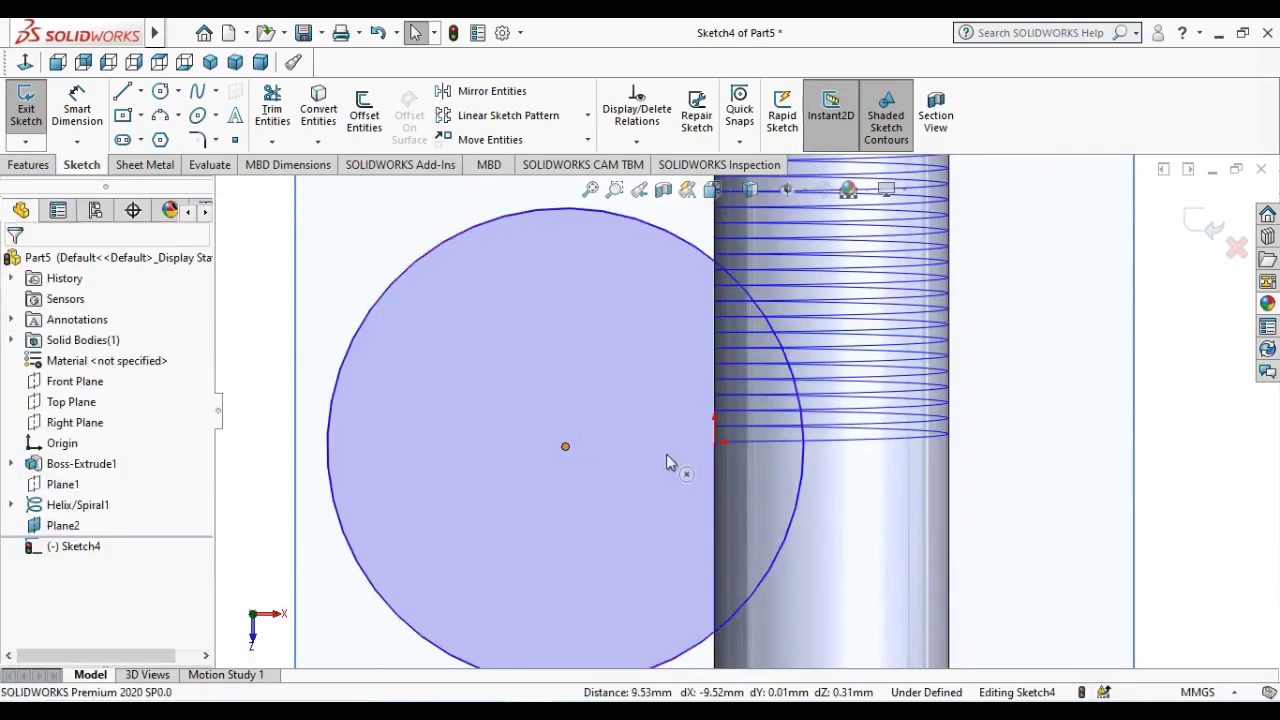
- Drag the circle's centre onto the shaft edge where the helix starts
{"action": "left_click_drag", "start_coordinate": [565, 446], "coordinate": [713, 442]}
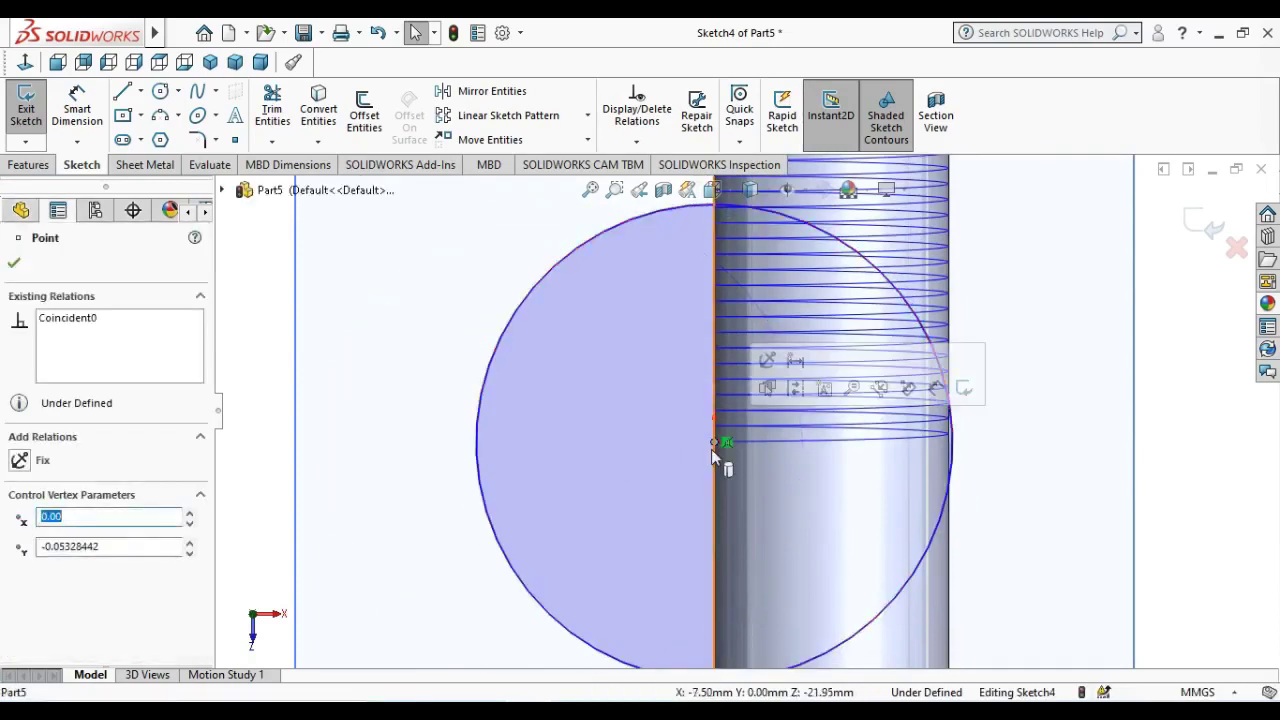
{"action": "mouse_move", "coordinate": [711, 442]}
{"action": "left_mouse_down"}
{"action": "mouse_move", "coordinate": [715, 419]}
{"action": "mouse_move", "coordinate": [711, 440]}
{"action": "left_mouse_up"}
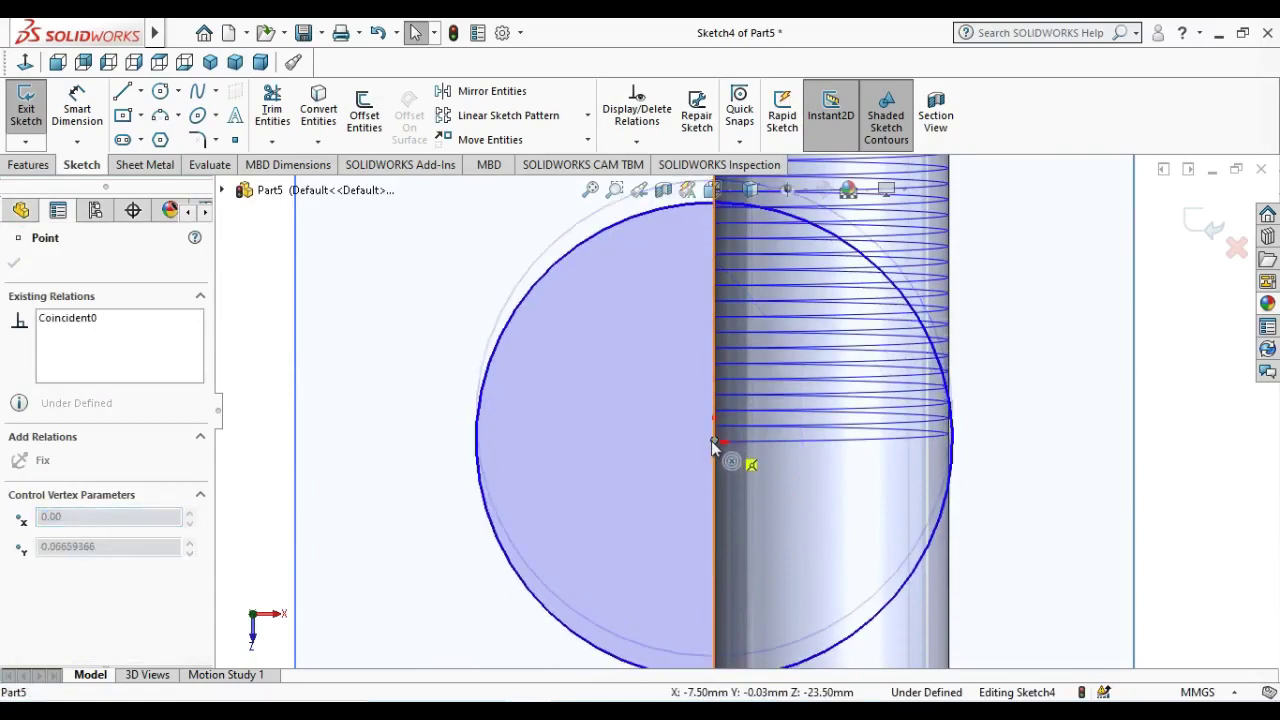
{"action": "left_click_drag", "start_coordinate": [711, 440], "coordinate": [711, 438]}
{"action": "scroll", "coordinate": [720, 432], "scroll_direction": "down", "scroll_amount": 4}
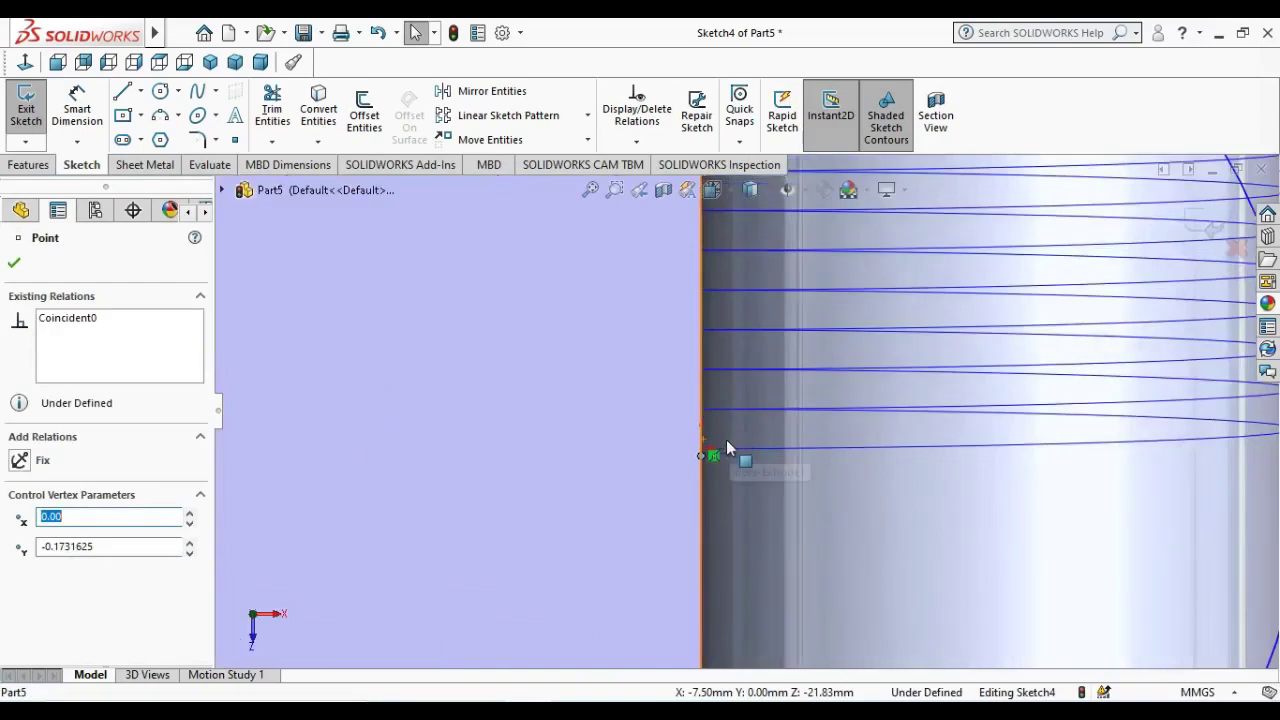
{"action": "scroll", "coordinate": [722, 445], "scroll_direction": "down", "scroll_amount": 3}
{"action": "key", "text": "Escape"}
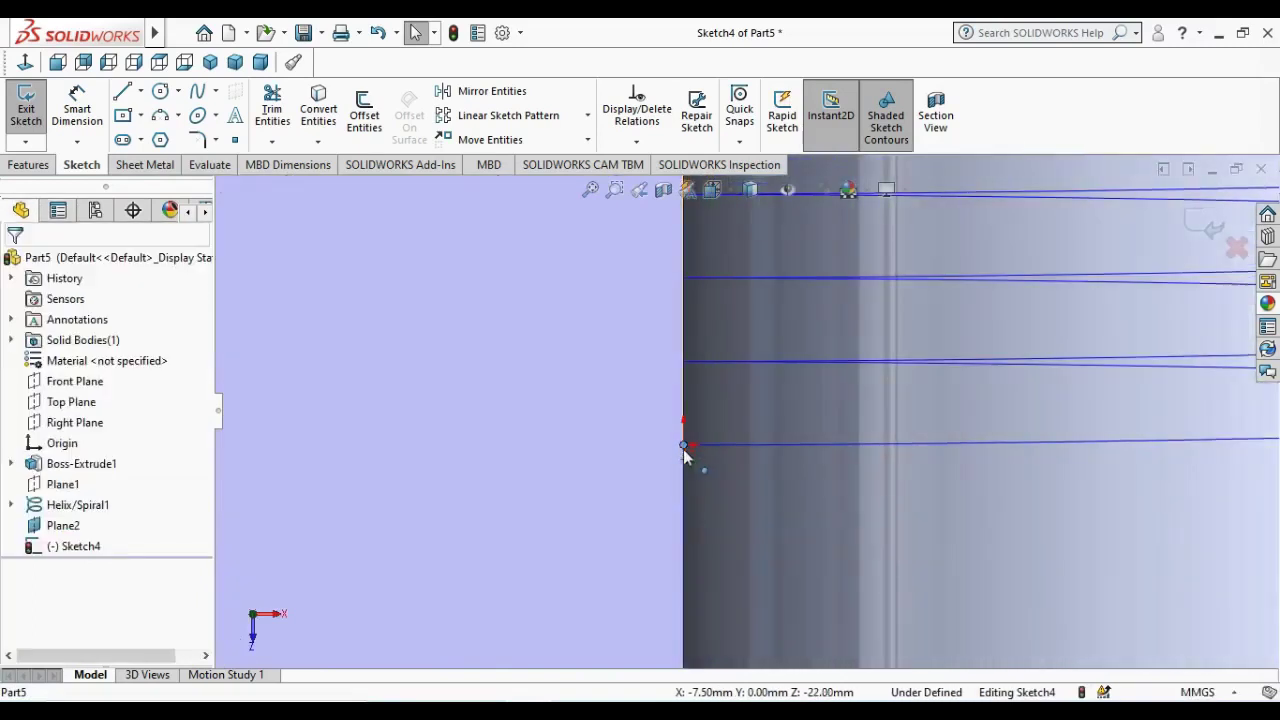
{"action": "left_click", "coordinate": [682, 459]}
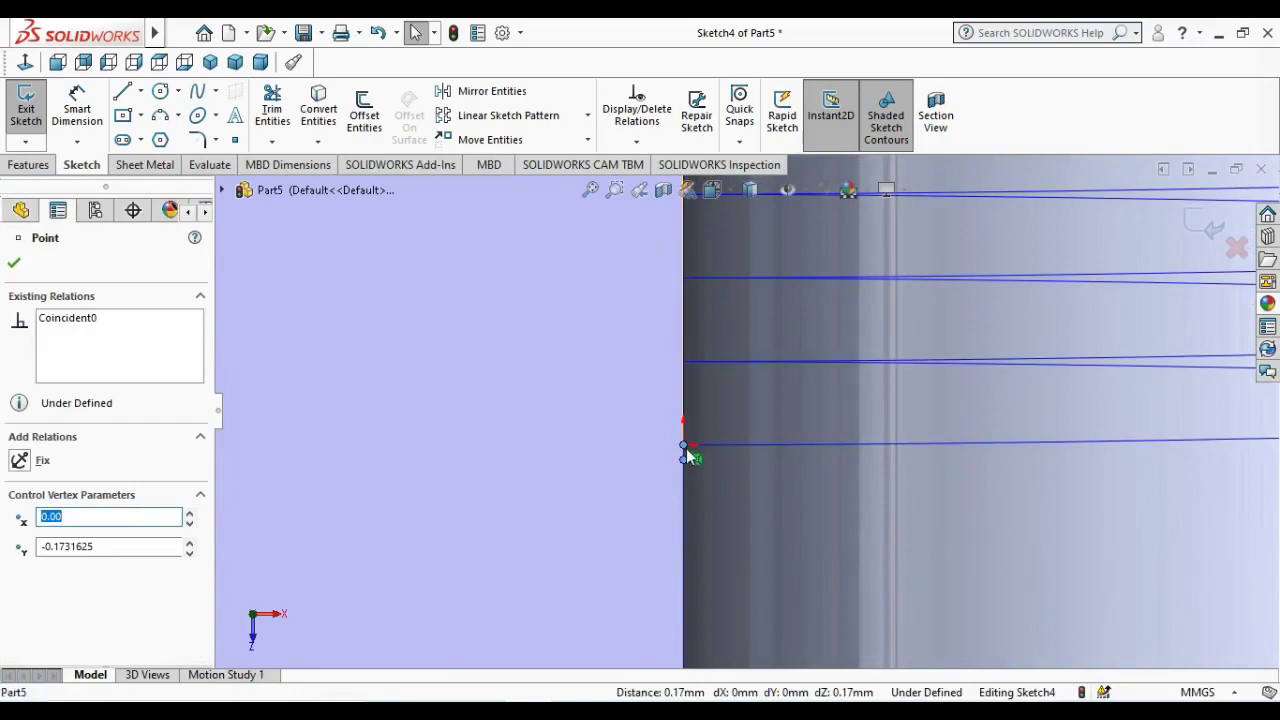
{"action": "left_click_drag", "start_coordinate": [685, 447], "coordinate": [686, 441]}
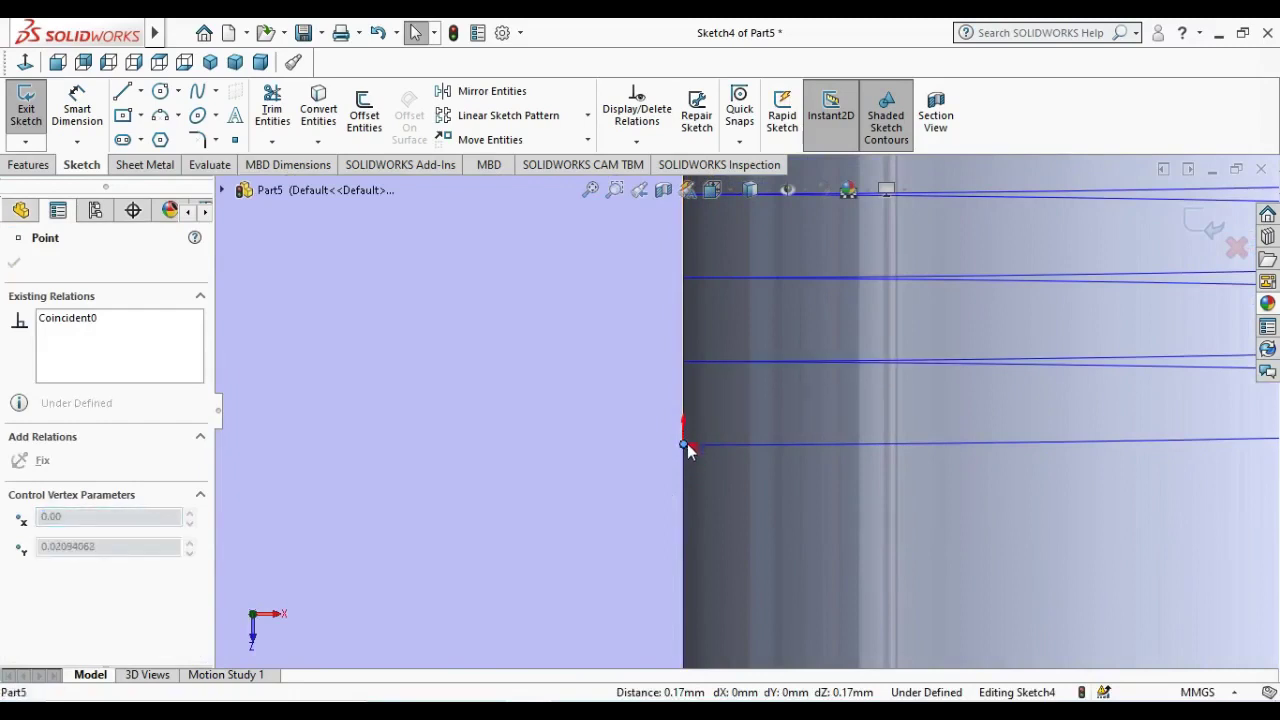
{"action": "key", "text": "f"}
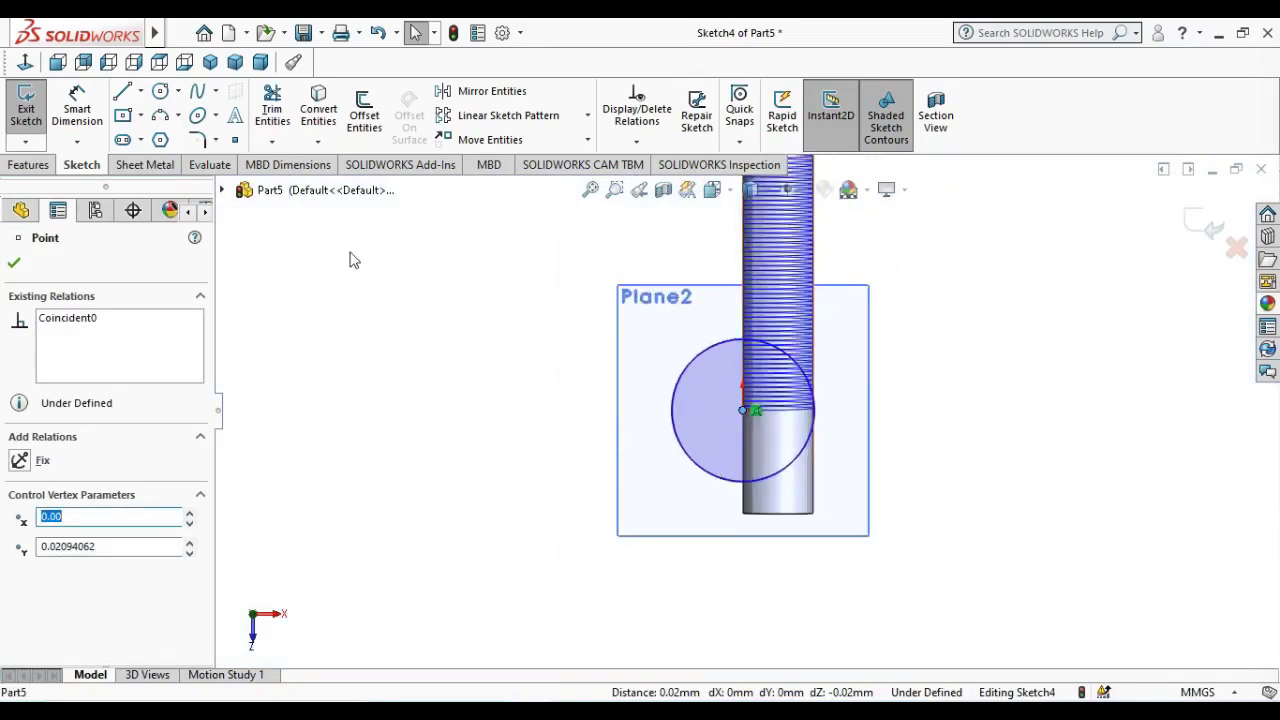
{"action": "left_click", "coordinate": [351, 257]}
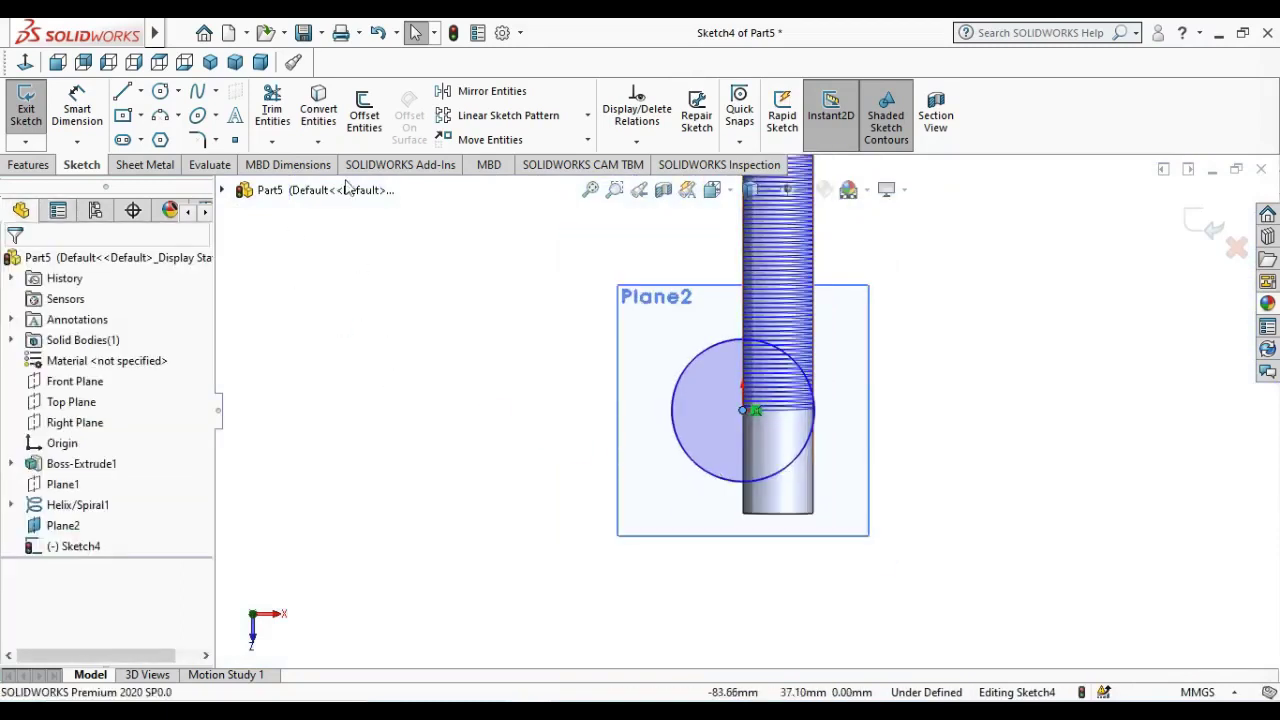
- Dimension the circle's diameter to 0.8
{"action": "left_click", "coordinate": [78, 105]}
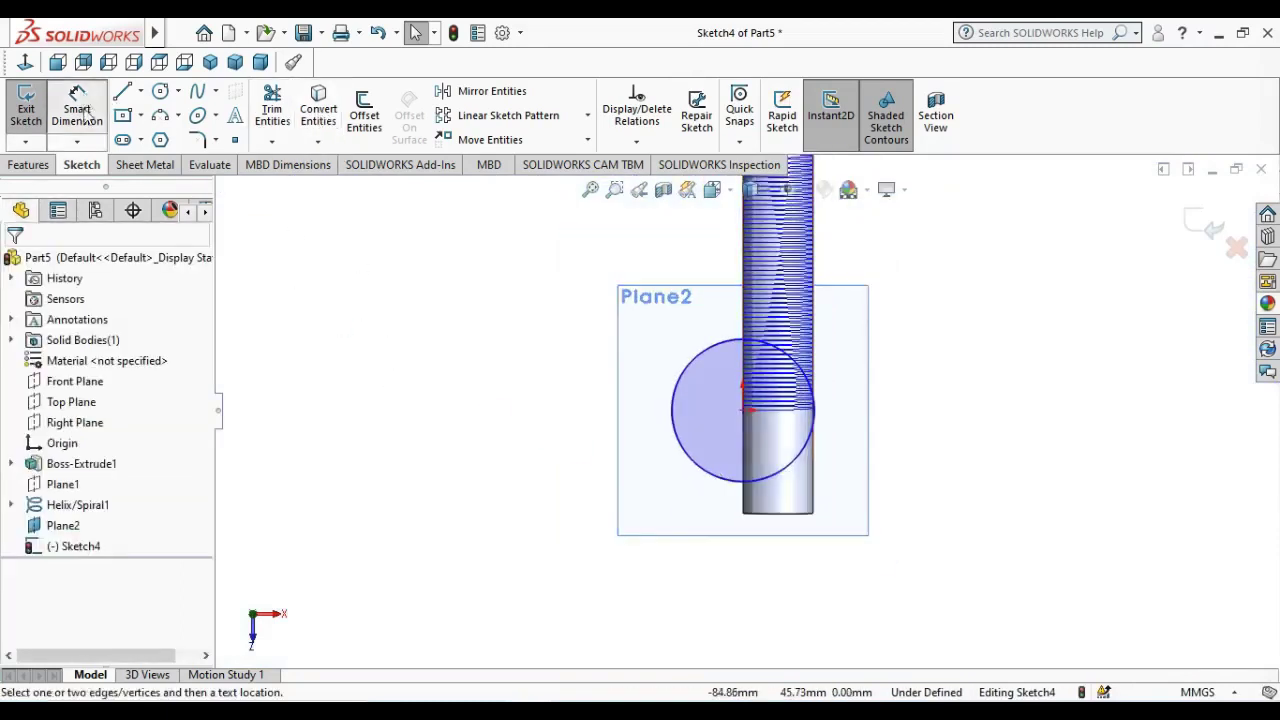
{"action": "left_click", "coordinate": [716, 478]}
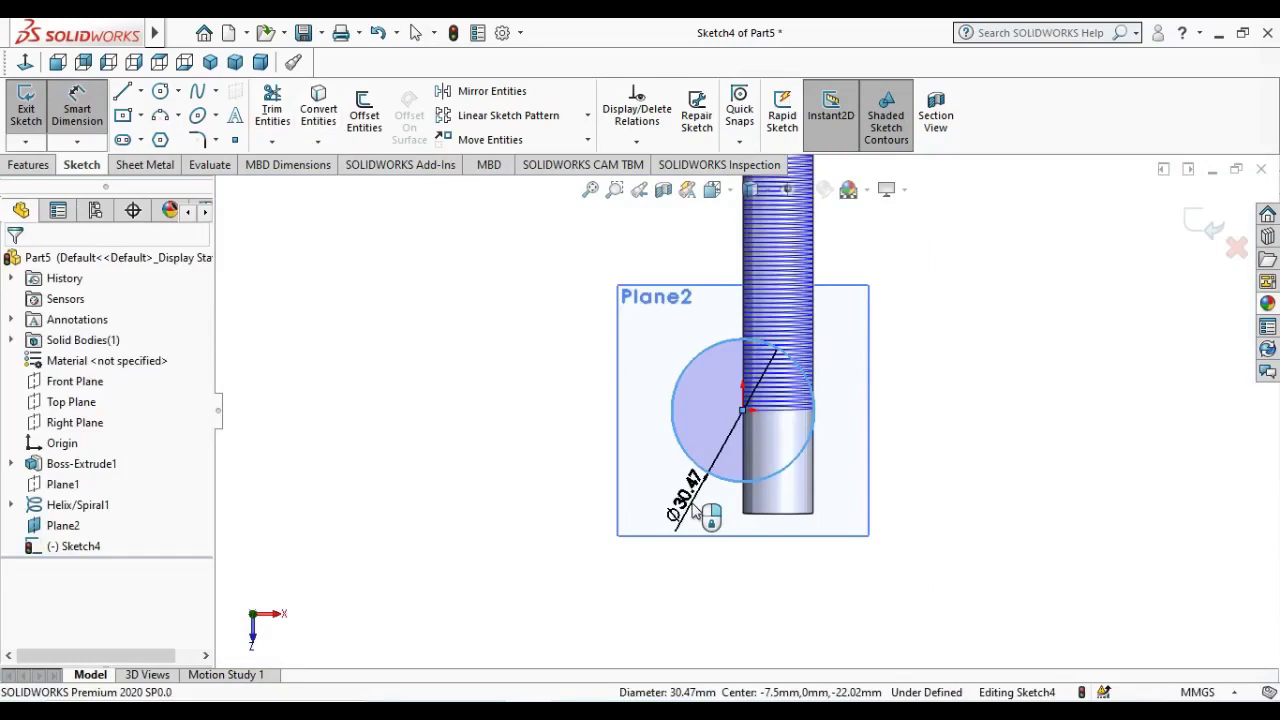
{"action": "left_click", "coordinate": [693, 510]}
{"action": "type", "text": "0"}
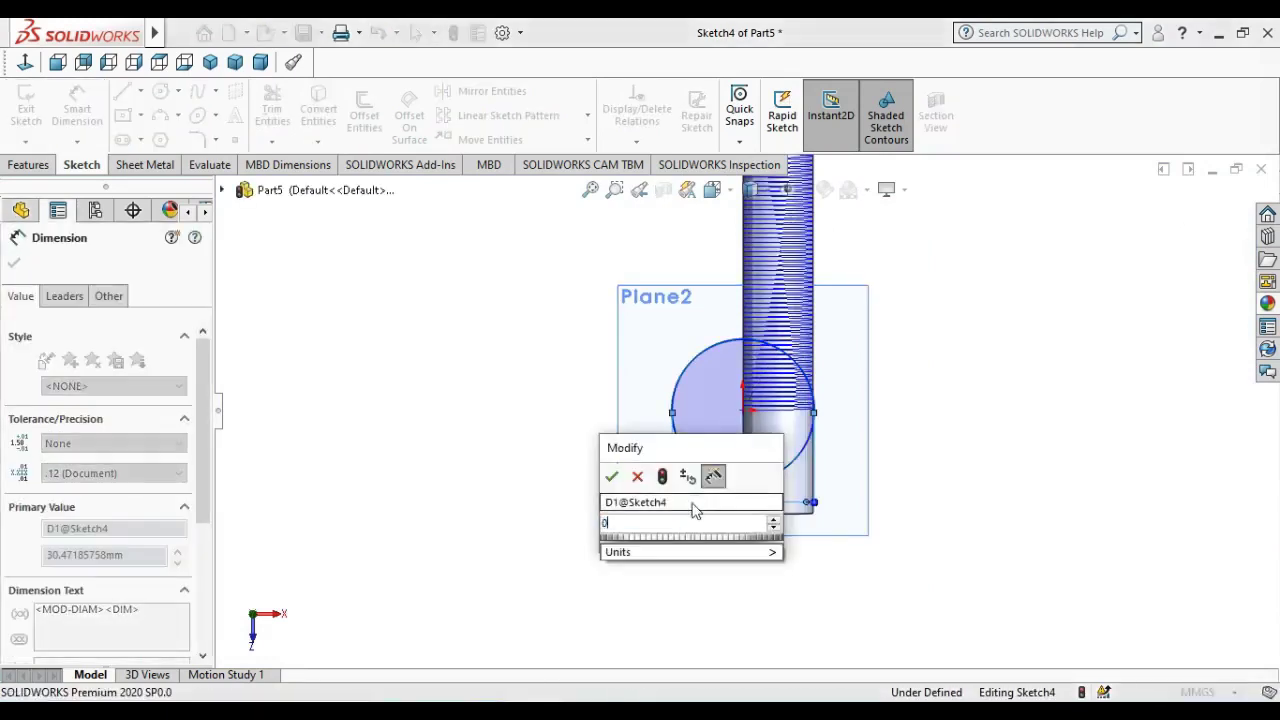
{"action": "type", "text": ".8"}
{"action": "key", "text": "Escape"}
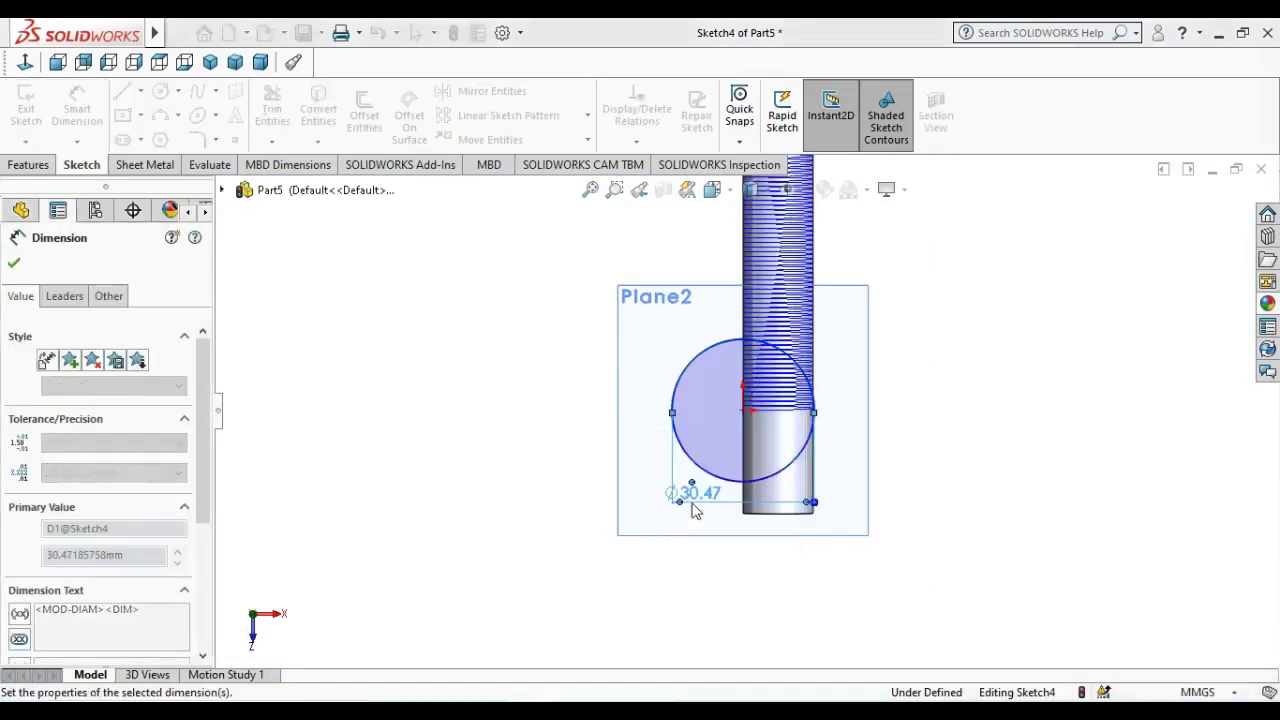
{"action": "key", "text": "Escape"}
{"action": "scroll", "coordinate": [740, 430], "scroll_direction": "down", "scroll_amount": 5}
{"action": "scroll", "coordinate": [704, 449], "scroll_direction": "down", "scroll_amount": 5}
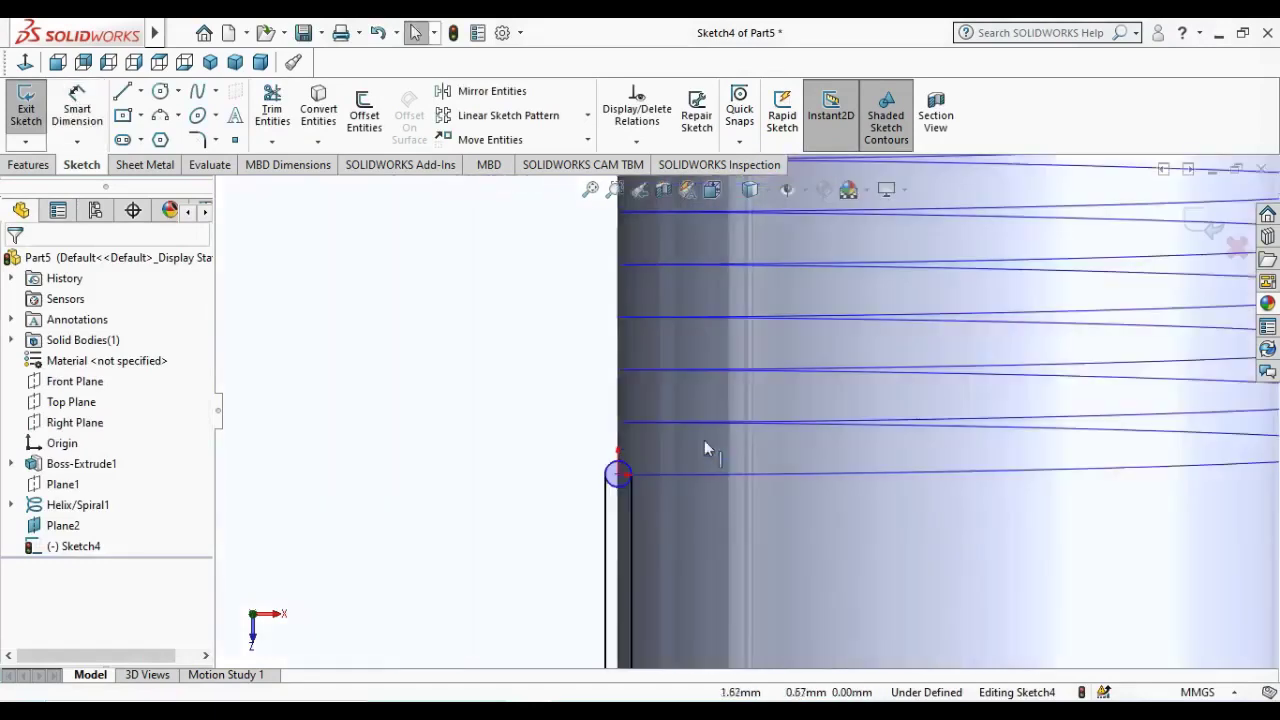
{"action": "scroll", "coordinate": [704, 449], "scroll_direction": "down", "scroll_amount": 3}
- Delete the end point's Coincident0 relation
{"action": "left_click", "coordinate": [650, 465]}
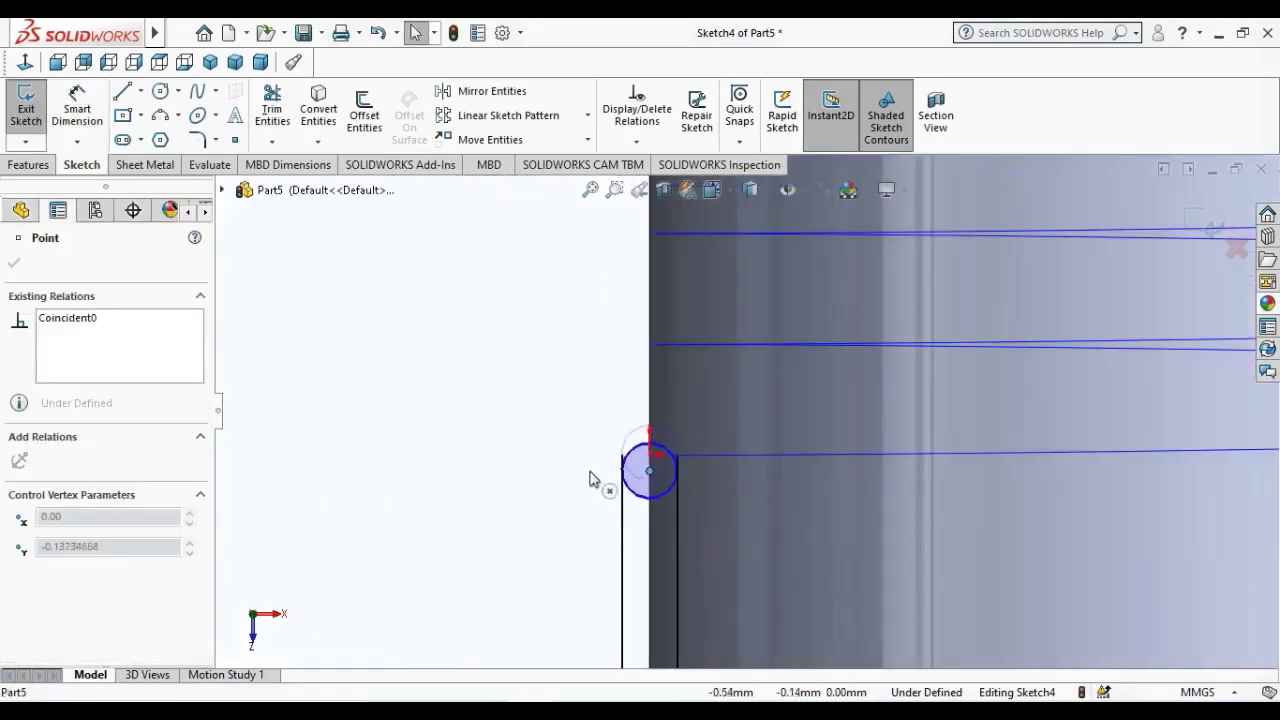
{"action": "left_click_drag", "start_coordinate": [590, 478], "coordinate": [588, 545]}
{"action": "key", "text": "z"}
{"action": "mouse_move", "coordinate": [610, 517]}
{"action": "middle_mouse_down"}
{"action": "mouse_move", "coordinate": [800, 538]}
{"action": "mouse_move", "coordinate": [780, 540]}
{"action": "middle_mouse_up"}
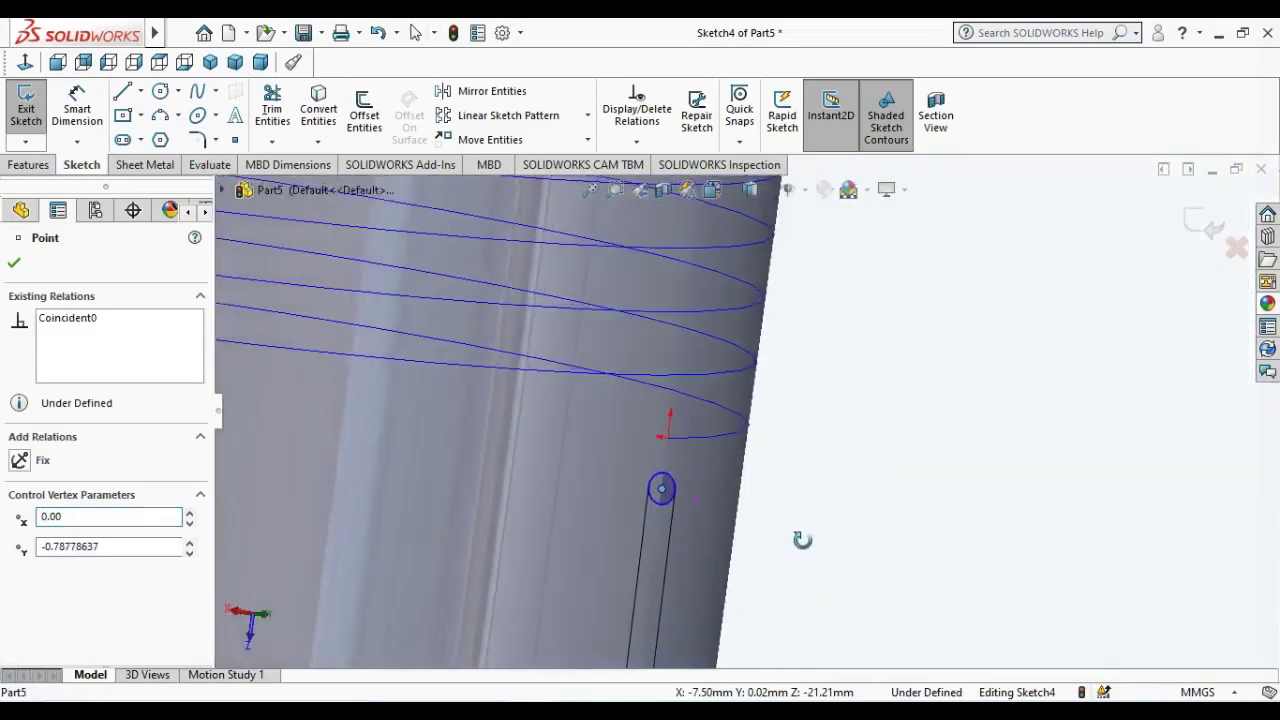
{"action": "left_click", "coordinate": [671, 489]}
{"action": "key", "text": "Delete"}
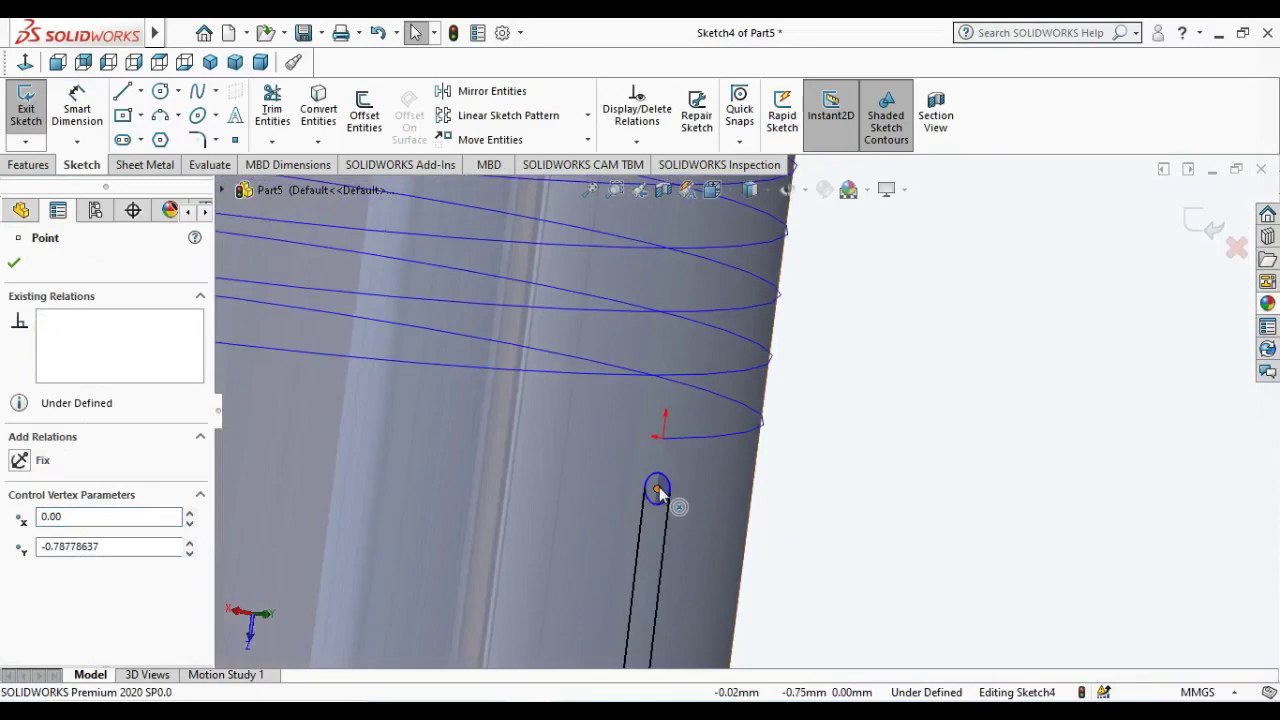
- Move the profile's end point onto the helix end and add a Pierce relation with the helix
{"action": "left_click", "coordinate": [659, 489]}
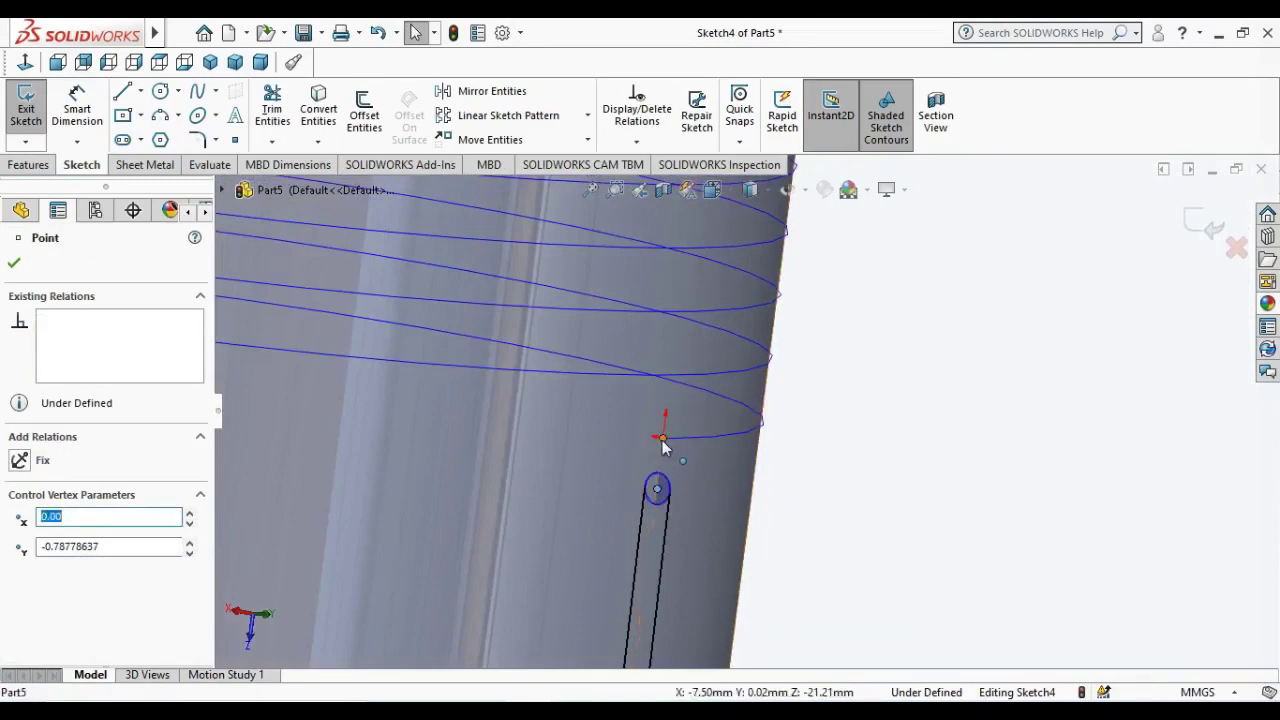
{"action": "left_click", "coordinate": [663, 445]}
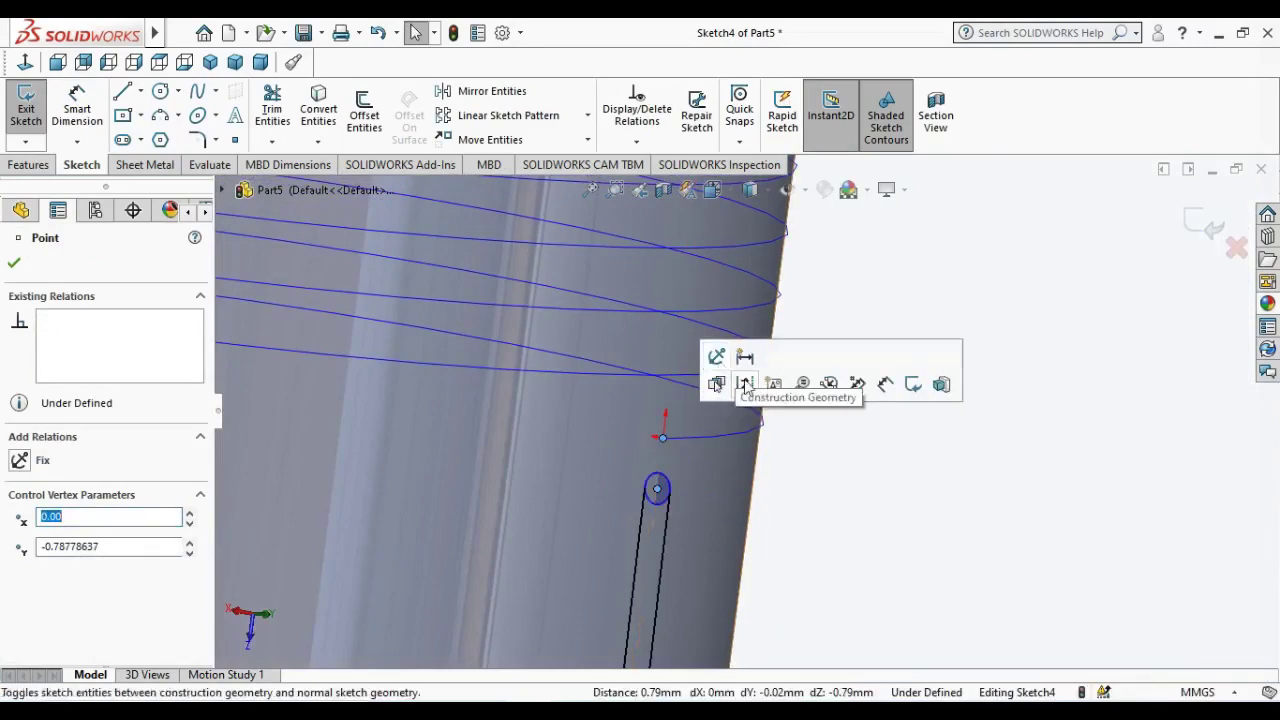
{"action": "left_click", "coordinate": [880, 498]}
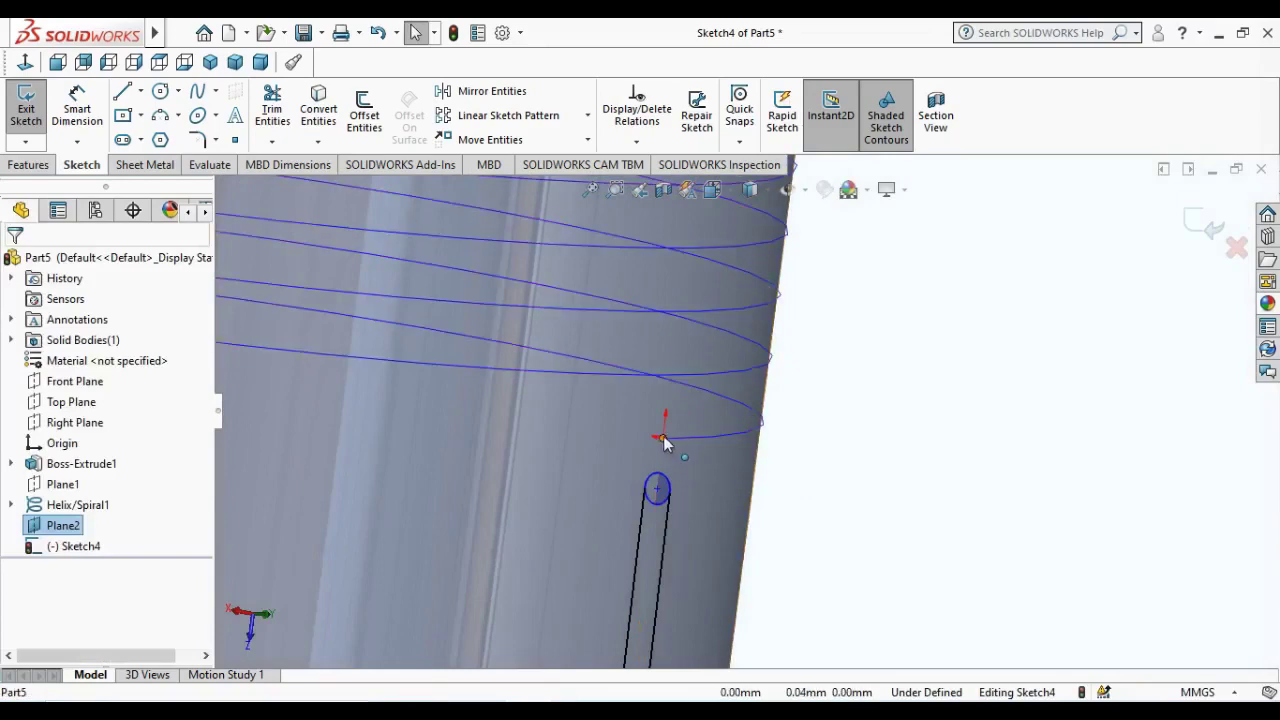
{"action": "left_click", "coordinate": [657, 487]}
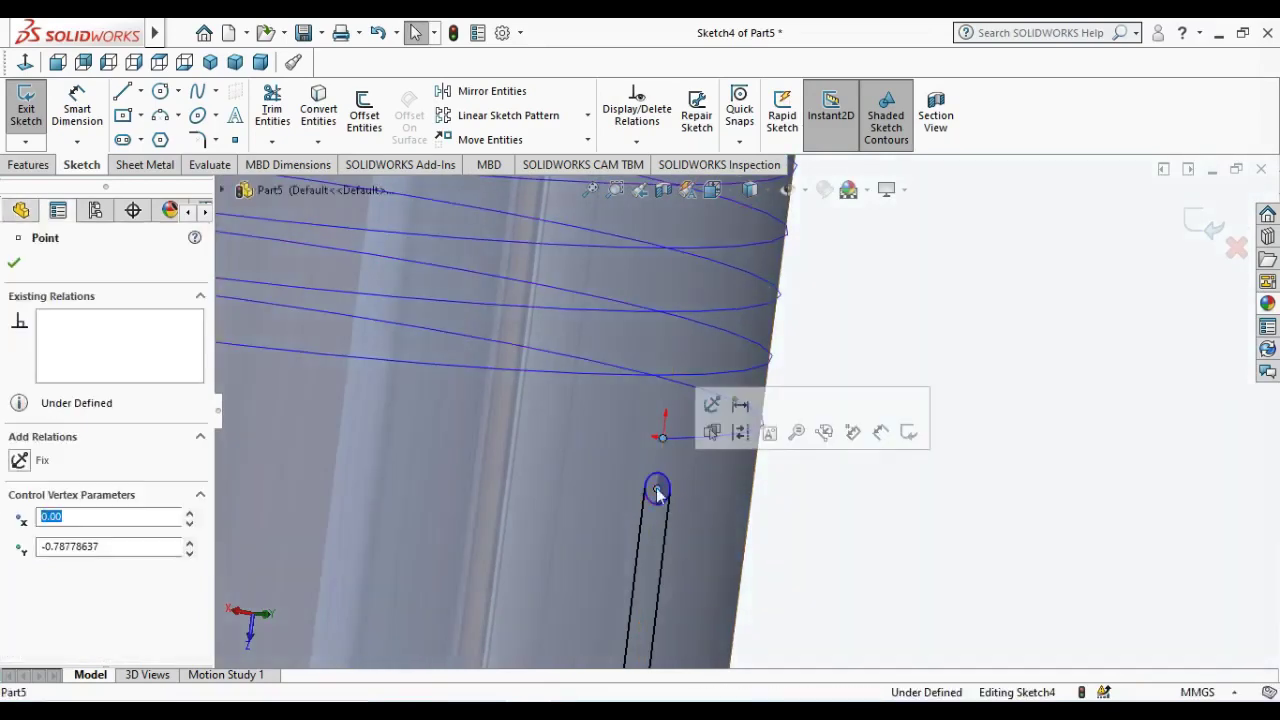
{"action": "left_click", "coordinate": [834, 494]}
{"action": "left_click_drag", "start_coordinate": [658, 488], "coordinate": [662, 442]}
{"action": "left_click", "coordinate": [687, 439], "text": "ctrl"}
{"action": "left_click", "coordinate": [741, 355]}
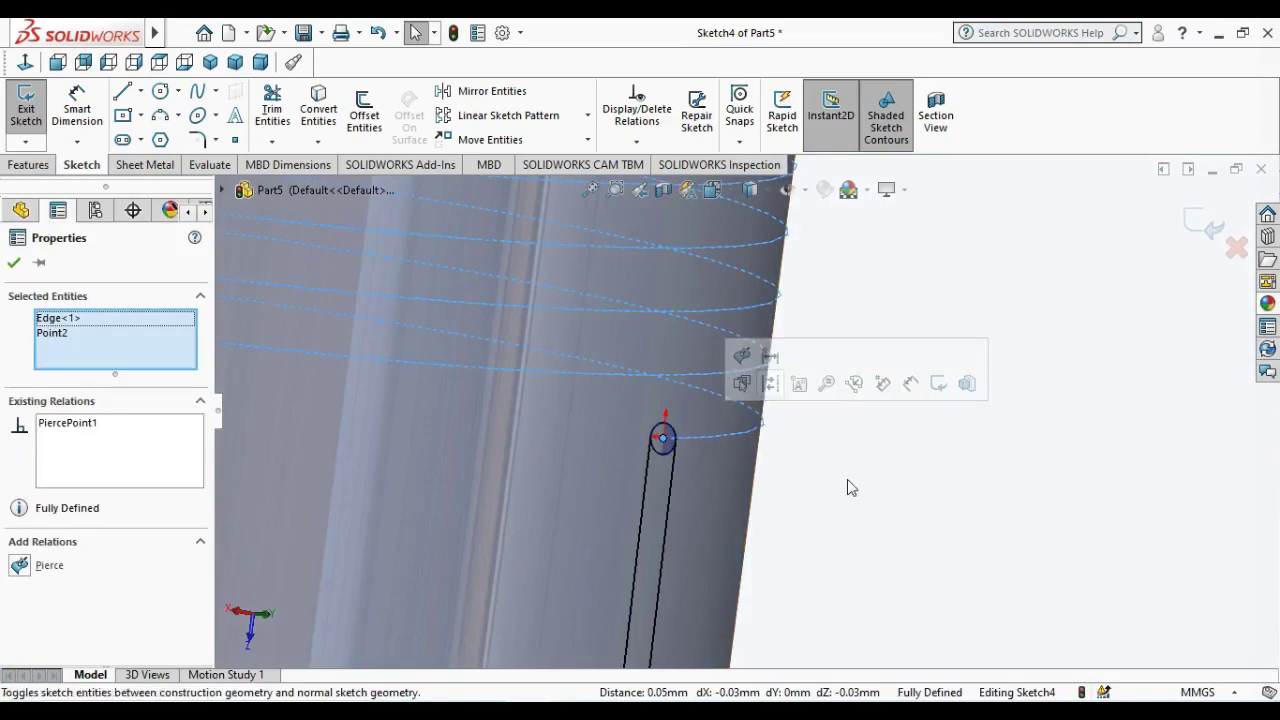
{"action": "left_click", "coordinate": [870, 488]}
{"action": "scroll", "coordinate": [903, 497], "scroll_direction": "up", "scroll_amount": 3}
{"action": "scroll", "coordinate": [903, 497], "scroll_direction": "up", "scroll_amount": 2}
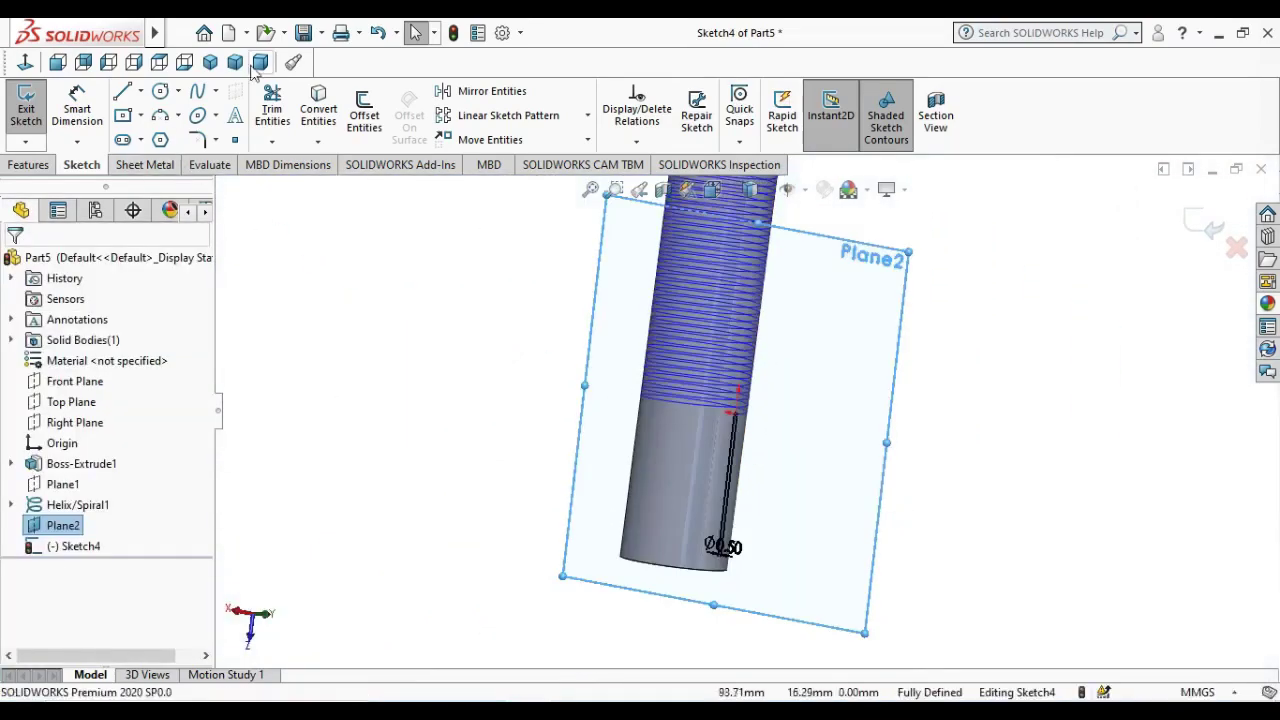
- Switch to isometric view and hide Plane2
{"action": "left_click", "coordinate": [210, 63]}
{"action": "scroll", "coordinate": [575, 477], "scroll_direction": "down", "scroll_amount": 3}
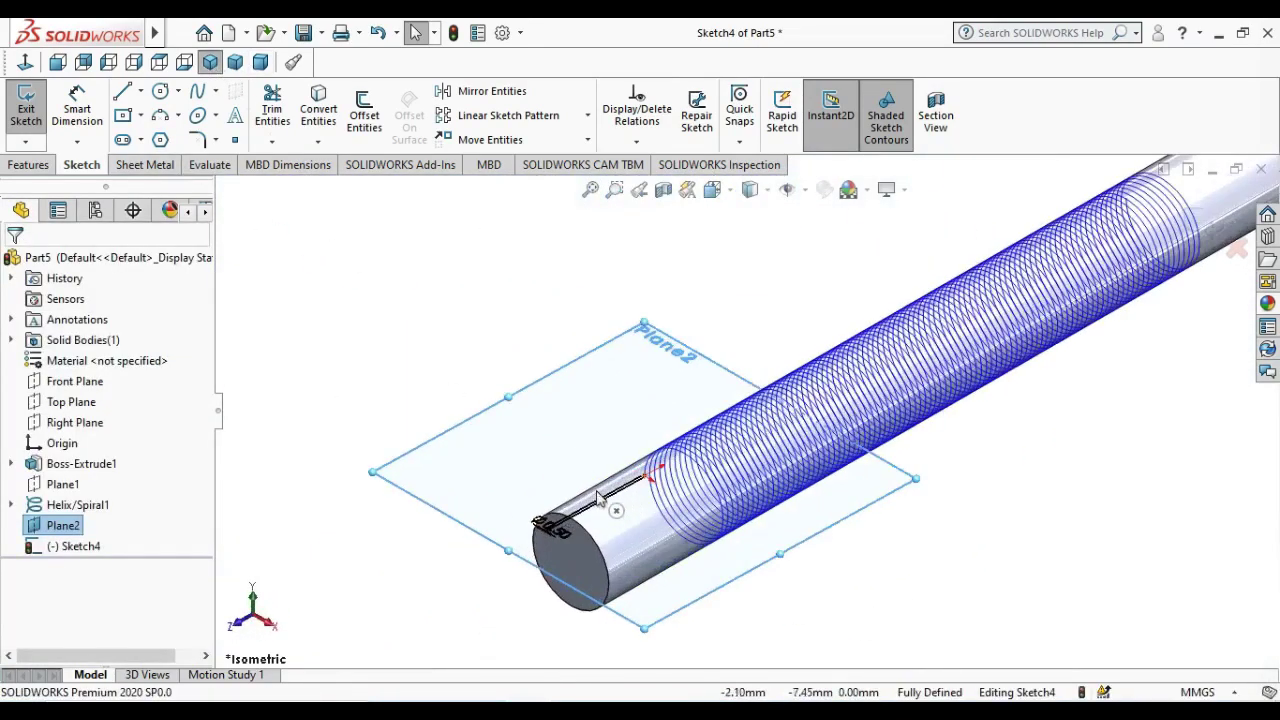
{"action": "scroll", "coordinate": [575, 477], "scroll_direction": "up", "scroll_amount": 2}
{"action": "key", "text": "Escape"}
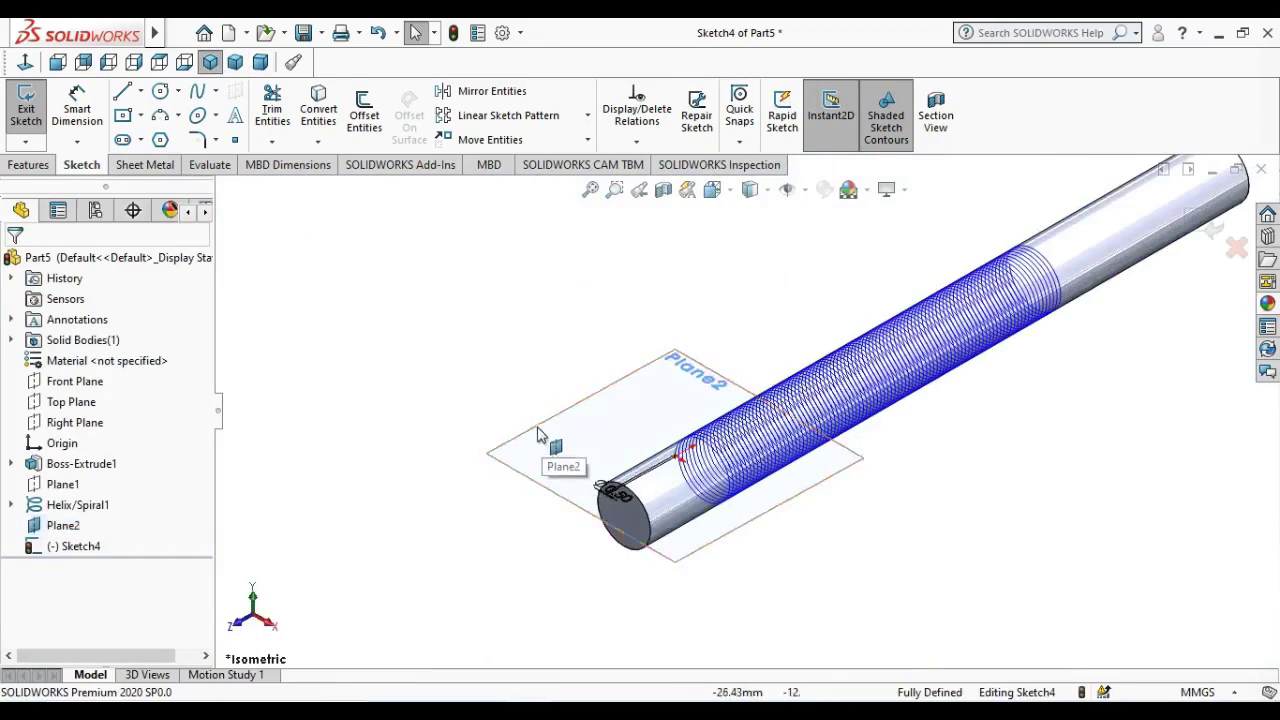
{"action": "right_click", "coordinate": [593, 403]}
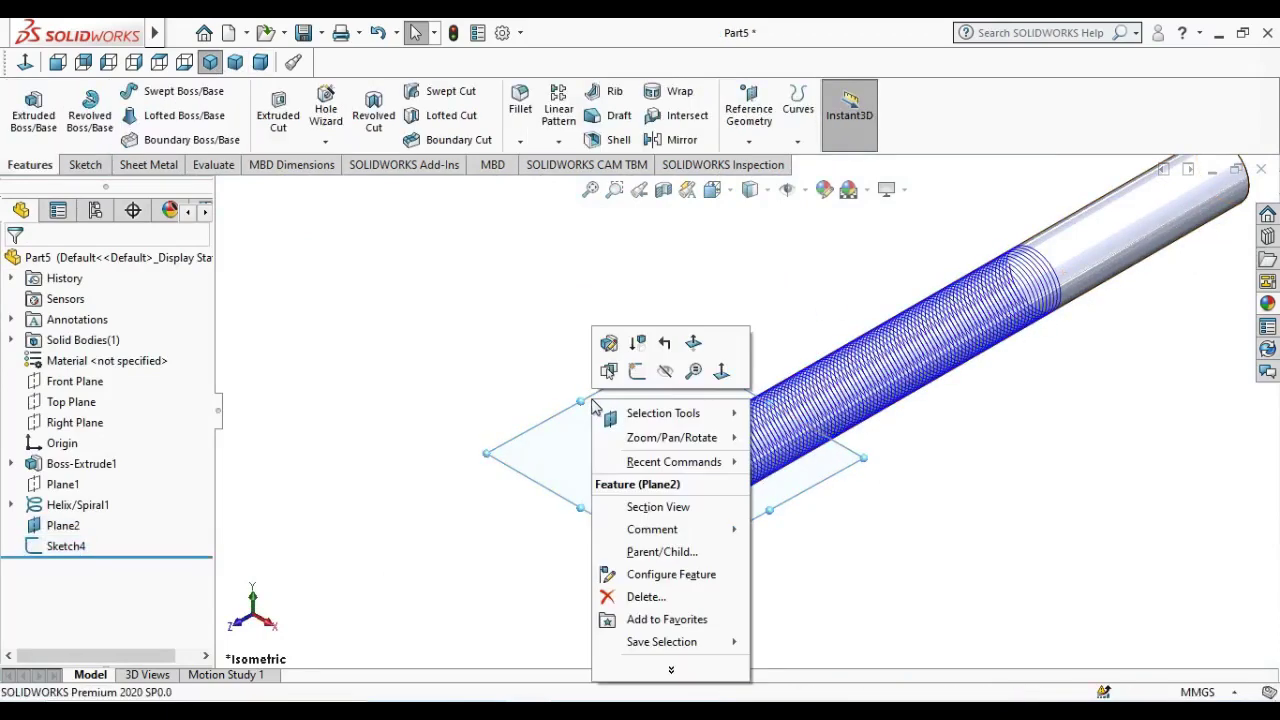
{"action": "left_click", "coordinate": [665, 371]}
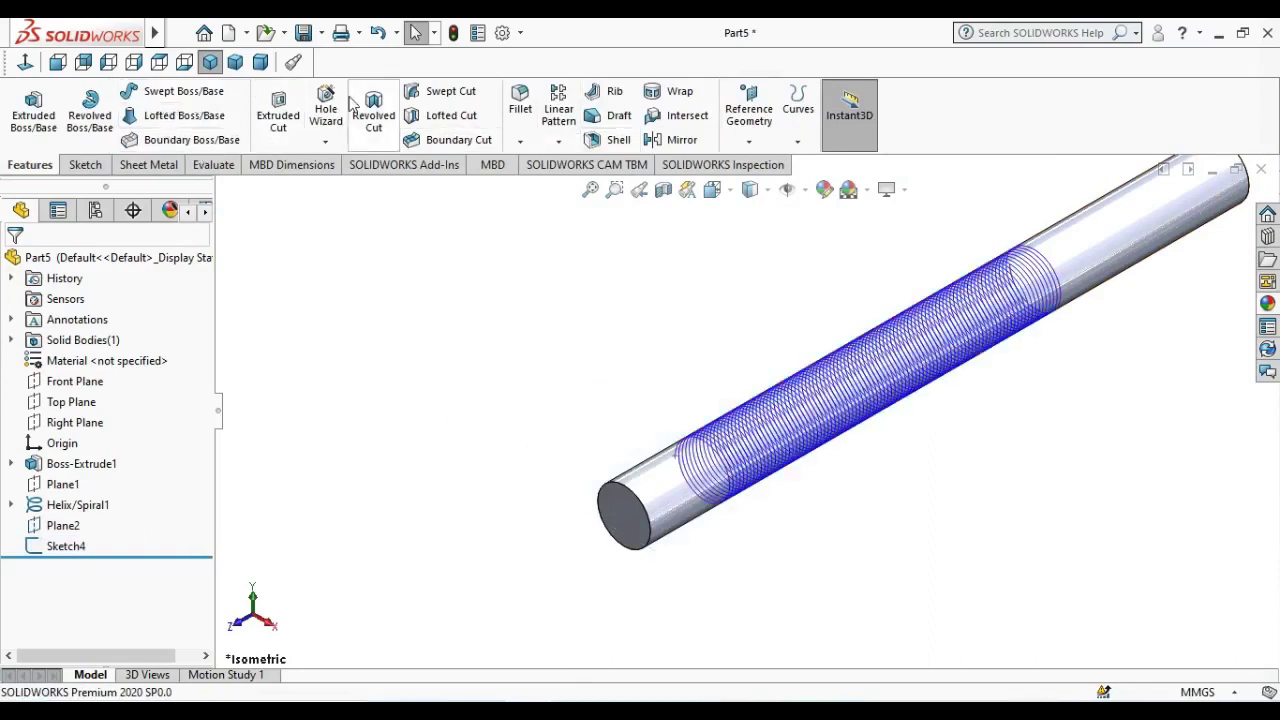
- Start a swept cut using Sketch4 as the profile
{"action": "left_click", "coordinate": [440, 95]}
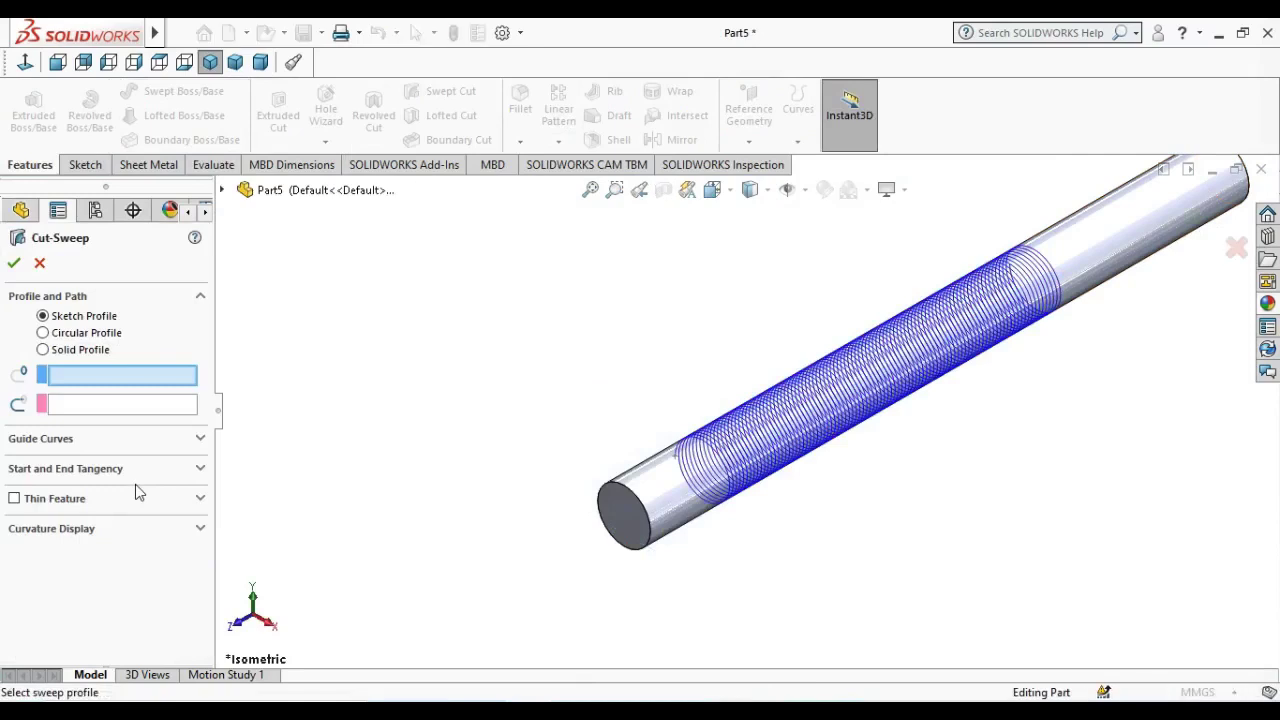
{"action": "left_click", "coordinate": [222, 189]}
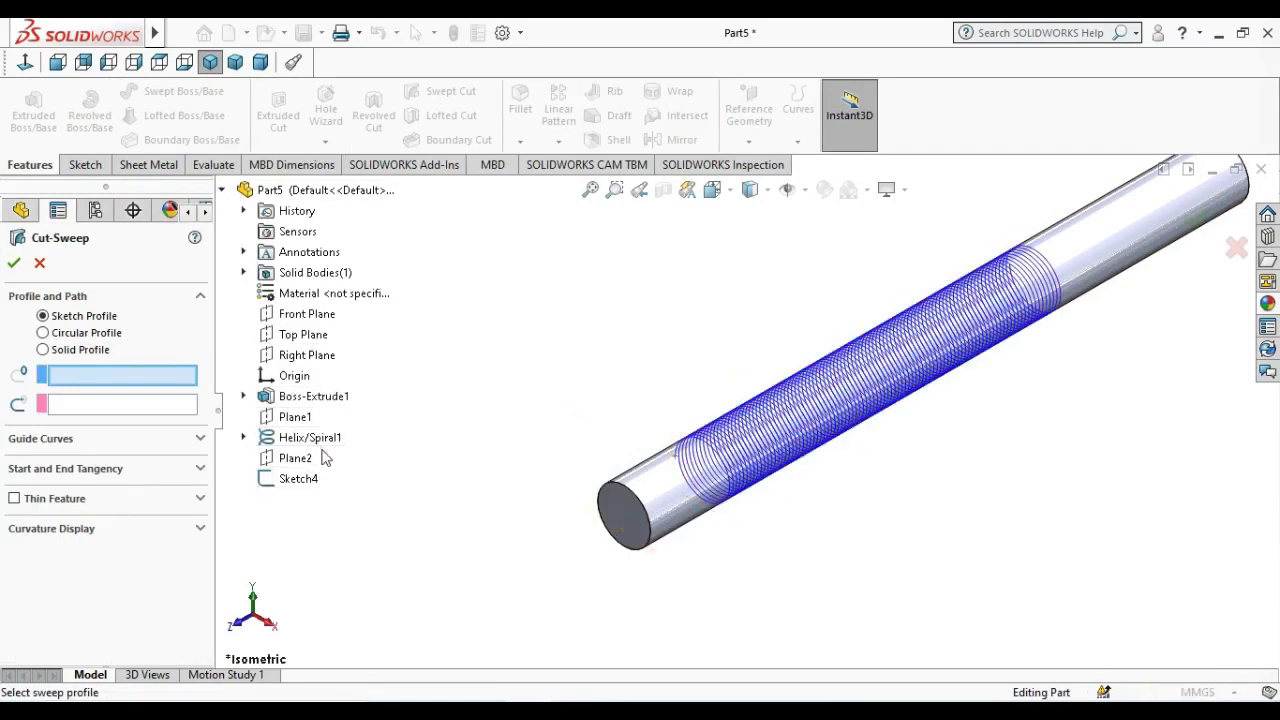
{"action": "left_click", "coordinate": [299, 479]}
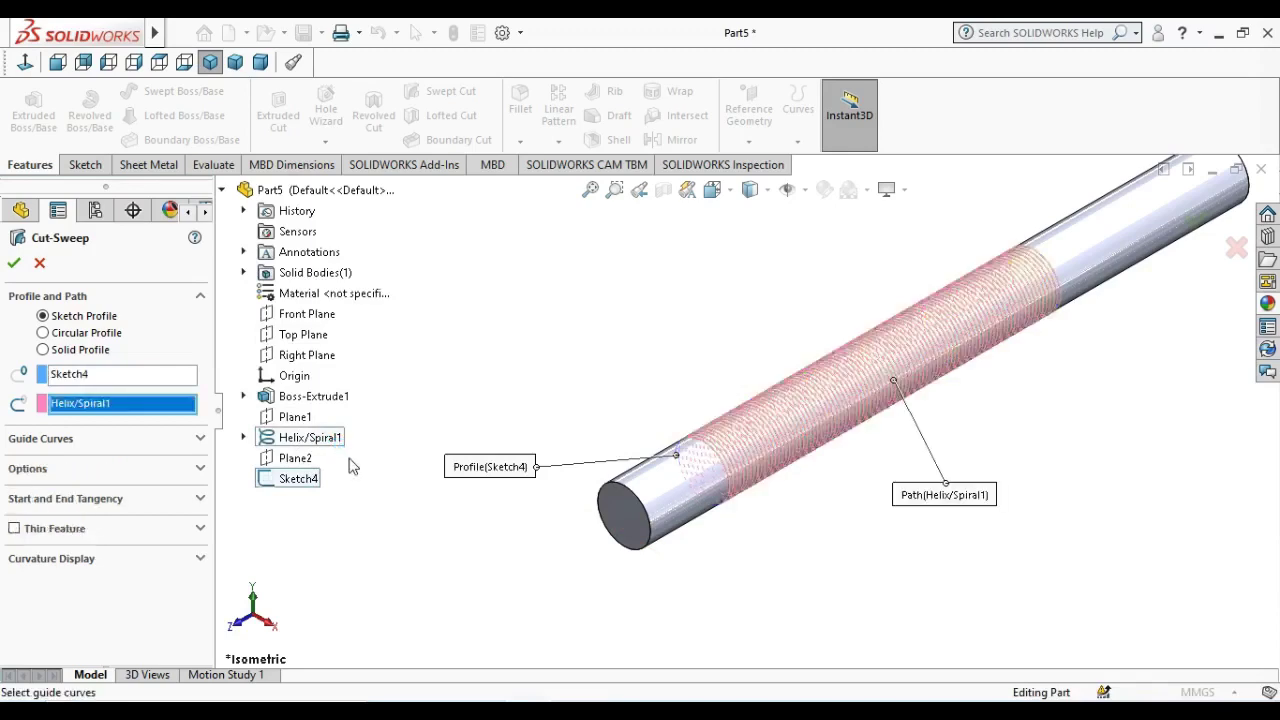
- Orbit the rod to check the thread cut swept along Helix/Spiral1
{"action": "mouse_move", "coordinate": [915, 482]}
{"action": "middle_mouse_down"}
{"action": "mouse_move", "coordinate": [920, 522]}
{"action": "mouse_move", "coordinate": [843, 409]}
{"action": "middle_mouse_up"}
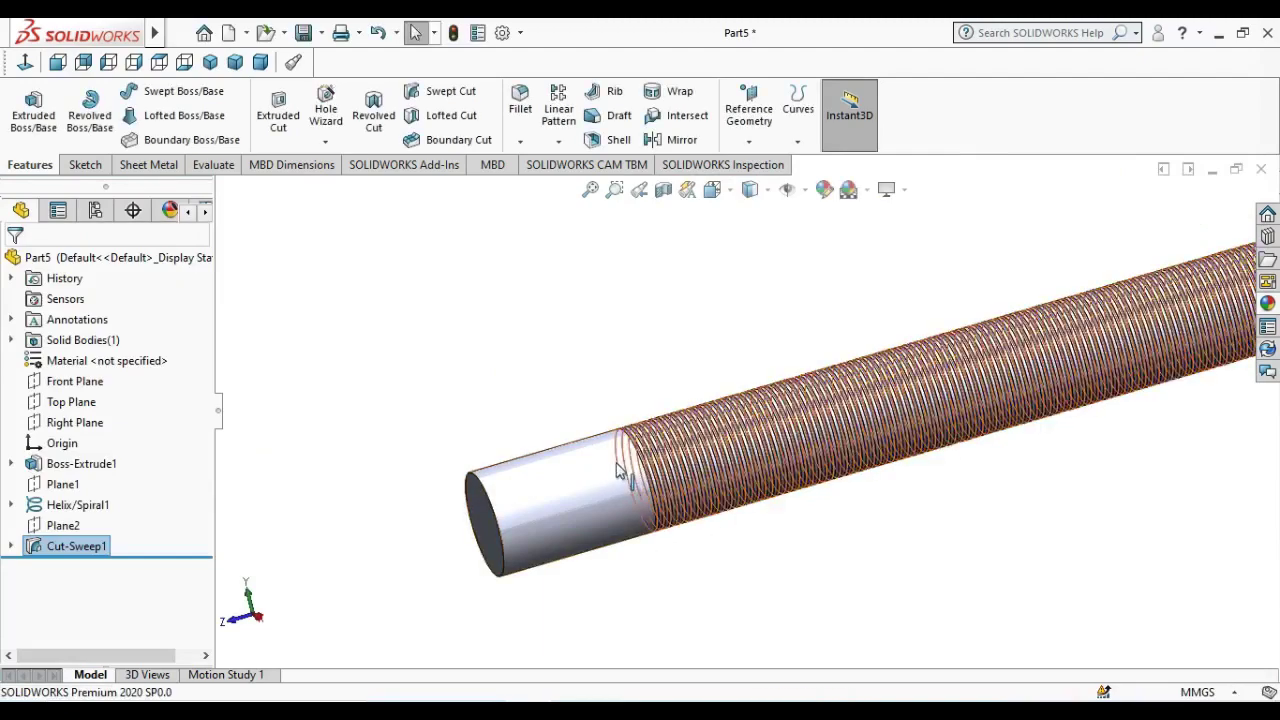
{"action": "right_click", "coordinate": [66, 505]}
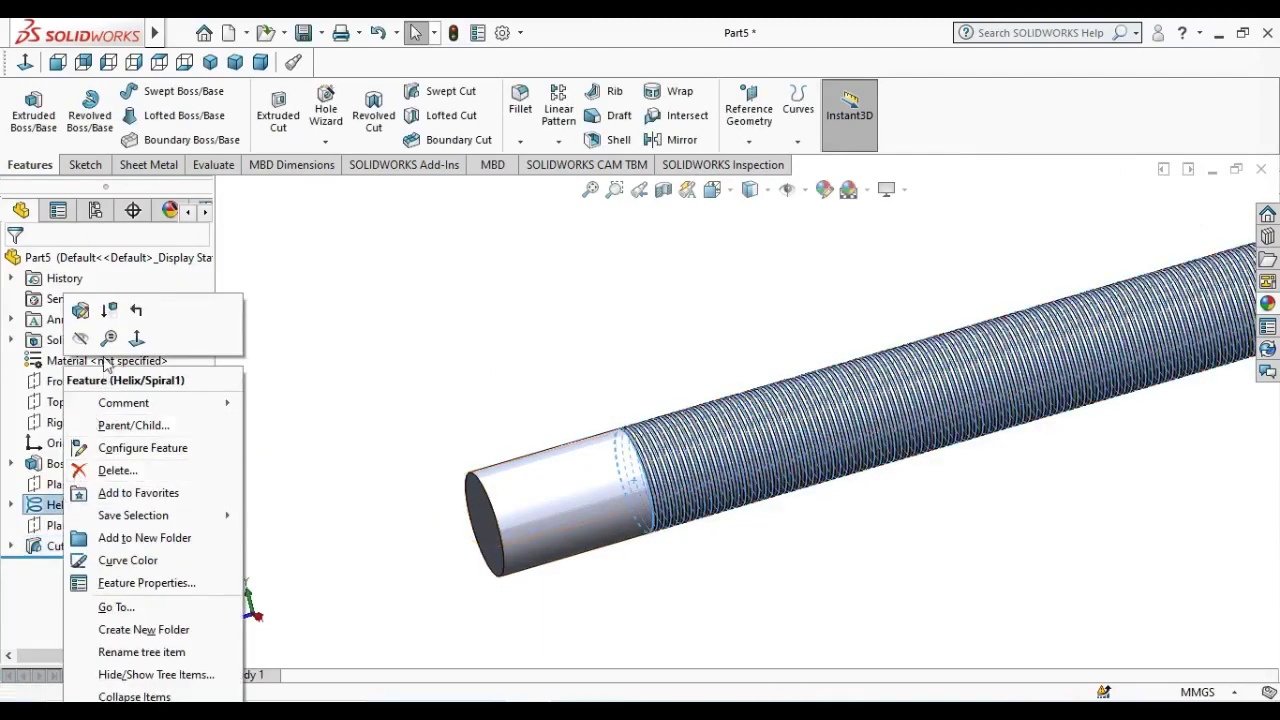
- Hide Helix/Spiral1, then fit and orbit the rod to inspect the thread before returning to isometric
{"action": "left_click", "coordinate": [80, 338]}
{"action": "key", "text": "f"}
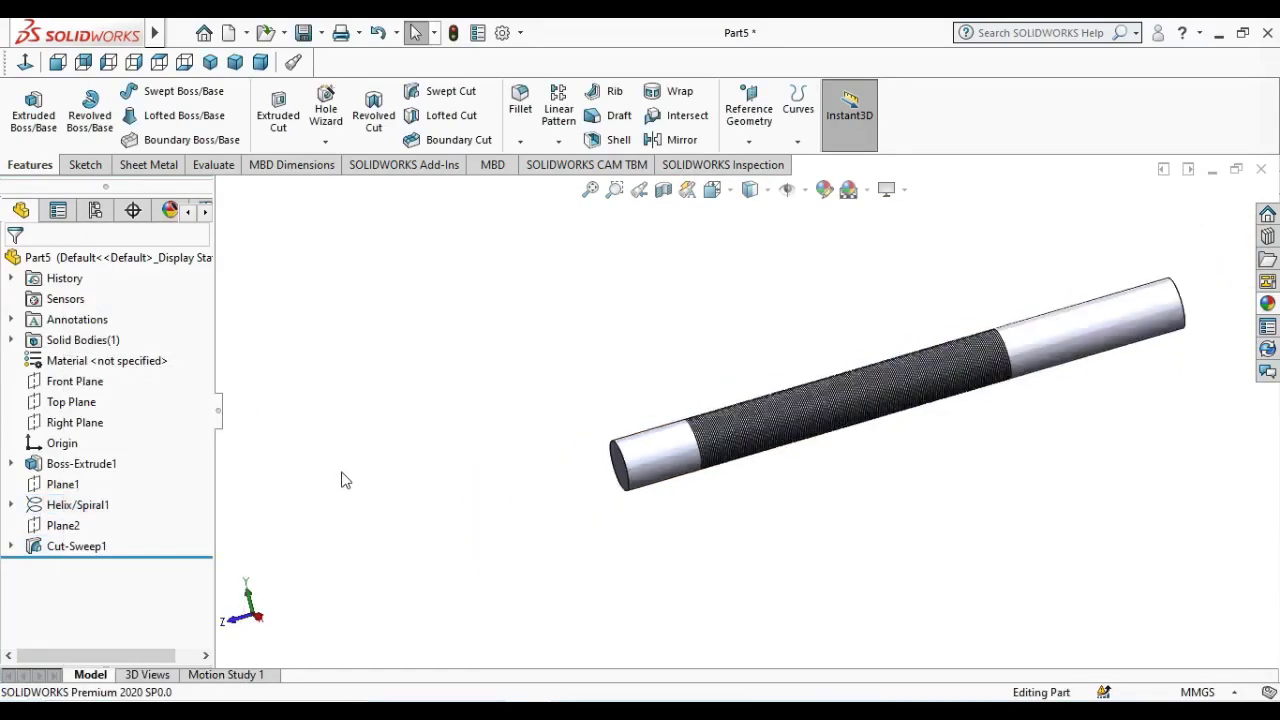
{"action": "scroll", "coordinate": [1000, 350], "scroll_direction": "down", "scroll_amount": 3}
{"action": "scroll", "coordinate": [855, 360], "scroll_direction": "down", "scroll_amount": 3}
{"action": "scroll", "coordinate": [845, 405], "scroll_direction": "down", "scroll_amount": 2}
{"action": "key", "text": "f"}
{"action": "mouse_move", "coordinate": [872, 443]}
{"action": "middle_mouse_down"}
{"action": "mouse_move", "coordinate": [946, 471]}
{"action": "mouse_move", "coordinate": [816, 500]}
{"action": "mouse_move", "coordinate": [866, 540]}
{"action": "mouse_move", "coordinate": [803, 437]}
{"action": "mouse_move", "coordinate": [886, 491]}
{"action": "middle_mouse_up"}
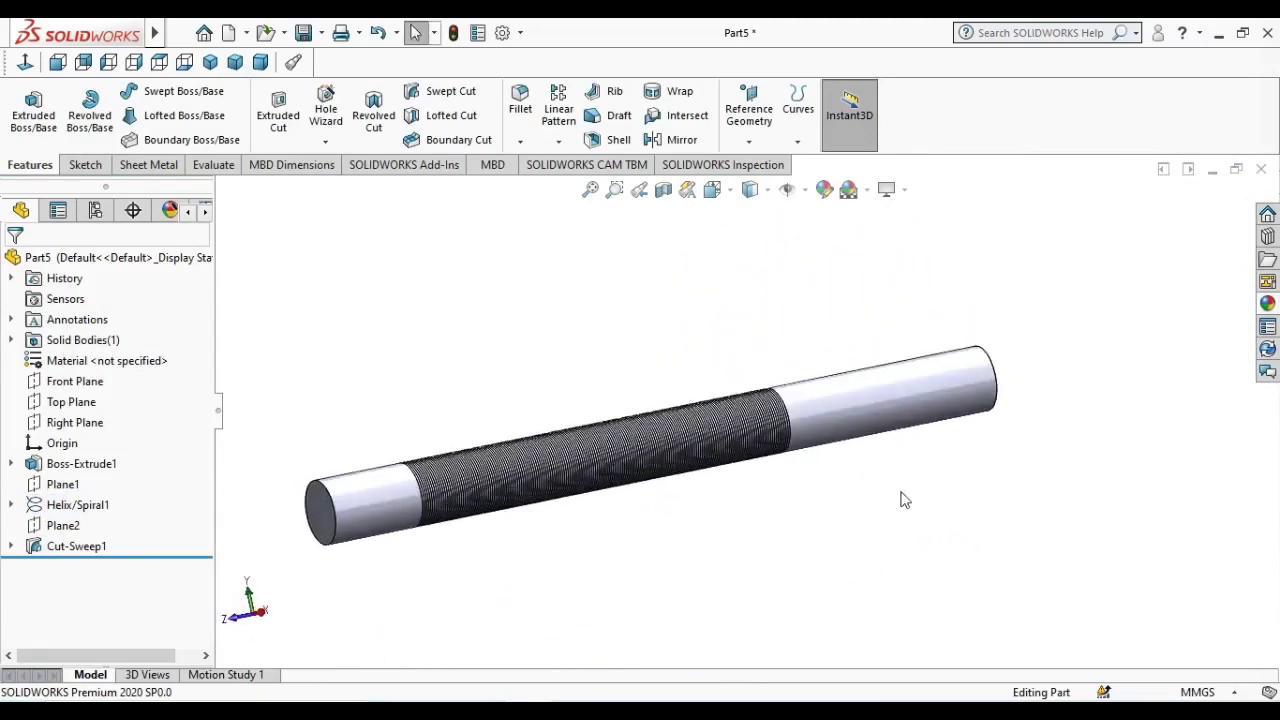
{"action": "scroll", "coordinate": [886, 491], "scroll_direction": "up", "scroll_amount": 3}
{"action": "left_click", "coordinate": [209, 63]}
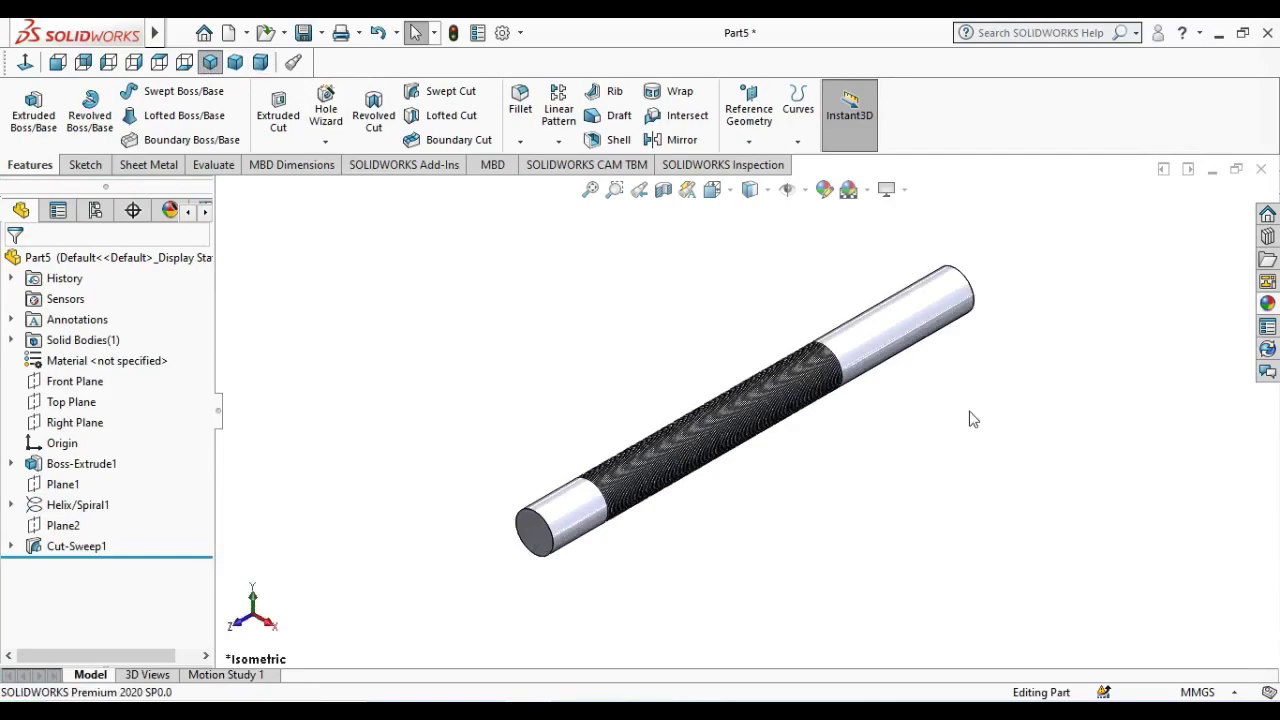
{"action": "scroll", "coordinate": [792, 452], "scroll_direction": "down", "scroll_amount": 2}
{"action": "scroll", "coordinate": [729, 429], "scroll_direction": "down", "scroll_amount": 2}
{"action": "scroll", "coordinate": [540, 538], "scroll_direction": "up", "scroll_amount": 3}
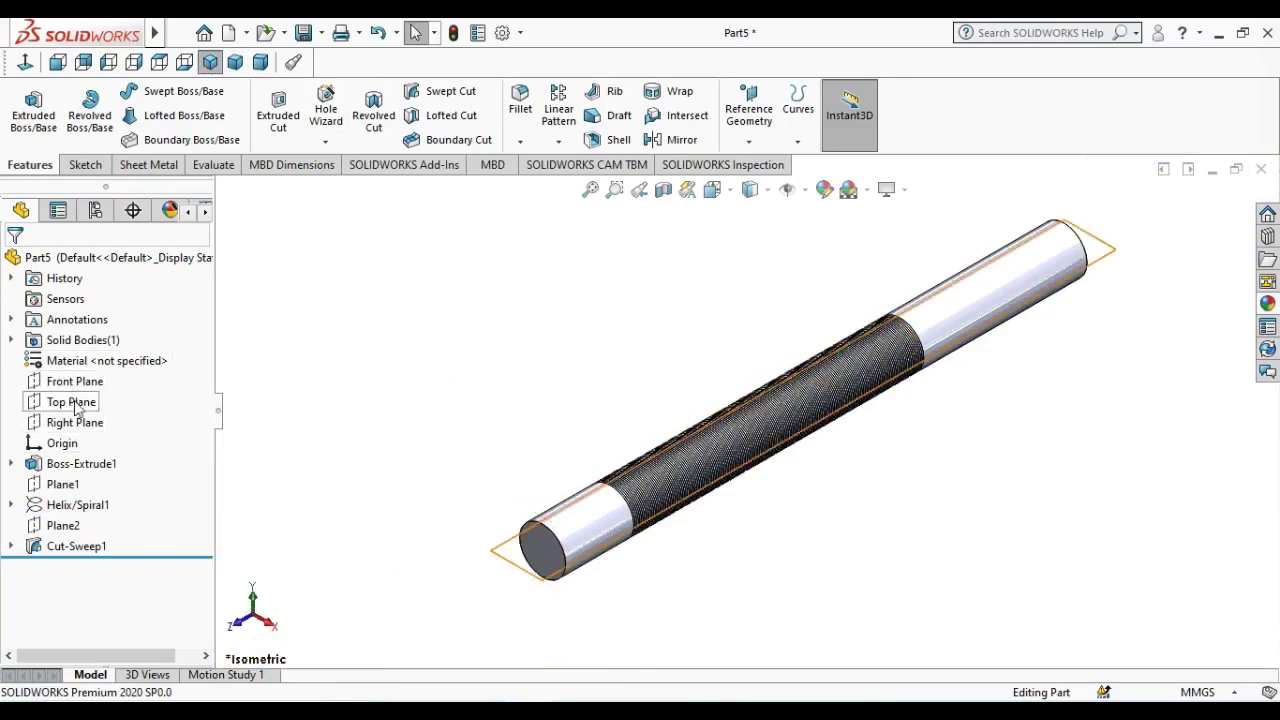
- Open Sketch5 on the Right Plane and place a circle centre at the rod's right plain end
{"action": "left_click", "coordinate": [80, 422]}
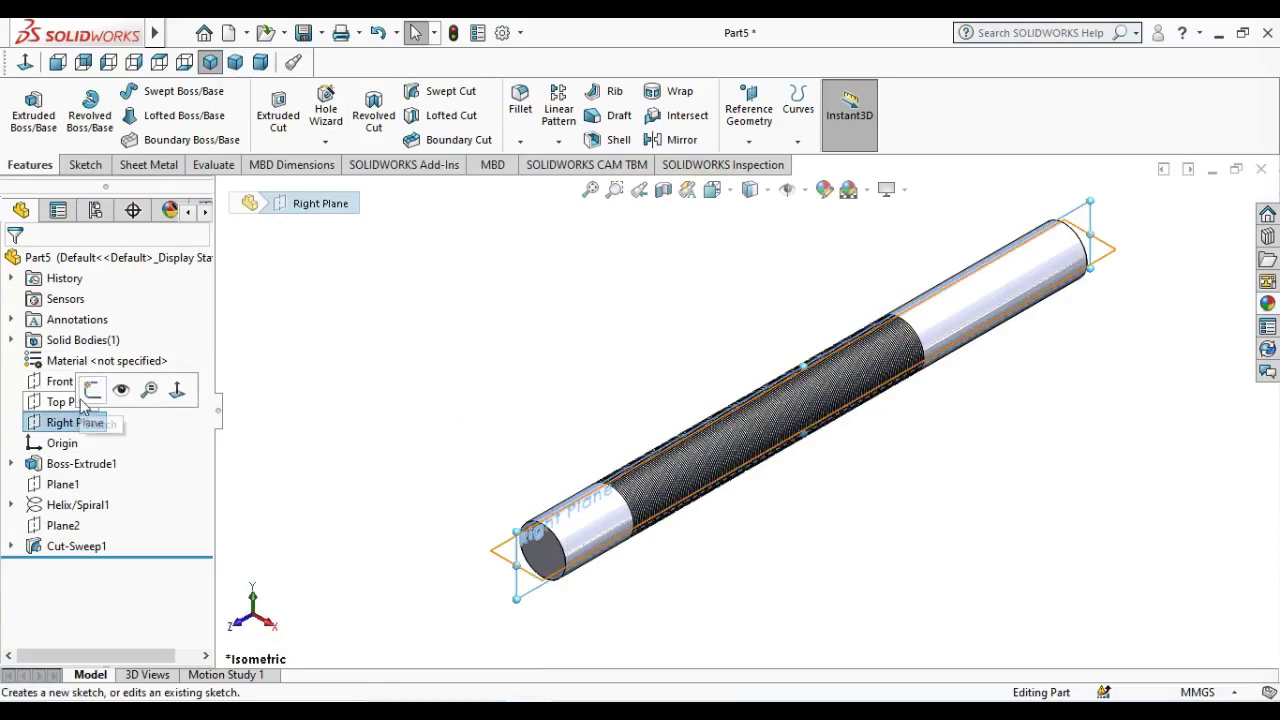
{"action": "left_click", "coordinate": [97, 392]}
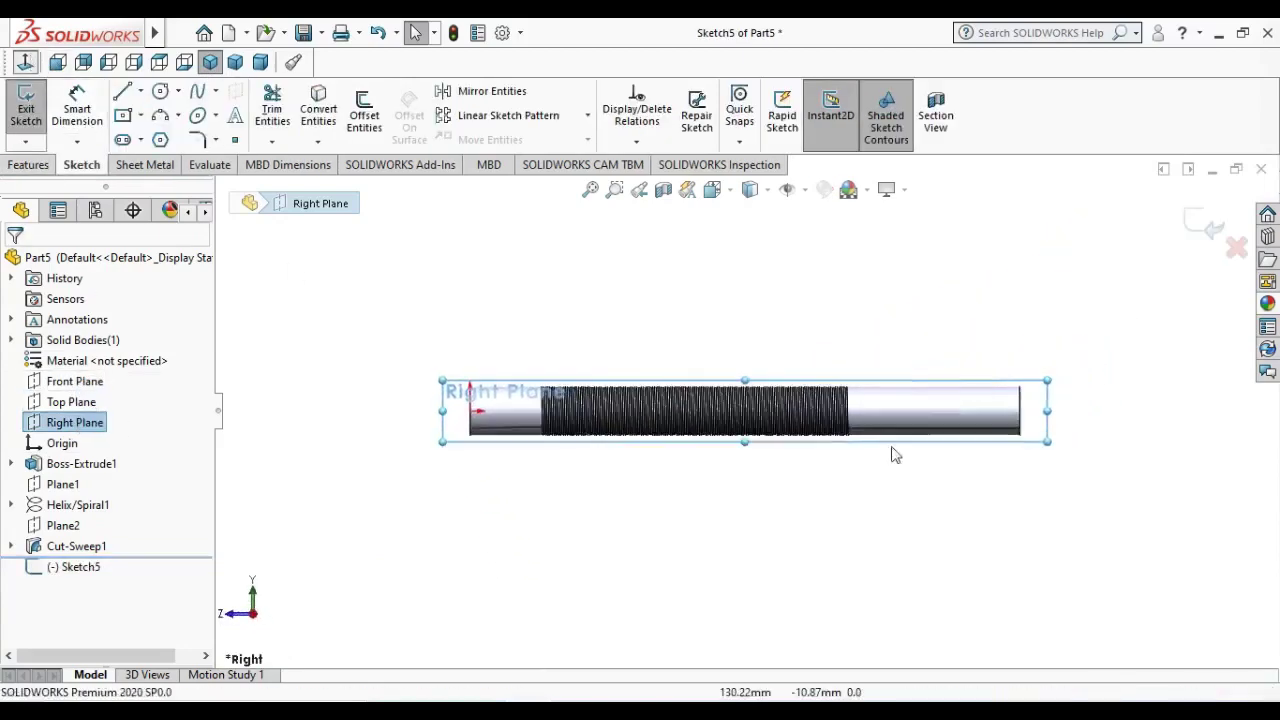
{"action": "left_click", "coordinate": [1133, 442]}
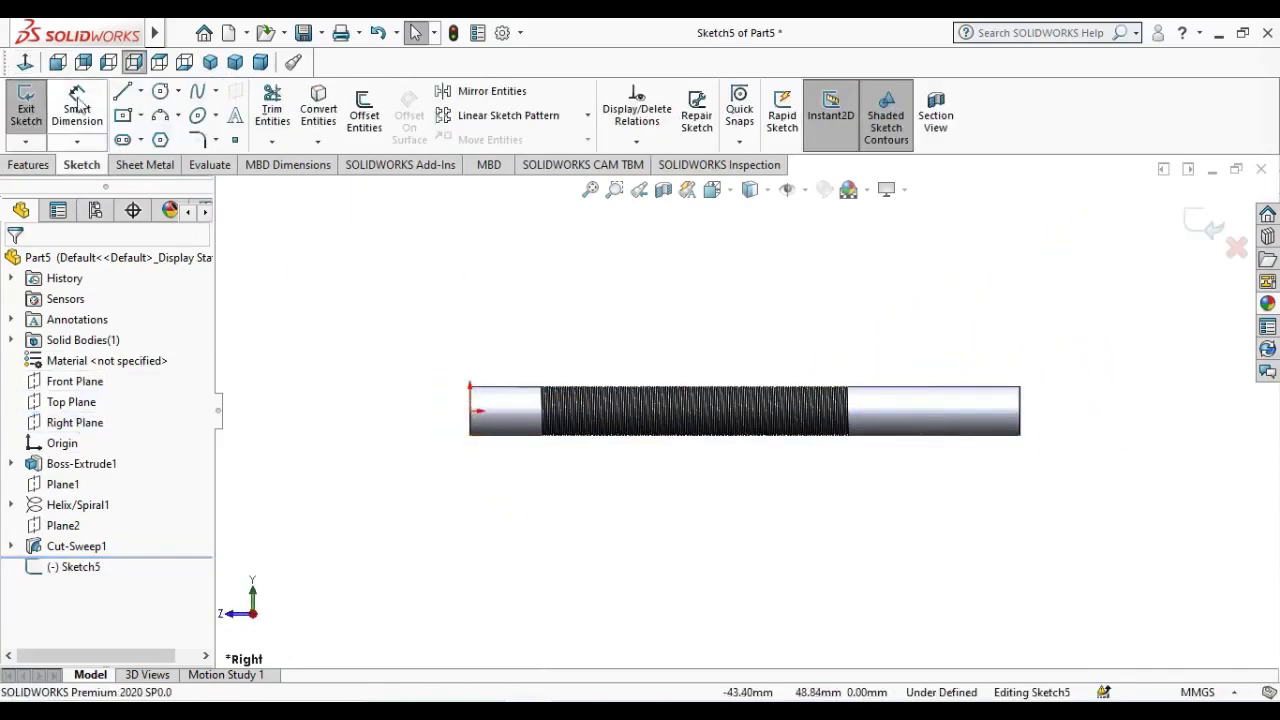
{"action": "left_click", "coordinate": [159, 92]}
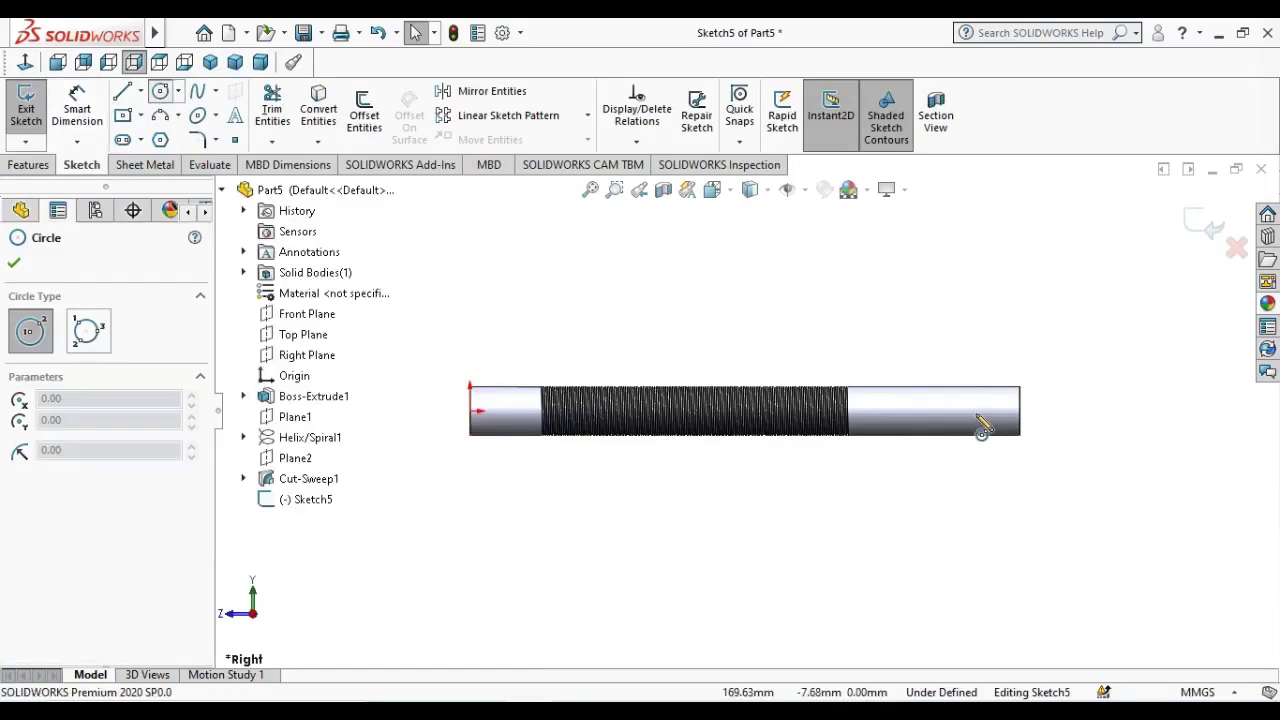
{"action": "left_click", "coordinate": [975, 411]}
- Finish the circle and delete the stray 151.95 dimension measured from the origin
{"action": "left_click", "coordinate": [982, 465]}
{"action": "key", "text": "Escape"}
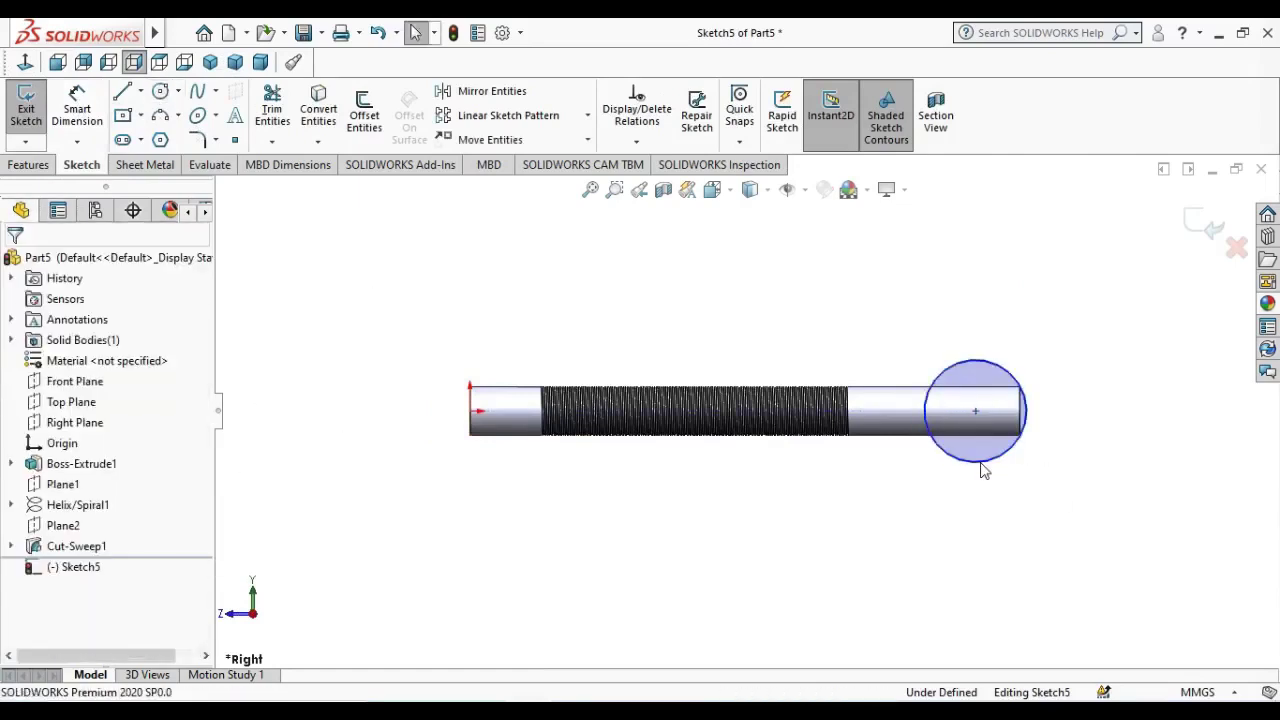
{"action": "left_click", "coordinate": [77, 110]}
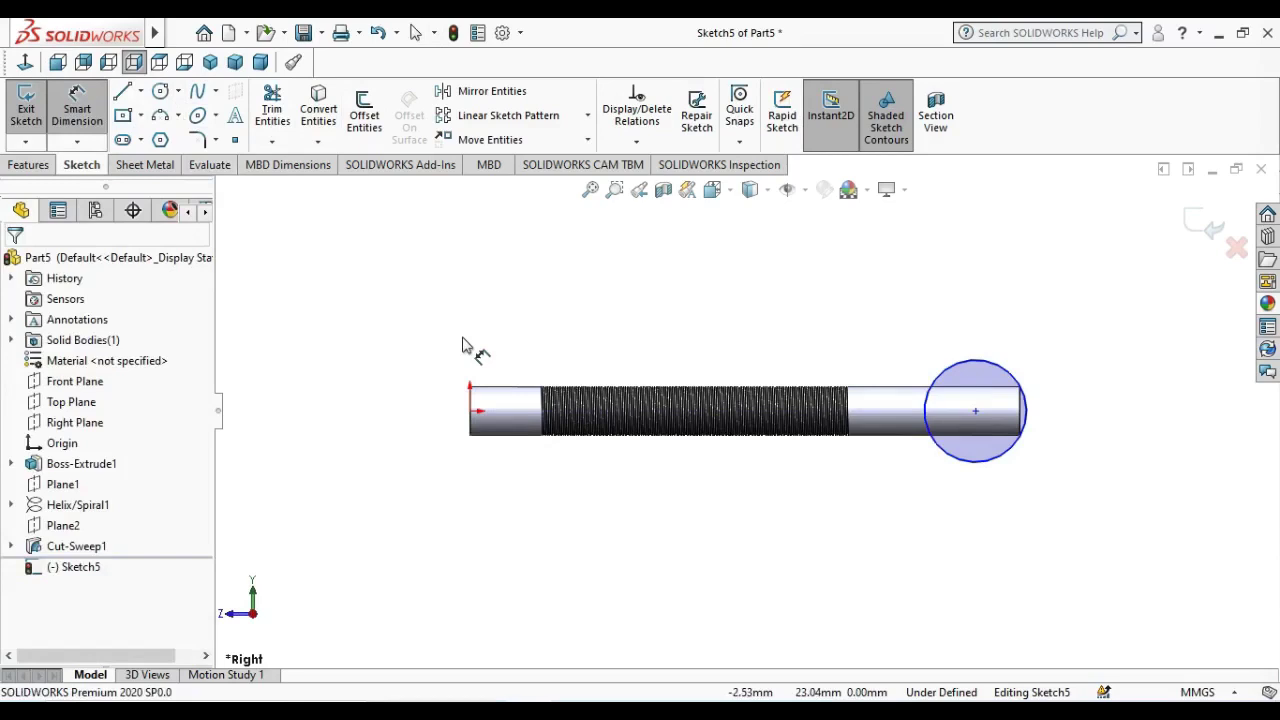
{"action": "left_click", "coordinate": [470, 411]}
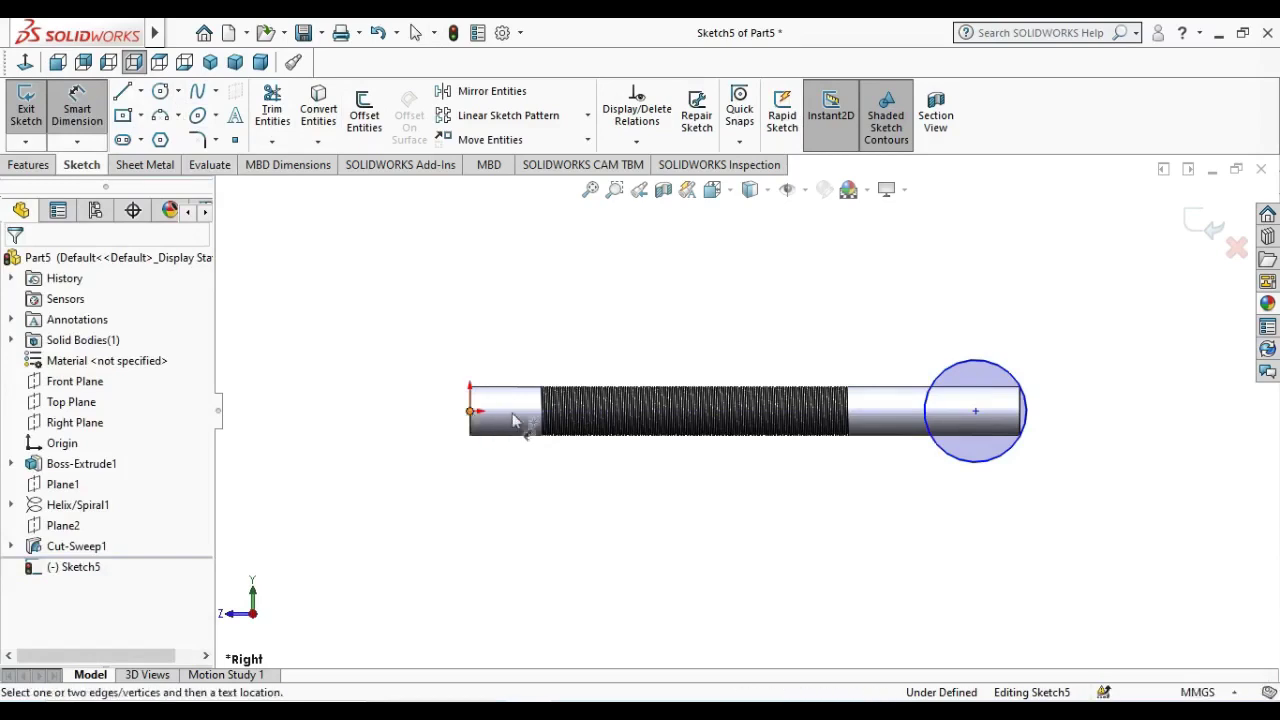
{"action": "left_click", "coordinate": [975, 411]}
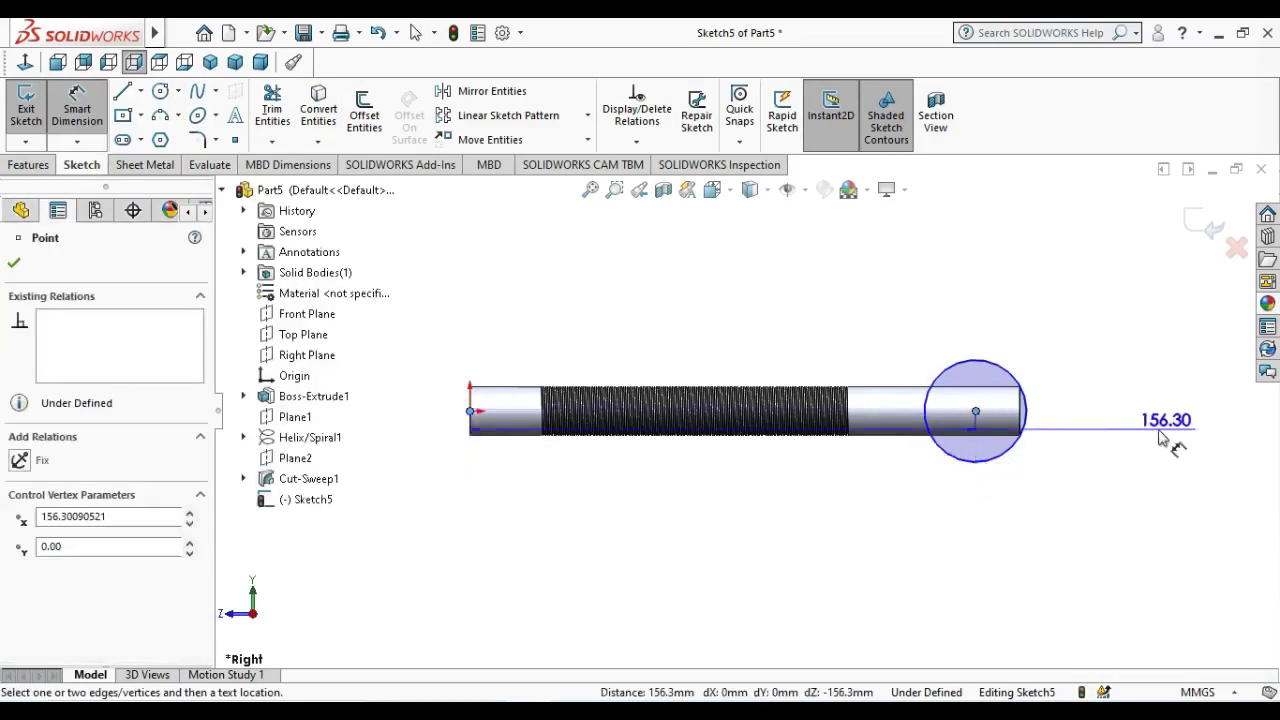
{"action": "left_click", "coordinate": [975, 411]}
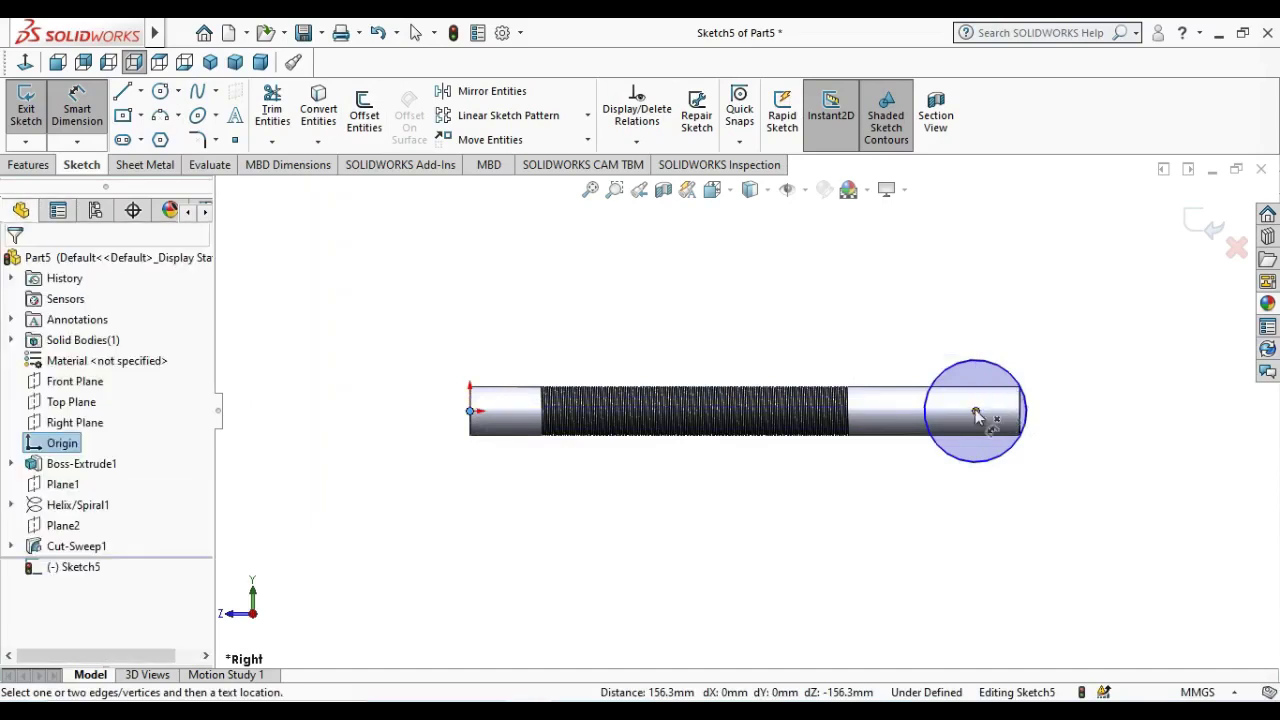
{"action": "left_click", "coordinate": [976, 416]}
{"action": "left_click", "coordinate": [1062, 409]}
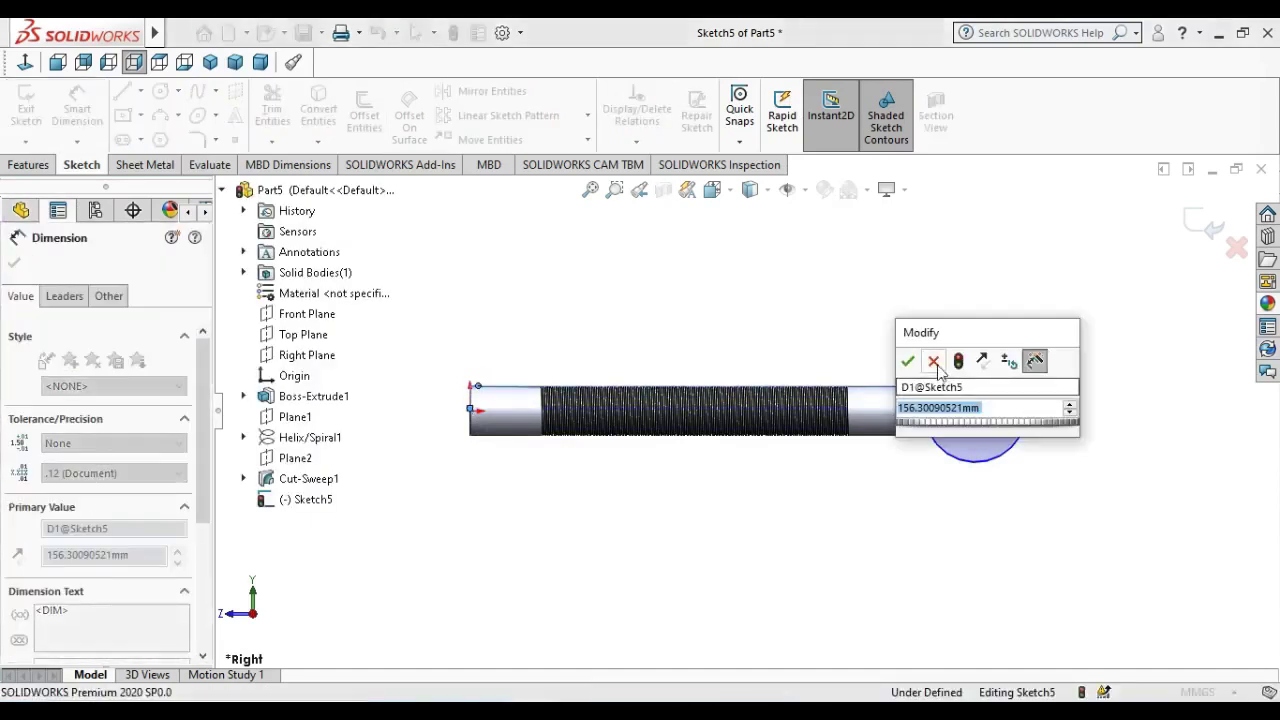
{"action": "left_click", "coordinate": [935, 364]}
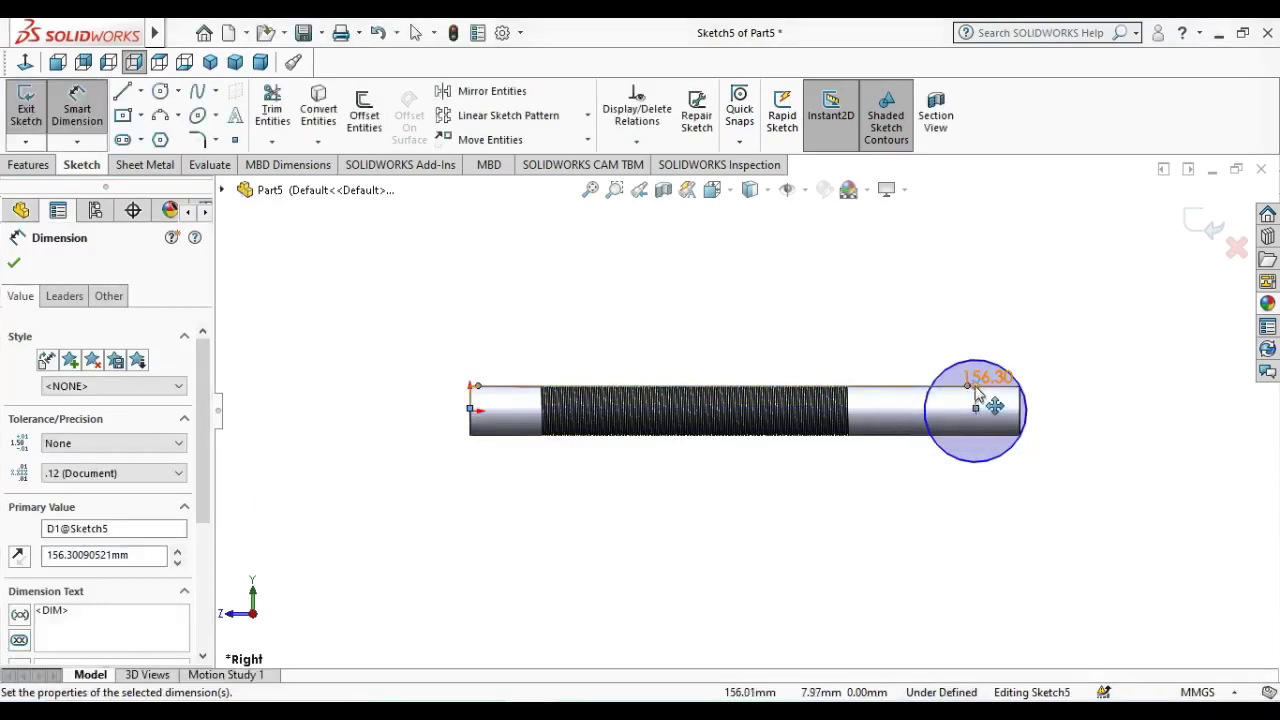
{"action": "left_click_drag", "start_coordinate": [978, 393], "coordinate": [964, 393]}
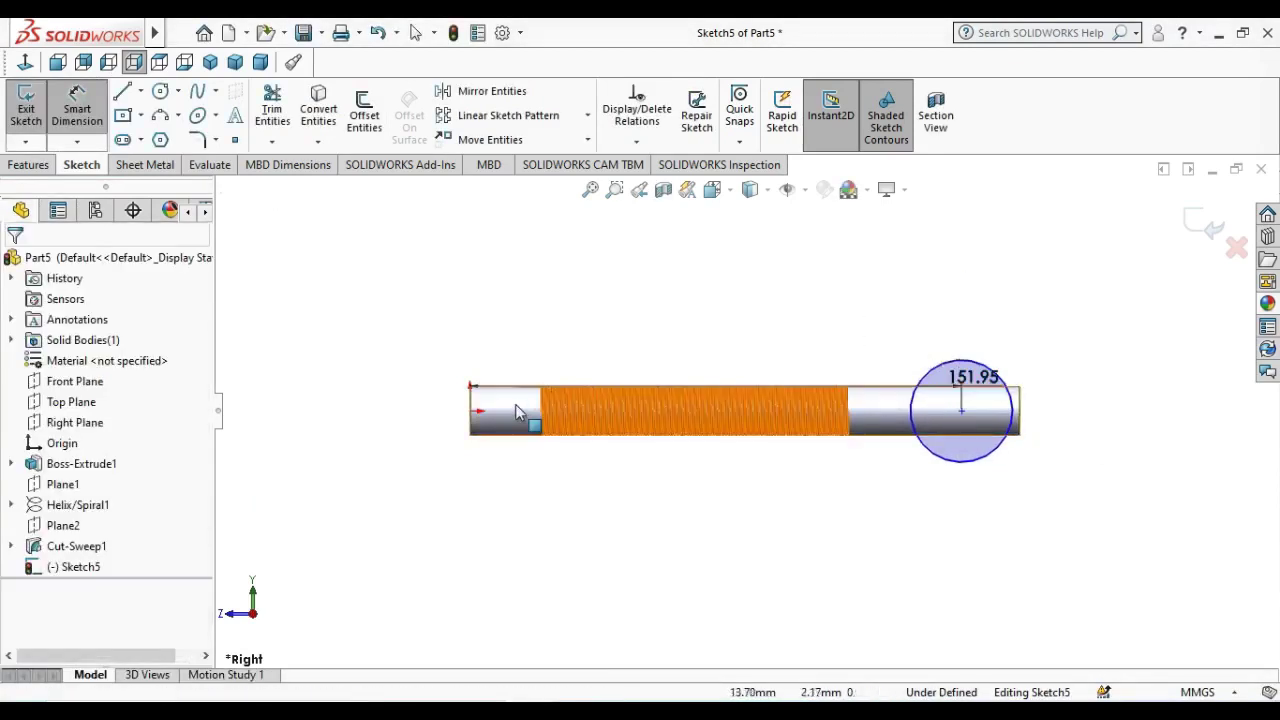
{"action": "key", "text": "Escape"}
{"action": "left_click_drag", "start_coordinate": [972, 380], "coordinate": [957, 300]}
{"action": "key", "text": "Delete"}
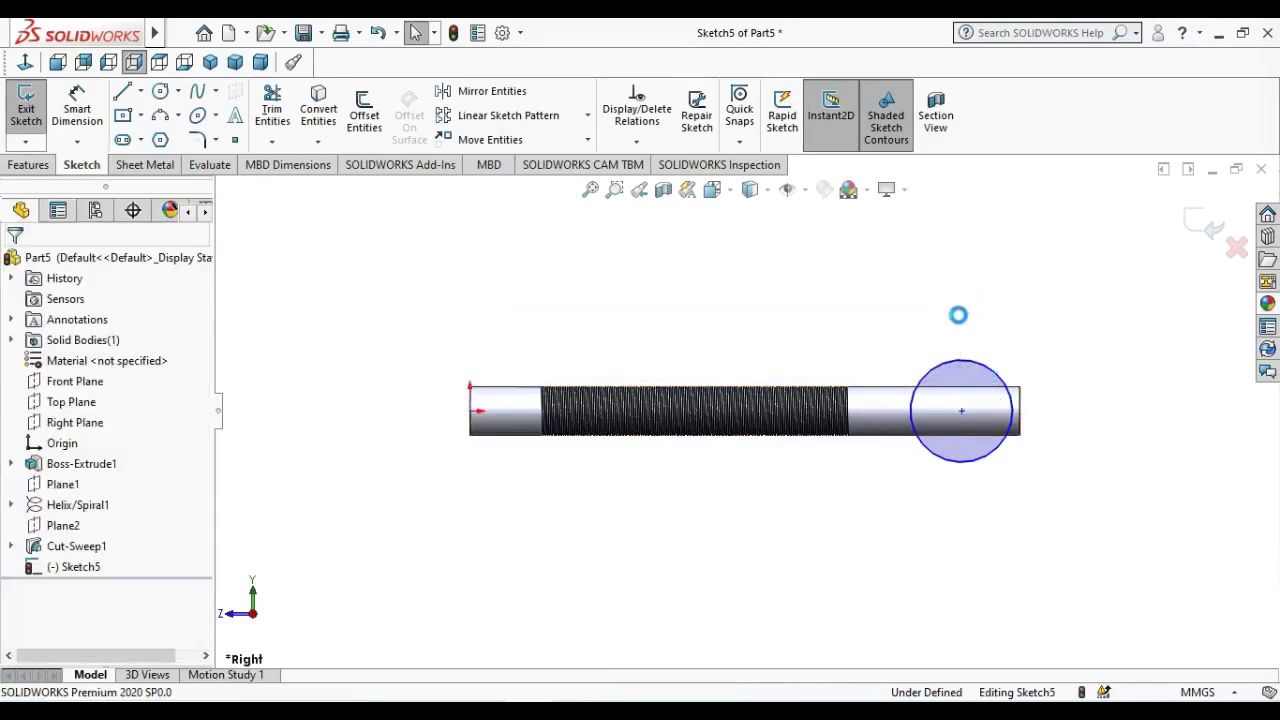
- Locate the circle centre 7.50 from the shaft edge and 7.50 from the shaft's end
{"action": "left_click", "coordinate": [77, 112]}
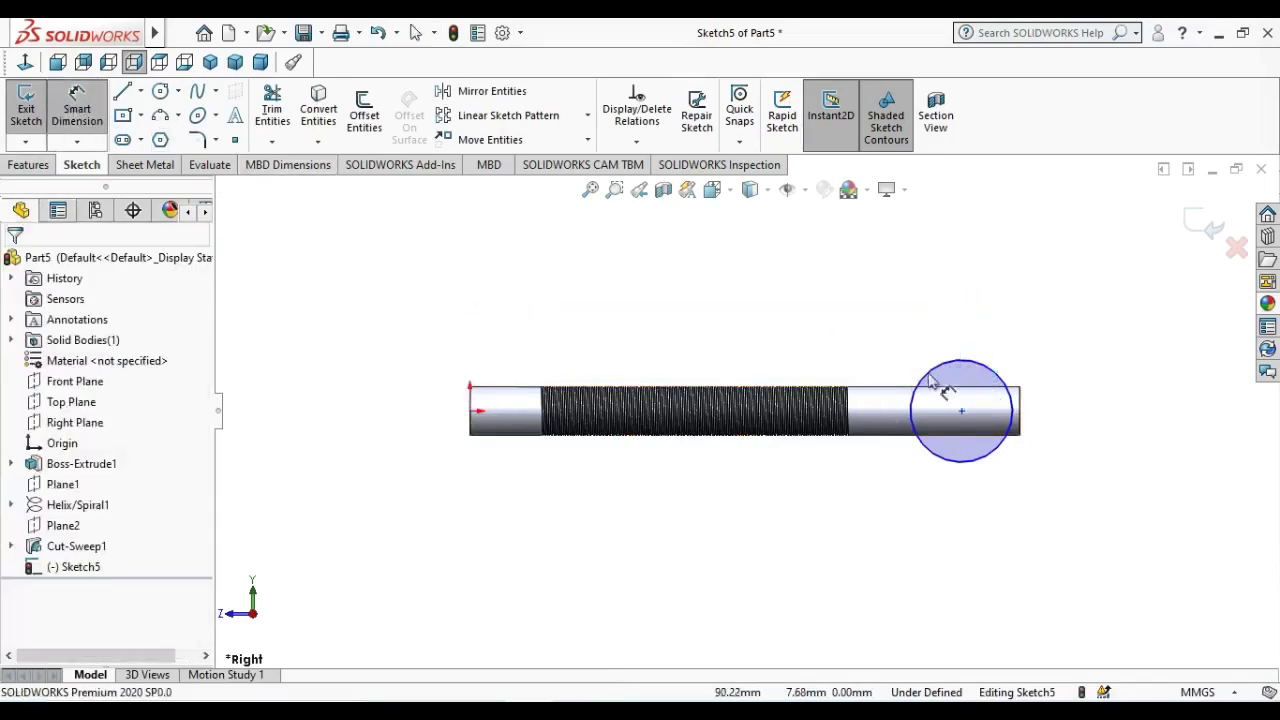
{"action": "left_click", "coordinate": [972, 392]}
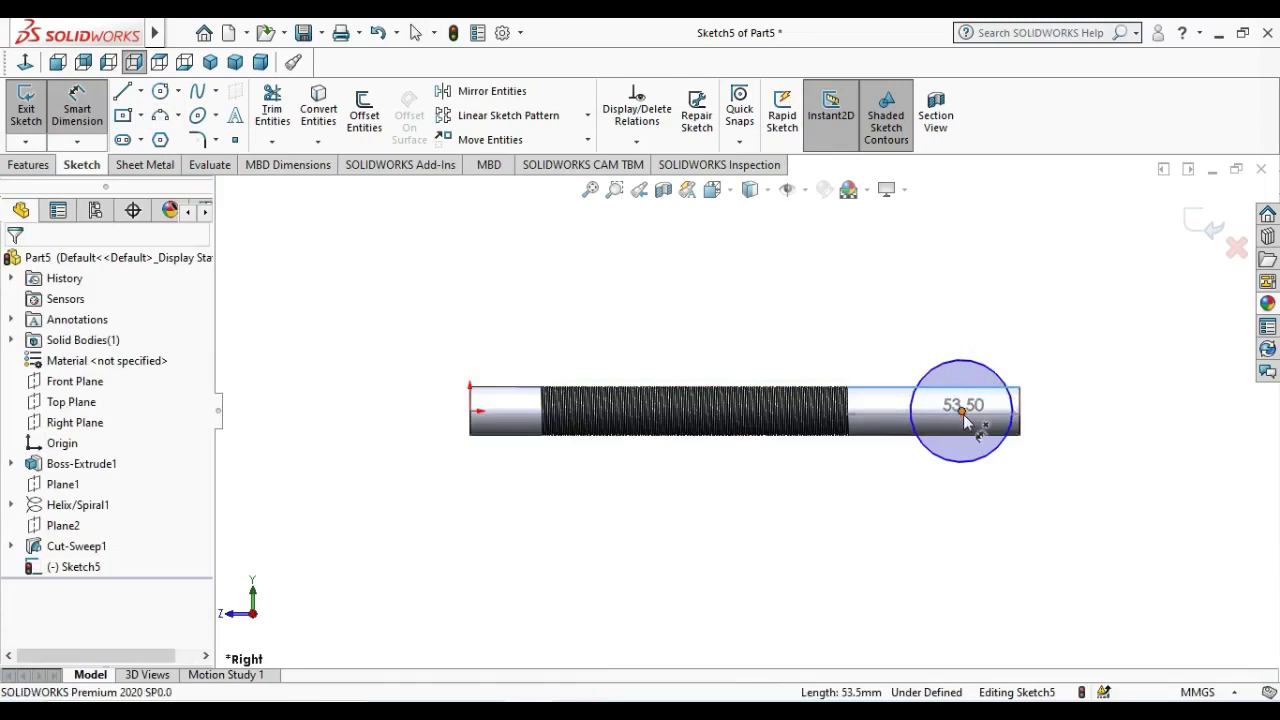
{"action": "left_click", "coordinate": [963, 410]}
{"action": "left_click", "coordinate": [1015, 388]}
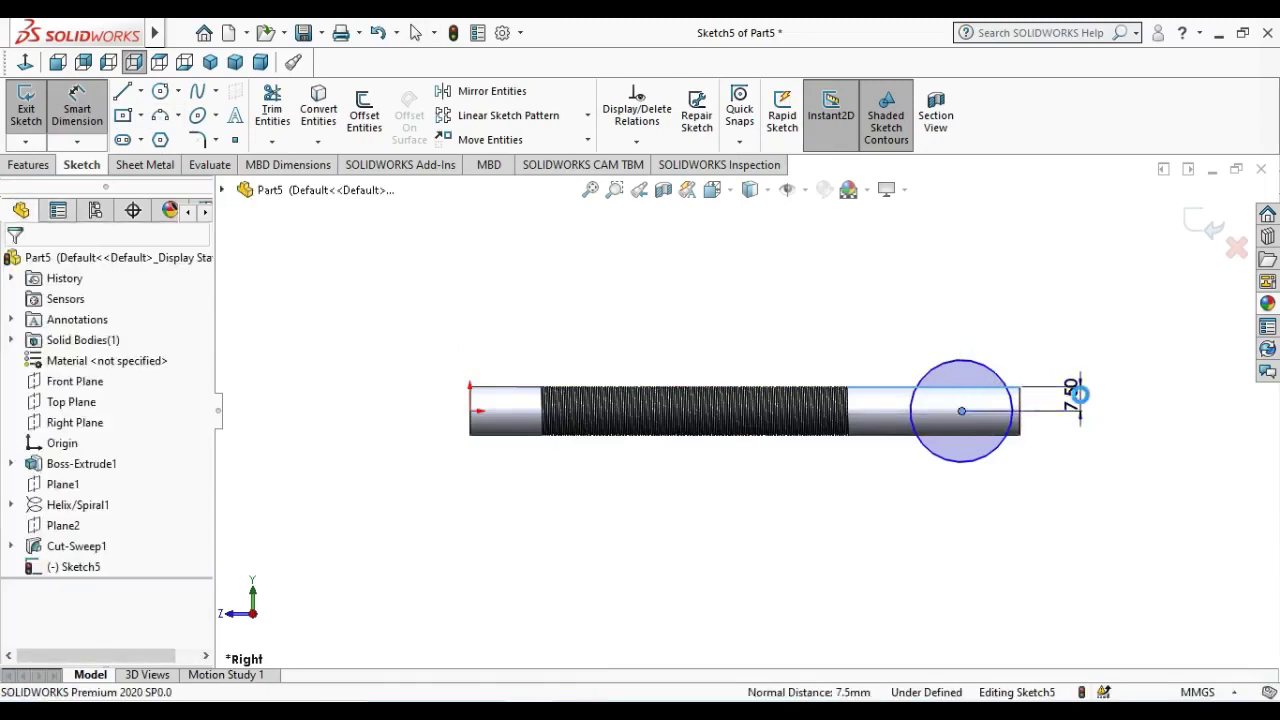
{"action": "left_click", "coordinate": [1079, 394]}
{"action": "key", "text": "Return"}
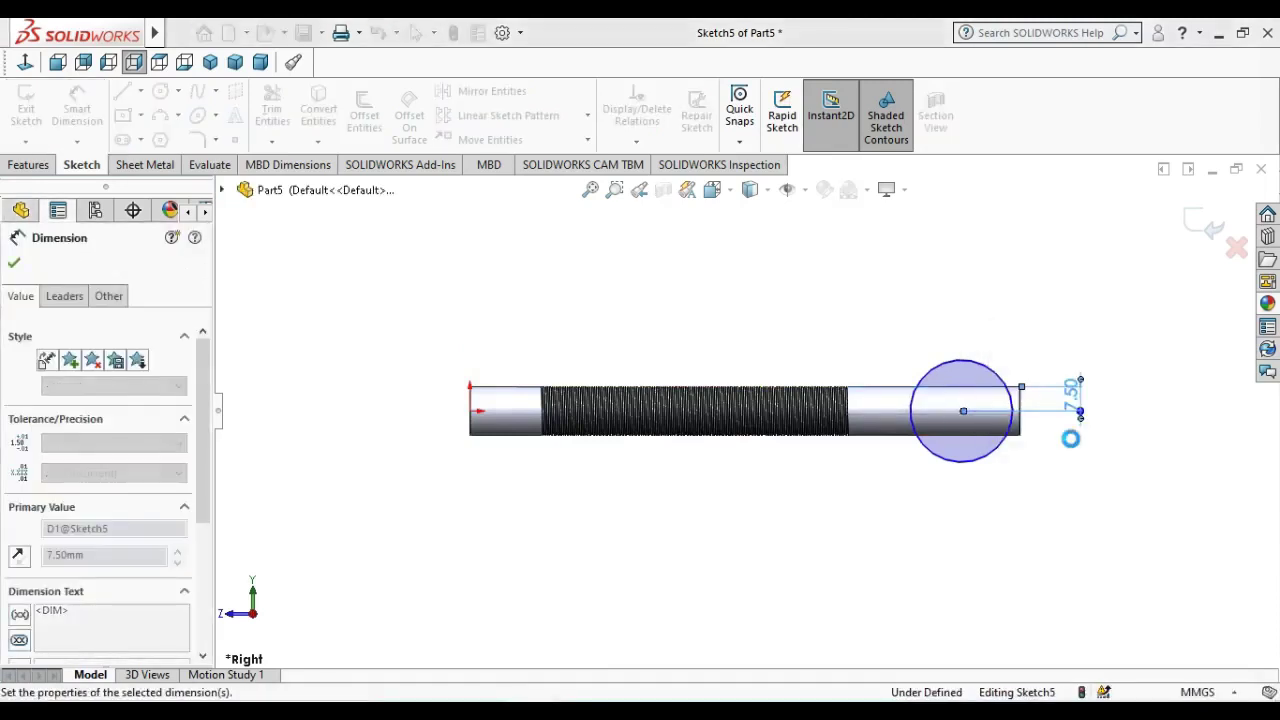
{"action": "key", "text": "Escape"}
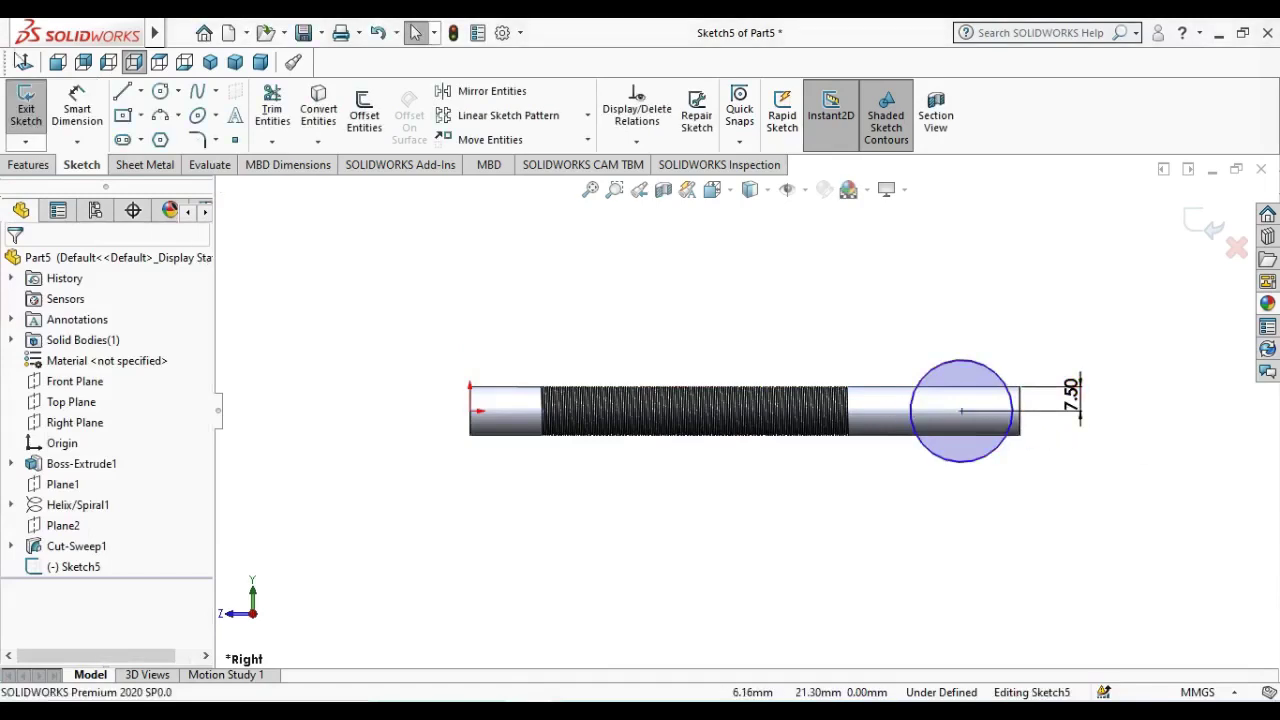
{"action": "left_click", "coordinate": [77, 110]}
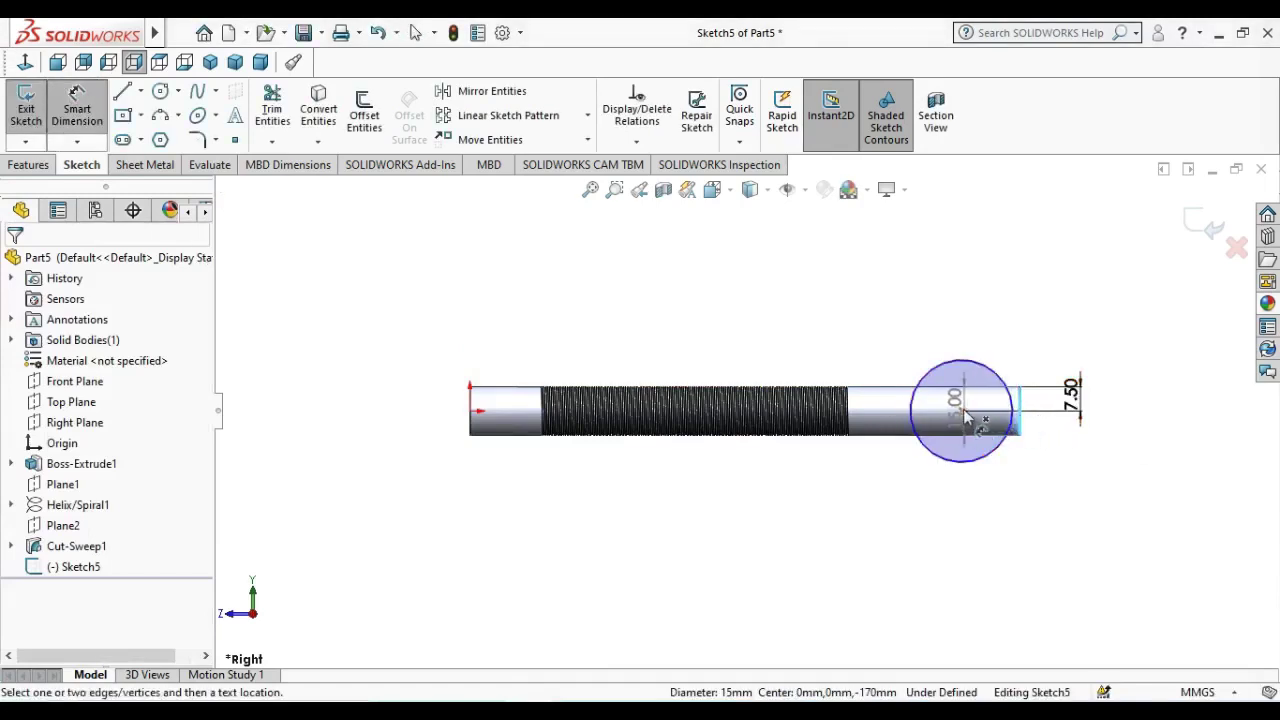
{"action": "left_click", "coordinate": [962, 412]}
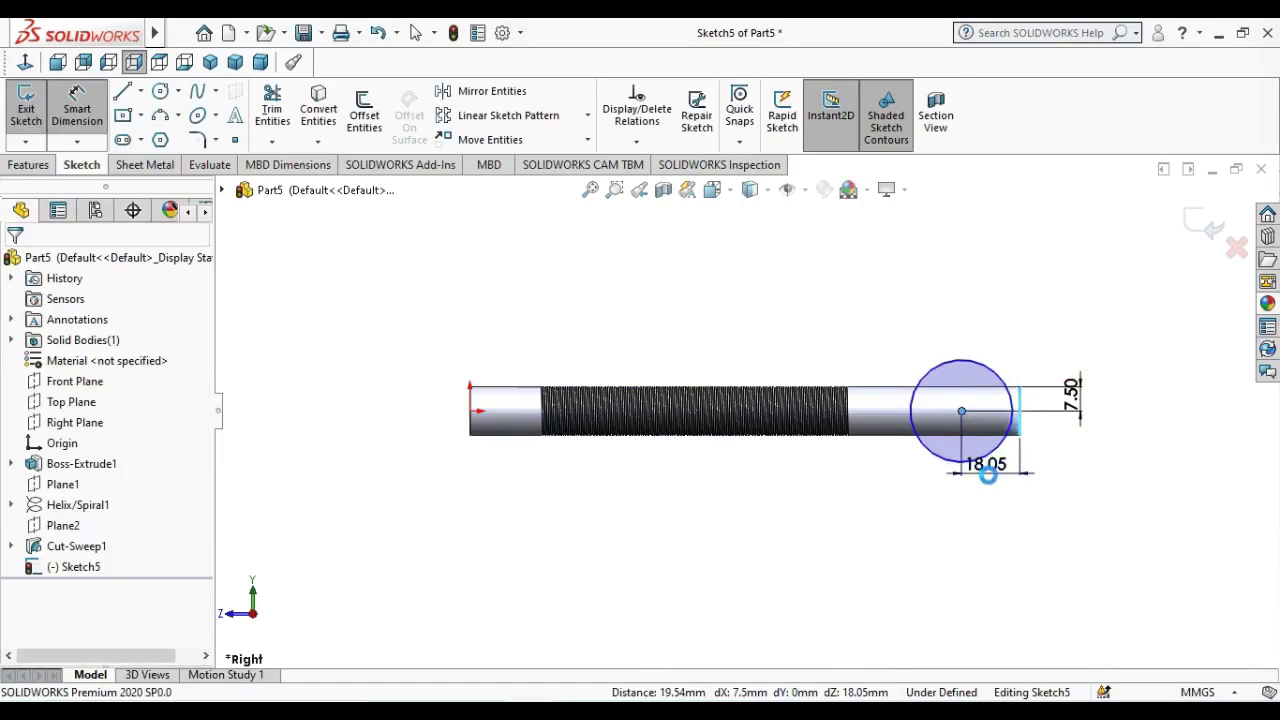
{"action": "left_click", "coordinate": [988, 476]}
{"action": "type", "text": "7.5"}
{"action": "key", "text": "Return"}
{"action": "key", "text": "Escape"}
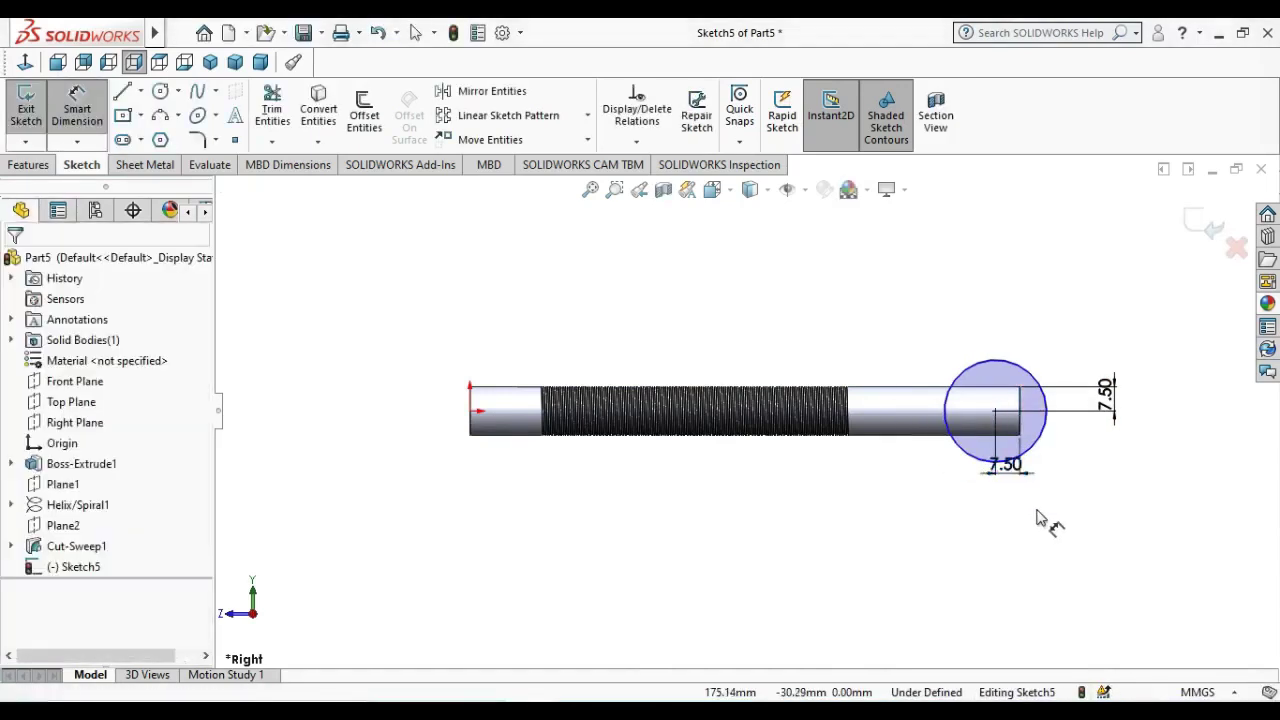
- Dimension the circle's diameter to 10 mm
{"action": "left_click", "coordinate": [77, 110]}
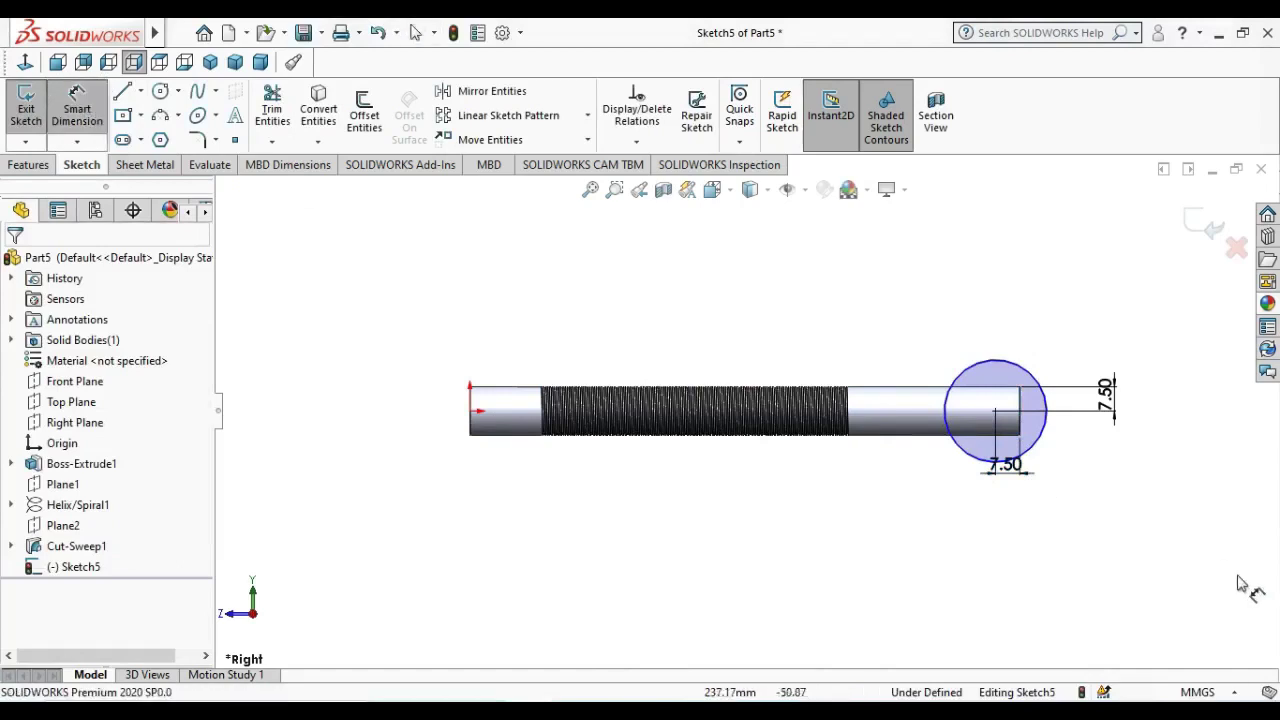
{"action": "left_click", "coordinate": [984, 457]}
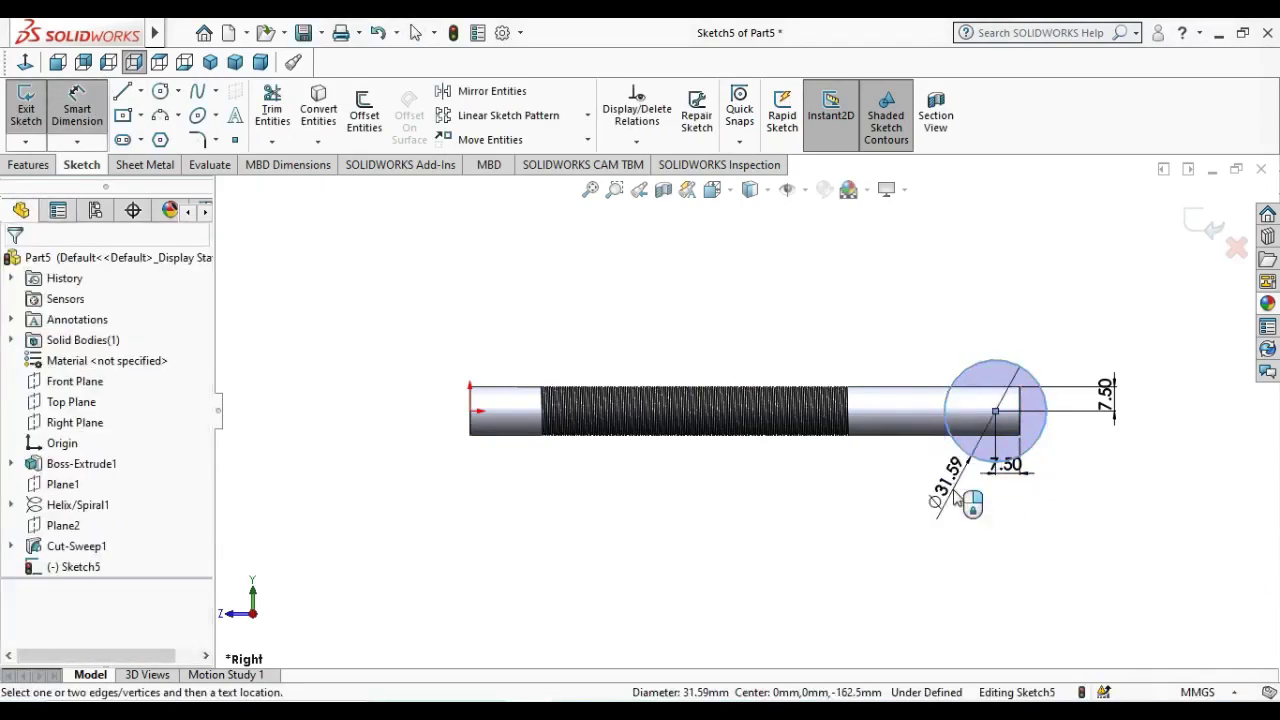
{"action": "left_click", "coordinate": [955, 493]}
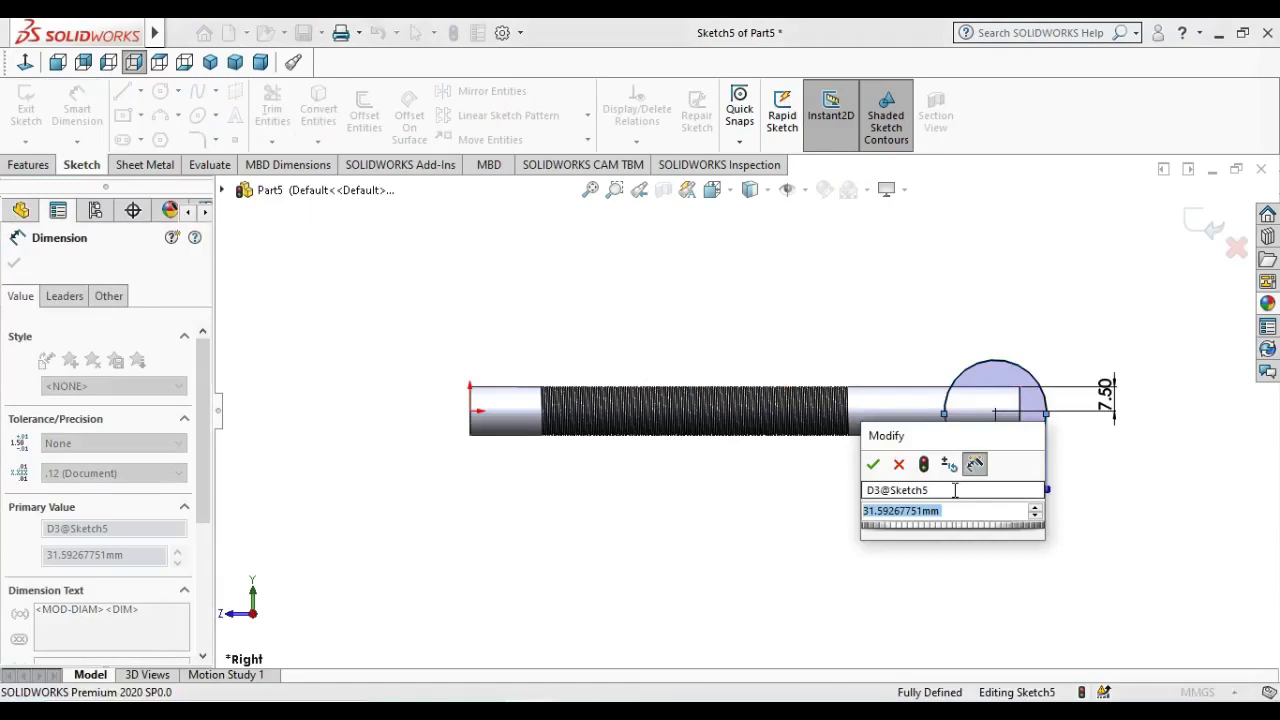
{"action": "type", "text": "10"}
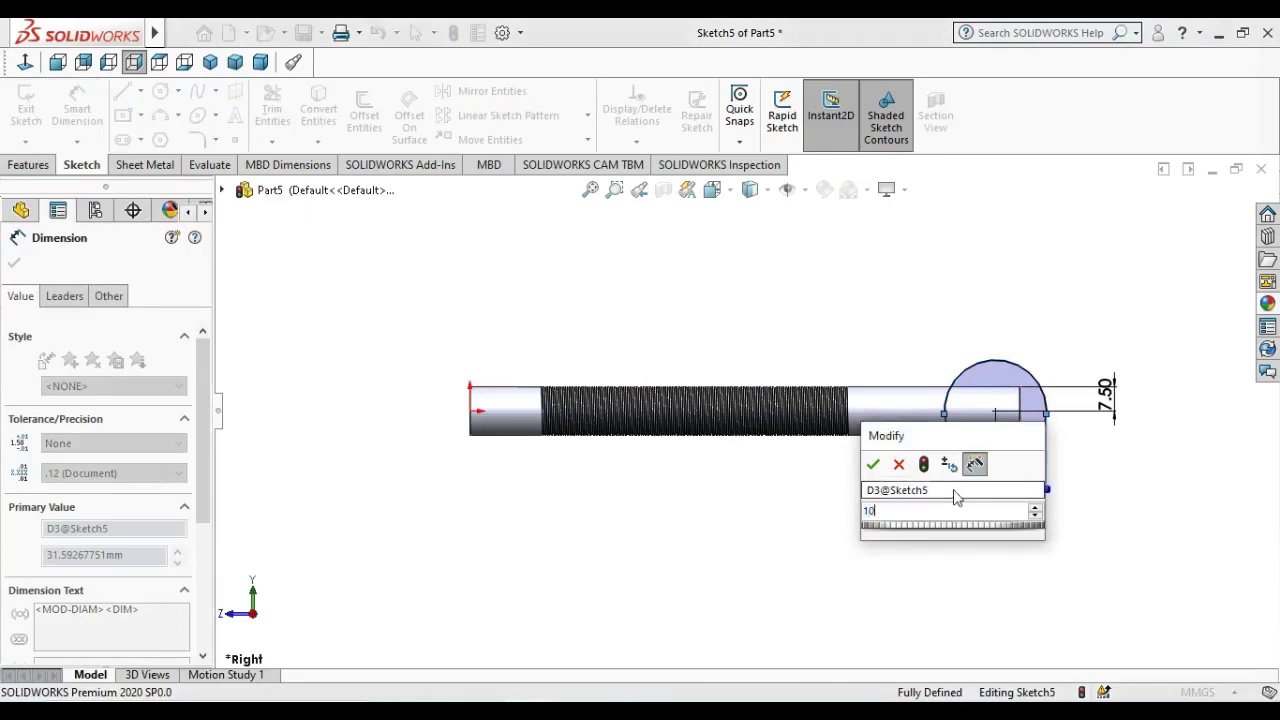
{"action": "key", "text": "Return"}
{"action": "left_click", "coordinate": [948, 540]}
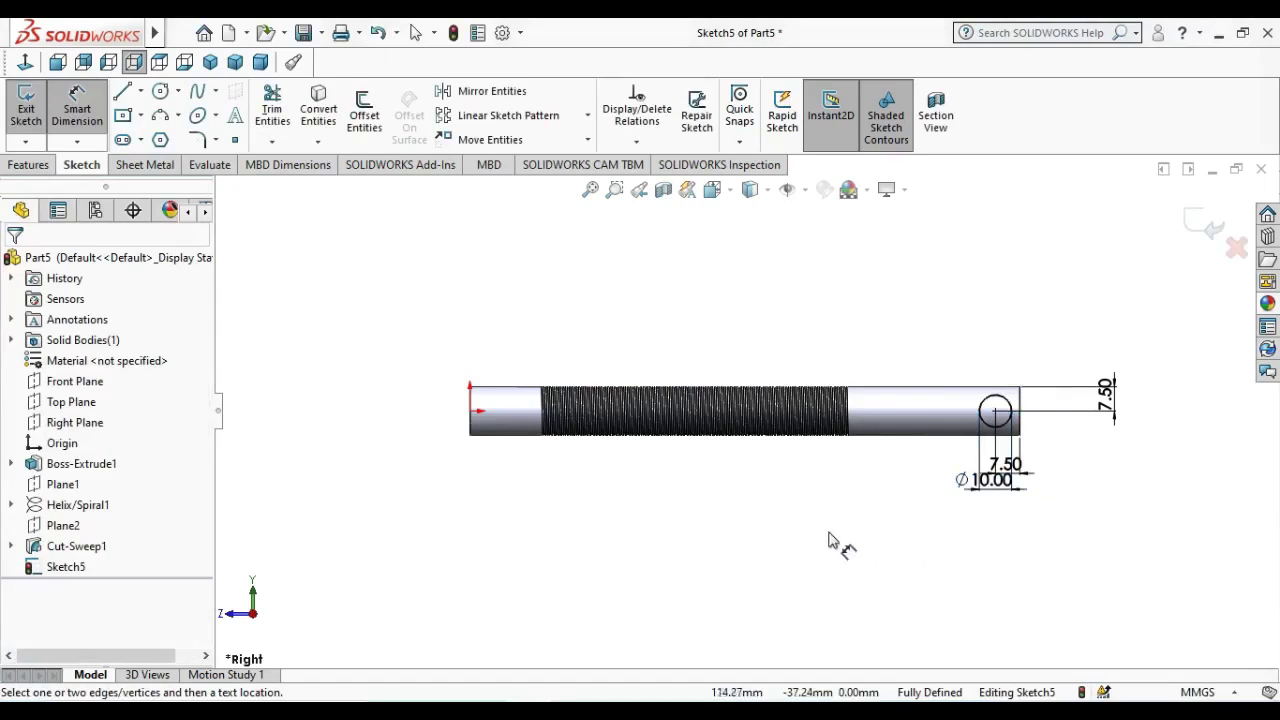
{"action": "left_click", "coordinate": [28, 164]}
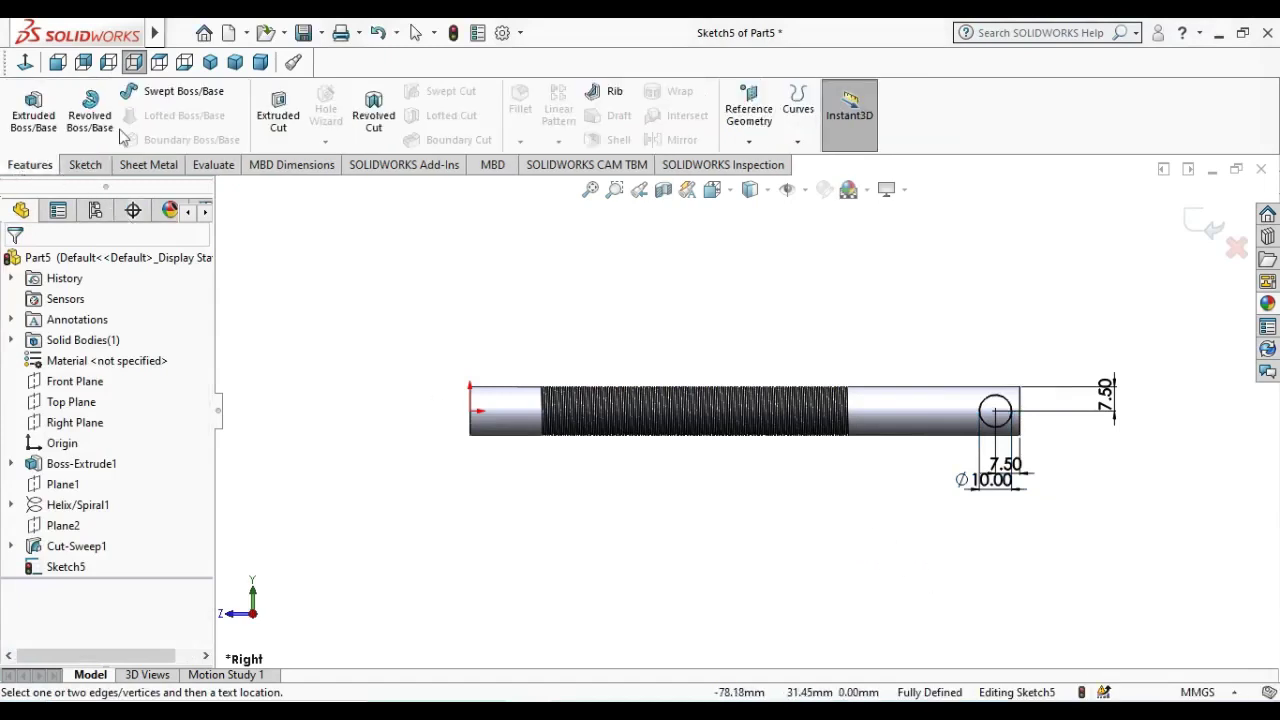
- Extrude-cut the Ø10 circle Through All - Both to make a cross hole in the rod
{"action": "left_click", "coordinate": [270, 117]}
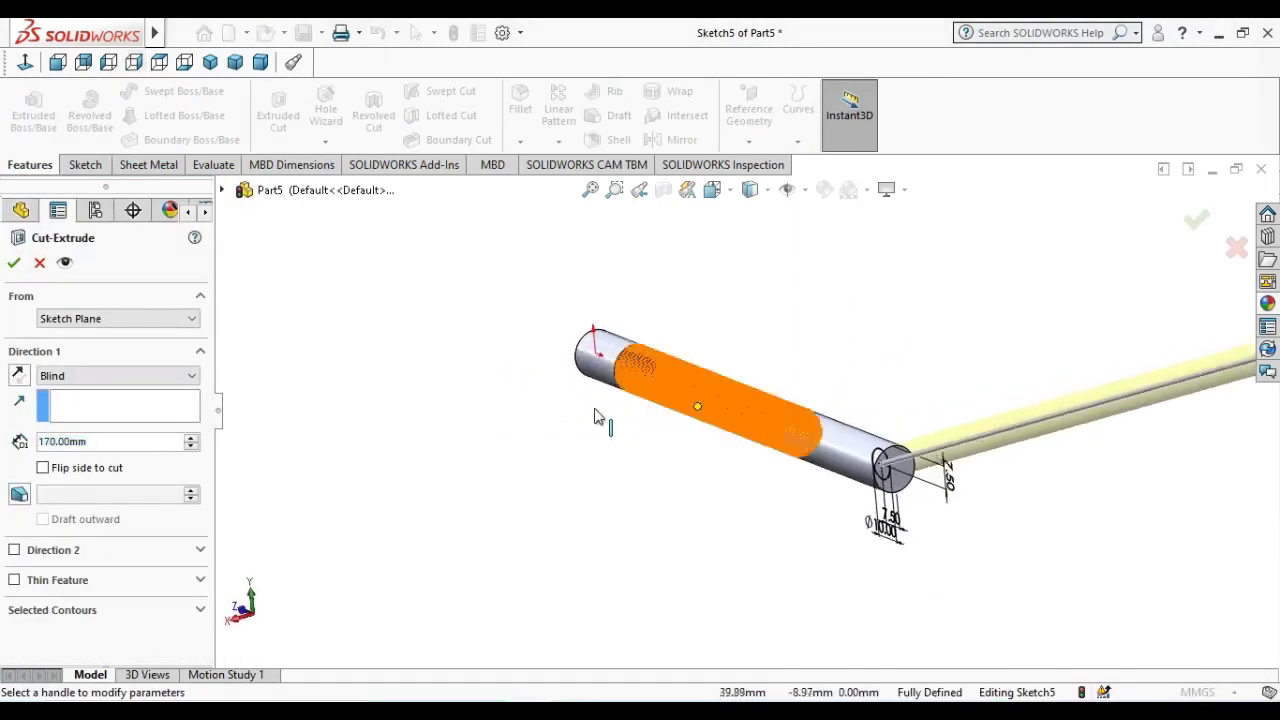
{"action": "left_click", "coordinate": [100, 376]}
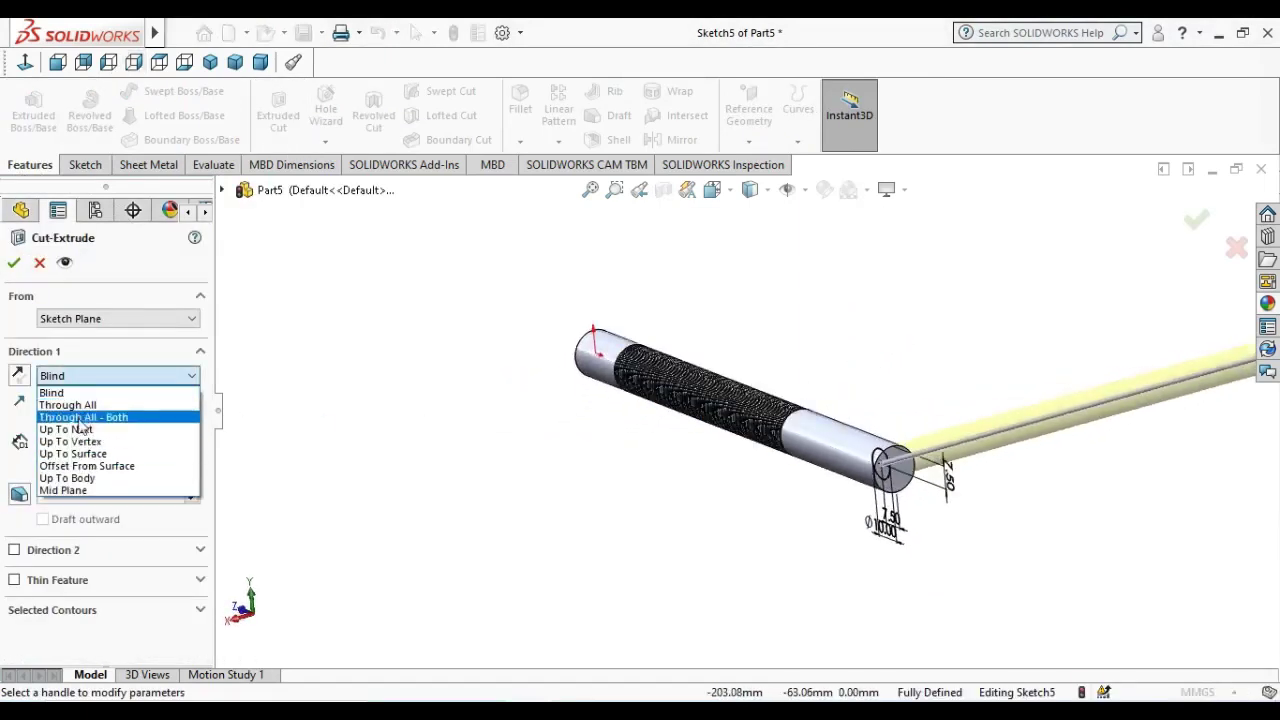
{"action": "left_click", "coordinate": [84, 417]}
{"action": "scroll", "coordinate": [914, 423], "scroll_direction": "down", "scroll_amount": 1}
{"action": "scroll", "coordinate": [914, 423], "scroll_direction": "up", "scroll_amount": 2}
{"action": "scroll", "coordinate": [914, 423], "scroll_direction": "down", "scroll_amount": 3}
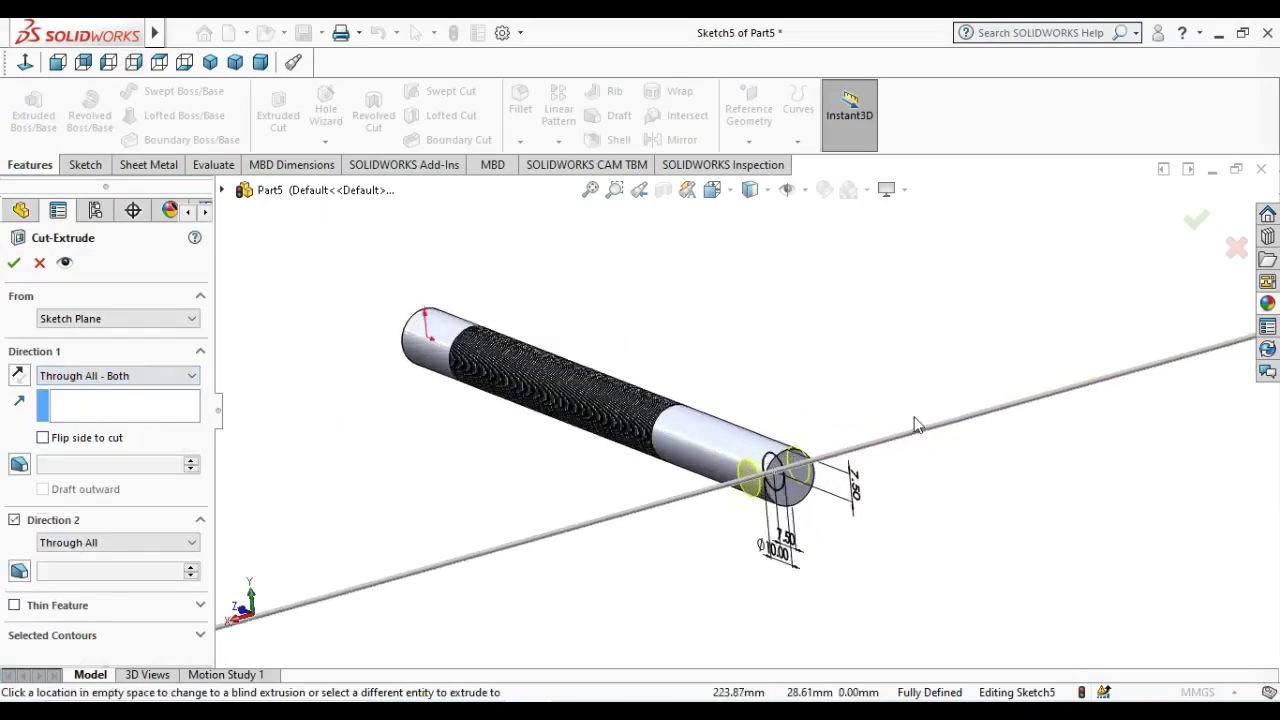
{"action": "left_click", "coordinate": [13, 262]}
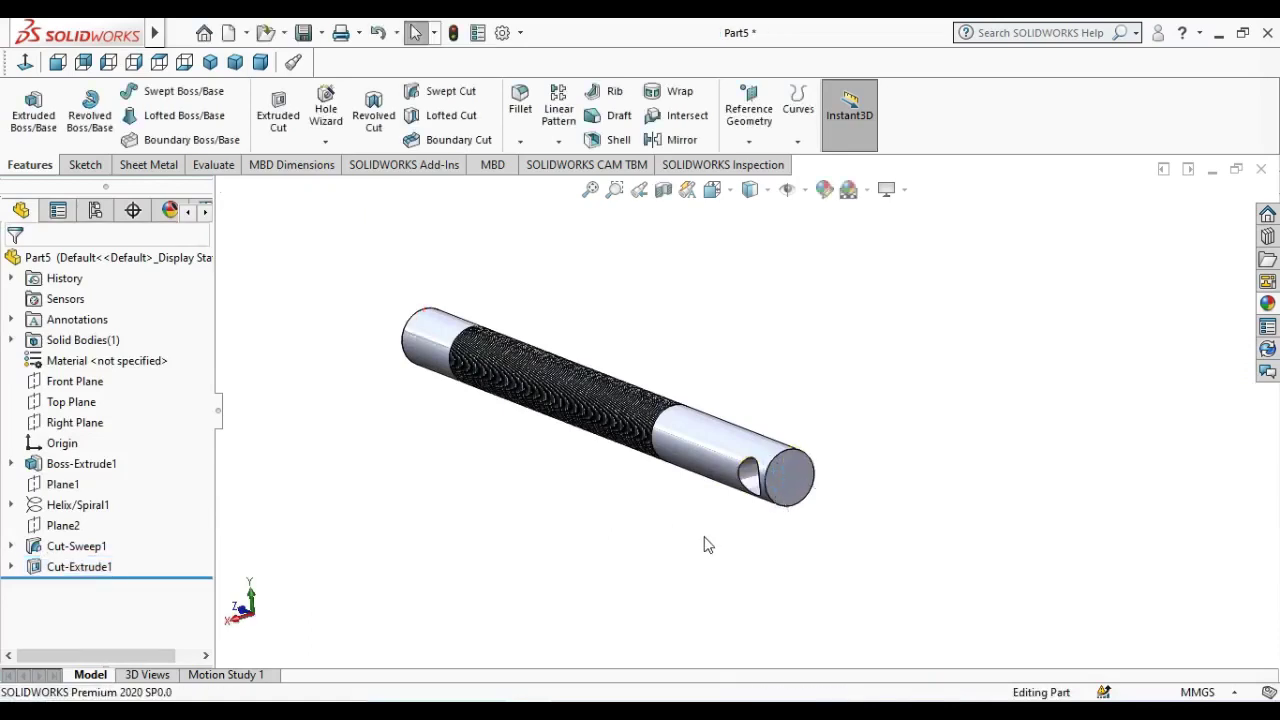
{"action": "middle_click_drag", "start_coordinate": [705, 548], "coordinate": [855, 482]}
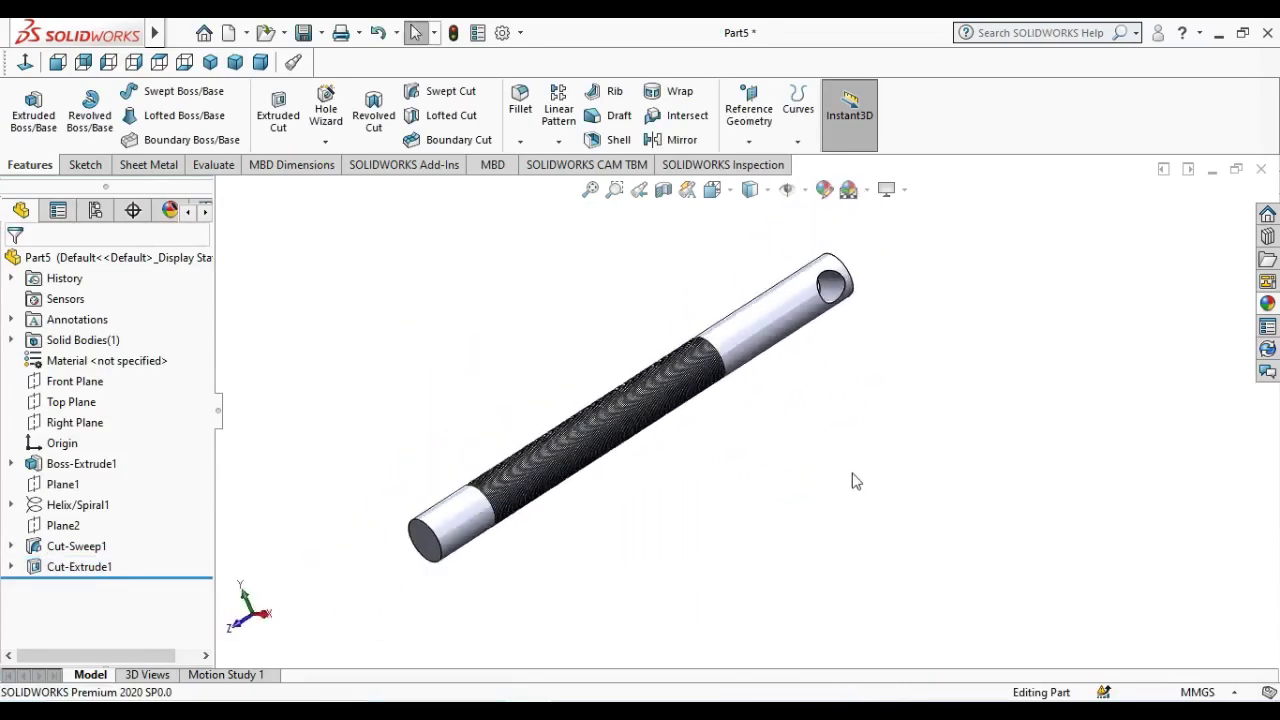
- Apply a light cyan colour appearance to the whole shaft in isometric view
{"action": "left_click", "coordinate": [210, 62]}
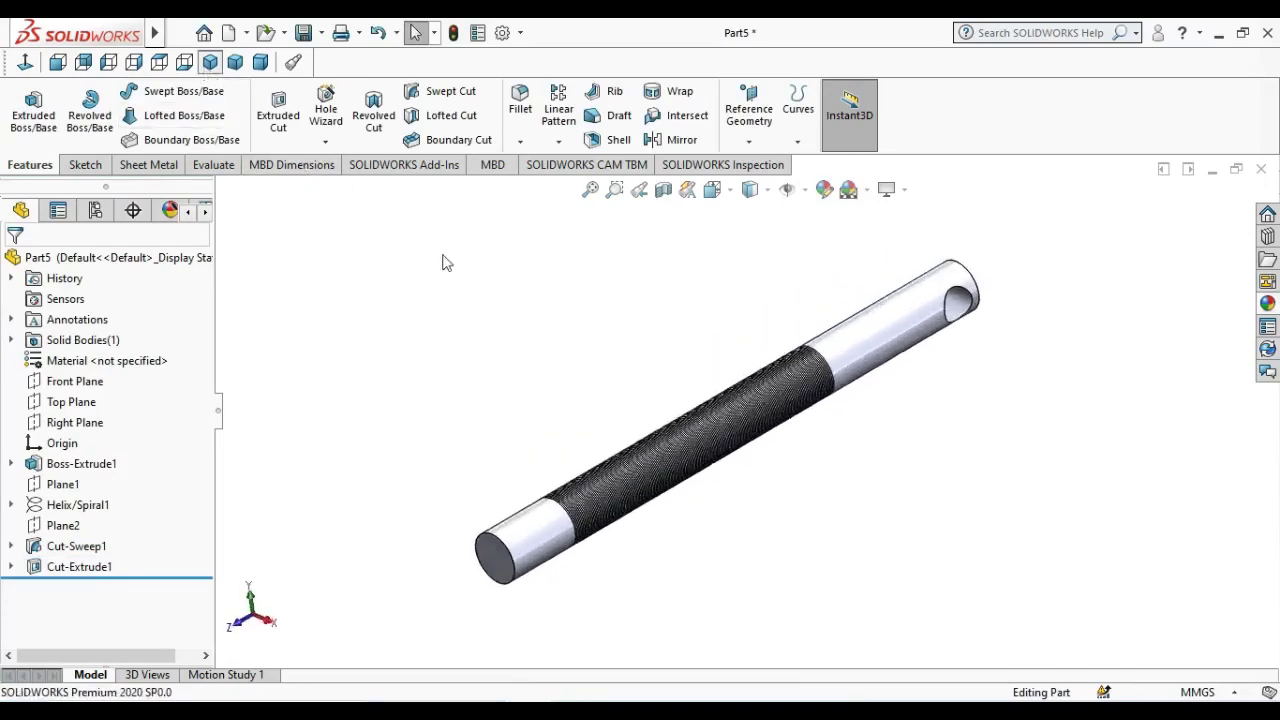
{"action": "left_click", "coordinate": [818, 200]}
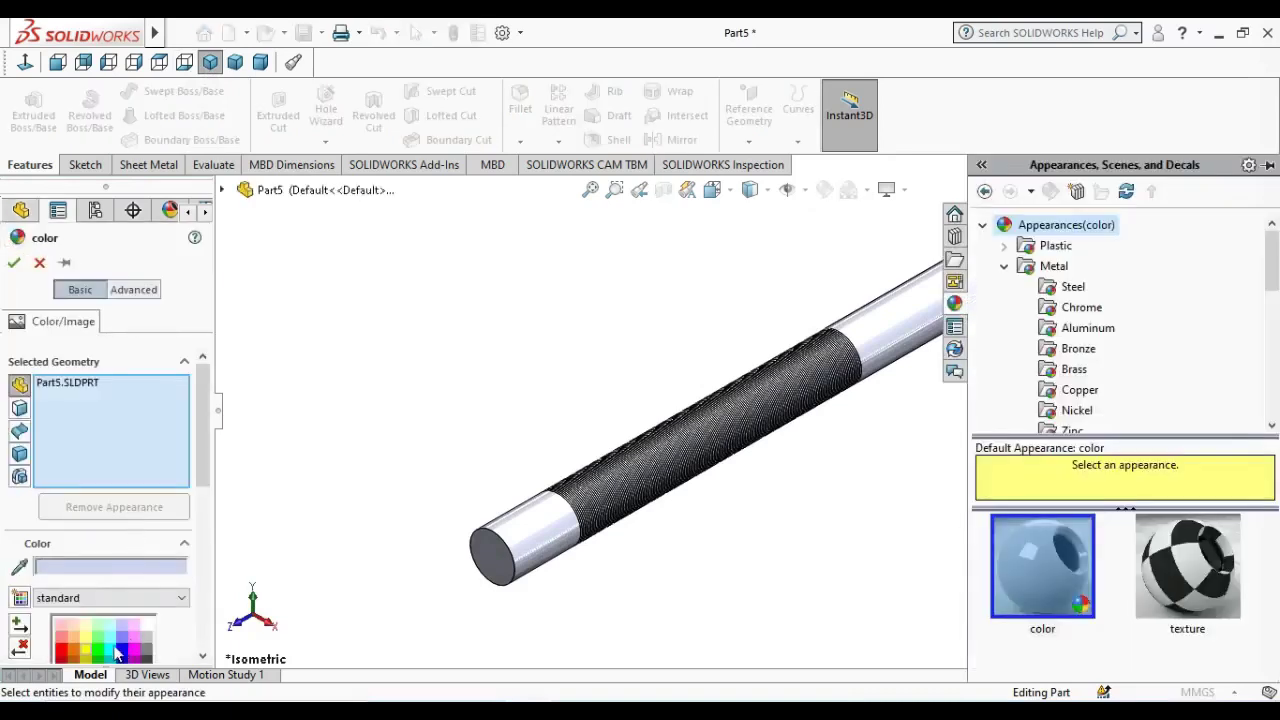
{"action": "left_click", "coordinate": [115, 652]}
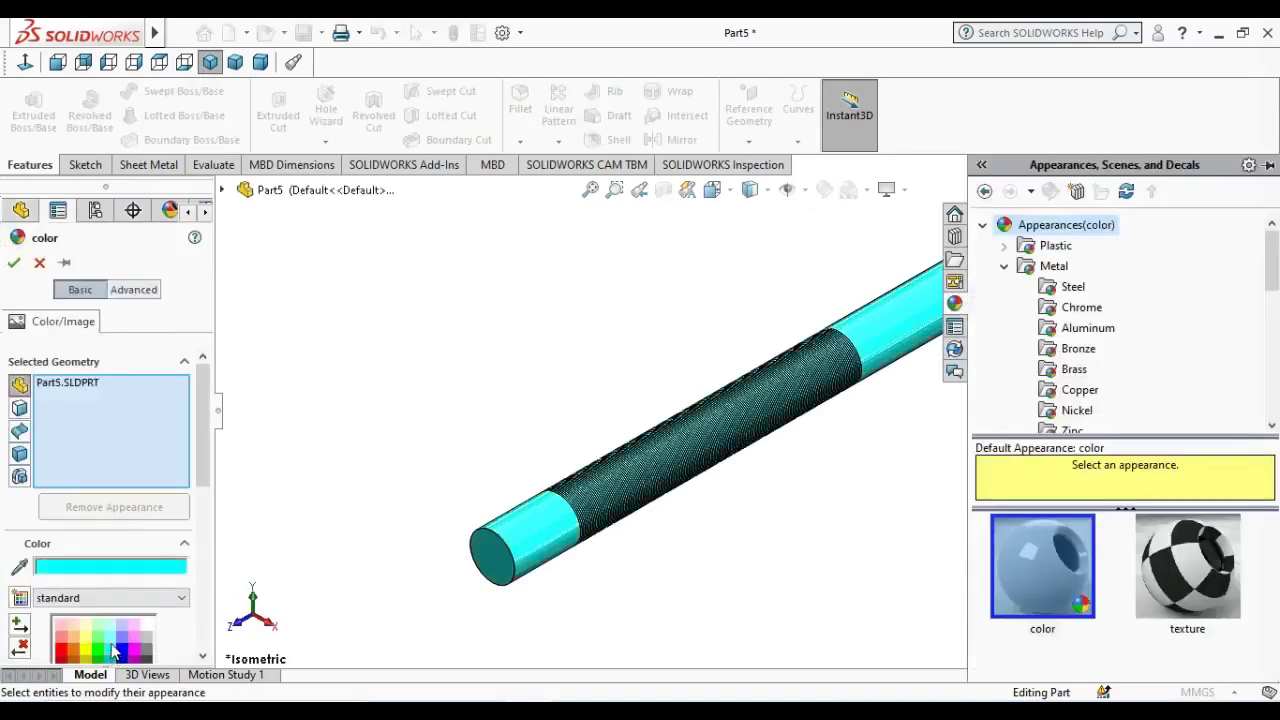
{"action": "left_click", "coordinate": [111, 640]}
{"action": "left_click", "coordinate": [110, 628]}
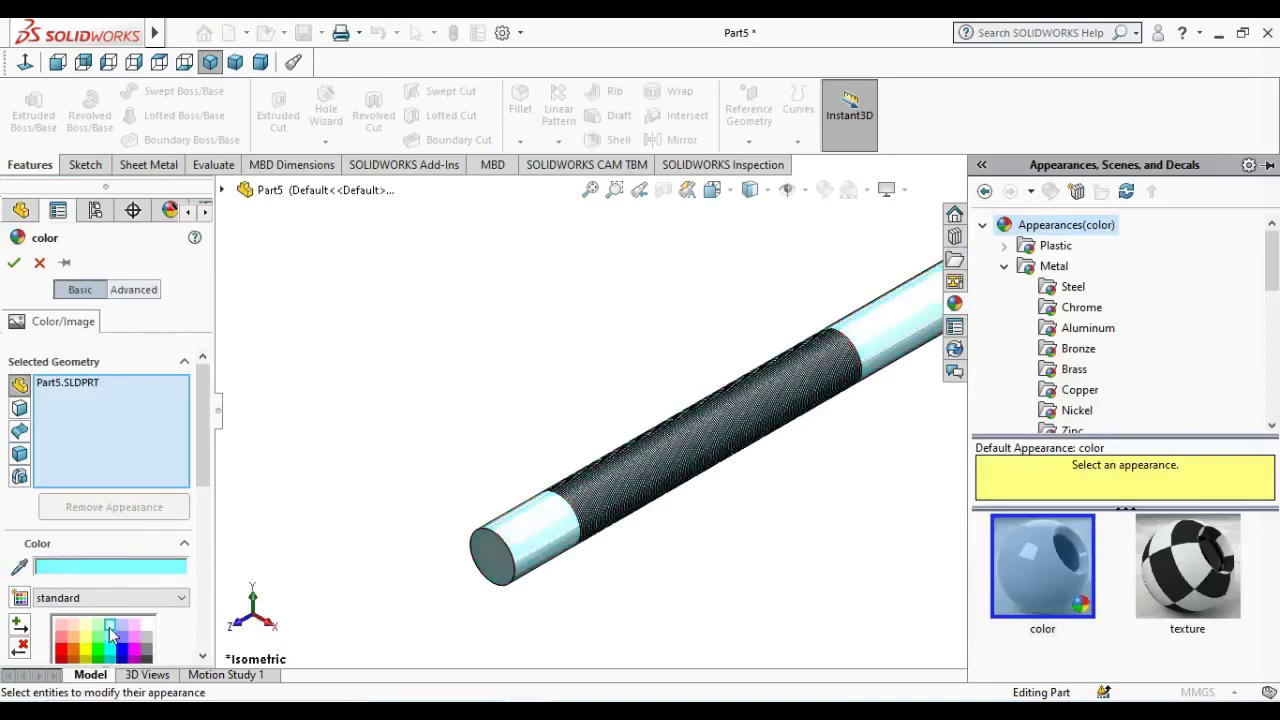
{"action": "left_click", "coordinate": [113, 650]}
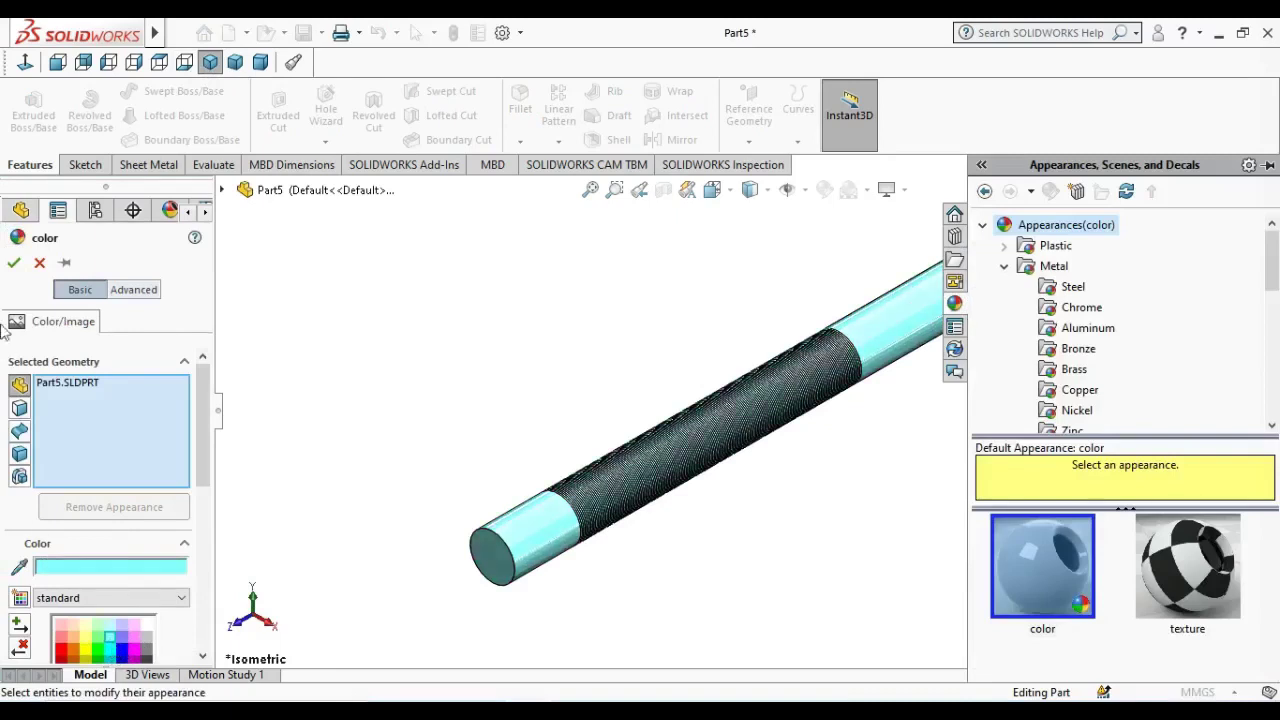
{"action": "left_click", "coordinate": [13, 262]}
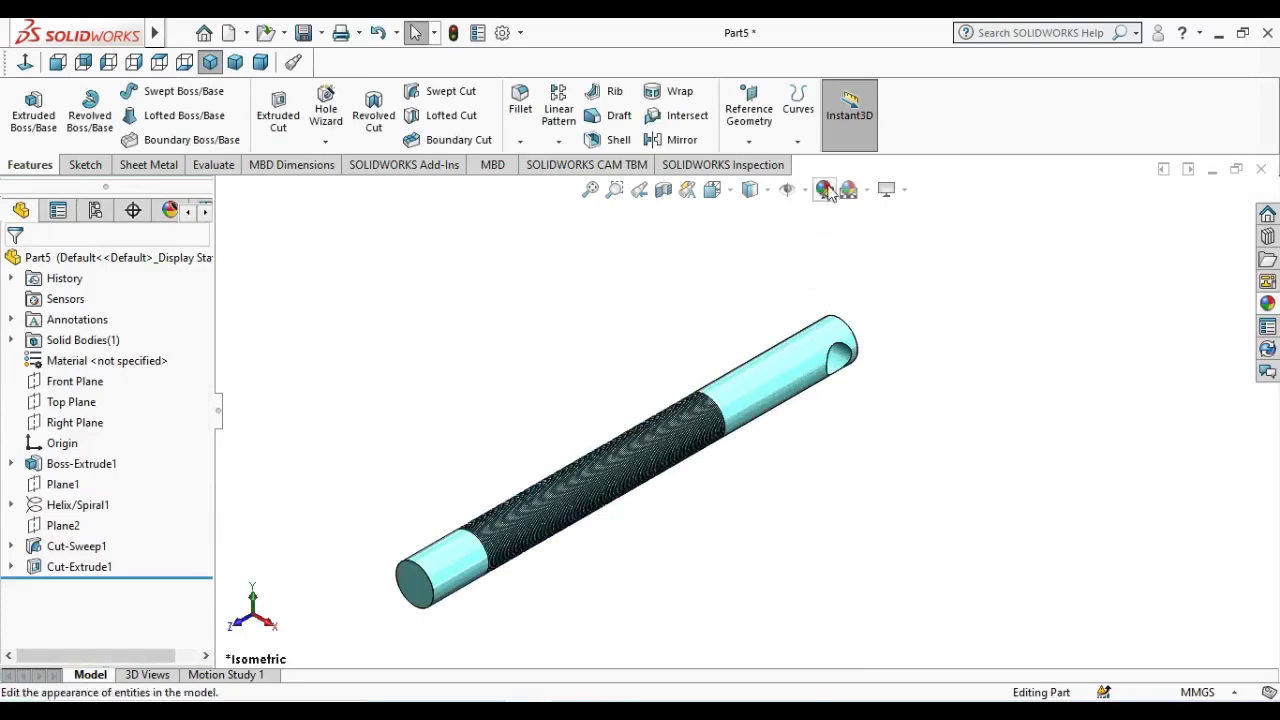
- Save the part as '4. Screw' in the Bench Vice folder, showing files as extra large icons
{"action": "left_click", "coordinate": [303, 32]}
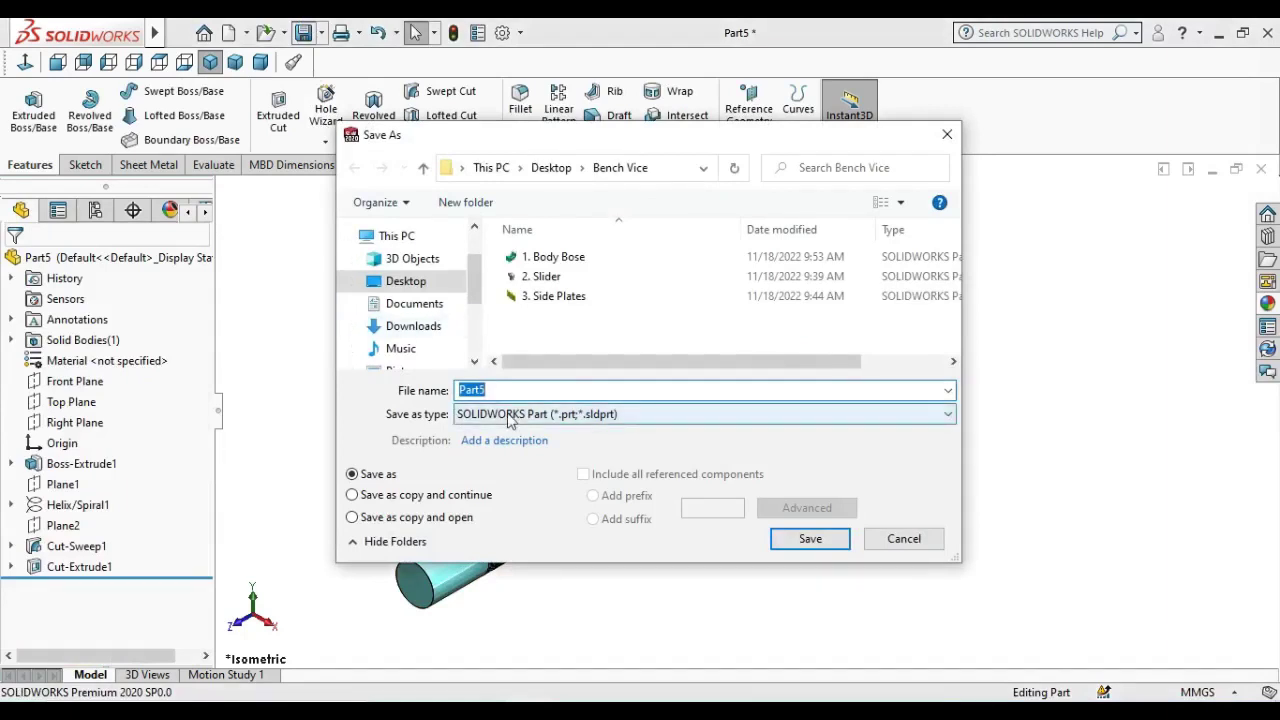
{"action": "type", "text": "4. Screw"}
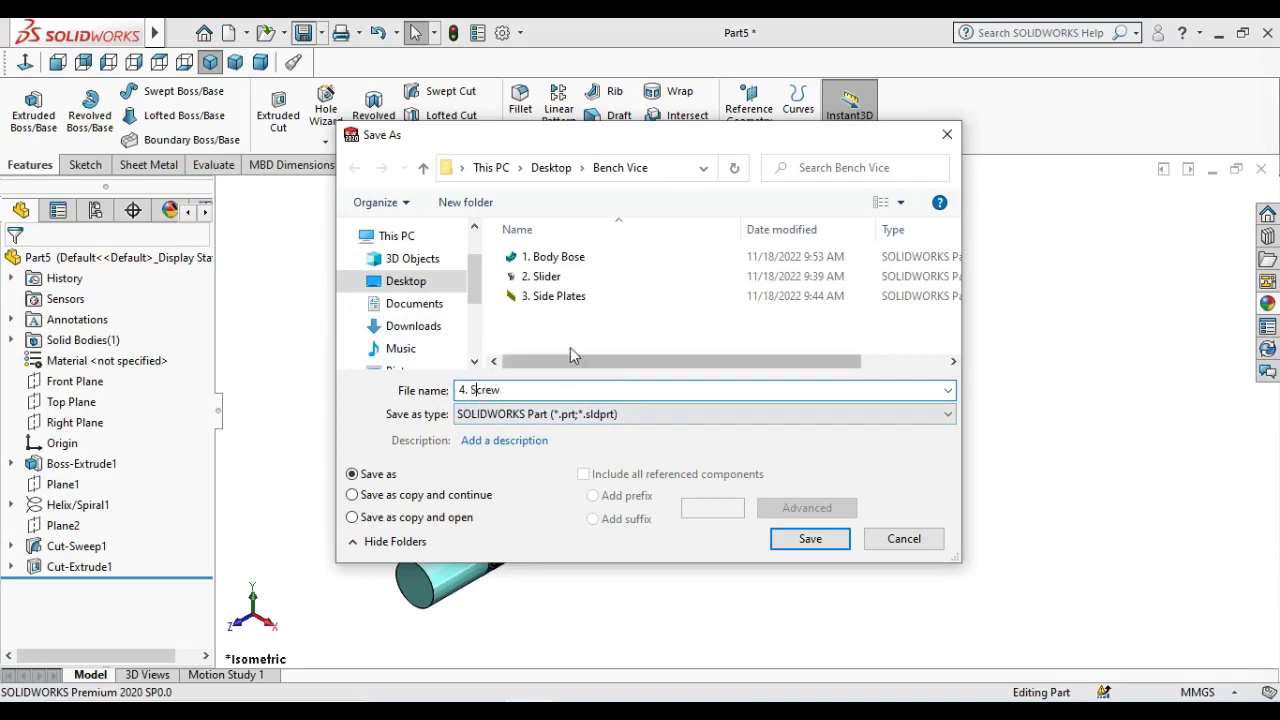
{"action": "left_click", "coordinate": [597, 298]}
{"action": "double_click", "coordinate": [520, 391]}
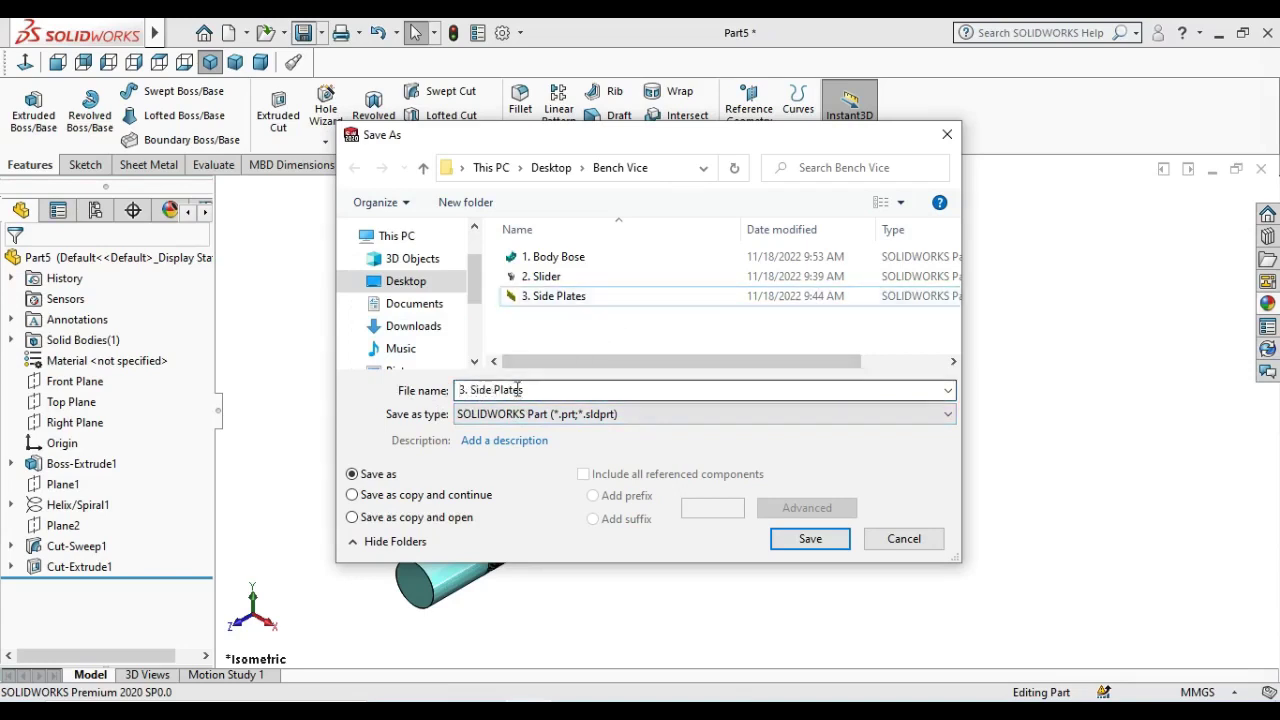
{"action": "left_click", "coordinate": [539, 392]}
{"action": "double_click", "coordinate": [496, 392]}
{"action": "left_click_drag", "start_coordinate": [496, 395], "coordinate": [450, 398]}
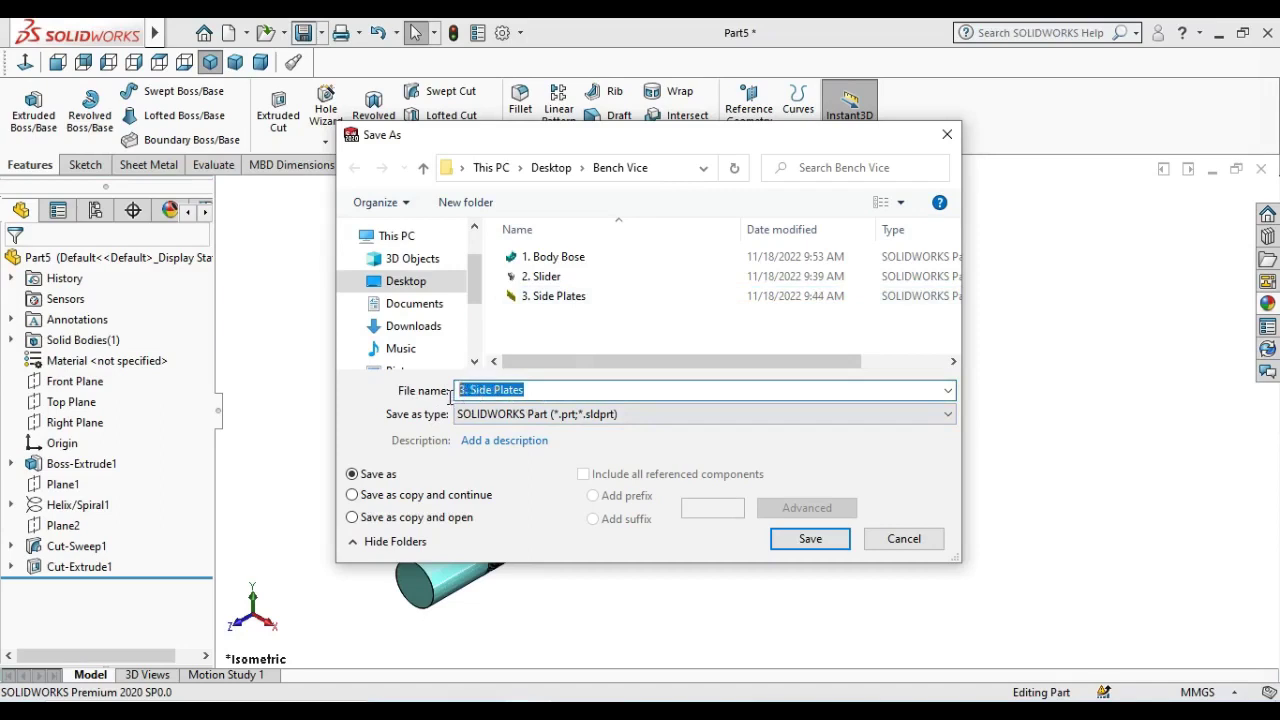
{"action": "type", "text": "4. Screw"}
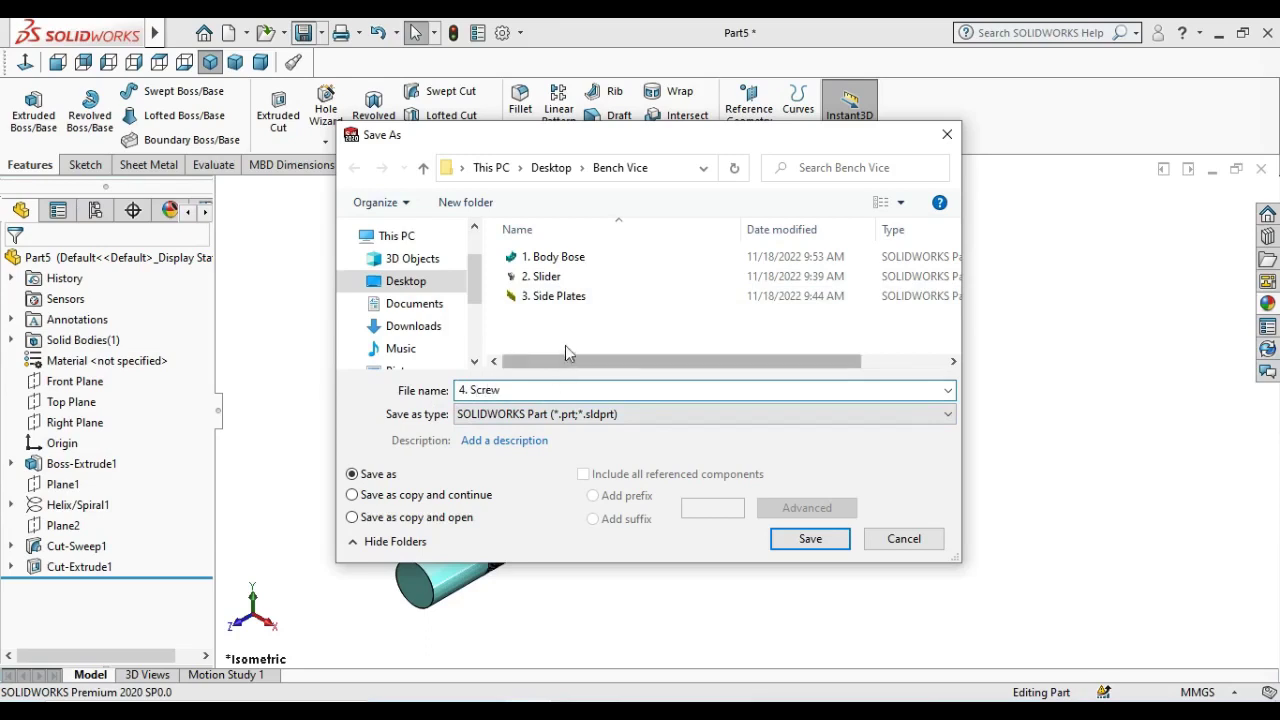
{"action": "right_click", "coordinate": [643, 318]}
{"action": "mouse_move", "coordinate": [700, 333]}
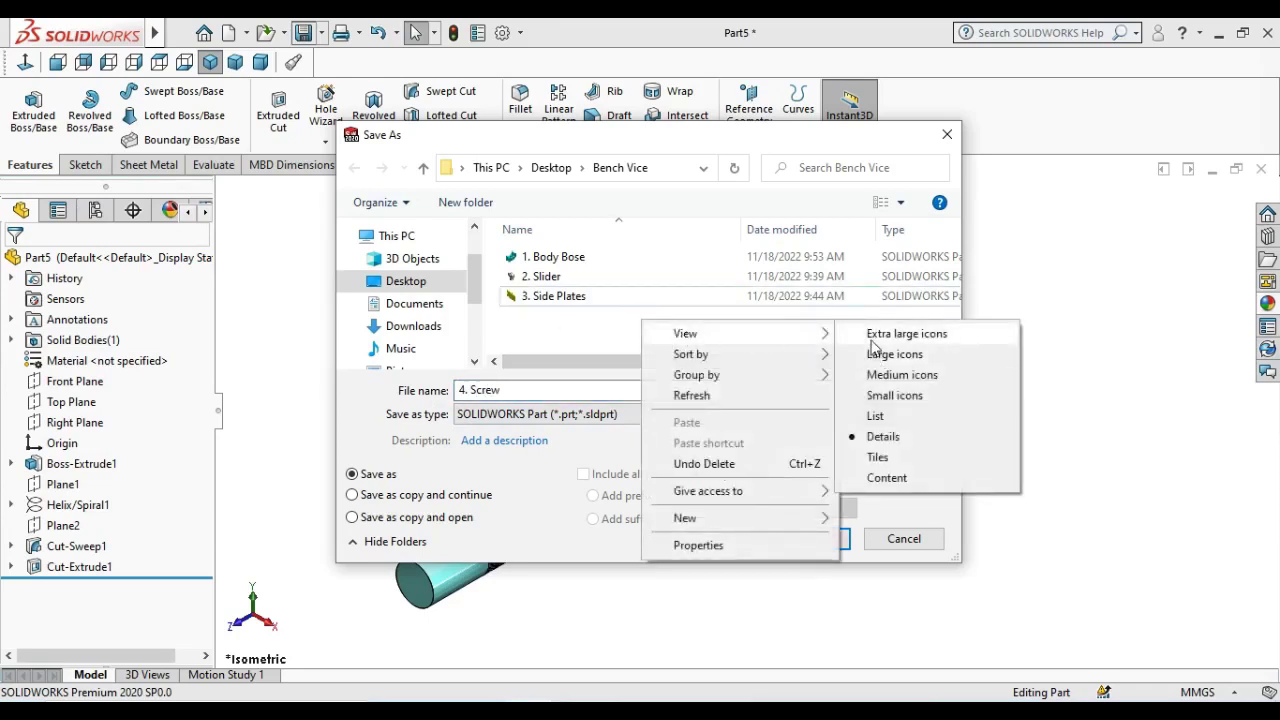
{"action": "left_click", "coordinate": [878, 335]}
{"action": "left_click", "coordinate": [826, 545]}
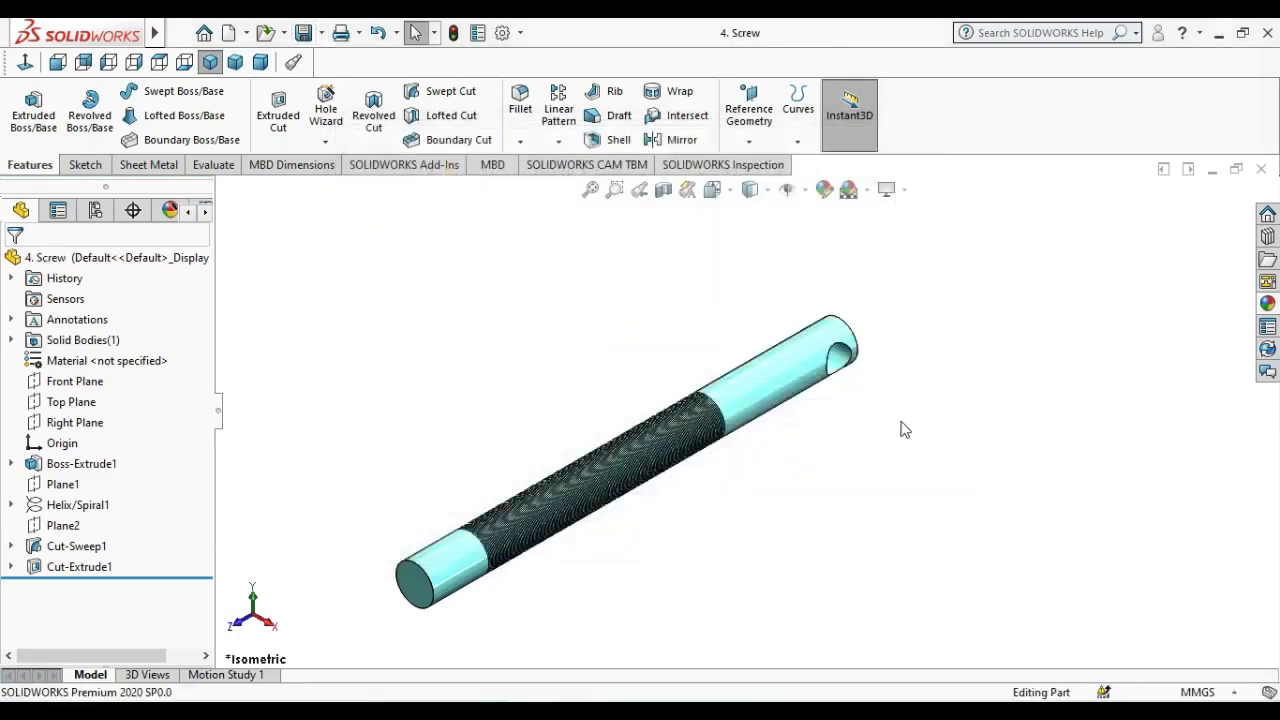
- Orbit the screw, return it to the isometric view and zoom in to inspect it
{"action": "mouse_move", "coordinate": [815, 478]}
{"action": "middle_mouse_down"}
{"action": "mouse_move", "coordinate": [843, 323]}
{"action": "mouse_move", "coordinate": [783, 449]}
{"action": "mouse_move", "coordinate": [686, 323]}
{"action": "mouse_move", "coordinate": [737, 334]}
{"action": "mouse_move", "coordinate": [795, 263]}
{"action": "mouse_move", "coordinate": [743, 260]}
{"action": "mouse_move", "coordinate": [777, 291]}
{"action": "mouse_move", "coordinate": [837, 234]}
{"action": "mouse_move", "coordinate": [923, 225]}
{"action": "mouse_move", "coordinate": [1037, 260]}
{"action": "mouse_move", "coordinate": [903, 374]}
{"action": "mouse_move", "coordinate": [760, 231]}
{"action": "mouse_move", "coordinate": [857, 361]}
{"action": "middle_mouse_up"}
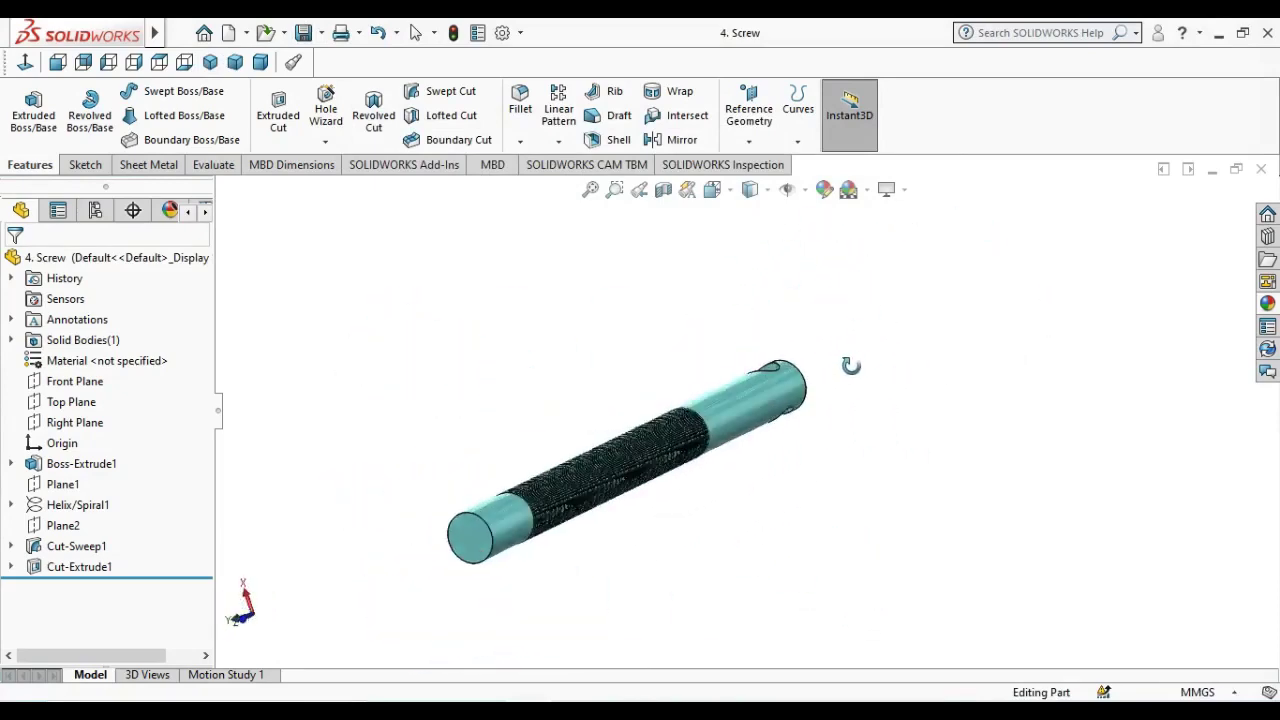
{"action": "left_click", "coordinate": [210, 62]}
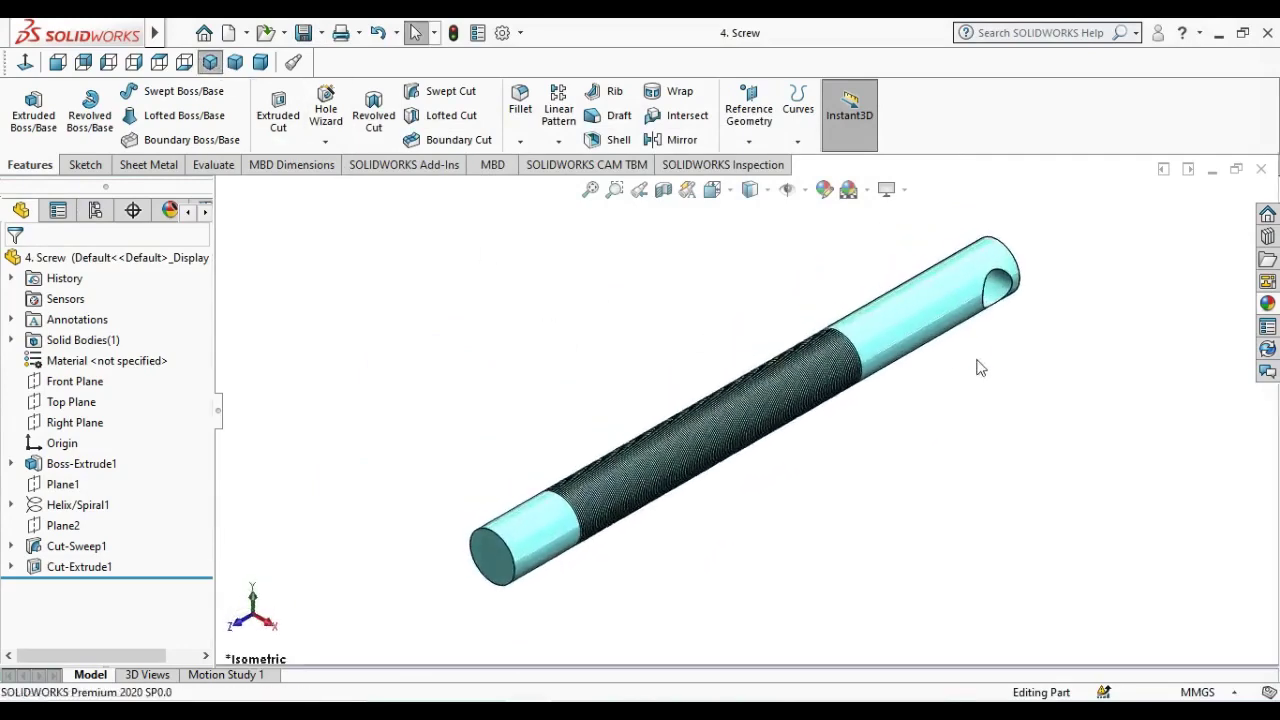
{"action": "scroll", "coordinate": [985, 315], "scroll_direction": "down", "scroll_amount": 2}
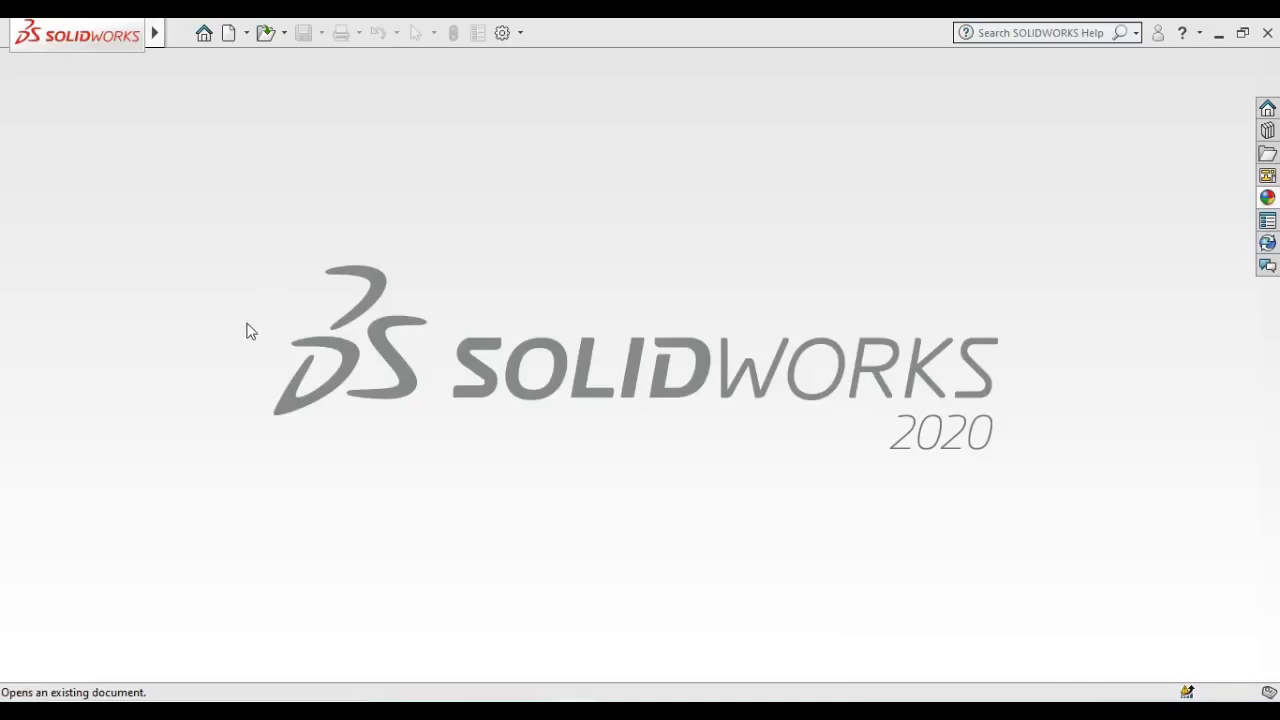
- Create a new part and give it the Plain White scene
{"action": "left_click", "coordinate": [228, 33]}
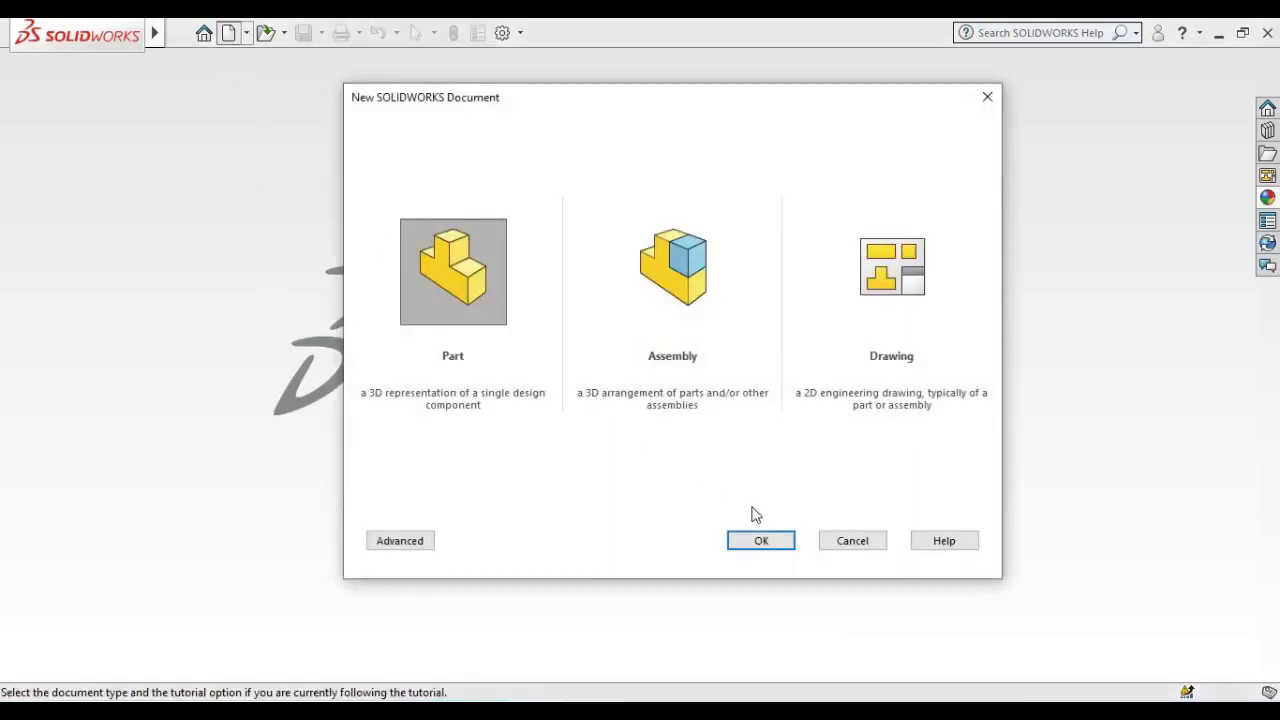
{"action": "left_click", "coordinate": [765, 545]}
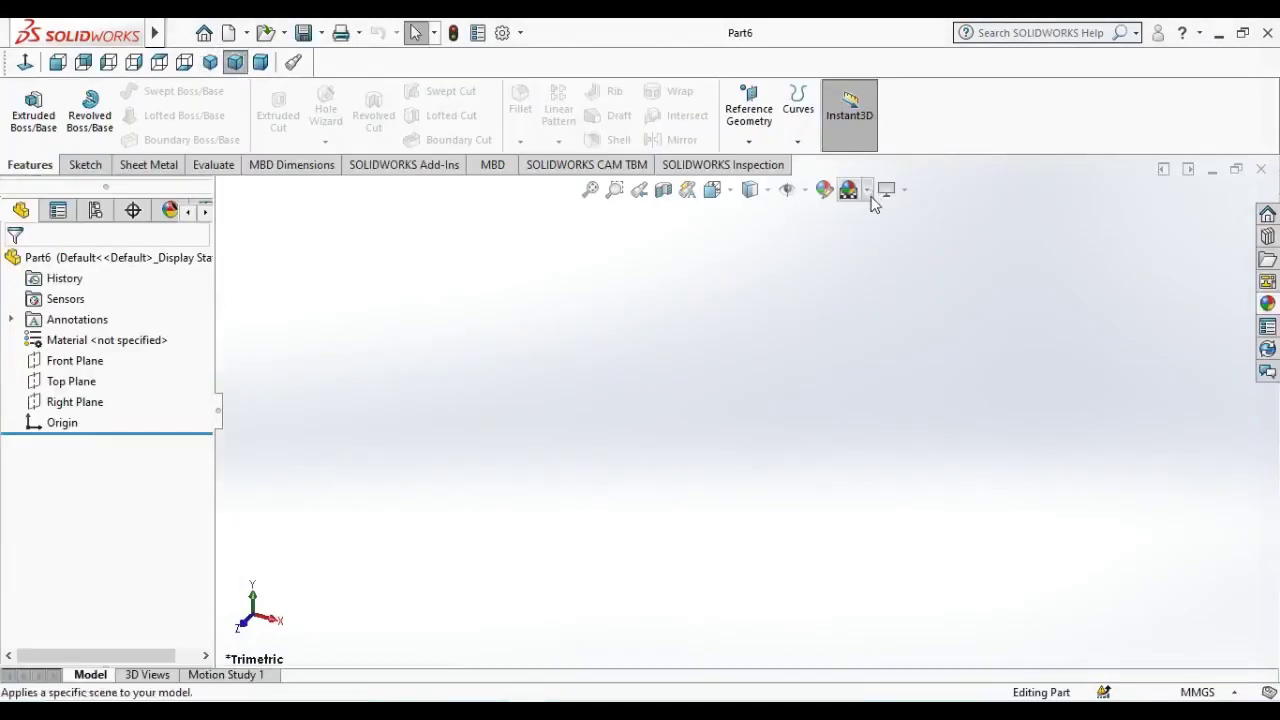
{"action": "left_click", "coordinate": [867, 191]}
{"action": "left_click", "coordinate": [881, 240]}
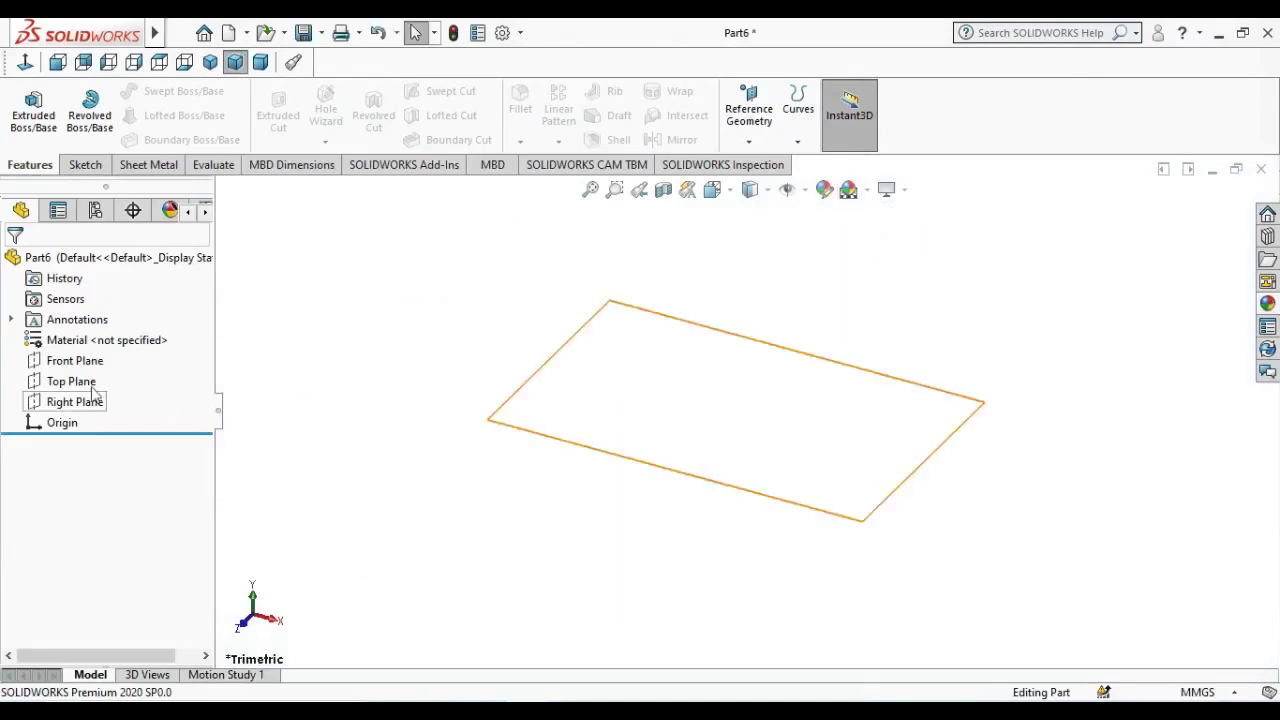
- Sketch a circle centred at the origin on the Front Plane
{"action": "left_click", "coordinate": [75, 360]}
{"action": "left_click", "coordinate": [105, 335]}
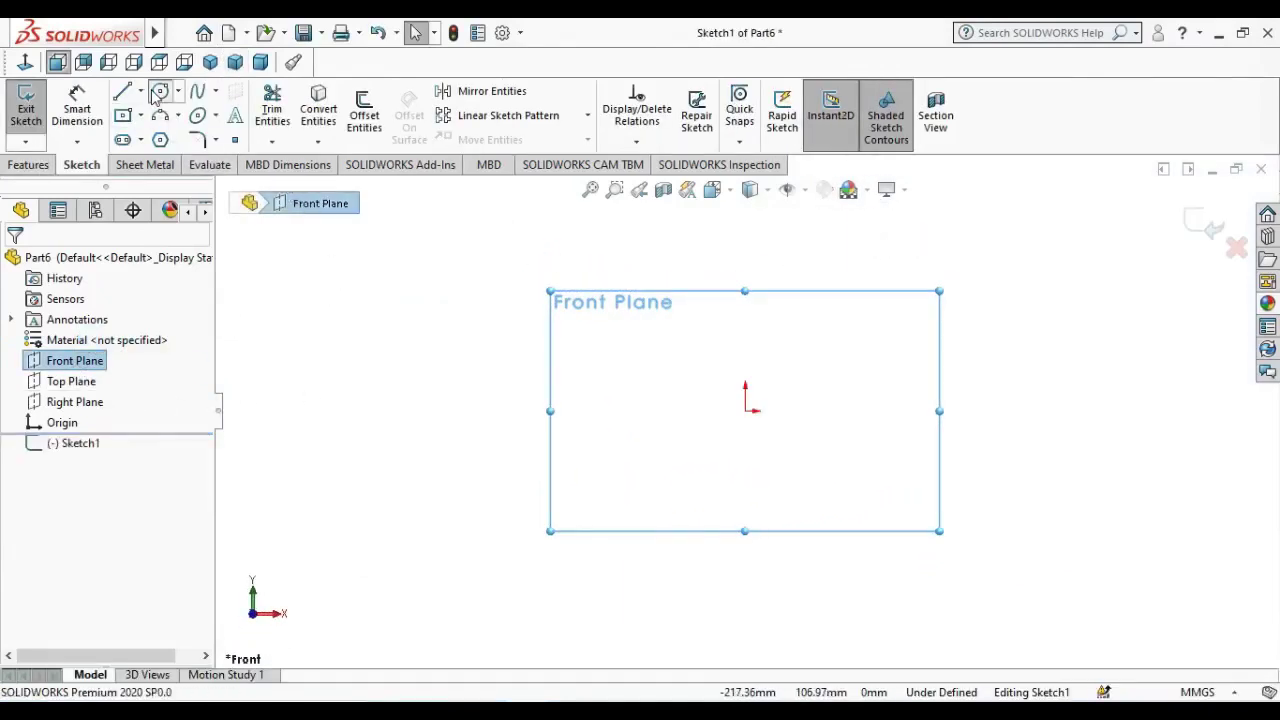
{"action": "left_click", "coordinate": [160, 91]}
{"action": "left_click", "coordinate": [745, 410]}
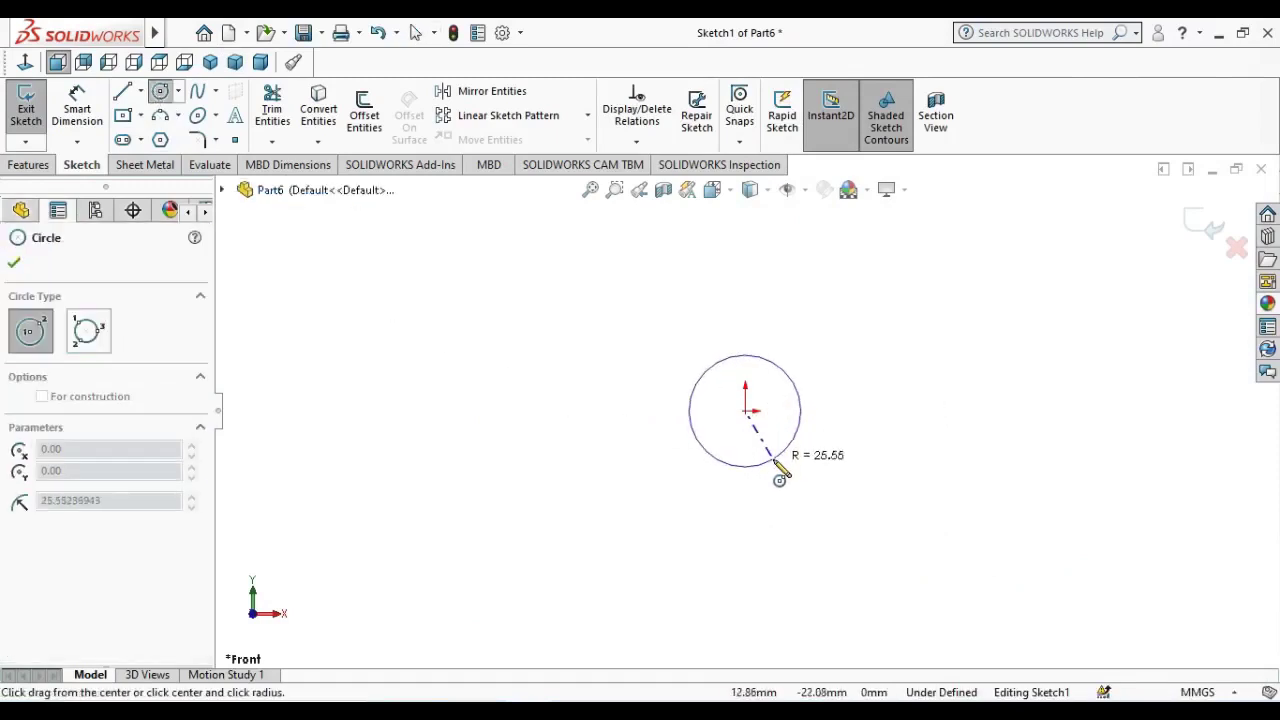
{"action": "left_click", "coordinate": [780, 472]}
{"action": "key", "text": "Escape"}
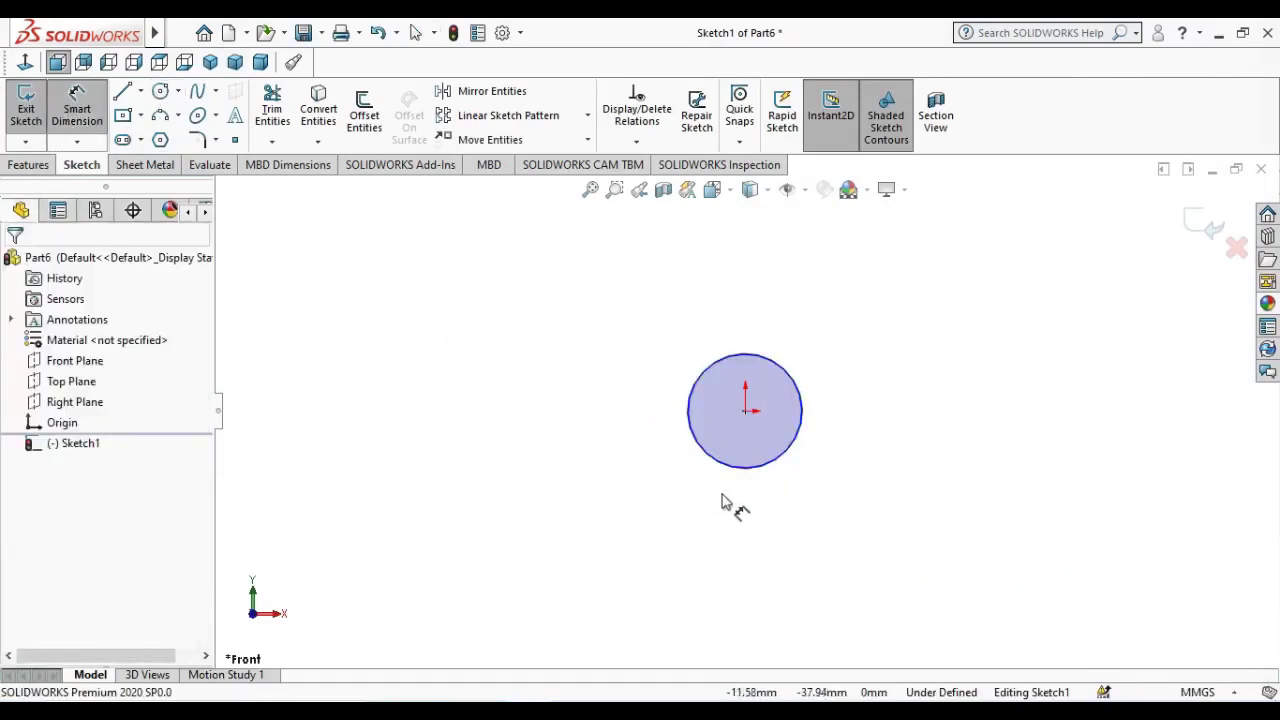
- Dimension the circle to a 10 mm diameter and start an Extruded Boss/Base
{"action": "left_click", "coordinate": [775, 474]}
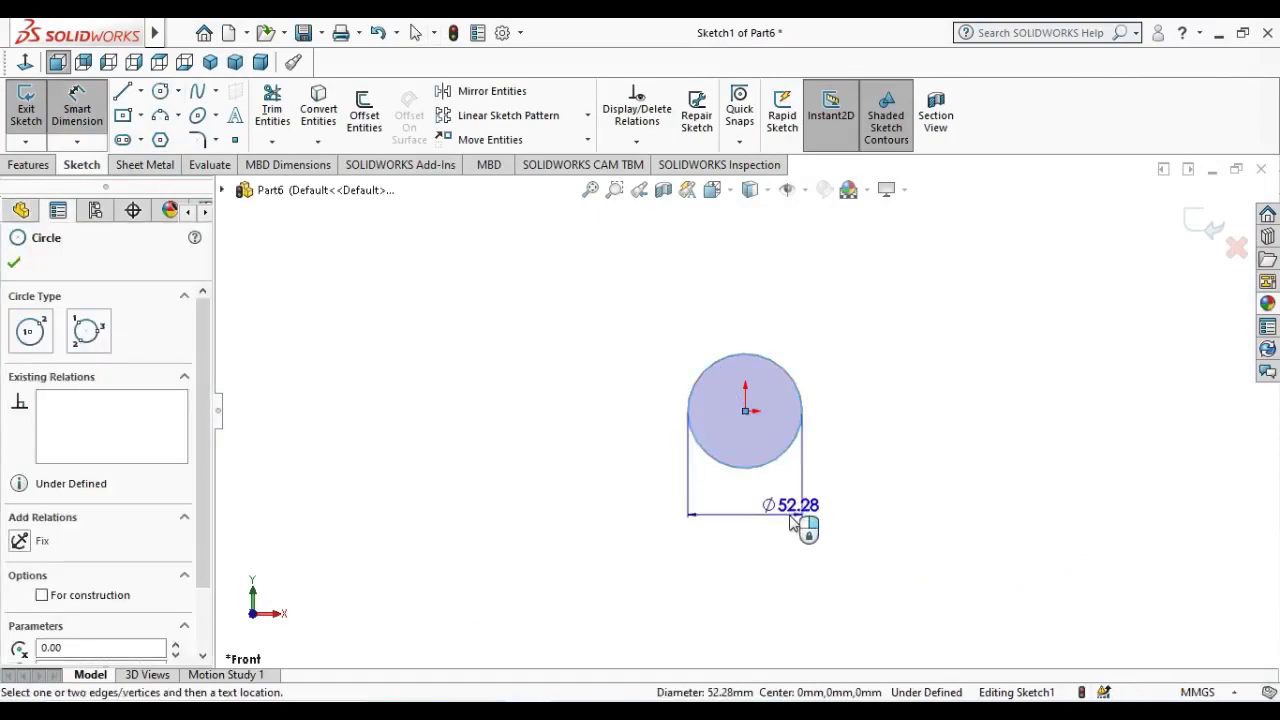
{"action": "left_click", "coordinate": [790, 522]}
{"action": "type", "text": "10"}
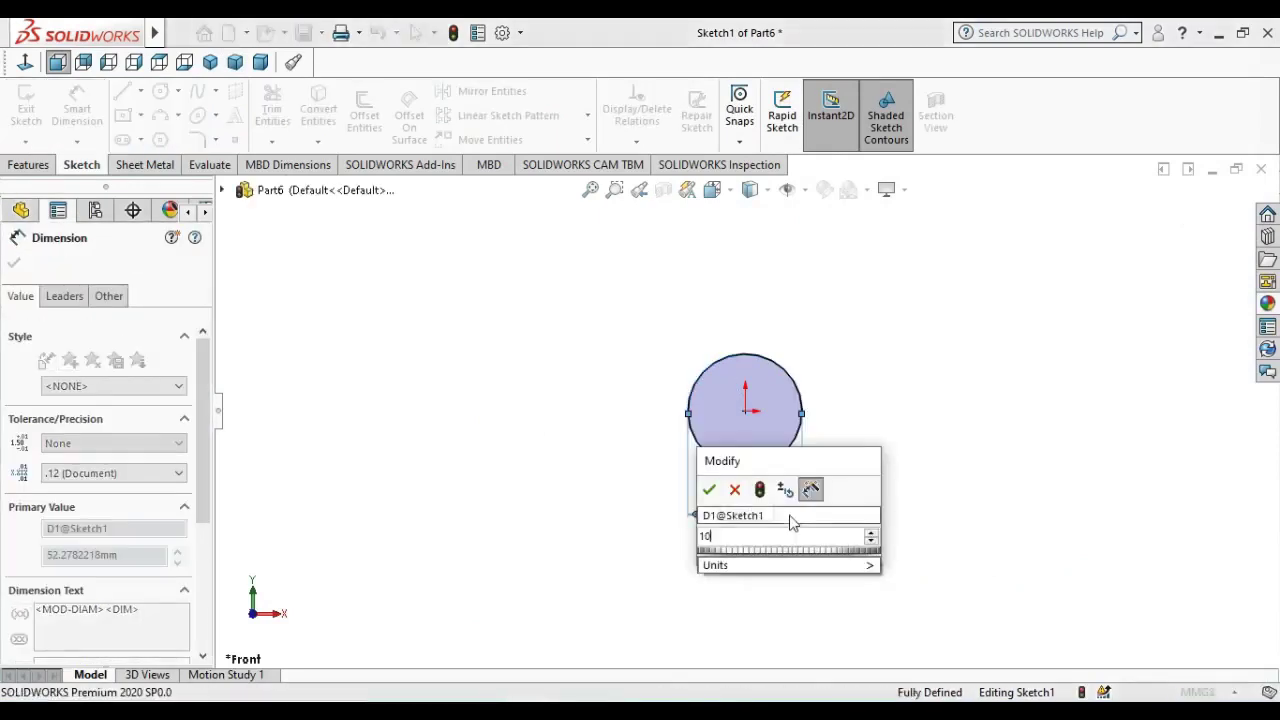
{"action": "key", "text": "Return"}
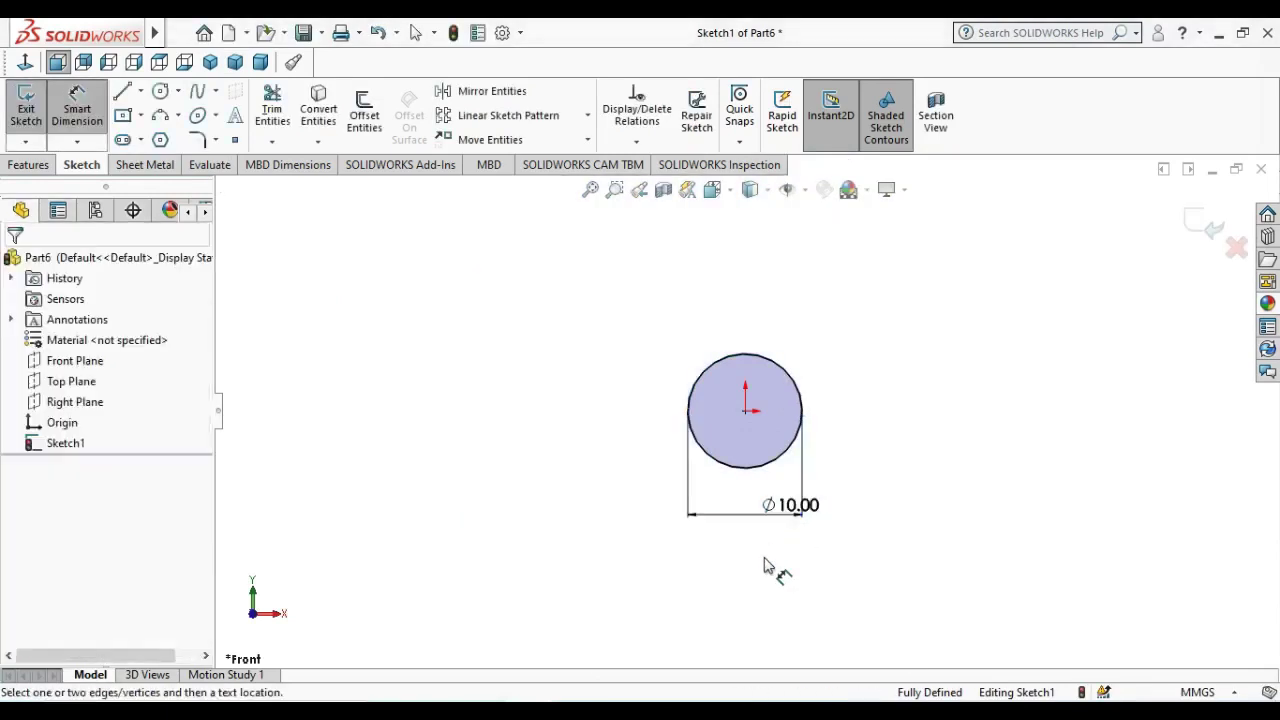
{"action": "left_click", "coordinate": [28, 164]}
{"action": "left_click", "coordinate": [33, 110]}
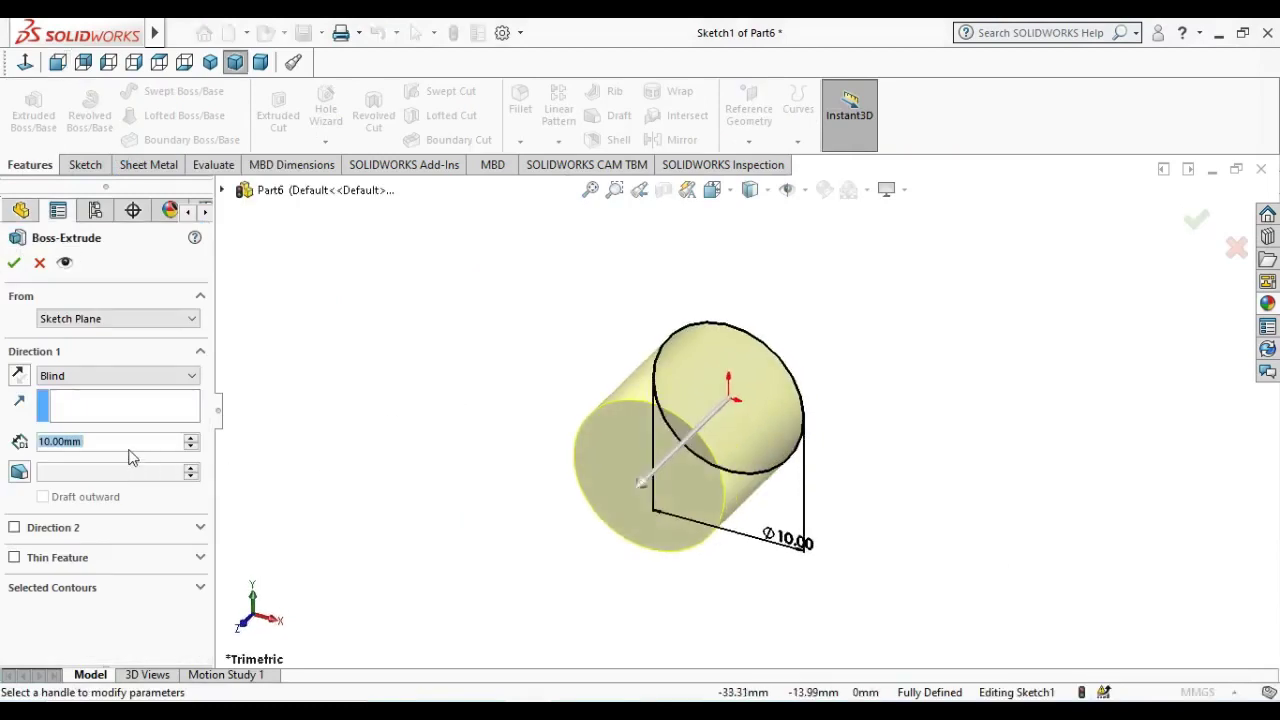
- Extrude the Ø10 circle 90 mm Mid Plane into a rod and view it isometrically
{"action": "type", "text": "90"}
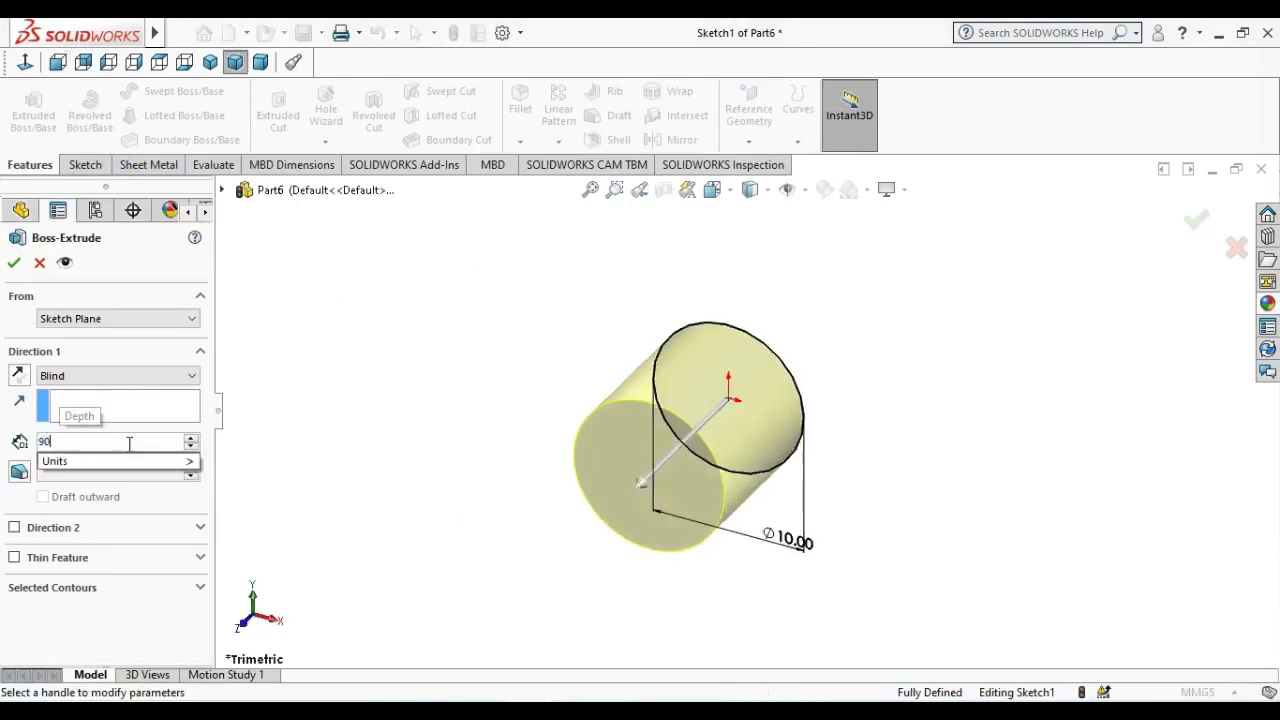
{"action": "key", "text": "Return"}
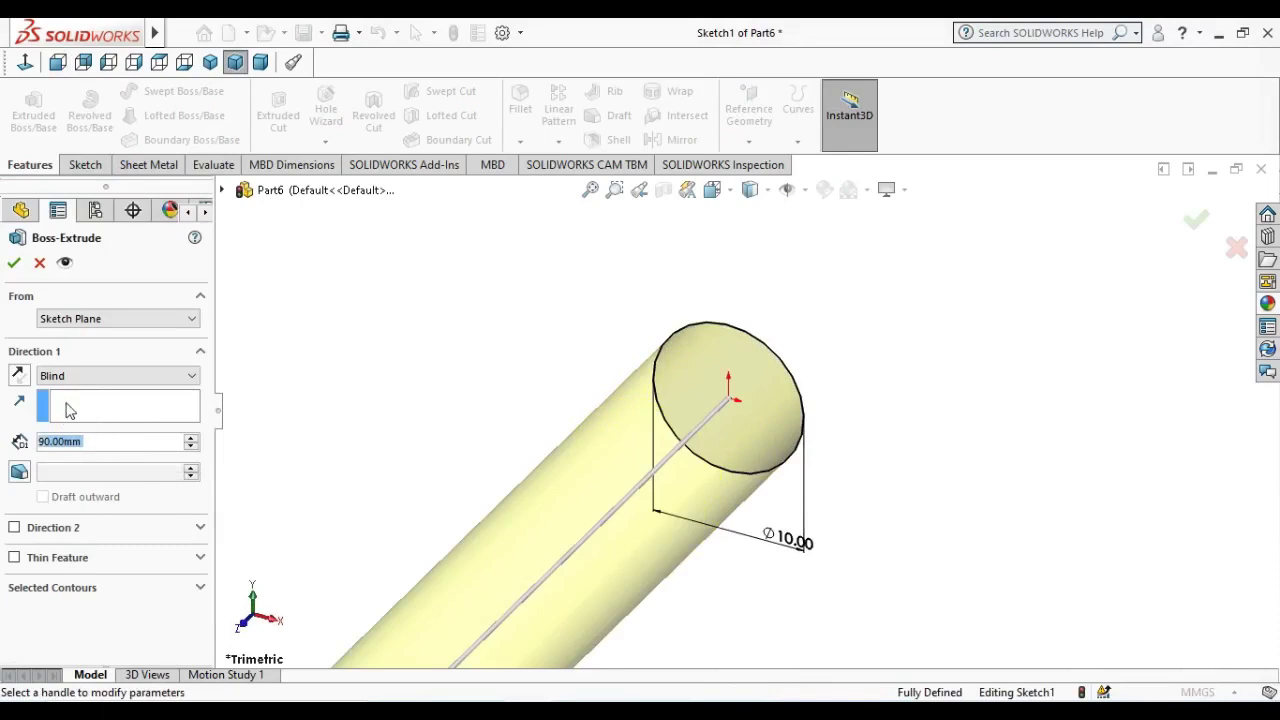
{"action": "left_click", "coordinate": [75, 376]}
{"action": "left_click", "coordinate": [65, 468]}
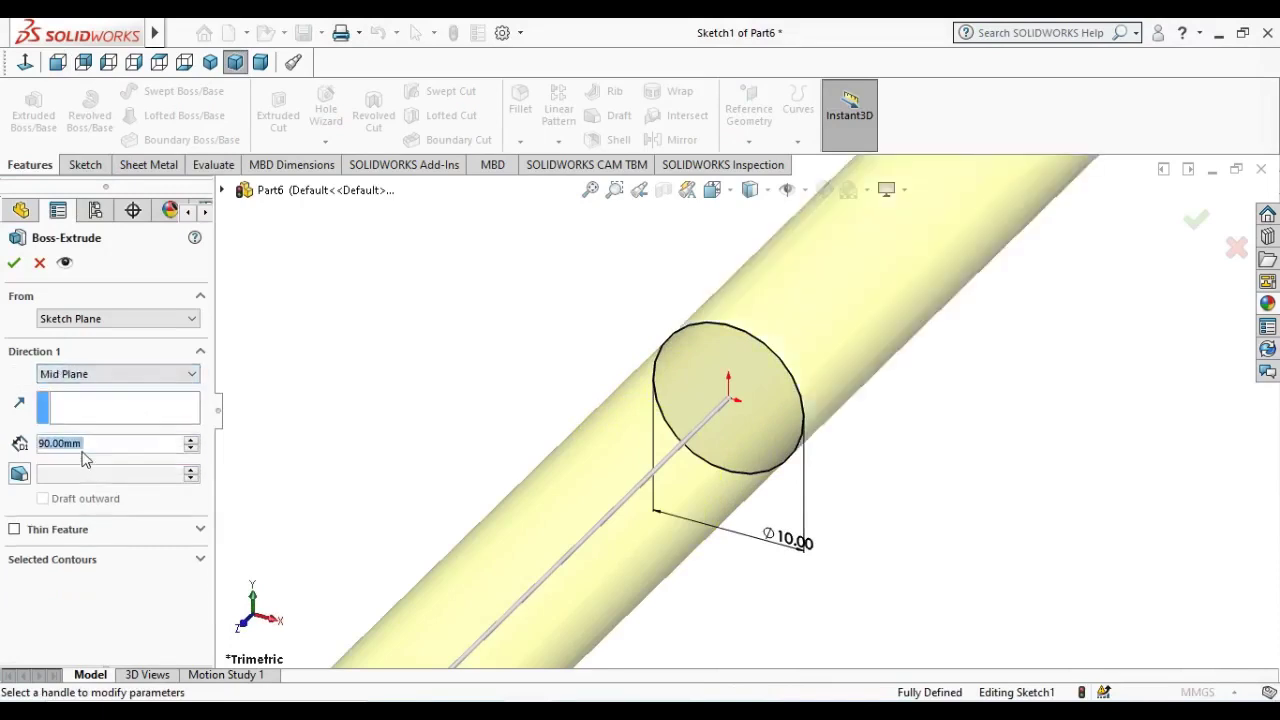
{"action": "left_click", "coordinate": [14, 262]}
{"action": "left_click", "coordinate": [211, 63]}
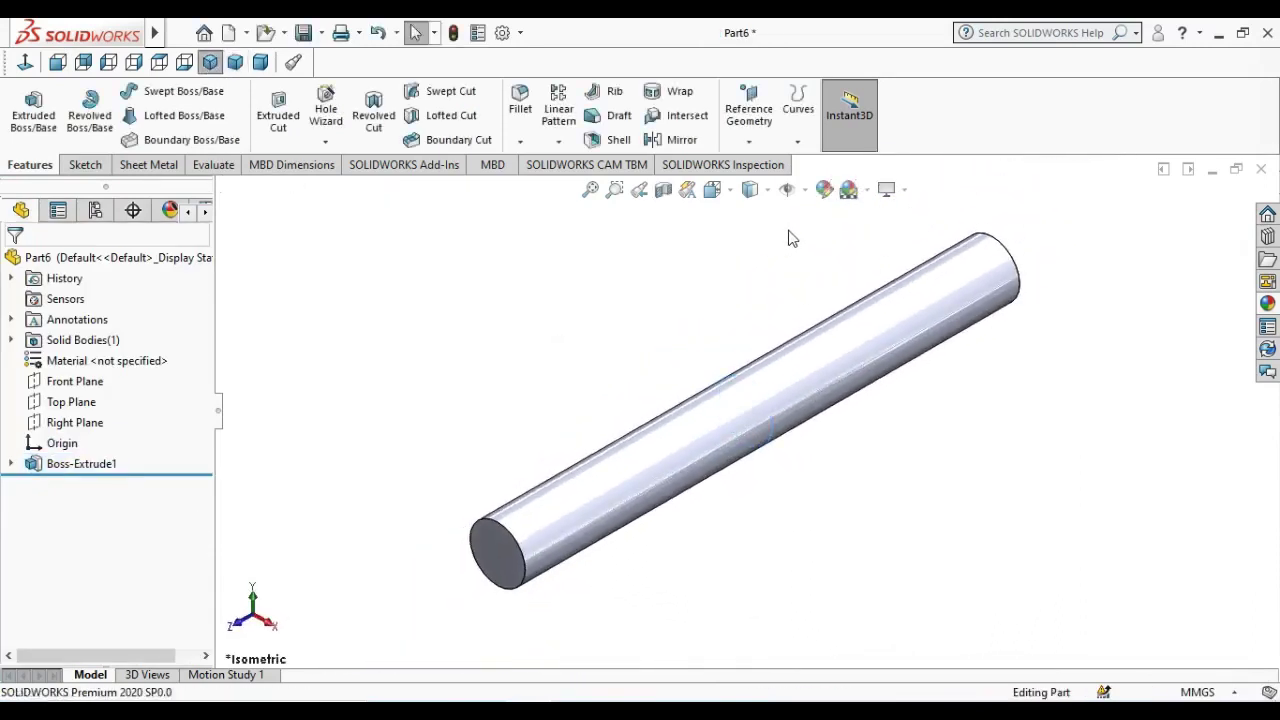
{"action": "left_click", "coordinate": [824, 190]}
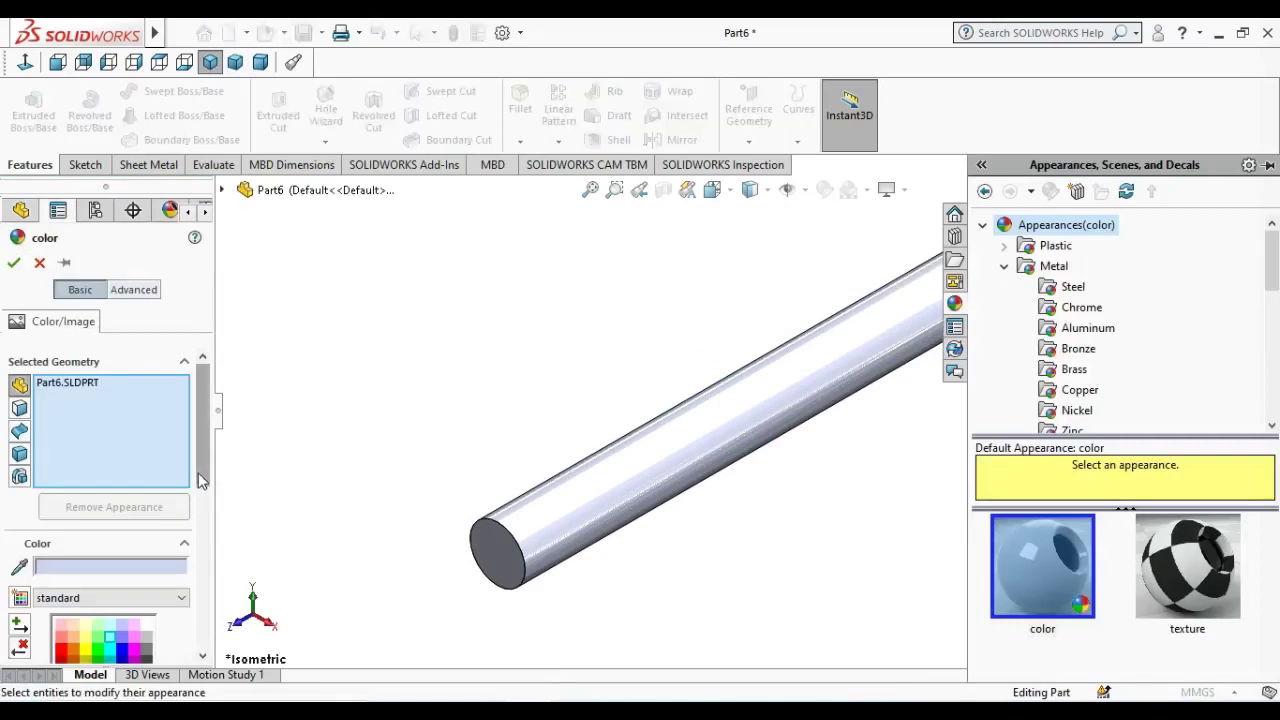
- Apply the orange swatch from the Color palette to the rod
{"action": "scroll", "coordinate": [60, 560], "scroll_direction": "down", "scroll_amount": 1}
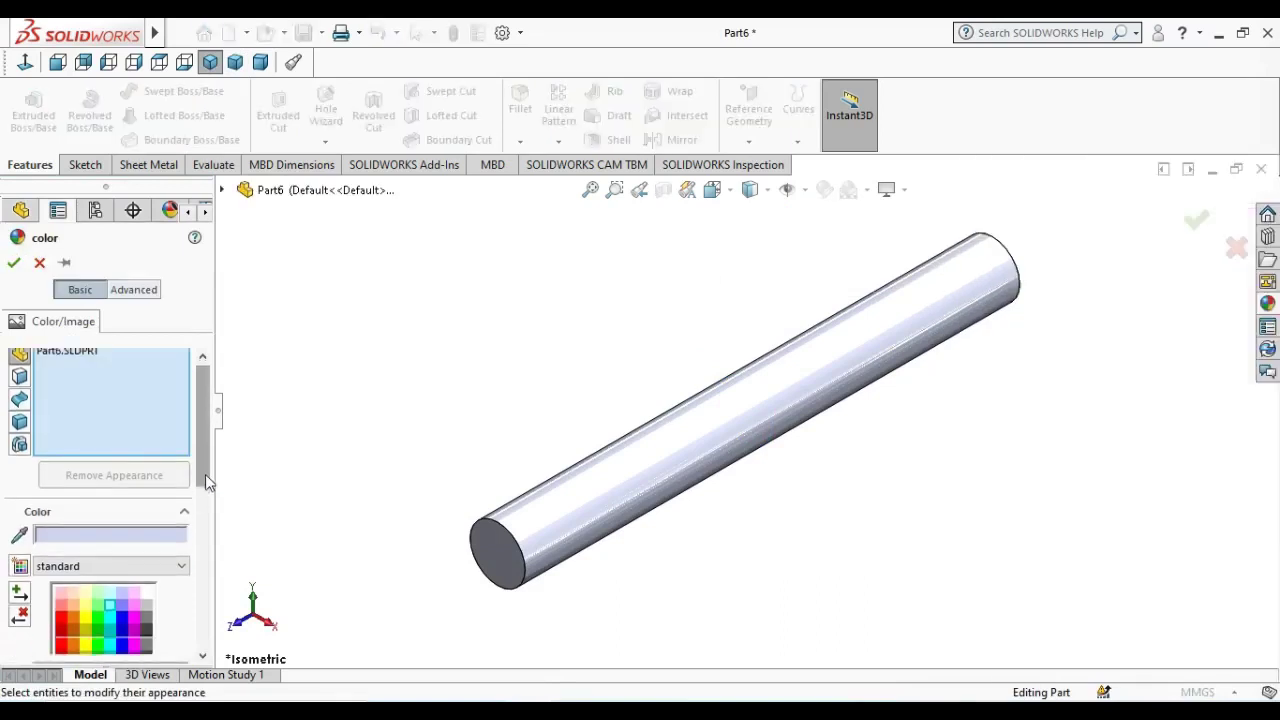
{"action": "scroll", "coordinate": [60, 614], "scroll_direction": "down", "scroll_amount": 2}
{"action": "left_click", "coordinate": [73, 563]}
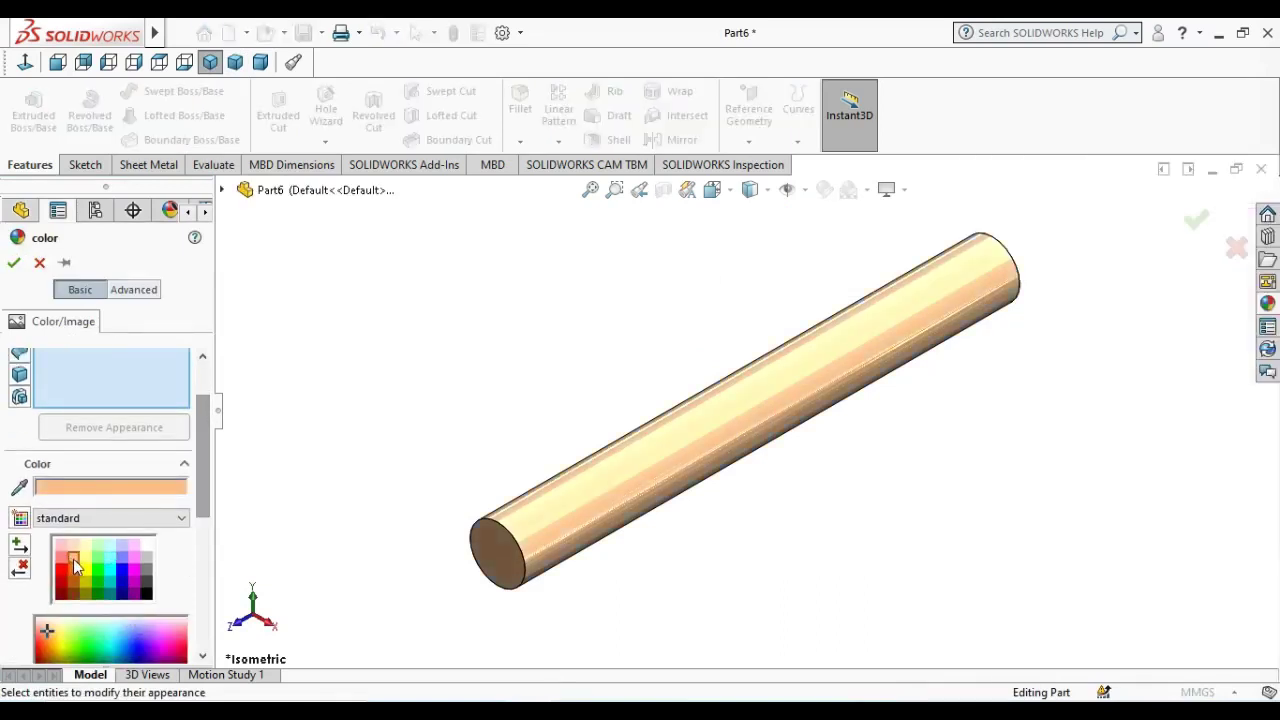
{"action": "left_click", "coordinate": [13, 262]}
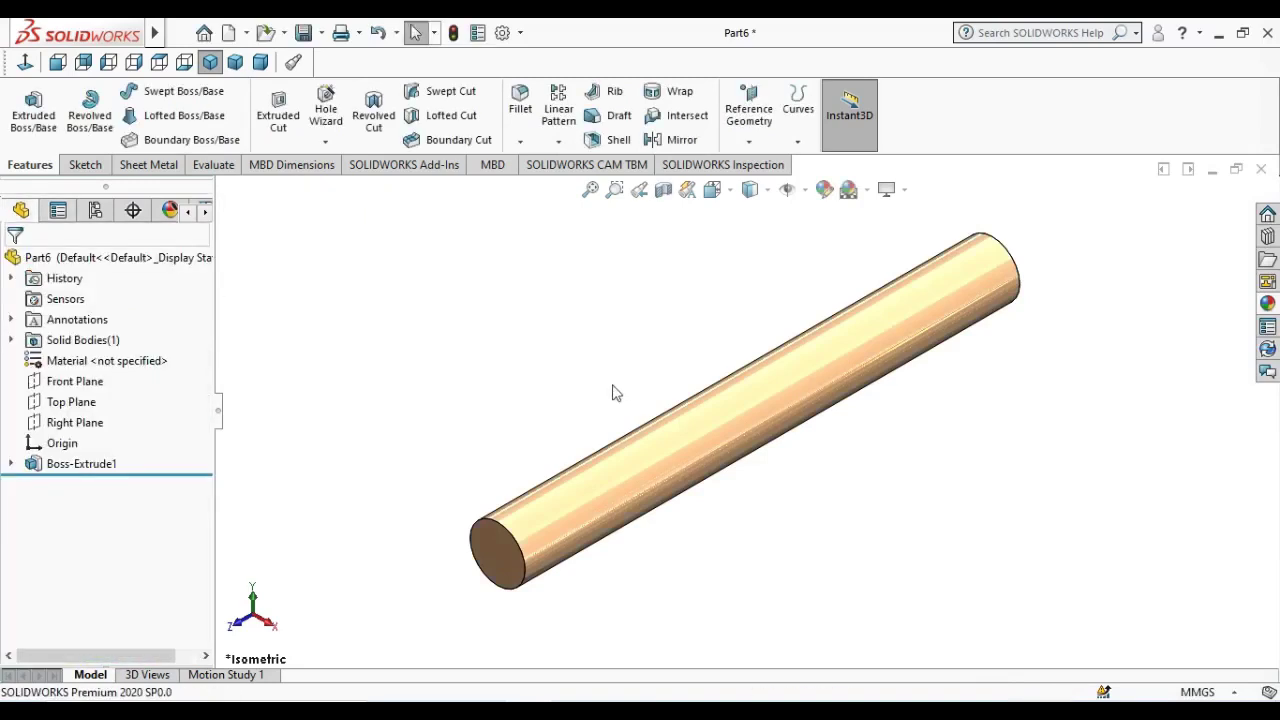
- Save the orange rod as '5. Handle' in the Bench Vice folder
{"action": "left_click", "coordinate": [310, 44]}
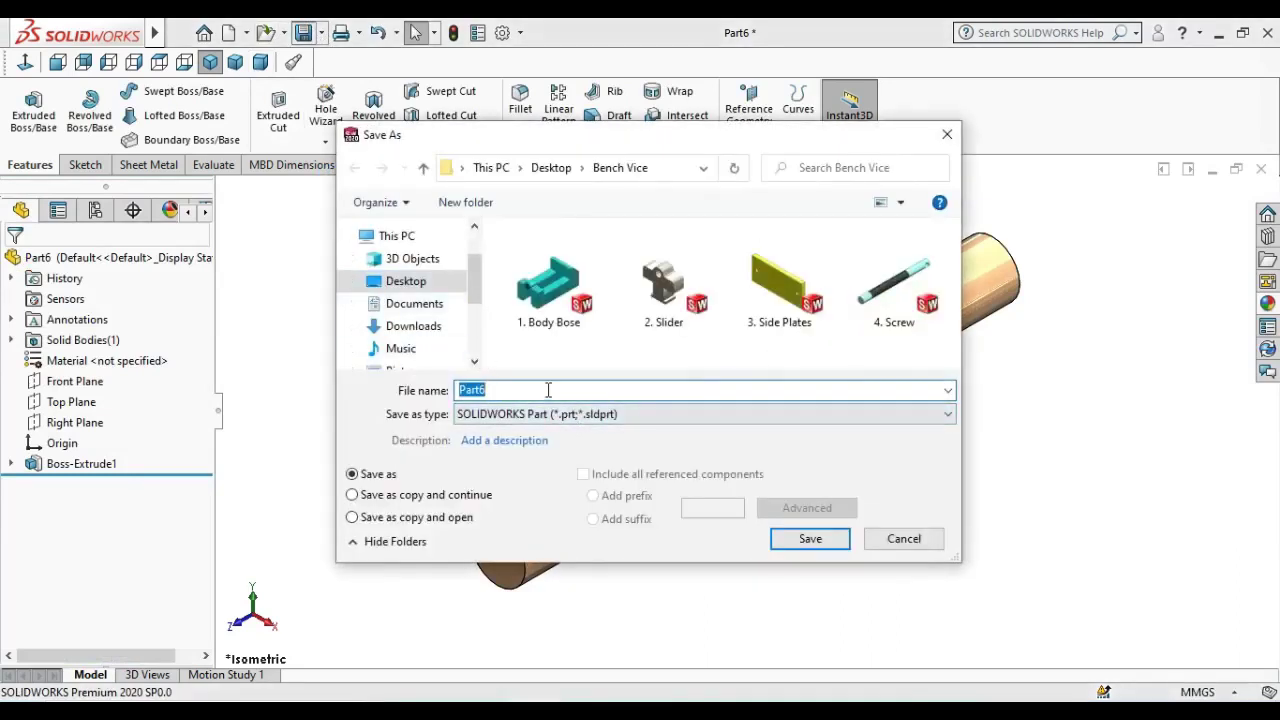
{"action": "type", "text": "5. Handle"}
{"action": "left_click", "coordinate": [803, 545]}
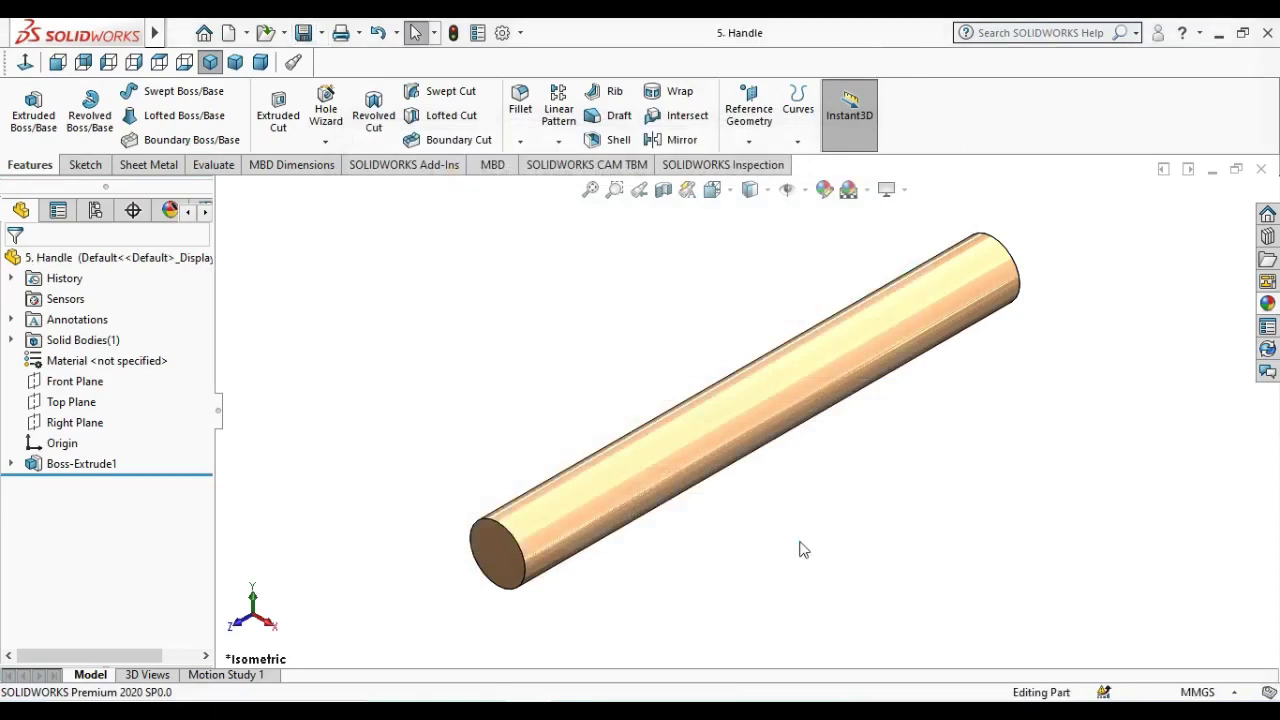
- Orbit the handle rod, return it to isometric view, then start a new document
{"action": "mouse_move", "coordinate": [801, 547]}
{"action": "middle_mouse_down"}
{"action": "mouse_move", "coordinate": [737, 372]}
{"action": "mouse_move", "coordinate": [786, 390]}
{"action": "mouse_move", "coordinate": [583, 415]}
{"action": "mouse_move", "coordinate": [576, 310]}
{"action": "mouse_move", "coordinate": [731, 380]}
{"action": "middle_mouse_up"}
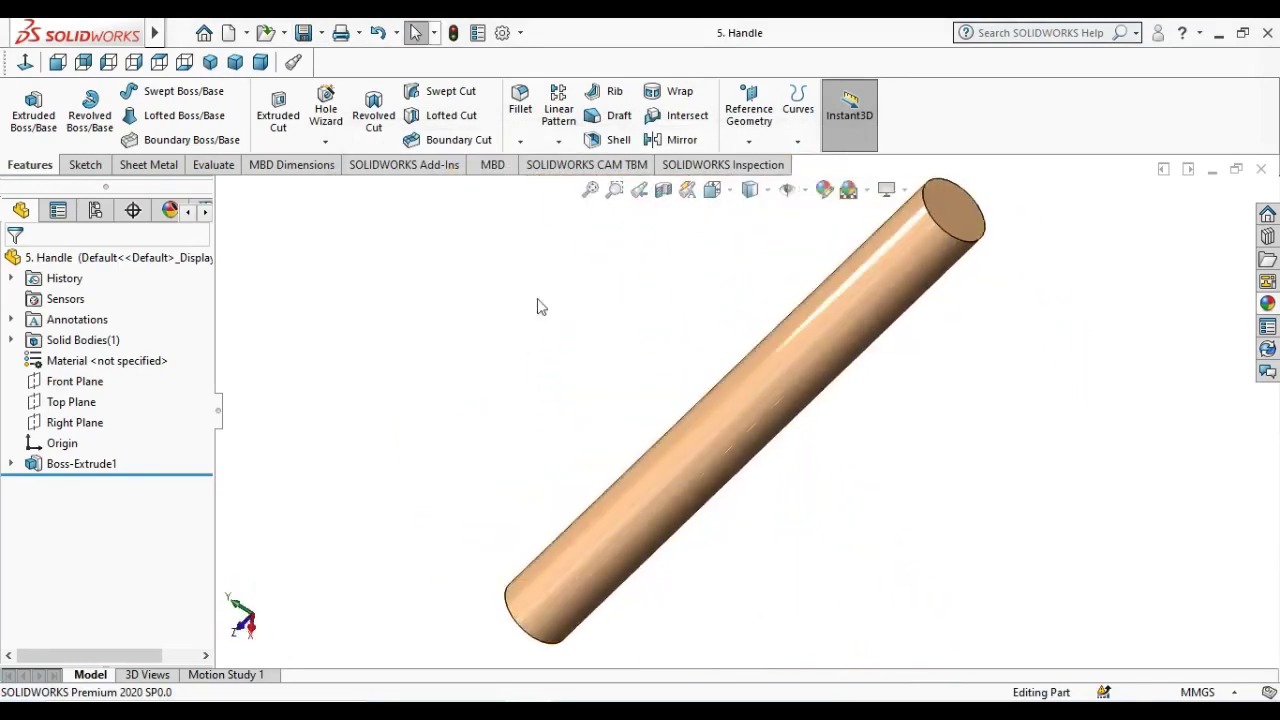
{"action": "left_click", "coordinate": [210, 62]}
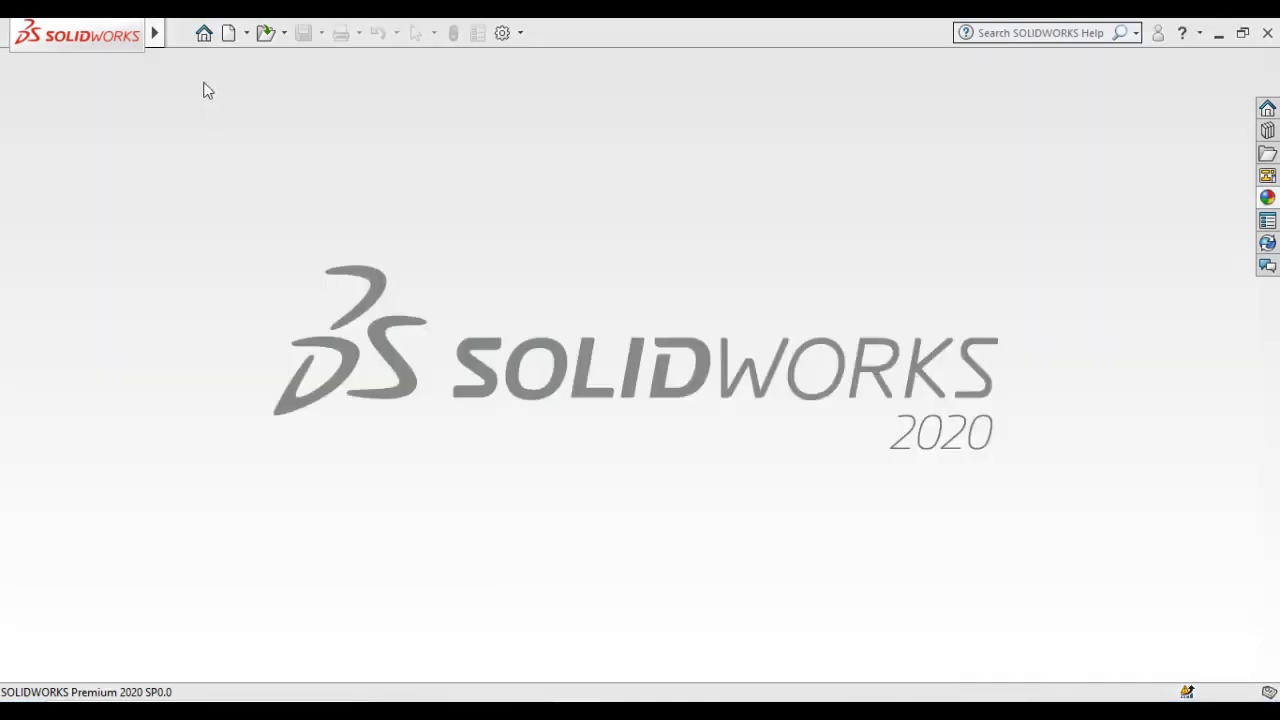
{"action": "left_click", "coordinate": [228, 33]}
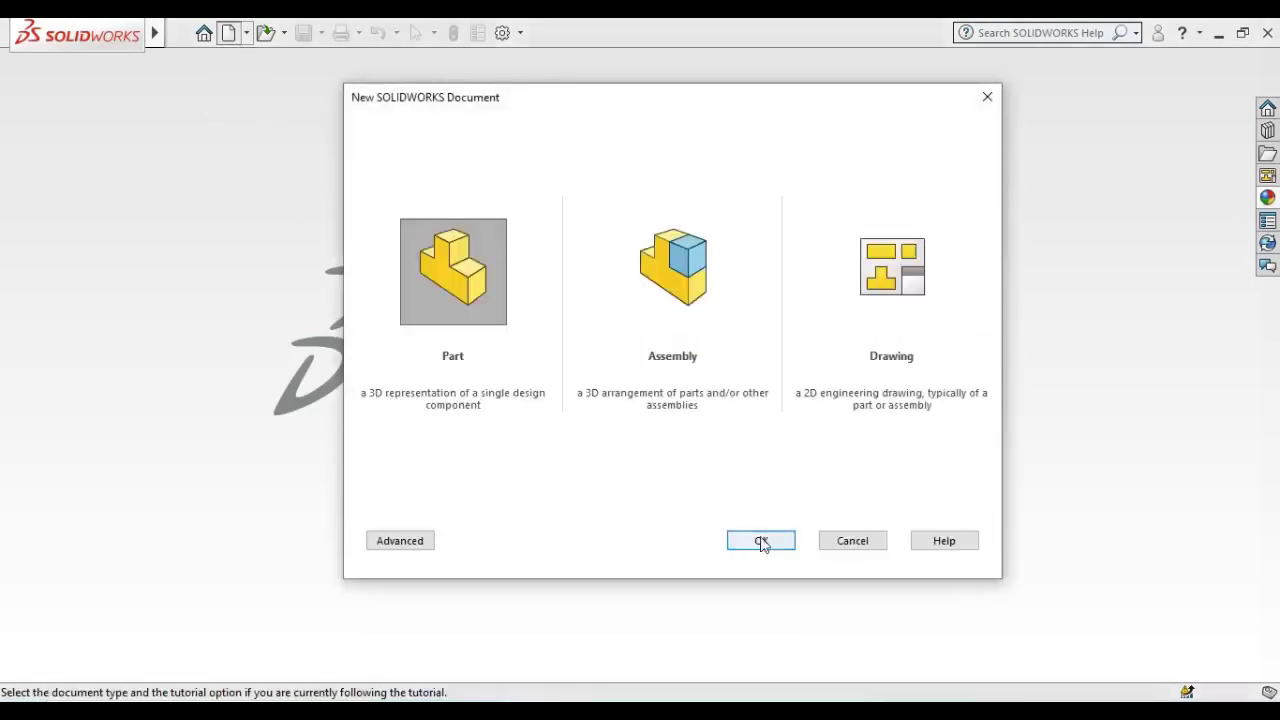
- Create a new part with the Plain White scene
{"action": "left_click", "coordinate": [755, 543]}
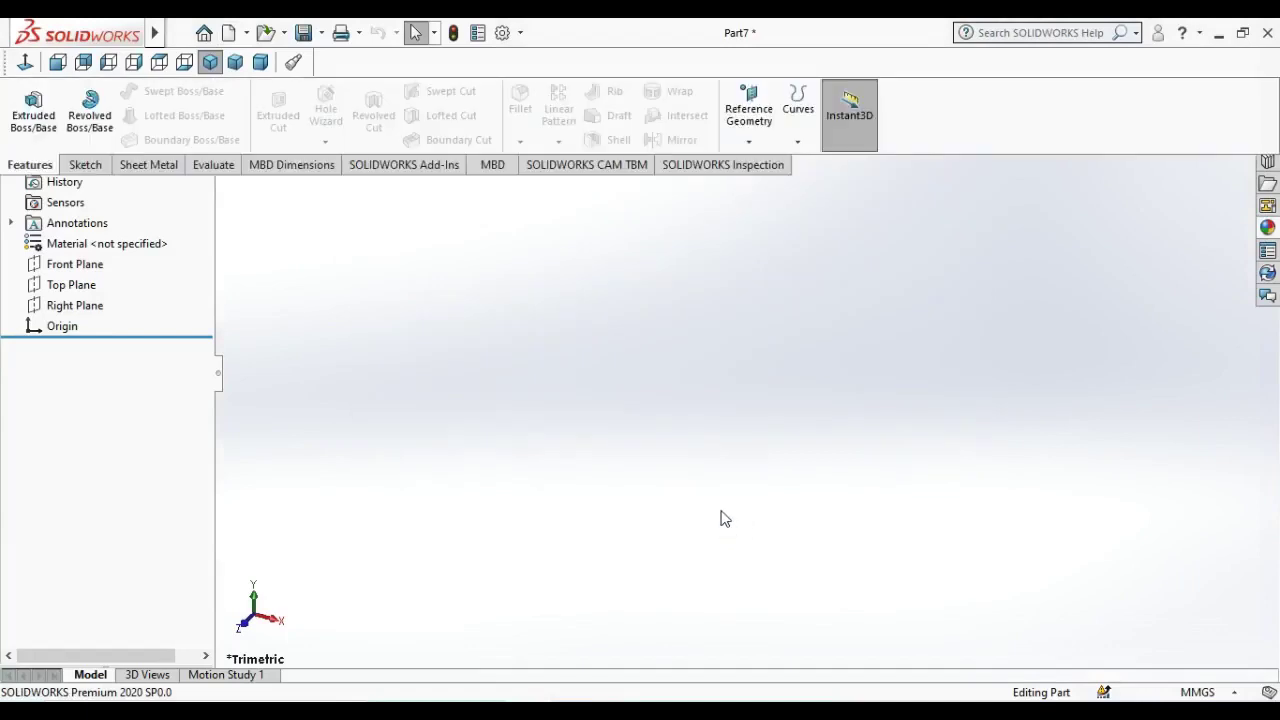
{"action": "left_click", "coordinate": [868, 193]}
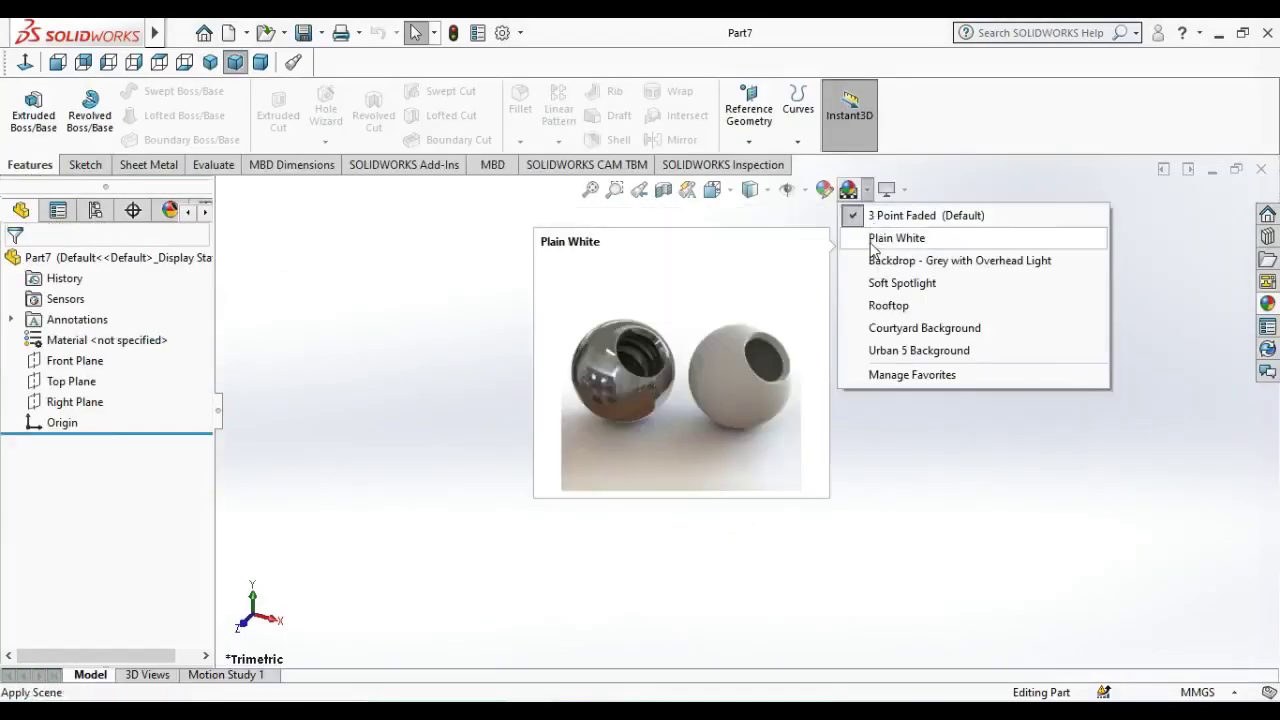
{"action": "left_click", "coordinate": [870, 240]}
- Sketch a circle centred at the origin on the Front Plane
{"action": "left_click", "coordinate": [72, 361]}
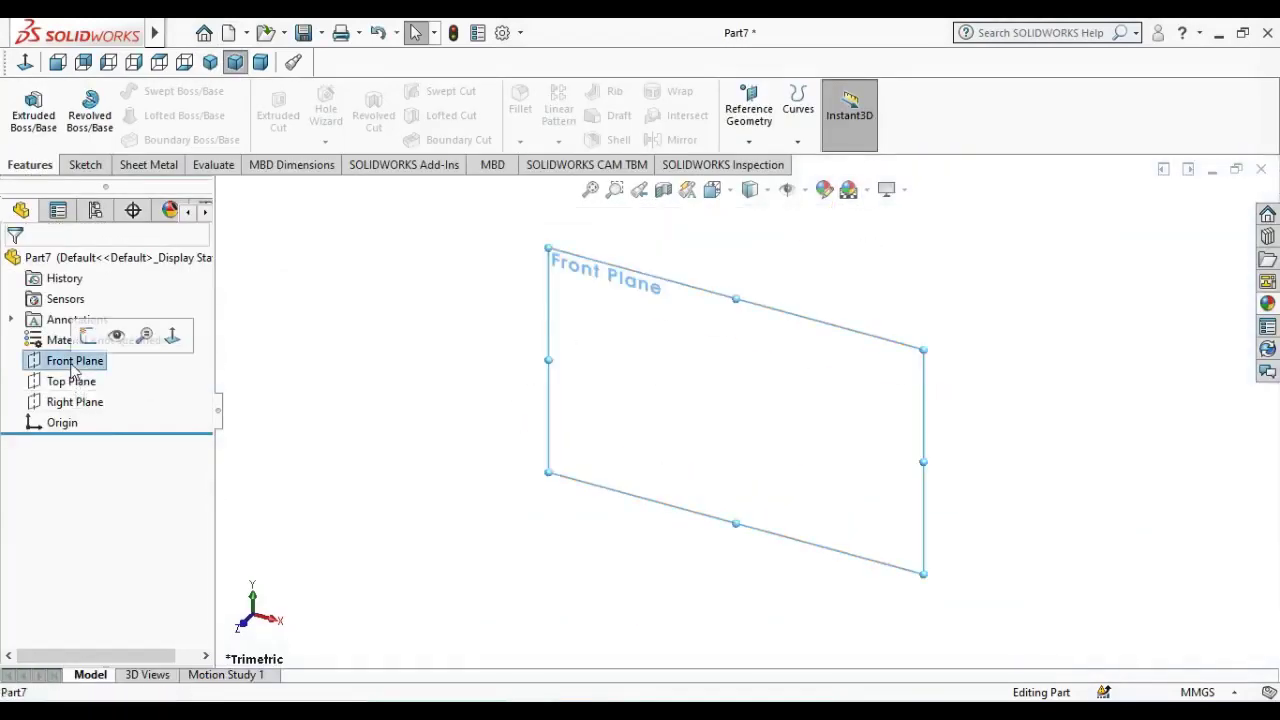
{"action": "left_click", "coordinate": [88, 335]}
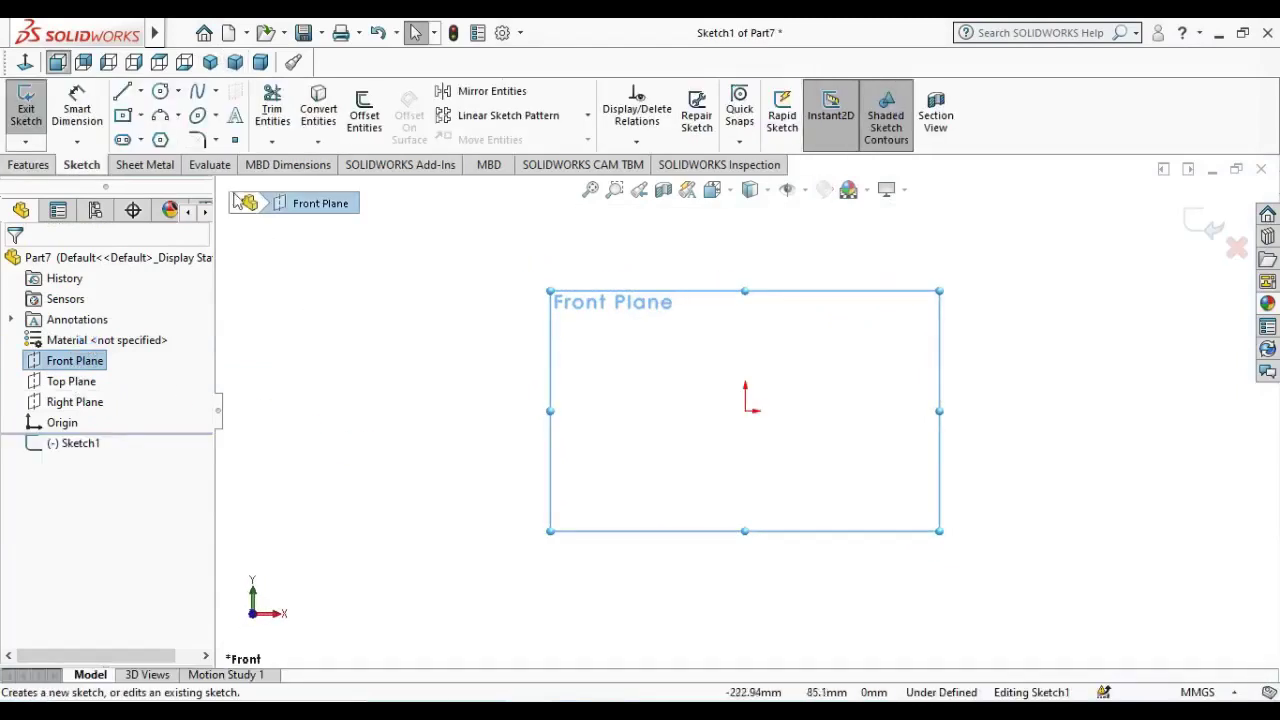
{"action": "left_click", "coordinate": [160, 91]}
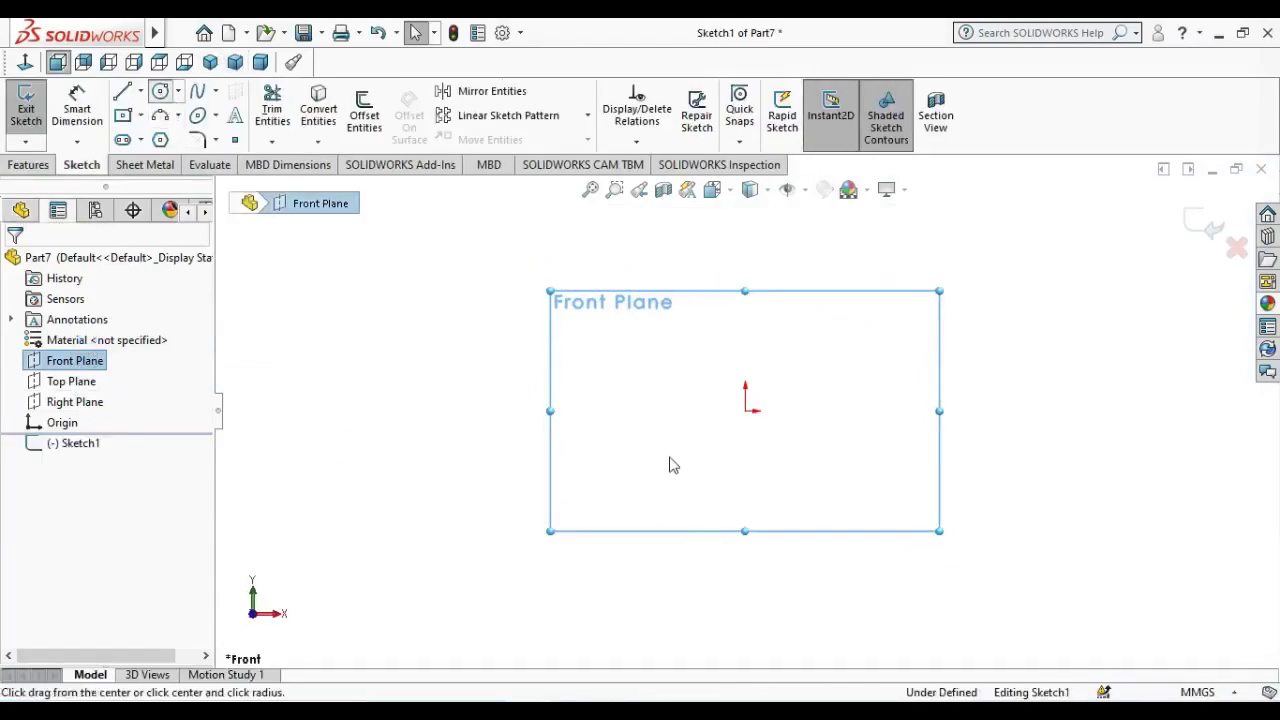
{"action": "left_click", "coordinate": [745, 410]}
{"action": "left_click", "coordinate": [770, 477]}
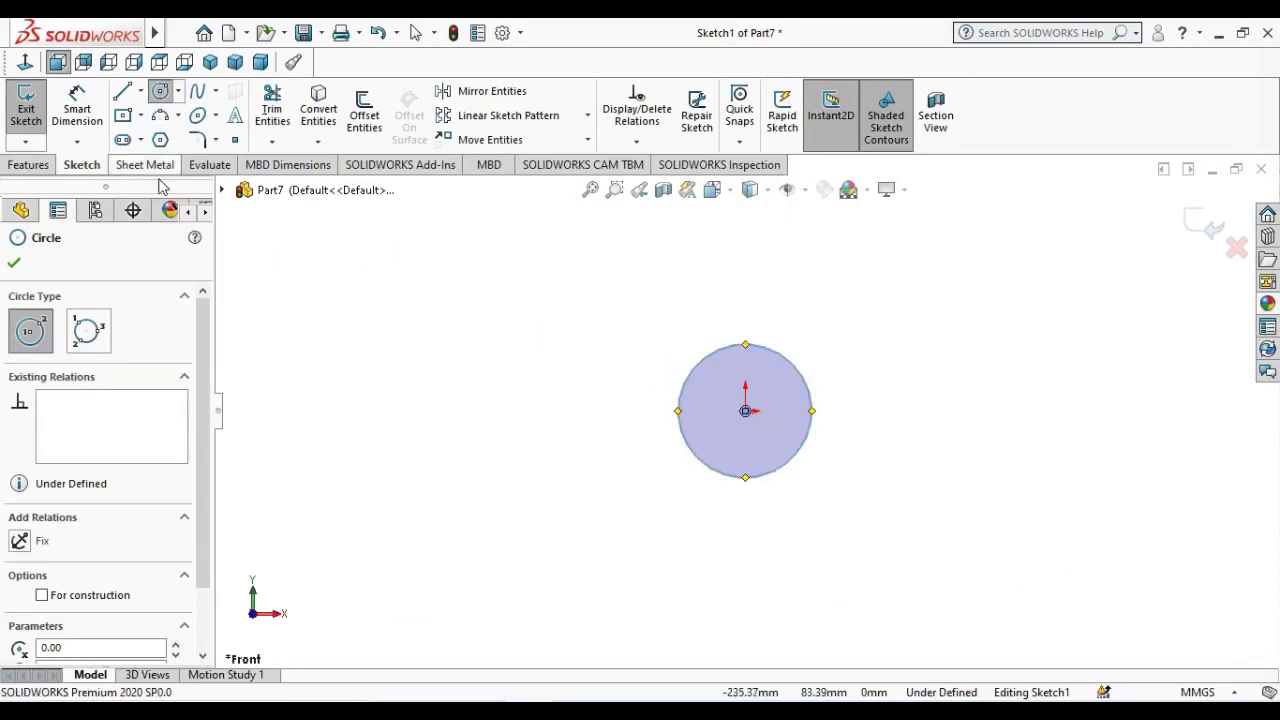
{"action": "key", "text": "Escape"}
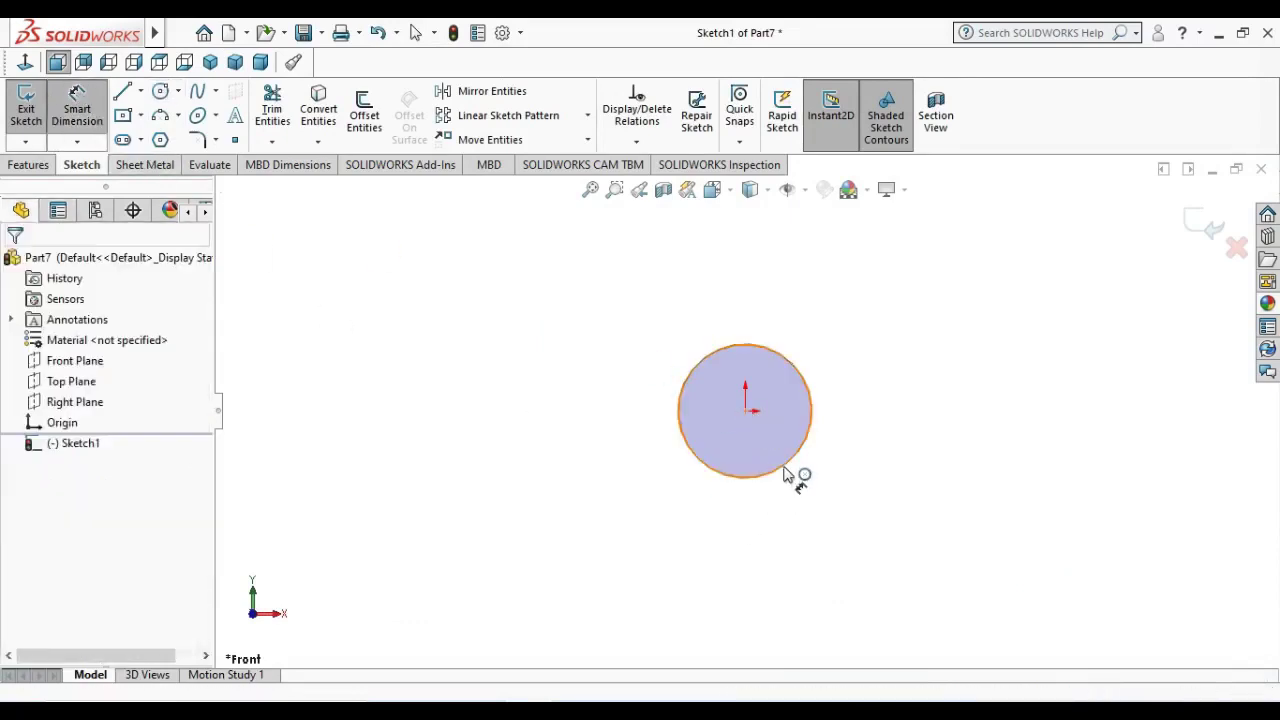
- Dimension the circle to a 15 mm diameter and start an Extruded Boss/Base
{"action": "left_click", "coordinate": [795, 462]}
{"action": "left_click", "coordinate": [877, 469]}
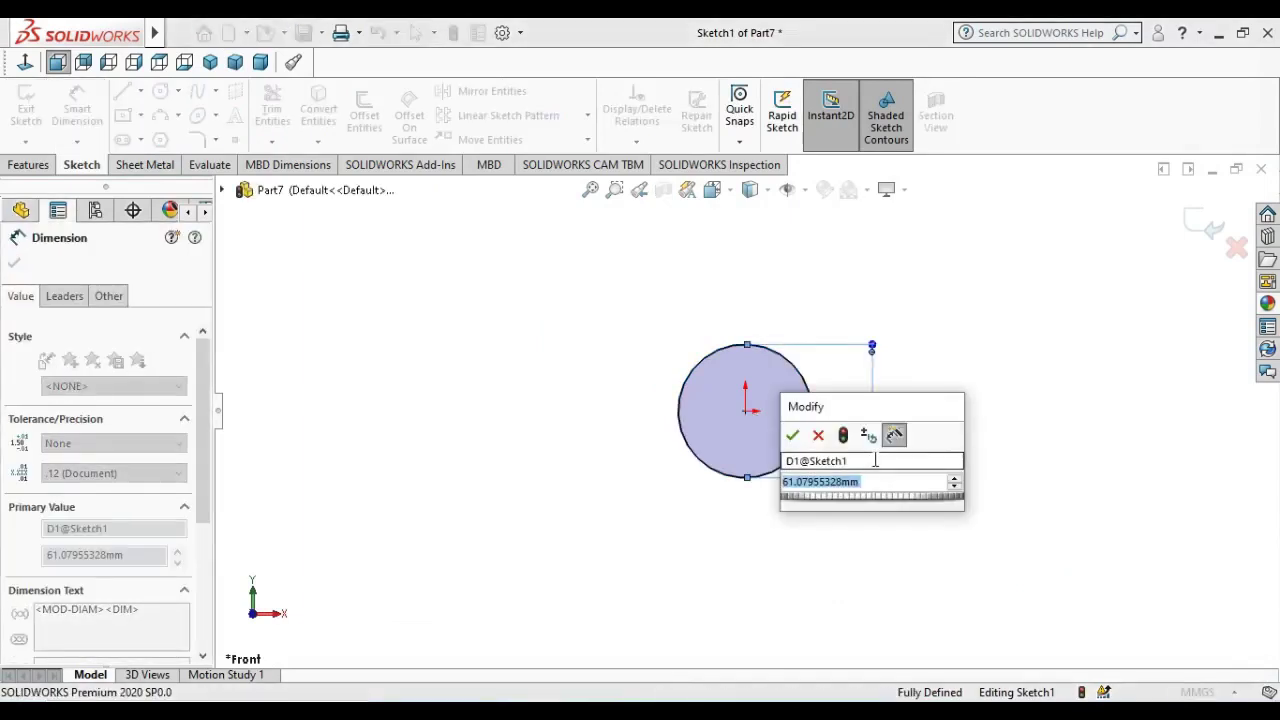
{"action": "type", "text": "15"}
{"action": "key", "text": "Return"}
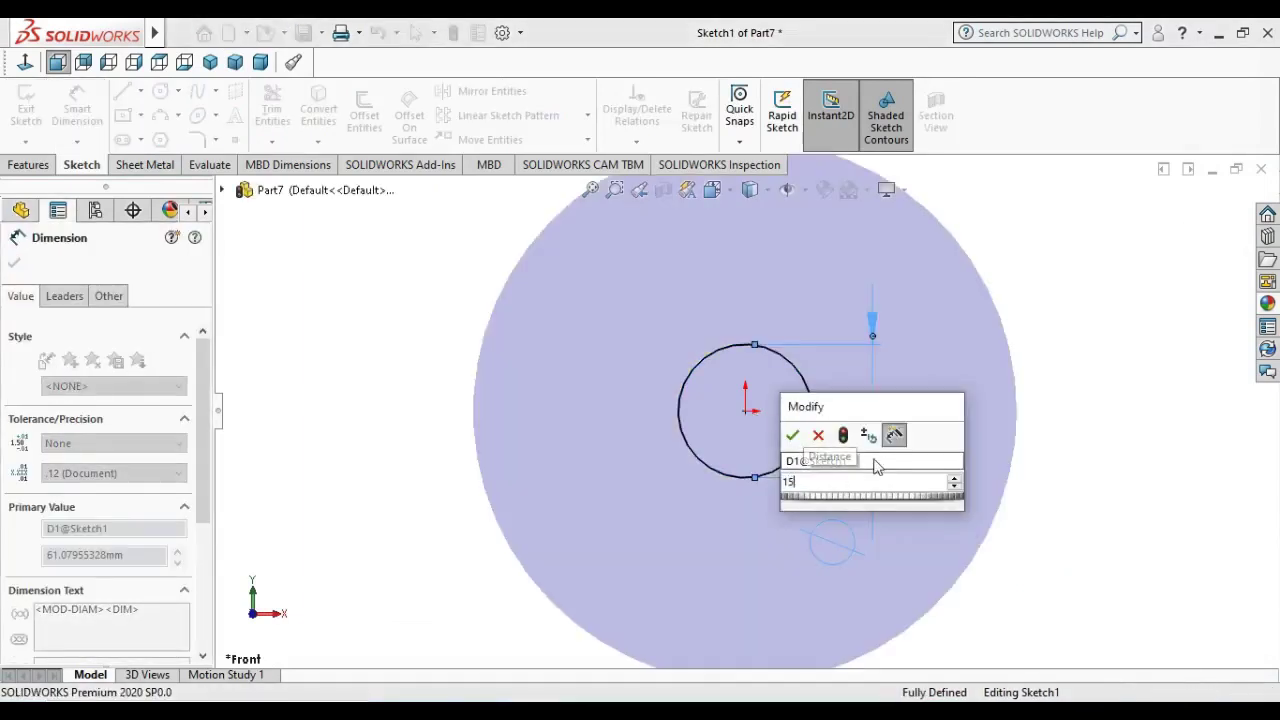
{"action": "key", "text": "Escape"}
{"action": "left_click", "coordinate": [28, 164]}
{"action": "left_click", "coordinate": [35, 112]}
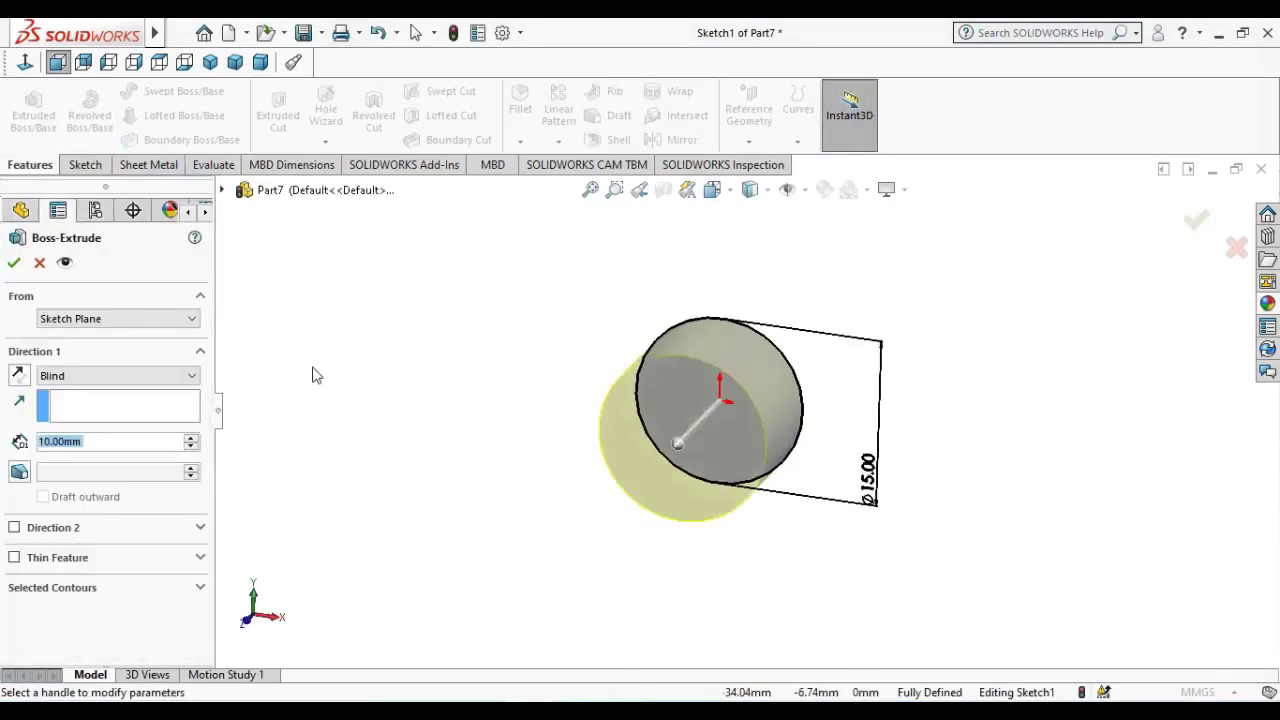
- Extrude the Ø15 circle 15 mm in the reversed direction into a cylinder
{"action": "left_click", "coordinate": [18, 375]}
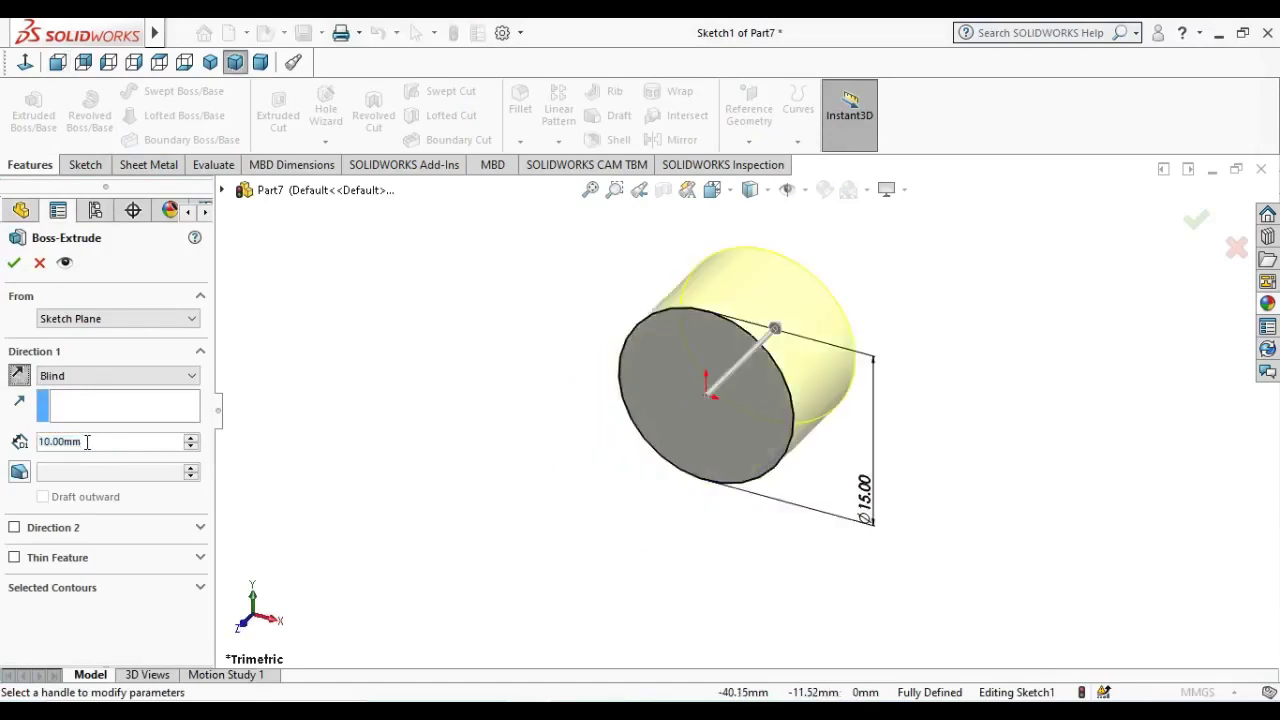
{"action": "type", "text": "15"}
{"action": "key", "text": "Return"}
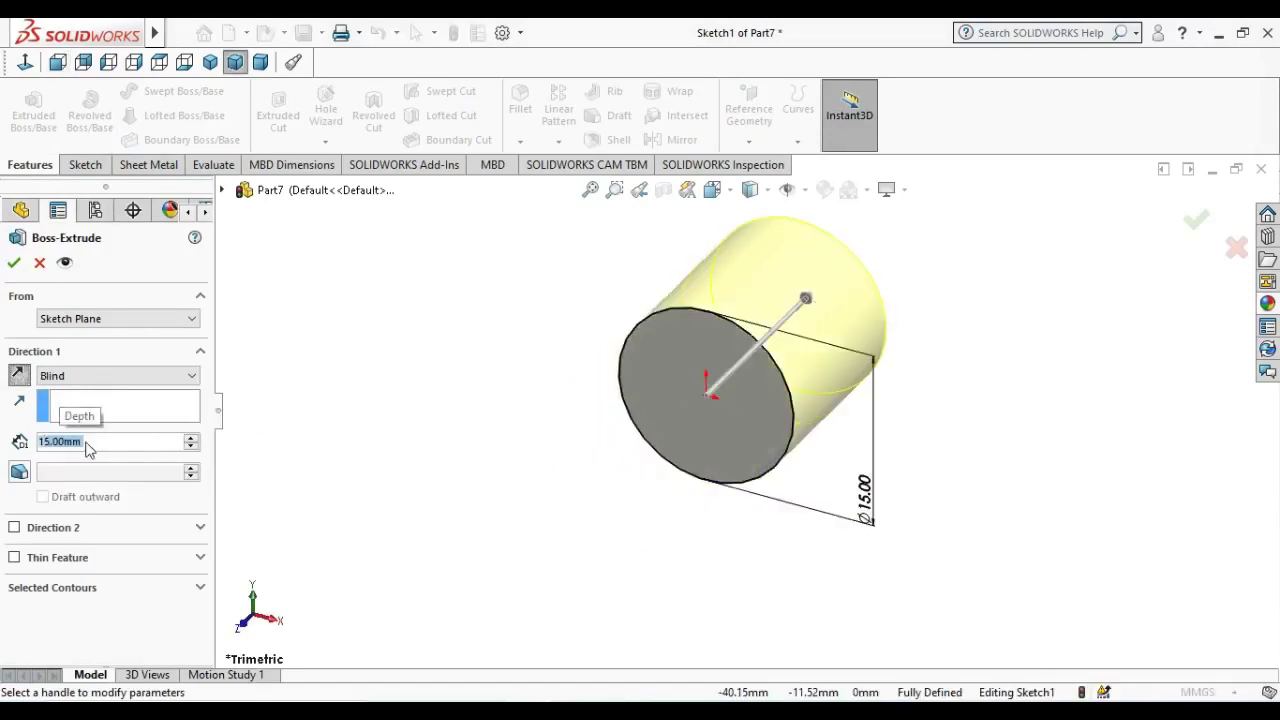
{"action": "left_click", "coordinate": [13, 263]}
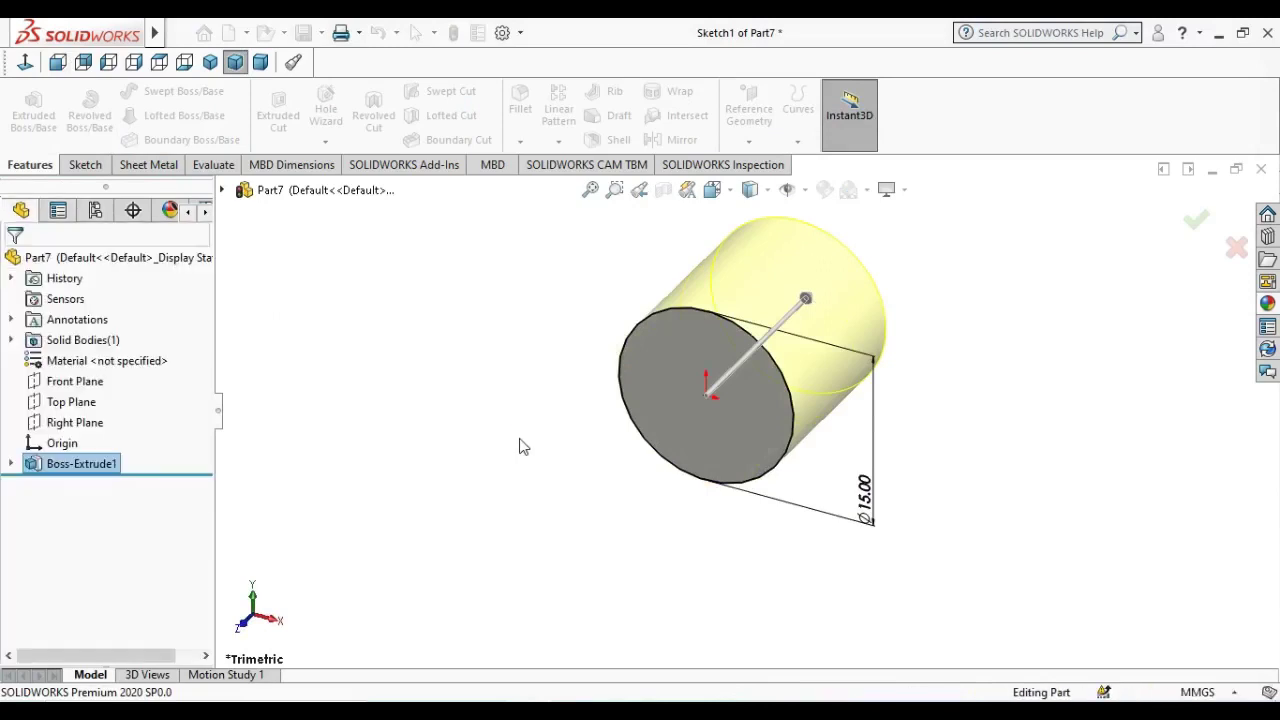
{"action": "left_click", "coordinate": [750, 401]}
- Sketch a circle centred at the origin on the cylinder's front face
{"action": "left_click", "coordinate": [822, 346]}
{"action": "left_click", "coordinate": [588, 405]}
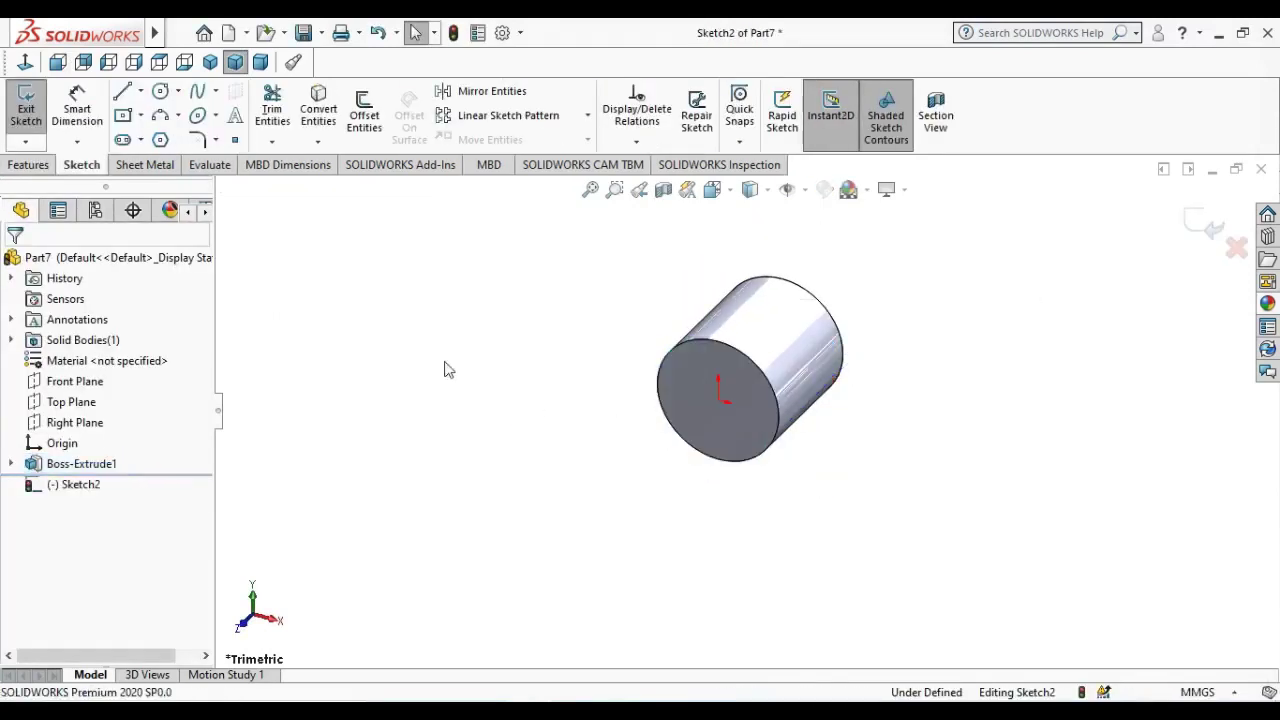
{"action": "left_click", "coordinate": [160, 91]}
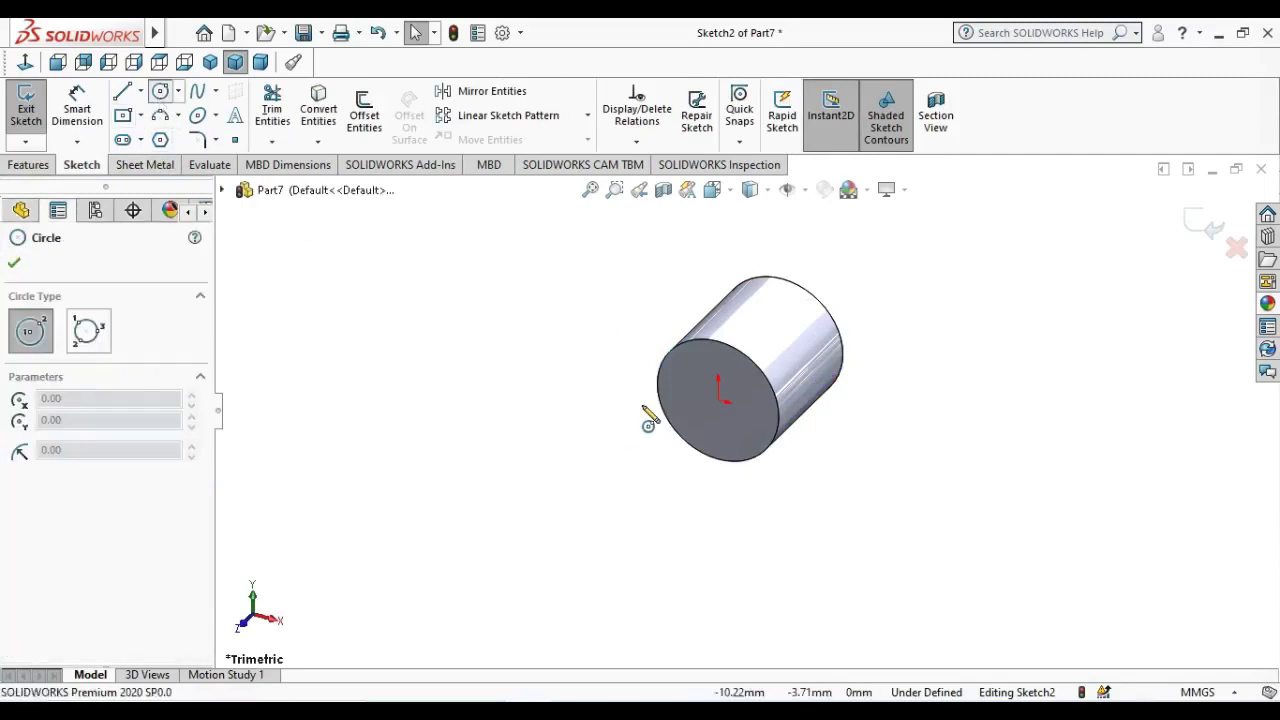
{"action": "left_click", "coordinate": [719, 392]}
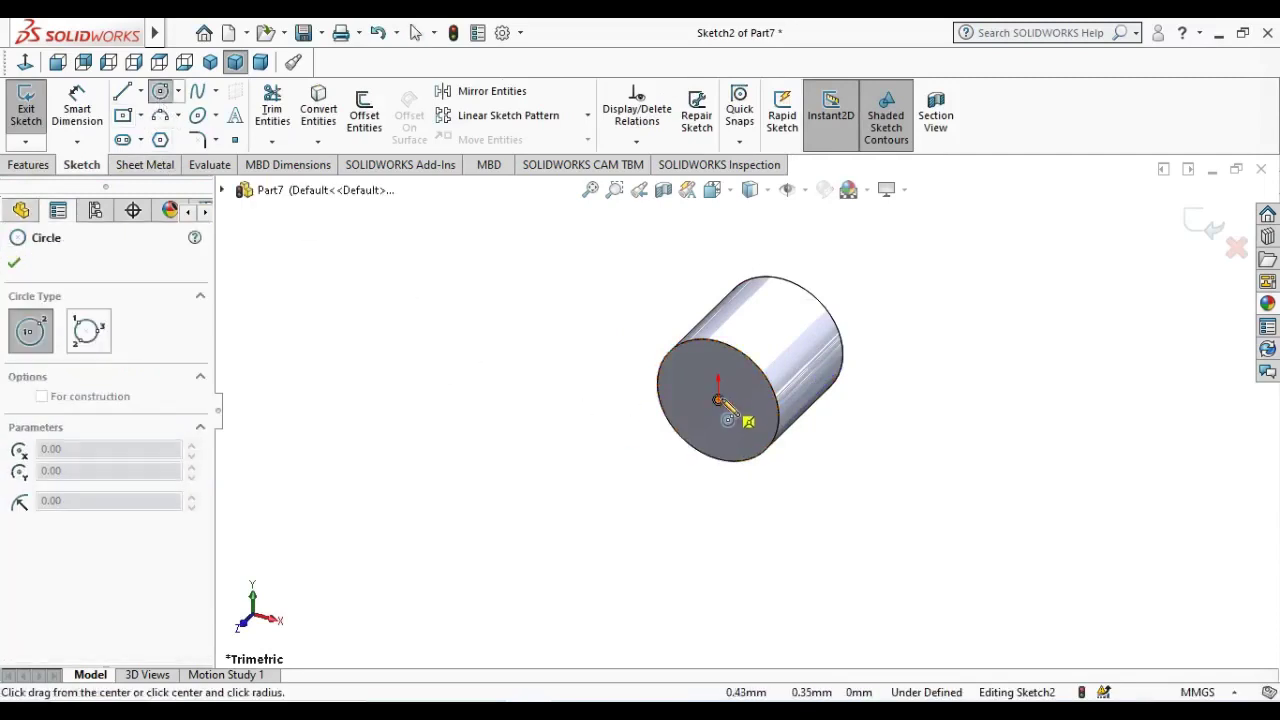
{"action": "left_click", "coordinate": [764, 452]}
- Dimension the inner circle to a 10 mm diameter and start an Extruded Cut
{"action": "left_click", "coordinate": [25, 62]}
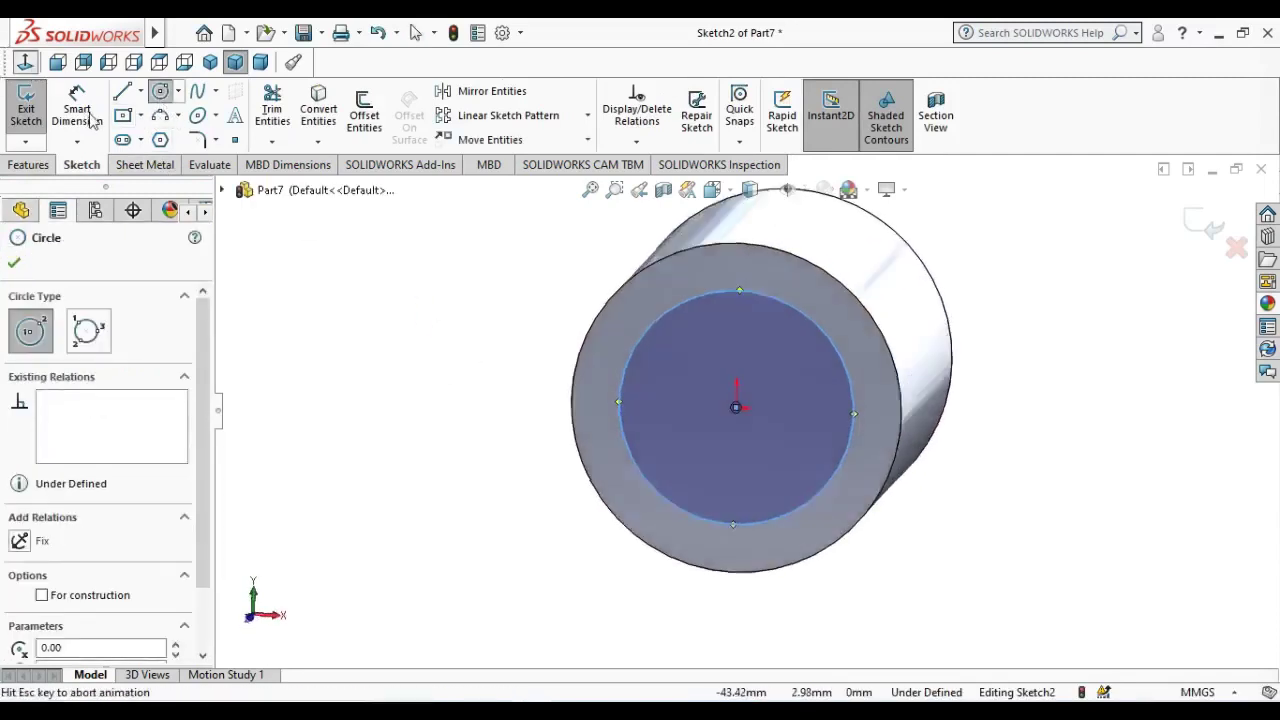
{"action": "left_click", "coordinate": [90, 116]}
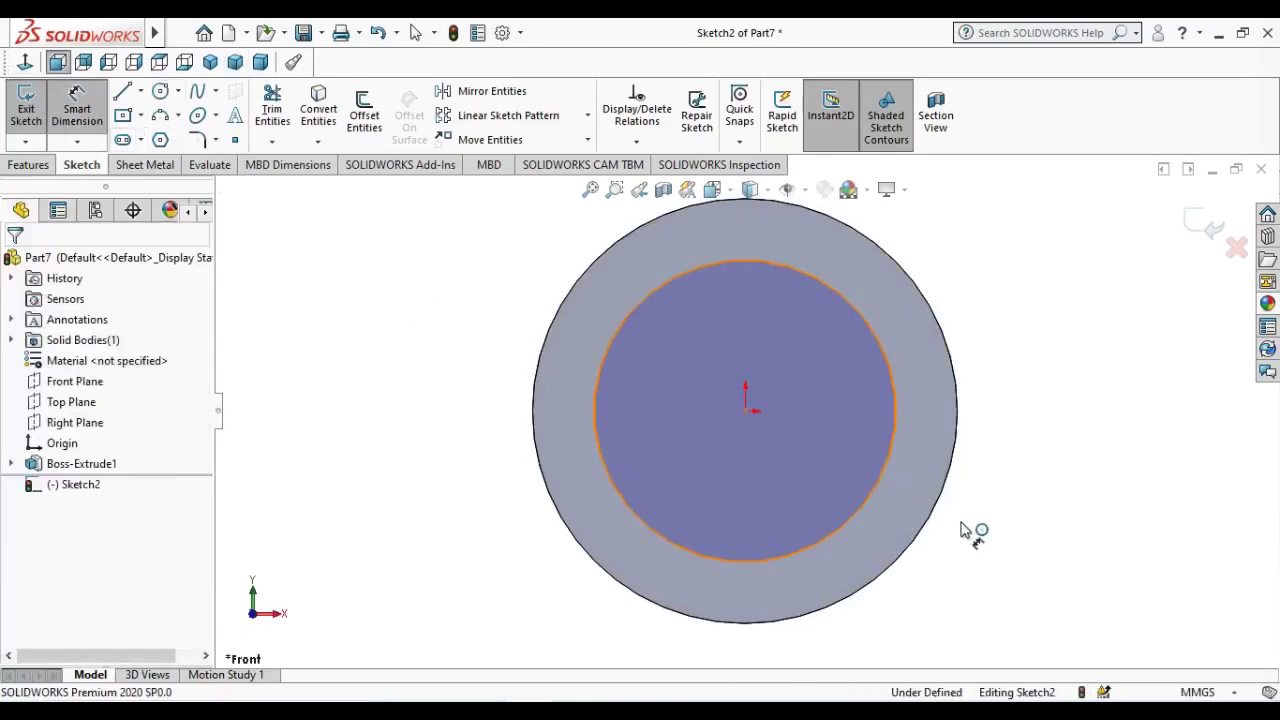
{"action": "left_click", "coordinate": [965, 530]}
{"action": "left_click", "coordinate": [975, 530]}
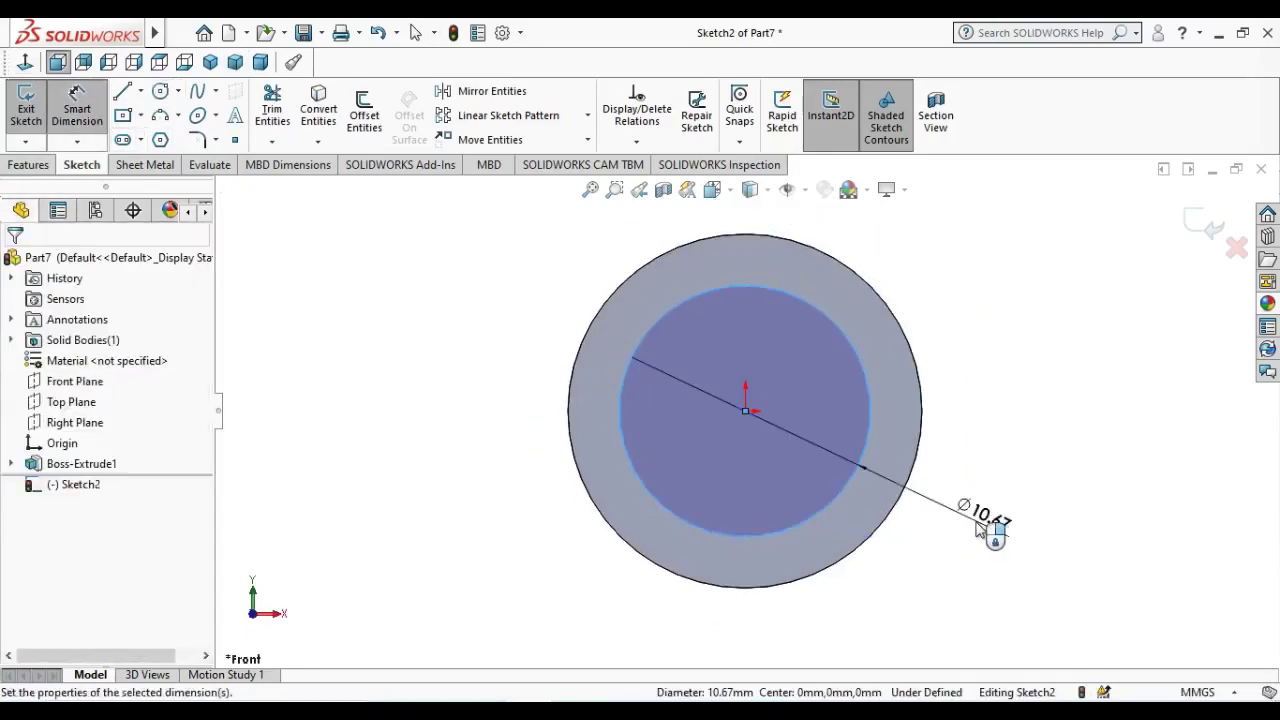
{"action": "left_click", "coordinate": [978, 528]}
{"action": "type", "text": "10"}
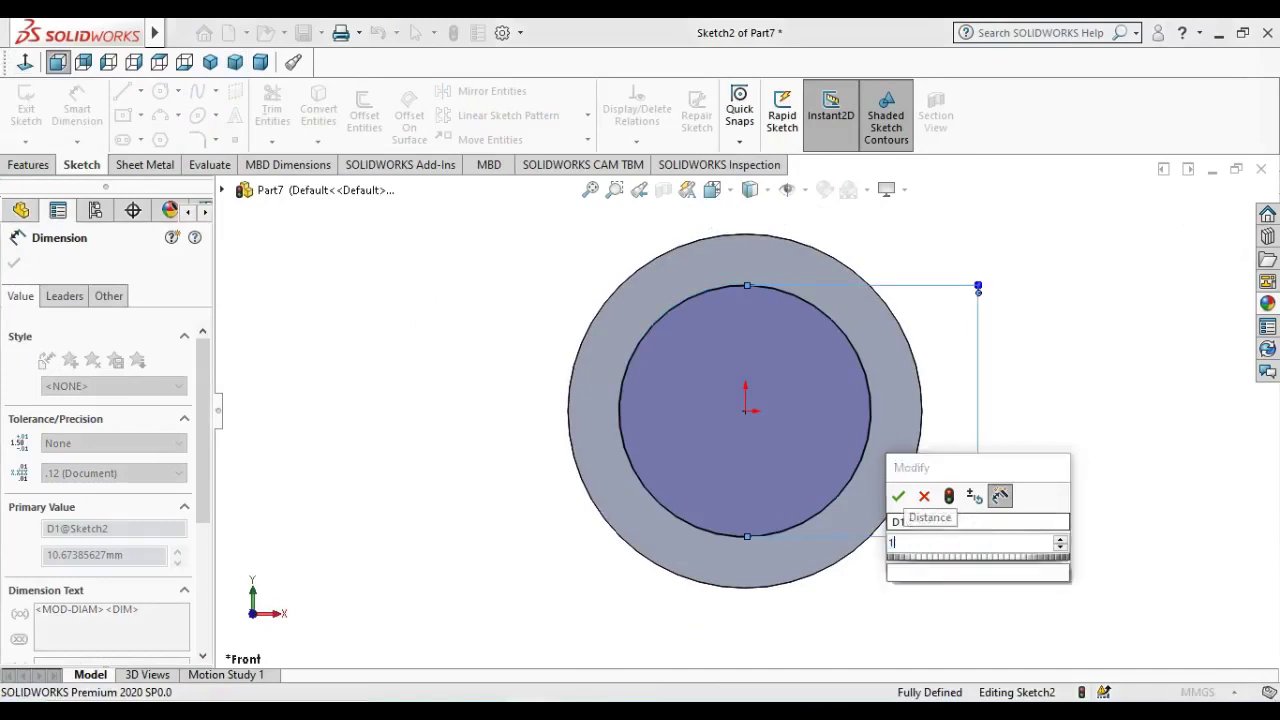
{"action": "key", "text": "Return"}
{"action": "key", "text": "Escape"}
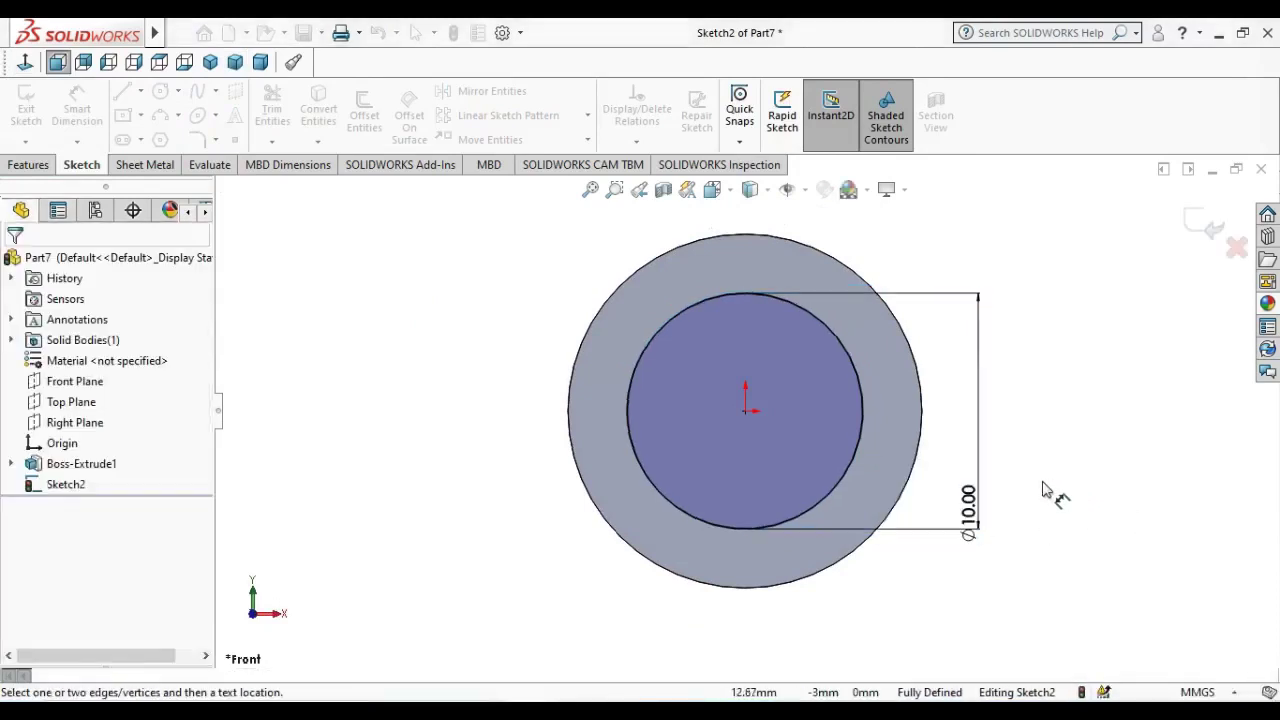
{"action": "key", "text": "ctrl+7"}
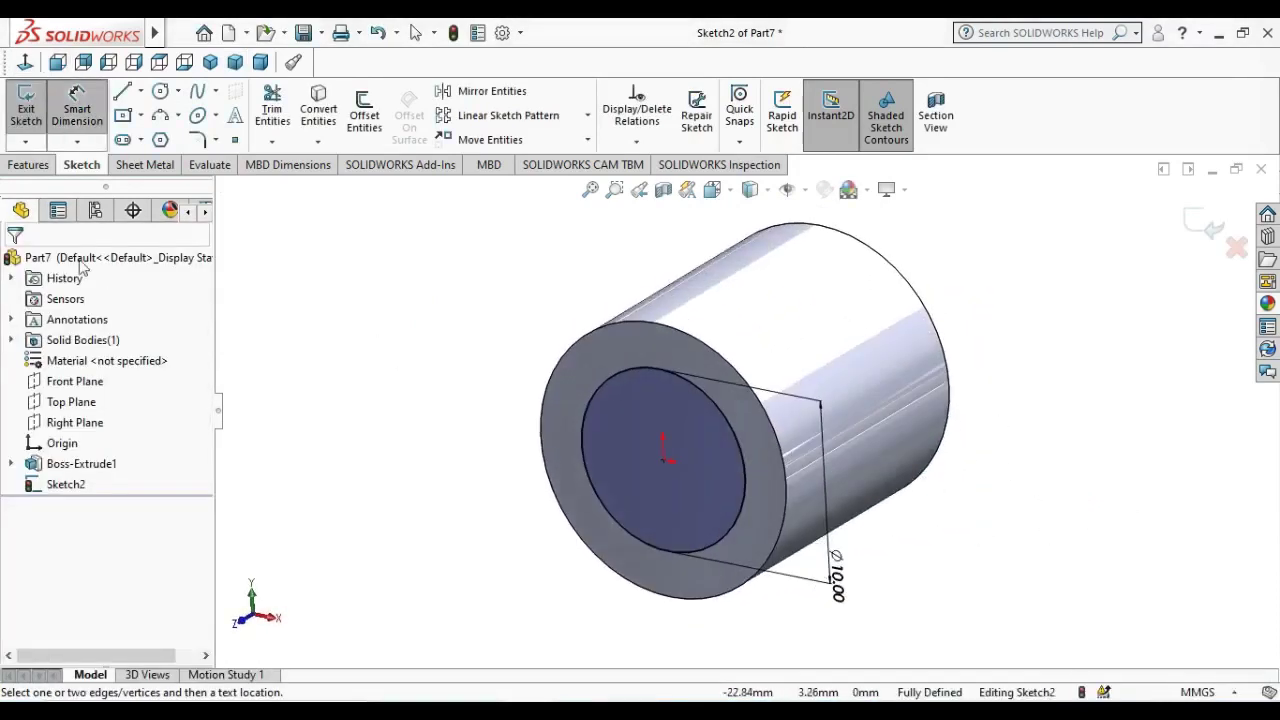
{"action": "left_click", "coordinate": [28, 164]}
{"action": "left_click", "coordinate": [268, 120]}
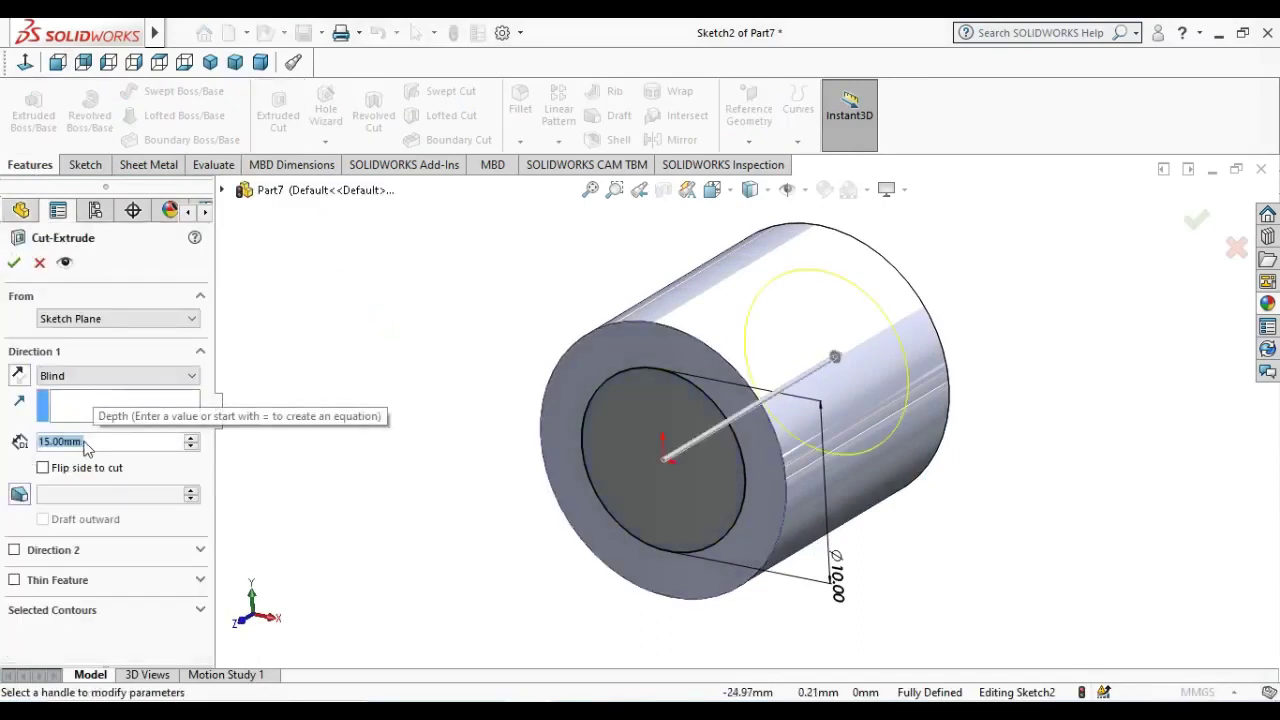
- Set the extruded cut depth to 10 mm and accept it, creating Cut-Extrude1's Ø10 bore
{"action": "type", "text": "10"}
{"action": "key", "text": "Return"}
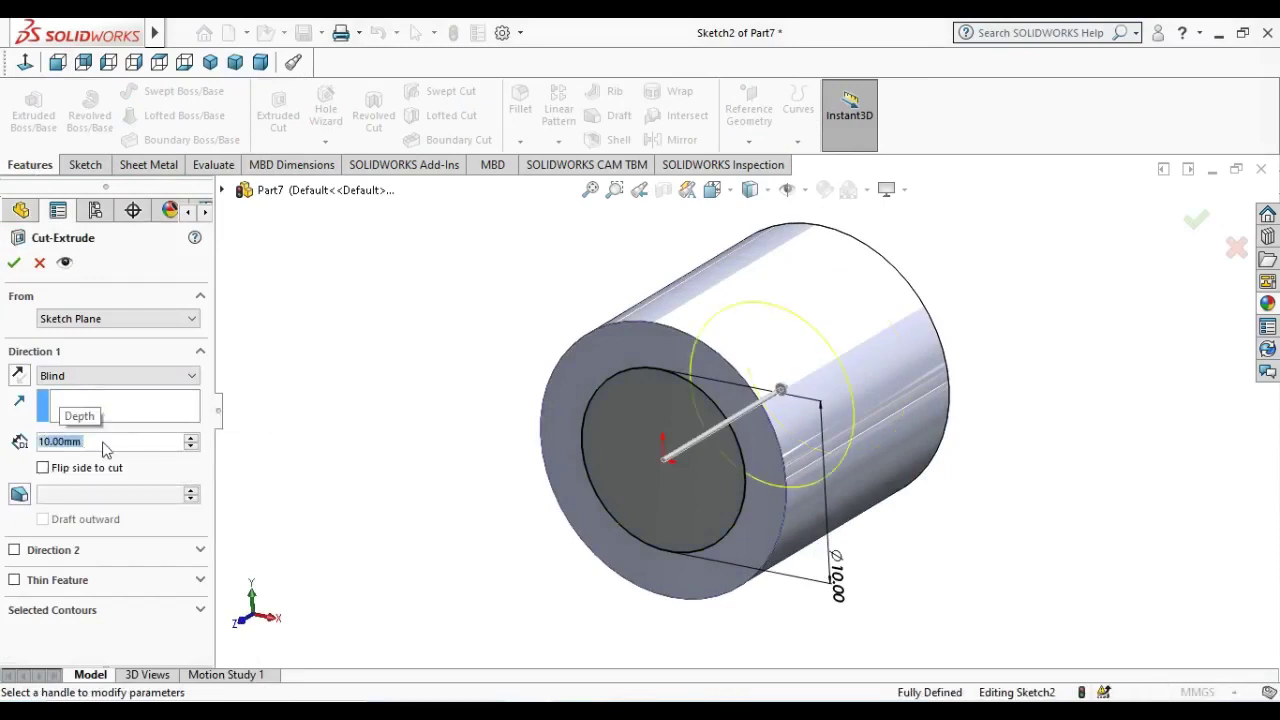
{"action": "left_click", "coordinate": [13, 262]}
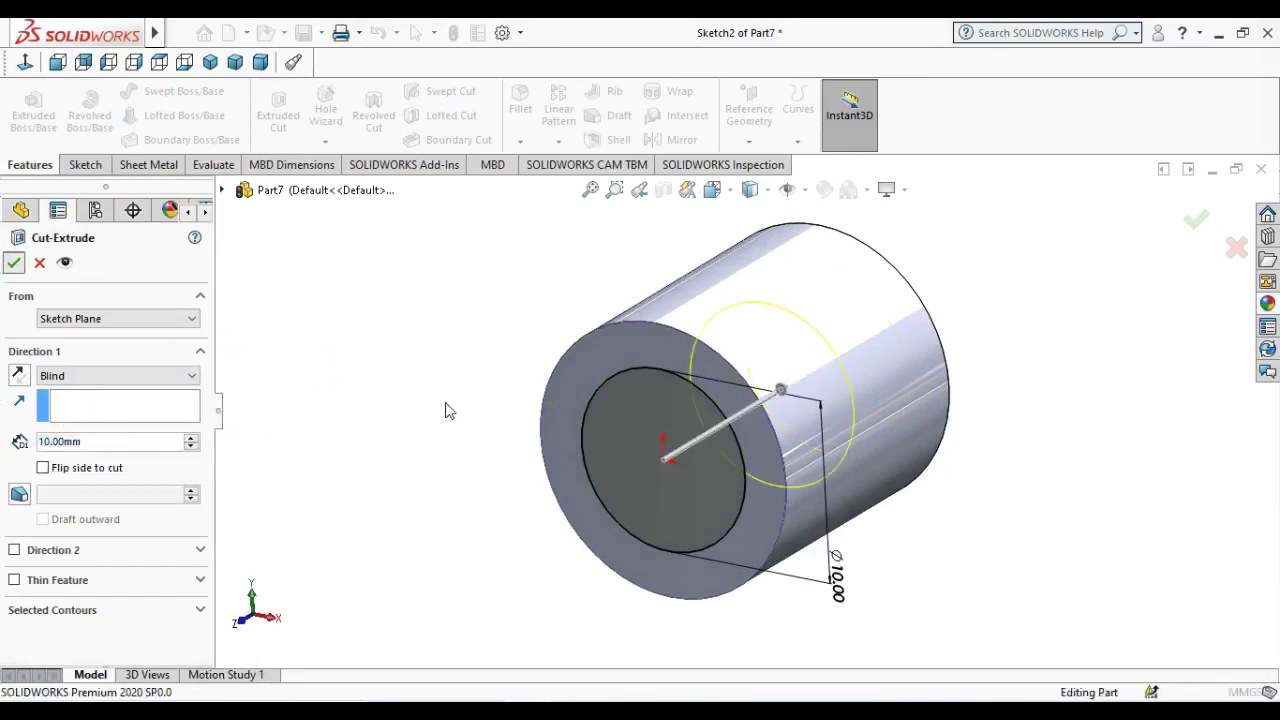
{"action": "mouse_move", "coordinate": [503, 347]}
{"action": "middle_mouse_down"}
{"action": "mouse_move", "coordinate": [551, 357]}
{"action": "mouse_move", "coordinate": [443, 329]}
{"action": "mouse_move", "coordinate": [560, 303]}
{"action": "mouse_move", "coordinate": [508, 261]}
{"action": "mouse_move", "coordinate": [494, 309]}
{"action": "middle_mouse_up"}
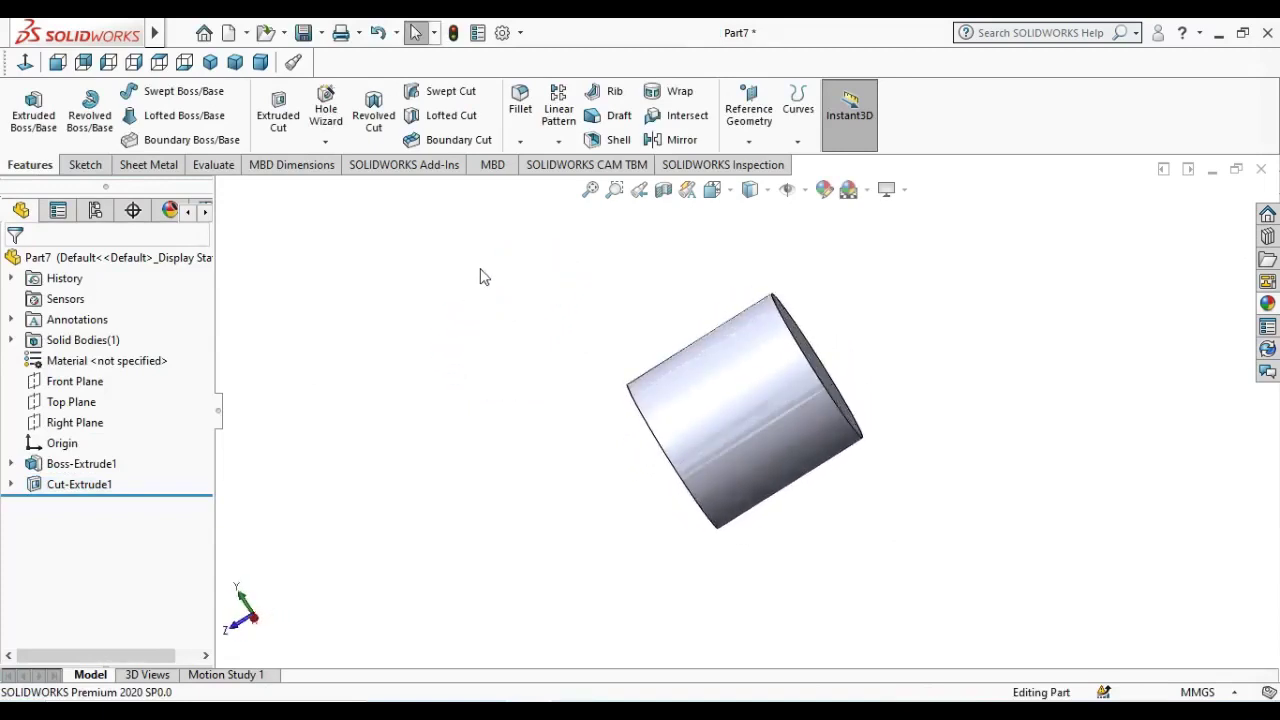
- Chamfer the cylinder's end edge by 0.5 mm
{"action": "left_click", "coordinate": [520, 141]}
{"action": "left_click", "coordinate": [550, 186]}
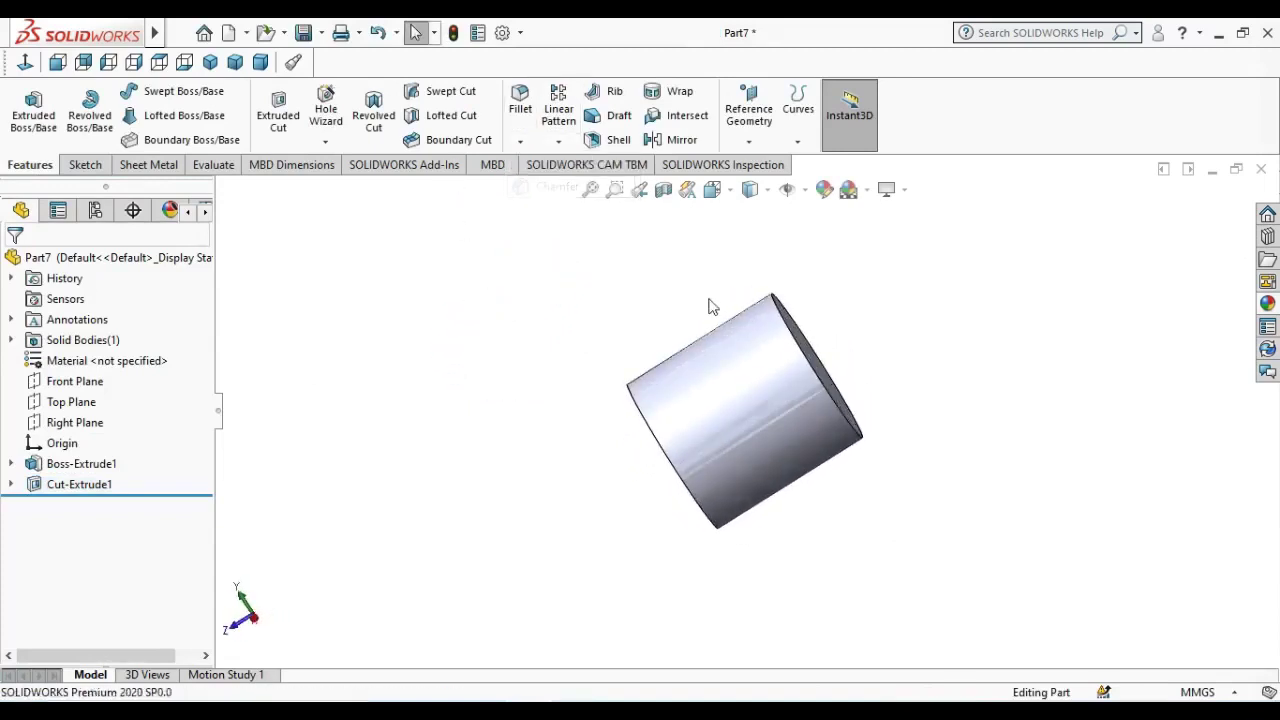
{"action": "left_click", "coordinate": [800, 358]}
{"action": "double_click", "coordinate": [68, 641]}
{"action": "type", "text": "0.5"}
{"action": "key", "text": "Return"}
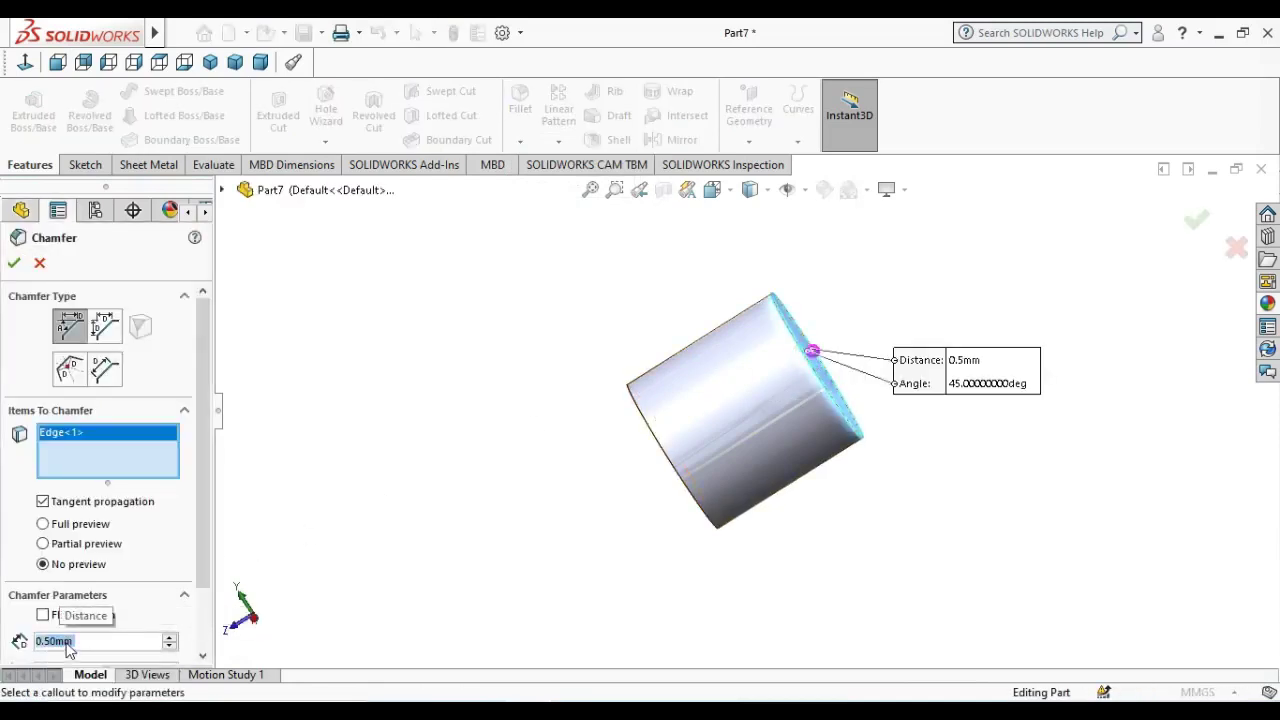
{"action": "scroll", "coordinate": [120, 560], "scroll_direction": "down", "scroll_amount": 2}
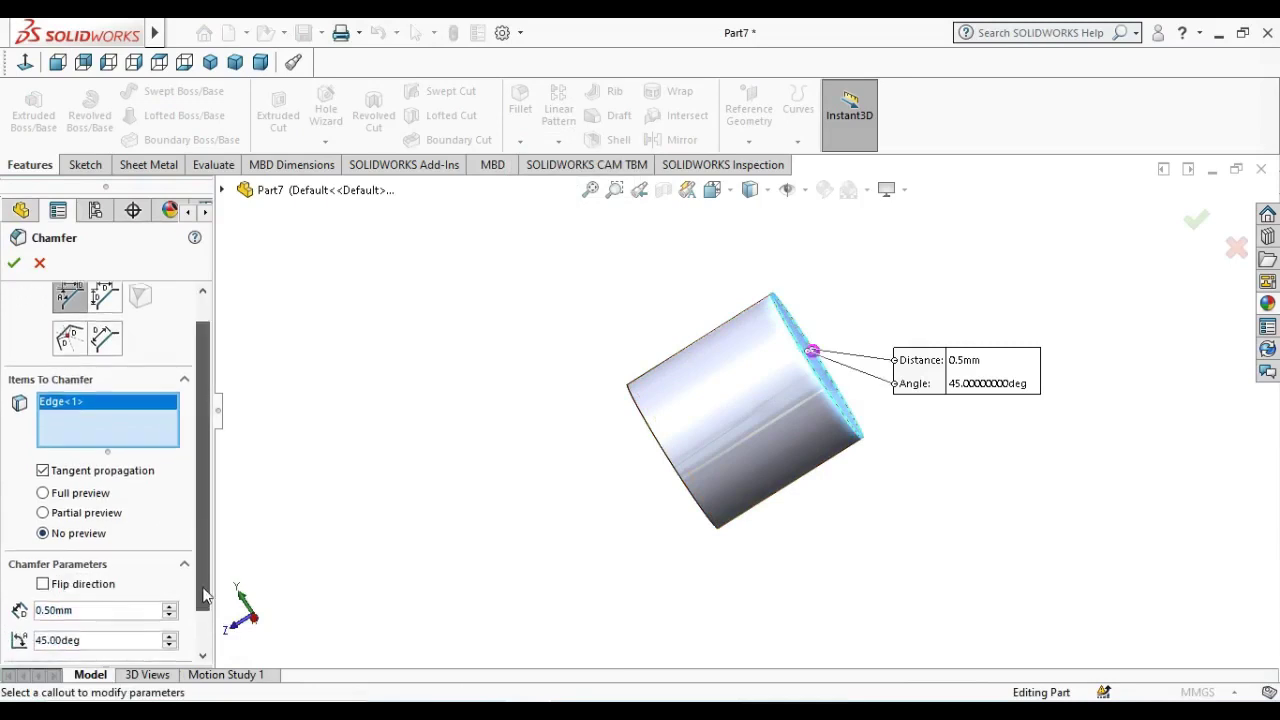
{"action": "left_click", "coordinate": [14, 262]}
- Inspect the bore, then return the tube to the isometric view
{"action": "mouse_move", "coordinate": [505, 357]}
{"action": "middle_mouse_down"}
{"action": "mouse_move", "coordinate": [449, 420]}
{"action": "mouse_move", "coordinate": [583, 374]}
{"action": "mouse_move", "coordinate": [585, 347]}
{"action": "mouse_move", "coordinate": [600, 366]}
{"action": "mouse_move", "coordinate": [509, 383]}
{"action": "mouse_move", "coordinate": [457, 469]}
{"action": "mouse_move", "coordinate": [523, 431]}
{"action": "middle_mouse_up"}
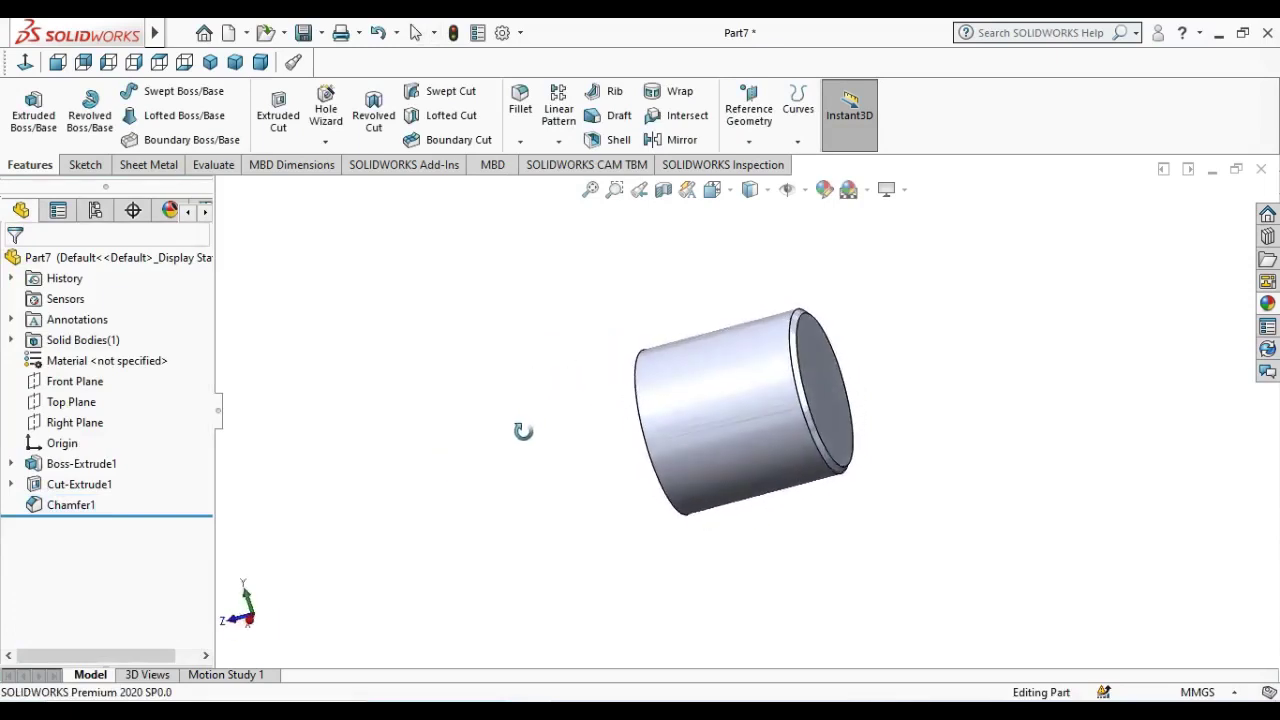
{"action": "left_click", "coordinate": [210, 62]}
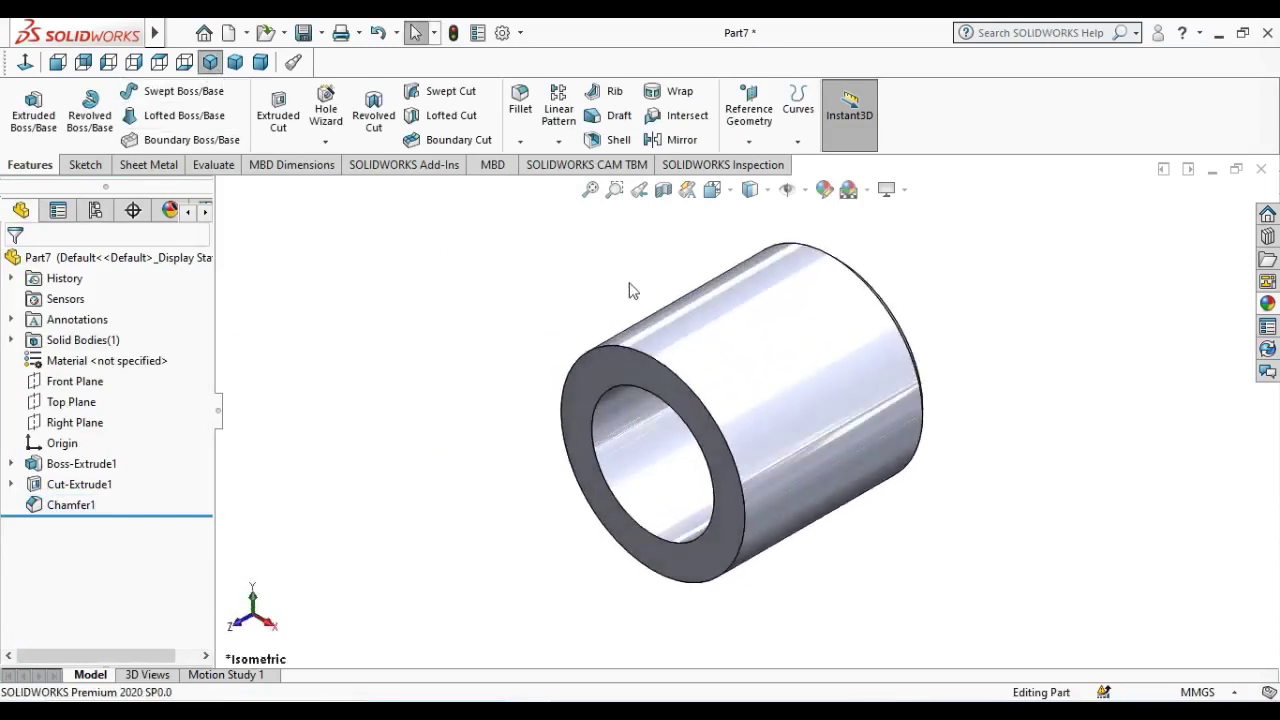
{"action": "scroll", "coordinate": [700, 598], "scroll_direction": "up", "scroll_amount": 1}
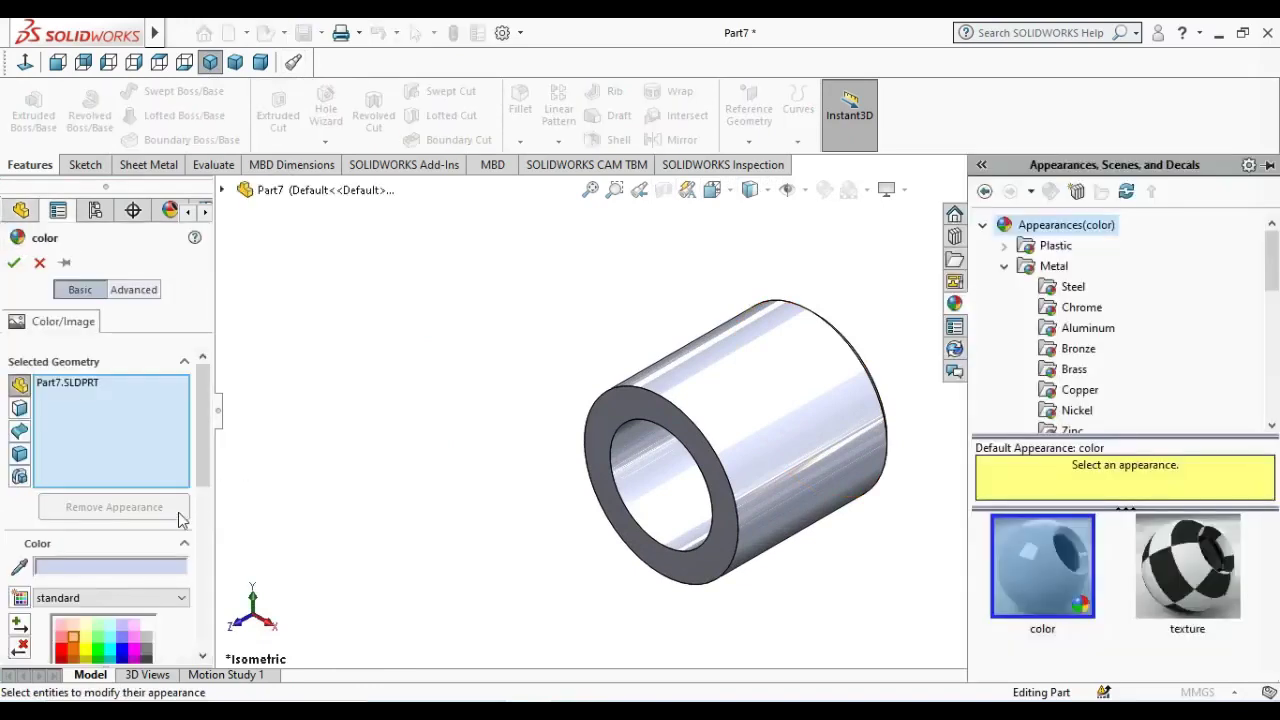
- Give the bored, chamfered tube a light green colour appearance instead of grey
{"action": "left_click", "coordinate": [62, 641]}
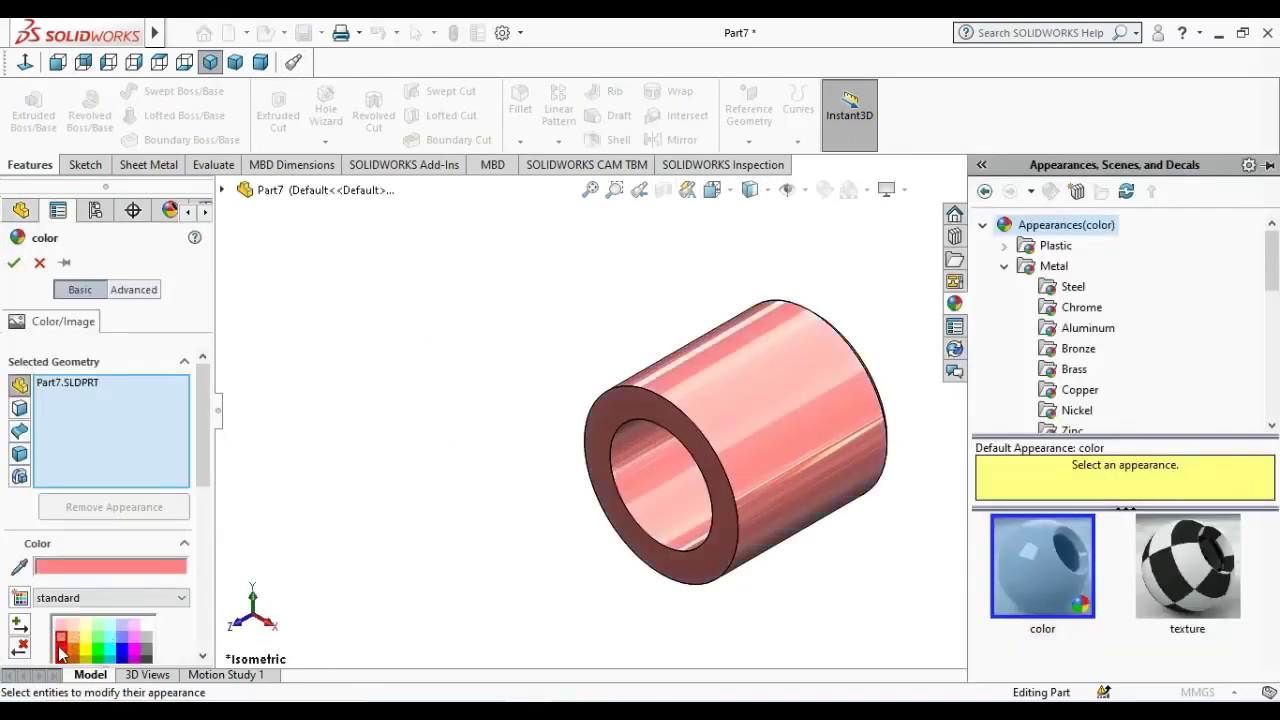
{"action": "left_click", "coordinate": [97, 641]}
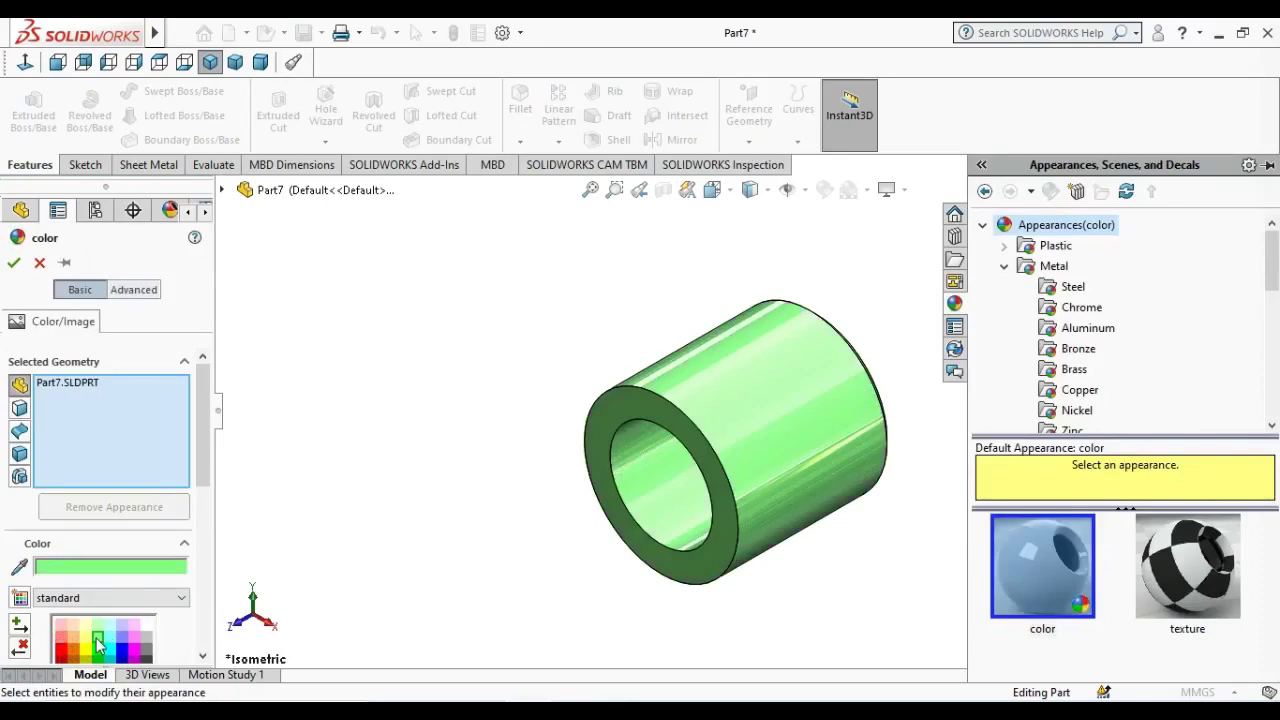
{"action": "left_click", "coordinate": [14, 262]}
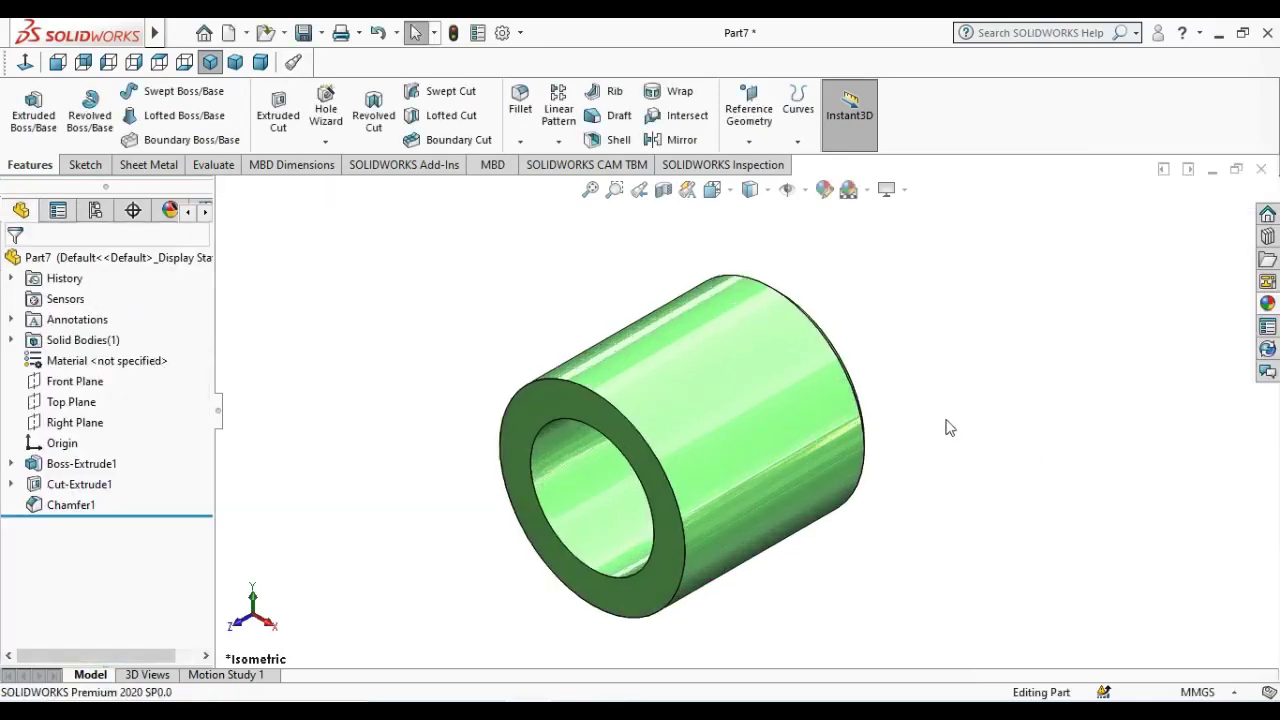
{"action": "mouse_move", "coordinate": [902, 500]}
{"action": "middle_mouse_down"}
{"action": "mouse_move", "coordinate": [847, 342]}
{"action": "mouse_move", "coordinate": [646, 334]}
{"action": "mouse_move", "coordinate": [457, 391]}
{"action": "mouse_move", "coordinate": [434, 463]}
{"action": "middle_mouse_up"}
{"action": "left_click", "coordinate": [210, 62]}
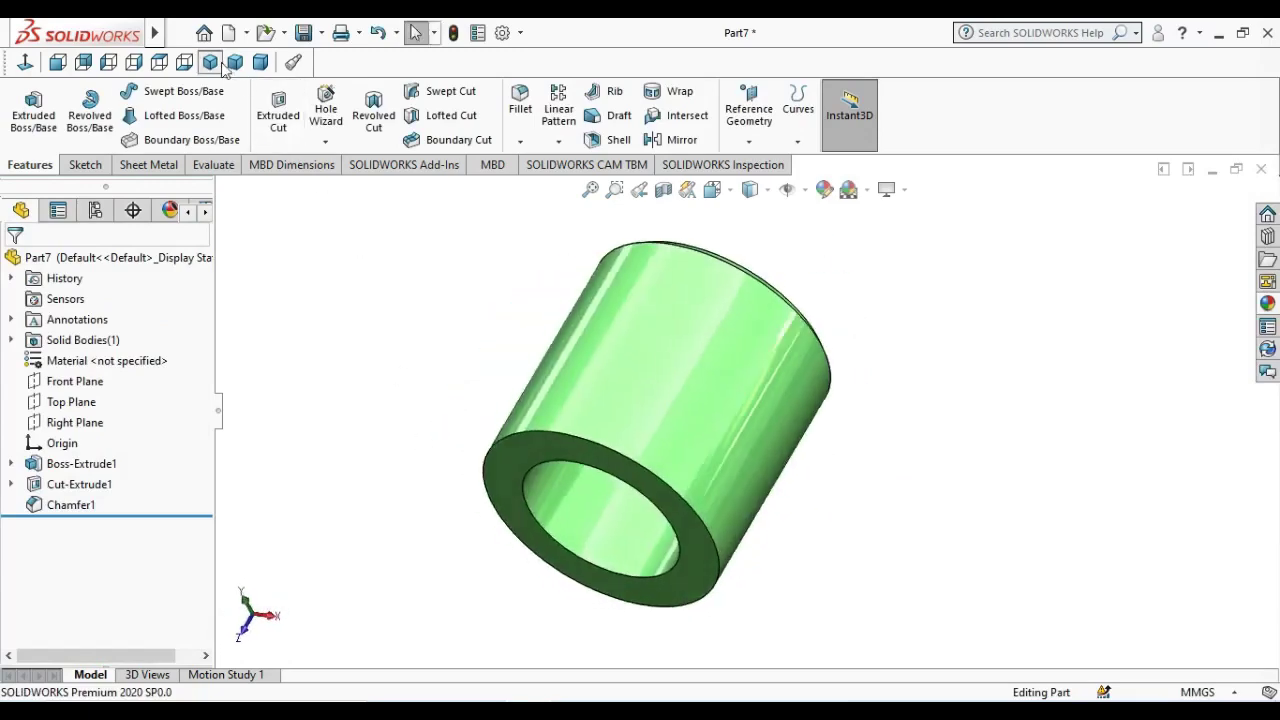
- Save the part as '6. Handle Cap' in the Bench Vice folder
{"action": "key", "text": "ctrl+s"}
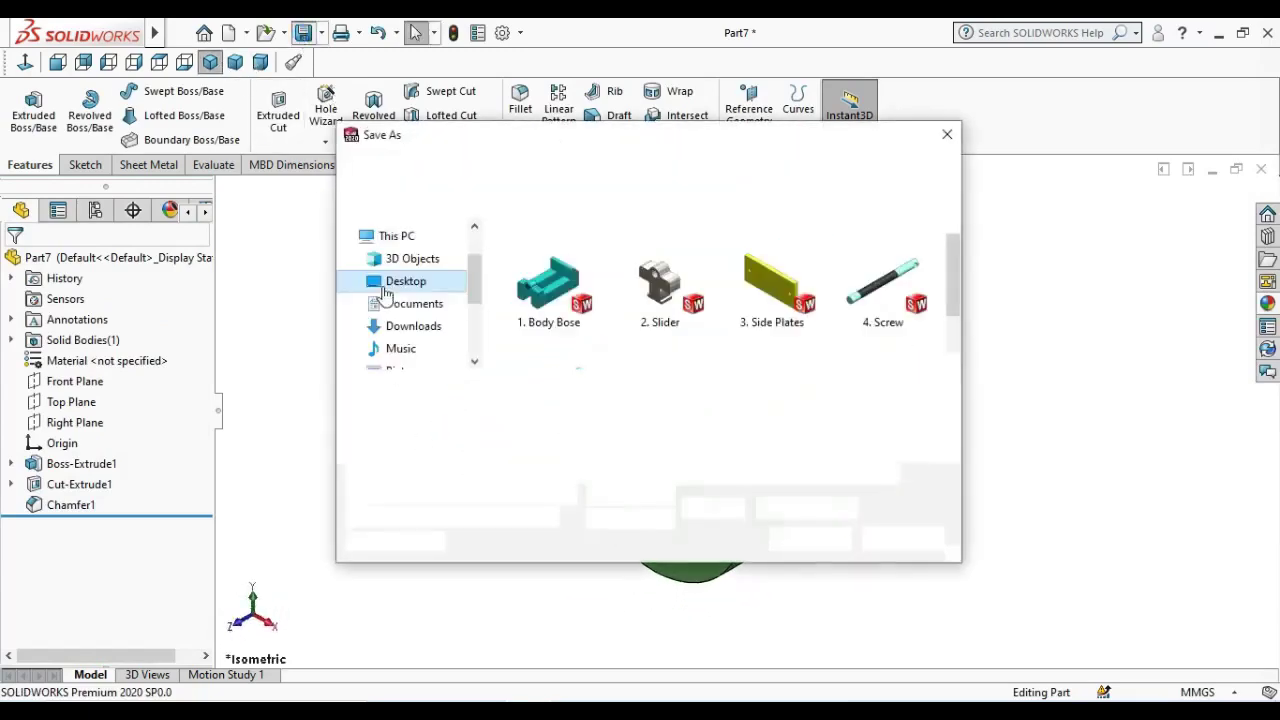
{"action": "scroll", "coordinate": [630, 348], "scroll_direction": "down", "scroll_amount": 2}
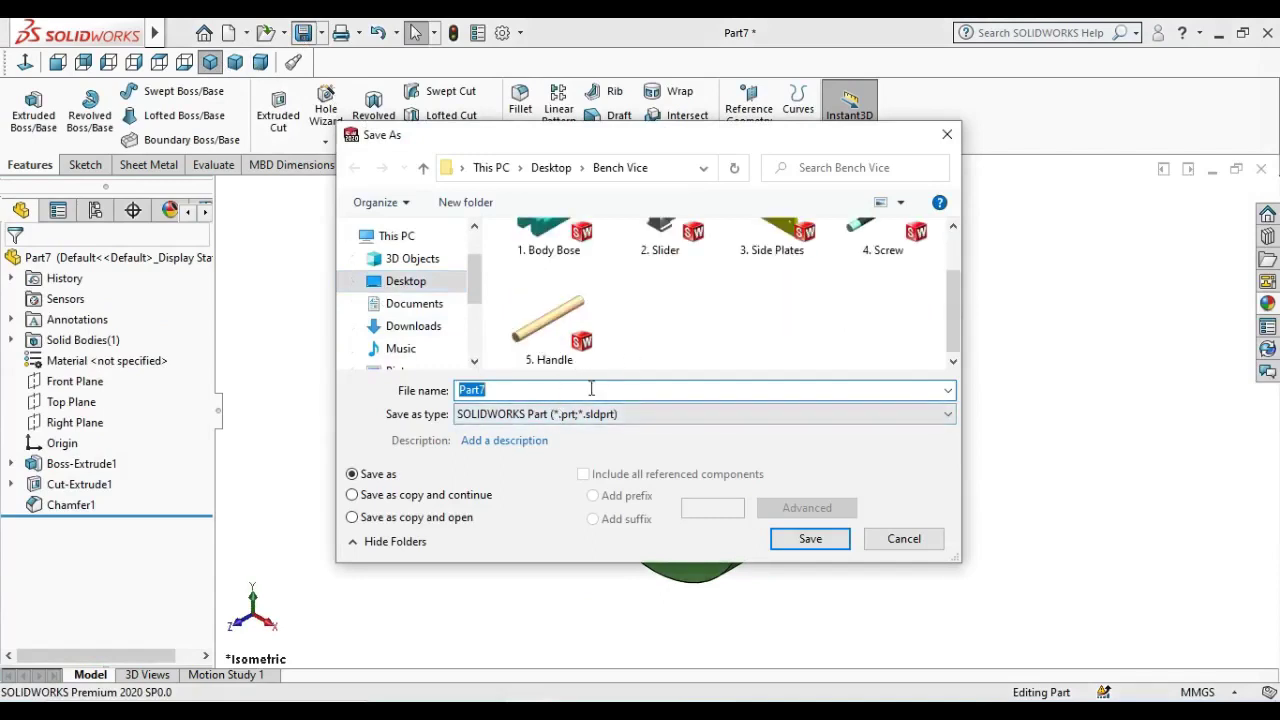
{"action": "left_click", "coordinate": [560, 340]}
{"action": "double_click", "coordinate": [525, 389]}
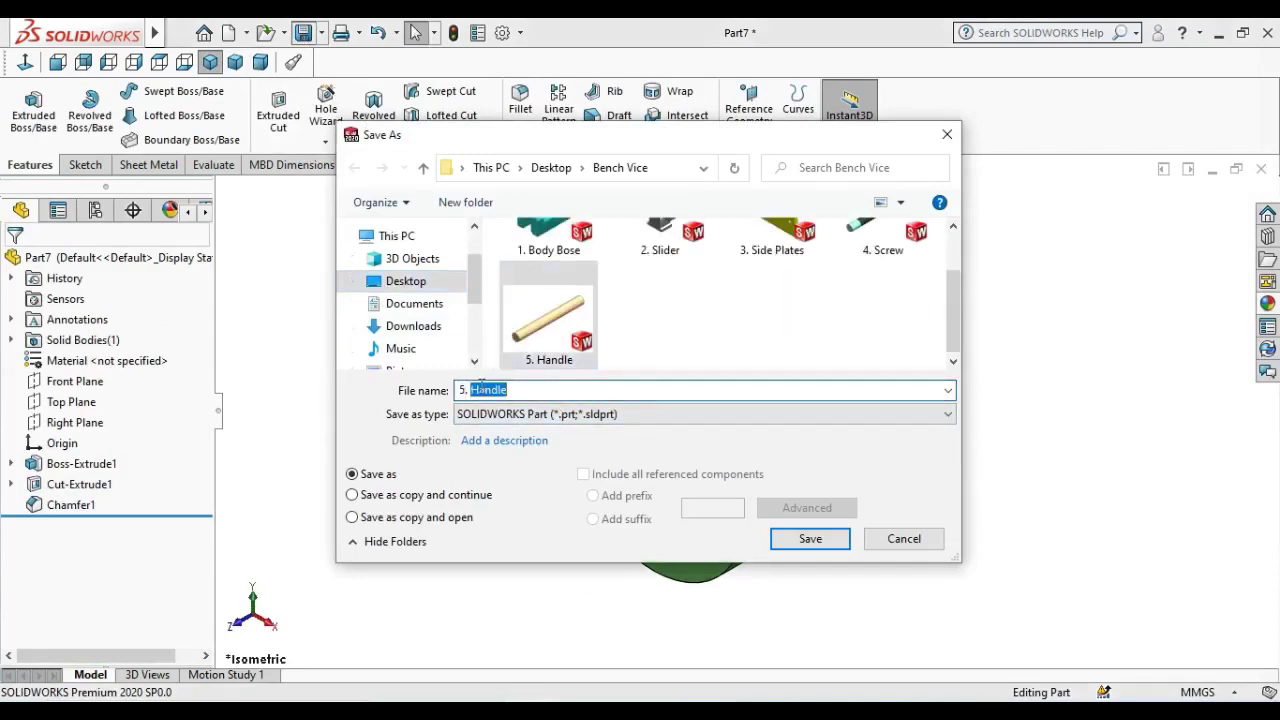
{"action": "left_click", "coordinate": [468, 389]}
{"action": "key", "text": "BackSpace"}
{"action": "key", "text": "BackSpace"}
{"action": "key", "text": "BackSpace"}
{"action": "key", "text": "BackSpace"}
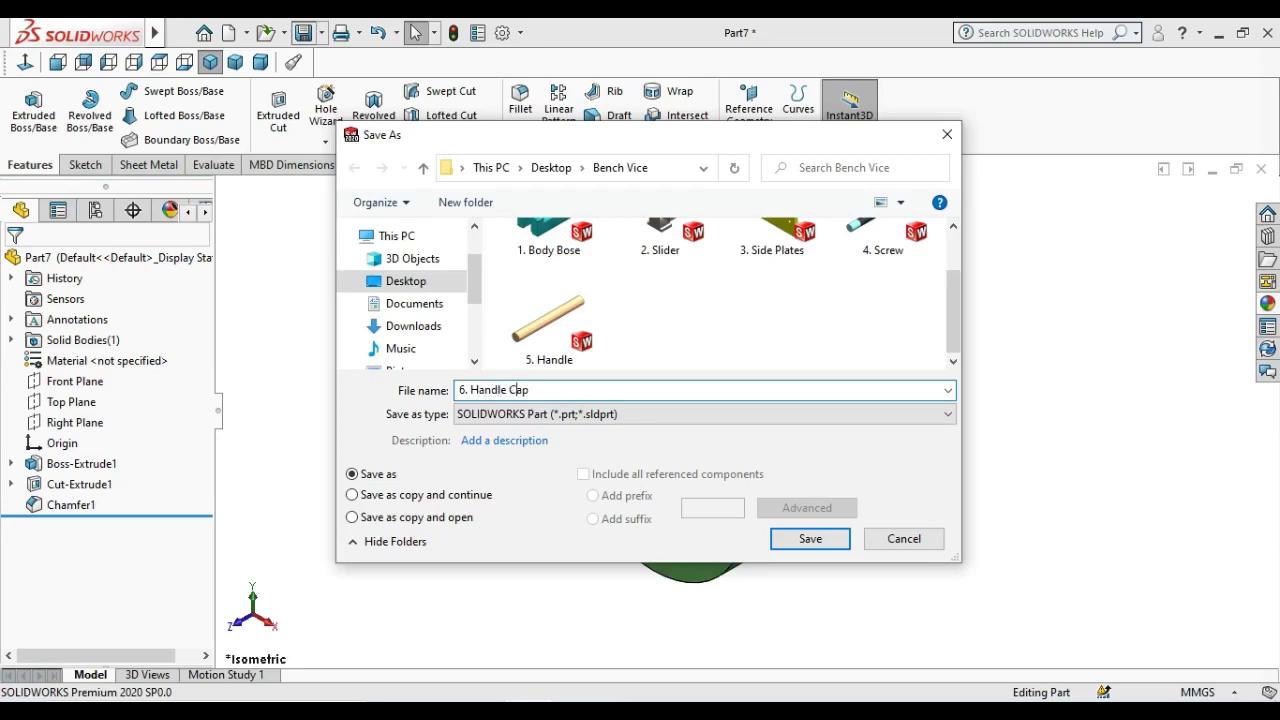
{"action": "key", "text": "Return"}
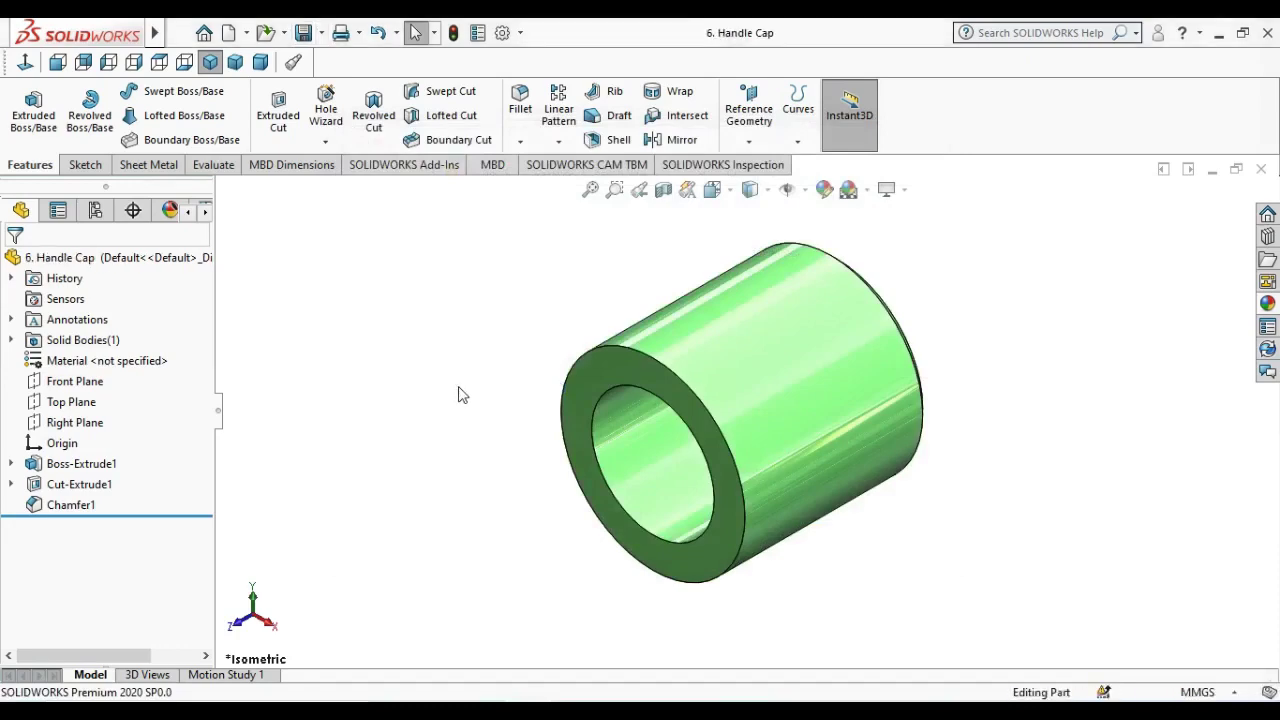
{"action": "mouse_move", "coordinate": [470, 414]}
{"action": "middle_mouse_down"}
{"action": "mouse_move", "coordinate": [460, 431]}
{"action": "mouse_move", "coordinate": [317, 351]}
{"action": "mouse_move", "coordinate": [306, 460]}
{"action": "mouse_move", "coordinate": [518, 314]}
{"action": "mouse_move", "coordinate": [620, 274]}
{"action": "mouse_move", "coordinate": [786, 363]}
{"action": "mouse_move", "coordinate": [985, 305]}
{"action": "middle_mouse_up"}
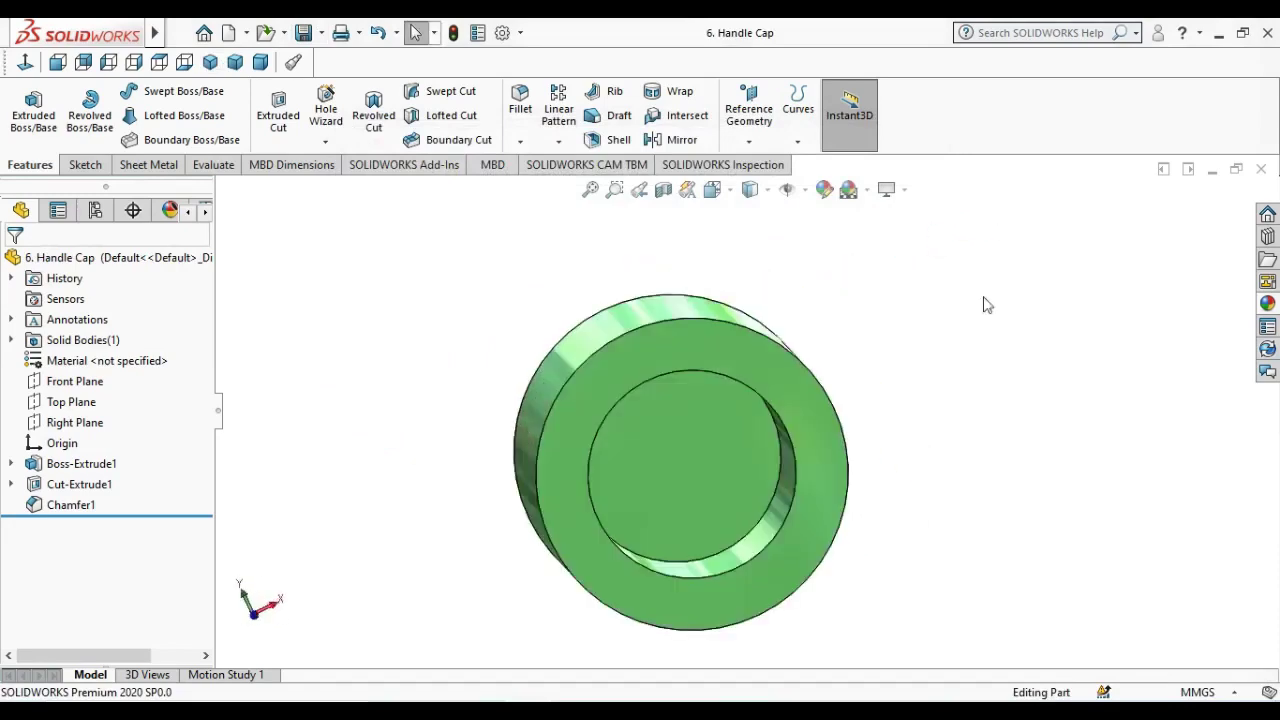
{"action": "mouse_move", "coordinate": [919, 463]}
{"action": "middle_mouse_down"}
{"action": "mouse_move", "coordinate": [957, 394]}
{"action": "mouse_move", "coordinate": [797, 371]}
{"action": "mouse_move", "coordinate": [896, 446]}
{"action": "mouse_move", "coordinate": [734, 471]}
{"action": "mouse_move", "coordinate": [677, 609]}
{"action": "middle_mouse_up"}
{"action": "scroll", "coordinate": [677, 605], "scroll_direction": "up", "scroll_amount": 3}
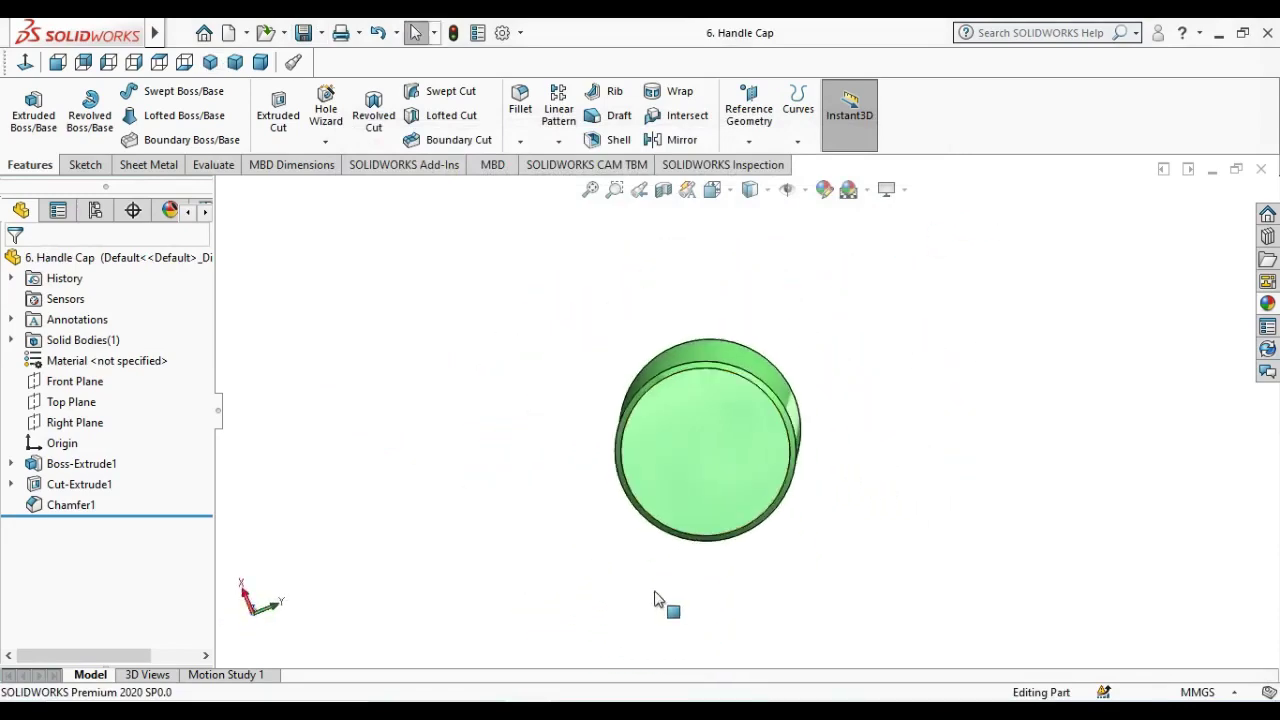
{"action": "left_click", "coordinate": [210, 62]}
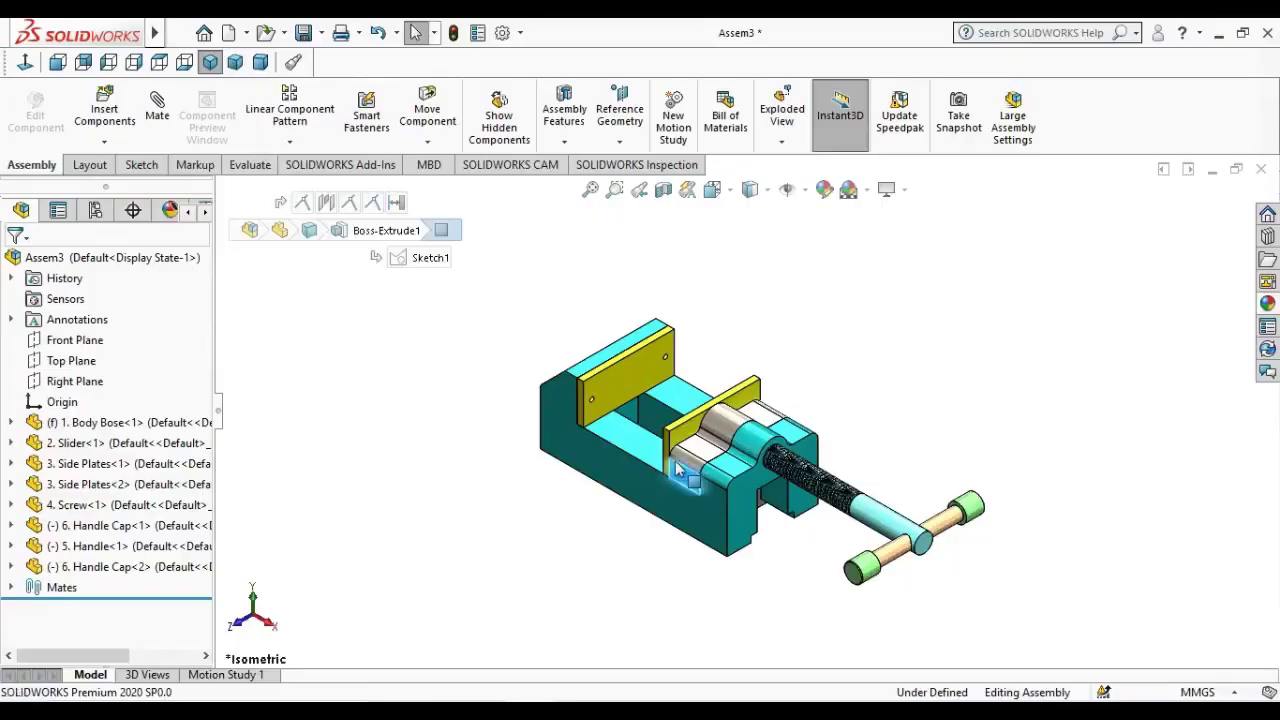
- Drag in the view to show the slider travelling along the screw
{"action": "mouse_move", "coordinate": [700, 420]}
{"action": "left_mouse_down"}
{"action": "mouse_move", "coordinate": [649, 438]}
{"action": "mouse_move", "coordinate": [599, 399]}
{"action": "mouse_move", "coordinate": [594, 375]}
{"action": "mouse_move", "coordinate": [630, 392]}
{"action": "left_mouse_up"}
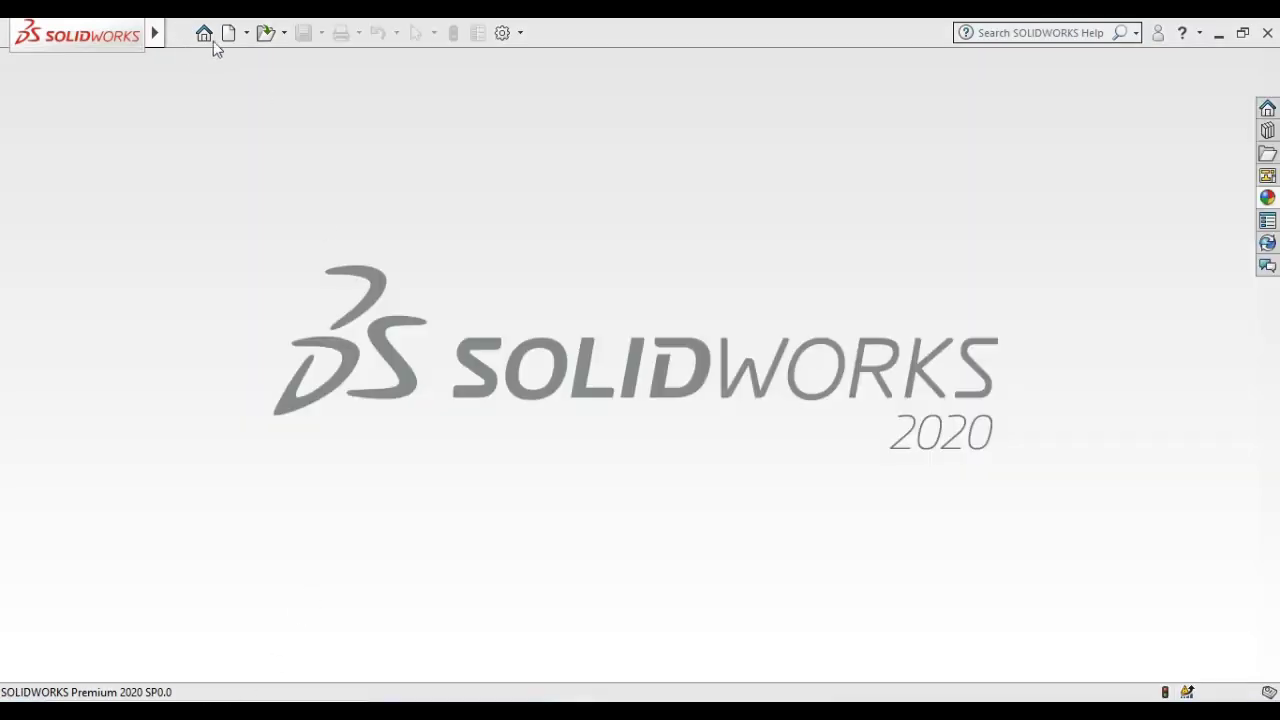
- Create a new assembly, fixing 1. Body Bose at the origin and placing 2. Slider
{"action": "left_click", "coordinate": [228, 34]}
{"action": "left_click", "coordinate": [745, 535]}
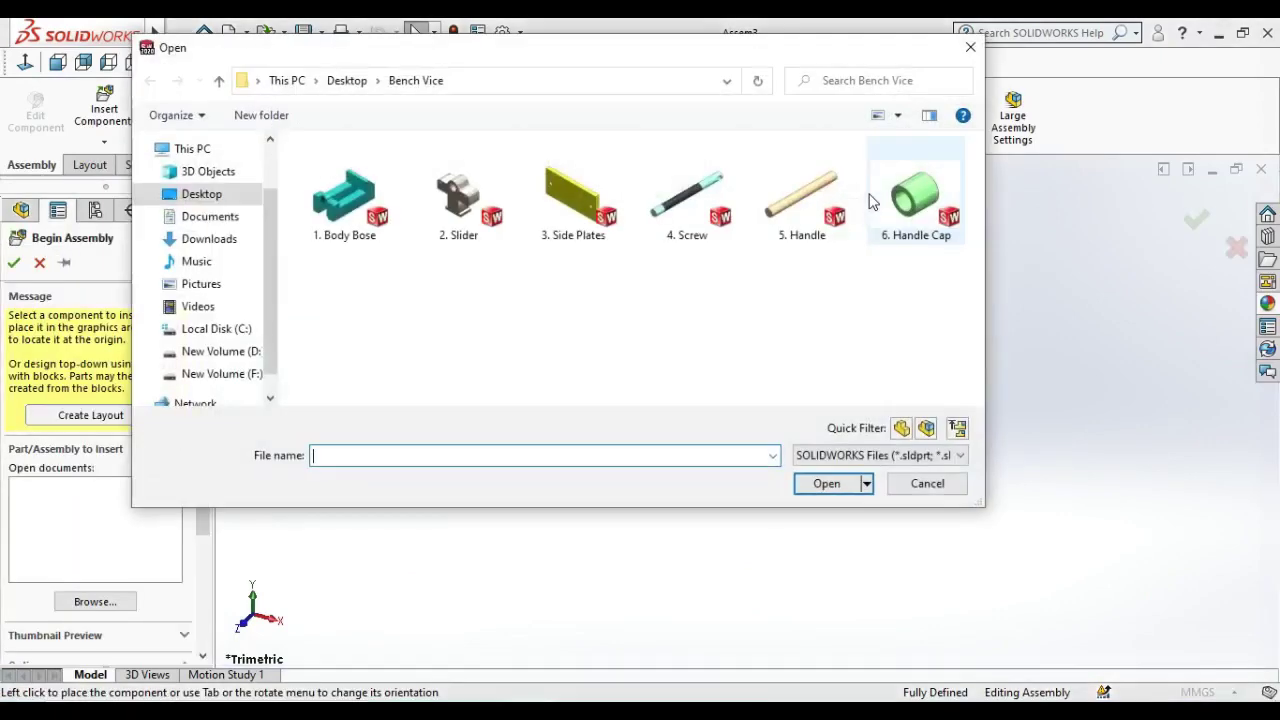
{"action": "left_click", "coordinate": [370, 218]}
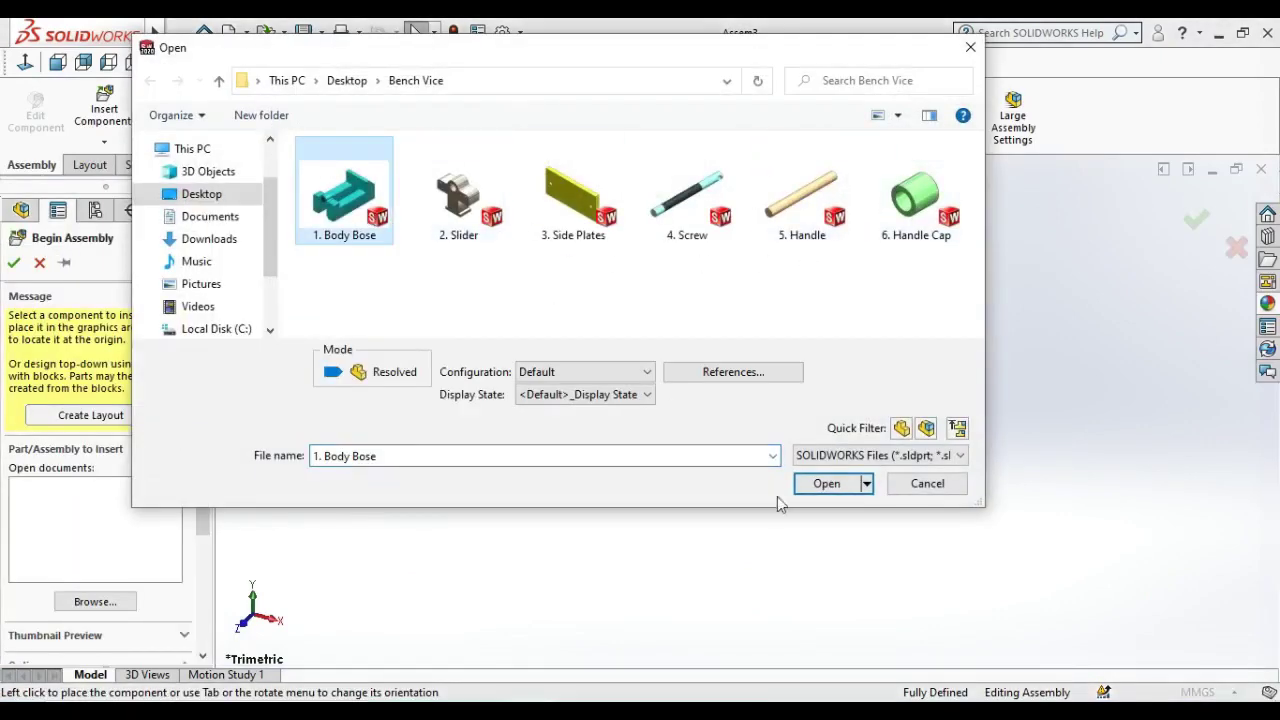
{"action": "left_click", "coordinate": [468, 205], "text": "ctrl"}
{"action": "left_click", "coordinate": [828, 486]}
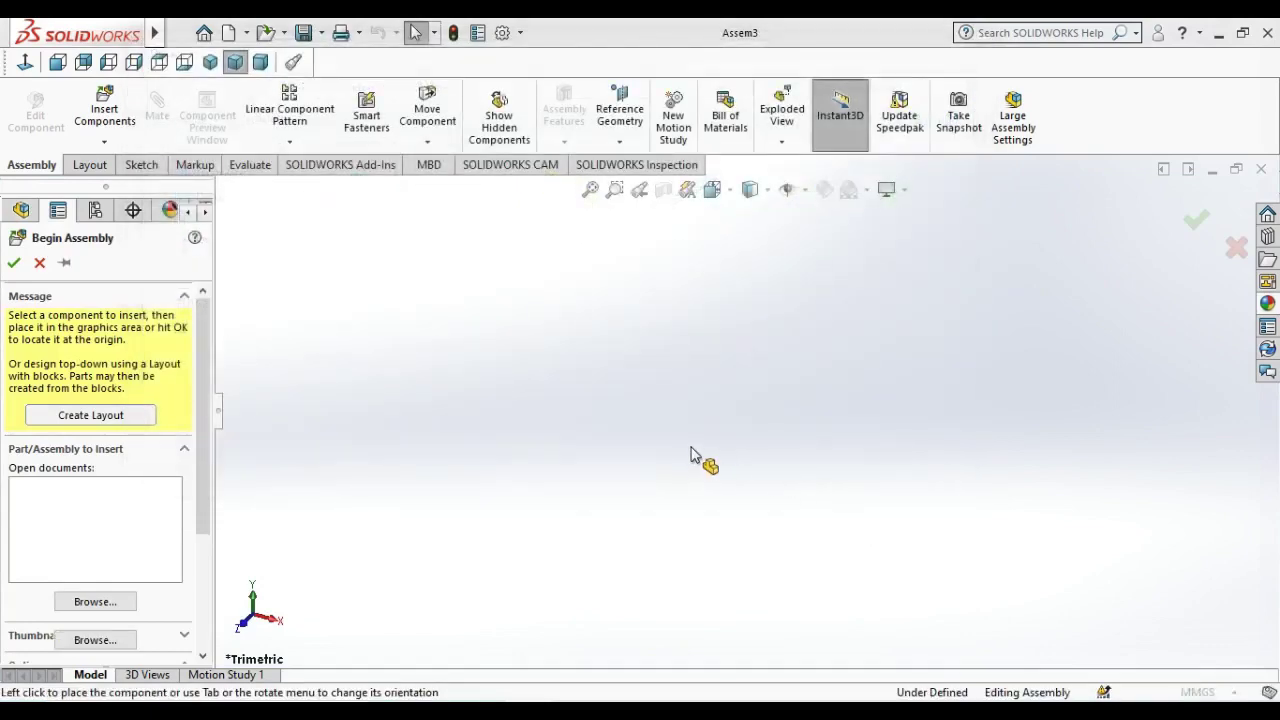
{"action": "left_click", "coordinate": [686, 428]}
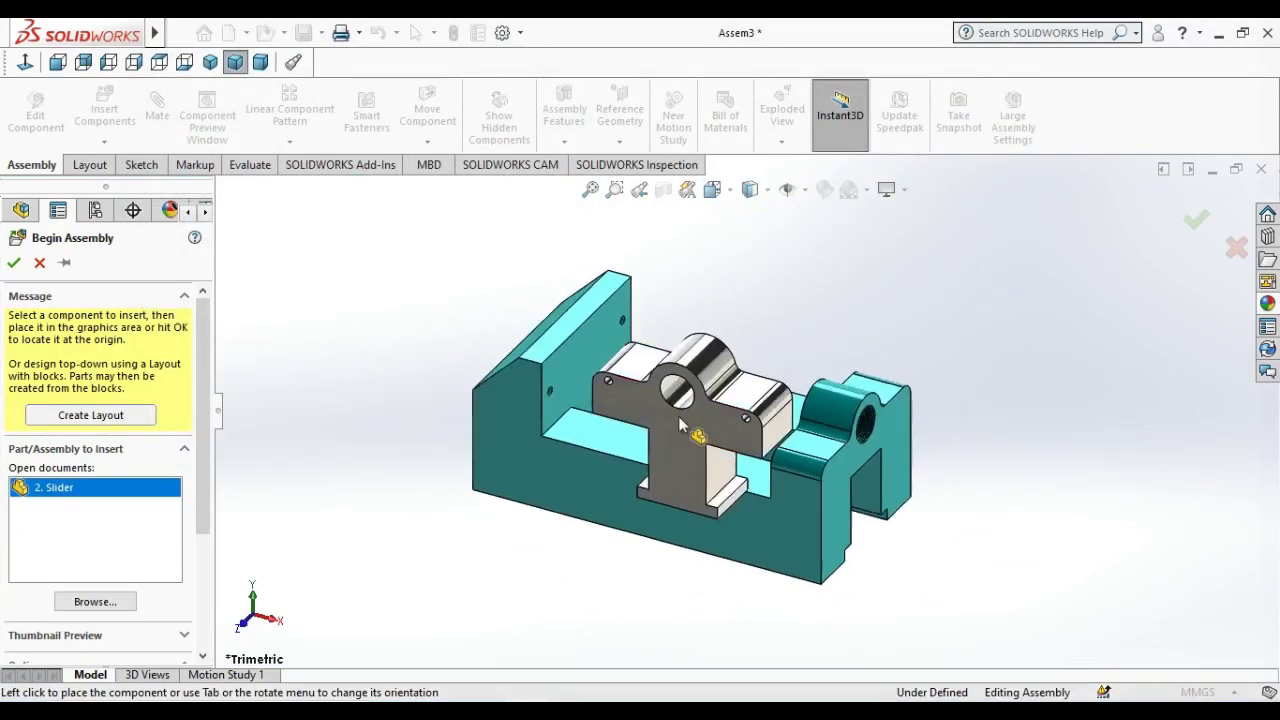
{"action": "scroll", "coordinate": [680, 425], "scroll_direction": "down", "scroll_amount": 3}
{"action": "left_click", "coordinate": [745, 410]}
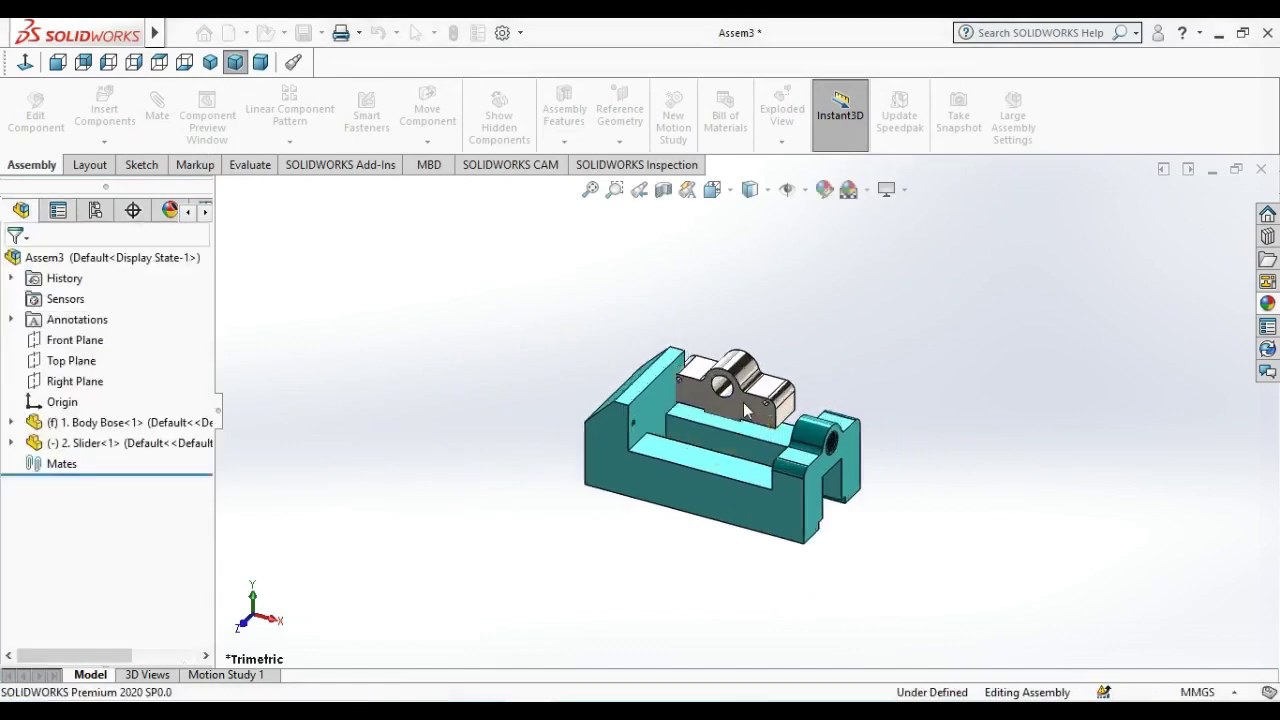
- Switch the assembly to the Plain White scene background
{"action": "left_click", "coordinate": [866, 190]}
{"action": "left_click", "coordinate": [872, 237]}
{"action": "mouse_move", "coordinate": [881, 349]}
{"action": "middle_mouse_down"}
{"action": "mouse_move", "coordinate": [726, 449]}
{"action": "mouse_move", "coordinate": [911, 414]}
{"action": "middle_mouse_up"}
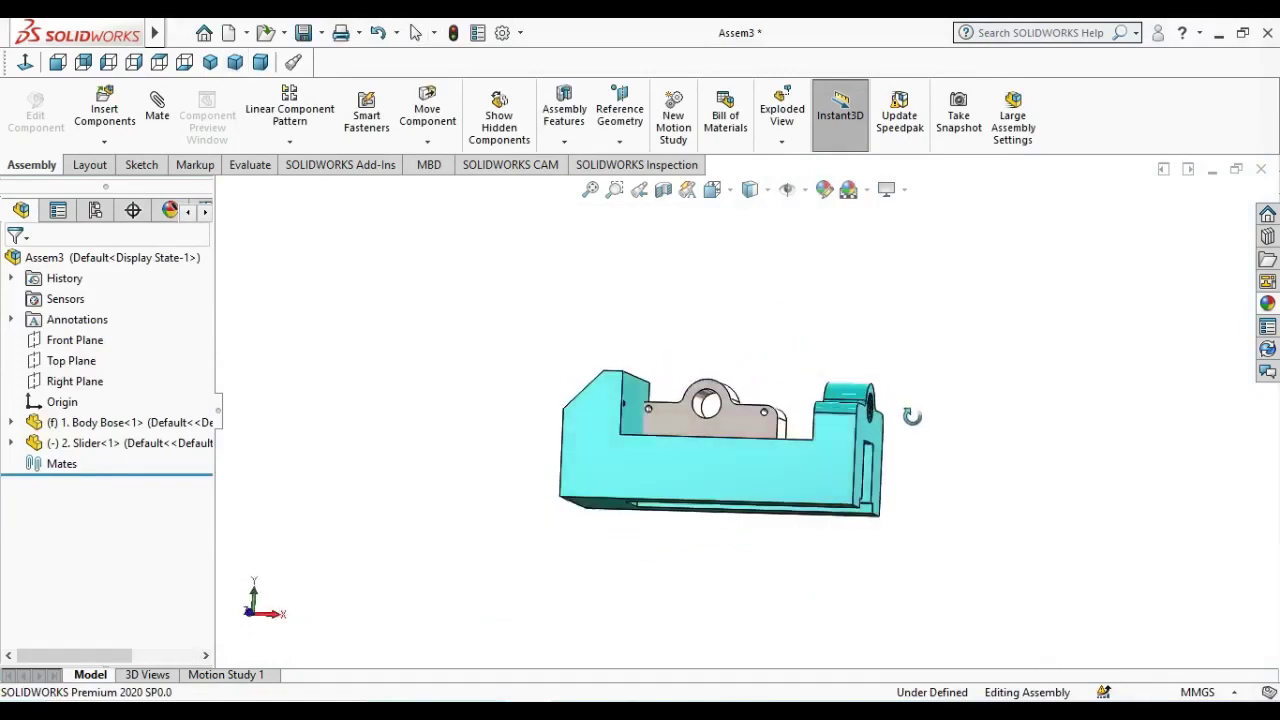
{"action": "left_click", "coordinate": [209, 65]}
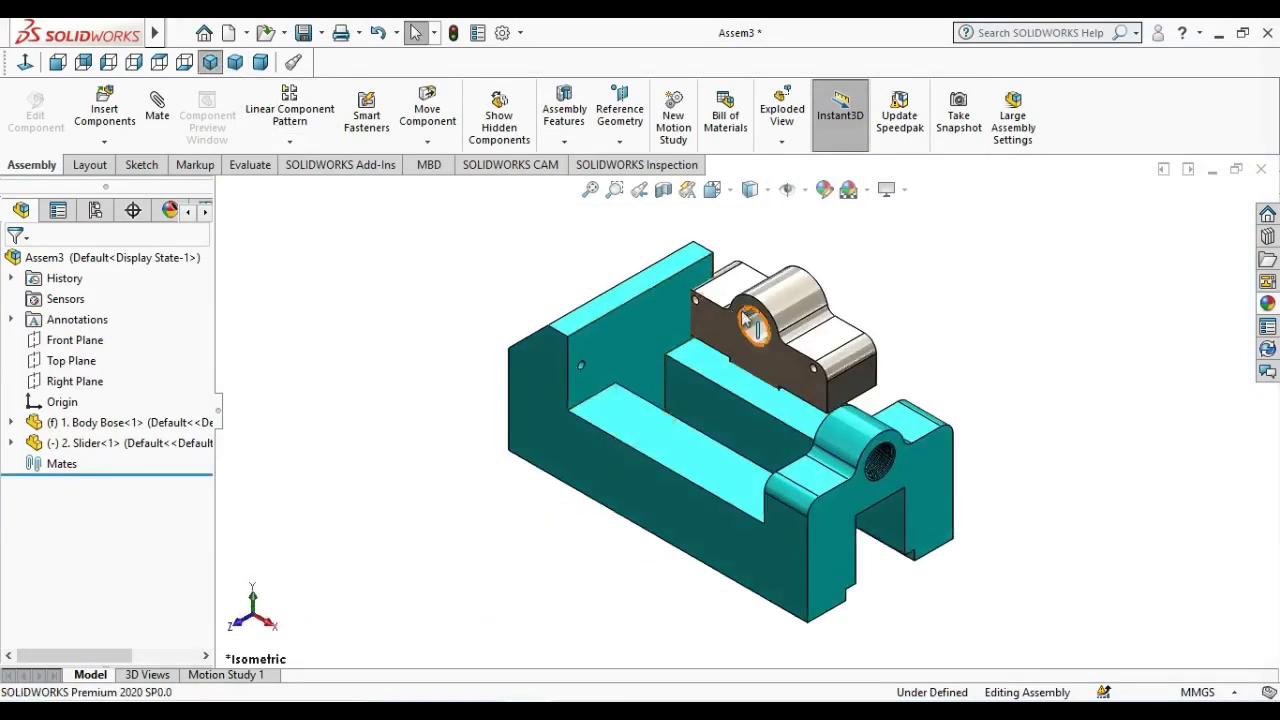
- Lift the slider clear of the body base and begin a mate on its face
{"action": "mouse_move", "coordinate": [860, 455]}
{"action": "middle_mouse_down"}
{"action": "mouse_move", "coordinate": [937, 391]}
{"action": "mouse_move", "coordinate": [880, 406]}
{"action": "middle_mouse_up"}
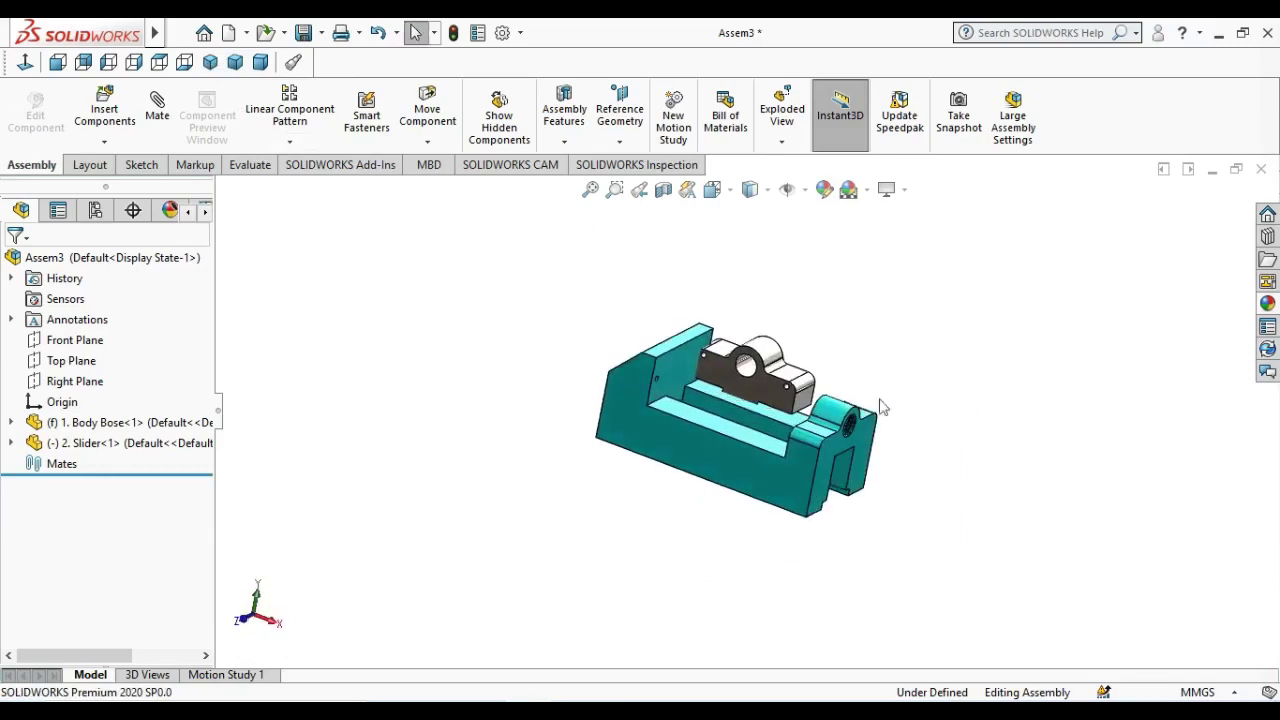
{"action": "scroll", "coordinate": [805, 400], "scroll_direction": "down", "scroll_amount": 2}
{"action": "left_click", "coordinate": [739, 384]}
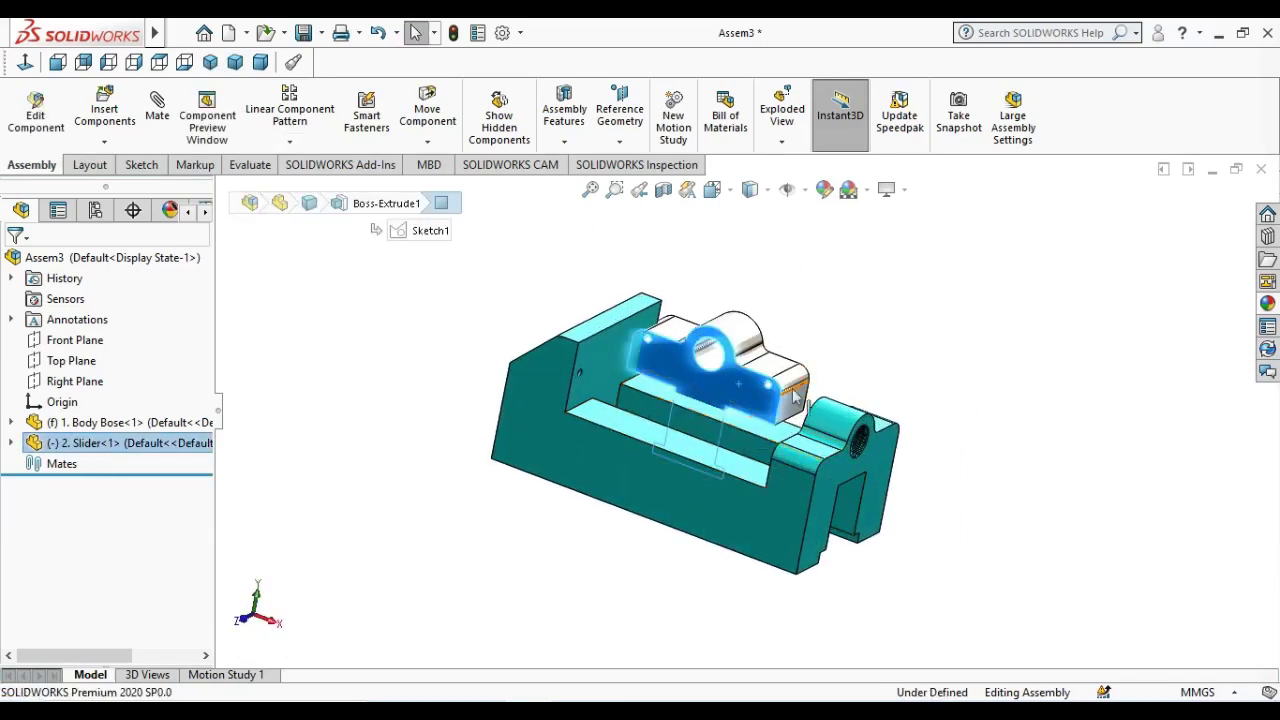
{"action": "middle_click_drag", "start_coordinate": [811, 346], "coordinate": [790, 370]}
{"action": "left_click", "coordinate": [860, 392]}
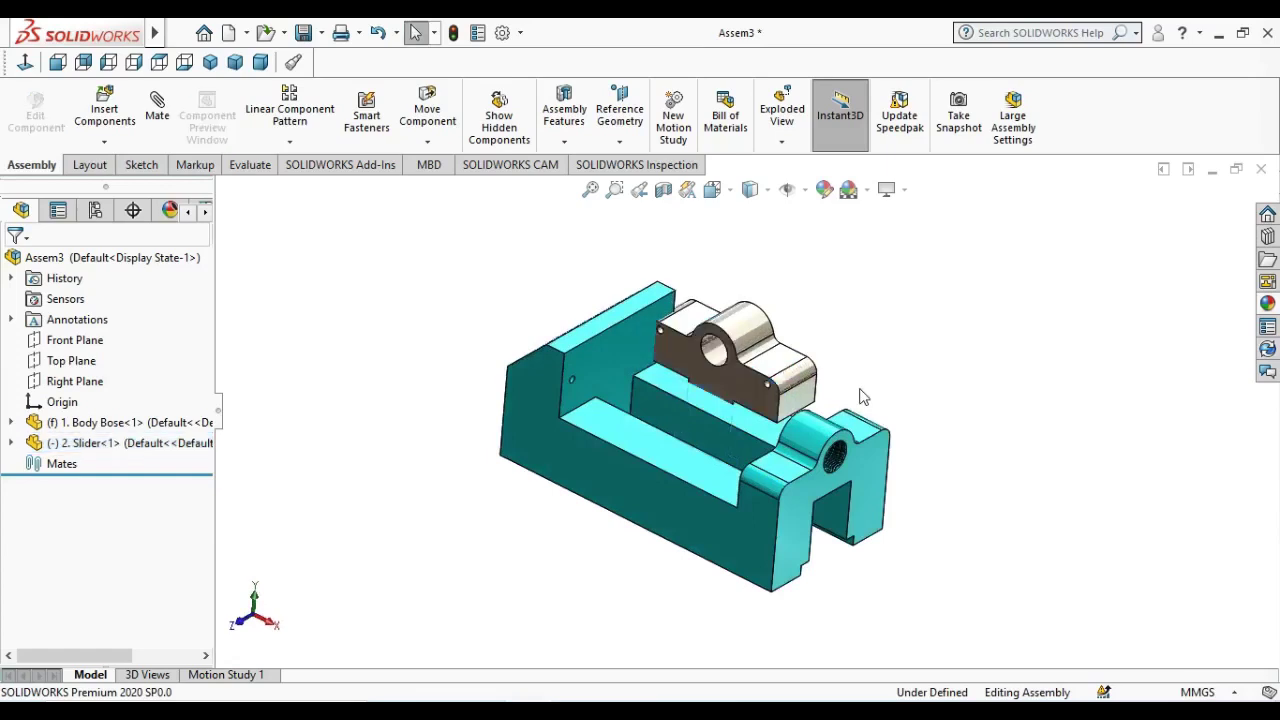
{"action": "left_click_drag", "start_coordinate": [803, 403], "coordinate": [820, 350]}
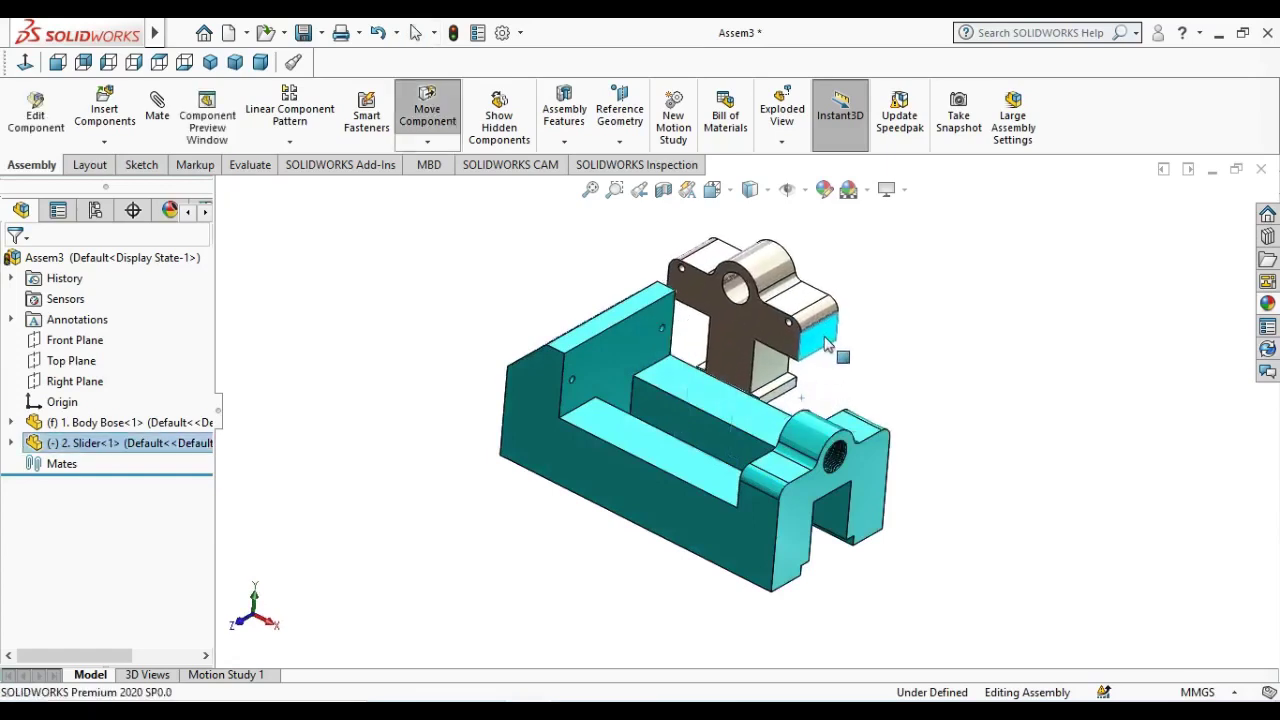
{"action": "left_click", "coordinate": [754, 424]}
{"action": "mouse_move", "coordinate": [790, 360]}
{"action": "middle_mouse_down"}
{"action": "mouse_move", "coordinate": [828, 305]}
{"action": "mouse_move", "coordinate": [808, 277]}
{"action": "mouse_move", "coordinate": [864, 363]}
{"action": "middle_mouse_up"}
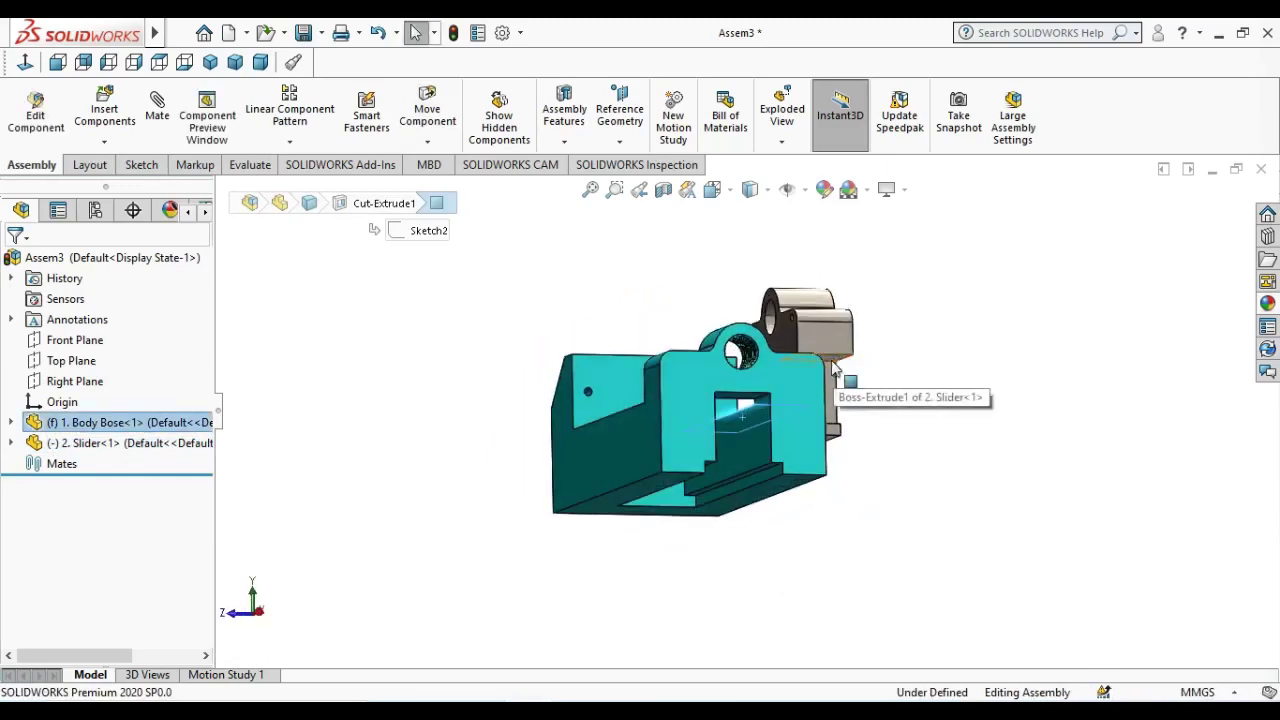
{"action": "left_click", "coordinate": [833, 368]}
{"action": "middle_click_drag", "start_coordinate": [840, 370], "coordinate": [932, 405]}
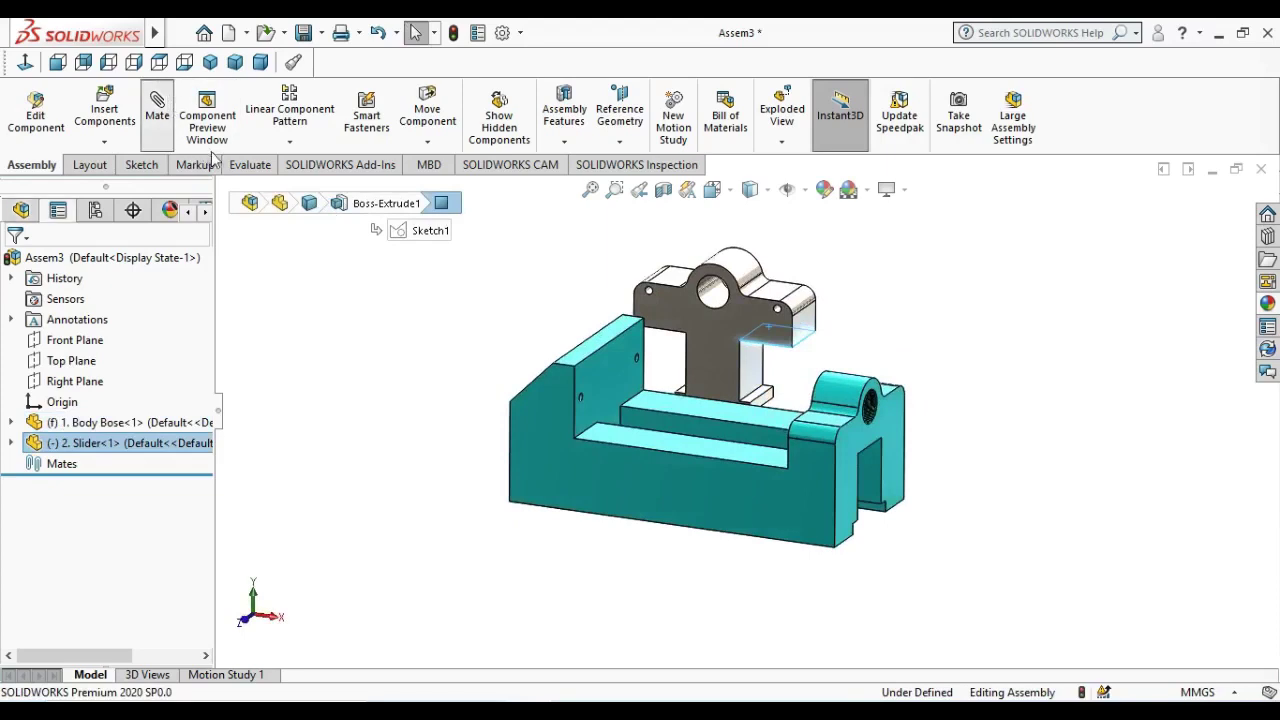
{"action": "left_click", "coordinate": [14, 263]}
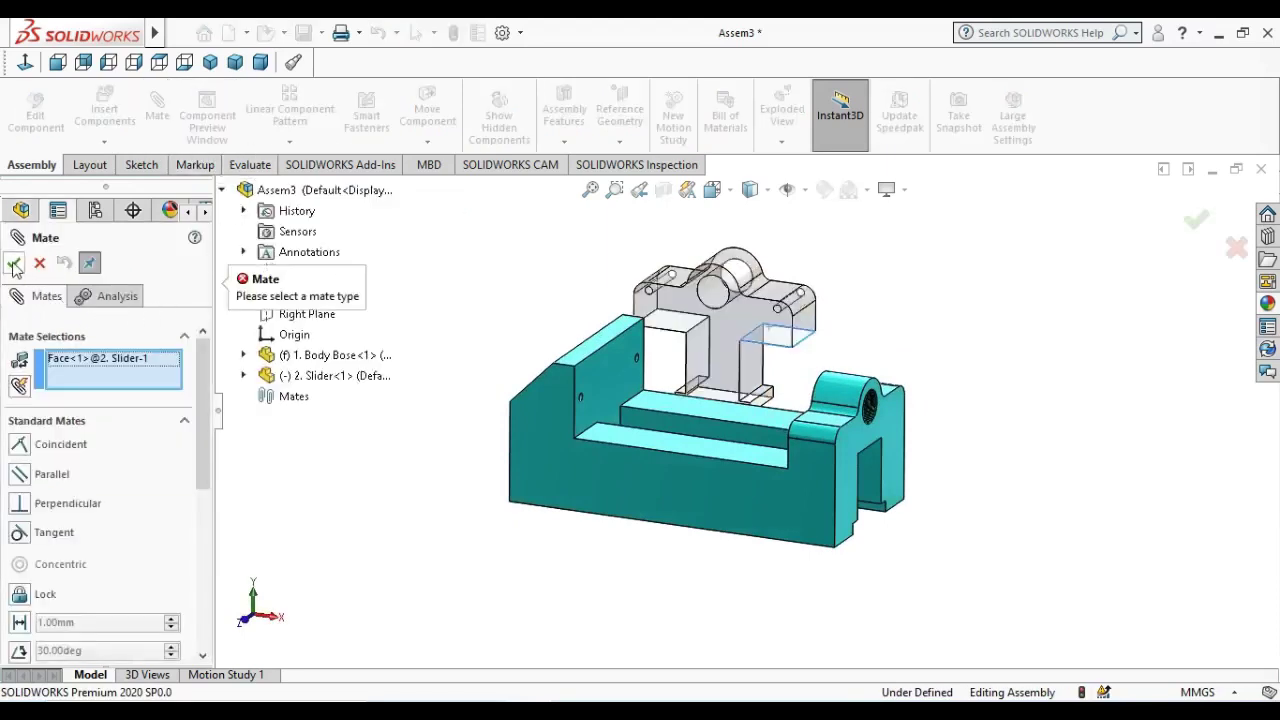
- Mate the slider's bottom face coincident with the body base slot face
{"action": "key", "text": "Escape"}
{"action": "left_click", "coordinate": [728, 413]}
{"action": "middle_click_drag", "start_coordinate": [735, 350], "coordinate": [730, 310]}
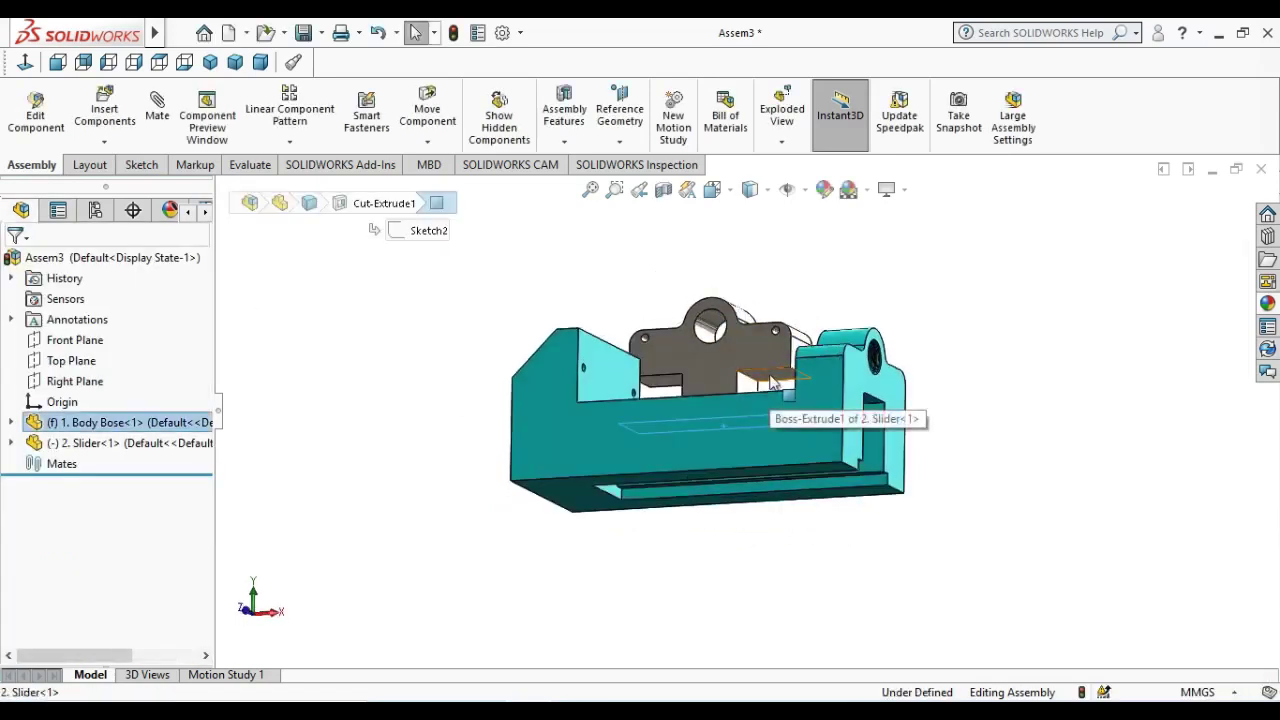
{"action": "left_click", "coordinate": [772, 392]}
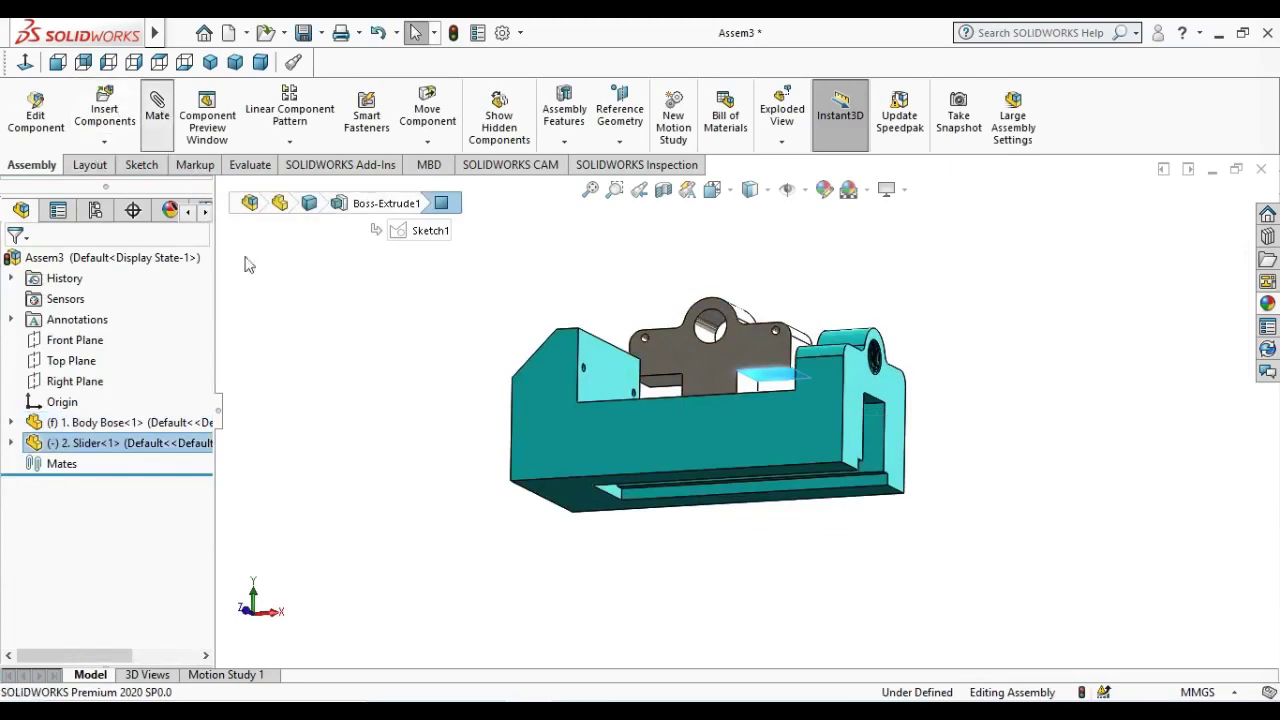
{"action": "key", "text": "m"}
{"action": "middle_click_drag", "start_coordinate": [446, 320], "coordinate": [460, 431]}
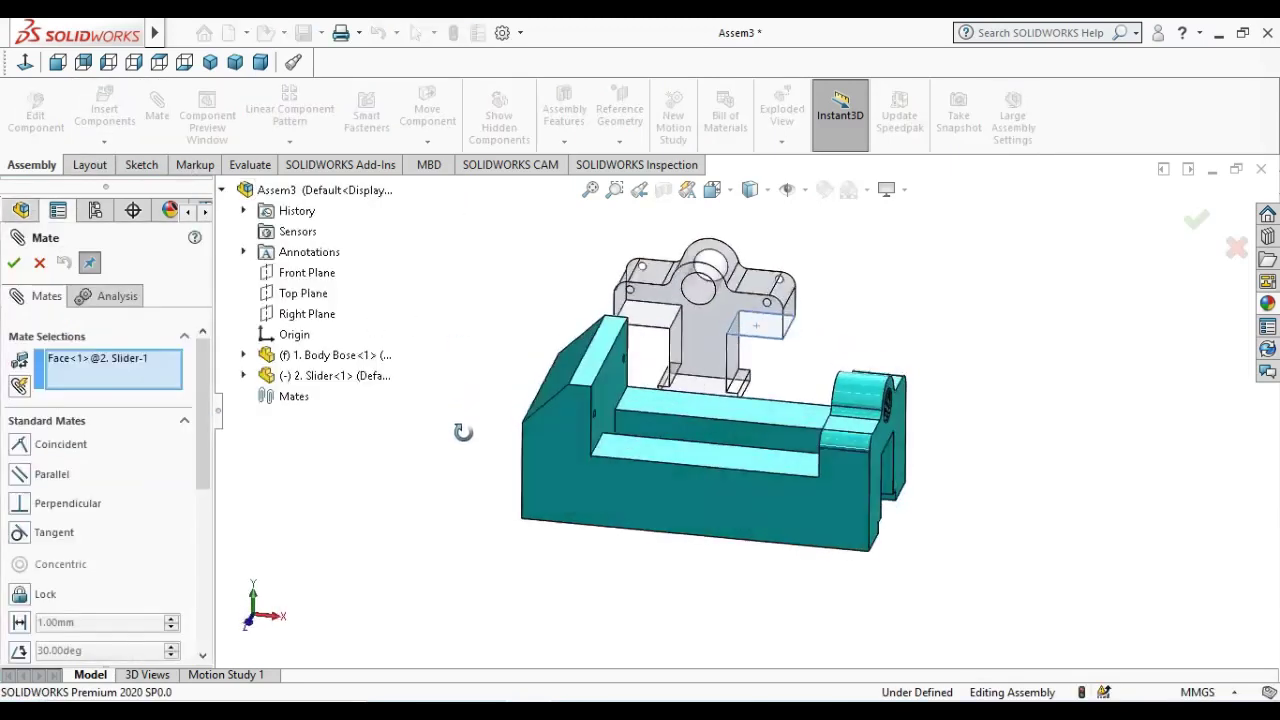
{"action": "left_click", "coordinate": [748, 387]}
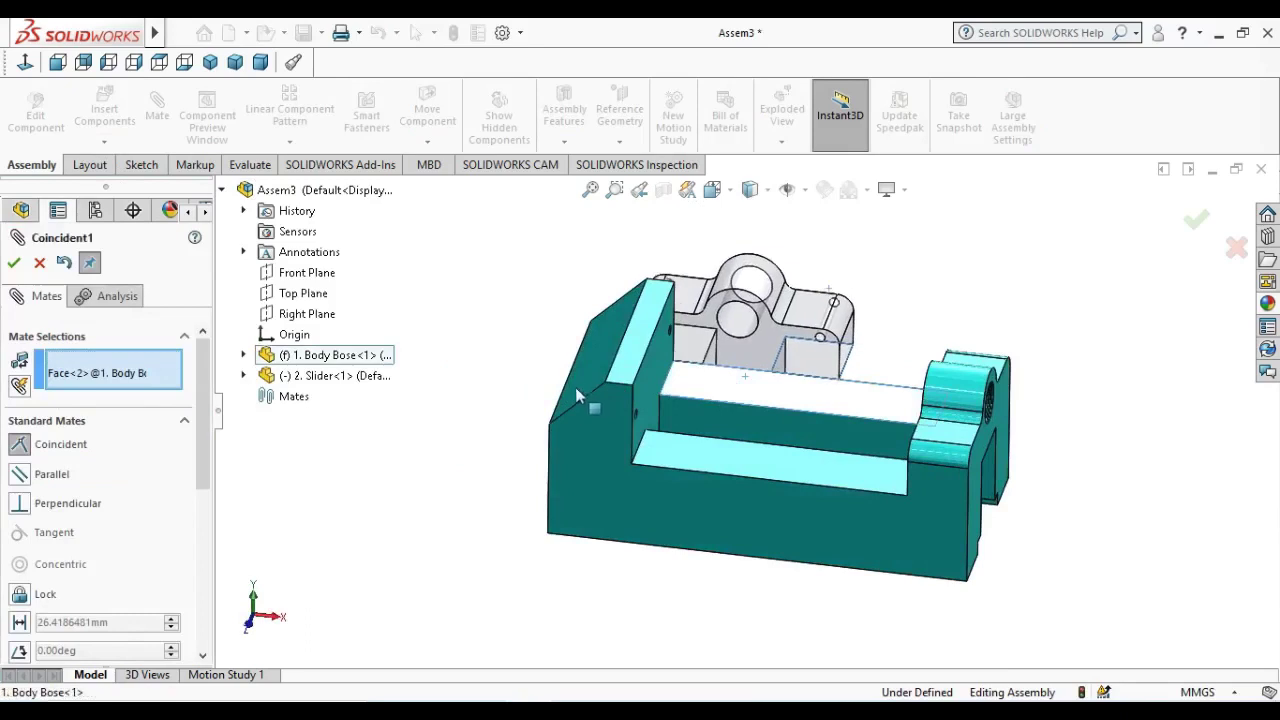
{"action": "left_click", "coordinate": [14, 263]}
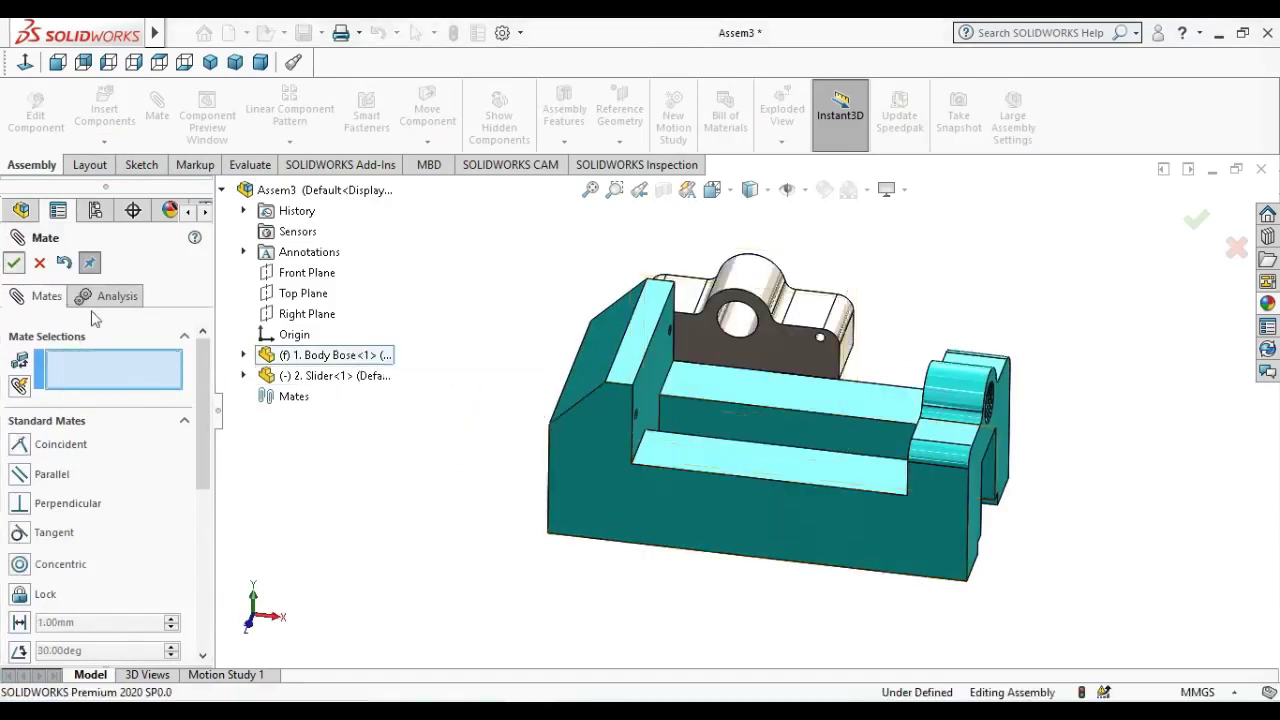
{"action": "key", "text": "Escape"}
- Select the body base and start defining another mate
{"action": "left_click", "coordinate": [741, 507]}
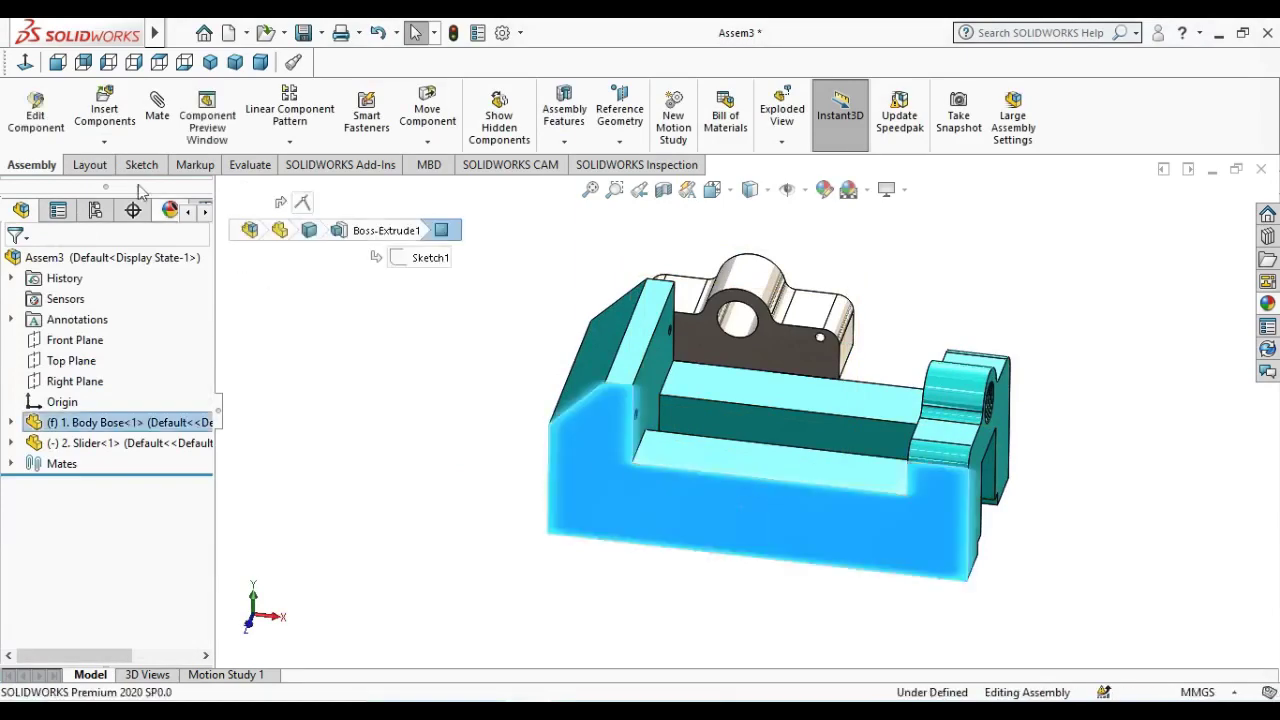
{"action": "left_click", "coordinate": [120, 133]}
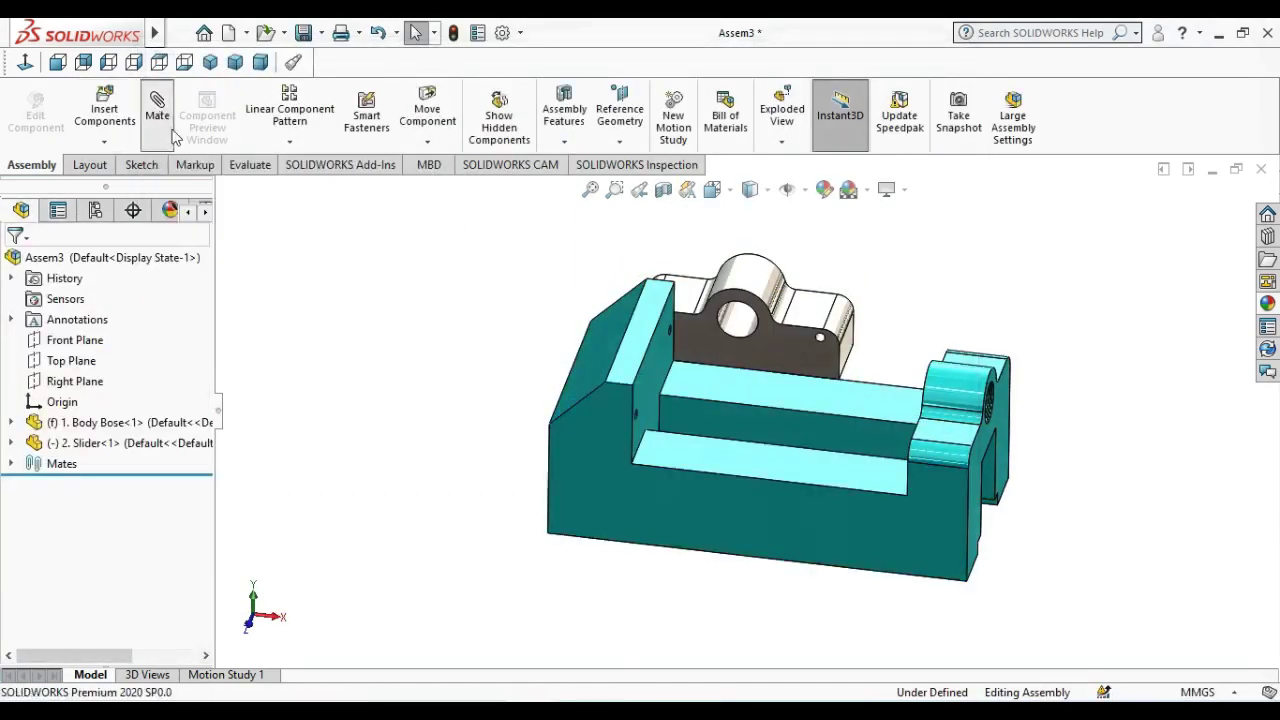
{"action": "left_click", "coordinate": [171, 139]}
- Add a Width mate centring the slider's two faces between the body base's side faces
{"action": "scroll", "coordinate": [190, 637], "scroll_direction": "down", "scroll_amount": 3}
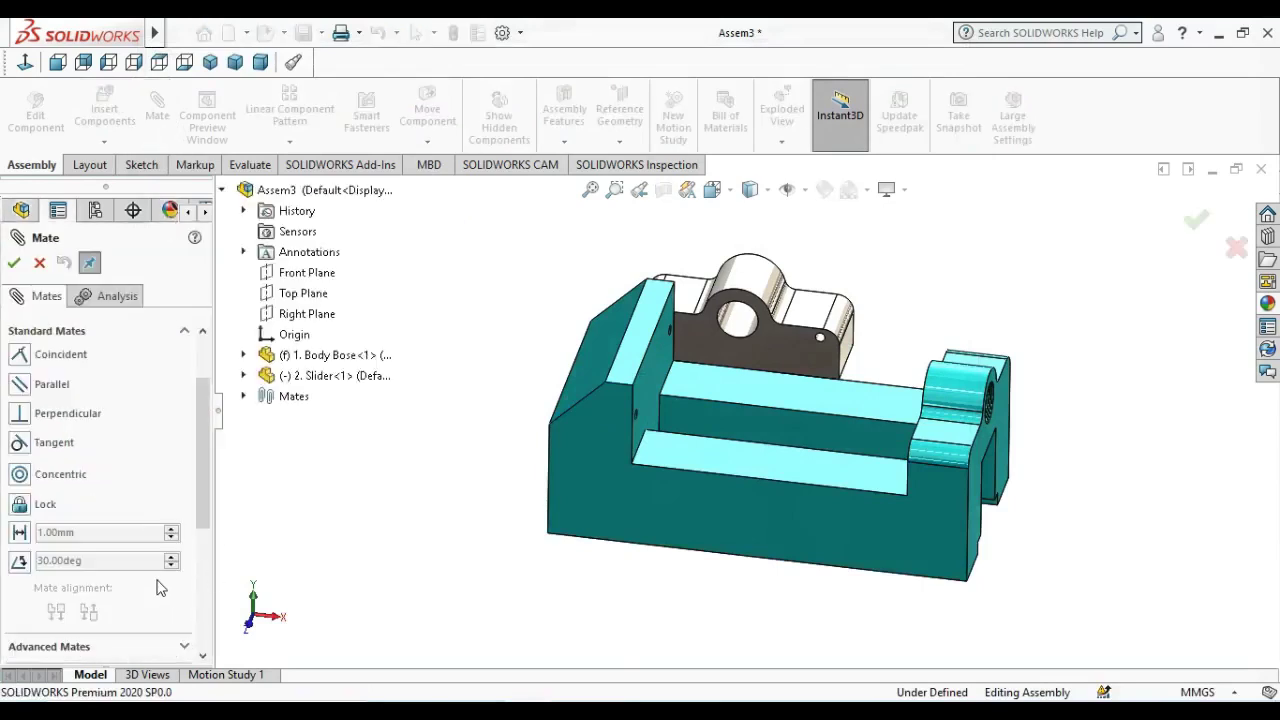
{"action": "scroll", "coordinate": [140, 588], "scroll_direction": "down", "scroll_amount": 3}
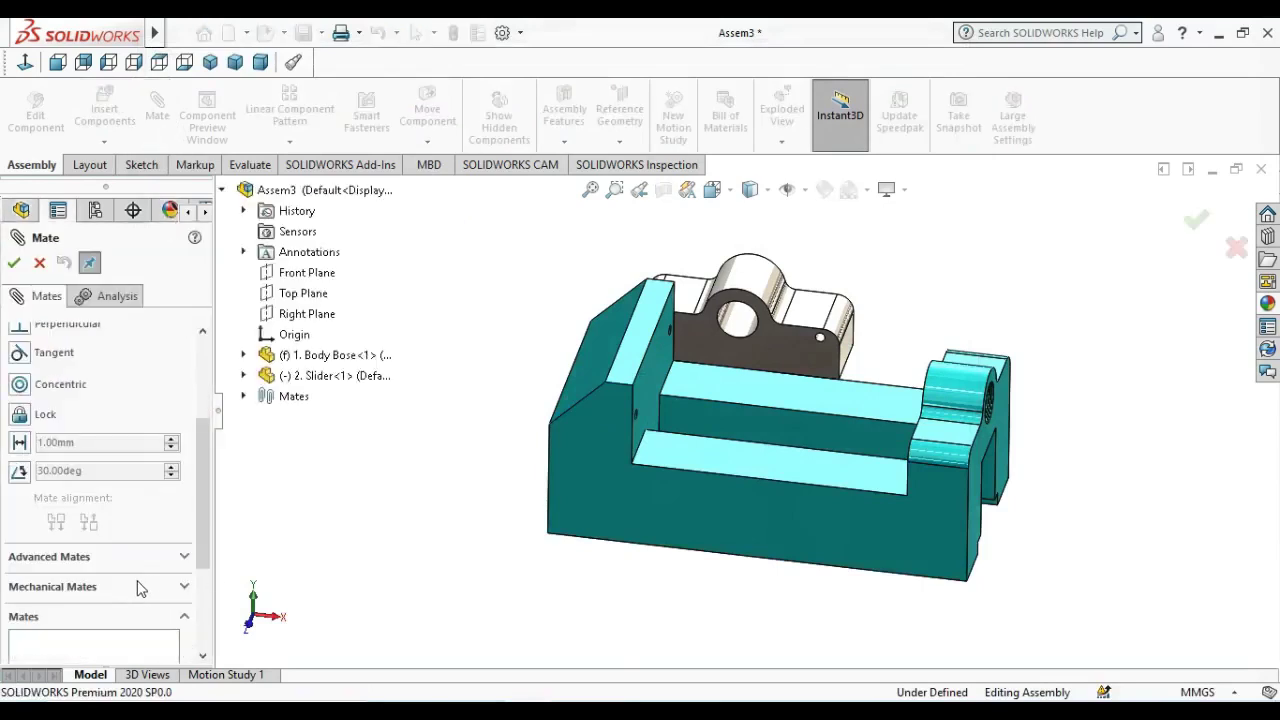
{"action": "left_click", "coordinate": [85, 560]}
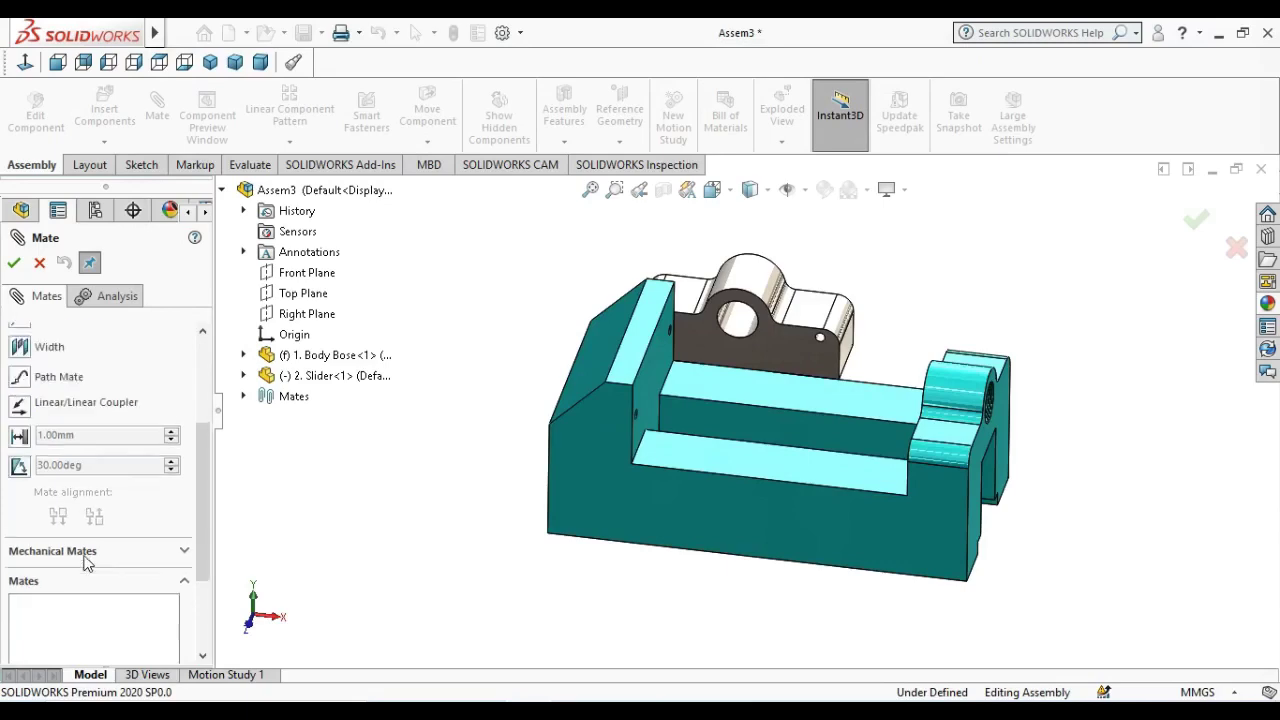
{"action": "scroll", "coordinate": [88, 556], "scroll_direction": "up", "scroll_amount": 3}
{"action": "left_click", "coordinate": [40, 527]}
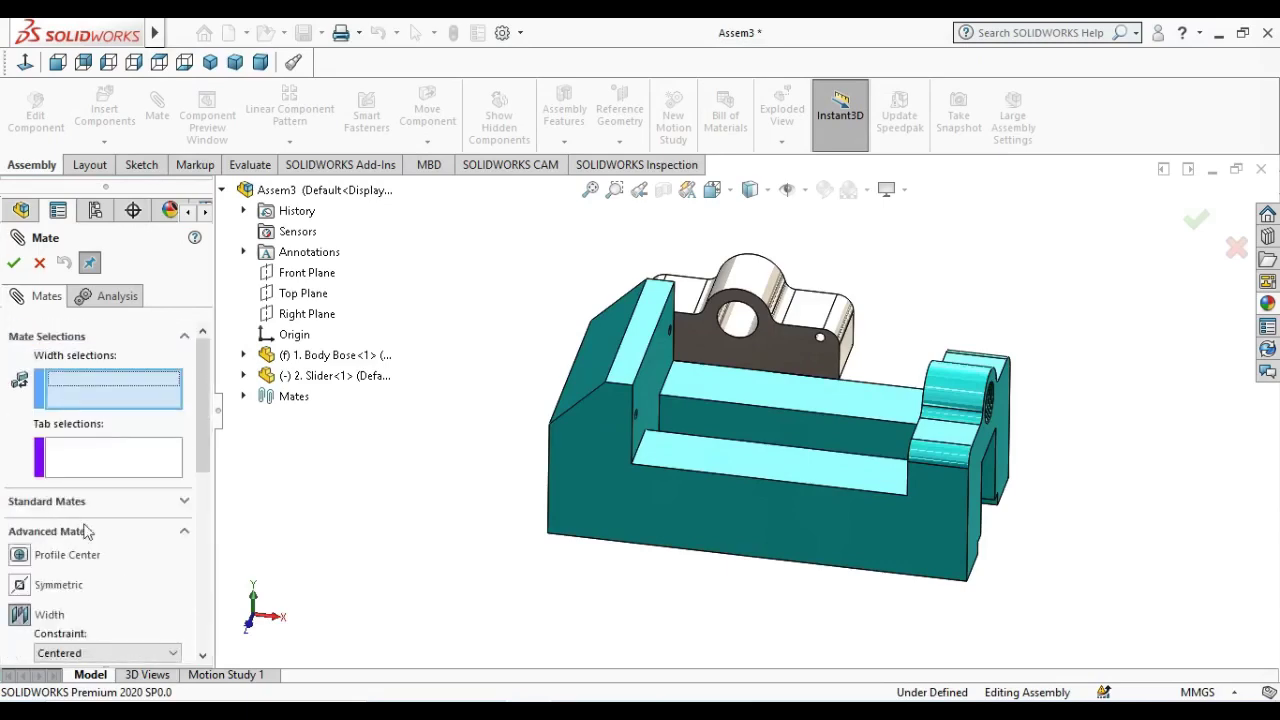
{"action": "left_click", "coordinate": [756, 502]}
{"action": "mouse_move", "coordinate": [849, 512]}
{"action": "middle_mouse_down"}
{"action": "mouse_move", "coordinate": [698, 523]}
{"action": "mouse_move", "coordinate": [740, 490]}
{"action": "middle_mouse_up"}
{"action": "left_click", "coordinate": [728, 475]}
{"action": "left_click", "coordinate": [732, 348]}
{"action": "mouse_move", "coordinate": [732, 348]}
{"action": "middle_mouse_down"}
{"action": "mouse_move", "coordinate": [690, 360]}
{"action": "mouse_move", "coordinate": [828, 443]}
{"action": "mouse_move", "coordinate": [740, 430]}
{"action": "middle_mouse_up"}
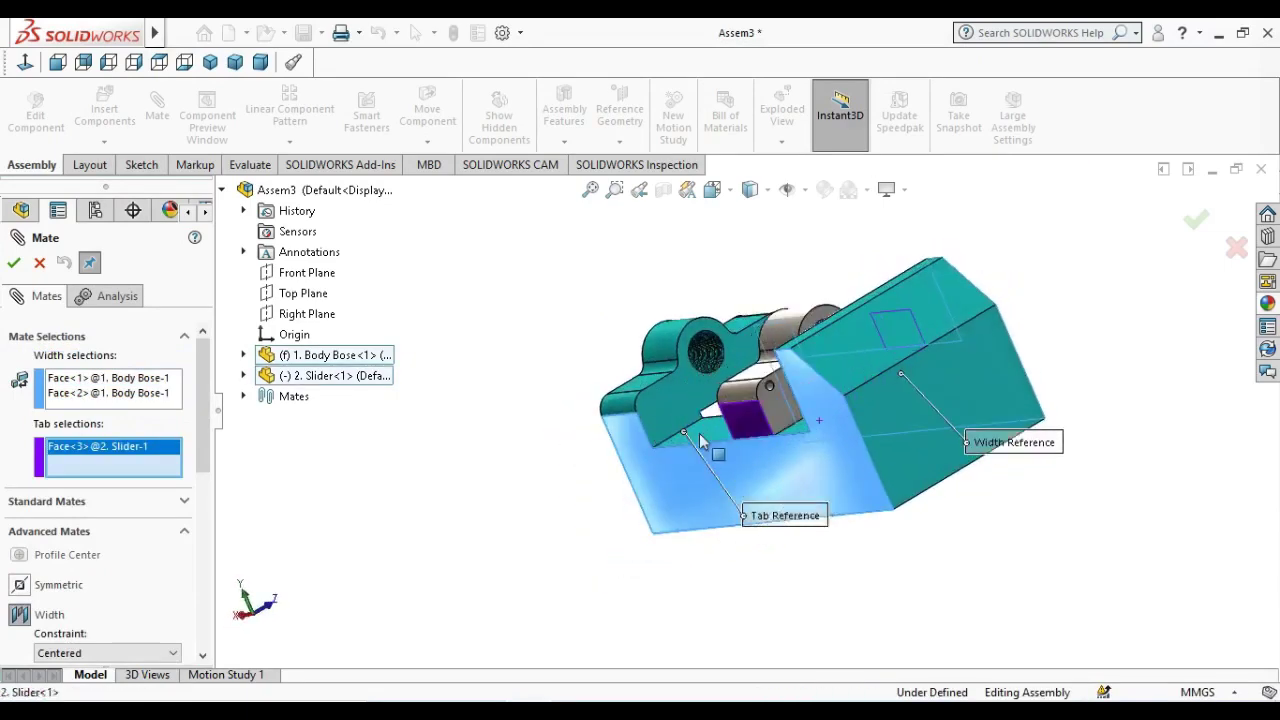
{"action": "left_click", "coordinate": [720, 425]}
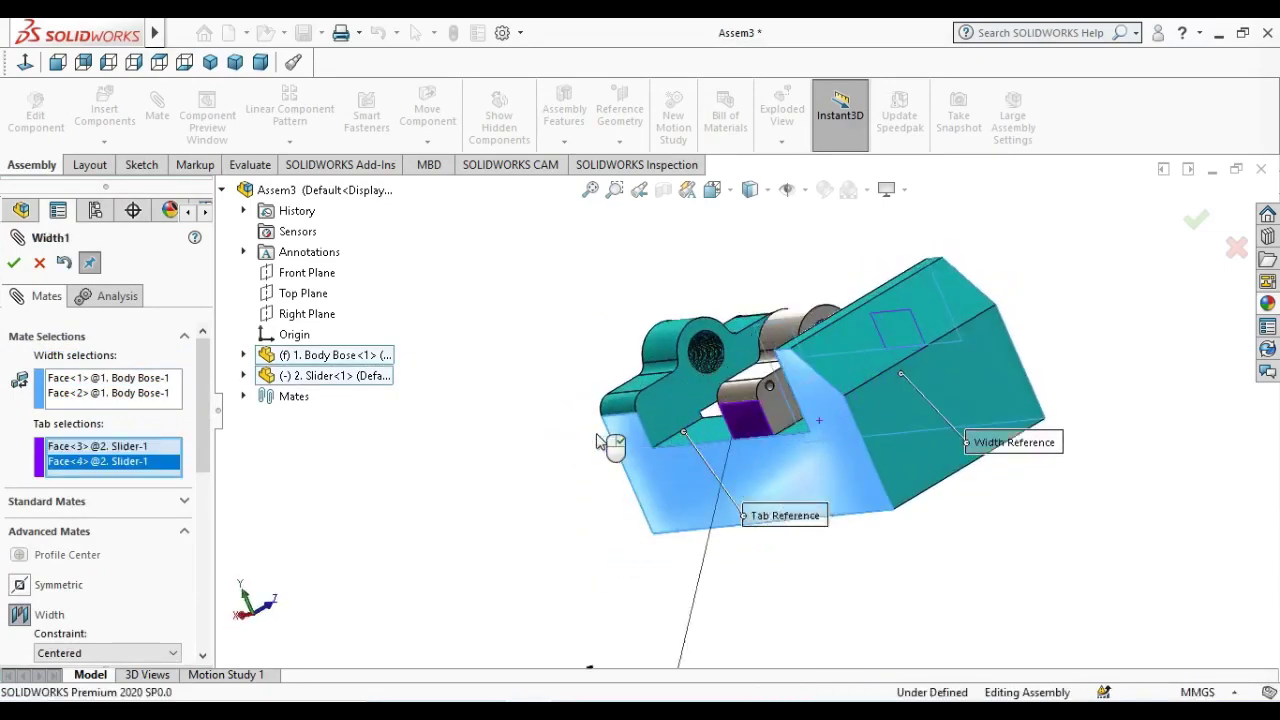
{"action": "left_click", "coordinate": [13, 263]}
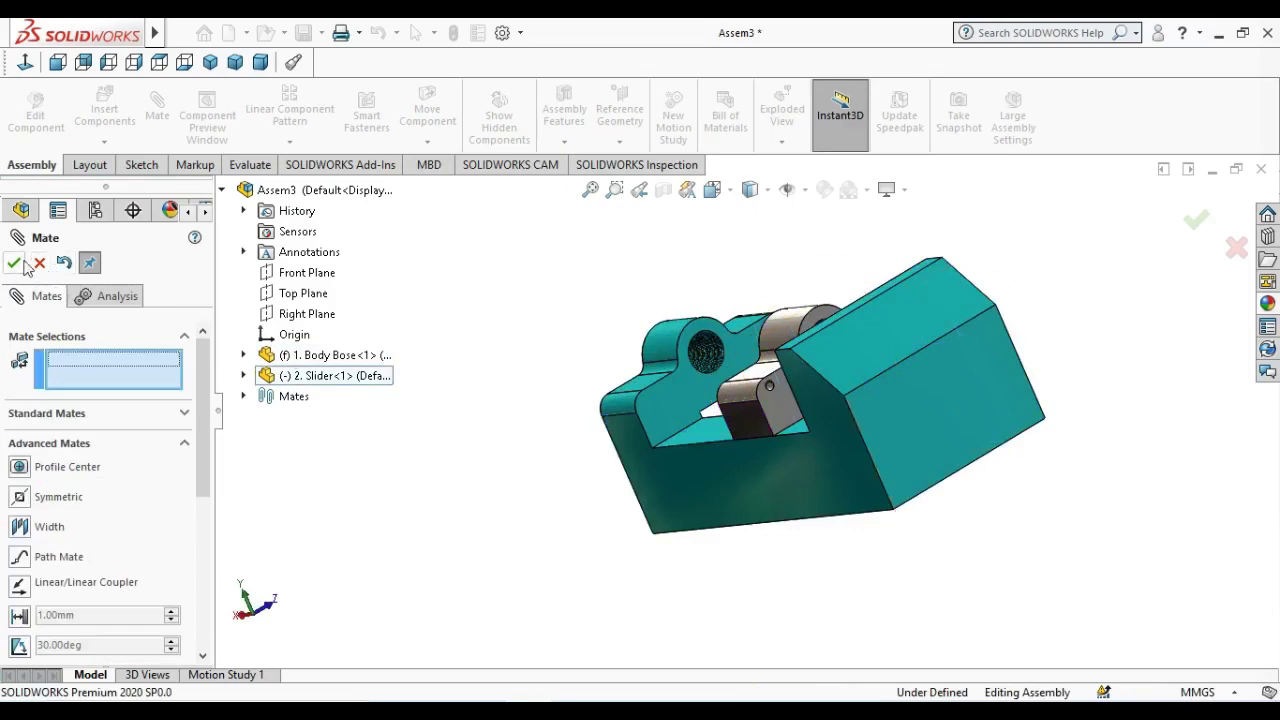
{"action": "key", "text": "Escape"}
- Drag the slider along the base to test its travel, then return to isometric
{"action": "mouse_move", "coordinate": [469, 423]}
{"action": "middle_mouse_down"}
{"action": "mouse_move", "coordinate": [835, 463]}
{"action": "mouse_move", "coordinate": [732, 535]}
{"action": "mouse_move", "coordinate": [787, 507]}
{"action": "middle_mouse_up"}
{"action": "mouse_move", "coordinate": [758, 416]}
{"action": "left_mouse_down"}
{"action": "mouse_move", "coordinate": [1071, 429]}
{"action": "mouse_move", "coordinate": [923, 434]}
{"action": "mouse_move", "coordinate": [964, 433]}
{"action": "left_mouse_up"}
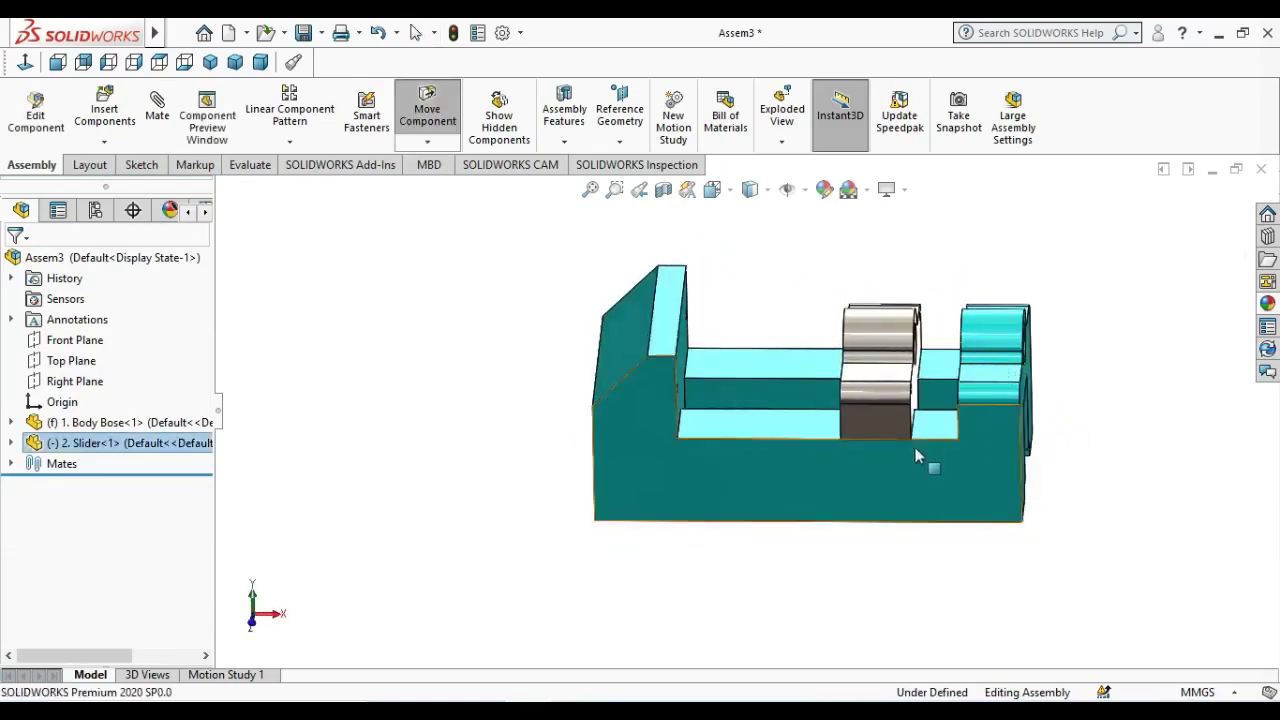
{"action": "key", "text": "Escape"}
{"action": "left_click", "coordinate": [212, 66]}
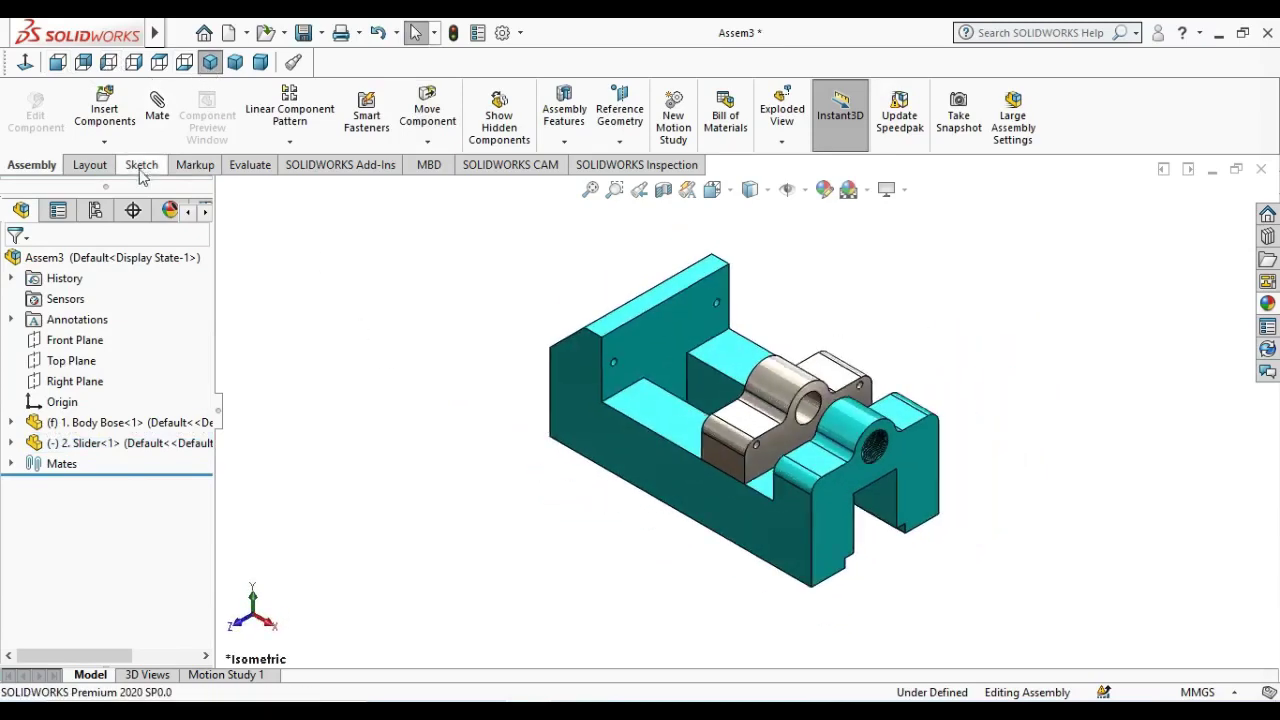
{"action": "left_click", "coordinate": [114, 120]}
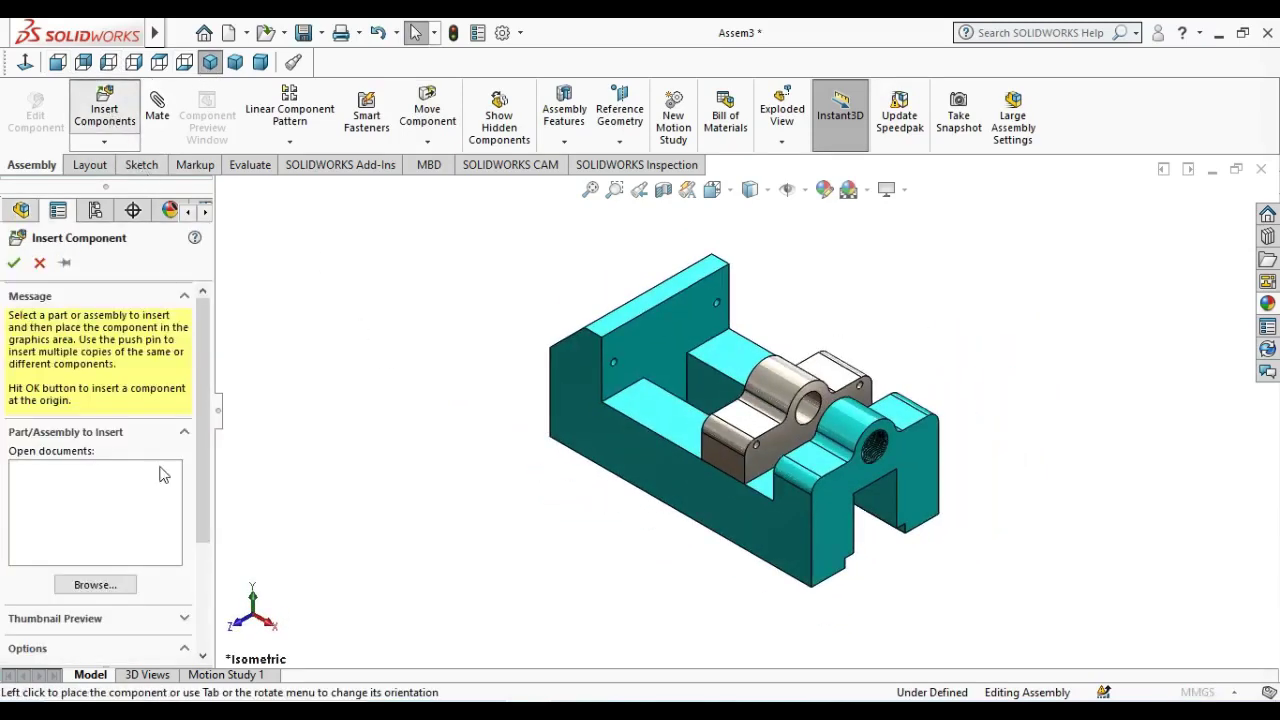
- Insert 3. Side Plates beside the body base and pick its face for mating
{"action": "left_click", "coordinate": [573, 192]}
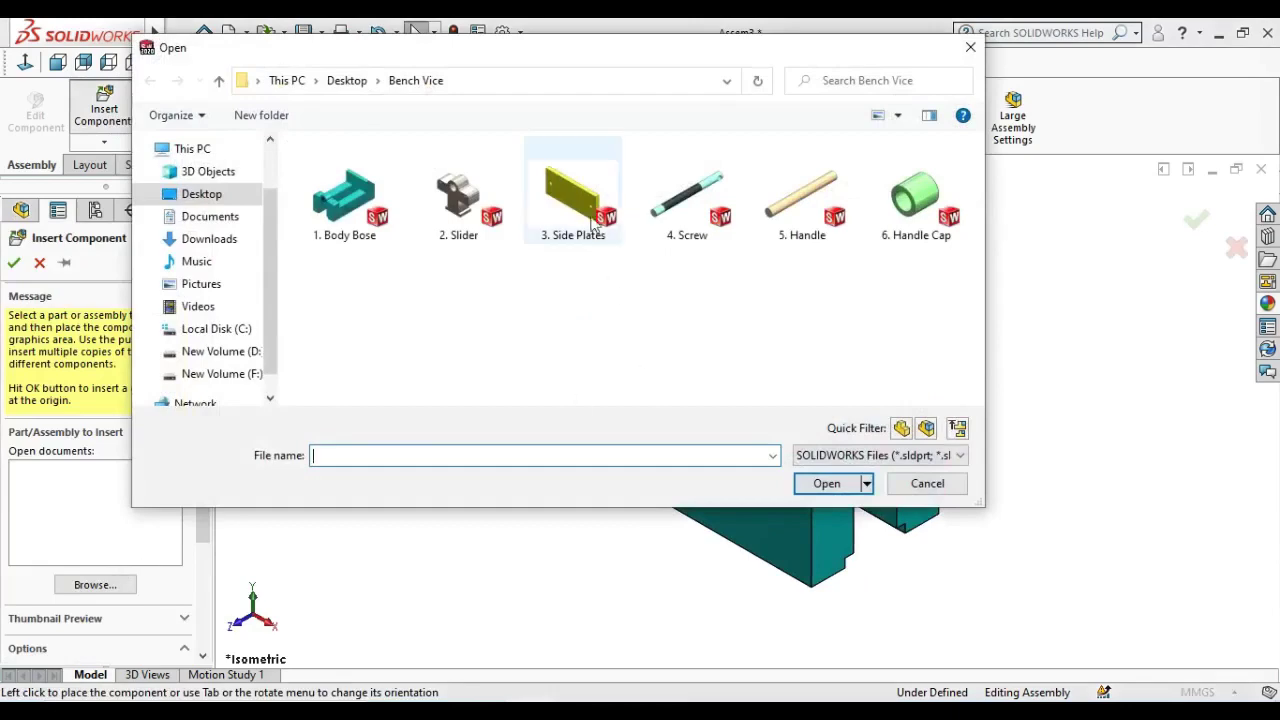
{"action": "left_click", "coordinate": [827, 485]}
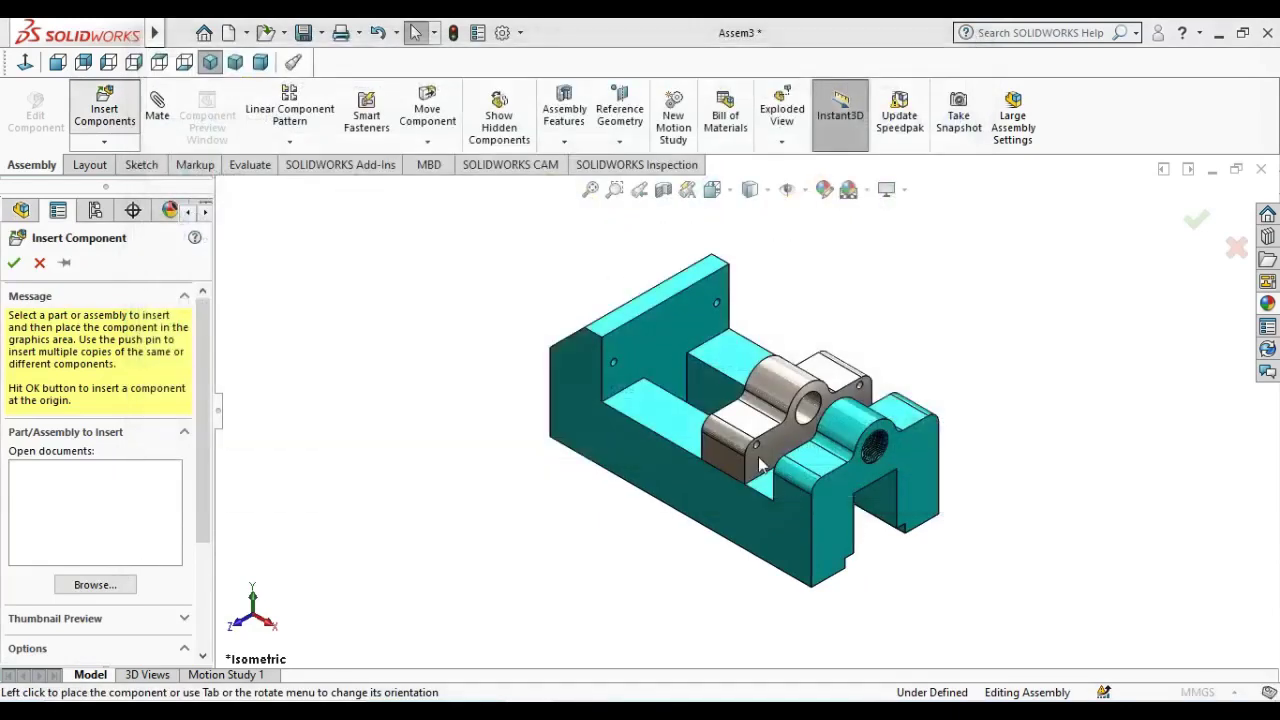
{"action": "left_click", "coordinate": [657, 354]}
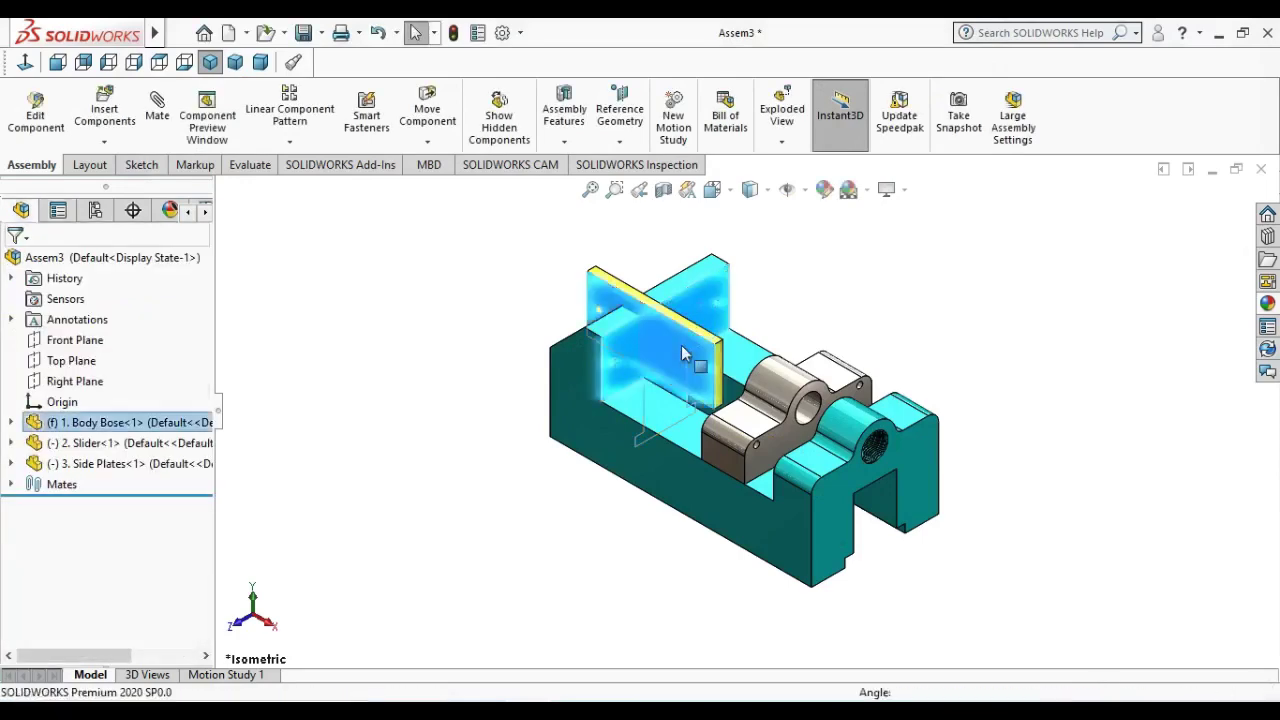
{"action": "left_click", "coordinate": [700, 318]}
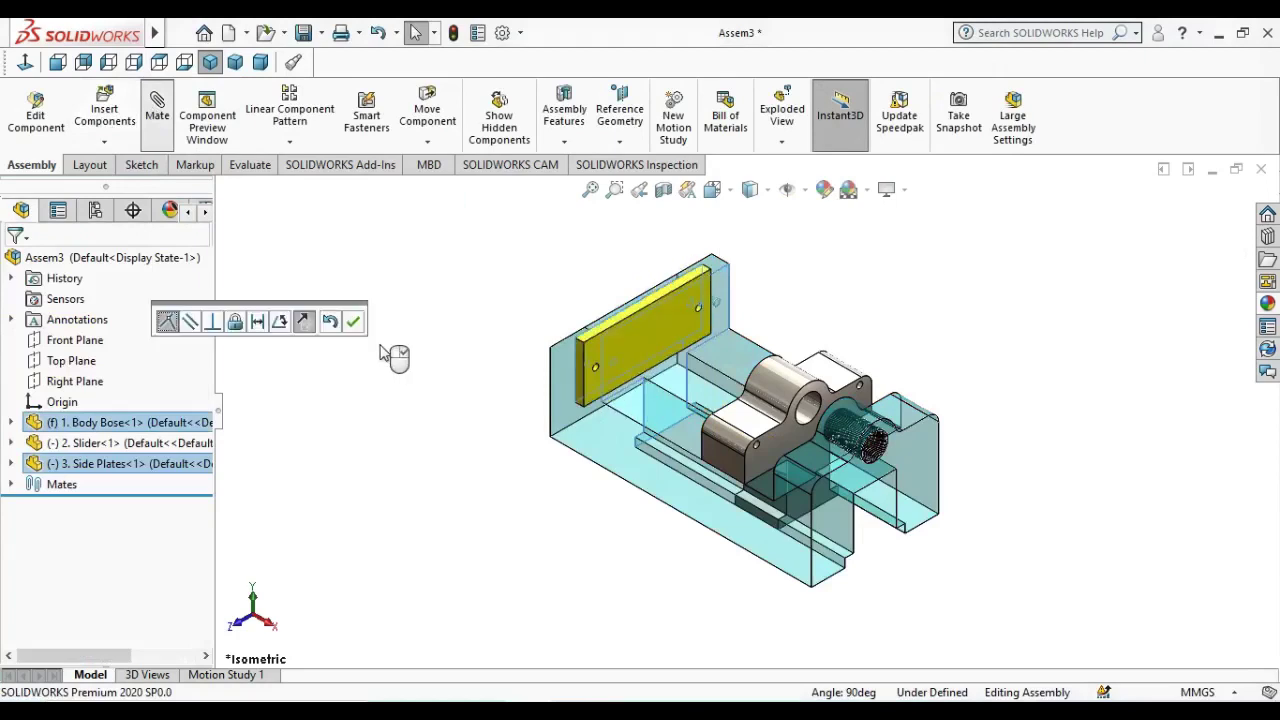
{"action": "left_click", "coordinate": [356, 321]}
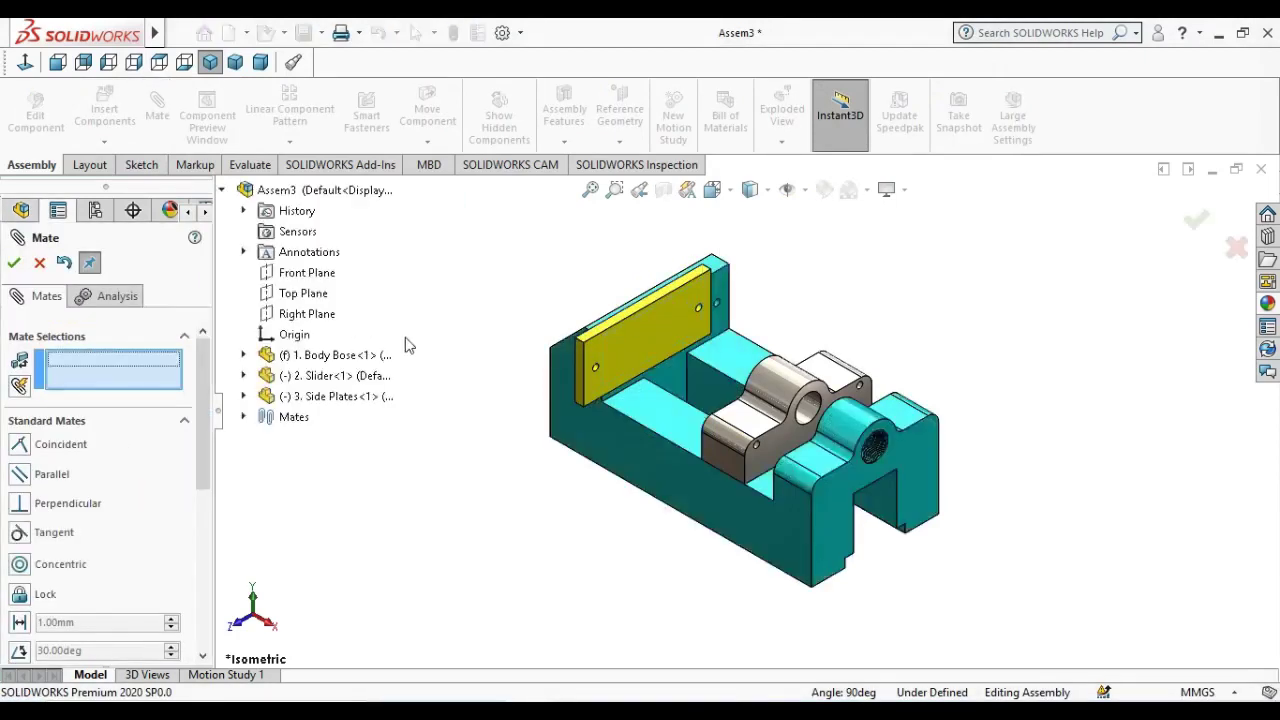
- Mate the side plate face coincident with the body base's left jaw face
{"action": "scroll", "coordinate": [557, 360], "scroll_direction": "down", "scroll_amount": 2}
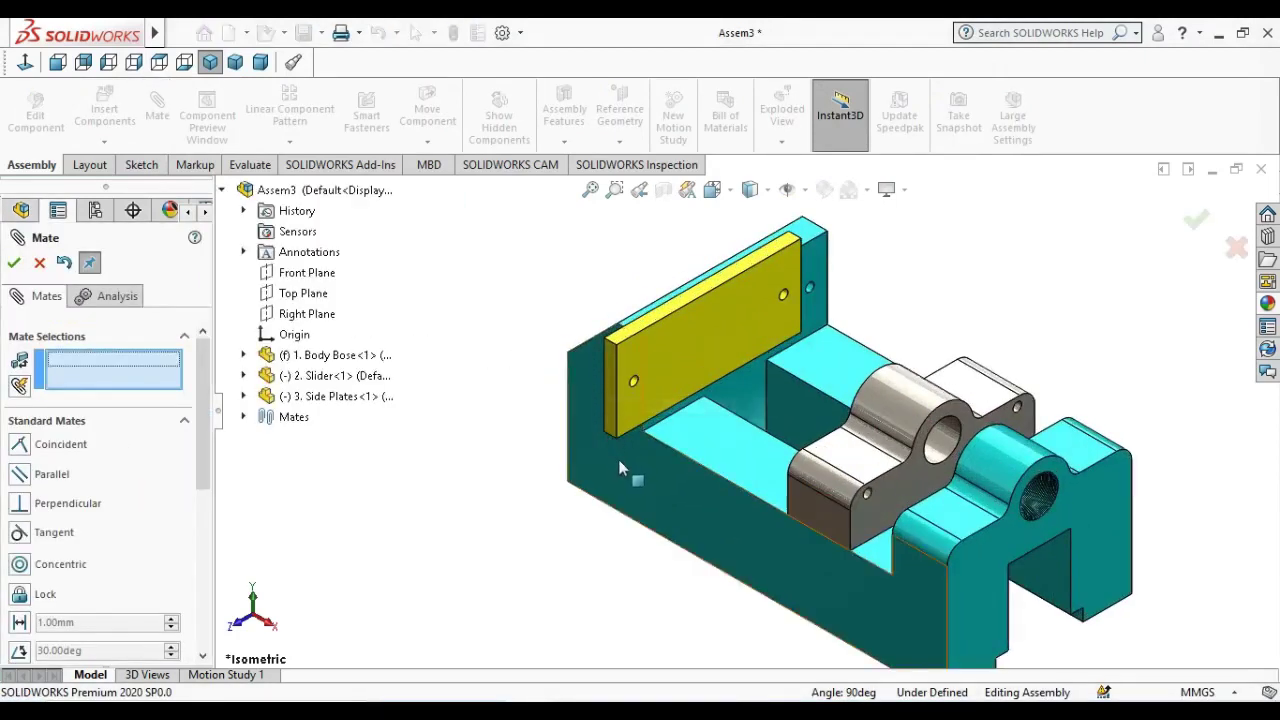
{"action": "left_click", "coordinate": [618, 459]}
{"action": "left_click", "coordinate": [614, 406]}
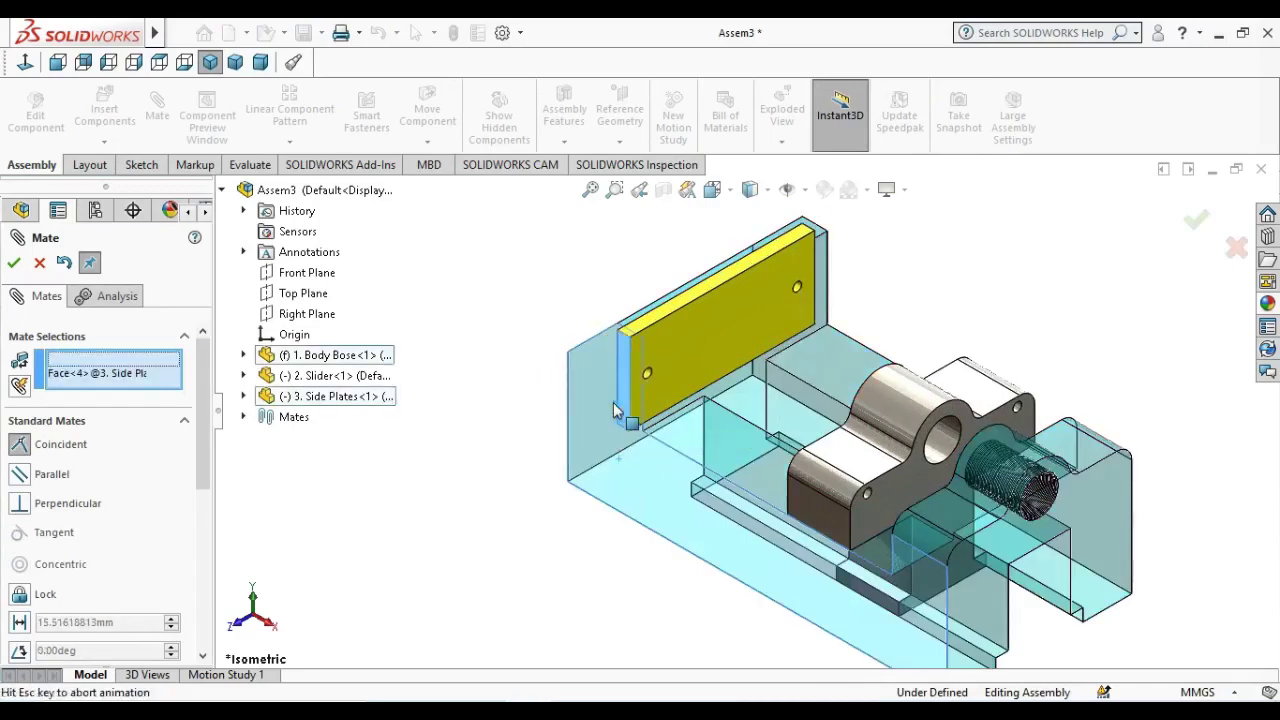
{"action": "left_click", "coordinate": [589, 381]}
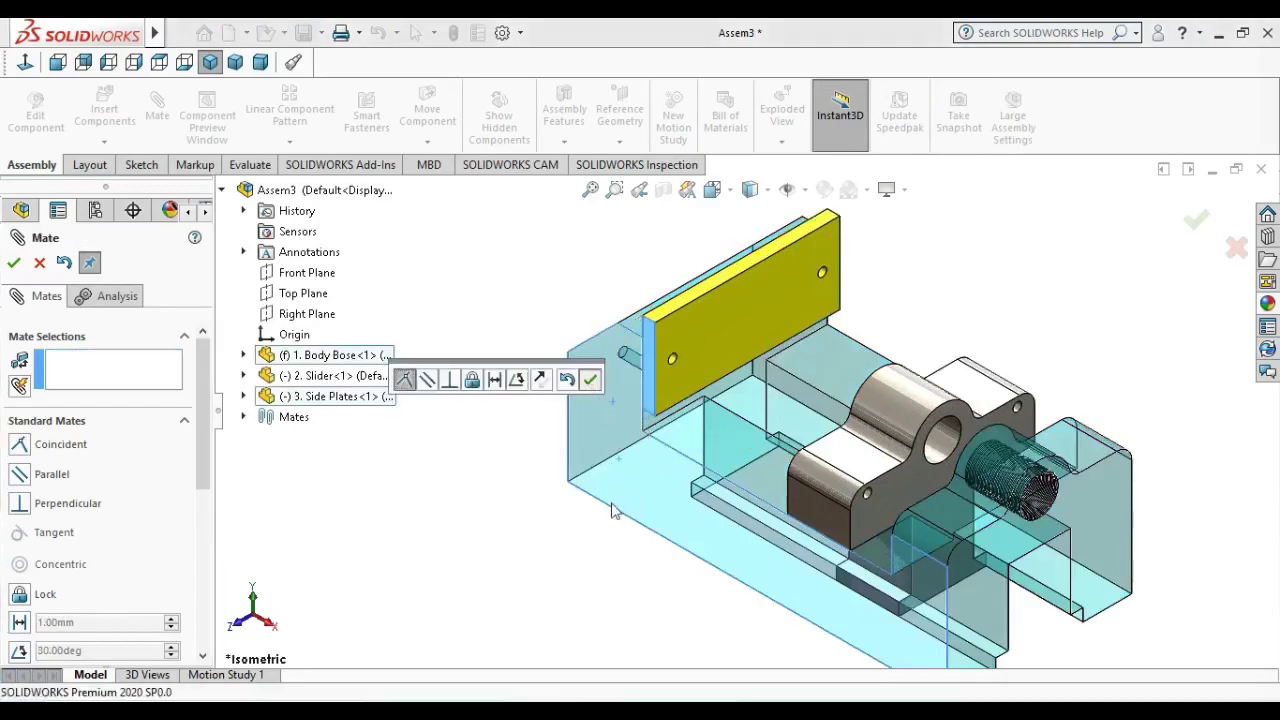
- Add a second coincident mate aligning the plate's end face with the base, then drag out a plate copy
{"action": "middle_click_drag", "start_coordinate": [590, 390], "coordinate": [622, 406]}
{"action": "scroll", "coordinate": [622, 408], "scroll_direction": "down", "scroll_amount": 3}
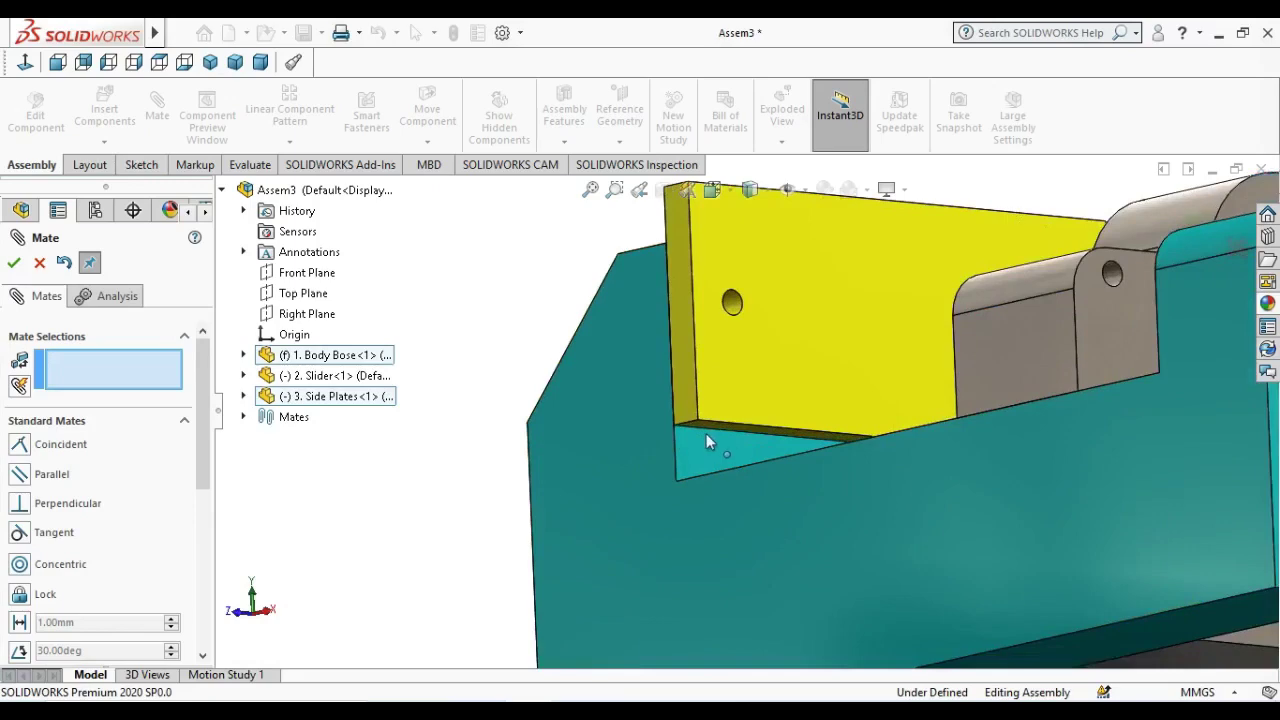
{"action": "left_click", "coordinate": [719, 430]}
{"action": "middle_click_drag", "start_coordinate": [719, 430], "coordinate": [771, 467]}
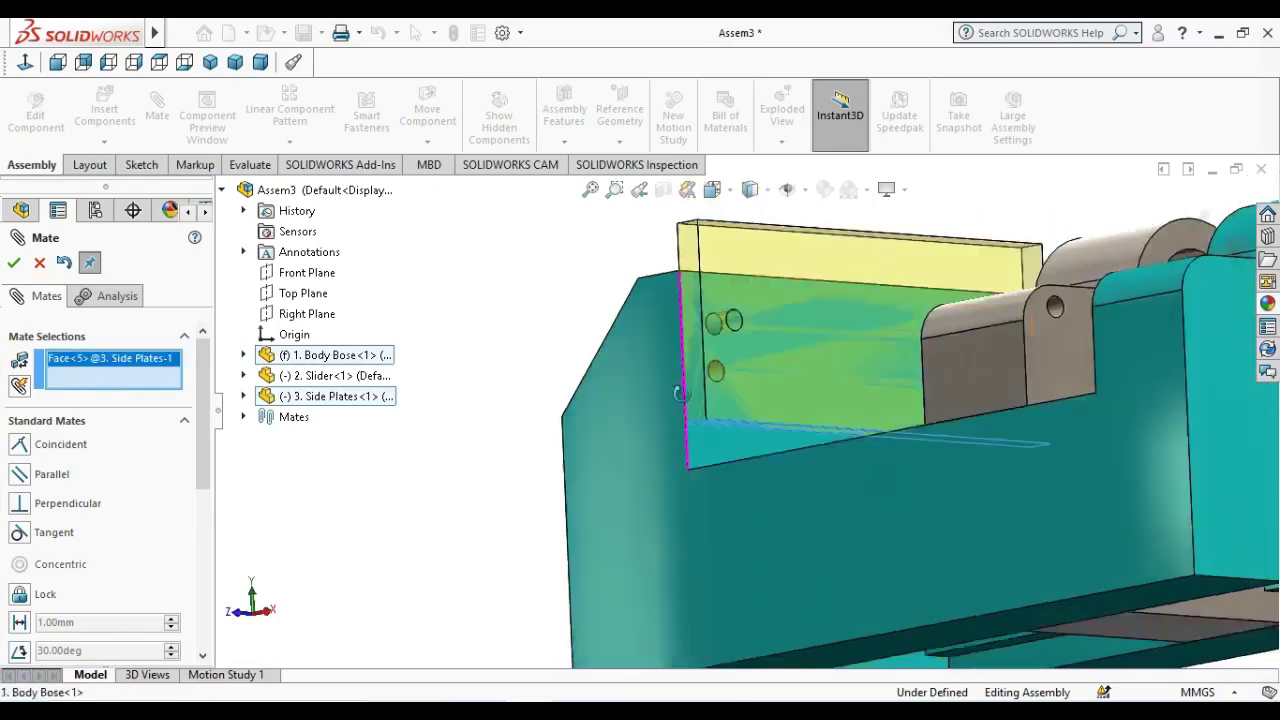
{"action": "left_click", "coordinate": [771, 467]}
{"action": "scroll", "coordinate": [771, 467], "scroll_direction": "up", "scroll_amount": 3}
{"action": "middle_click_drag", "start_coordinate": [771, 460], "coordinate": [778, 355]}
{"action": "scroll", "coordinate": [778, 355], "scroll_direction": "up", "scroll_amount": 1}
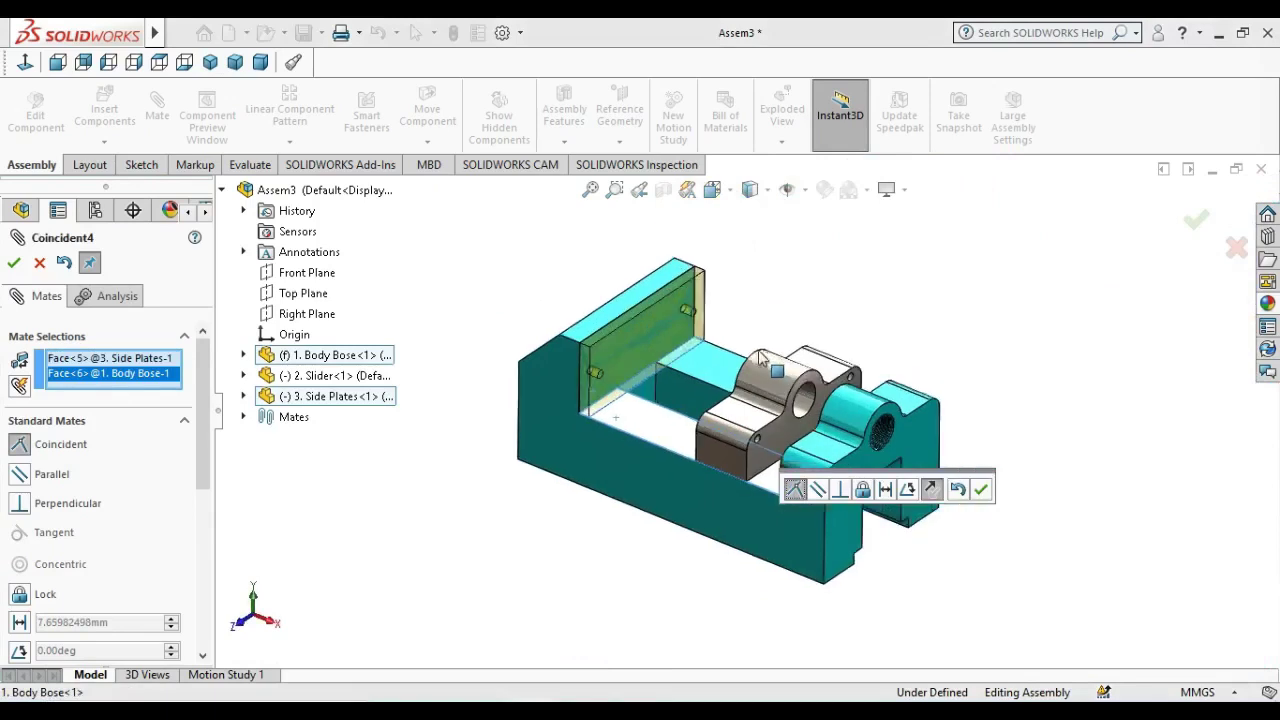
{"action": "left_click", "coordinate": [15, 261]}
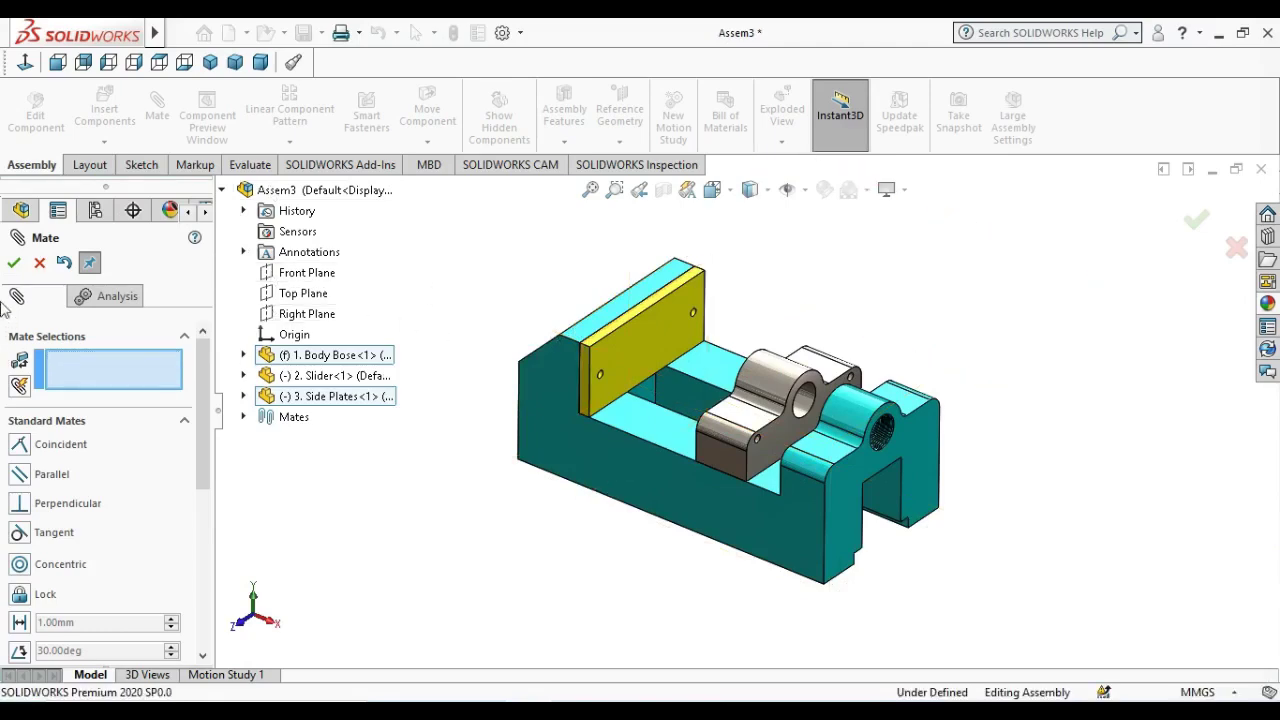
{"action": "left_click", "coordinate": [12, 264]}
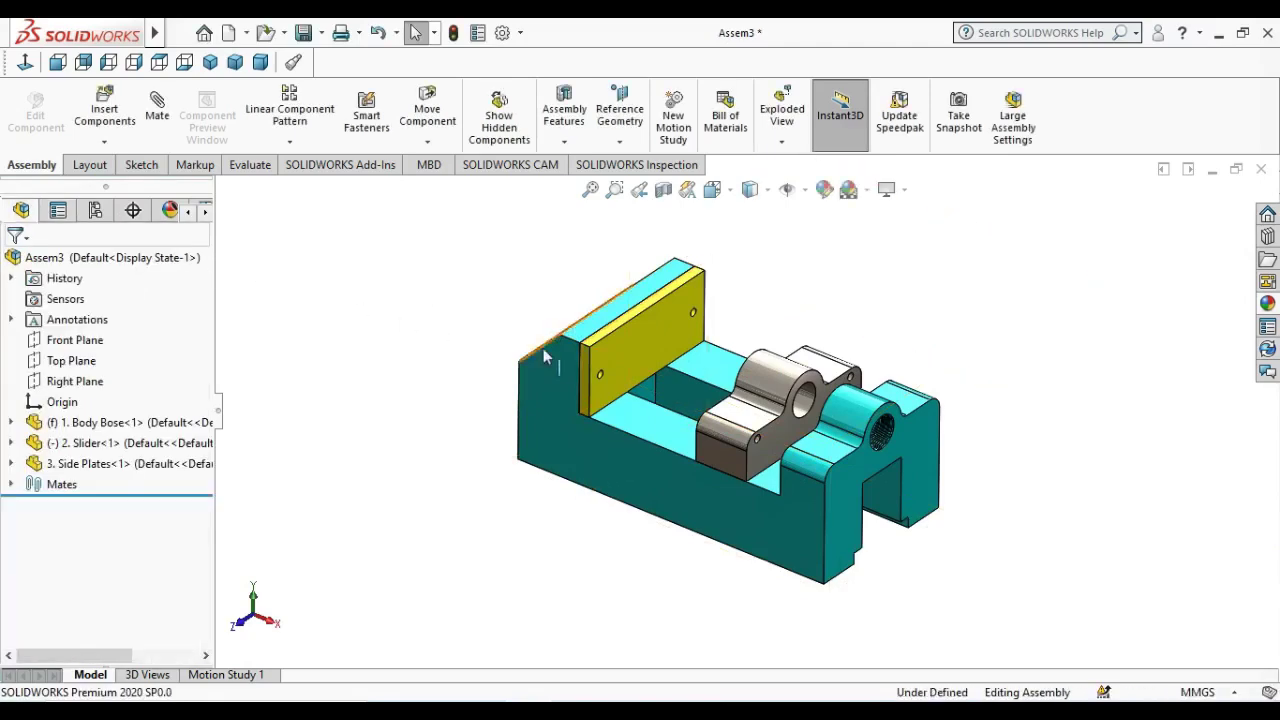
{"action": "left_click_drag", "start_coordinate": [623, 360], "coordinate": [778, 318], "text": "ctrl"}
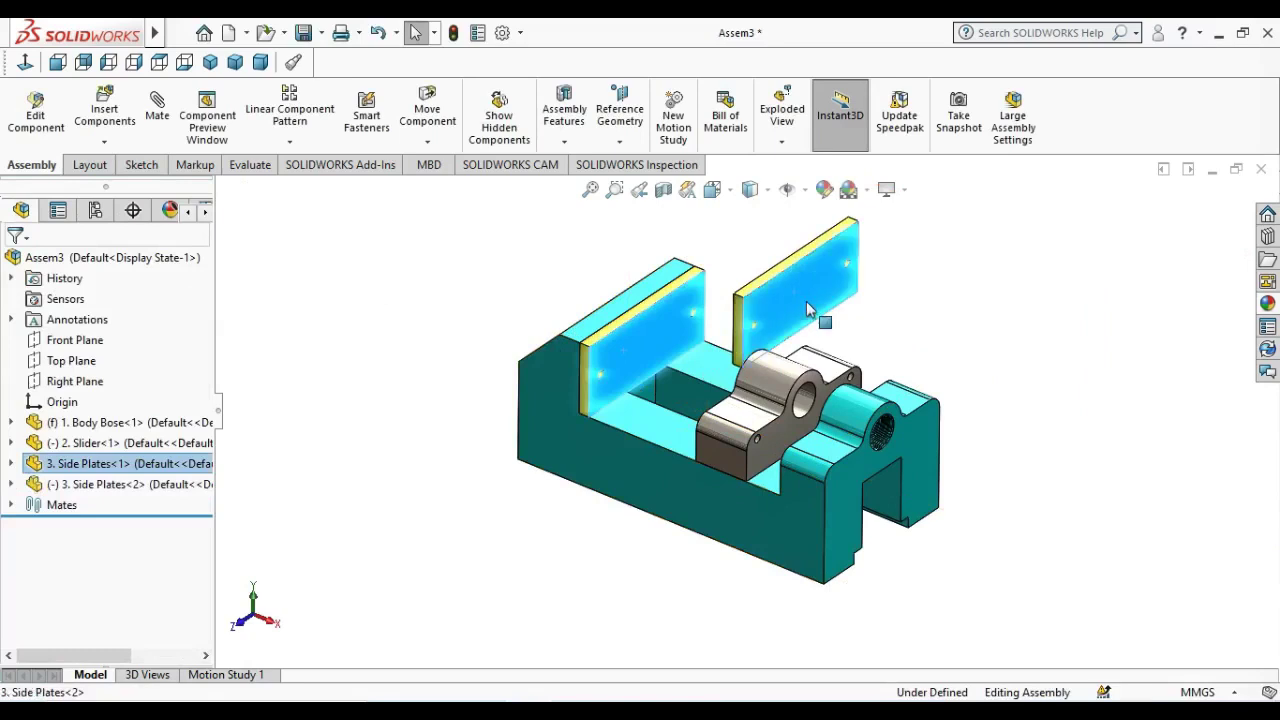
- Select Side Plates<2> and the slider face it will be mated to
{"action": "left_click", "coordinate": [918, 332]}
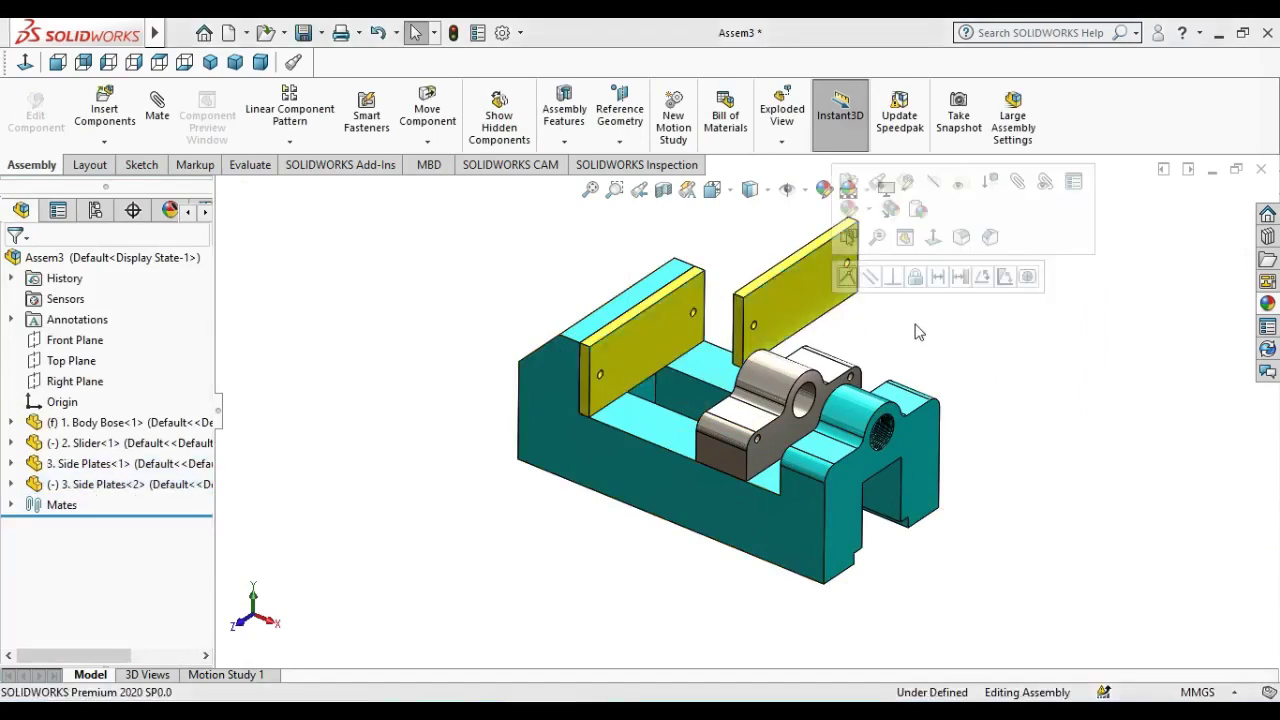
{"action": "left_click", "coordinate": [826, 307]}
{"action": "middle_click_drag", "start_coordinate": [826, 307], "coordinate": [826, 444]}
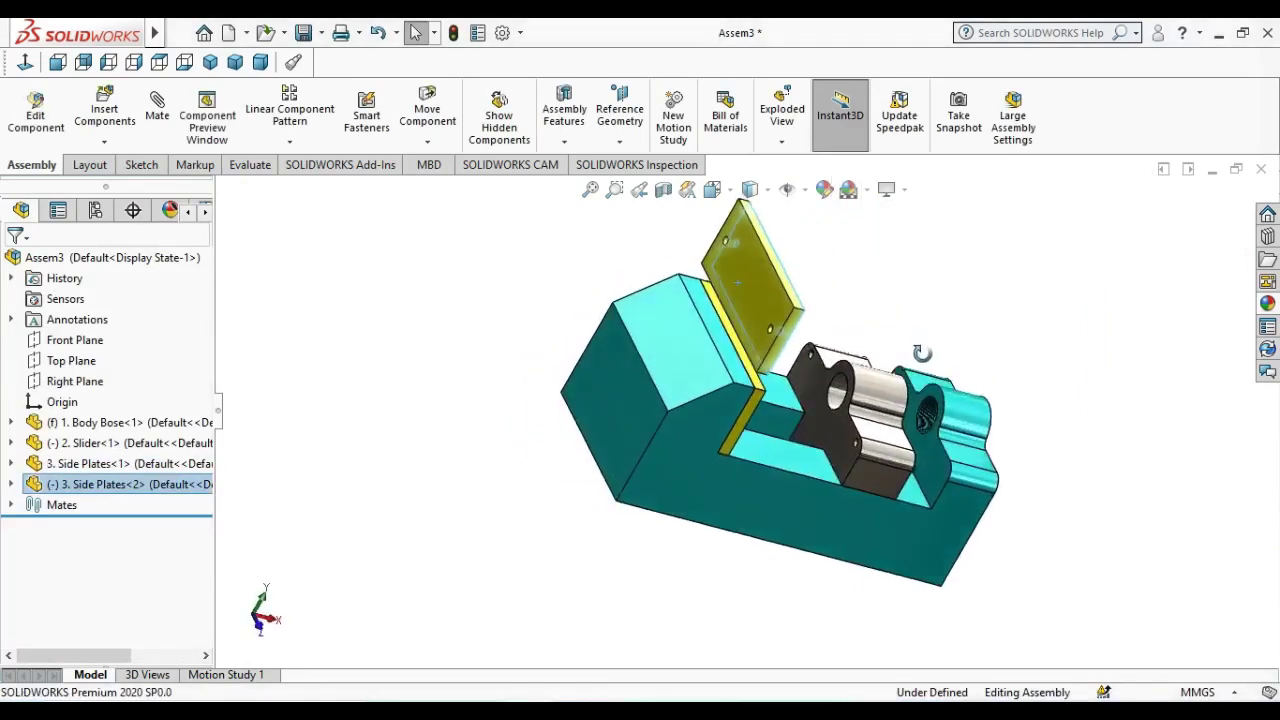
{"action": "left_click", "coordinate": [826, 444]}
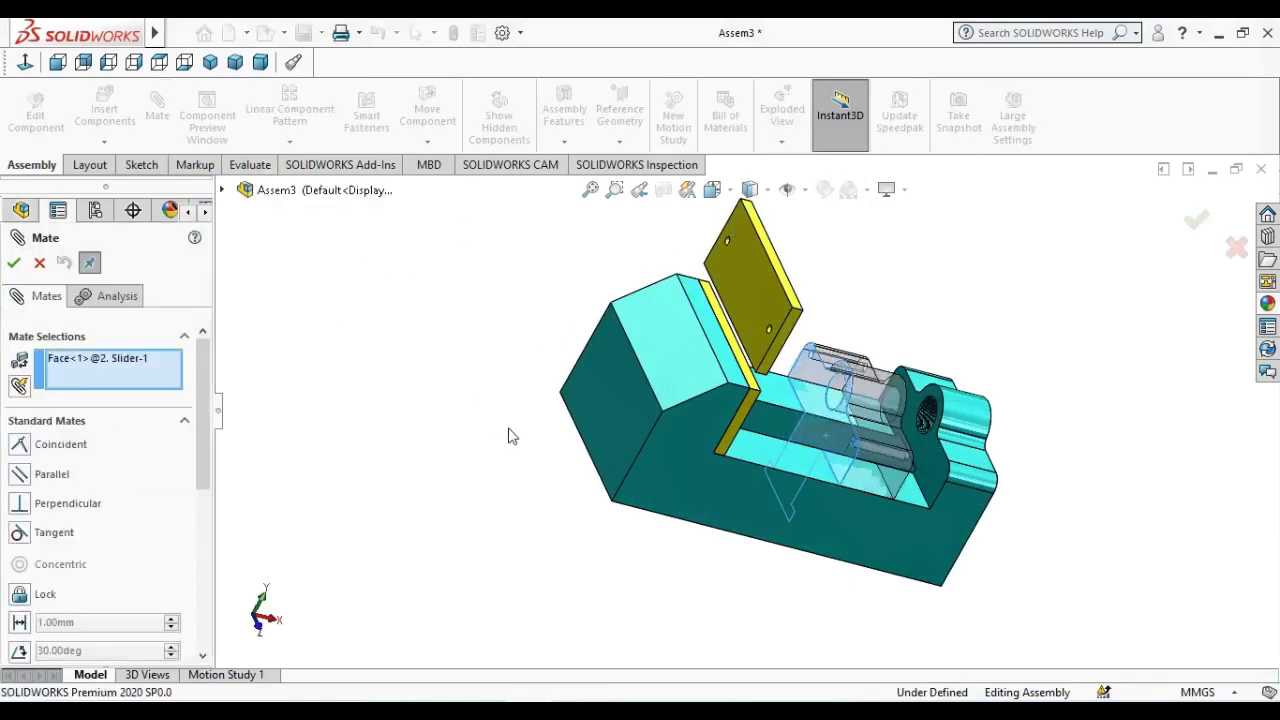
- Mate the second side plate coincident against the slider faces with two coincident mates
{"action": "middle_click_drag", "start_coordinate": [770, 345], "coordinate": [713, 338]}
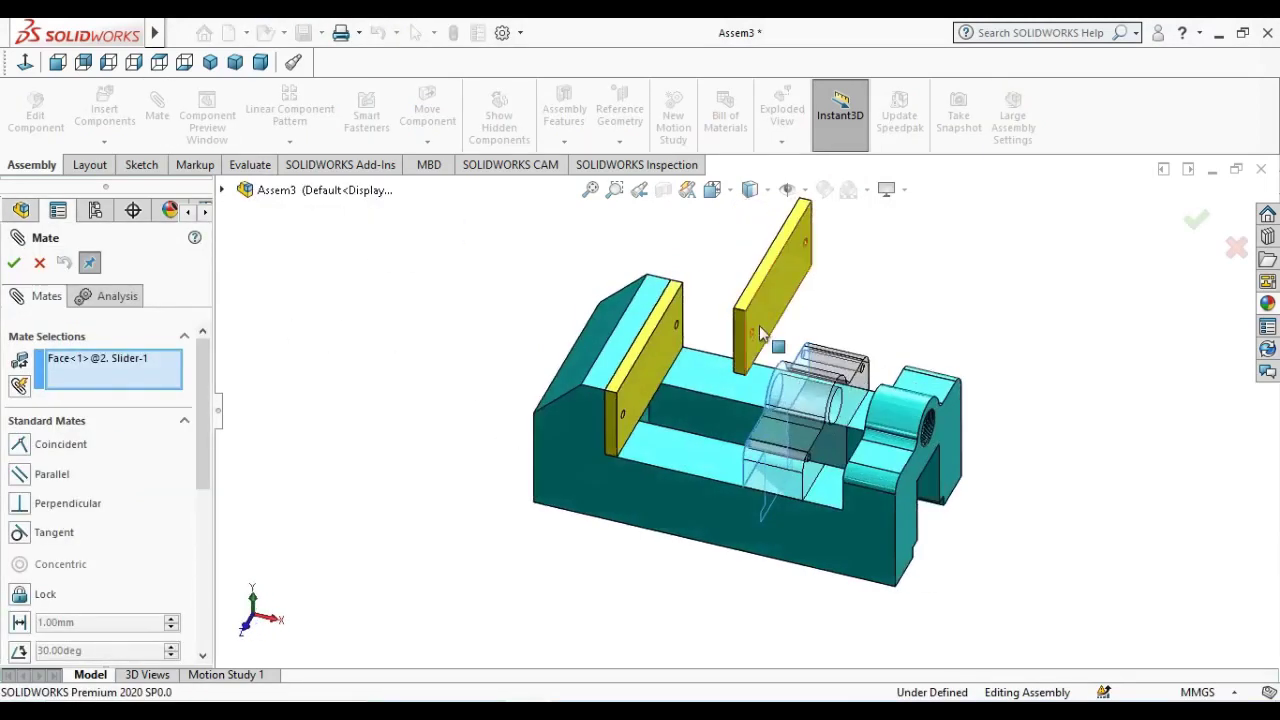
{"action": "left_click", "coordinate": [765, 315]}
{"action": "left_click", "coordinate": [14, 263]}
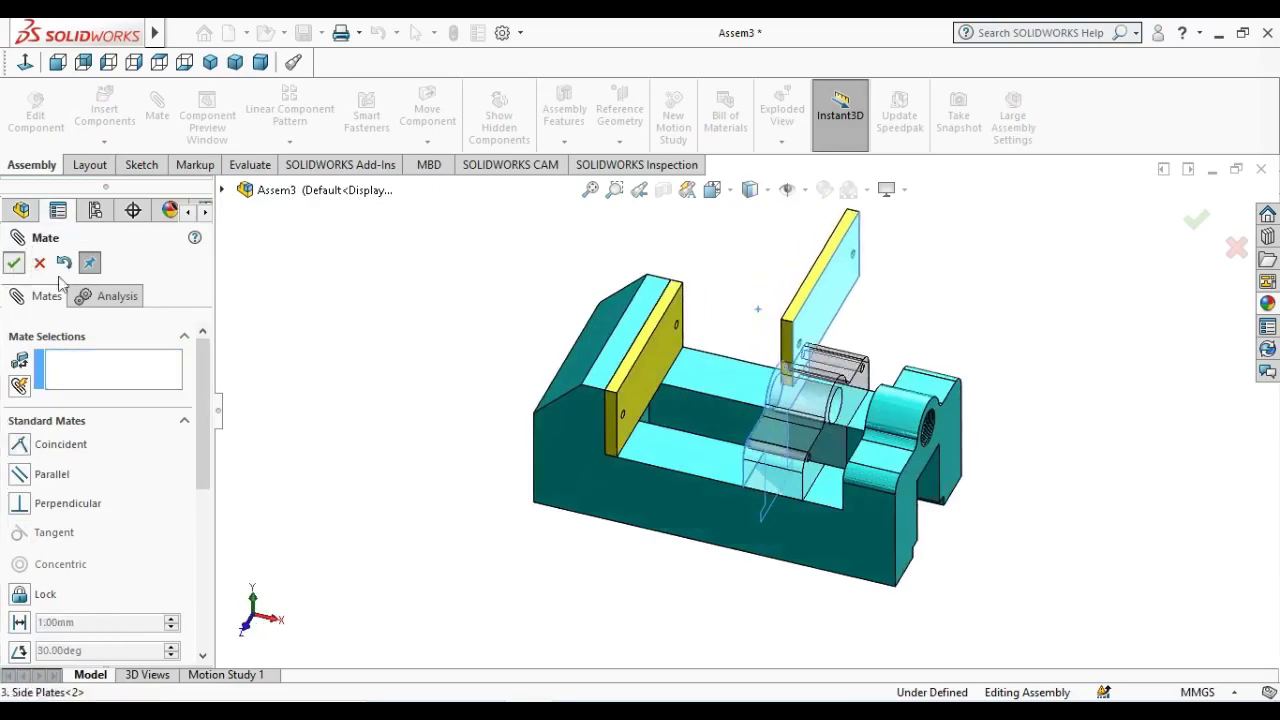
{"action": "mouse_move", "coordinate": [446, 352]}
{"action": "middle_mouse_down"}
{"action": "mouse_move", "coordinate": [509, 357]}
{"action": "mouse_move", "coordinate": [826, 487]}
{"action": "middle_mouse_up"}
{"action": "left_click", "coordinate": [884, 487]}
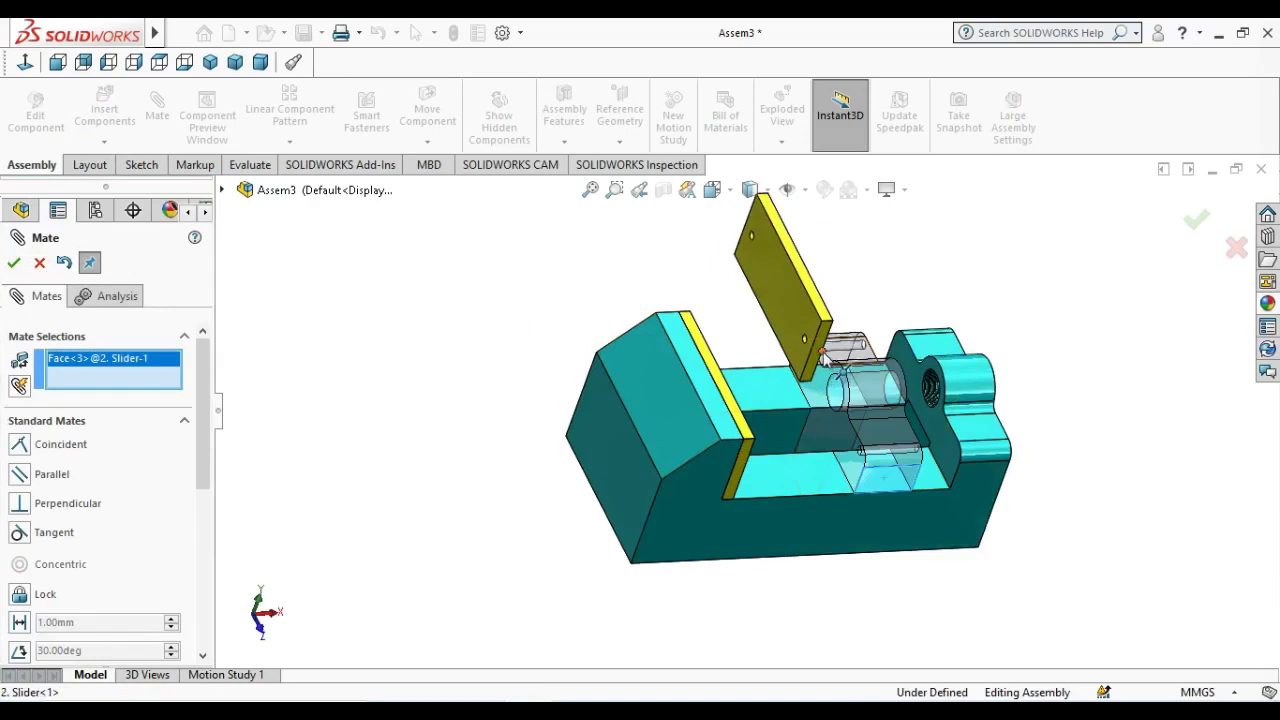
{"action": "left_click", "coordinate": [821, 355]}
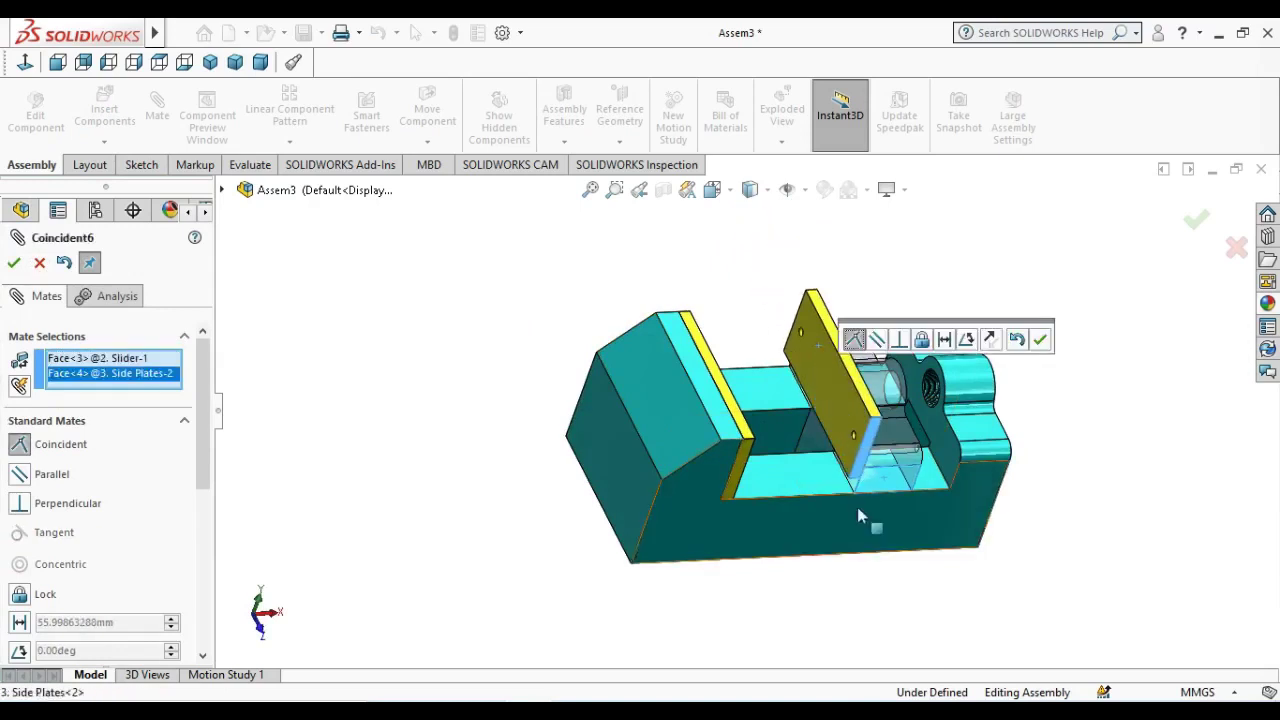
{"action": "left_click", "coordinate": [1040, 341]}
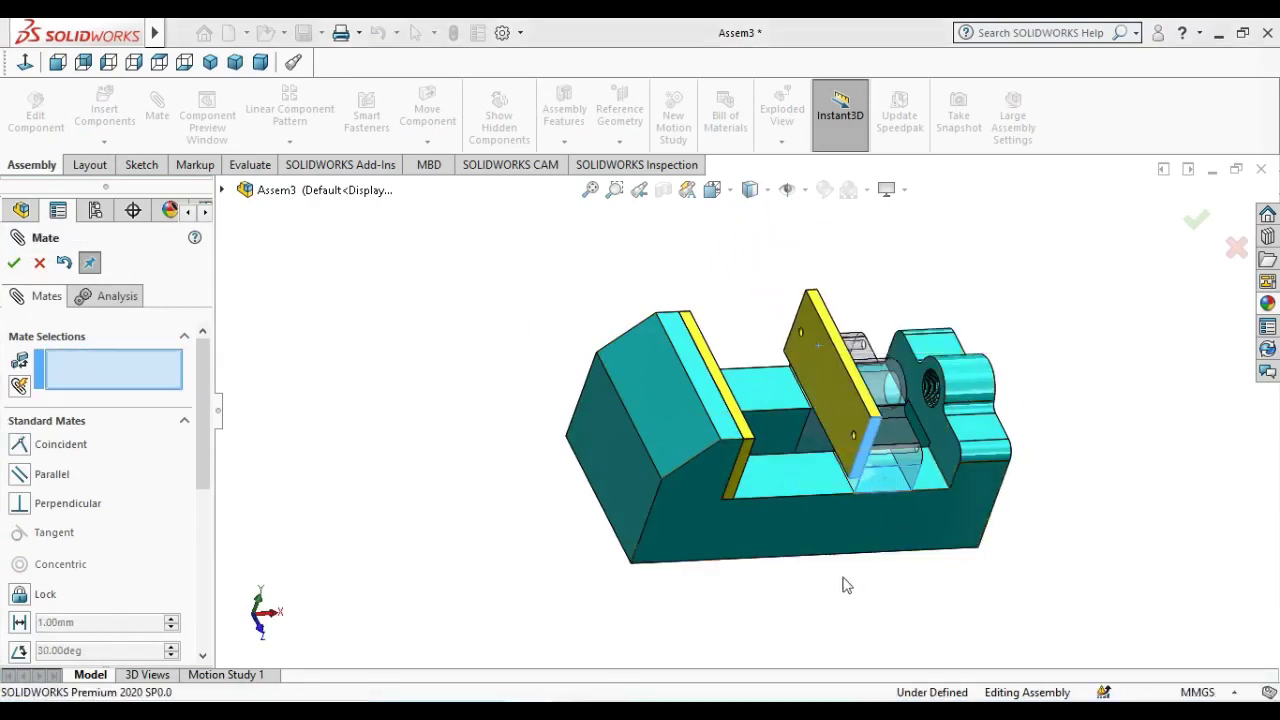
- Add a coincident mate seating the plate's bottom face flush on the body base
{"action": "left_click", "coordinate": [824, 492]}
{"action": "middle_click_drag", "start_coordinate": [829, 543], "coordinate": [852, 437]}
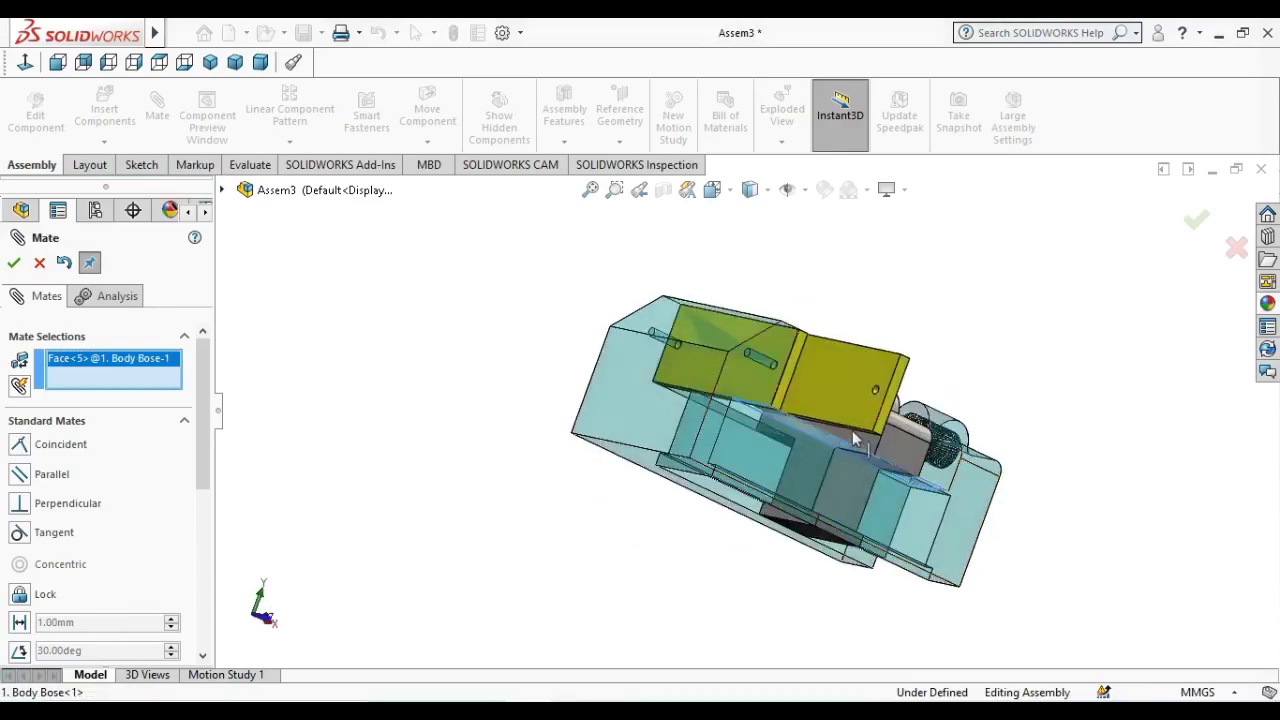
{"action": "scroll", "coordinate": [855, 437], "scroll_direction": "down", "scroll_amount": 5}
{"action": "scroll", "coordinate": [830, 425], "scroll_direction": "down", "scroll_amount": 3}
{"action": "left_click", "coordinate": [815, 412]}
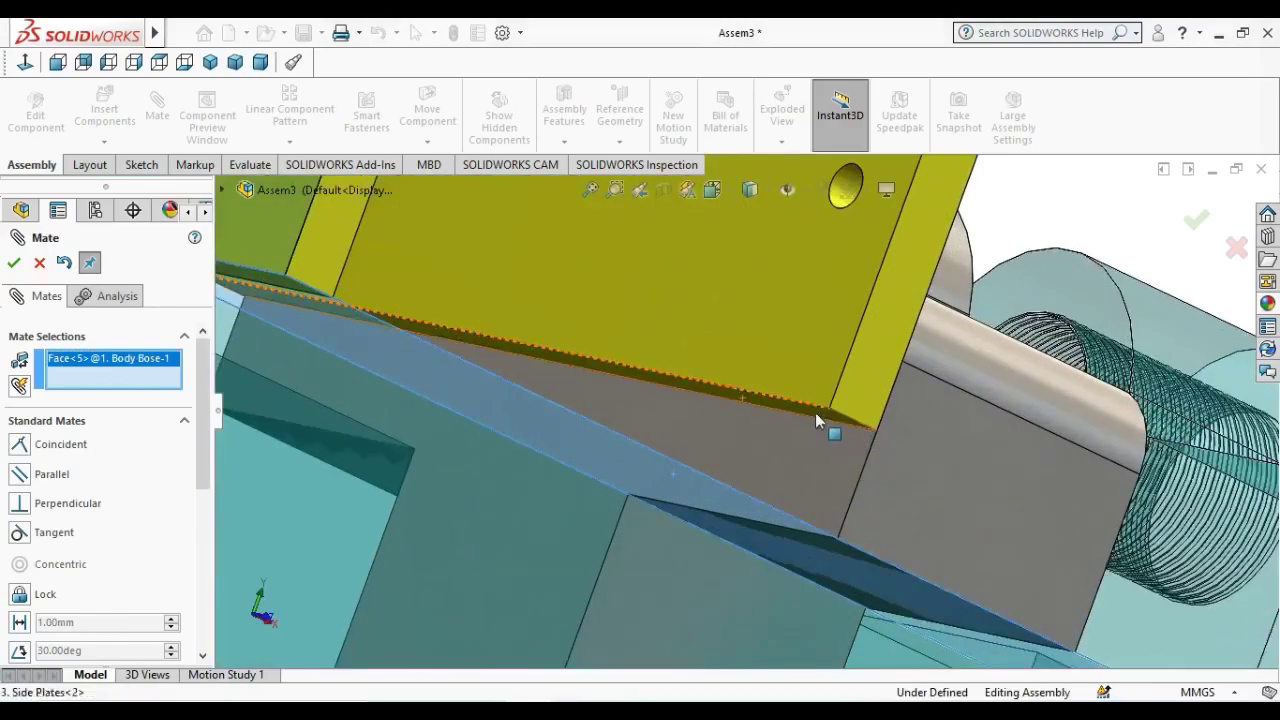
{"action": "scroll", "coordinate": [830, 427], "scroll_direction": "up", "scroll_amount": 5}
{"action": "scroll", "coordinate": [800, 430], "scroll_direction": "up", "scroll_amount": 3}
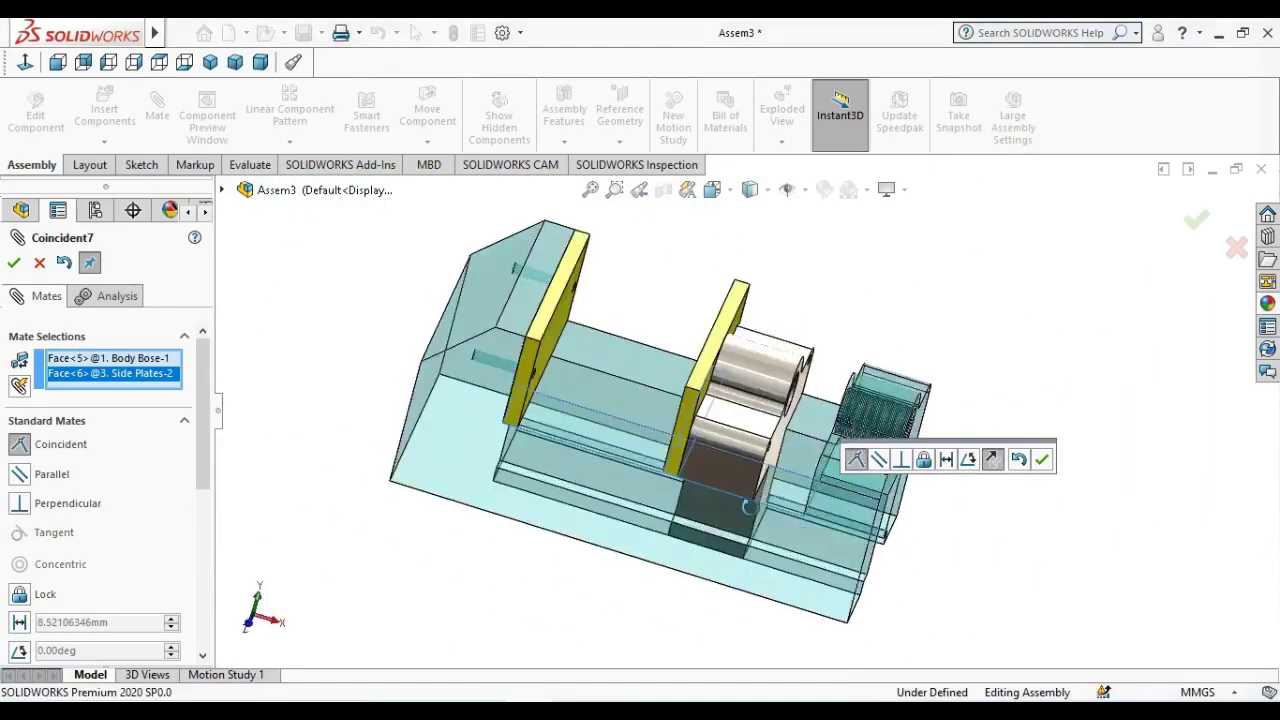
{"action": "left_click", "coordinate": [14, 264]}
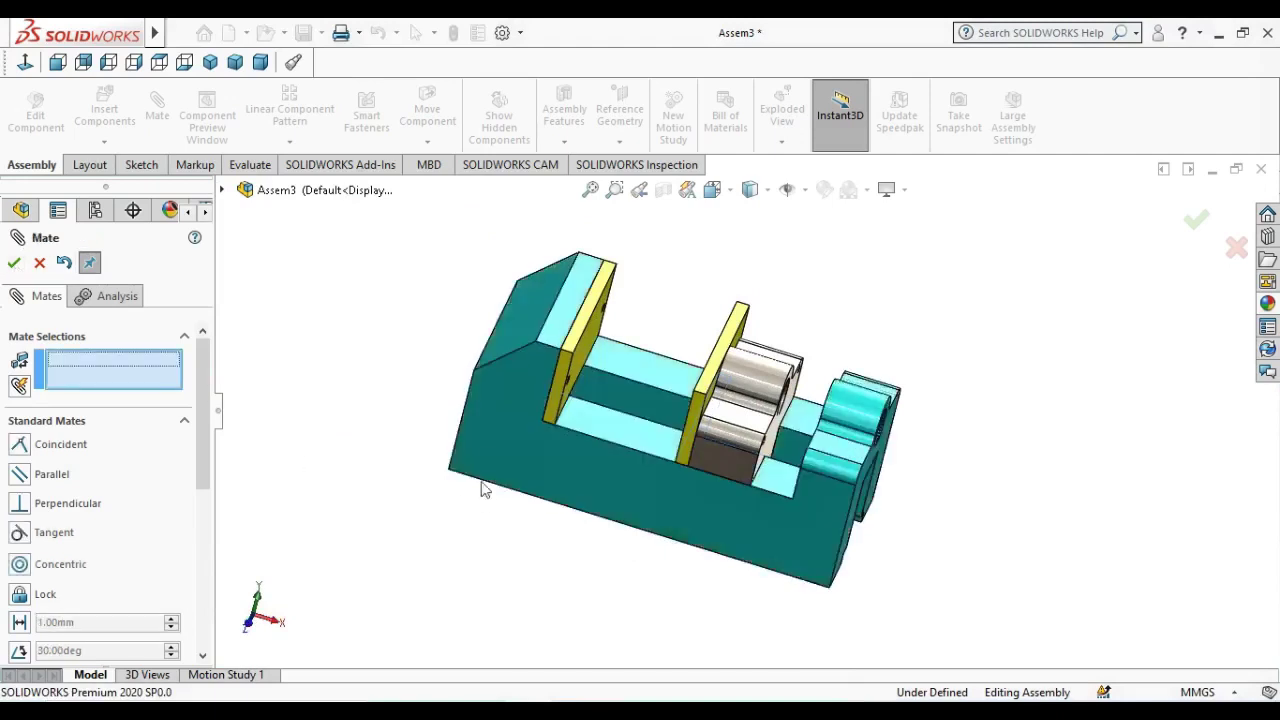
- Exit the Mate tool and make the Body Bose transparent
{"action": "right_click", "coordinate": [492, 450]}
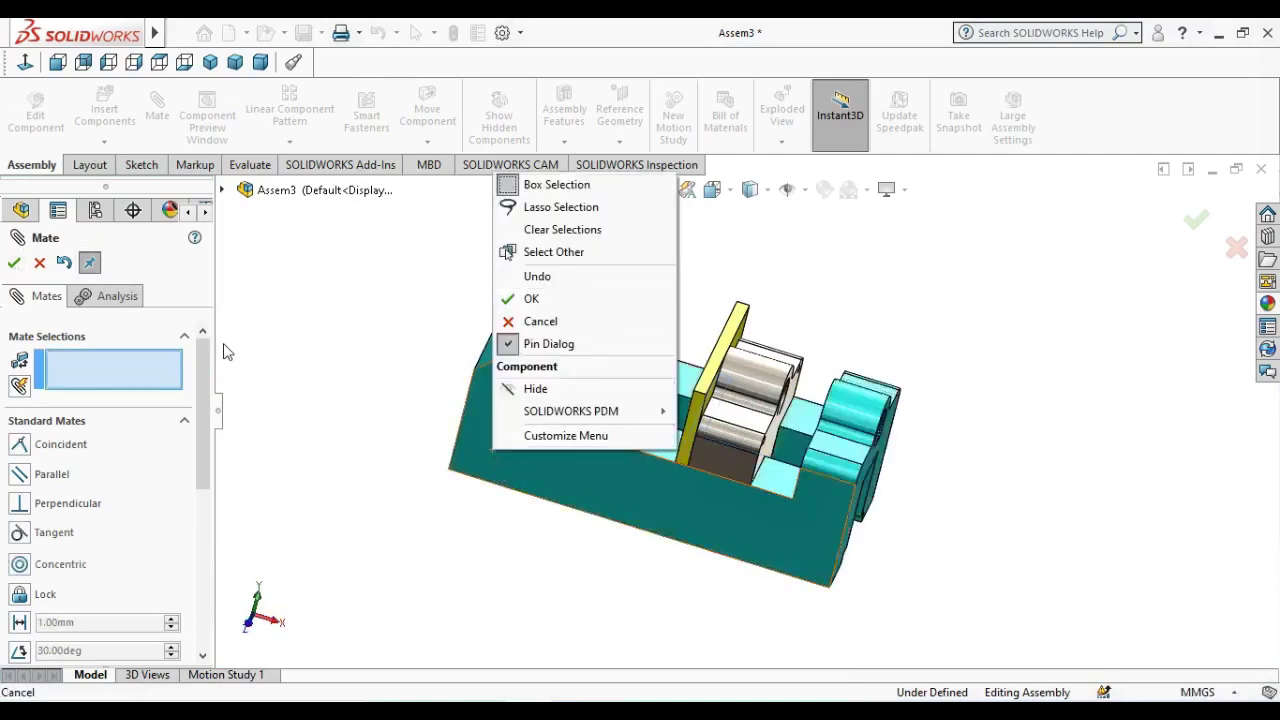
{"action": "key", "text": "Escape"}
{"action": "key", "text": "Escape"}
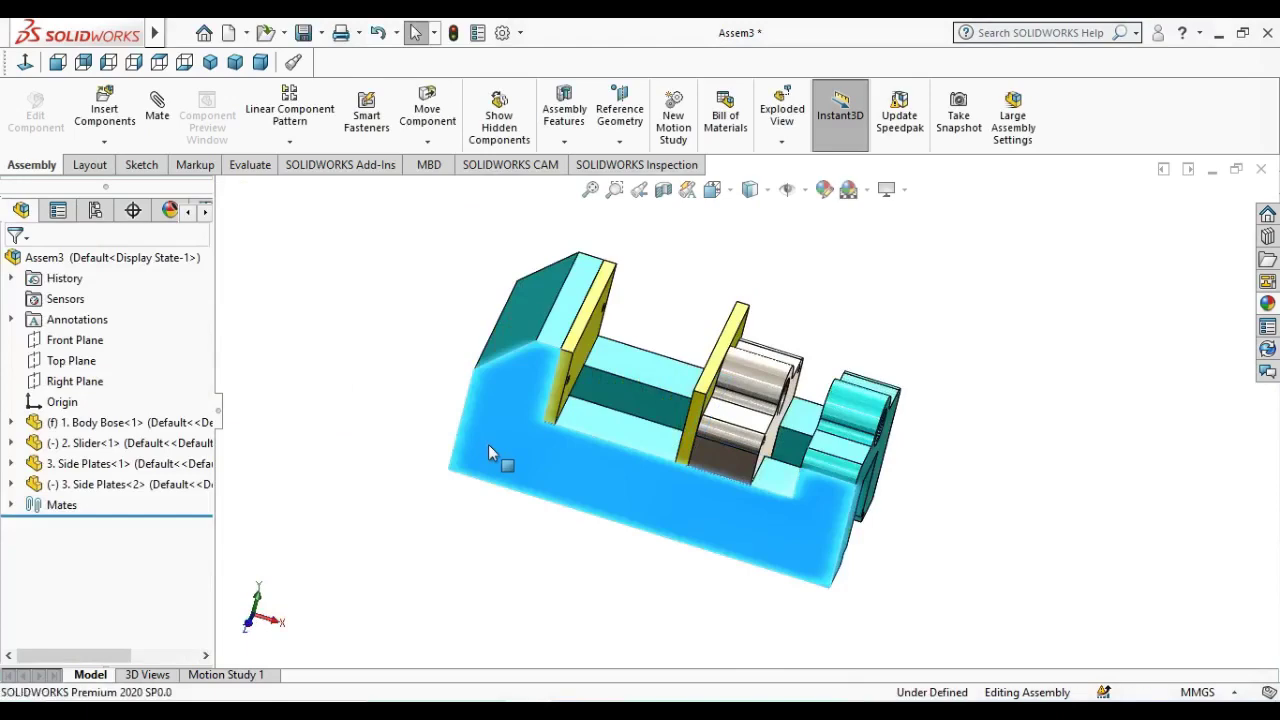
{"action": "right_click", "coordinate": [488, 448]}
{"action": "left_click", "coordinate": [643, 38]}
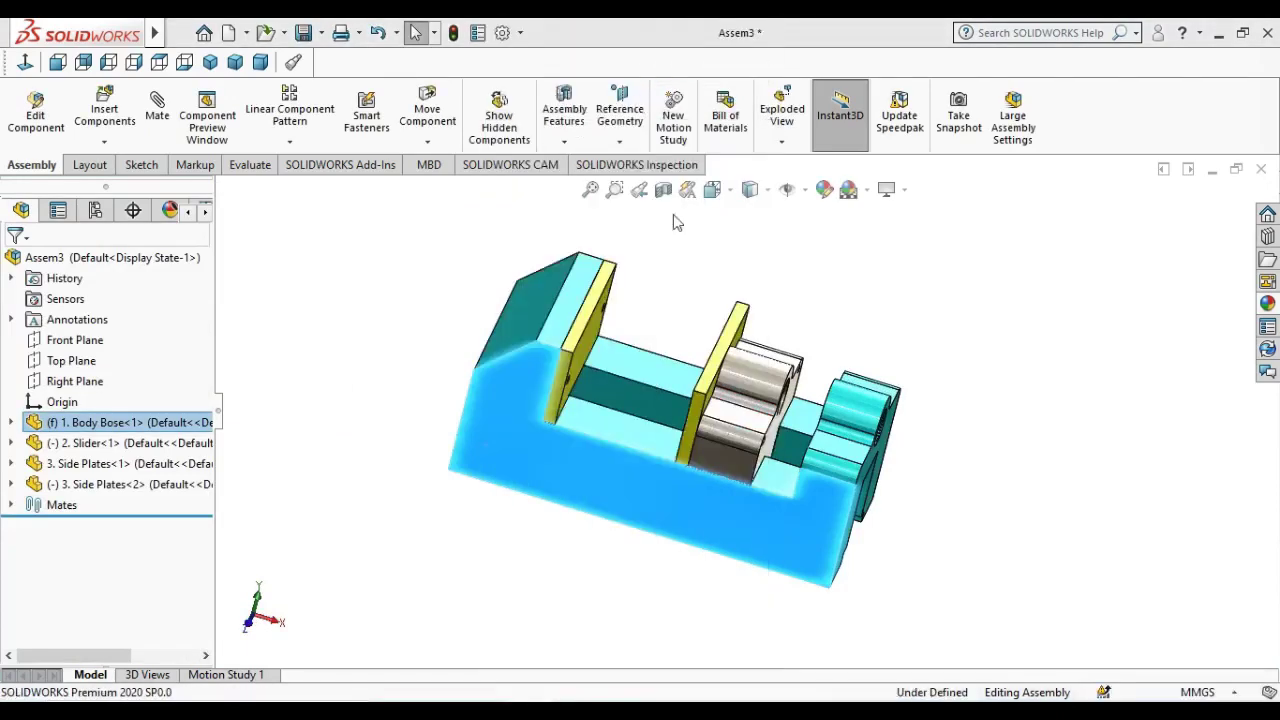
{"action": "right_click", "coordinate": [732, 462]}
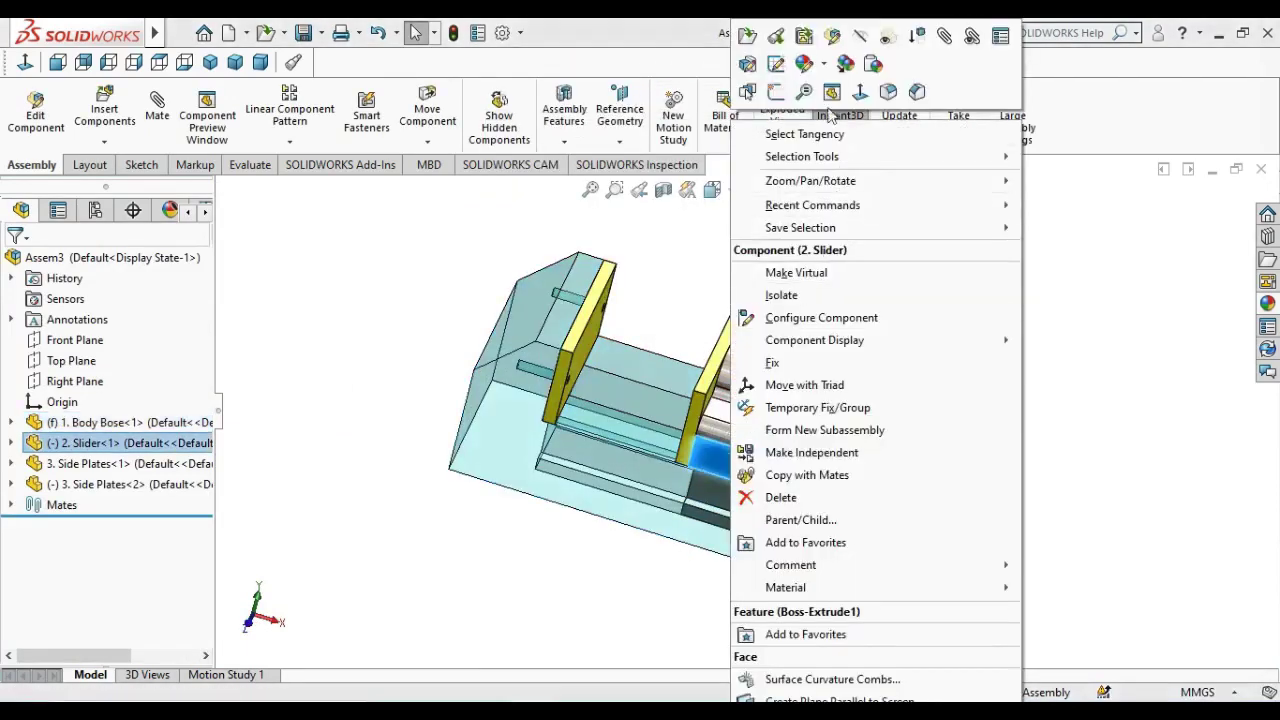
- Make the slider transparent, inspect the side plates, and return to the isometric view
{"action": "left_click", "coordinate": [890, 48]}
{"action": "mouse_move", "coordinate": [700, 420]}
{"action": "middle_mouse_down"}
{"action": "mouse_move", "coordinate": [683, 362]}
{"action": "mouse_move", "coordinate": [766, 428]}
{"action": "mouse_move", "coordinate": [600, 386]}
{"action": "mouse_move", "coordinate": [697, 445]}
{"action": "mouse_move", "coordinate": [763, 460]}
{"action": "mouse_move", "coordinate": [663, 474]}
{"action": "mouse_move", "coordinate": [438, 567]}
{"action": "mouse_move", "coordinate": [596, 505]}
{"action": "middle_mouse_up"}
{"action": "scroll", "coordinate": [683, 362], "scroll_direction": "down", "scroll_amount": 5}
{"action": "scroll", "coordinate": [683, 362], "scroll_direction": "up", "scroll_amount": 5}
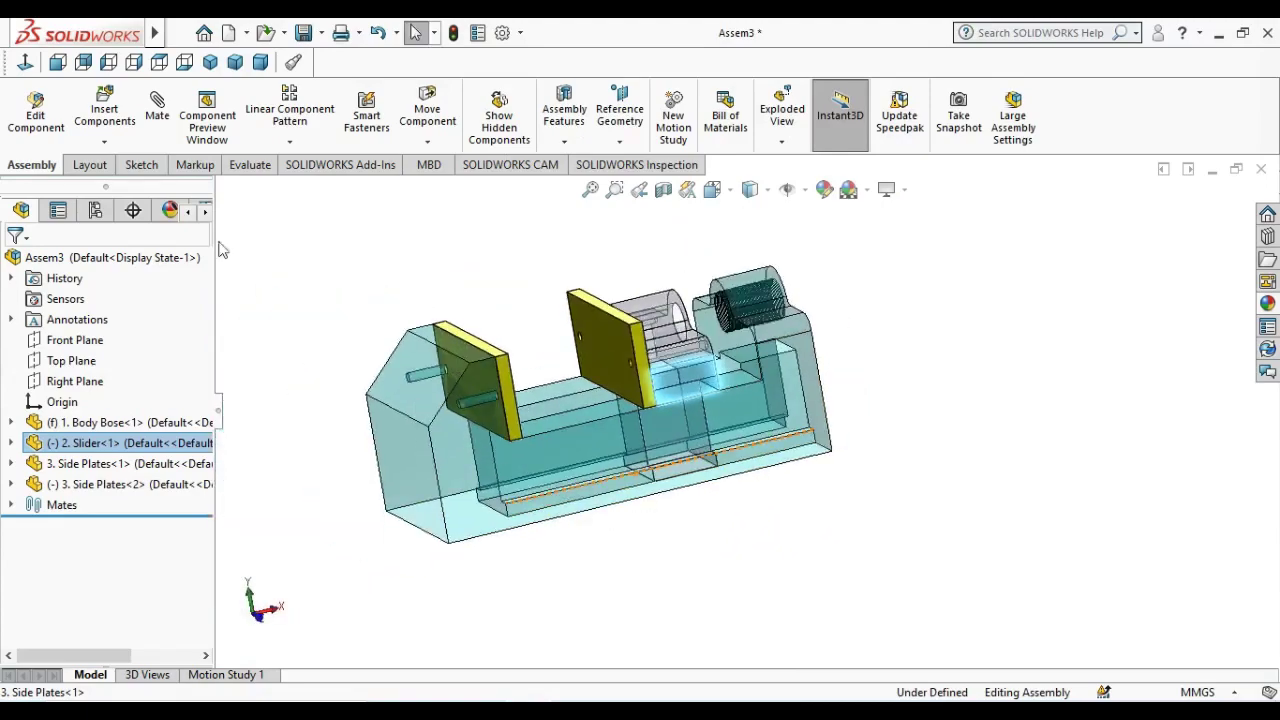
{"action": "left_click", "coordinate": [21, 68]}
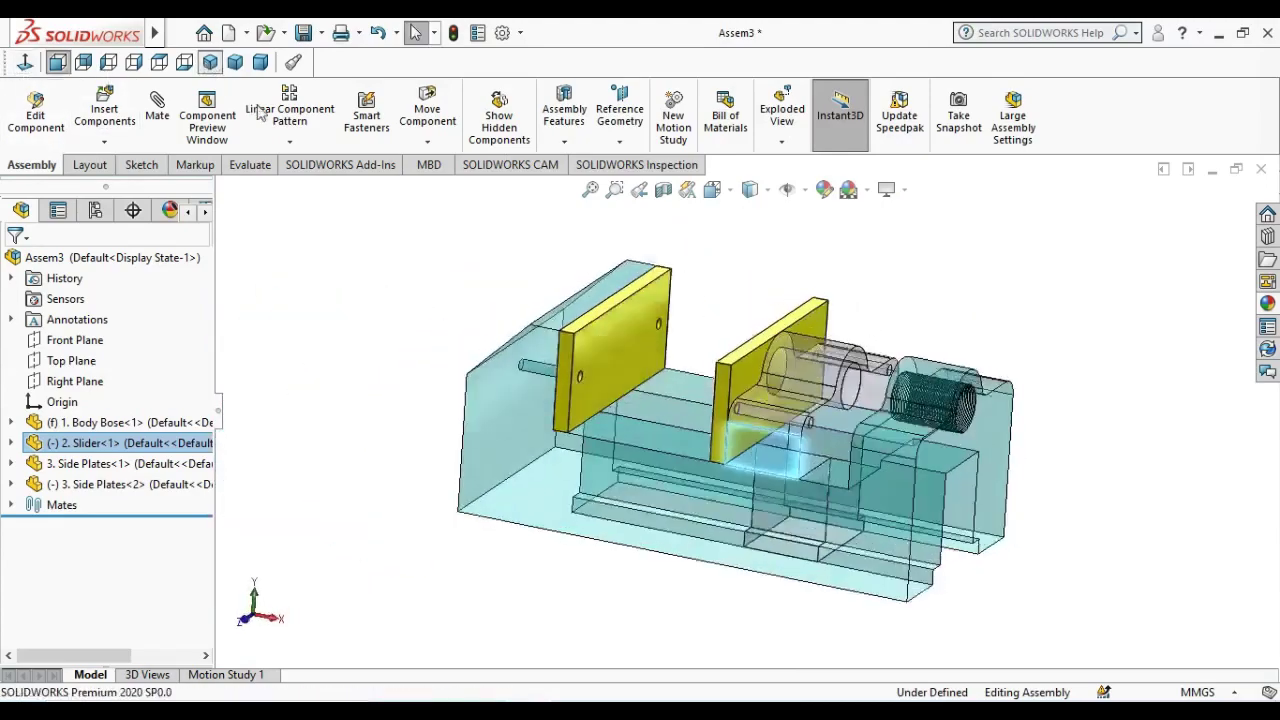
- Restore the Body Bose and the slider to opaque display
{"action": "right_click", "coordinate": [548, 390]}
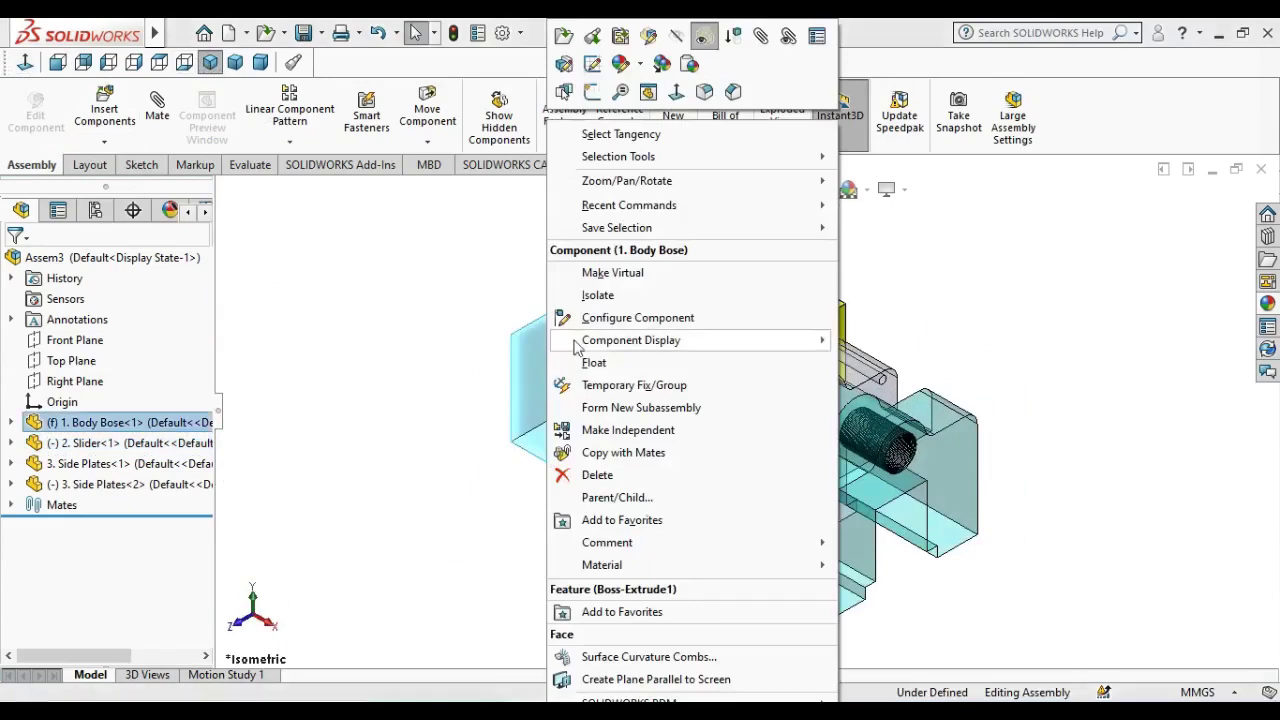
{"action": "left_click", "coordinate": [703, 36]}
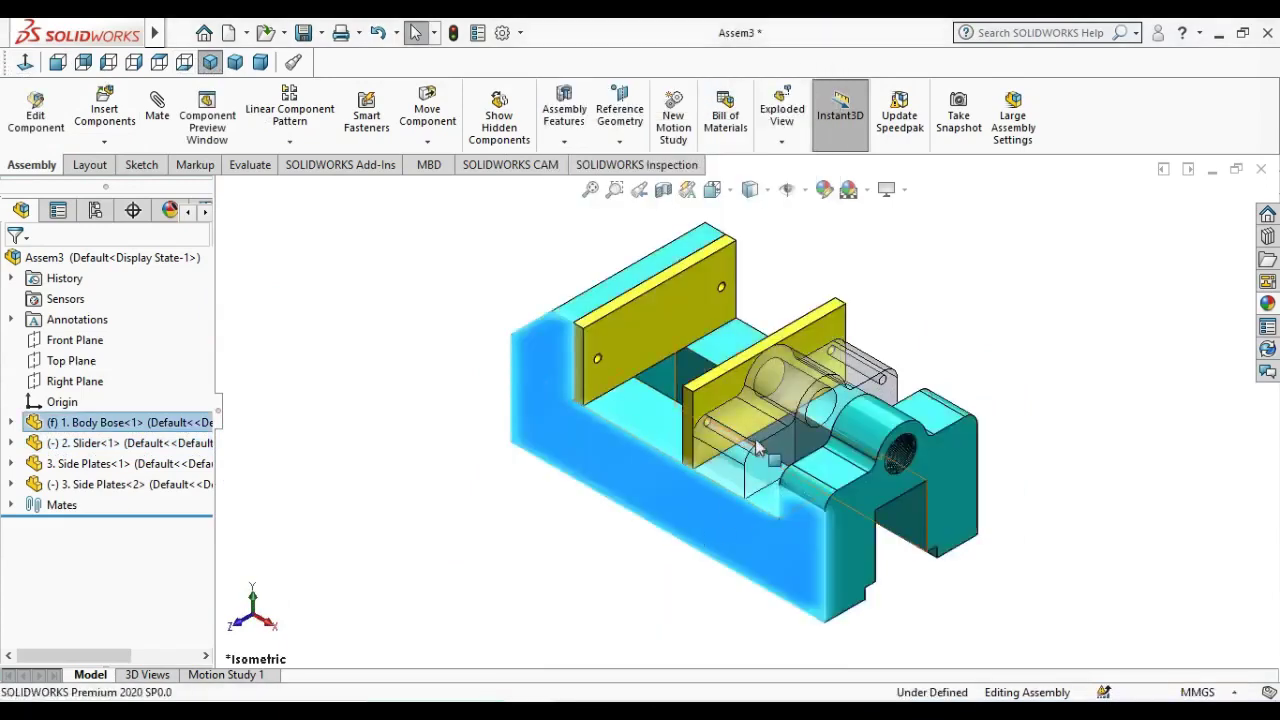
{"action": "right_click", "coordinate": [882, 372]}
{"action": "key", "text": "Escape"}
{"action": "left_click", "coordinate": [875, 372]}
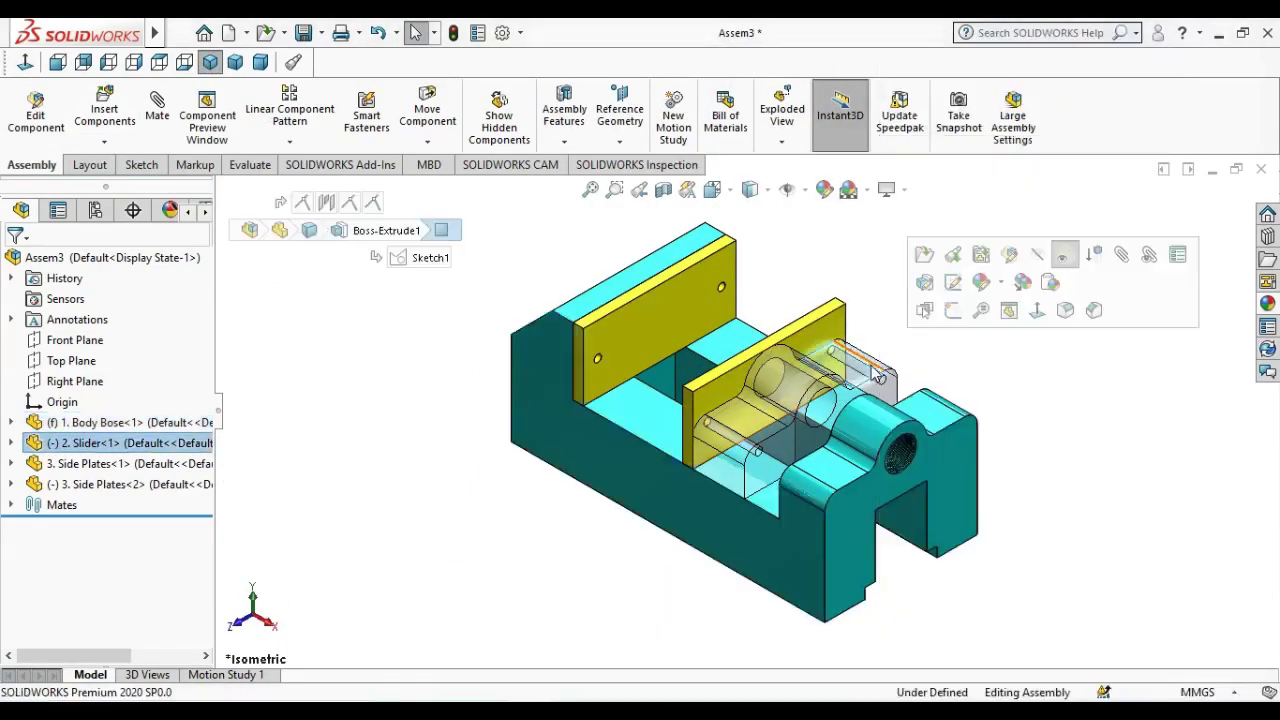
{"action": "left_click", "coordinate": [1062, 256]}
- Drag the slider back and forth to confirm it still moves along the base
{"action": "left_click_drag", "start_coordinate": [737, 430], "coordinate": [741, 426]}
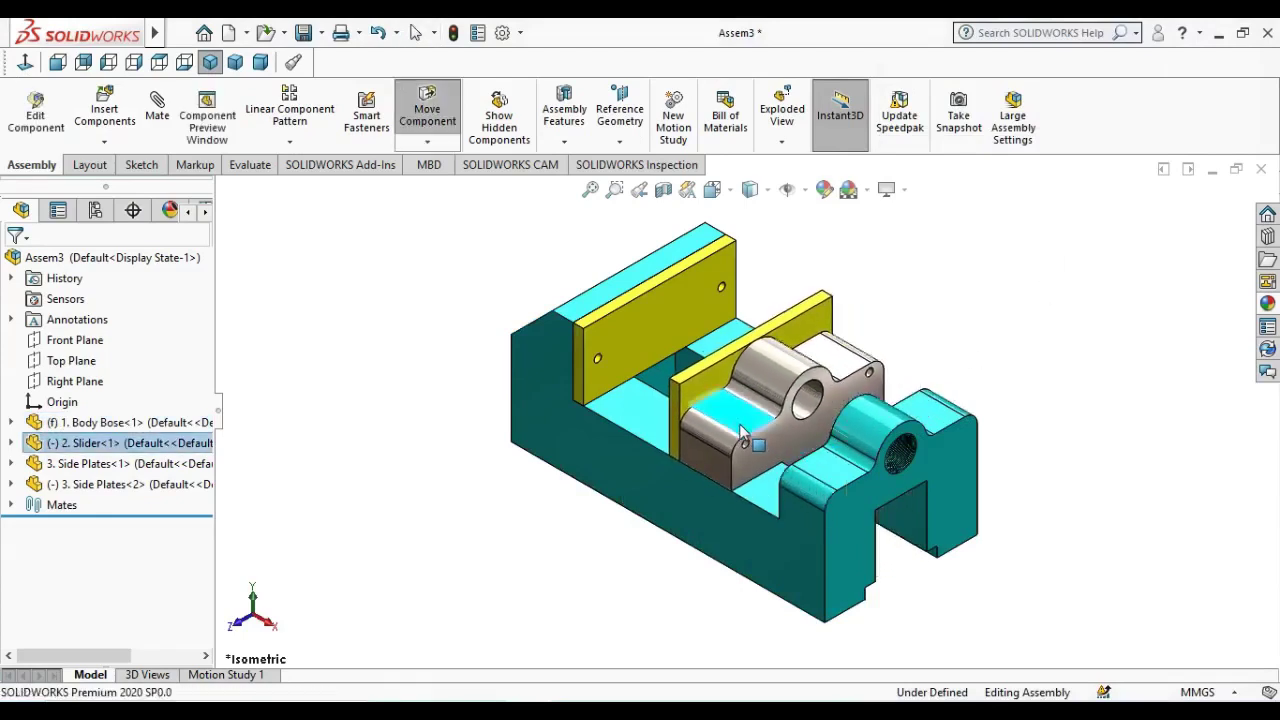
{"action": "left_click_drag", "start_coordinate": [741, 426], "coordinate": [746, 424]}
{"action": "left_click", "coordinate": [974, 320]}
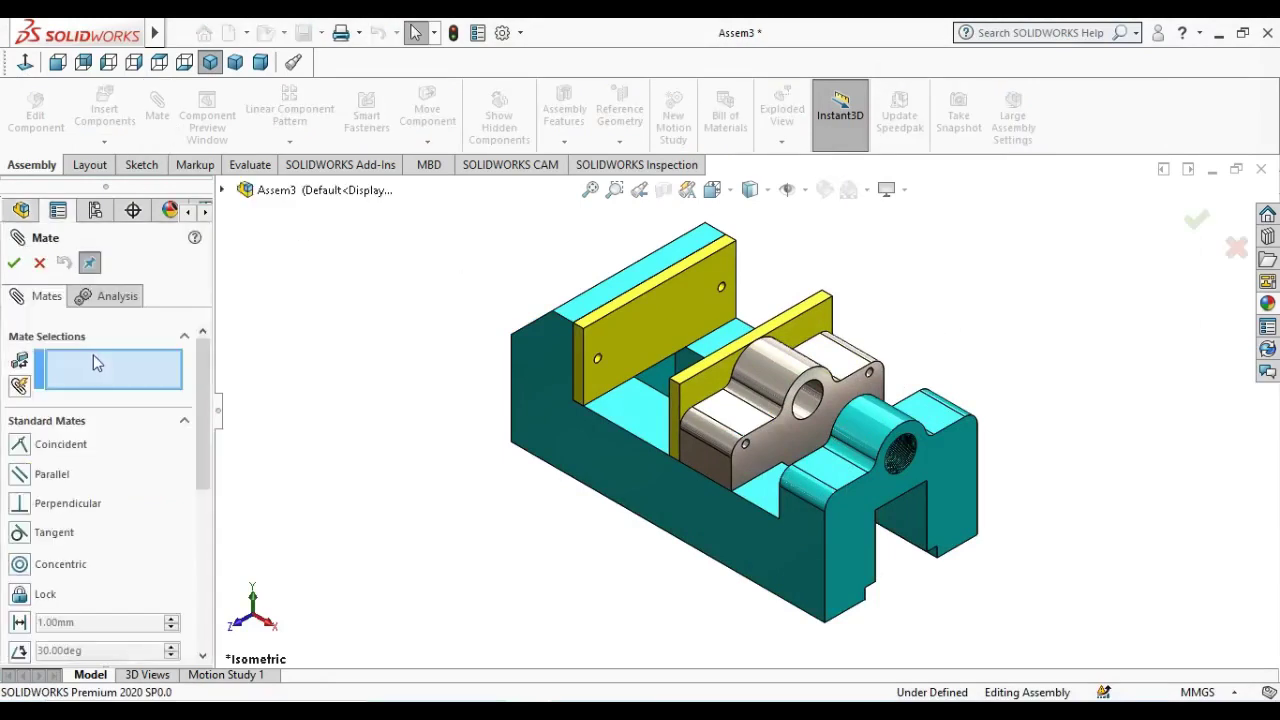
- Choose the advanced Distance mate and pick the slider's front face and the base face
{"action": "scroll", "coordinate": [94, 360], "scroll_direction": "down", "scroll_amount": 5}
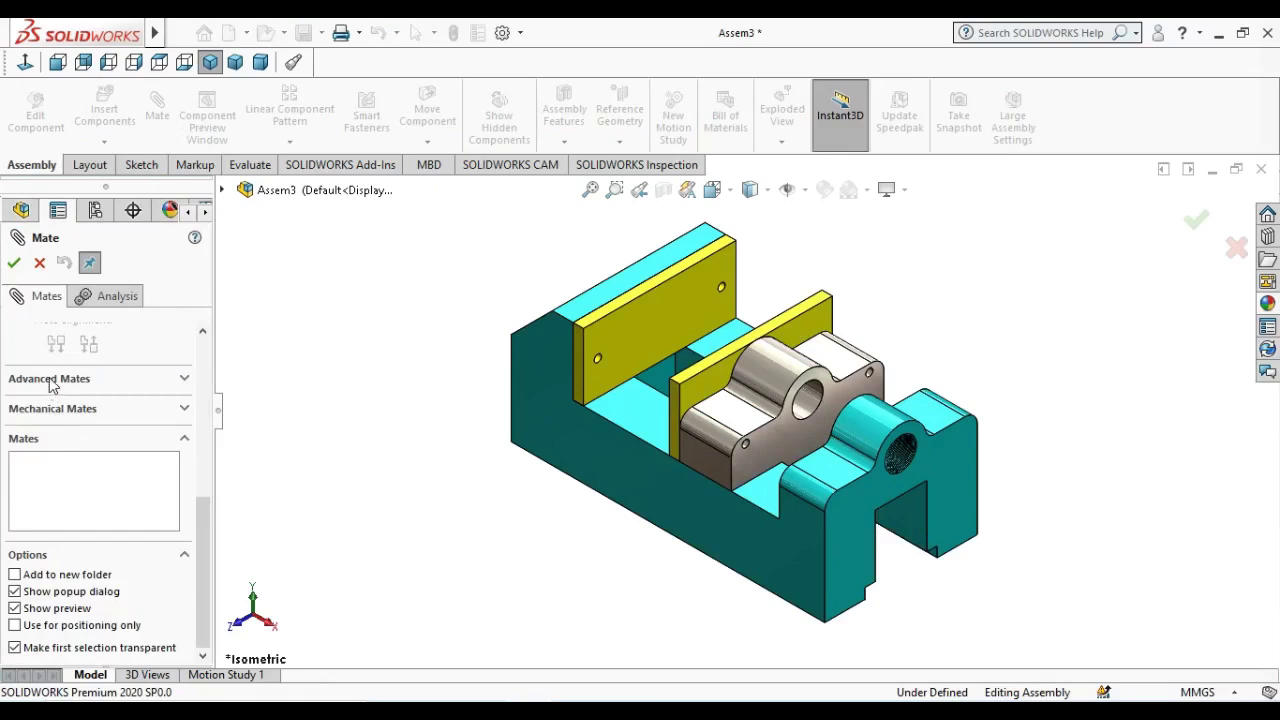
{"action": "left_click", "coordinate": [51, 386]}
{"action": "scroll", "coordinate": [53, 386], "scroll_direction": "up", "scroll_amount": 3}
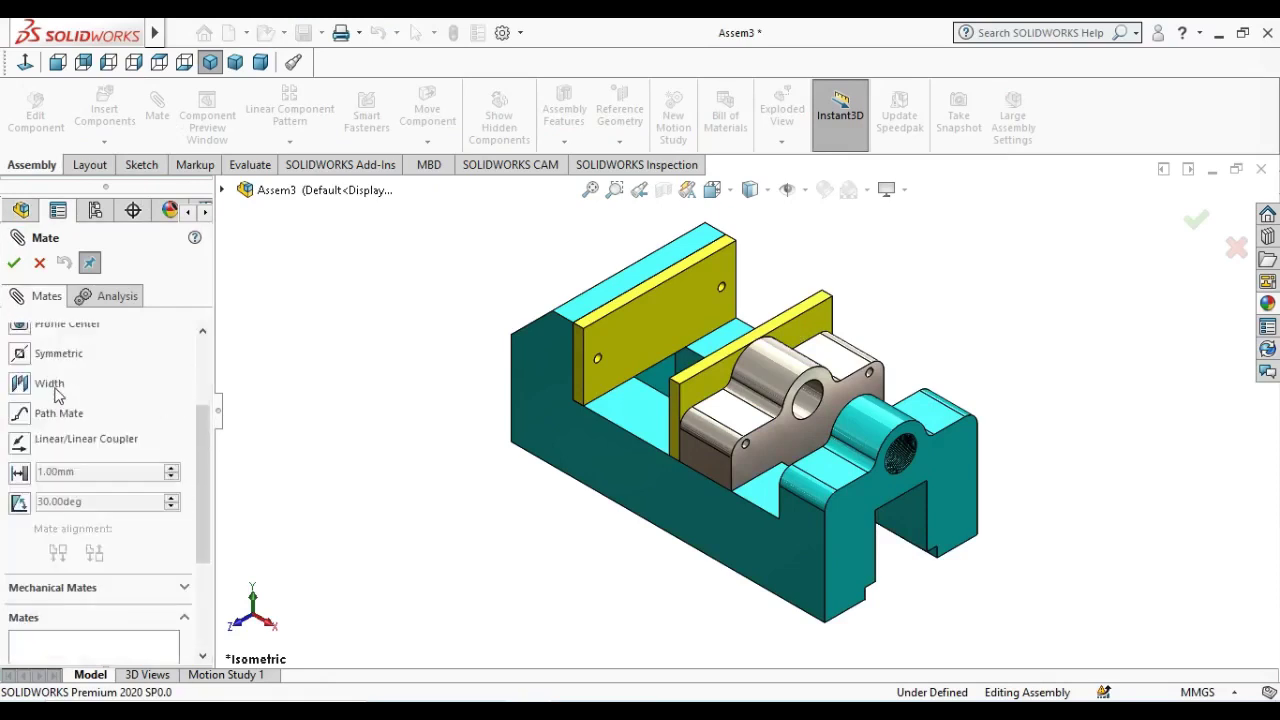
{"action": "left_click", "coordinate": [54, 443]}
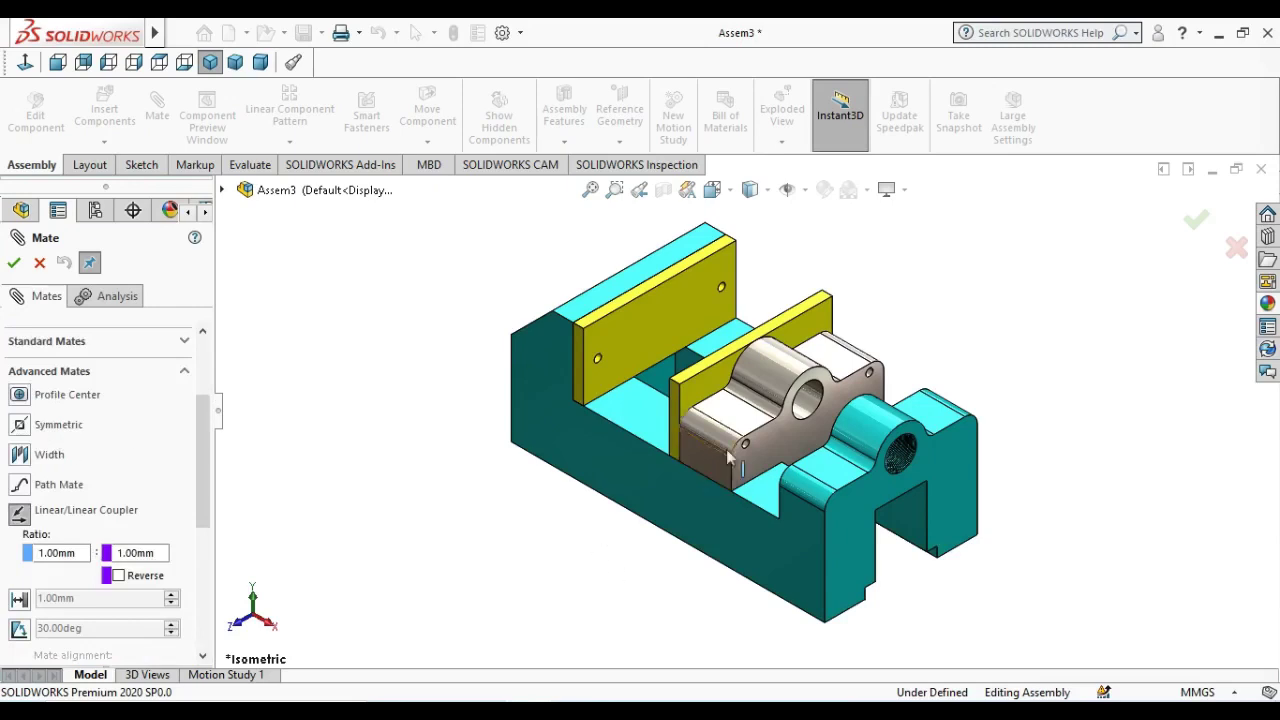
{"action": "left_click", "coordinate": [762, 476]}
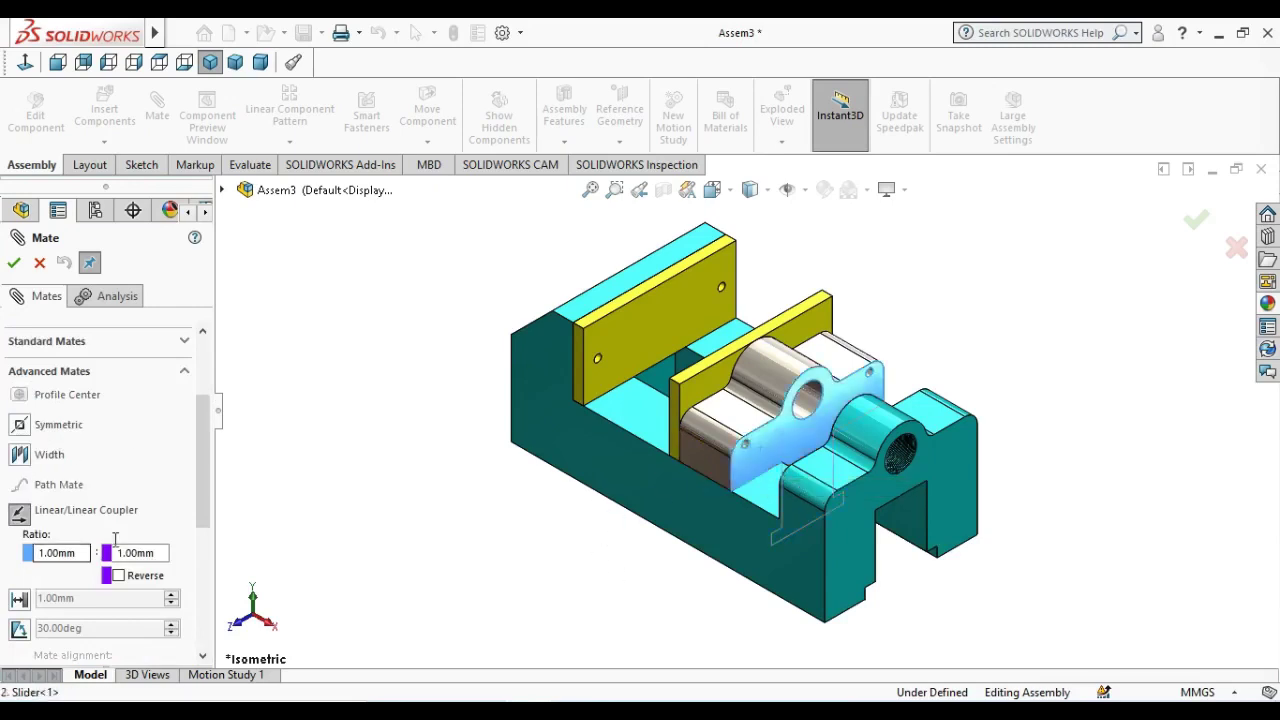
{"action": "scroll", "coordinate": [206, 506], "scroll_direction": "down", "scroll_amount": 3}
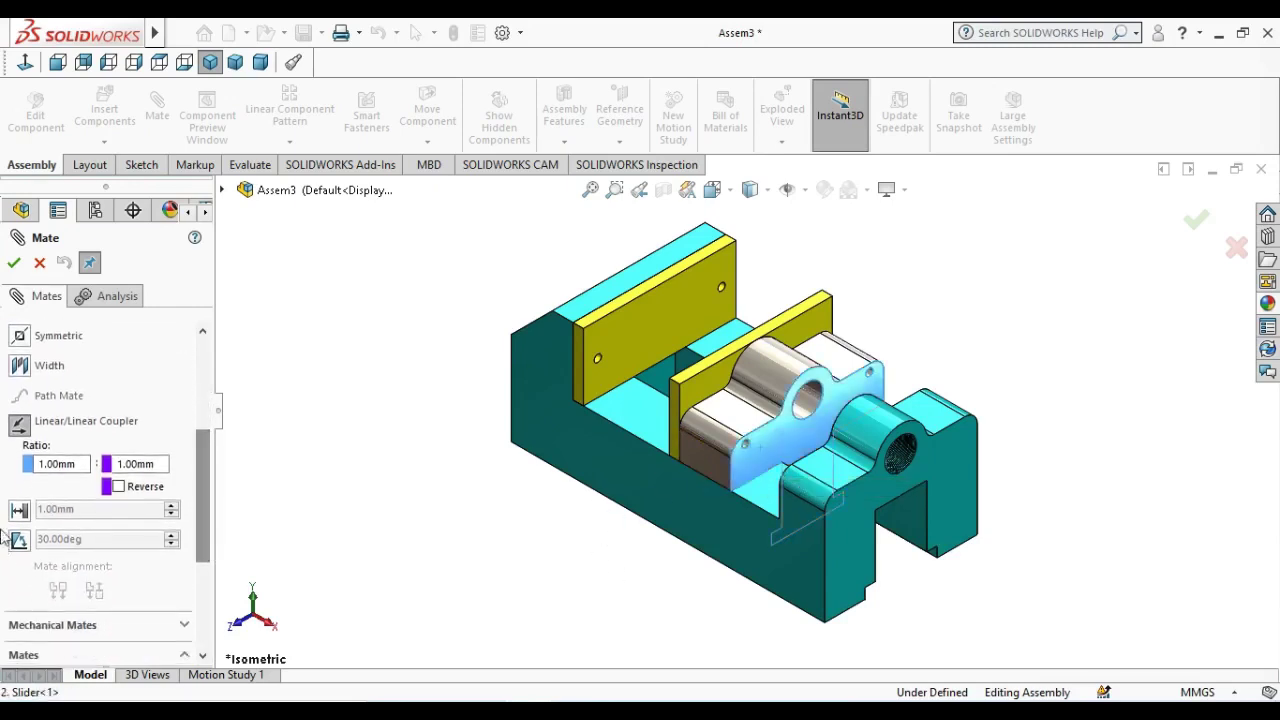
{"action": "middle_click_drag", "start_coordinate": [334, 520], "coordinate": [738, 576]}
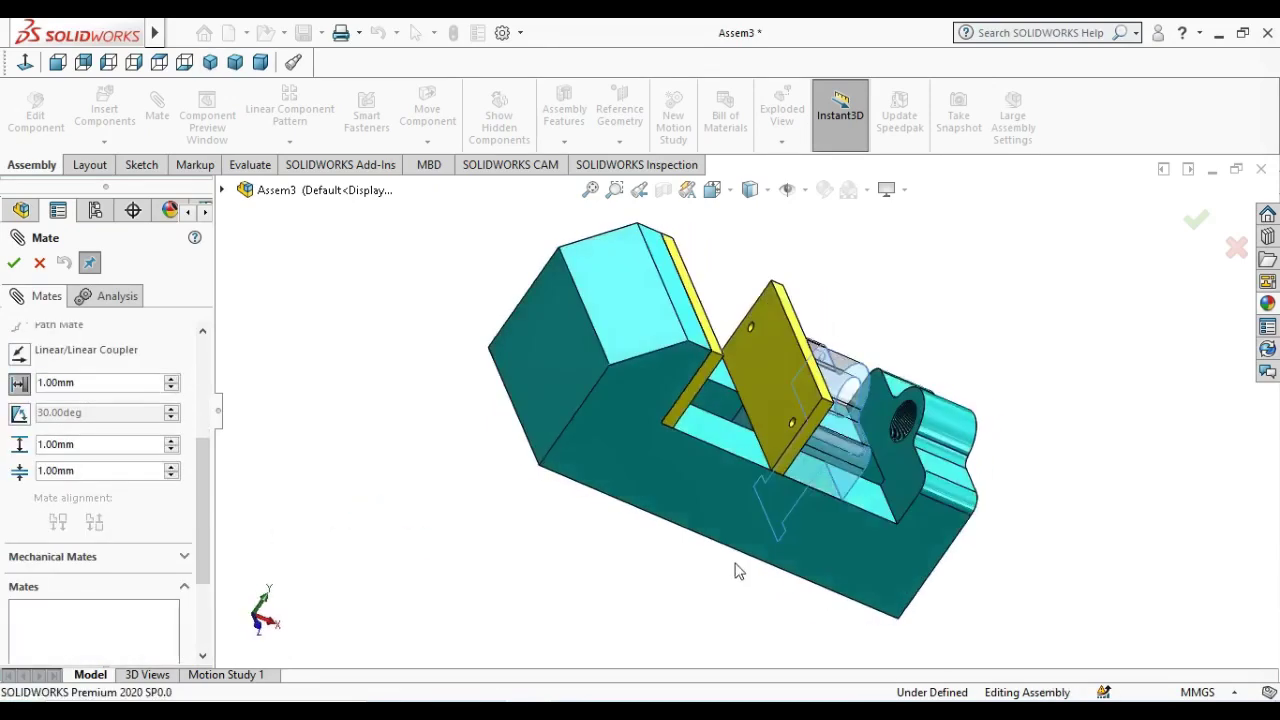
{"action": "left_click", "coordinate": [899, 463]}
{"action": "middle_click_drag", "start_coordinate": [574, 537], "coordinate": [452, 510]}
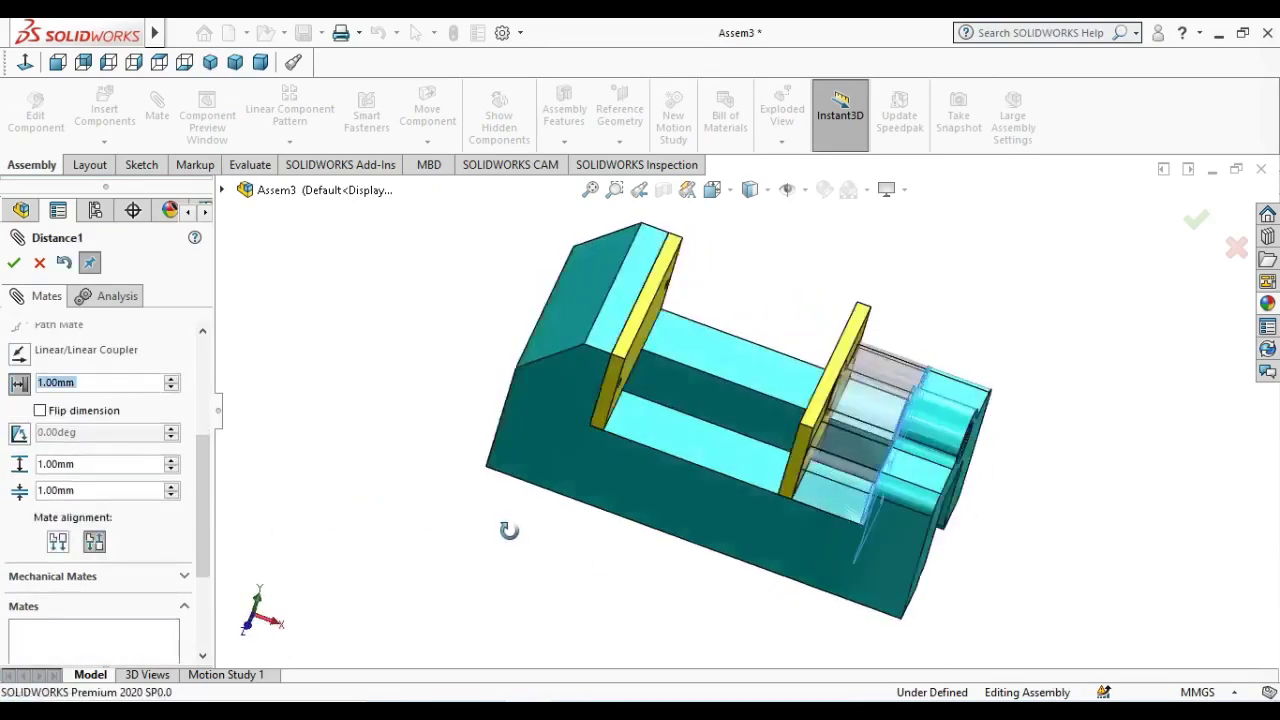
- Set the maximum travel to 65mm, accept the limit distance mate, and close Mate
{"action": "type", "text": "65"}
{"action": "key", "text": "Return"}
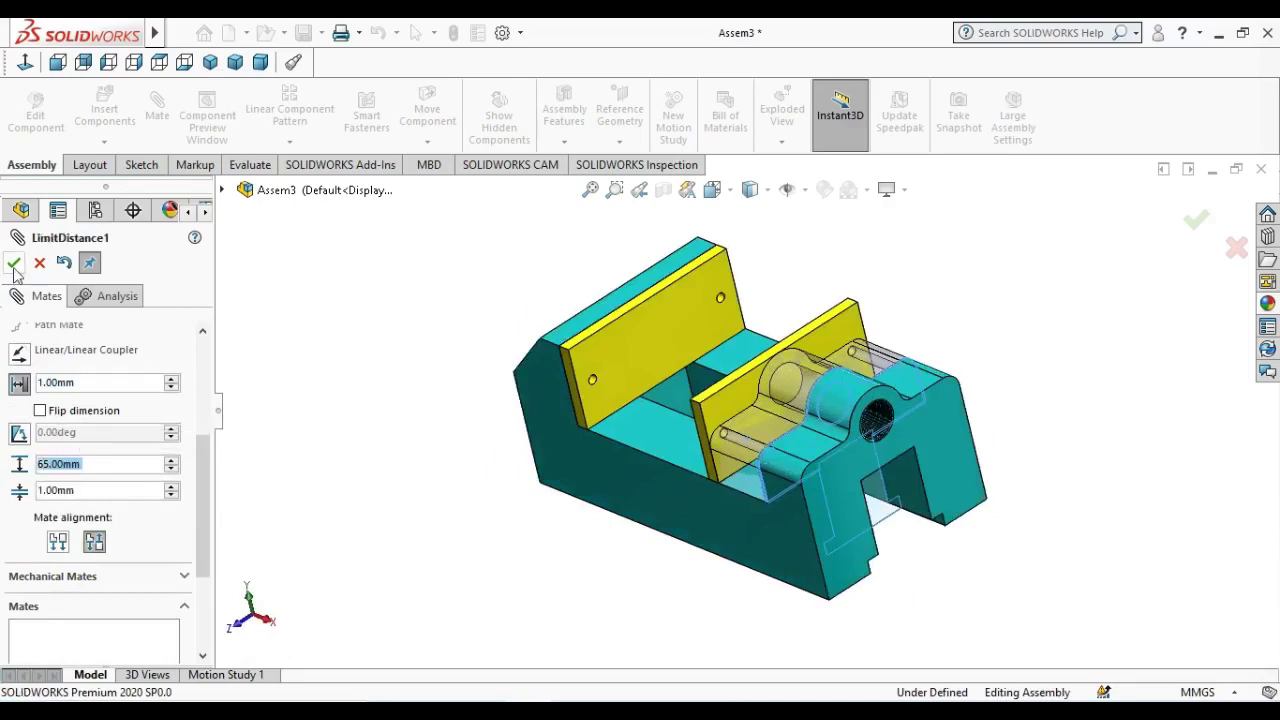
{"action": "left_click", "coordinate": [13, 262]}
{"action": "left_click", "coordinate": [13, 262]}
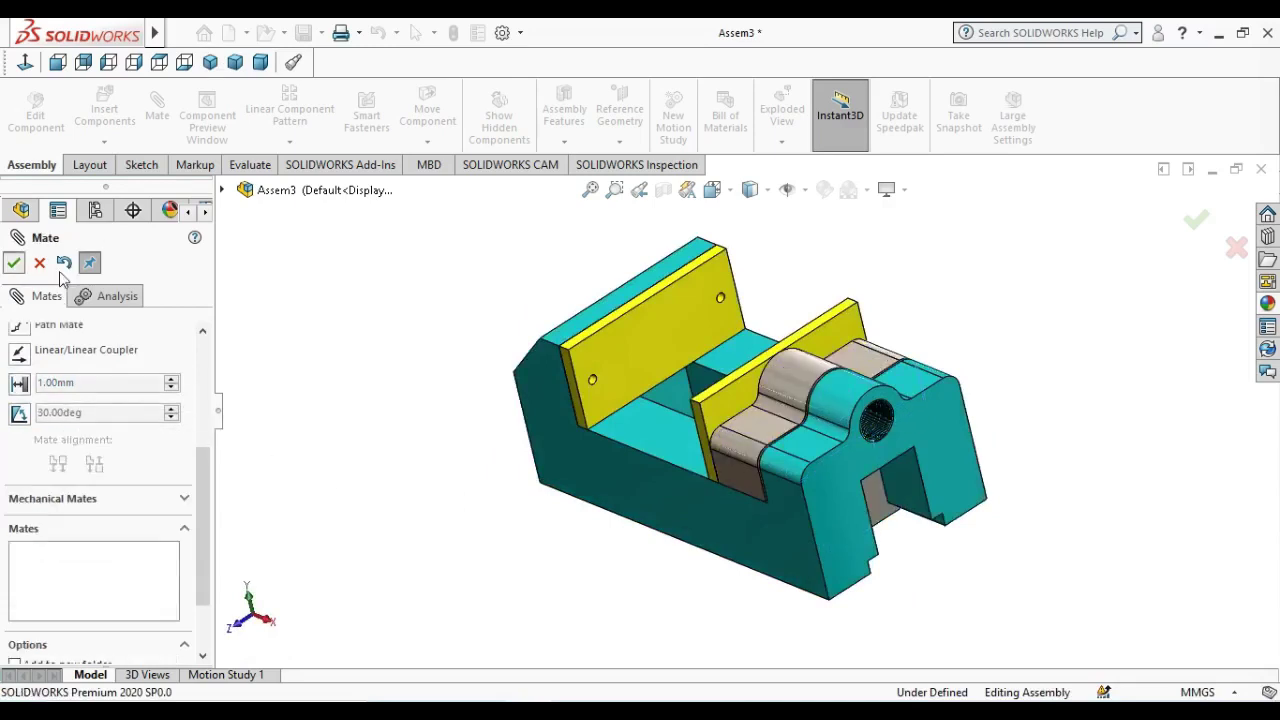
{"action": "middle_click_drag", "start_coordinate": [656, 427], "coordinate": [597, 510]}
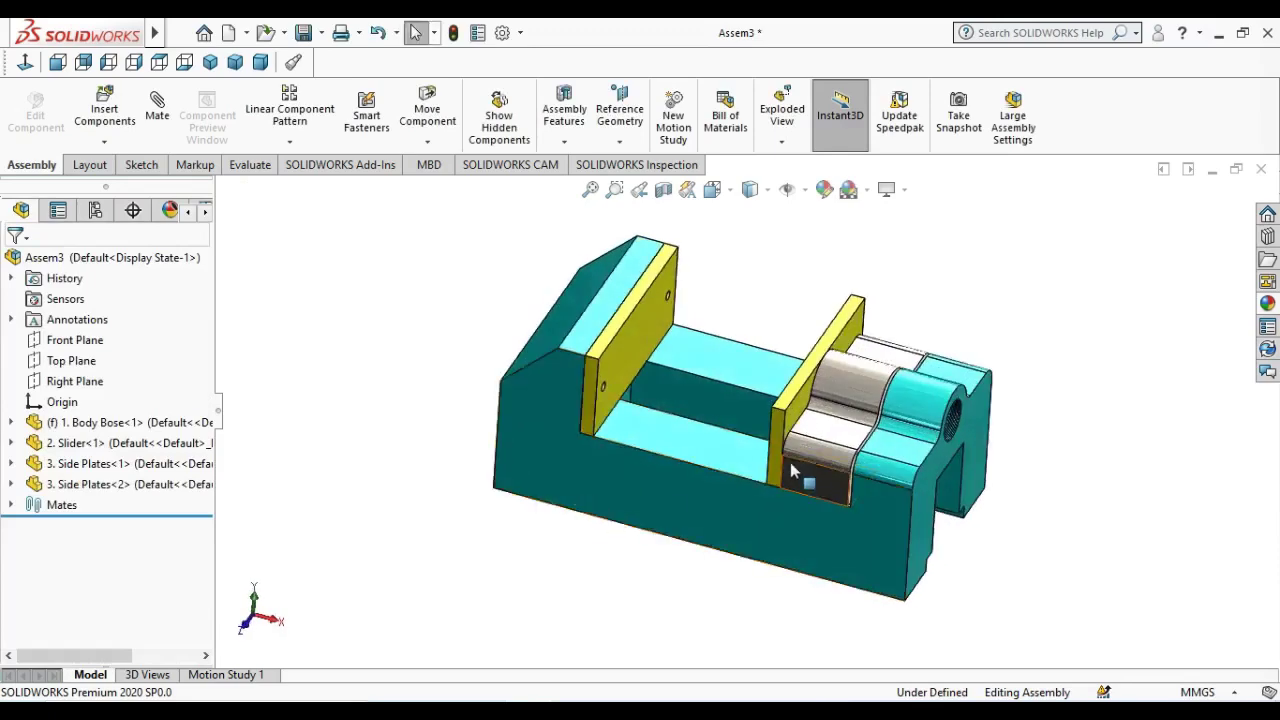
- Drag the slider toward the fixed jaw to test the limit, then fit the assembly in view
{"action": "mouse_move", "coordinate": [828, 487]}
{"action": "left_mouse_down"}
{"action": "mouse_move", "coordinate": [705, 428]}
{"action": "mouse_move", "coordinate": [845, 487]}
{"action": "left_mouse_up"}
{"action": "scroll", "coordinate": [845, 470], "scroll_direction": "down", "scroll_amount": 3}
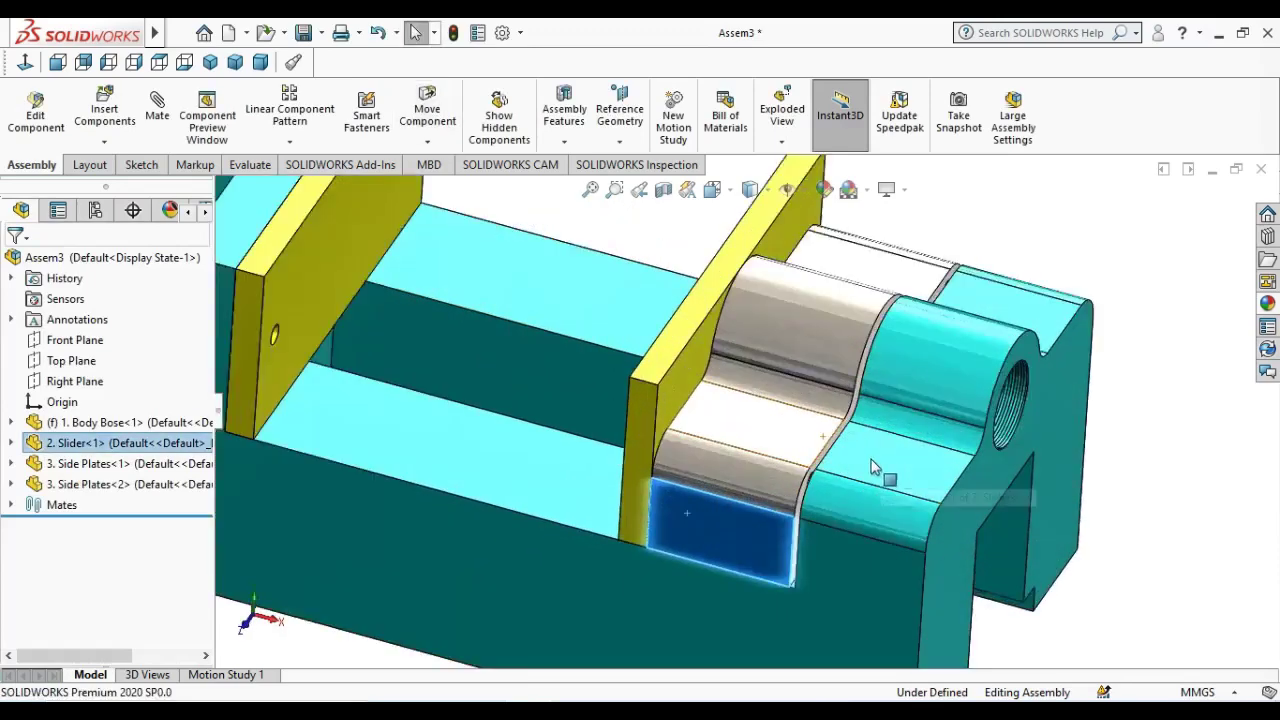
{"action": "mouse_move", "coordinate": [845, 462]}
{"action": "middle_mouse_down"}
{"action": "mouse_move", "coordinate": [654, 463]}
{"action": "mouse_move", "coordinate": [674, 500]}
{"action": "mouse_move", "coordinate": [640, 532]}
{"action": "middle_mouse_up"}
{"action": "key", "text": "ctrl+7"}
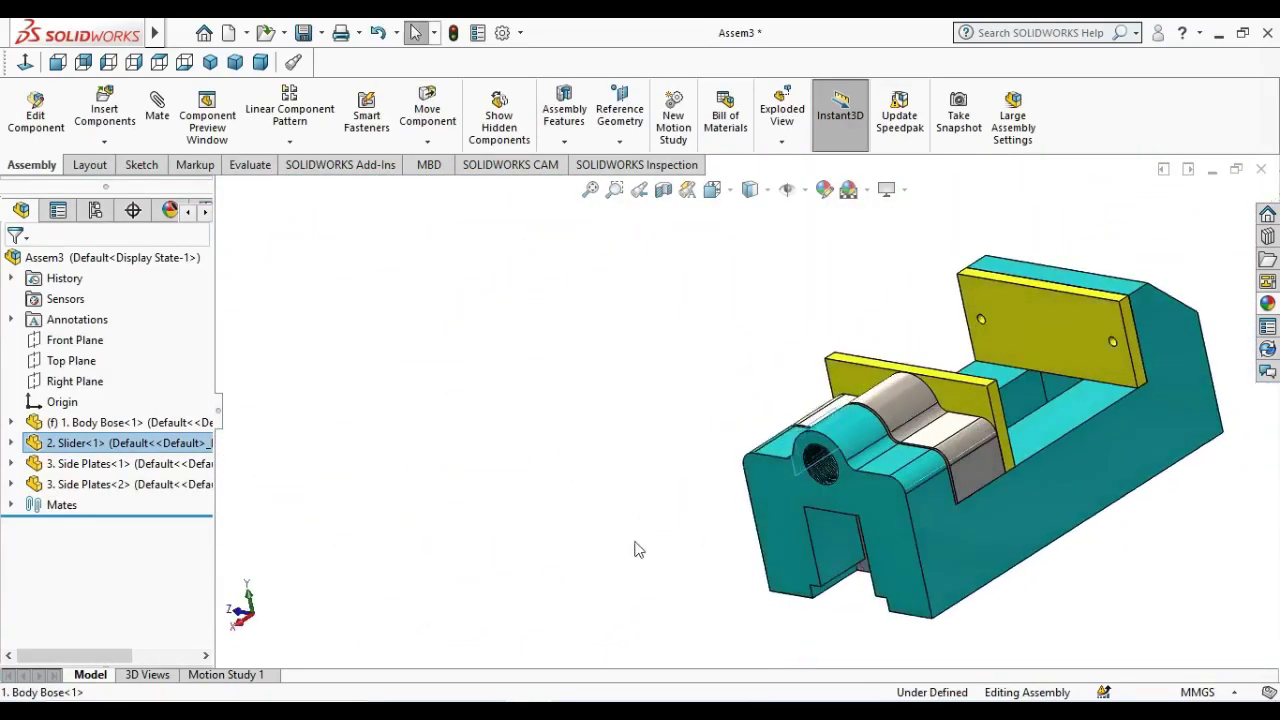
- Edit LimitDistance1 and change its minimum value to 0mm
{"action": "left_click", "coordinate": [11, 504]}
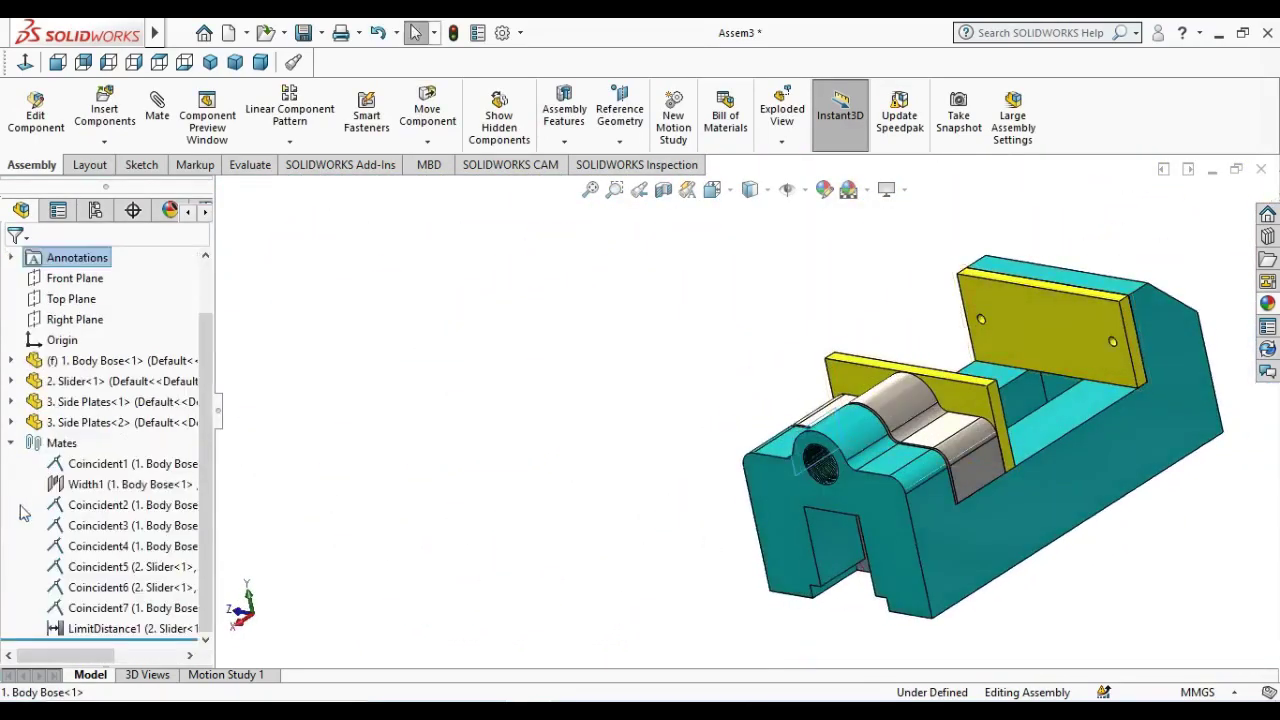
{"action": "left_click", "coordinate": [113, 629]}
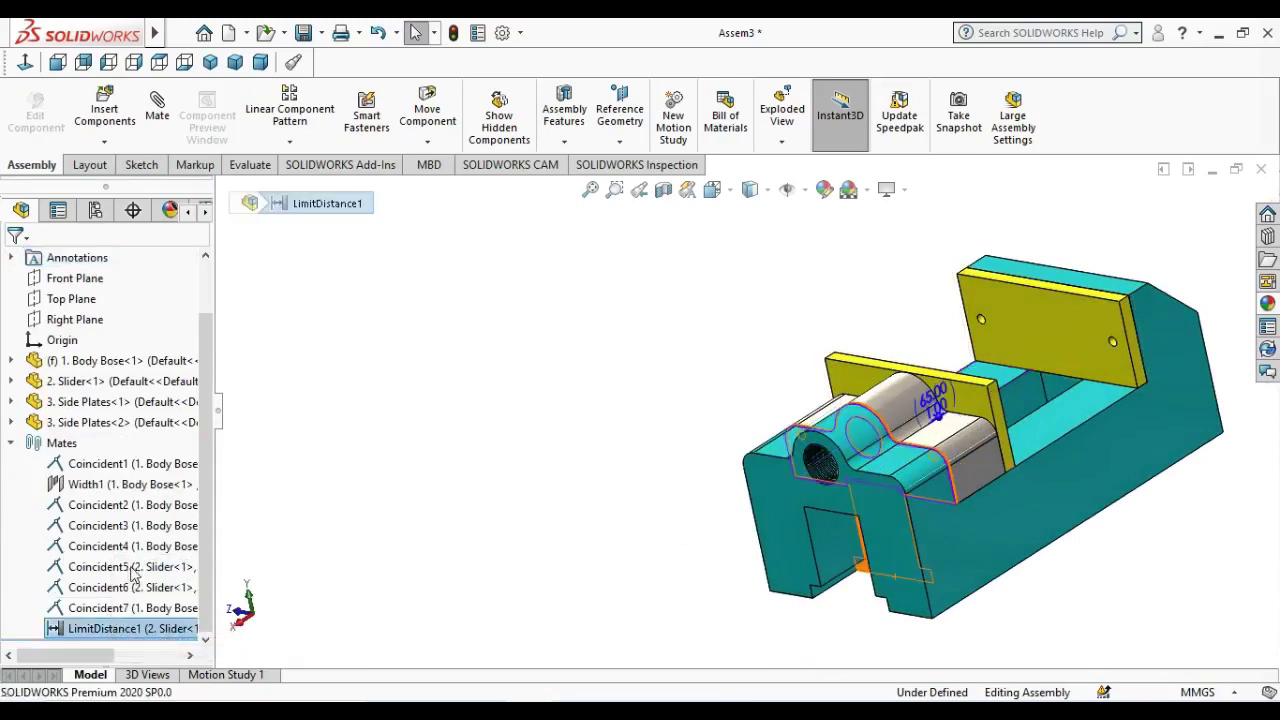
{"action": "double_click", "coordinate": [128, 628]}
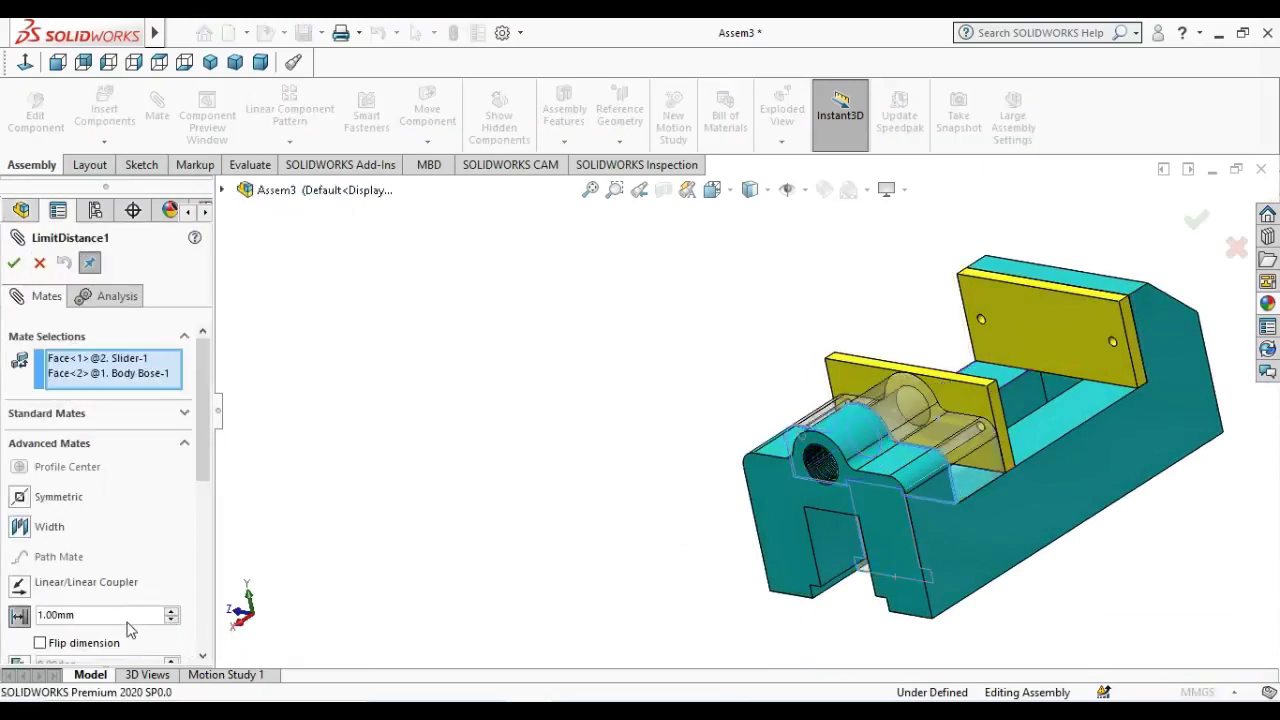
{"action": "scroll", "coordinate": [203, 503], "scroll_direction": "down", "scroll_amount": 3}
{"action": "left_click", "coordinate": [87, 532]}
{"action": "type", "text": "00mm"}
{"action": "key", "text": "Return"}
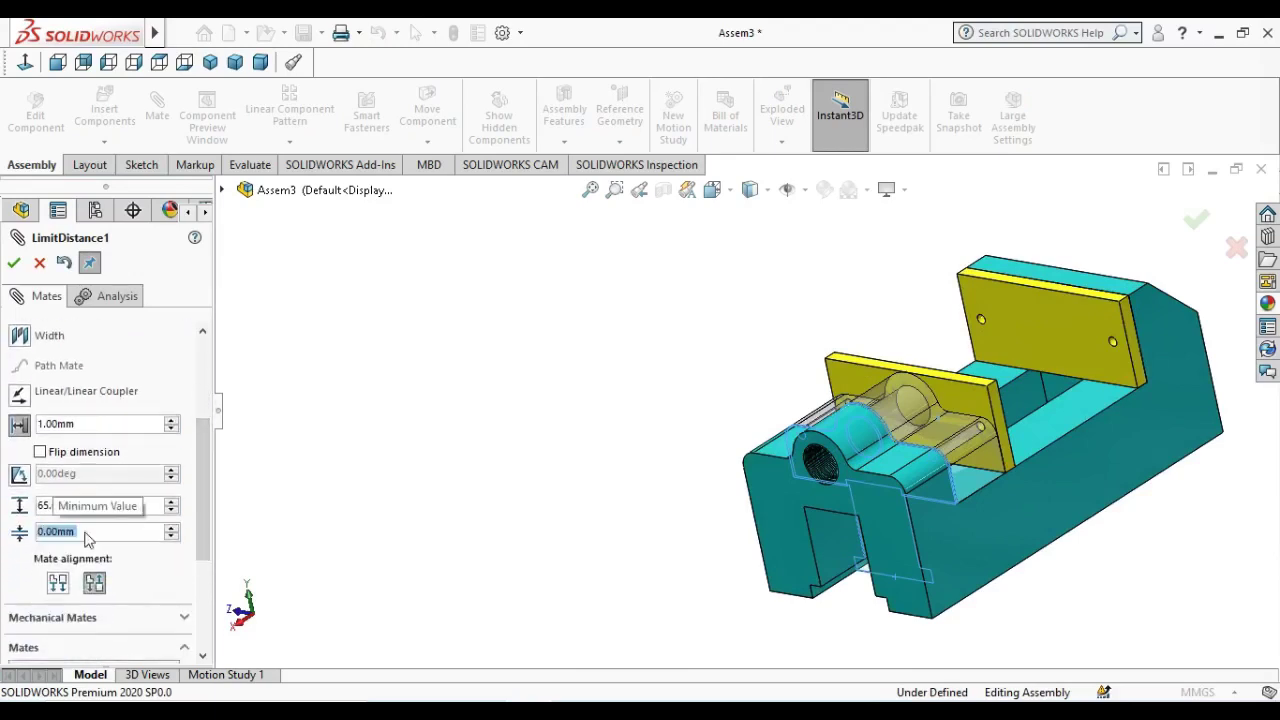
{"action": "left_click", "coordinate": [13, 264]}
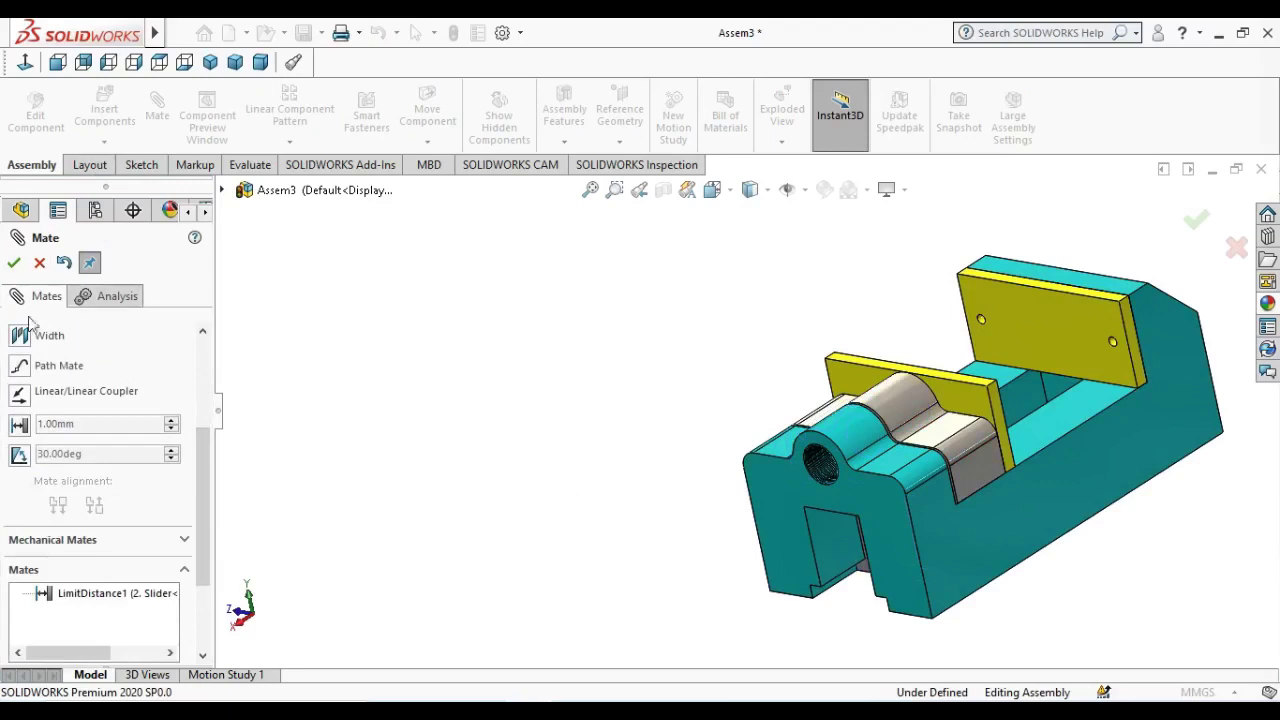
{"action": "left_click", "coordinate": [14, 262]}
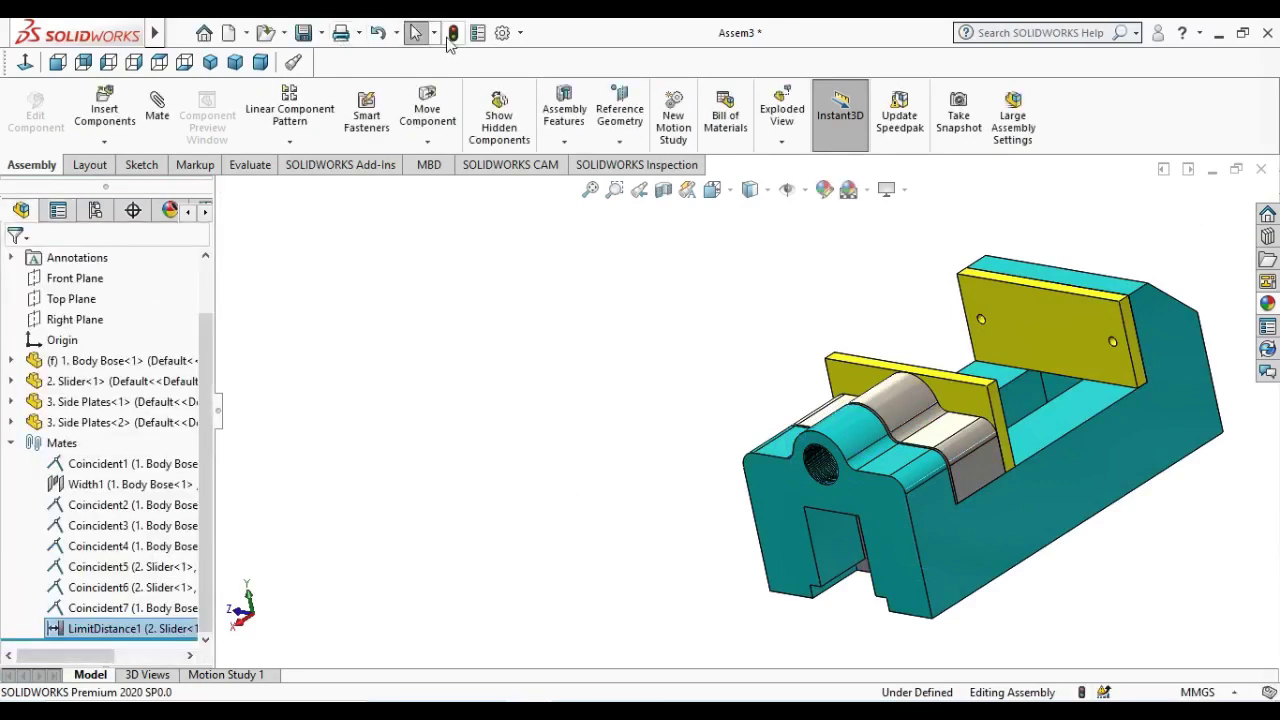
- Rebuild, switch to isometric, and drag the slider to both ends of its slot
{"action": "left_click", "coordinate": [452, 33]}
{"action": "scroll", "coordinate": [566, 420], "scroll_direction": "up", "scroll_amount": 2}
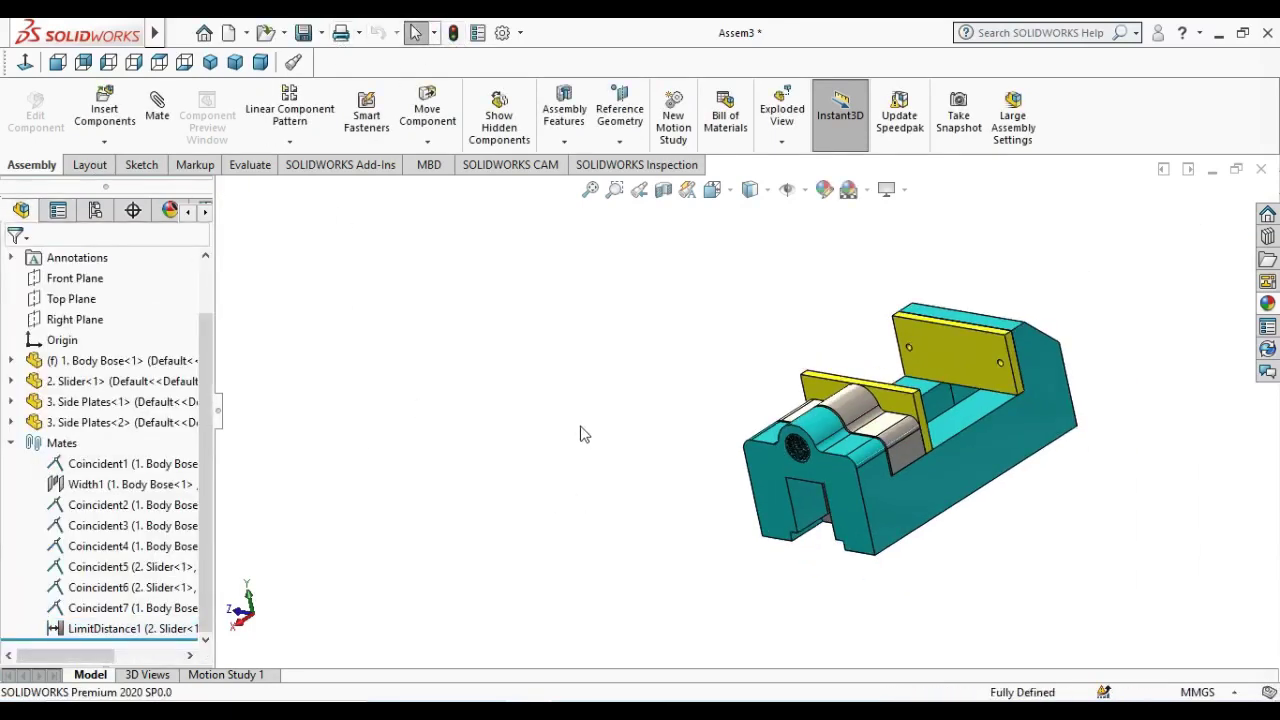
{"action": "left_click", "coordinate": [210, 63]}
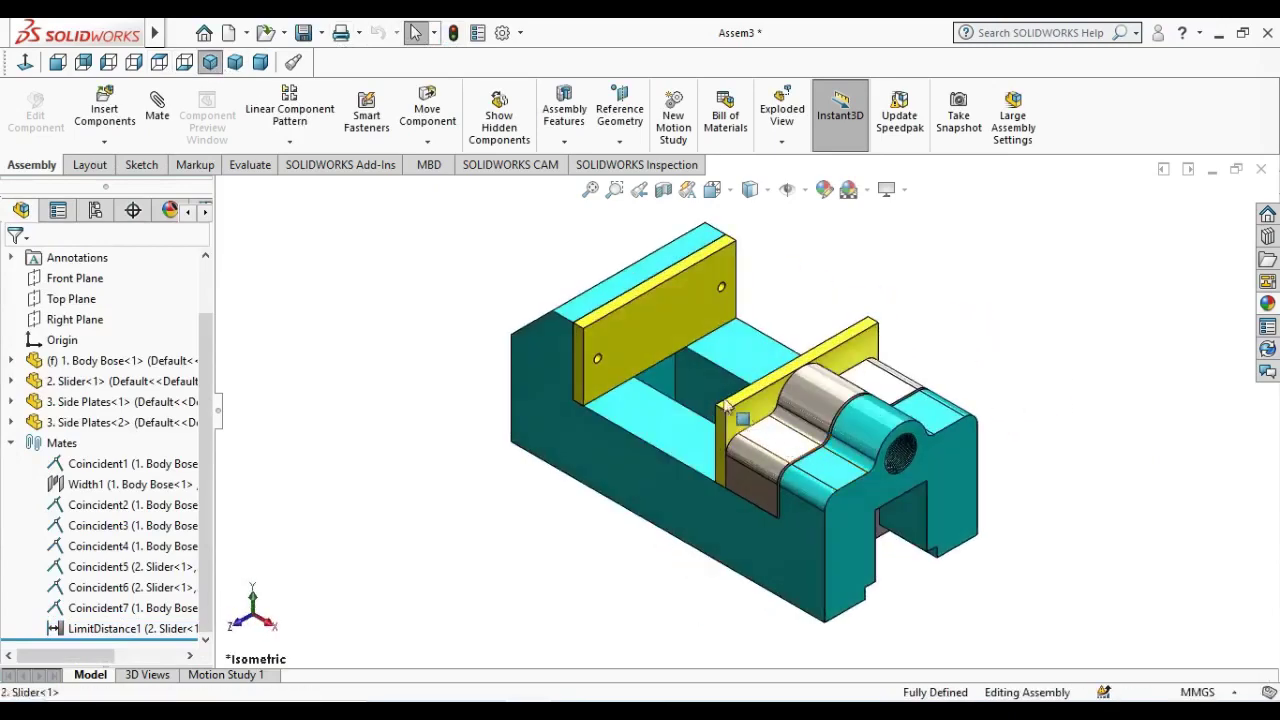
{"action": "left_click", "coordinate": [770, 430]}
{"action": "left_click_drag", "start_coordinate": [592, 302], "coordinate": [738, 448]}
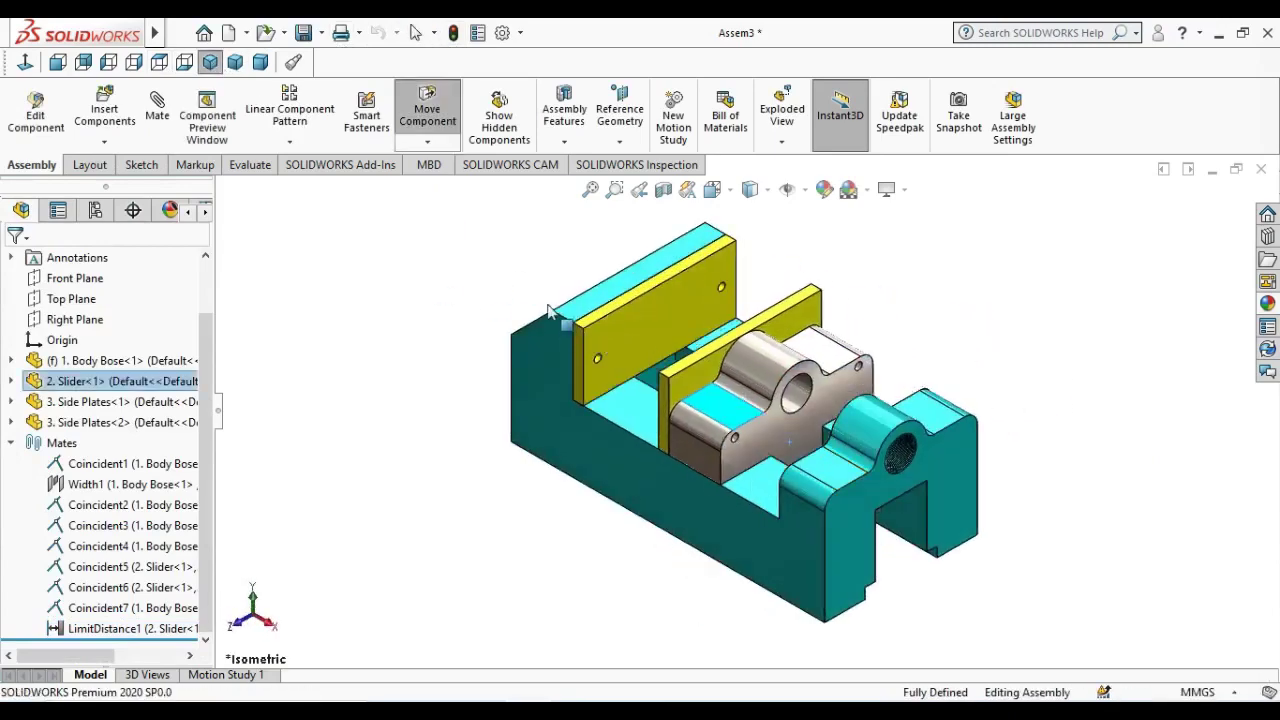
{"action": "scroll", "coordinate": [723, 418], "scroll_direction": "down", "scroll_amount": 3}
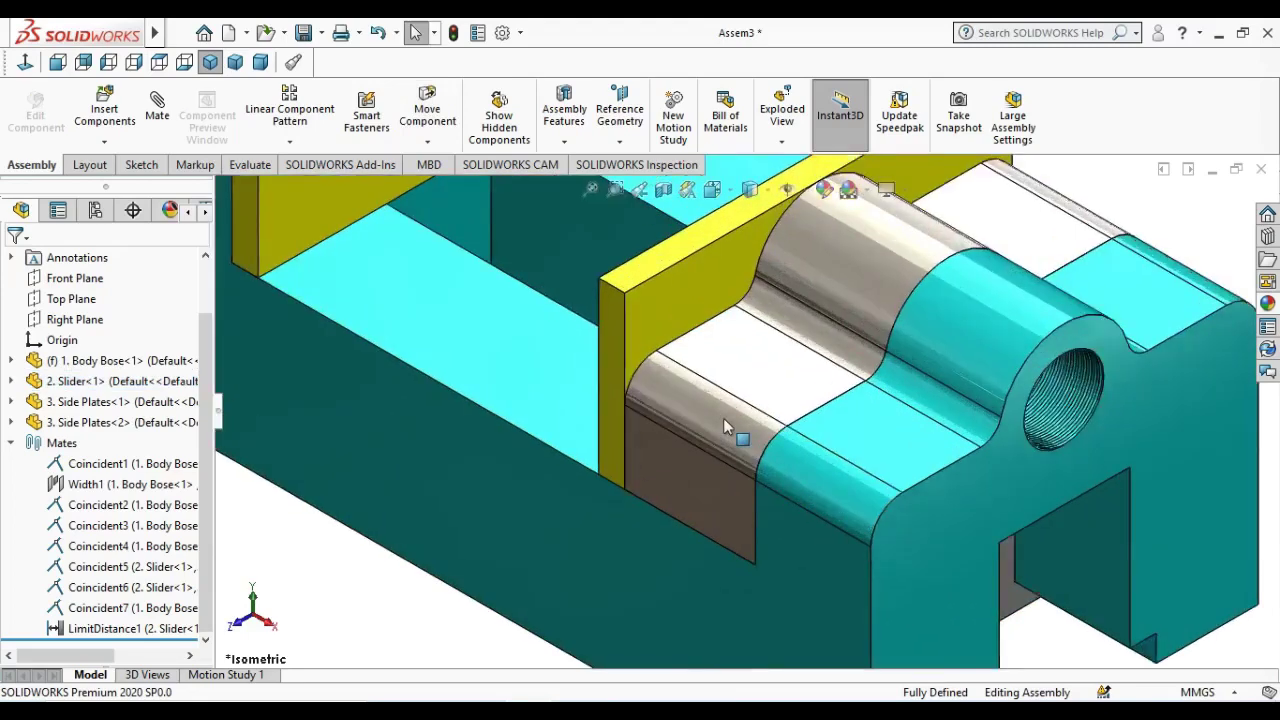
{"action": "scroll", "coordinate": [739, 457], "scroll_direction": "down", "scroll_amount": 2}
{"action": "scroll", "coordinate": [697, 414], "scroll_direction": "down", "scroll_amount": 2}
{"action": "scroll", "coordinate": [697, 414], "scroll_direction": "up", "scroll_amount": 5}
{"action": "scroll", "coordinate": [730, 410], "scroll_direction": "up", "scroll_amount": 3}
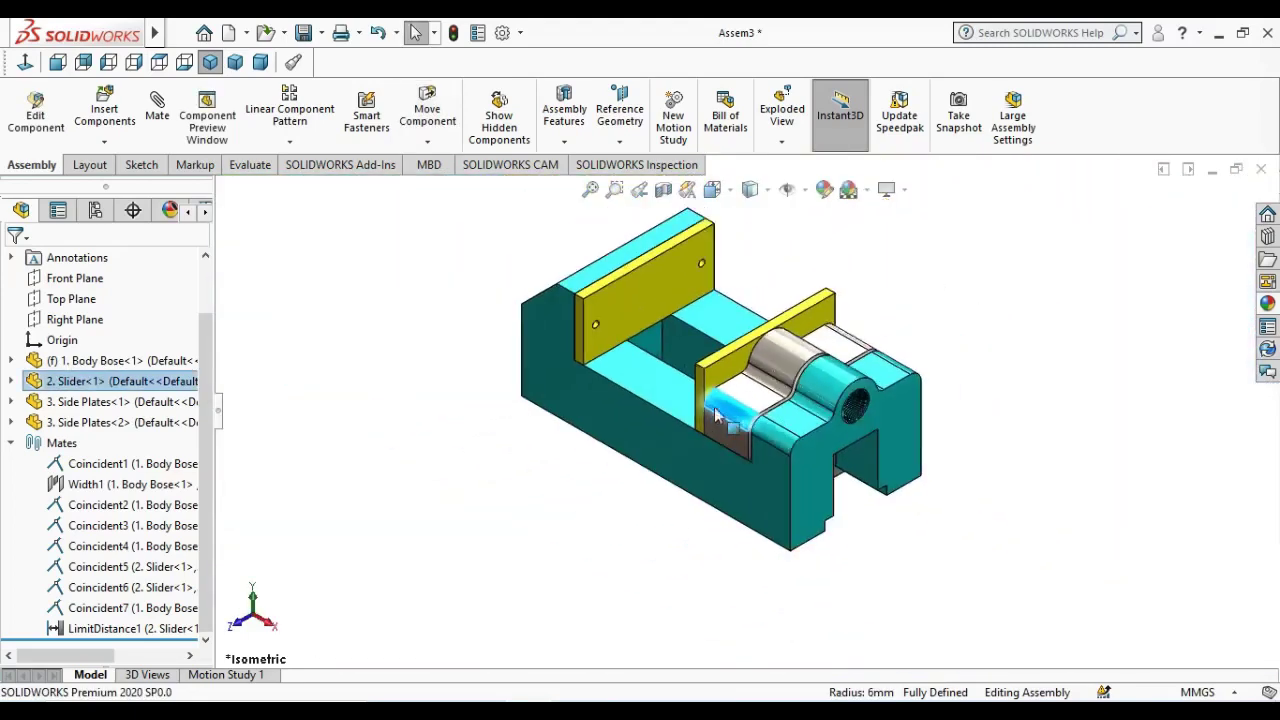
{"action": "left_click_drag", "start_coordinate": [573, 308], "coordinate": [460, 457]}
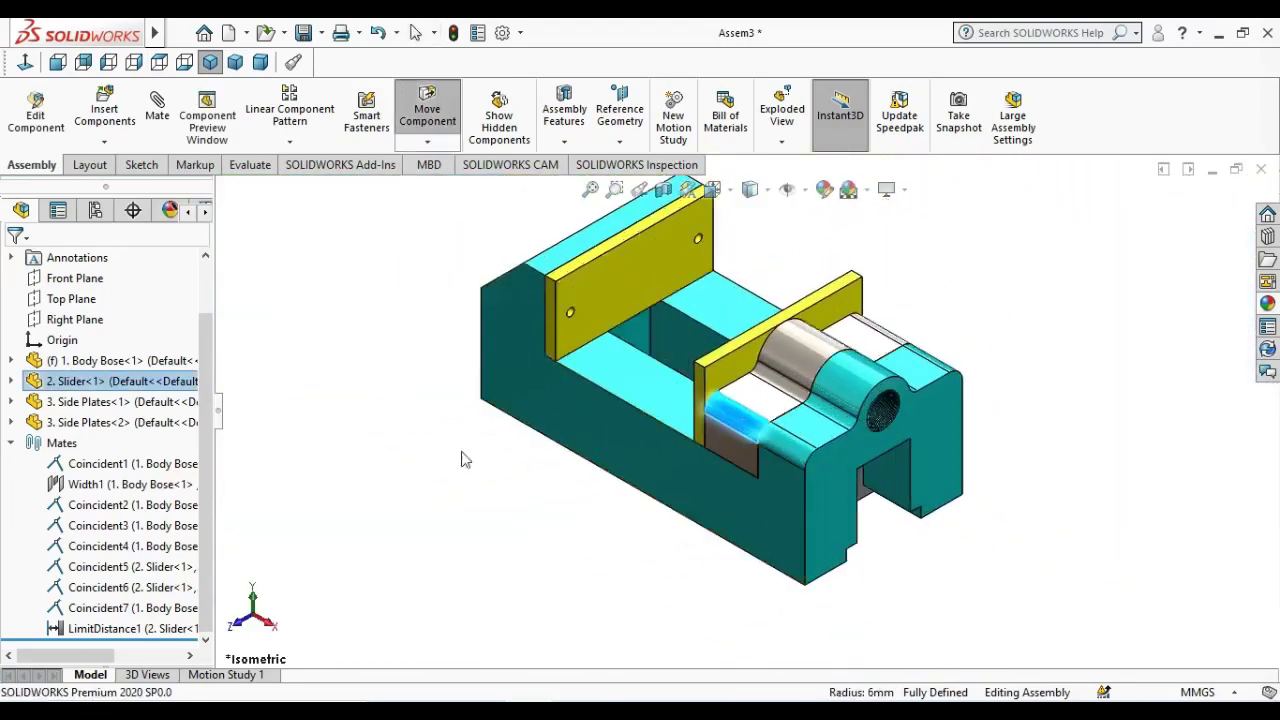
{"action": "left_click", "coordinate": [211, 66]}
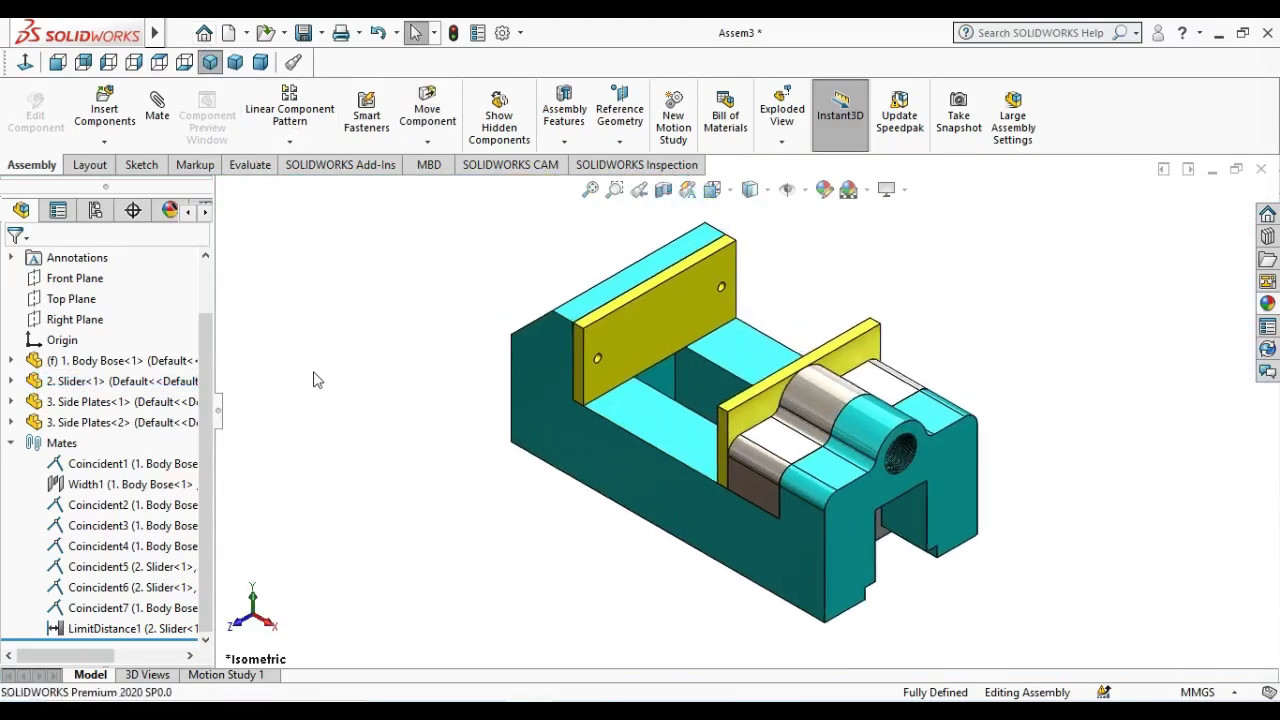
- Insert the 4. Screw part and place it beside the vice
{"action": "left_click", "coordinate": [105, 115]}
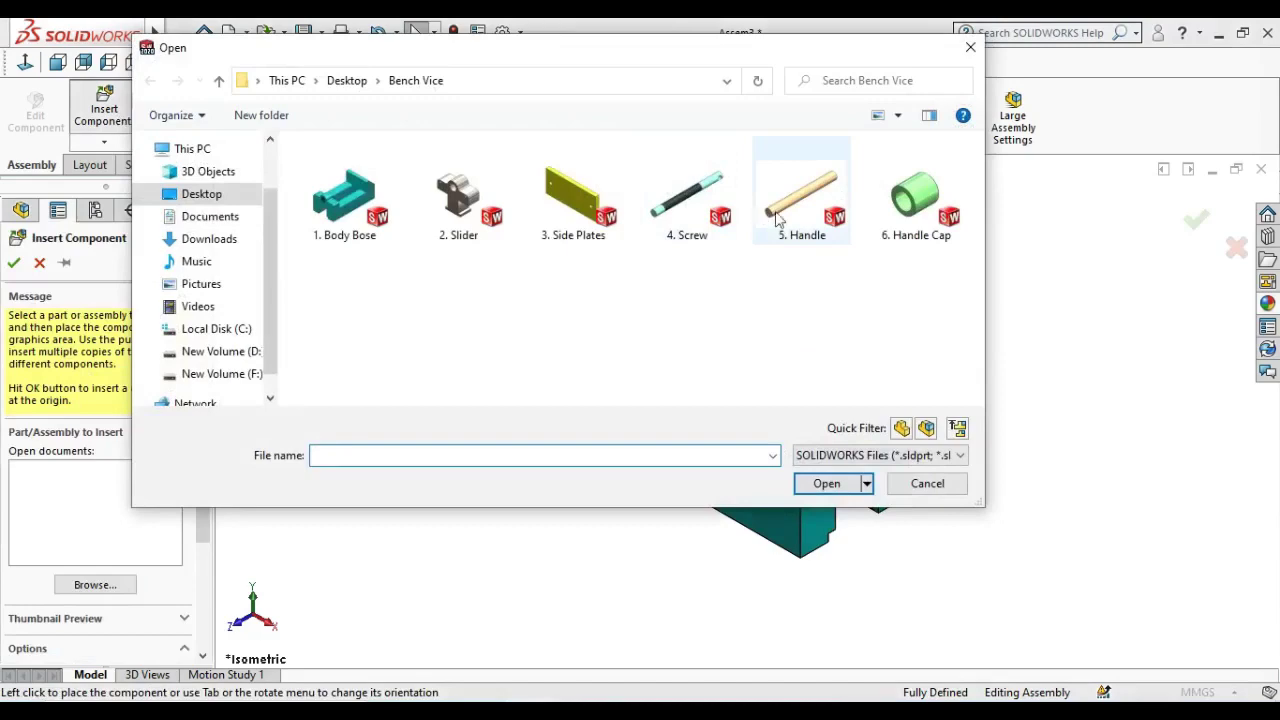
{"action": "left_click", "coordinate": [702, 210]}
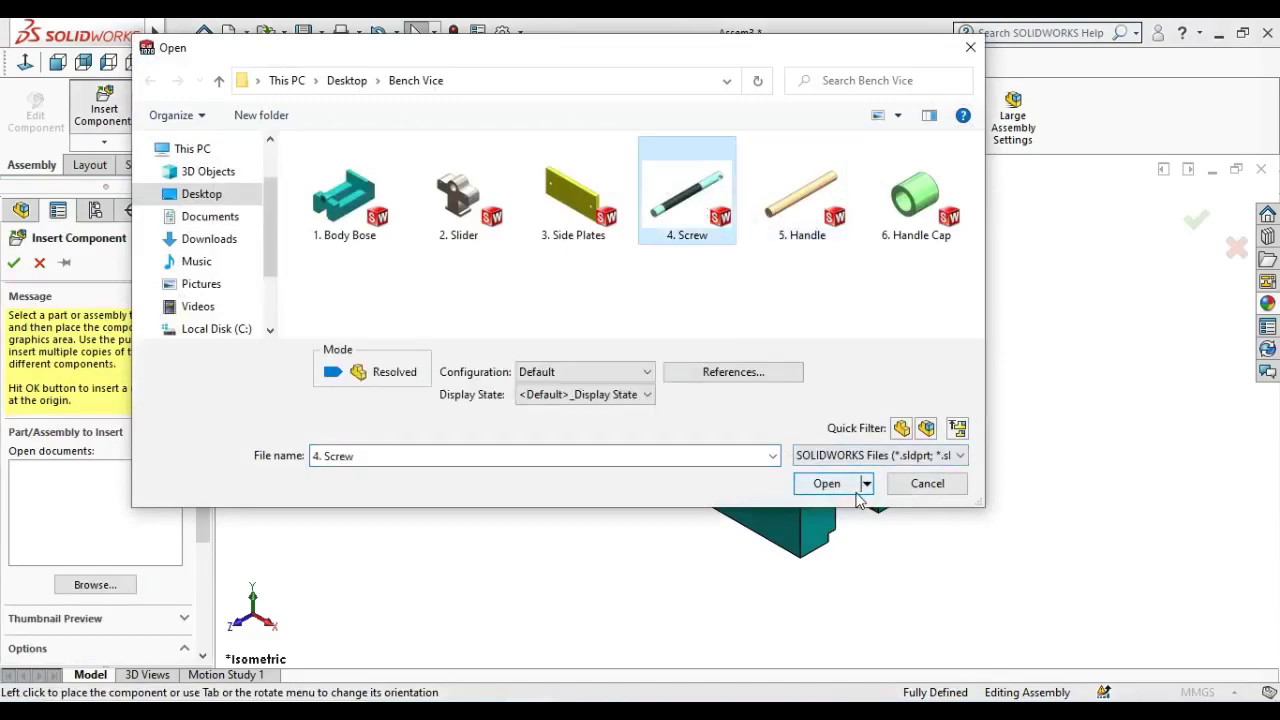
{"action": "left_click", "coordinate": [856, 490]}
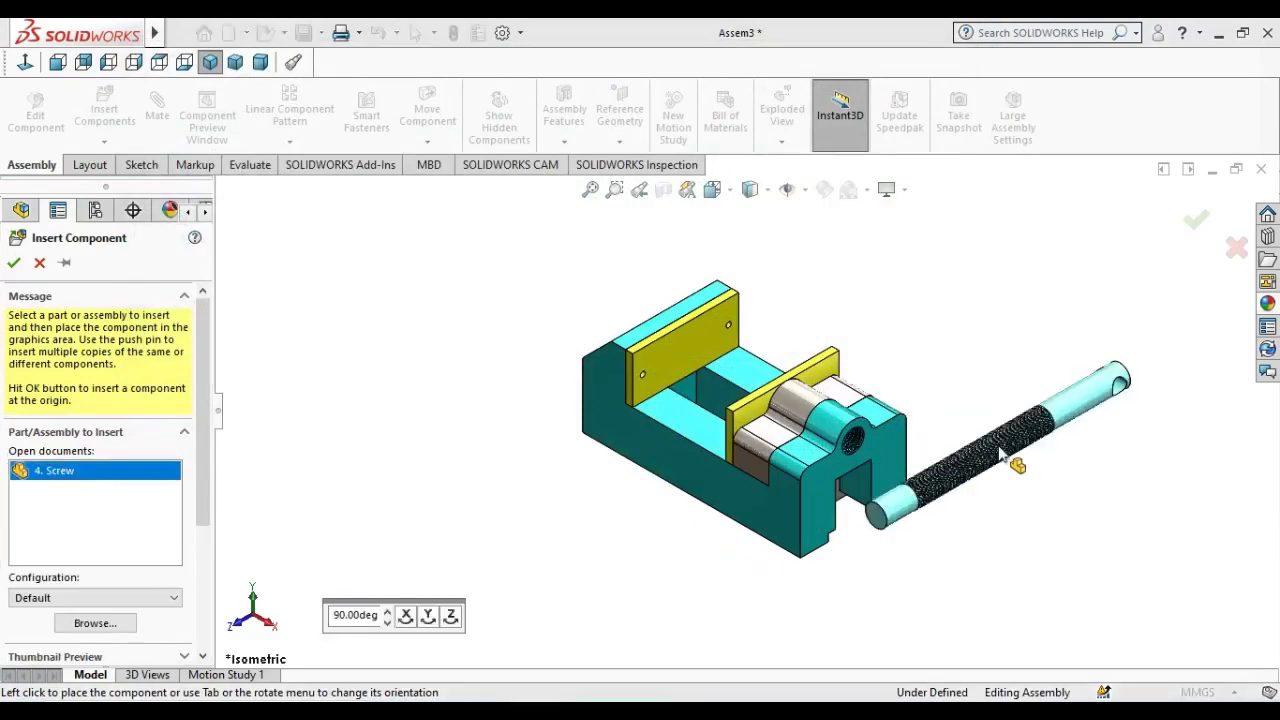
{"action": "left_click", "coordinate": [1000, 440]}
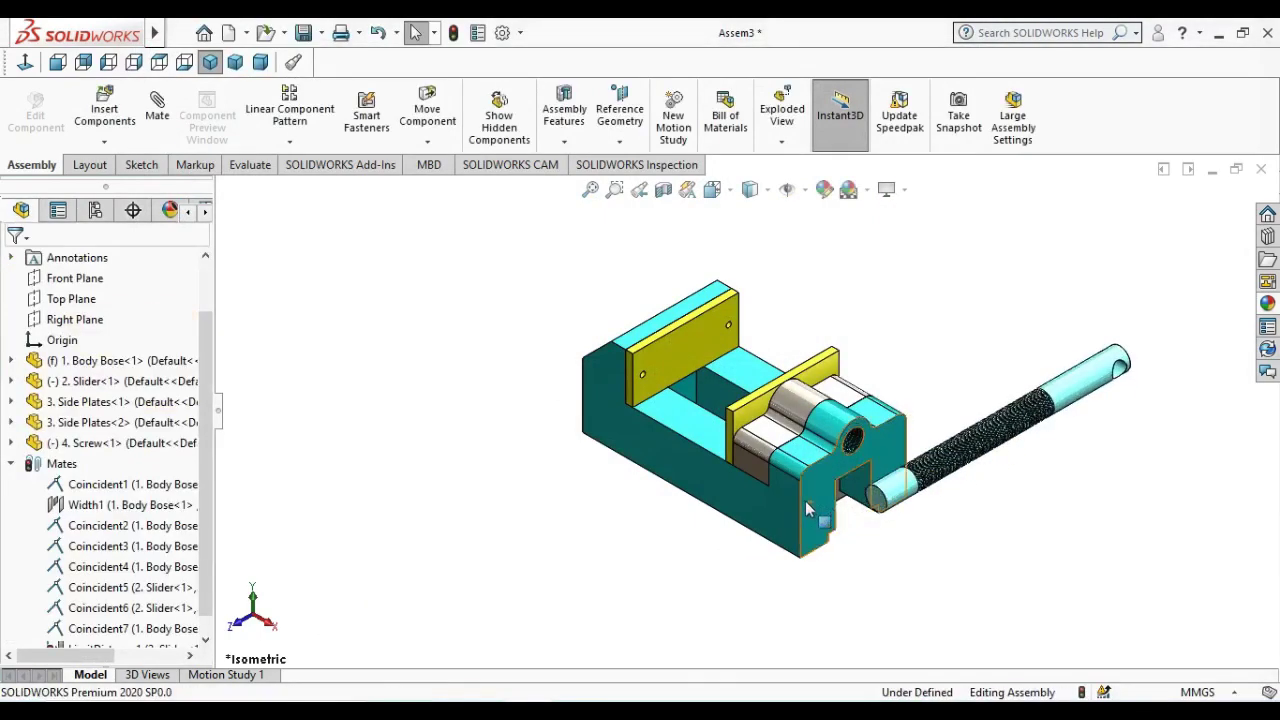
- Insert the 6. Handle Cap part and place it near the screw
{"action": "left_click", "coordinate": [105, 112]}
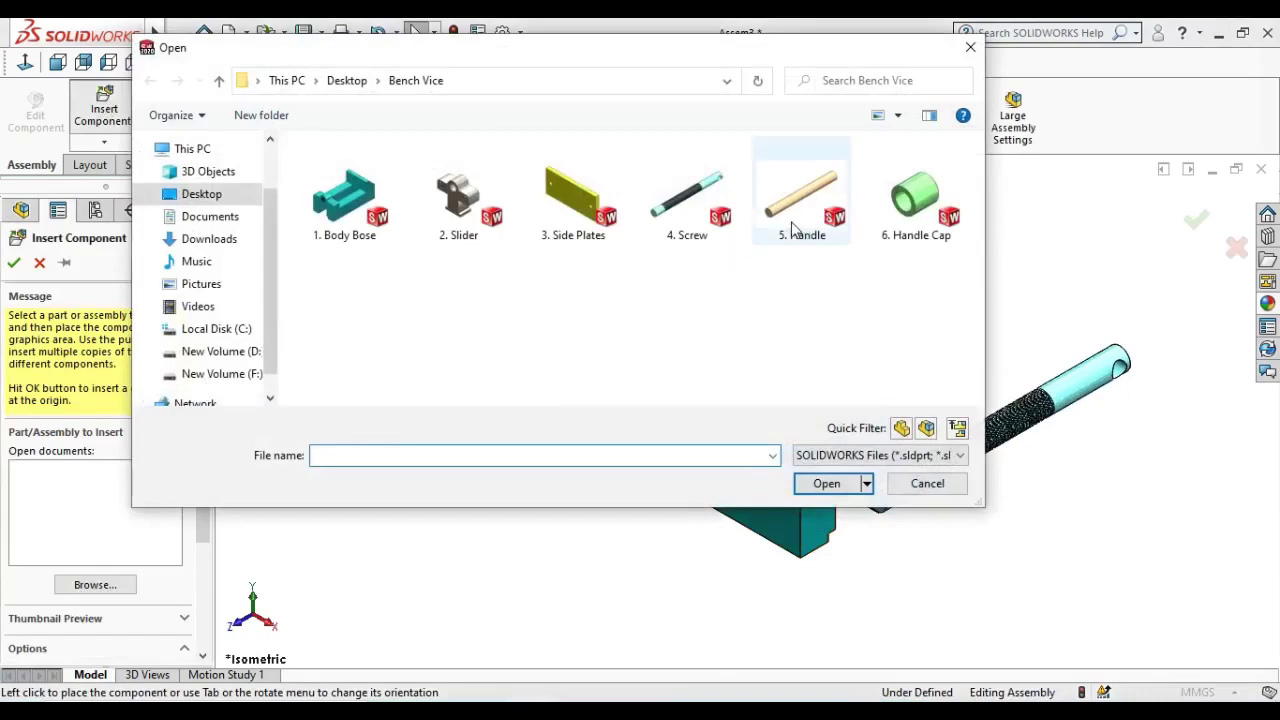
{"action": "left_click", "coordinate": [792, 228]}
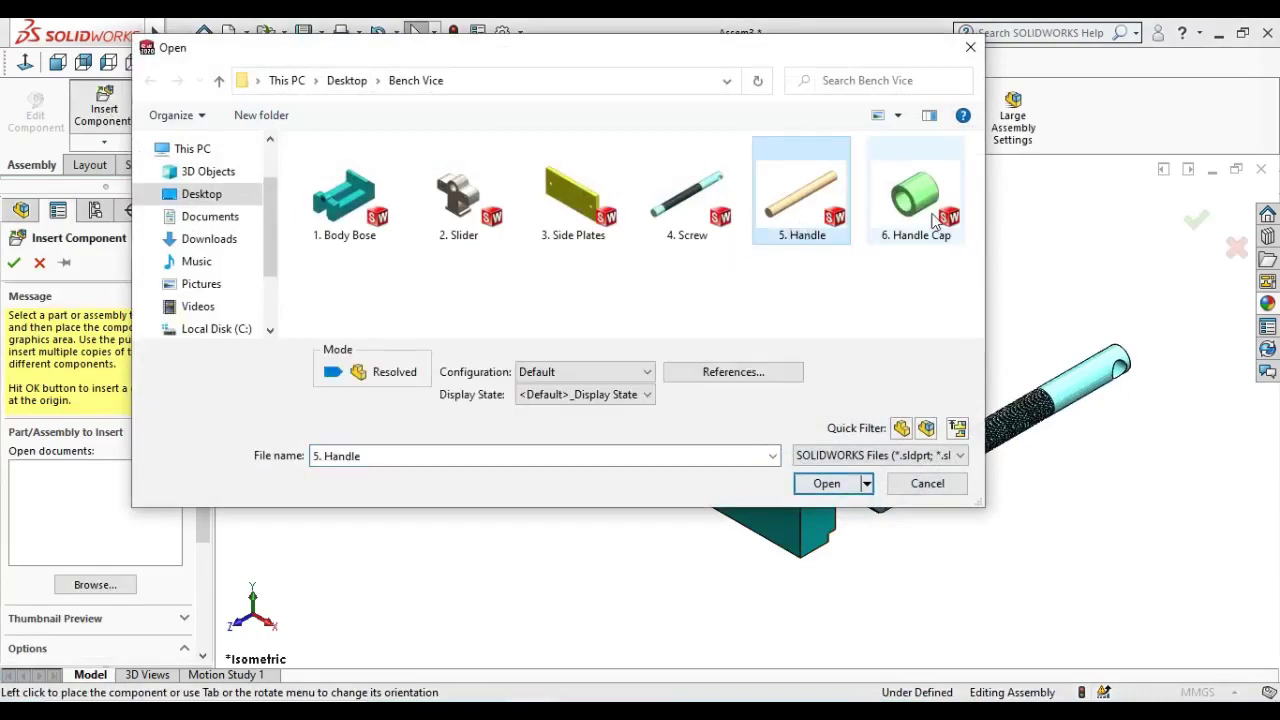
{"action": "key", "text": "Right"}
{"action": "left_click", "coordinate": [828, 483]}
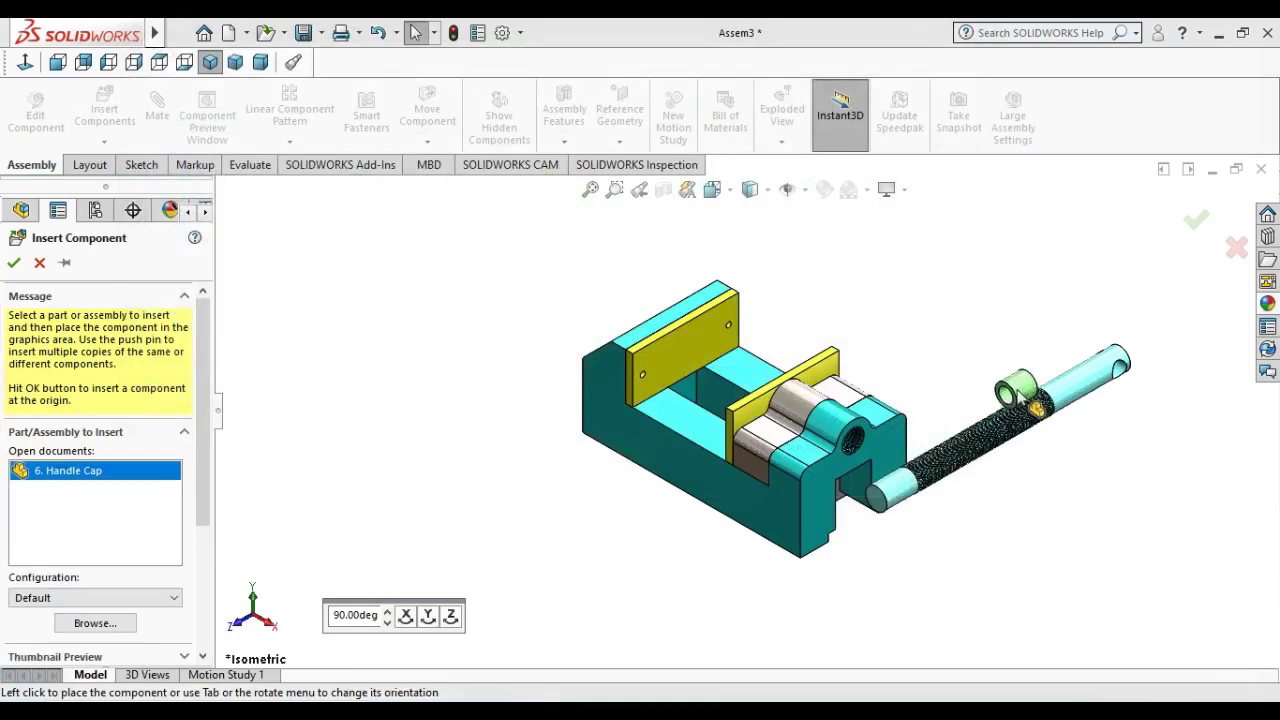
{"action": "left_click", "coordinate": [991, 494]}
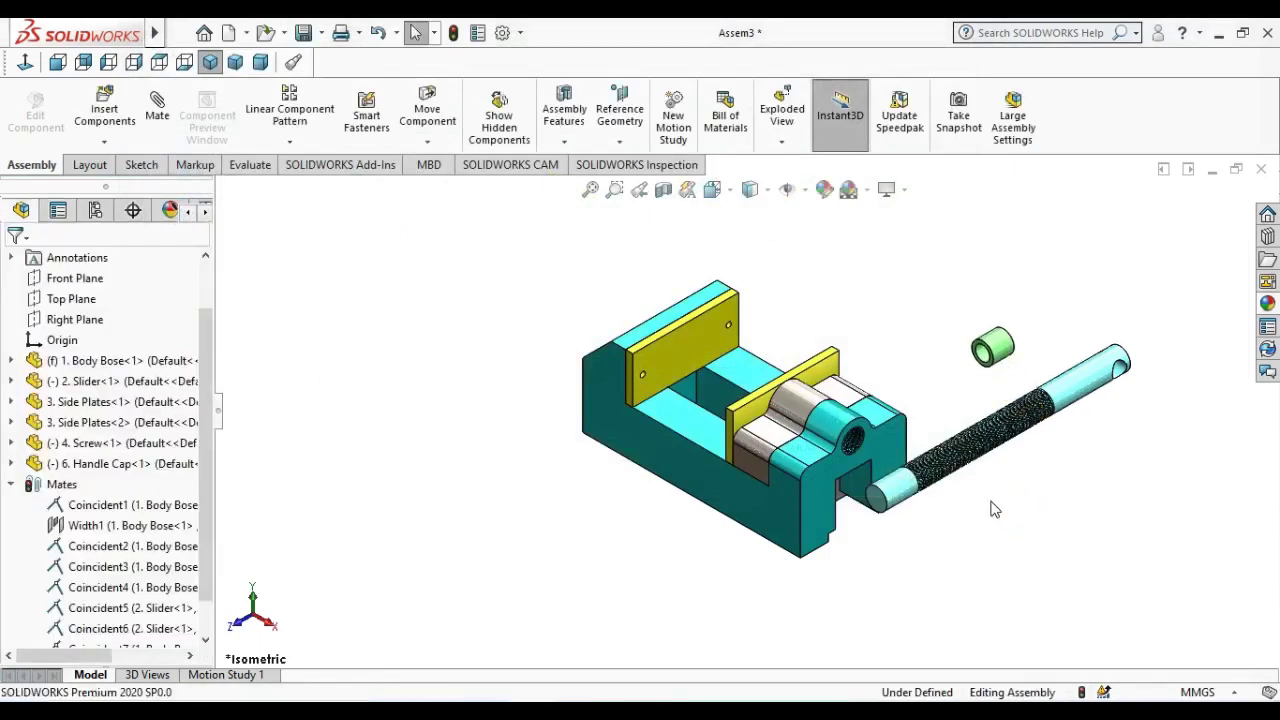
- Insert the 5. Handle part and place it next to the screw
{"action": "left_click", "coordinate": [118, 121]}
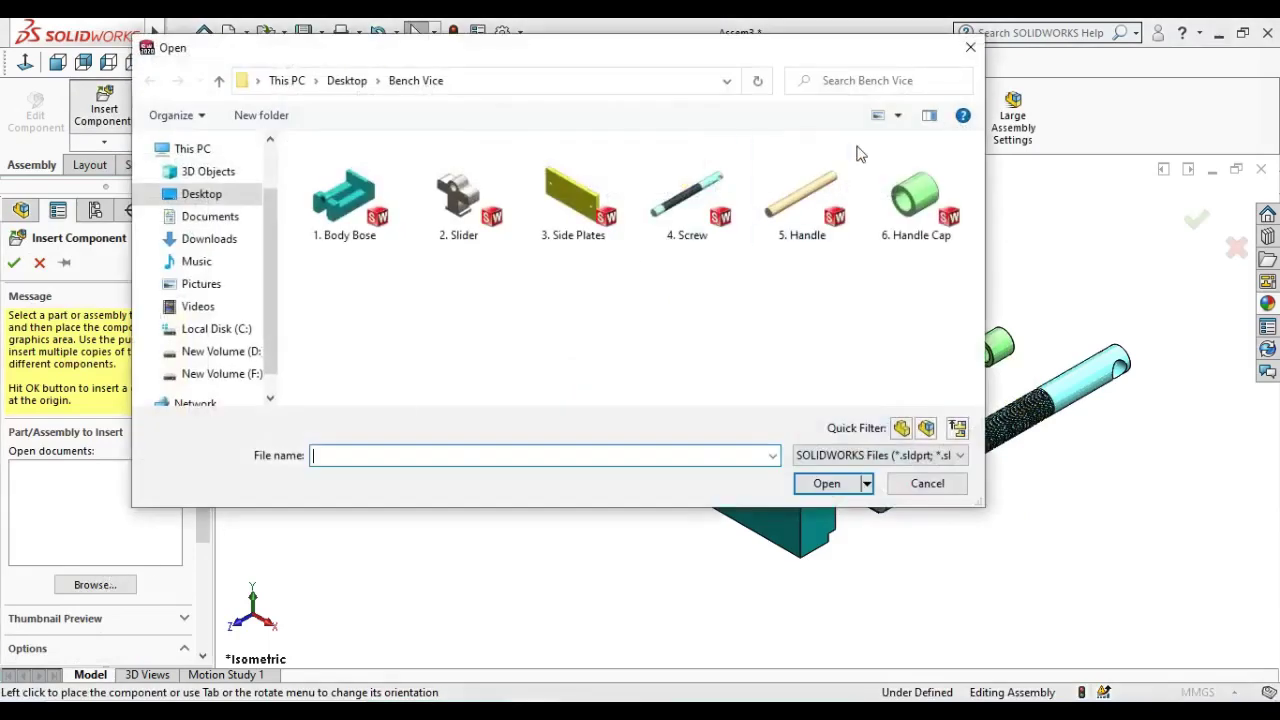
{"action": "left_click", "coordinate": [812, 202]}
{"action": "left_click", "coordinate": [826, 484]}
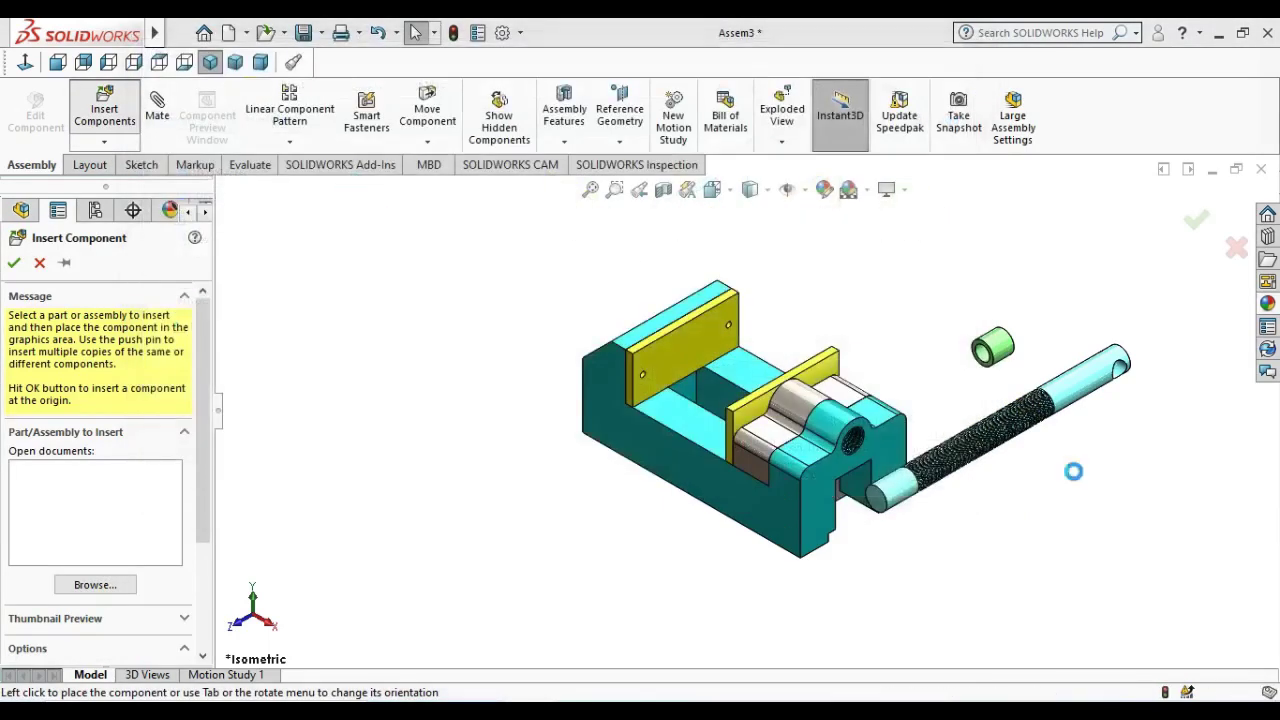
{"action": "left_click", "coordinate": [1082, 442]}
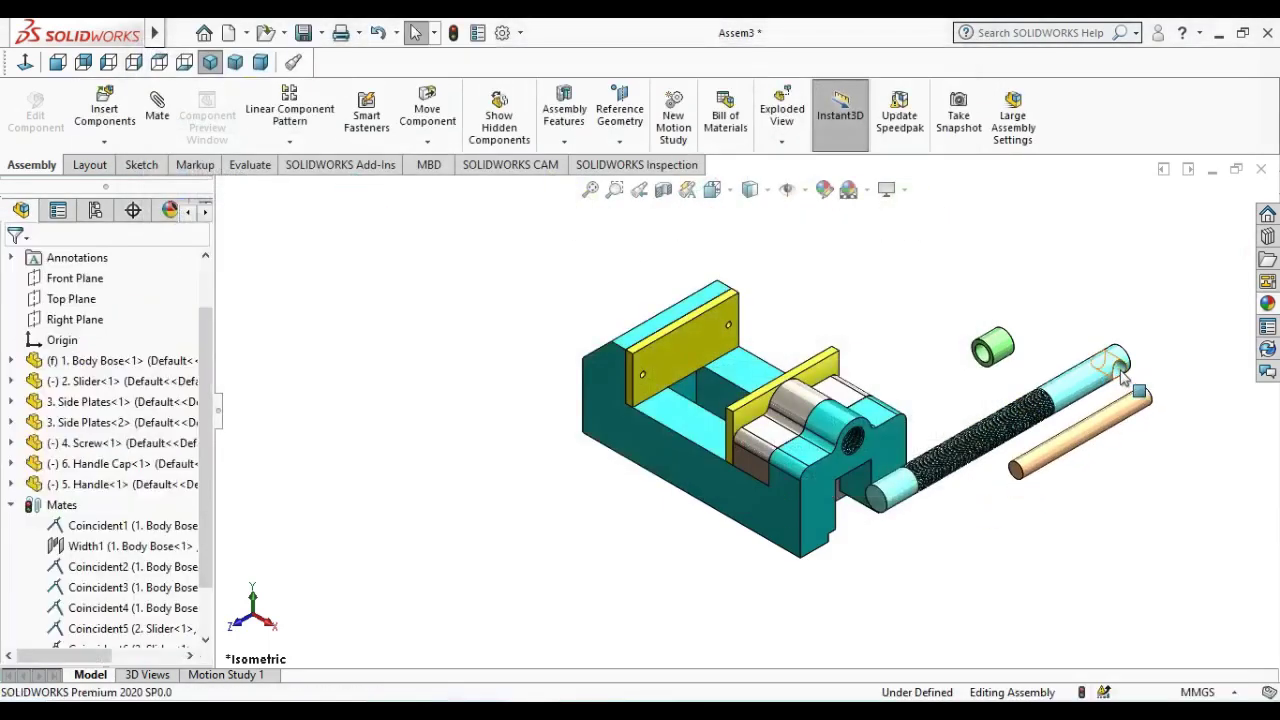
- Select the handle's cylindrical face and the cross hole at the screw's end
{"action": "left_click", "coordinate": [1124, 376]}
{"action": "left_click", "coordinate": [1112, 433]}
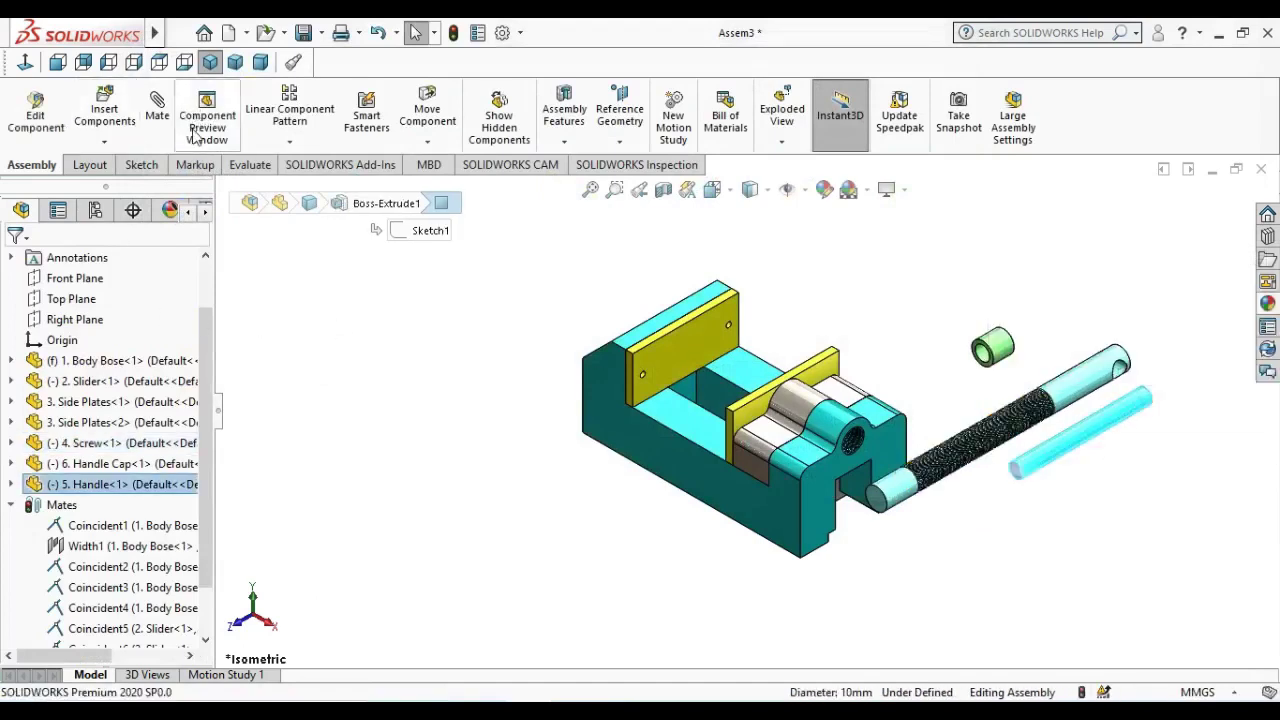
{"action": "left_click", "coordinate": [1122, 380], "text": "ctrl"}
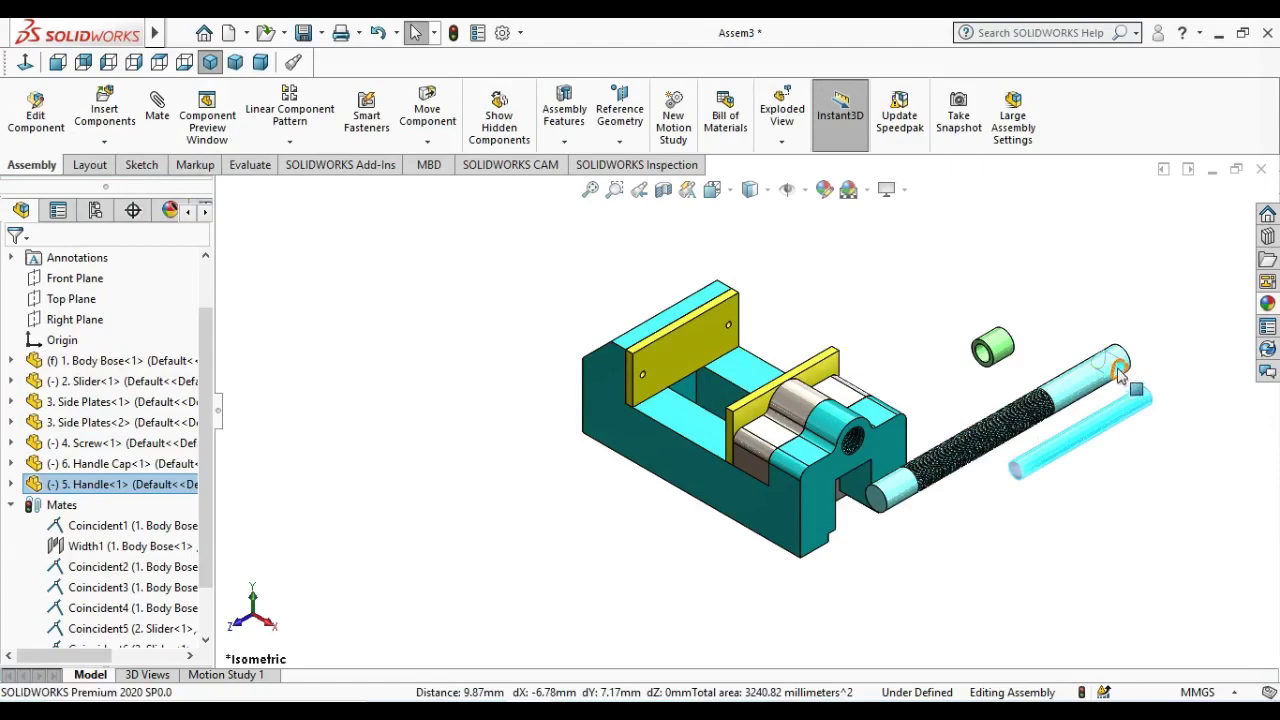
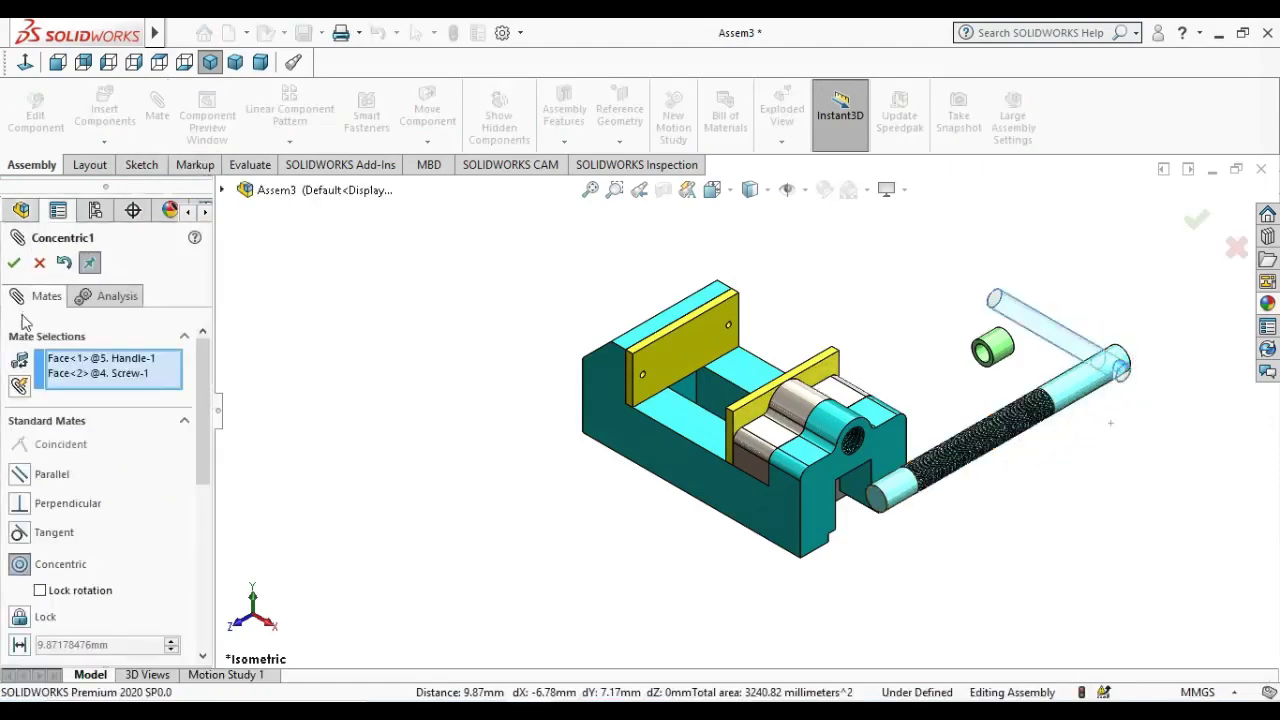
- Accept the handle–screw concentric mate, then mate Handle Front Plane coincident with Screw Right Plane
{"action": "left_click", "coordinate": [14, 264]}
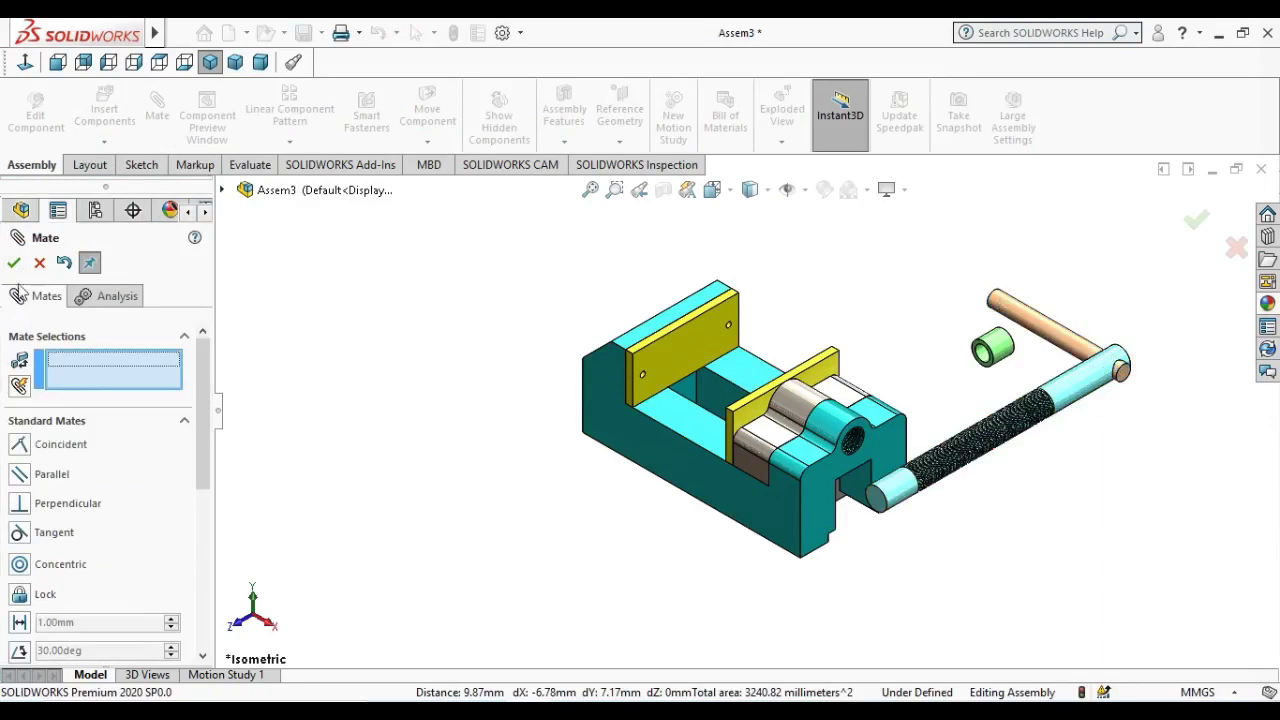
{"action": "left_click", "coordinate": [222, 189]}
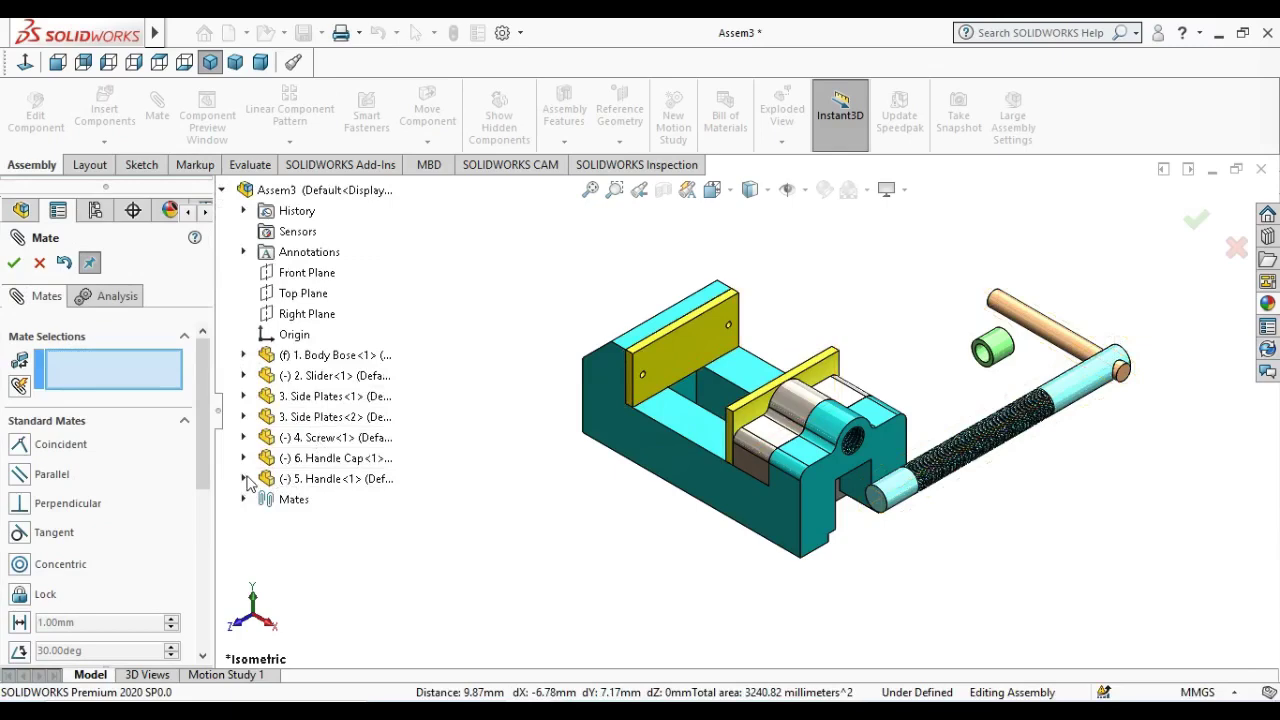
{"action": "left_click", "coordinate": [245, 480]}
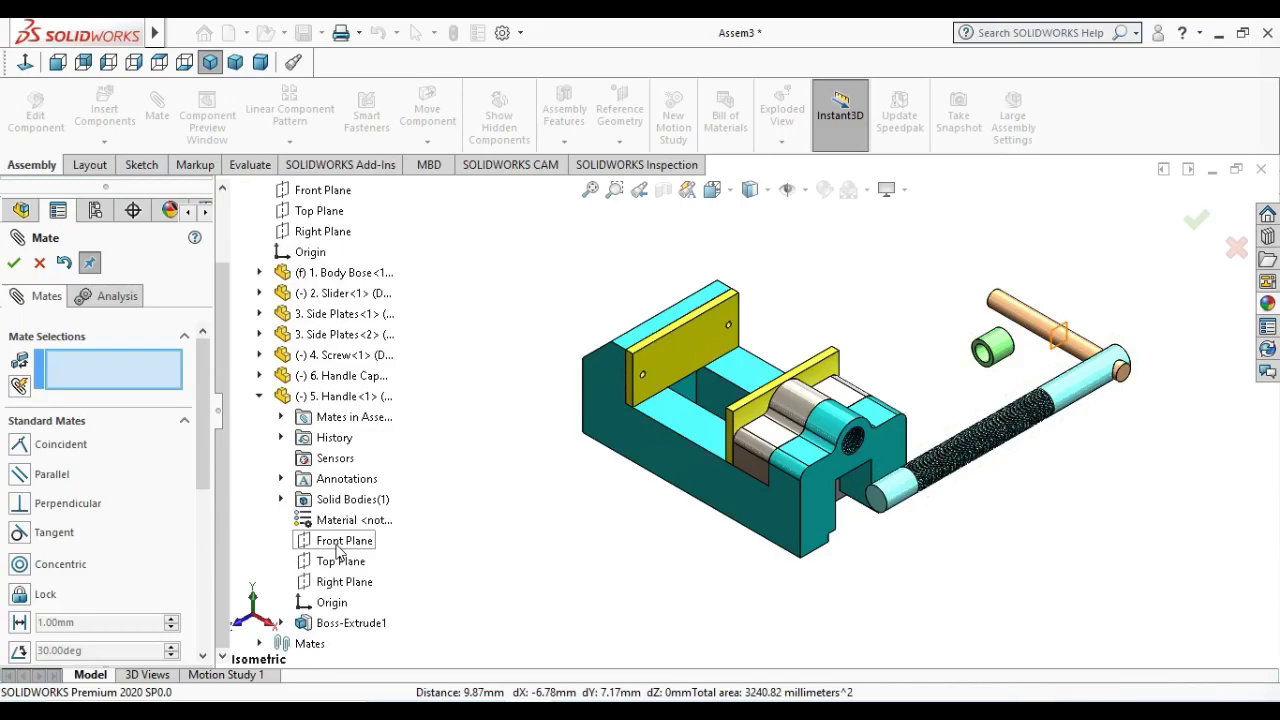
{"action": "left_click", "coordinate": [340, 542]}
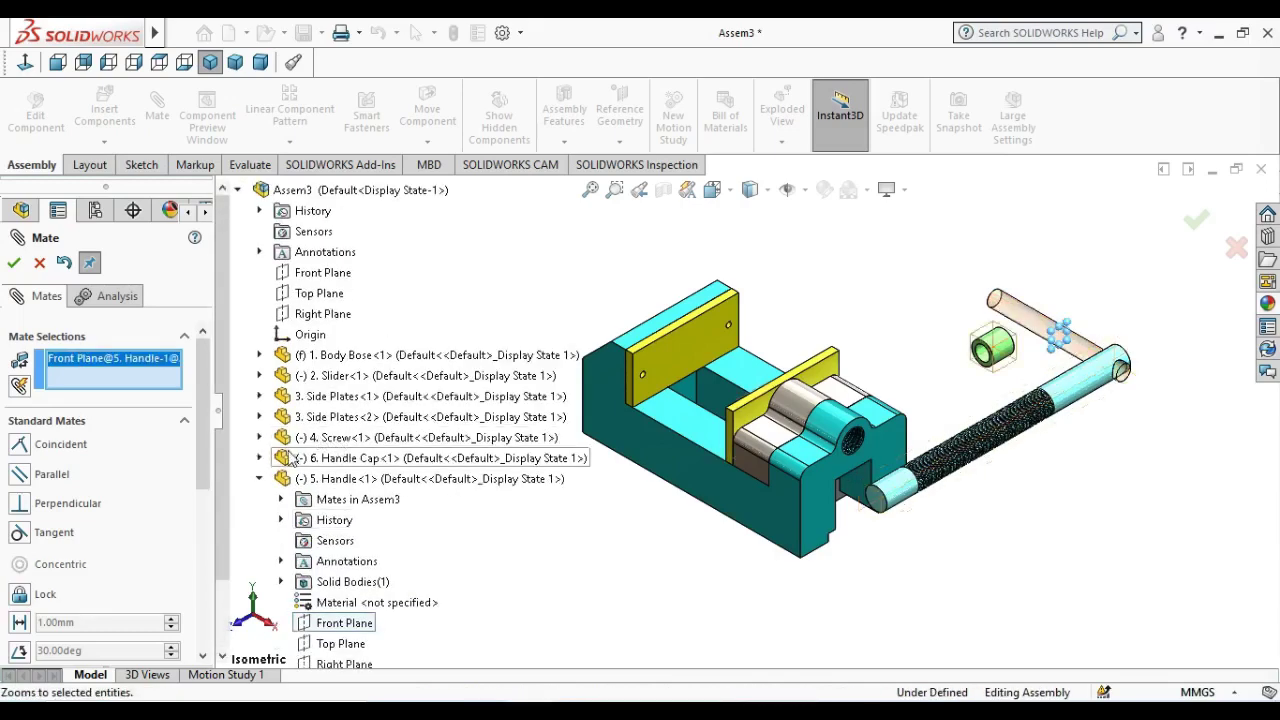
{"action": "left_click", "coordinate": [259, 437]}
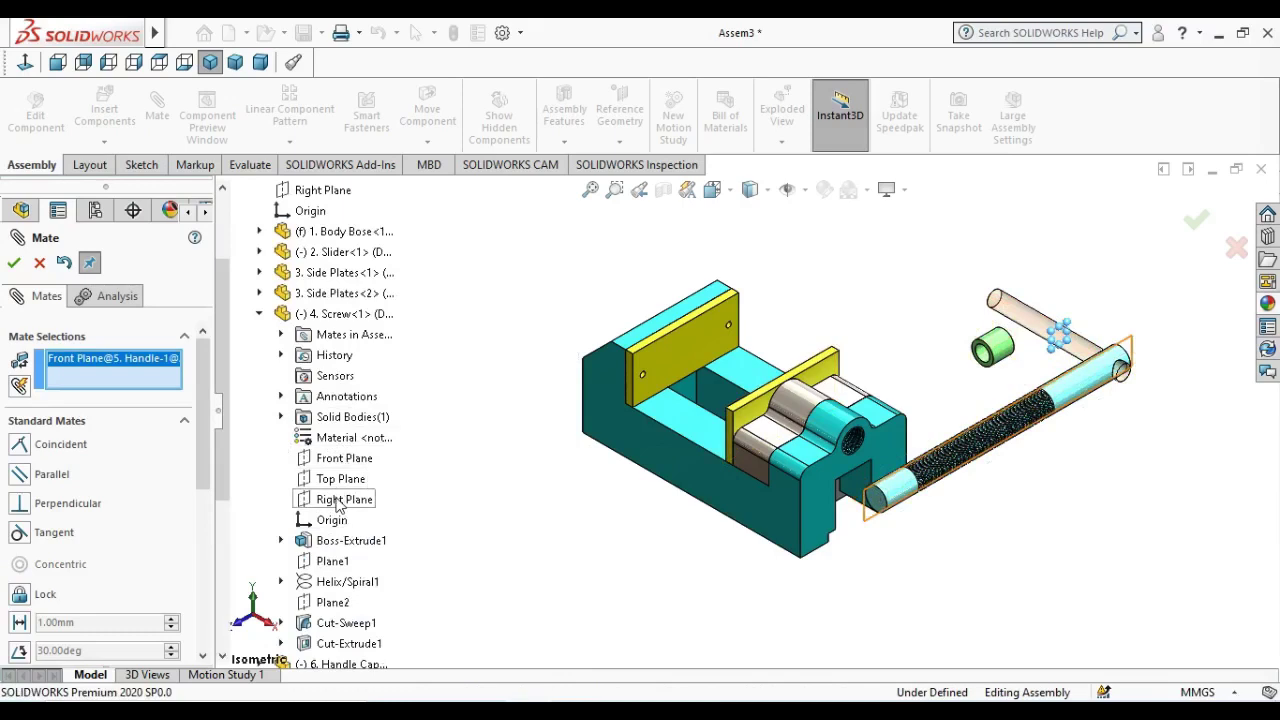
{"action": "left_click", "coordinate": [338, 501]}
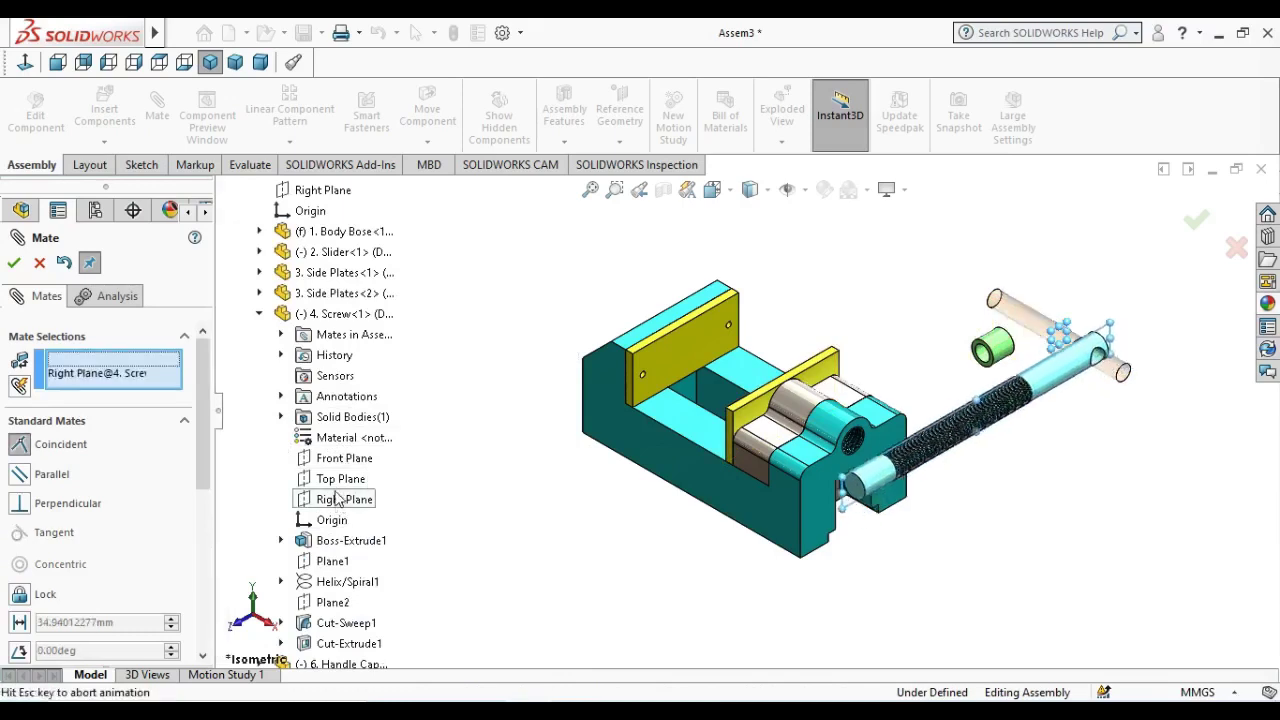
{"action": "left_click", "coordinate": [14, 263]}
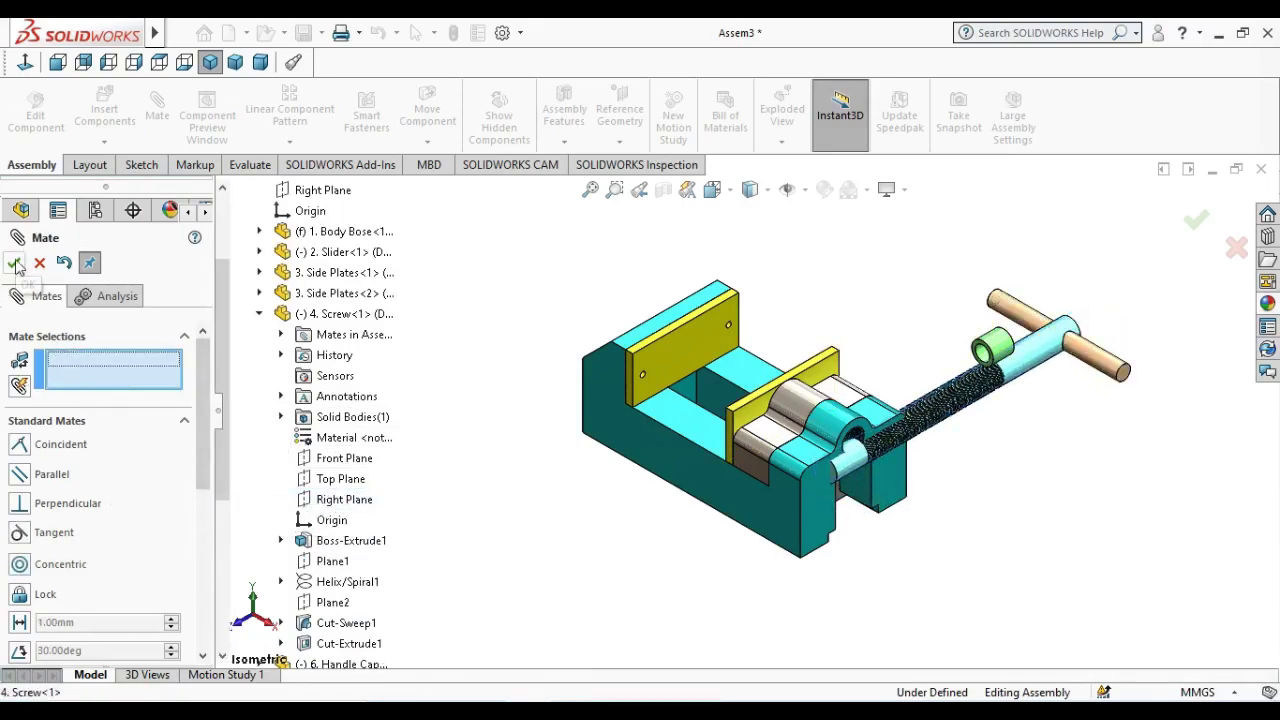
{"action": "left_click", "coordinate": [14, 263]}
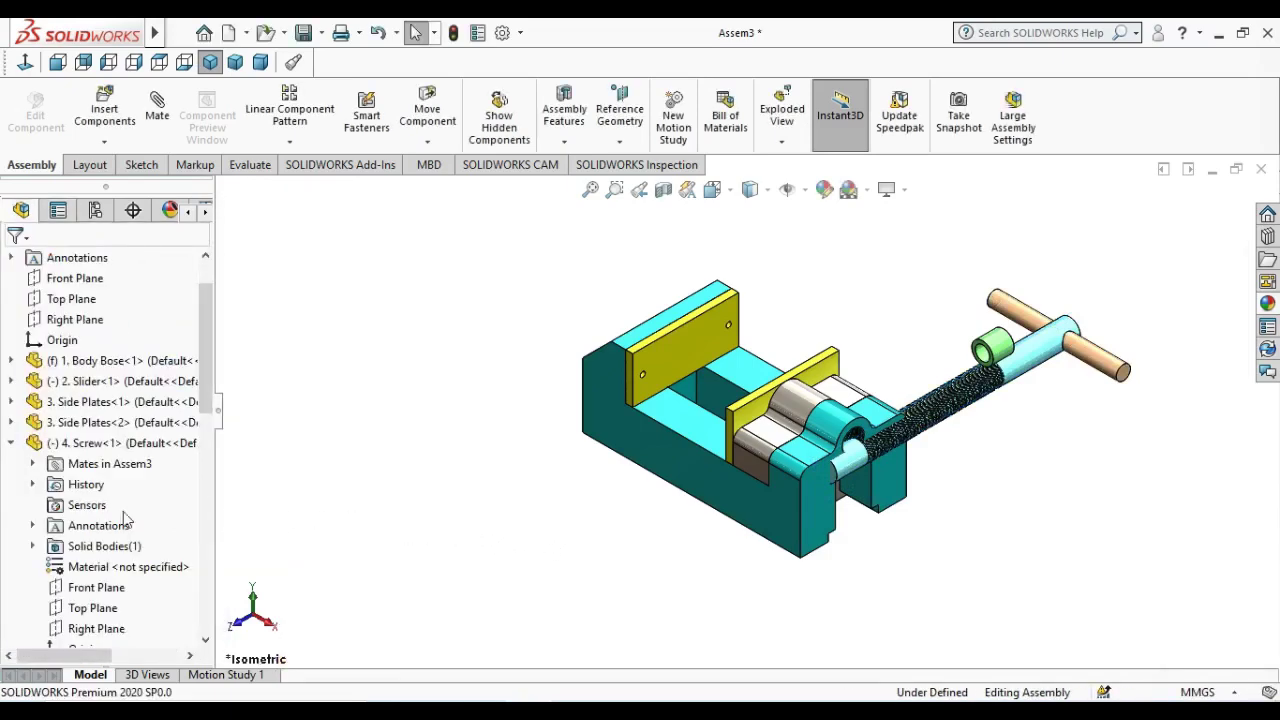
- Mate the green handle cap concentric with the handle bar
{"action": "scroll", "coordinate": [1060, 383], "scroll_direction": "down", "scroll_amount": 3}
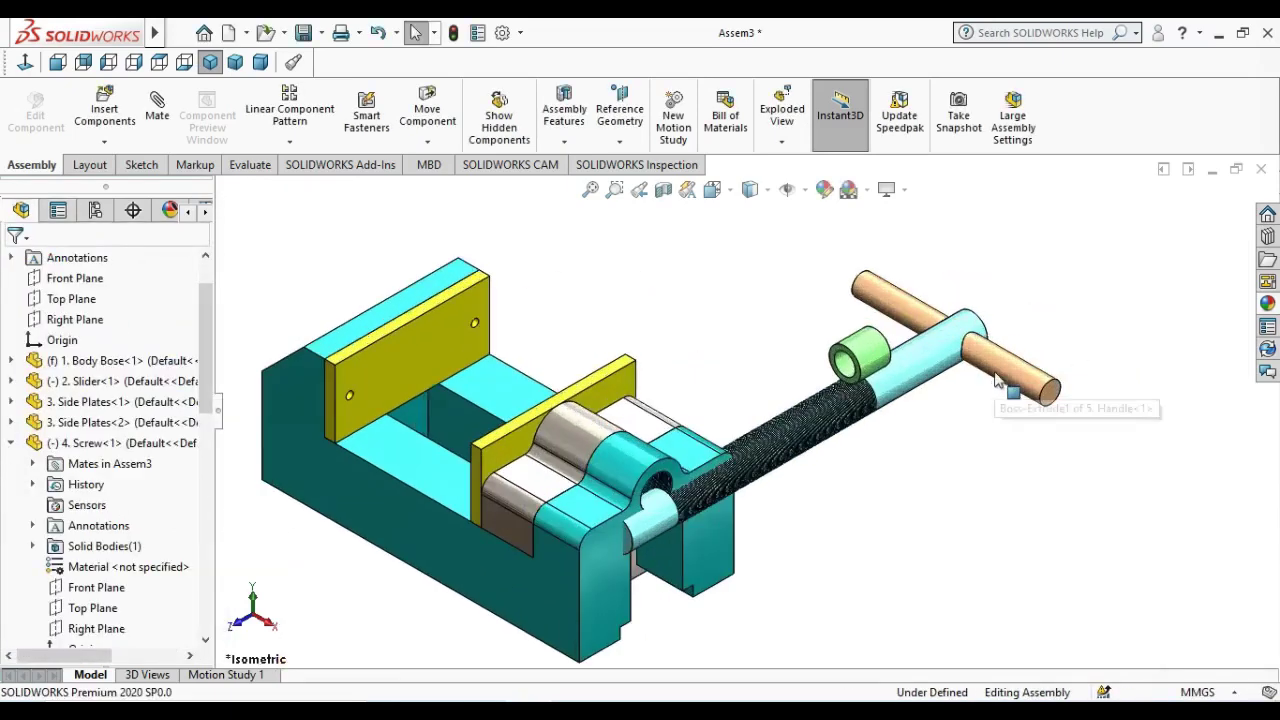
{"action": "left_click", "coordinate": [845, 370]}
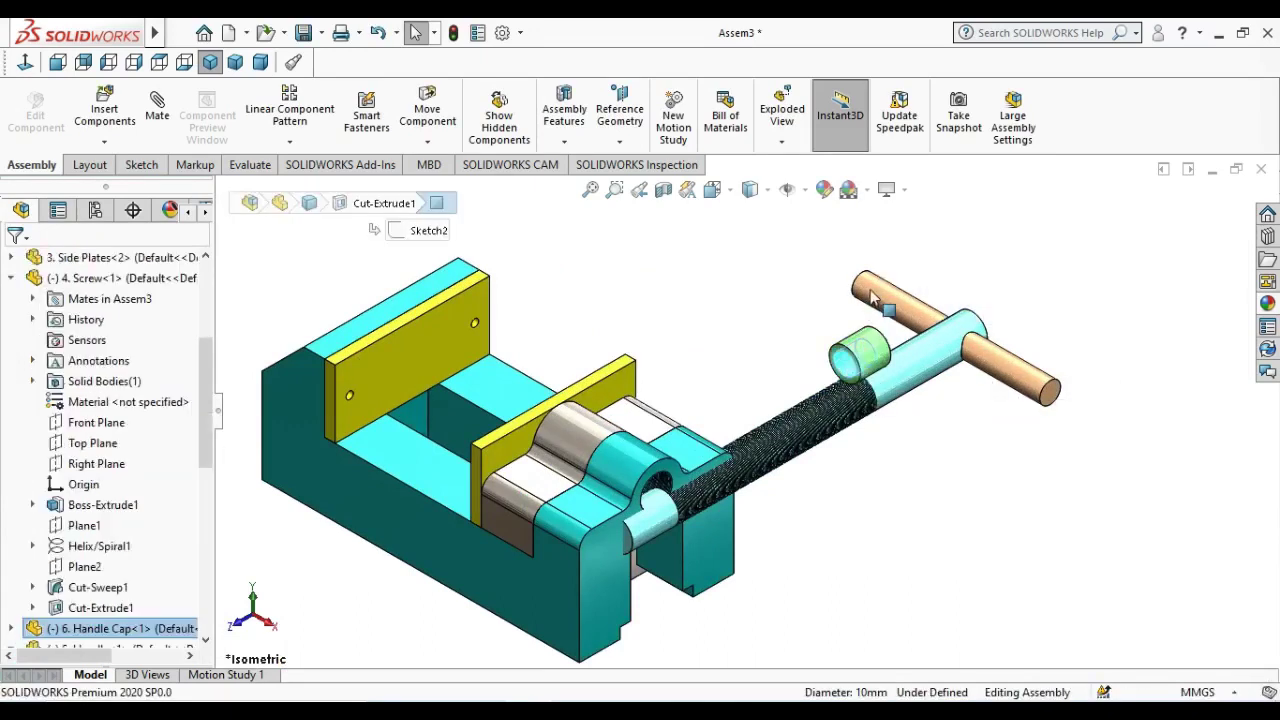
{"action": "left_click", "coordinate": [882, 302], "text": "ctrl"}
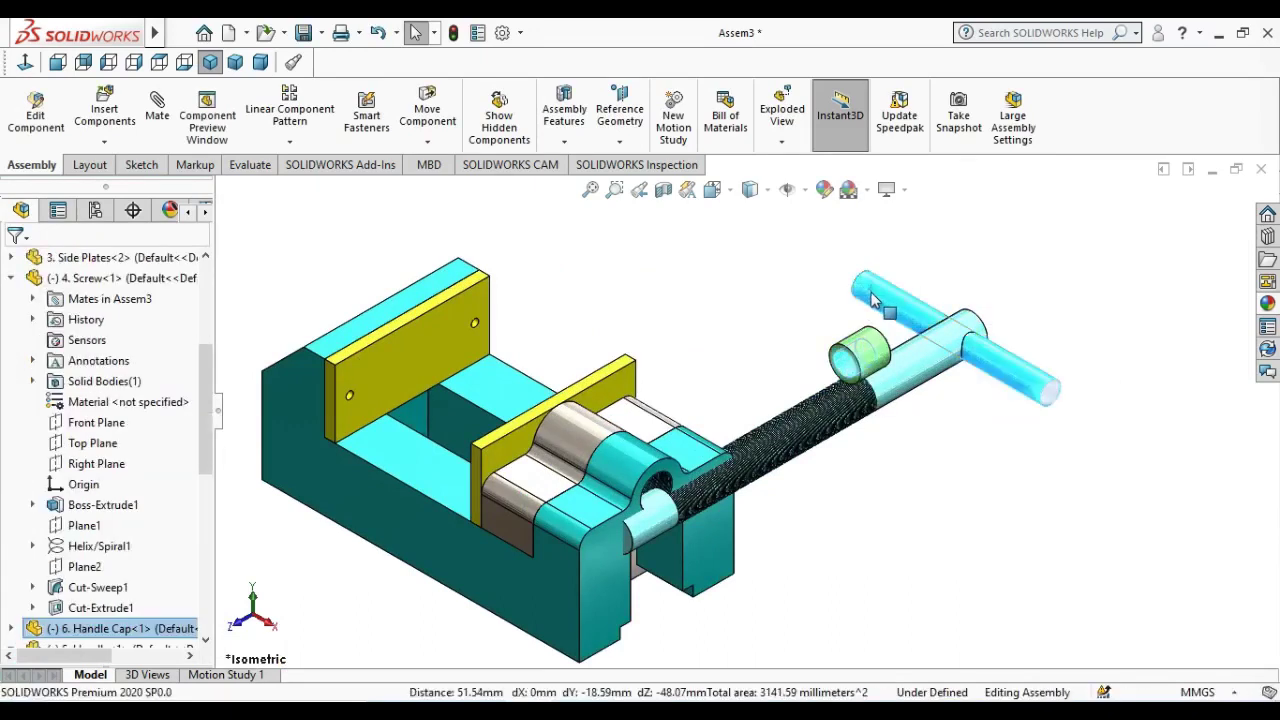
{"action": "left_click", "coordinate": [157, 108]}
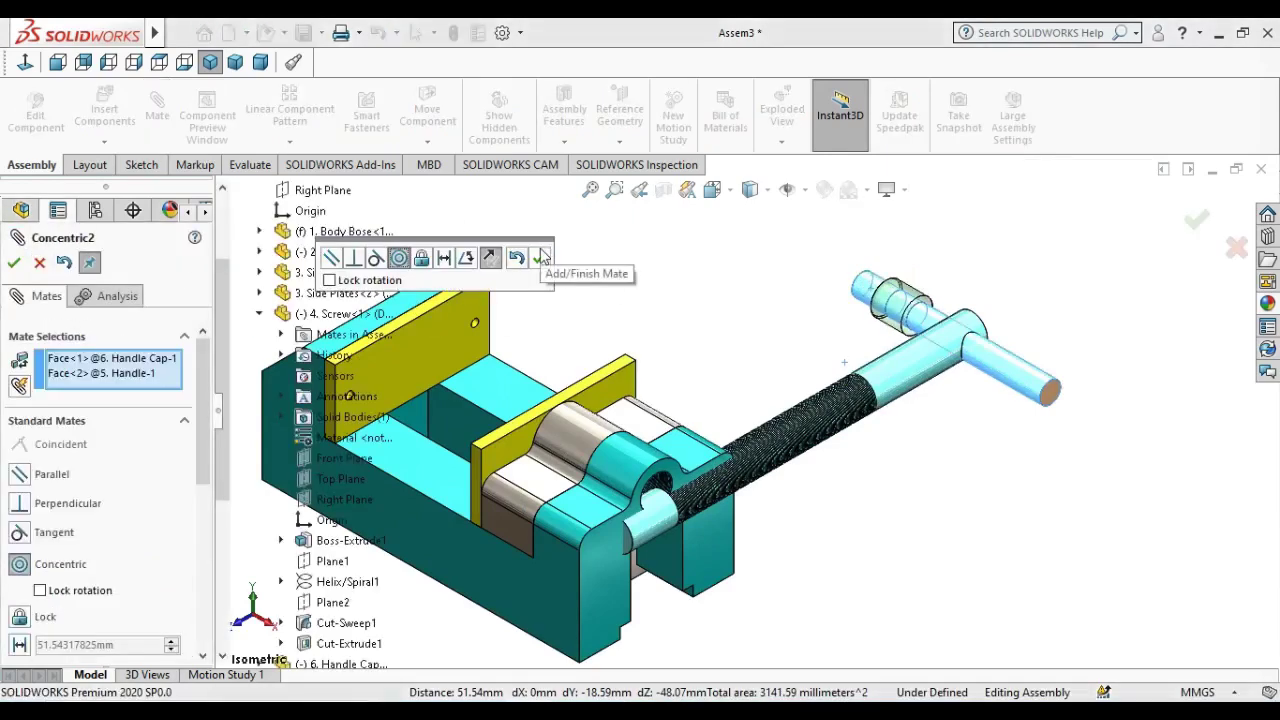
{"action": "left_click", "coordinate": [541, 258]}
- Seat the cap's inner end face coincident against the handle bar's end face
{"action": "scroll", "coordinate": [885, 305], "scroll_direction": "down", "scroll_amount": 4}
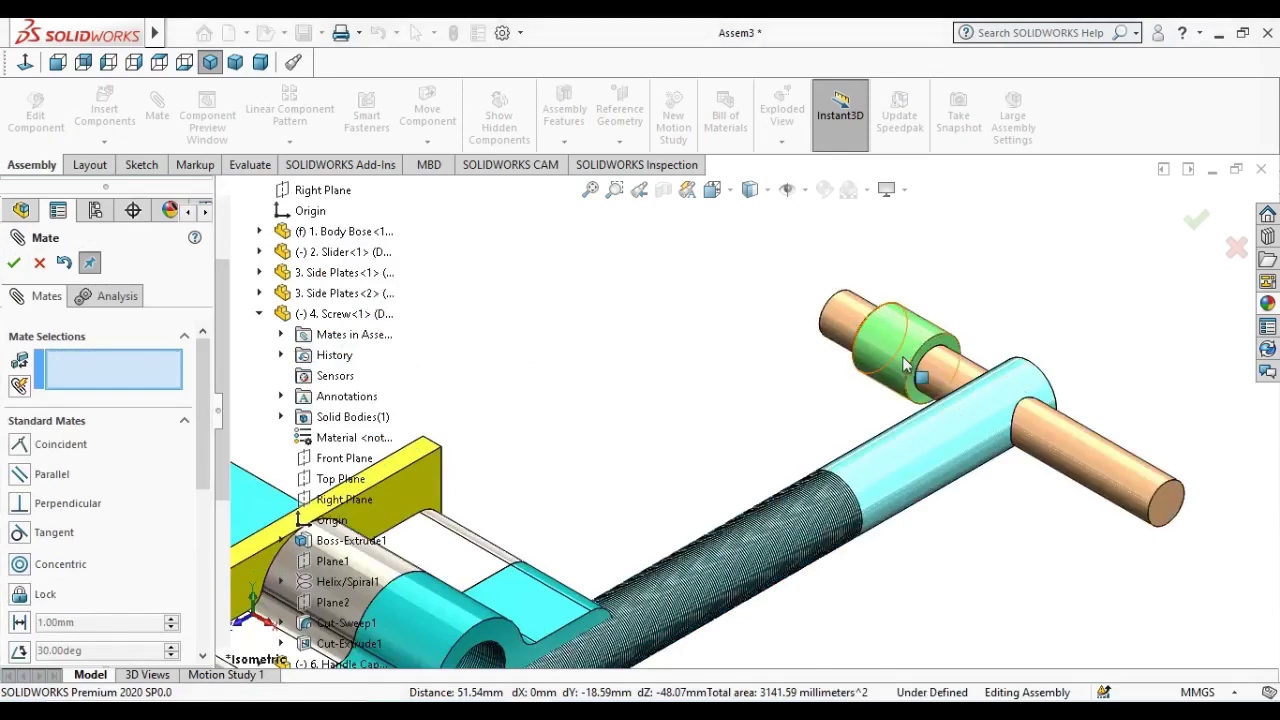
{"action": "left_click_drag", "start_coordinate": [905, 365], "coordinate": [742, 370]}
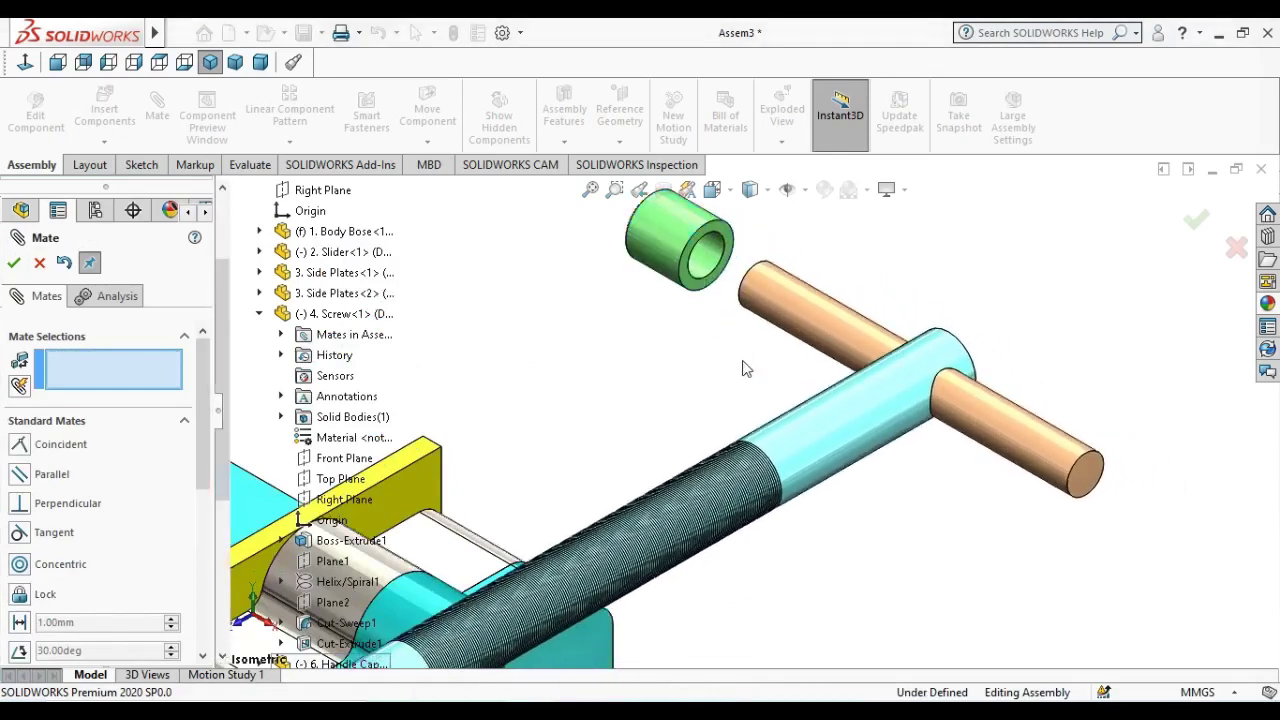
{"action": "mouse_move", "coordinate": [752, 358]}
{"action": "middle_mouse_down"}
{"action": "mouse_move", "coordinate": [812, 300]}
{"action": "mouse_move", "coordinate": [897, 408]}
{"action": "middle_mouse_up"}
{"action": "left_click", "coordinate": [812, 303]}
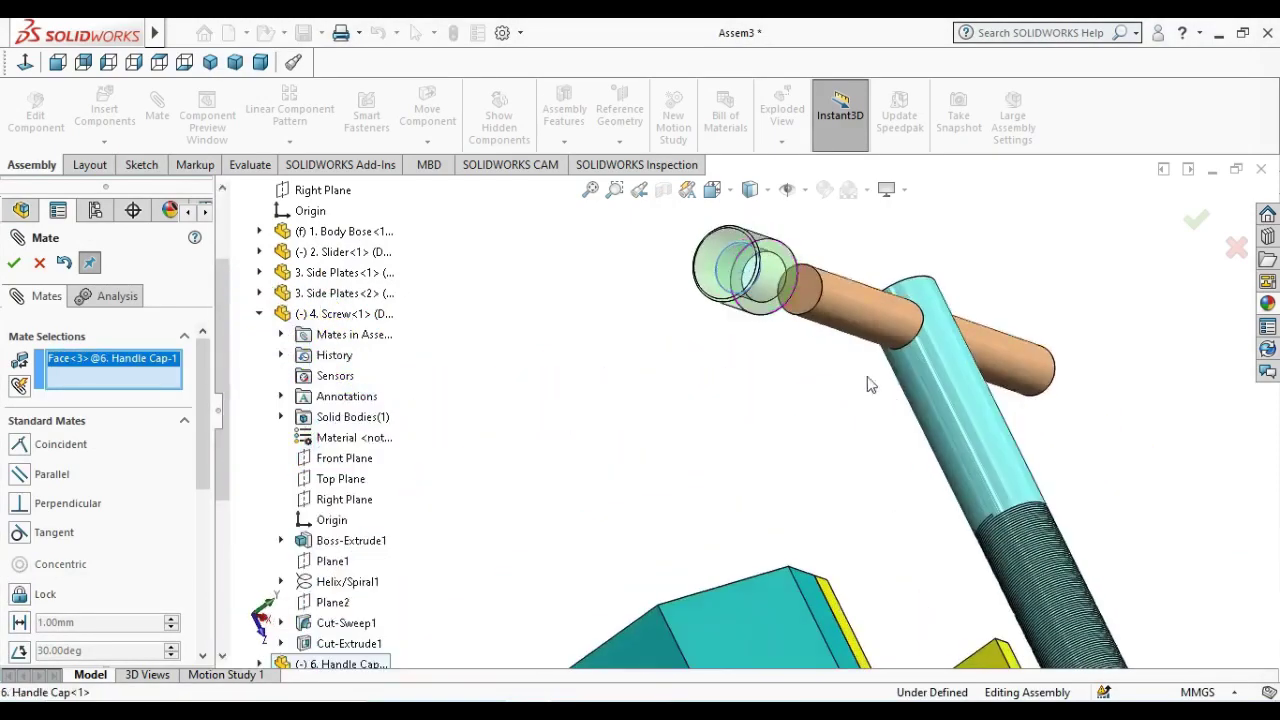
{"action": "left_click", "coordinate": [807, 282]}
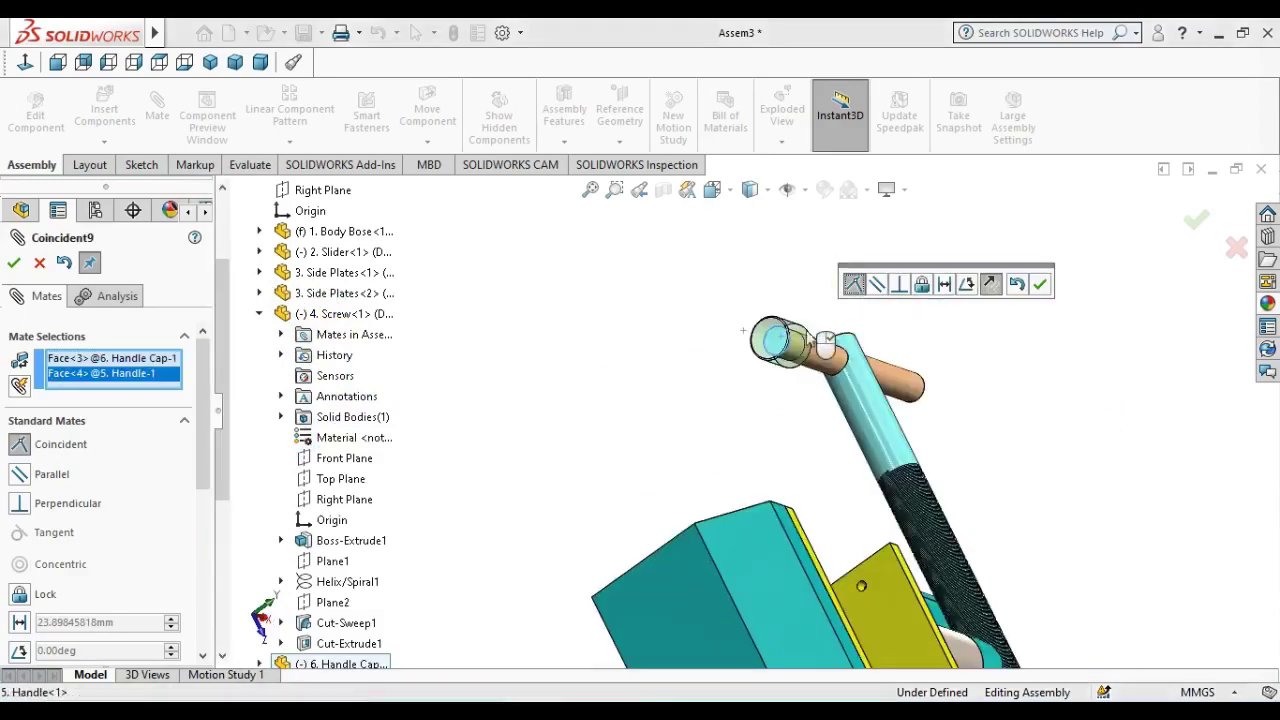
{"action": "left_click", "coordinate": [12, 262]}
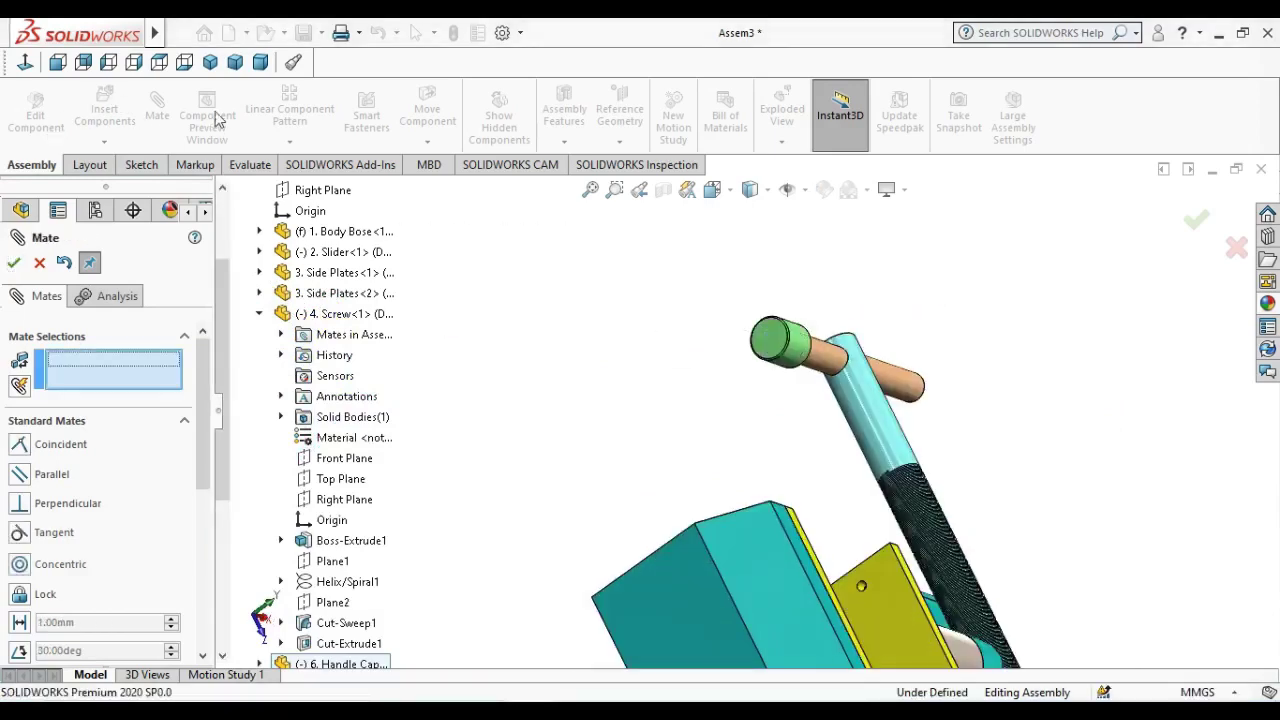
- Return to isometric and drag the screw, handle and cap to test the mates
{"action": "left_click", "coordinate": [232, 62]}
{"action": "left_click", "coordinate": [210, 62]}
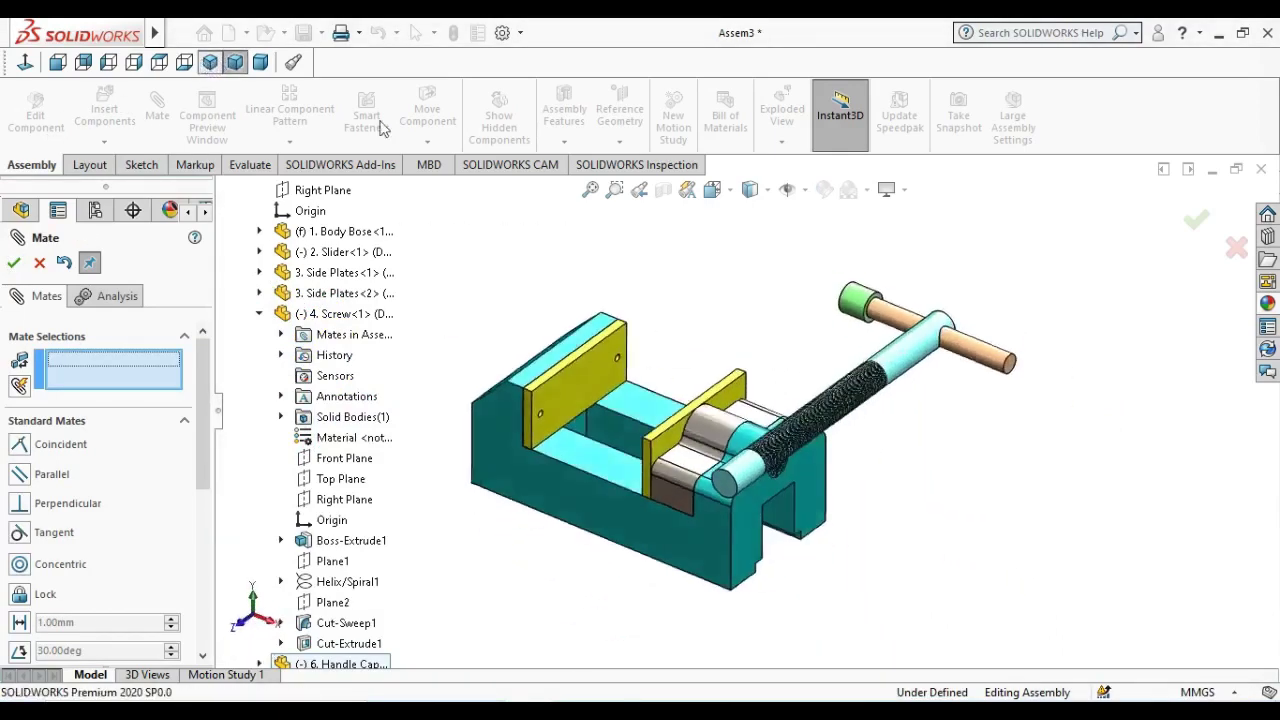
{"action": "left_click_drag", "start_coordinate": [951, 403], "coordinate": [1037, 535]}
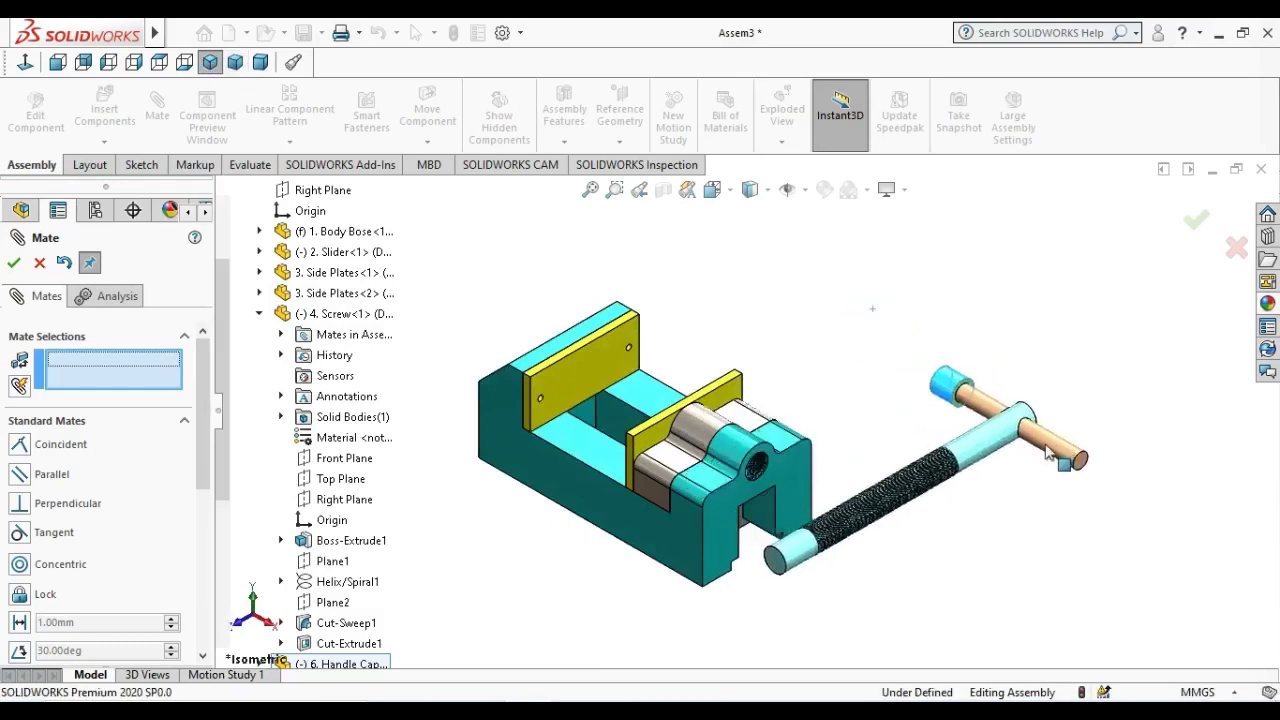
{"action": "key", "text": "Escape"}
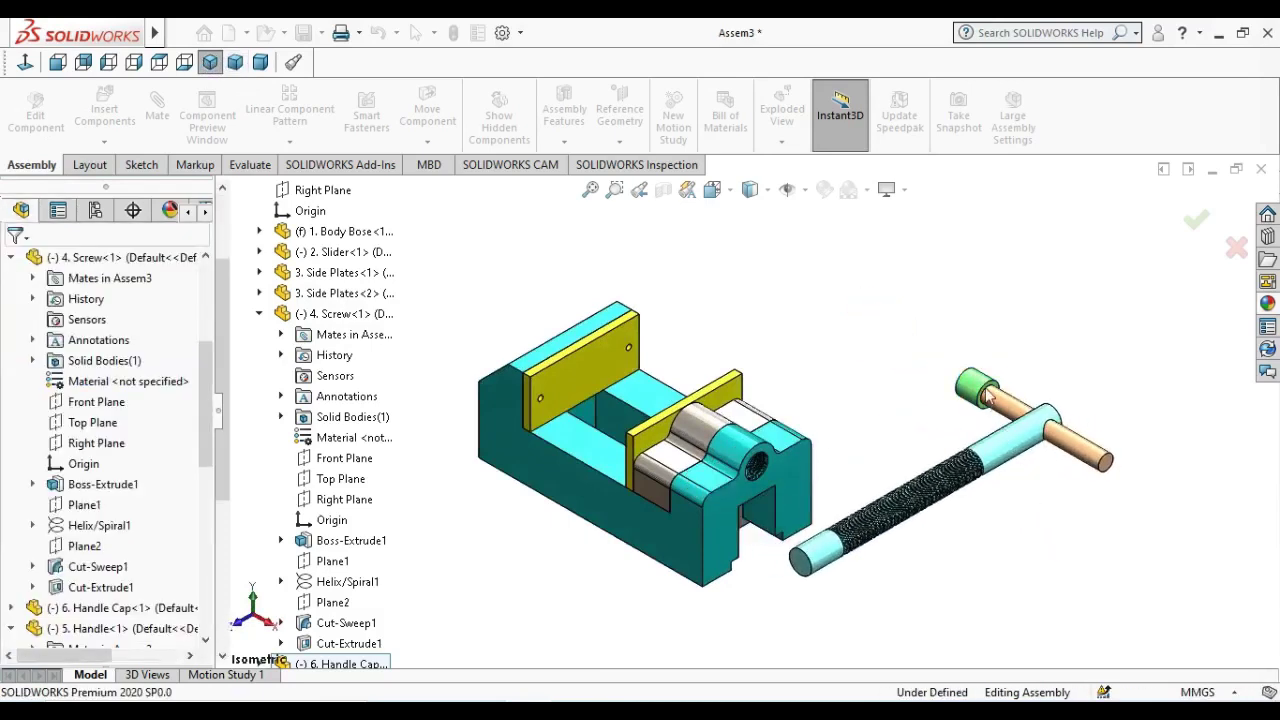
{"action": "left_click_drag", "start_coordinate": [800, 562], "coordinate": [703, 425]}
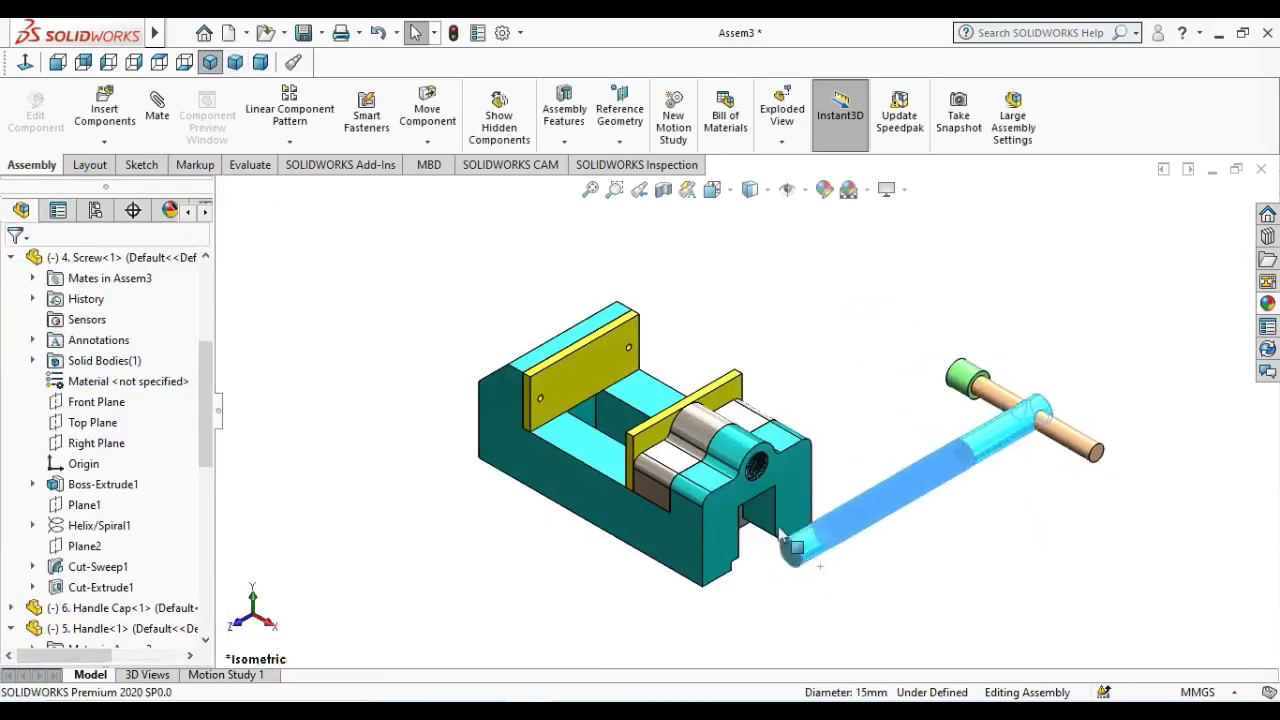
{"action": "key", "text": "Escape"}
{"action": "mouse_move", "coordinate": [940, 360]}
{"action": "middle_mouse_down"}
{"action": "mouse_move", "coordinate": [967, 336]}
{"action": "mouse_move", "coordinate": [945, 318]}
{"action": "middle_mouse_up"}
{"action": "left_click_drag", "start_coordinate": [888, 252], "coordinate": [1015, 512]}
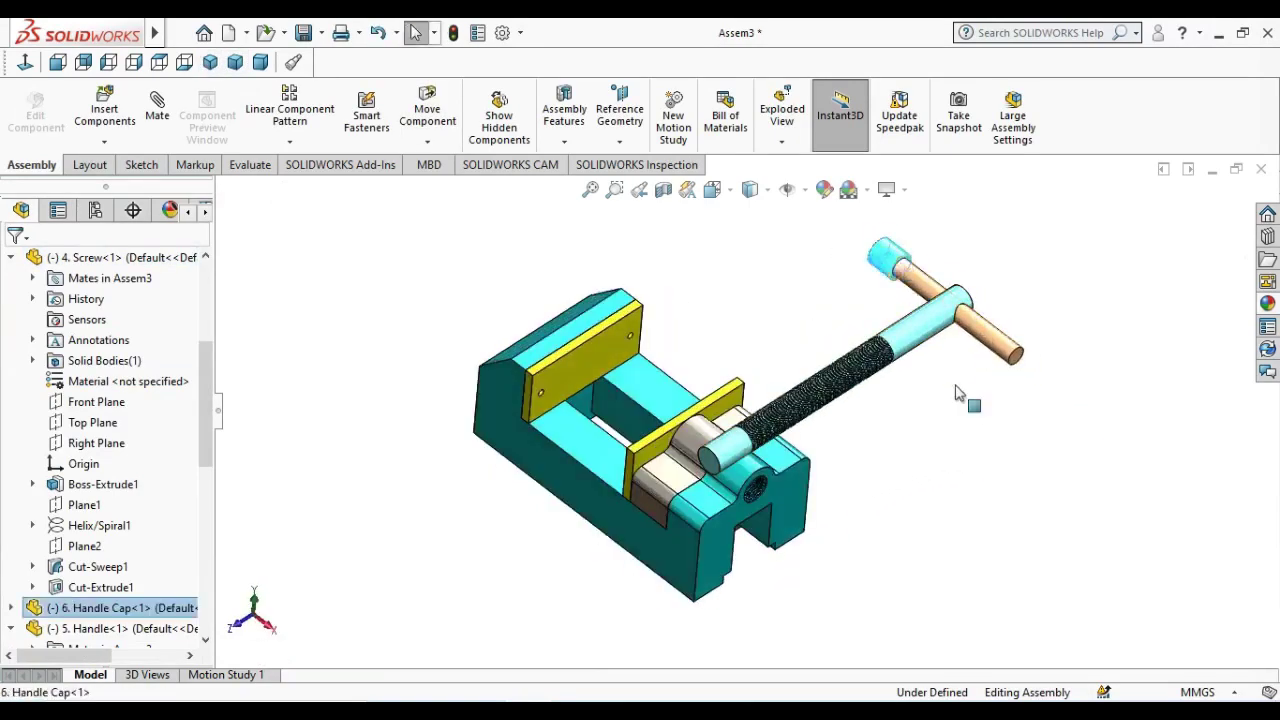
{"action": "key", "text": "ctrl+z"}
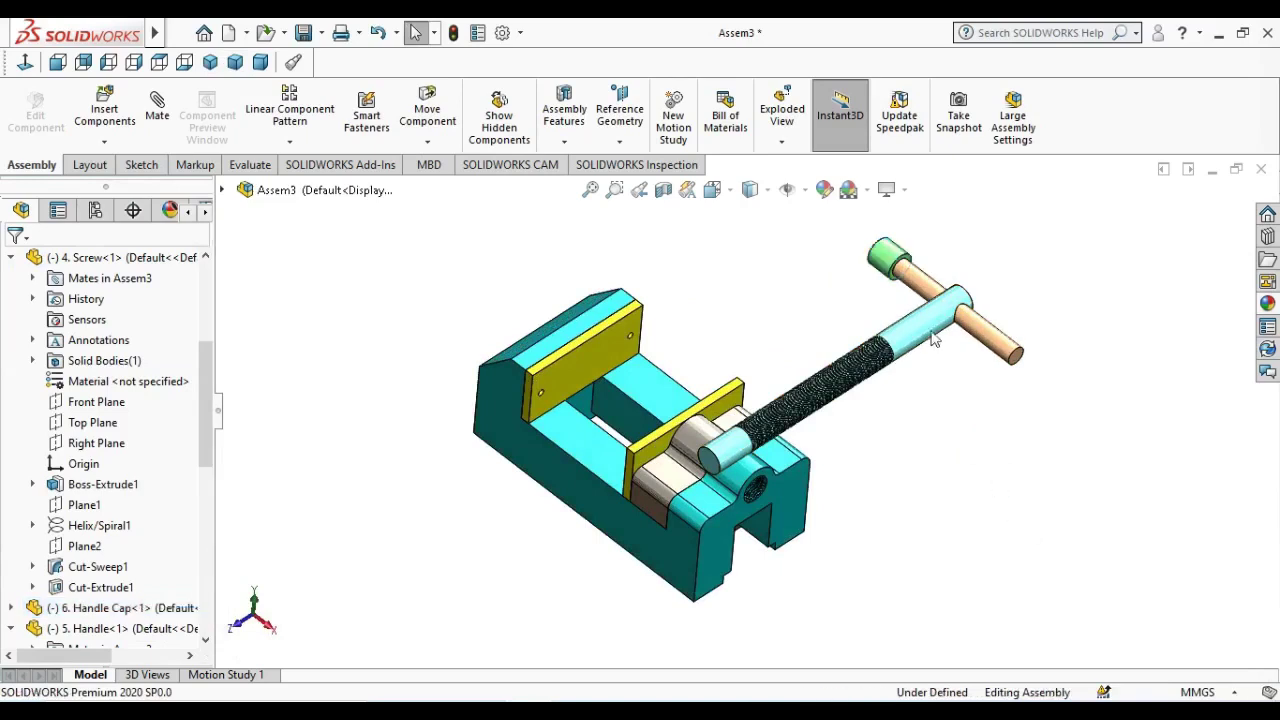
- Place a second green handle cap beside the vise
{"action": "left_click_drag", "start_coordinate": [900, 275], "coordinate": [965, 490]}
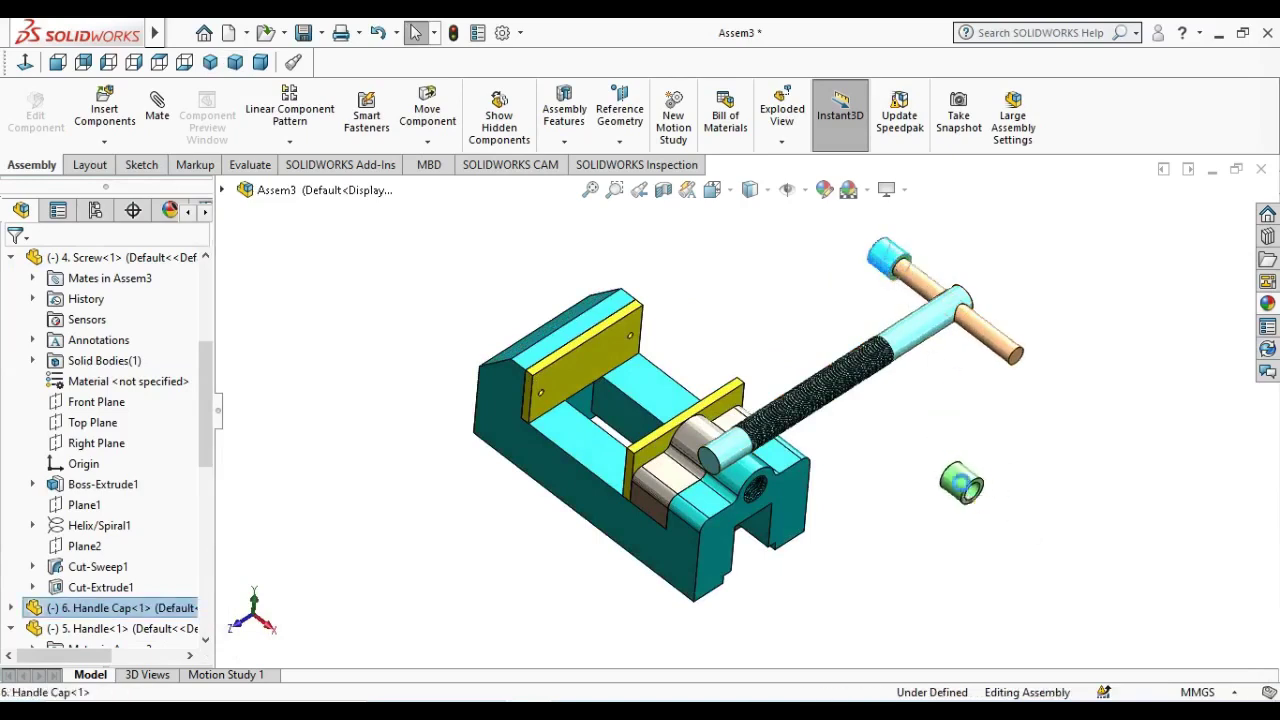
{"action": "left_click", "coordinate": [963, 486], "text": "ctrl"}
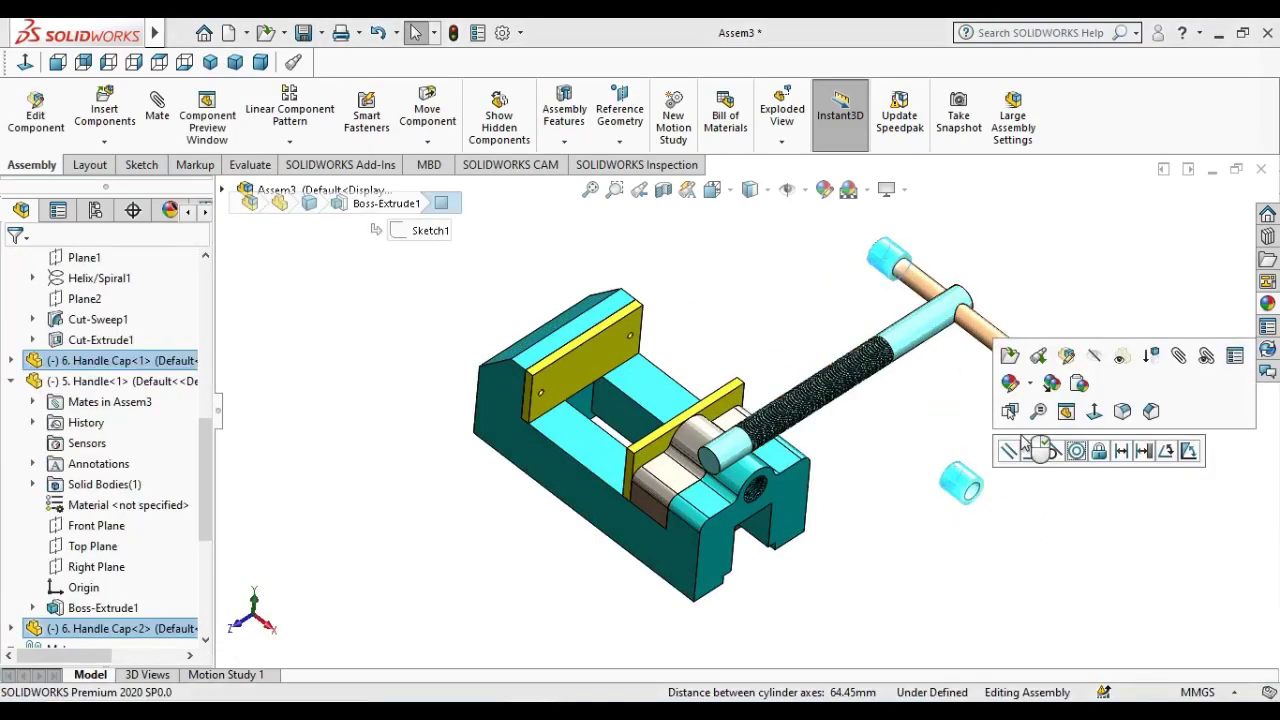
{"action": "left_click", "coordinate": [1020, 545]}
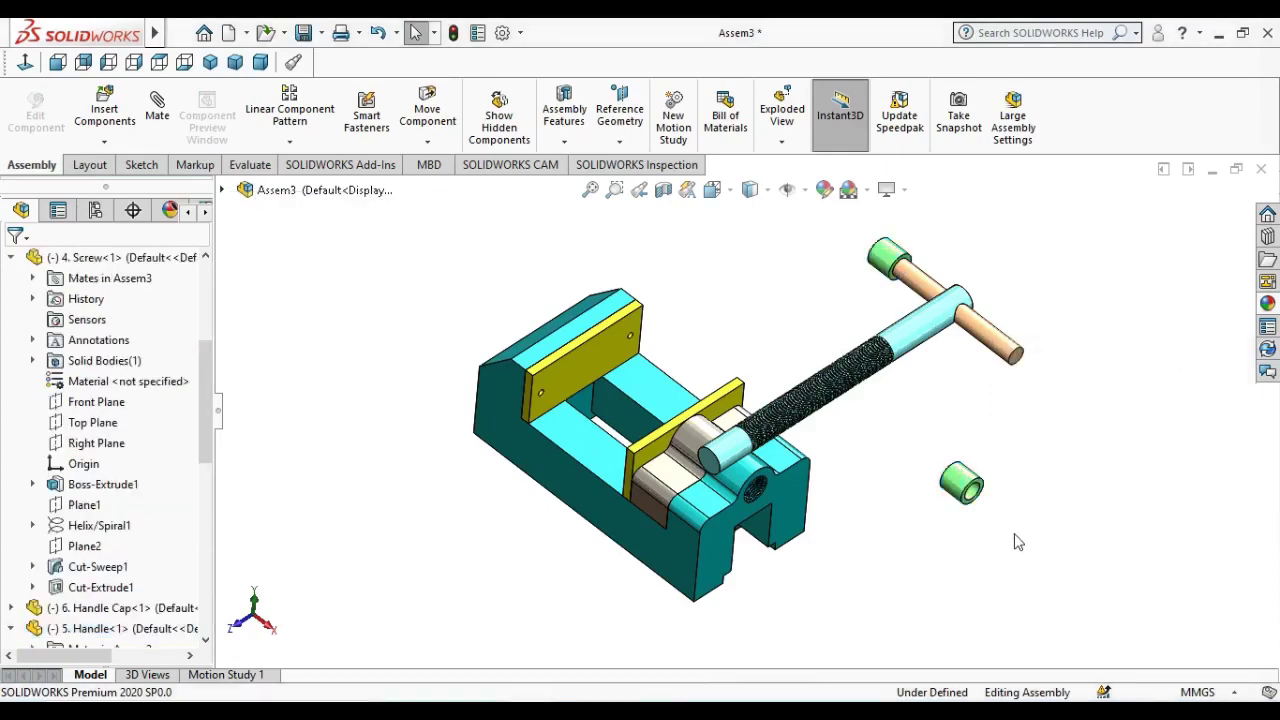
- Mate the second cap concentric with the handle bar's other end, with flipped alignment
{"action": "scroll", "coordinate": [1015, 541], "scroll_direction": "down", "scroll_amount": 2}
{"action": "left_click", "coordinate": [965, 486]}
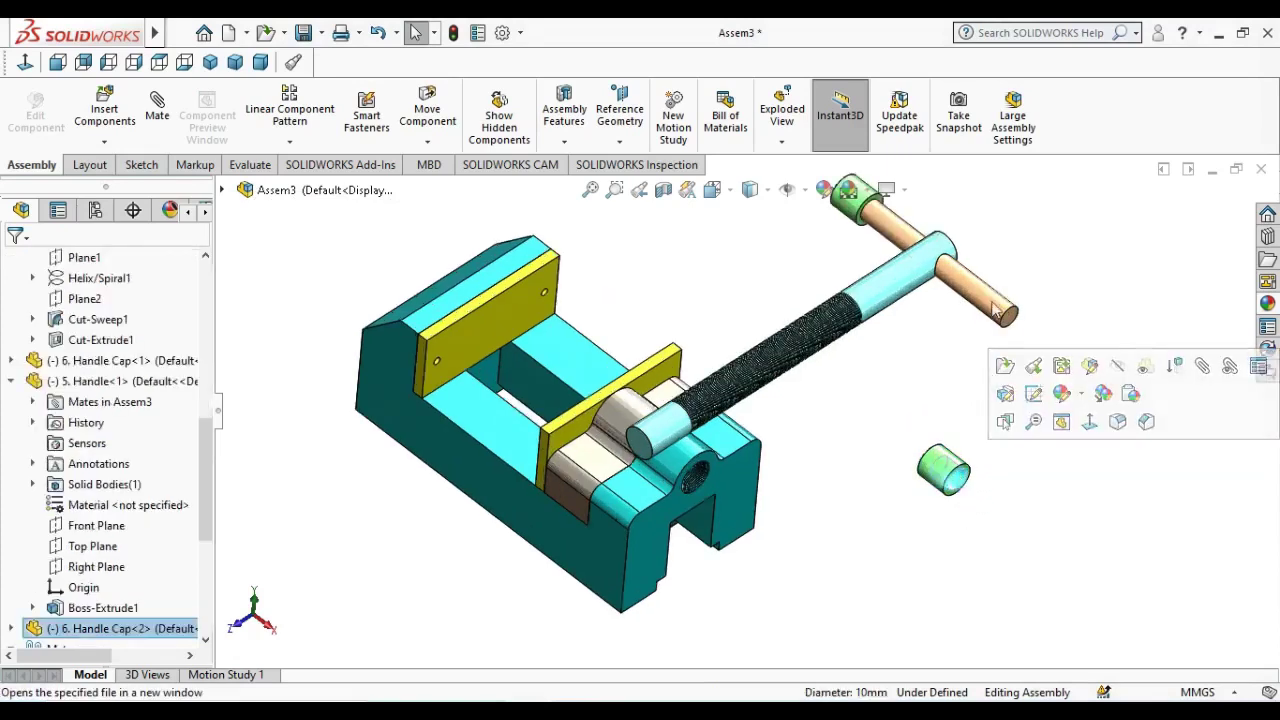
{"action": "left_click", "coordinate": [995, 305], "text": "ctrl"}
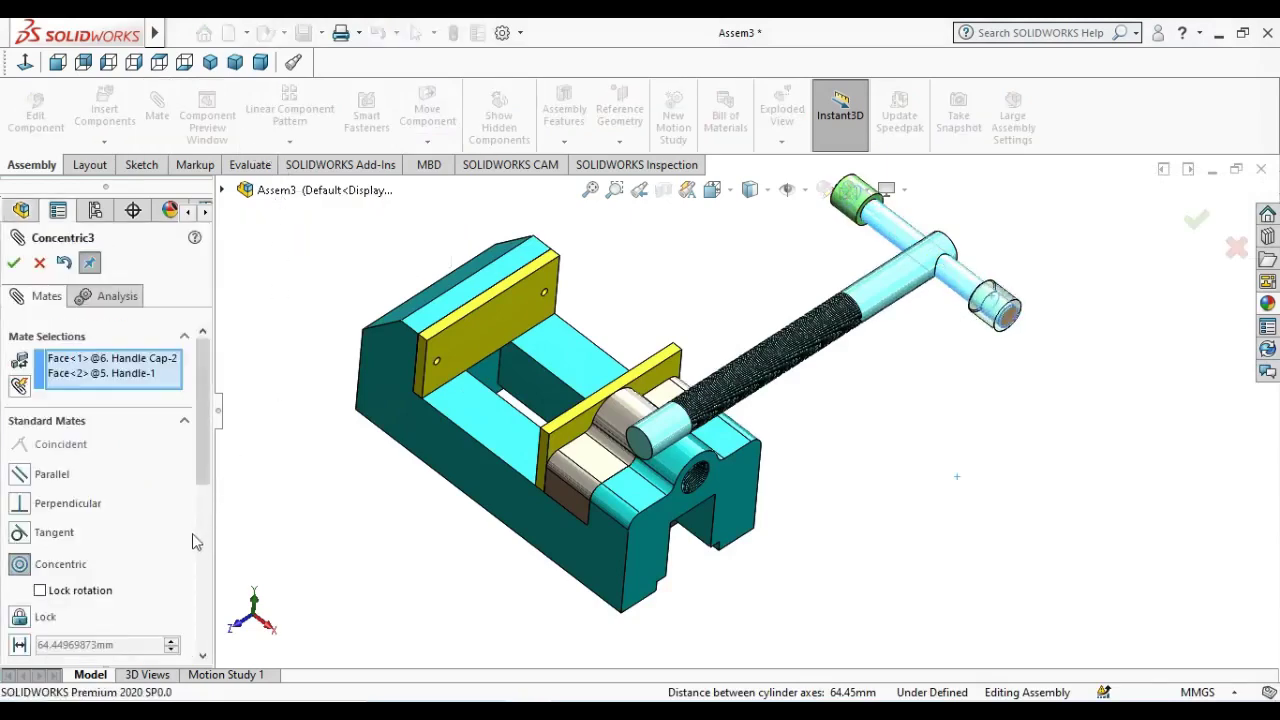
{"action": "scroll", "coordinate": [125, 600], "scroll_direction": "down", "scroll_amount": 3}
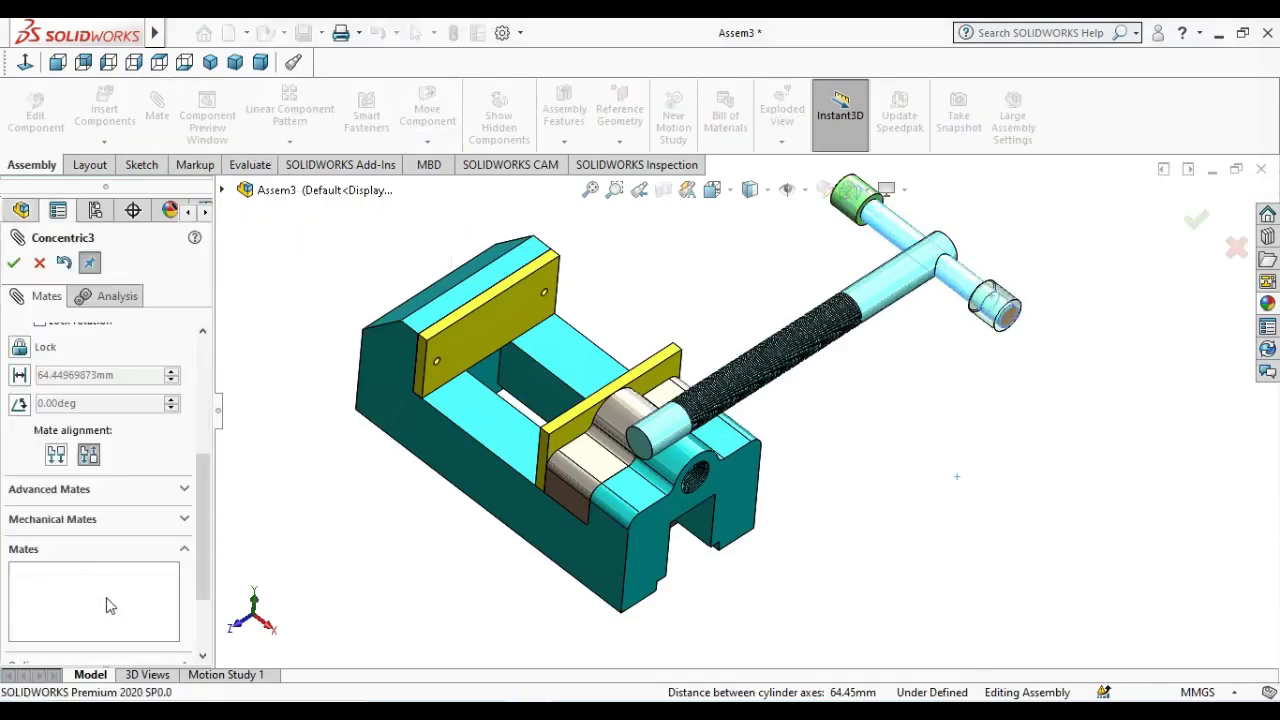
{"action": "left_click", "coordinate": [55, 458]}
{"action": "left_click", "coordinate": [13, 263]}
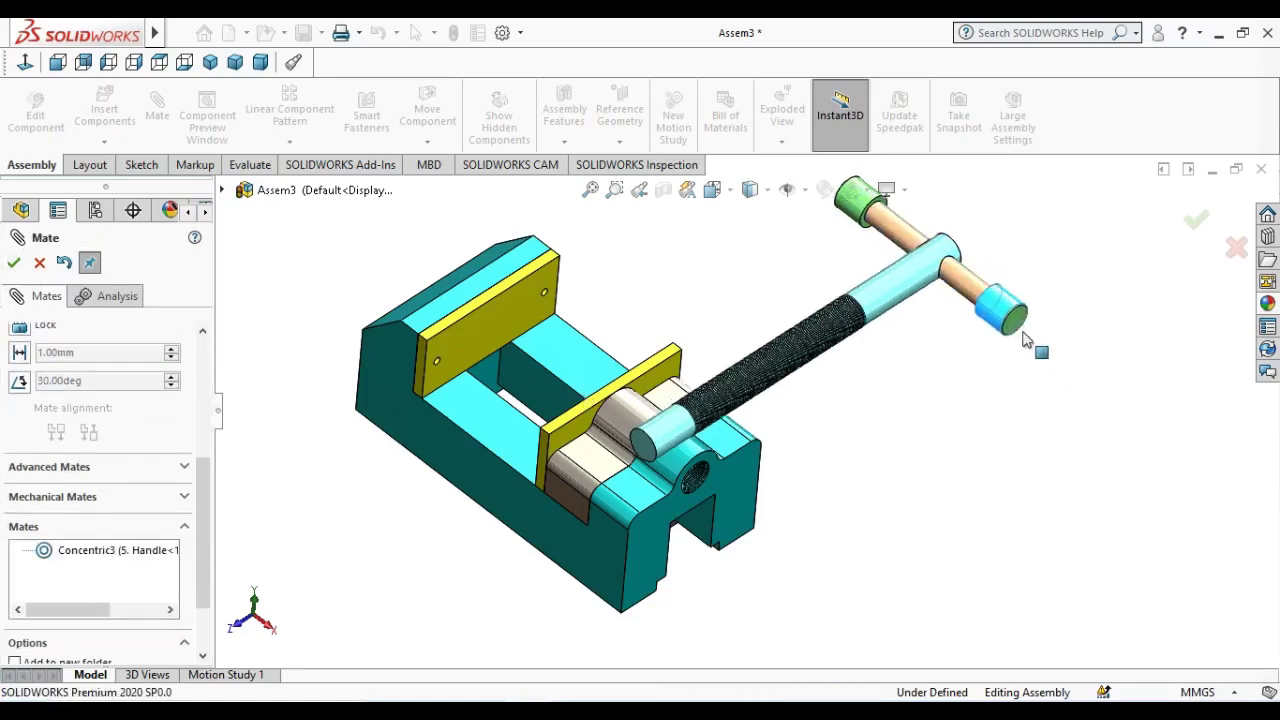
- Add a coincident mate seating the cap's circular edge on the handle face
{"action": "left_click_drag", "start_coordinate": [980, 310], "coordinate": [1114, 449]}
{"action": "scroll", "coordinate": [980, 457], "scroll_direction": "up", "scroll_amount": 1}
{"action": "middle_click_drag", "start_coordinate": [893, 452], "coordinate": [1010, 513]}
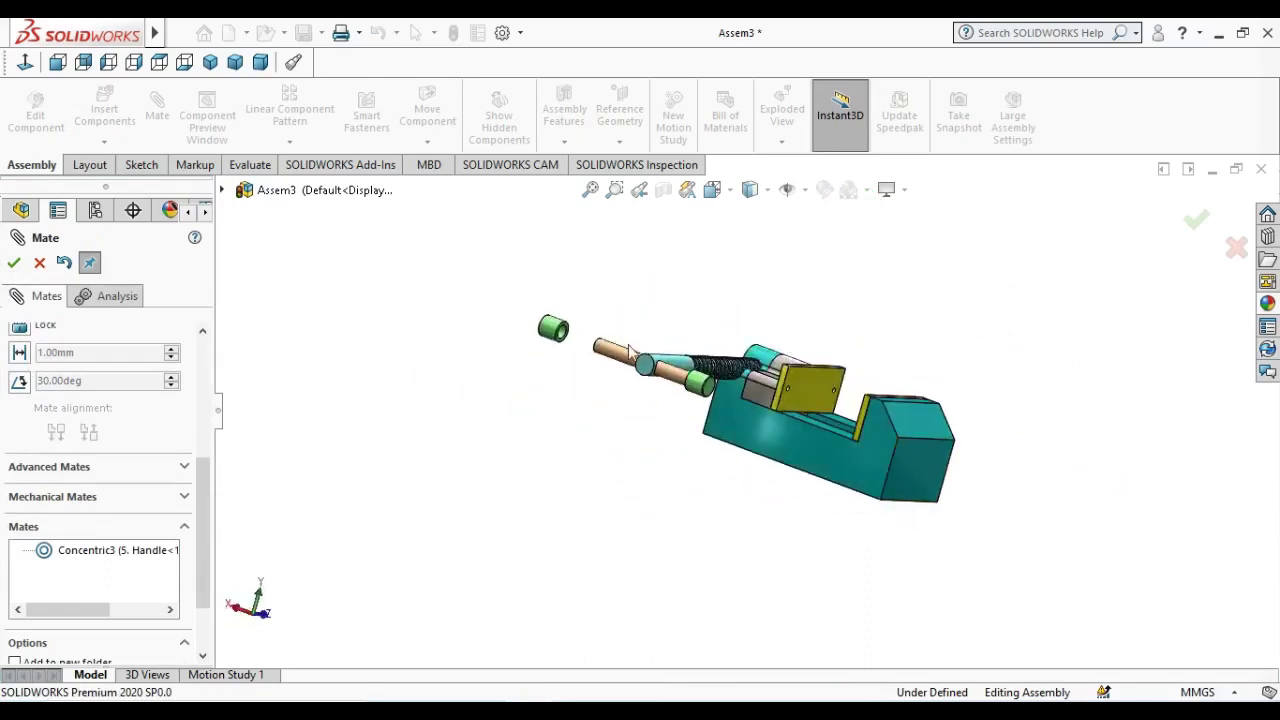
{"action": "middle_click_drag", "start_coordinate": [630, 350], "coordinate": [447, 208]}
{"action": "scroll", "coordinate": [598, 315], "scroll_direction": "down", "scroll_amount": 3}
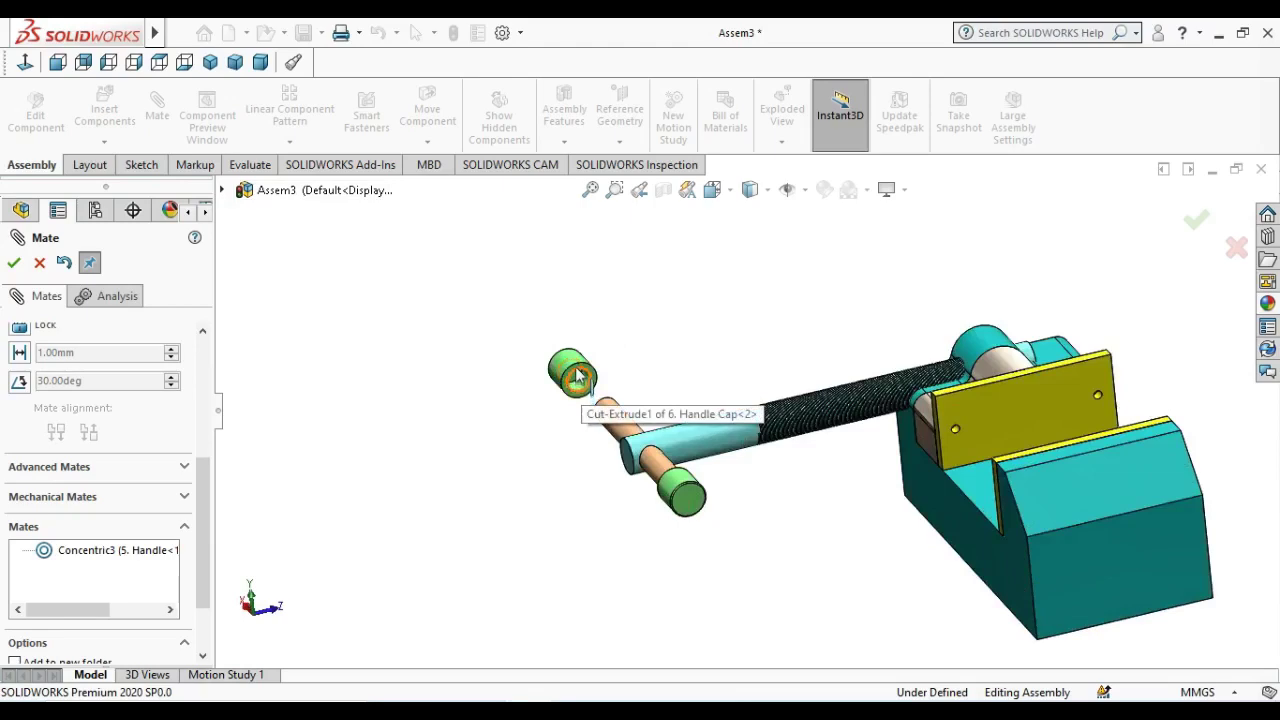
{"action": "middle_click_drag", "start_coordinate": [578, 376], "coordinate": [580, 410]}
{"action": "left_click", "coordinate": [580, 418]}
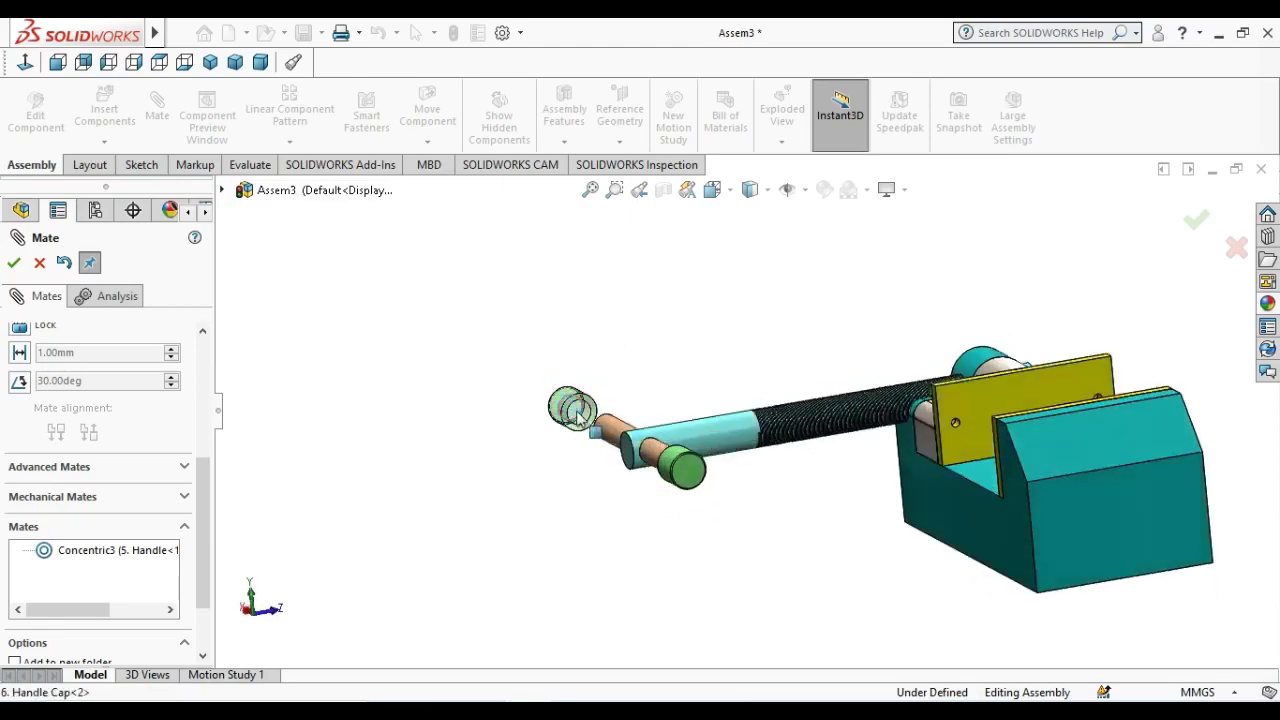
{"action": "left_click", "coordinate": [580, 418]}
{"action": "left_click", "coordinate": [577, 416]}
{"action": "middle_click_drag", "start_coordinate": [577, 416], "coordinate": [1057, 492]}
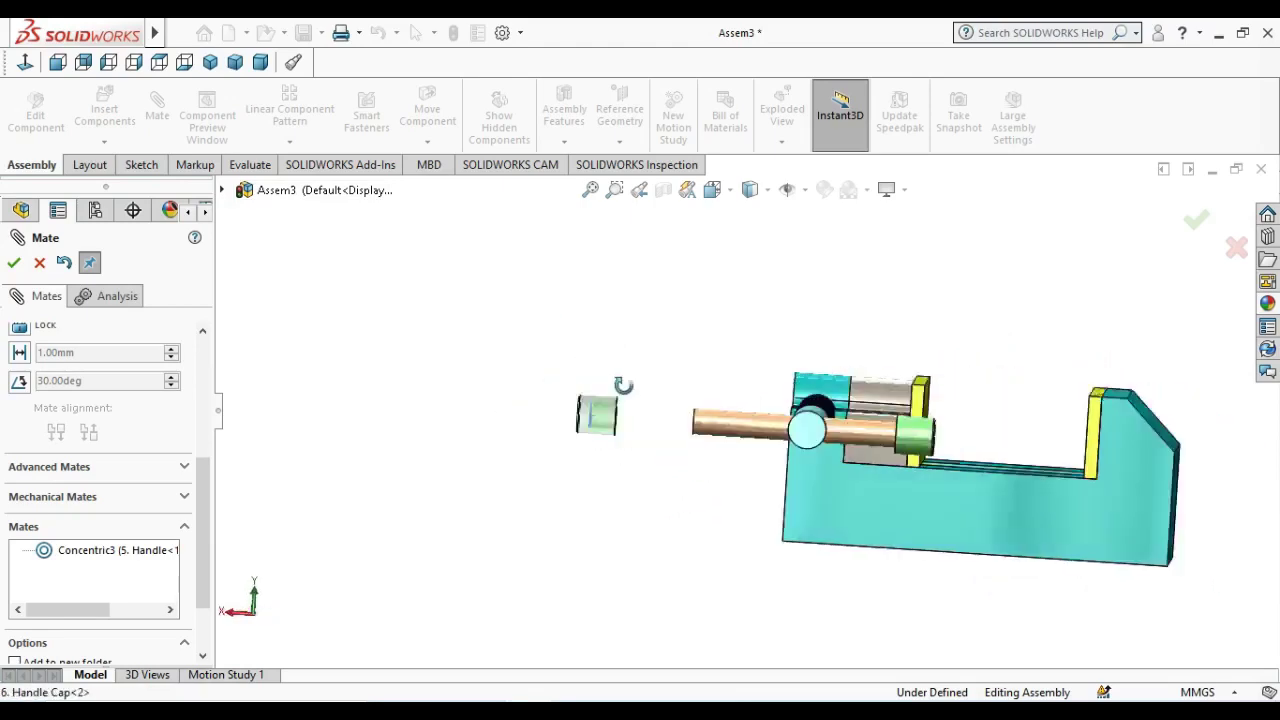
{"action": "left_click", "coordinate": [1030, 488]}
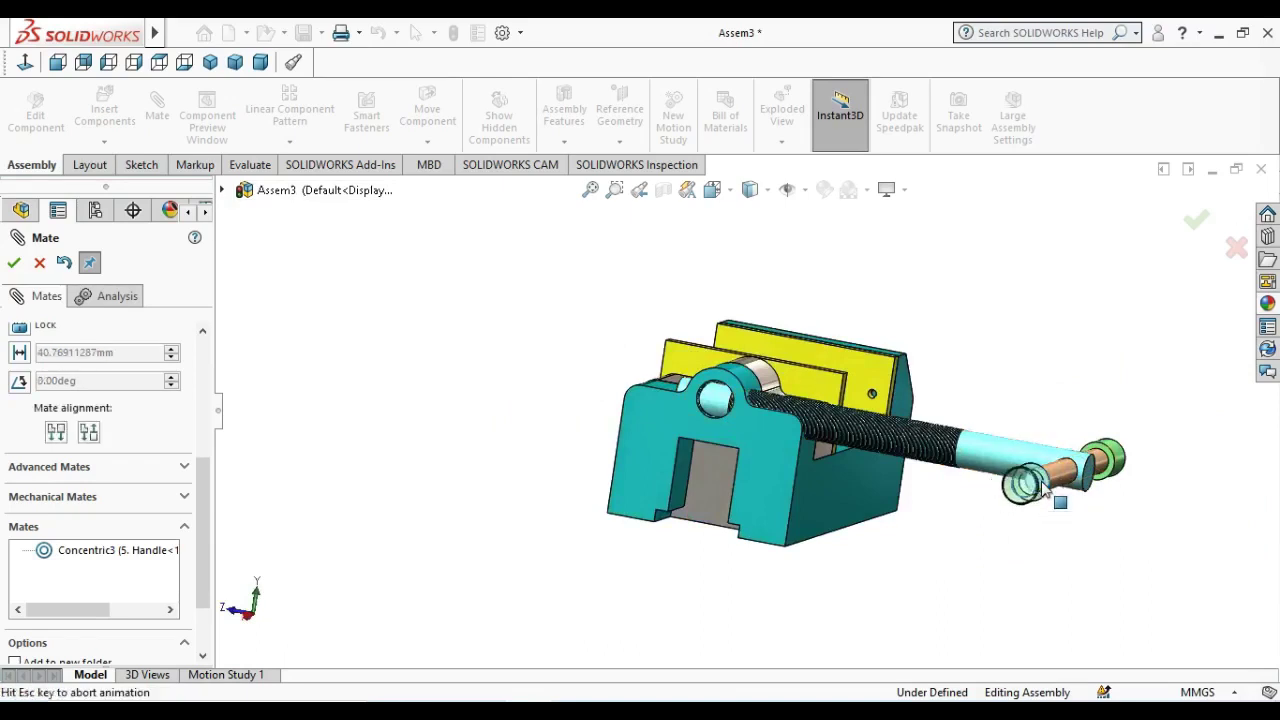
{"action": "left_click", "coordinate": [12, 262]}
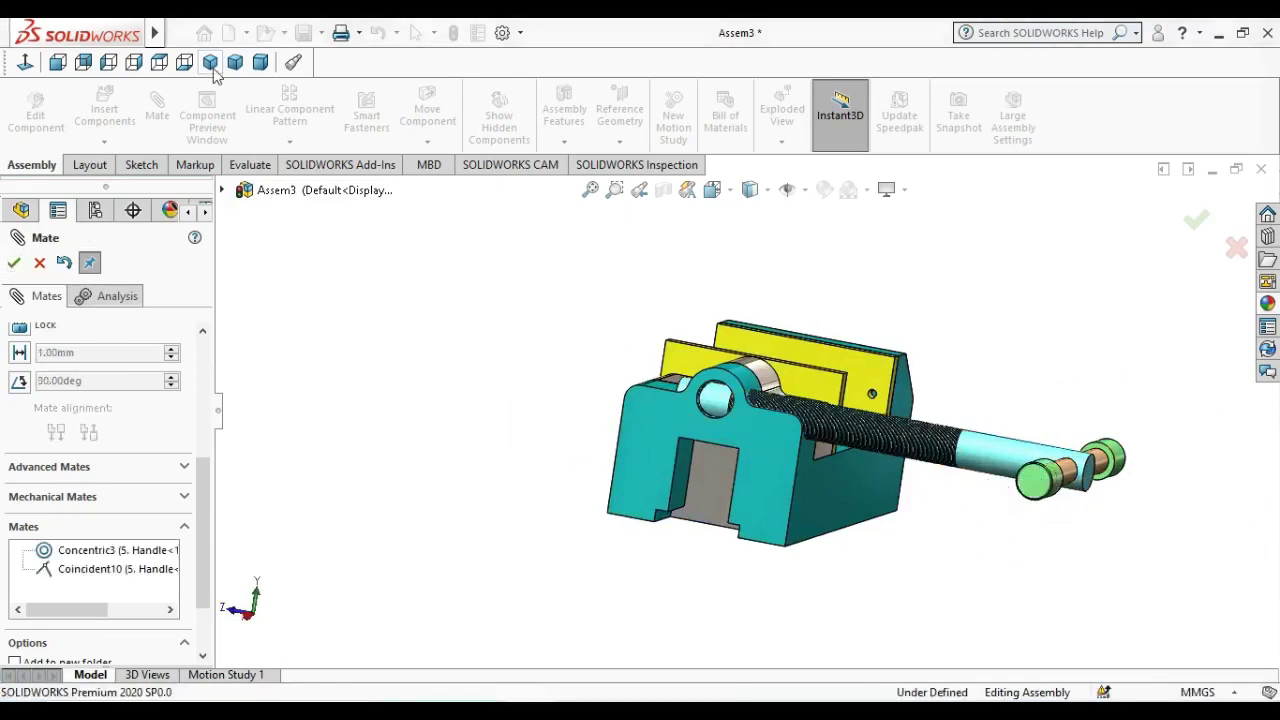
{"action": "left_click", "coordinate": [210, 62]}
{"action": "left_click_drag", "start_coordinate": [745, 470], "coordinate": [987, 455]}
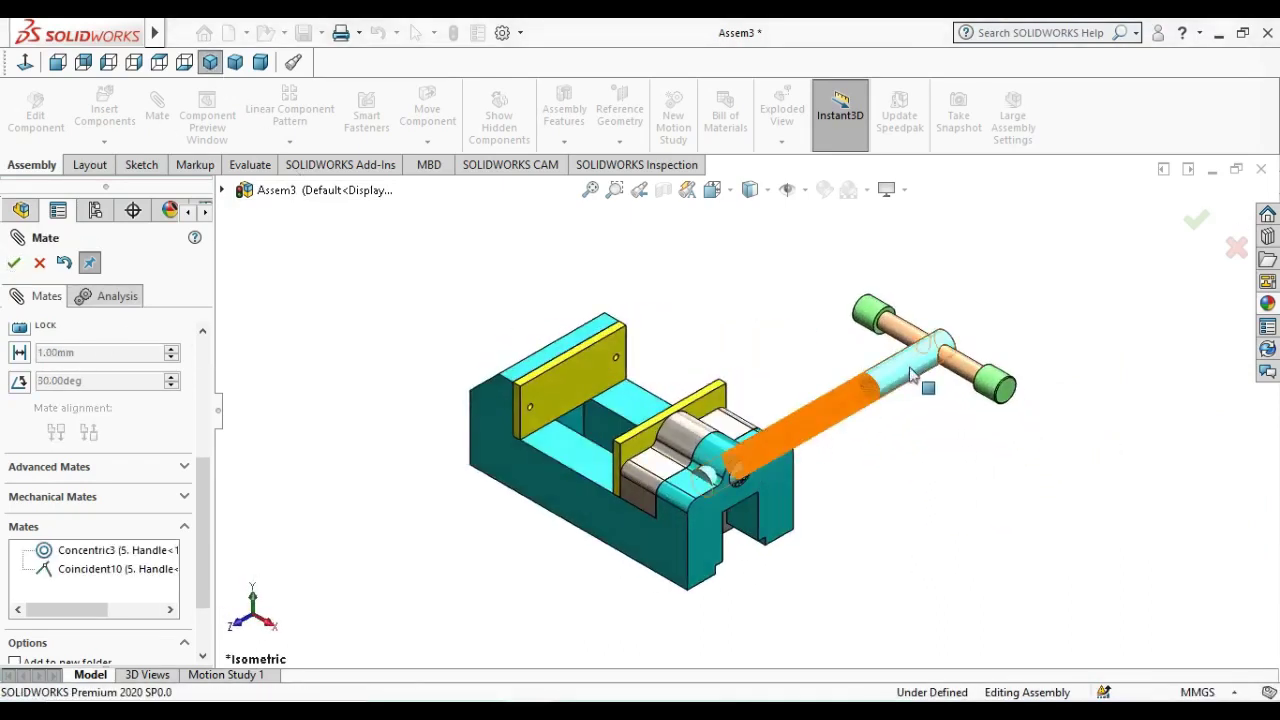
- Mate the screw face coincident against the side plate face
{"action": "left_click", "coordinate": [724, 525]}
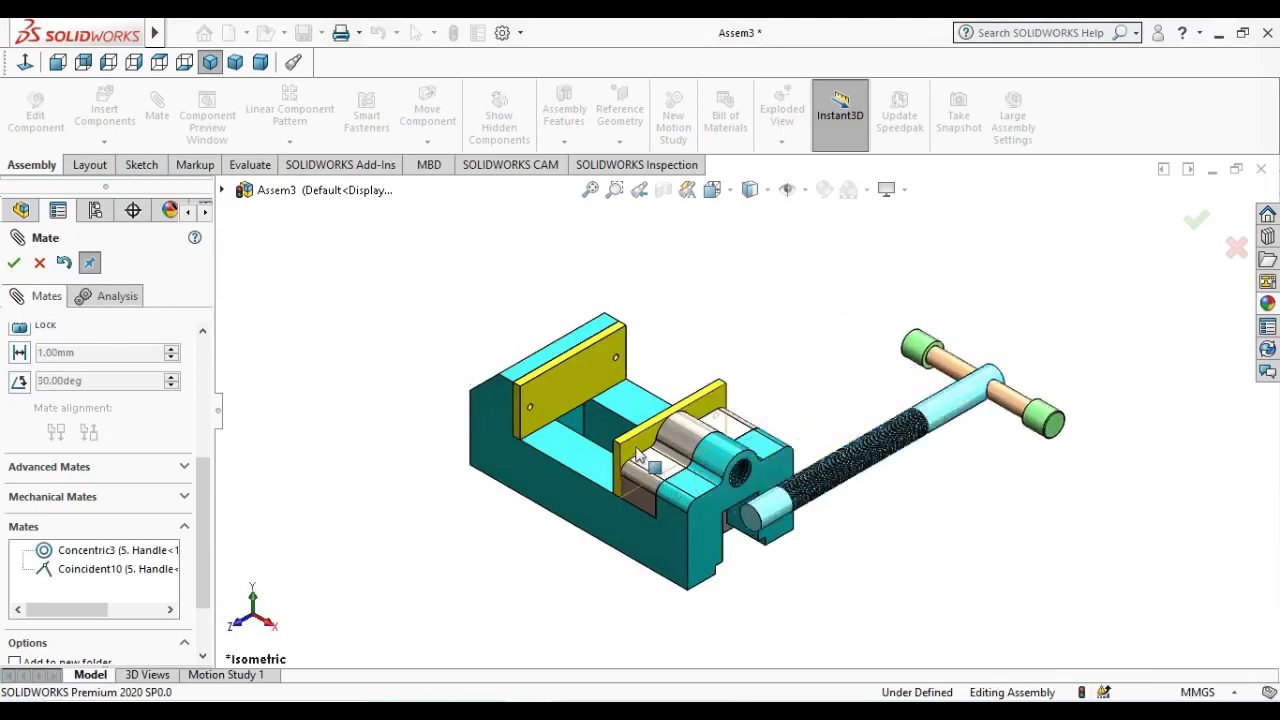
{"action": "left_click", "coordinate": [757, 527]}
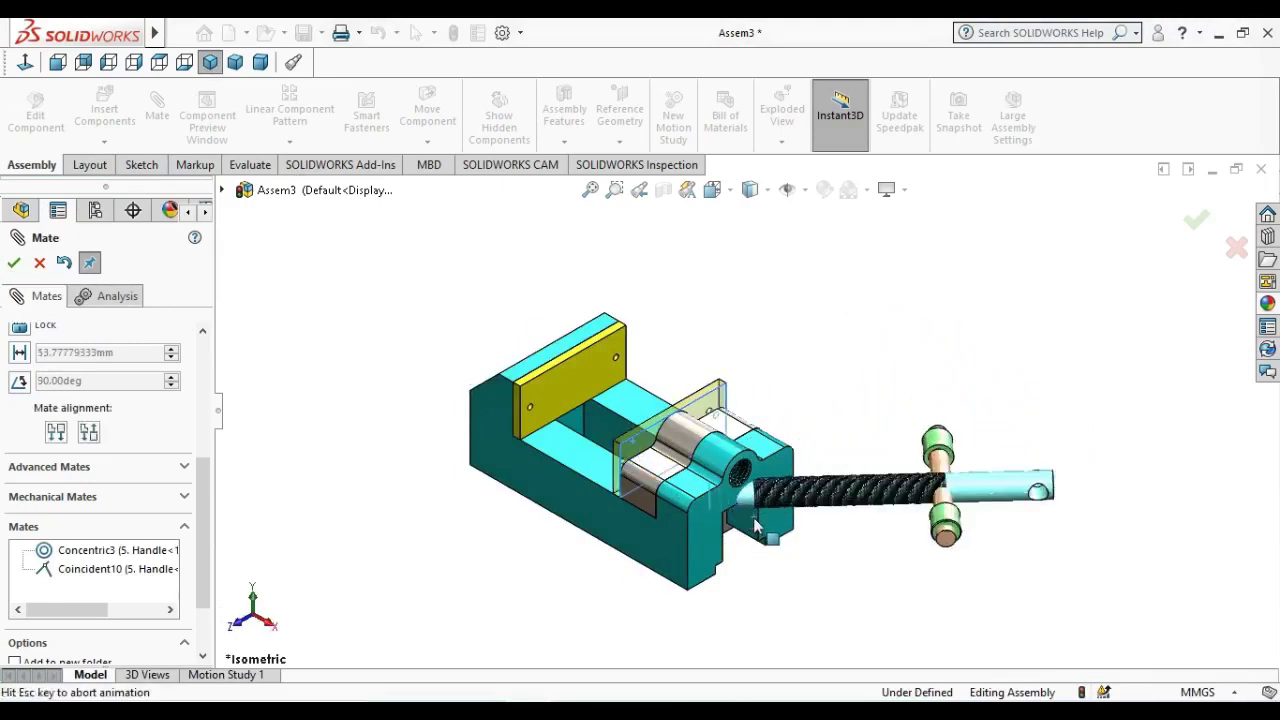
{"action": "left_click", "coordinate": [14, 262]}
- Make the screw's cylindrical face concentric with the body's threaded hole and test the slide
{"action": "scroll", "coordinate": [834, 528], "scroll_direction": "down", "scroll_amount": 3}
{"action": "scroll", "coordinate": [686, 506], "scroll_direction": "down", "scroll_amount": 3}
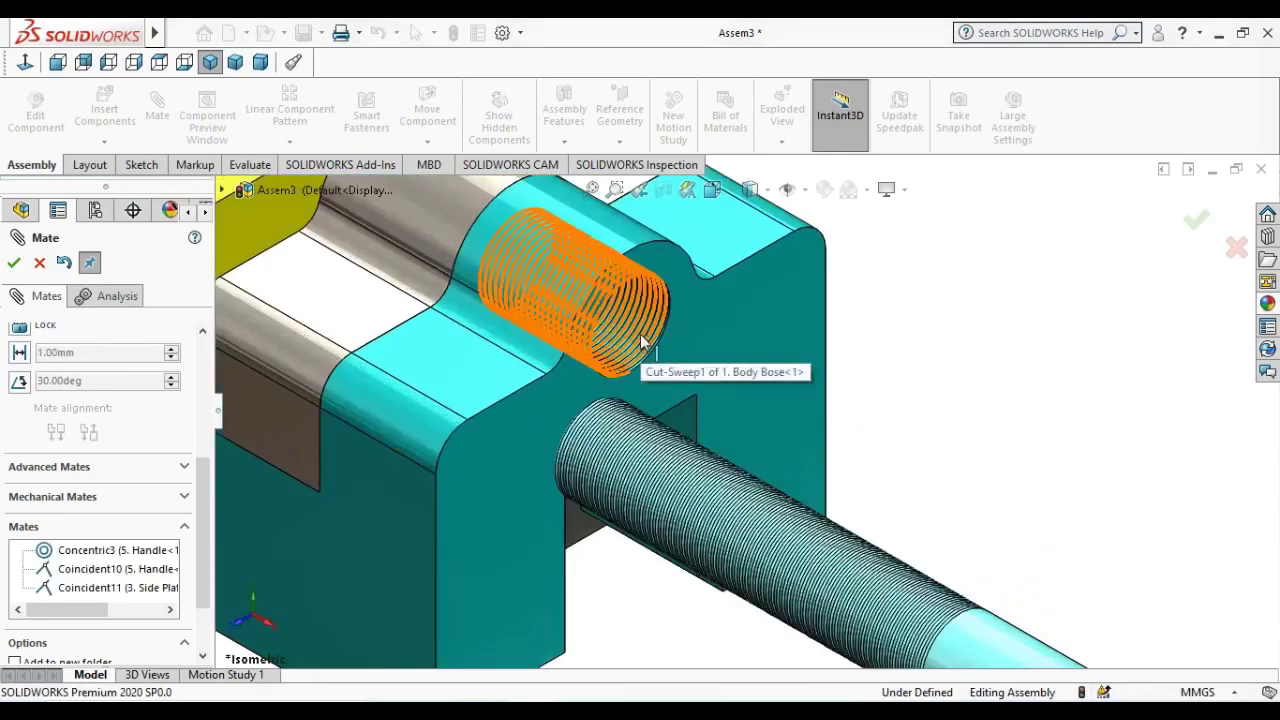
{"action": "scroll", "coordinate": [643, 343], "scroll_direction": "down", "scroll_amount": 2}
{"action": "scroll", "coordinate": [705, 445], "scroll_direction": "down", "scroll_amount": 2}
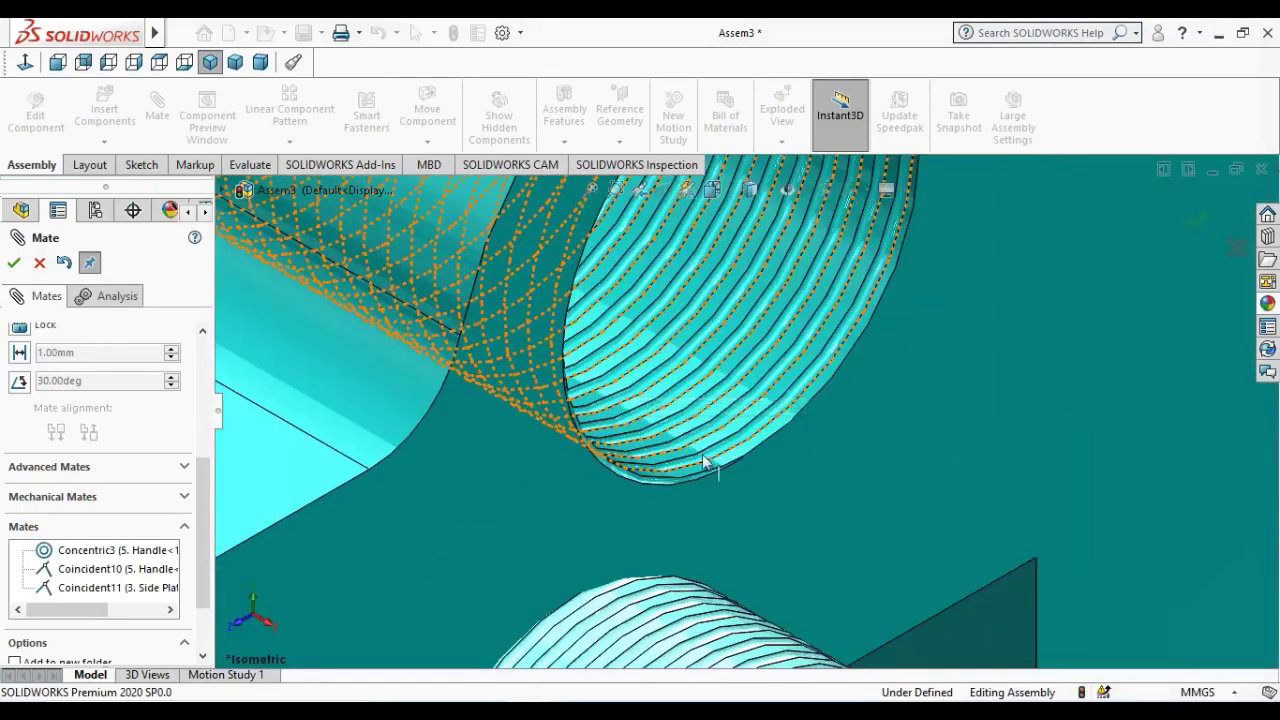
{"action": "scroll", "coordinate": [730, 458], "scroll_direction": "down", "scroll_amount": 2}
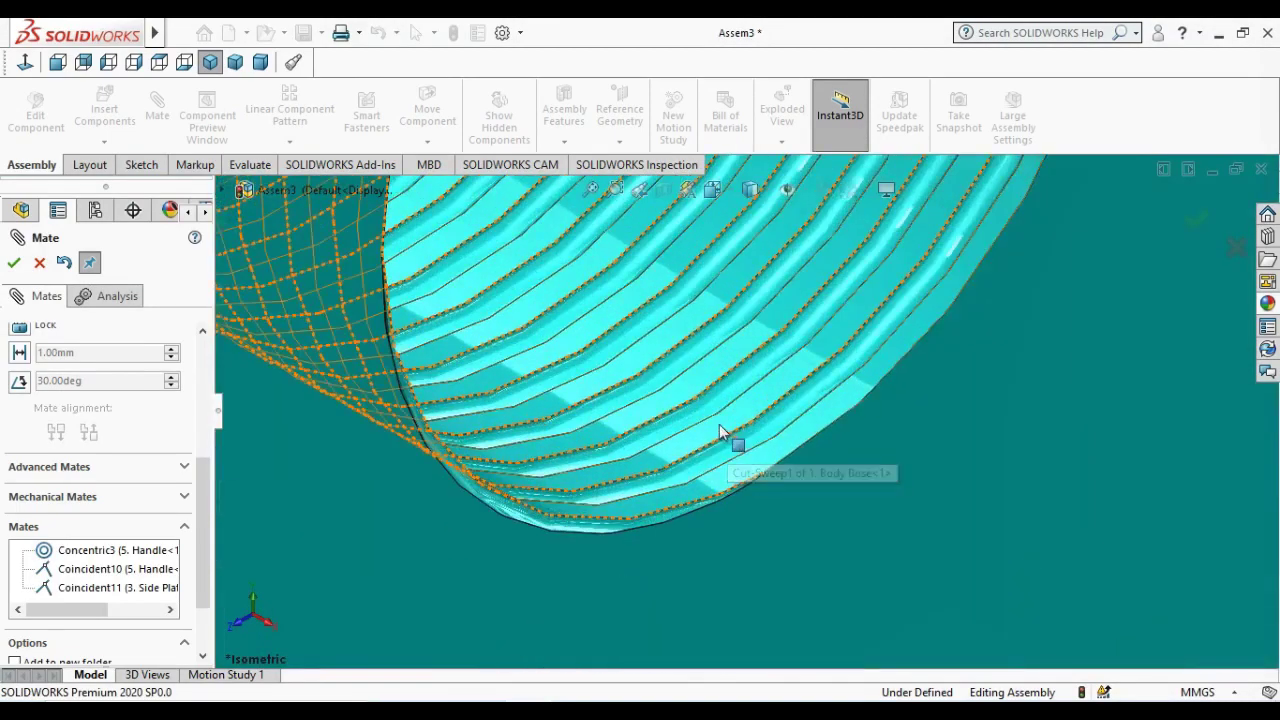
{"action": "left_click", "coordinate": [722, 433]}
{"action": "scroll", "coordinate": [720, 425], "scroll_direction": "up", "scroll_amount": 3}
{"action": "scroll", "coordinate": [725, 480], "scroll_direction": "up", "scroll_amount": 2}
{"action": "scroll", "coordinate": [734, 540], "scroll_direction": "down", "scroll_amount": 2}
{"action": "scroll", "coordinate": [725, 600], "scroll_direction": "down", "scroll_amount": 2}
{"action": "left_click", "coordinate": [720, 596]}
{"action": "scroll", "coordinate": [726, 596], "scroll_direction": "up", "scroll_amount": 2}
{"action": "scroll", "coordinate": [705, 580], "scroll_direction": "up", "scroll_amount": 3}
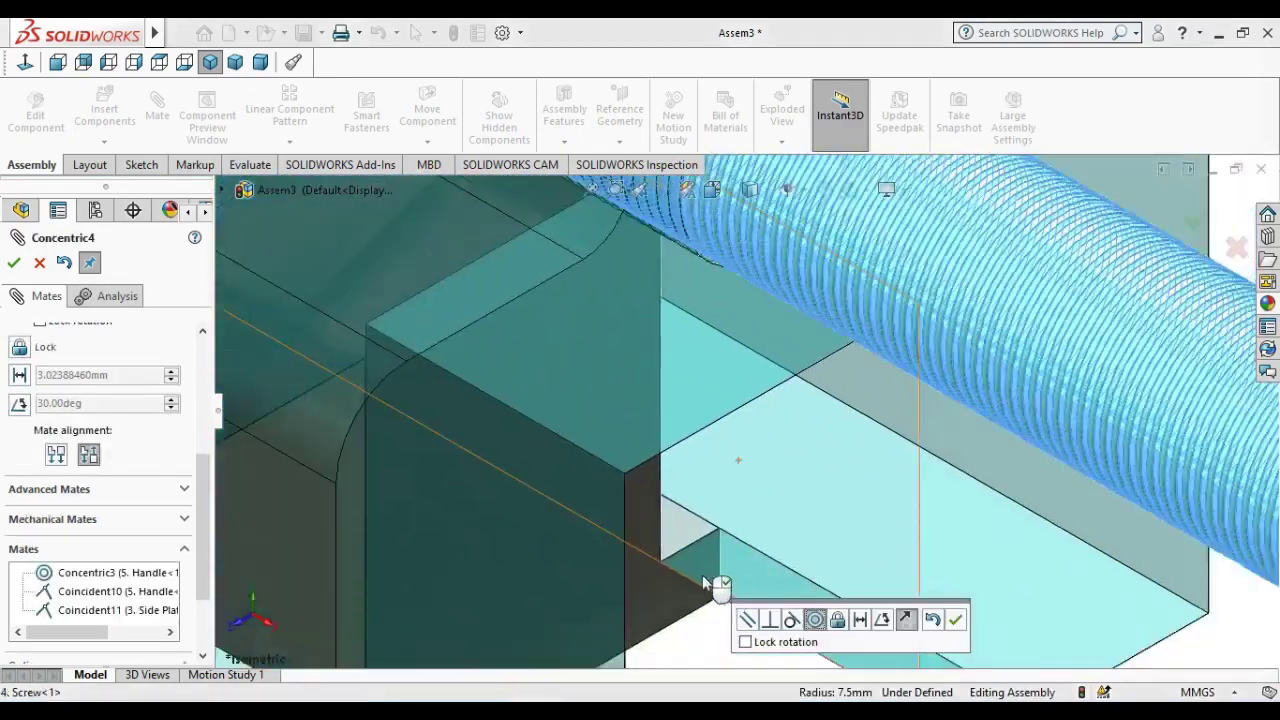
{"action": "scroll", "coordinate": [650, 560], "scroll_direction": "up", "scroll_amount": 3}
{"action": "scroll", "coordinate": [638, 556], "scroll_direction": "up", "scroll_amount": 2}
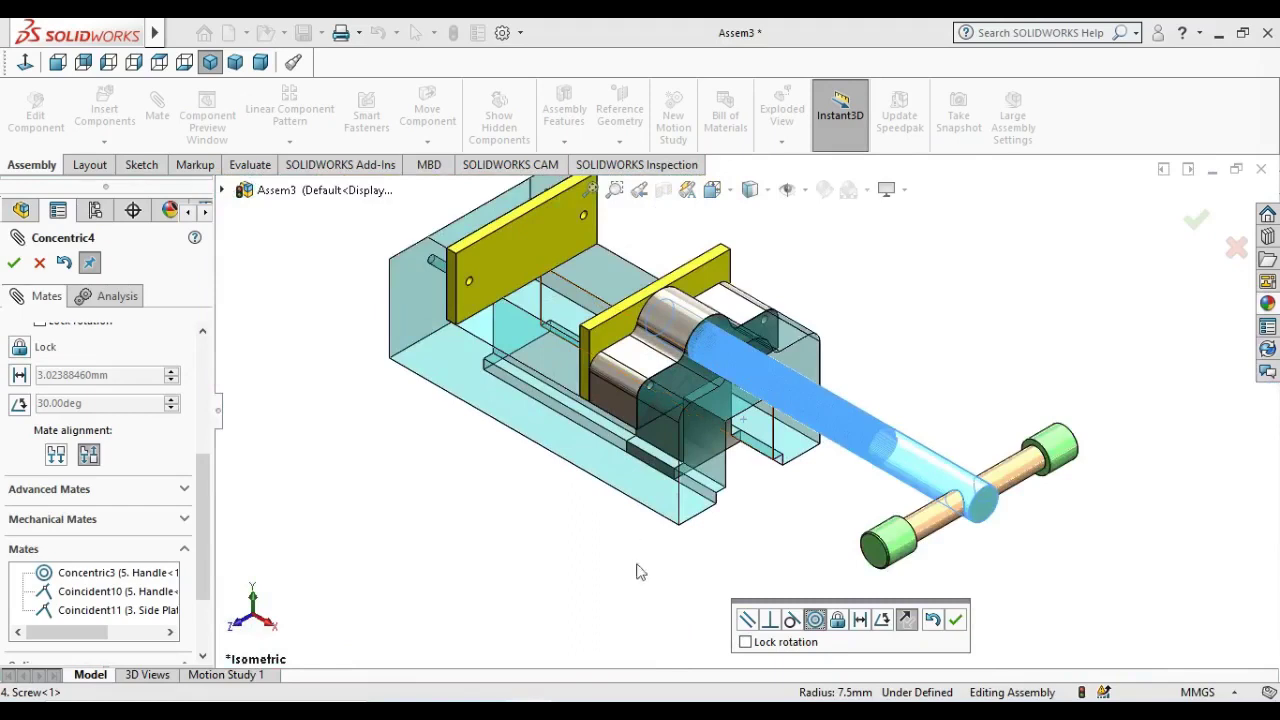
{"action": "left_click", "coordinate": [955, 622]}
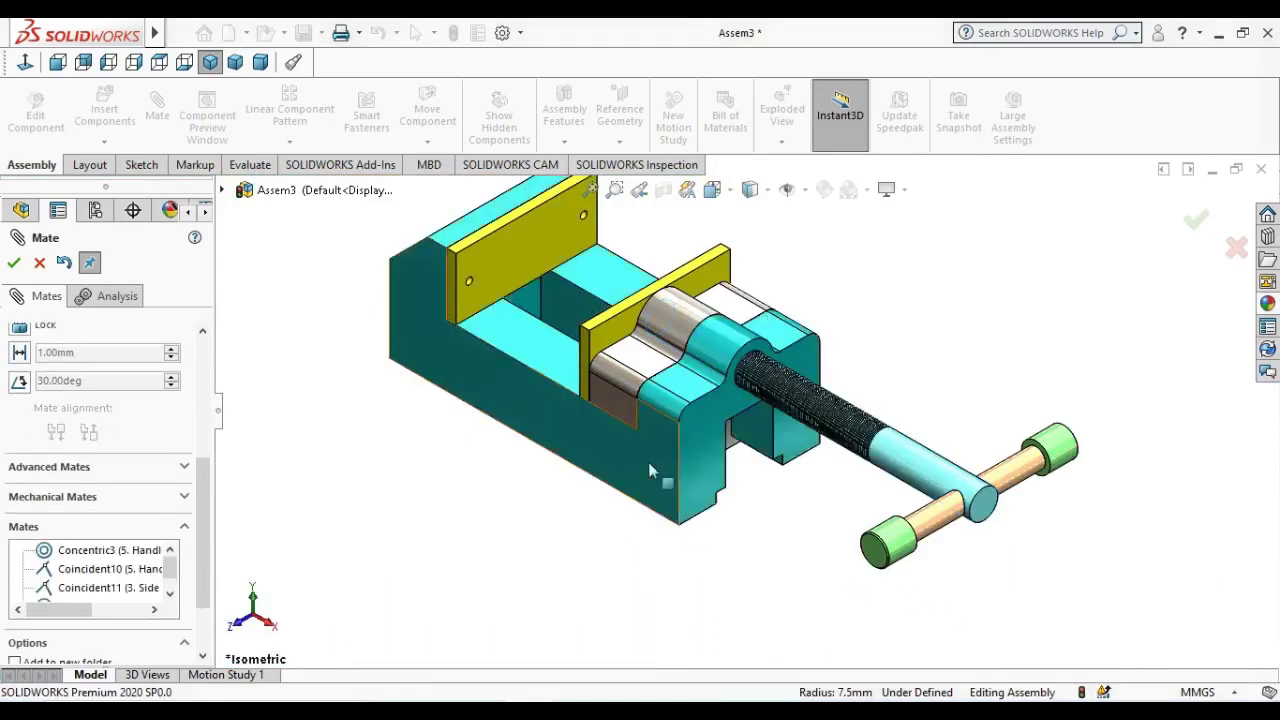
{"action": "left_click_drag", "start_coordinate": [596, 373], "coordinate": [603, 416]}
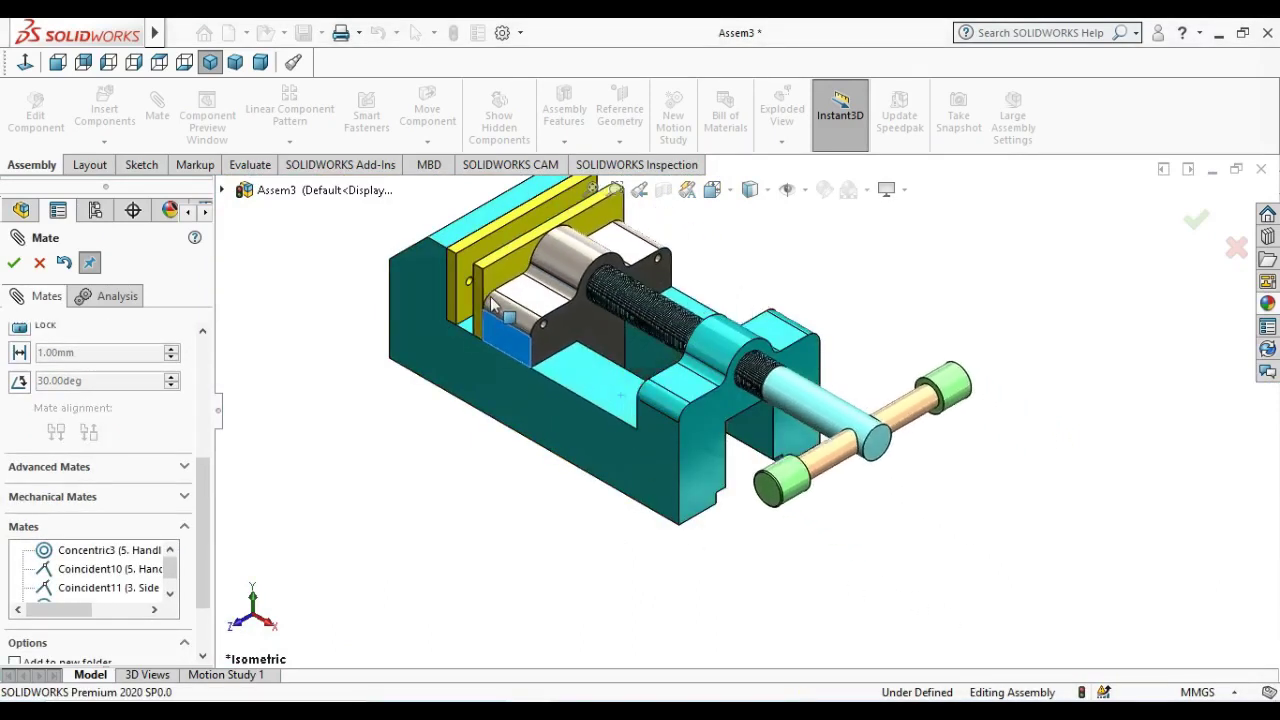
{"action": "left_click", "coordinate": [14, 265]}
- Exit mating, fit the vise in view, and collapse the Handle and mates folders
{"action": "key", "text": "Escape"}
{"action": "key", "text": "f"}
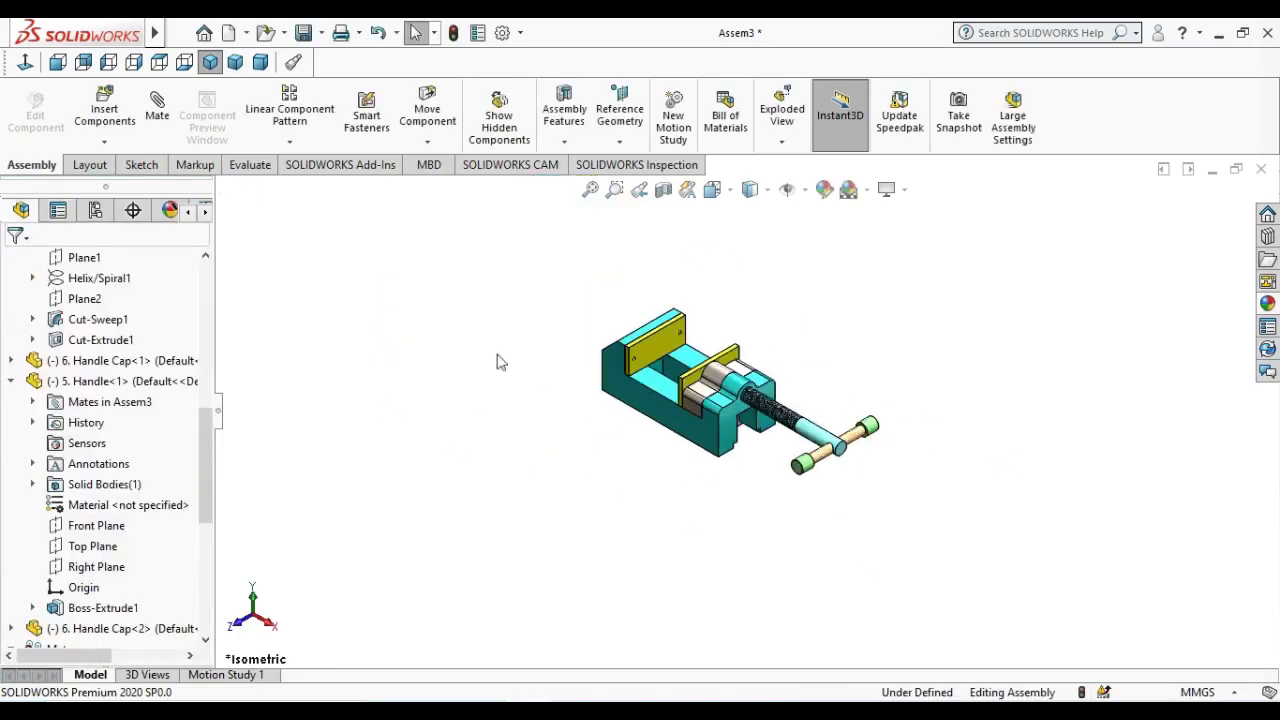
{"action": "scroll", "coordinate": [700, 335], "scroll_direction": "down", "scroll_amount": 4}
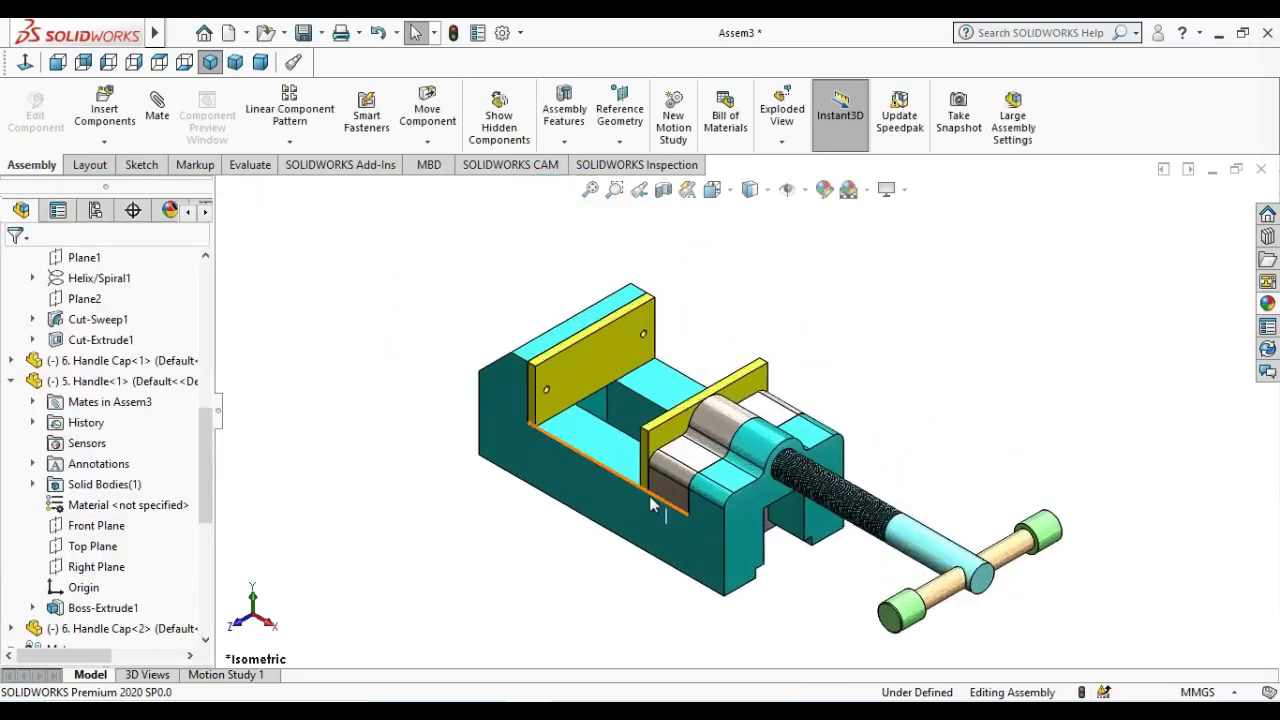
{"action": "scroll", "coordinate": [742, 407], "scroll_direction": "up", "scroll_amount": 1}
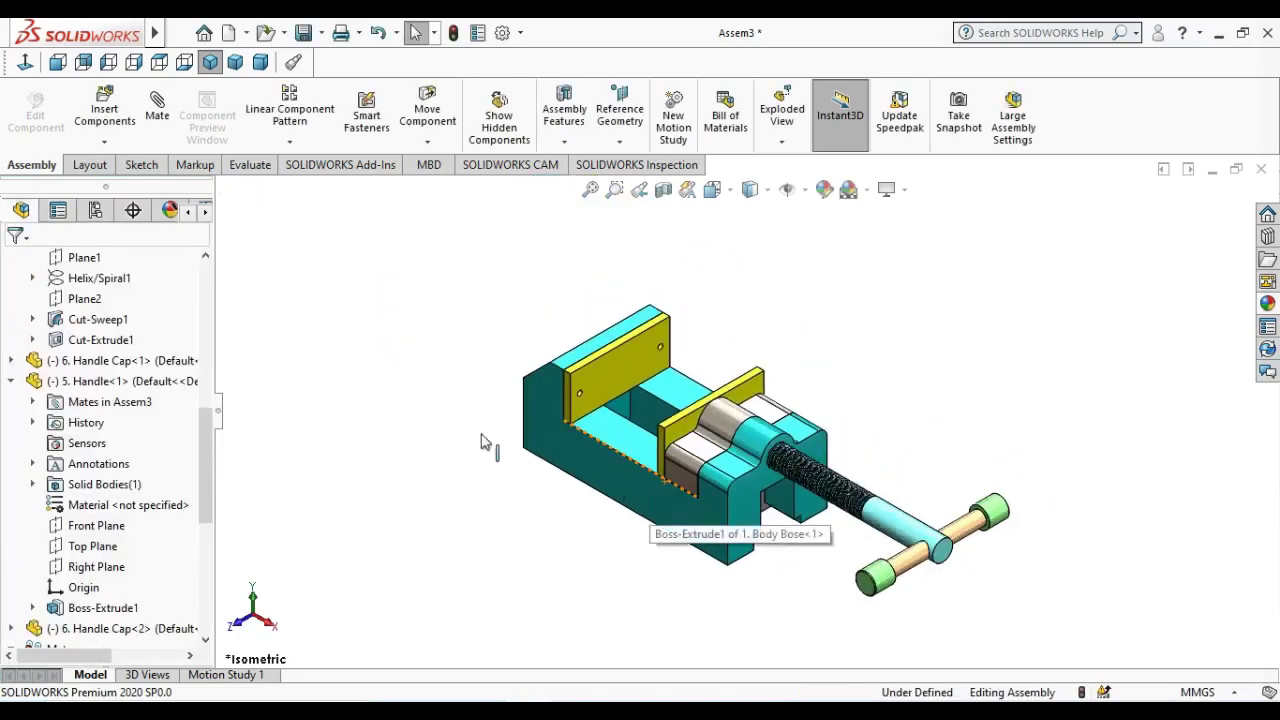
{"action": "left_click", "coordinate": [11, 381]}
{"action": "left_click", "coordinate": [11, 423]}
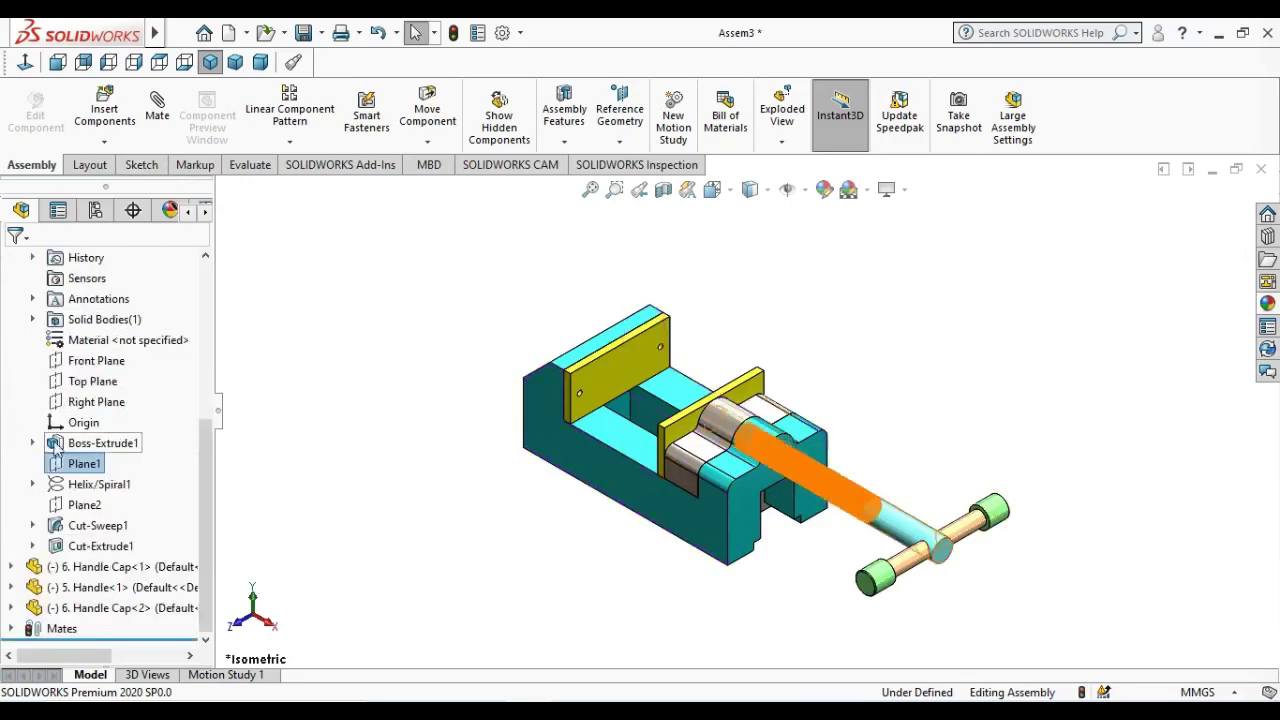
{"action": "scroll", "coordinate": [15, 415], "scroll_direction": "up", "scroll_amount": 3}
- Select the Screw component, start a new mate, and expand Mechanical Mates
{"action": "left_click", "coordinate": [12, 402]}
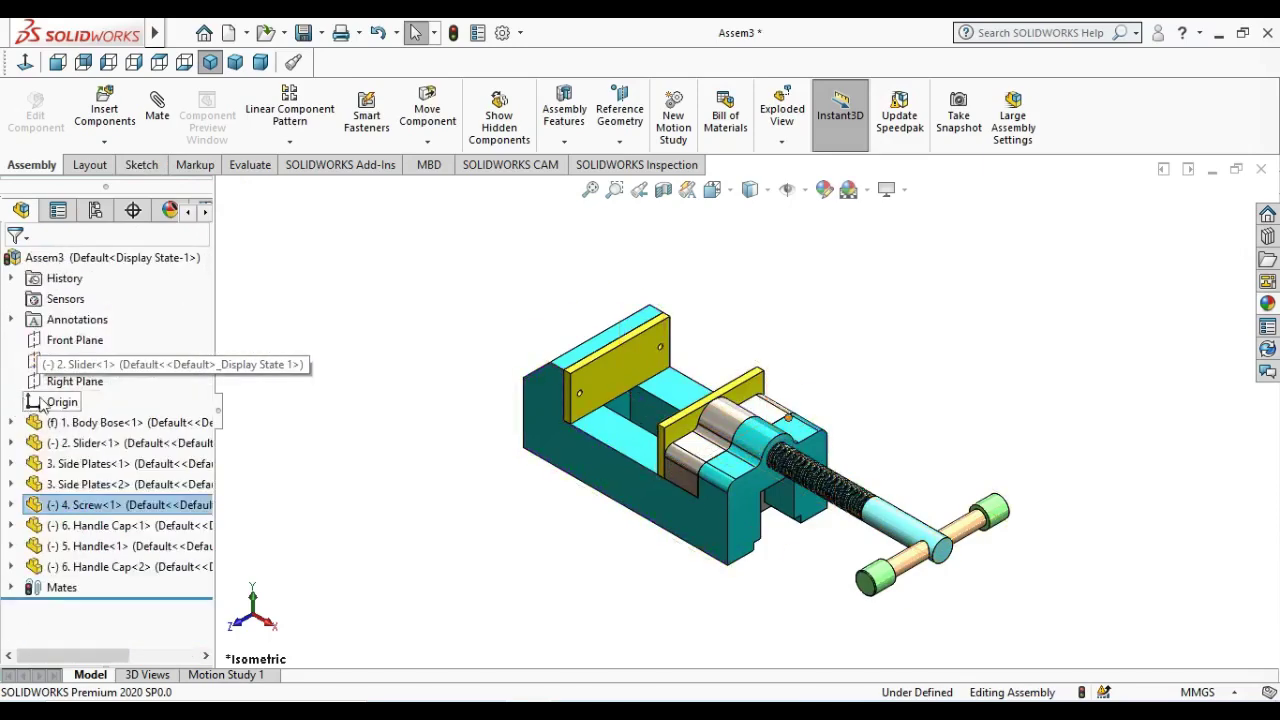
{"action": "left_click", "coordinate": [155, 118]}
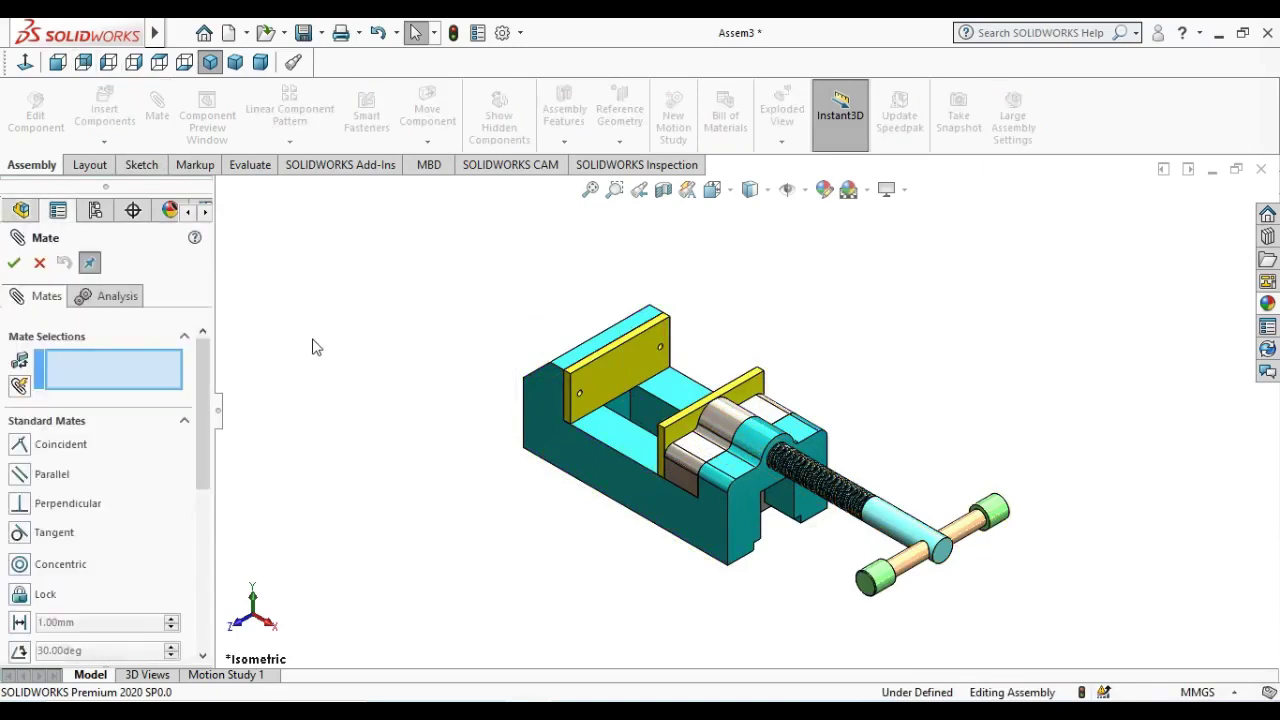
{"action": "scroll", "coordinate": [75, 482], "scroll_direction": "down", "scroll_amount": 3}
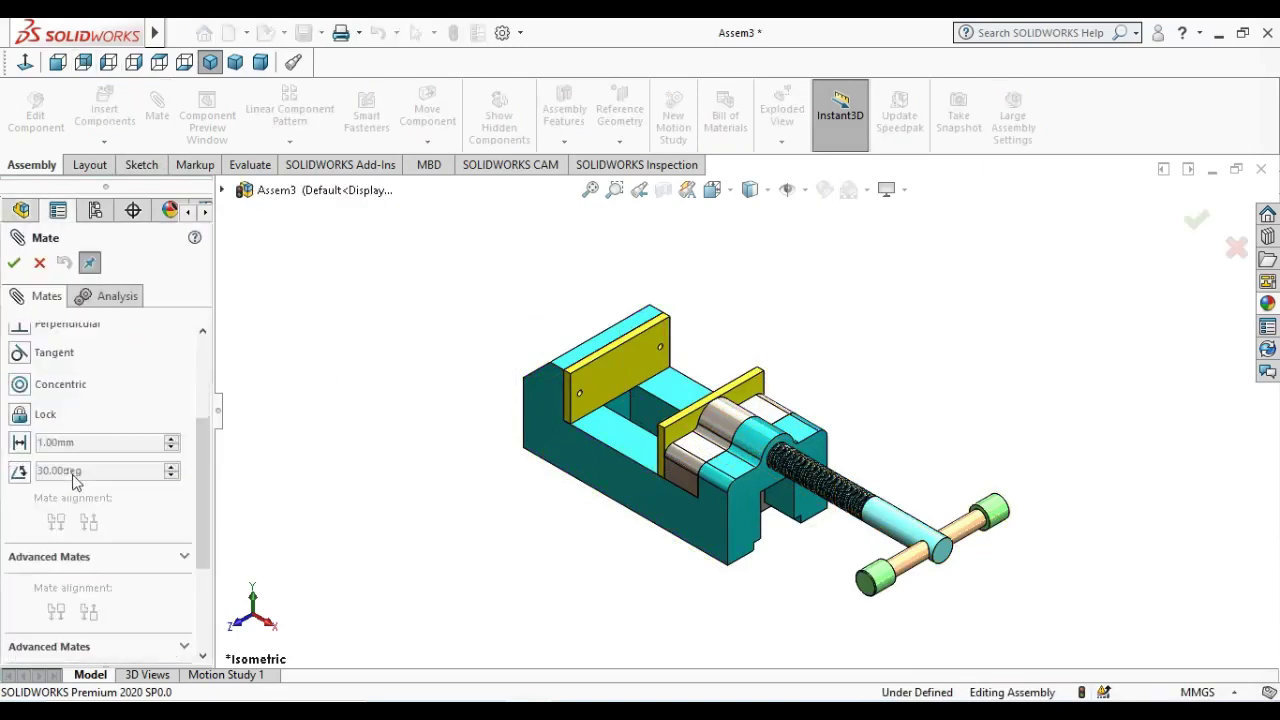
{"action": "scroll", "coordinate": [66, 470], "scroll_direction": "down", "scroll_amount": 4}
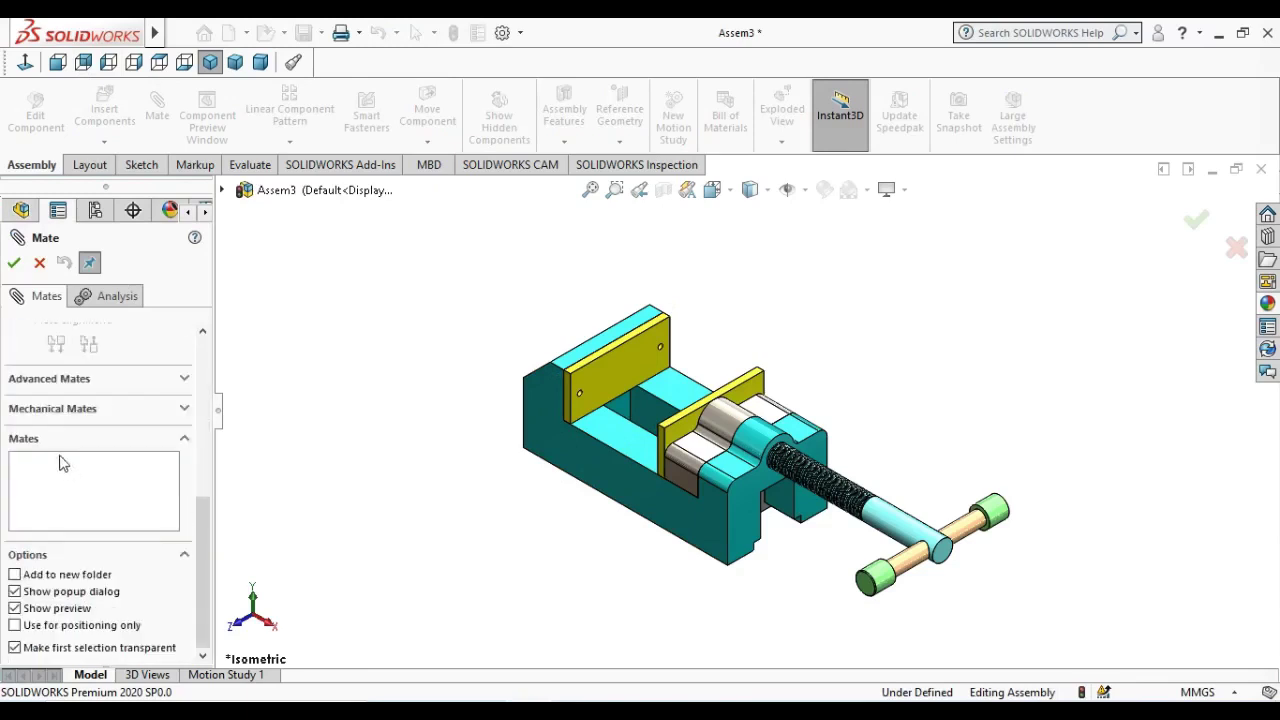
{"action": "left_click", "coordinate": [68, 410]}
{"action": "scroll", "coordinate": [68, 420], "scroll_direction": "up", "scroll_amount": 3}
{"action": "scroll", "coordinate": [69, 425], "scroll_direction": "up", "scroll_amount": 2}
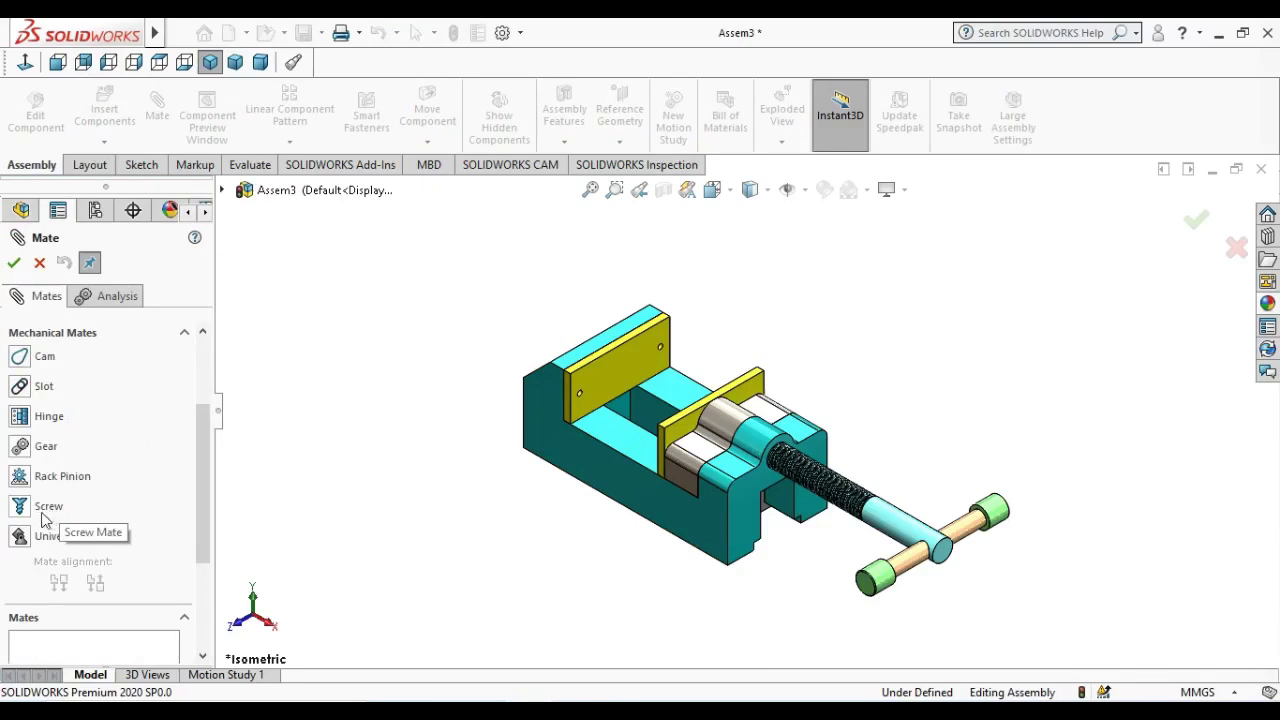
- Choose the Screw mate type and pick the screw shaft
{"action": "left_click", "coordinate": [44, 512]}
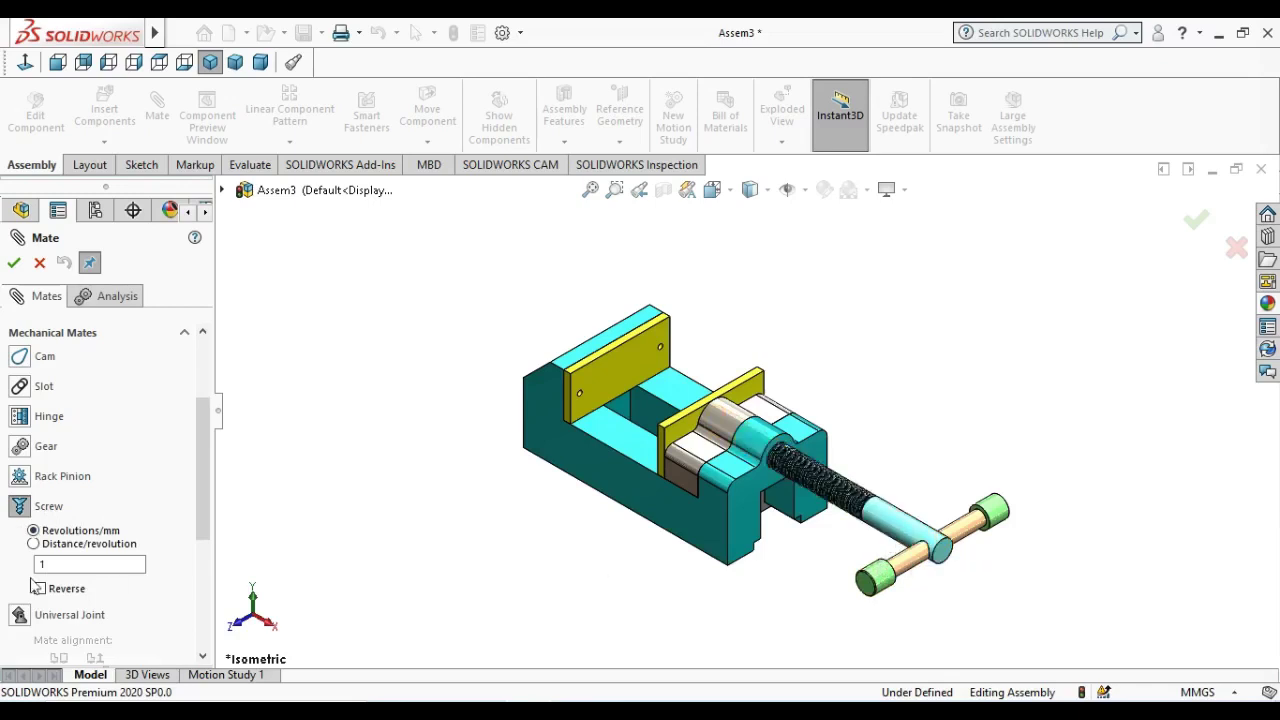
{"action": "left_click", "coordinate": [902, 535]}
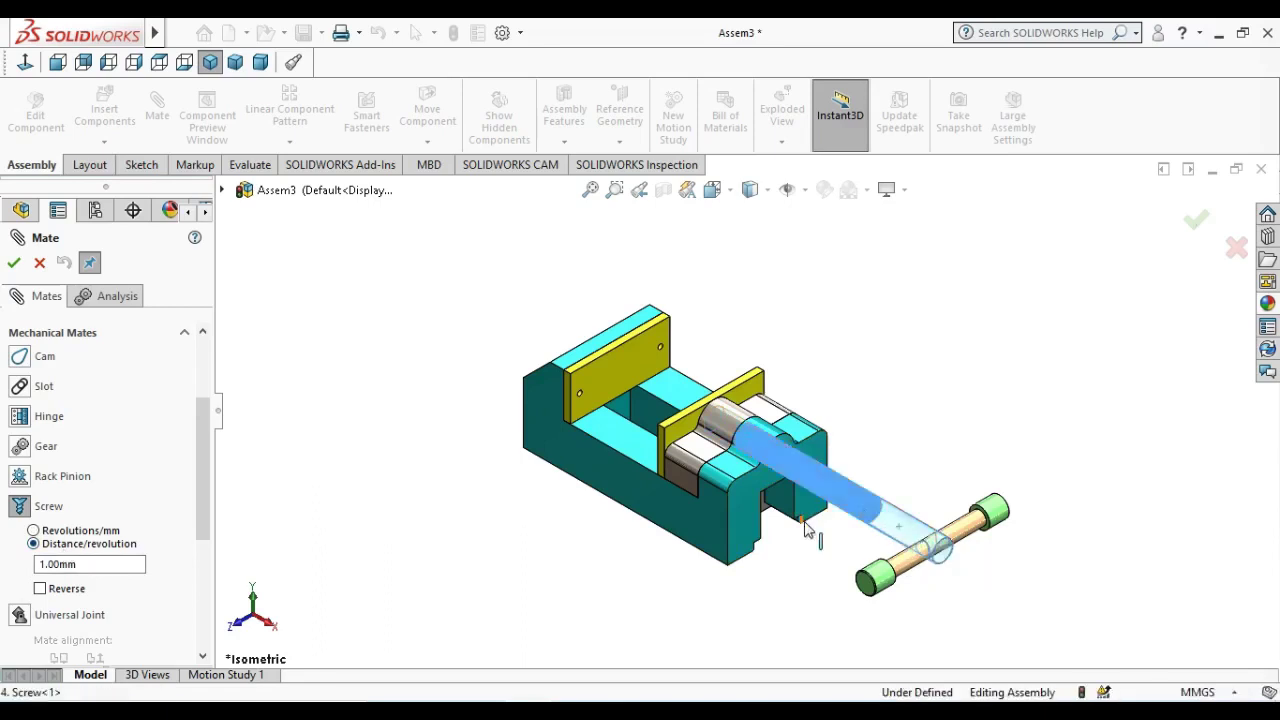
{"action": "right_click", "coordinate": [895, 522]}
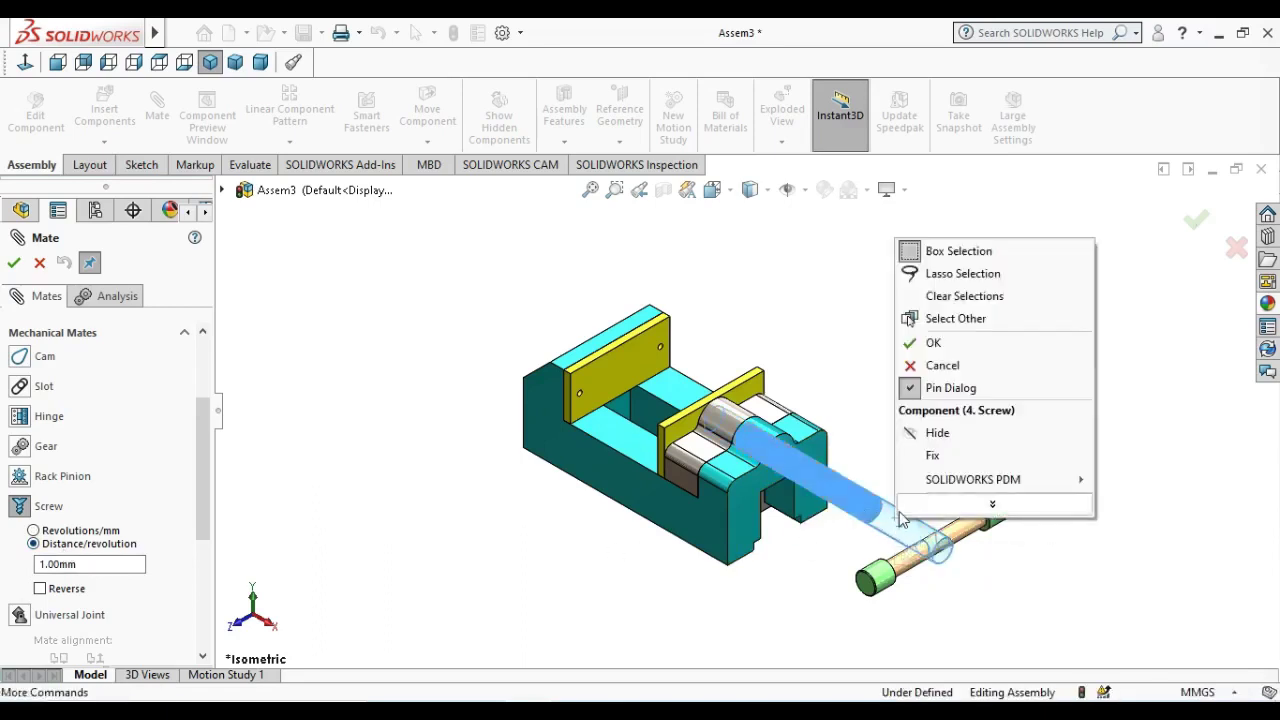
{"action": "scroll", "coordinate": [826, 515], "scroll_direction": "down", "scroll_amount": 2}
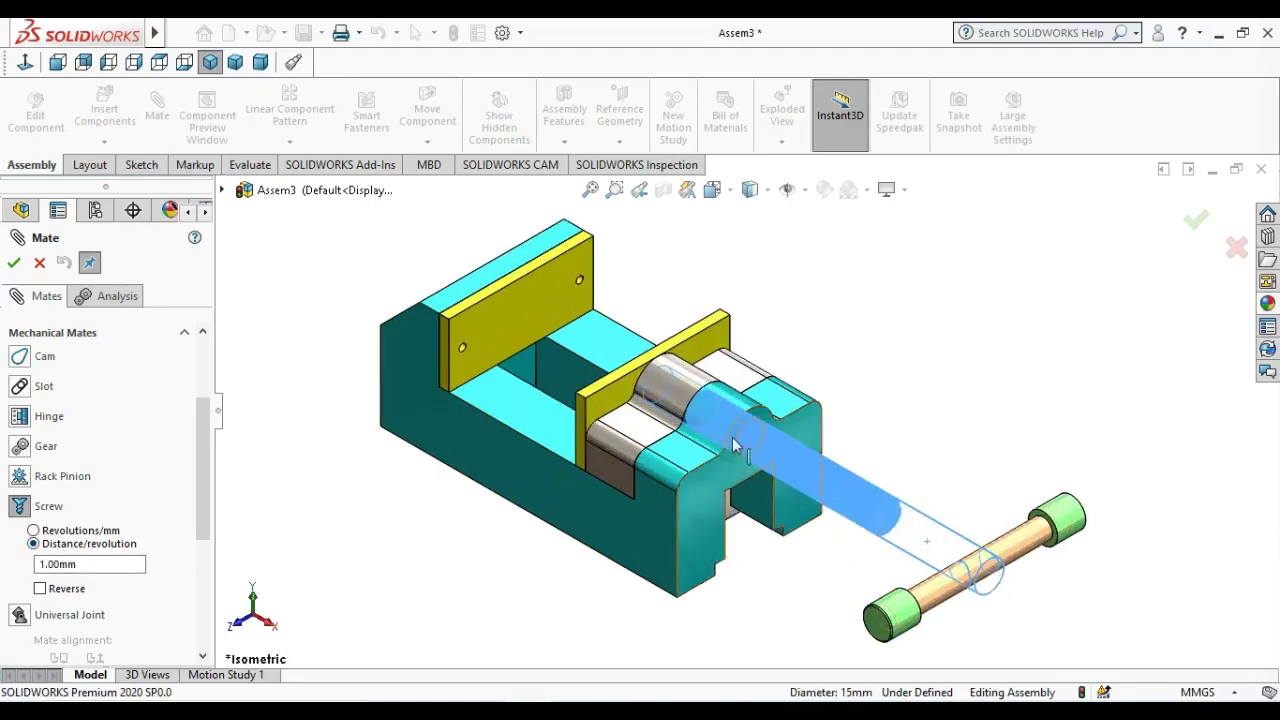
{"action": "scroll", "coordinate": [828, 576], "scroll_direction": "down", "scroll_amount": 5}
{"action": "scroll", "coordinate": [803, 457], "scroll_direction": "down", "scroll_amount": 3}
{"action": "scroll", "coordinate": [791, 519], "scroll_direction": "down", "scroll_amount": 3}
{"action": "scroll", "coordinate": [790, 519], "scroll_direction": "down", "scroll_amount": 1}
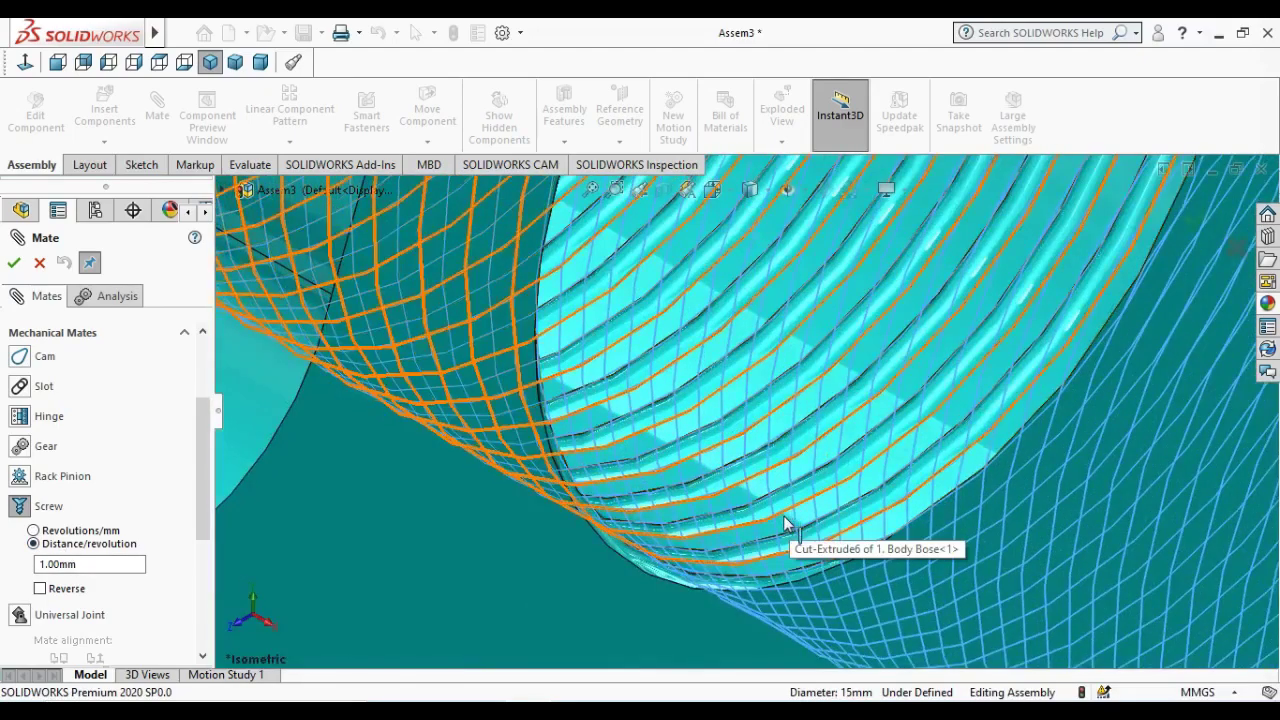
- Pick the threaded hole face and accept the reversed 1.00mm-per-revolution screw mate
{"action": "left_click", "coordinate": [787, 527]}
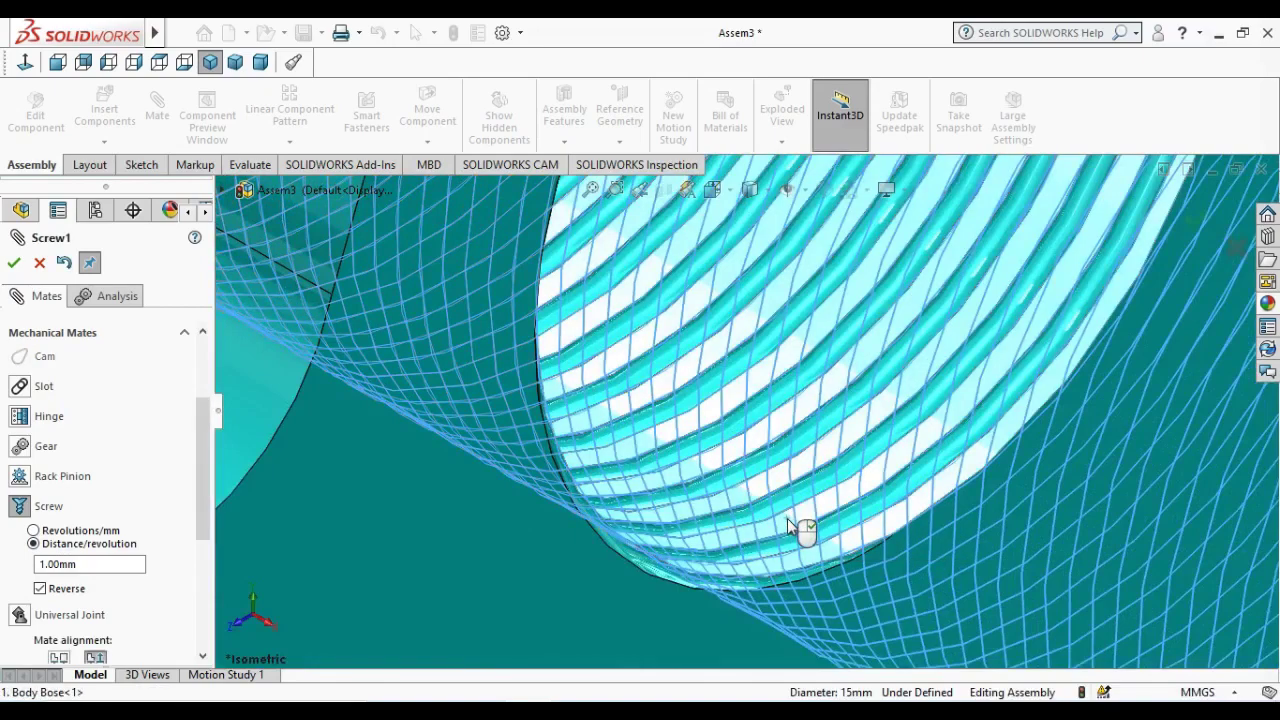
{"action": "scroll", "coordinate": [787, 527], "scroll_direction": "up", "scroll_amount": 3}
{"action": "scroll", "coordinate": [785, 527], "scroll_direction": "up", "scroll_amount": 4}
{"action": "scroll", "coordinate": [784, 521], "scroll_direction": "up", "scroll_amount": 5}
{"action": "scroll", "coordinate": [777, 520], "scroll_direction": "up", "scroll_amount": 1}
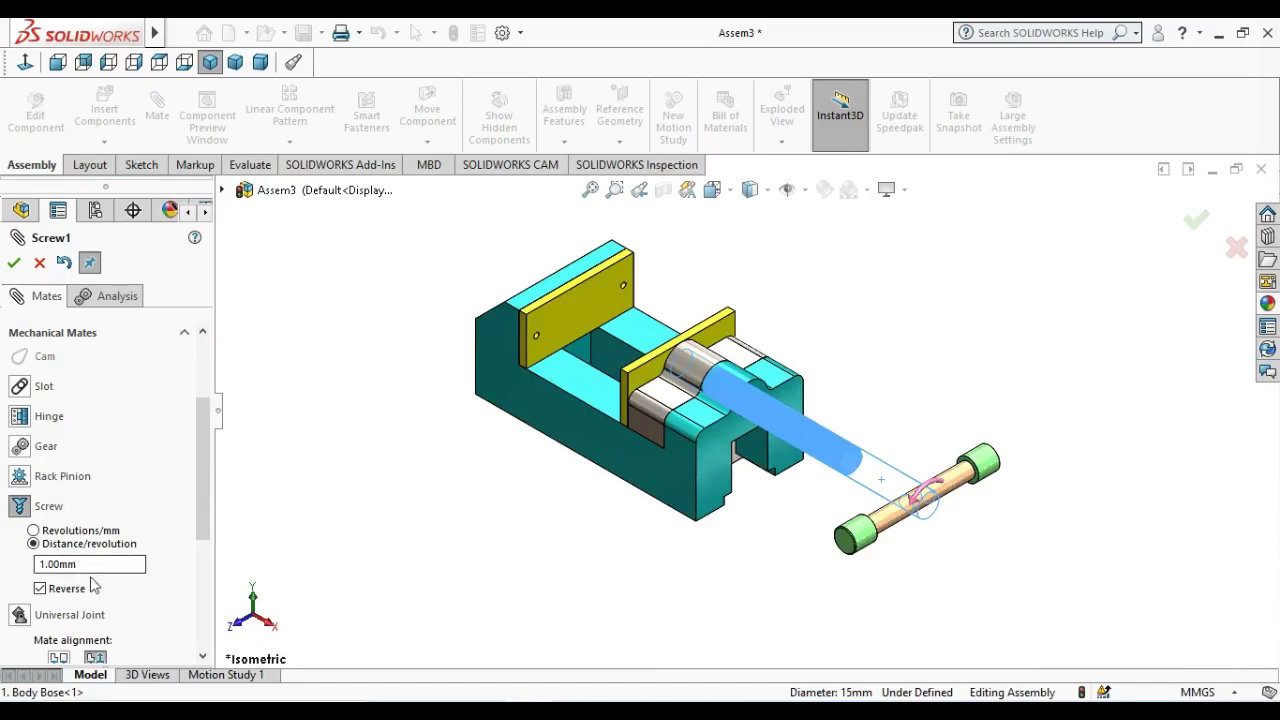
{"action": "left_click", "coordinate": [14, 262]}
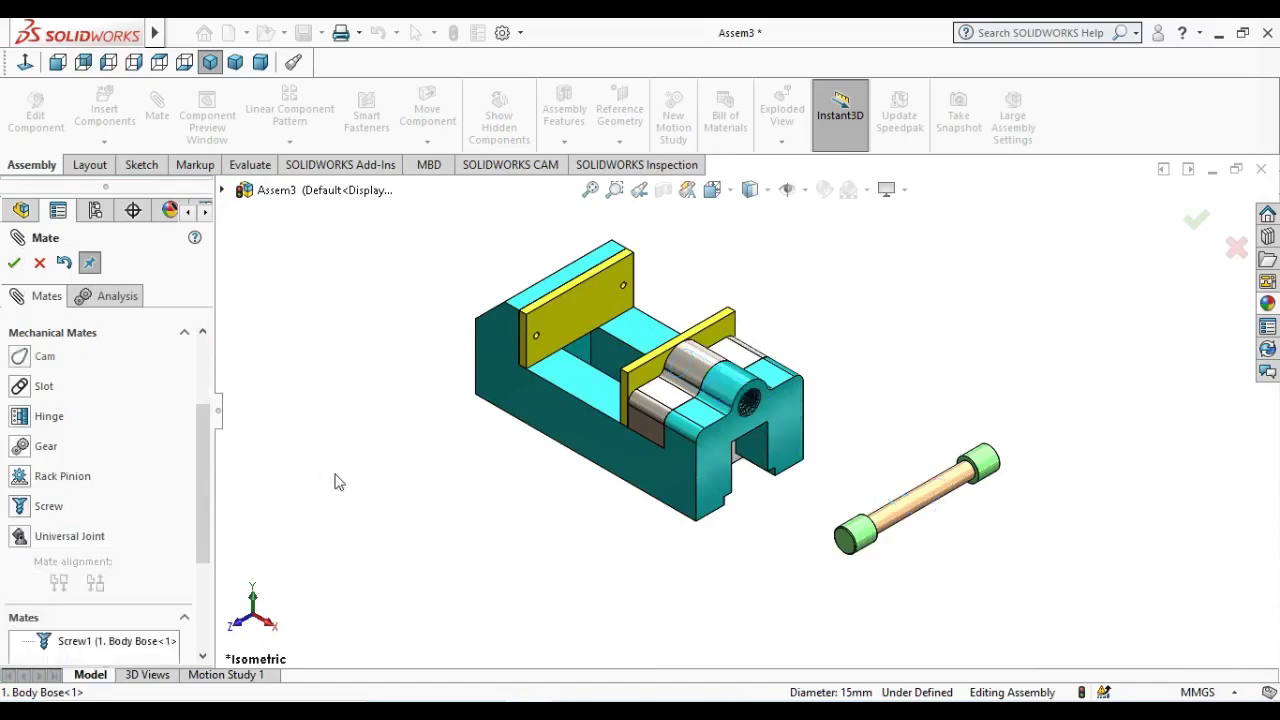
{"action": "left_click", "coordinate": [14, 262]}
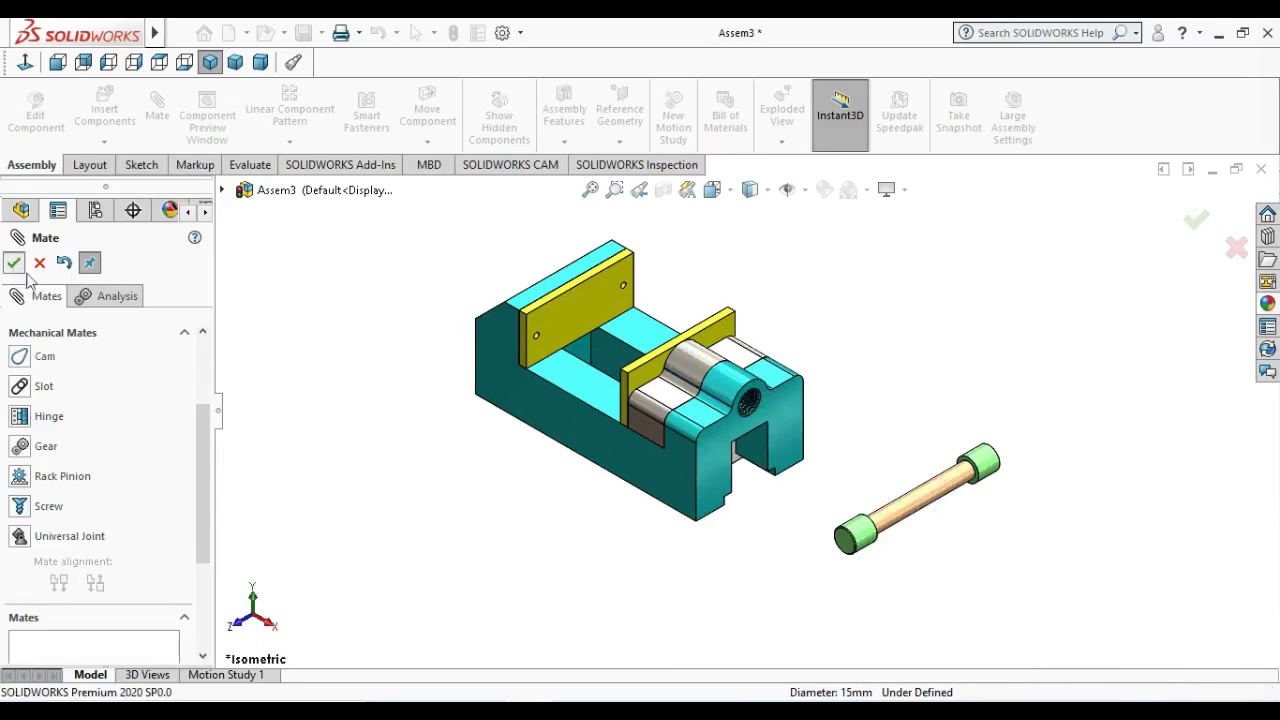
{"action": "key", "text": "f"}
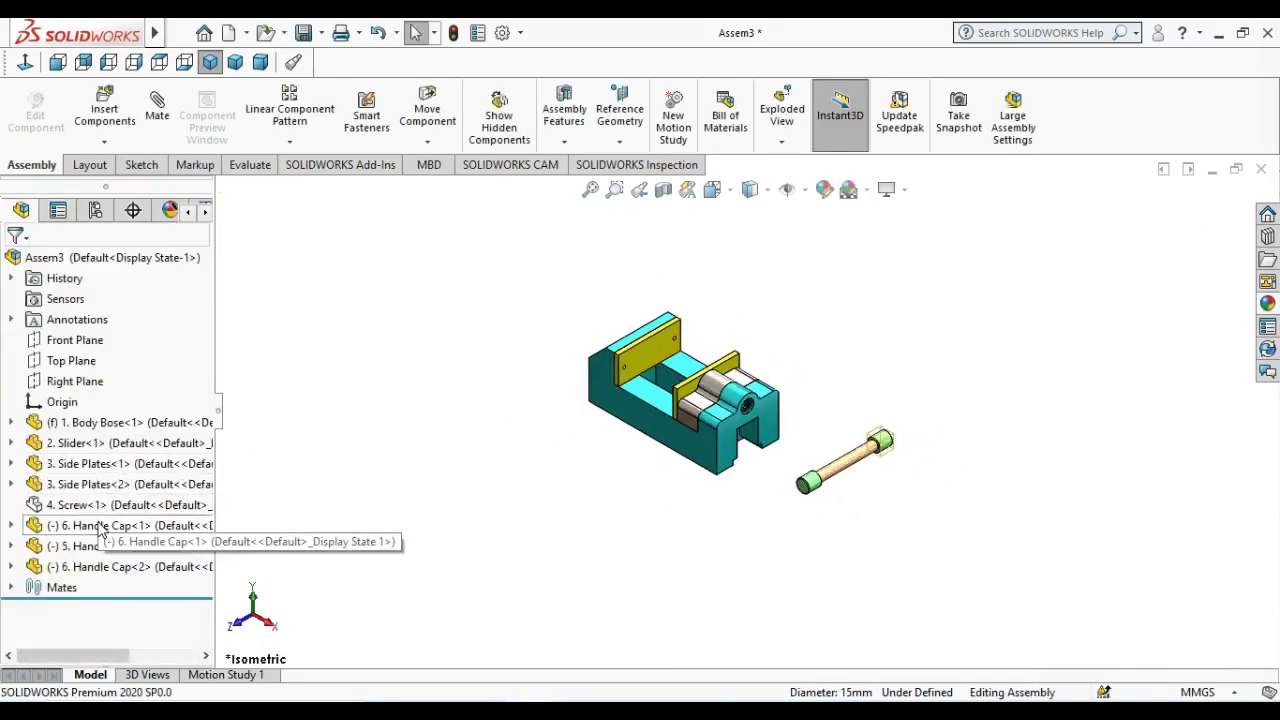
- Bring the screw into its mated position and slide the movable jaw up to the fixed jaw
{"action": "right_click", "coordinate": [98, 505]}
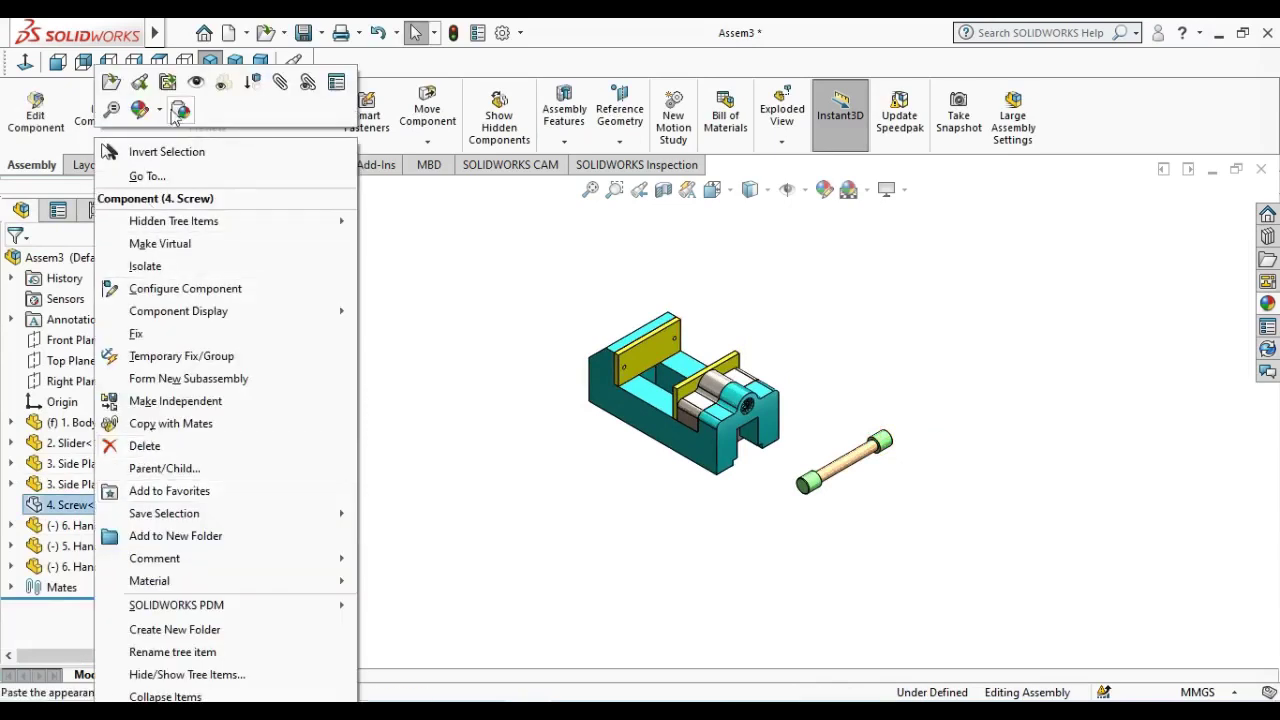
{"action": "left_click", "coordinate": [181, 109]}
{"action": "left_click", "coordinate": [483, 363]}
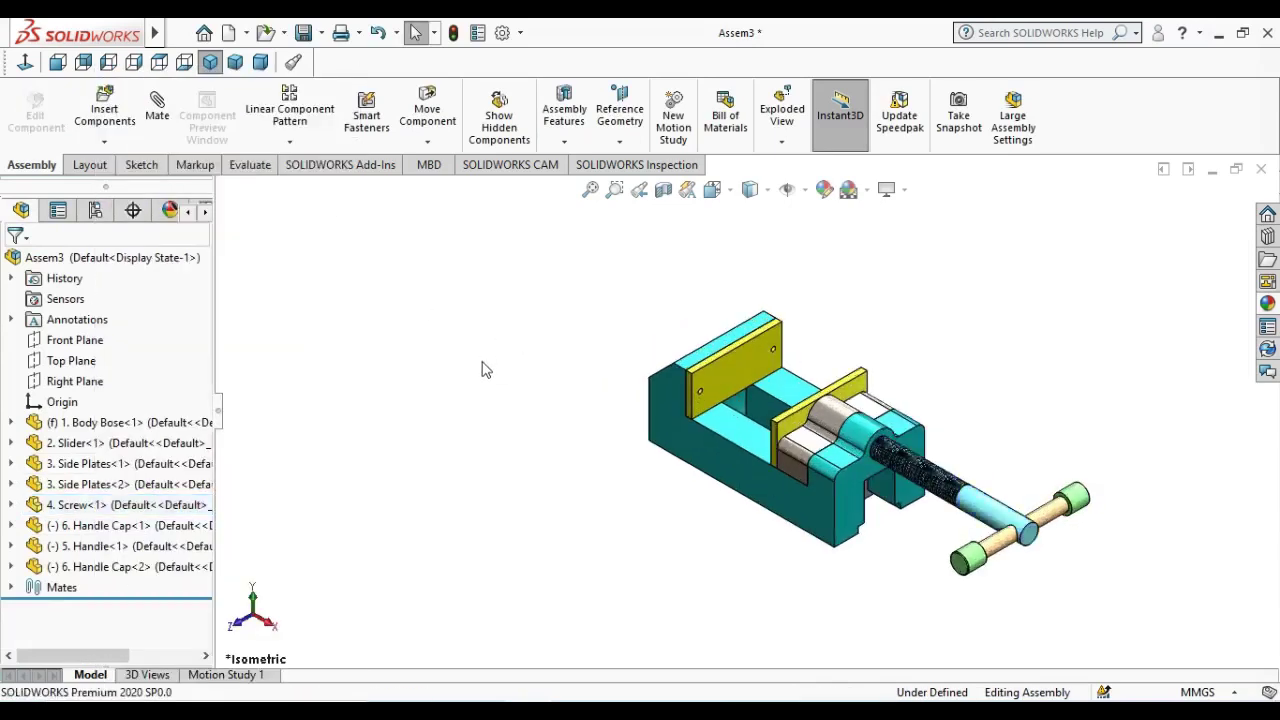
{"action": "scroll", "coordinate": [957, 391], "scroll_direction": "down", "scroll_amount": 2}
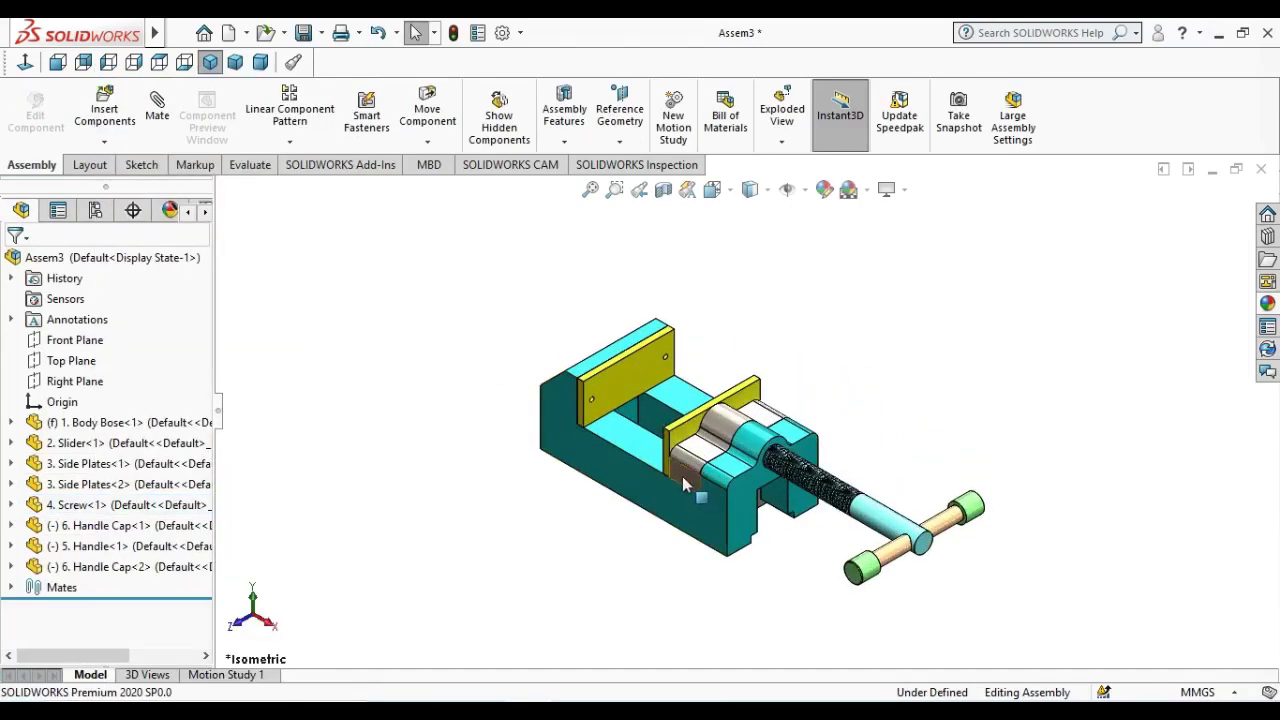
{"action": "left_click_drag", "start_coordinate": [706, 500], "coordinate": [648, 437]}
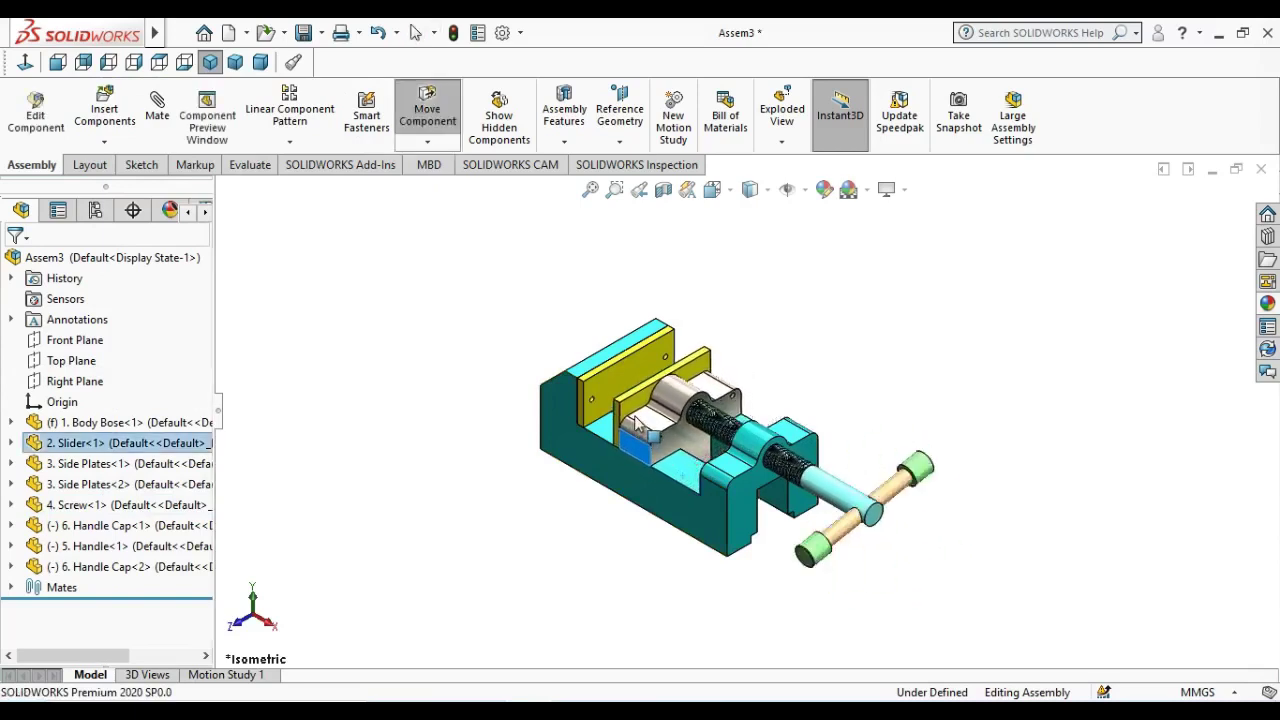
{"action": "mouse_move", "coordinate": [649, 438]}
{"action": "left_mouse_down"}
{"action": "mouse_move", "coordinate": [597, 399]}
{"action": "mouse_move", "coordinate": [596, 375]}
{"action": "mouse_move", "coordinate": [685, 445]}
{"action": "left_mouse_up"}
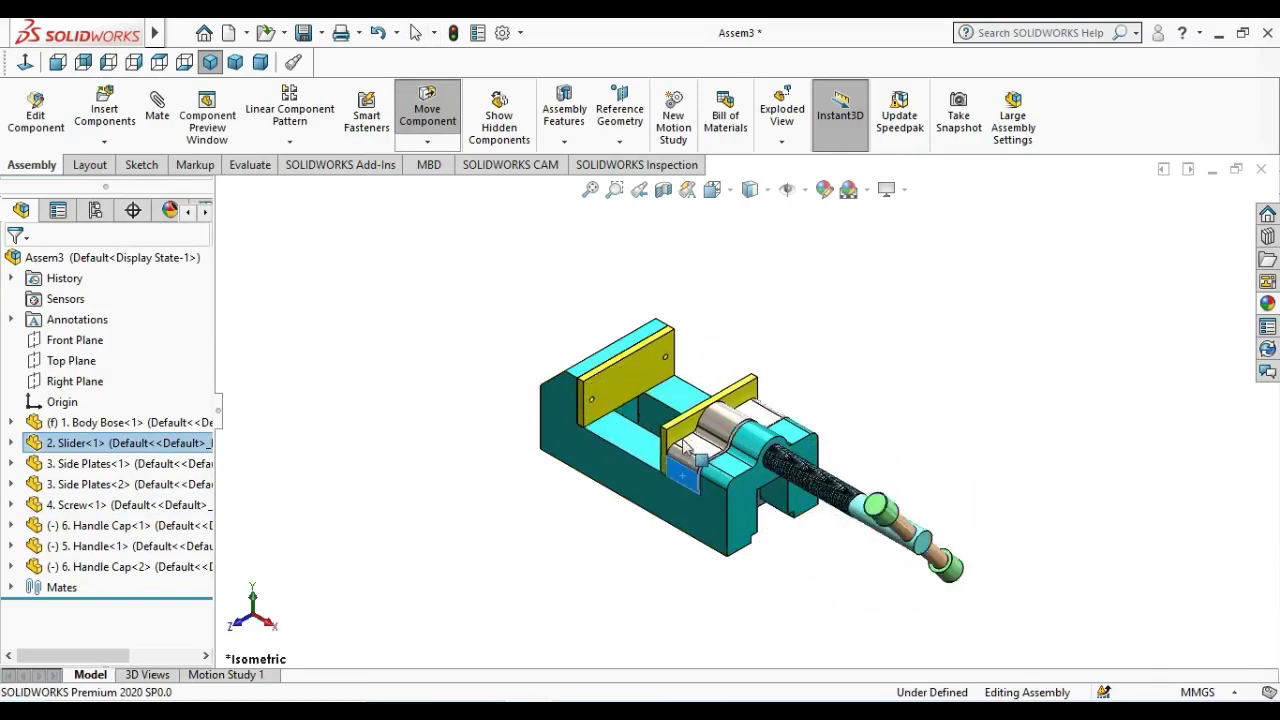
{"action": "left_click_drag", "start_coordinate": [685, 445], "coordinate": [612, 400]}
{"action": "key", "text": "Escape"}
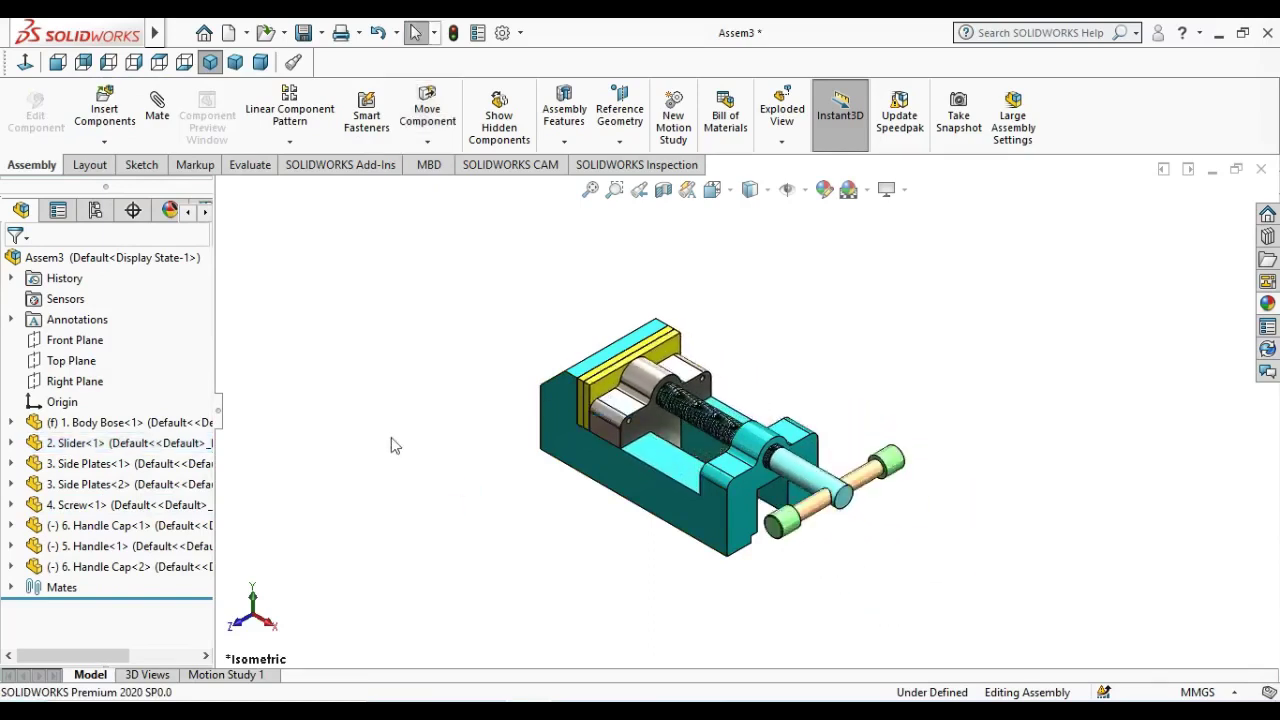
- View the vise in trimetric and dimetric orientations and drag the slider again
{"action": "left_click", "coordinate": [235, 62]}
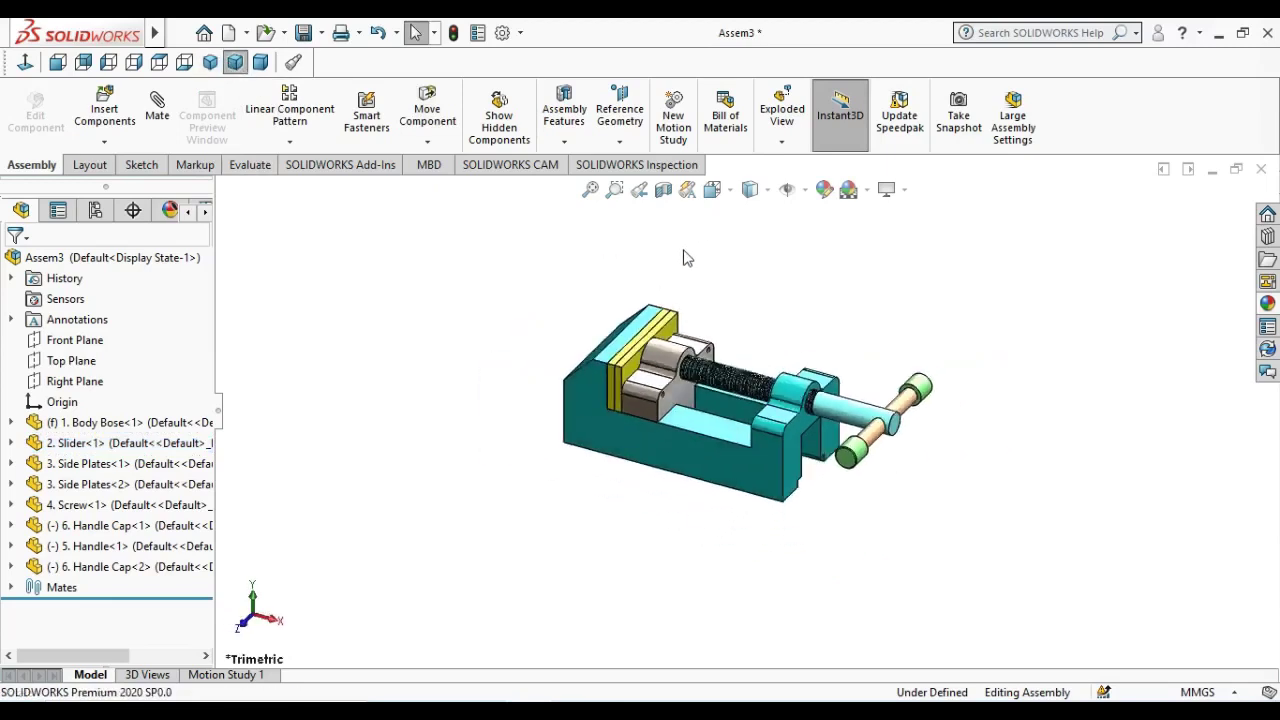
{"action": "scroll", "coordinate": [681, 289], "scroll_direction": "down", "scroll_amount": 2}
{"action": "left_click", "coordinate": [260, 62]}
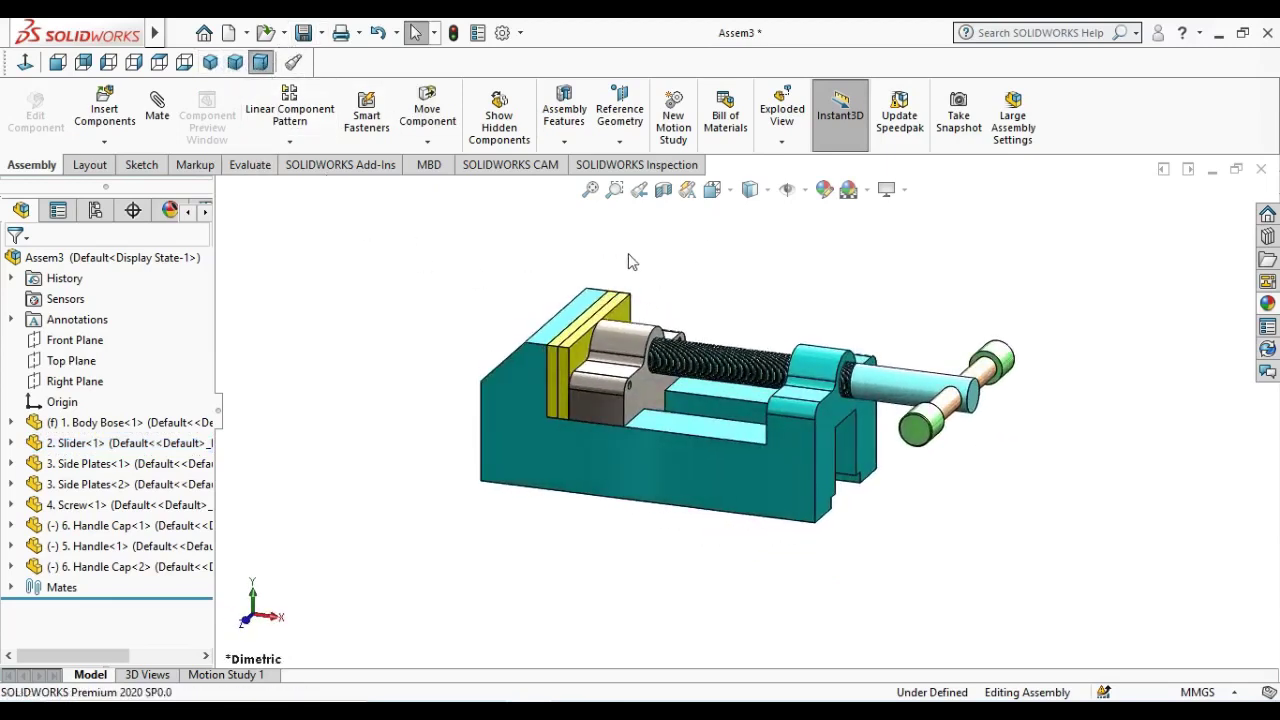
{"action": "left_click", "coordinate": [600, 408]}
{"action": "mouse_move", "coordinate": [600, 408]}
{"action": "left_mouse_down"}
{"action": "mouse_move", "coordinate": [735, 425]}
{"action": "mouse_move", "coordinate": [573, 385]}
{"action": "left_mouse_up"}
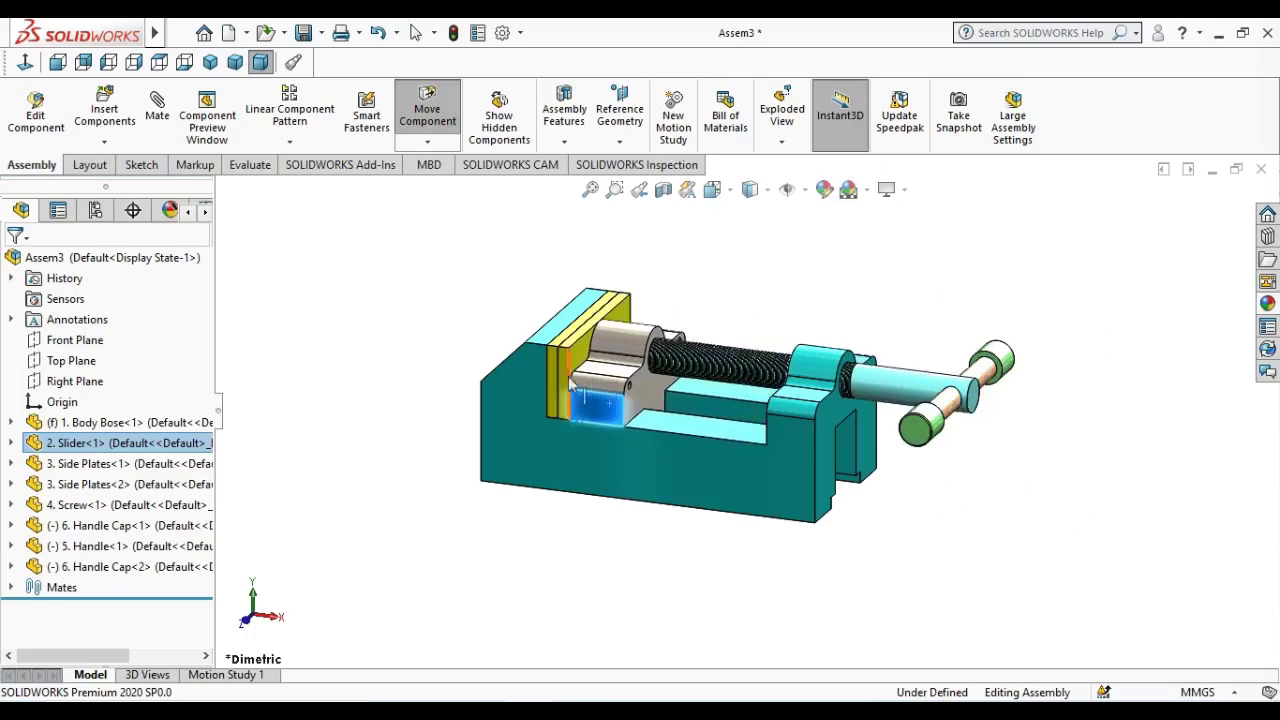
{"action": "left_click", "coordinate": [349, 251]}
{"action": "middle_click_drag", "start_coordinate": [430, 390], "coordinate": [519, 435]}
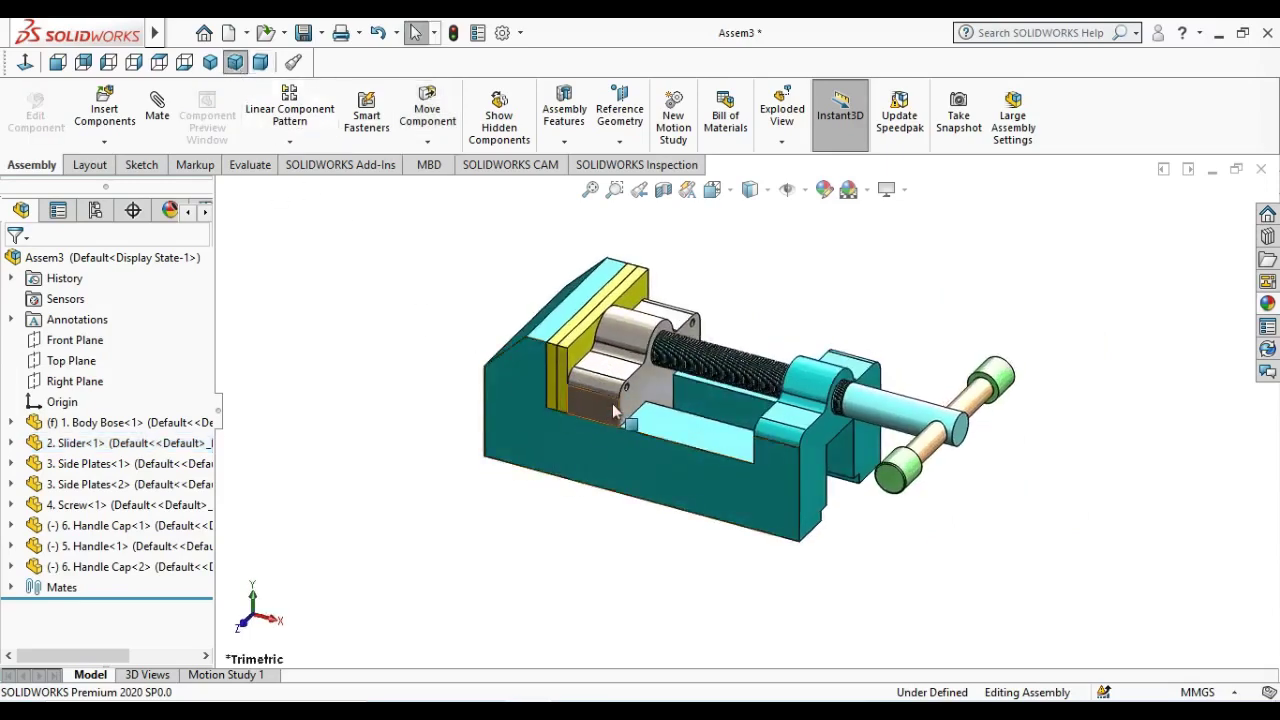
{"action": "left_click", "coordinate": [210, 63]}
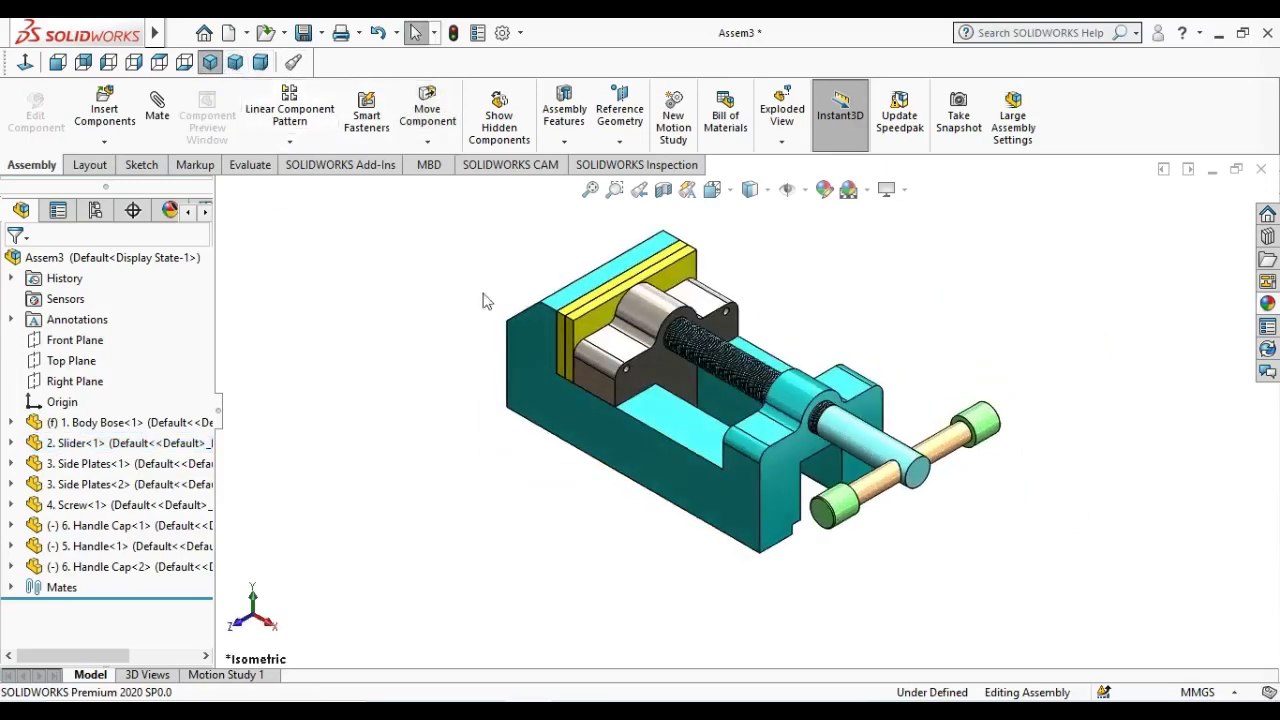
- Slide the jaw forward along the vise to check the screw moves with it
{"action": "scroll", "coordinate": [645, 395], "scroll_direction": "up", "scroll_amount": 1}
{"action": "scroll", "coordinate": [870, 420], "scroll_direction": "down", "scroll_amount": 1}
{"action": "scroll", "coordinate": [886, 420], "scroll_direction": "down", "scroll_amount": 1}
{"action": "scroll", "coordinate": [830, 425], "scroll_direction": "down", "scroll_amount": 1}
{"action": "scroll", "coordinate": [800, 405], "scroll_direction": "up", "scroll_amount": 1}
{"action": "scroll", "coordinate": [700, 378], "scroll_direction": "down", "scroll_amount": 1}
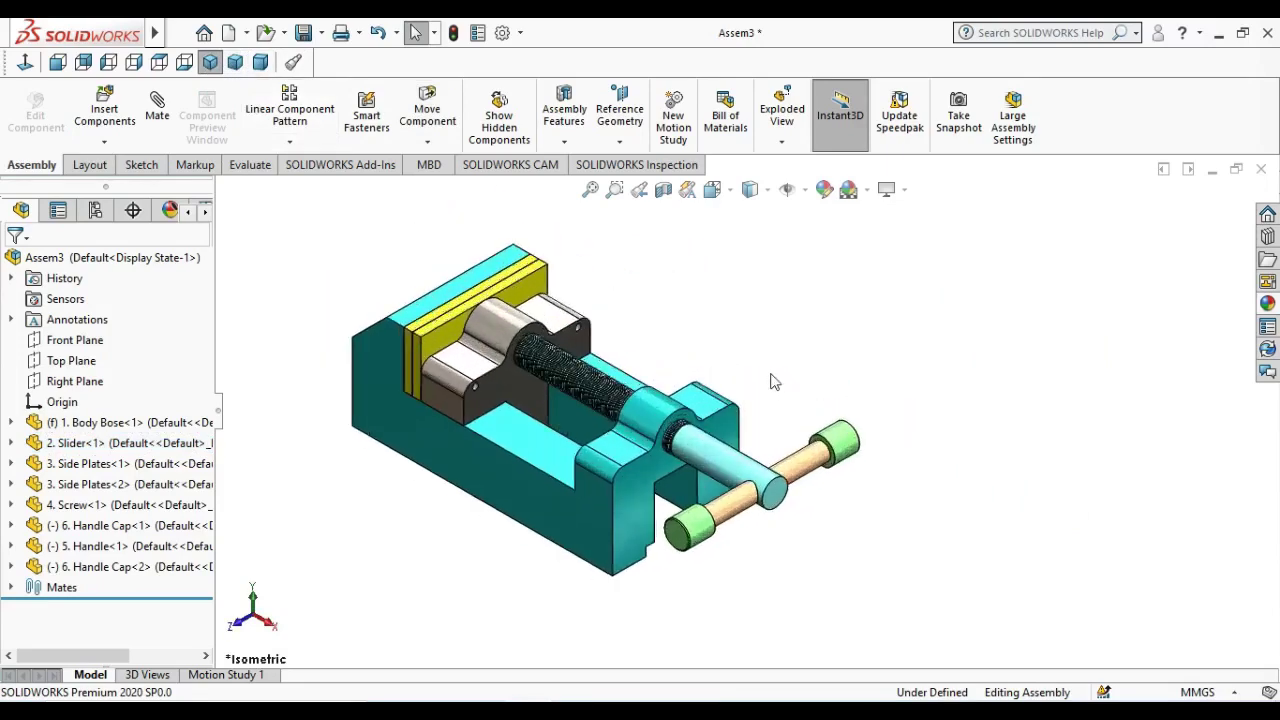
{"action": "scroll", "coordinate": [636, 372], "scroll_direction": "down", "scroll_amount": 1}
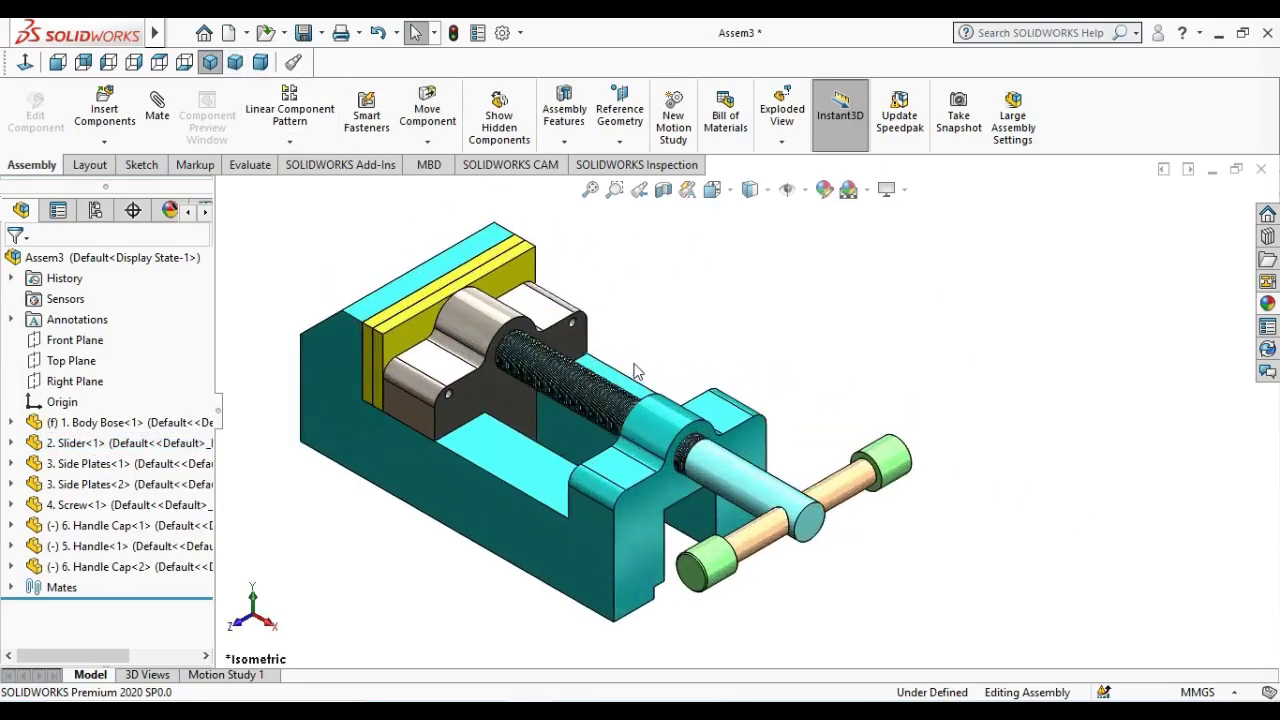
{"action": "left_click", "coordinate": [440, 430]}
{"action": "mouse_move", "coordinate": [440, 430]}
{"action": "left_mouse_down"}
{"action": "mouse_move", "coordinate": [539, 532]}
{"action": "mouse_move", "coordinate": [431, 395]}
{"action": "left_mouse_up"}
{"action": "left_click", "coordinate": [365, 533]}
- Save the assembly as 'Bench Vice Assembly' in Desktop > Bench Vice
{"action": "left_click", "coordinate": [306, 40]}
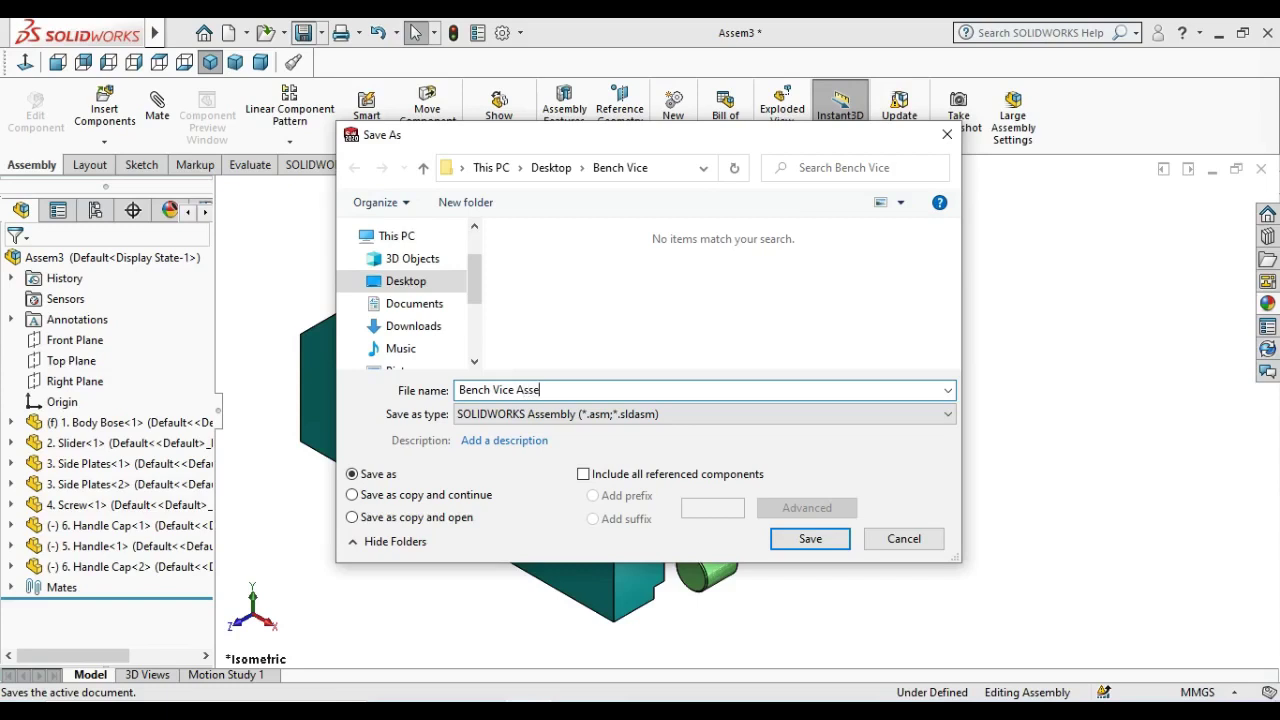
{"action": "type", "text": "Bench Vice Assembly"}
{"action": "left_click", "coordinate": [814, 544]}
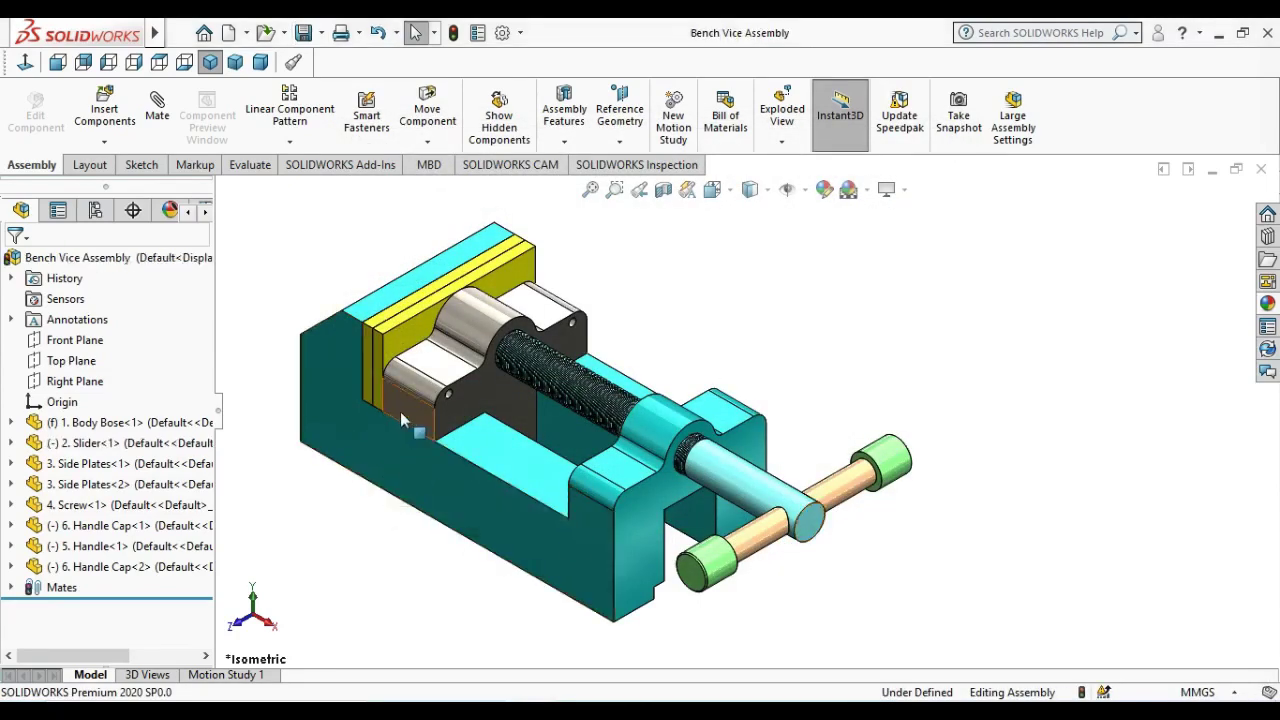
- Slide the jaw once more, orbit back to isometric, and save Bench Vice Assembly
{"action": "mouse_move", "coordinate": [400, 413]}
{"action": "left_mouse_down"}
{"action": "mouse_move", "coordinate": [456, 432]}
{"action": "mouse_move", "coordinate": [548, 508]}
{"action": "mouse_move", "coordinate": [420, 410]}
{"action": "left_mouse_up"}
{"action": "key", "text": "Escape"}
{"action": "middle_click_drag", "start_coordinate": [318, 509], "coordinate": [562, 462]}
{"action": "mouse_move", "coordinate": [620, 393]}
{"action": "middle_mouse_down"}
{"action": "mouse_move", "coordinate": [887, 405]}
{"action": "mouse_move", "coordinate": [634, 573]}
{"action": "mouse_move", "coordinate": [958, 634]}
{"action": "mouse_move", "coordinate": [786, 526]}
{"action": "middle_mouse_up"}
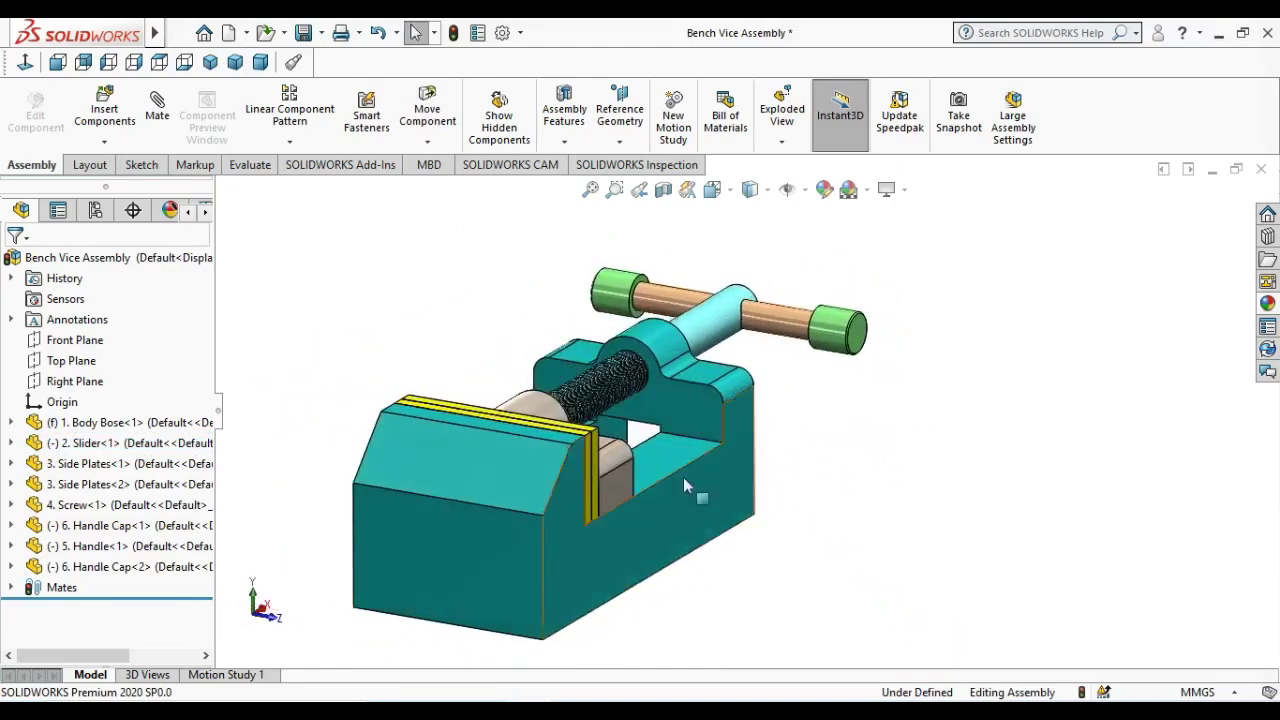
{"action": "left_click", "coordinate": [210, 62]}
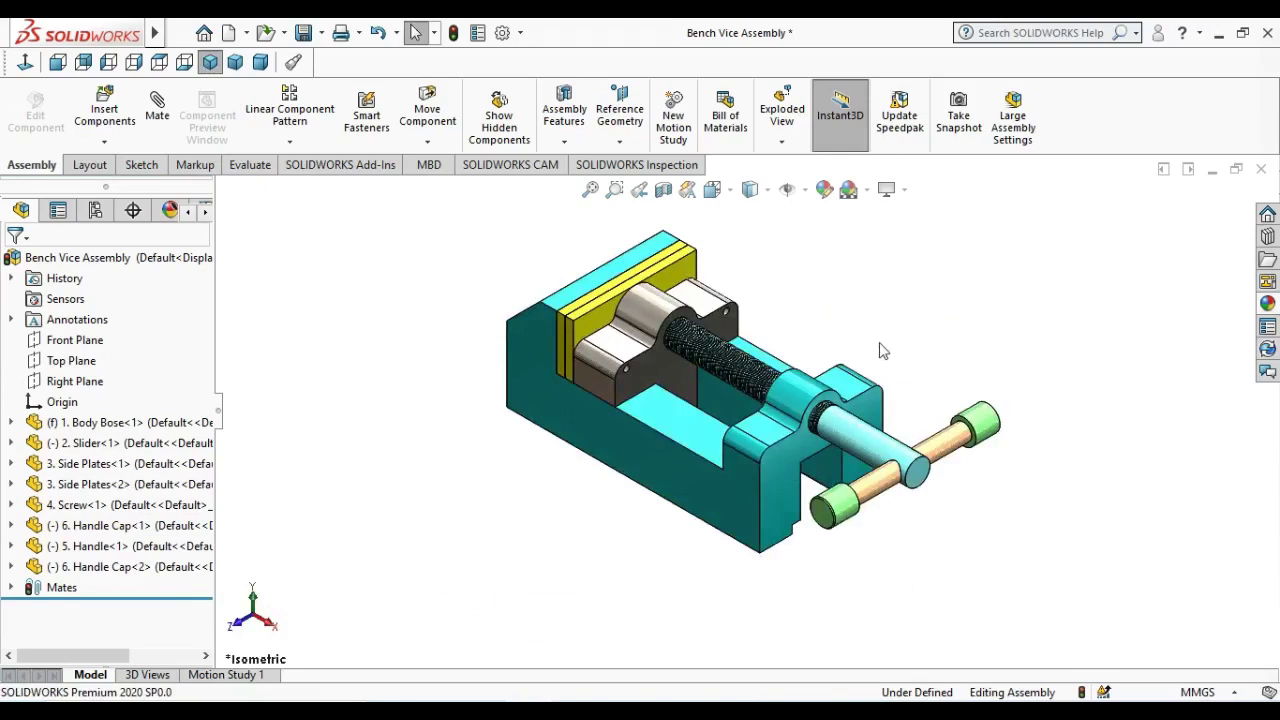
{"action": "left_click", "coordinate": [303, 33]}
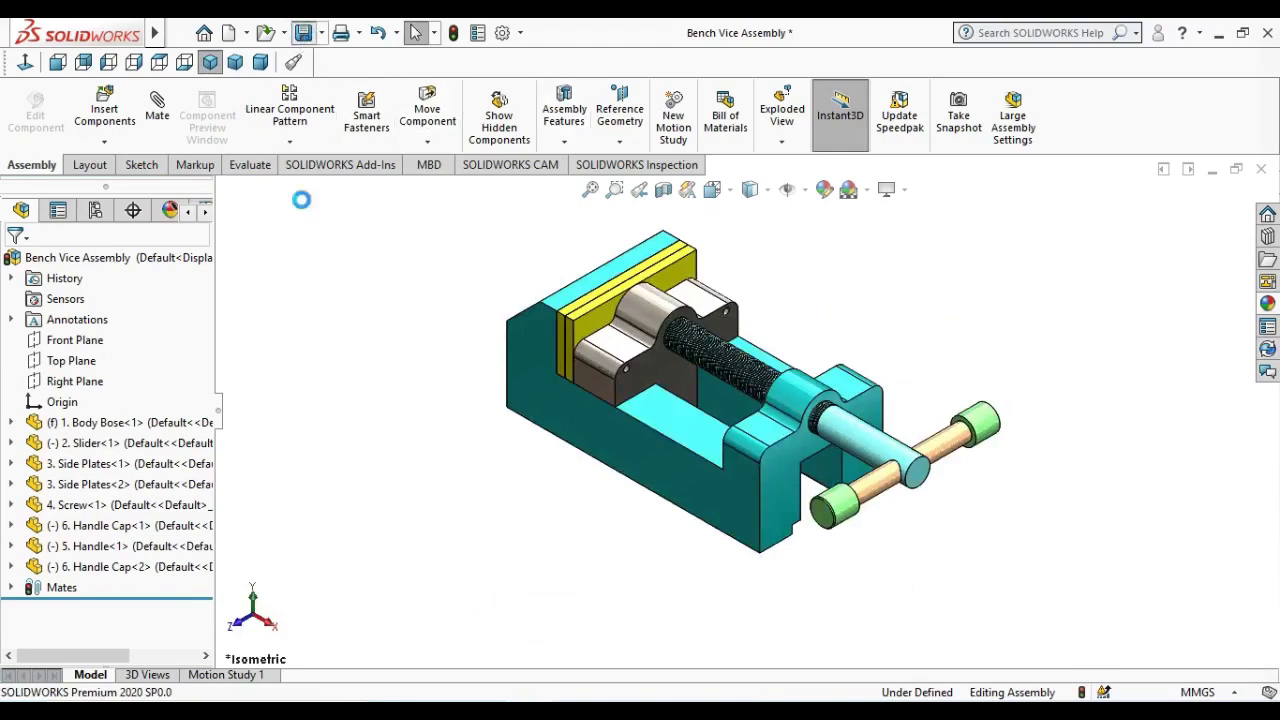